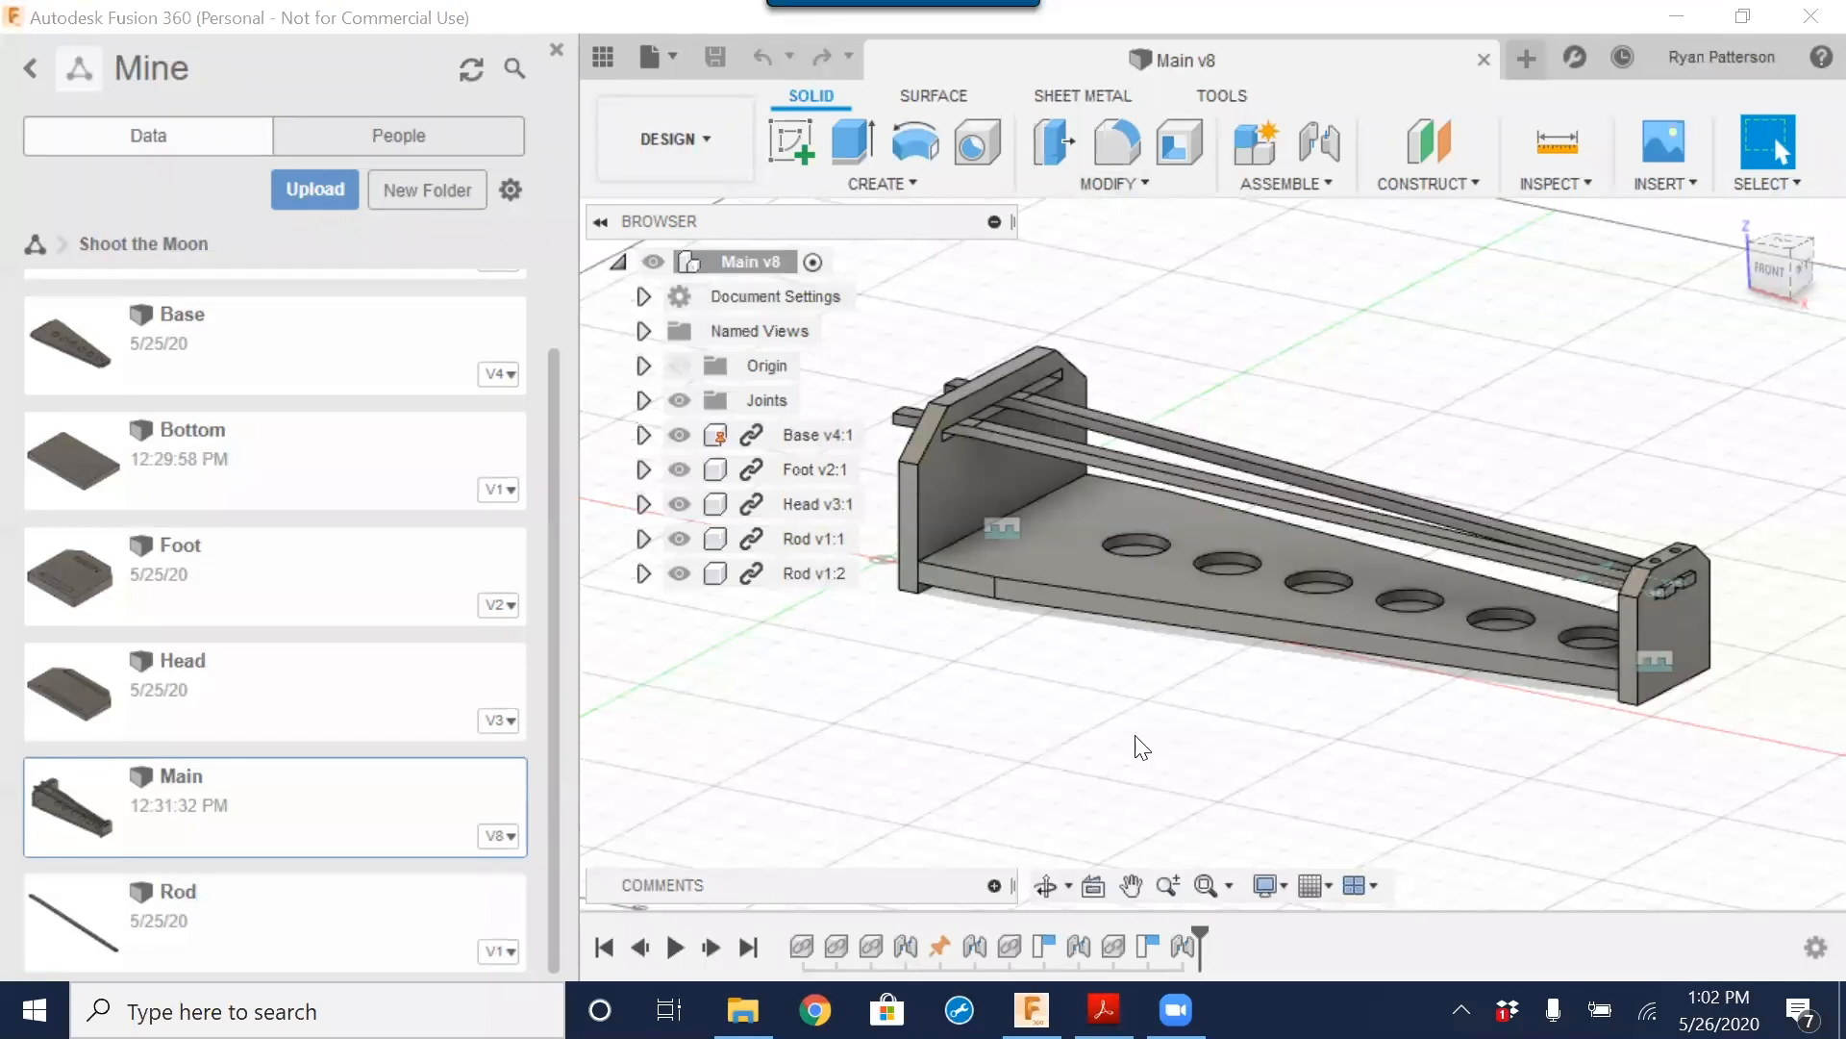
Step: Slide one rod outward to the end of the slot in the assembly's wide end plate and inspect the model
{"action": "middle_click_drag", "start_coordinate": [1048, 674], "coordinate": [709, 726], "text": "shift"}
{"action": "middle_click_drag", "start_coordinate": [1661, 719], "coordinate": [1373, 614], "text": "shift"}
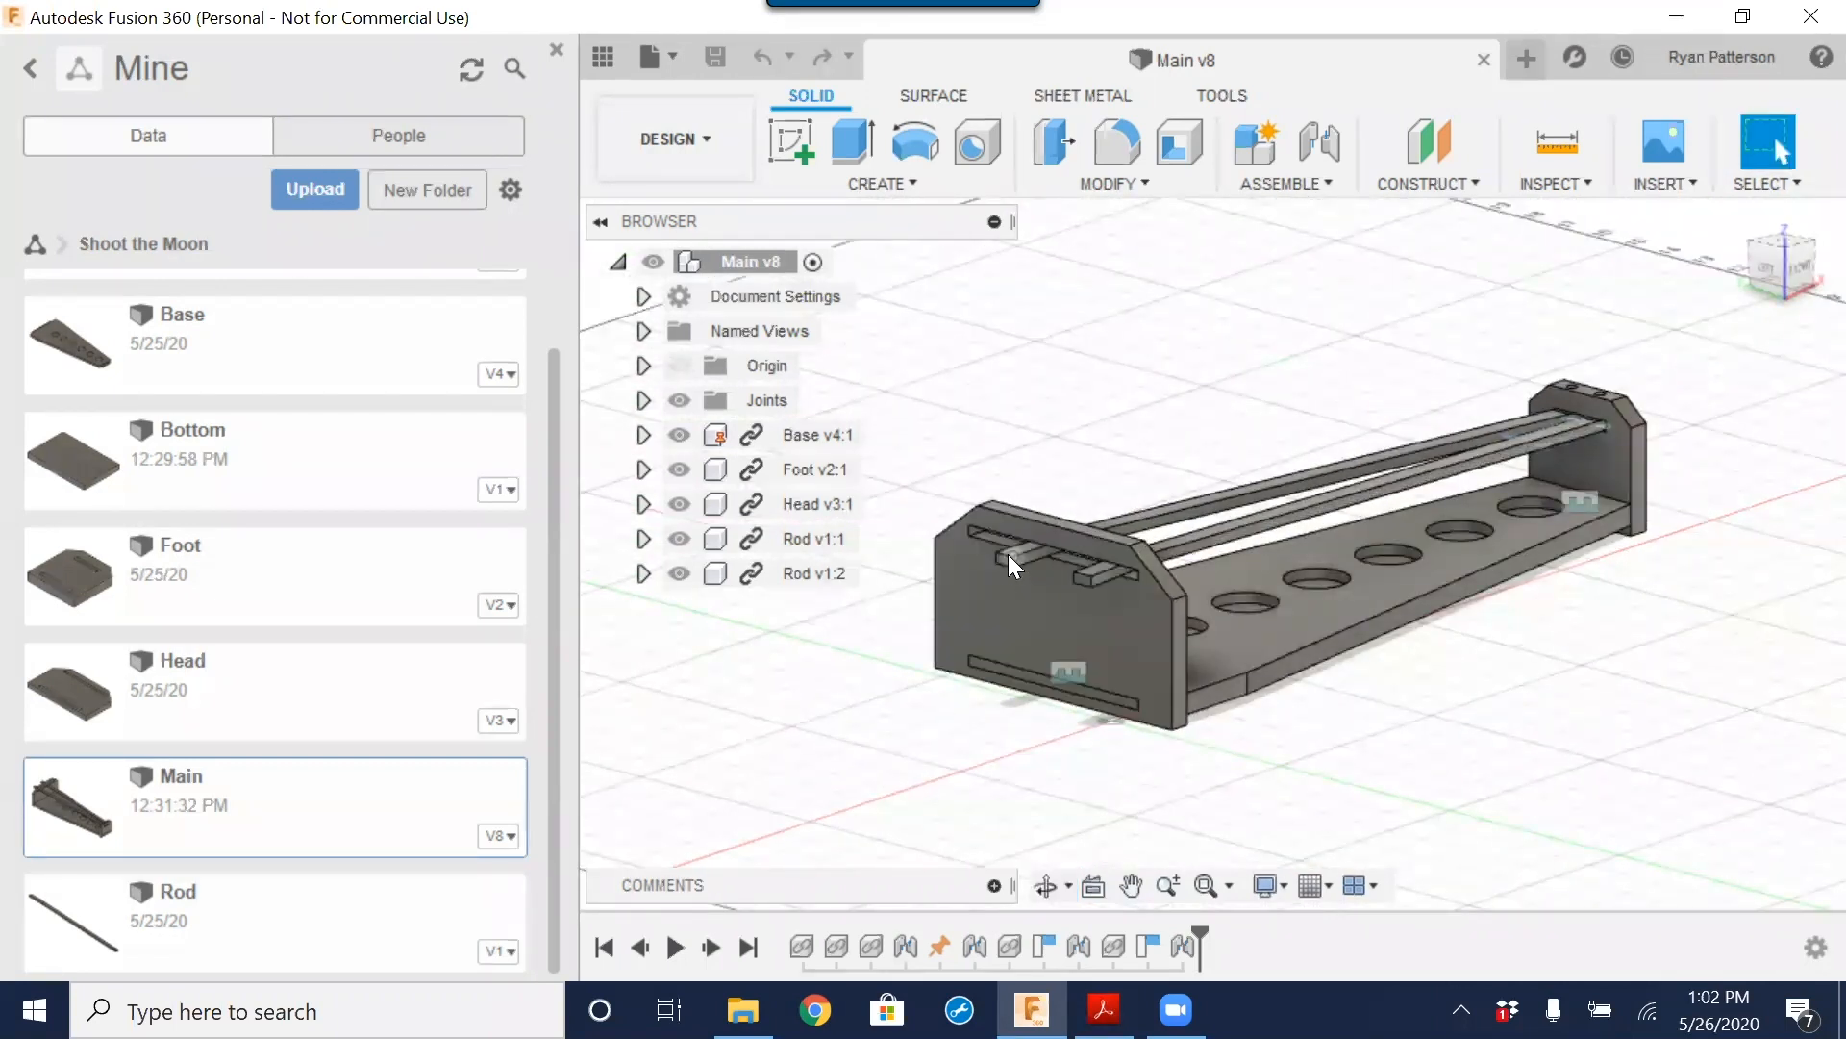
{"action": "mouse_move", "coordinate": [991, 550]}
{"action": "left_mouse_down"}
{"action": "mouse_move", "coordinate": [959, 536]}
{"action": "mouse_move", "coordinate": [986, 566]}
{"action": "mouse_move", "coordinate": [962, 538]}
{"action": "left_mouse_up"}
{"action": "left_click_drag", "start_coordinate": [1501, 465], "coordinate": [1317, 477]}
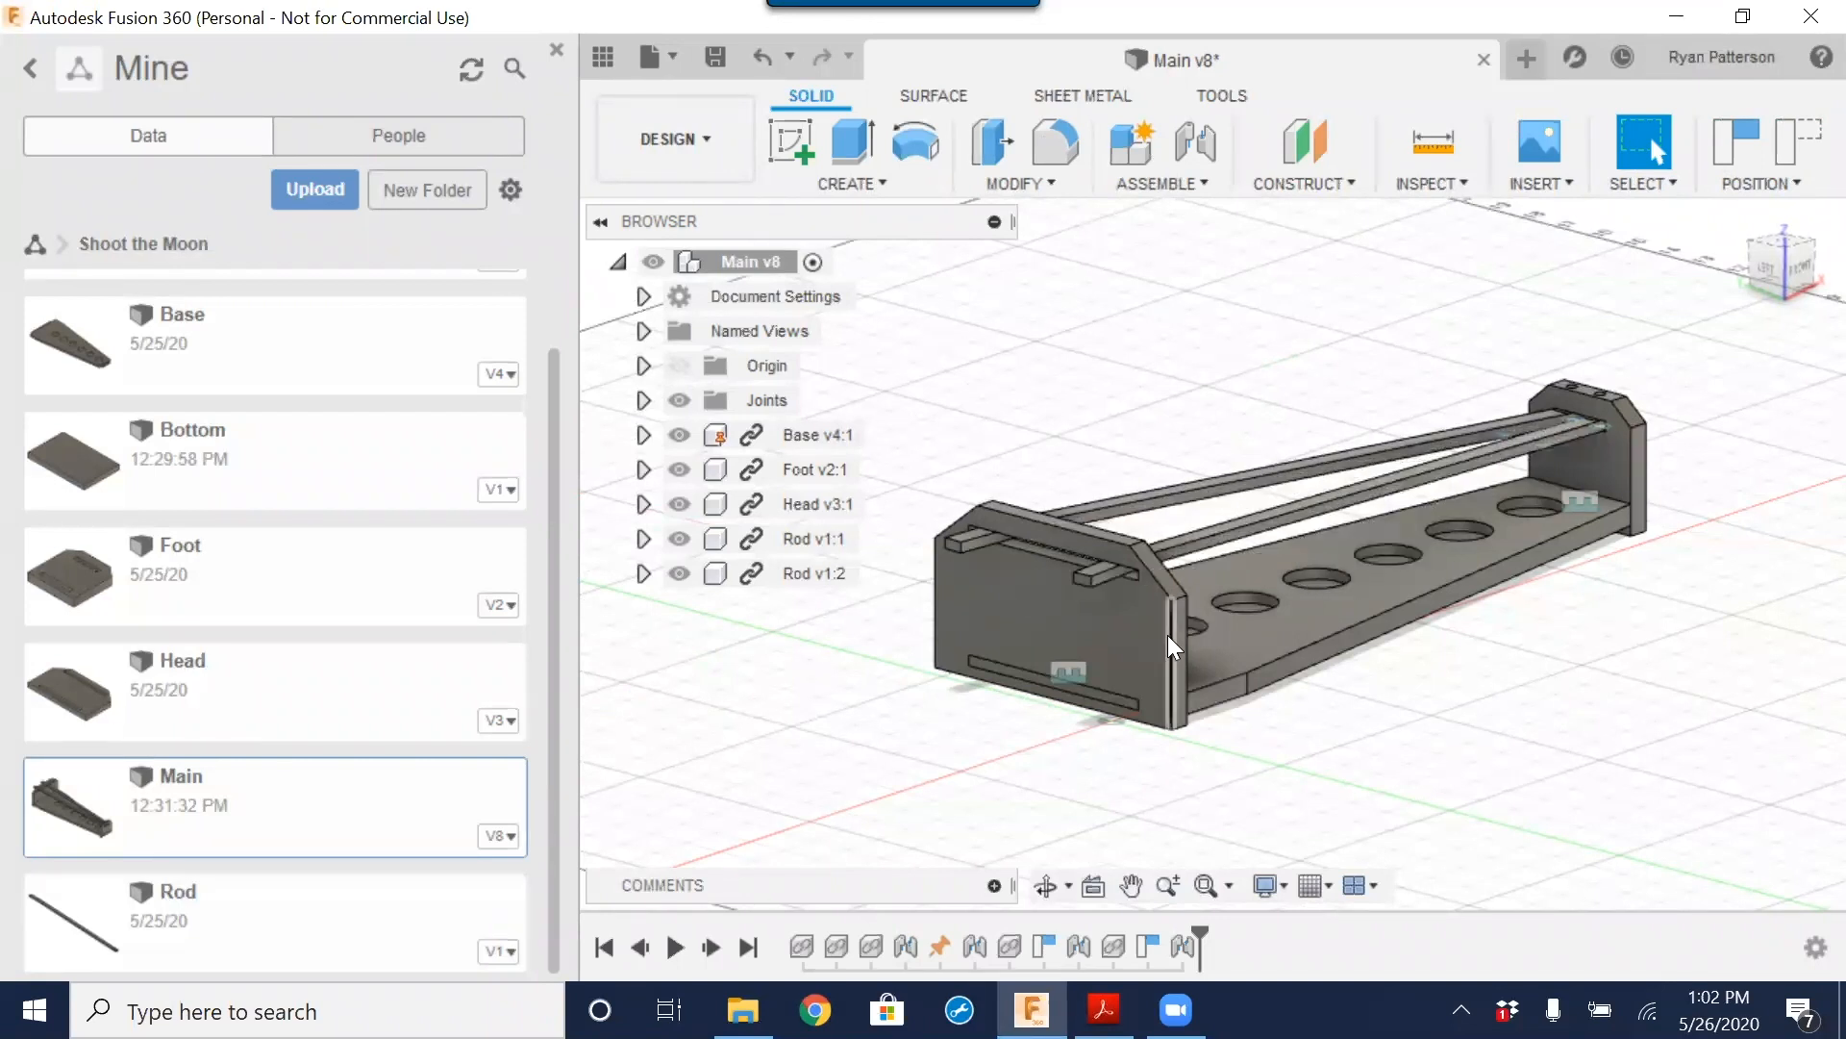
{"action": "middle_click_drag", "start_coordinate": [1389, 713], "coordinate": [1340, 648]}
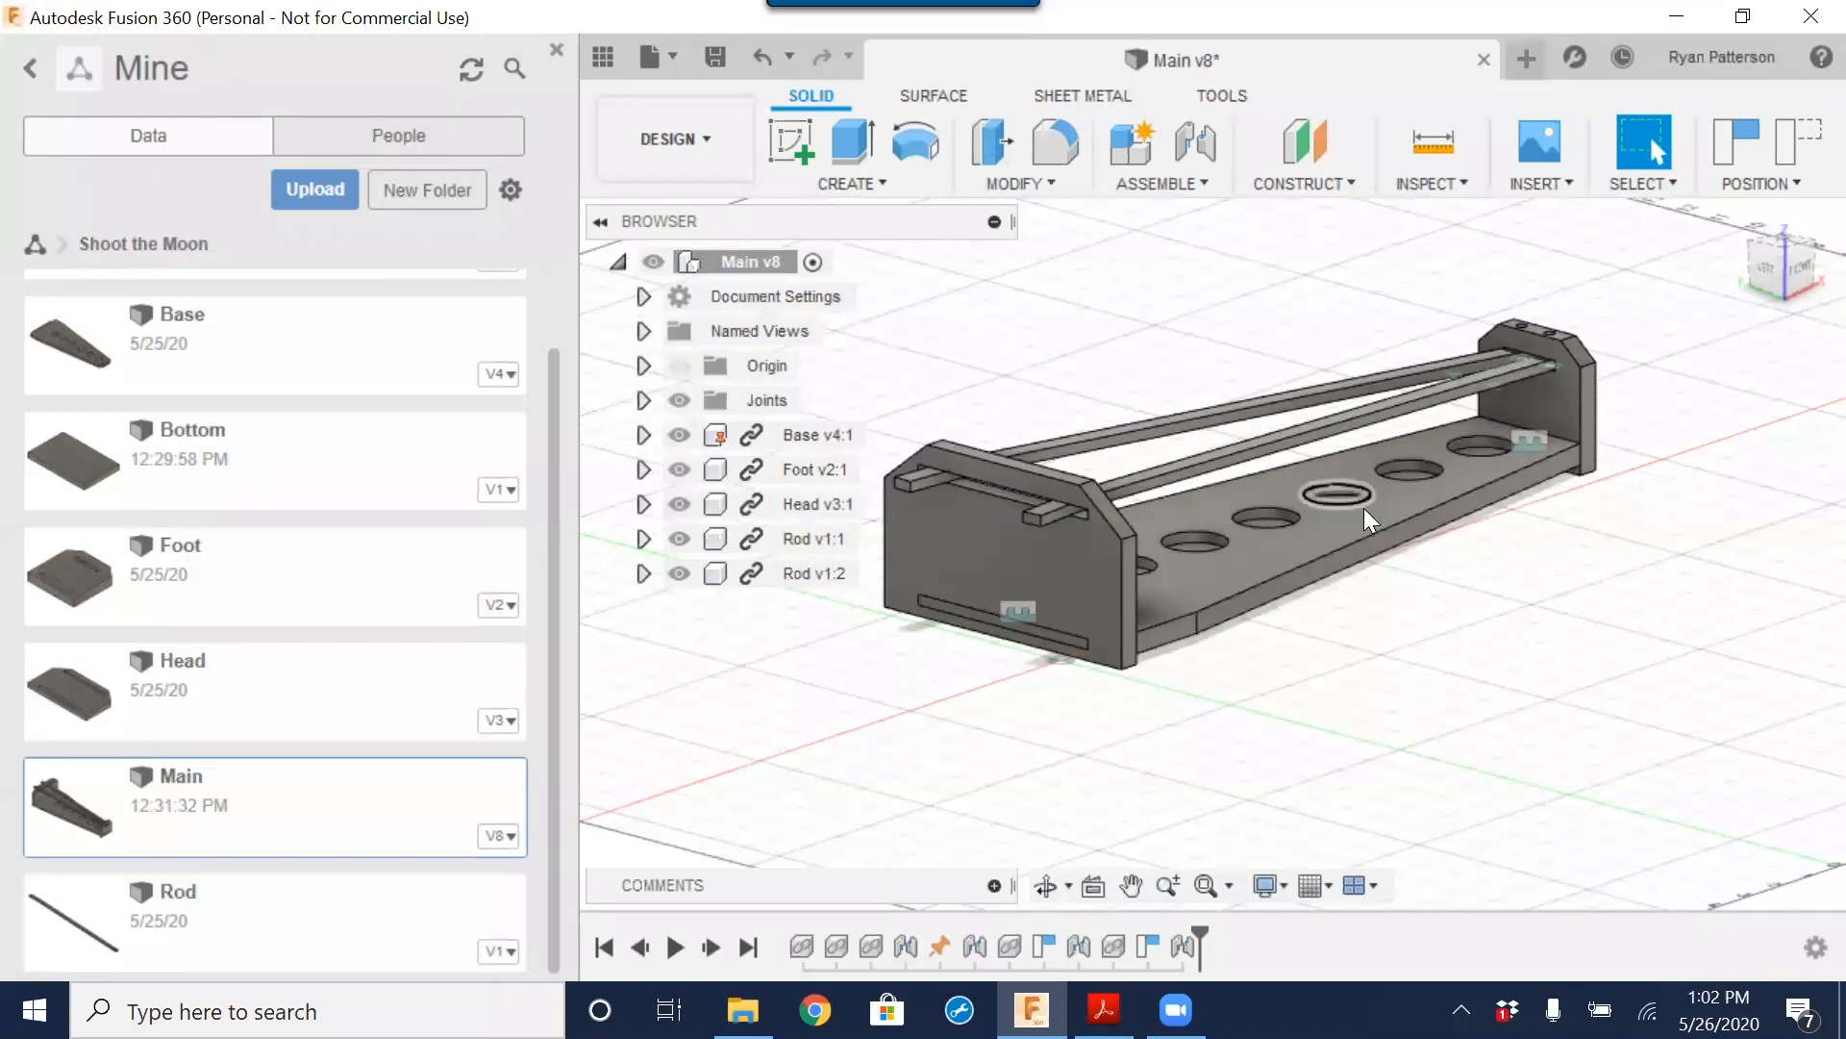
{"action": "middle_click_drag", "start_coordinate": [1533, 581], "coordinate": [1371, 844], "text": "shift"}
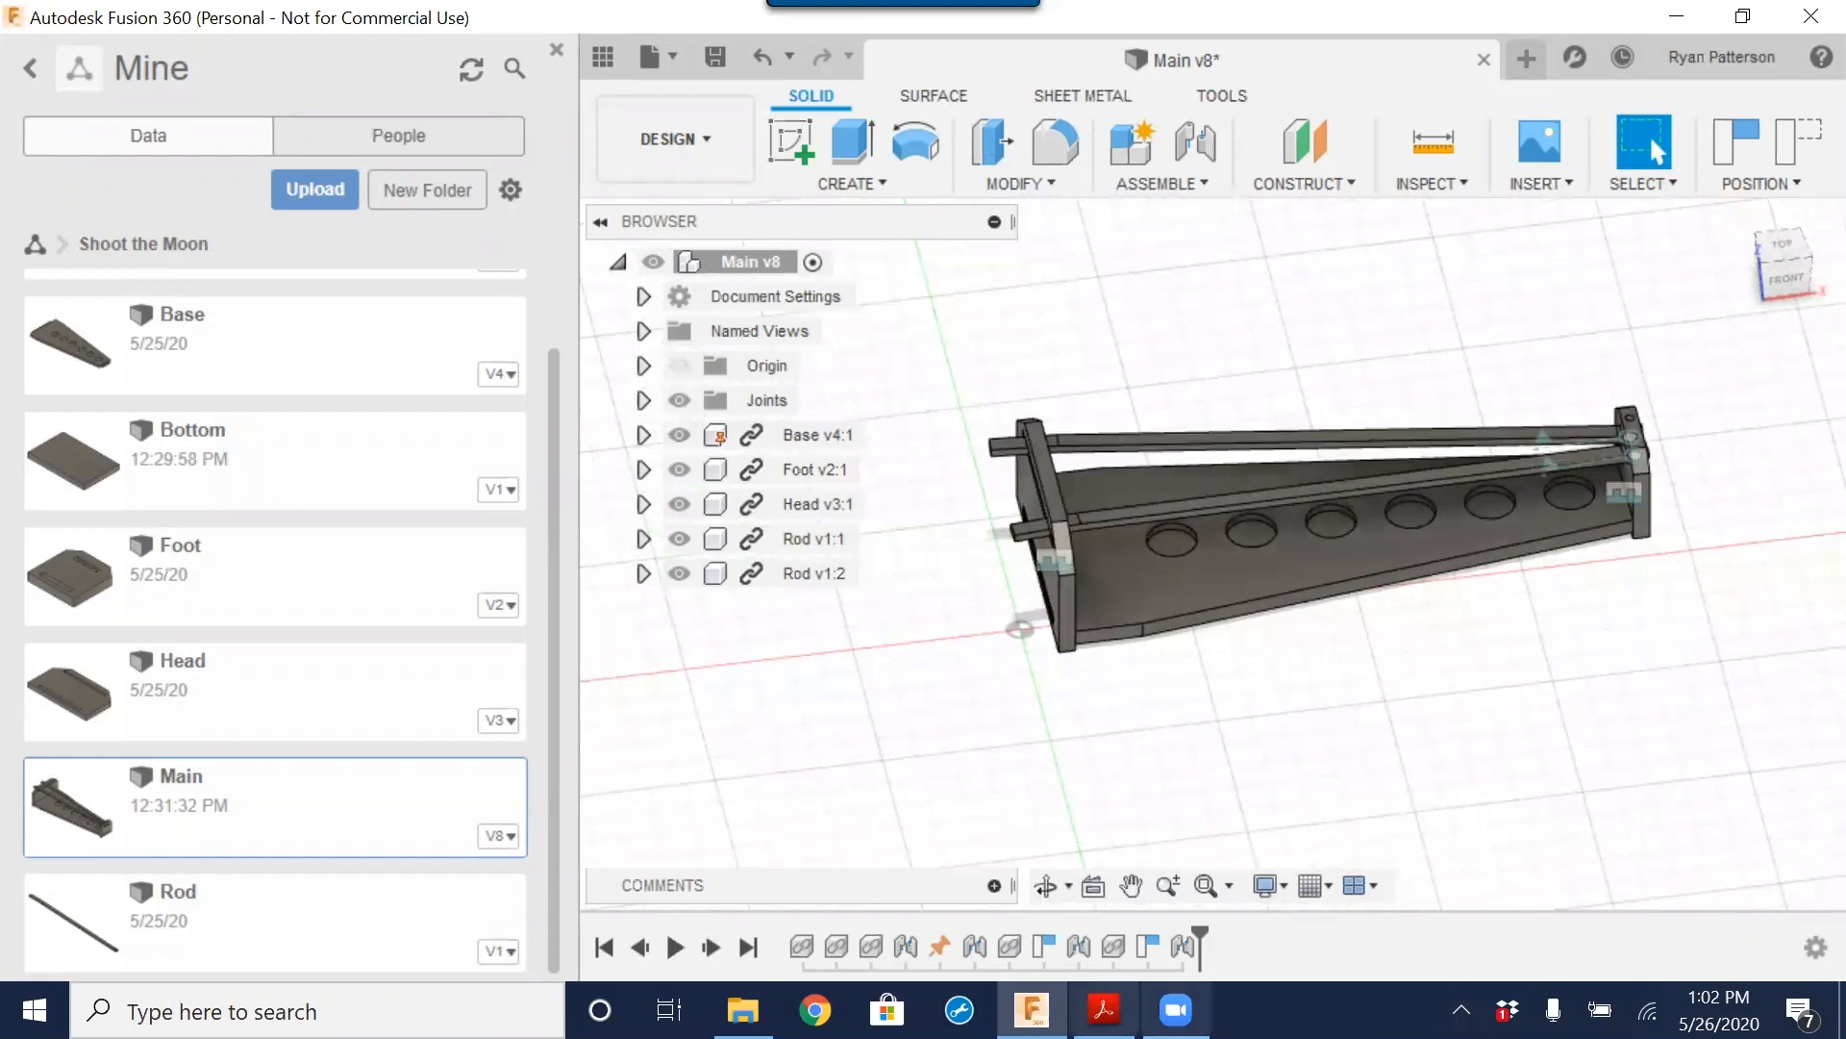
Step: Switch to Acrobat Reader to review the base's dimensions in Base.pdf, and return to Fusion 360
{"action": "left_click", "coordinate": [1103, 1010]}
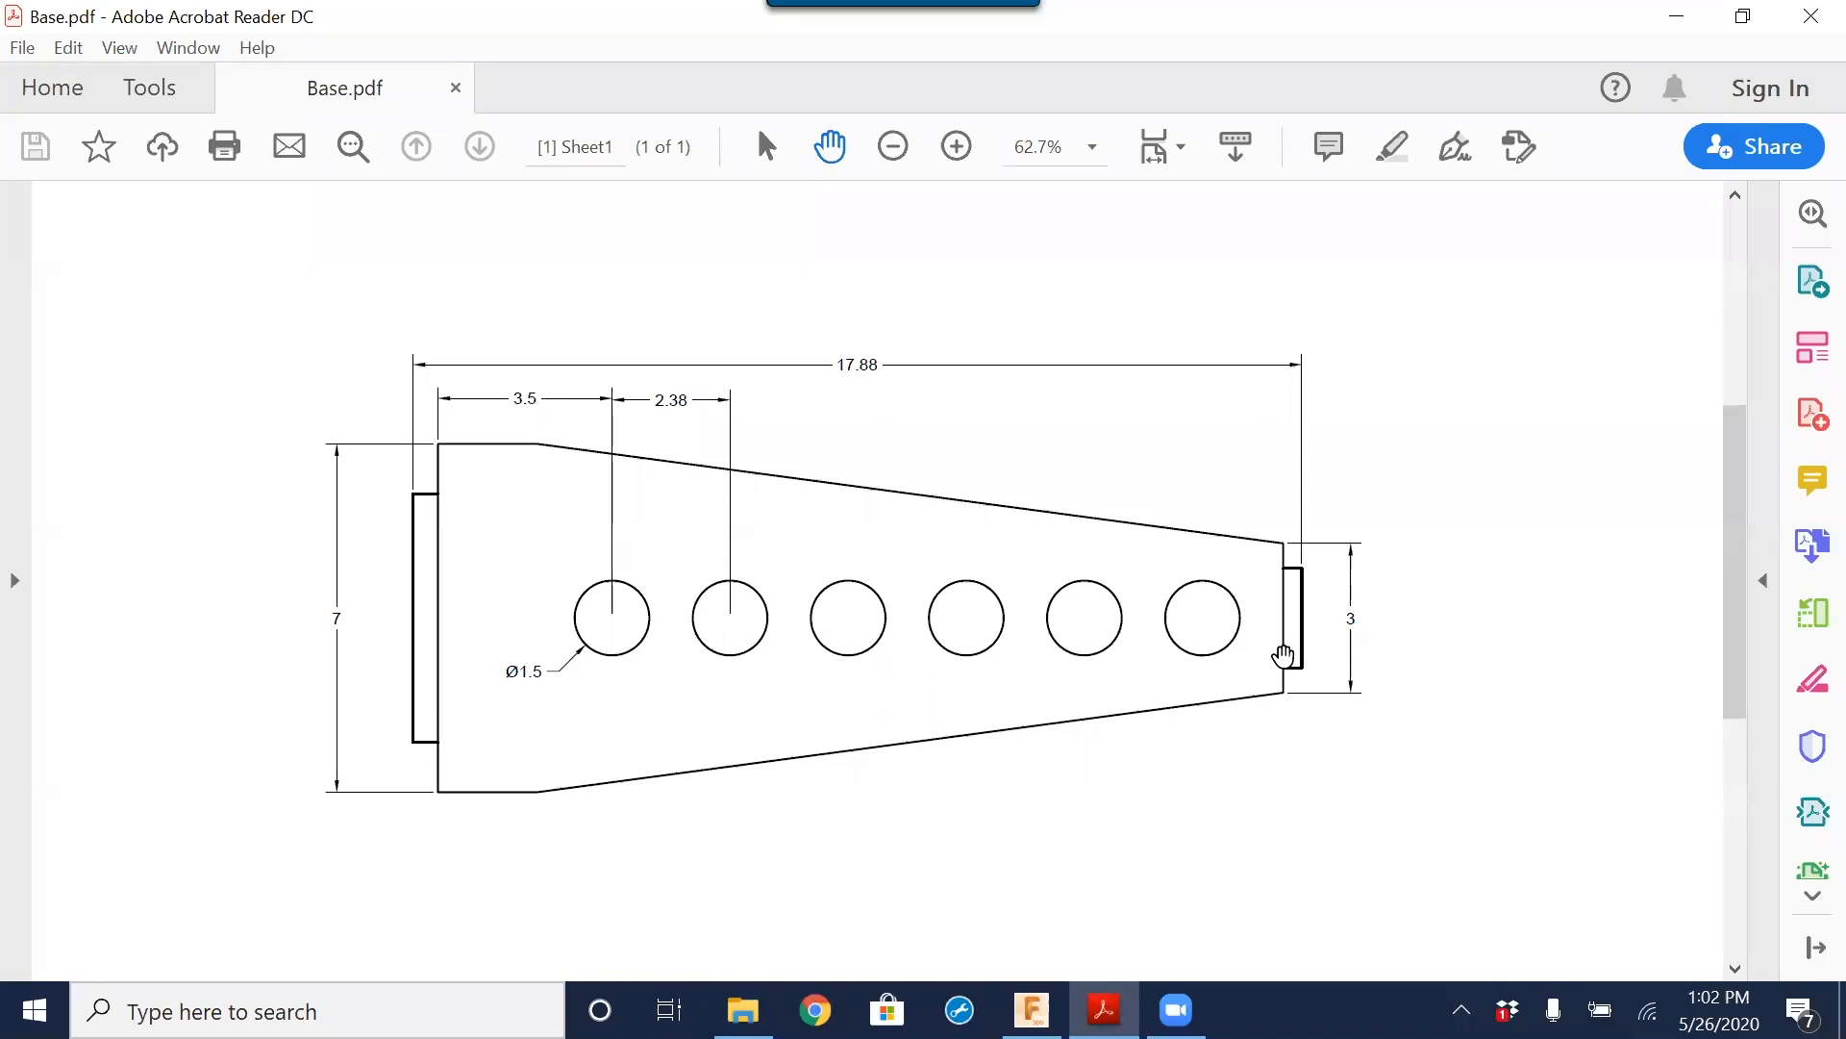
{"action": "left_click", "coordinate": [1677, 16]}
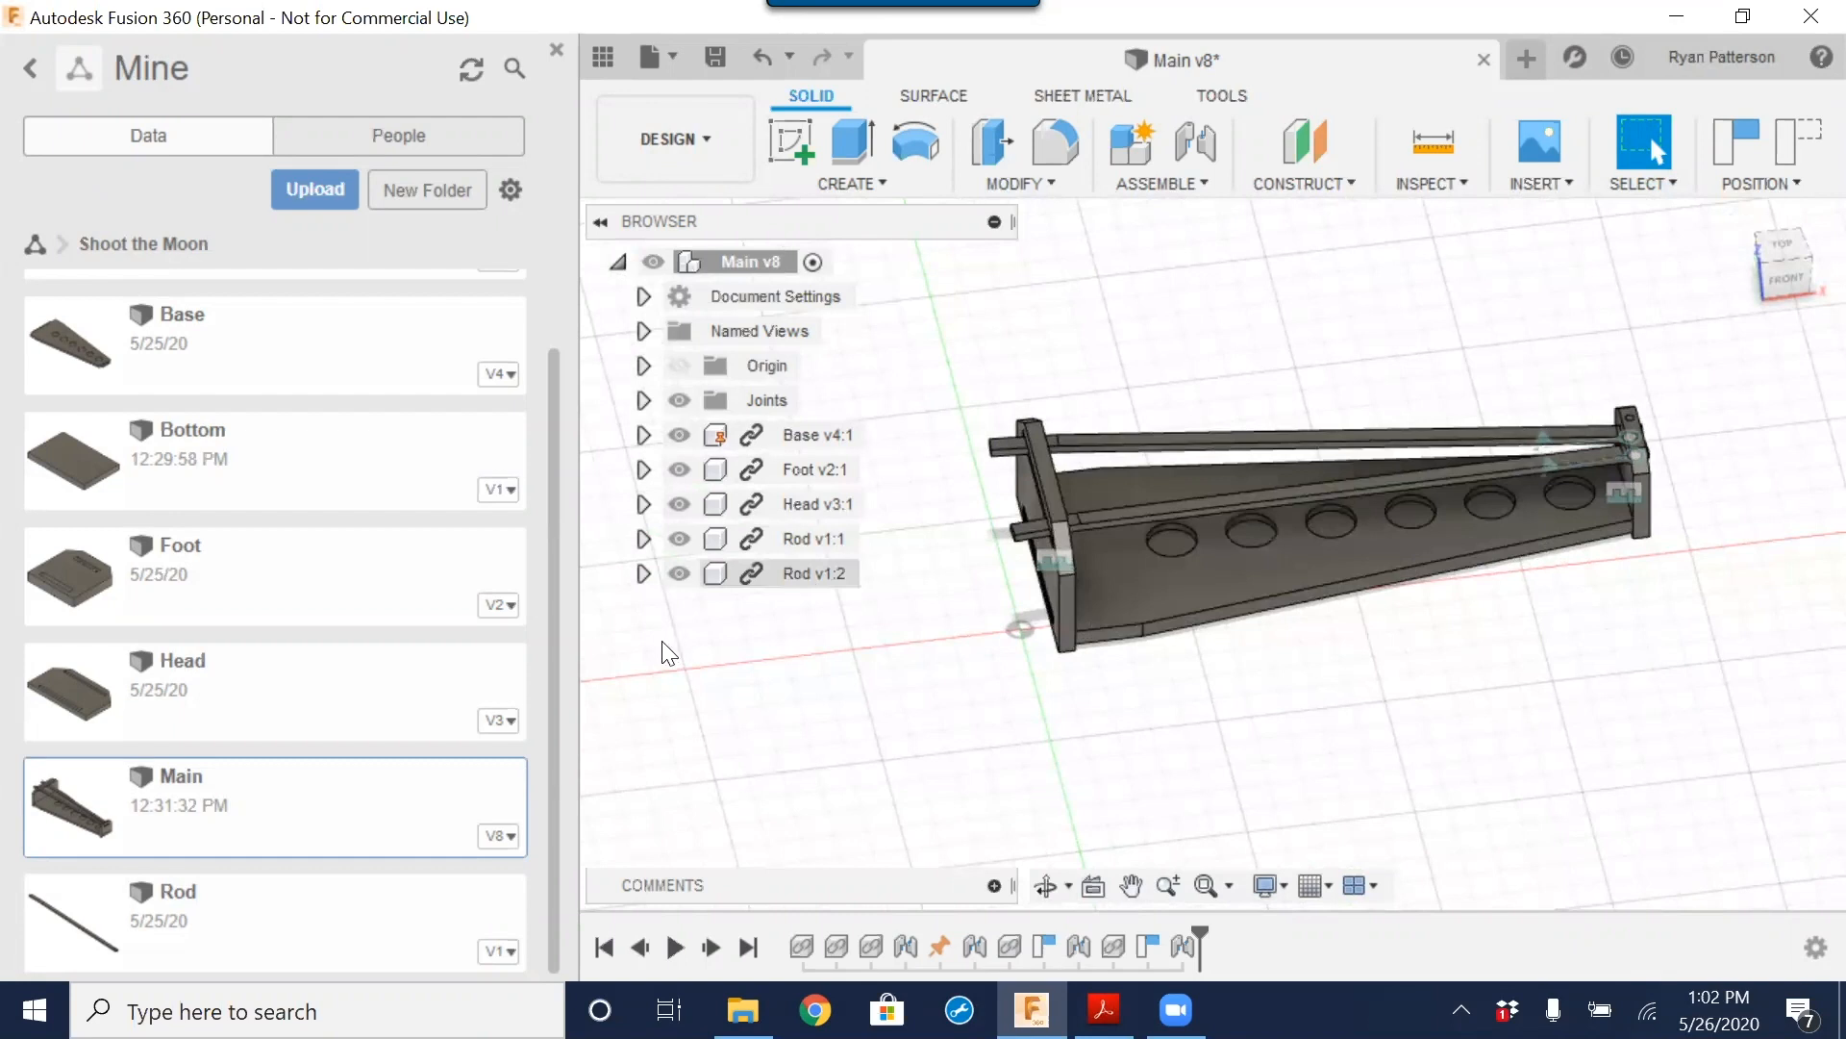
Step: Examine the designs in the Shoot the Moon folder and the list of projects under the Owned by Me filter
{"action": "left_click_drag", "start_coordinate": [558, 611], "coordinate": [558, 423]}
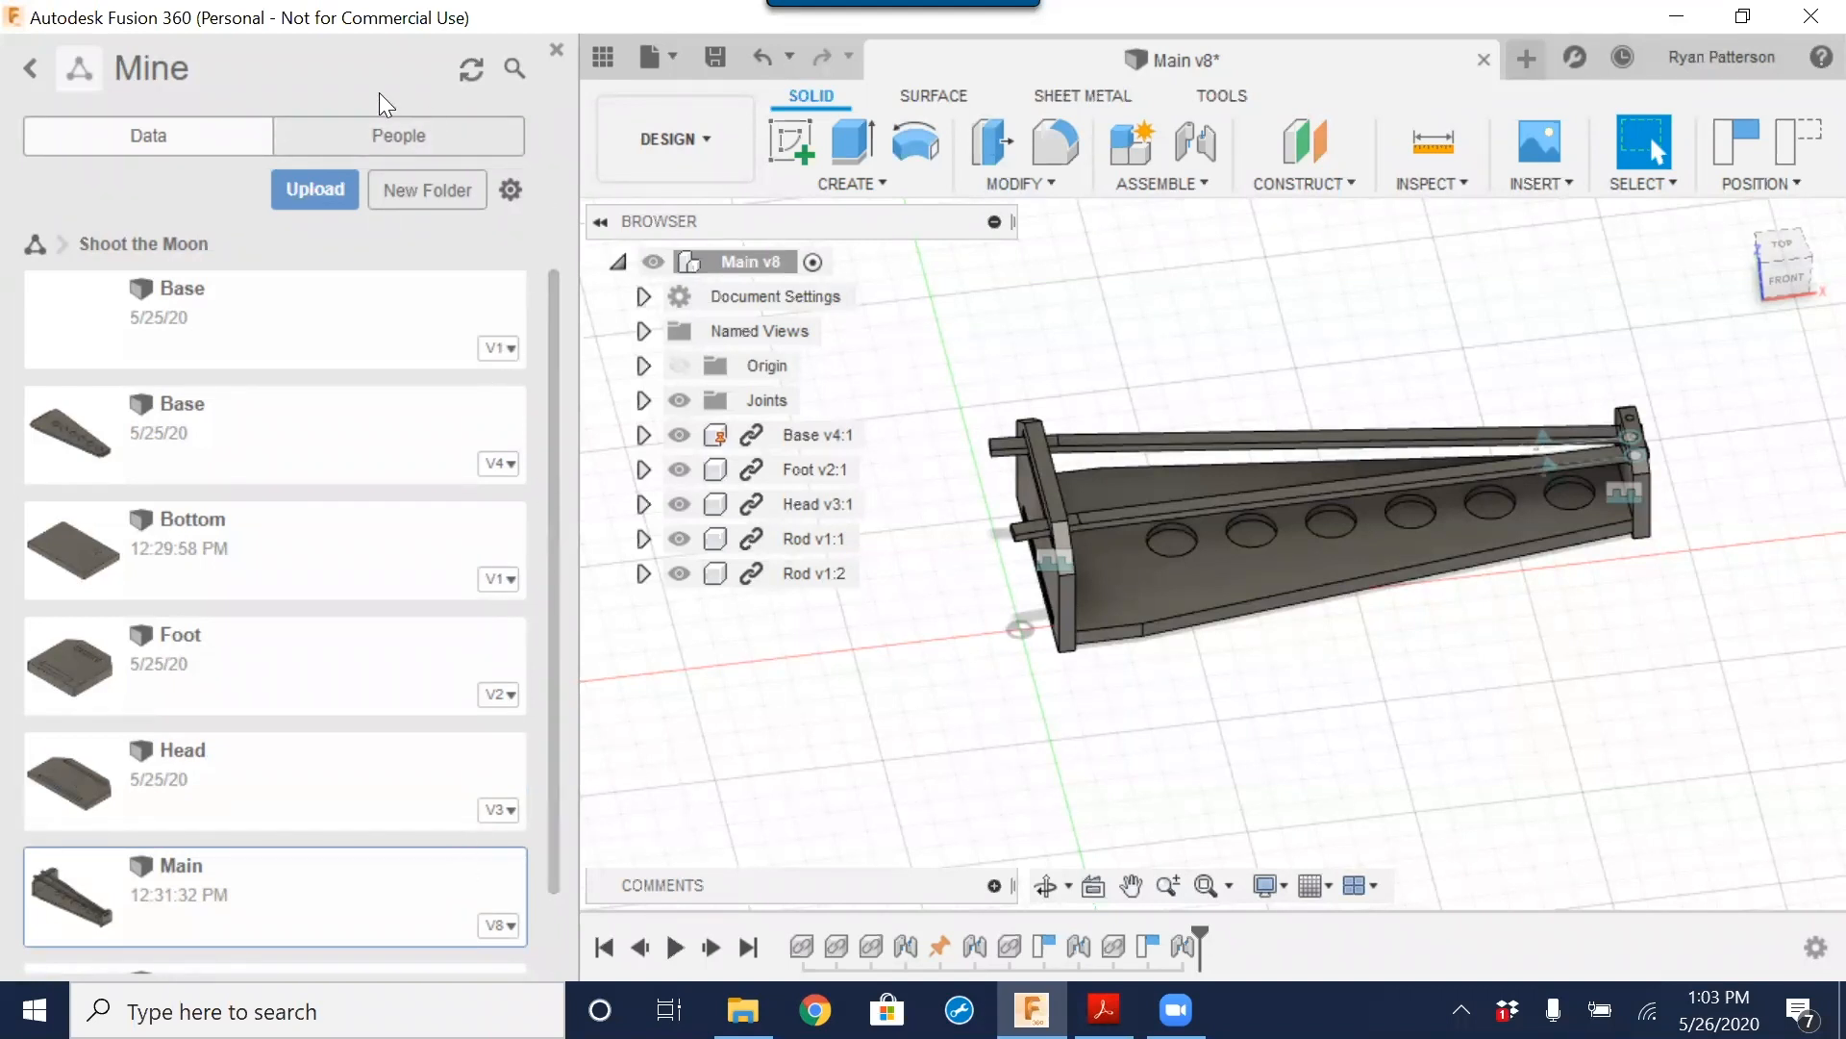
{"action": "left_click", "coordinate": [600, 58]}
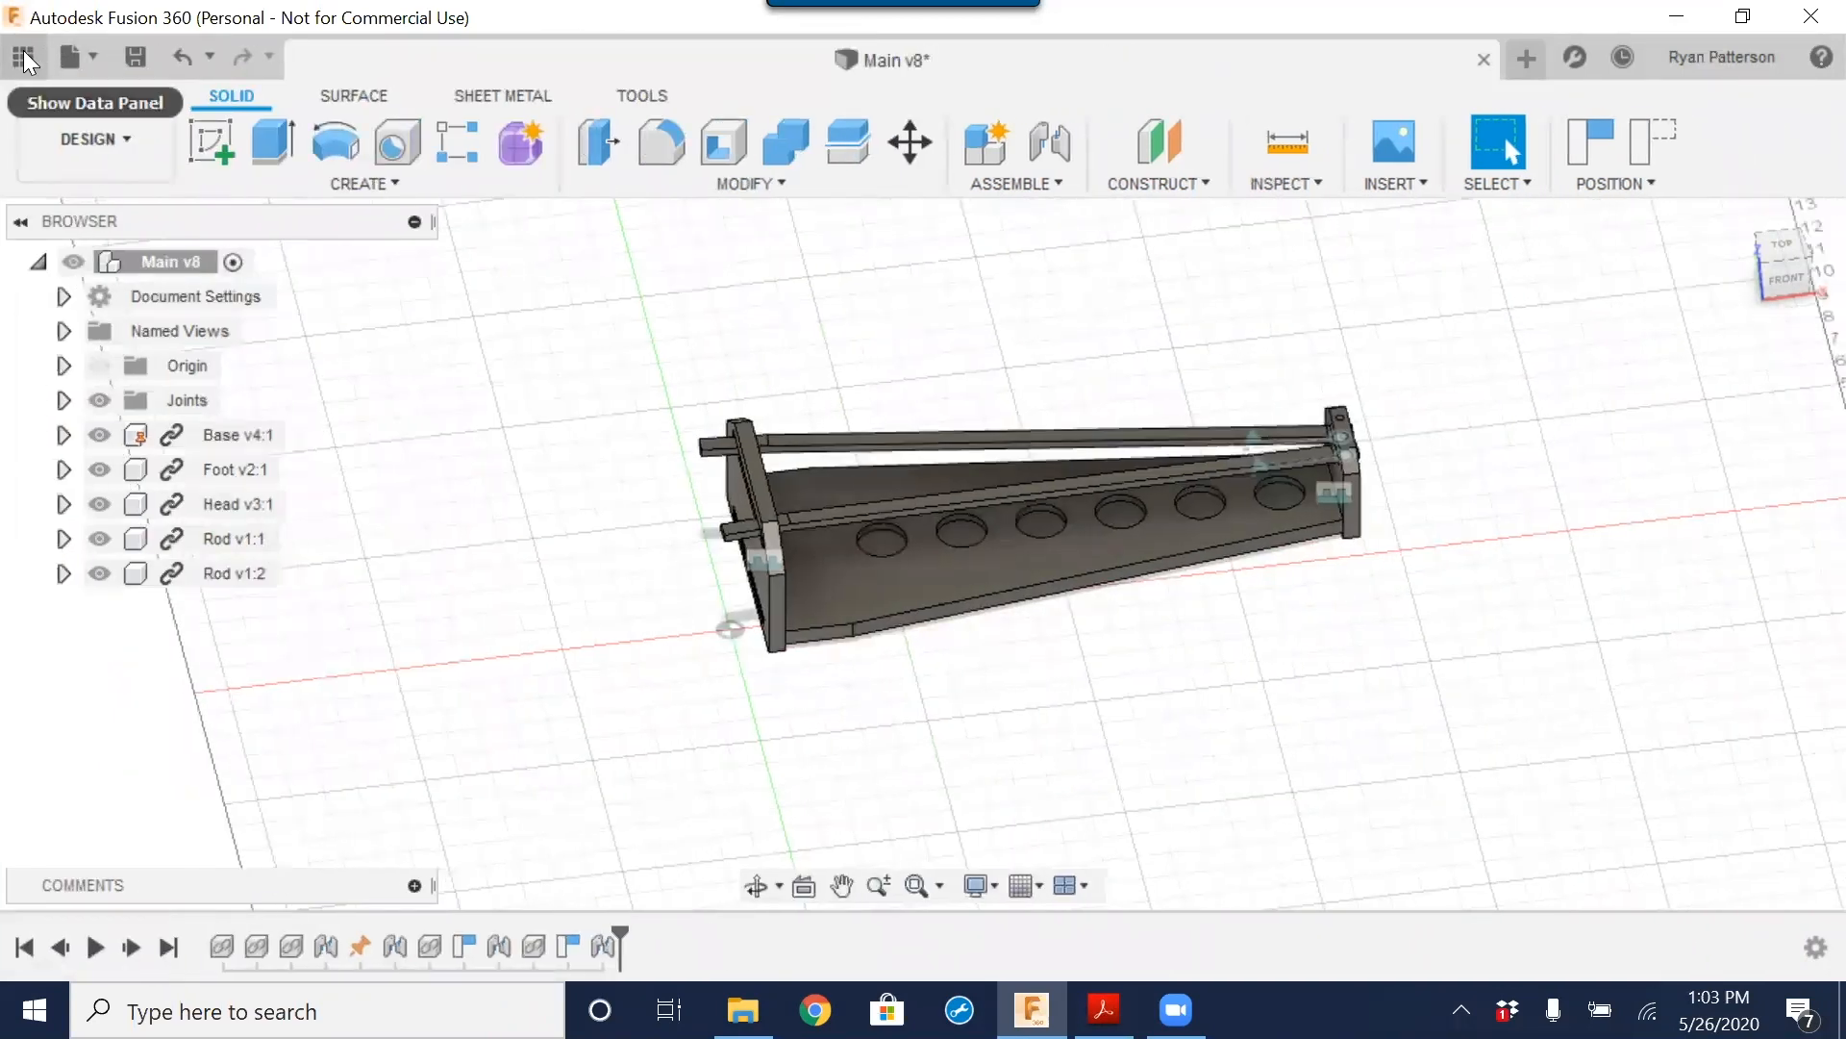
{"action": "left_click", "coordinate": [23, 57]}
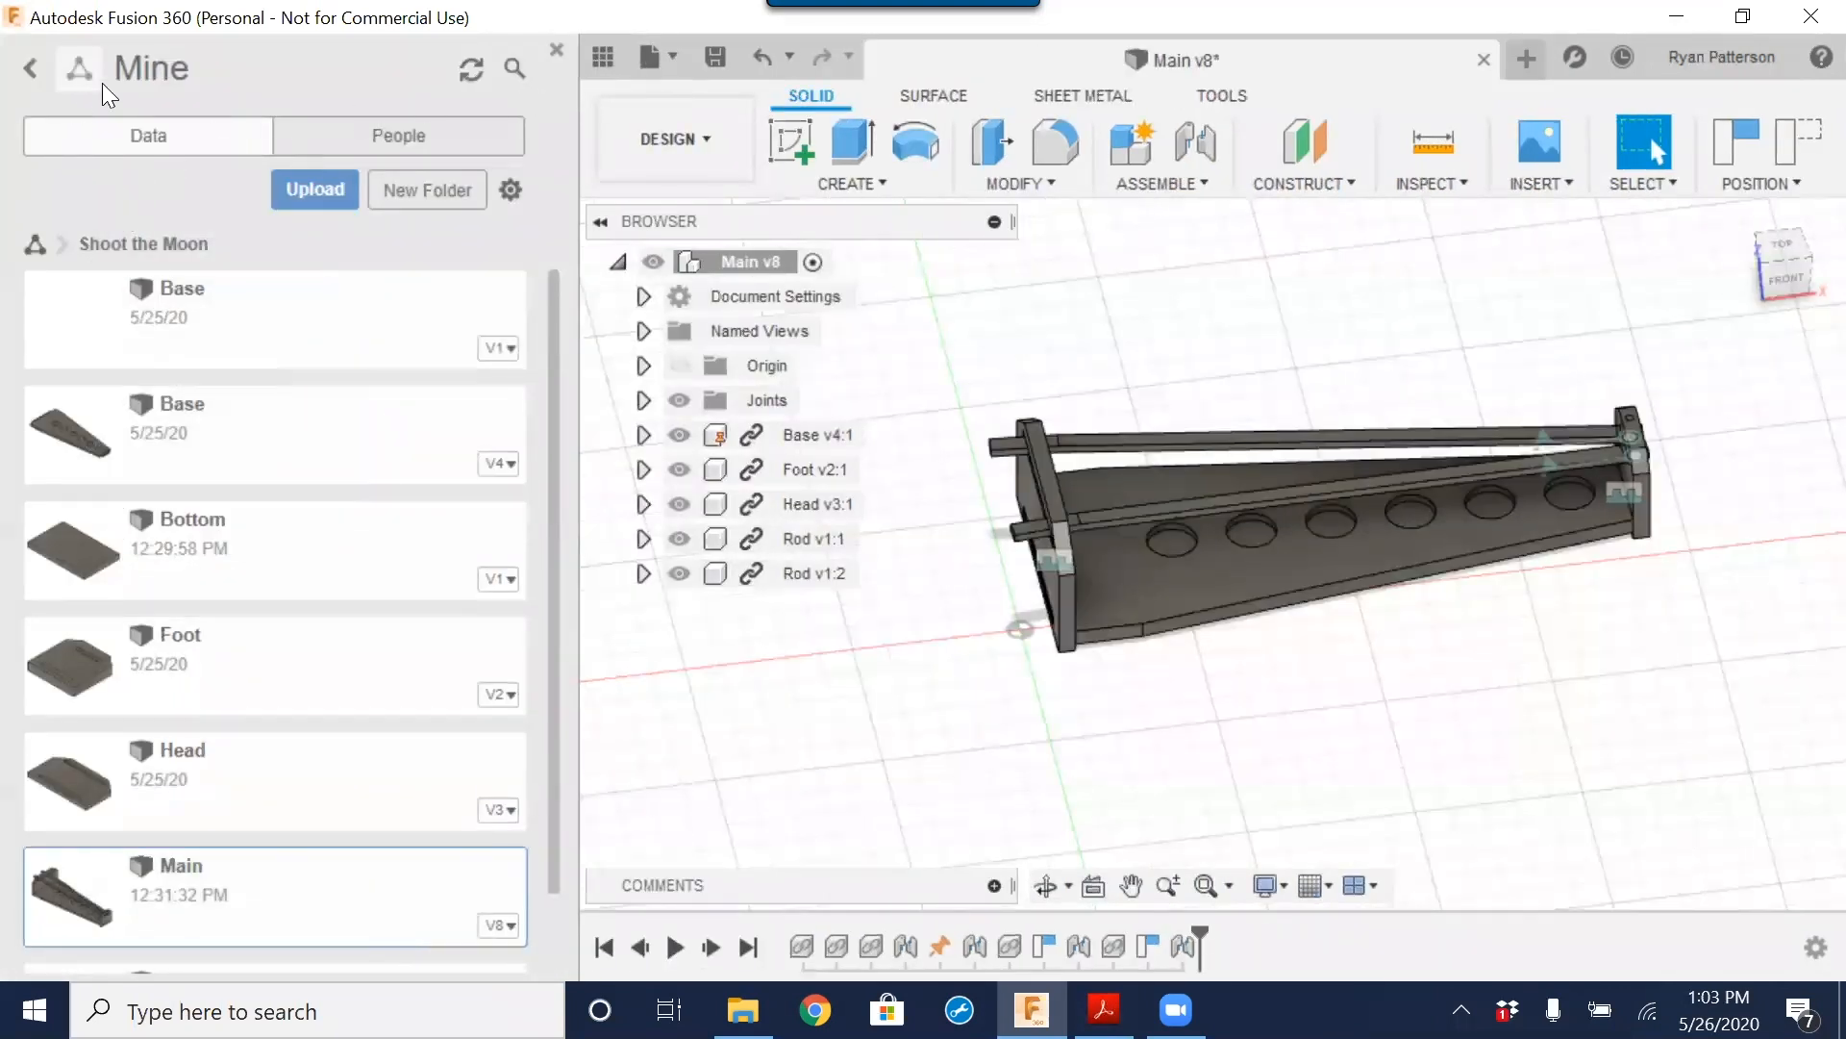
{"action": "left_click", "coordinate": [30, 67]}
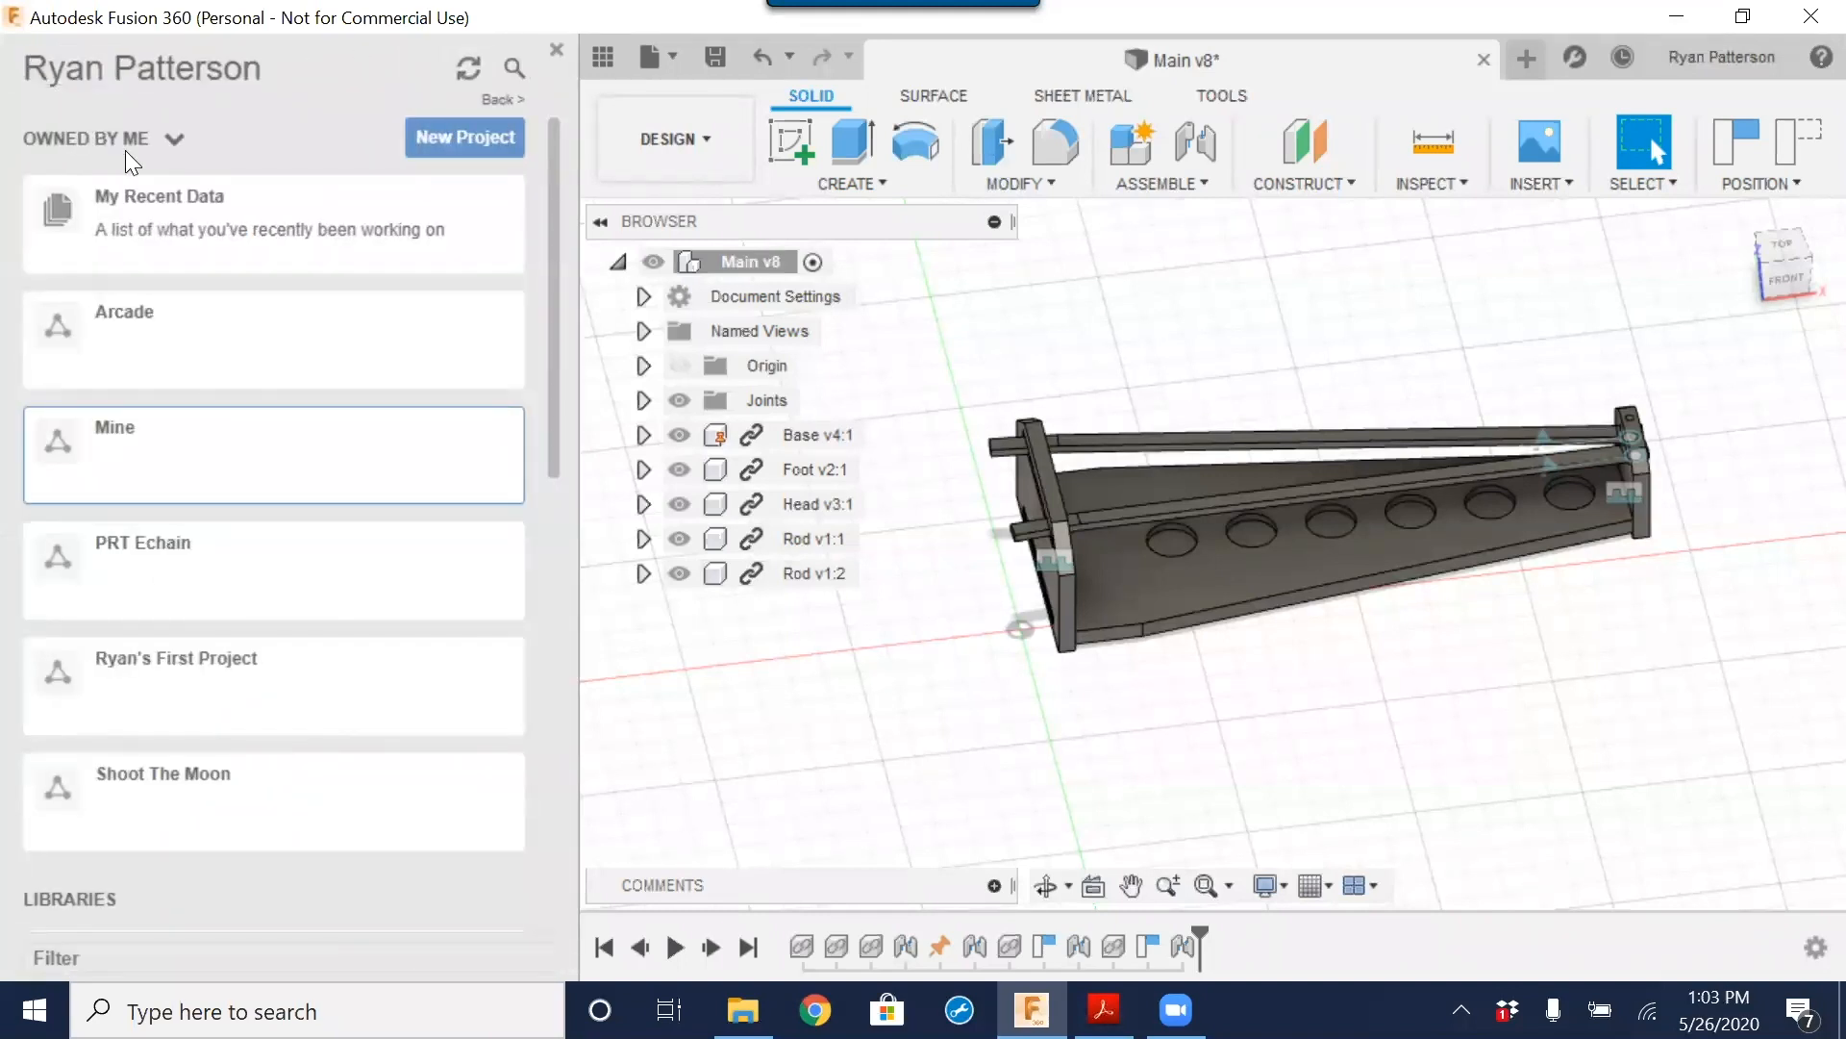
{"action": "left_click", "coordinate": [156, 139]}
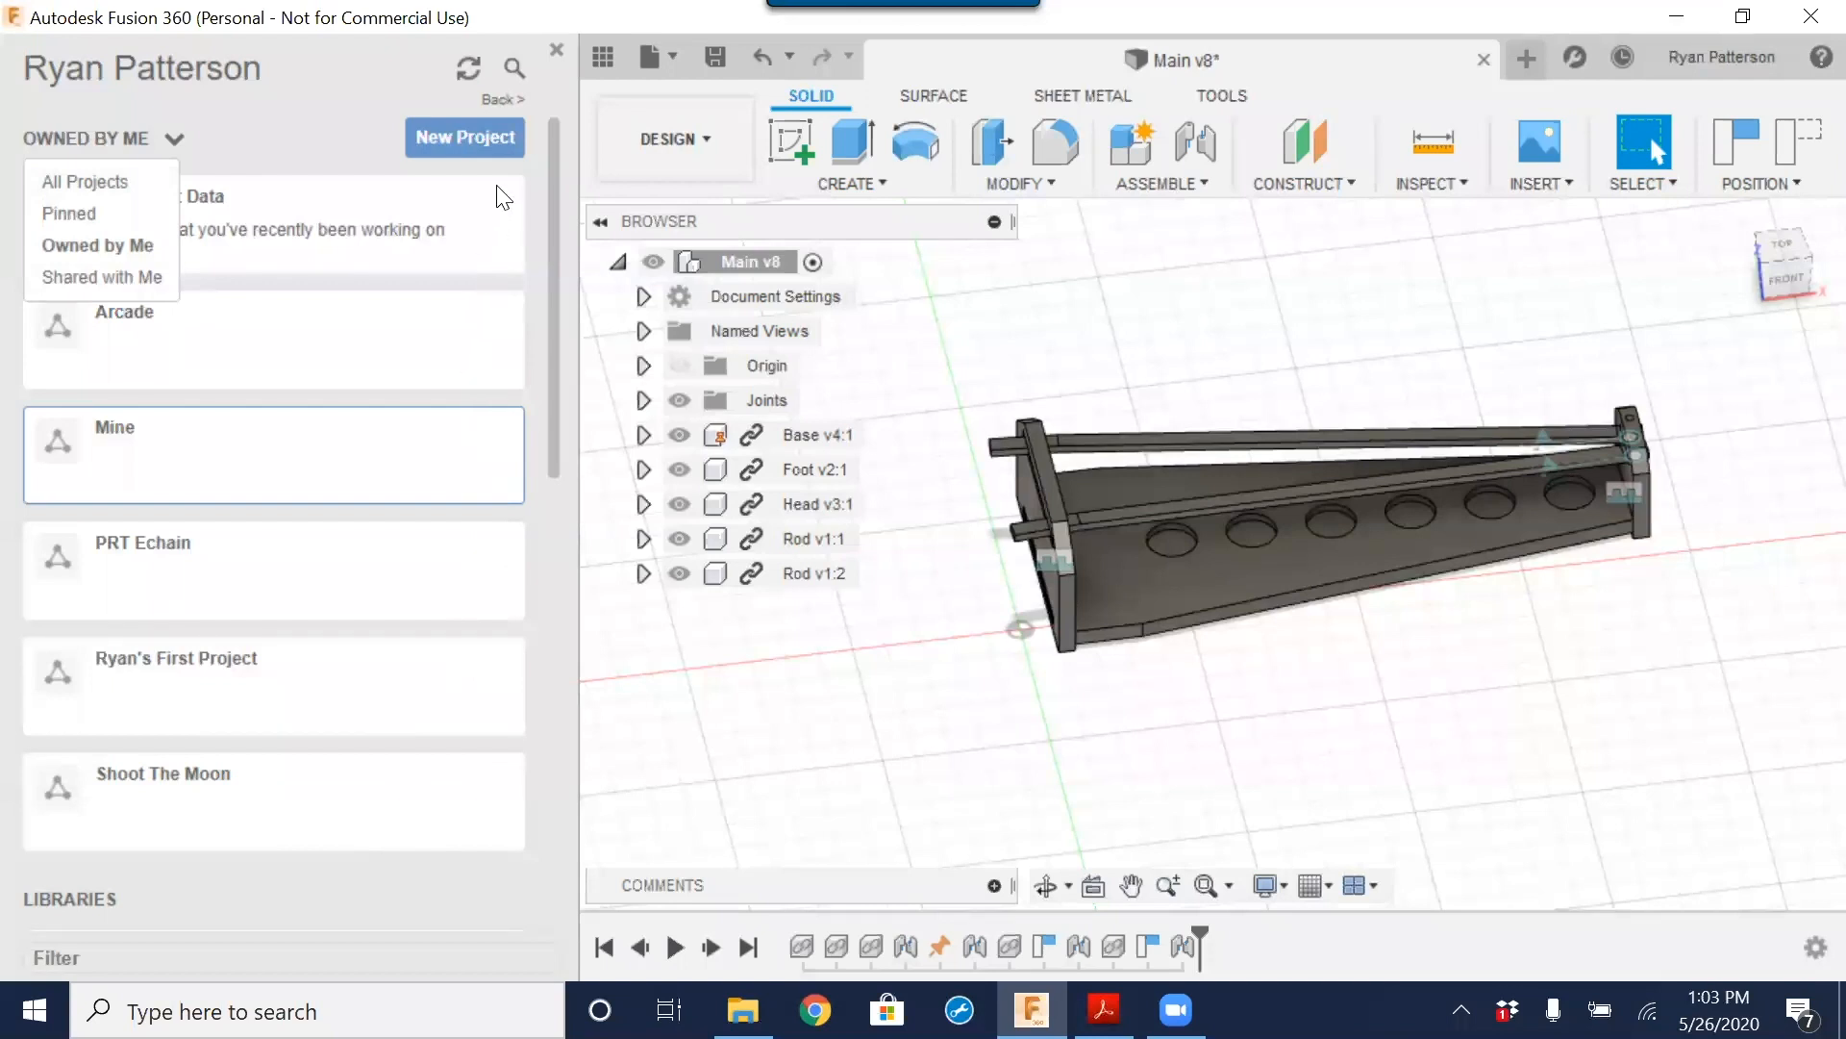
{"action": "left_click", "coordinate": [260, 134]}
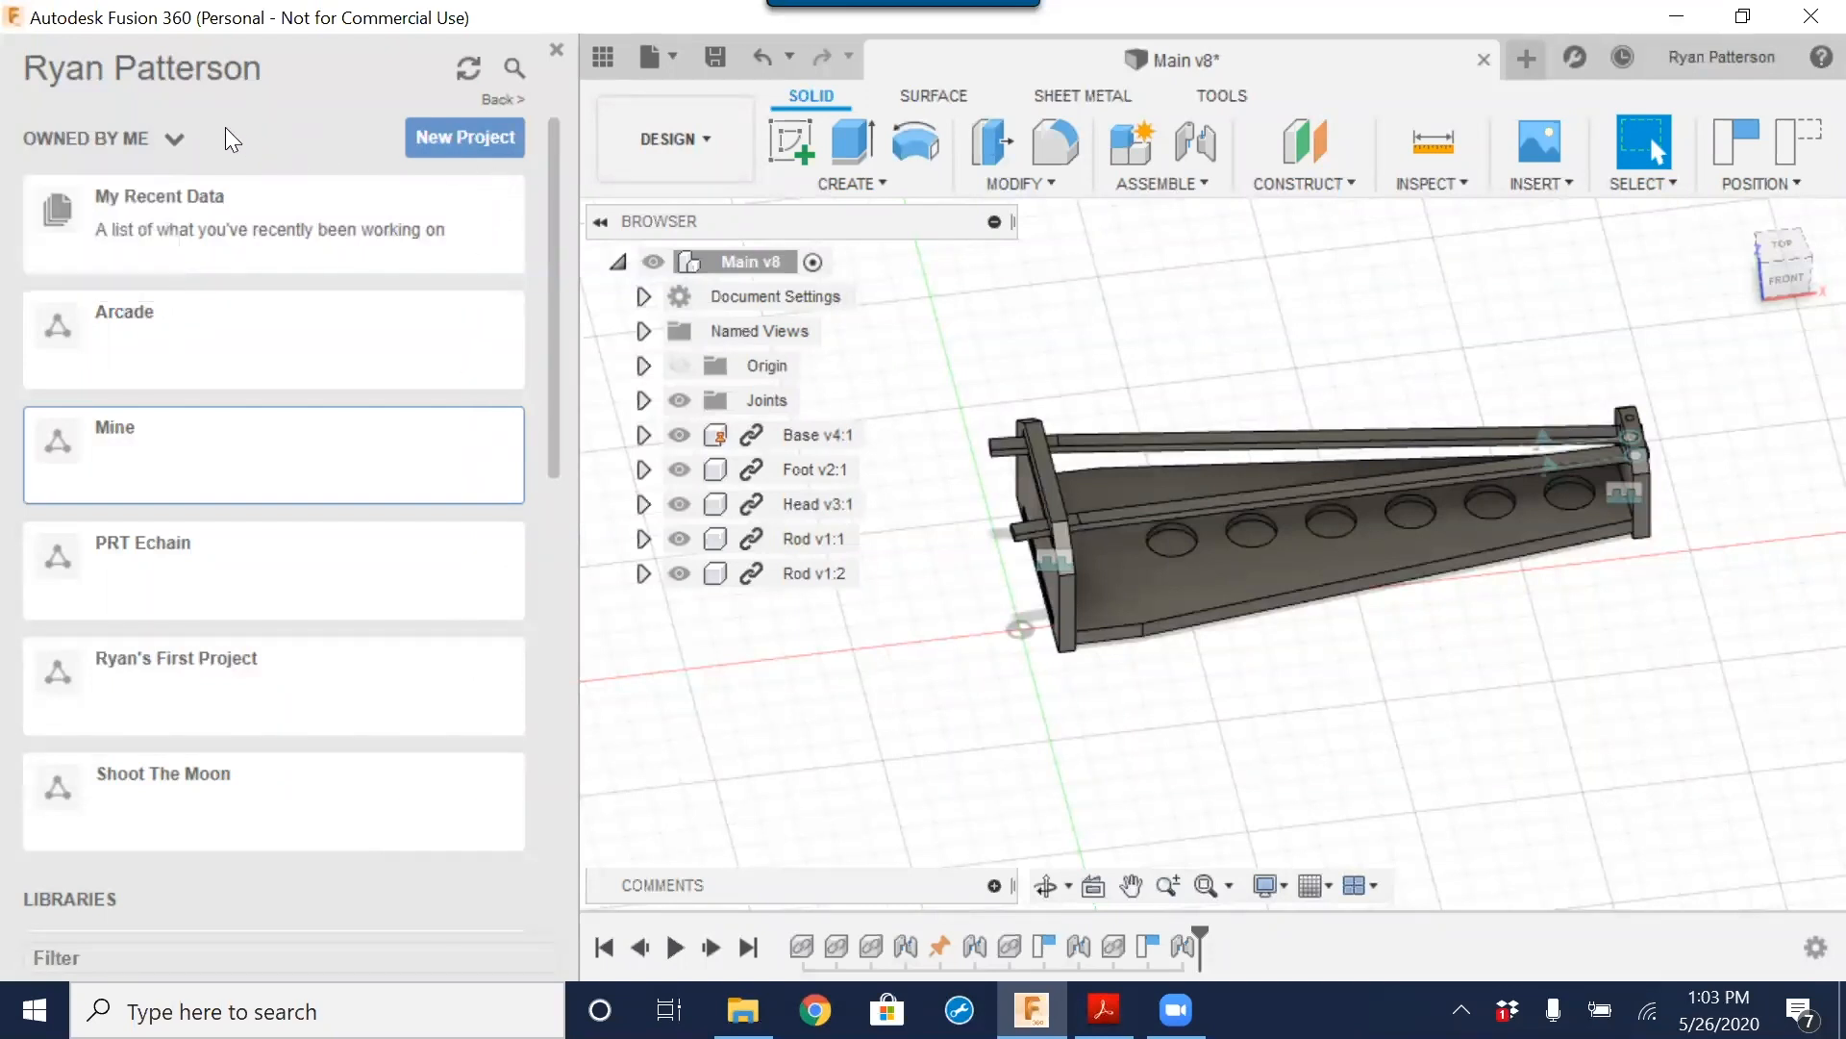
{"action": "left_click", "coordinate": [175, 143]}
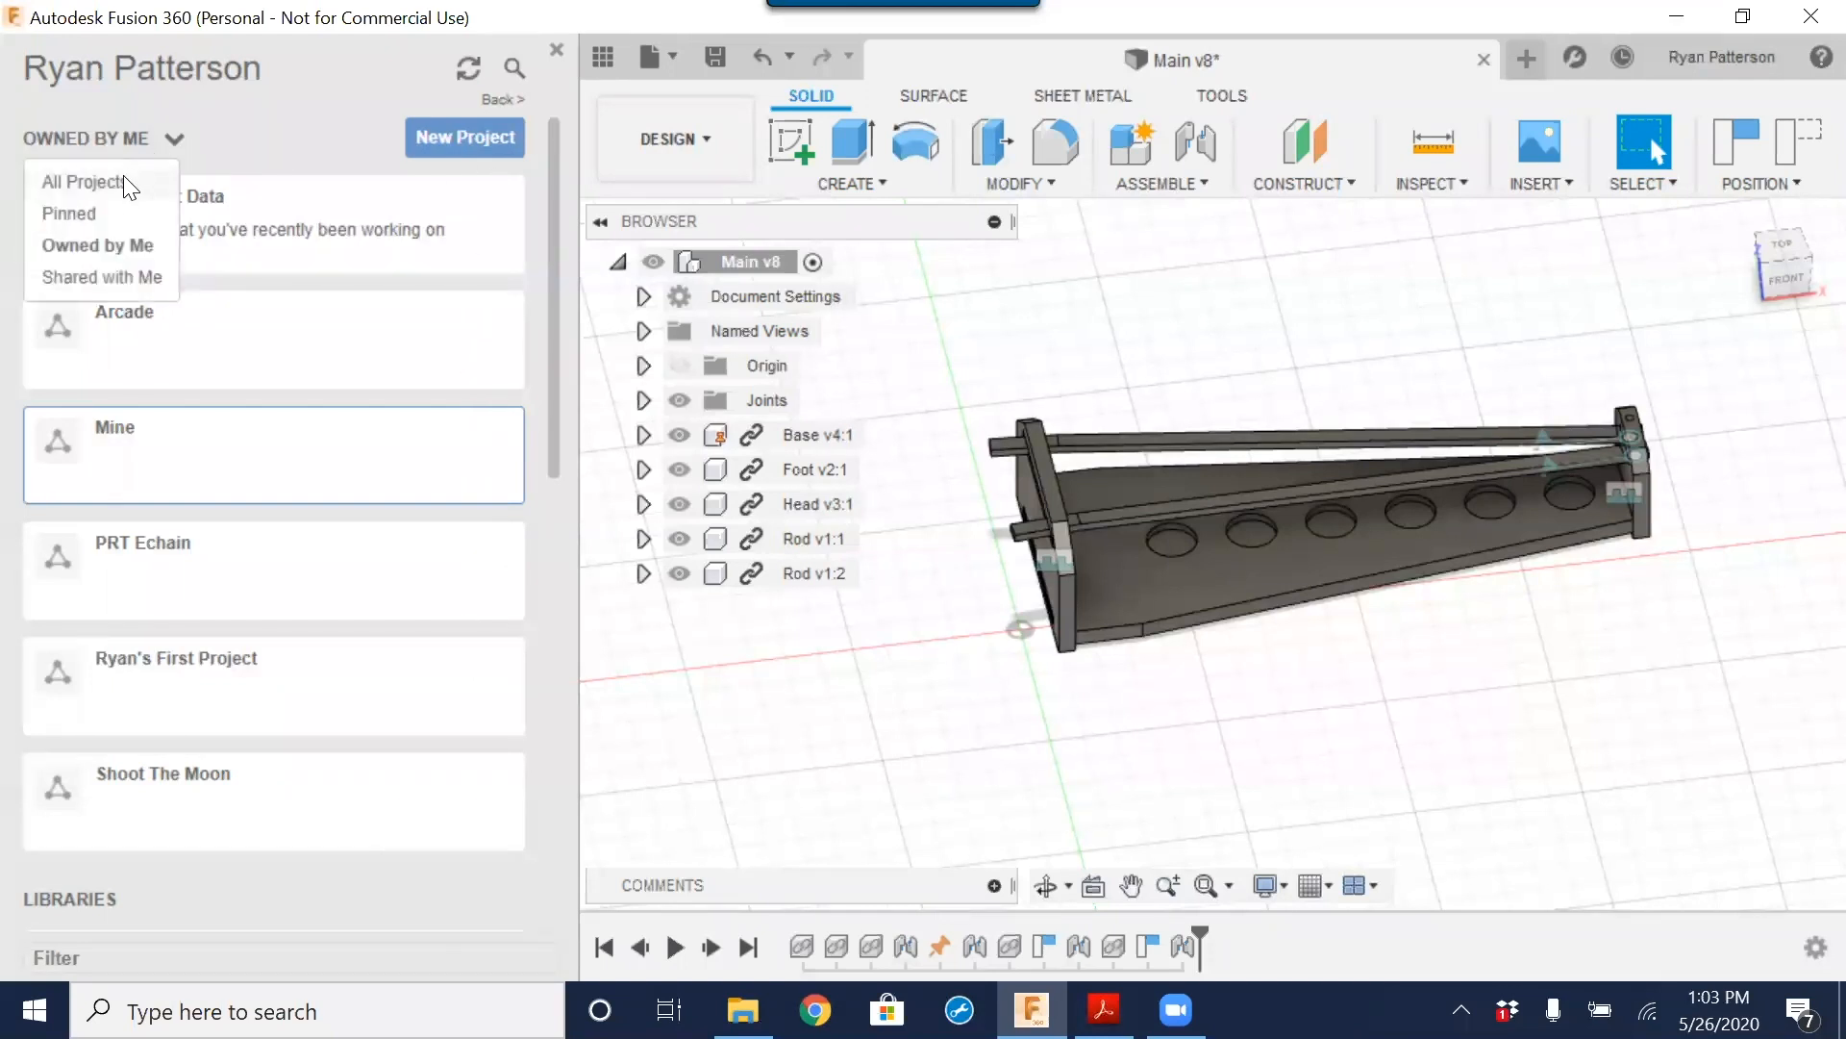
{"action": "left_click", "coordinate": [123, 246]}
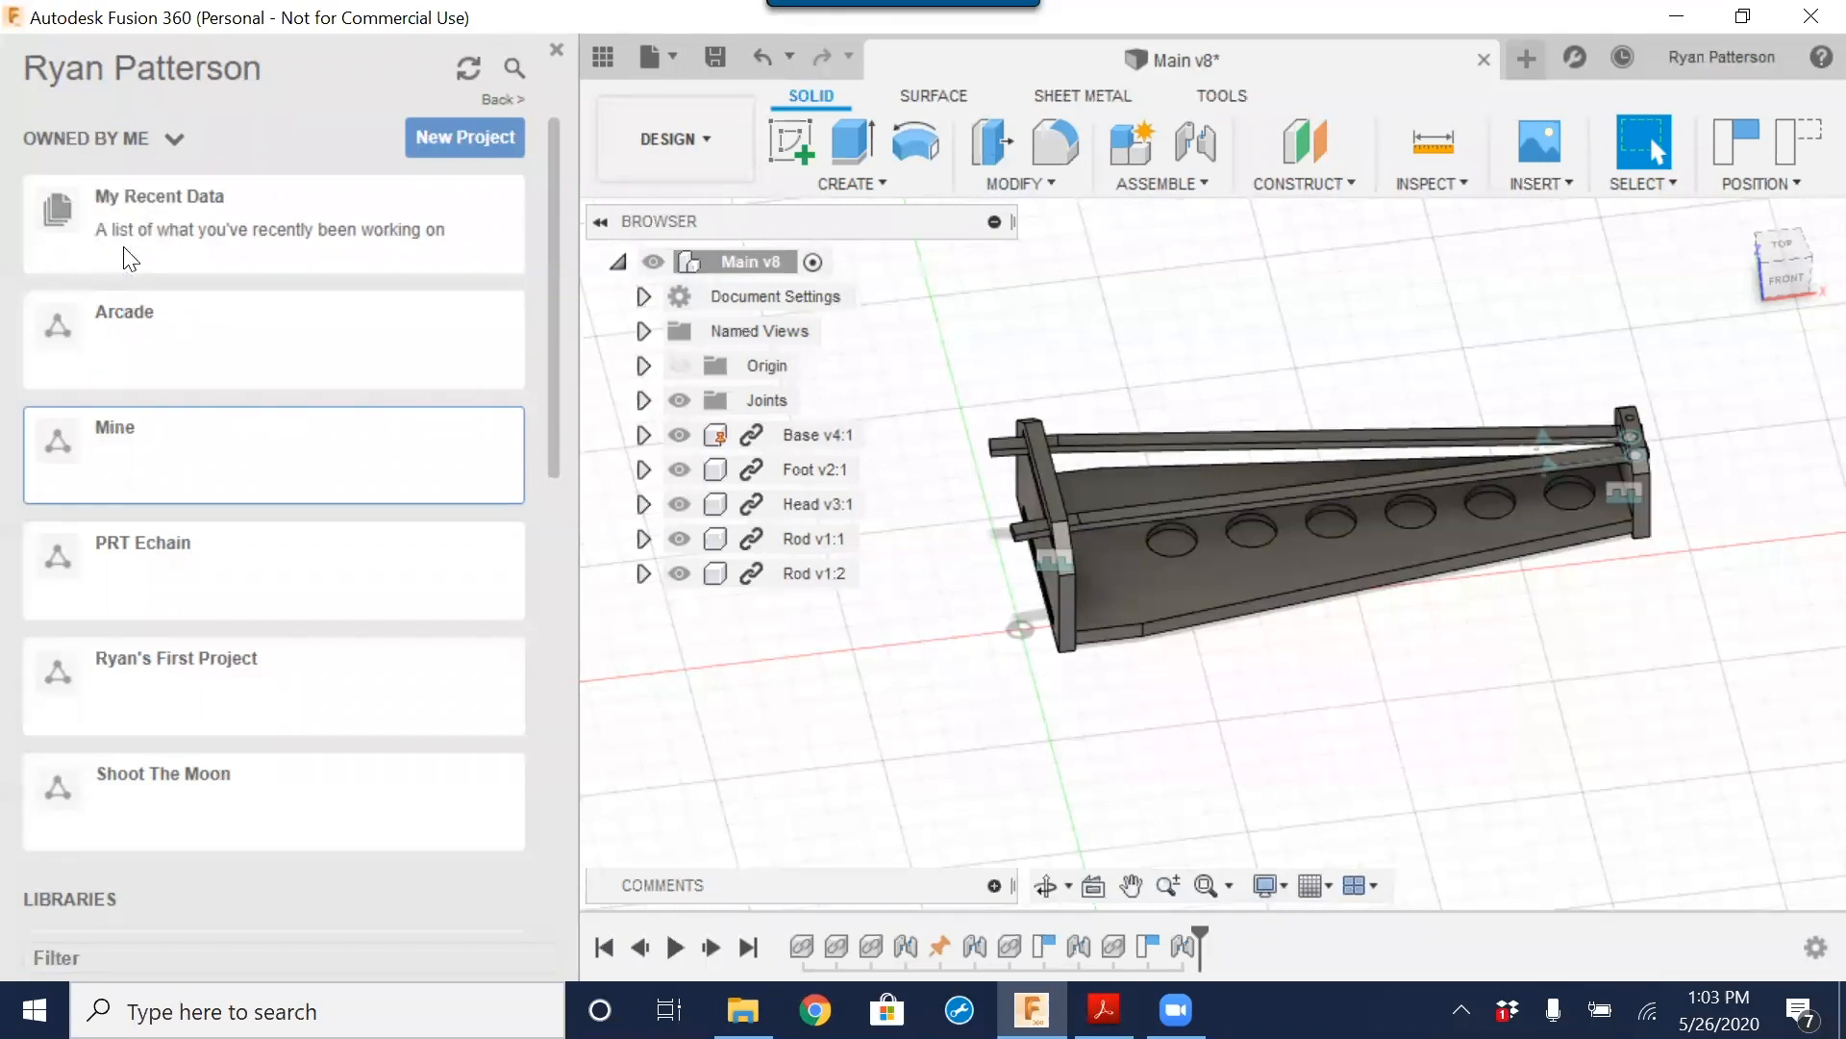
{"action": "left_click", "coordinate": [603, 58]}
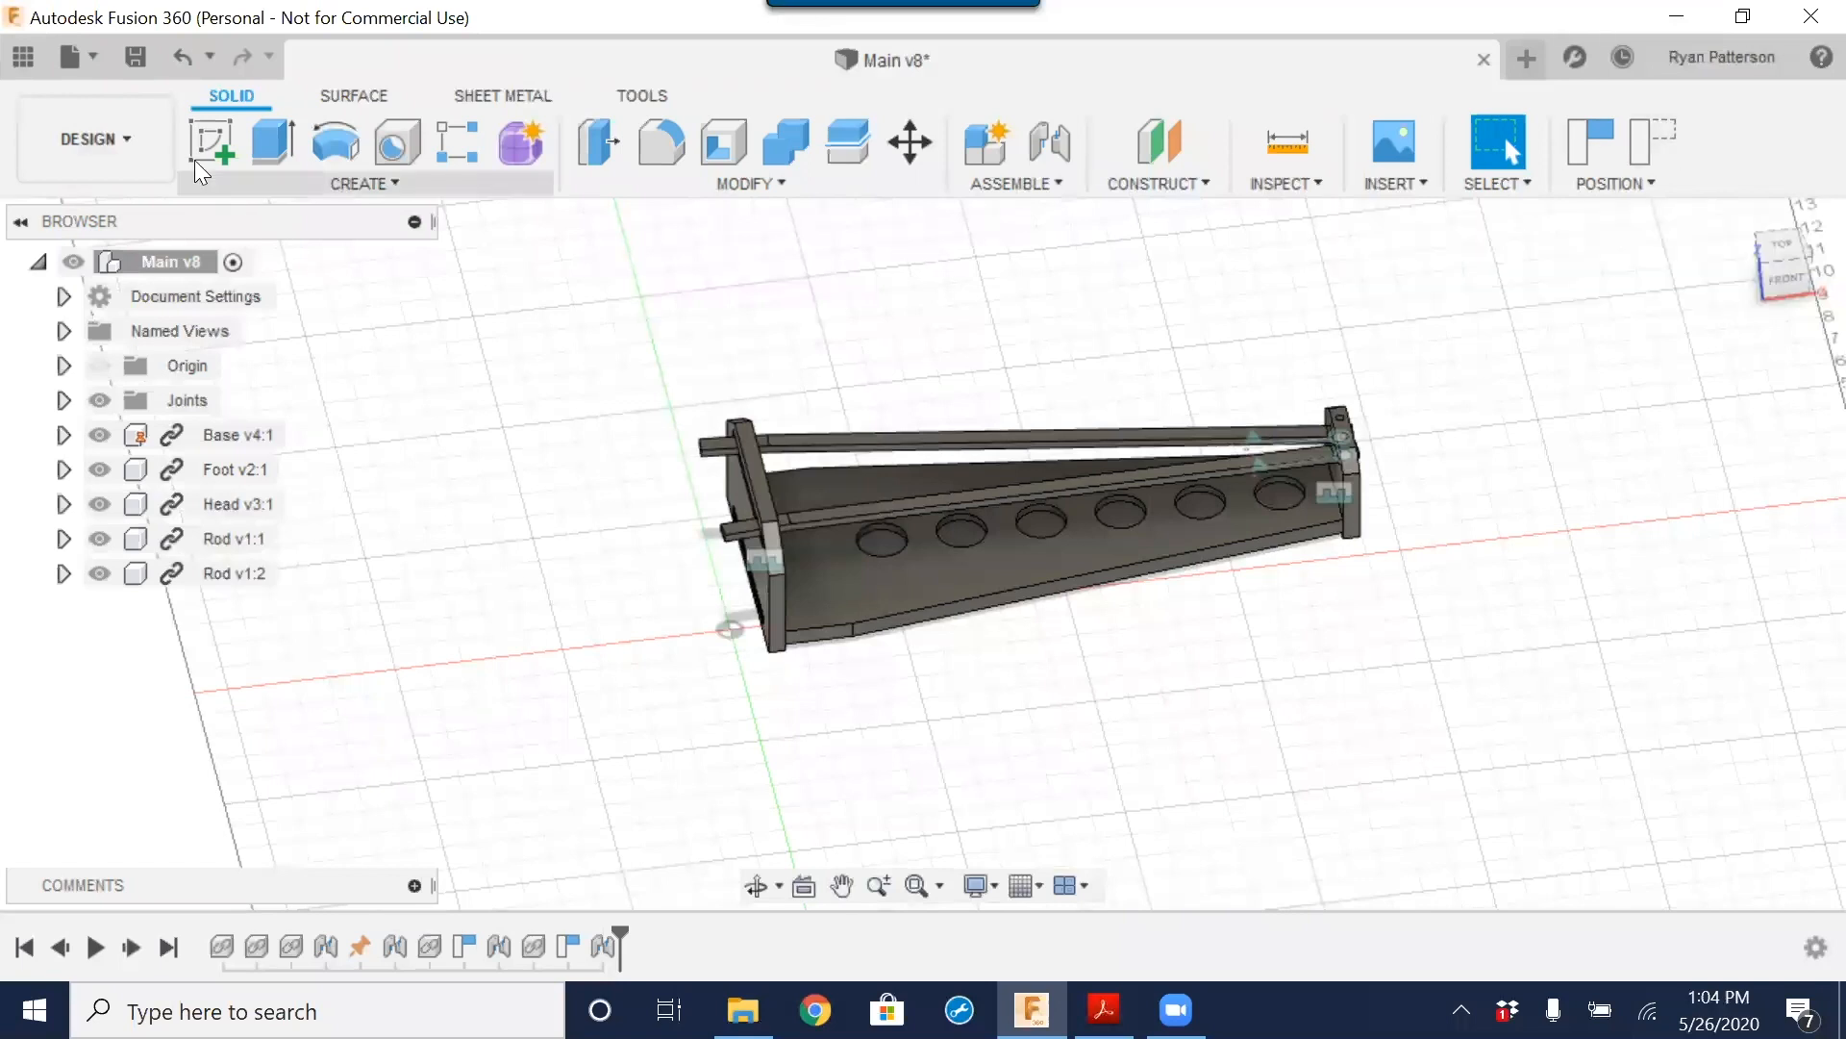
Step: Review the available workspaces and drawing options, and consult the Base.pdf drawing in Acrobat Reader before returning to Fusion 360
{"action": "left_click", "coordinate": [131, 144]}
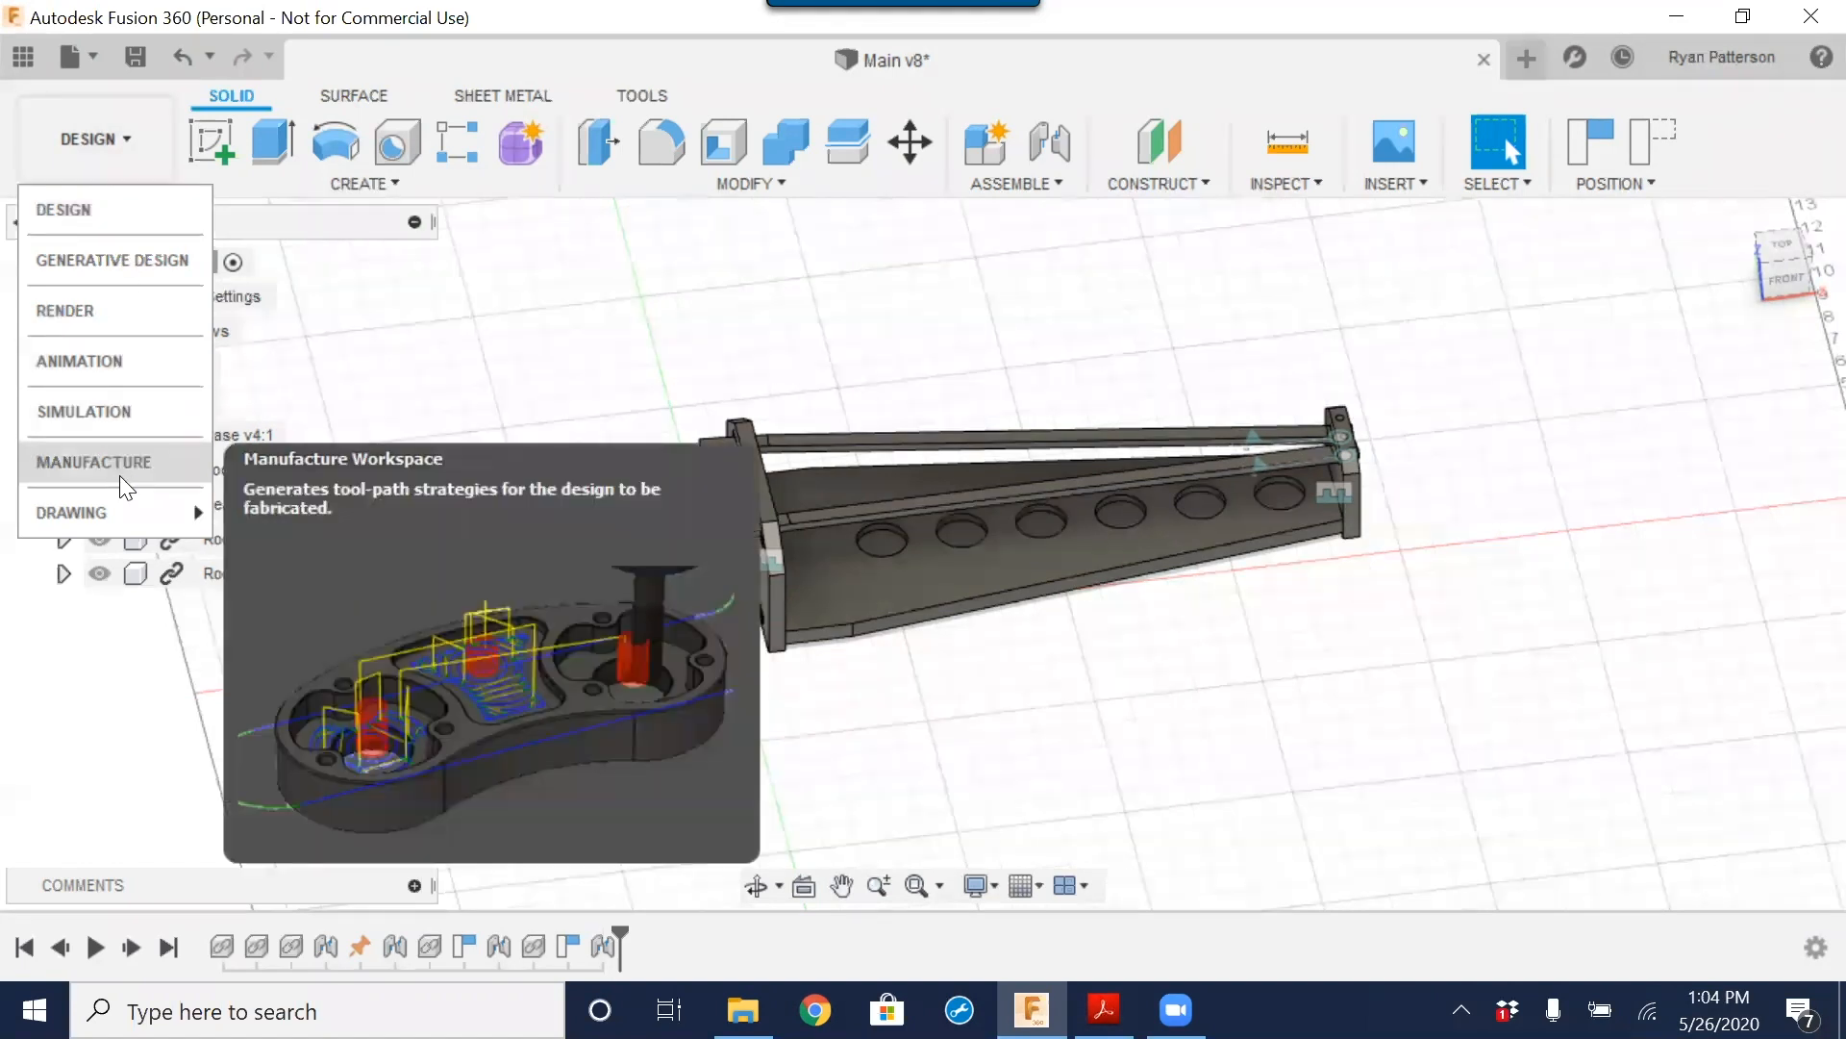
{"action": "mouse_move", "coordinate": [110, 504]}
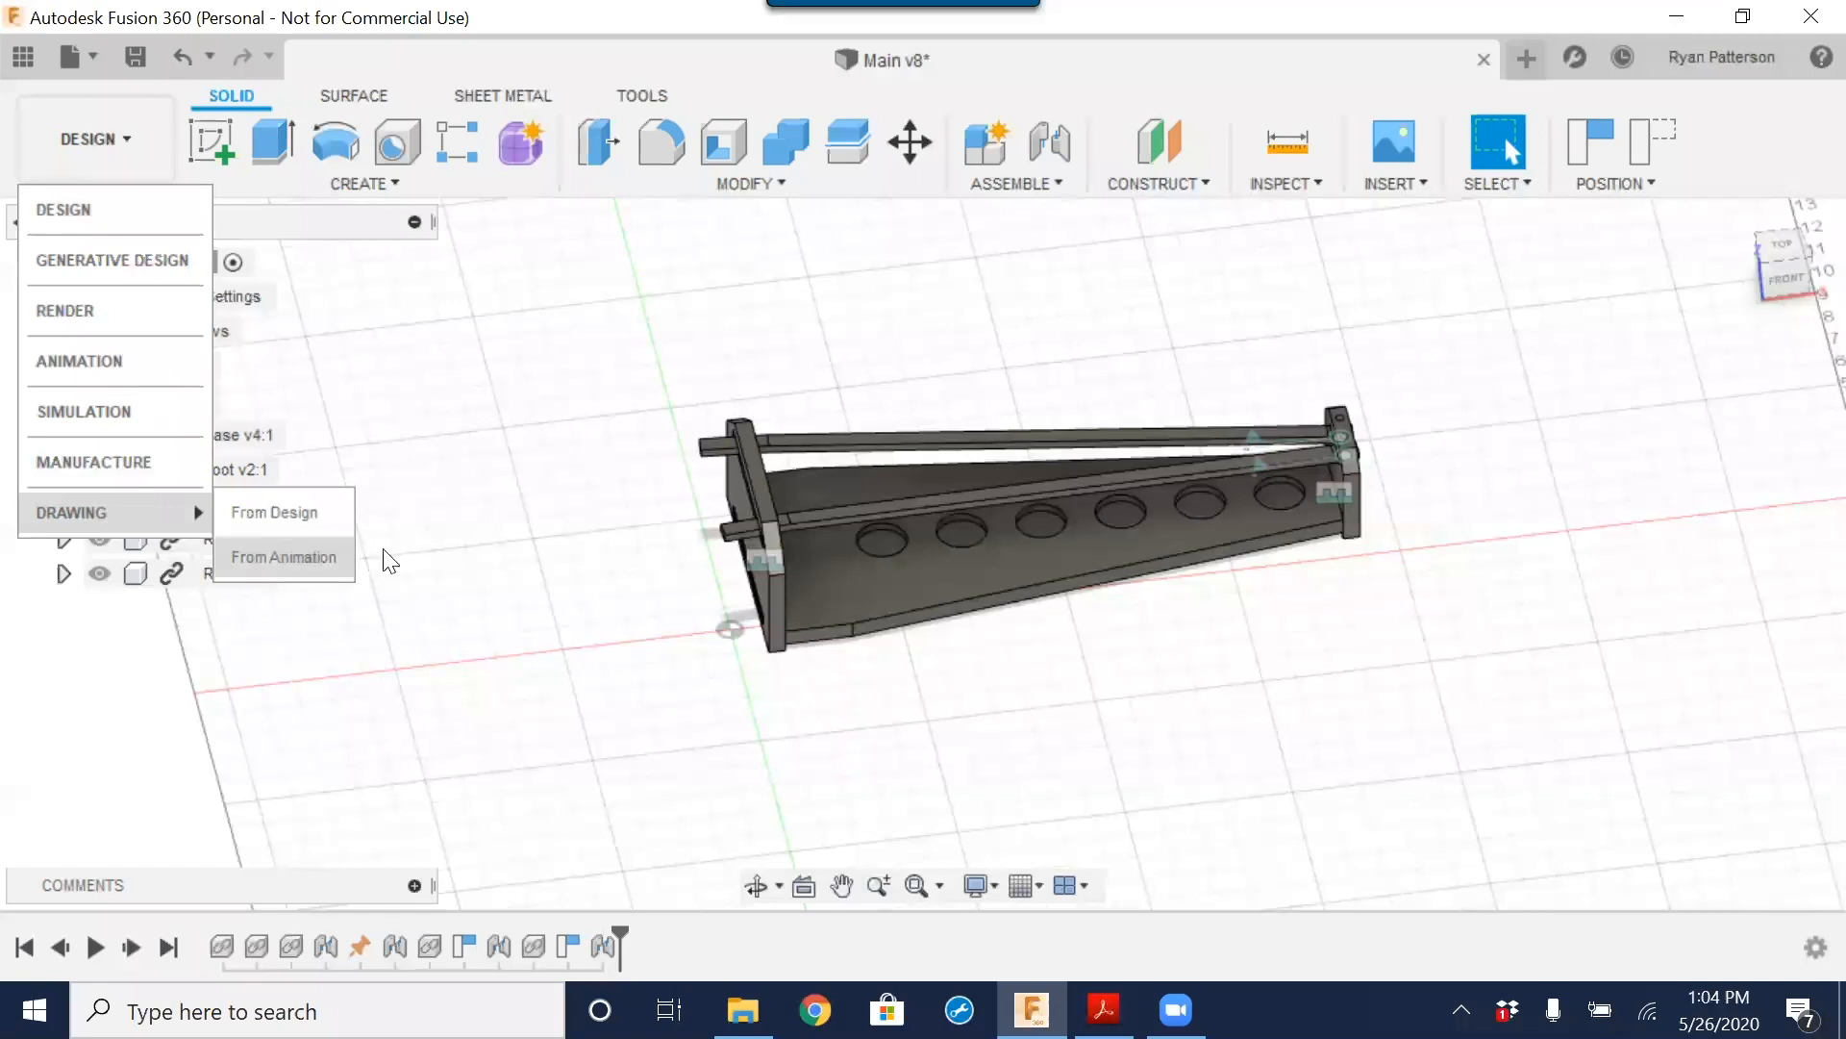
{"action": "left_click", "coordinate": [1103, 1009]}
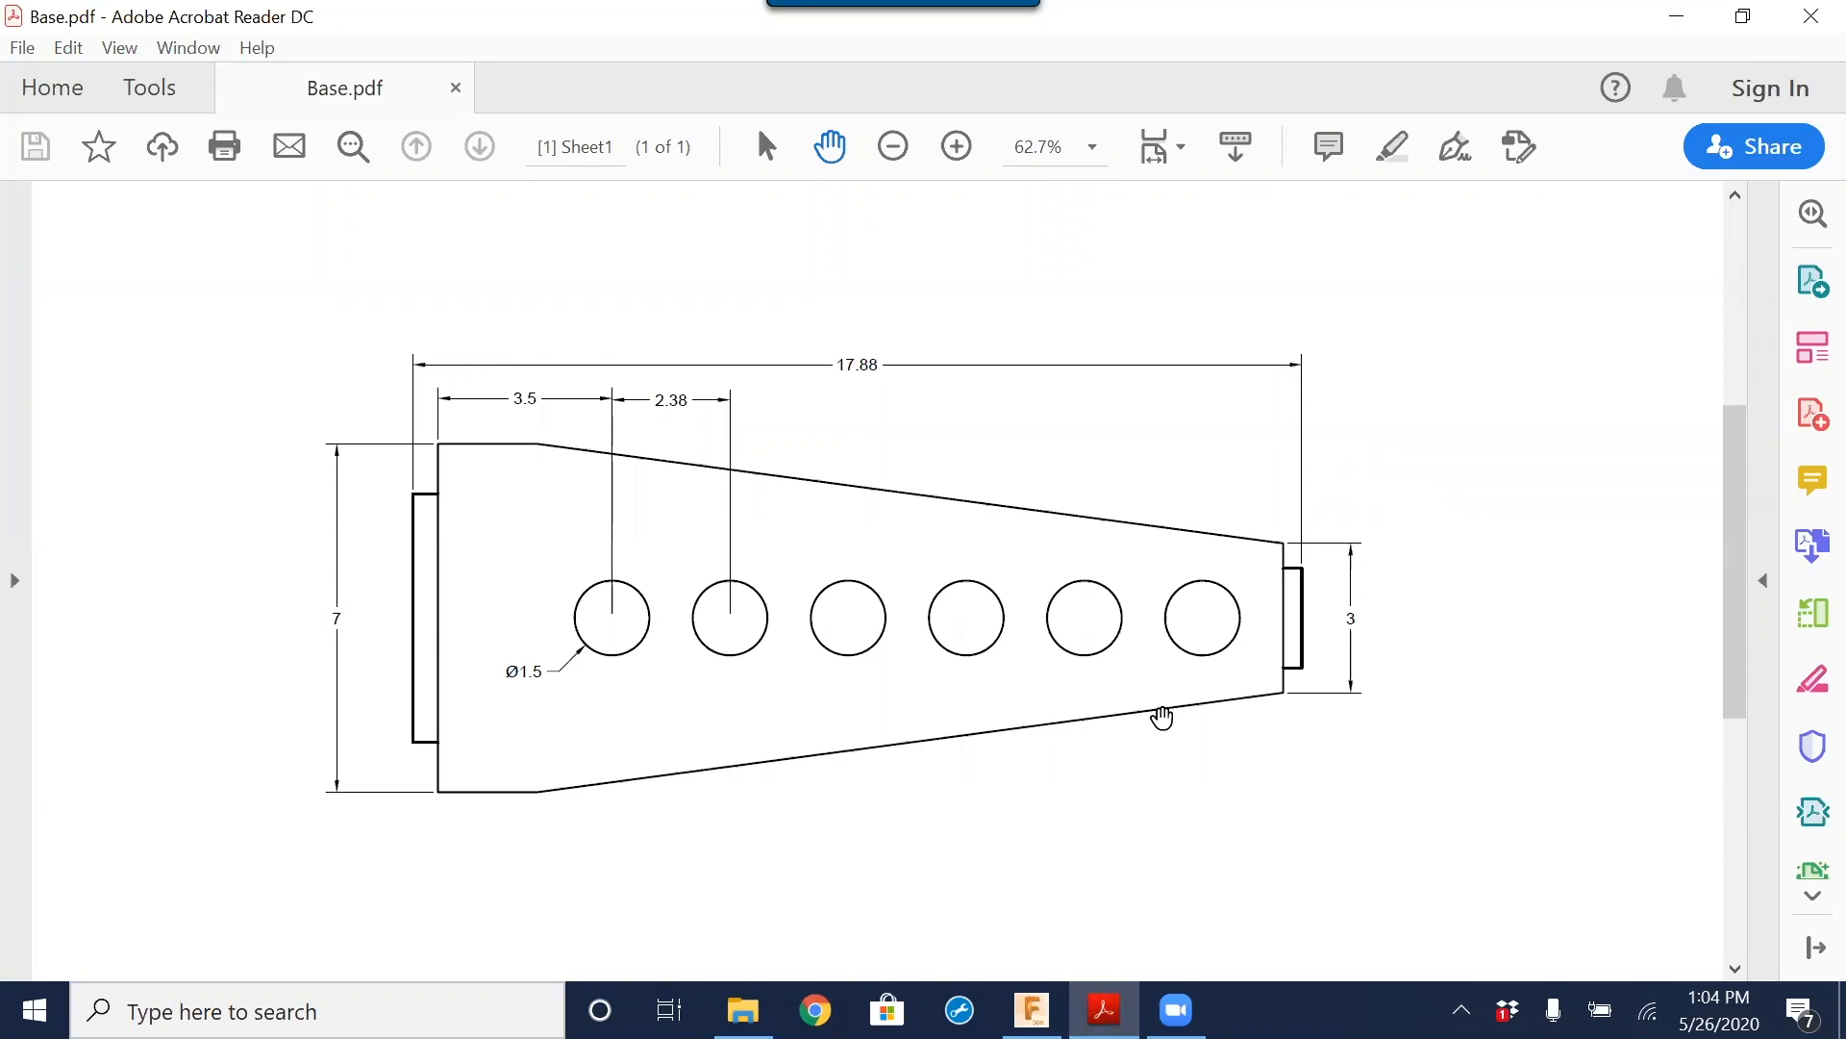
{"action": "left_click", "coordinate": [1032, 1010]}
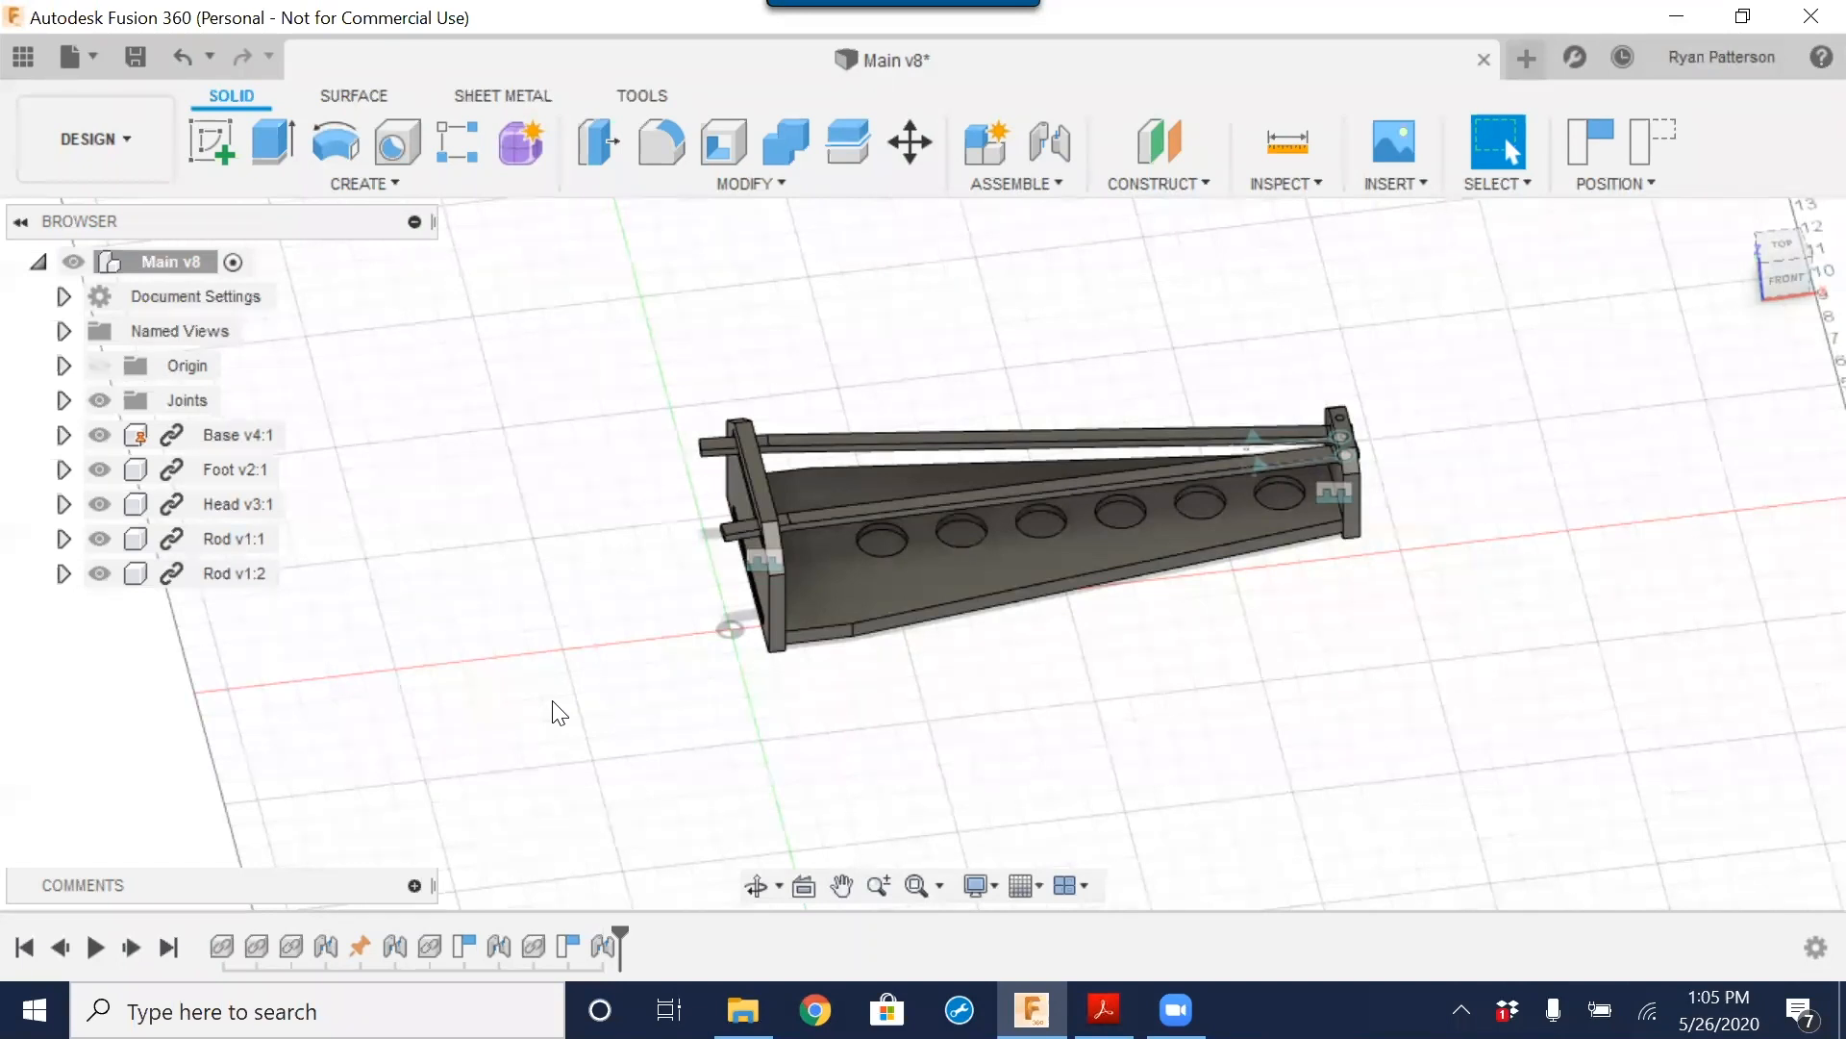
Step: Open the Arcade project, look through its cabinet parts and drawings, and return to the project list
{"action": "left_click", "coordinate": [23, 58]}
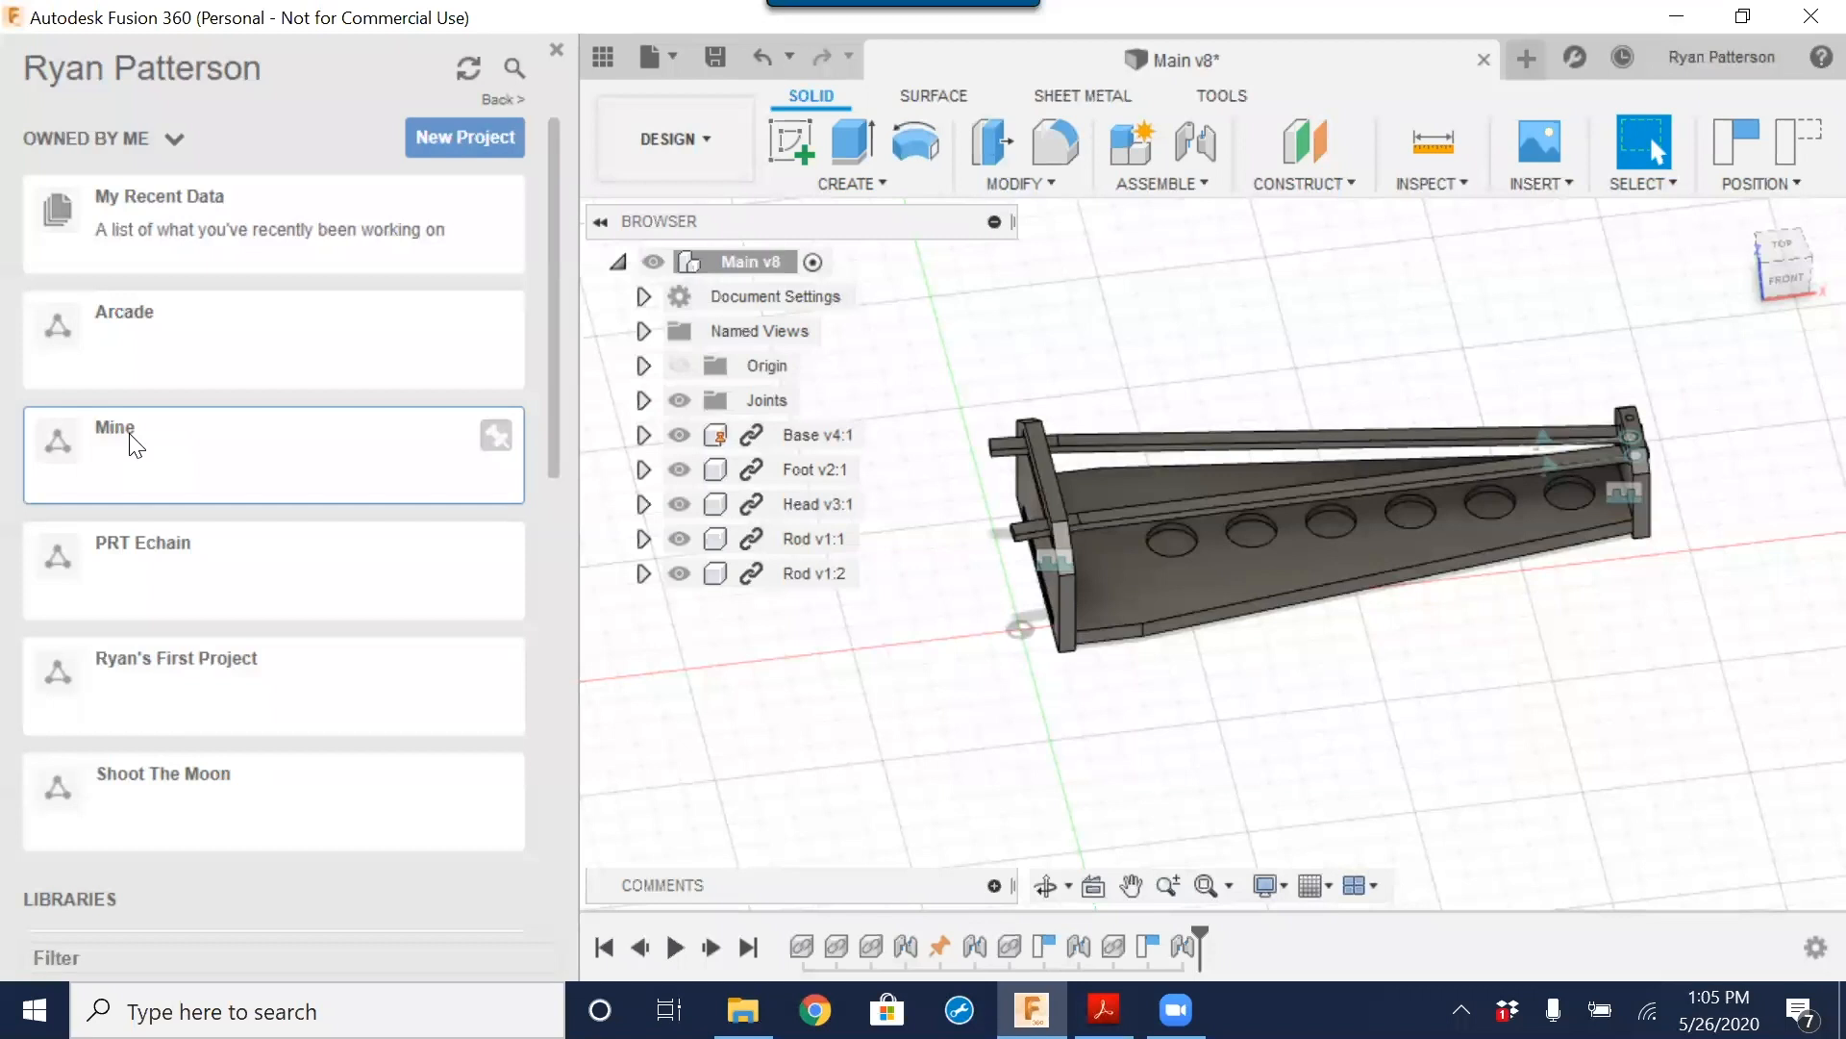
{"action": "left_click", "coordinate": [135, 337]}
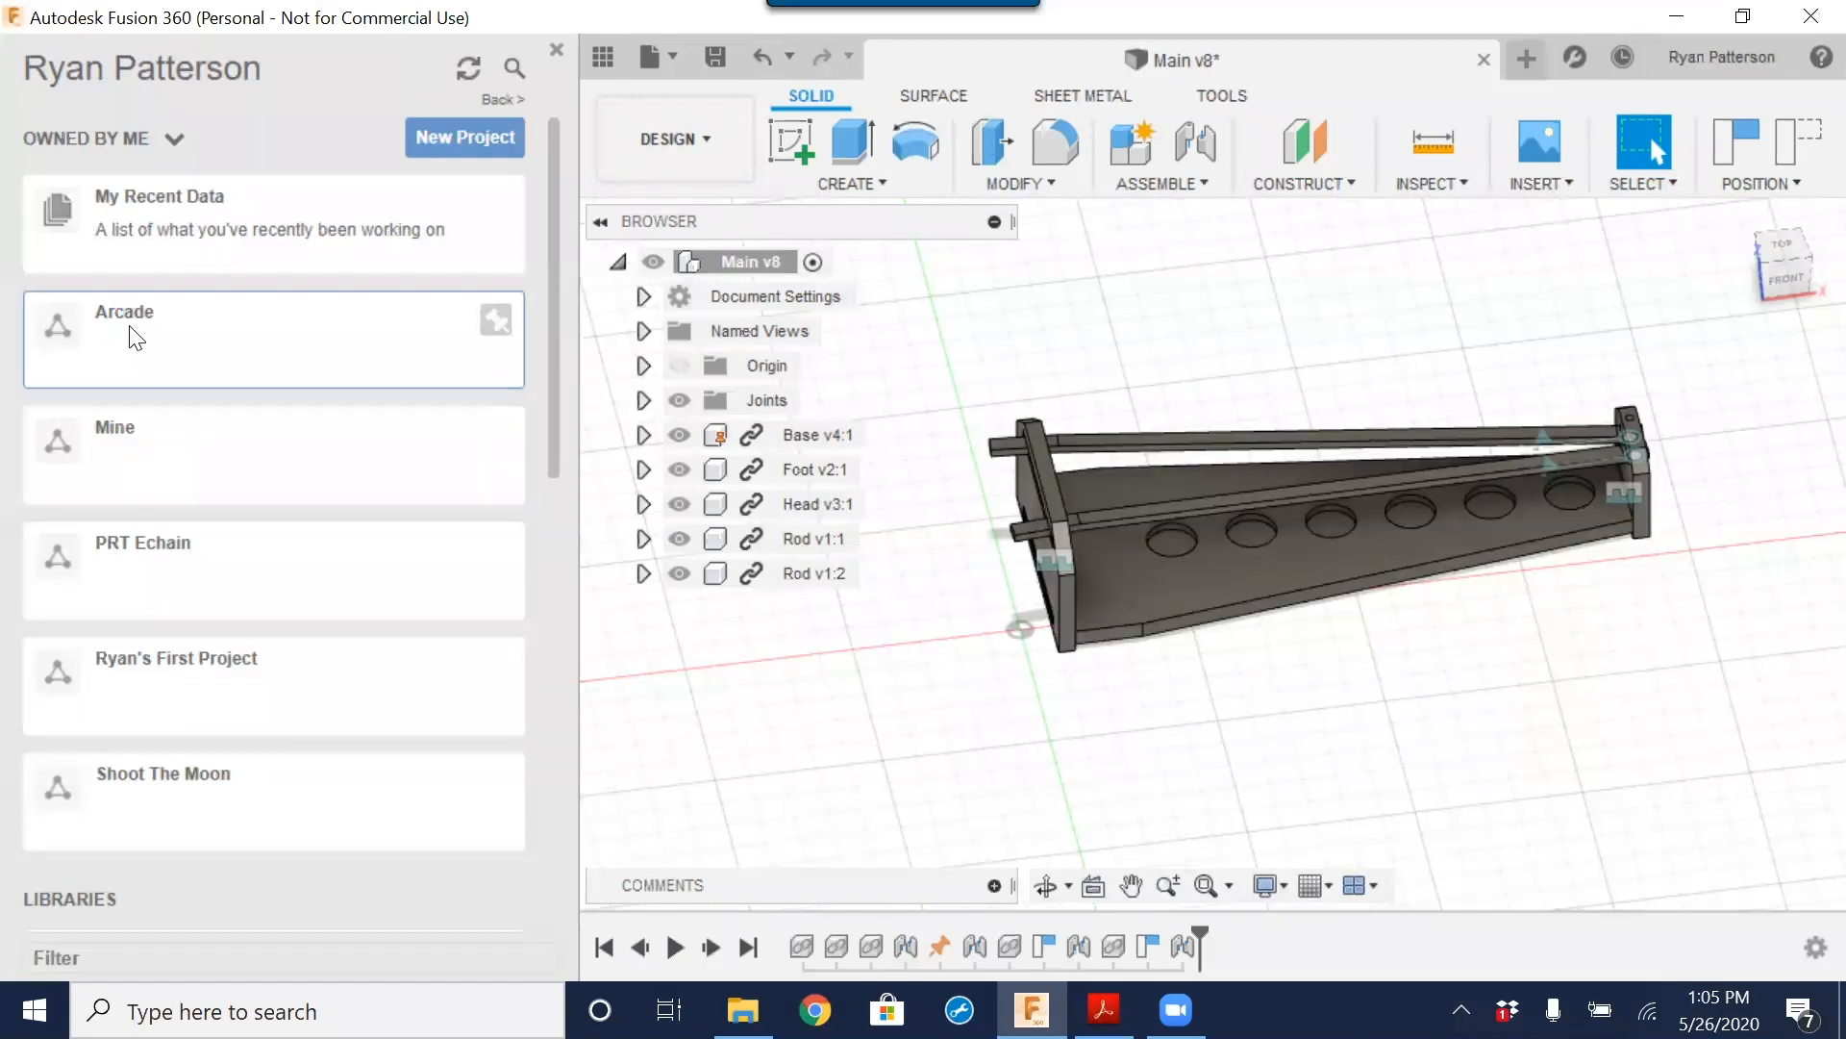
{"action": "left_click", "coordinate": [136, 337]}
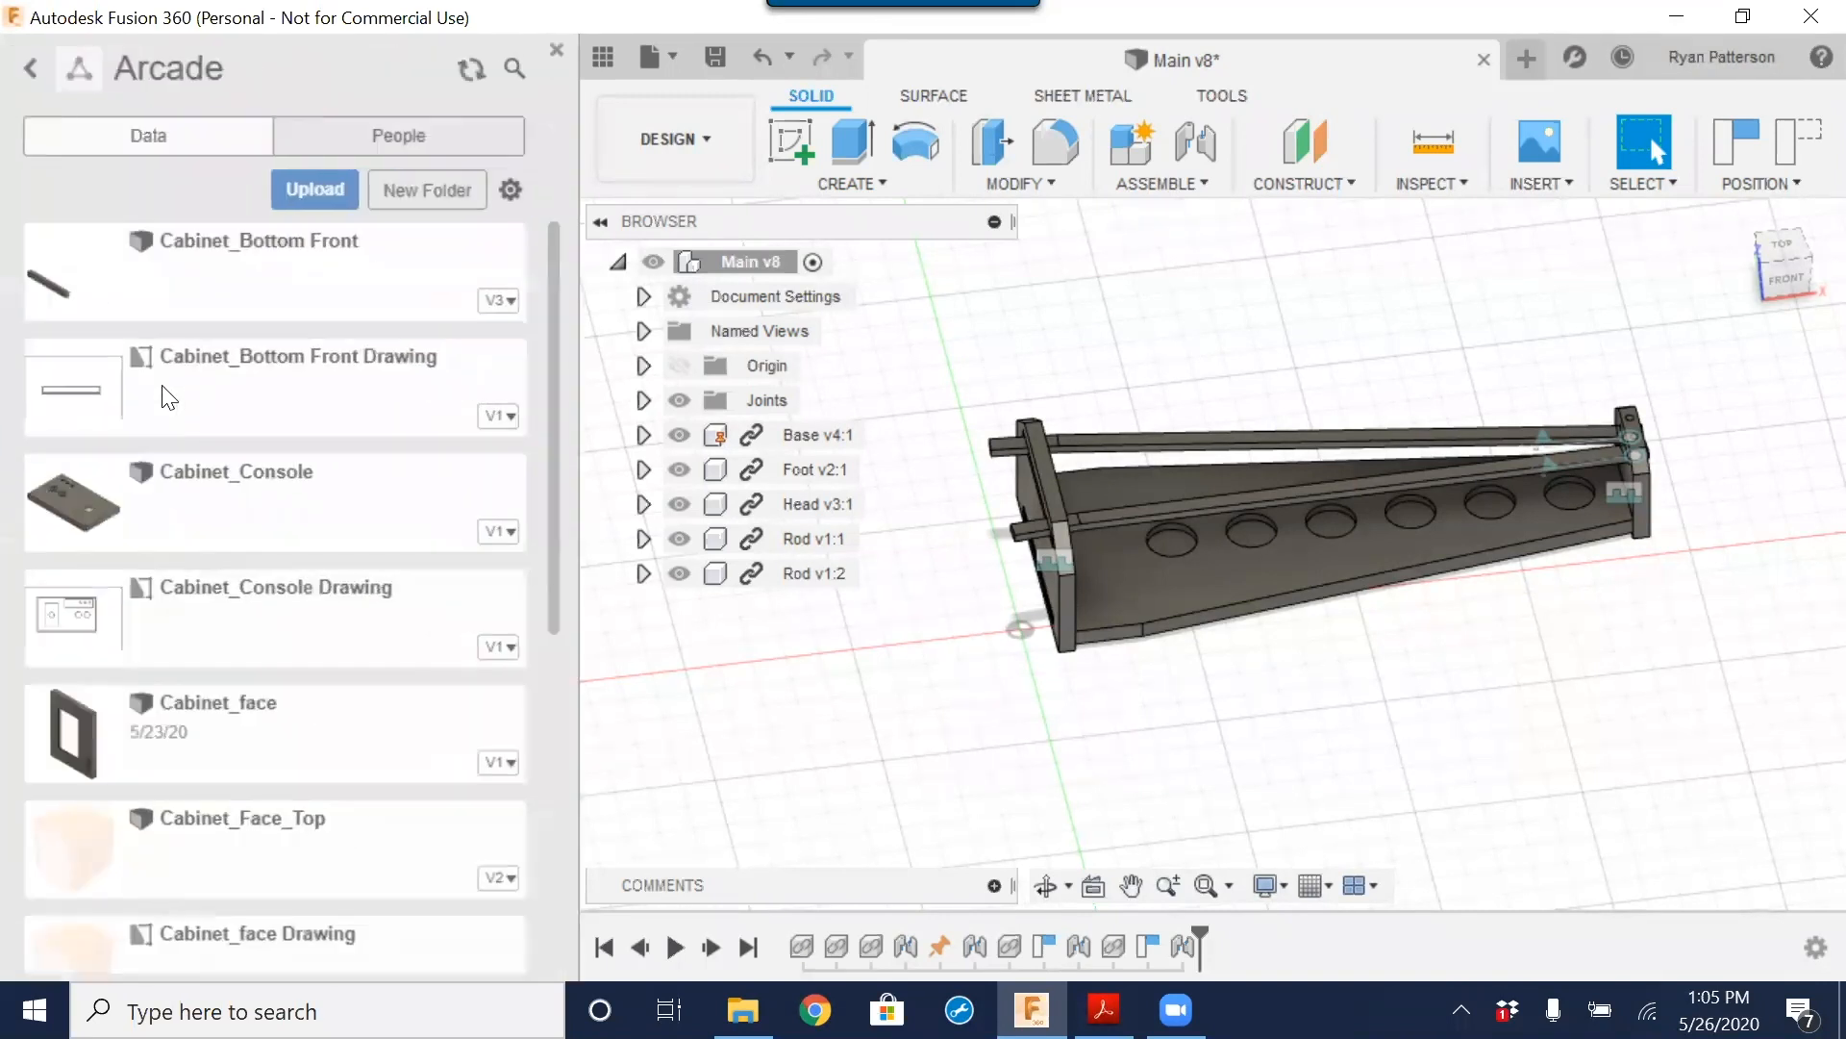
{"action": "scroll", "coordinate": [97, 717], "scroll_direction": "down", "scroll_amount": 4}
{"action": "scroll", "coordinate": [101, 741], "scroll_direction": "down", "scroll_amount": 3}
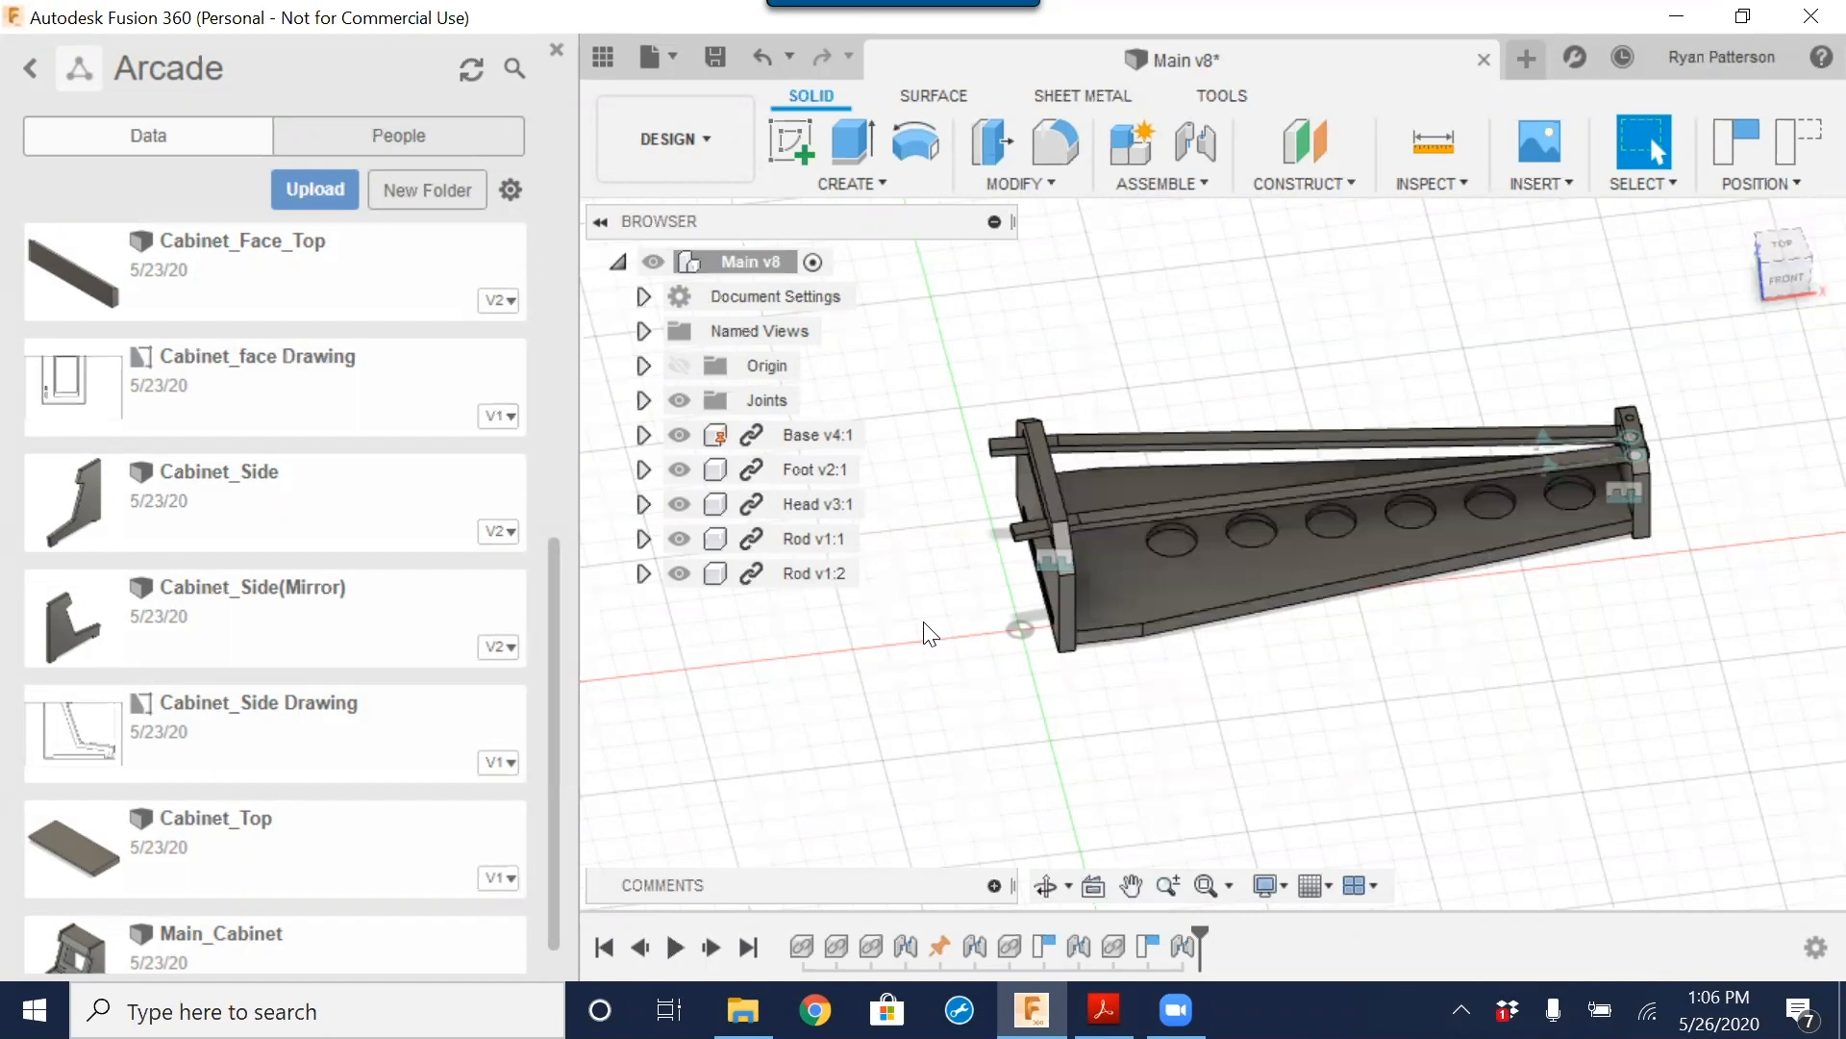
{"action": "left_click", "coordinate": [29, 66]}
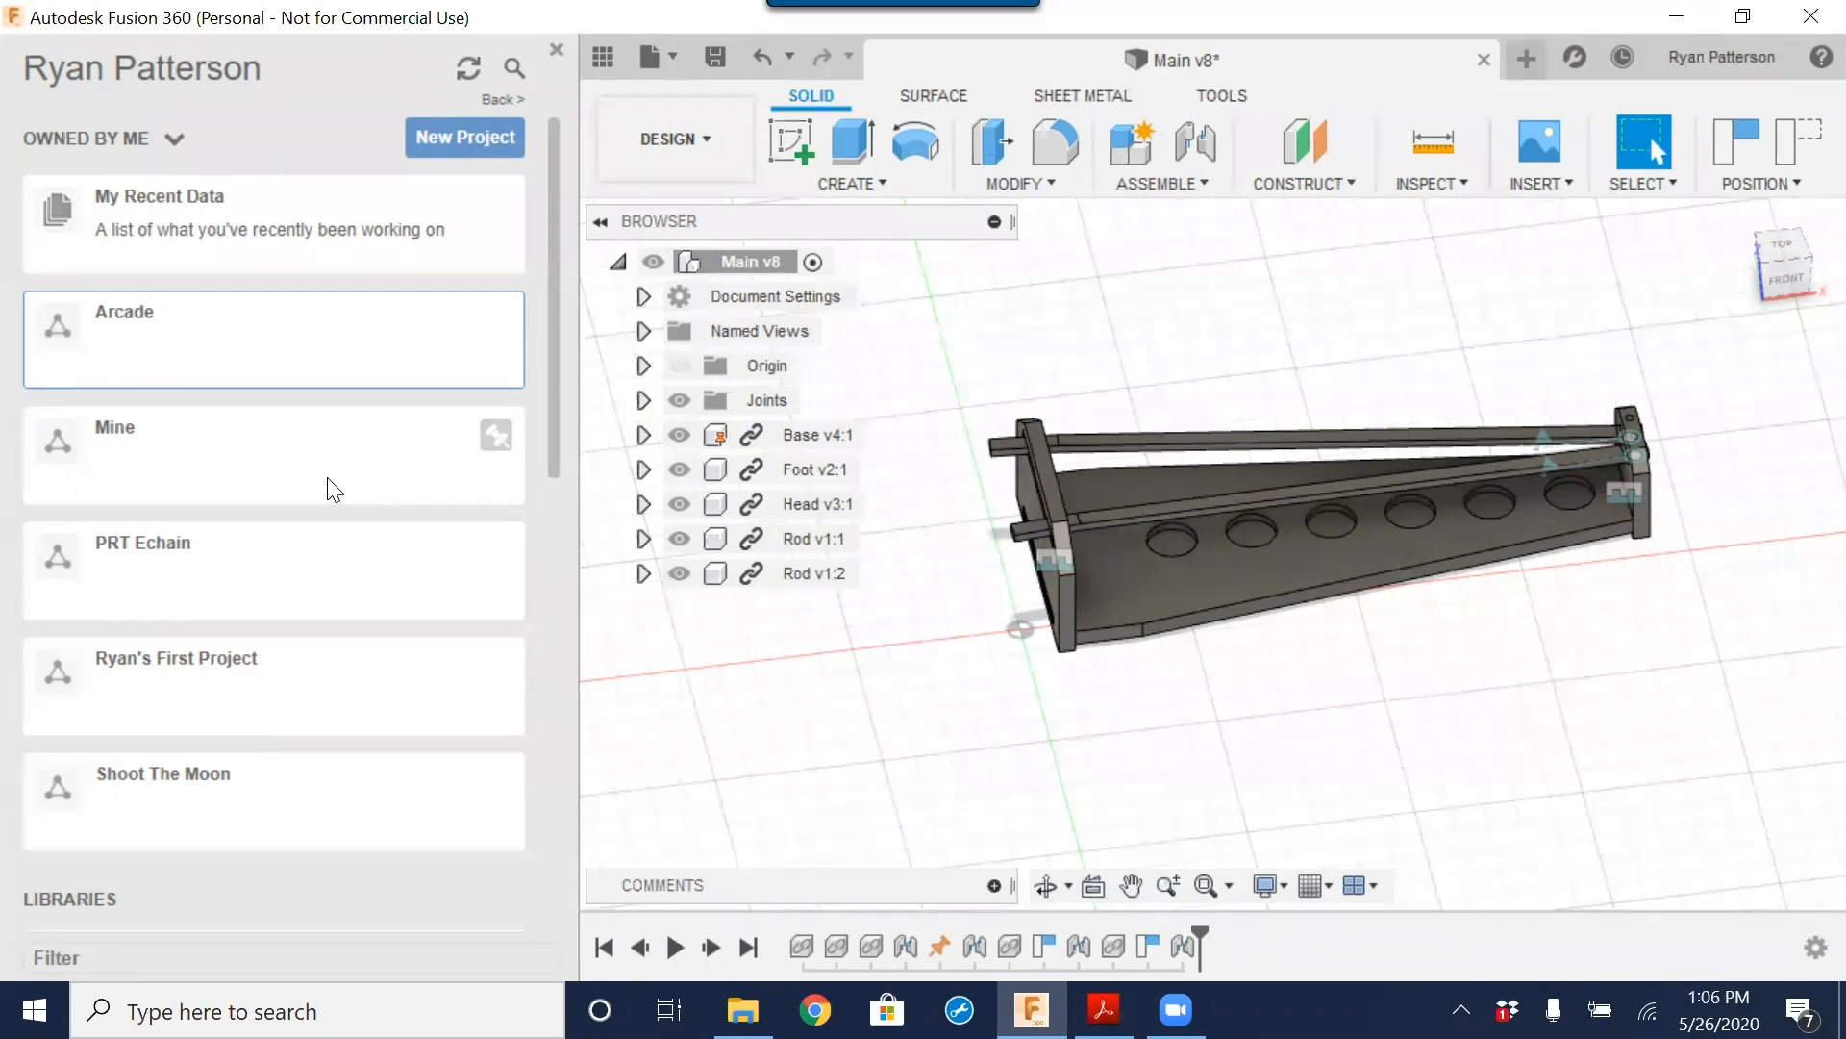
Step: Create a folder named ShootTheMoon2 in the Mine project and open it
{"action": "left_click", "coordinate": [164, 439]}
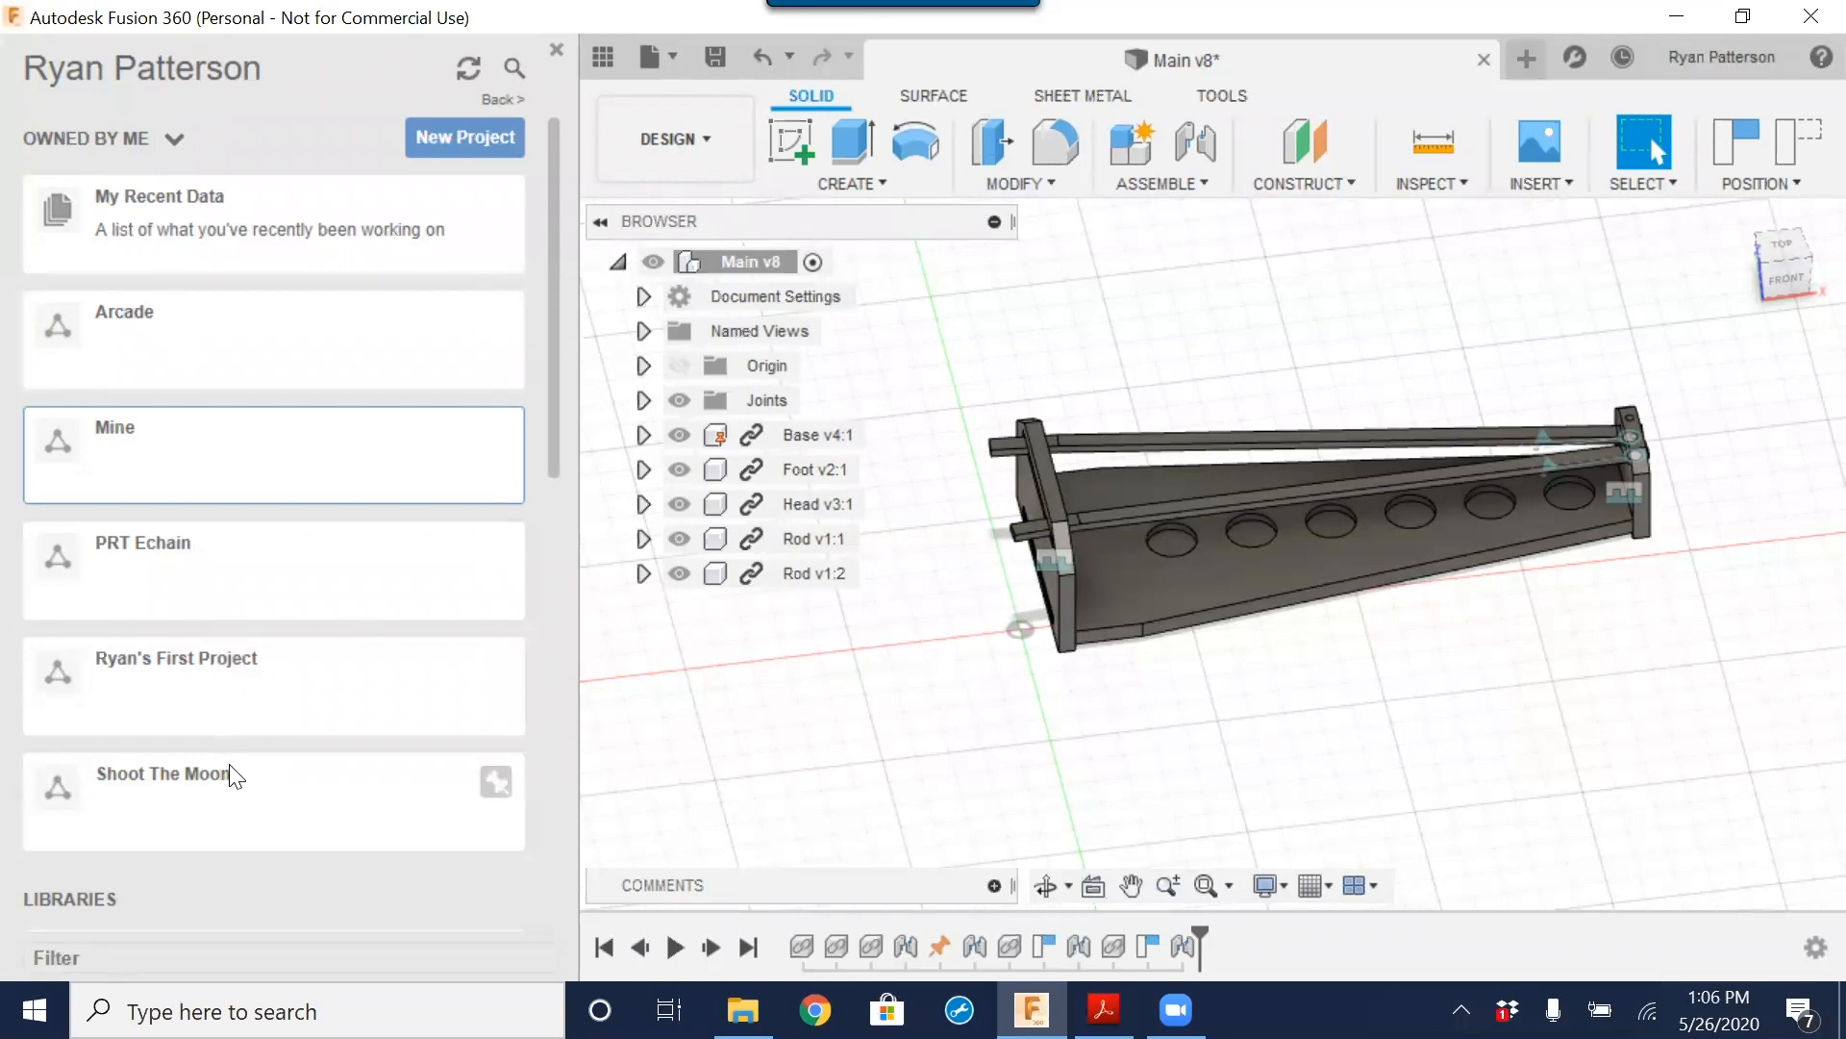
{"action": "left_click", "coordinate": [118, 452]}
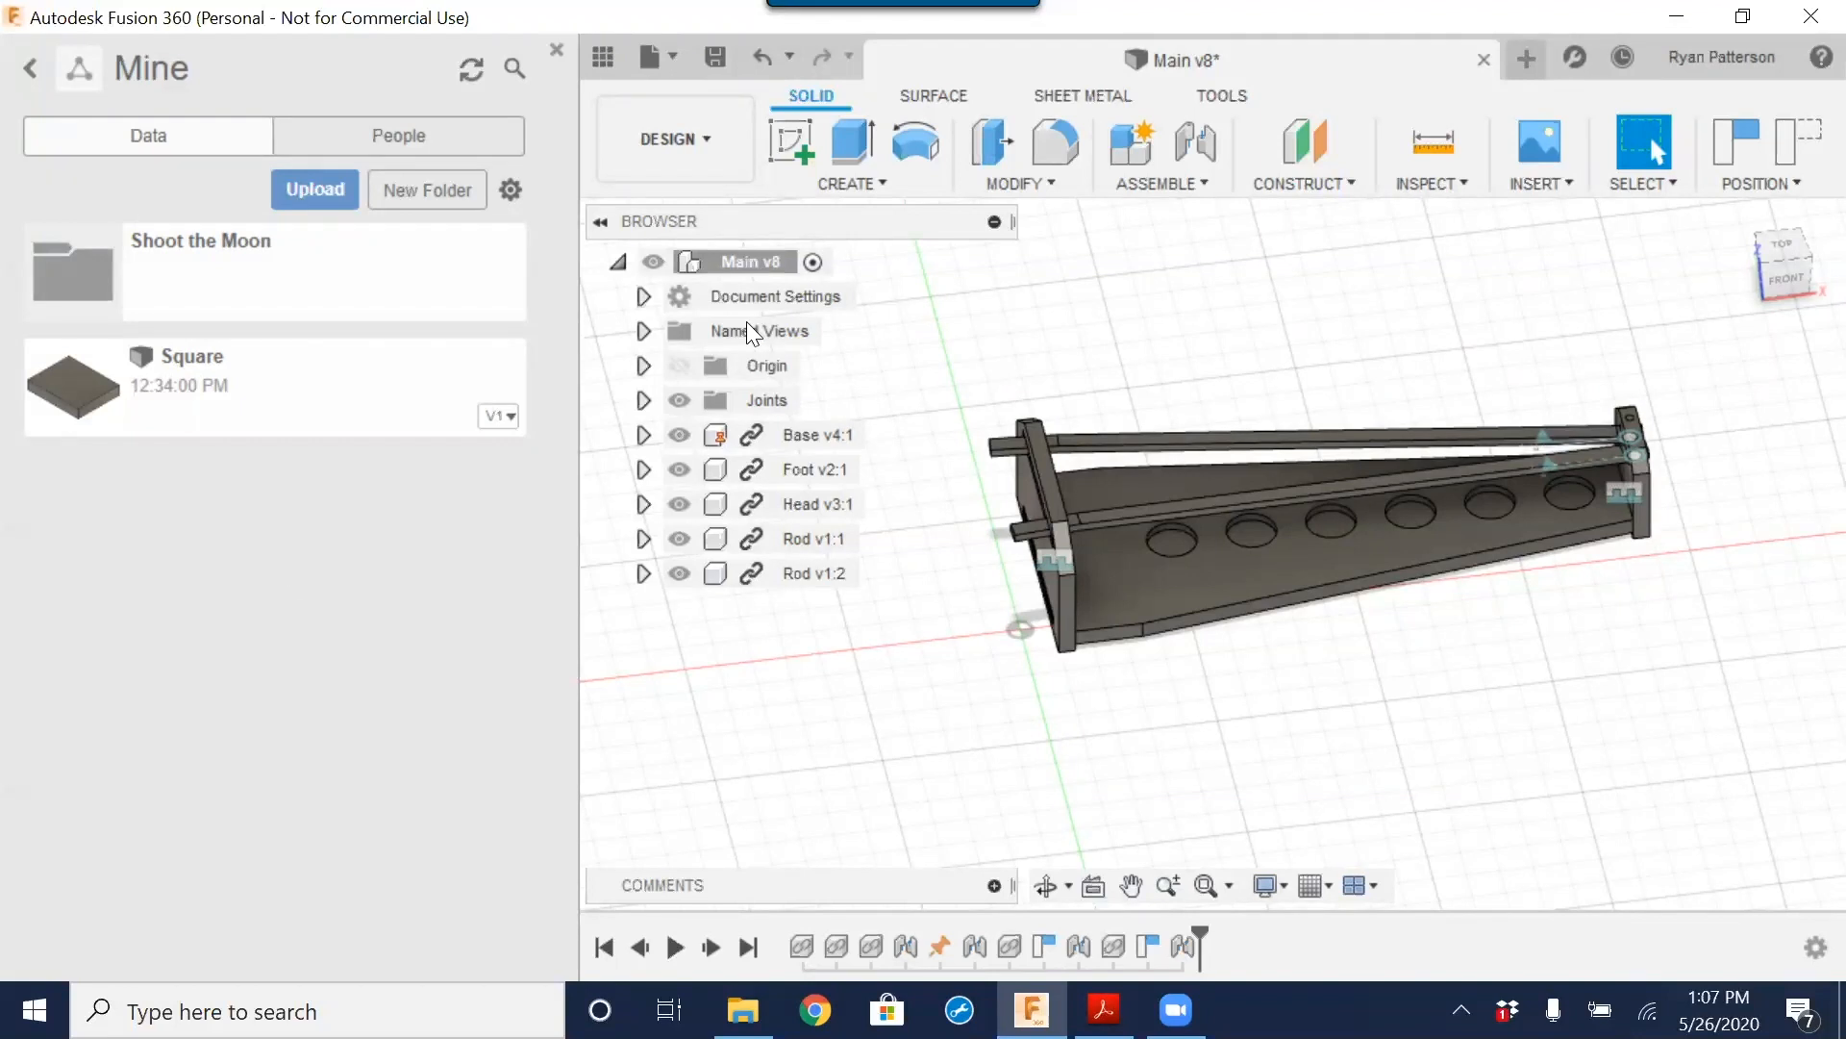
{"action": "left_click", "coordinate": [439, 195]}
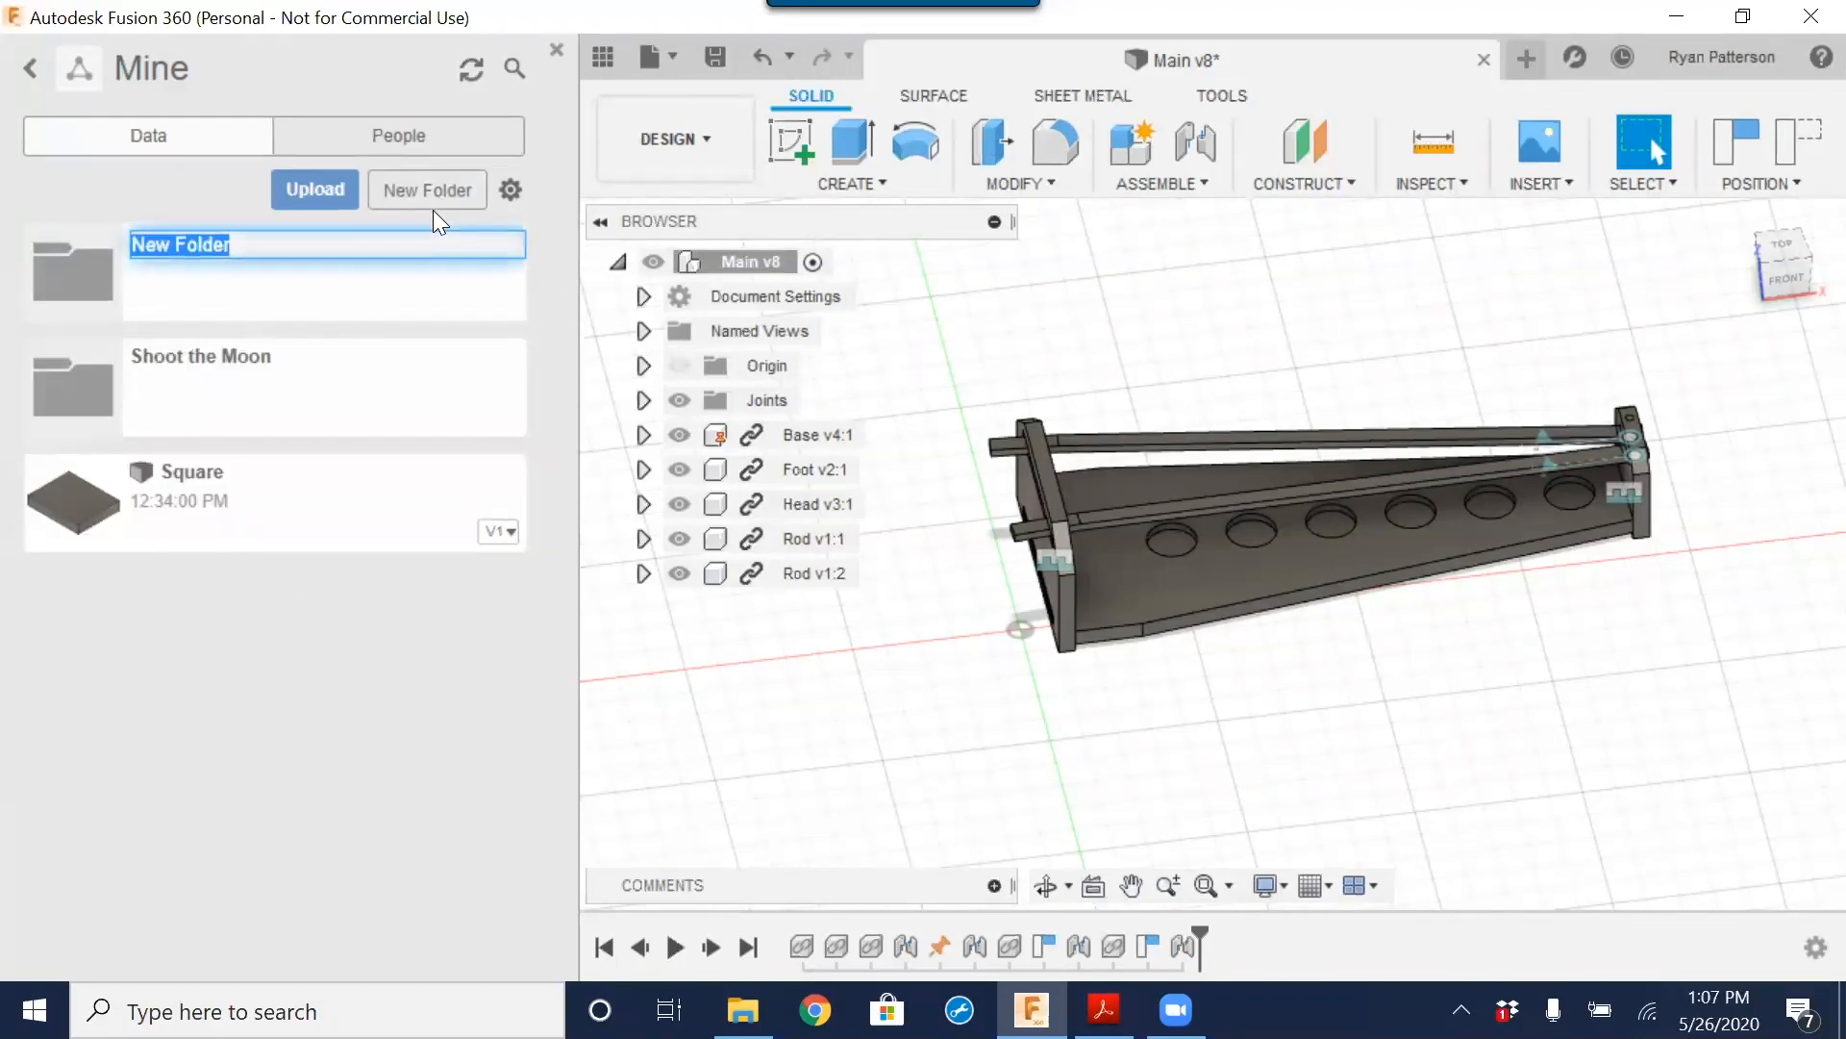
{"action": "type", "text": "Shoo"}
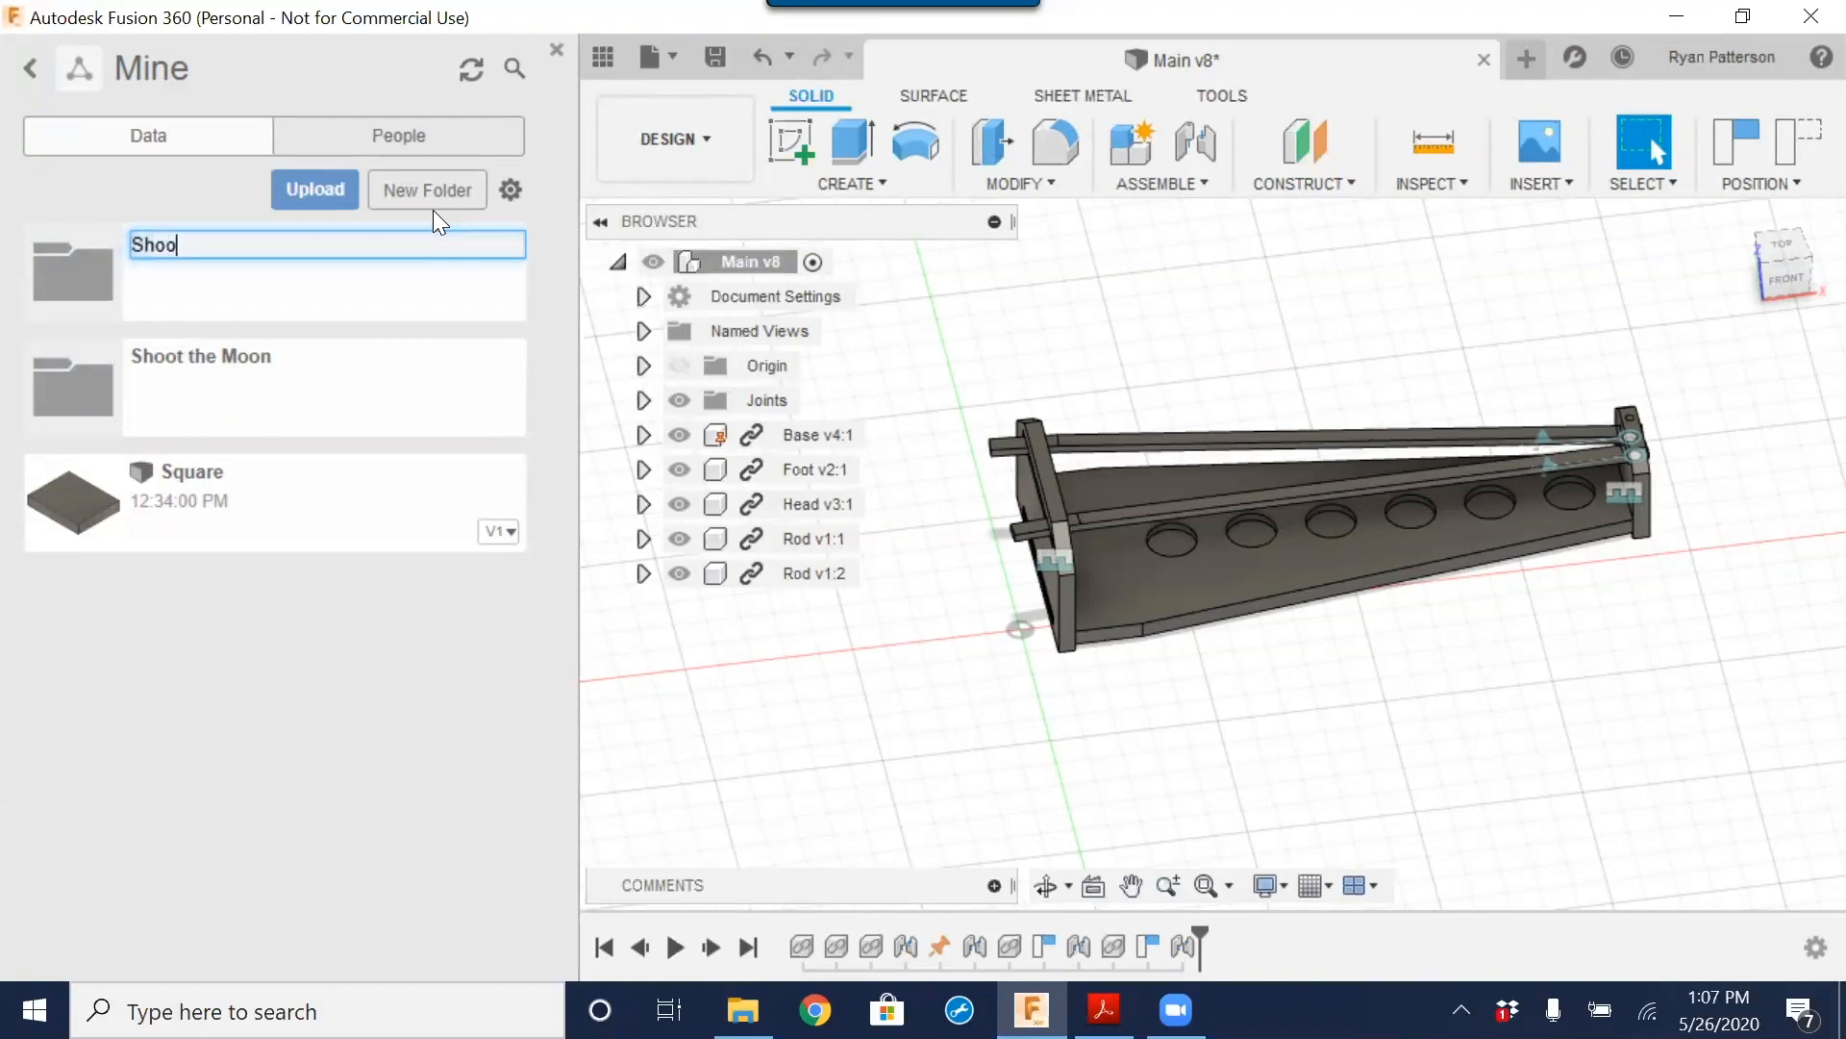
{"action": "type", "text": "tTheM"}
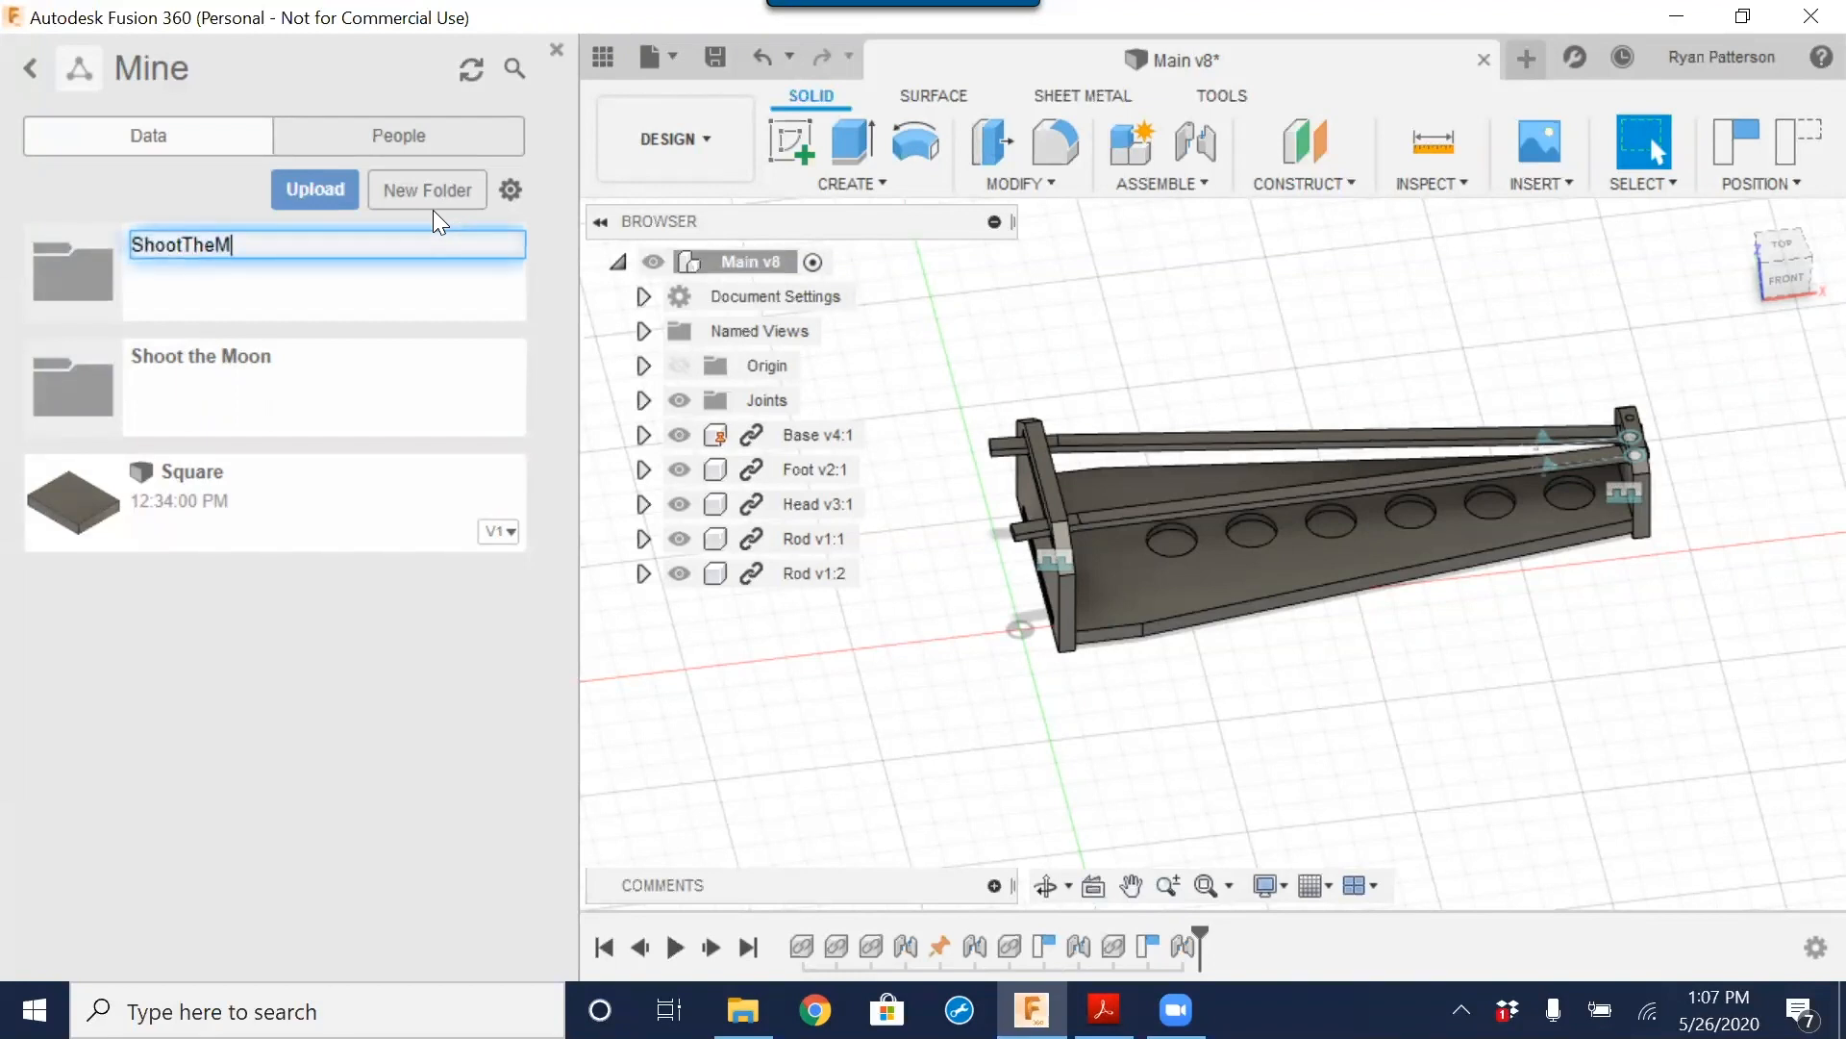
{"action": "type", "text": "oon2"}
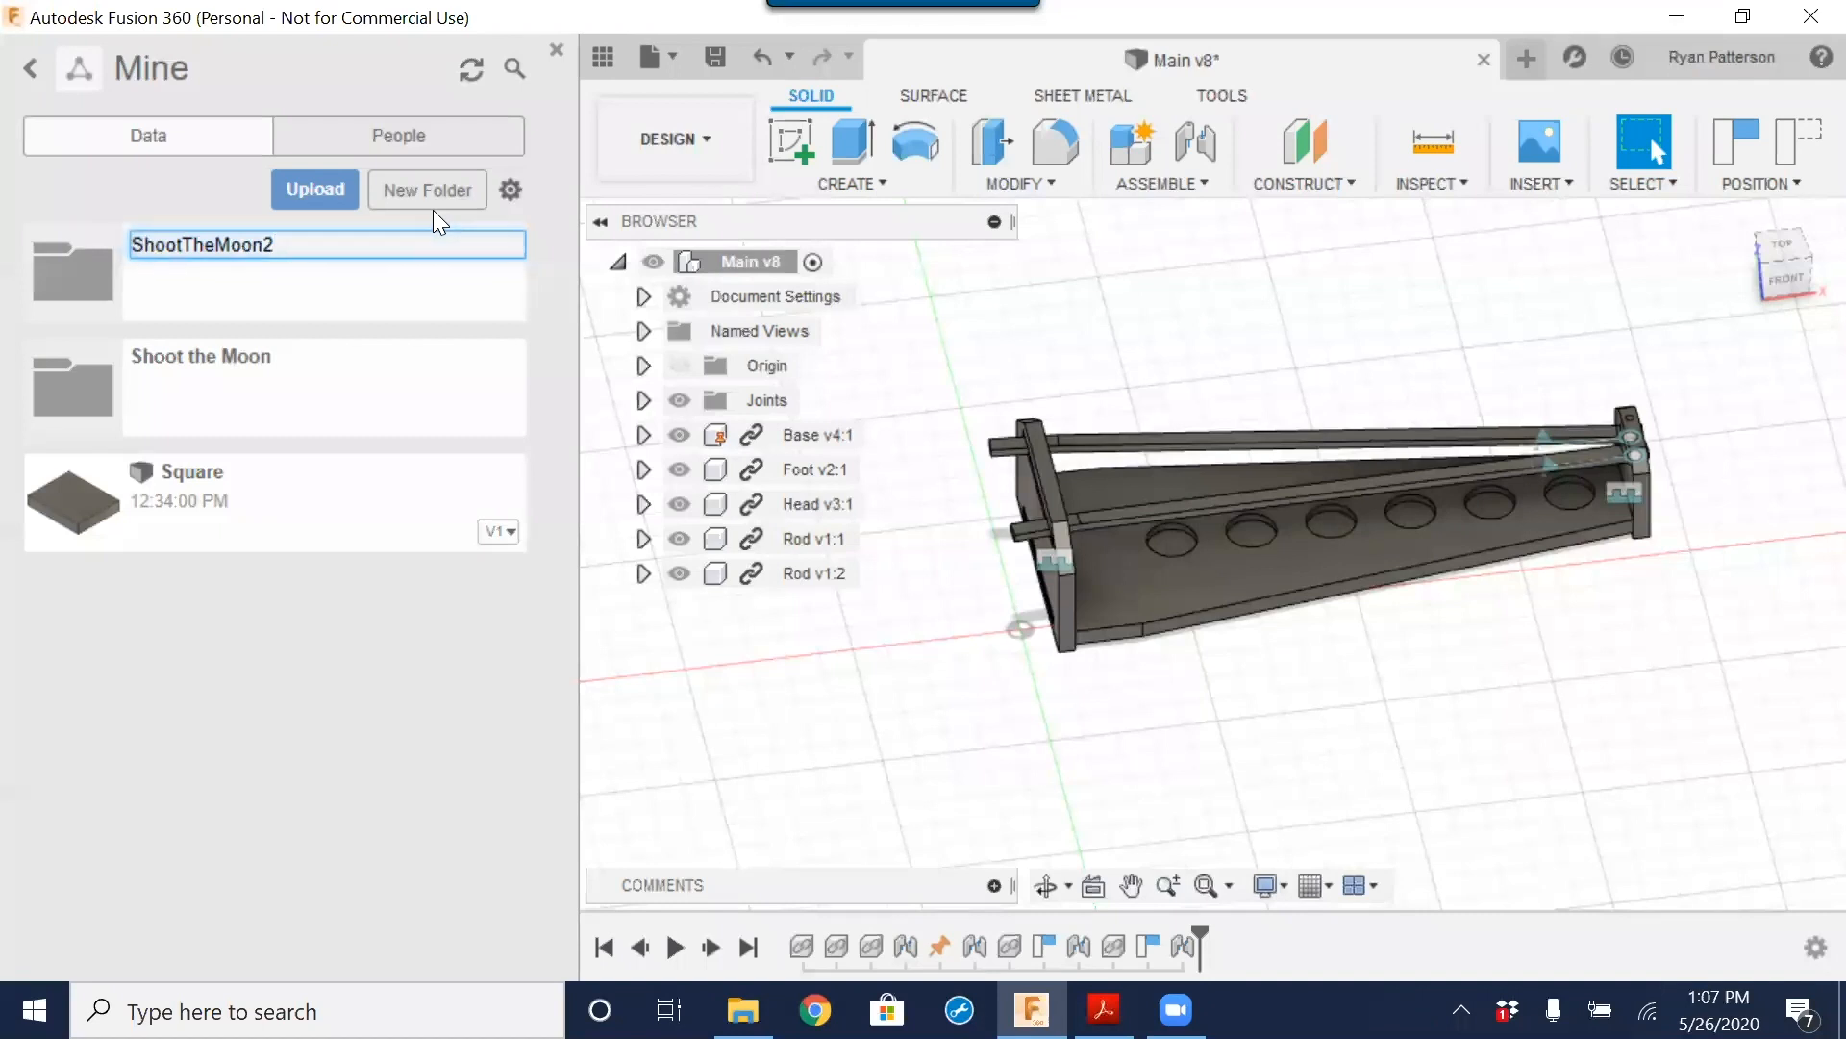
{"action": "key", "text": "Return"}
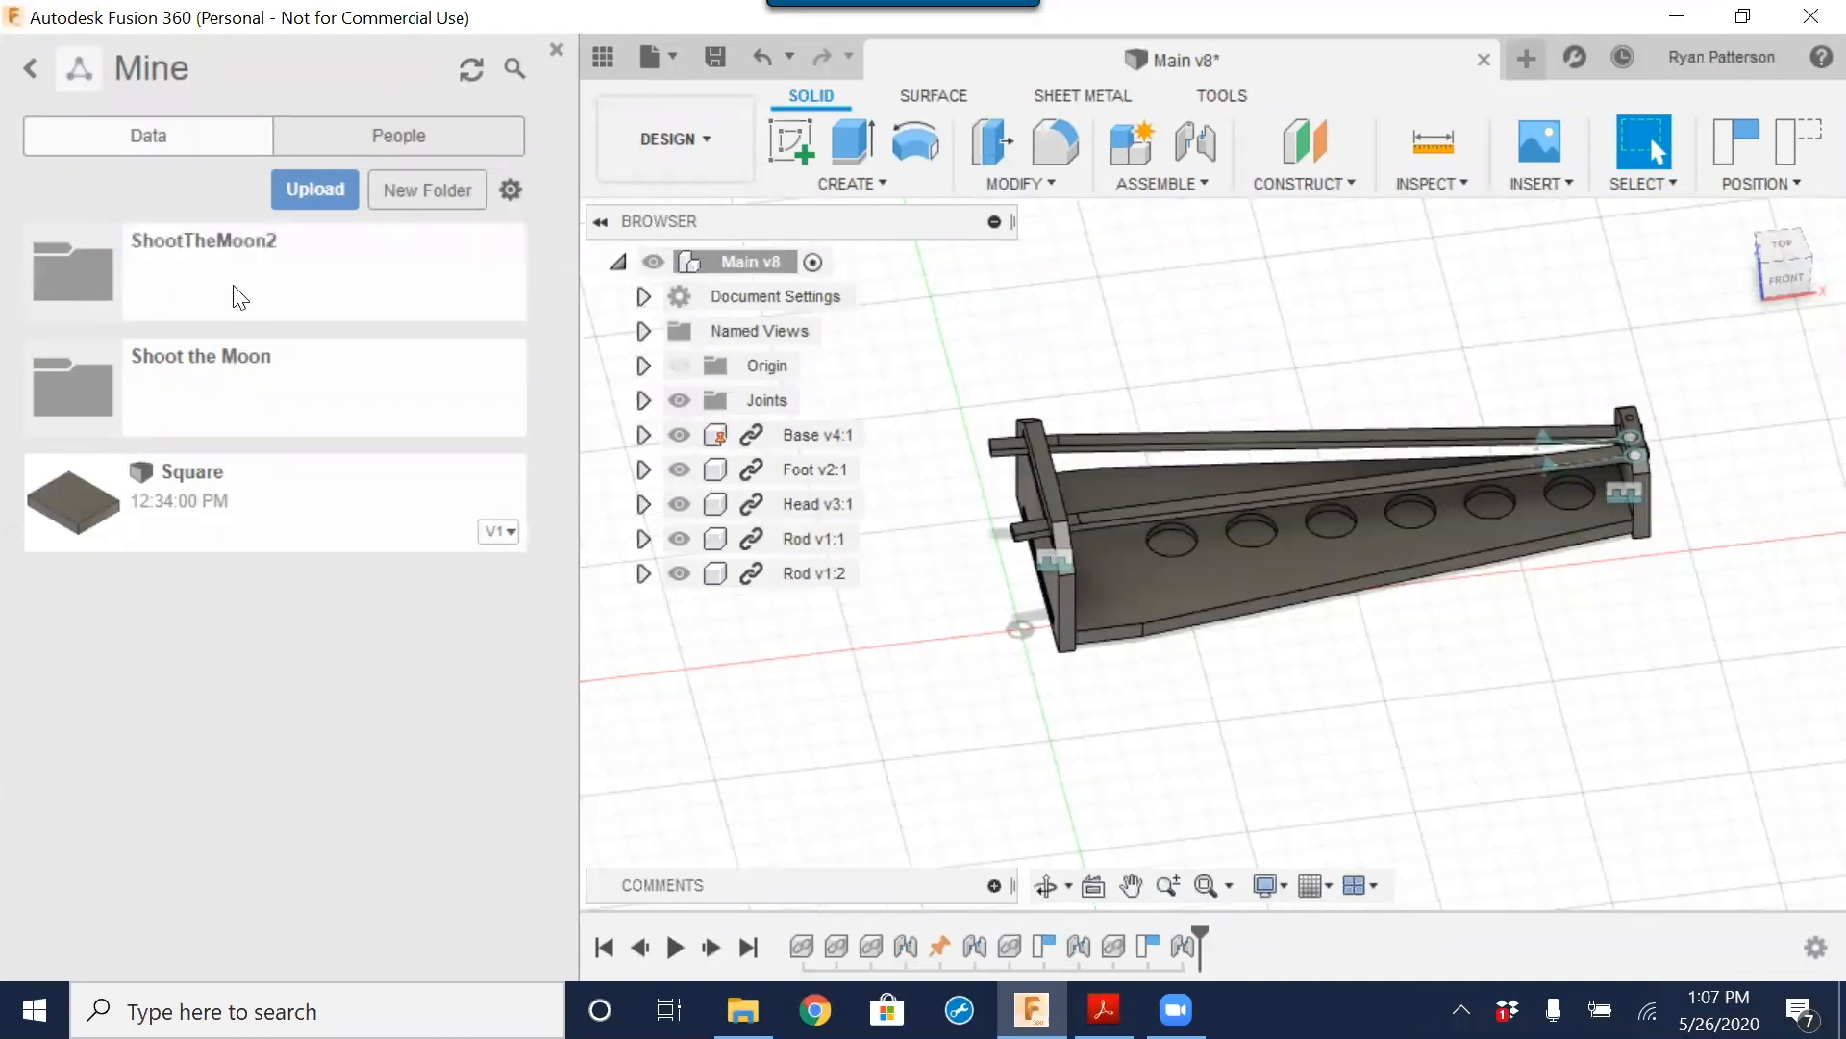
{"action": "left_click", "coordinate": [107, 399]}
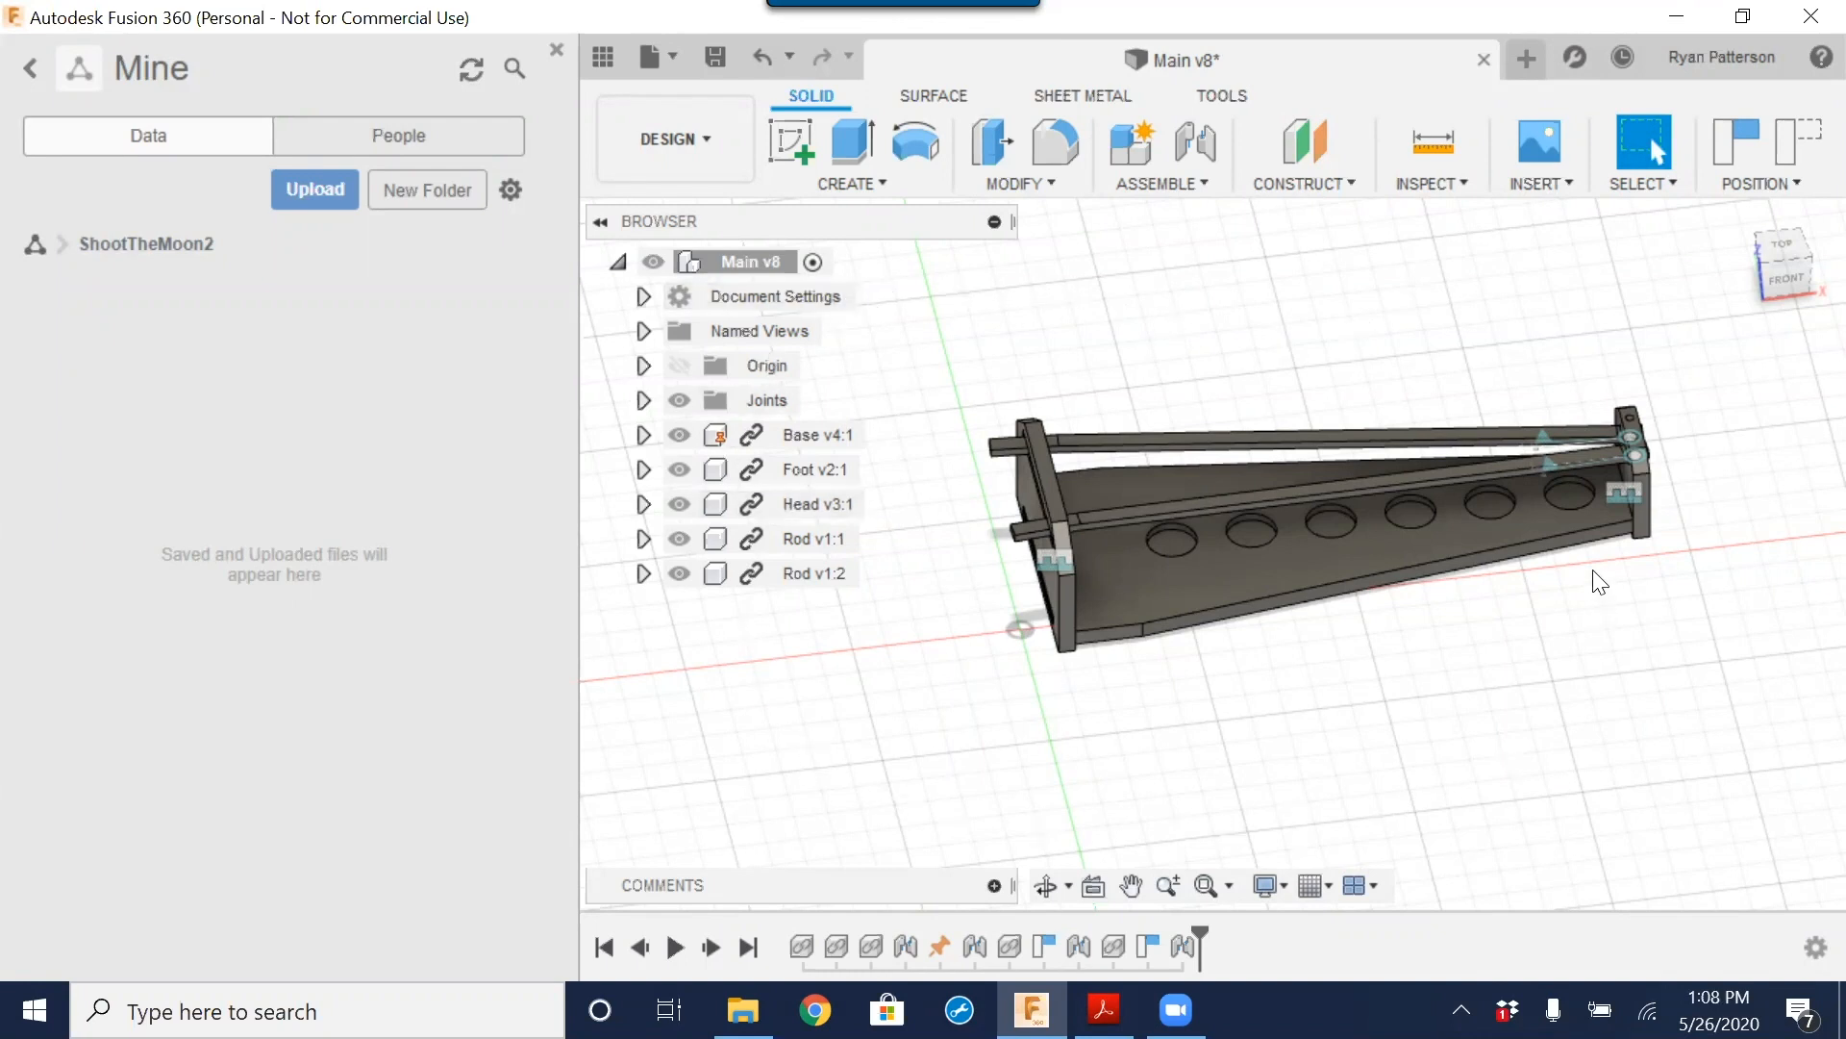
Step: Hide the project files and close the Main design, saving its changes
{"action": "left_click", "coordinate": [598, 52]}
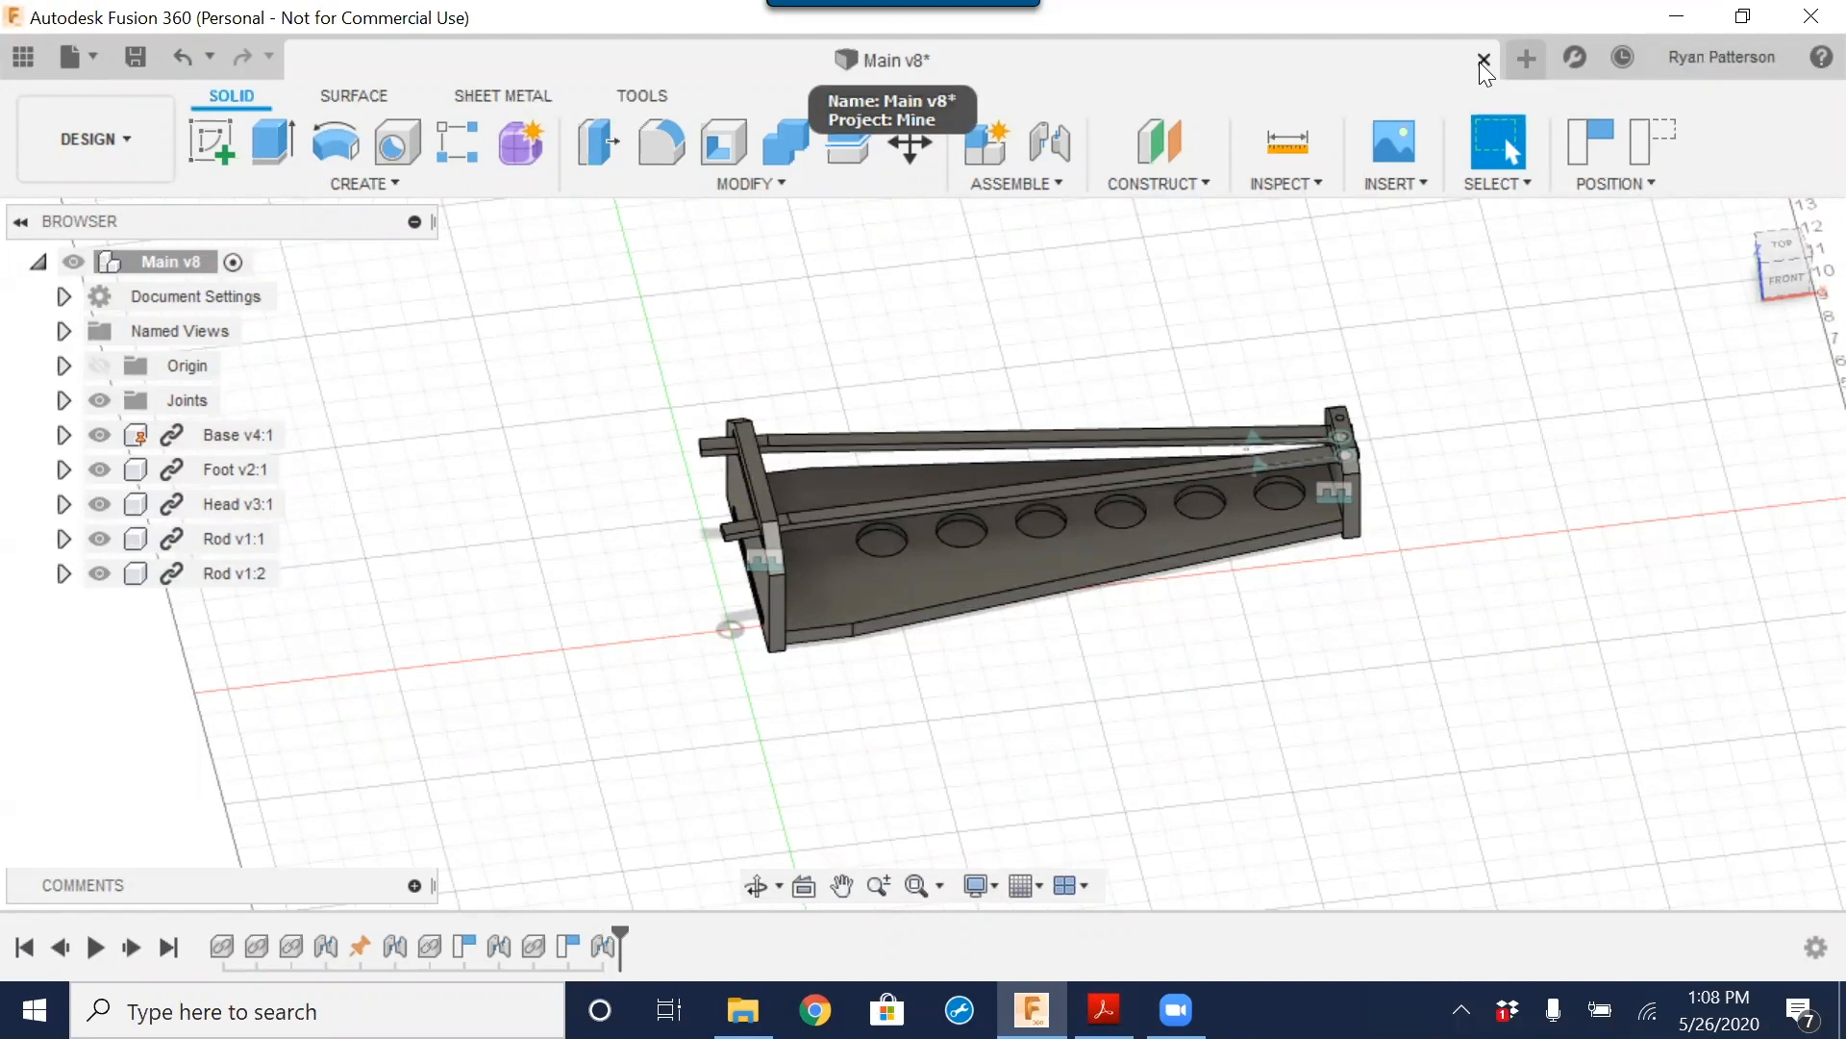
{"action": "left_click", "coordinate": [1483, 60]}
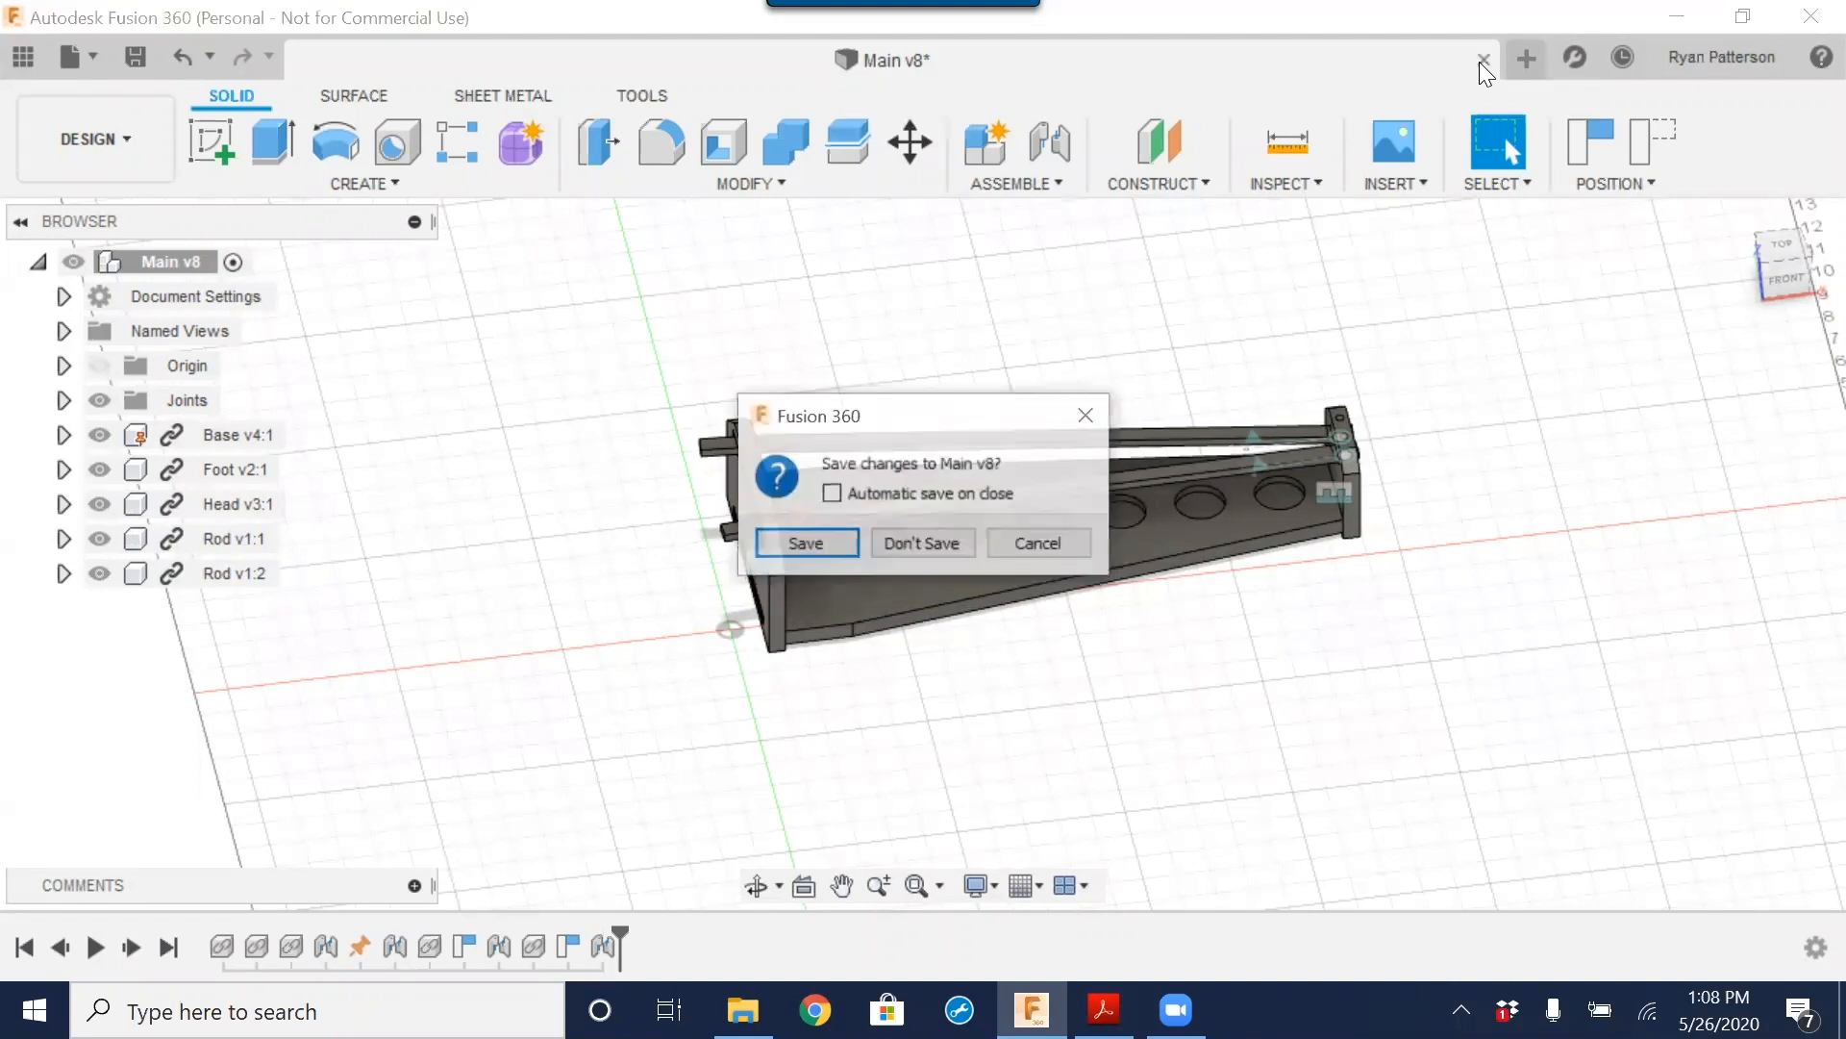
{"action": "left_click", "coordinate": [842, 544]}
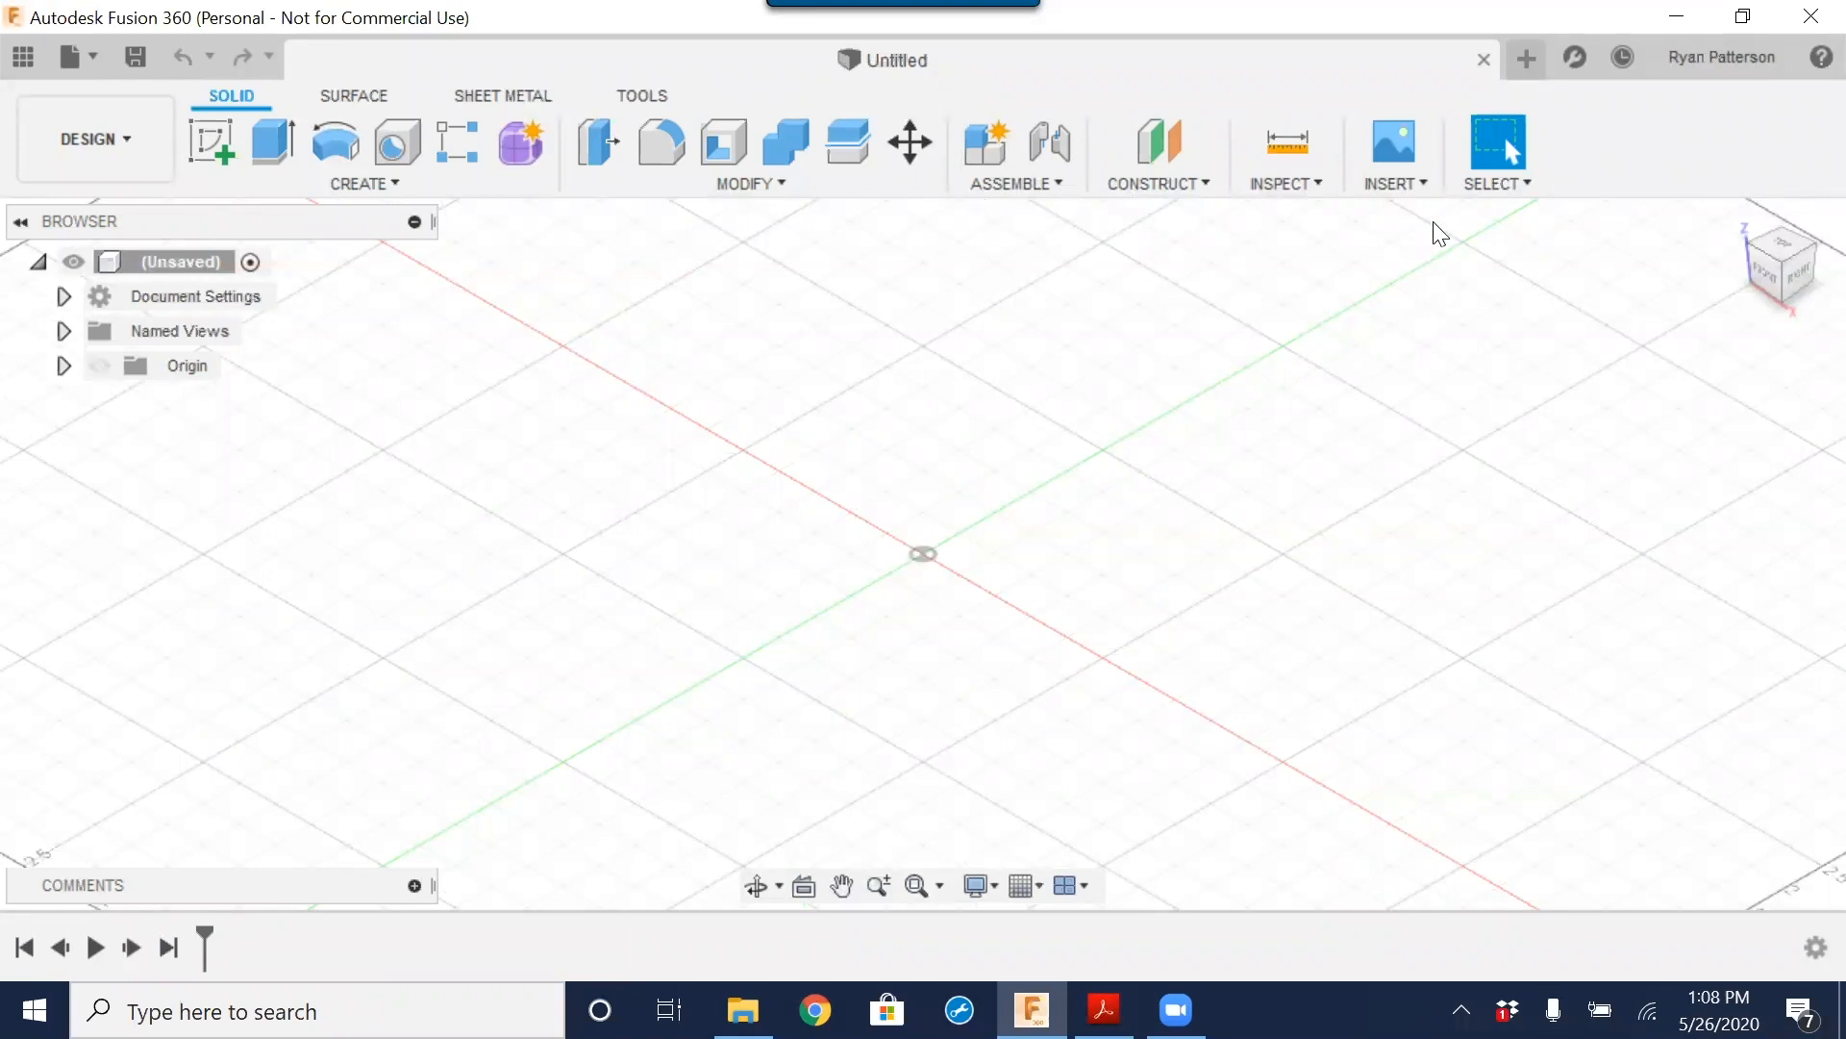
Step: Create an additional empty design, switch between the open designs, and close the additional one
{"action": "left_click", "coordinate": [1484, 60]}
{"action": "left_click", "coordinate": [97, 55]}
{"action": "left_click", "coordinate": [113, 94]}
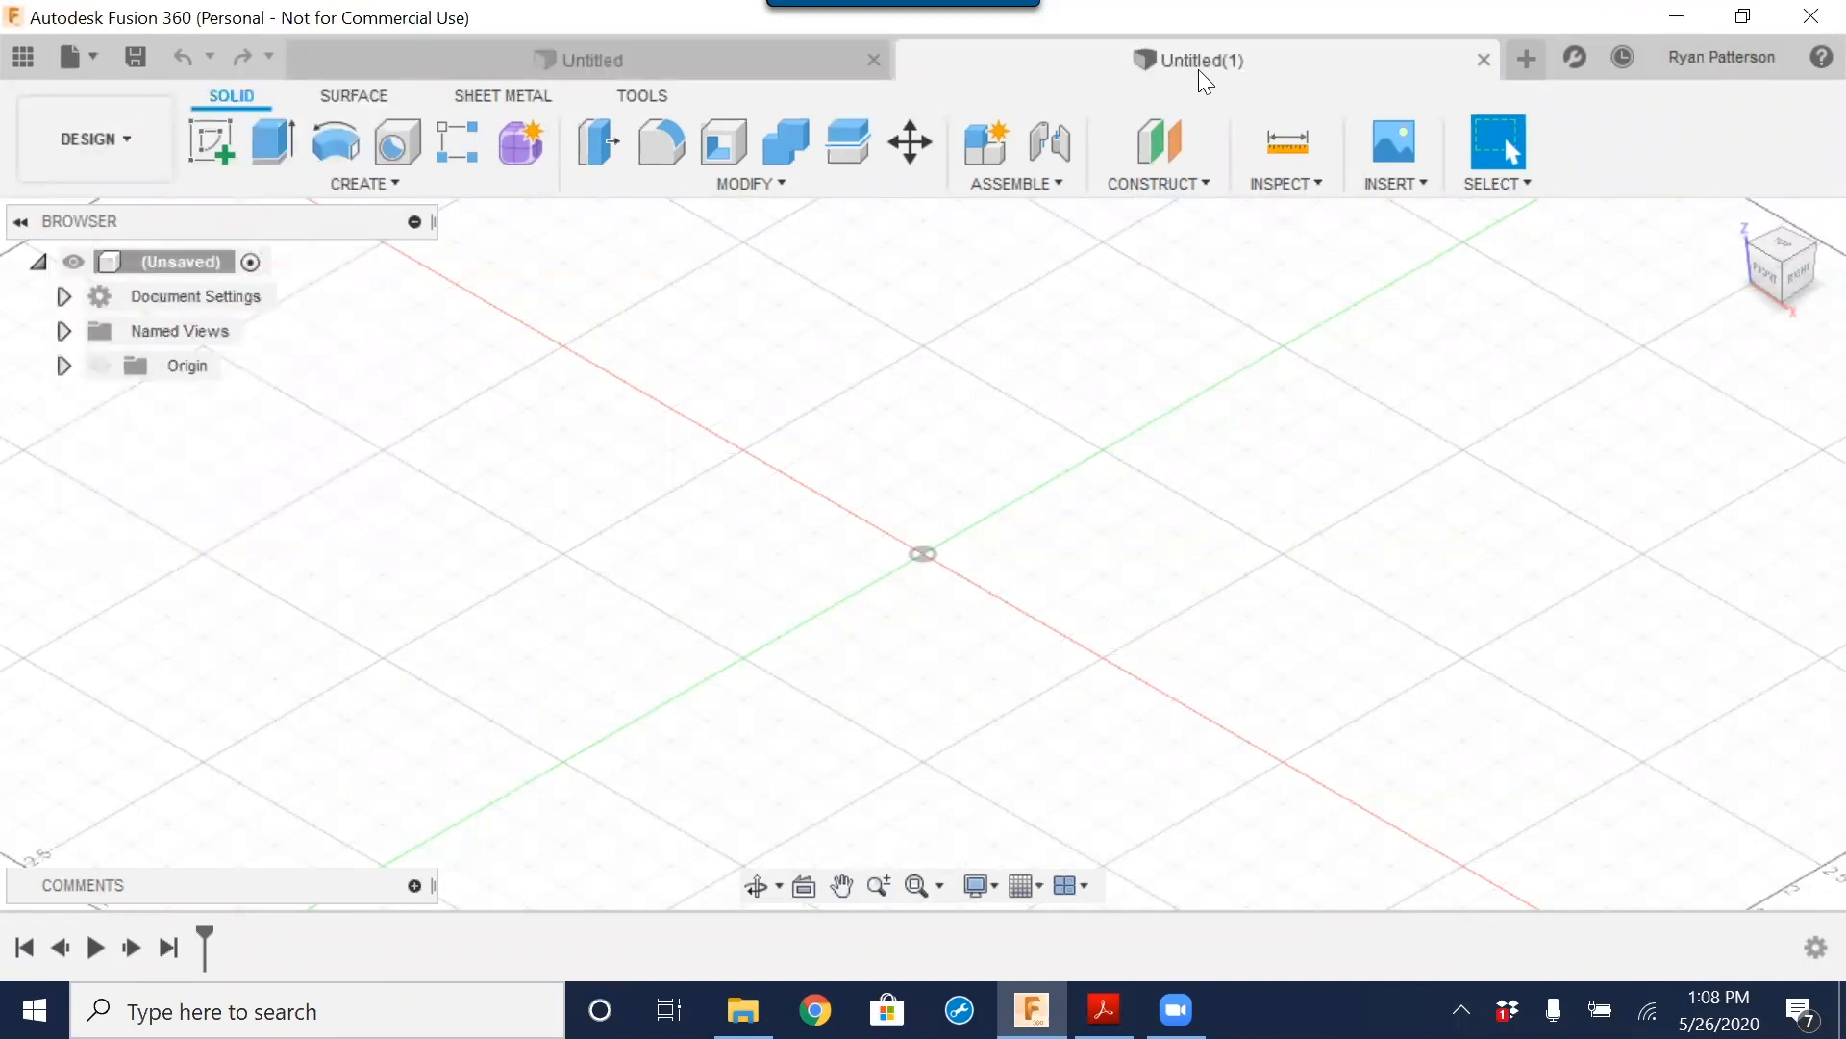
{"action": "left_click", "coordinate": [662, 67]}
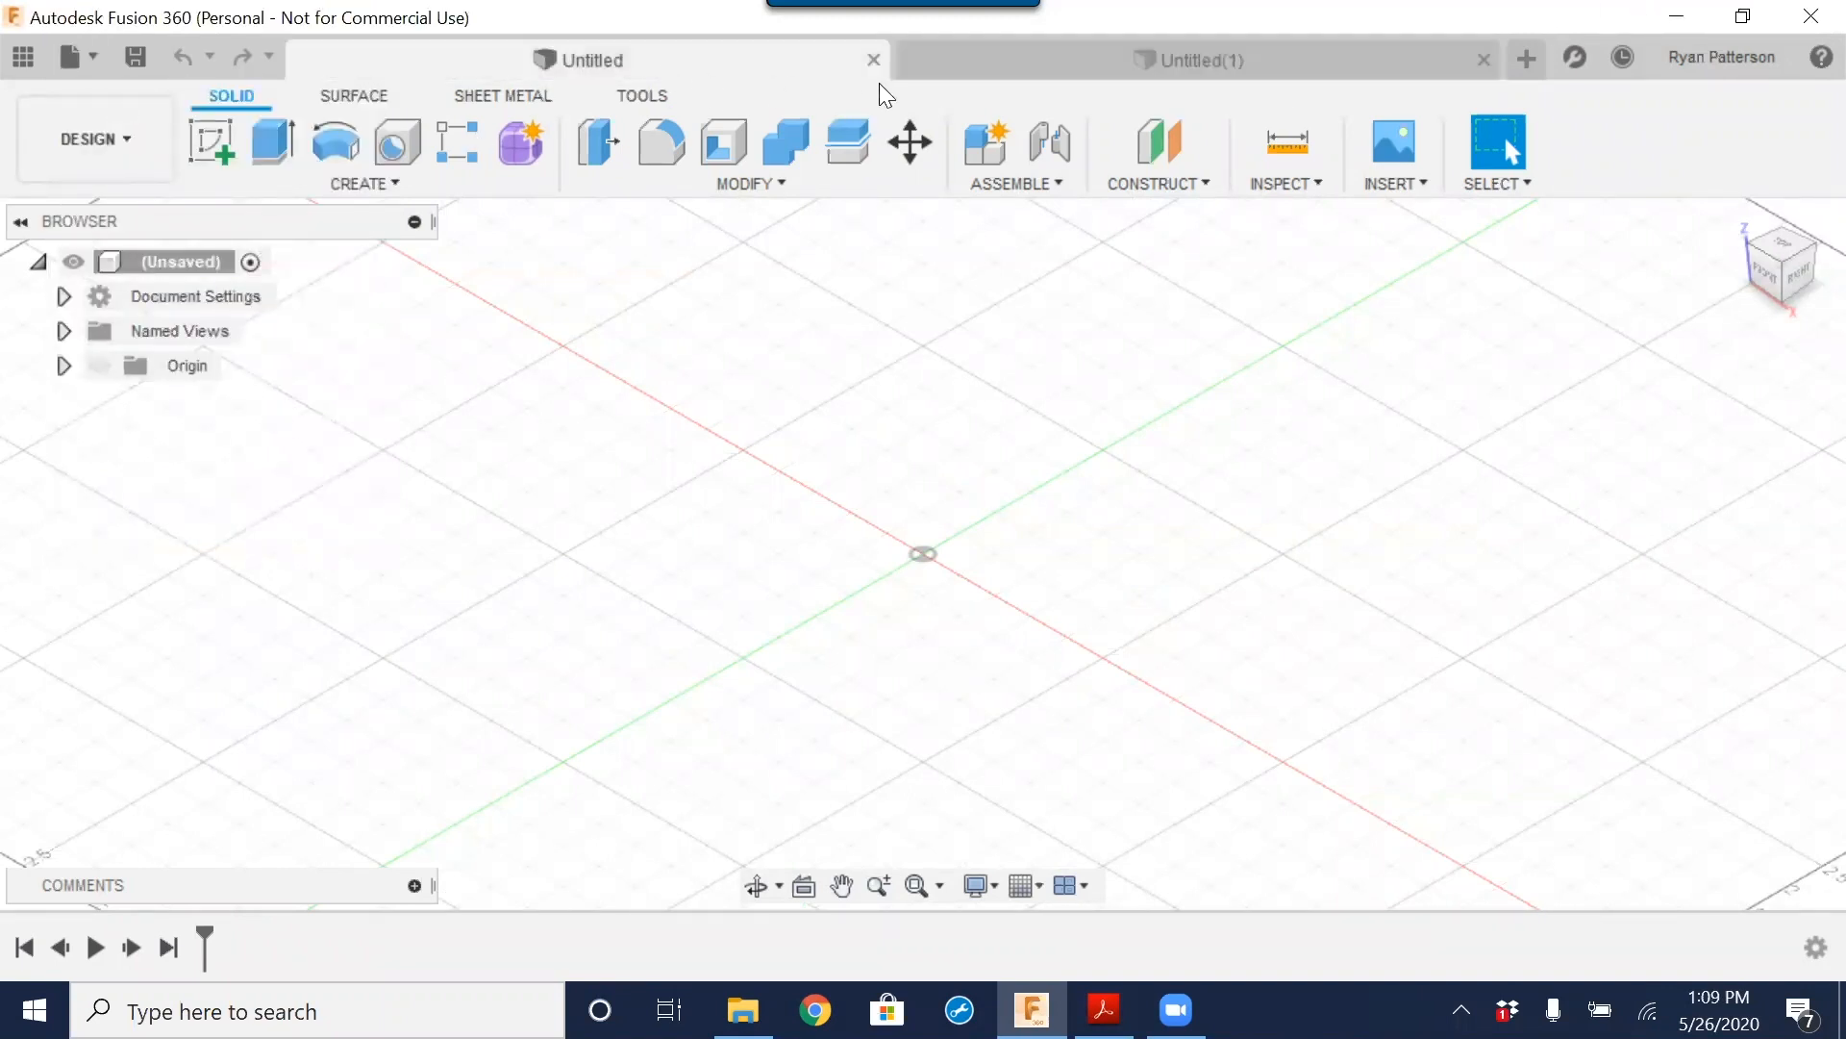
{"action": "left_click", "coordinate": [1486, 59]}
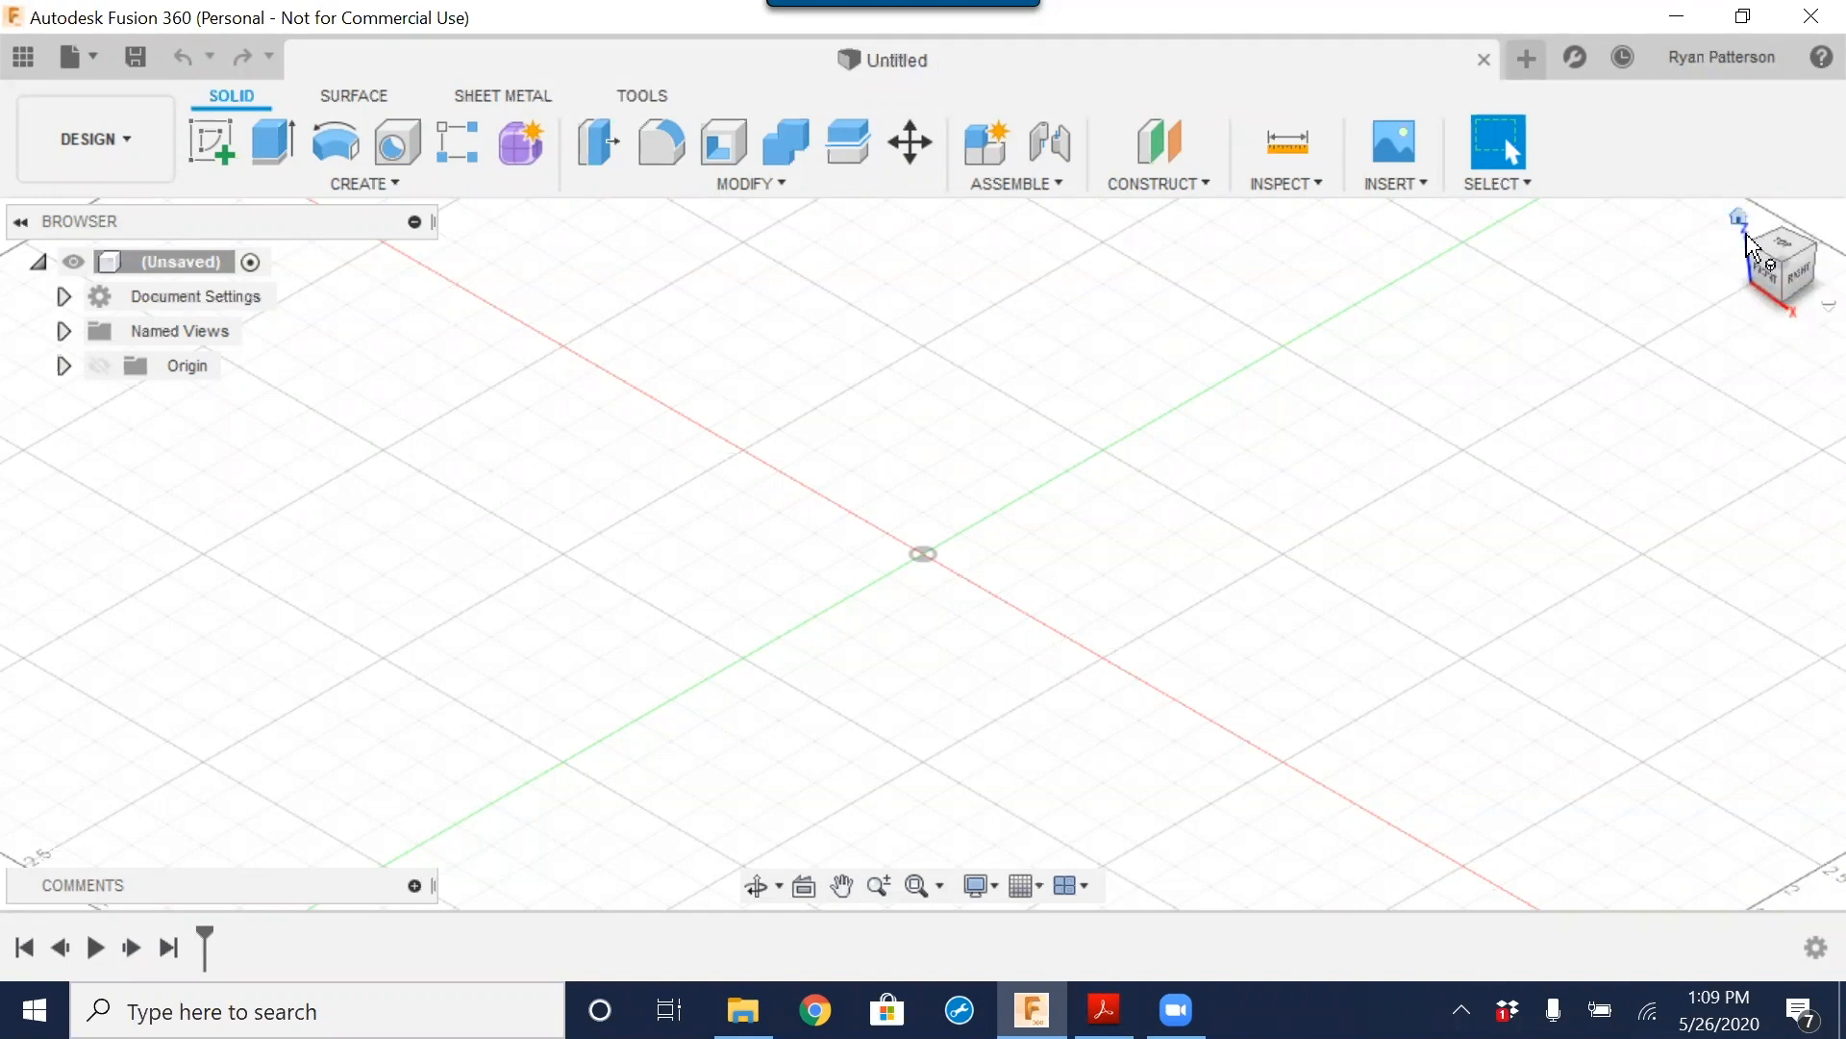
Step: Set the default modeling orientation to Z up in the general preferences
{"action": "left_click", "coordinate": [1783, 247]}
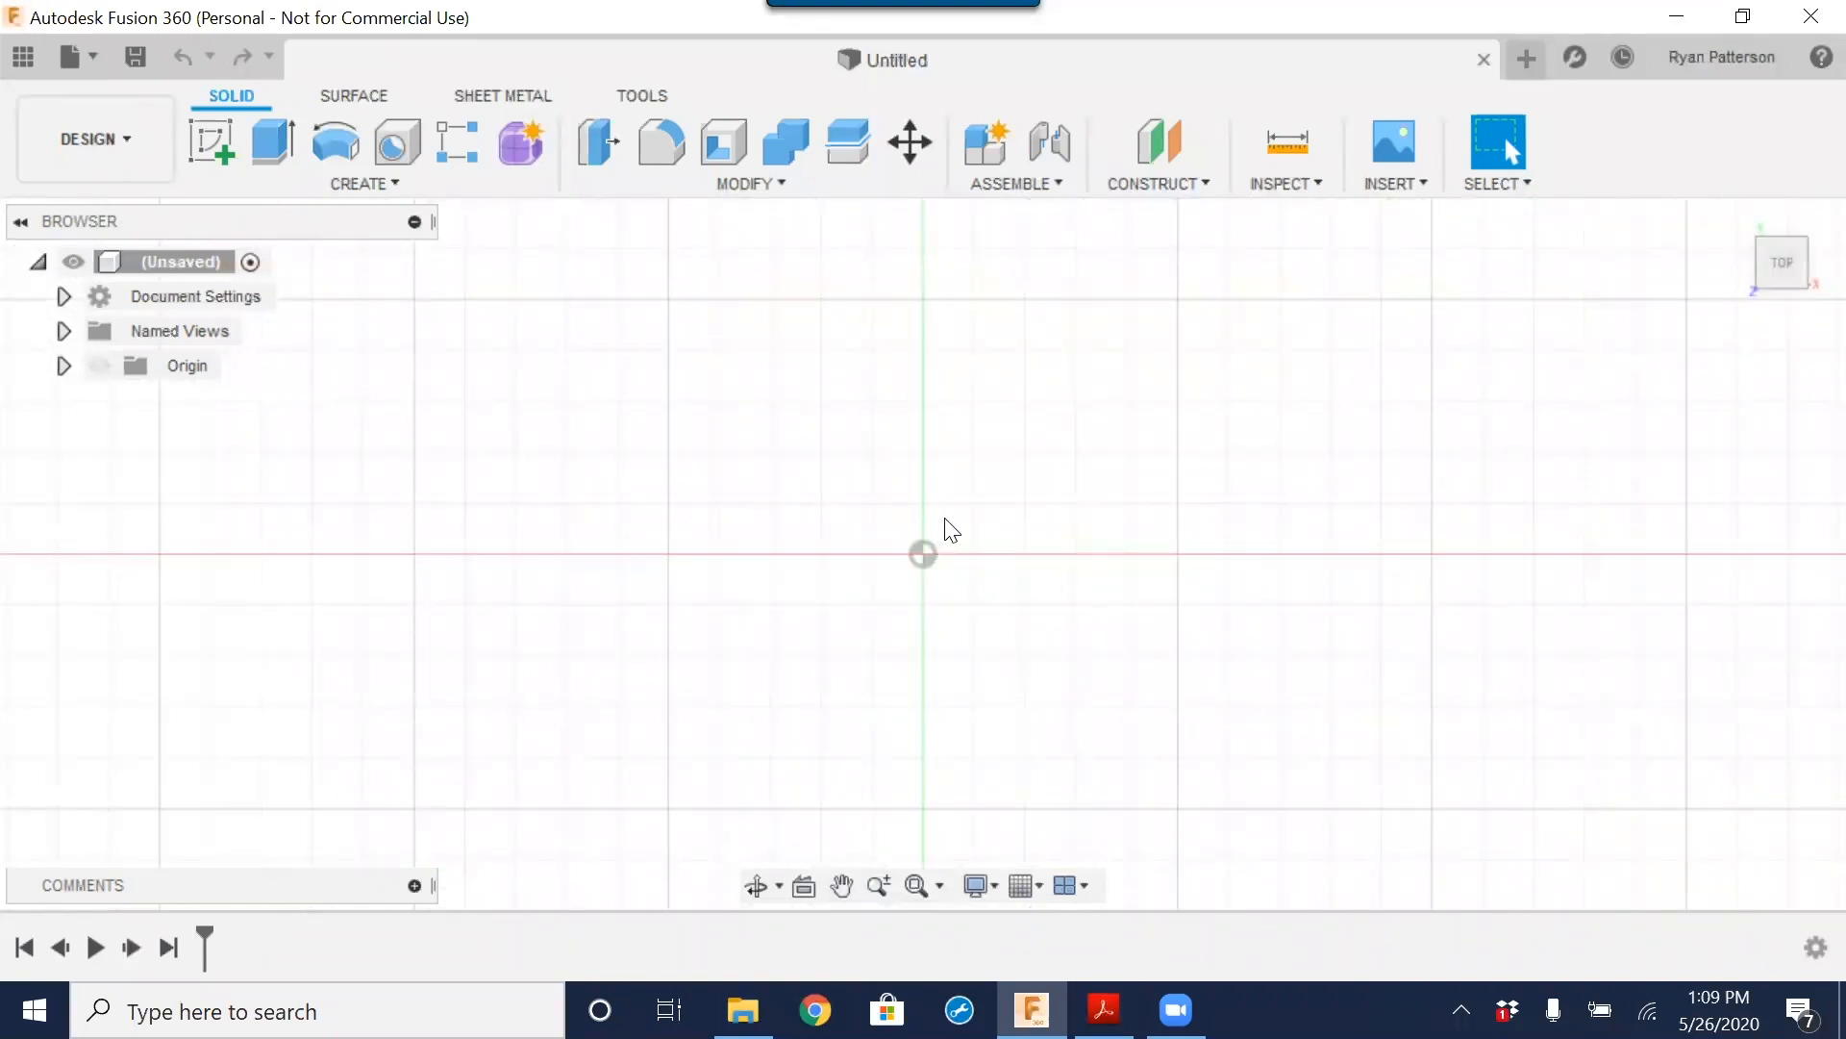
{"action": "left_click", "coordinate": [1775, 286]}
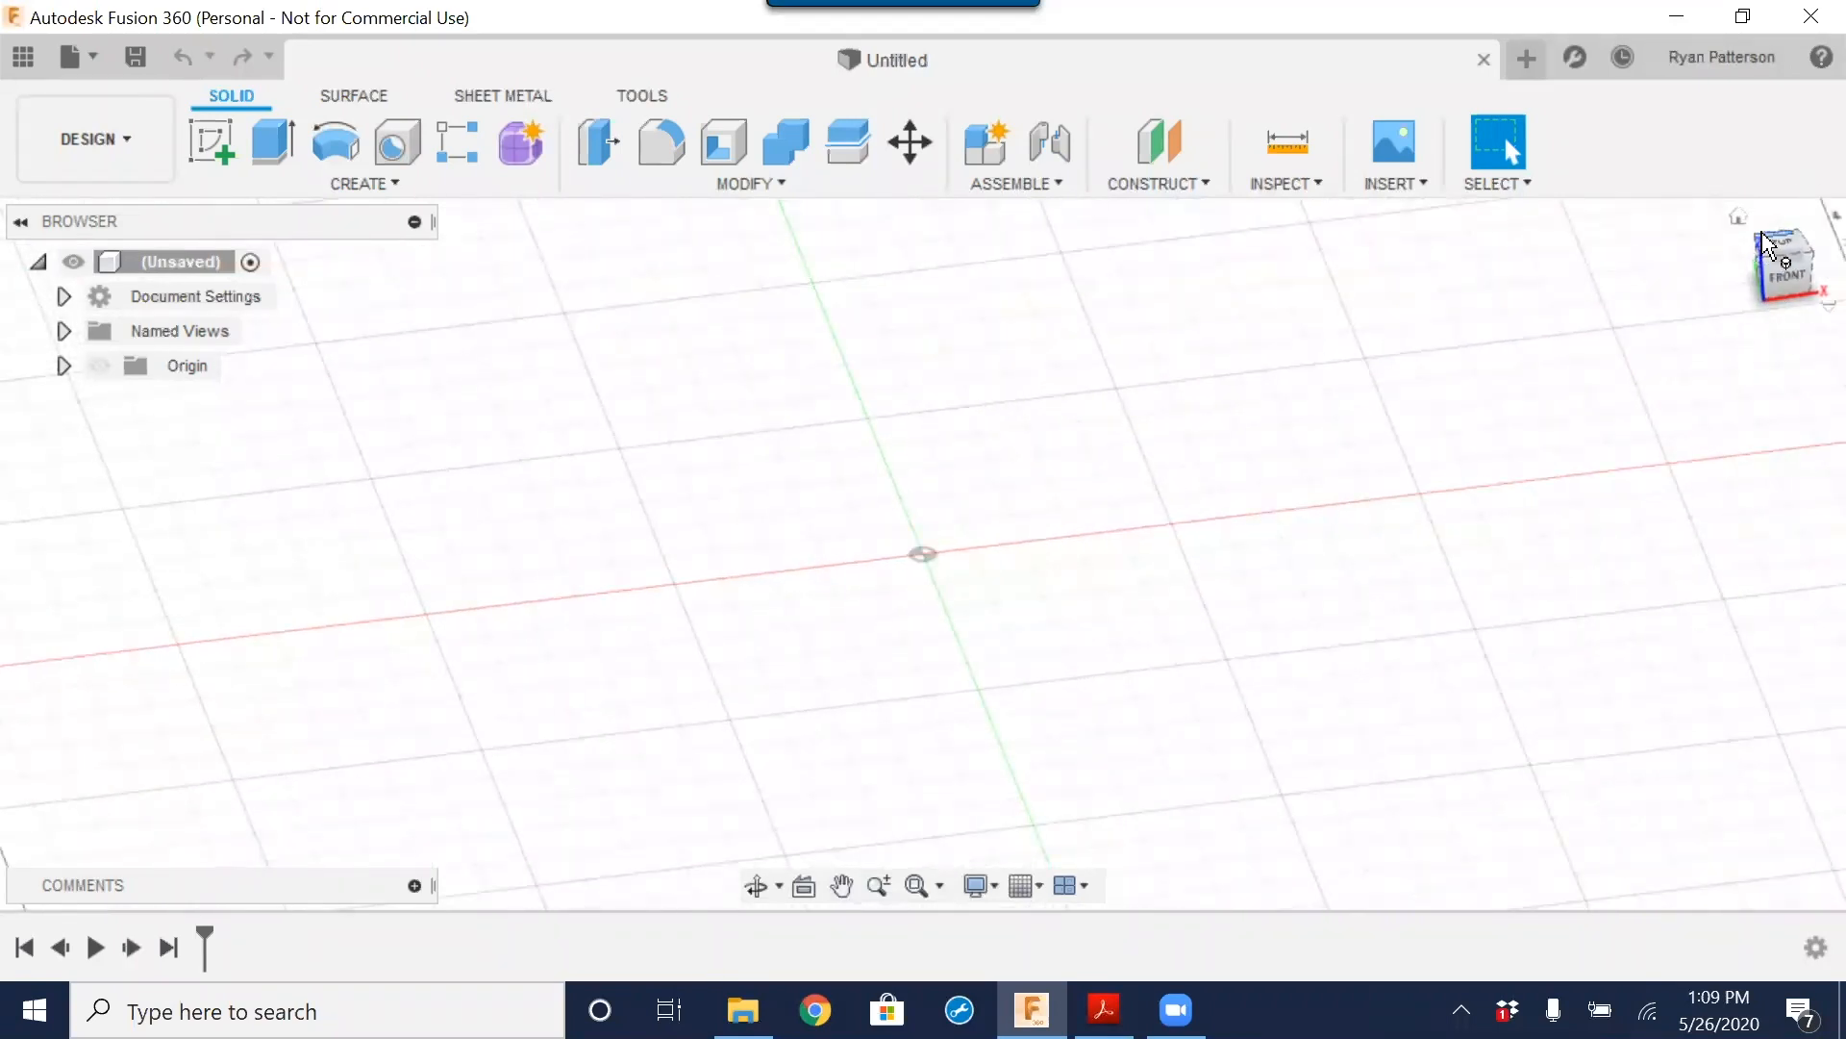
{"action": "left_click", "coordinate": [1714, 62]}
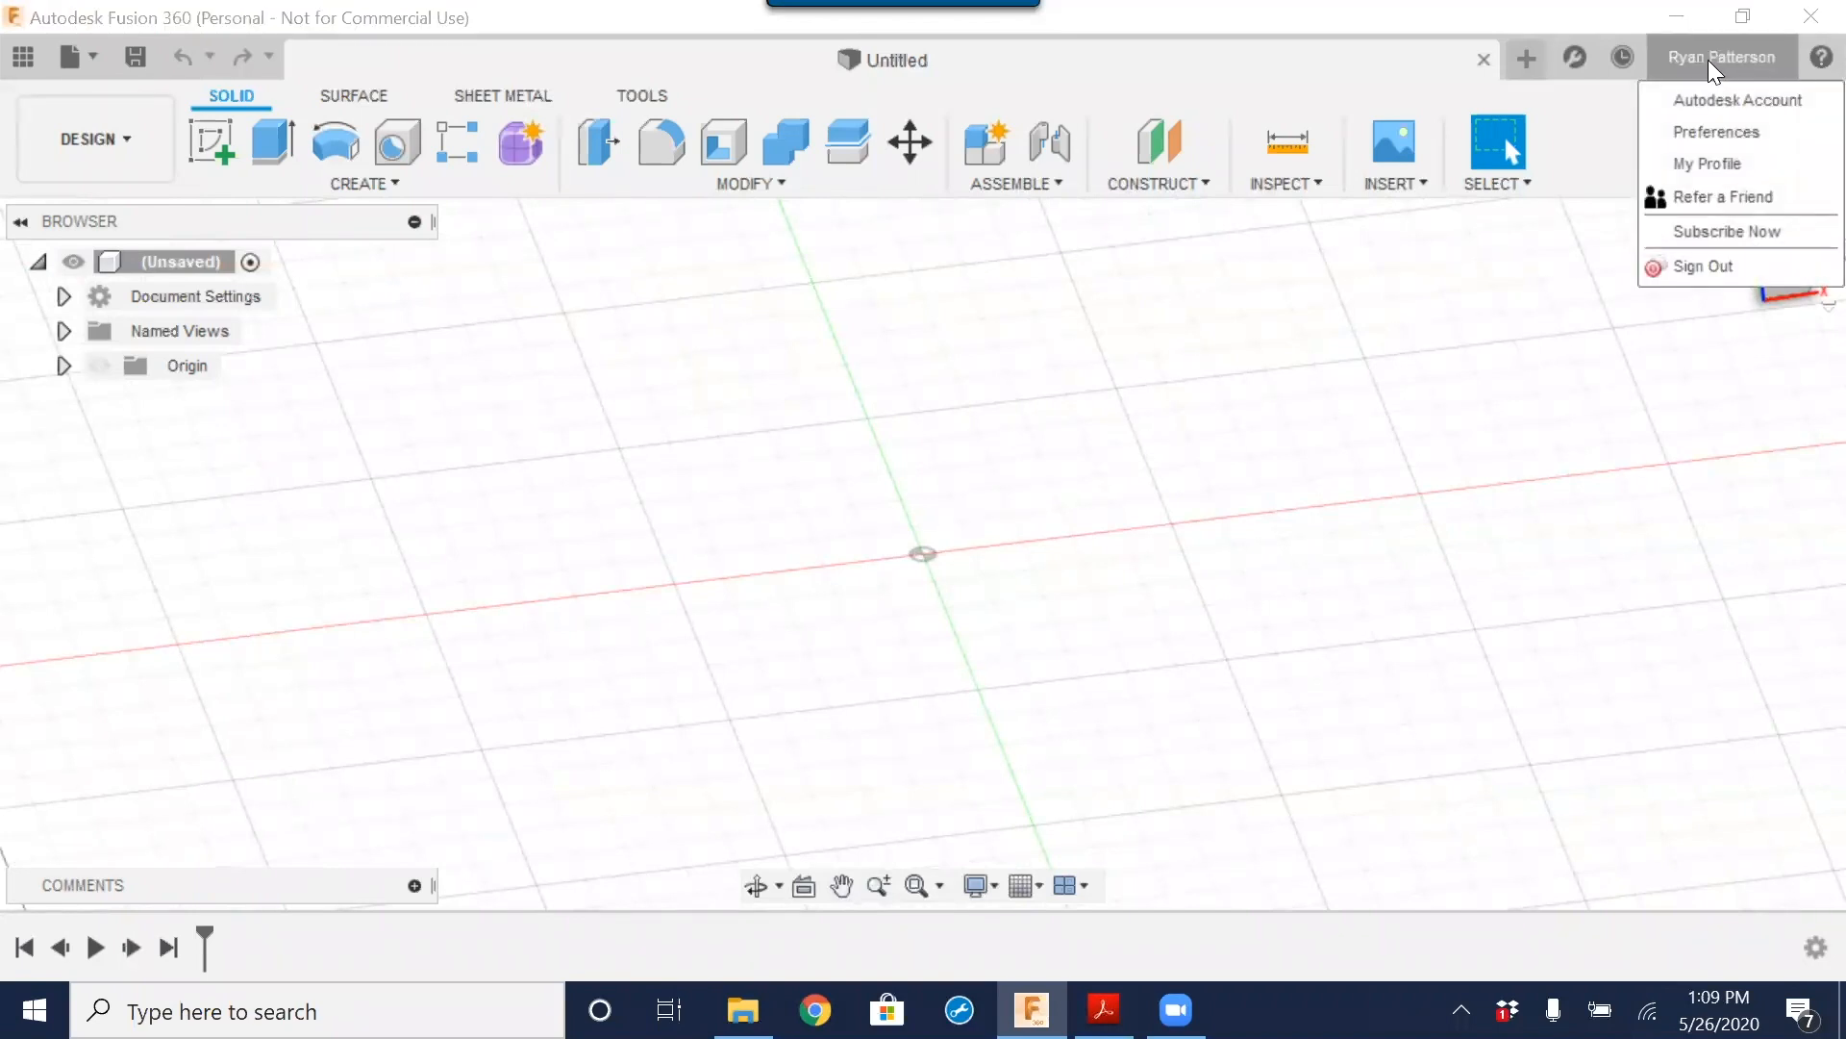
{"action": "left_click", "coordinate": [1721, 137]}
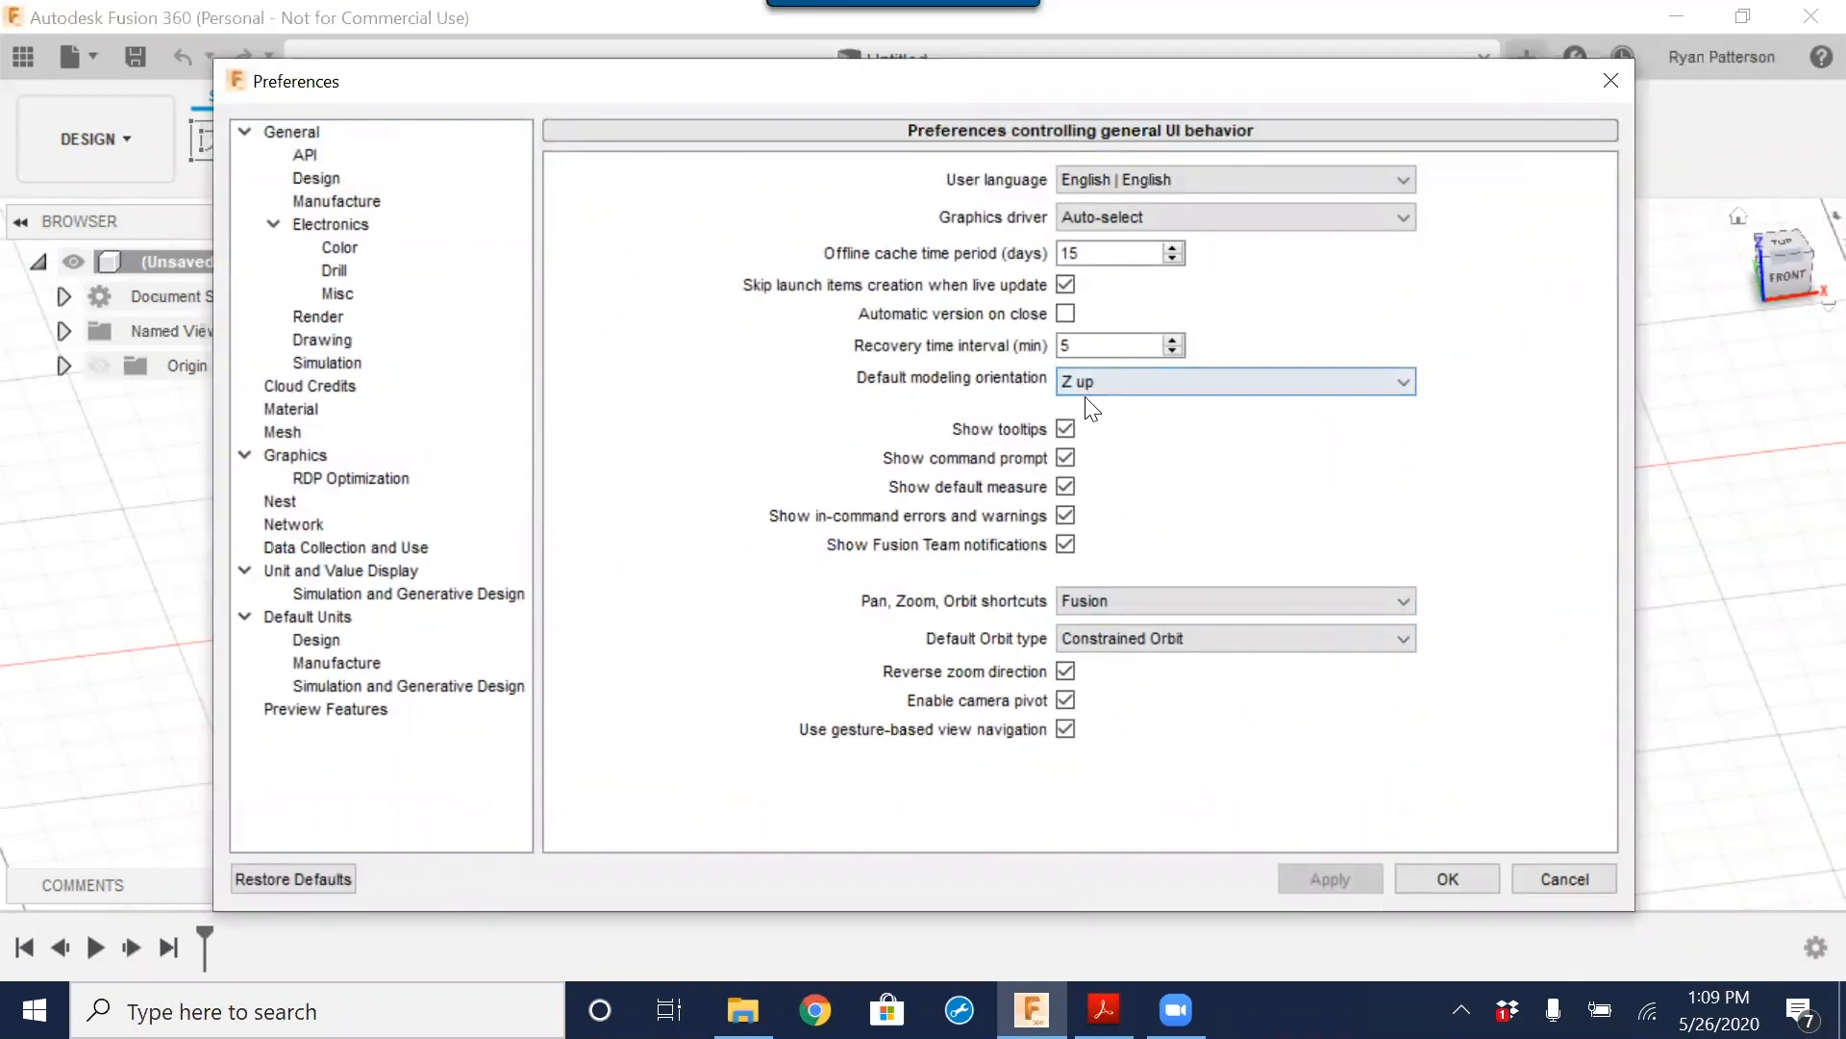
{"action": "left_click", "coordinate": [1404, 382]}
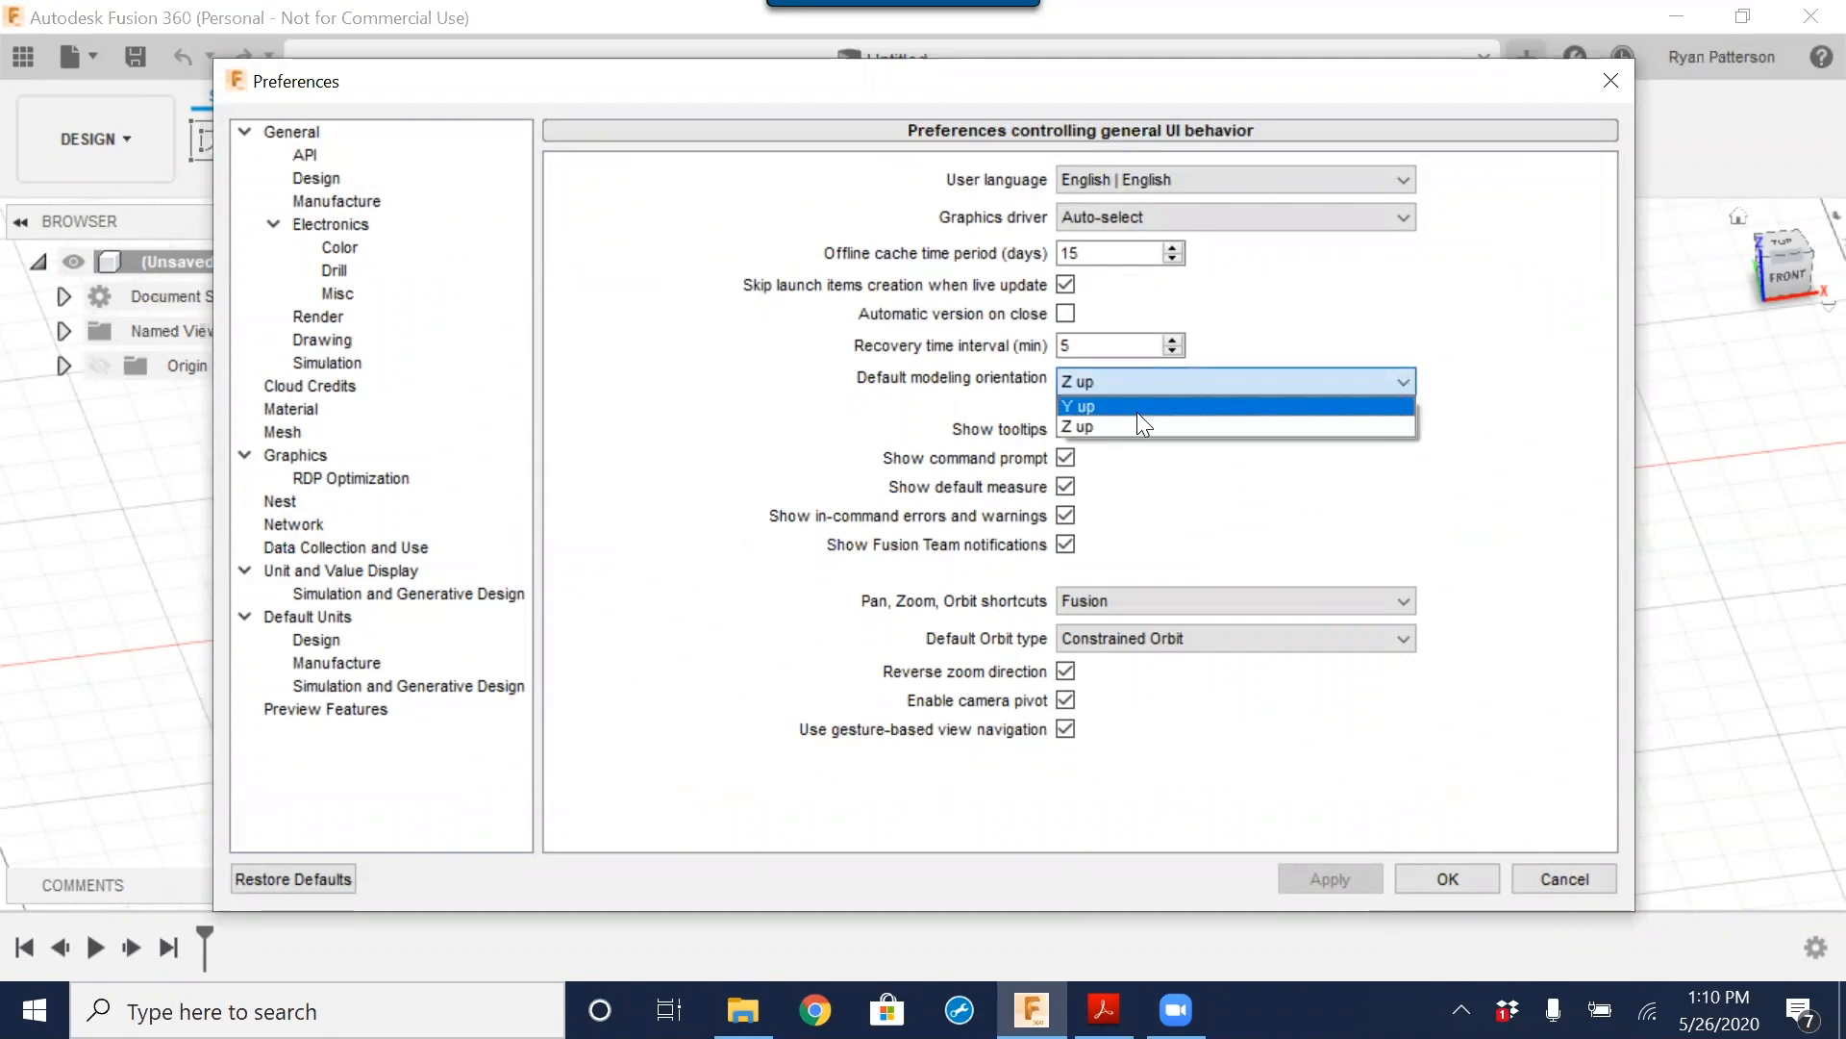
{"action": "left_click", "coordinate": [1098, 426]}
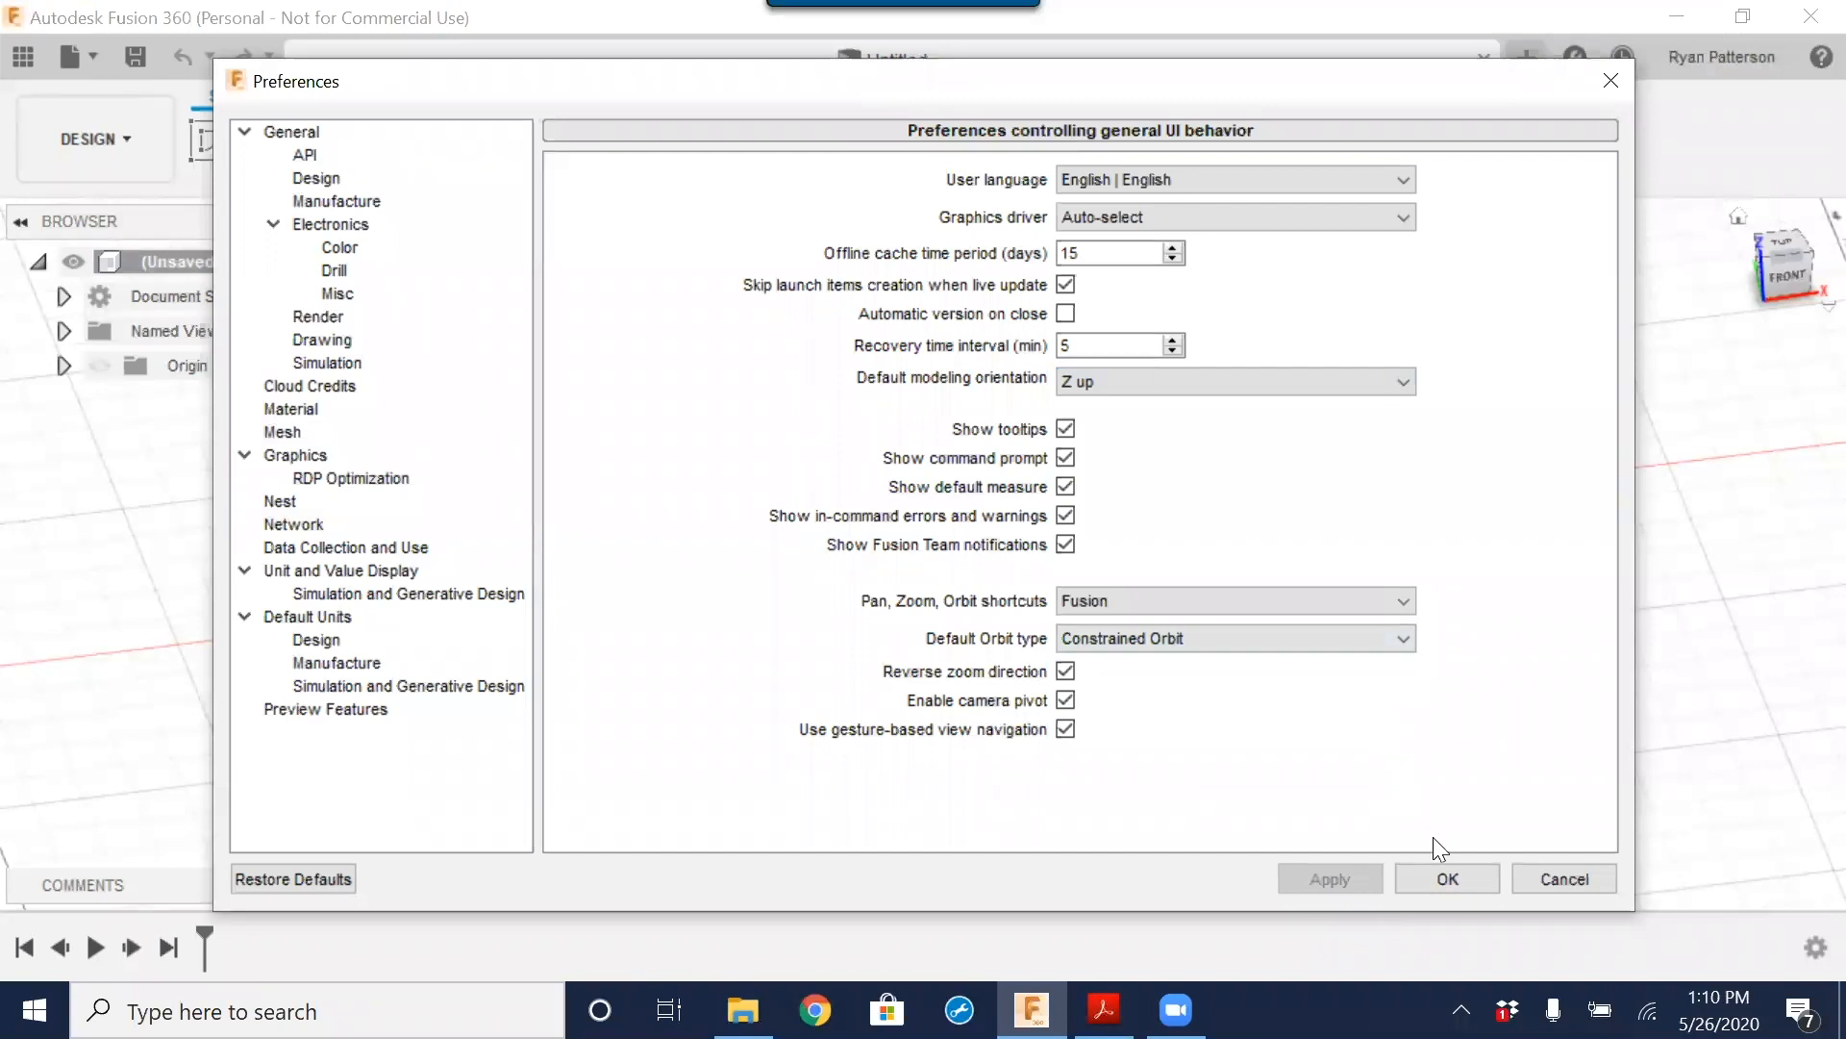
{"action": "left_click", "coordinate": [1468, 879]}
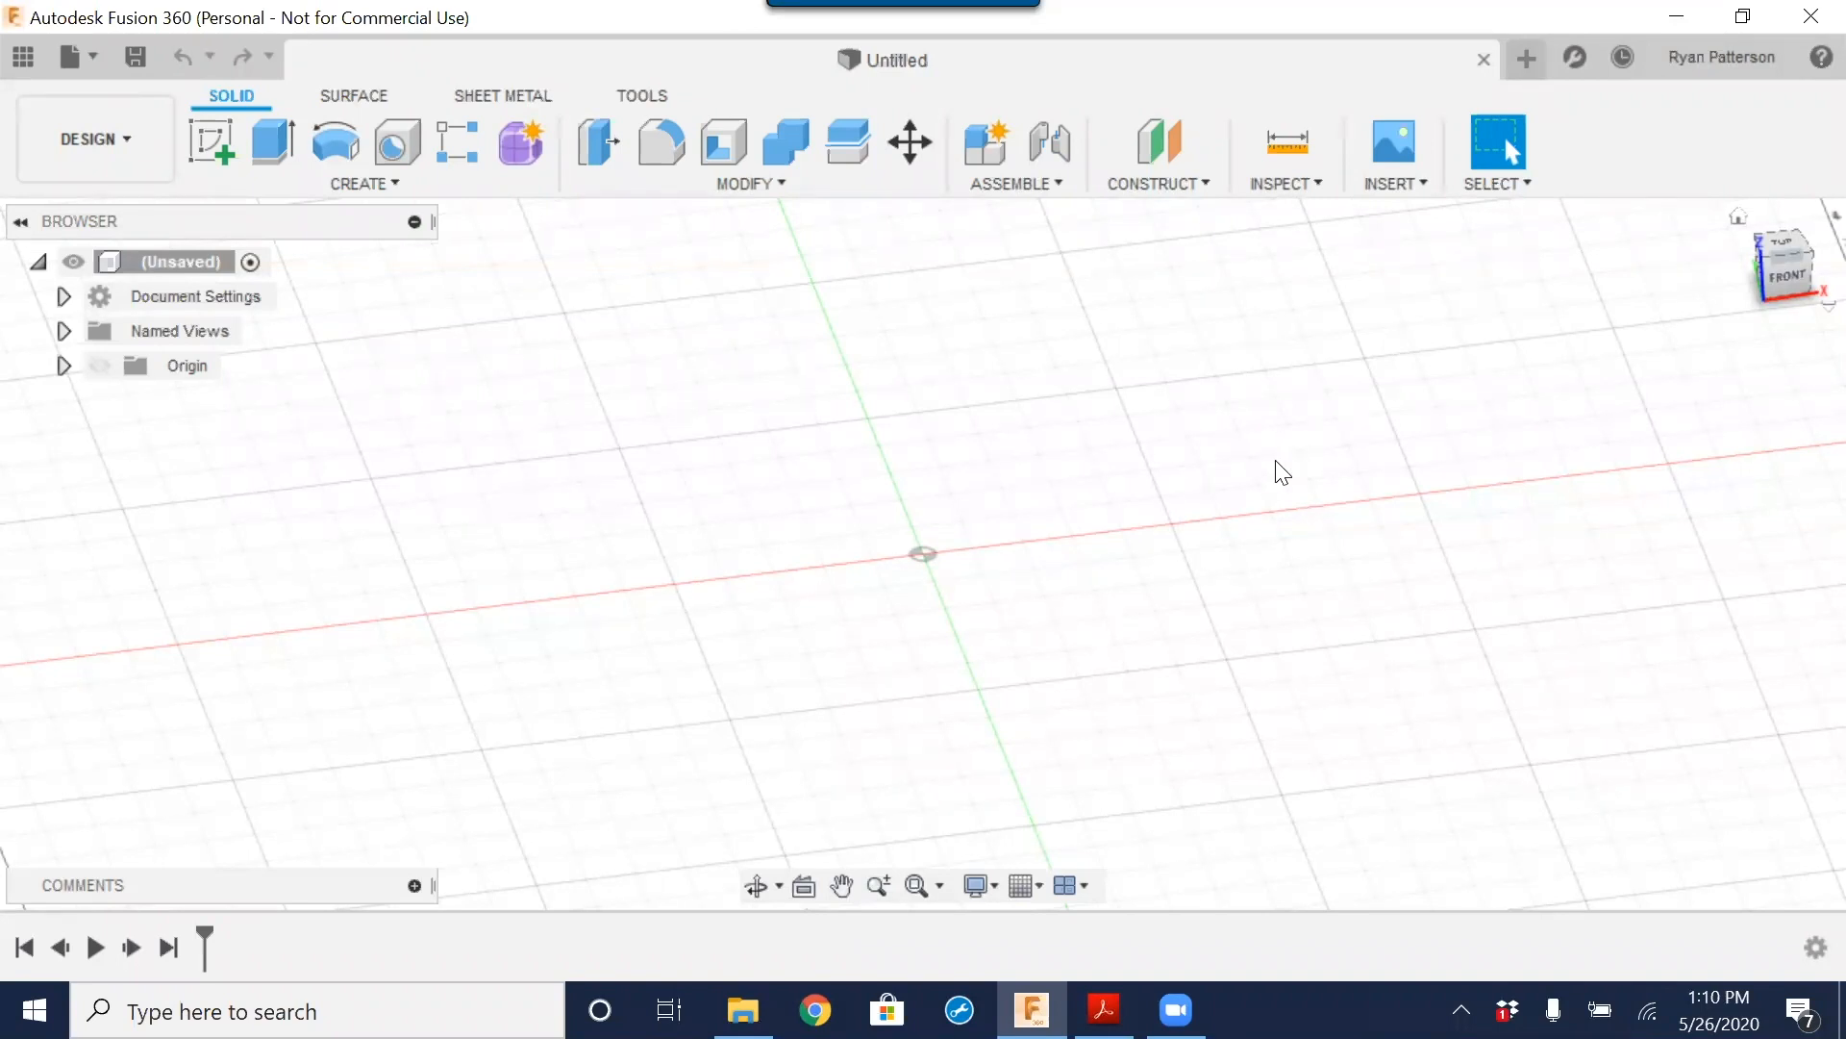
Step: Open the Main design from the Shoot the Moon folder in the Mine project and hide the project files
{"action": "middle_click_drag", "start_coordinate": [1092, 552], "coordinate": [1220, 548]}
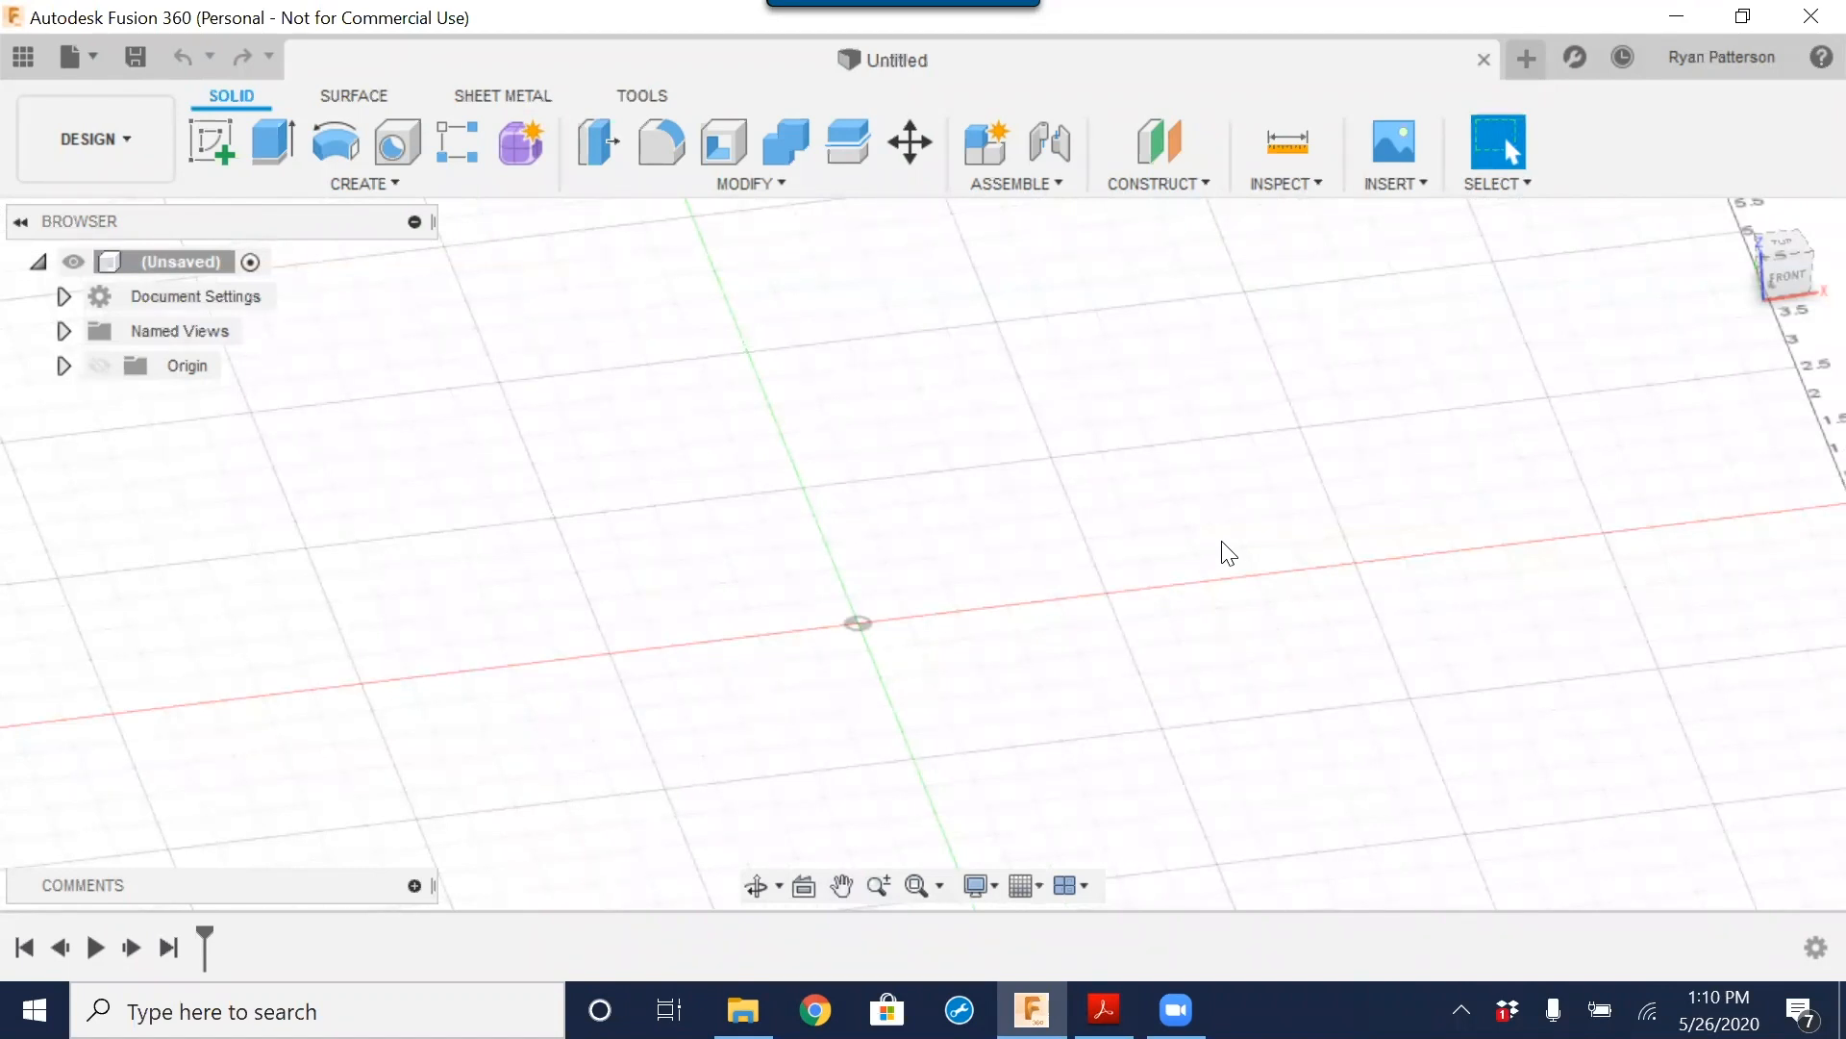
{"action": "left_click", "coordinate": [34, 57]}
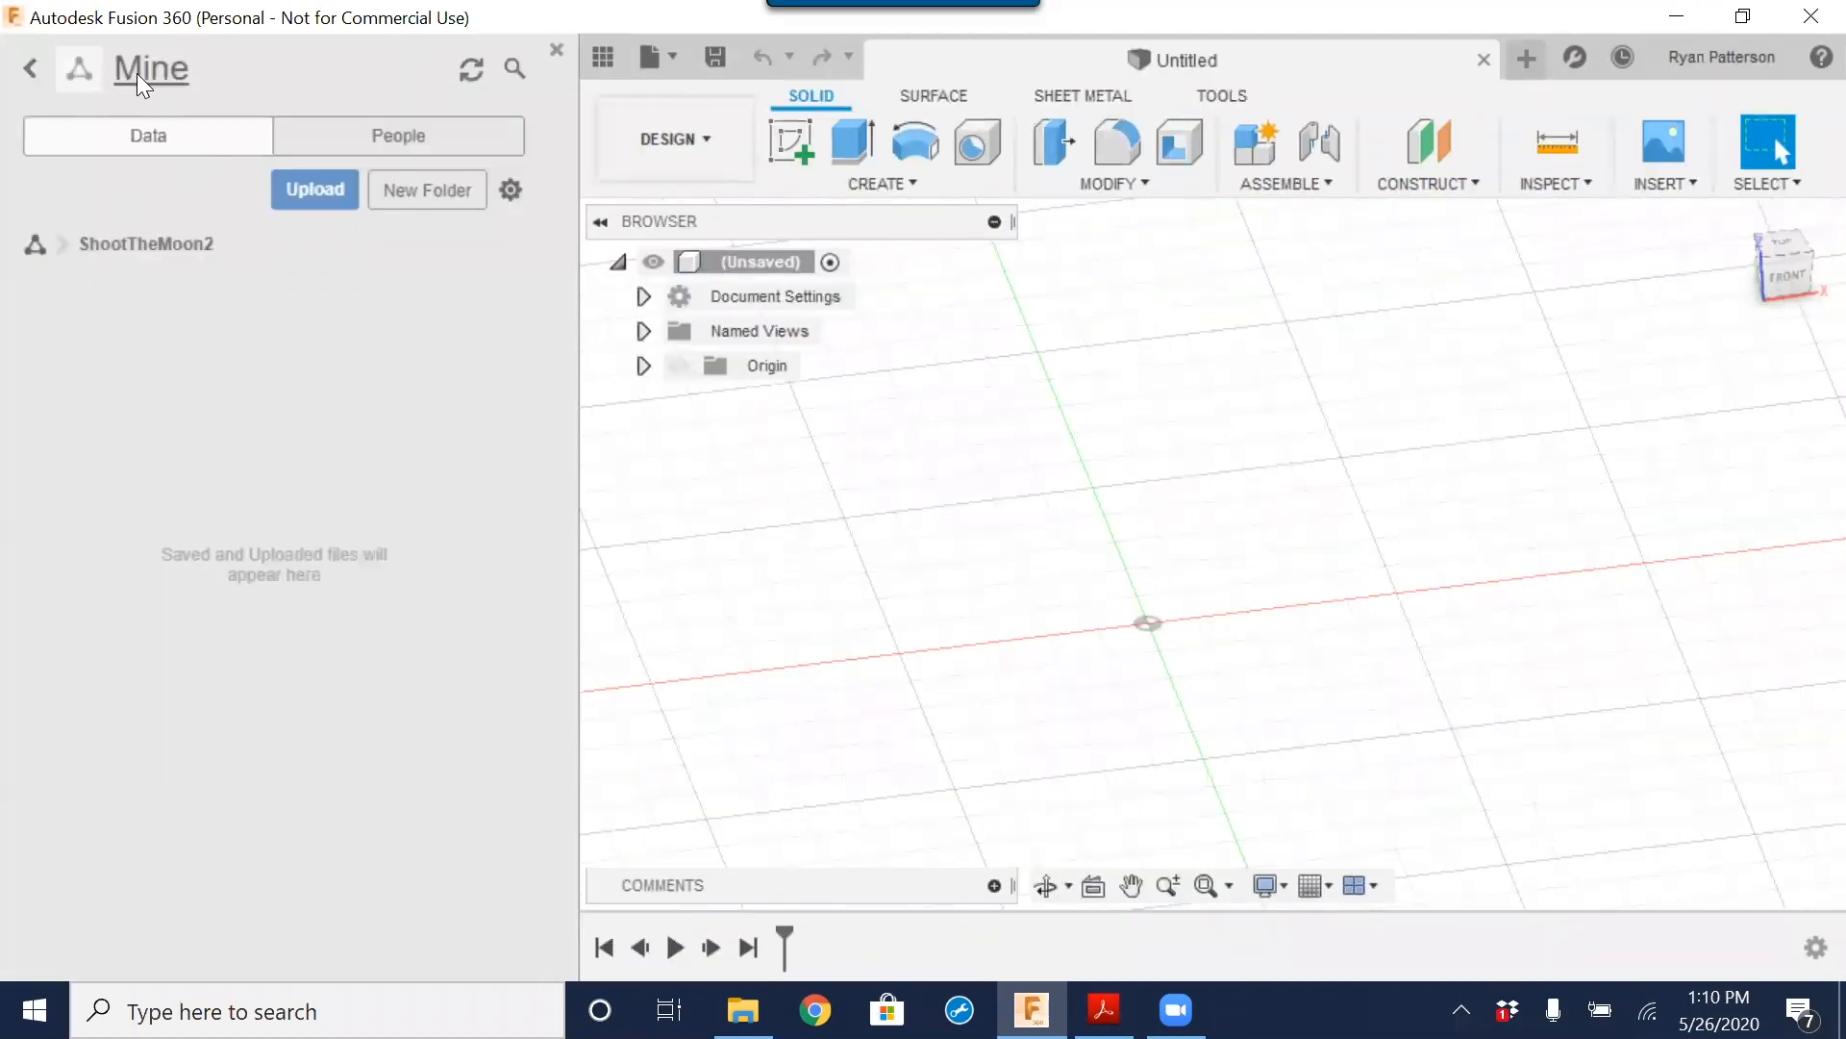
{"action": "left_click", "coordinate": [30, 67]}
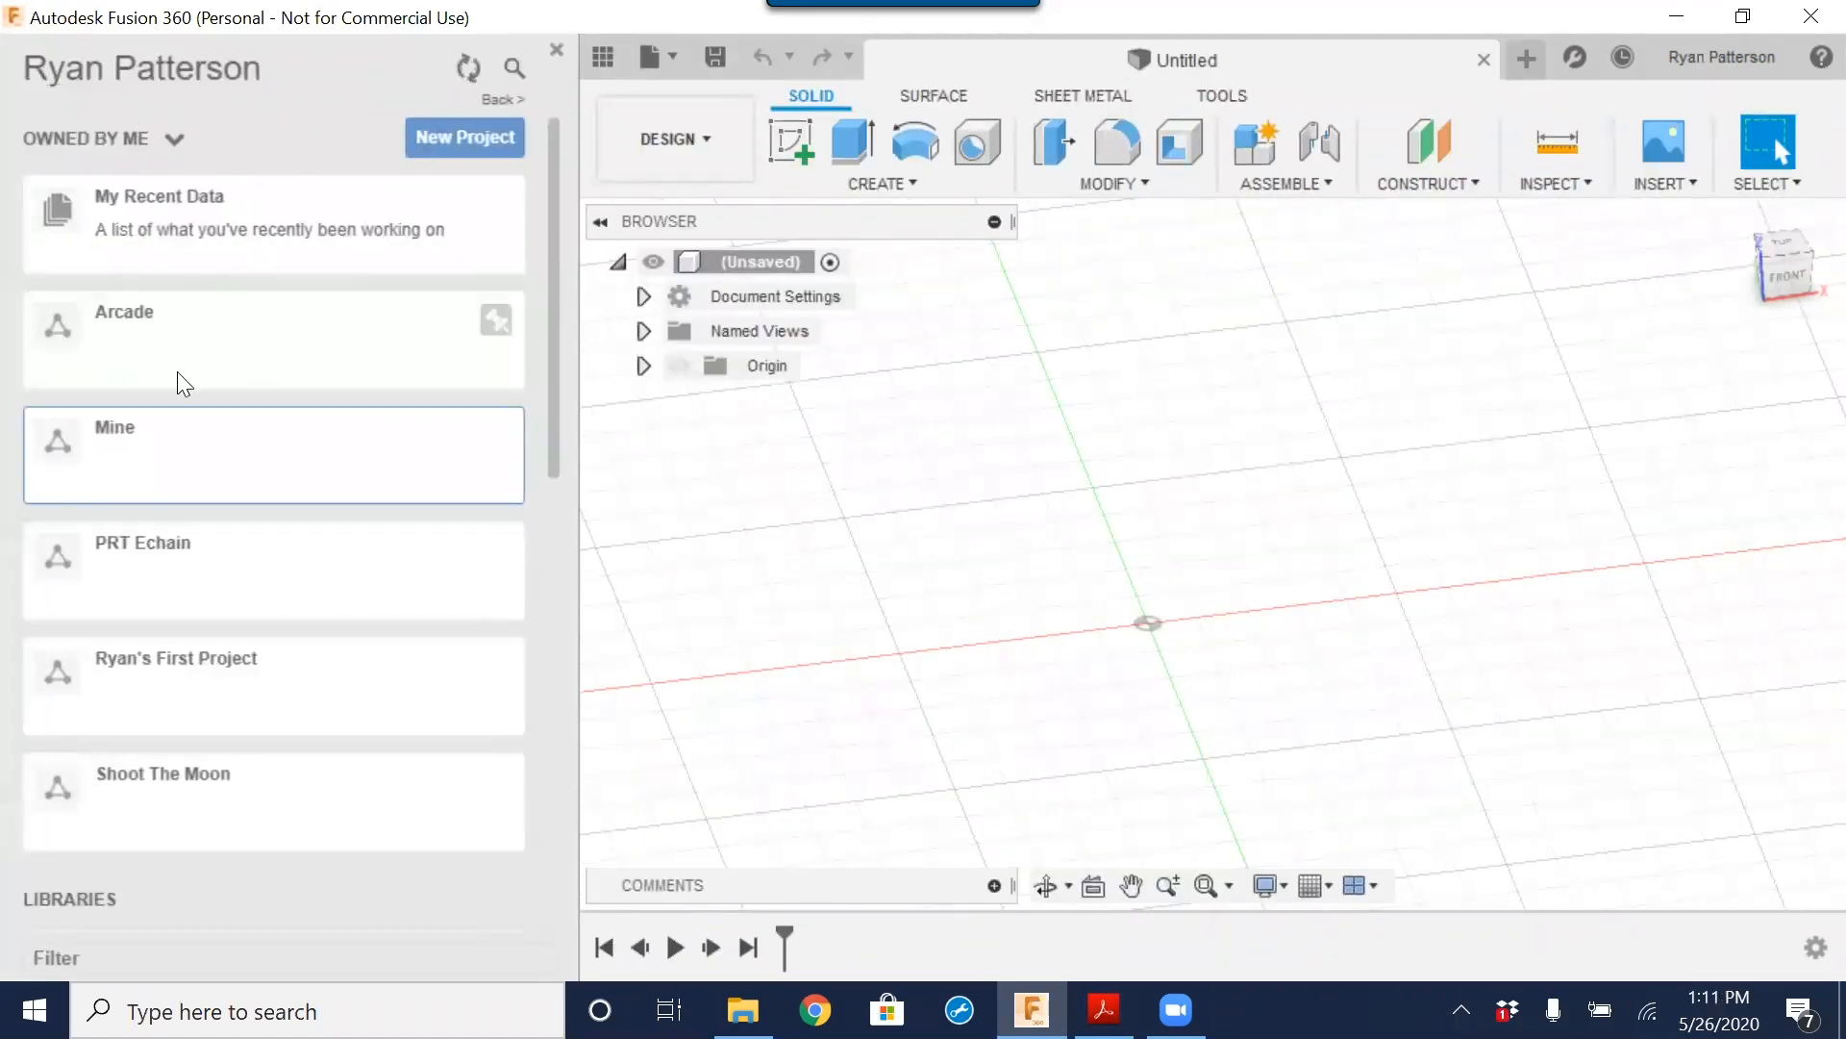
{"action": "left_click", "coordinate": [127, 450]}
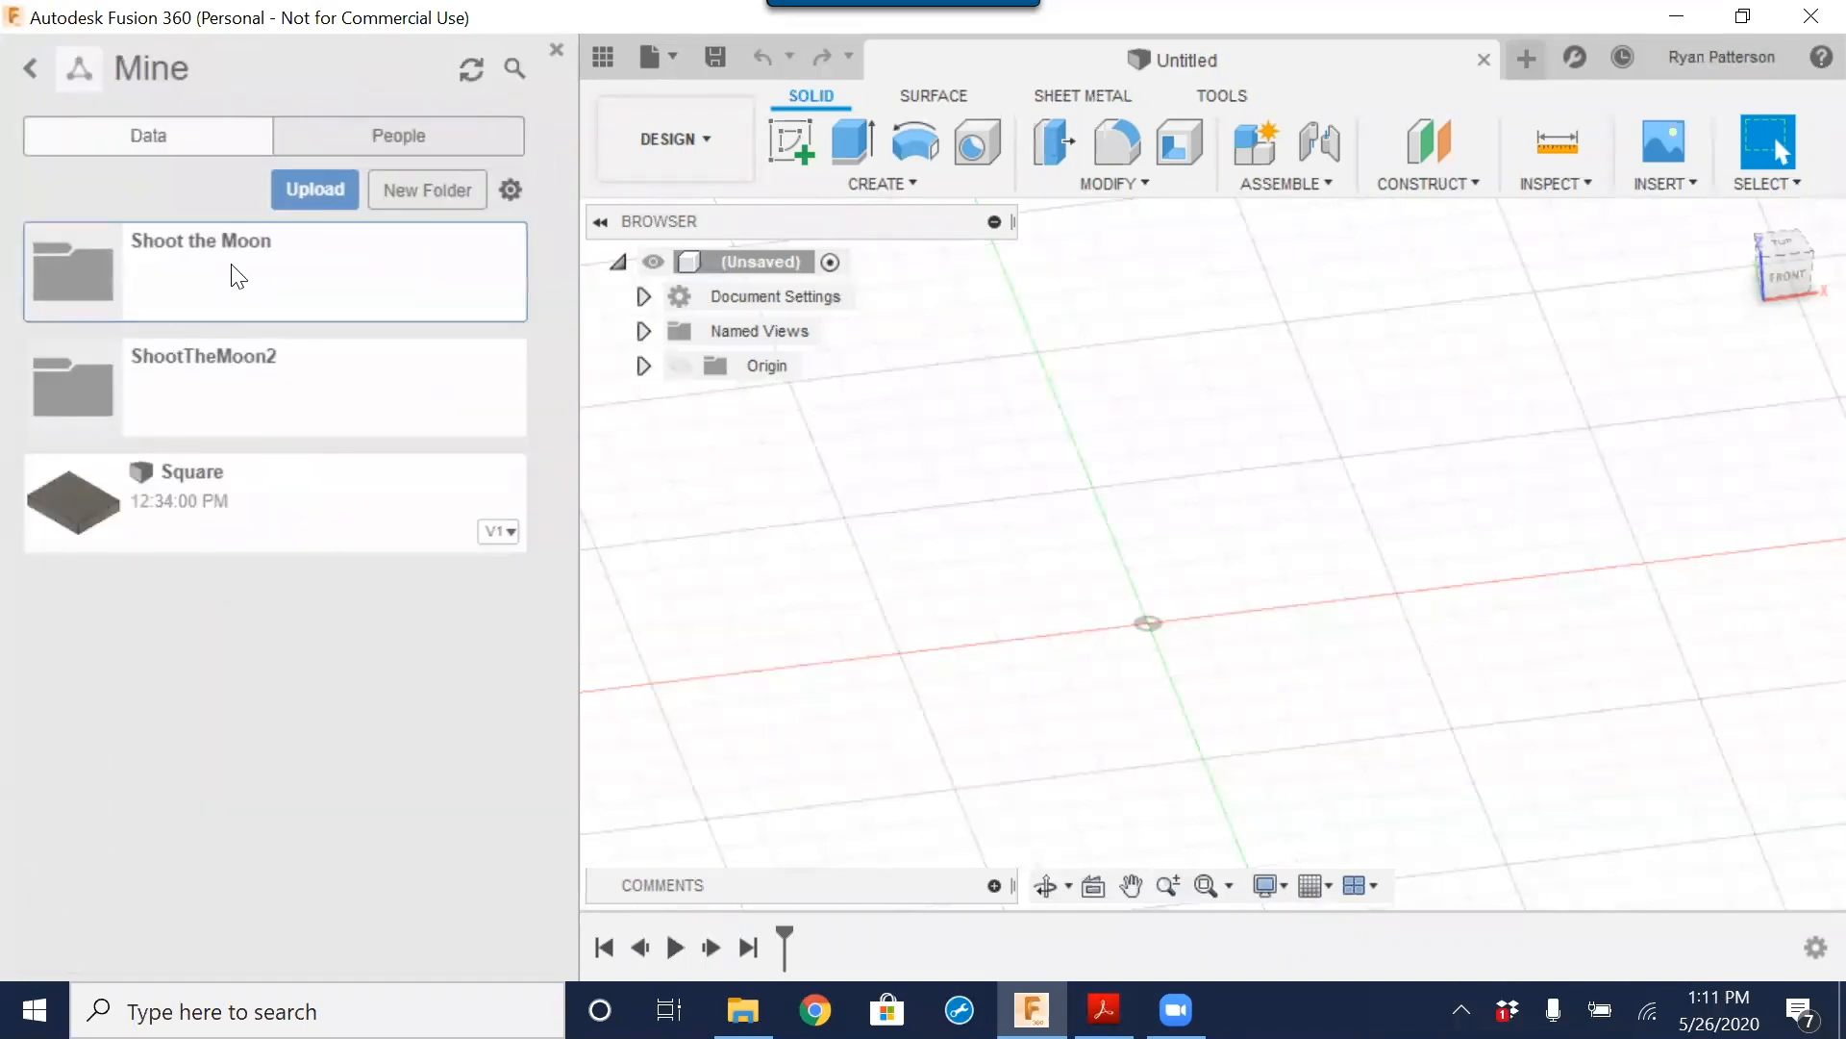
{"action": "left_click", "coordinate": [239, 277]}
{"action": "scroll", "coordinate": [231, 417], "scroll_direction": "down", "scroll_amount": 2}
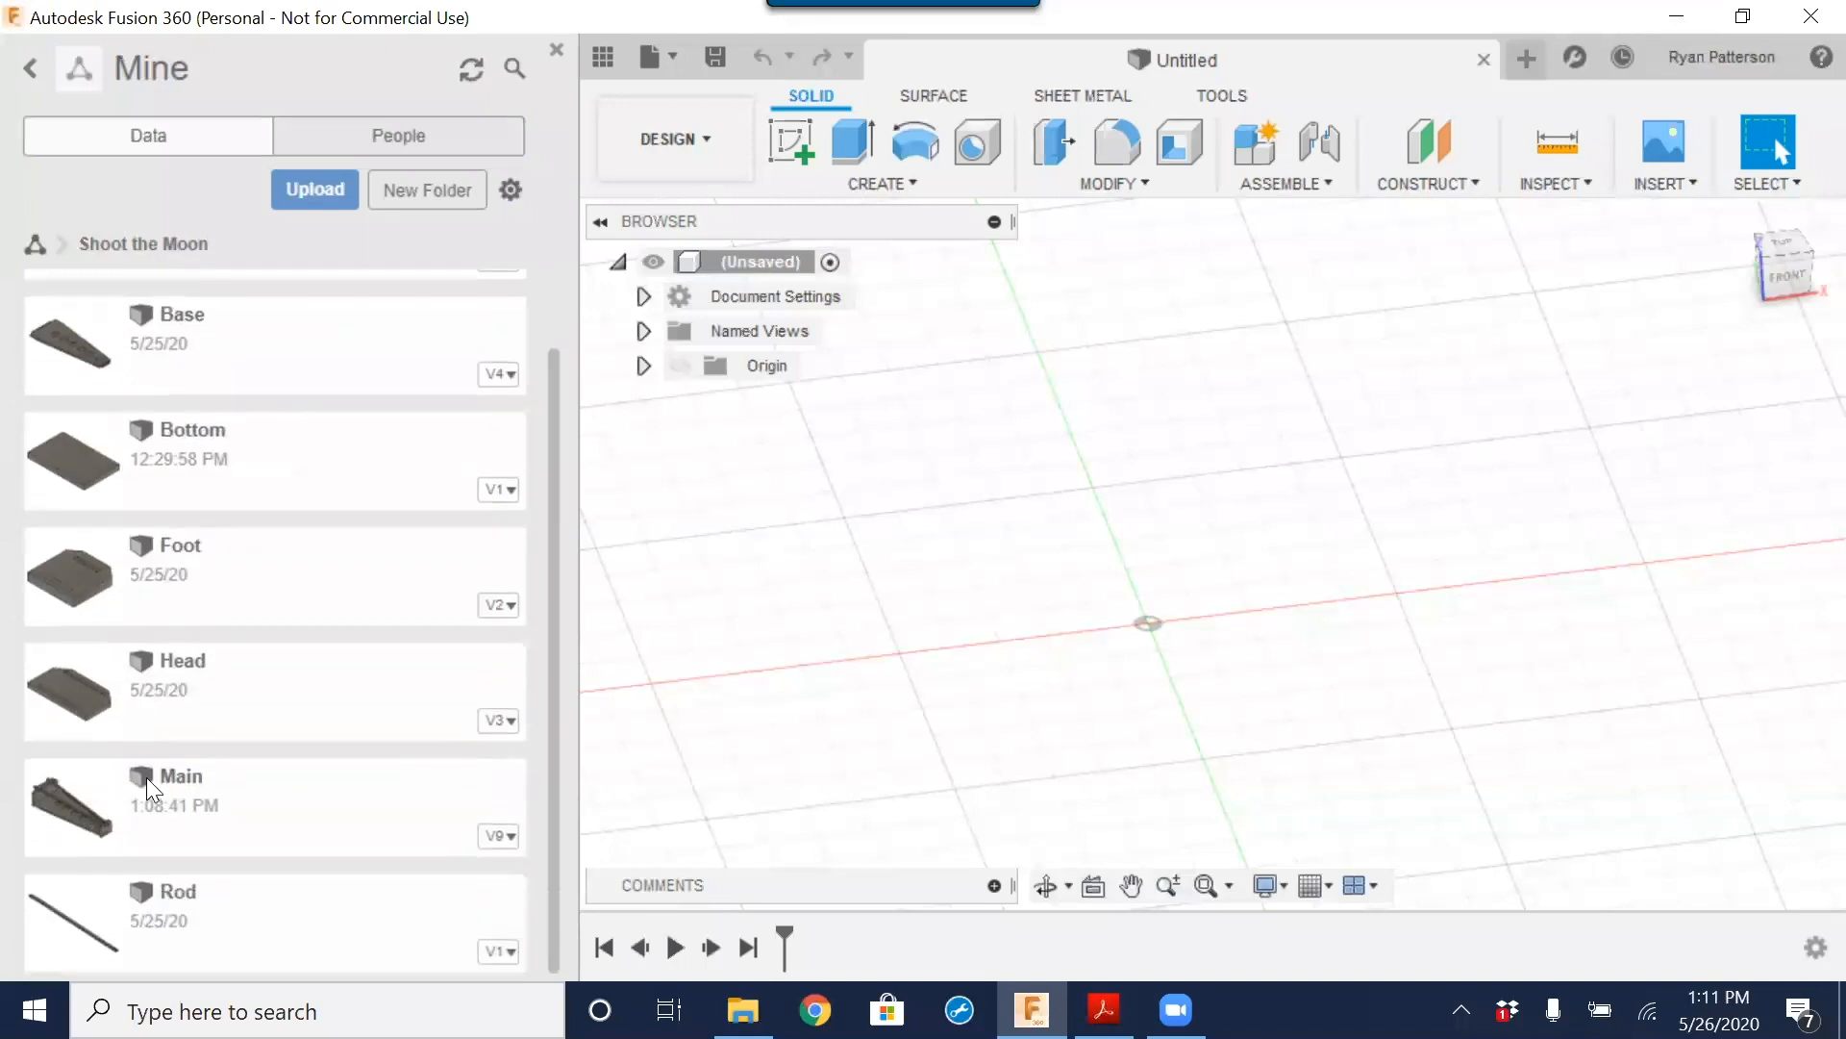
{"action": "double_click", "coordinate": [200, 787]}
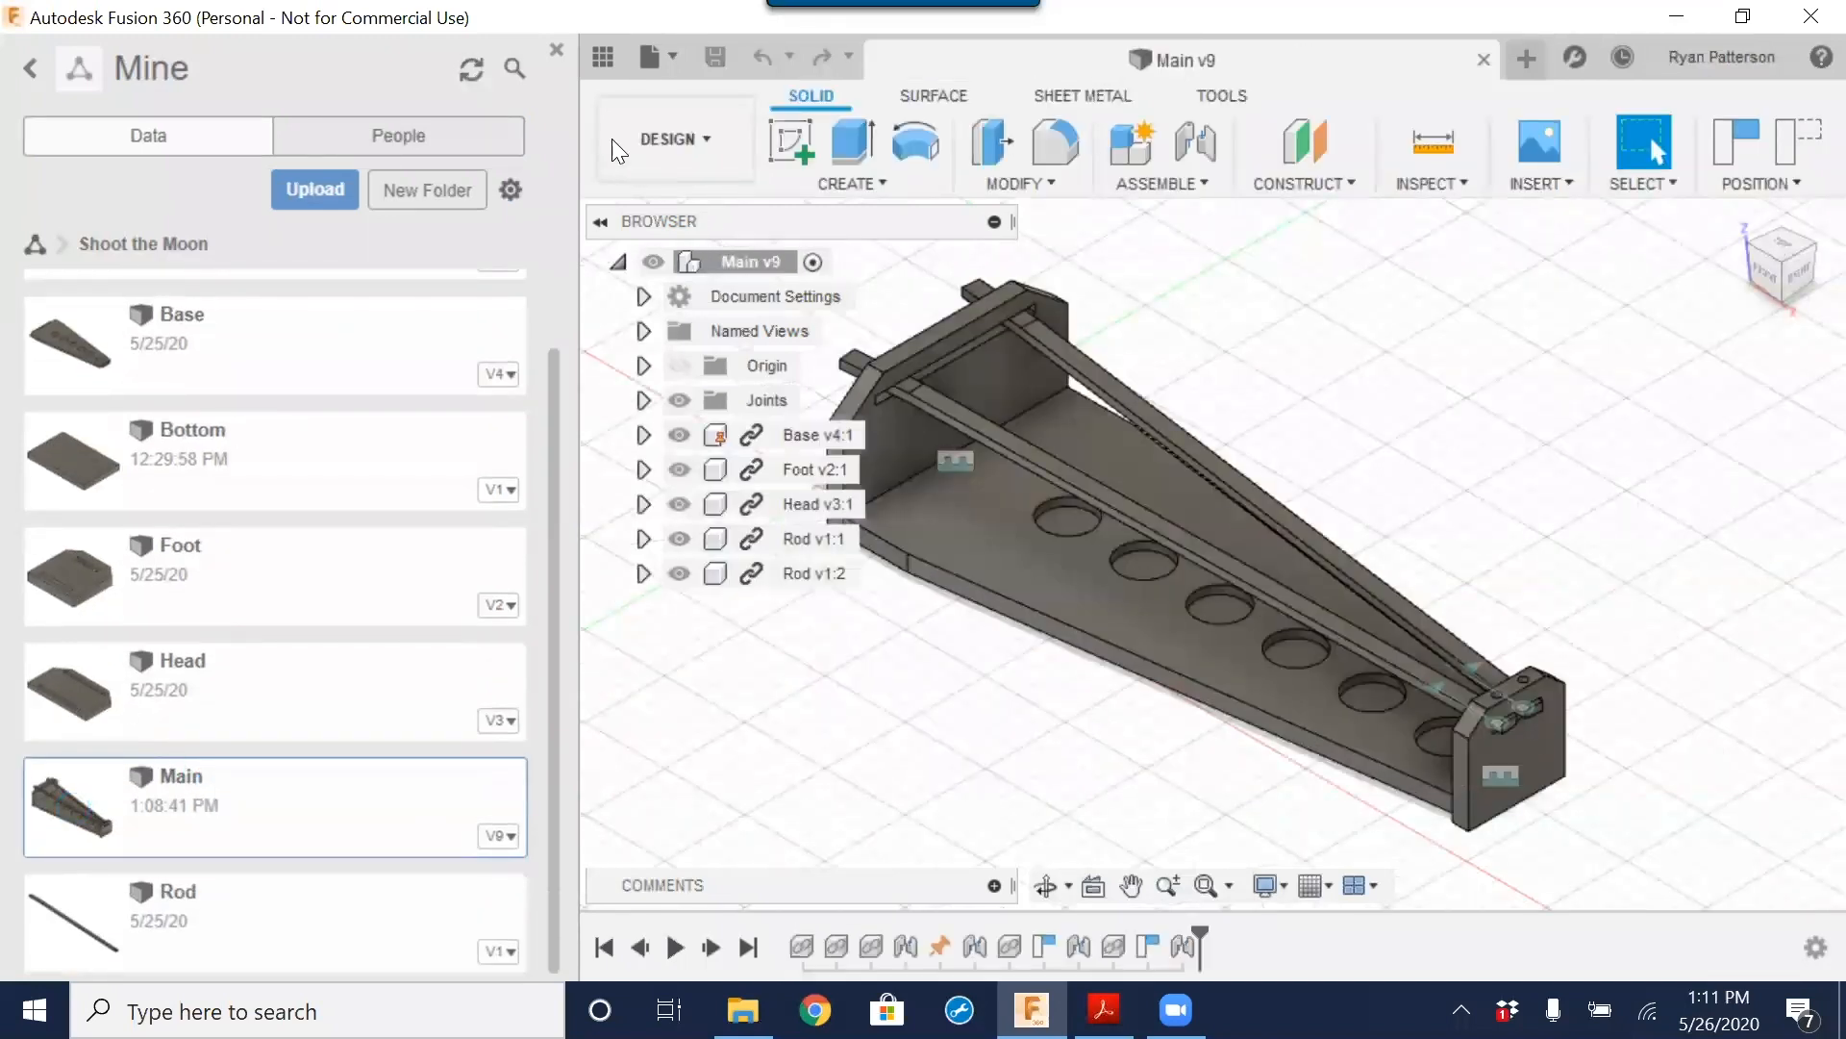
{"action": "left_click", "coordinate": [604, 59]}
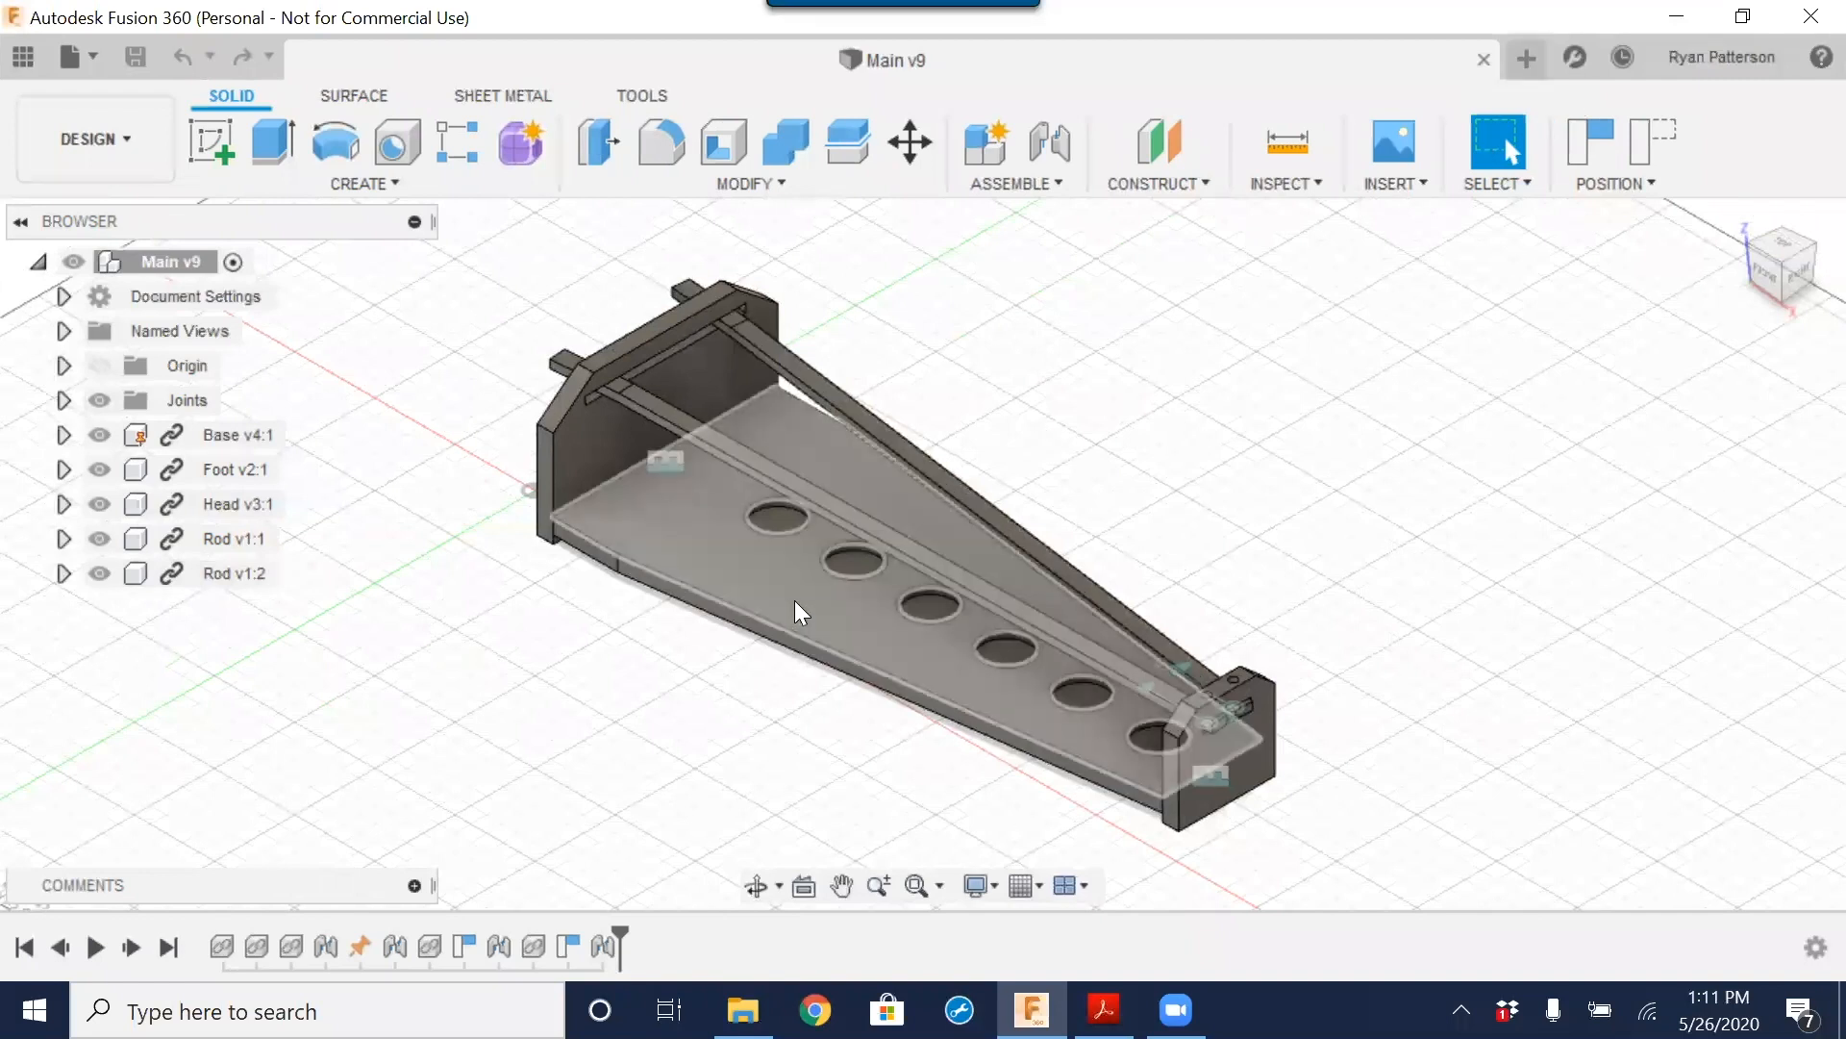
Step: Create a new empty design and examine its workspace grid from the top, front and angled views
{"action": "left_click", "coordinate": [1529, 56]}
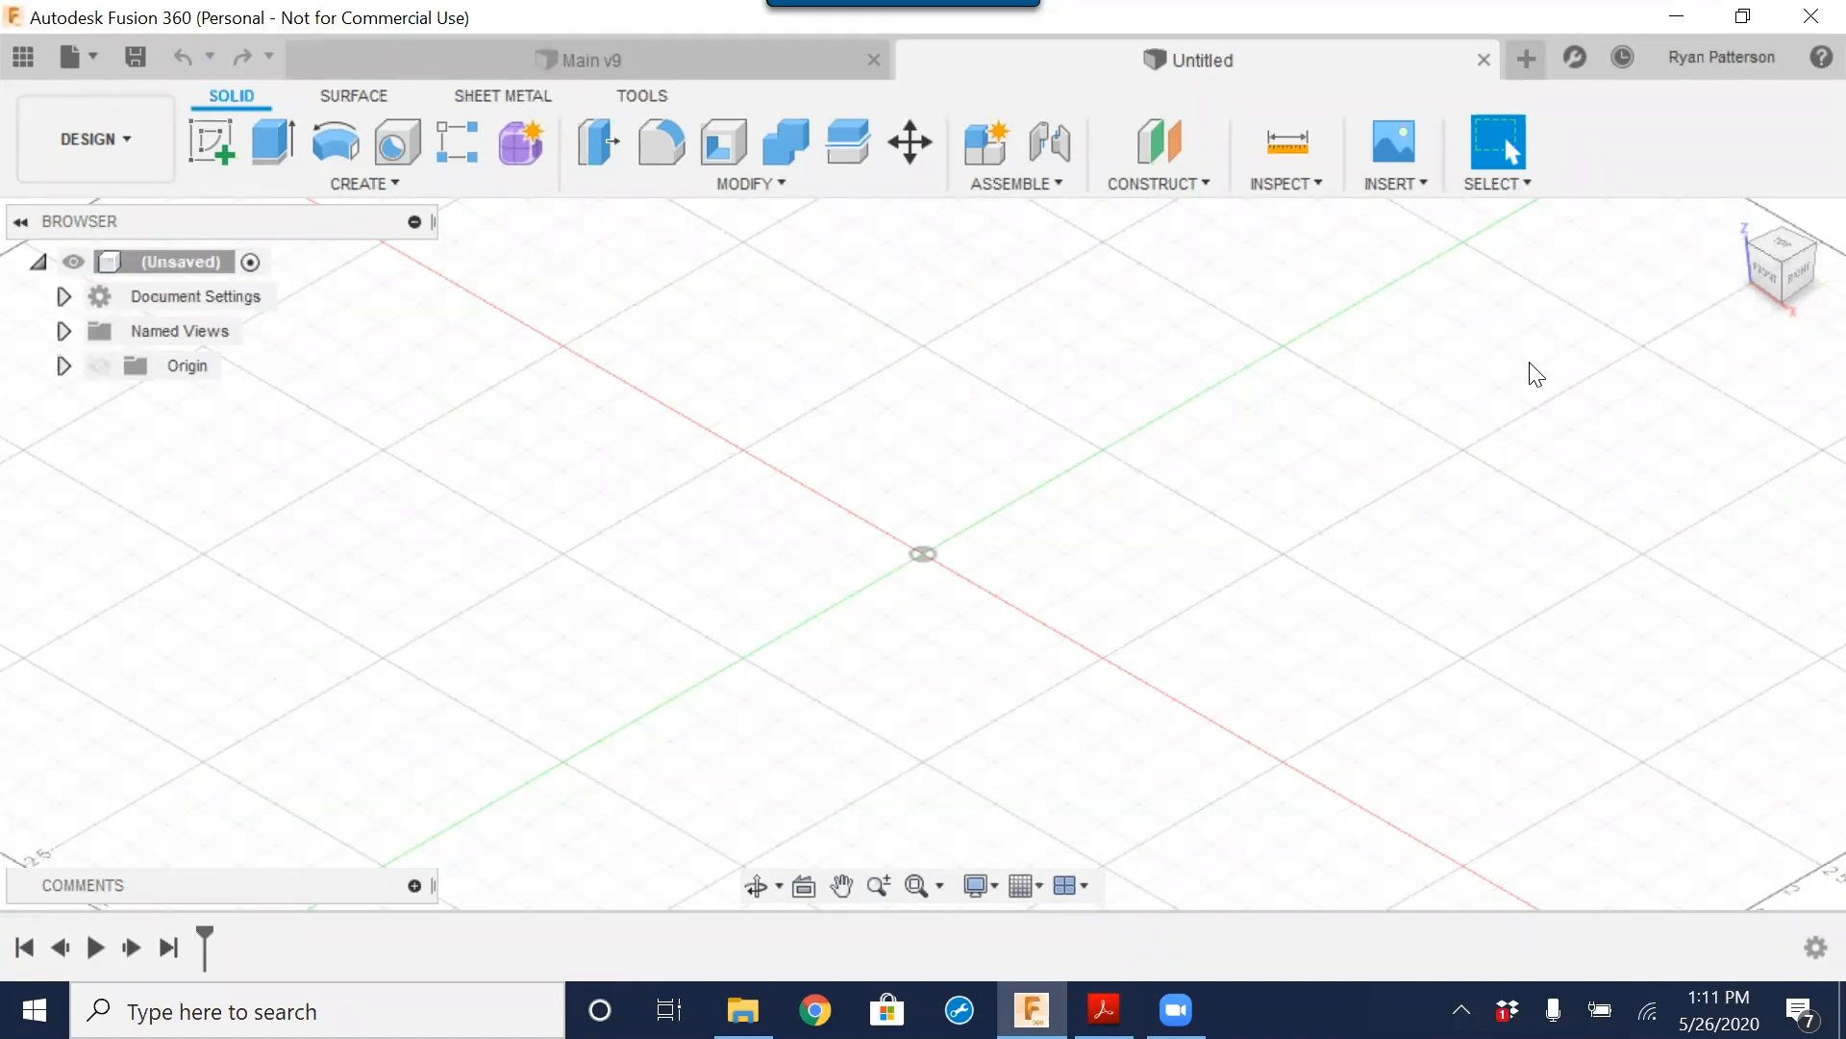
{"action": "middle_click_drag", "start_coordinate": [1173, 582], "coordinate": [952, 564]}
{"action": "scroll", "coordinate": [955, 562], "scroll_direction": "down", "scroll_amount": 1}
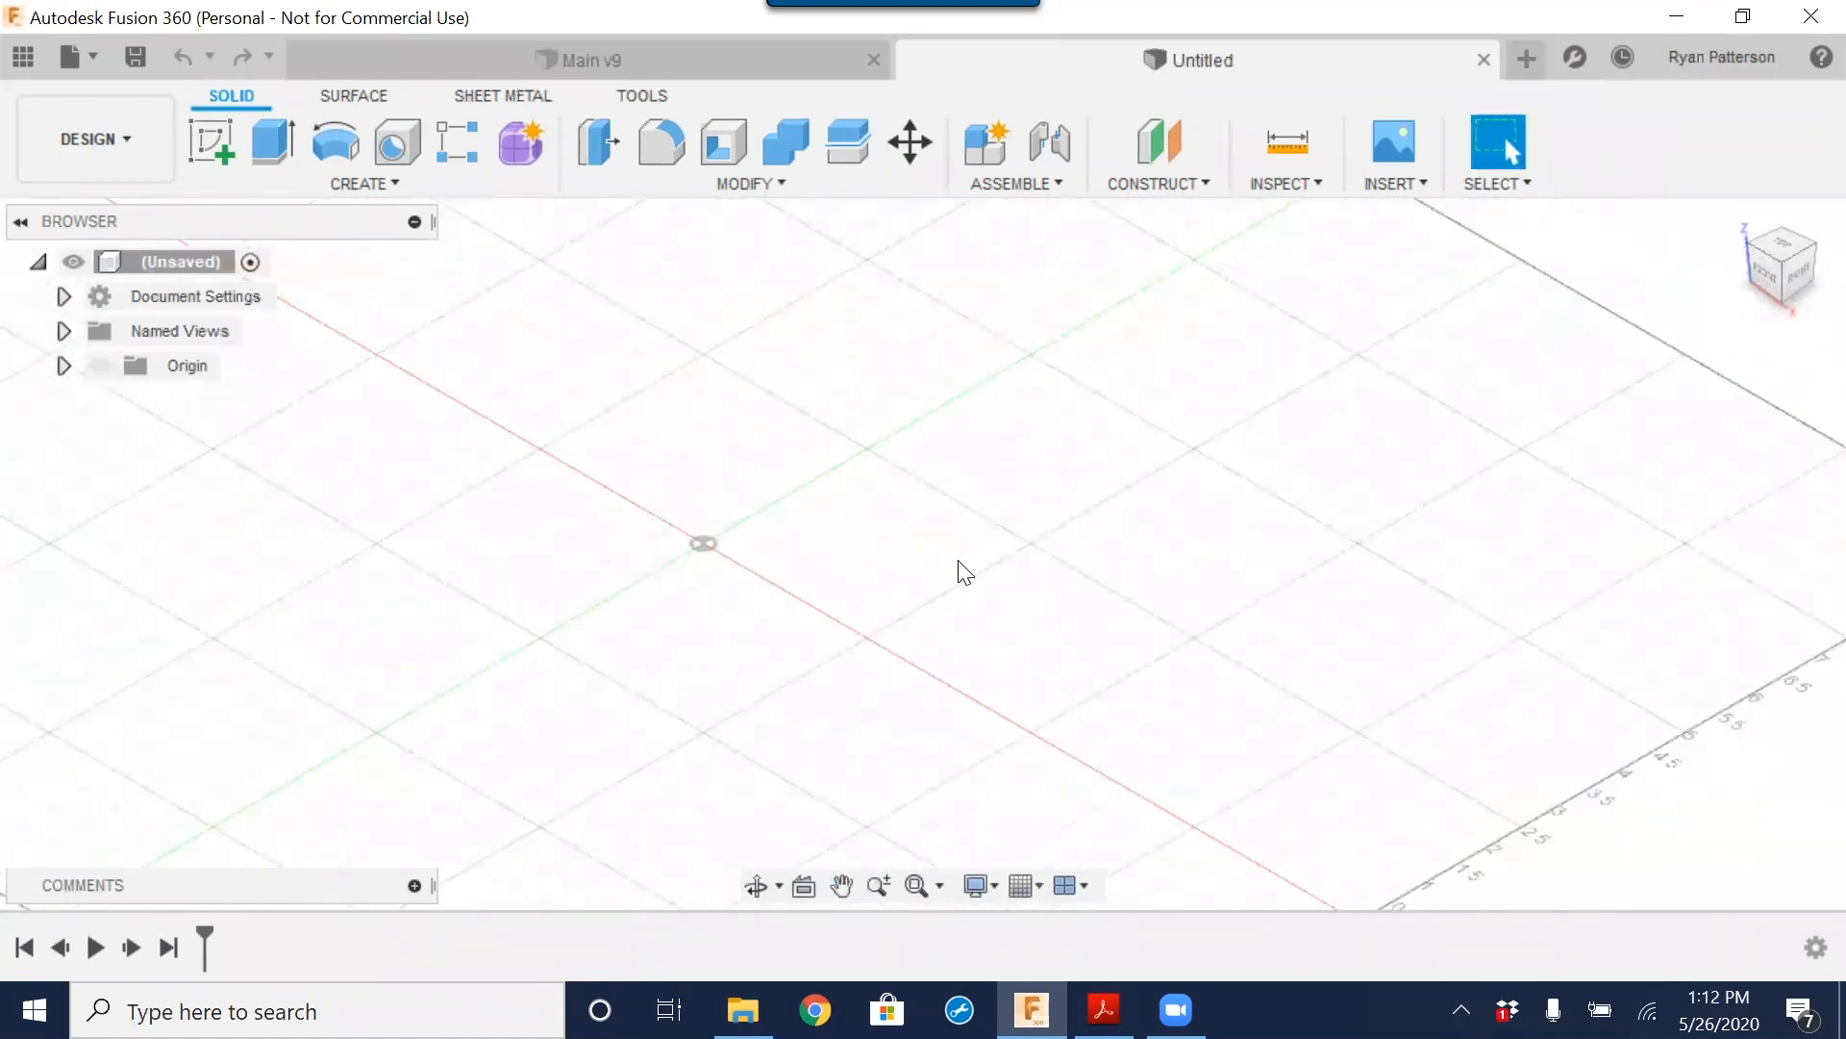
{"action": "middle_click_drag", "start_coordinate": [1018, 647], "coordinate": [1076, 672], "text": "shift"}
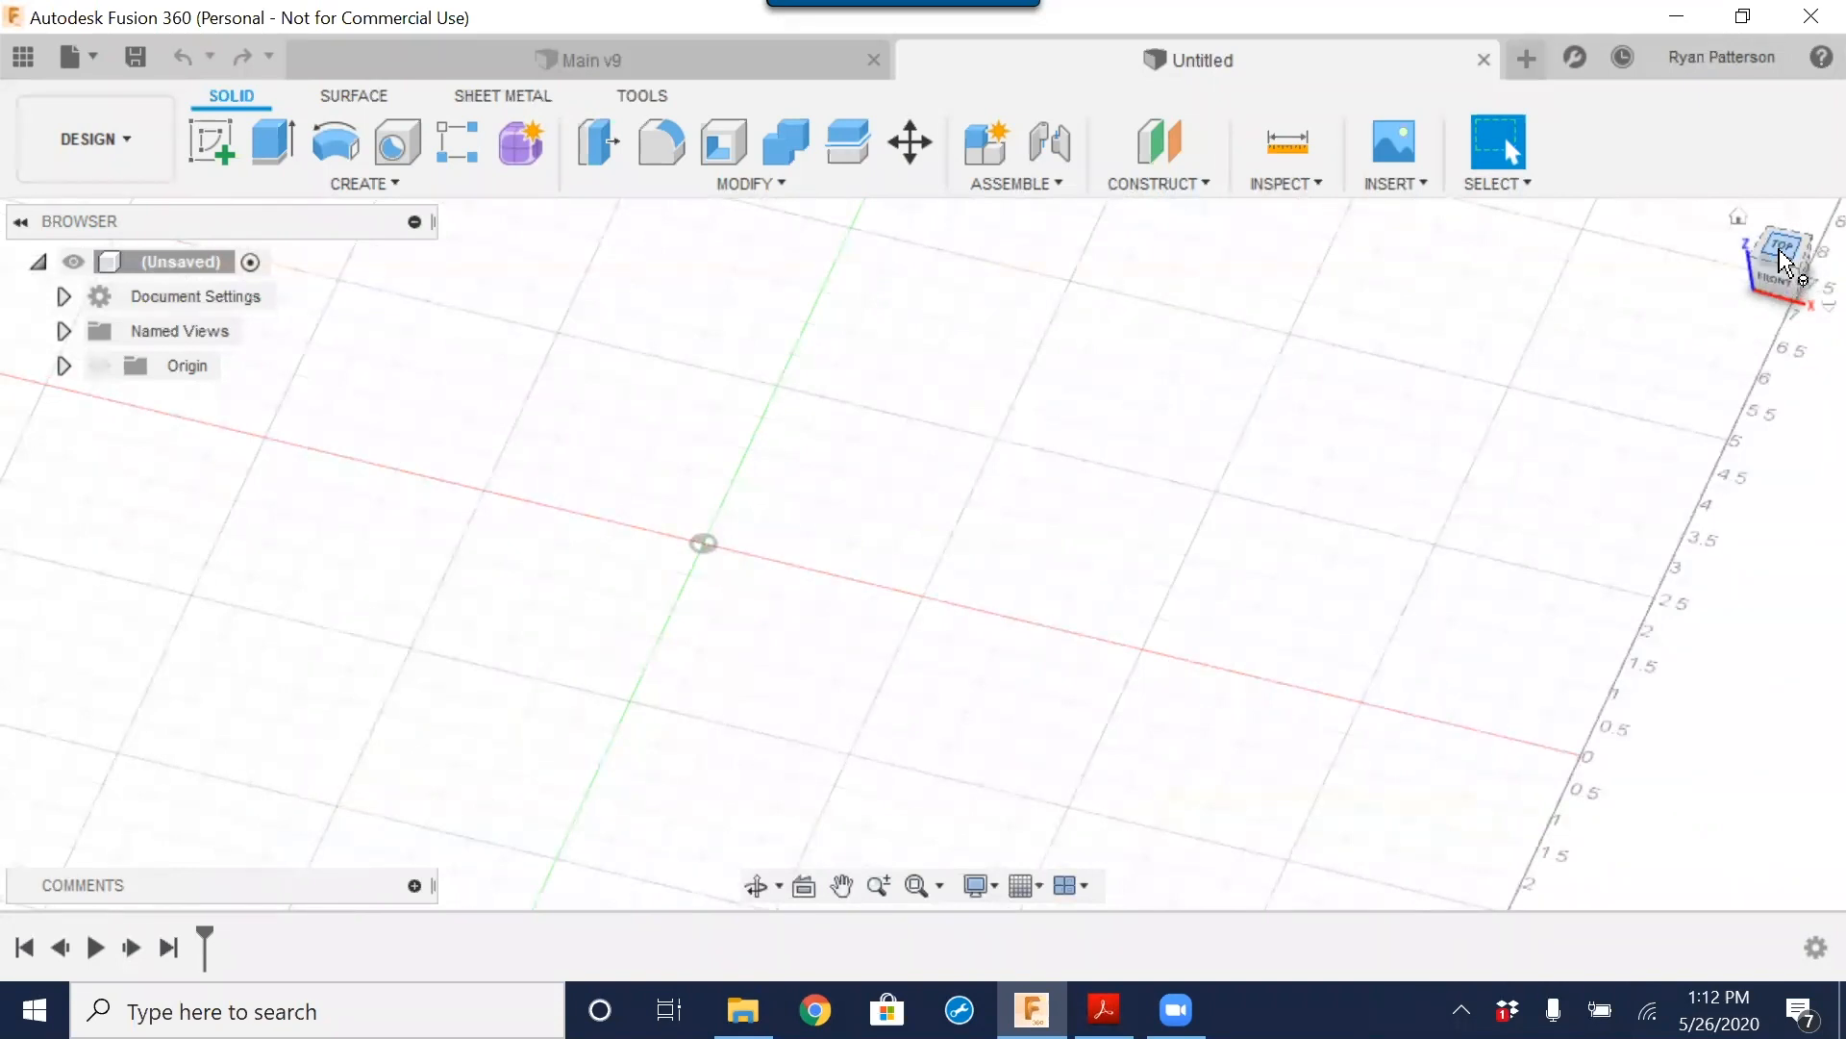
{"action": "mouse_move", "coordinate": [1779, 252]}
{"action": "left_mouse_down"}
{"action": "mouse_move", "coordinate": [1788, 211]}
{"action": "mouse_move", "coordinate": [1757, 179]}
{"action": "mouse_move", "coordinate": [1760, 227]}
{"action": "mouse_move", "coordinate": [1796, 219]}
{"action": "mouse_move", "coordinate": [1777, 257]}
{"action": "left_mouse_up"}
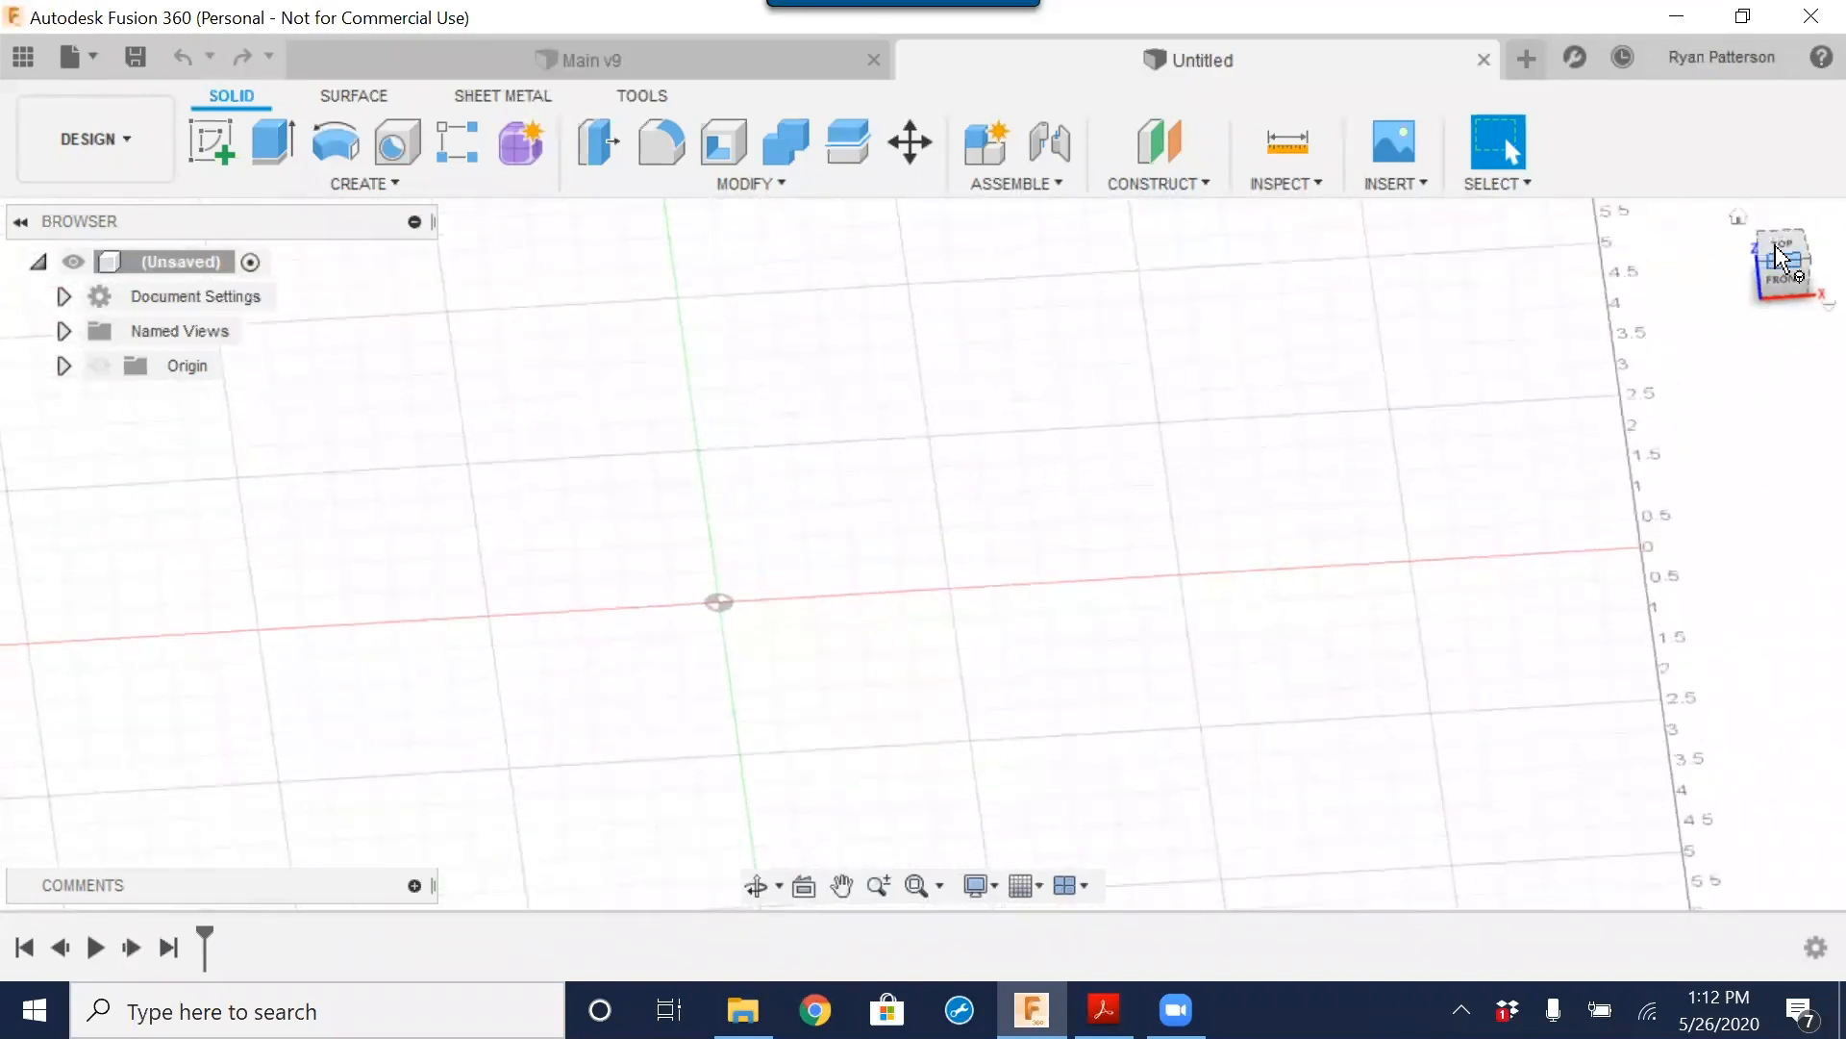
{"action": "left_click", "coordinate": [1781, 252]}
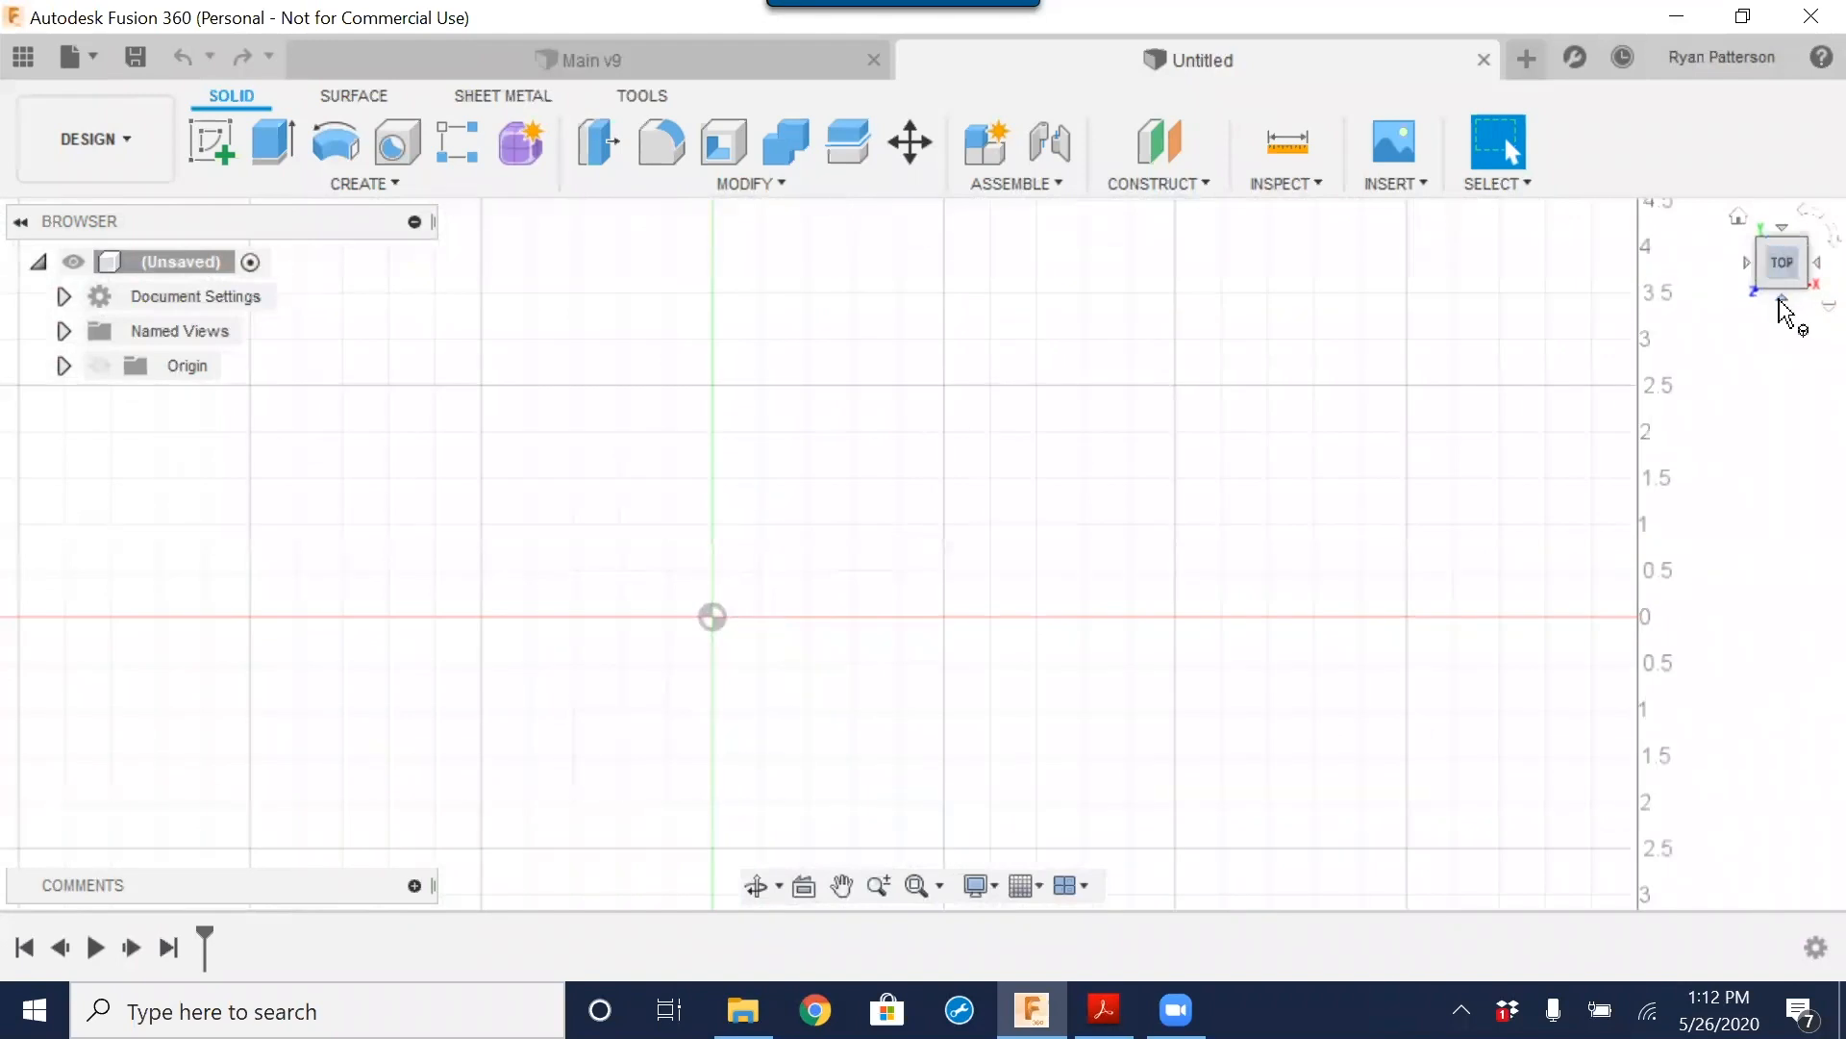
{"action": "left_click_drag", "start_coordinate": [1787, 319], "coordinate": [1781, 286]}
{"action": "left_click", "coordinate": [1783, 282]}
{"action": "left_click_drag", "start_coordinate": [1787, 262], "coordinate": [1791, 257]}
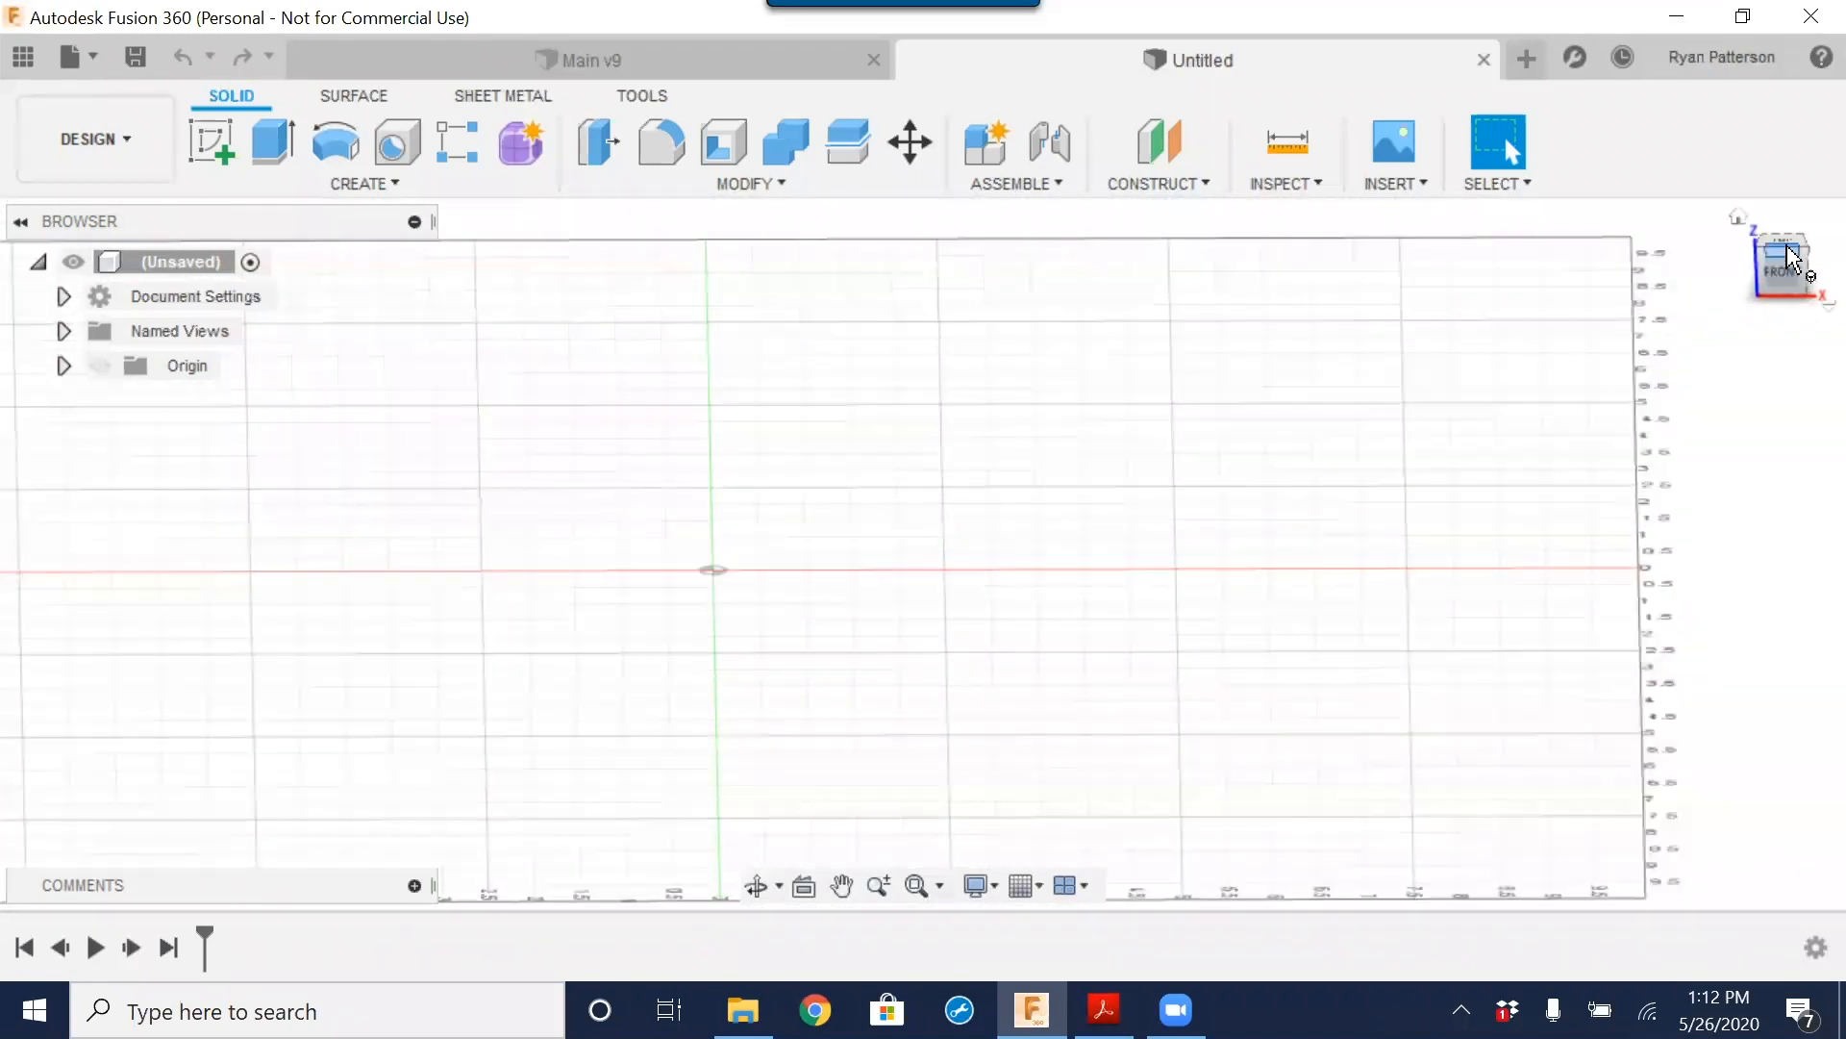
{"action": "left_click", "coordinate": [1787, 249]}
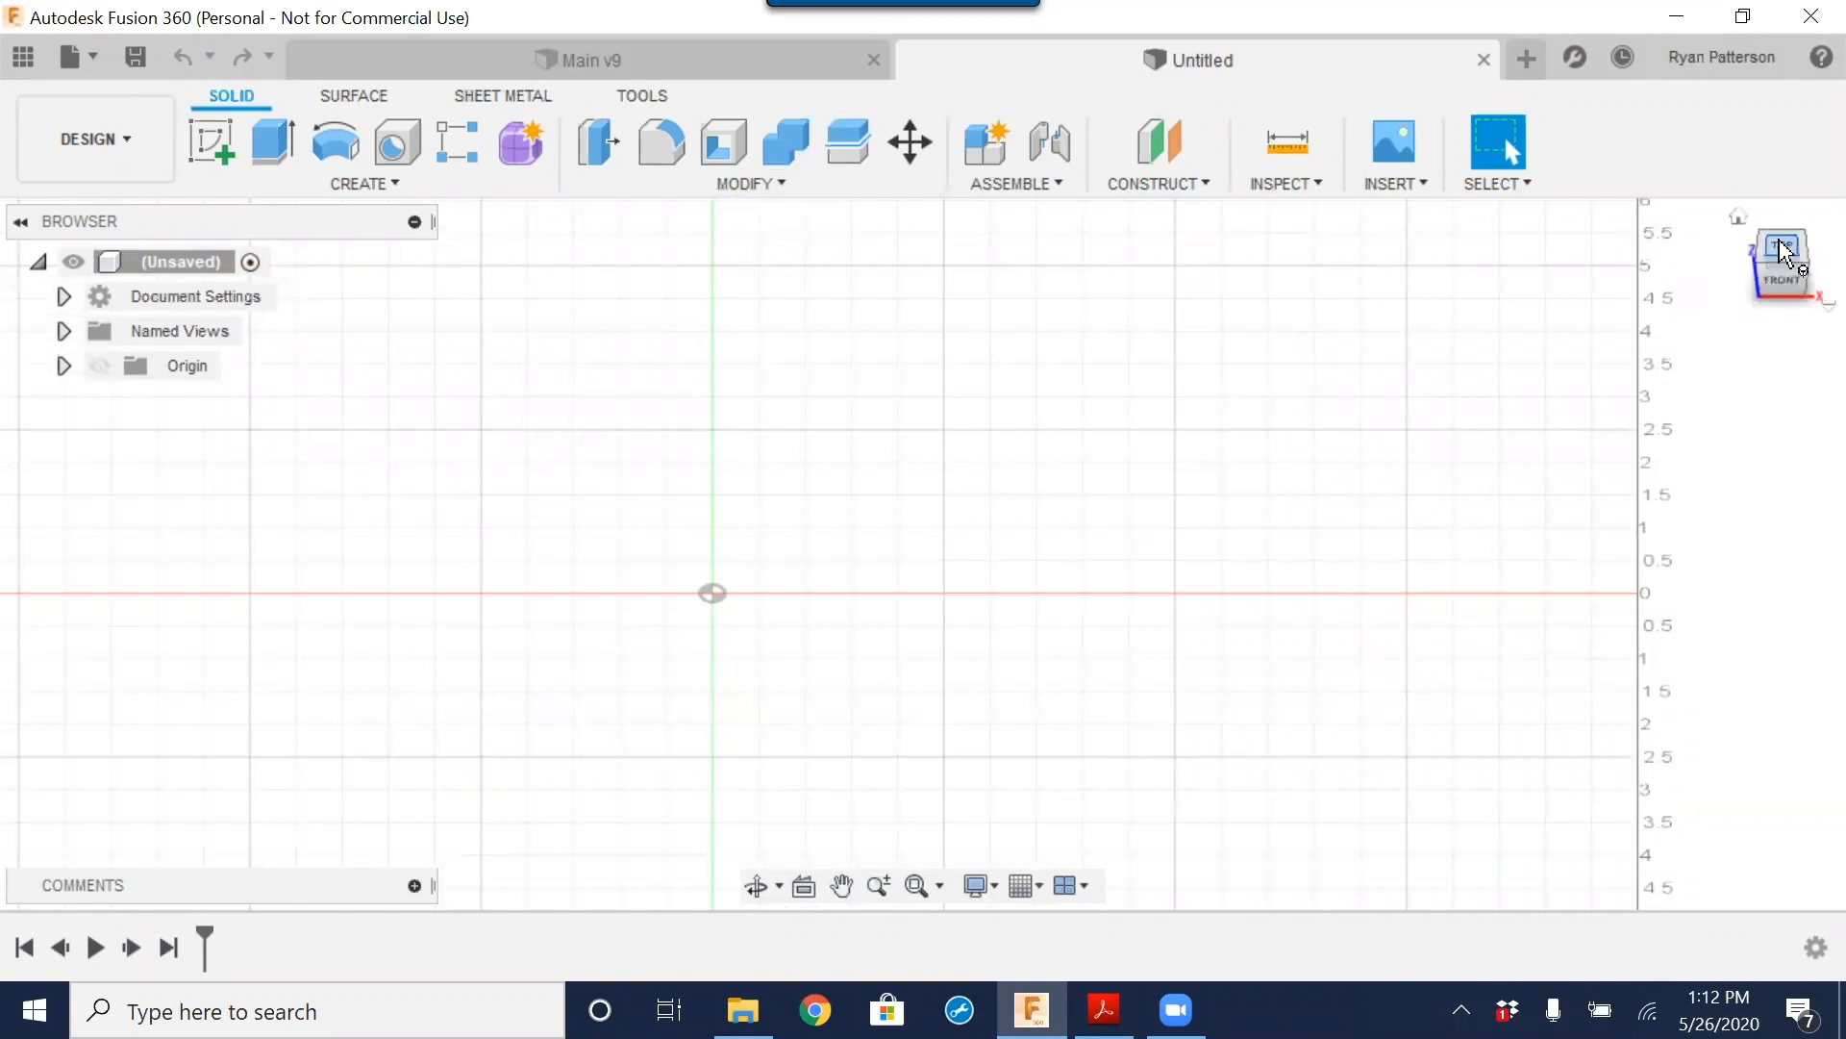
{"action": "left_click_drag", "start_coordinate": [851, 530], "coordinate": [937, 537]}
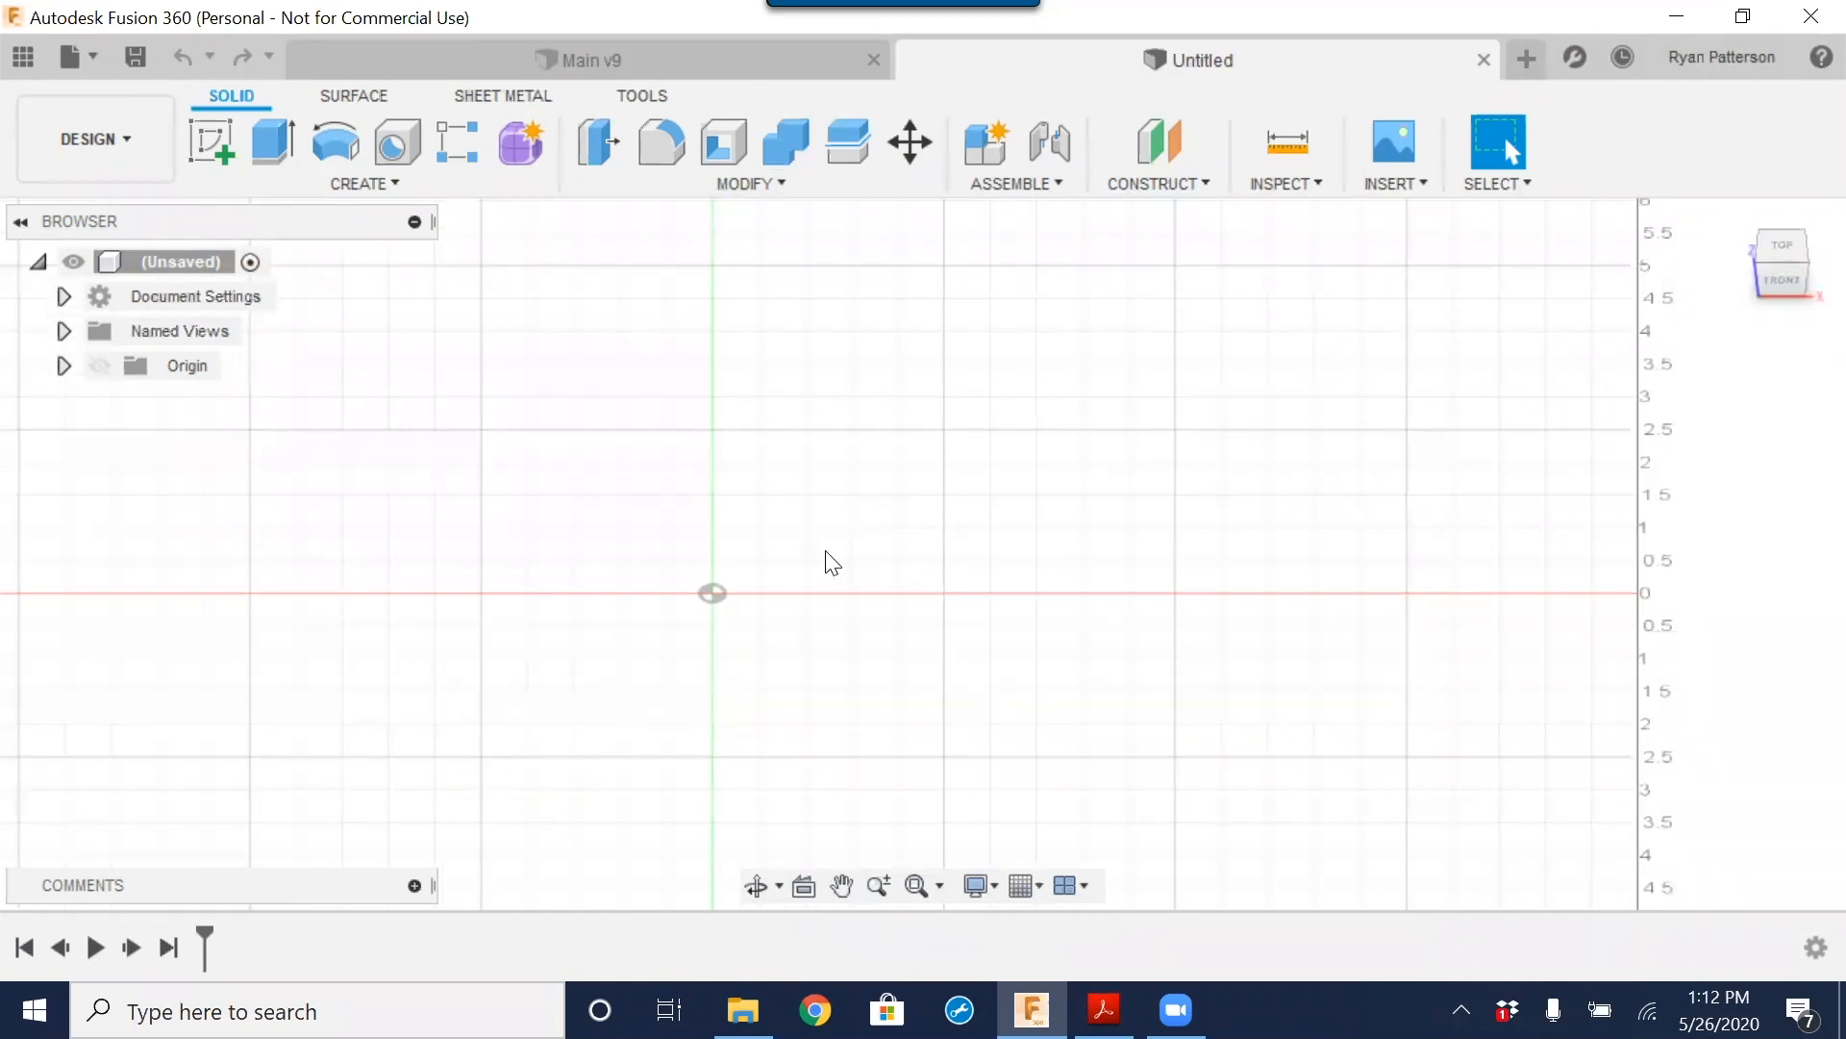
{"action": "mouse_move", "coordinate": [847, 538]}
{"action": "middle_mouse_down", "text": "shift"}
{"action": "mouse_move", "coordinate": [903, 515]}
{"action": "mouse_move", "coordinate": [874, 560]}
{"action": "middle_mouse_up", "text": "shift"}
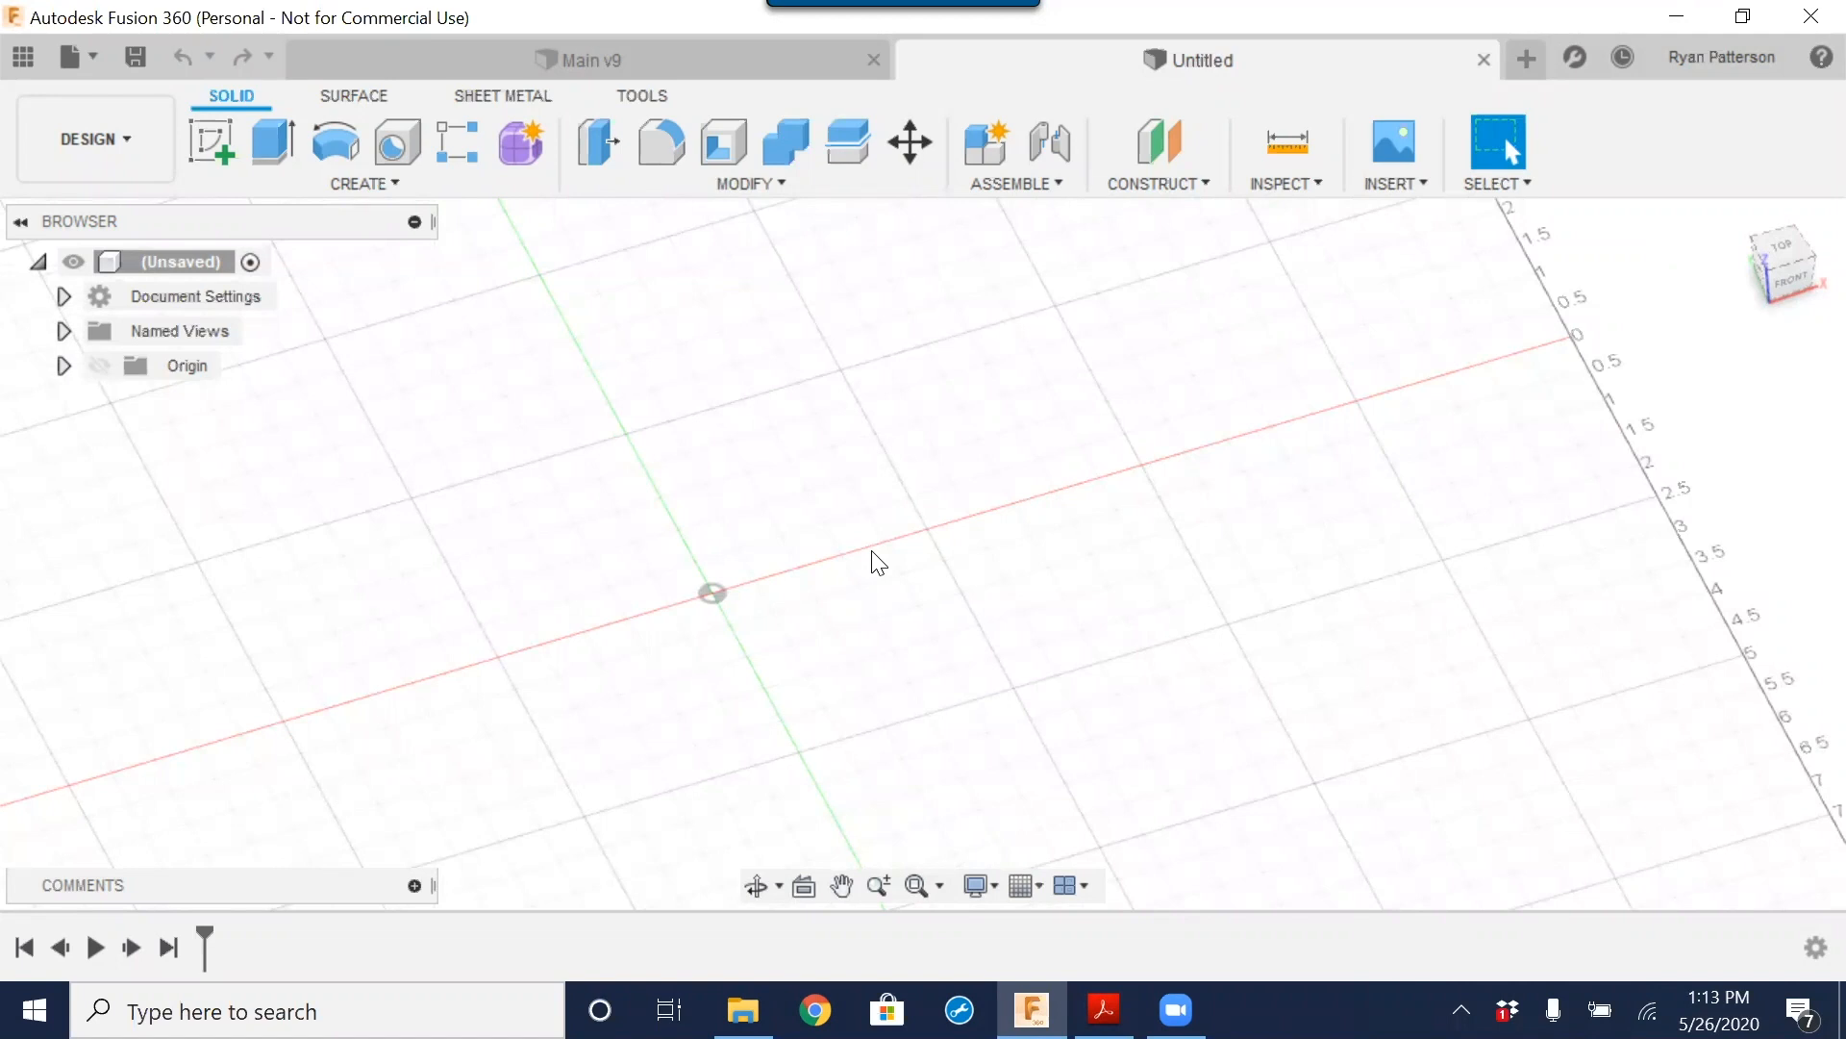
Step: Save the empty design as Base2 in the ShootTheMoon2 folder of the Mine project
{"action": "right_click", "coordinate": [154, 264]}
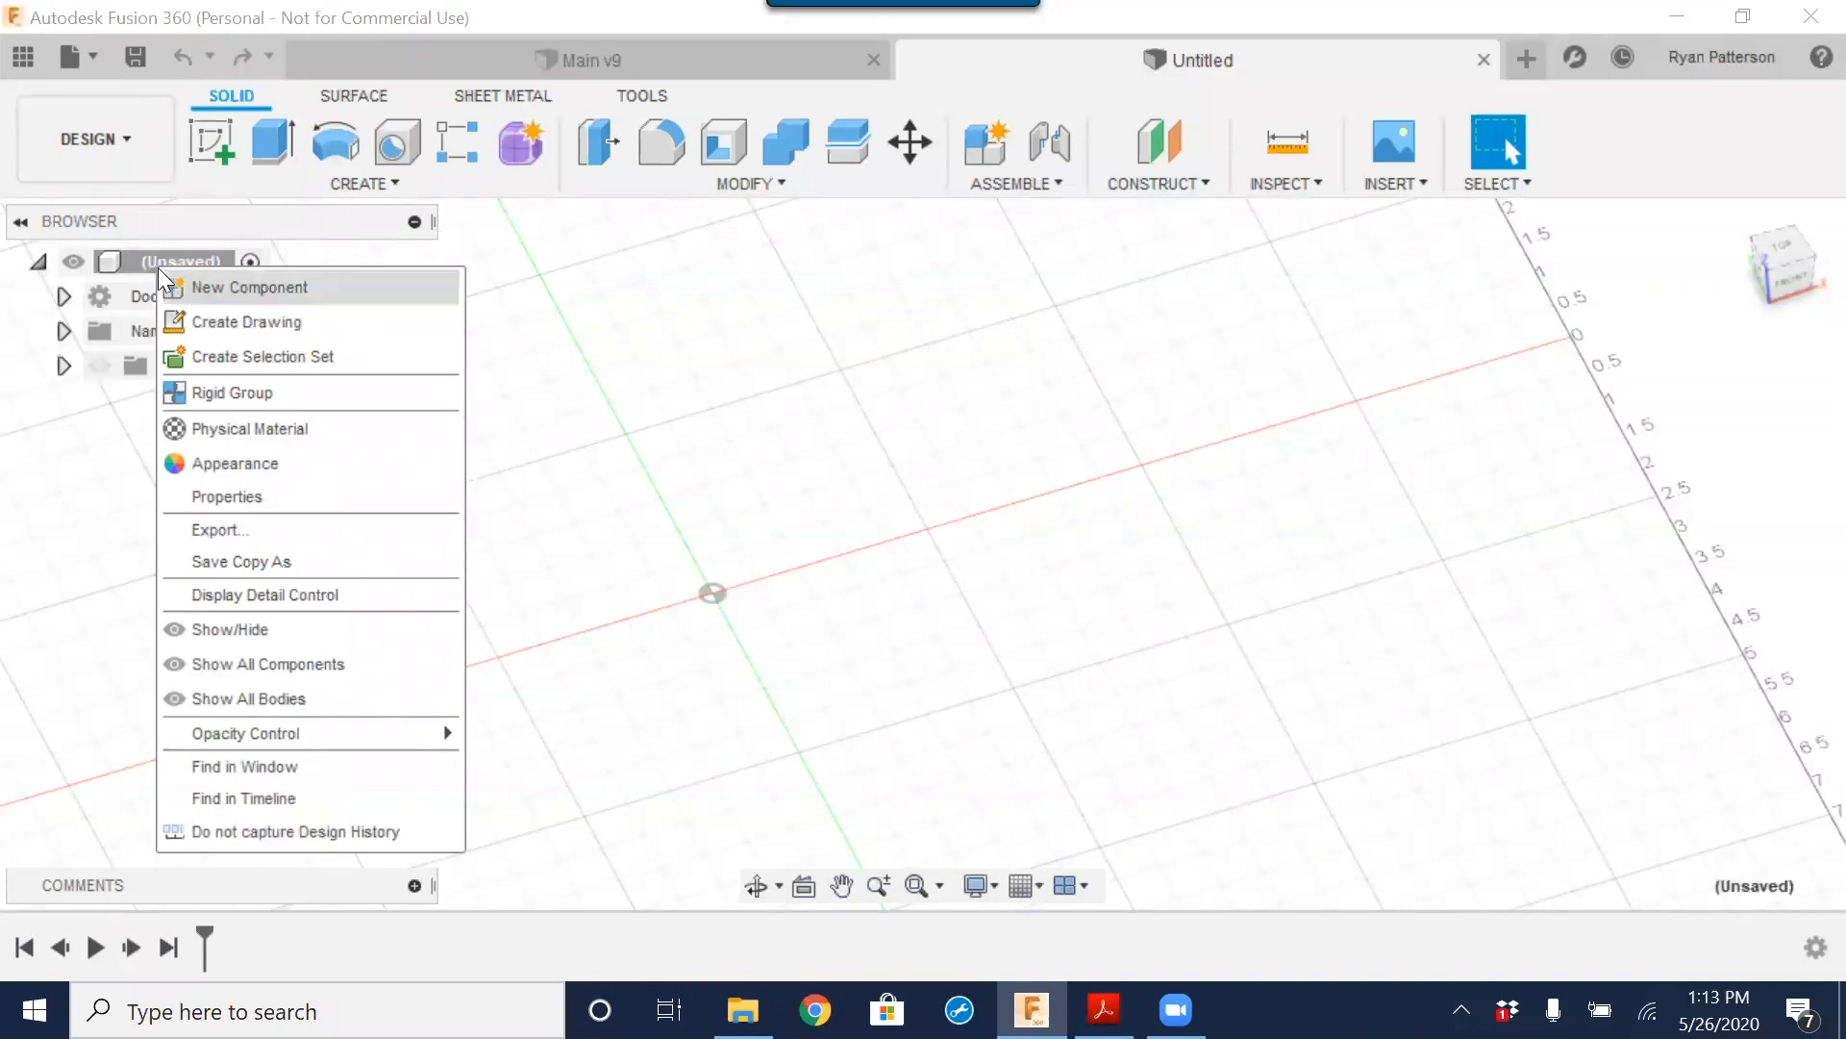
{"action": "left_click", "coordinate": [129, 247]}
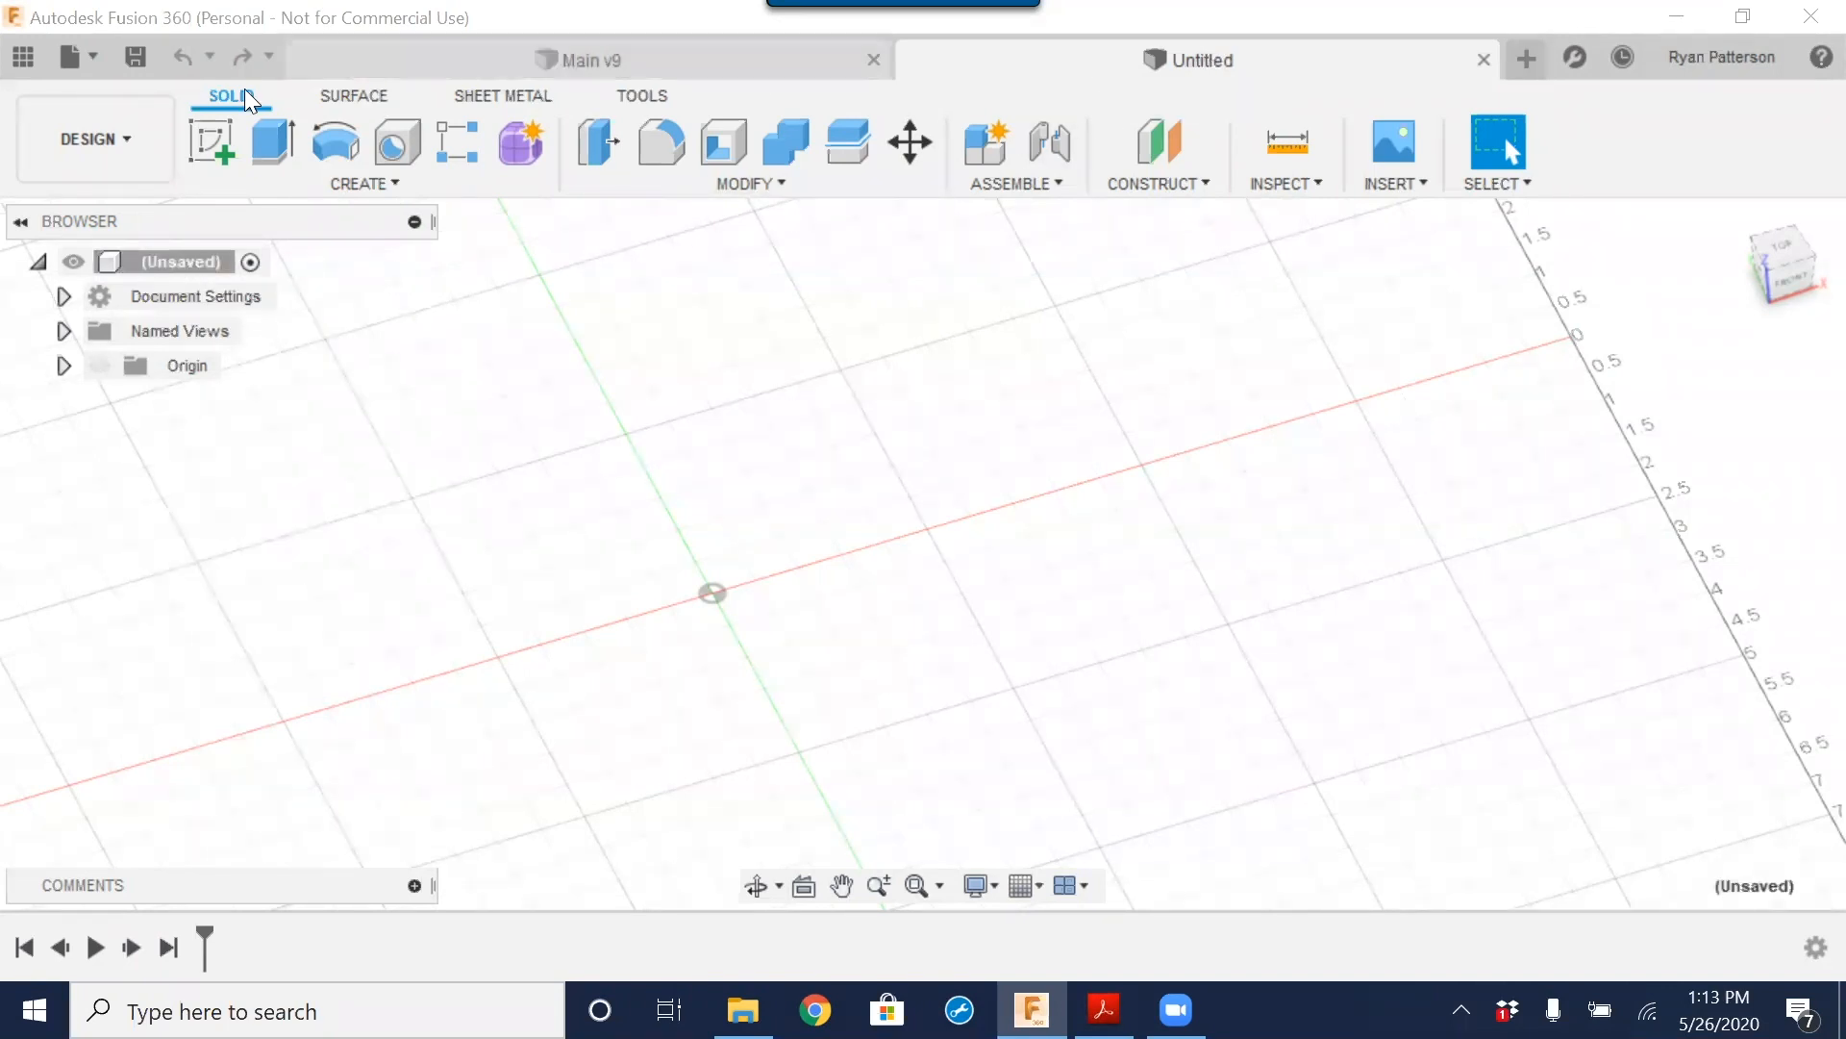
{"action": "left_click", "coordinate": [137, 56]}
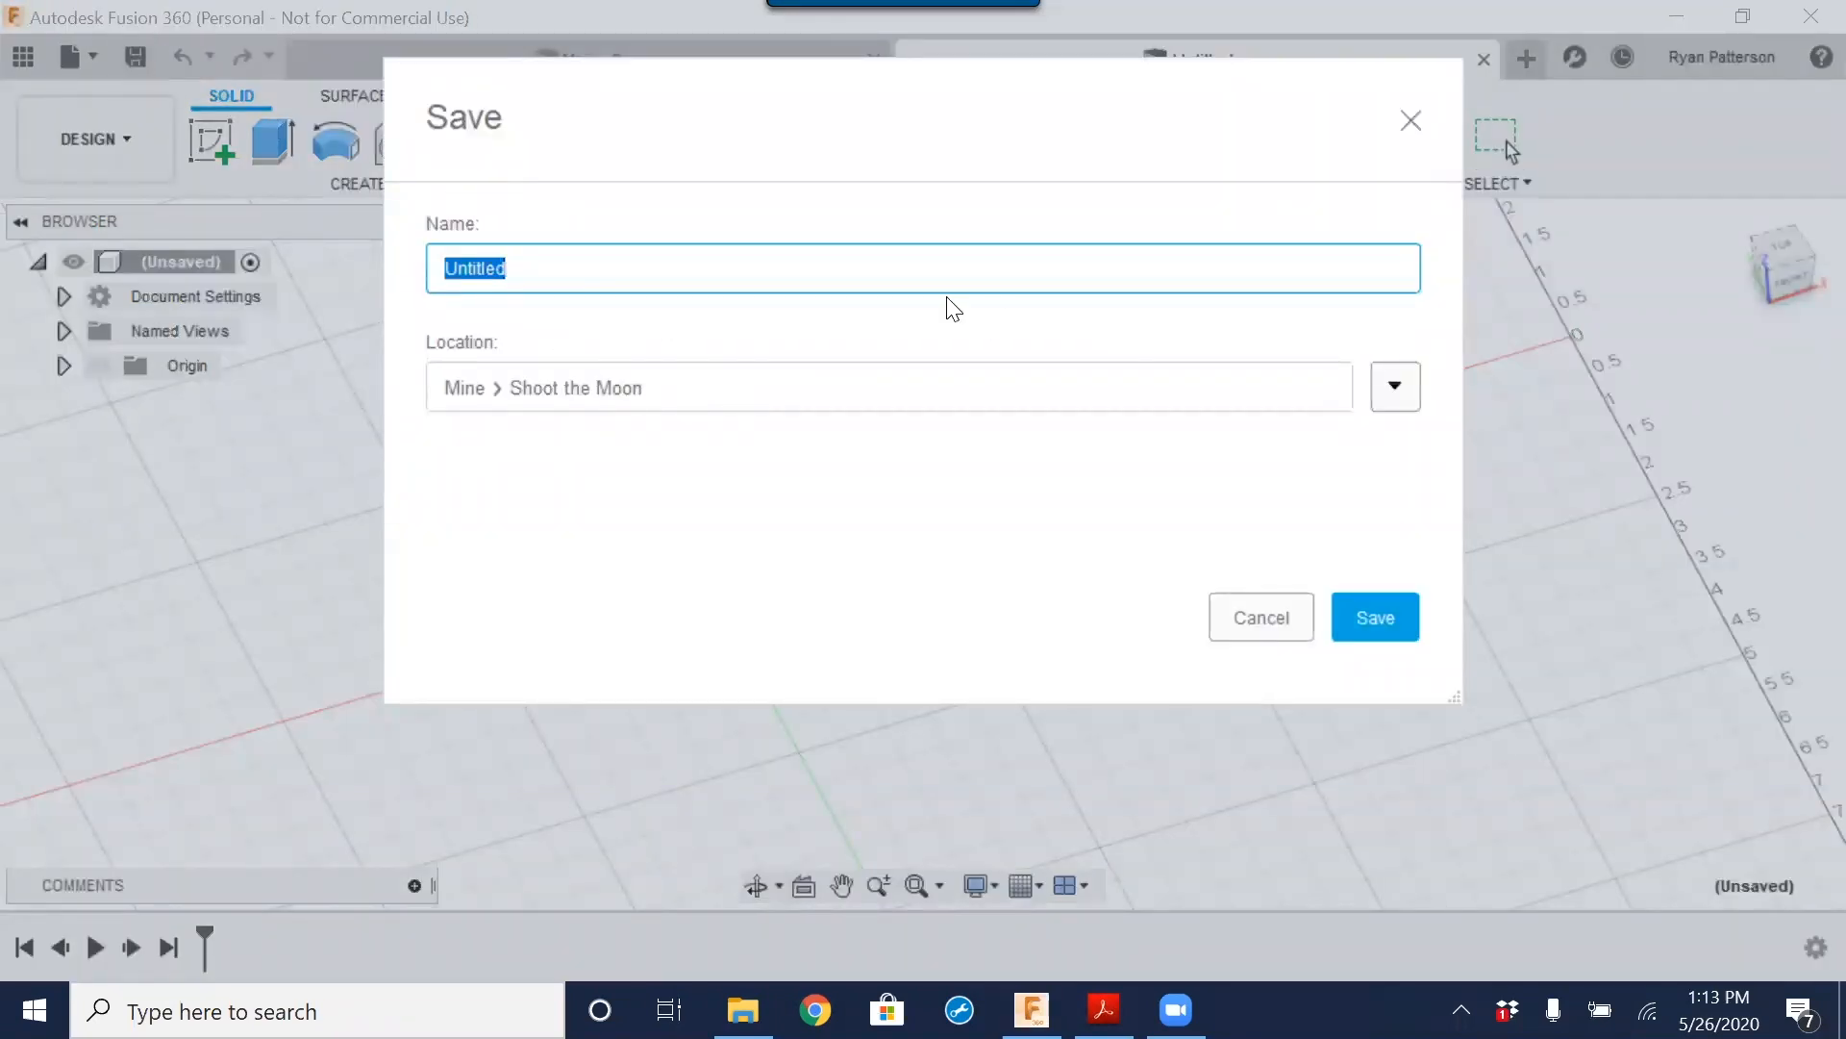
{"action": "type", "text": "Base2"}
{"action": "left_click", "coordinate": [1390, 383]}
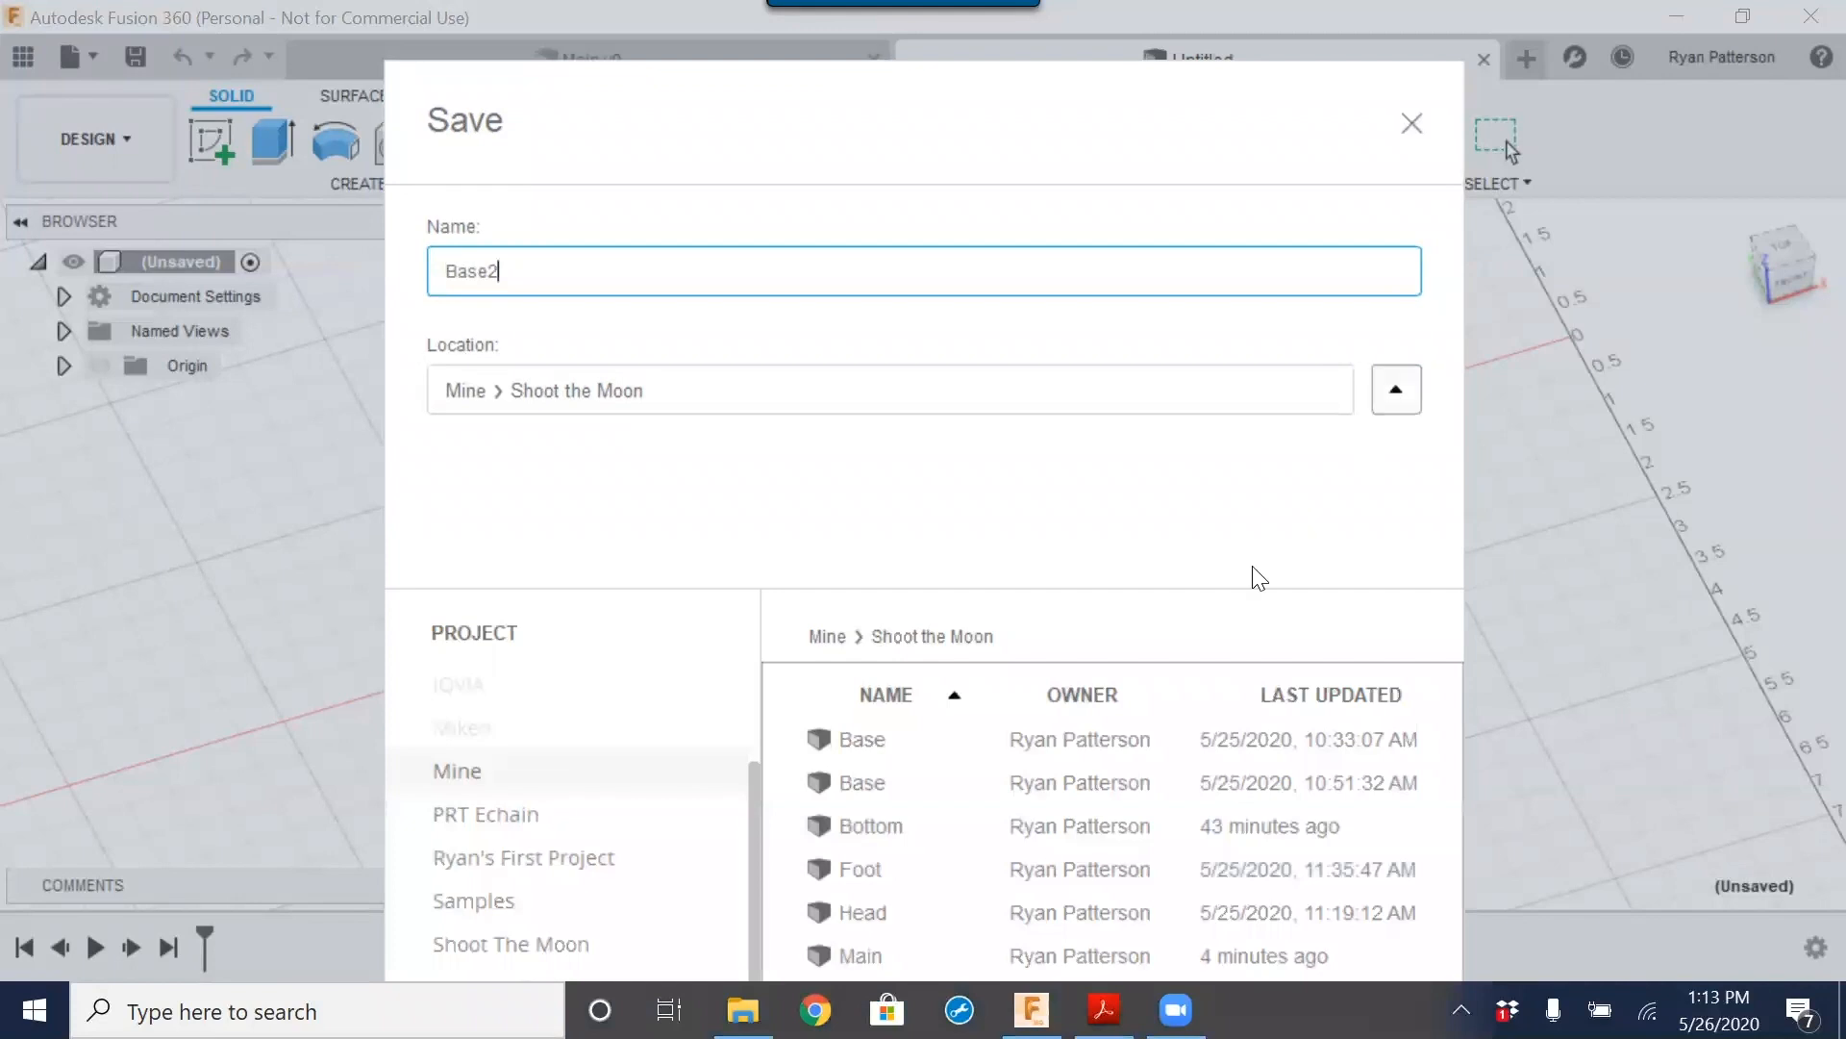
{"action": "left_click", "coordinate": [465, 765]}
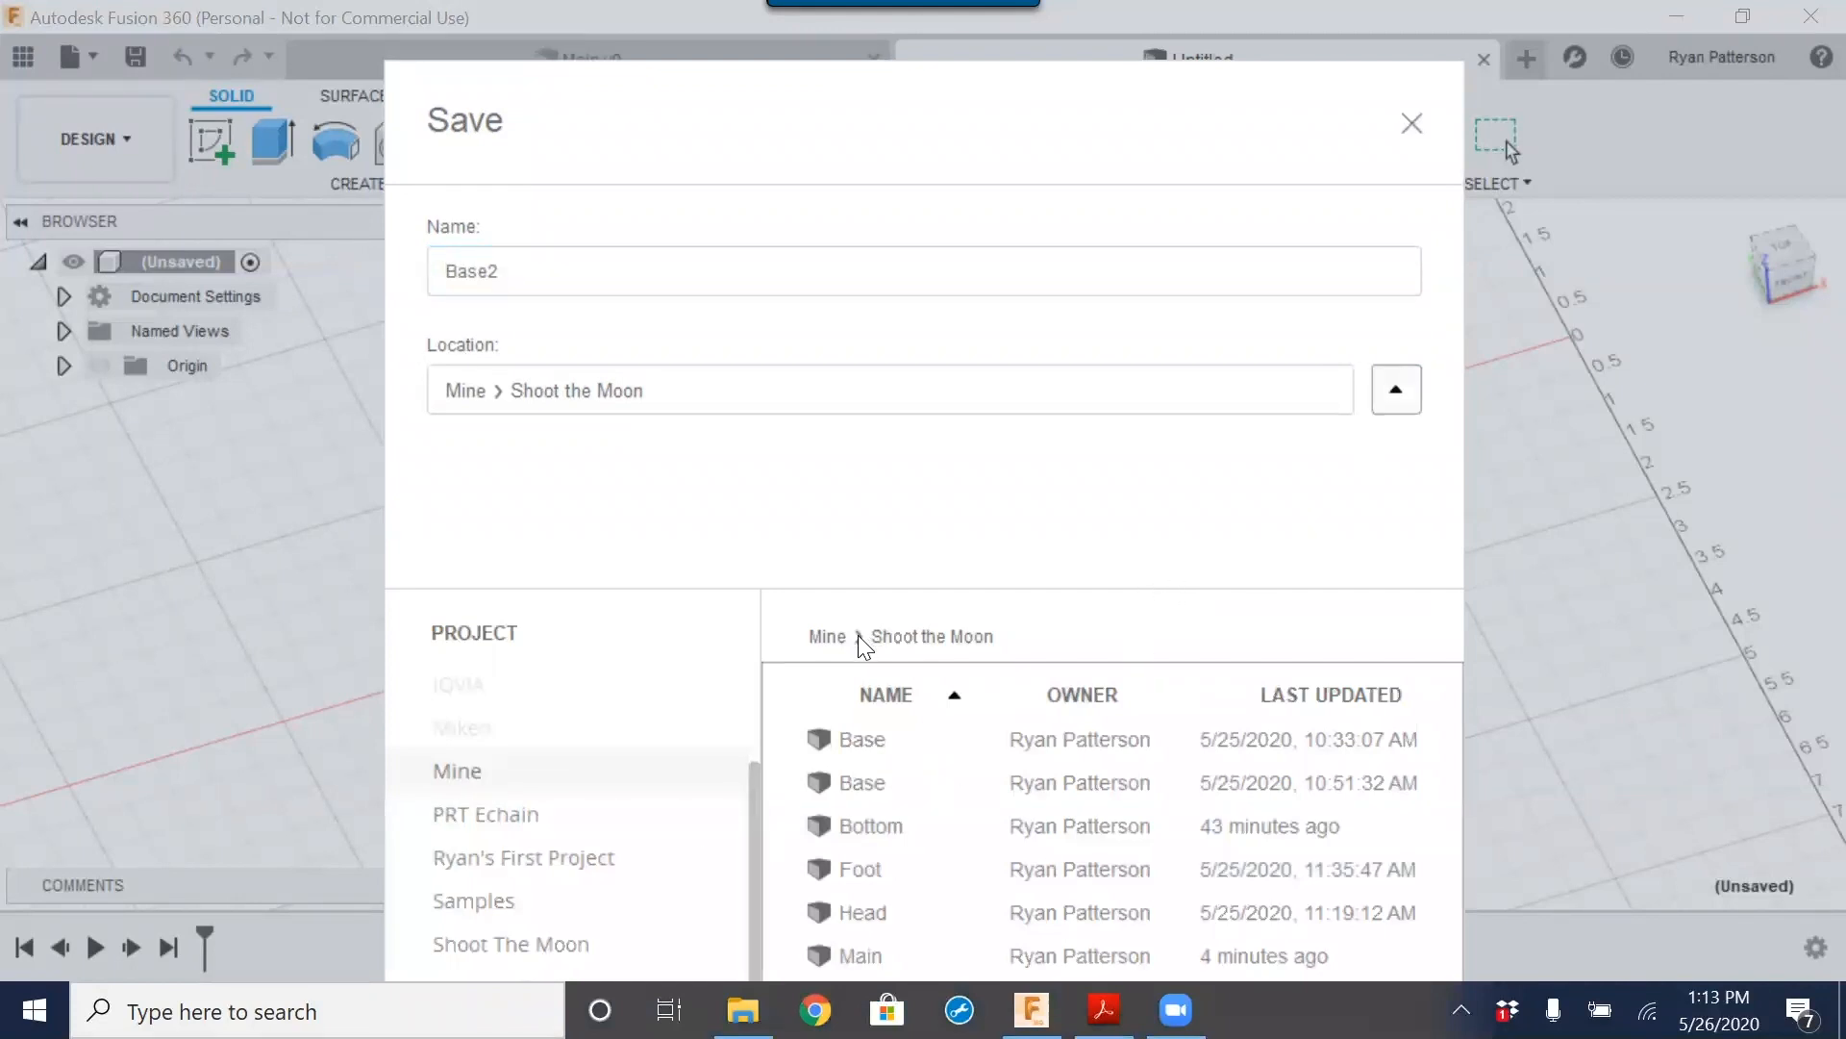
{"action": "left_click", "coordinate": [825, 636]}
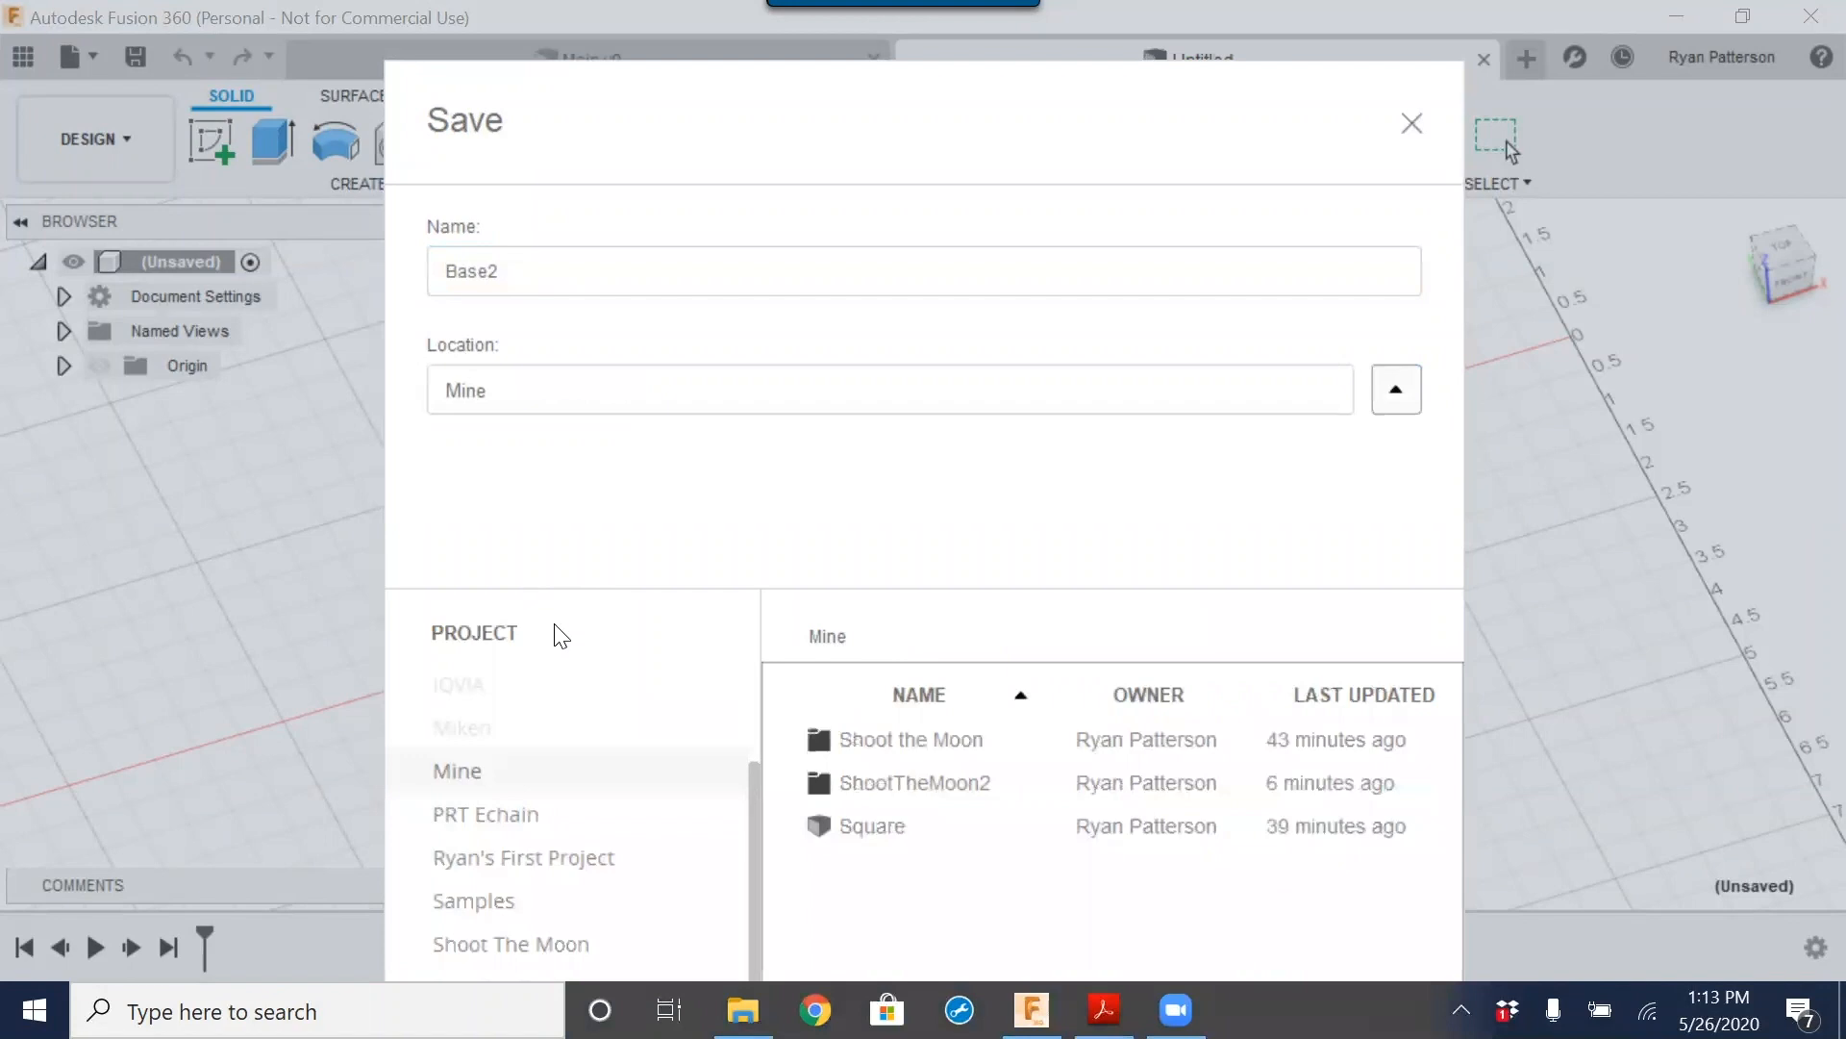
{"action": "double_click", "coordinate": [900, 787]}
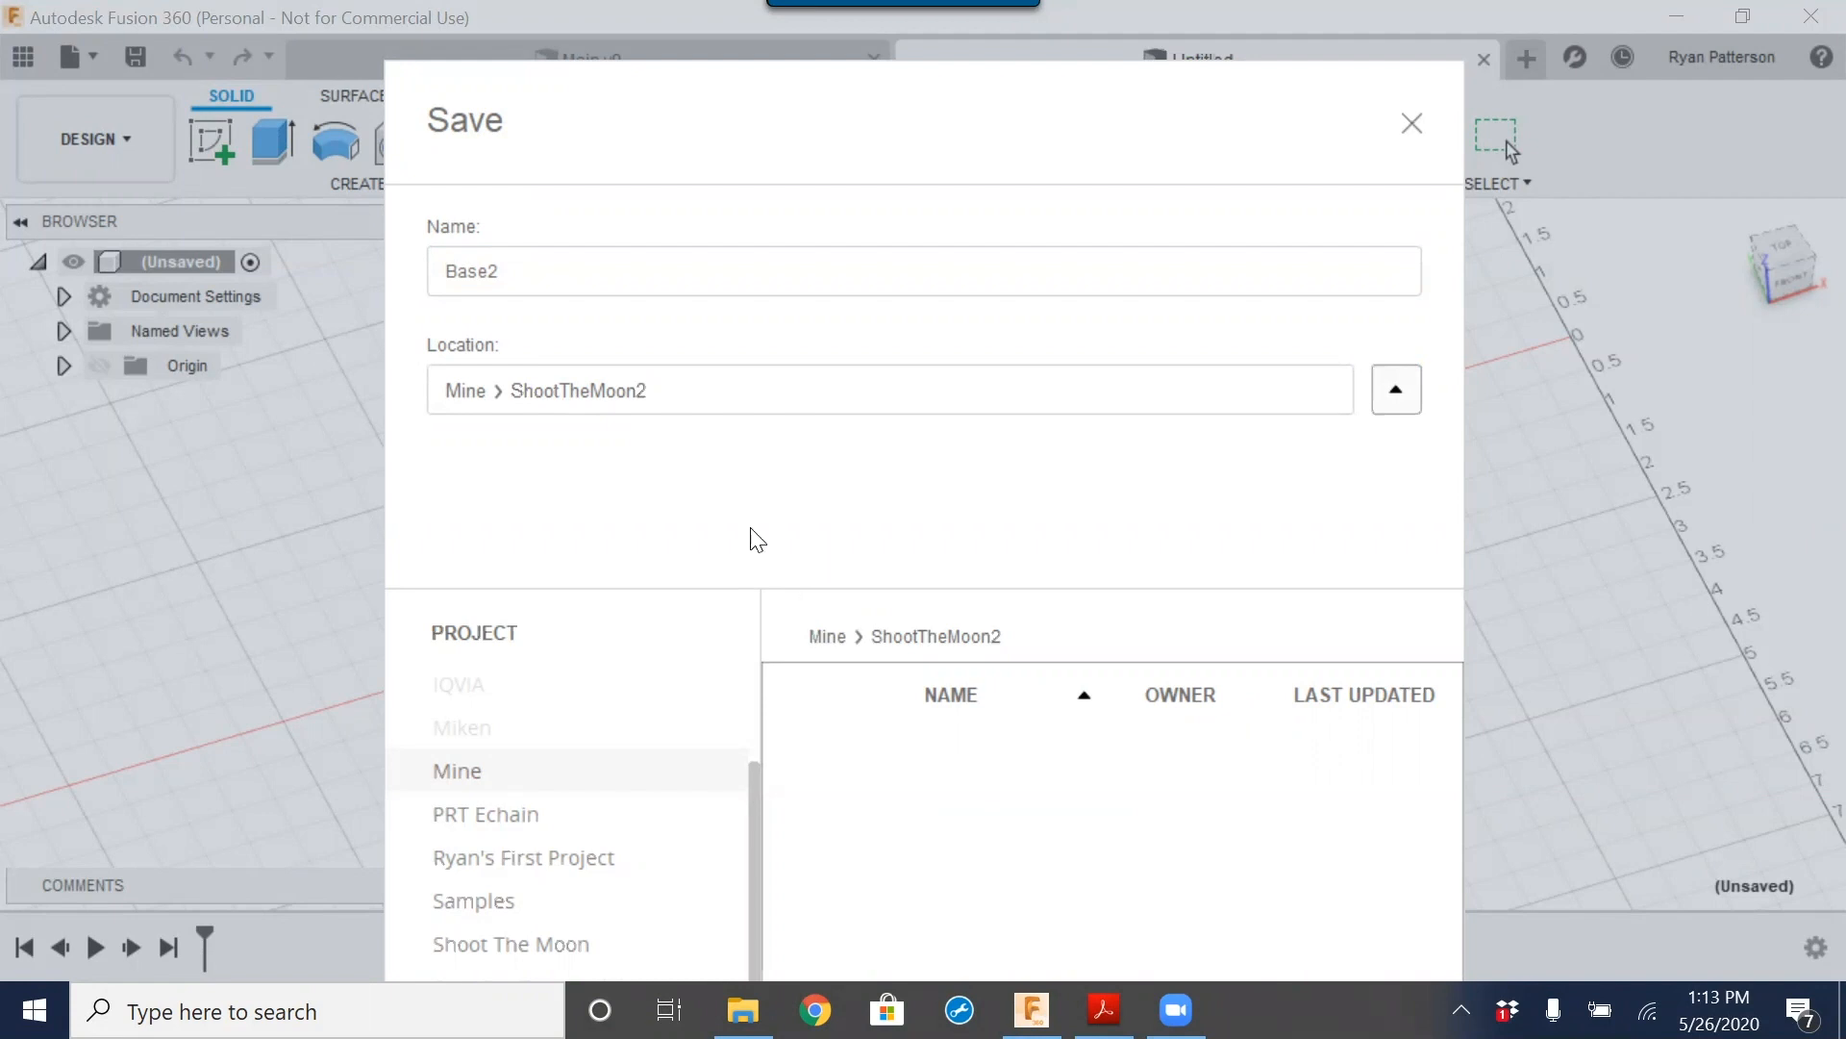
{"action": "left_click", "coordinate": [1402, 396]}
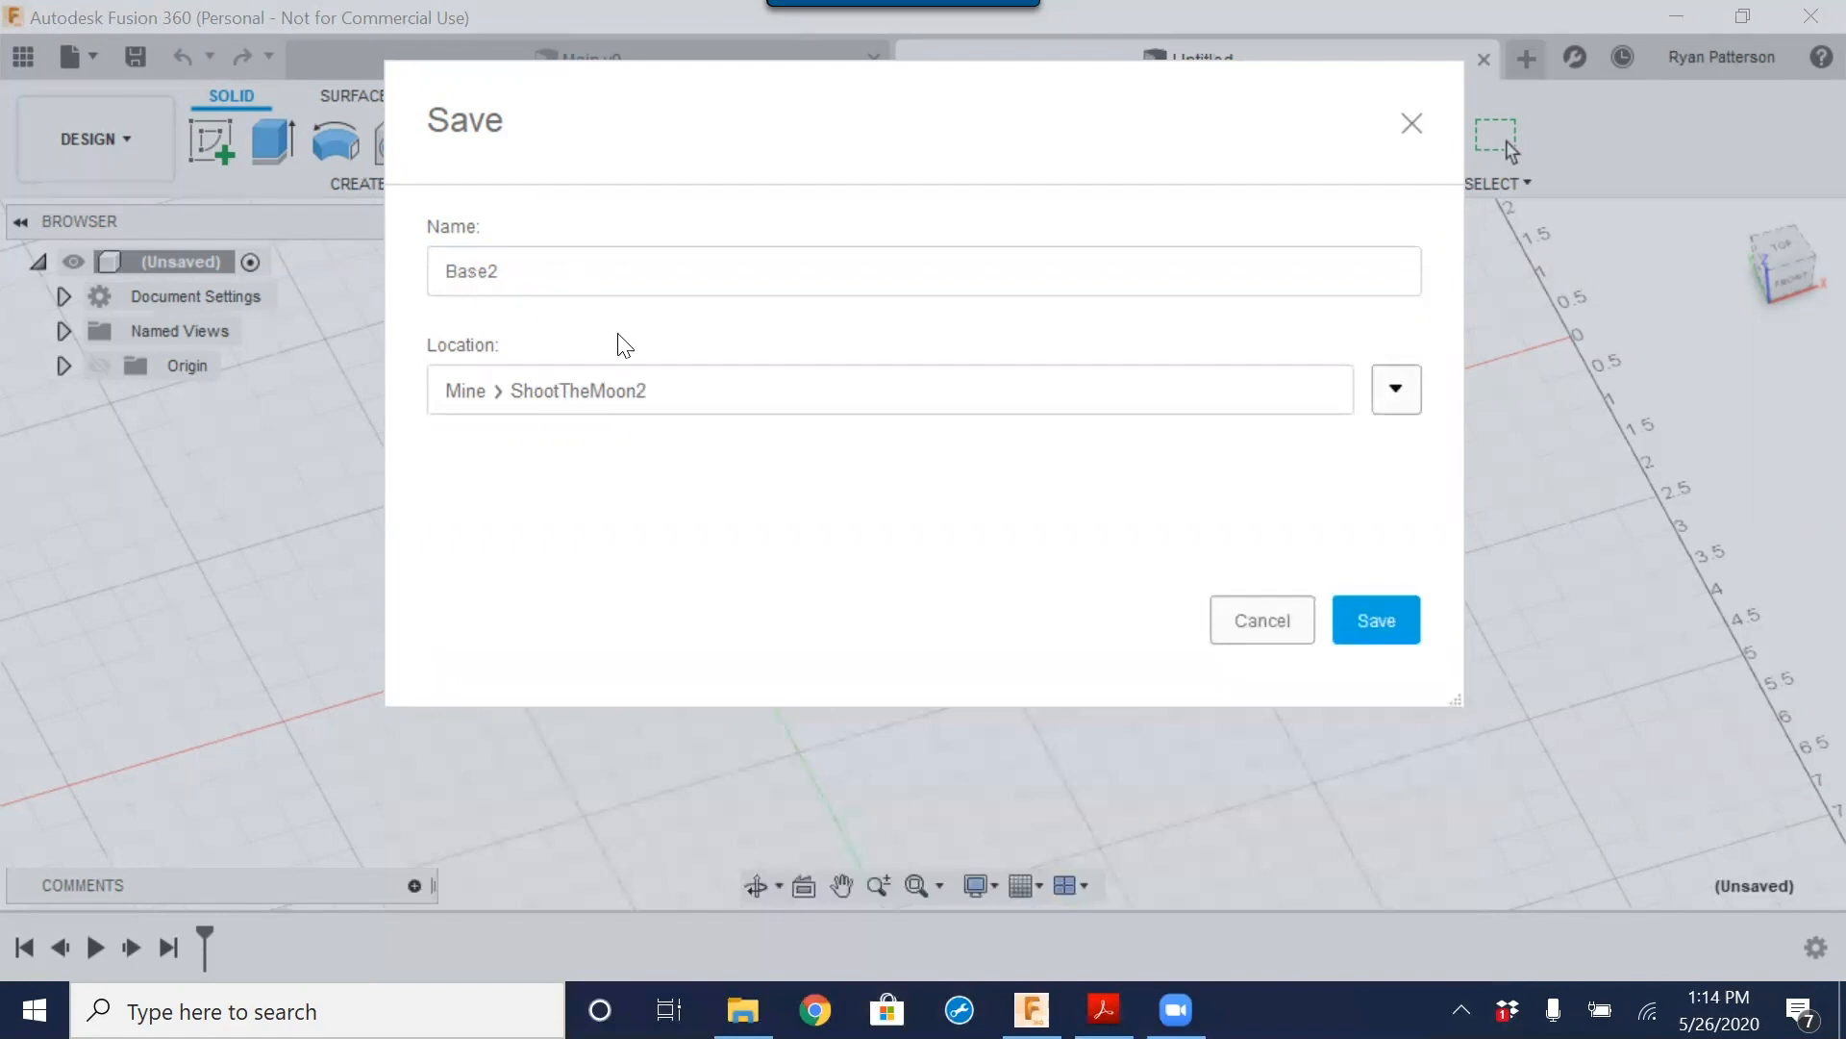
{"action": "left_click", "coordinate": [1387, 627]}
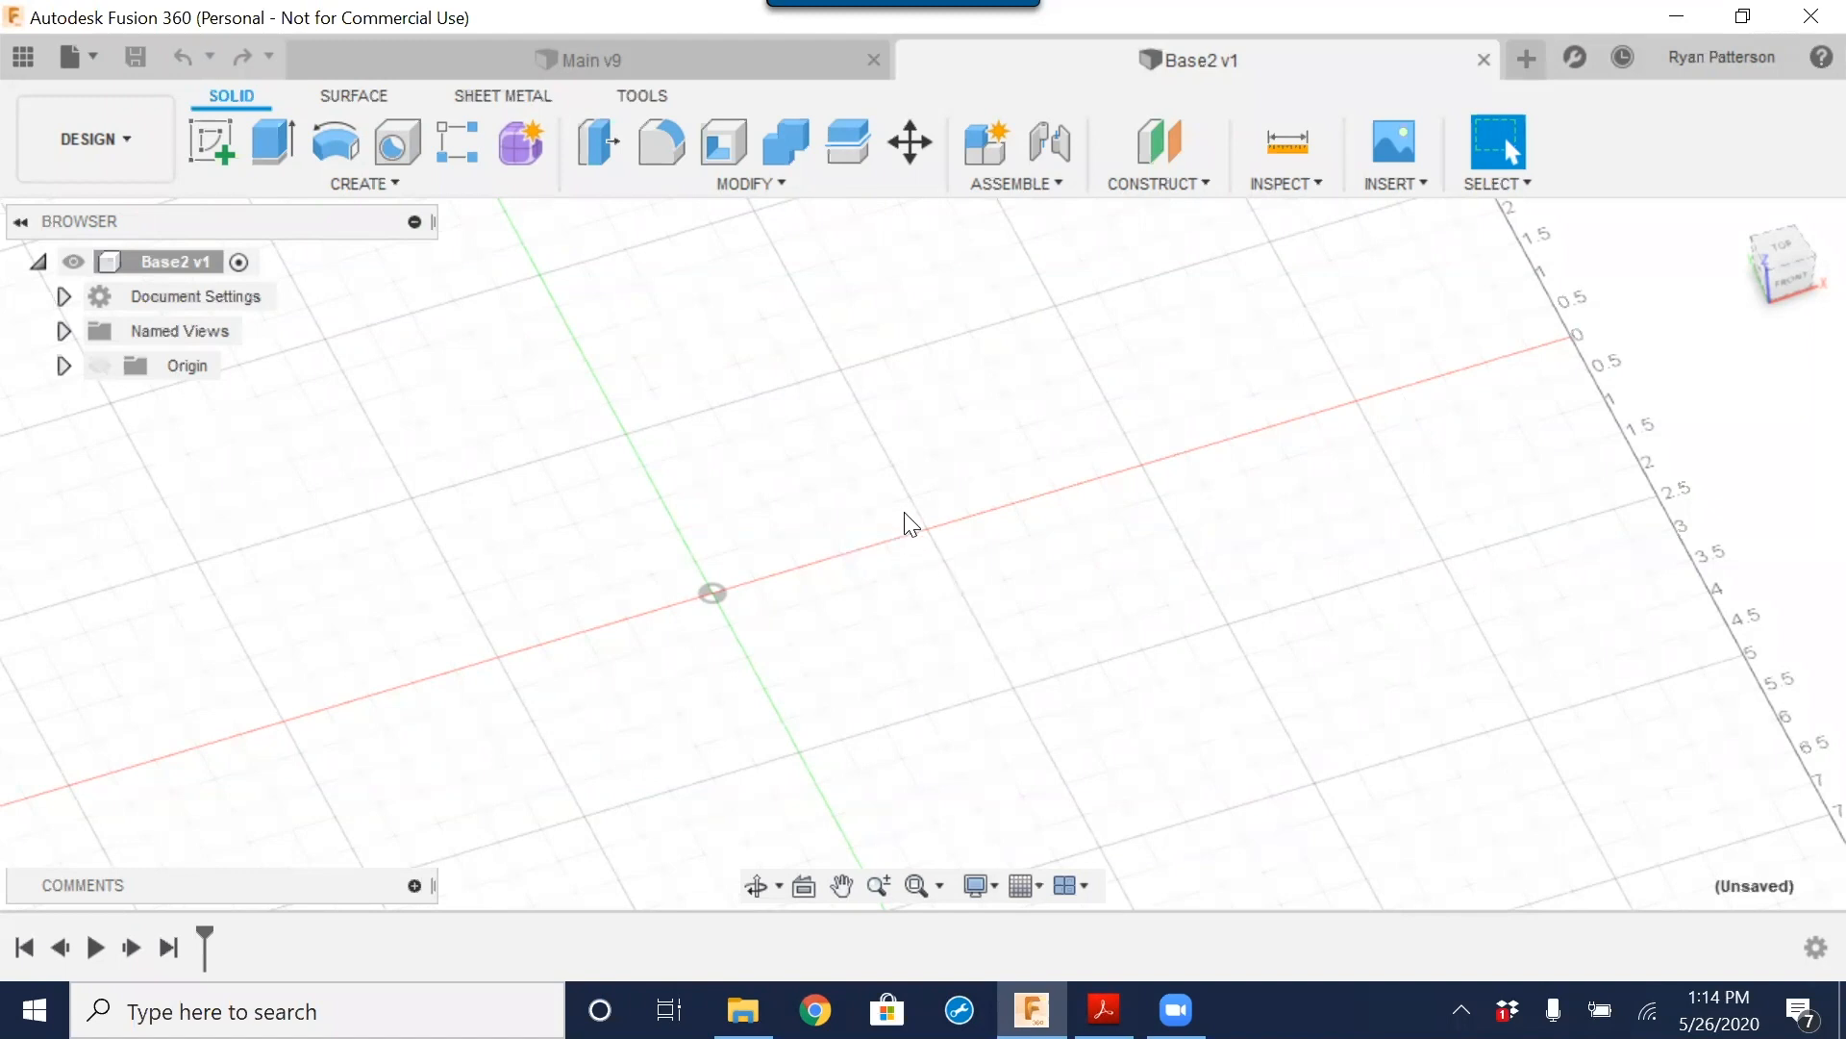
Step: Start a new sketch on the horizontal XY plane of the Base2 design
{"action": "middle_click_drag", "start_coordinate": [1017, 615], "coordinate": [886, 676]}
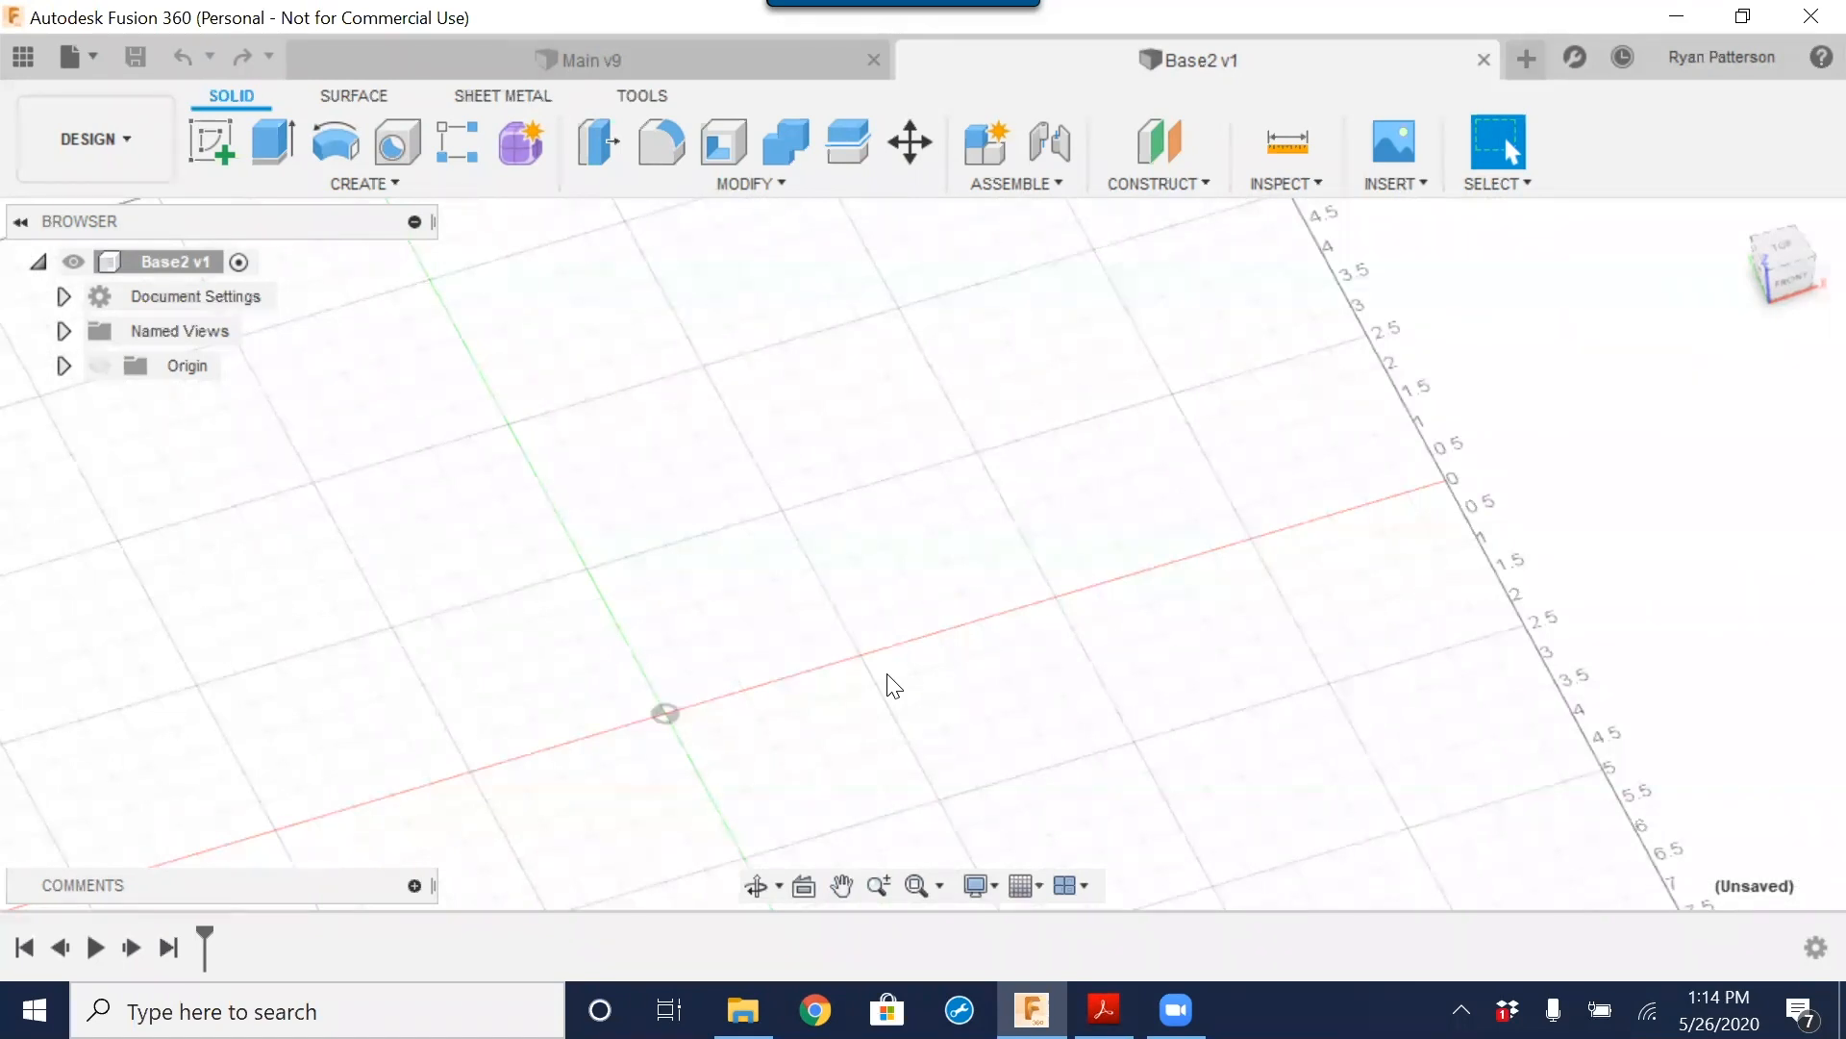
{"action": "left_click", "coordinate": [214, 139]}
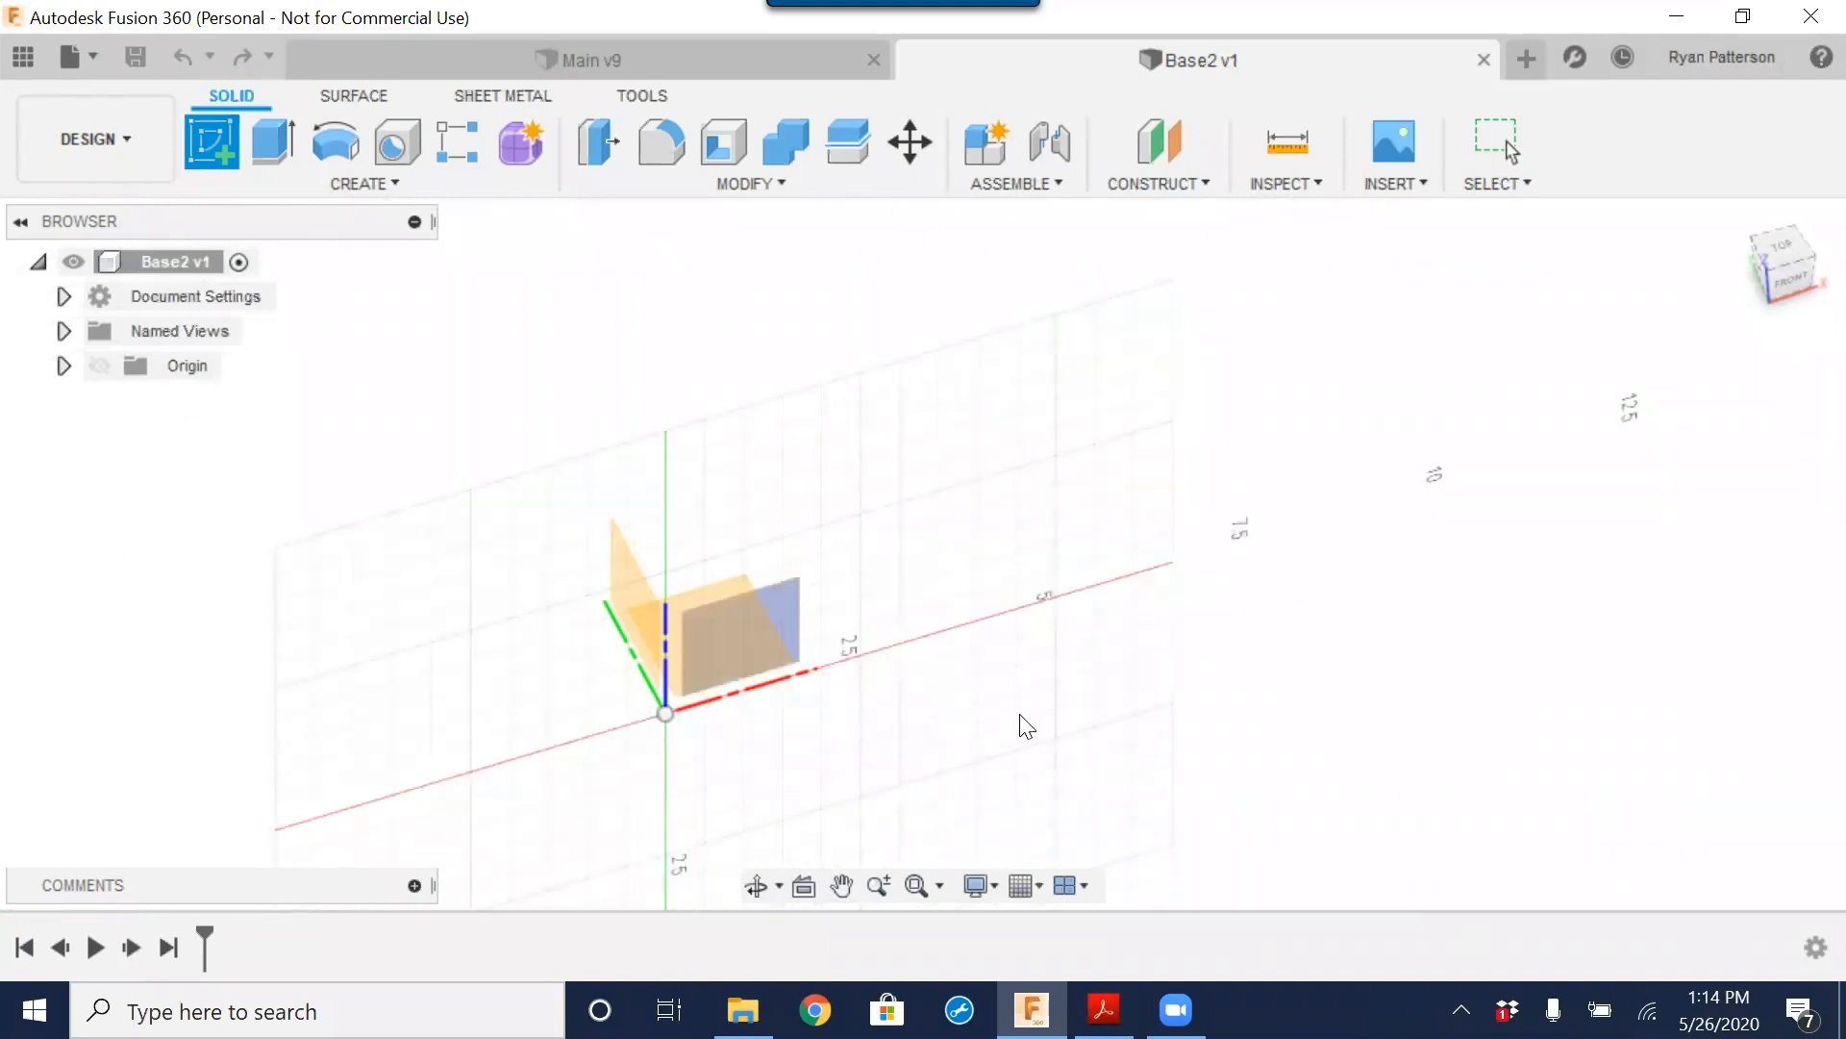
{"action": "mouse_move", "coordinate": [1048, 725]}
{"action": "middle_mouse_down", "text": "shift"}
{"action": "mouse_move", "coordinate": [993, 726]}
{"action": "mouse_move", "coordinate": [931, 762]}
{"action": "mouse_move", "coordinate": [956, 828]}
{"action": "mouse_move", "coordinate": [962, 809]}
{"action": "mouse_move", "coordinate": [972, 825]}
{"action": "middle_mouse_up", "text": "shift"}
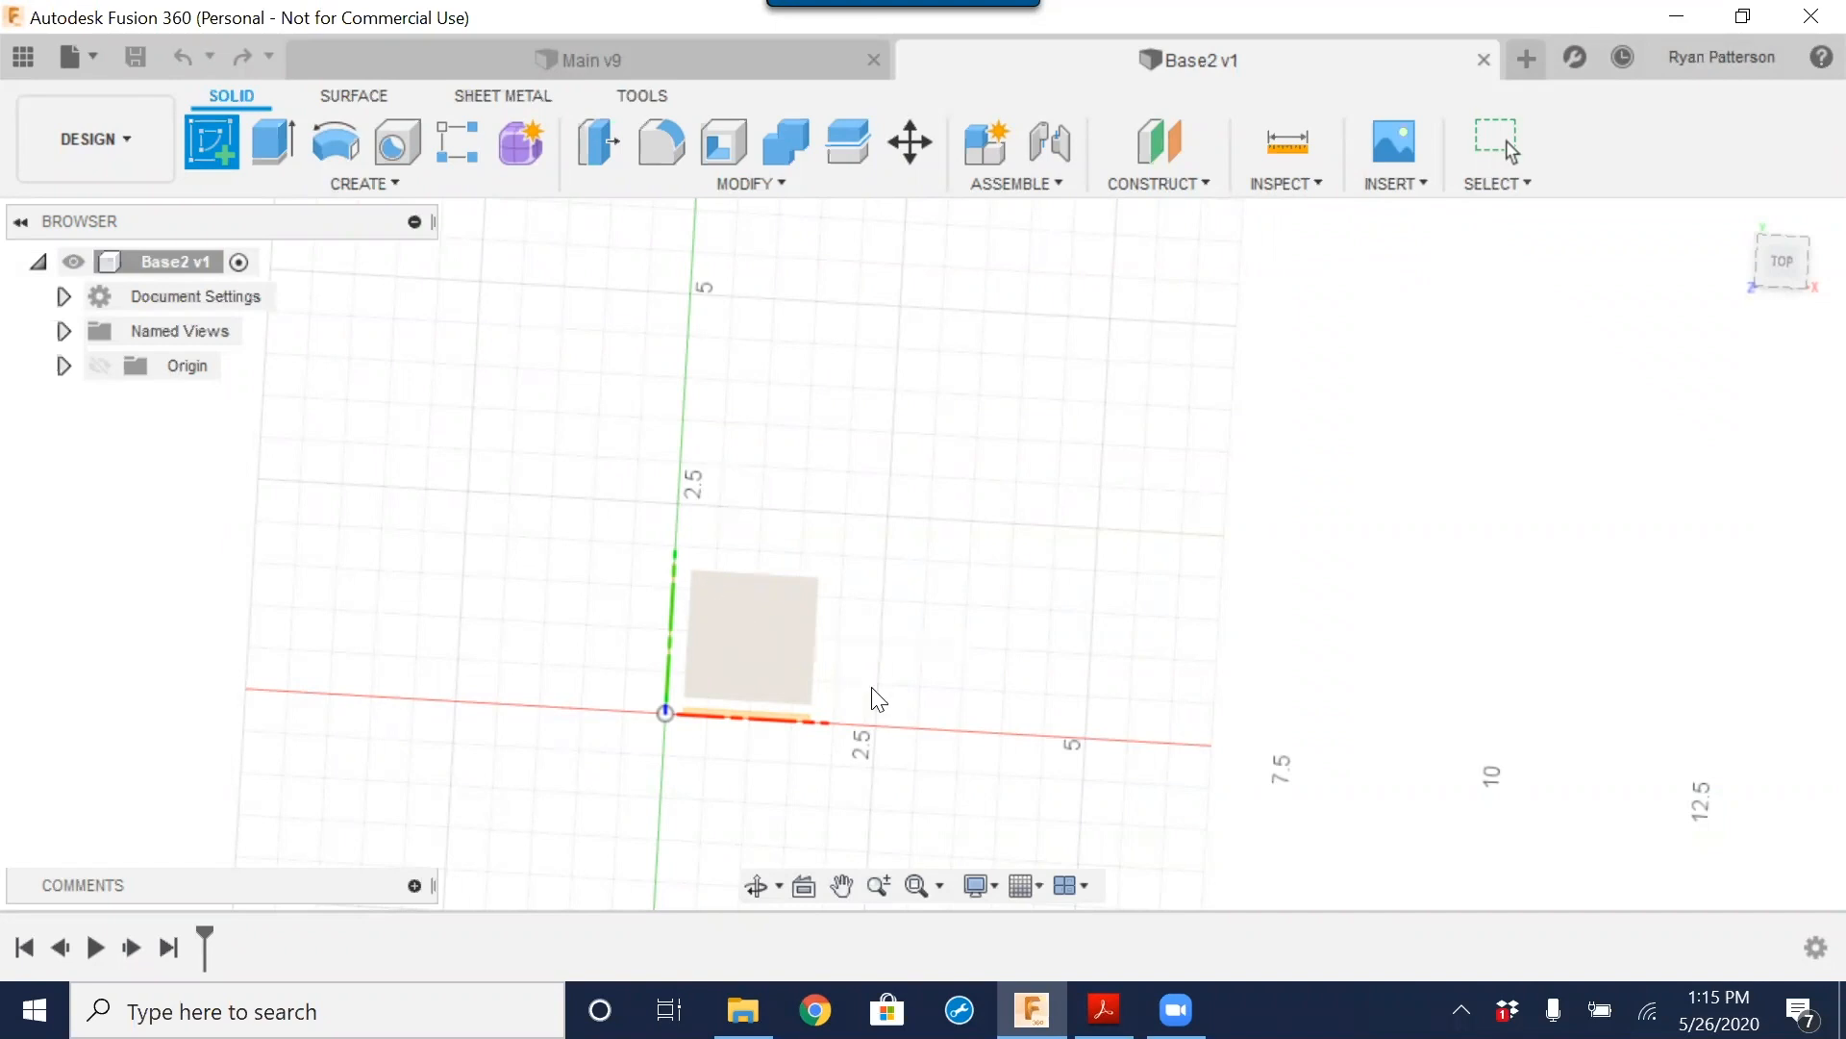
{"action": "middle_click_drag", "start_coordinate": [849, 709], "coordinate": [760, 638], "text": "shift"}
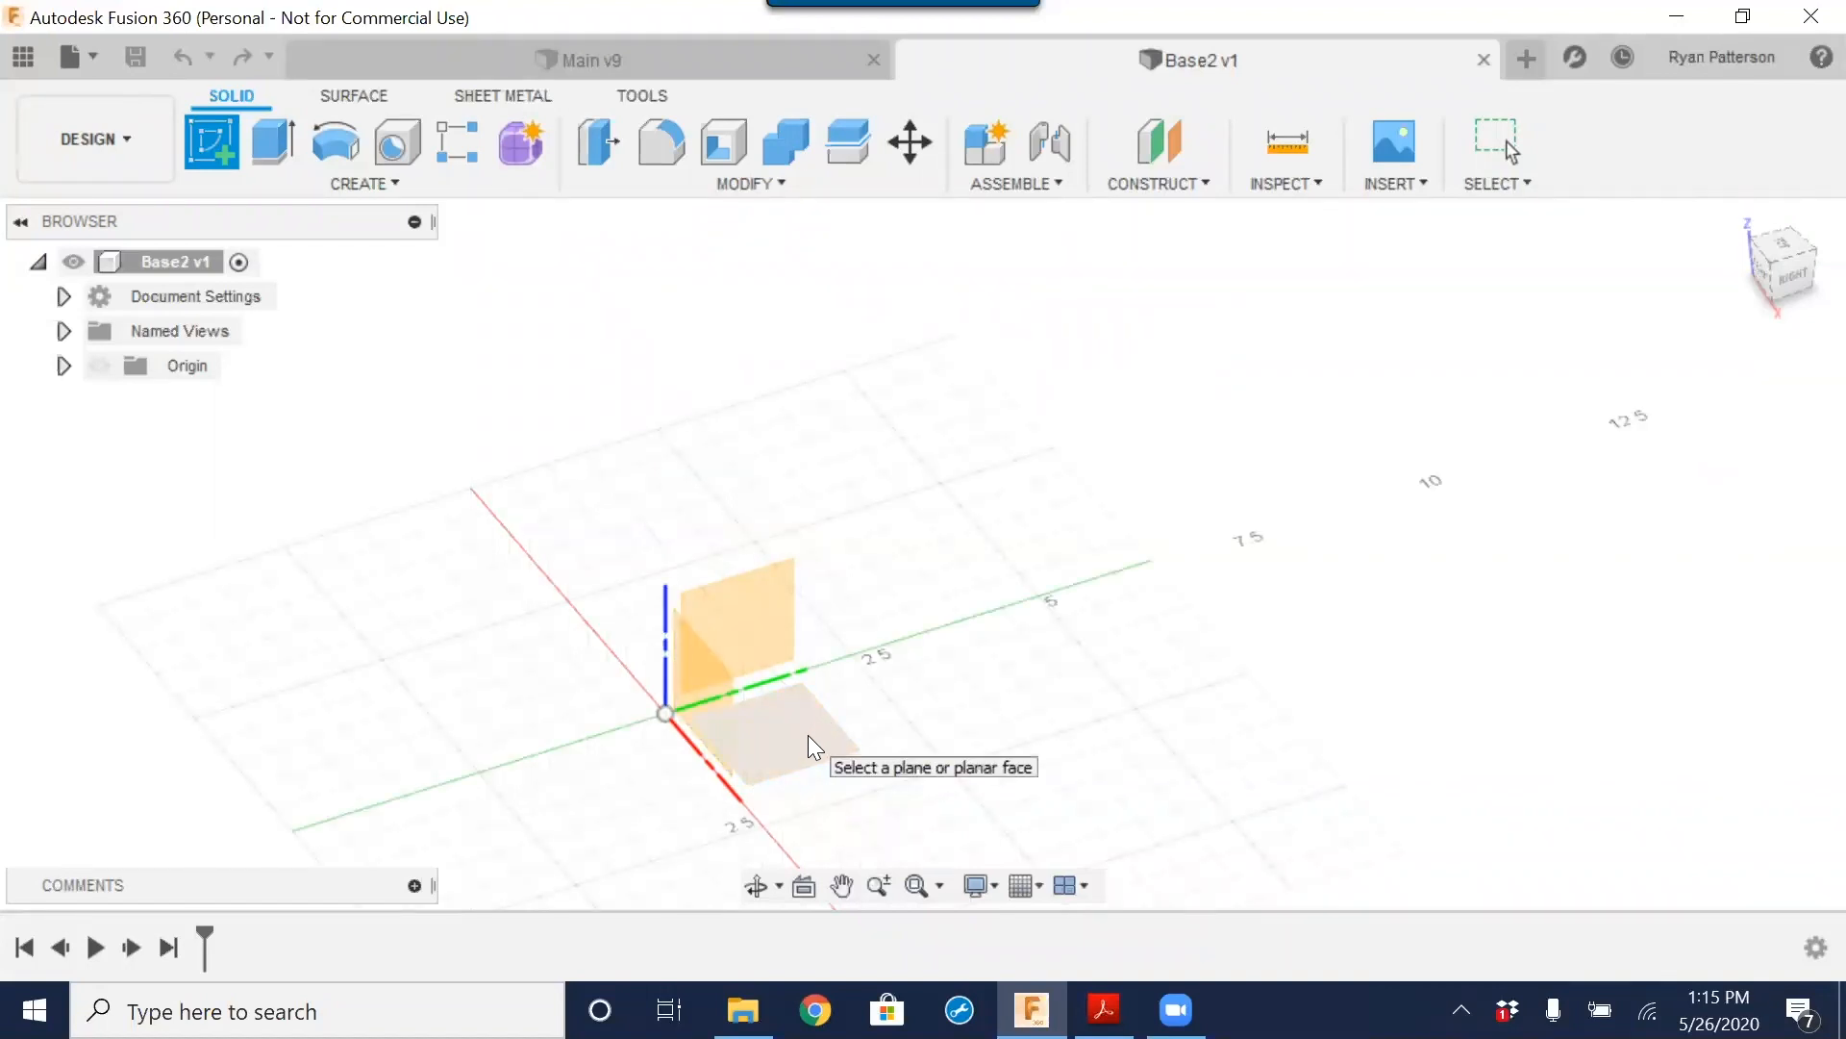
{"action": "left_click", "coordinate": [808, 735]}
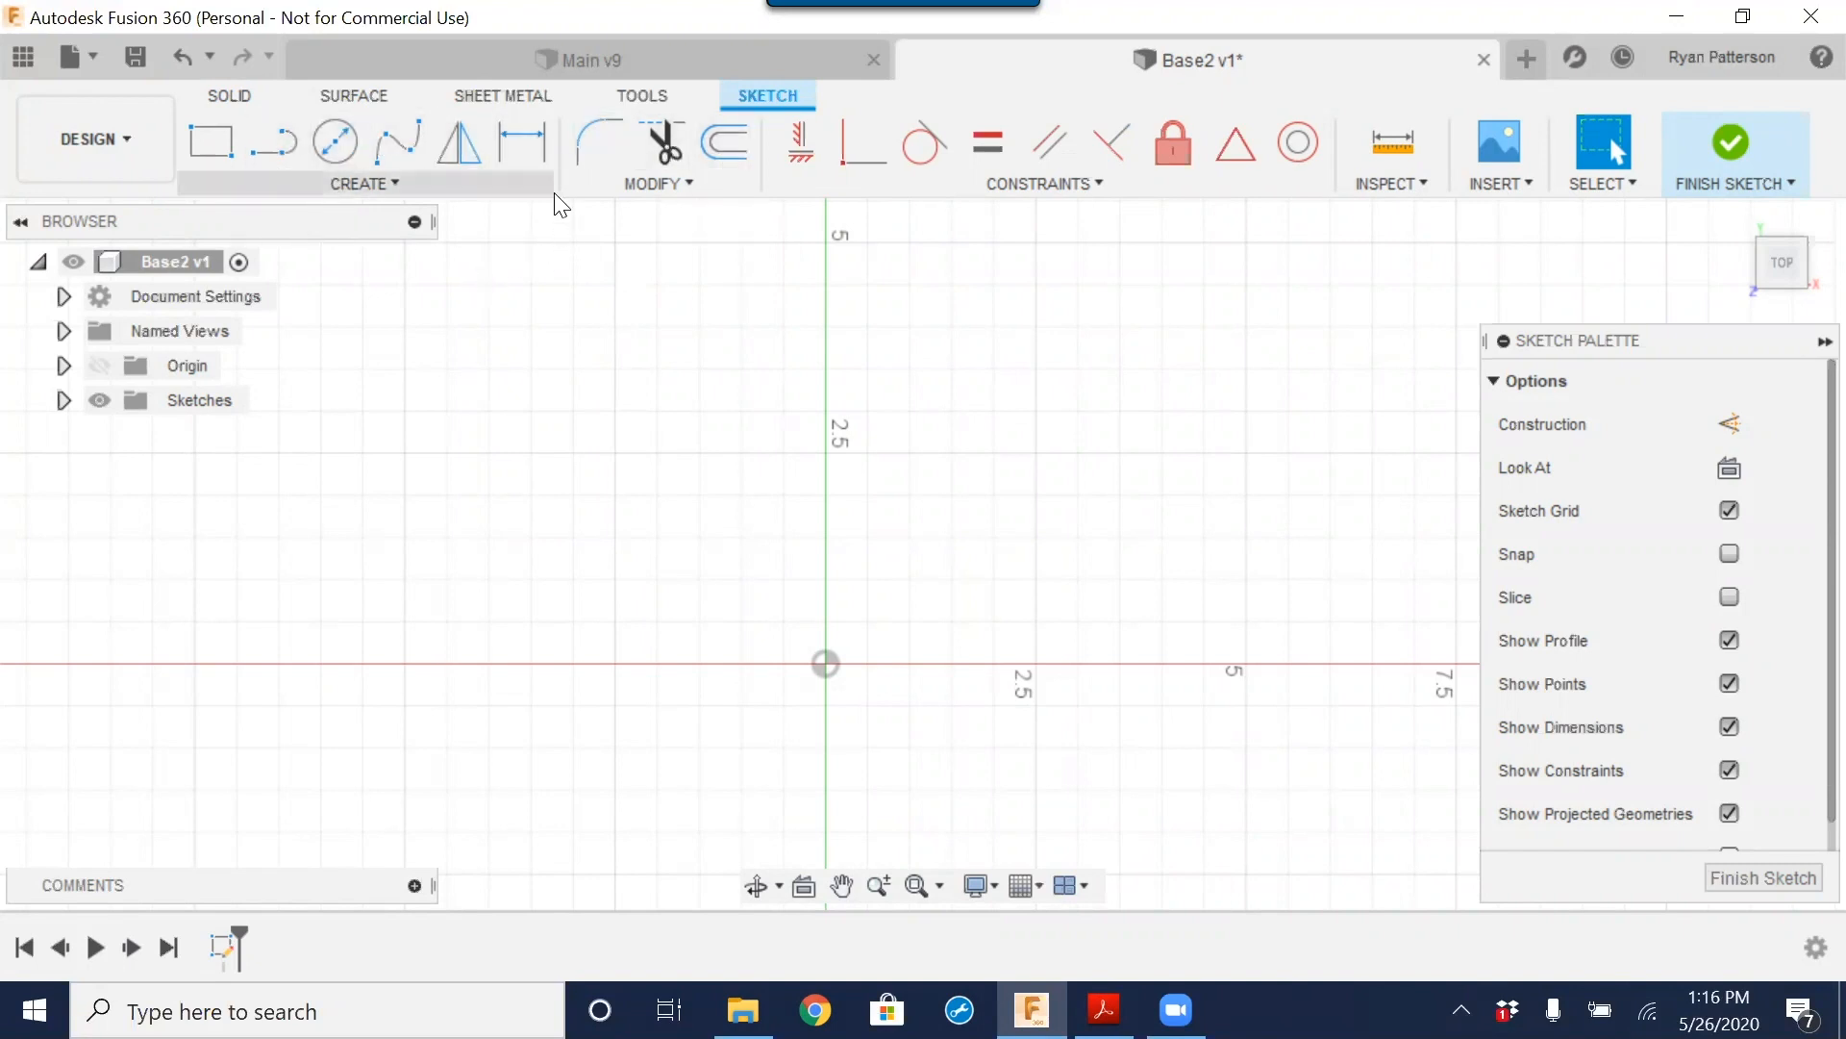
{"action": "mouse_move", "coordinate": [1115, 503]}
{"action": "middle_mouse_down"}
{"action": "mouse_move", "coordinate": [862, 574]}
{"action": "mouse_move", "coordinate": [845, 565]}
{"action": "mouse_move", "coordinate": [1016, 516]}
{"action": "mouse_move", "coordinate": [779, 568]}
{"action": "middle_mouse_up"}
{"action": "scroll", "coordinate": [778, 577], "scroll_direction": "down", "scroll_amount": 1}
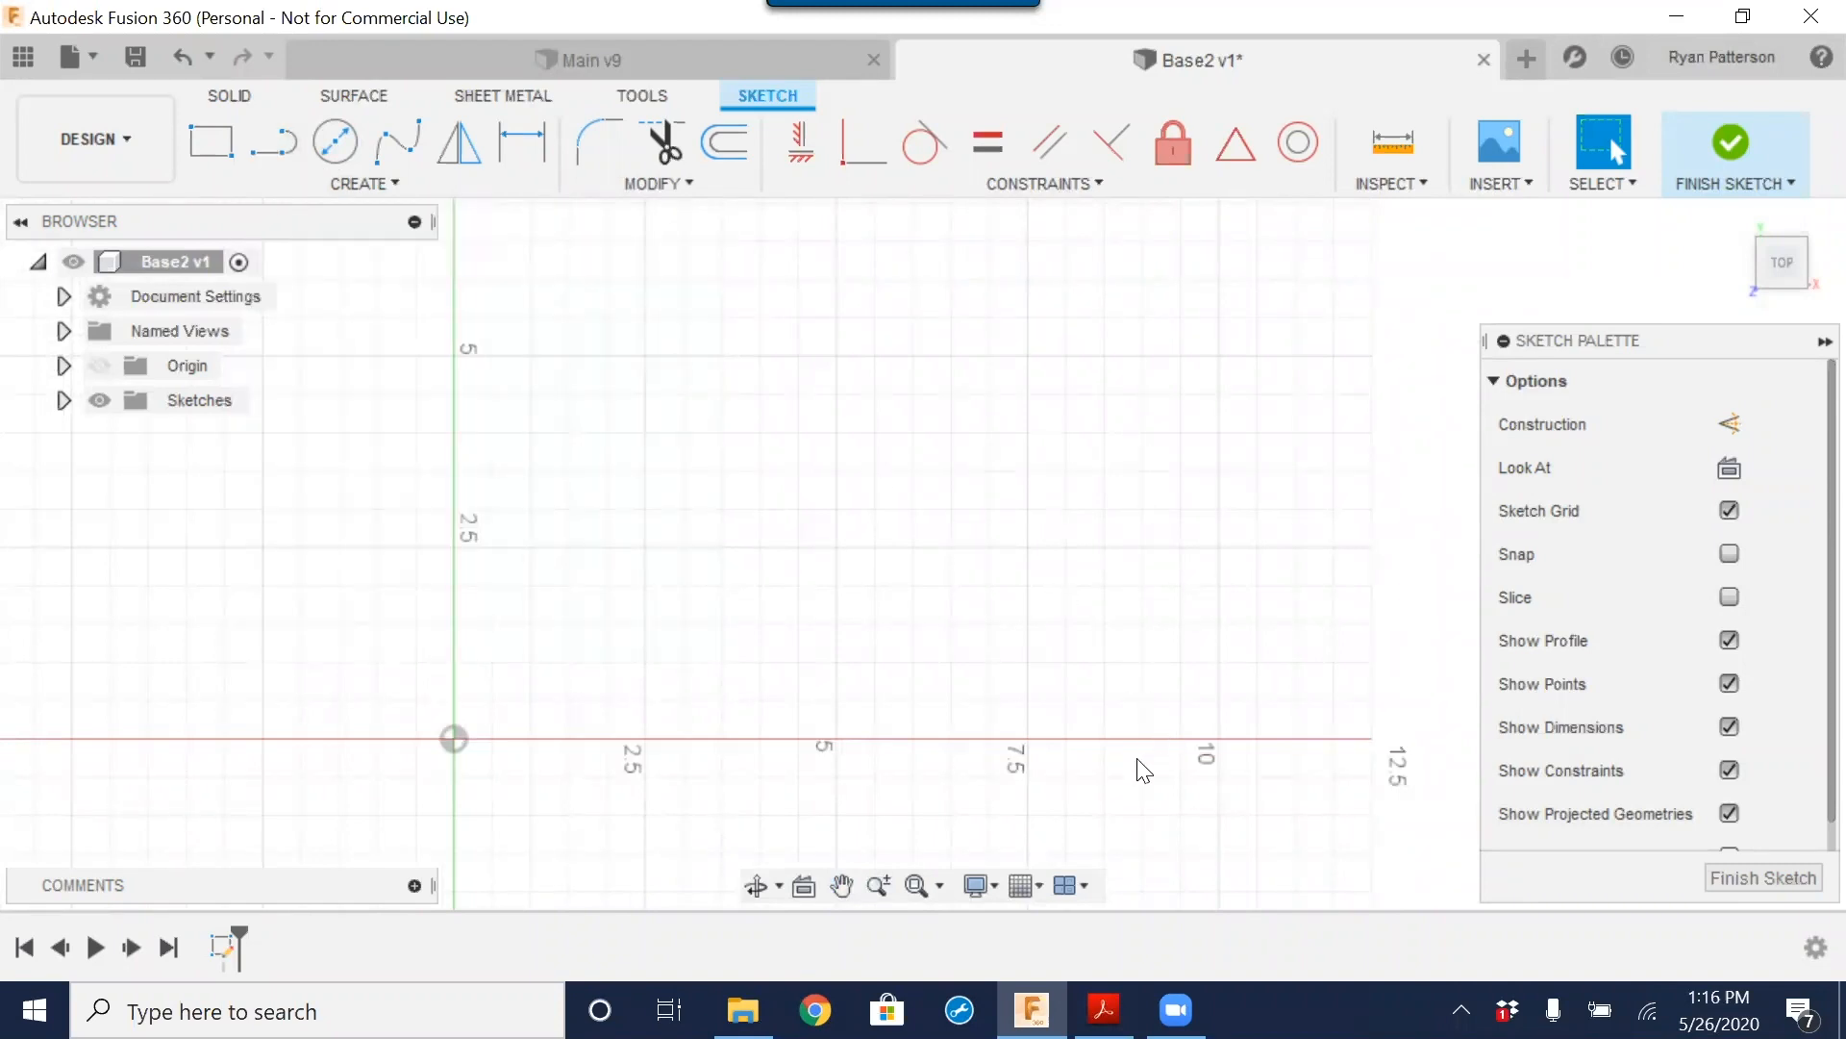
Step: Switch to the Base.pdf drawing in Acrobat Reader, examine the base outline and its dimensions, and return to the sketch
{"action": "mouse_move", "coordinate": [1103, 1010]}
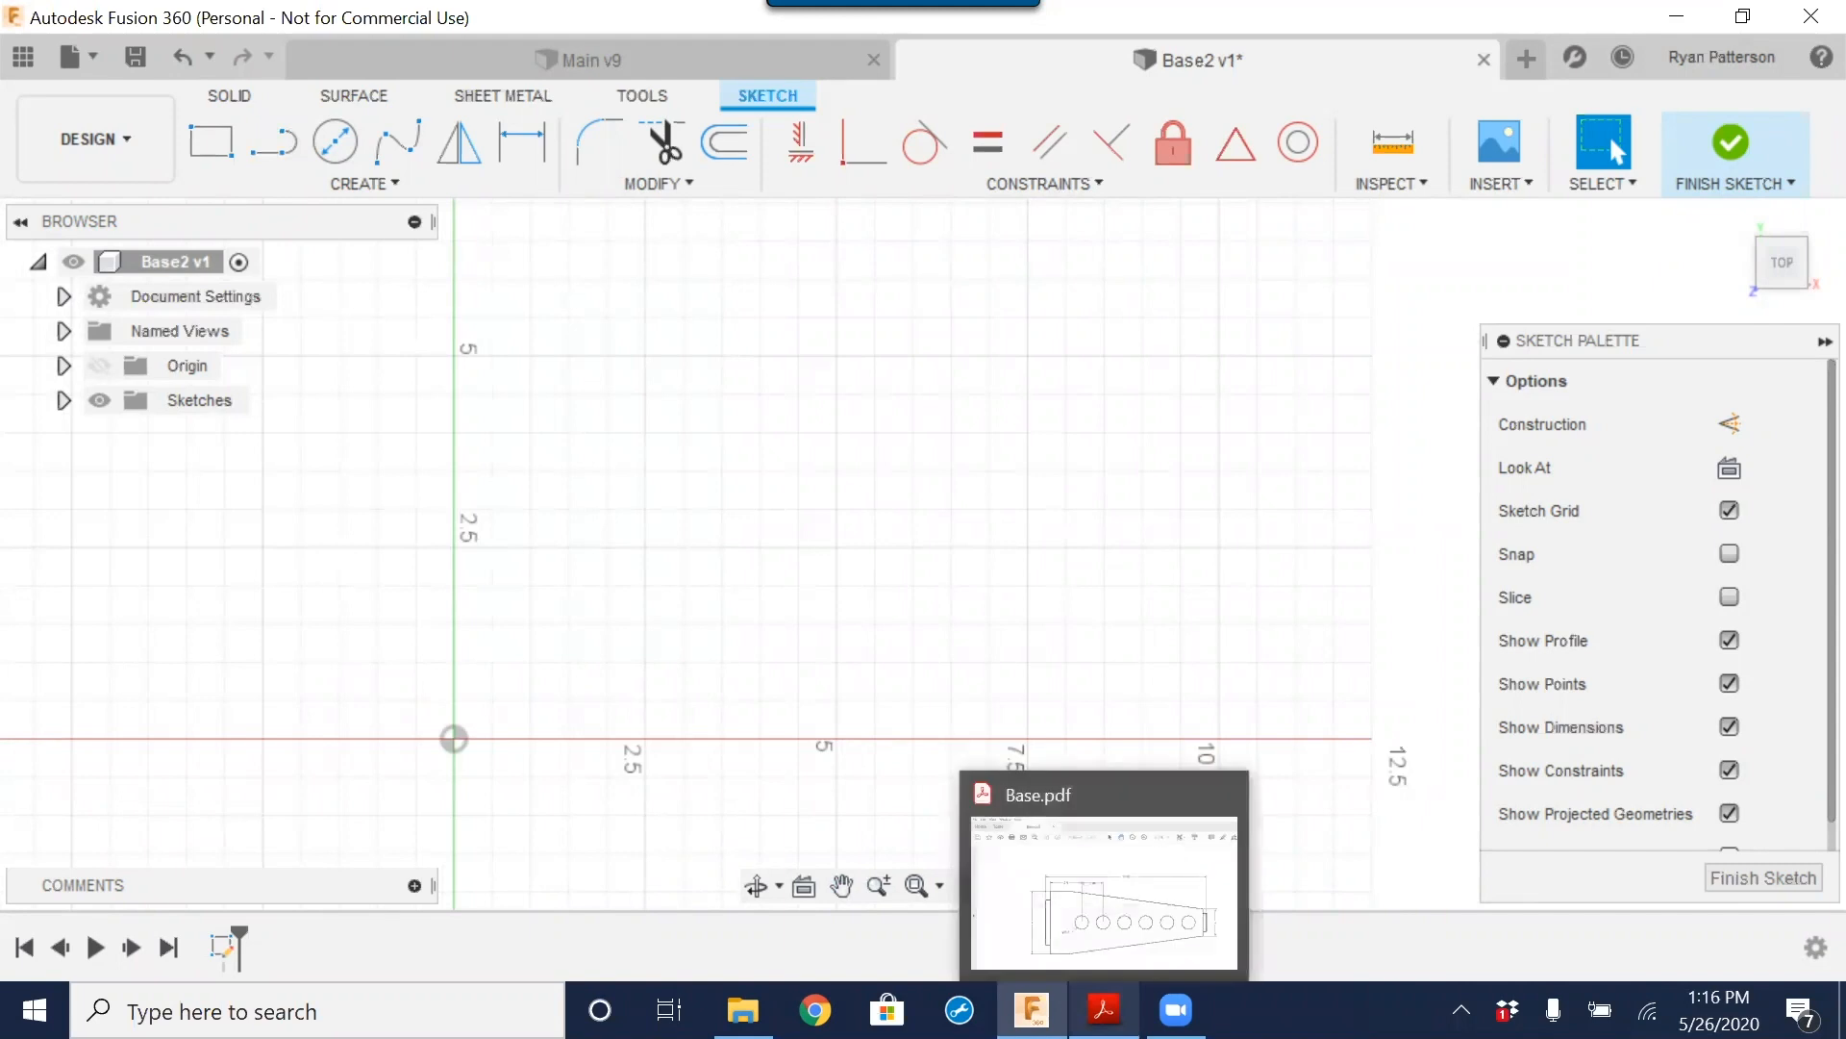
{"action": "left_click", "coordinate": [1103, 1009]}
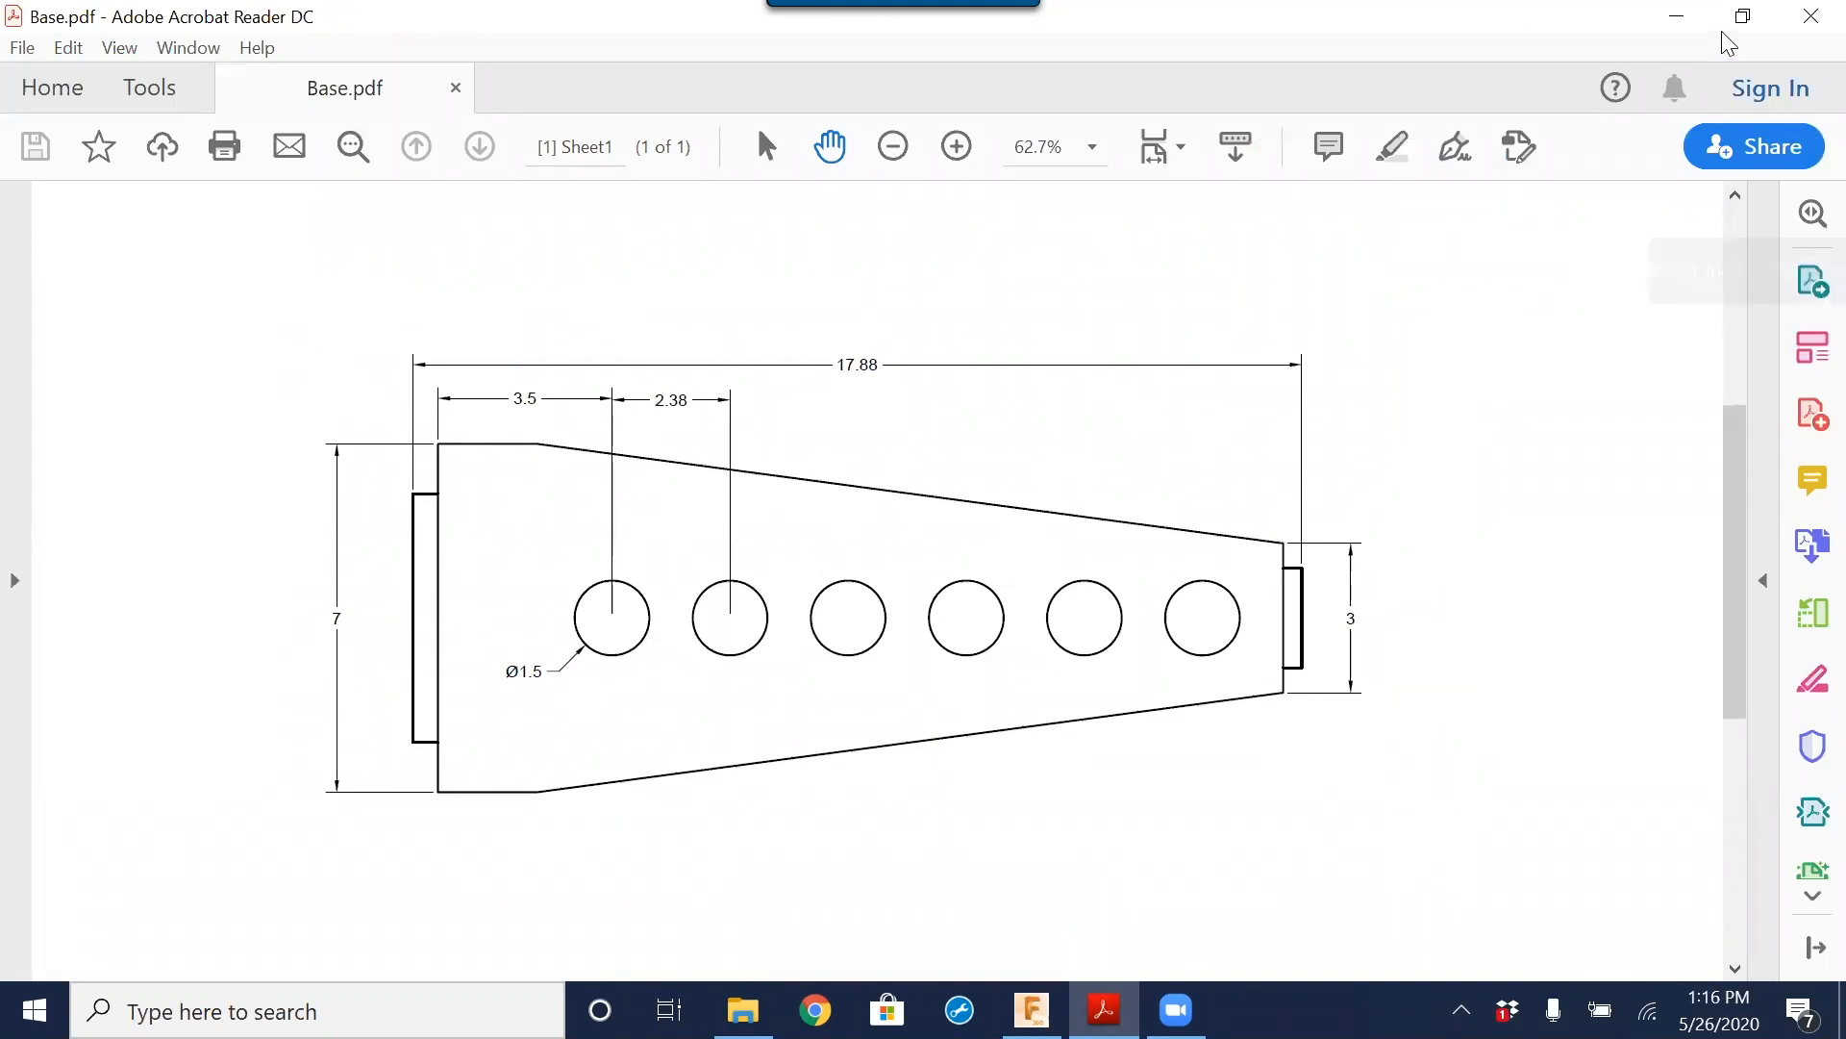
{"action": "left_click", "coordinate": [1676, 18]}
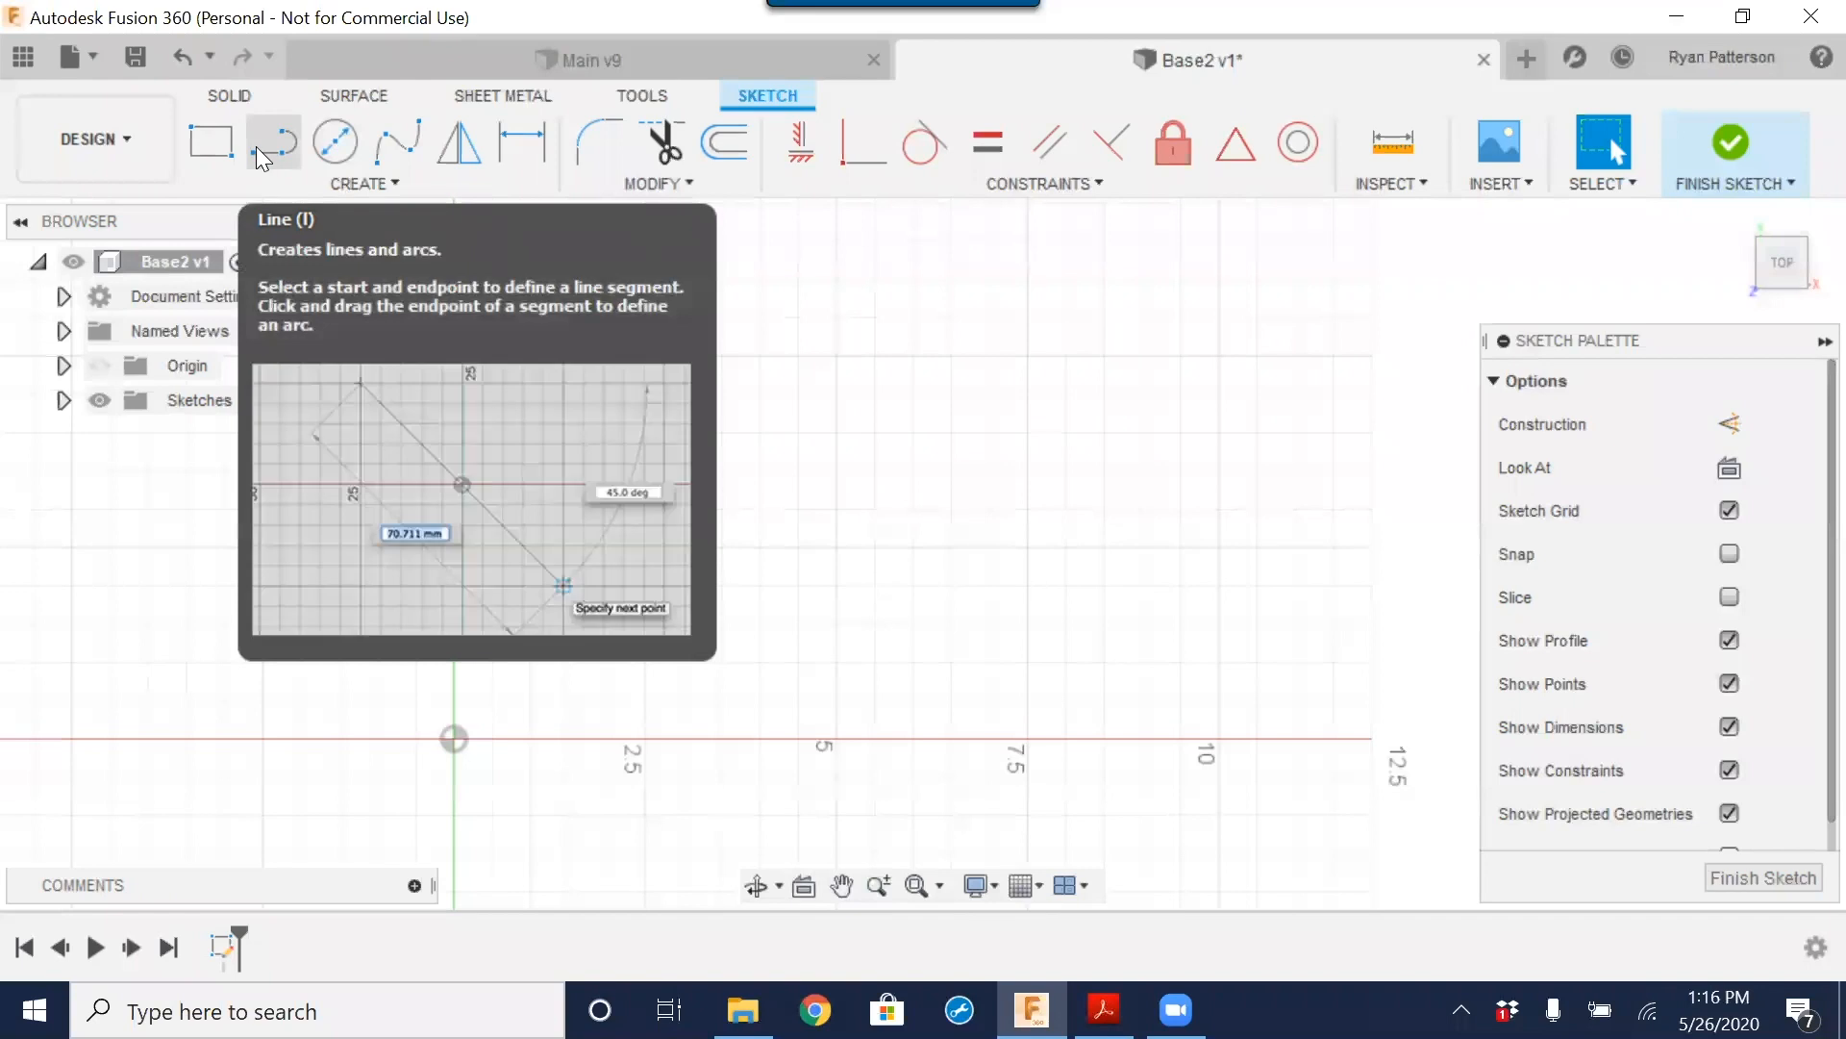
Step: Draw the outline's left edge as a vertical line about 3.66 in long, with a short horizontal line continuing from its lower end
{"action": "left_click", "coordinate": [255, 146]}
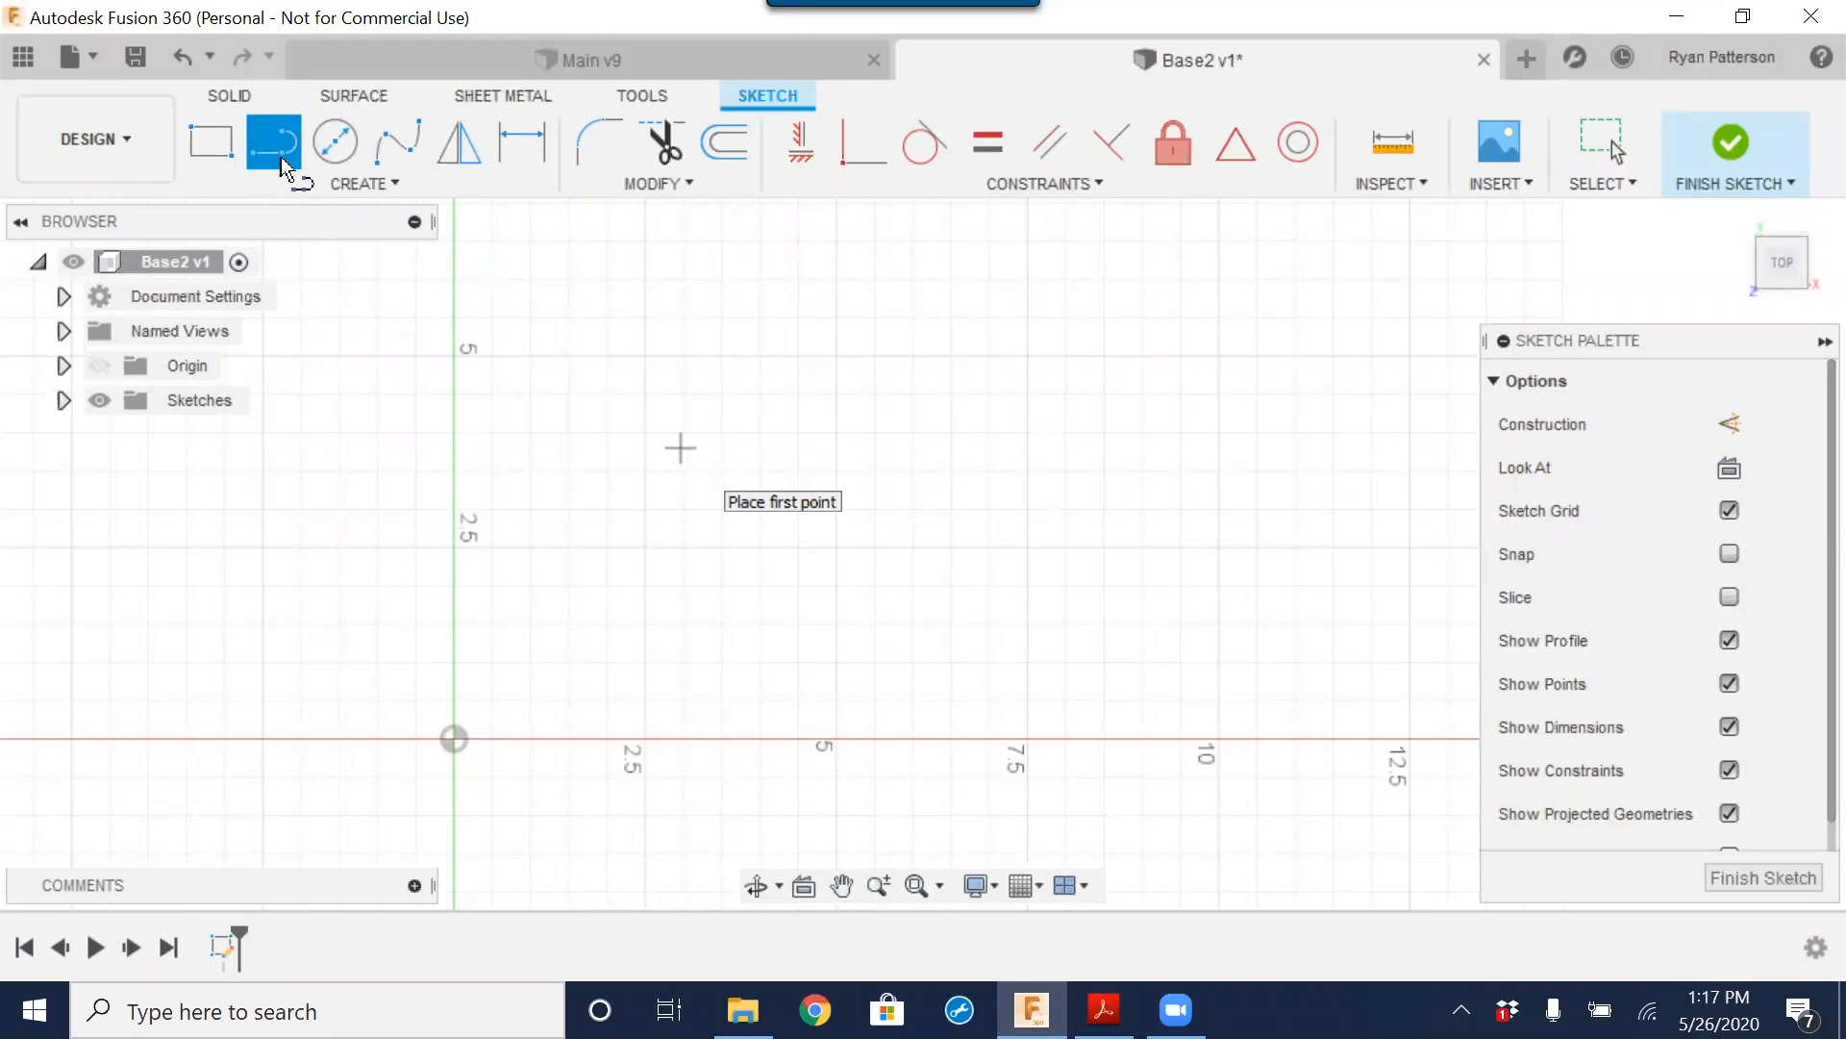
{"action": "left_click", "coordinate": [606, 356]}
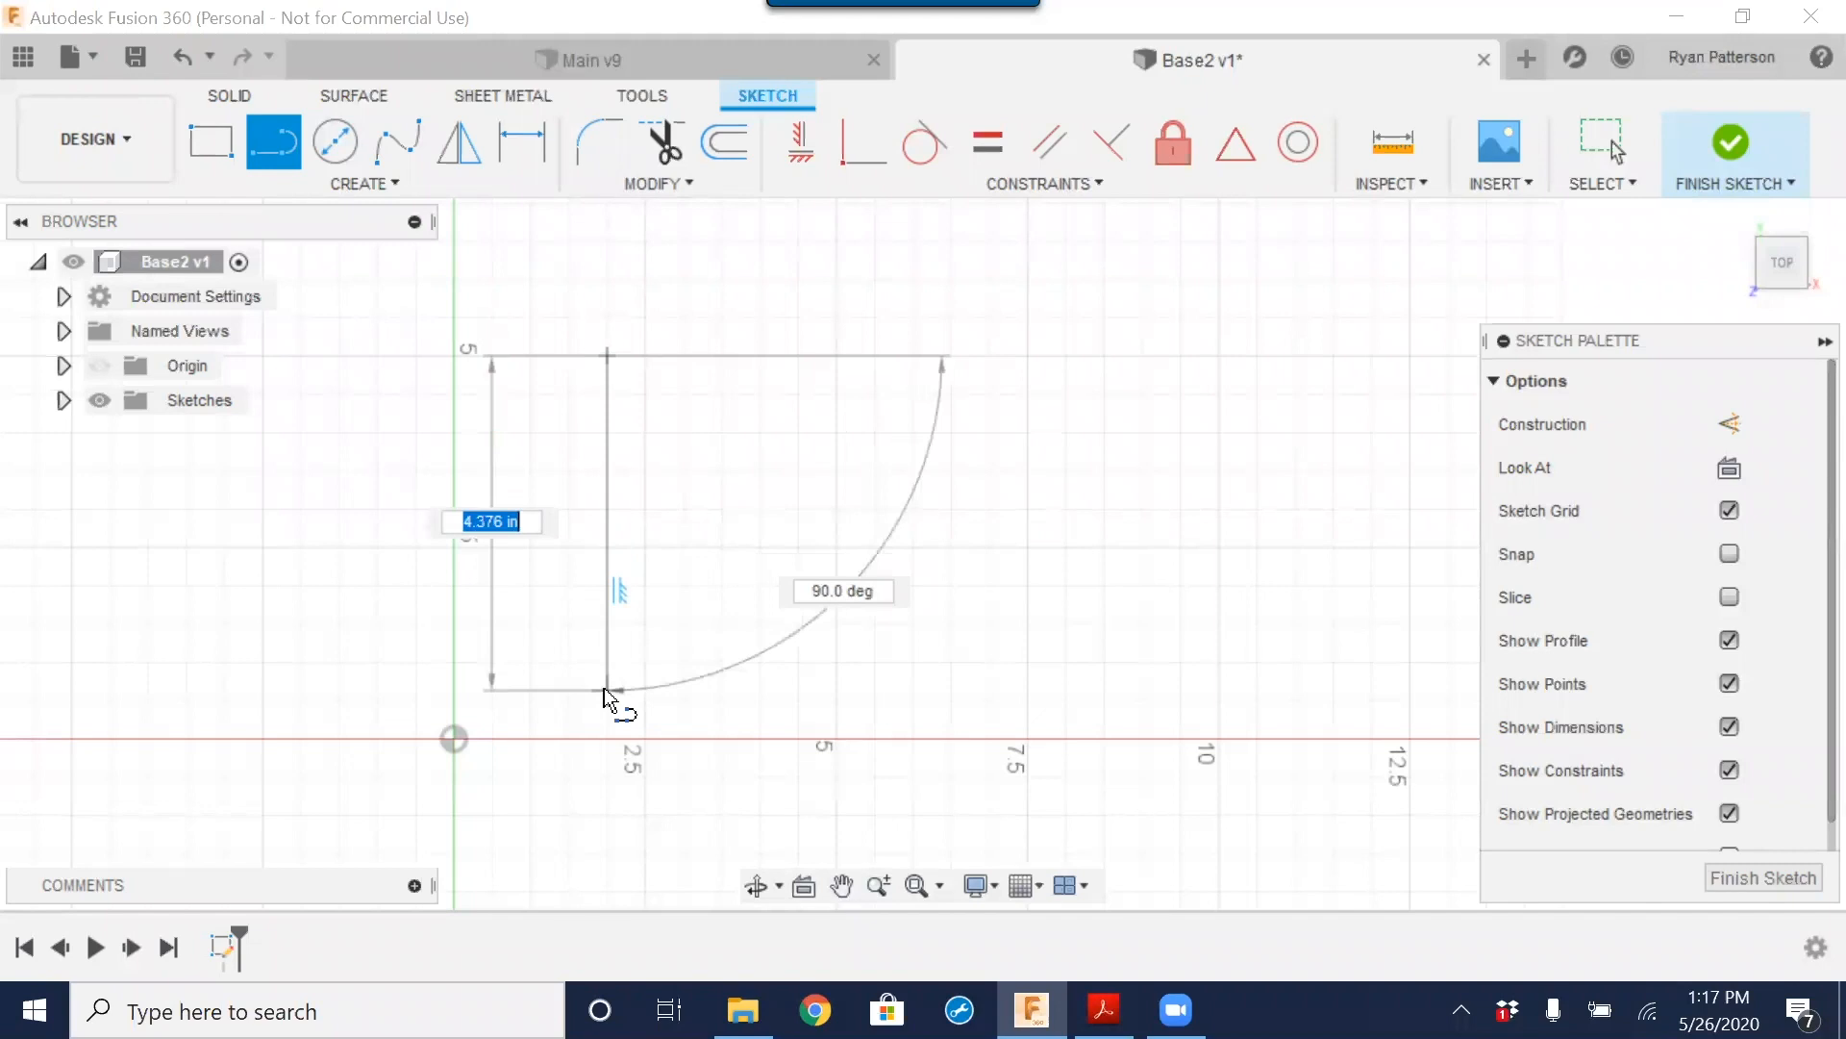
{"action": "left_click_drag", "start_coordinate": [600, 604], "coordinate": [608, 669]}
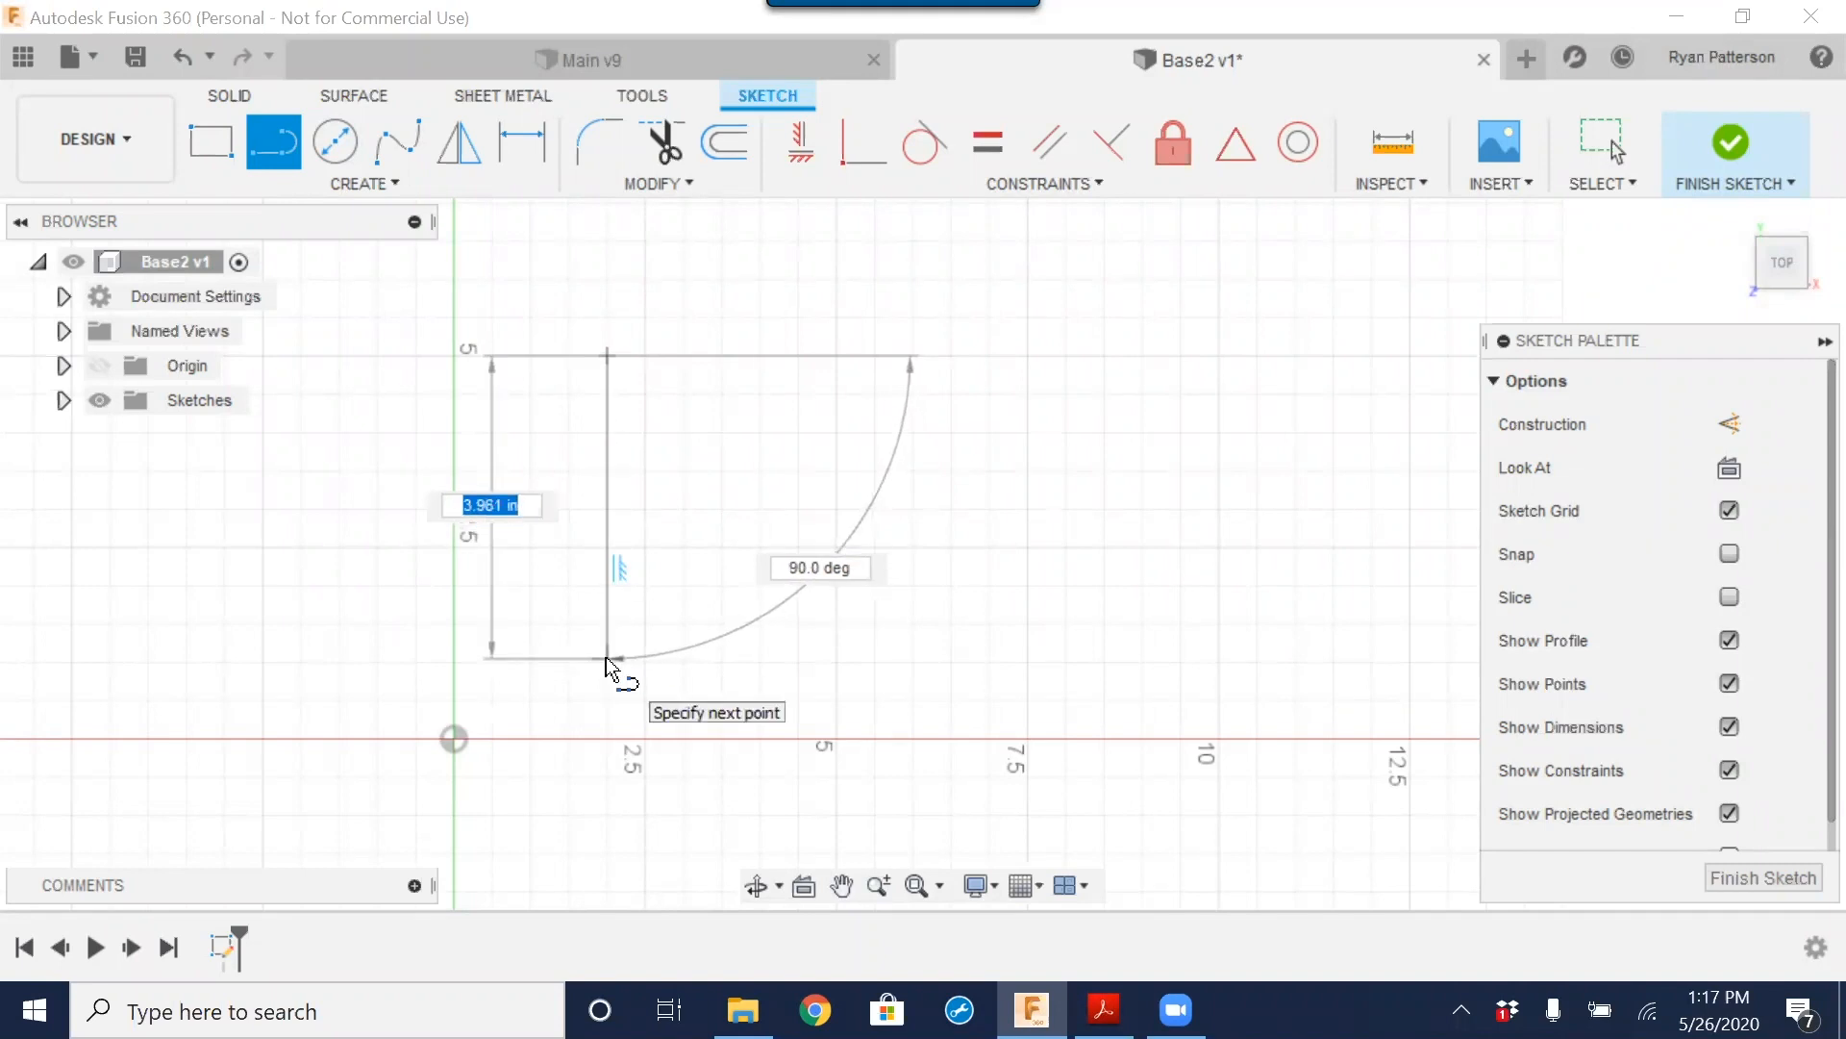
{"action": "mouse_move", "coordinate": [608, 665]}
{"action": "left_mouse_down"}
{"action": "mouse_move", "coordinate": [618, 615]}
{"action": "mouse_move", "coordinate": [593, 503]}
{"action": "mouse_move", "coordinate": [632, 576]}
{"action": "mouse_move", "coordinate": [604, 565]}
{"action": "left_mouse_up"}
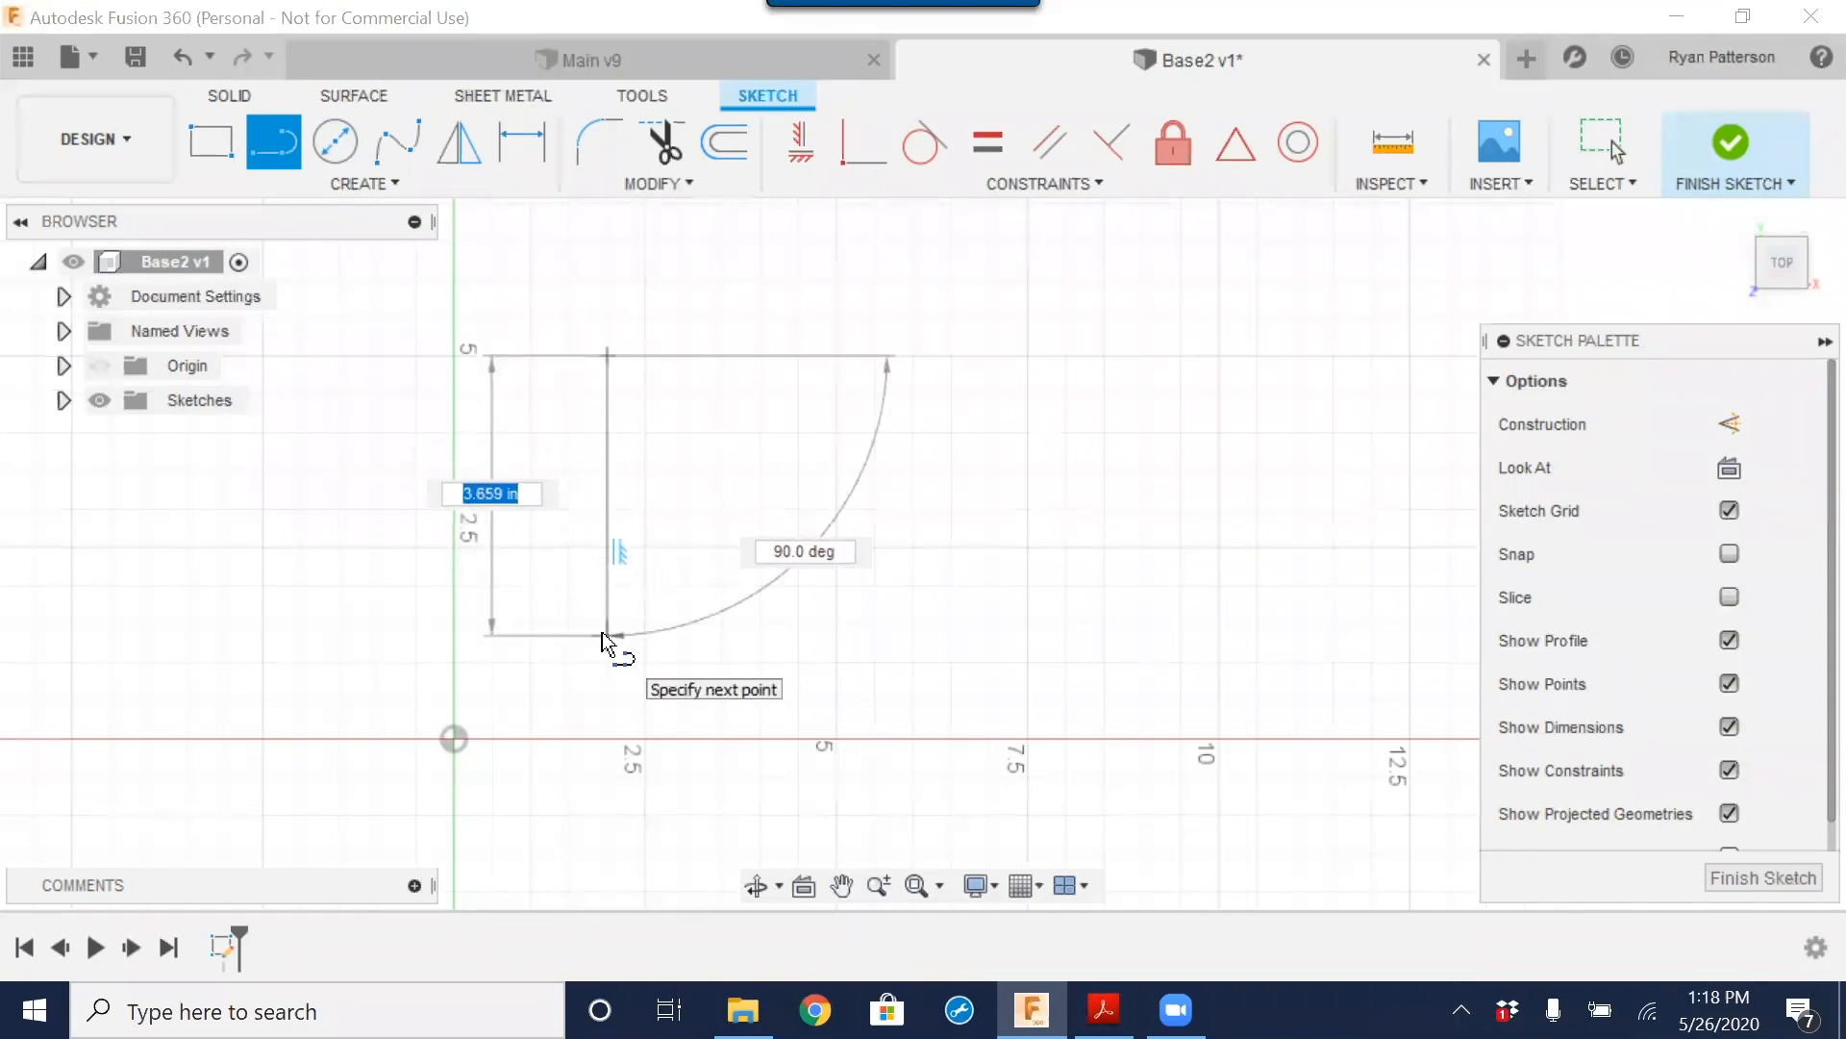
{"action": "left_click", "coordinate": [607, 634]}
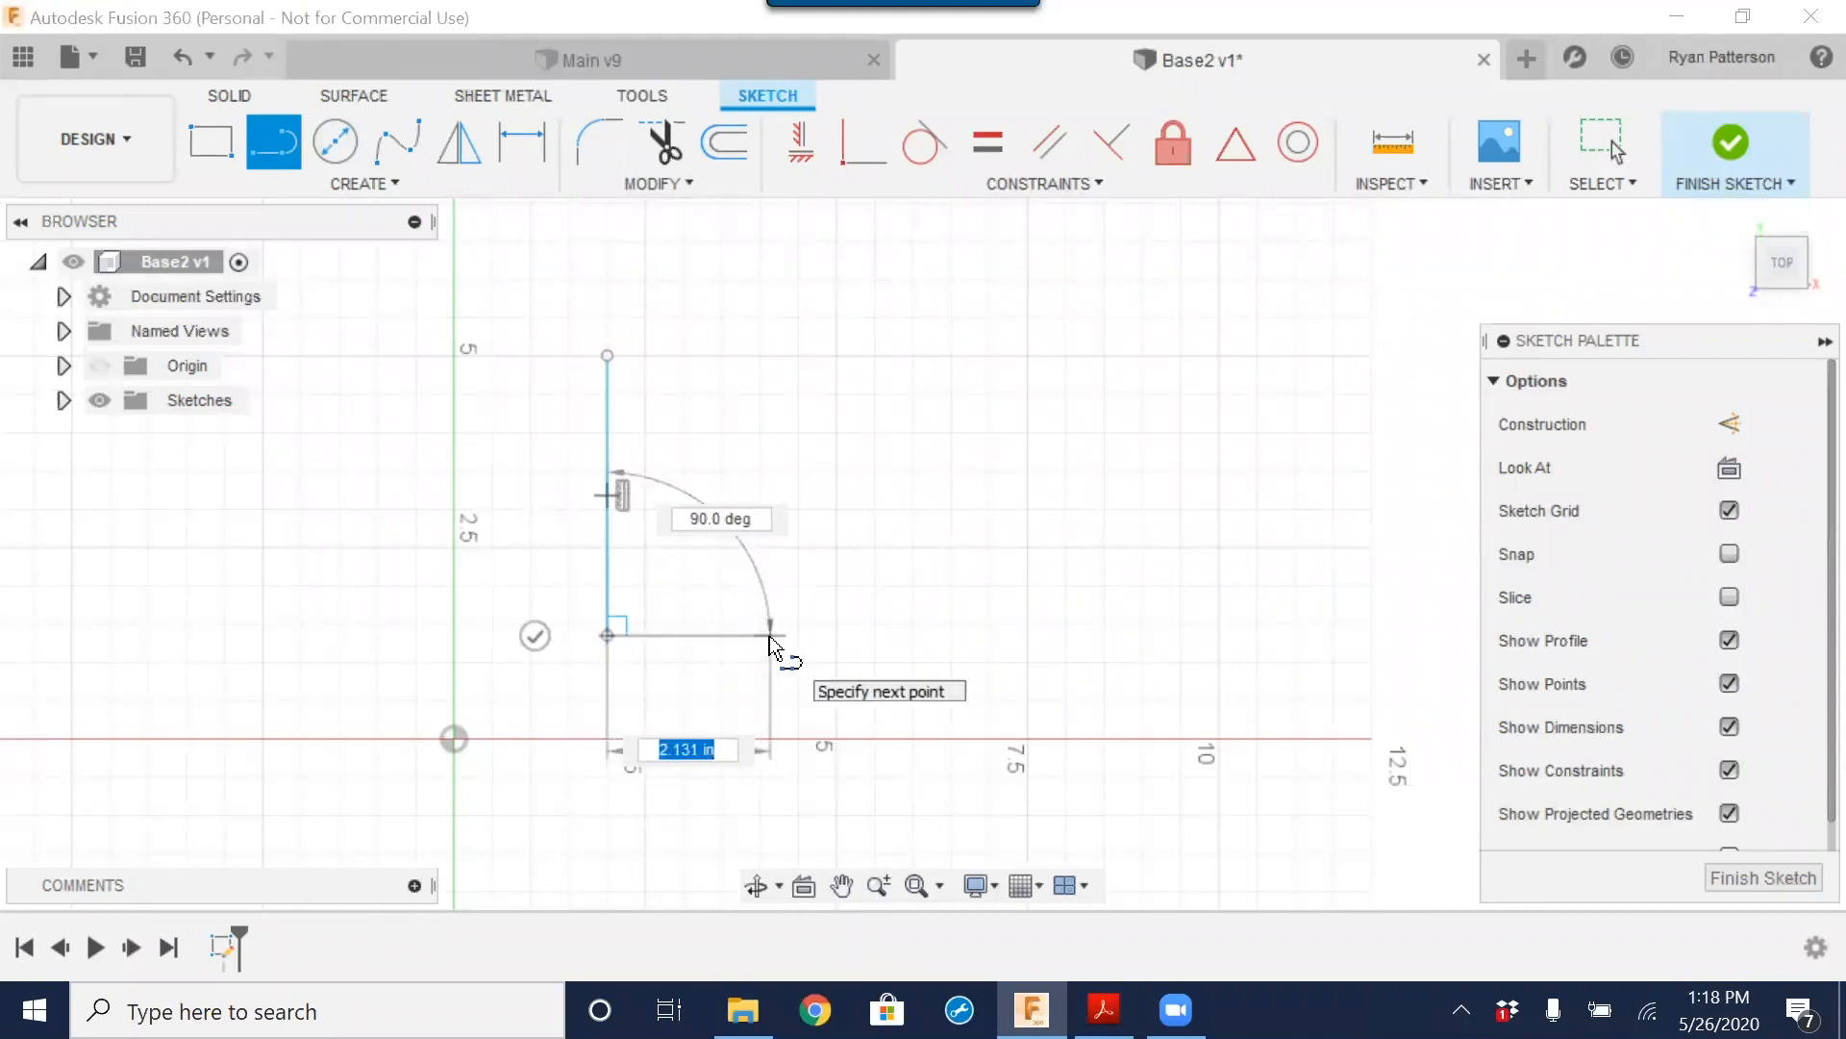
{"action": "left_click_drag", "start_coordinate": [653, 635], "coordinate": [728, 638]}
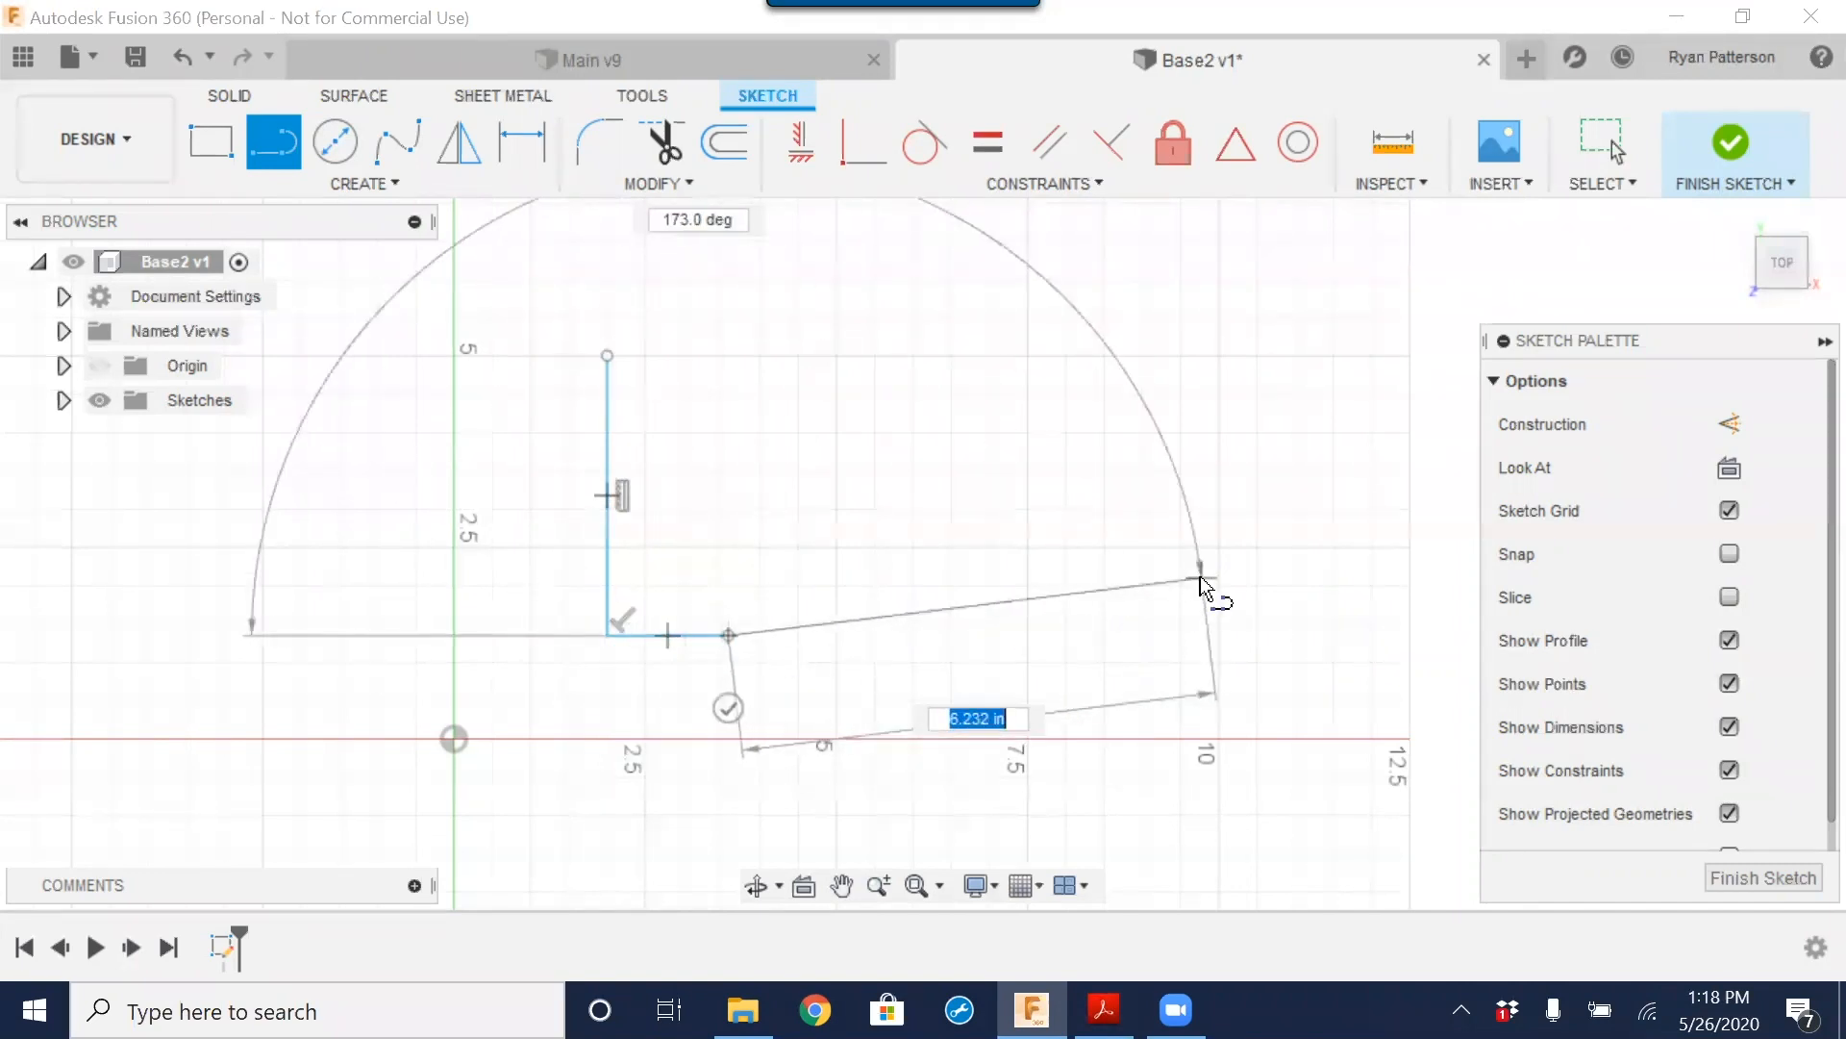
Step: Continue the outline with a lower sloped line about 17.4 in long, a right edge, an upper sloped line and a short top line, leaving it open
{"action": "scroll", "coordinate": [1349, 574], "scroll_direction": "down", "scroll_amount": 5}
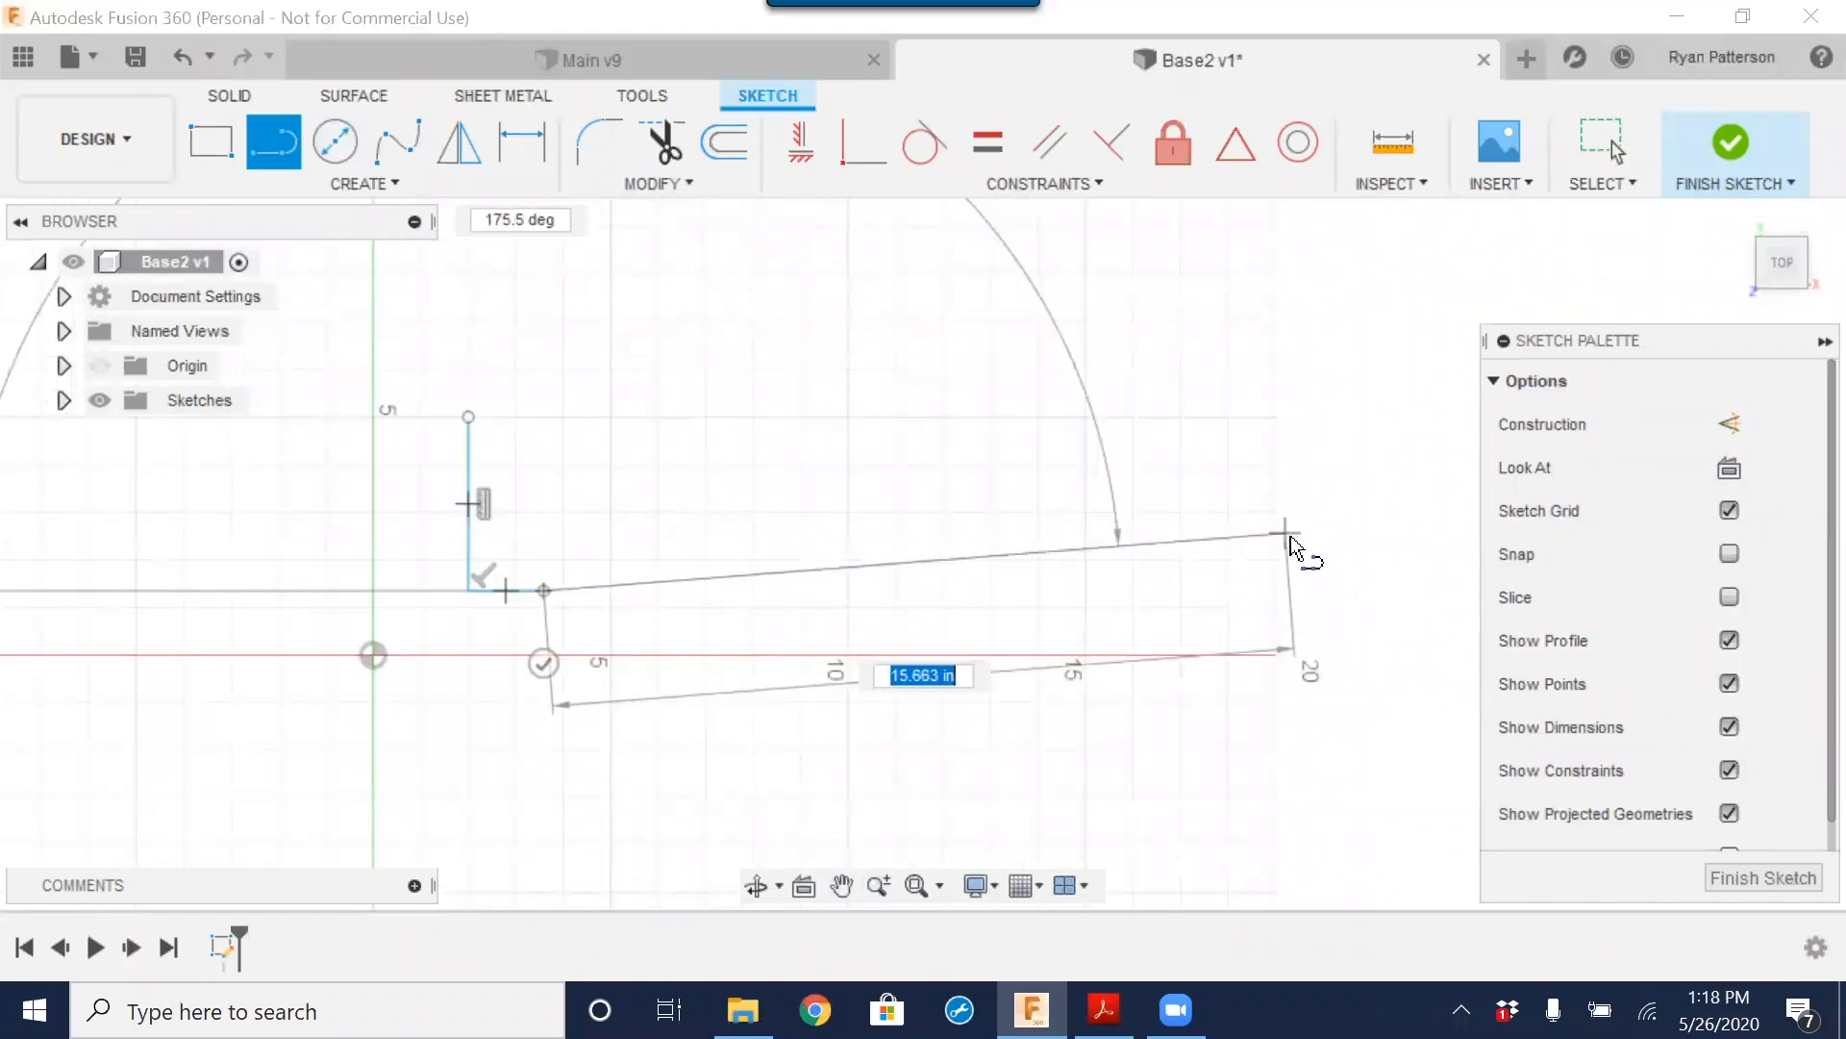
{"action": "scroll", "coordinate": [1289, 537], "scroll_direction": "down", "scroll_amount": 1}
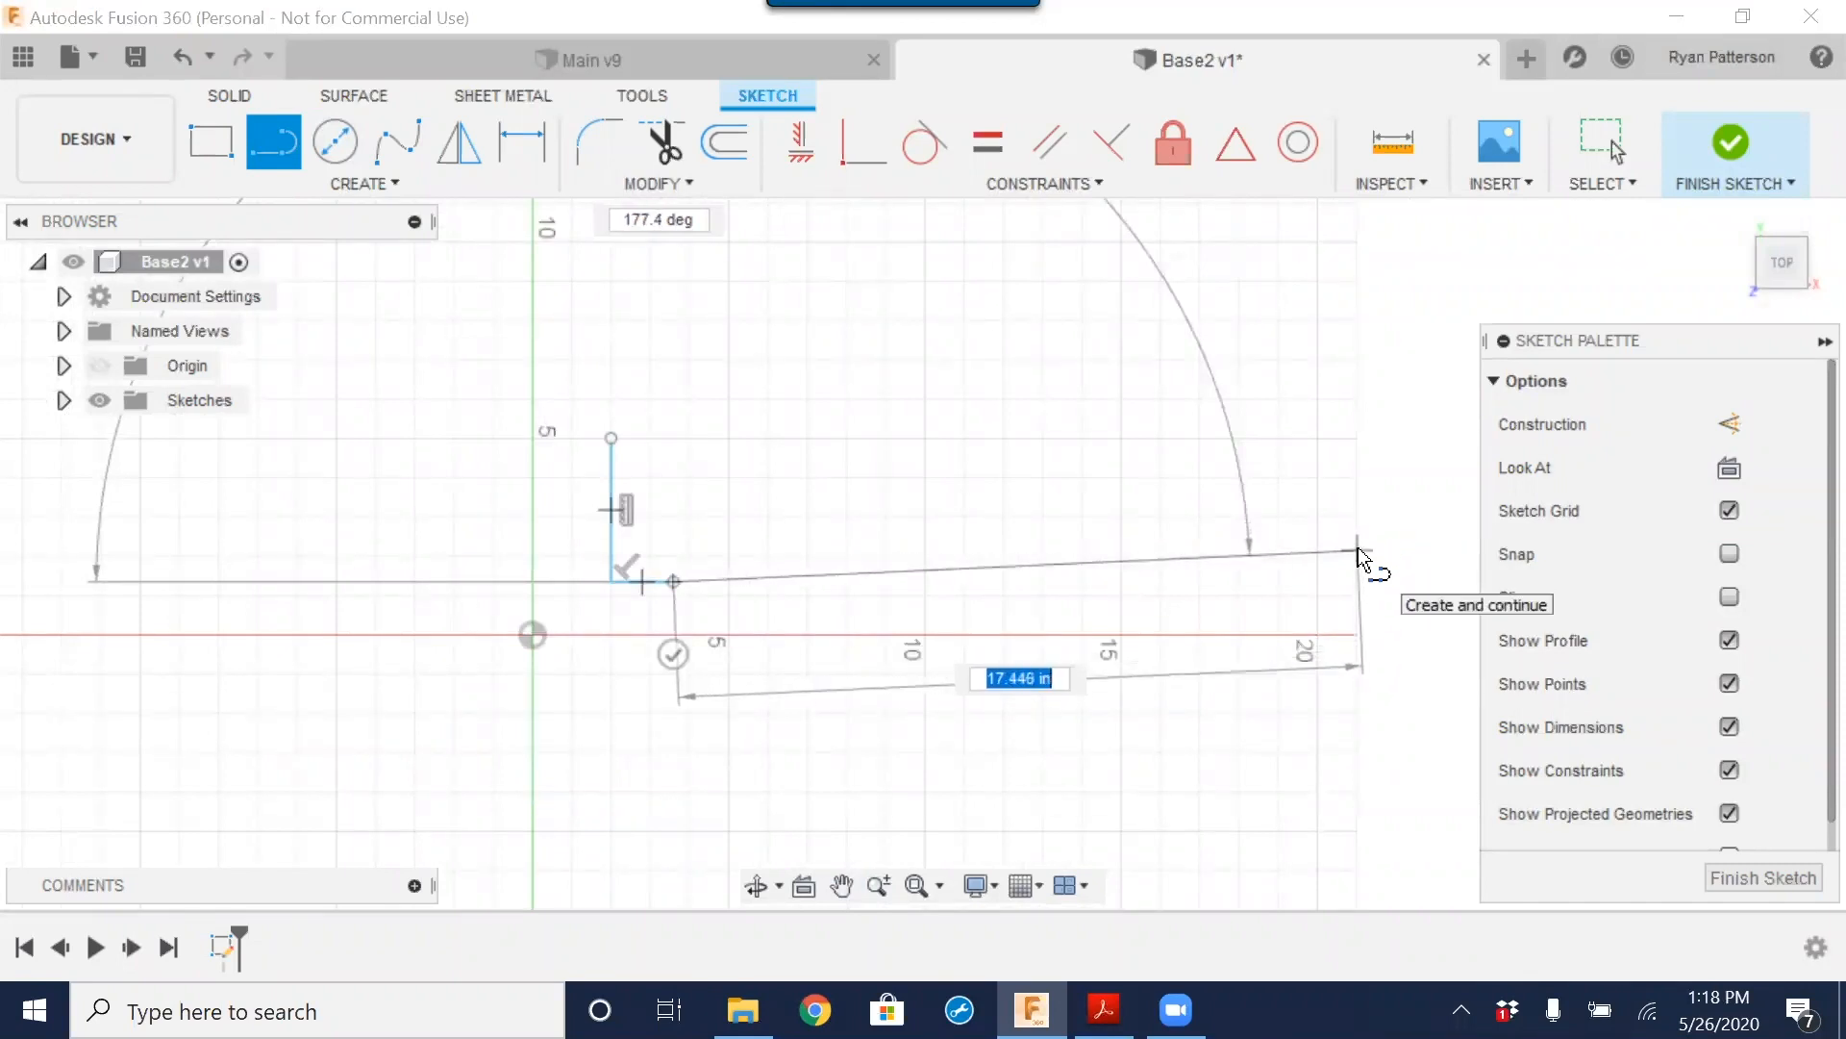
{"action": "left_click", "coordinate": [1358, 550]}
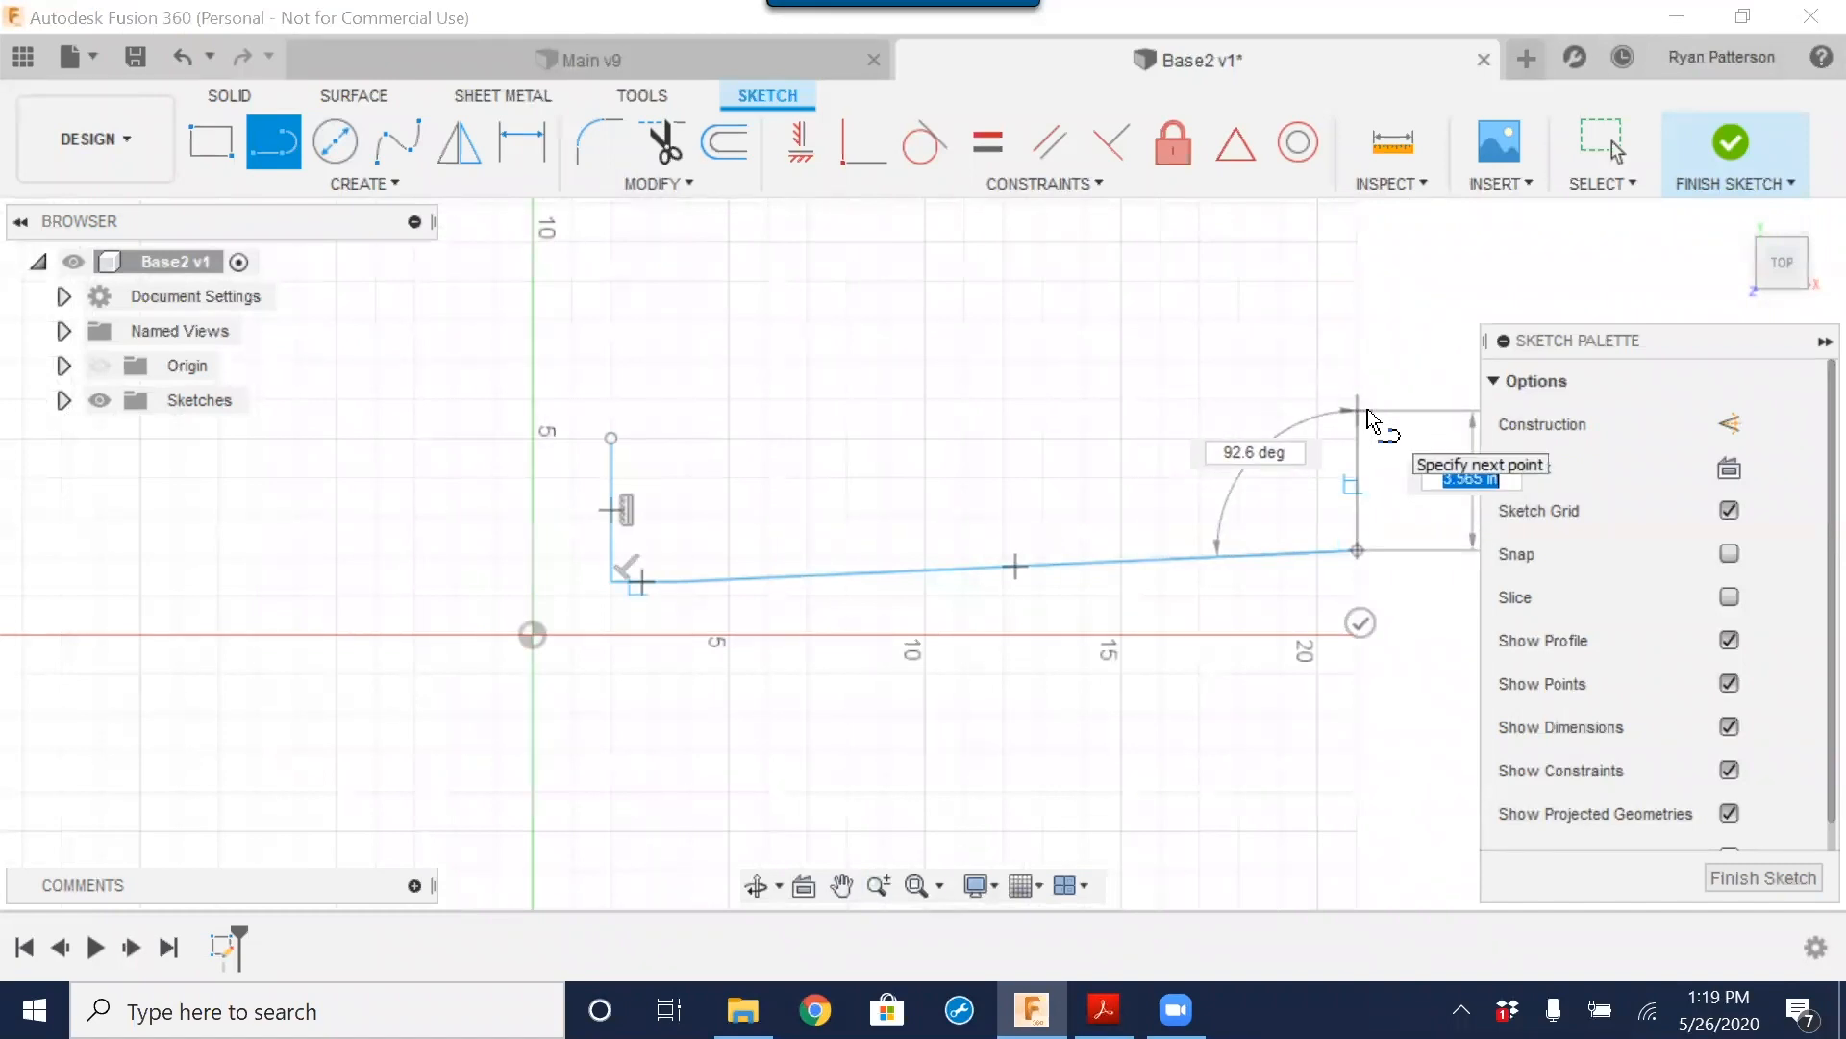
{"action": "left_click", "coordinate": [1367, 408]}
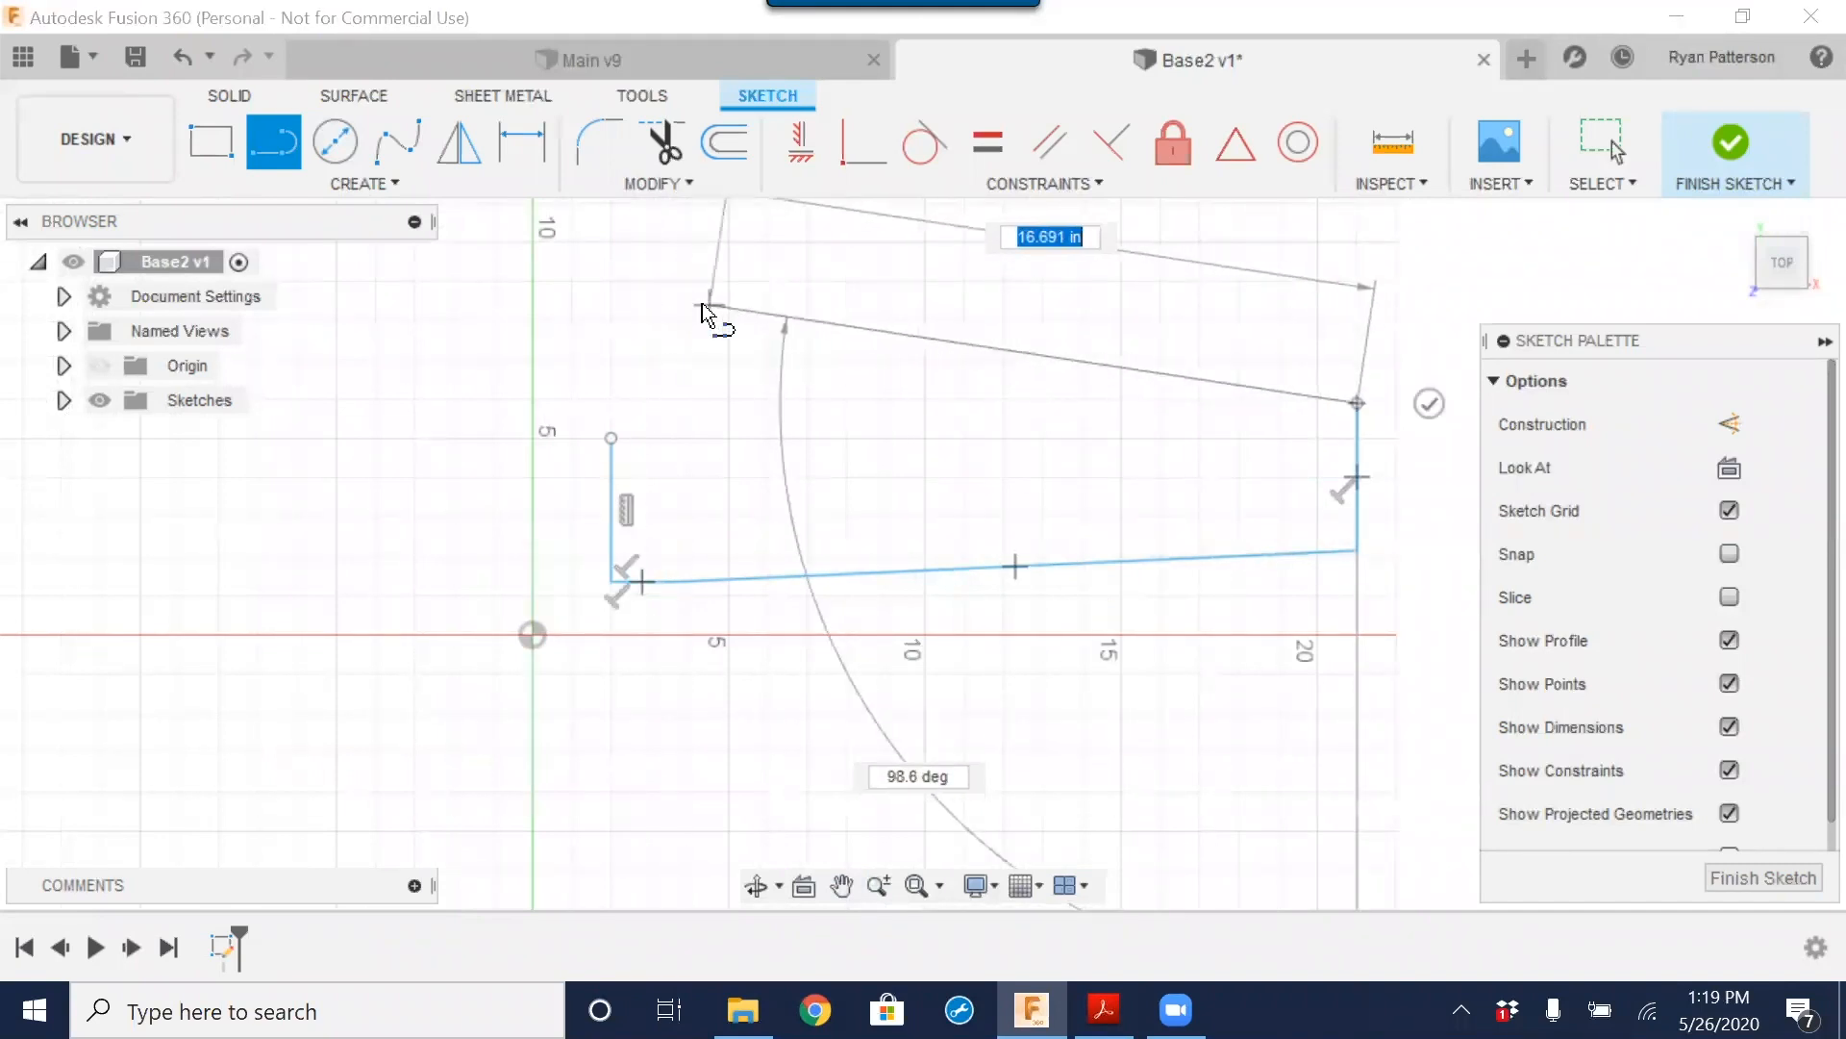
{"action": "left_click", "coordinate": [703, 306]}
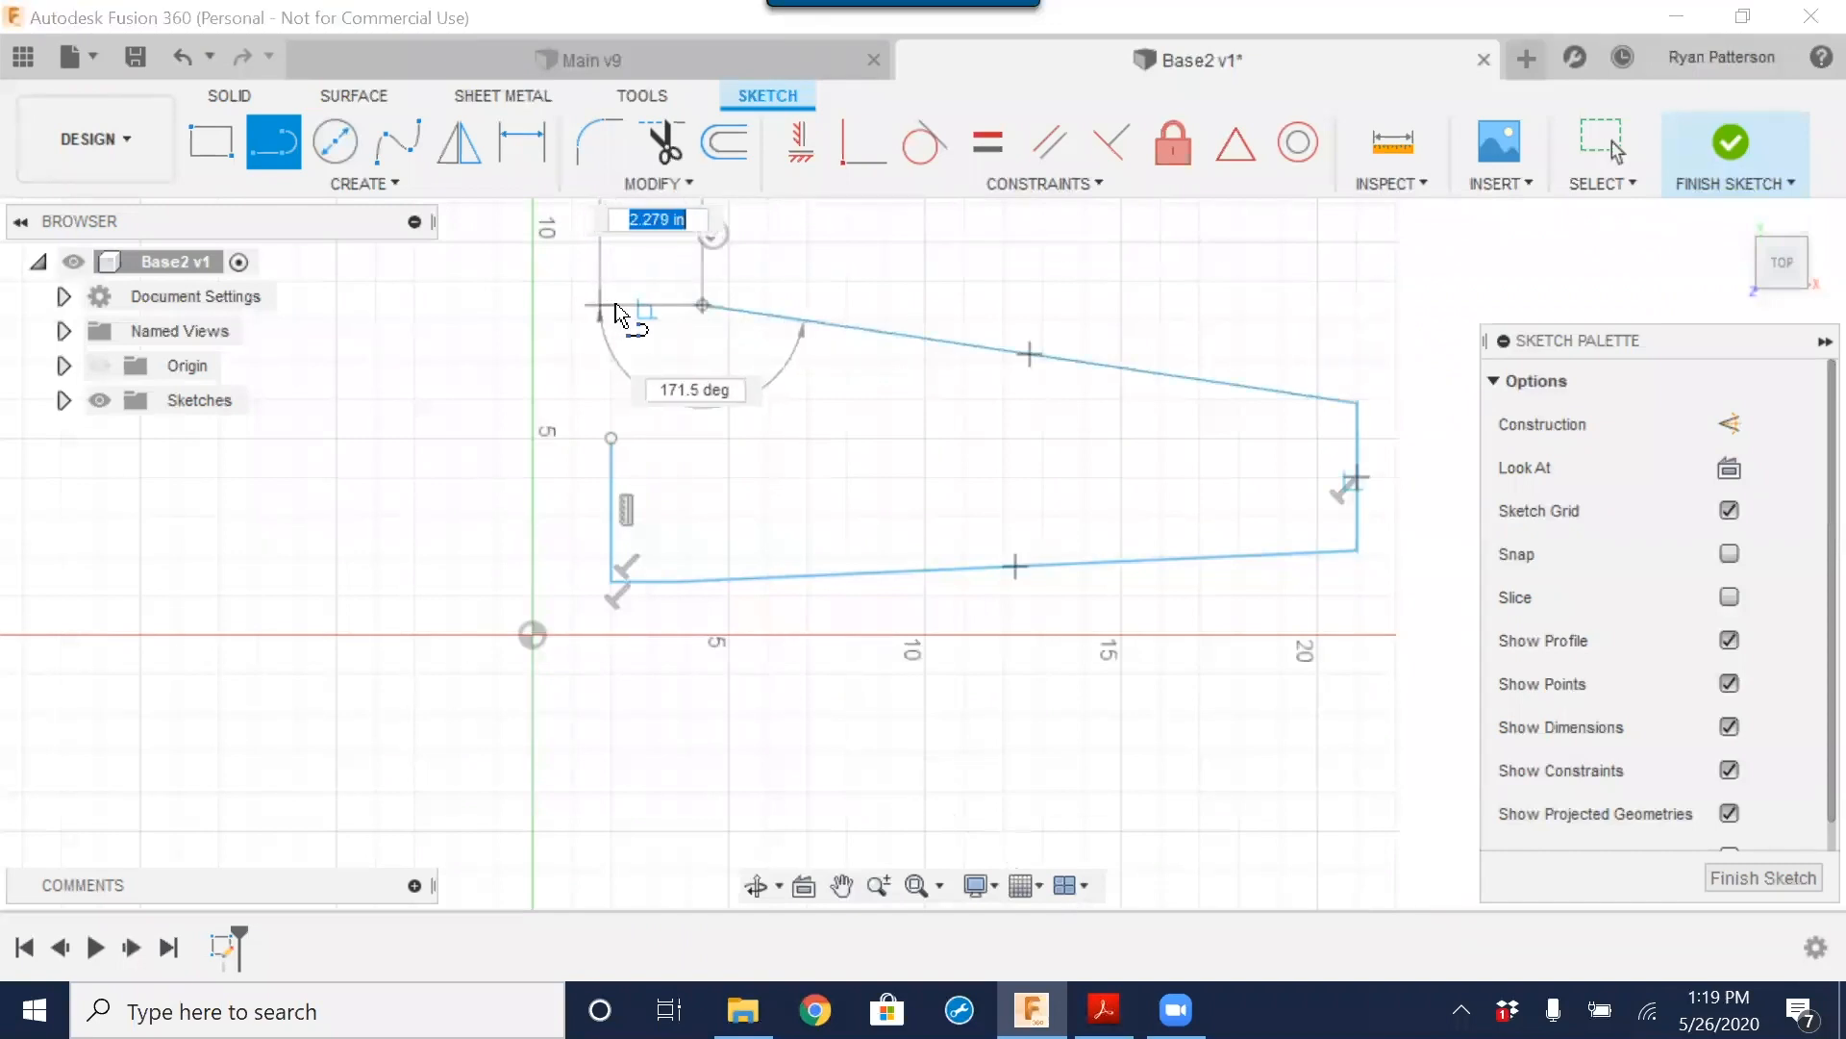
{"action": "left_click", "coordinate": [603, 305]}
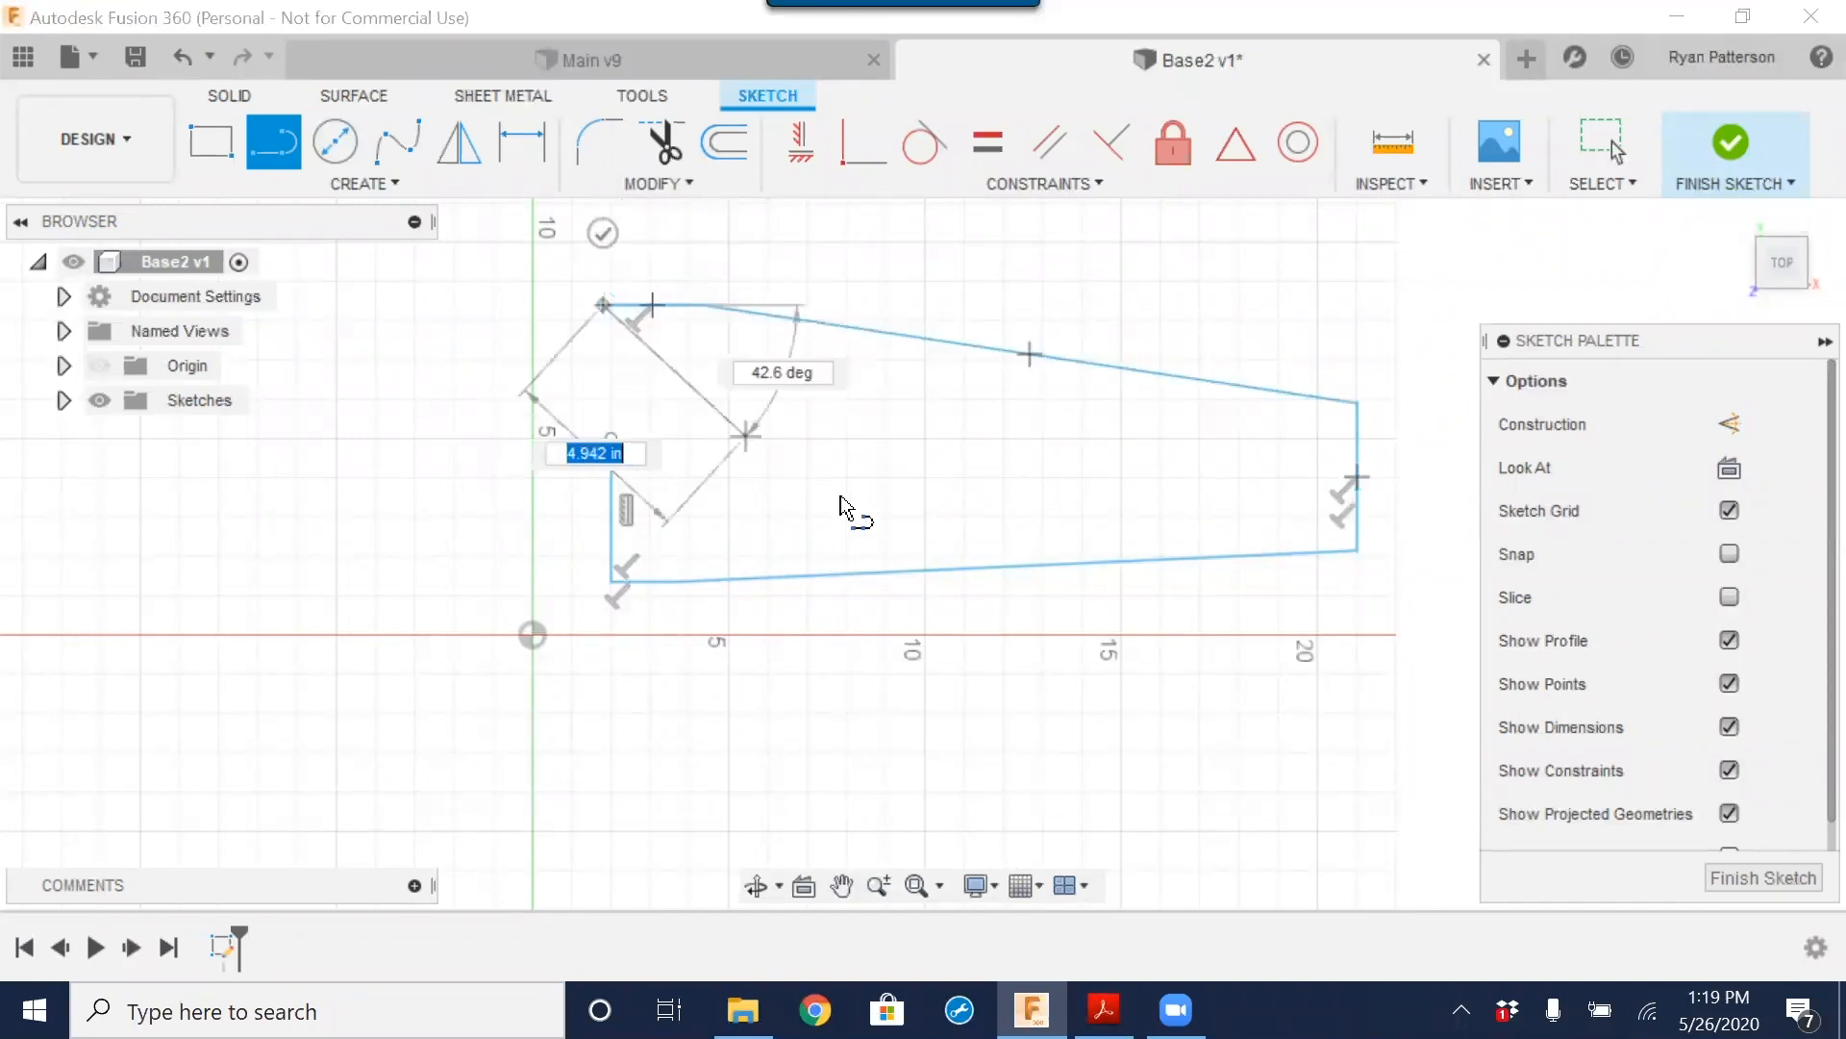
{"action": "key", "text": "Escape"}
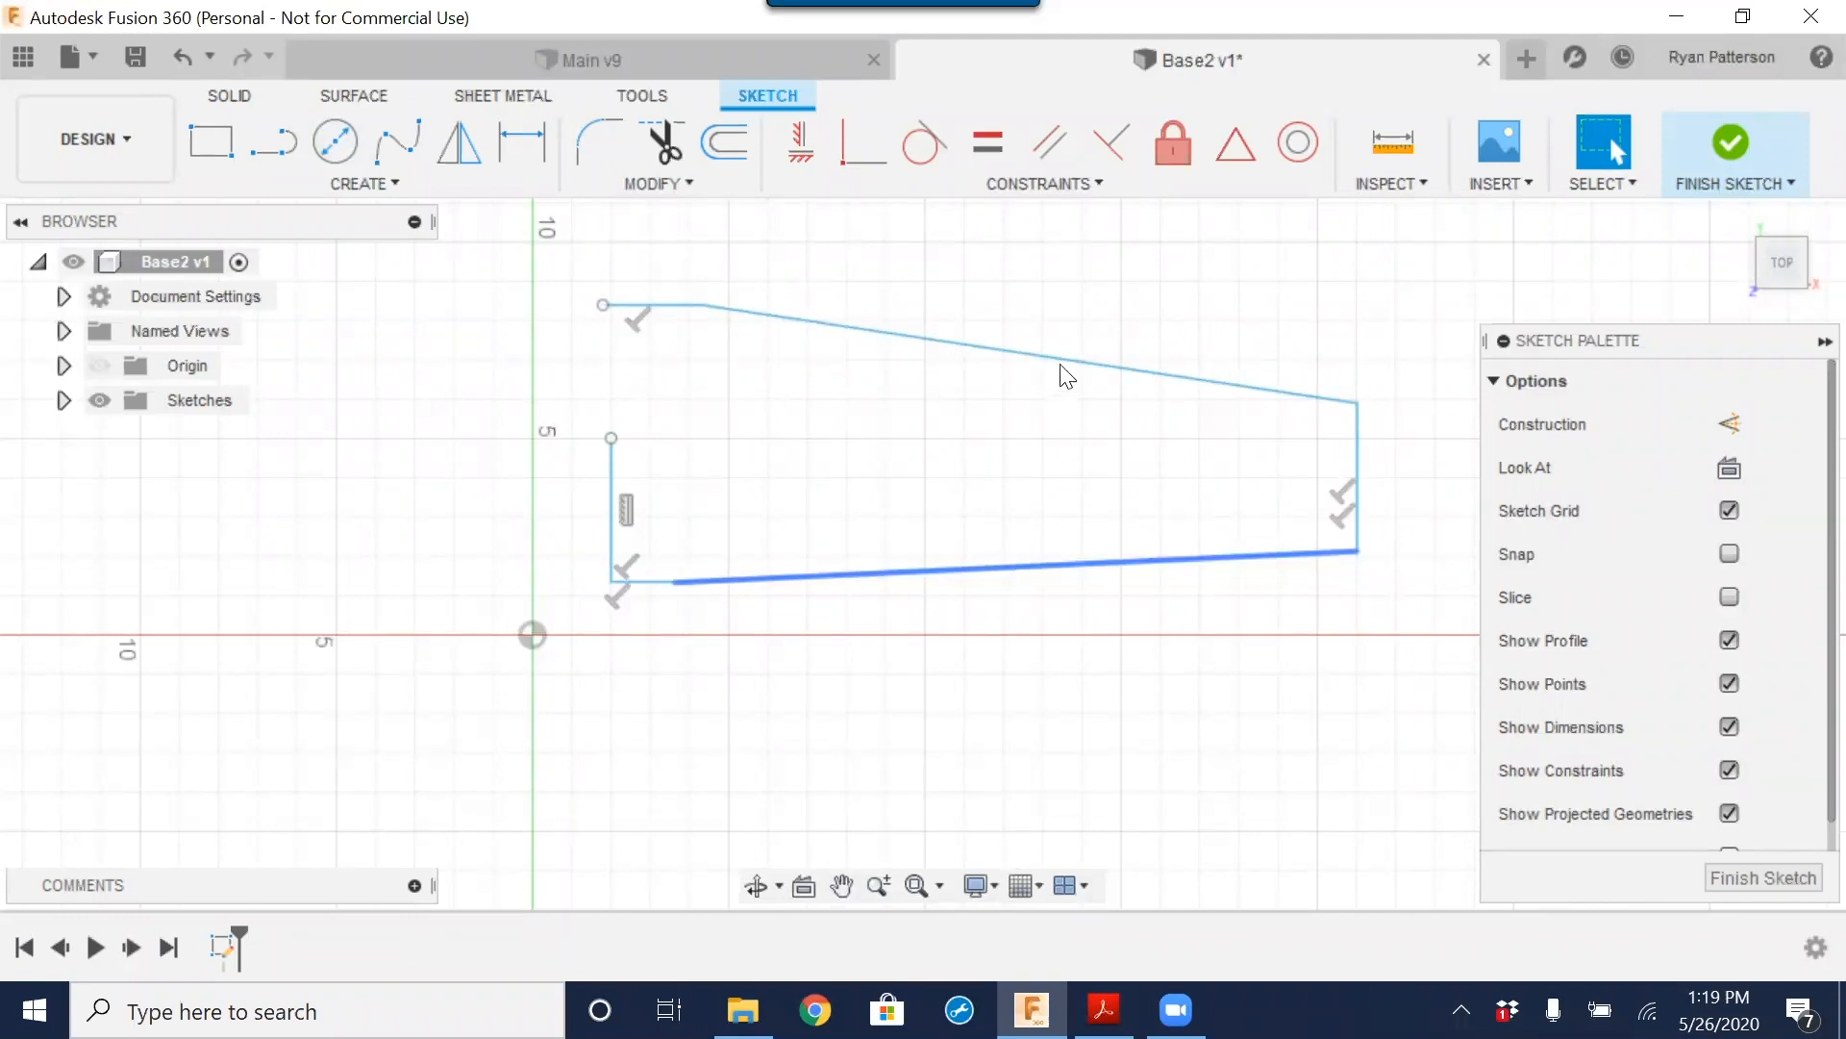
Step: Move the left edge's open endpoint slightly outward and delete that edge's vertical constraint
{"action": "left_click", "coordinate": [650, 343]}
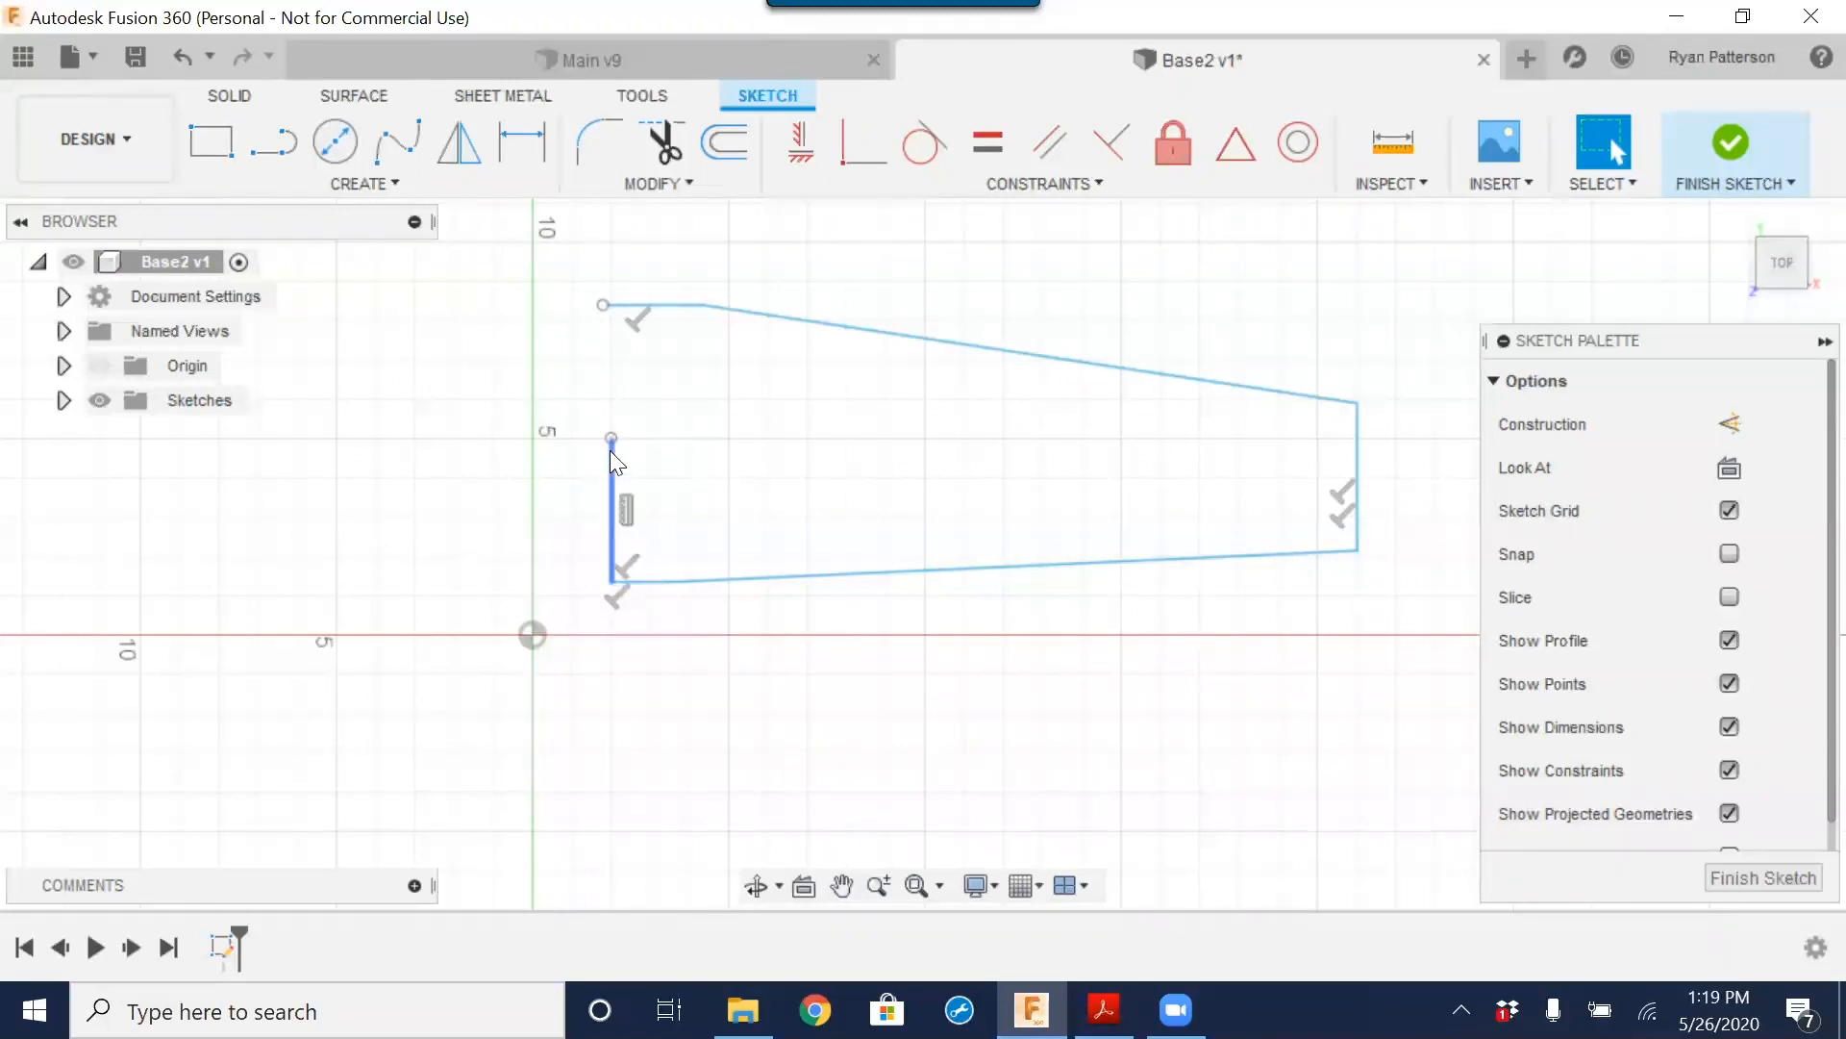
{"action": "mouse_move", "coordinate": [612, 440]}
{"action": "left_mouse_down"}
{"action": "mouse_move", "coordinate": [591, 444]}
{"action": "mouse_move", "coordinate": [712, 468]}
{"action": "mouse_move", "coordinate": [591, 455]}
{"action": "mouse_move", "coordinate": [581, 421]}
{"action": "left_mouse_up"}
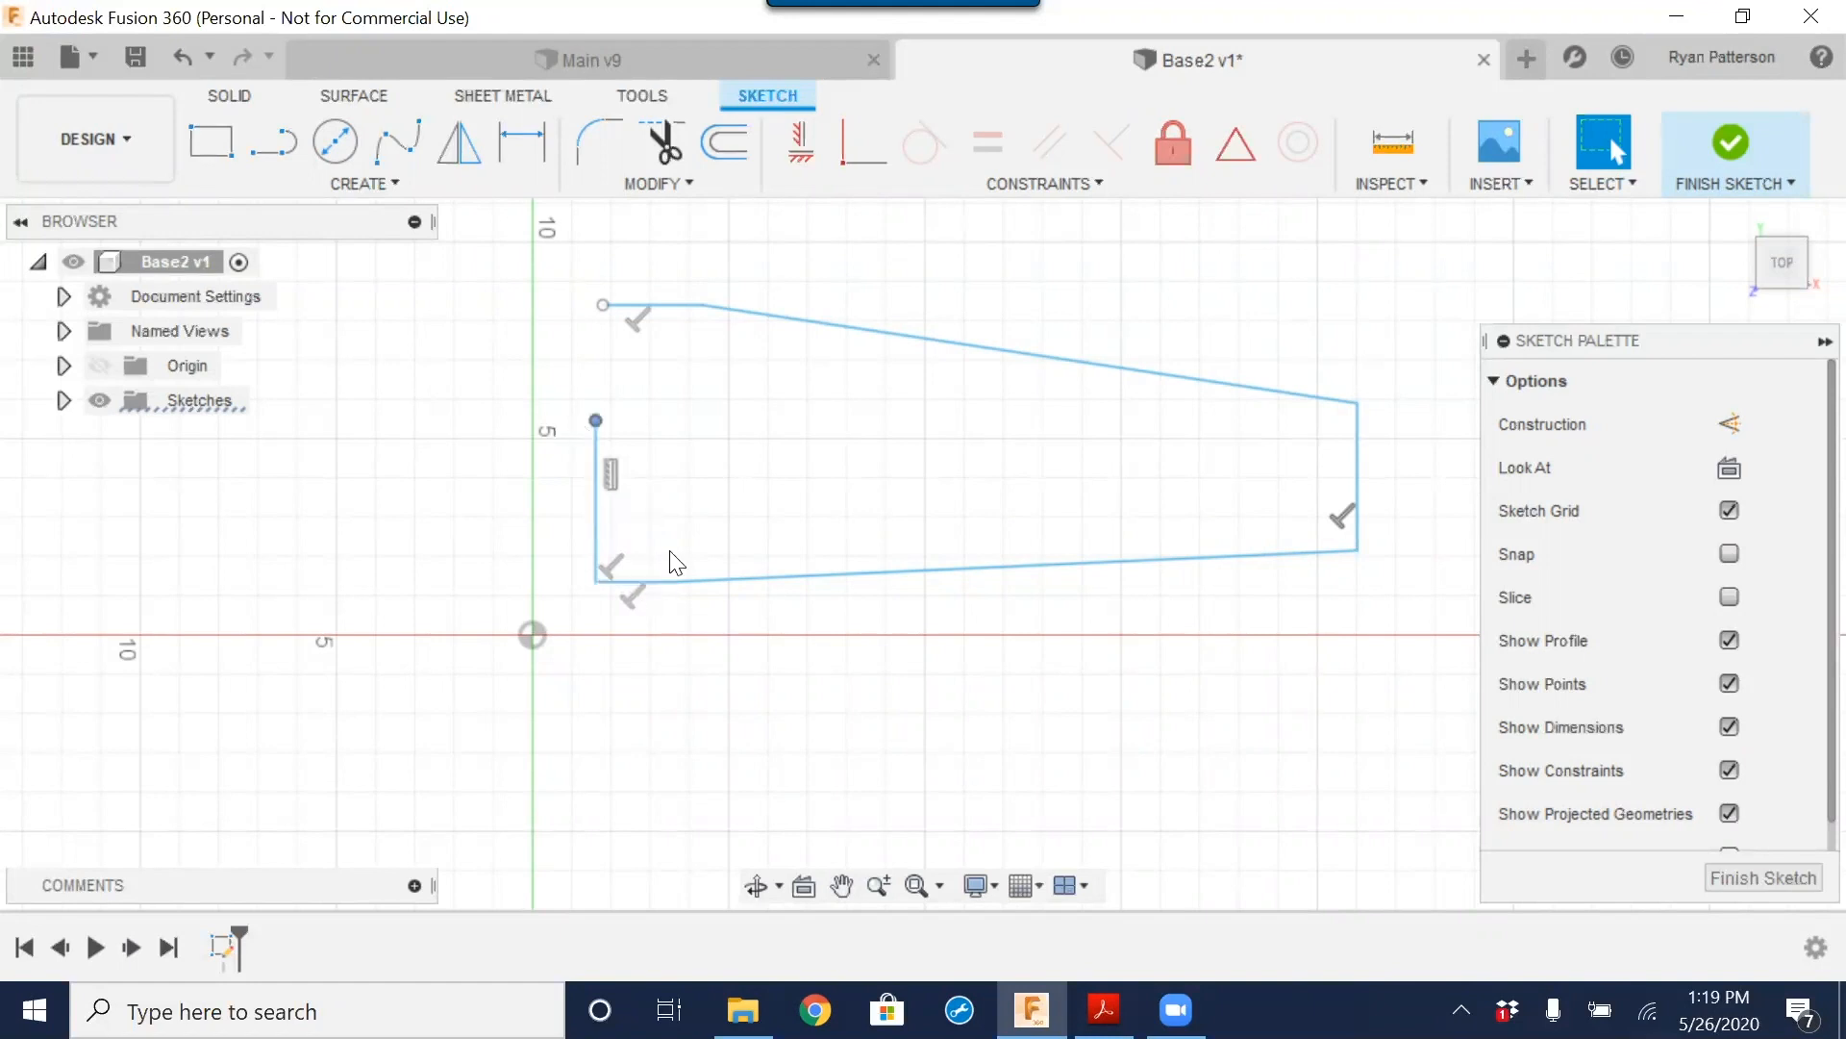
{"action": "right_click", "coordinate": [616, 477]}
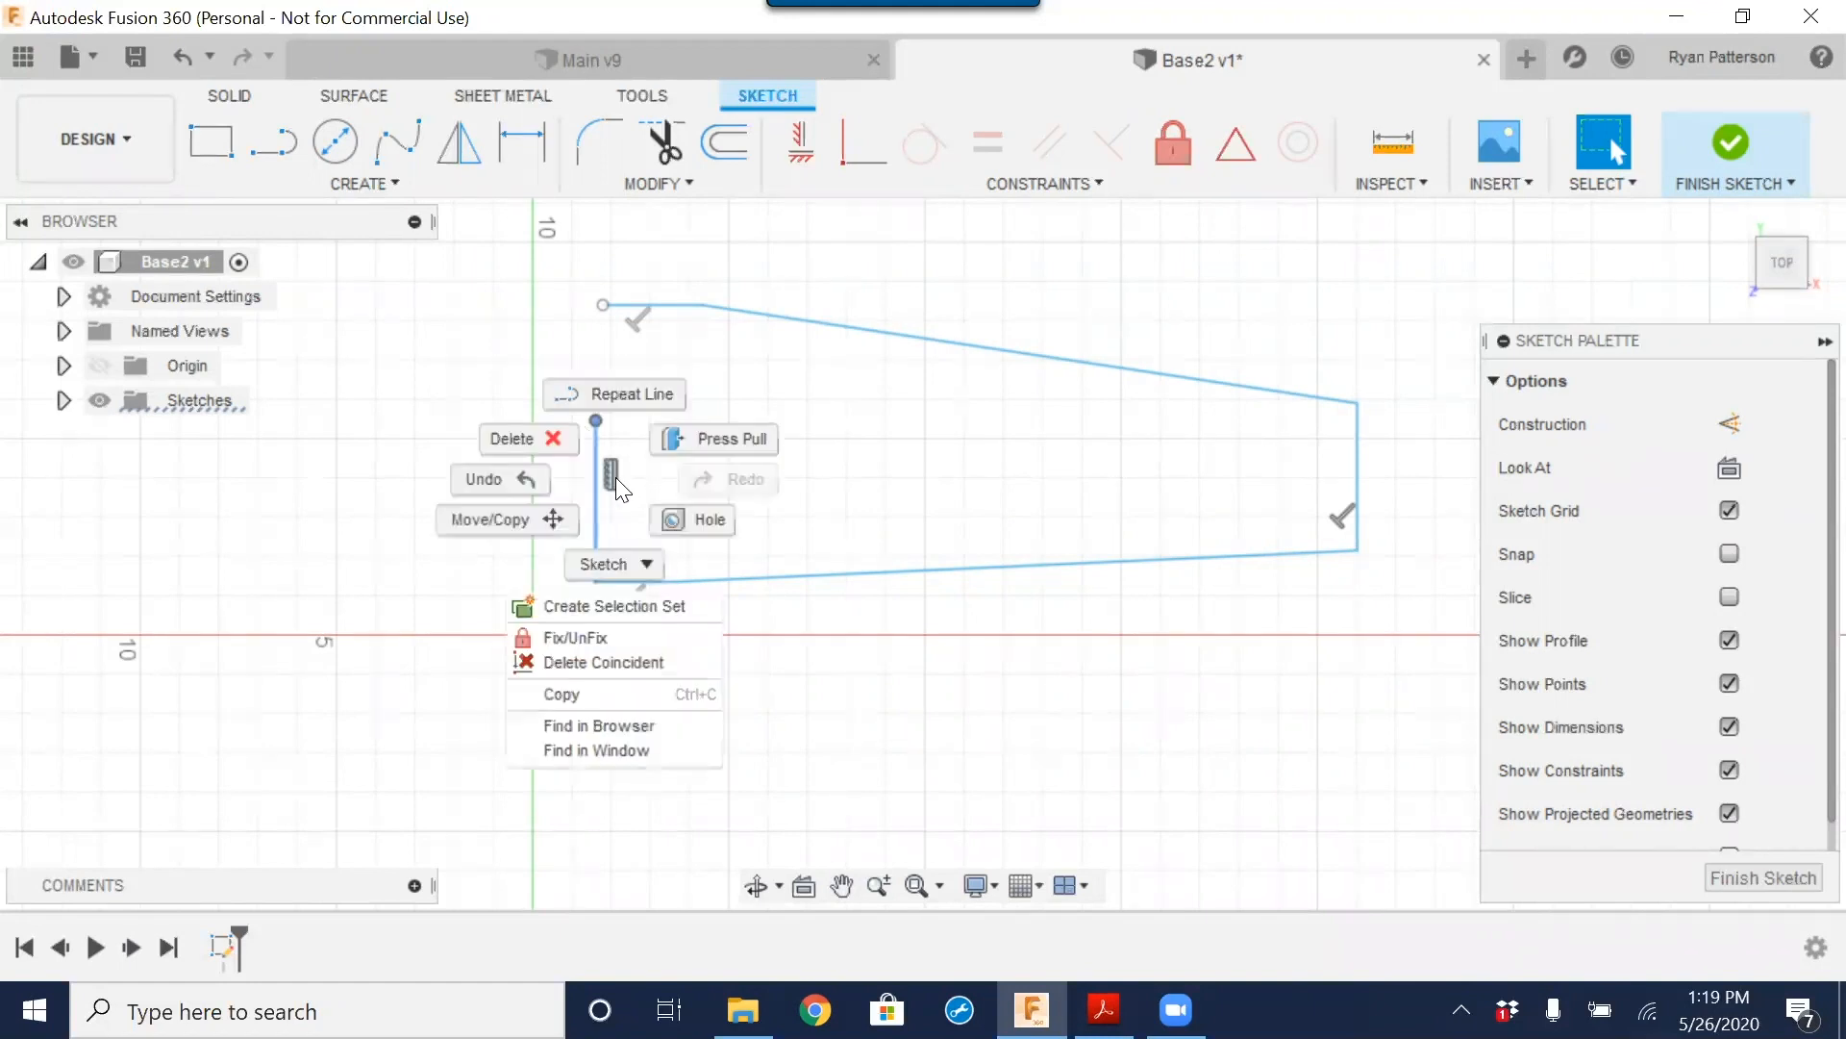
{"action": "left_click", "coordinate": [536, 443]}
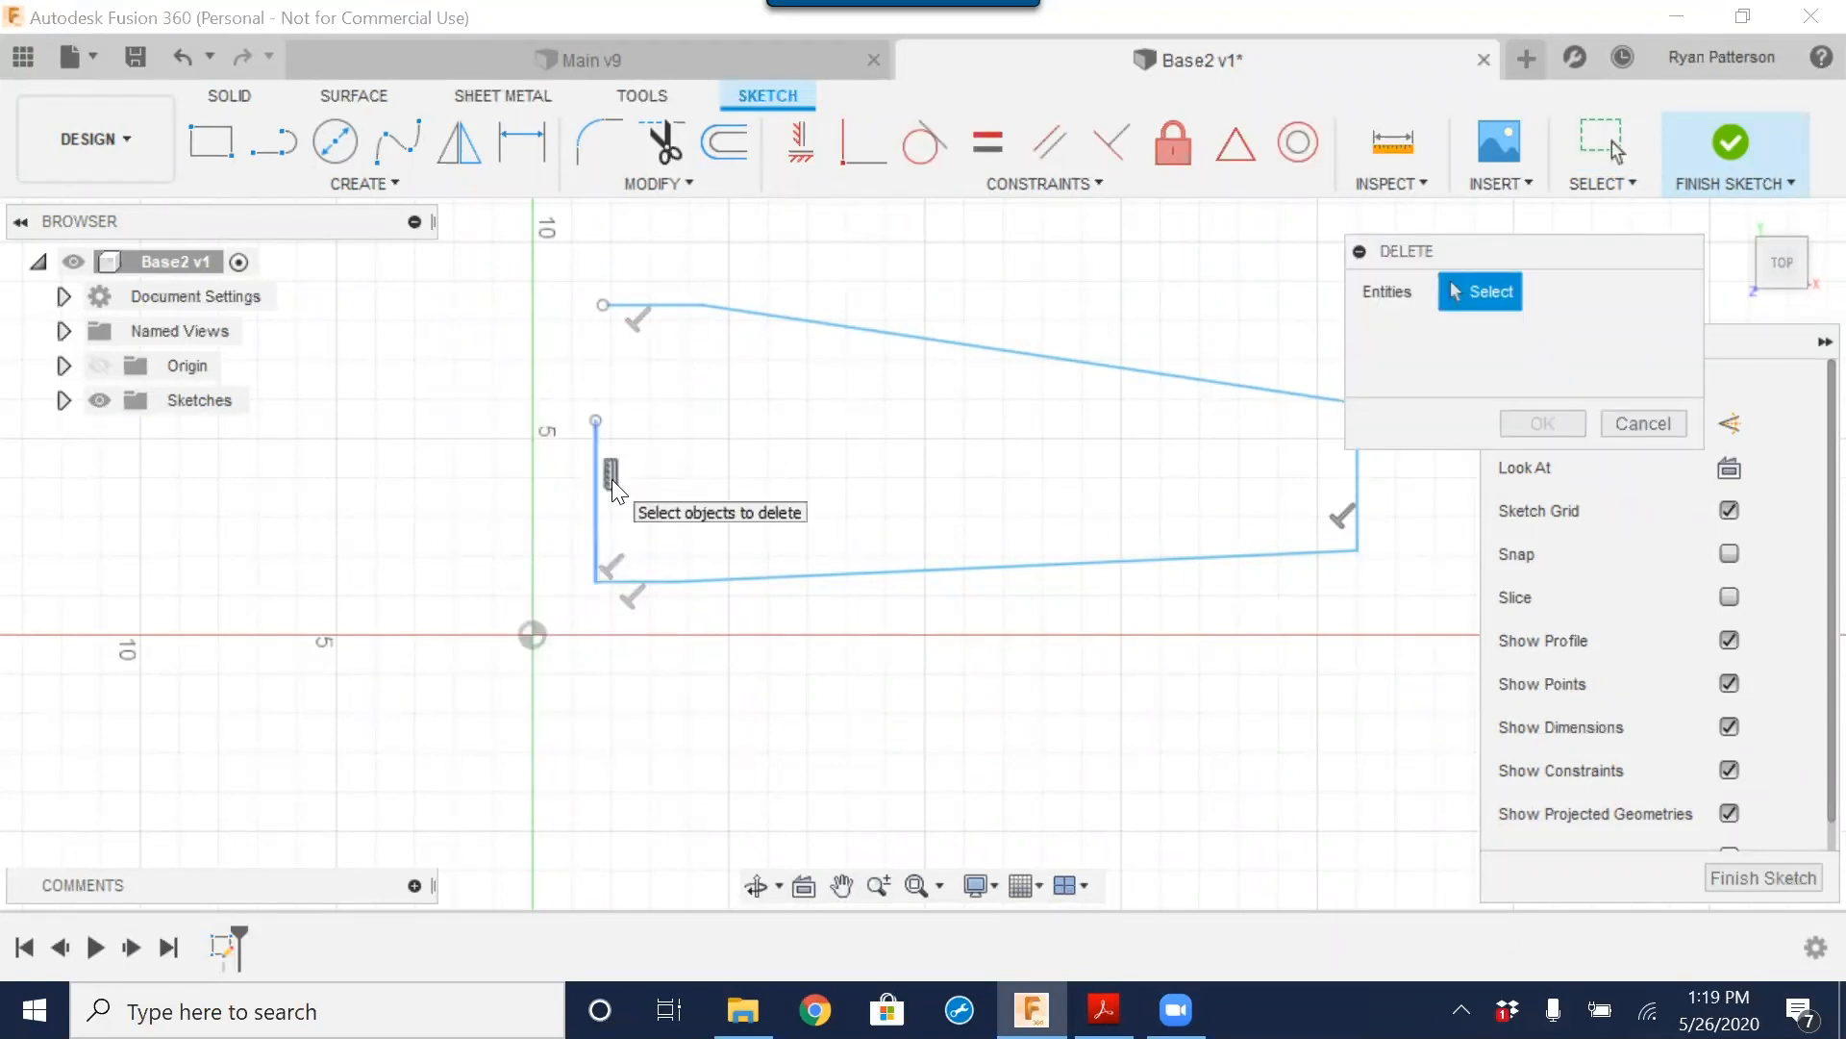
{"action": "left_click", "coordinate": [612, 477]}
{"action": "left_click", "coordinate": [1541, 423]}
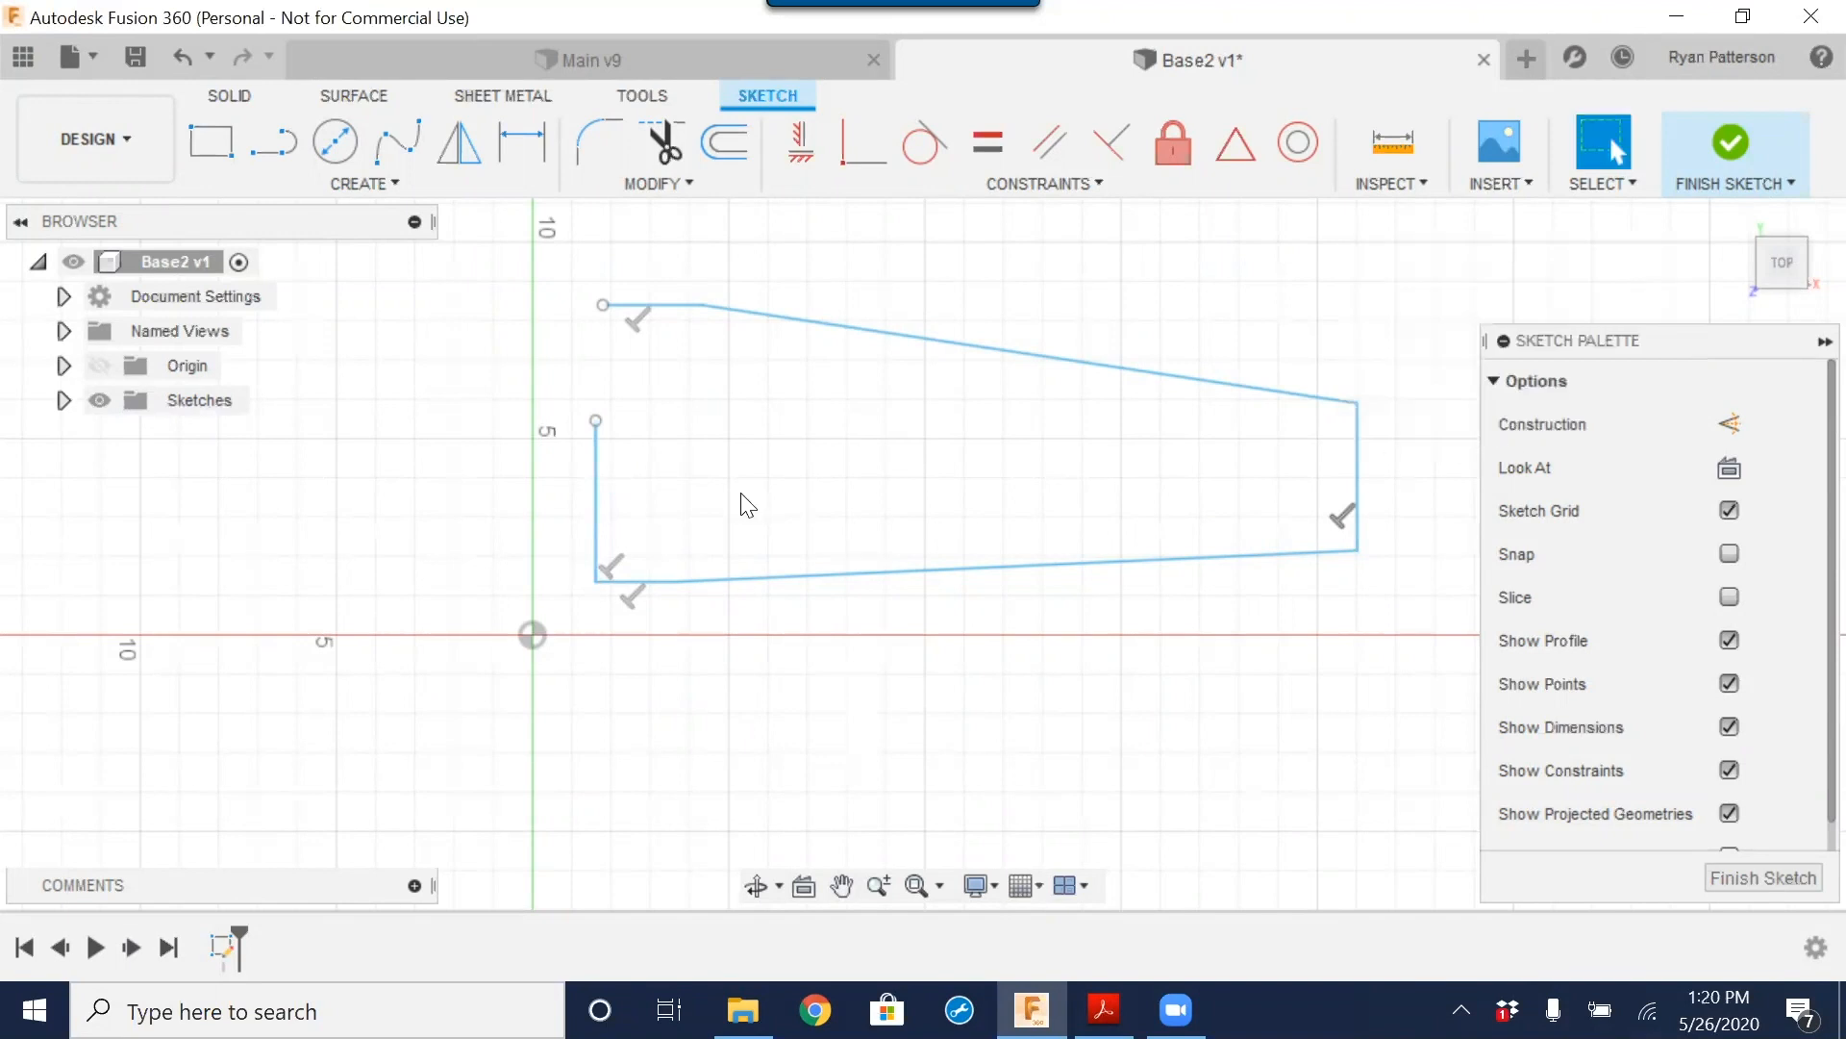
Step: Reshape the open outline by moving the left edge's free endpoint and the corners where the short horizontal lines meet the long sloped sides
{"action": "left_click_drag", "start_coordinate": [595, 420], "coordinate": [676, 429]}
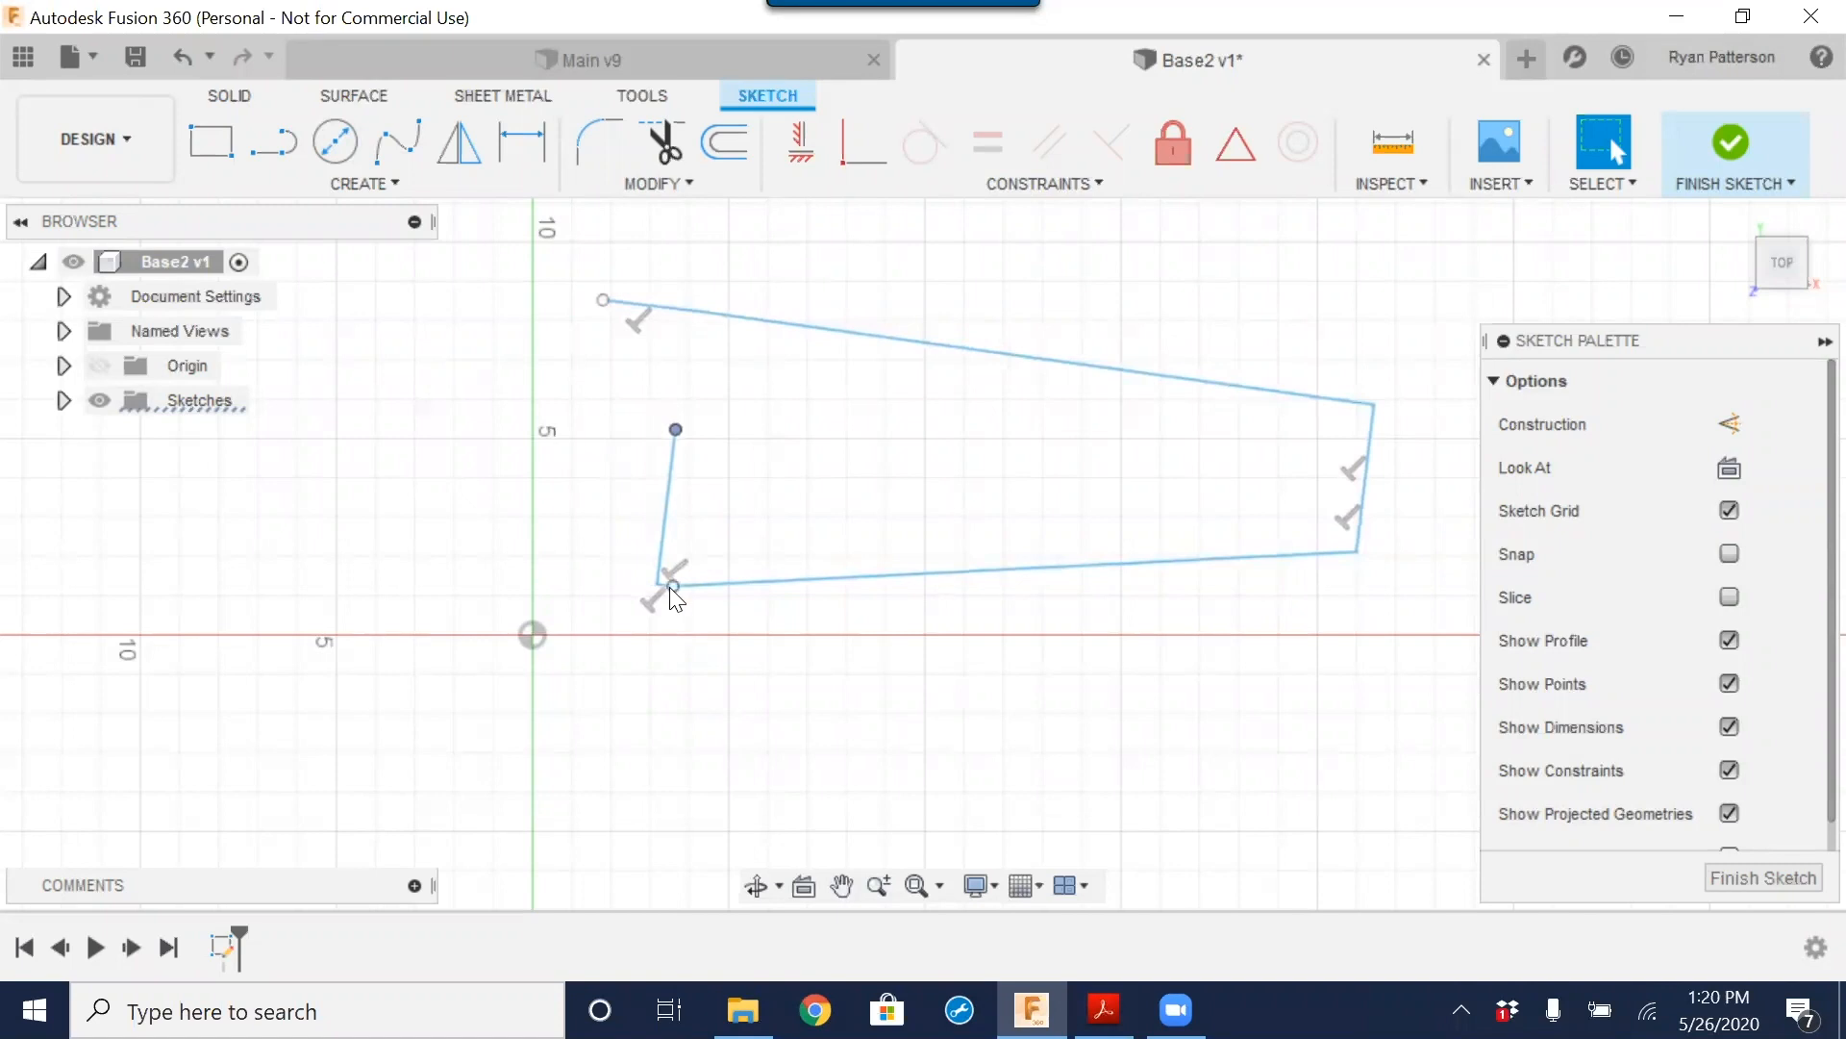
{"action": "mouse_move", "coordinate": [673, 584]}
{"action": "left_mouse_down"}
{"action": "mouse_move", "coordinate": [721, 602]}
{"action": "mouse_move", "coordinate": [787, 585]}
{"action": "left_mouse_up"}
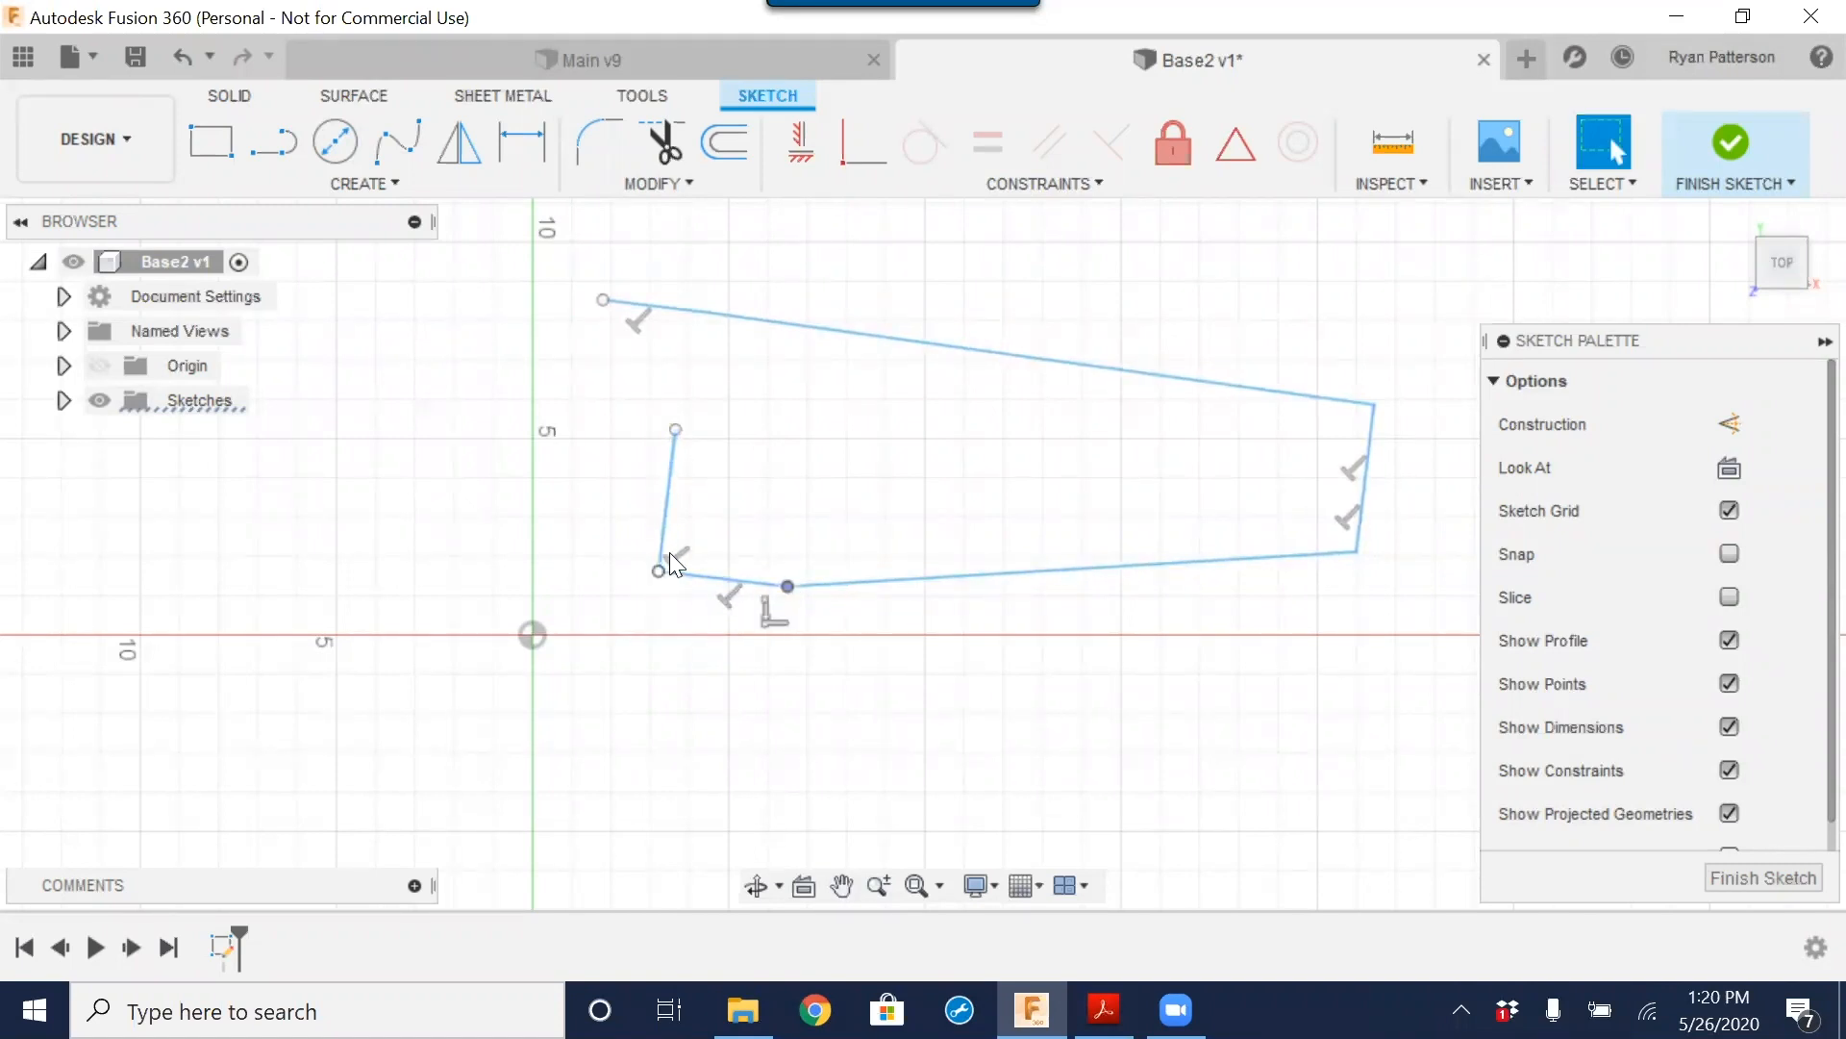
{"action": "left_click_drag", "start_coordinate": [671, 432], "coordinate": [616, 450]}
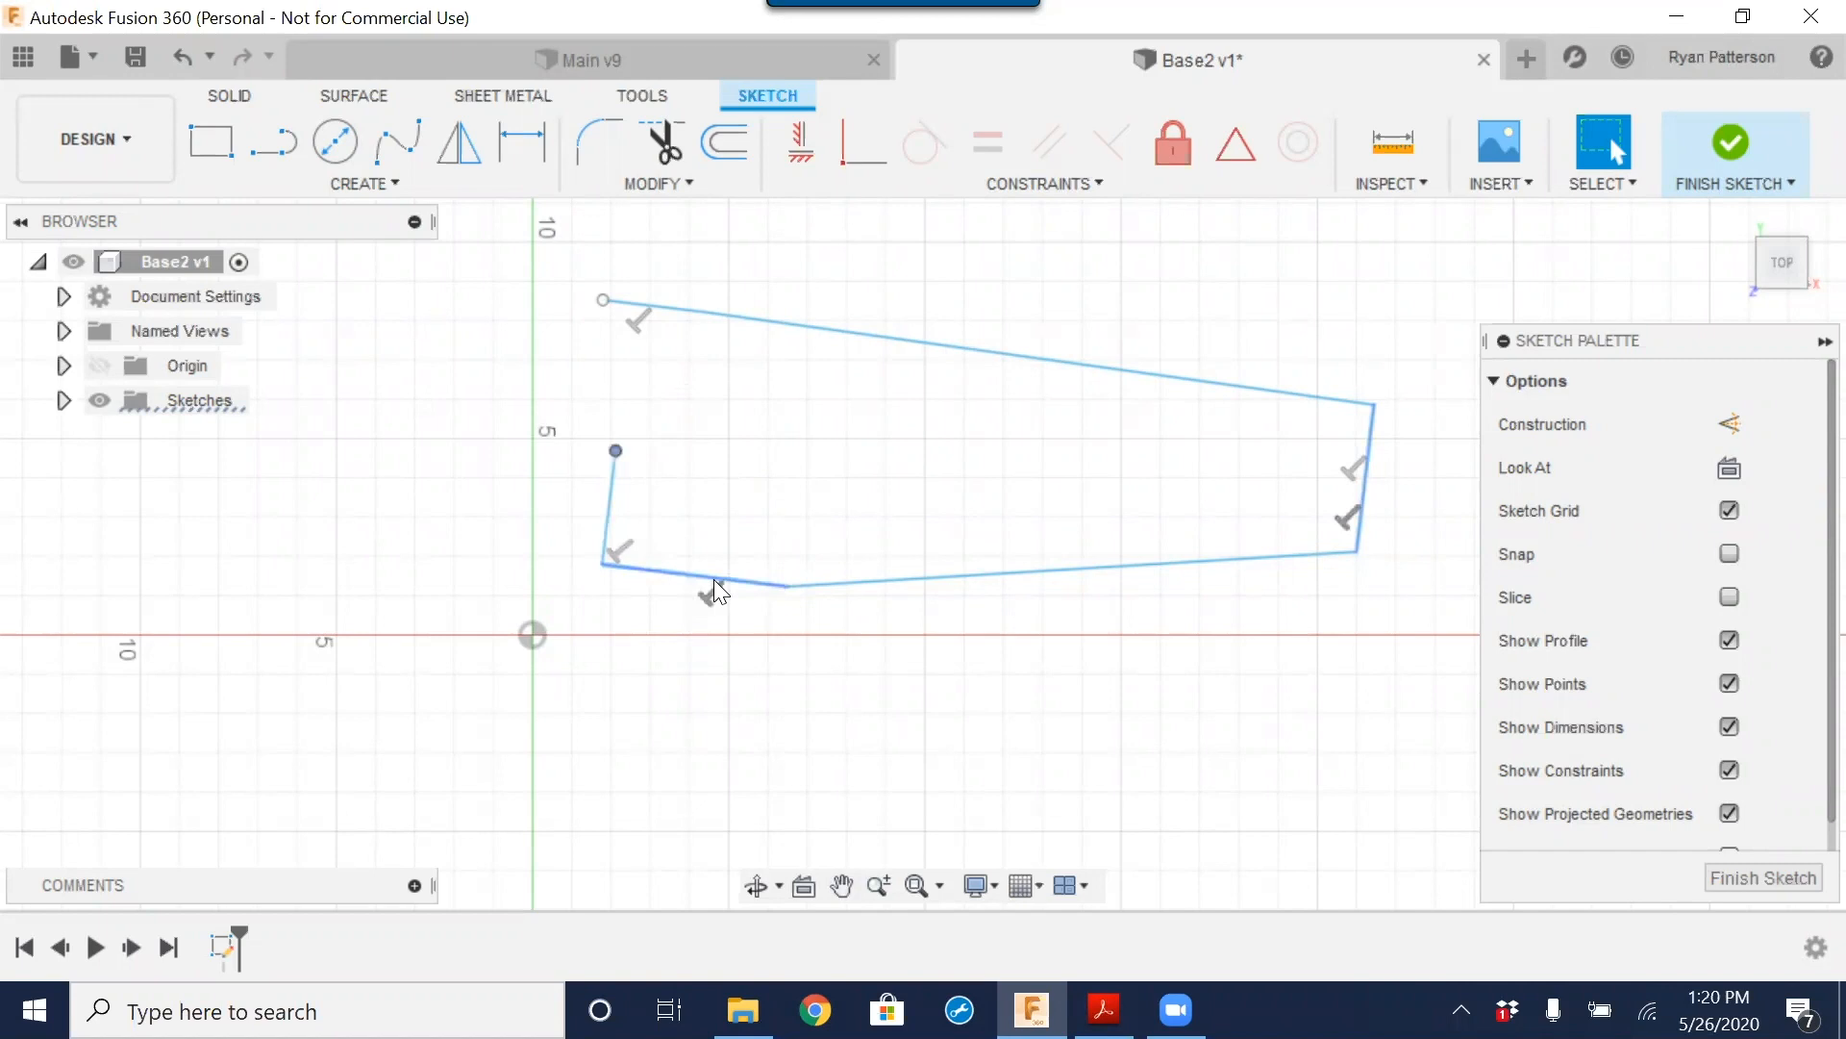
{"action": "scroll", "coordinate": [873, 471], "scroll_direction": "down", "scroll_amount": 1}
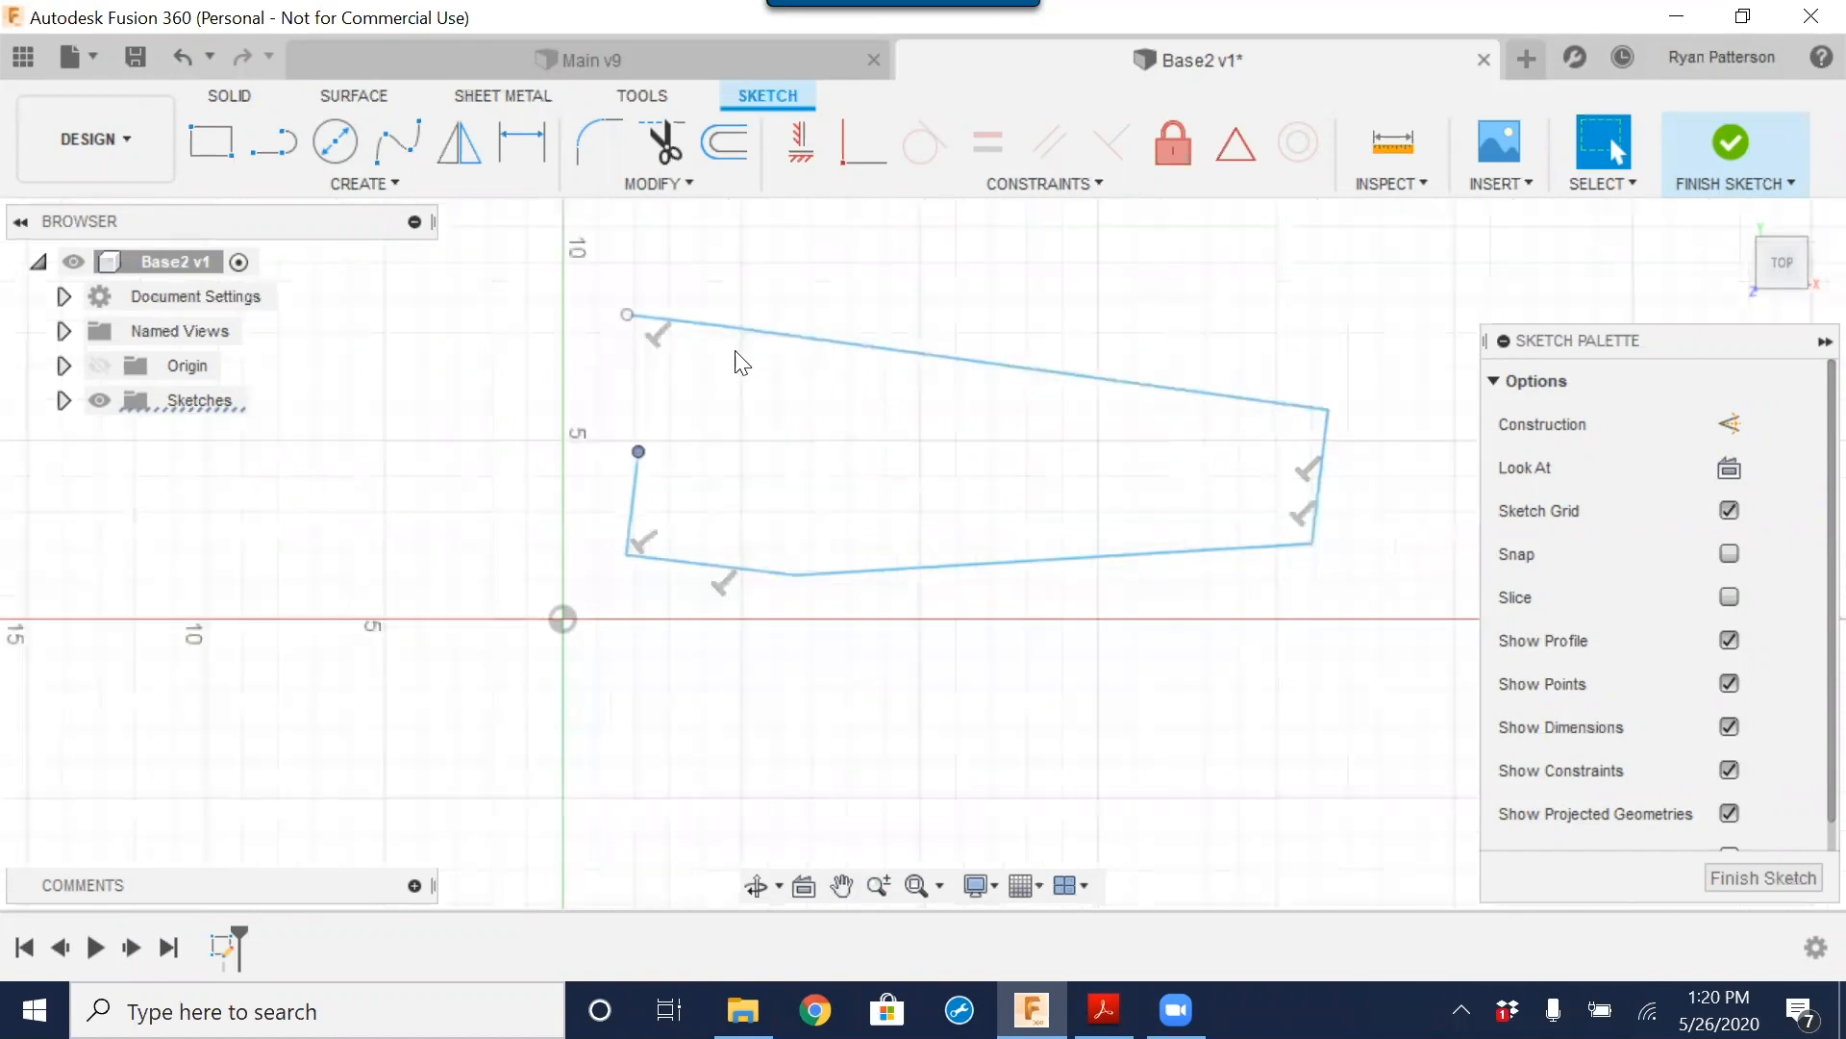
{"action": "mouse_move", "coordinate": [716, 326]}
{"action": "left_mouse_down"}
{"action": "mouse_move", "coordinate": [729, 293]}
{"action": "mouse_move", "coordinate": [729, 311]}
{"action": "left_mouse_up"}
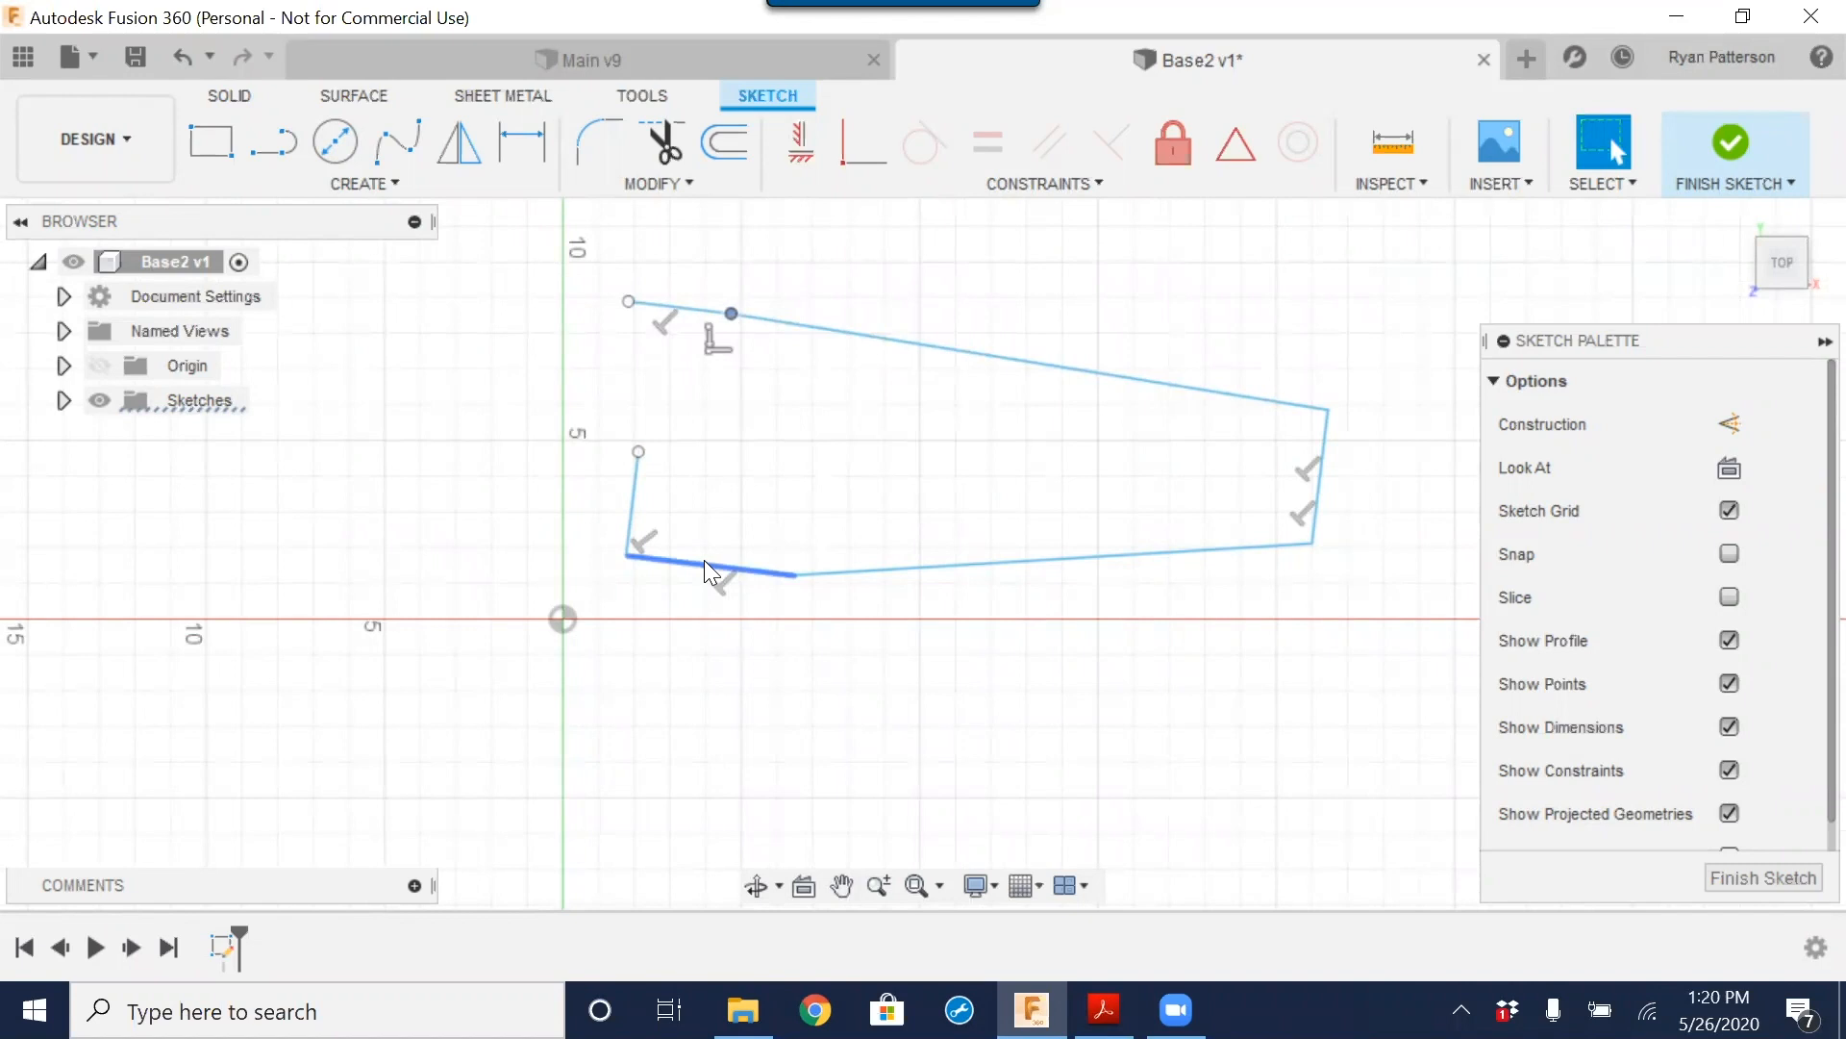
{"action": "left_click", "coordinate": [801, 145]}
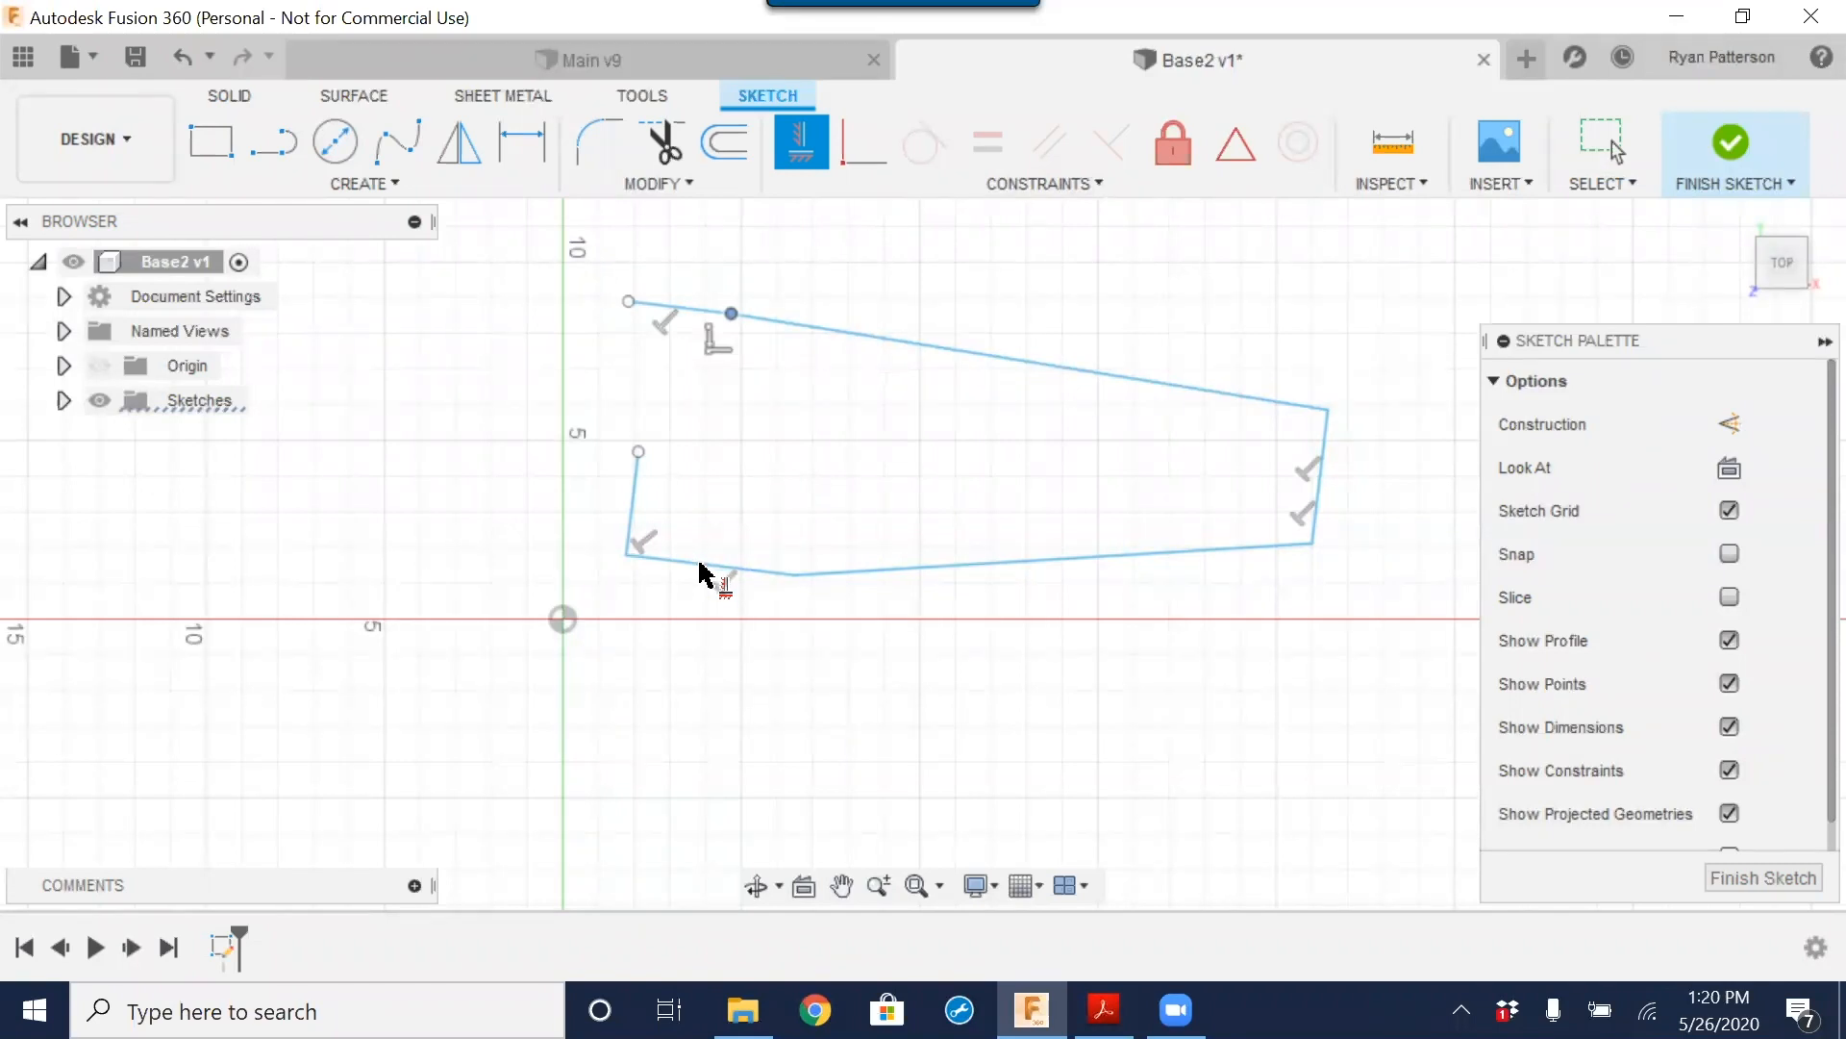
{"action": "left_click", "coordinate": [635, 502]}
{"action": "right_click", "coordinate": [774, 516]}
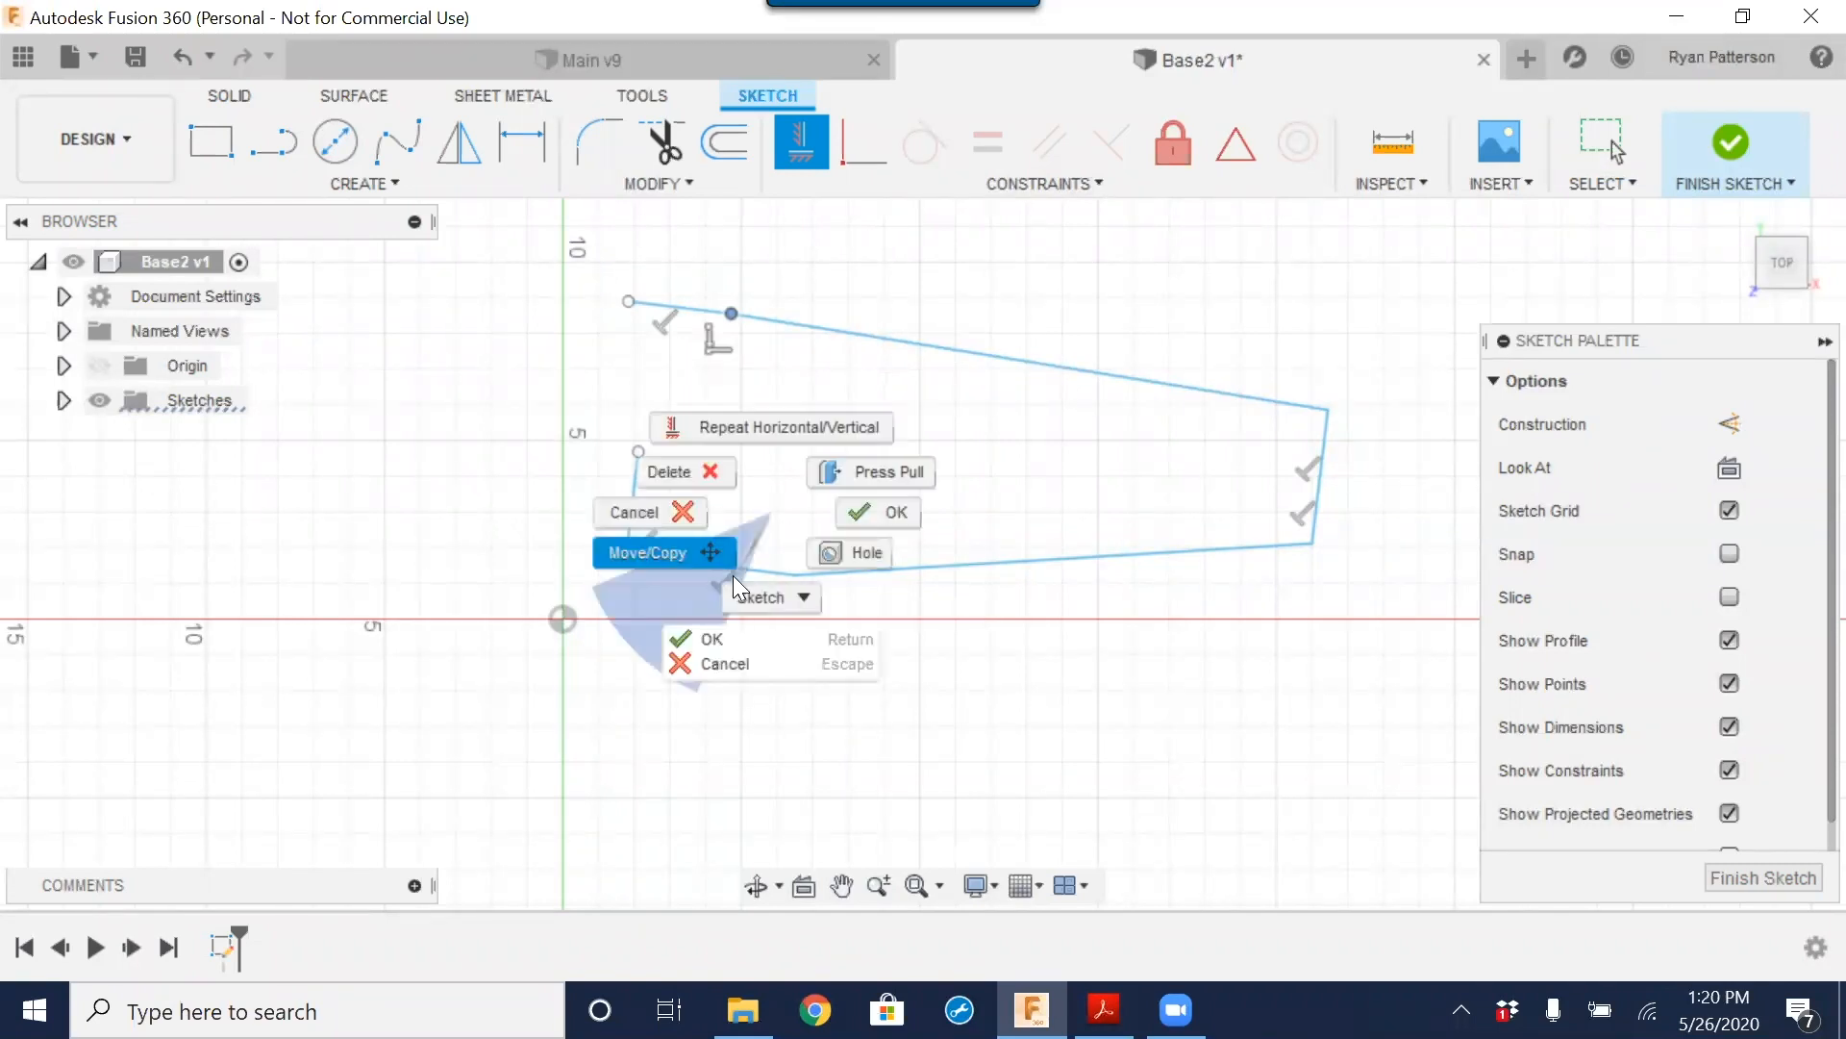
{"action": "left_click", "coordinate": [733, 423]}
{"action": "key", "text": "Escape"}
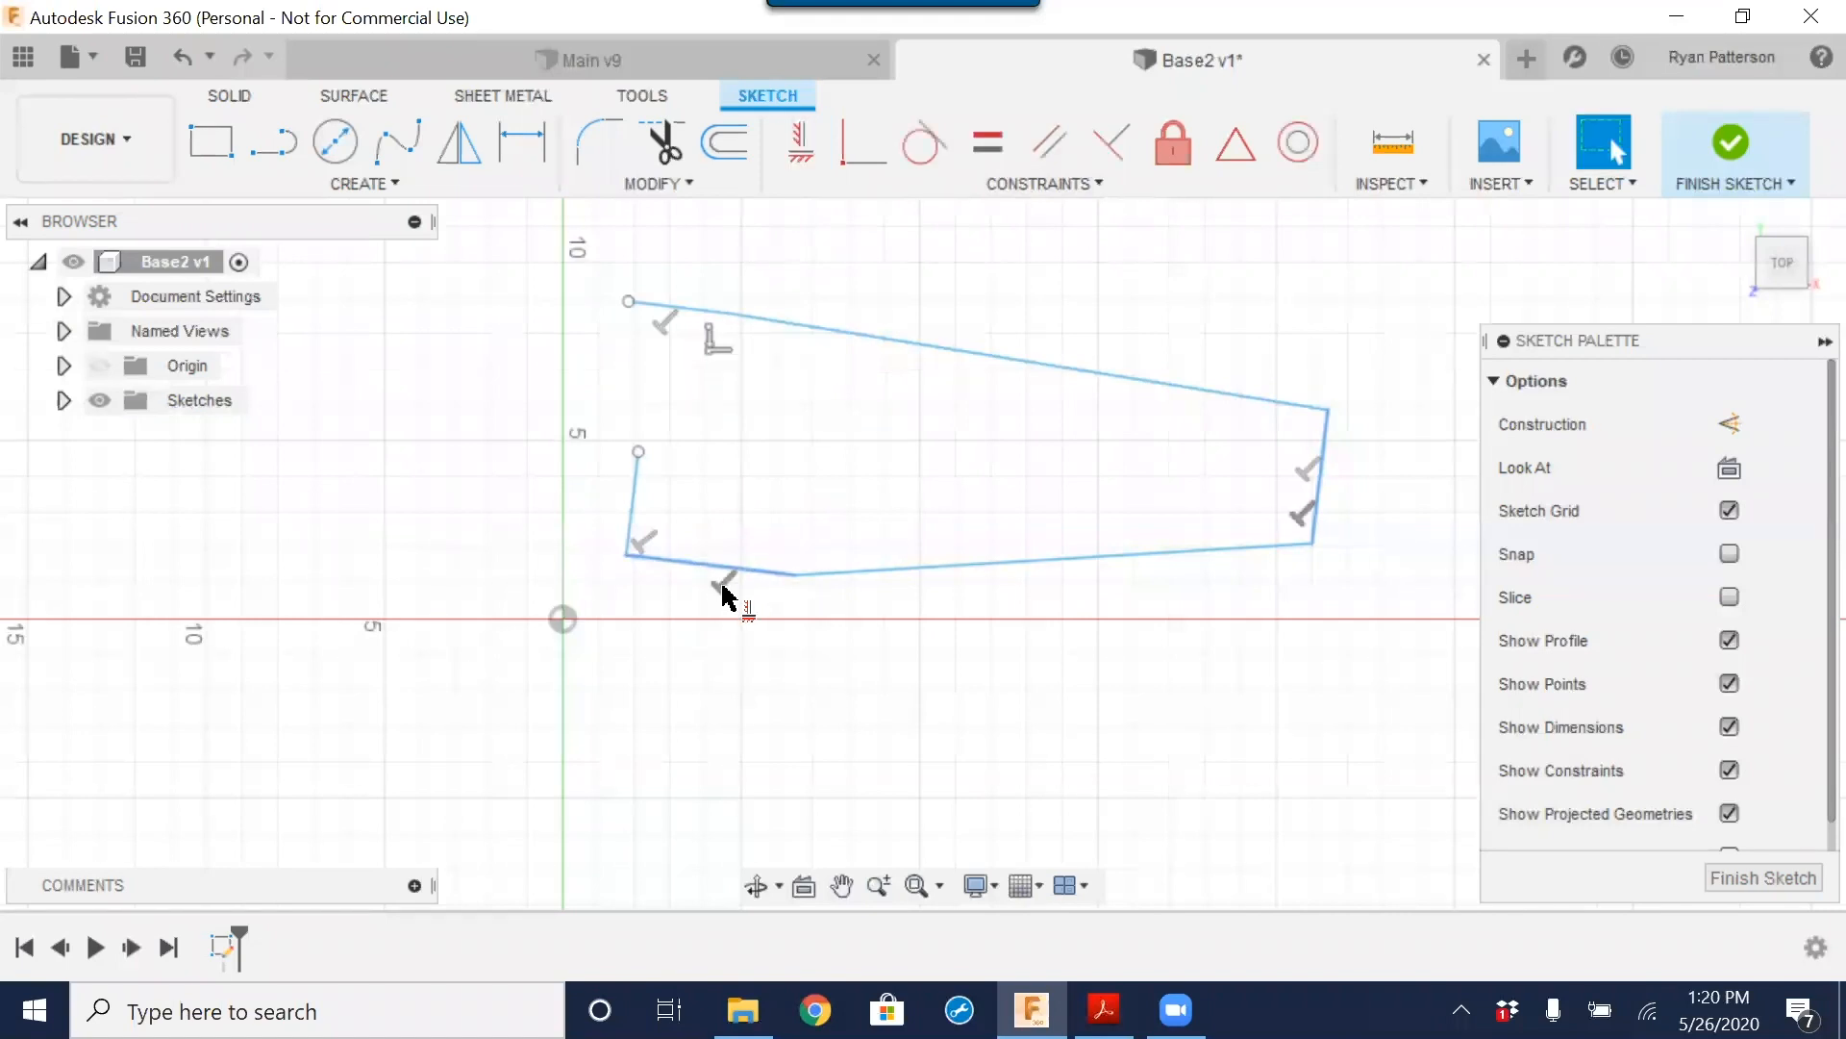
Step: Delete the perpendicular constraints that tie the lower short line to the outline's right and left edges
{"action": "right_click", "coordinate": [723, 588]}
{"action": "left_click", "coordinate": [636, 544]}
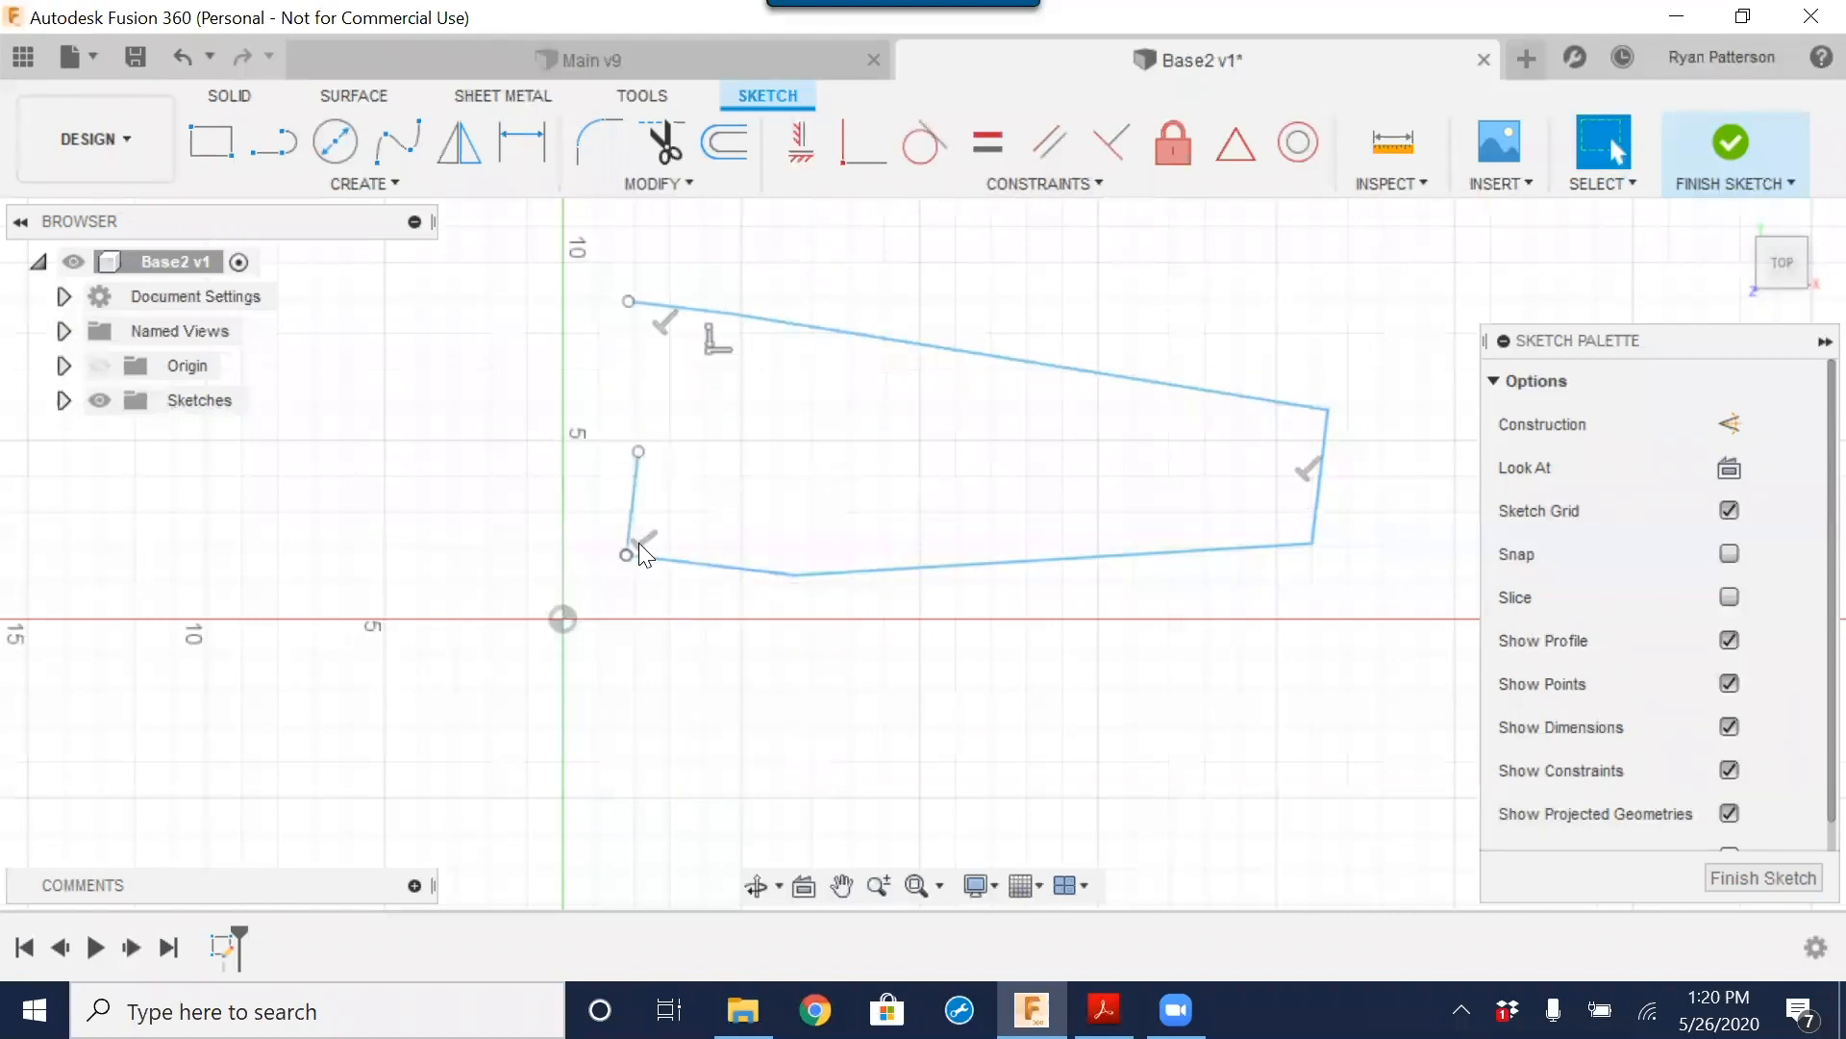
{"action": "right_click", "coordinate": [644, 540]}
{"action": "left_click", "coordinate": [575, 506]}
Step: Constrain the lower short line horizontal and the outline's left and right edges vertical
{"action": "left_click", "coordinate": [796, 150]}
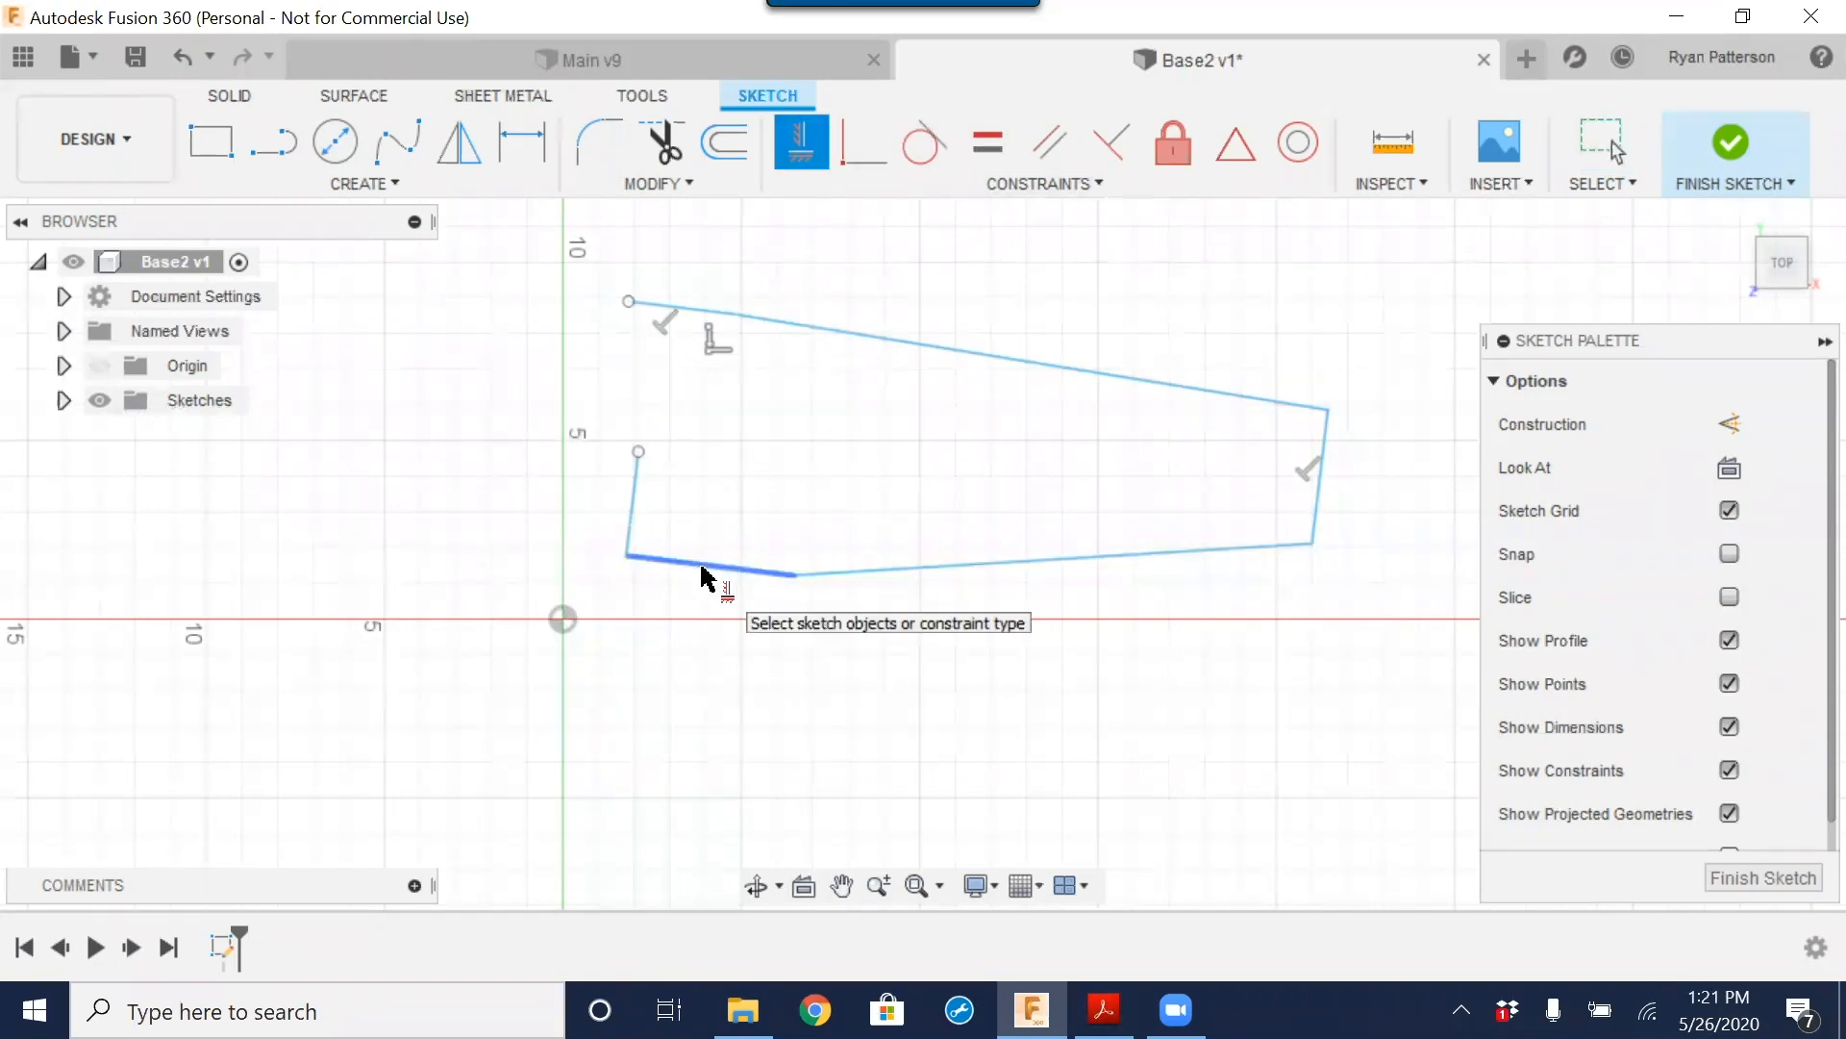
{"action": "left_click", "coordinate": [705, 575]}
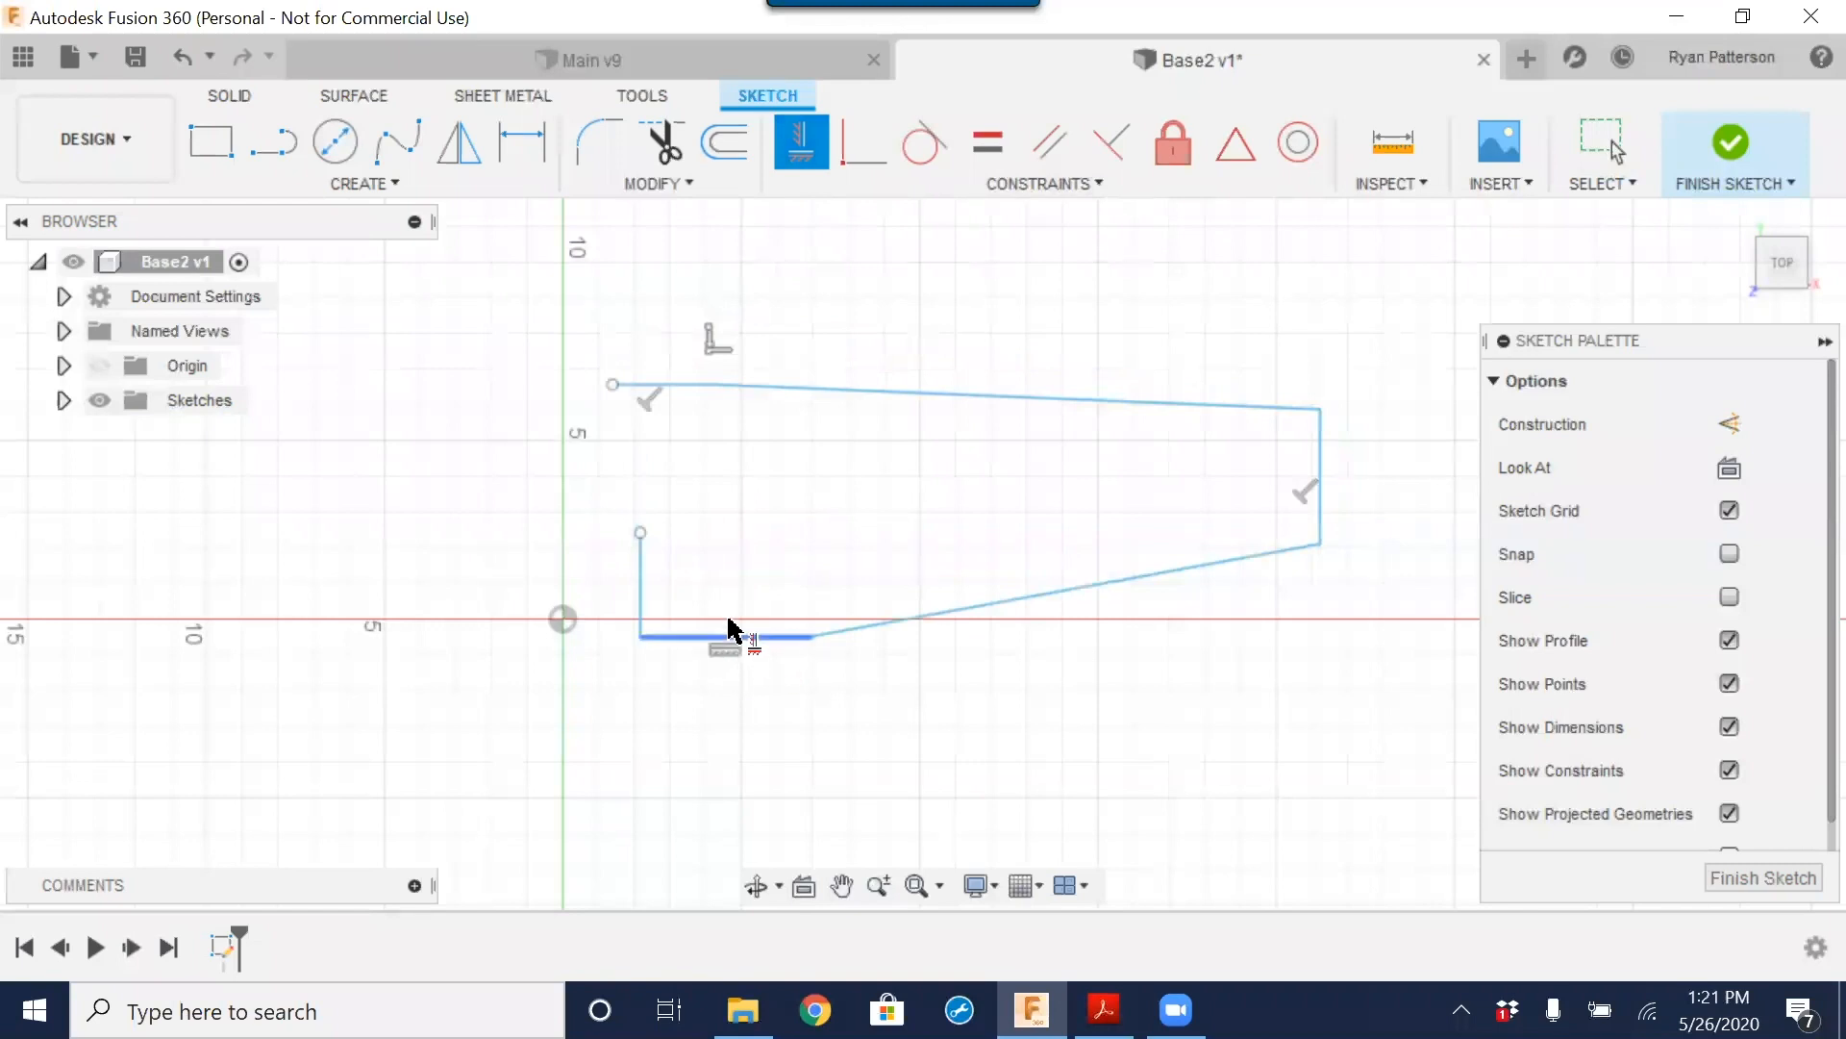
{"action": "left_click", "coordinate": [643, 590]}
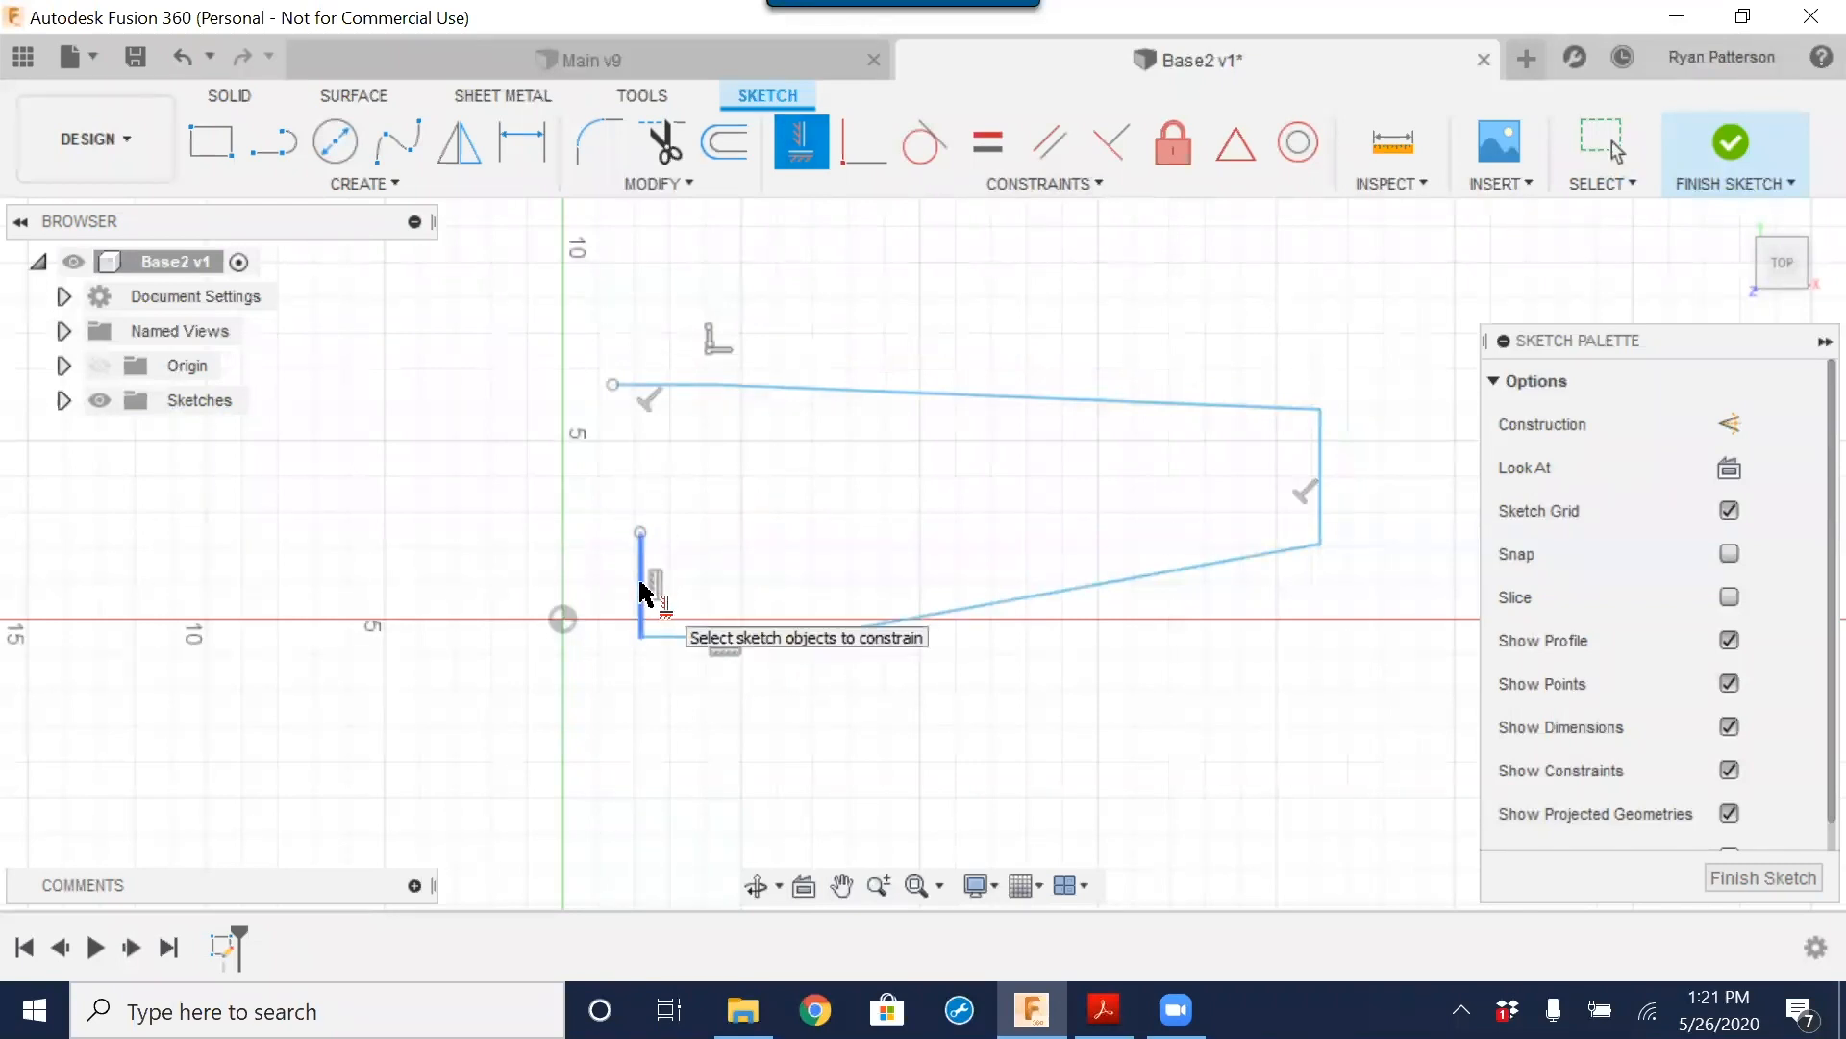
{"action": "left_click", "coordinate": [1321, 476]}
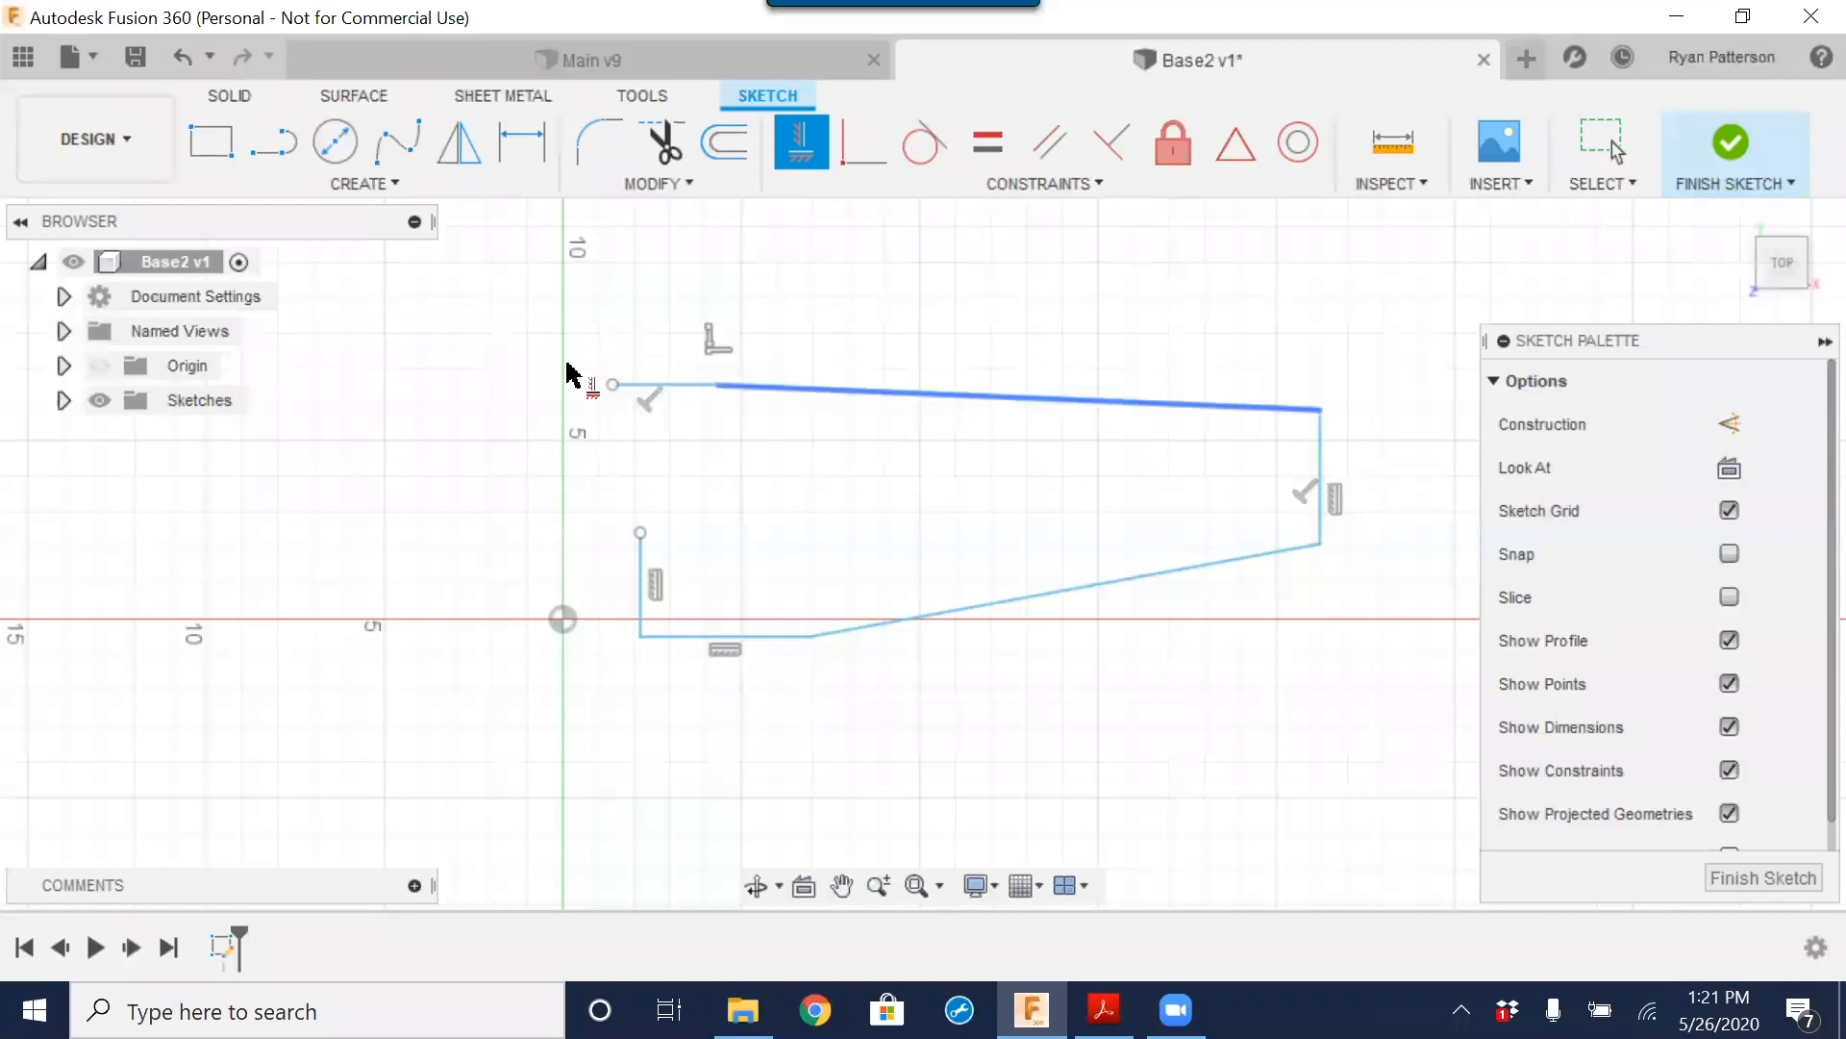
Step: Try to constrain the upper short line horizontal
{"action": "left_click", "coordinate": [666, 386]}
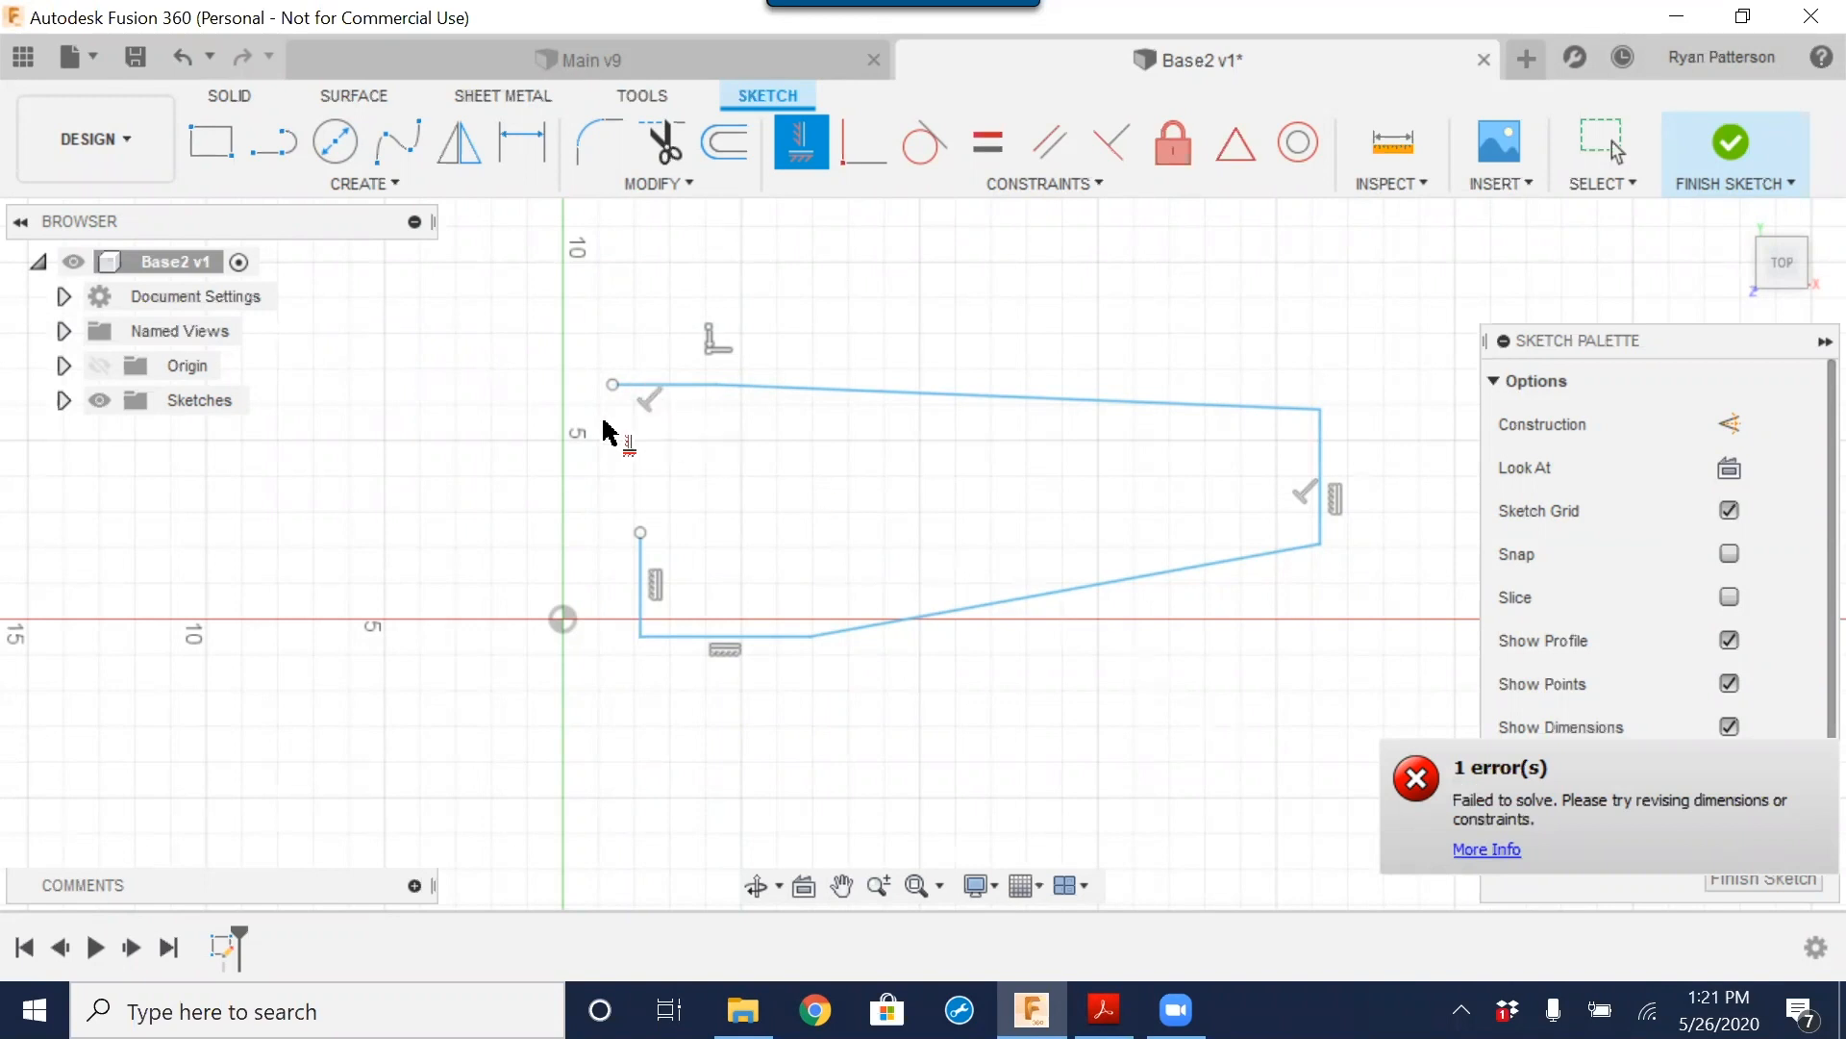
{"action": "right_click_drag", "start_coordinate": [644, 400], "coordinate": [711, 371]}
{"action": "right_click_drag", "start_coordinate": [715, 553], "coordinate": [847, 581]}
{"action": "left_click", "coordinate": [918, 475]}
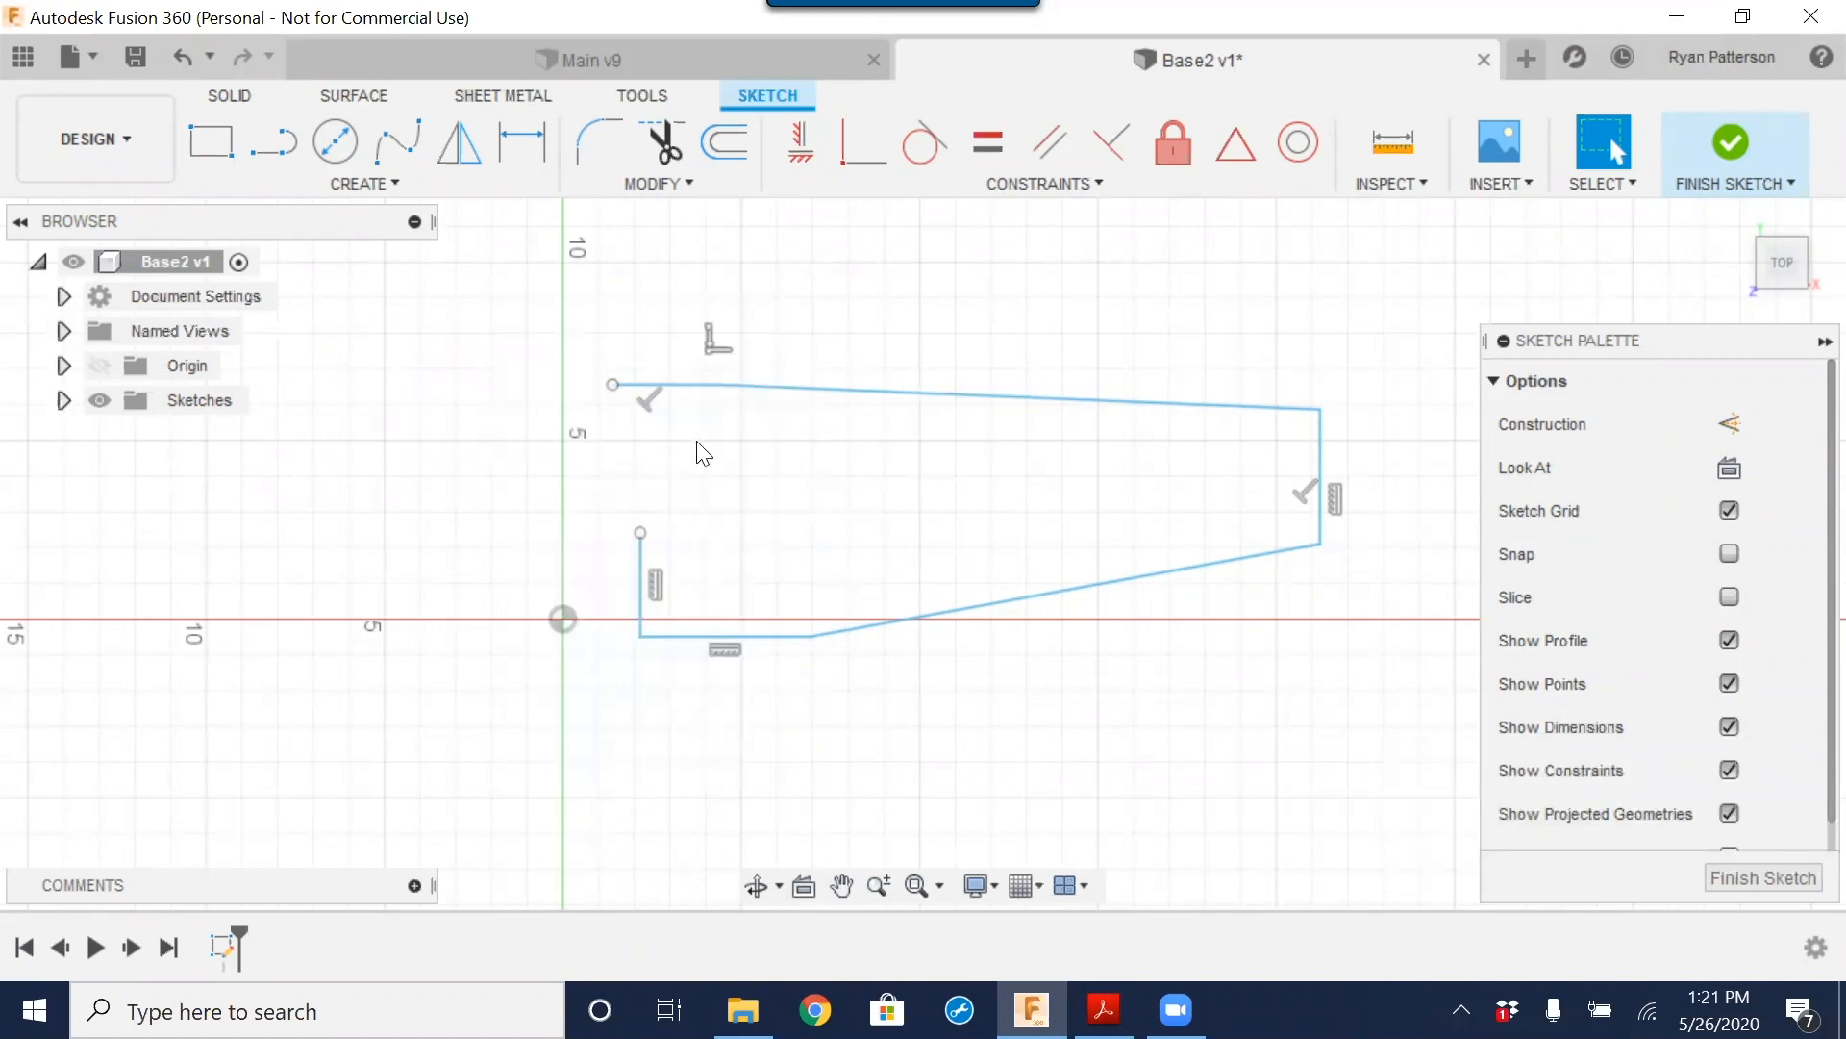
Step: Delete the perpendicular constraint between the upper short line and right edge, and the coincident constraint joining that line to the upper sloped side
{"action": "right_click", "coordinate": [646, 400]}
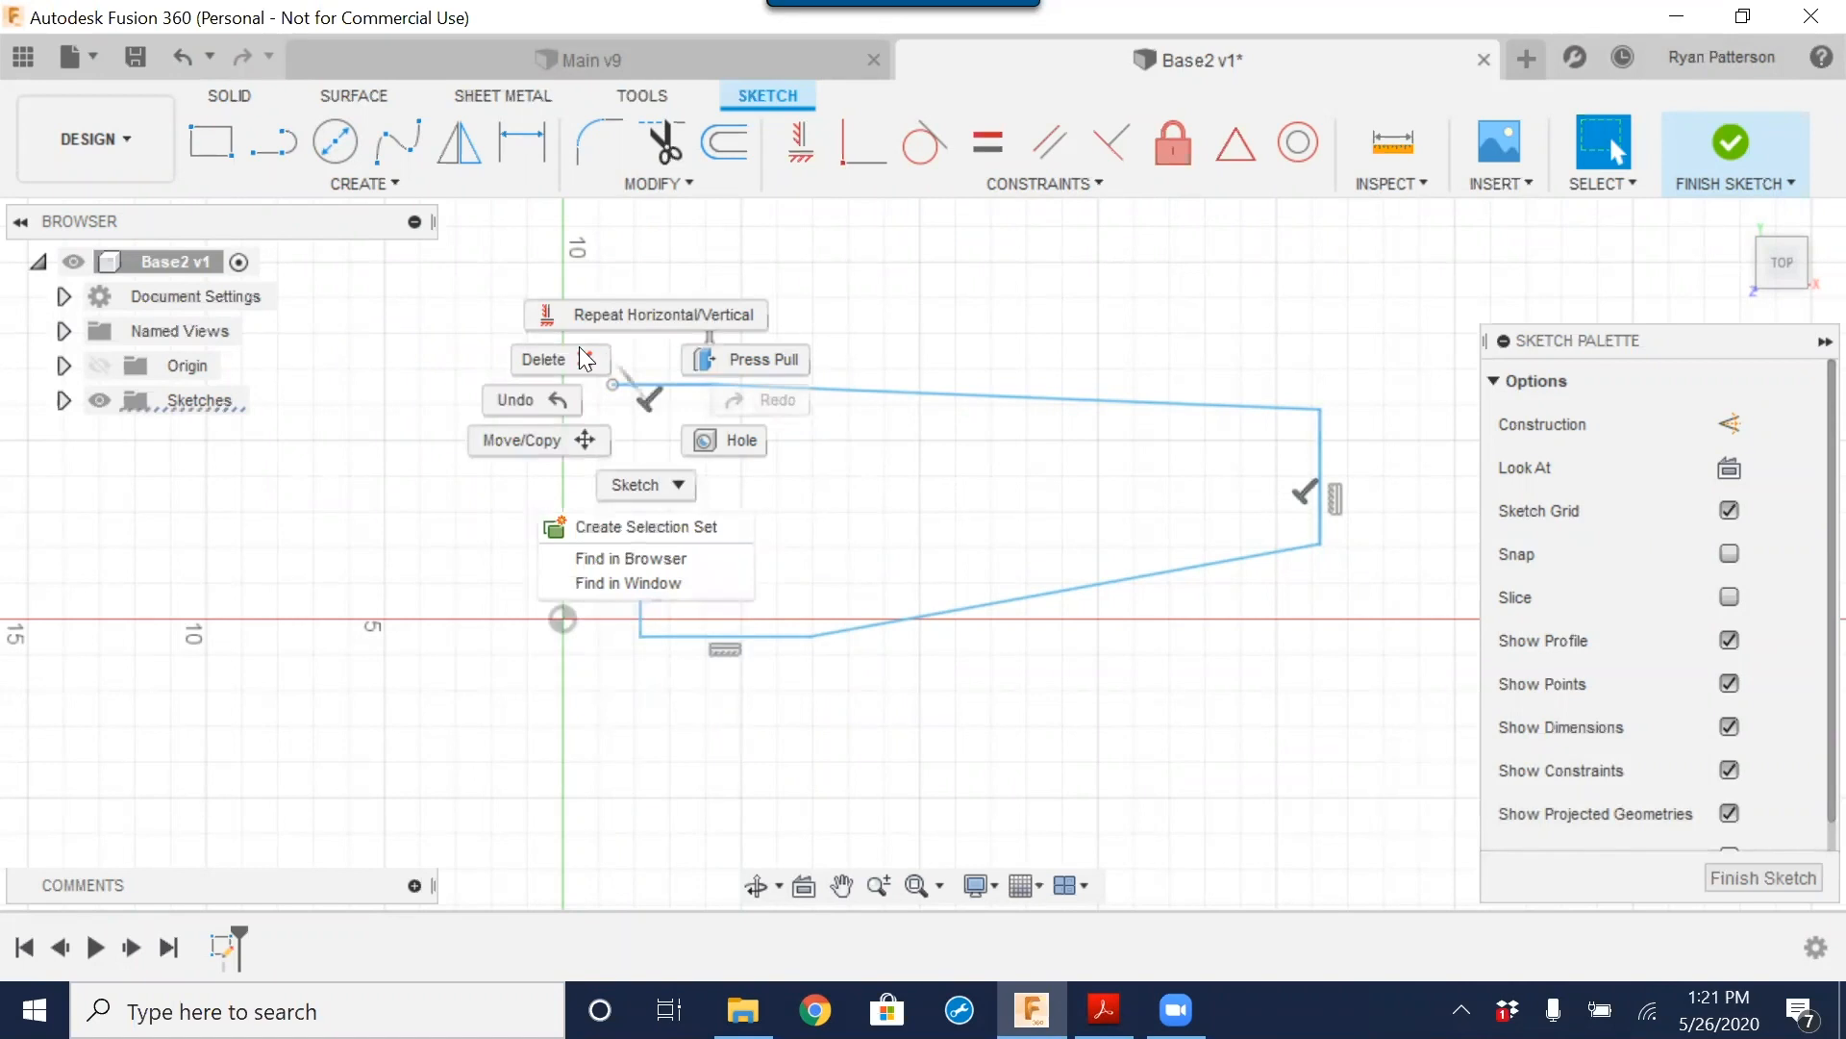
{"action": "left_click", "coordinate": [547, 358]}
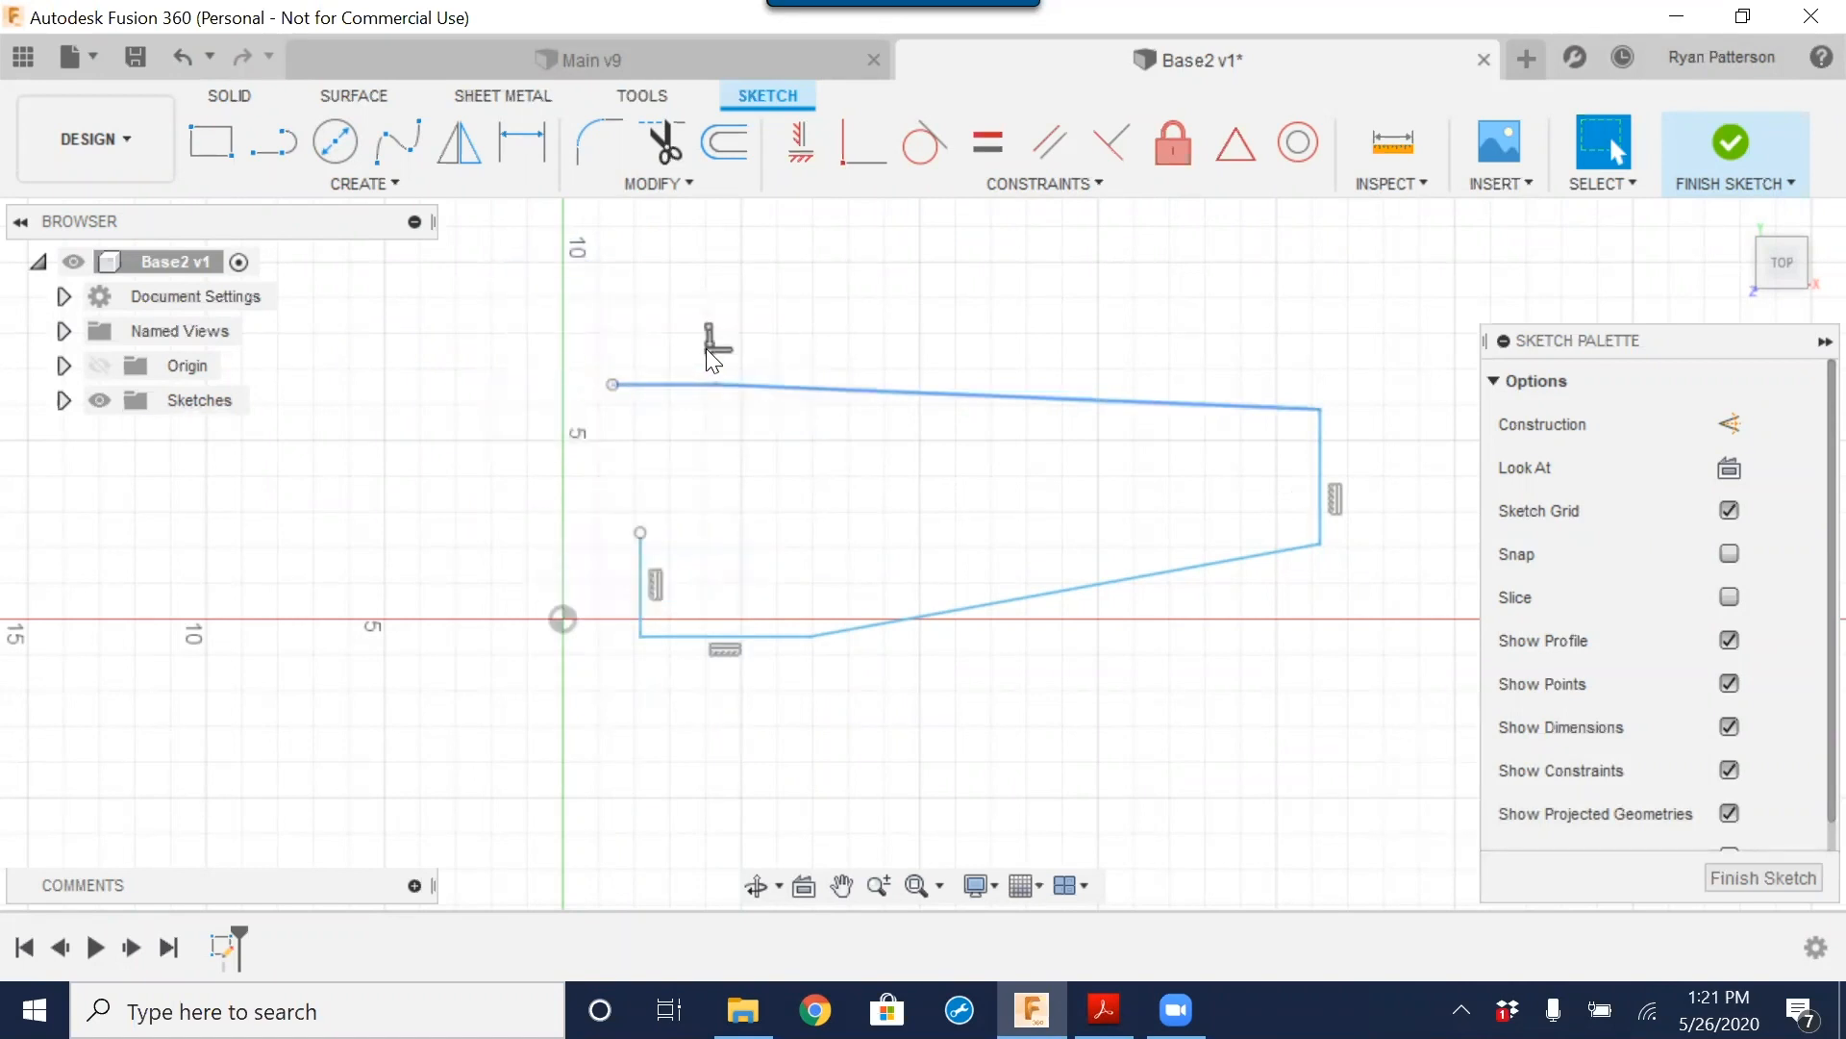
{"action": "right_click", "coordinate": [706, 348]}
{"action": "left_click", "coordinate": [633, 313]}
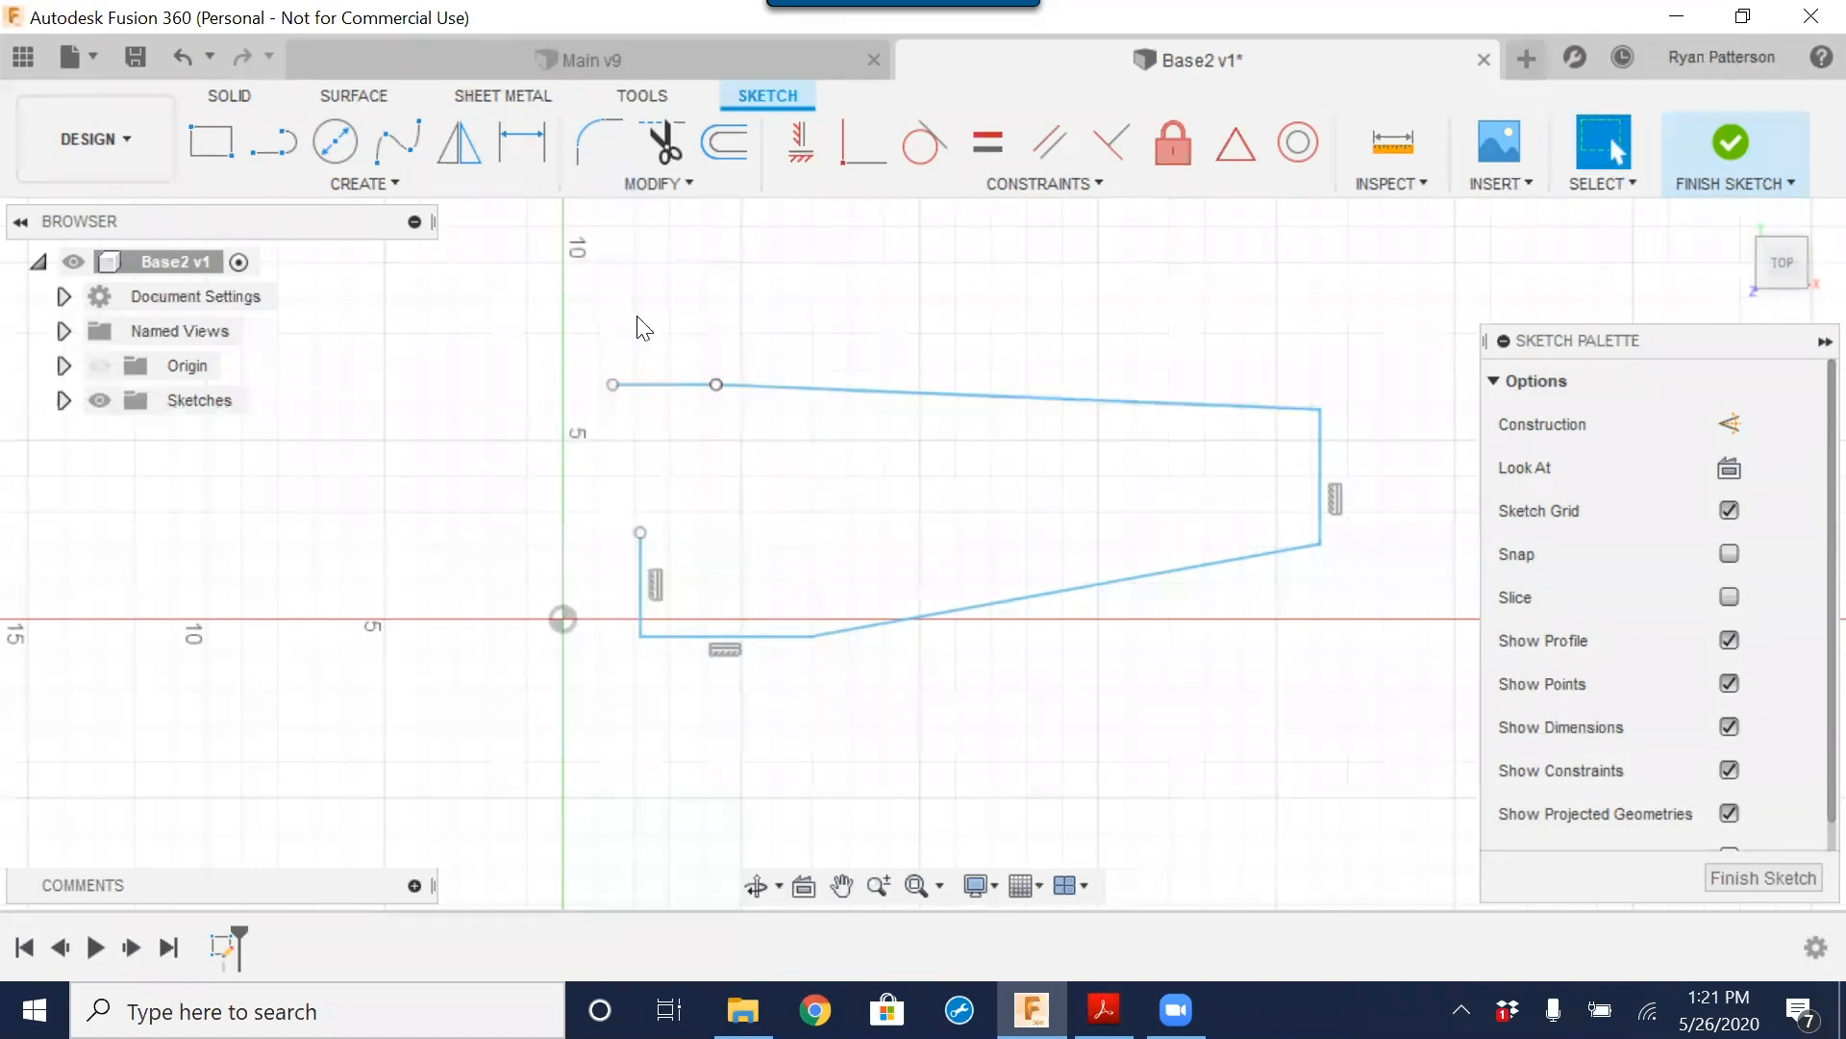
Step: Pull the upper short line and upper sloped side apart at their shared corner, and constrain the short line horizontal
{"action": "left_click_drag", "start_coordinate": [717, 384], "coordinate": [799, 317]}
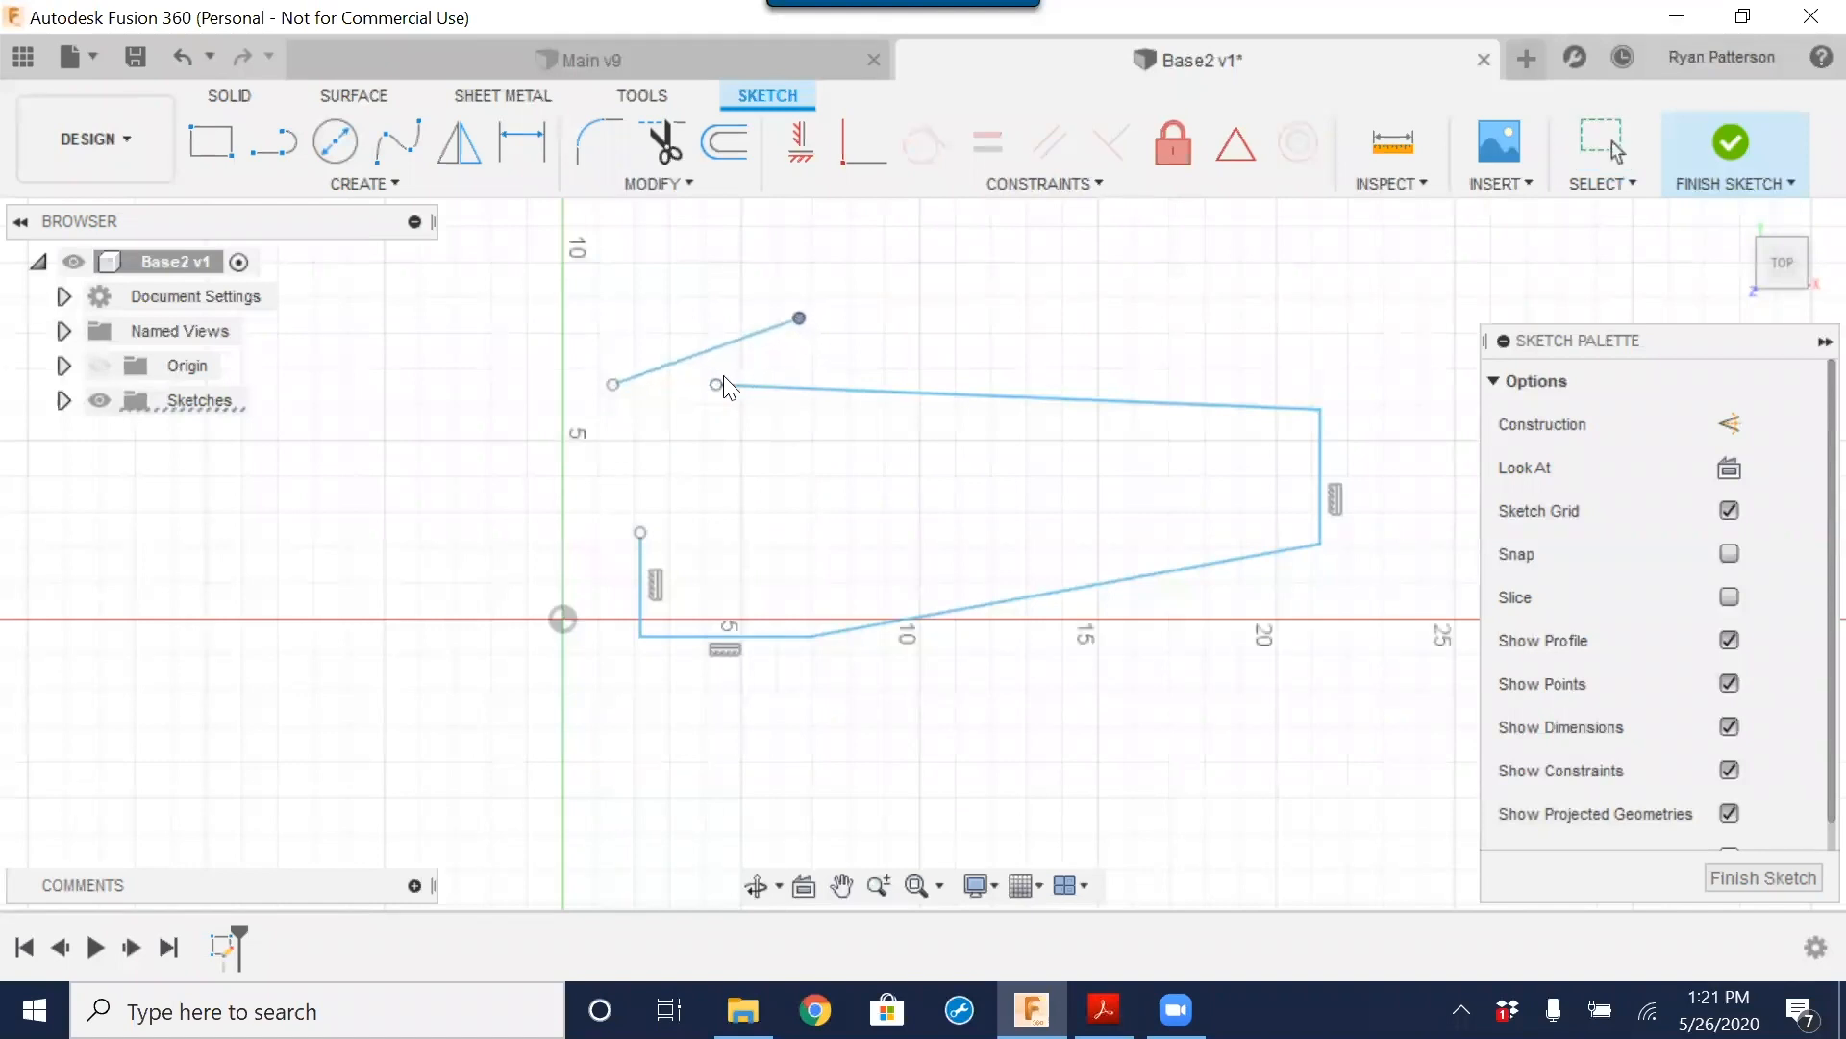
{"action": "left_click_drag", "start_coordinate": [717, 382], "coordinate": [771, 367]}
{"action": "left_click_drag", "start_coordinate": [887, 356], "coordinate": [931, 328]}
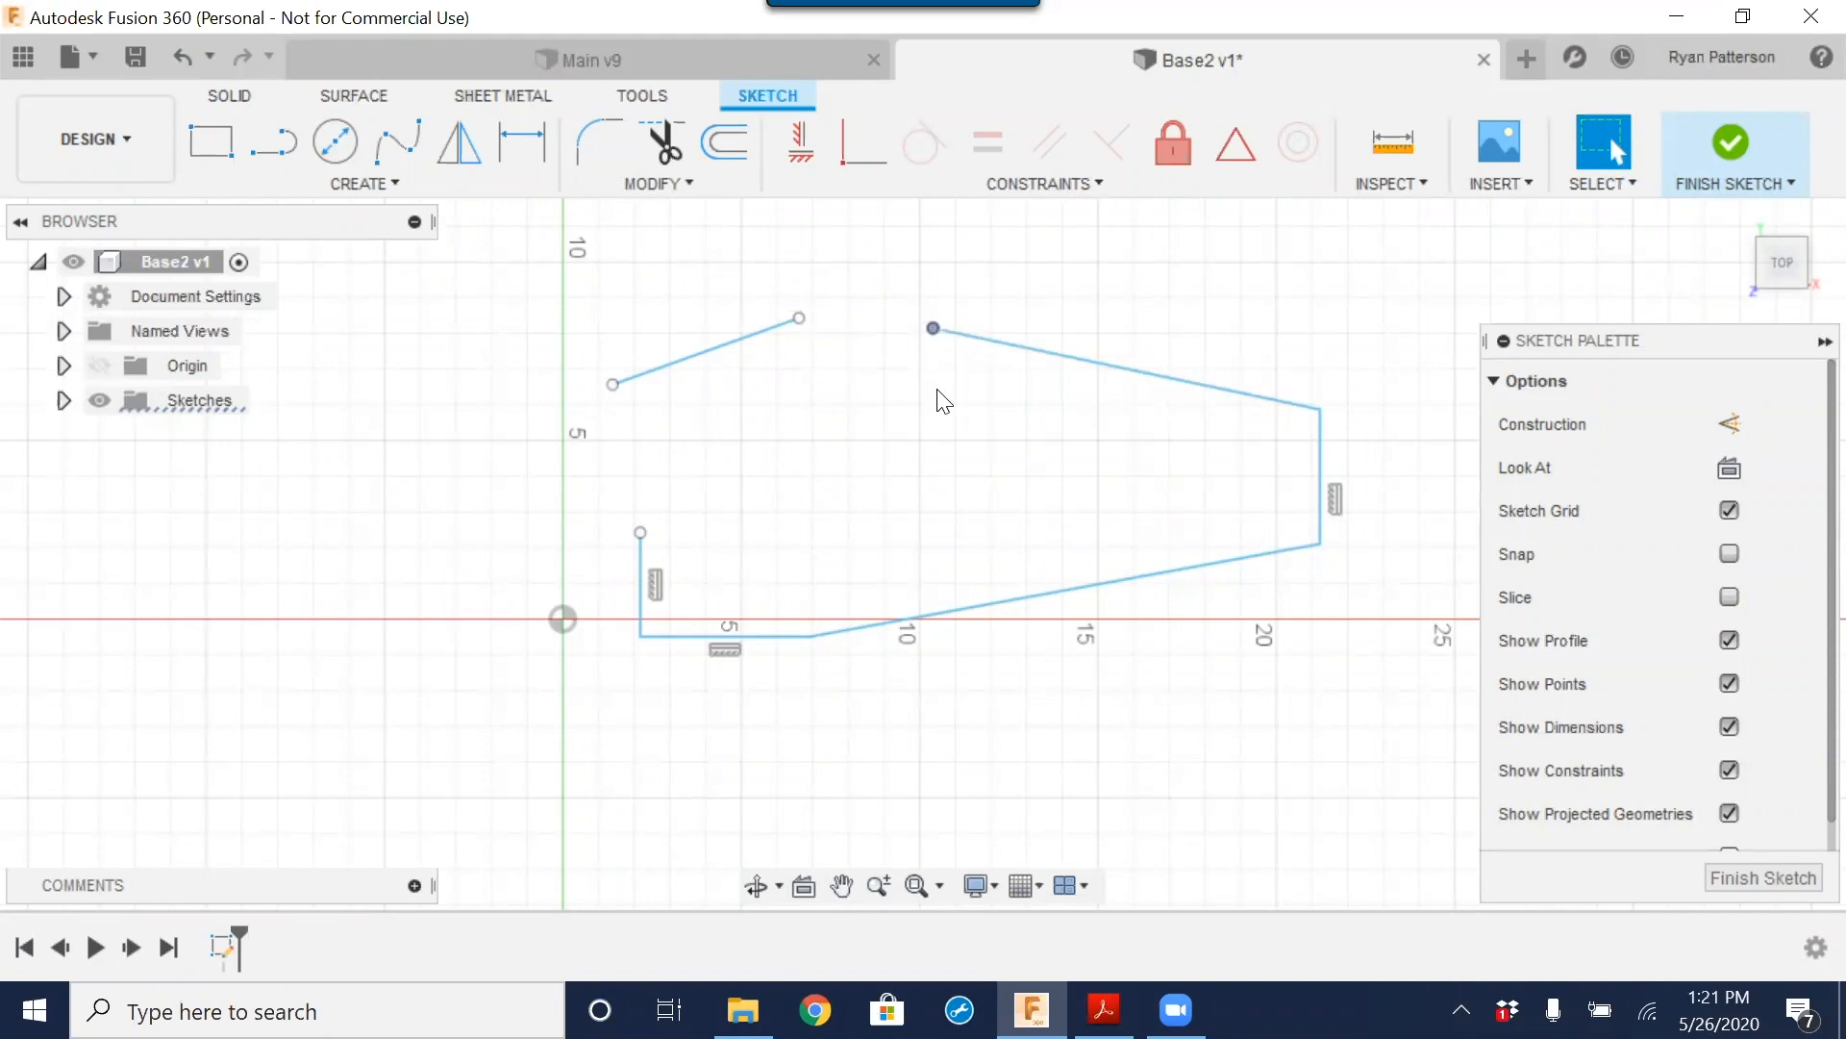
{"action": "left_click", "coordinate": [806, 164]}
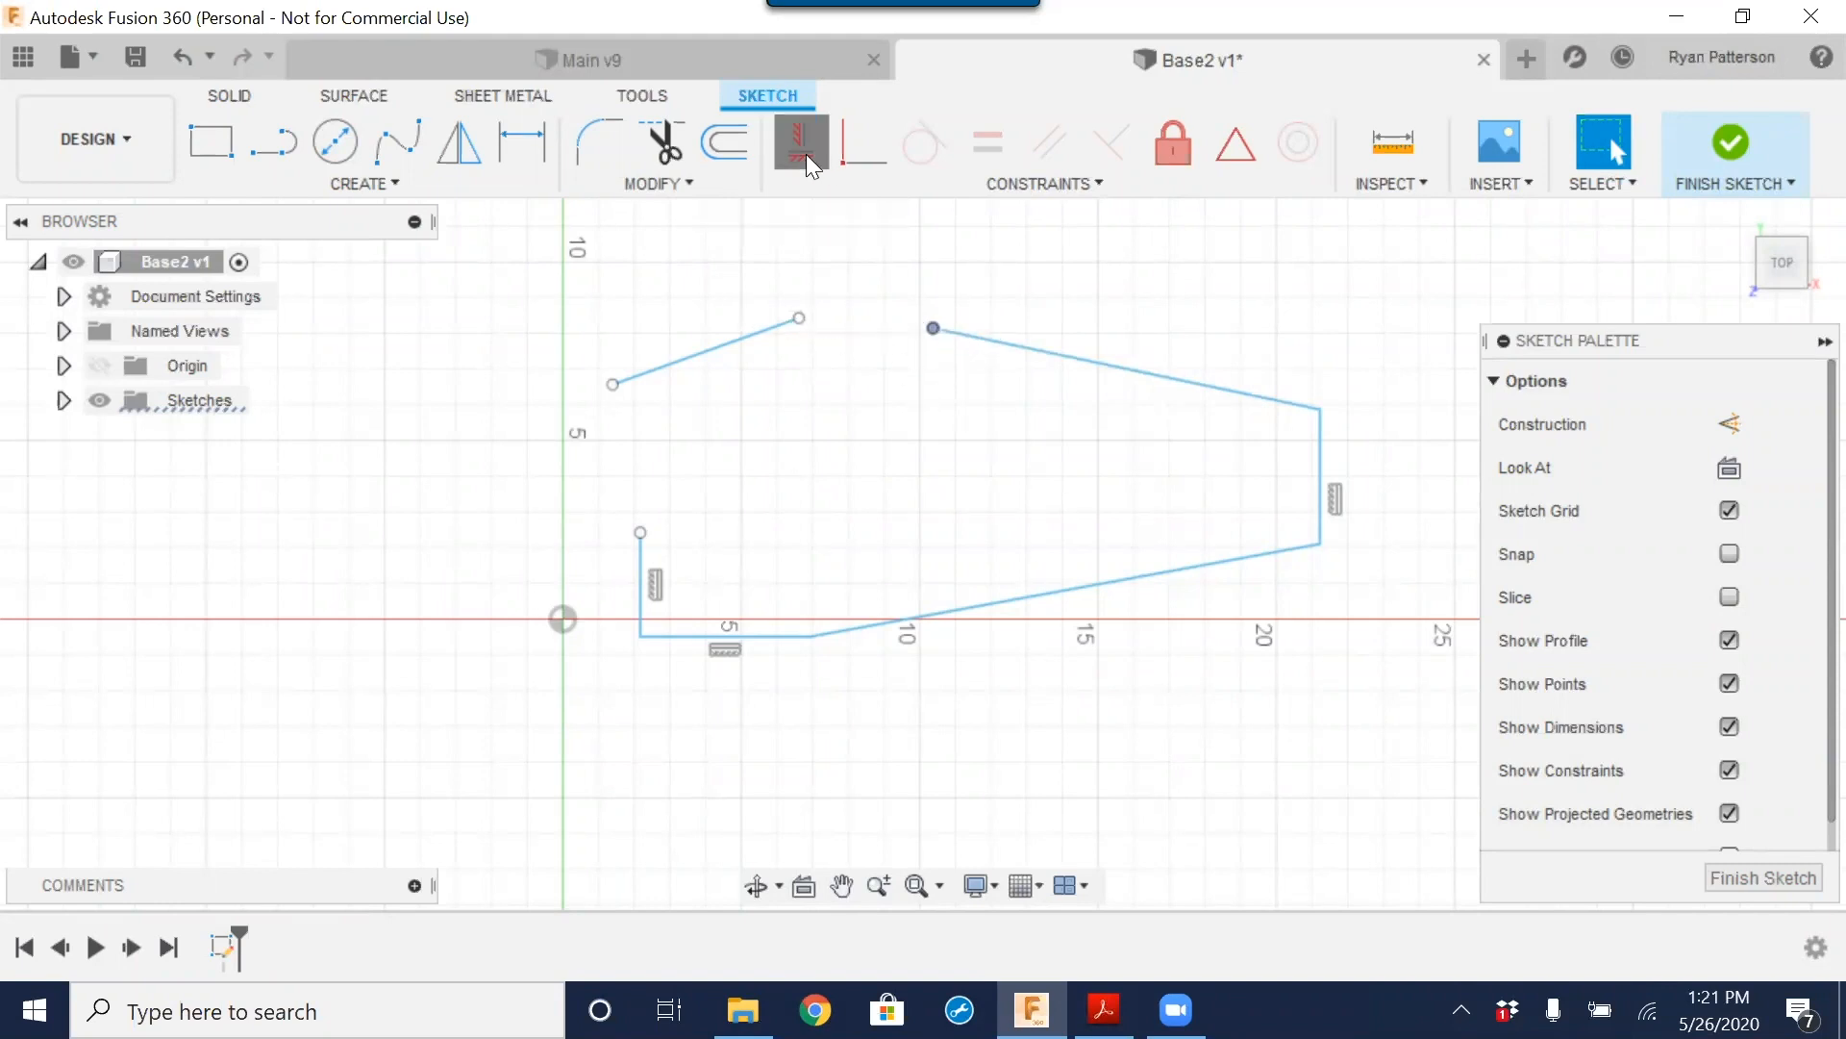
{"action": "left_click", "coordinate": [736, 339]}
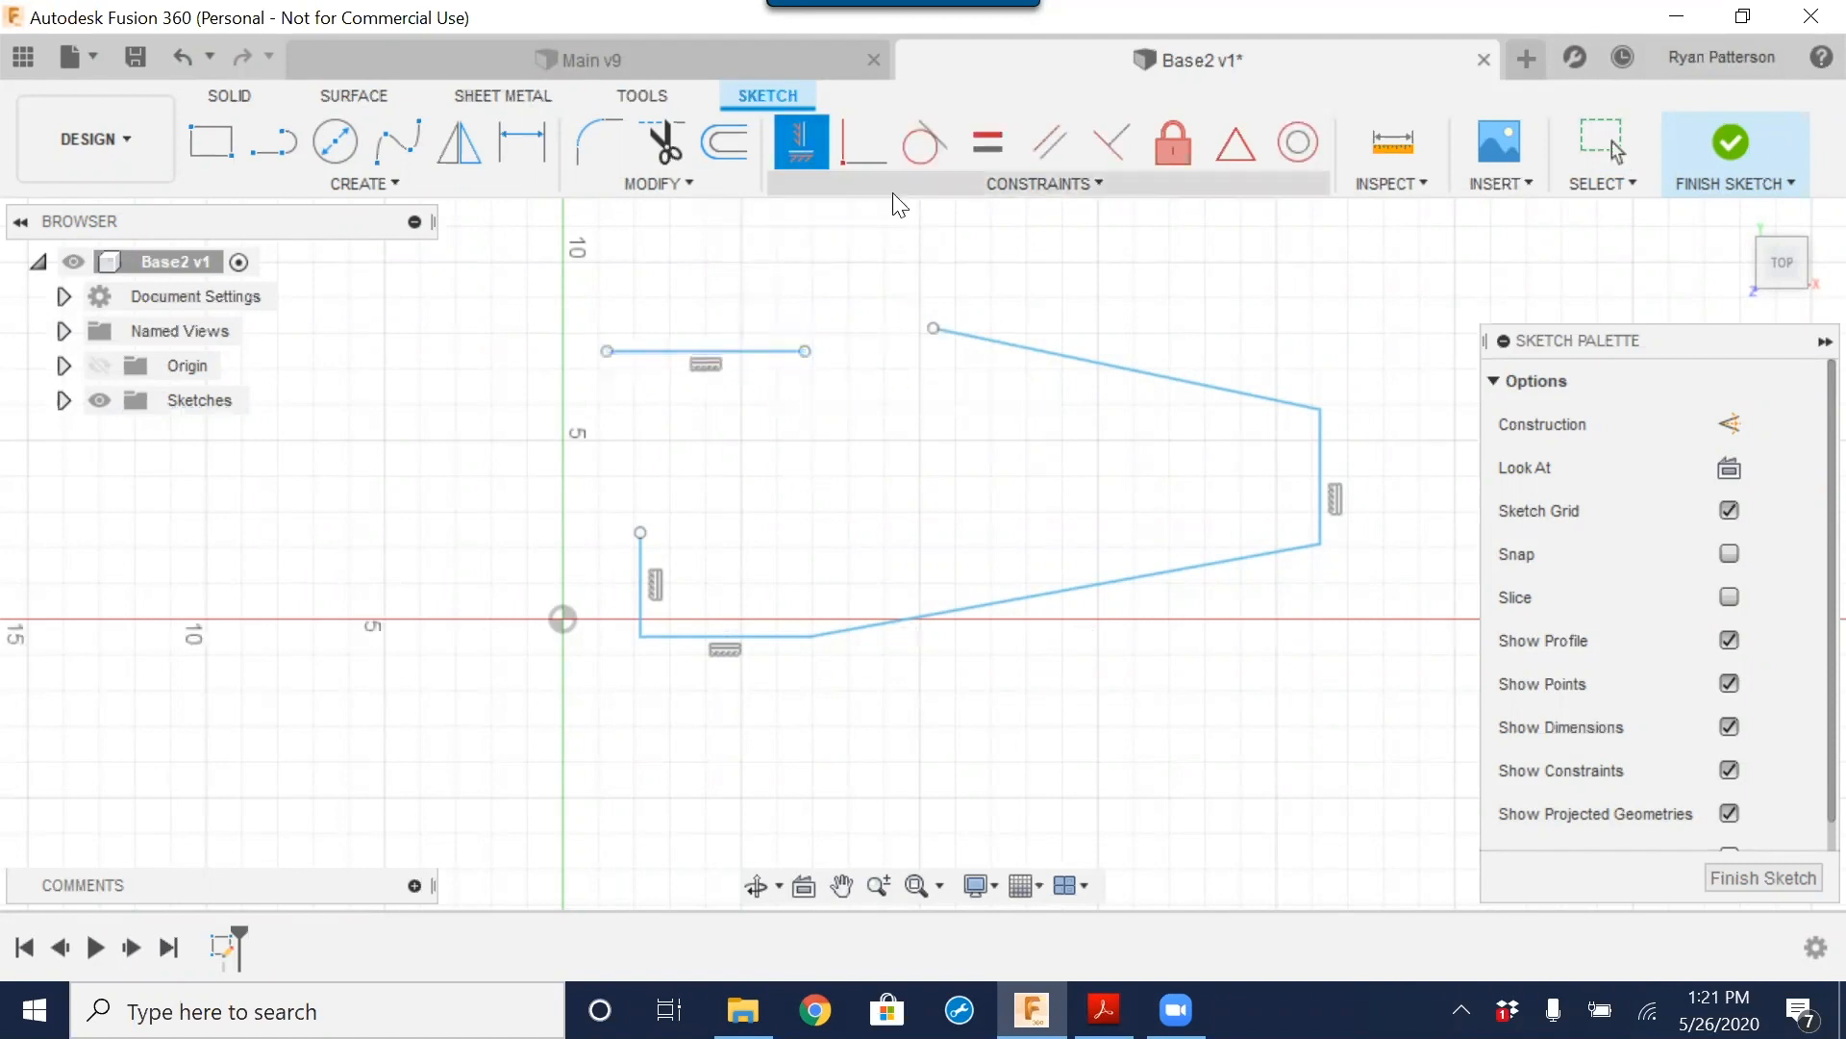
{"action": "key", "text": "Escape"}
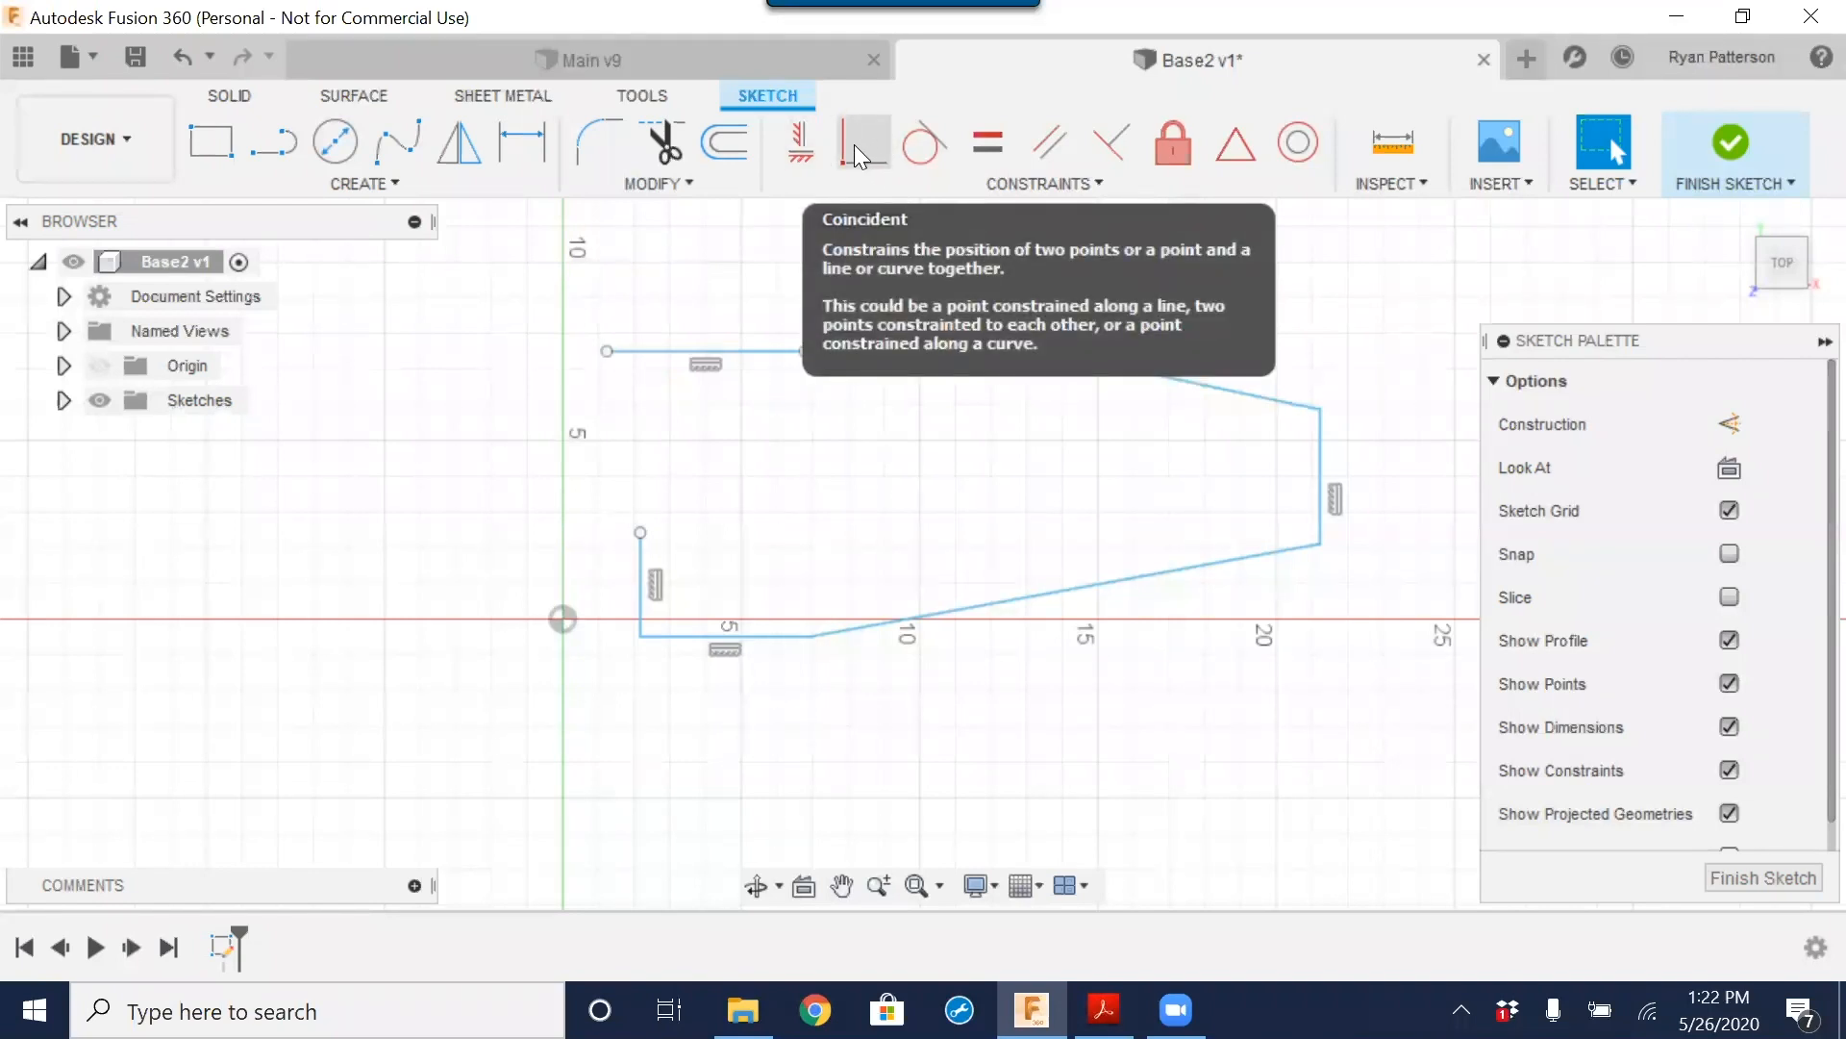
Step: Close the outline with coincident constraints joining the upper short line's ends to the upper sloped side and the left edge
{"action": "left_click", "coordinate": [854, 145]}
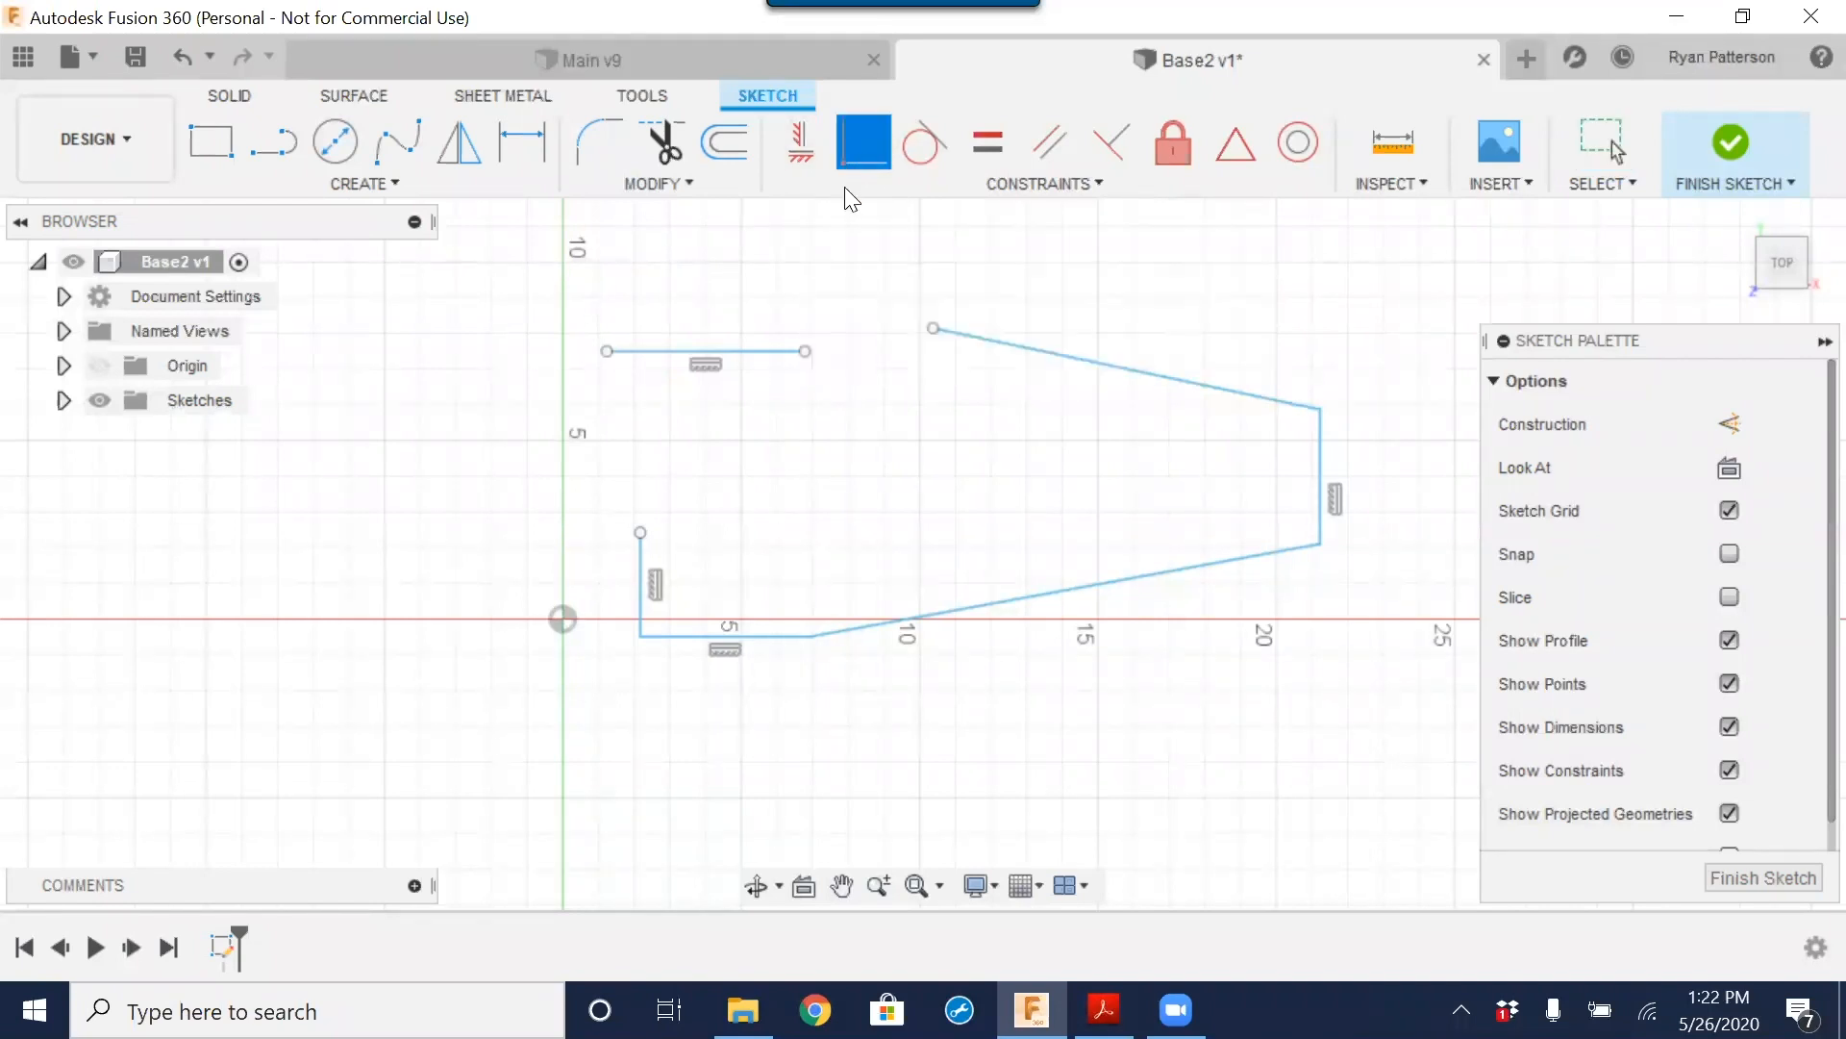
{"action": "left_click", "coordinate": [806, 352]}
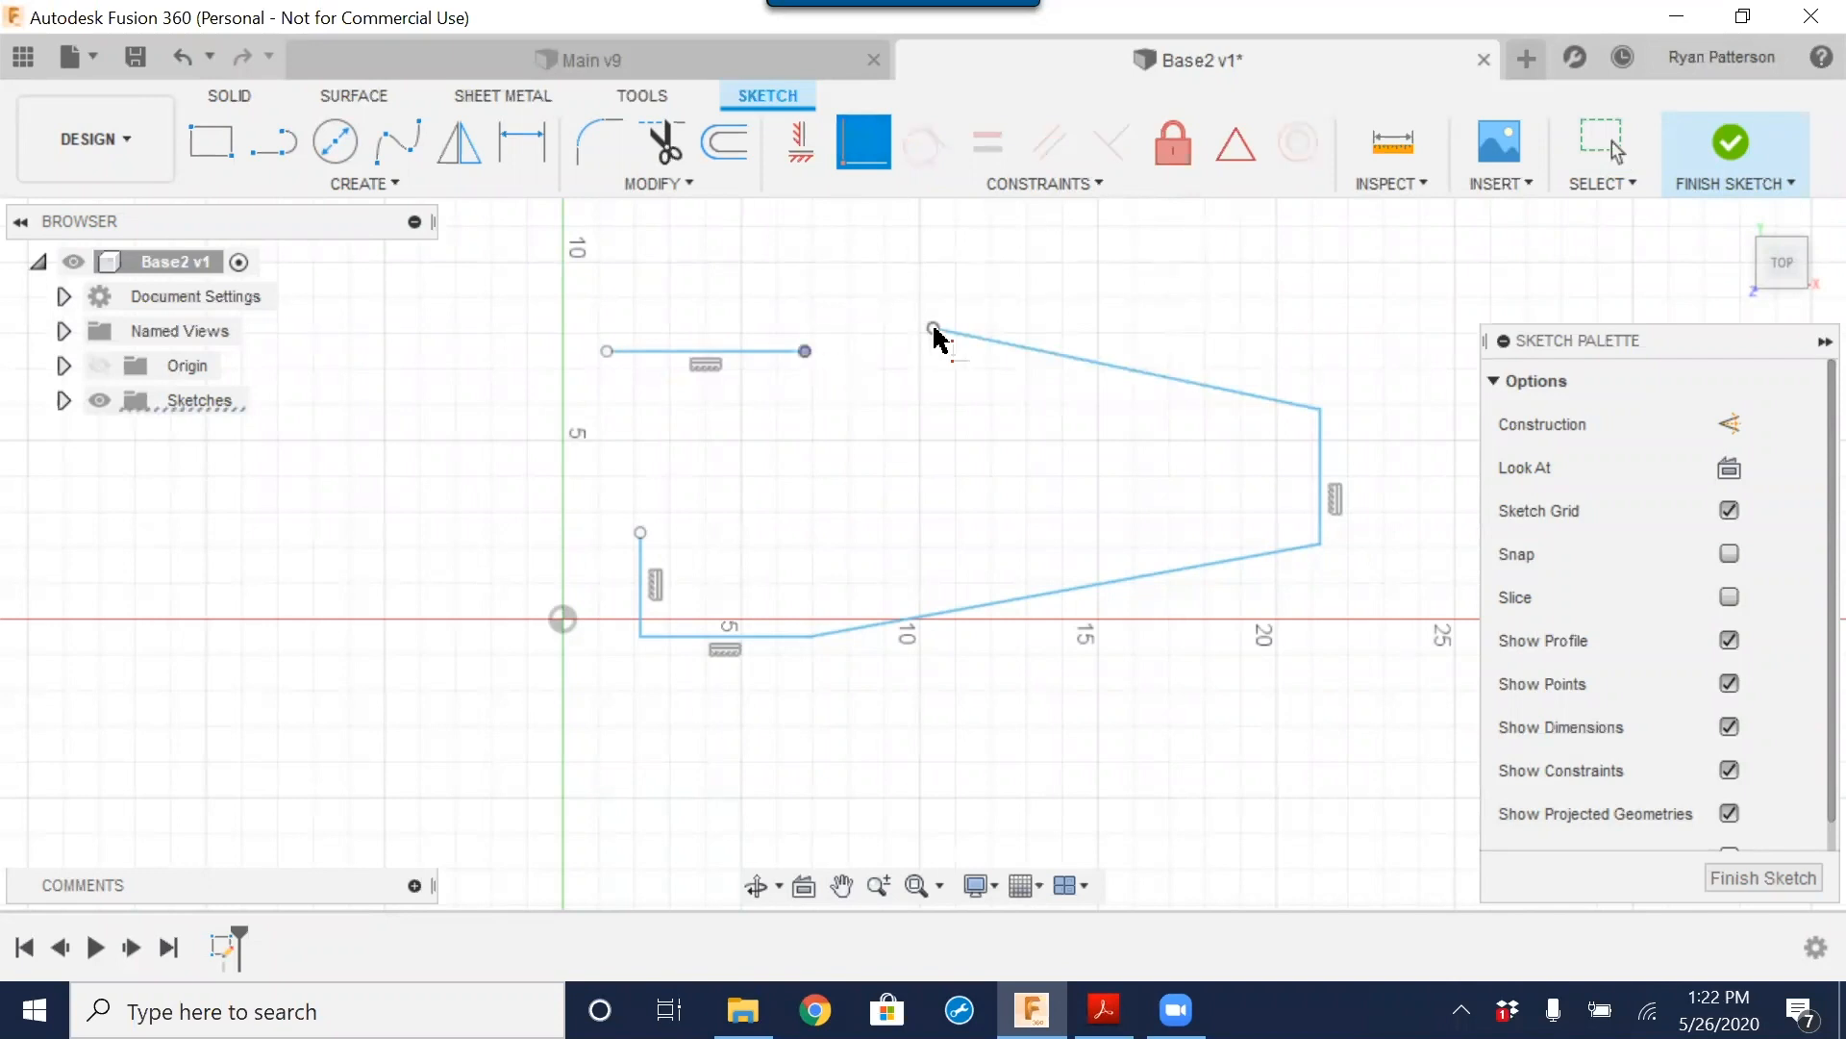
{"action": "left_click", "coordinate": [933, 329]}
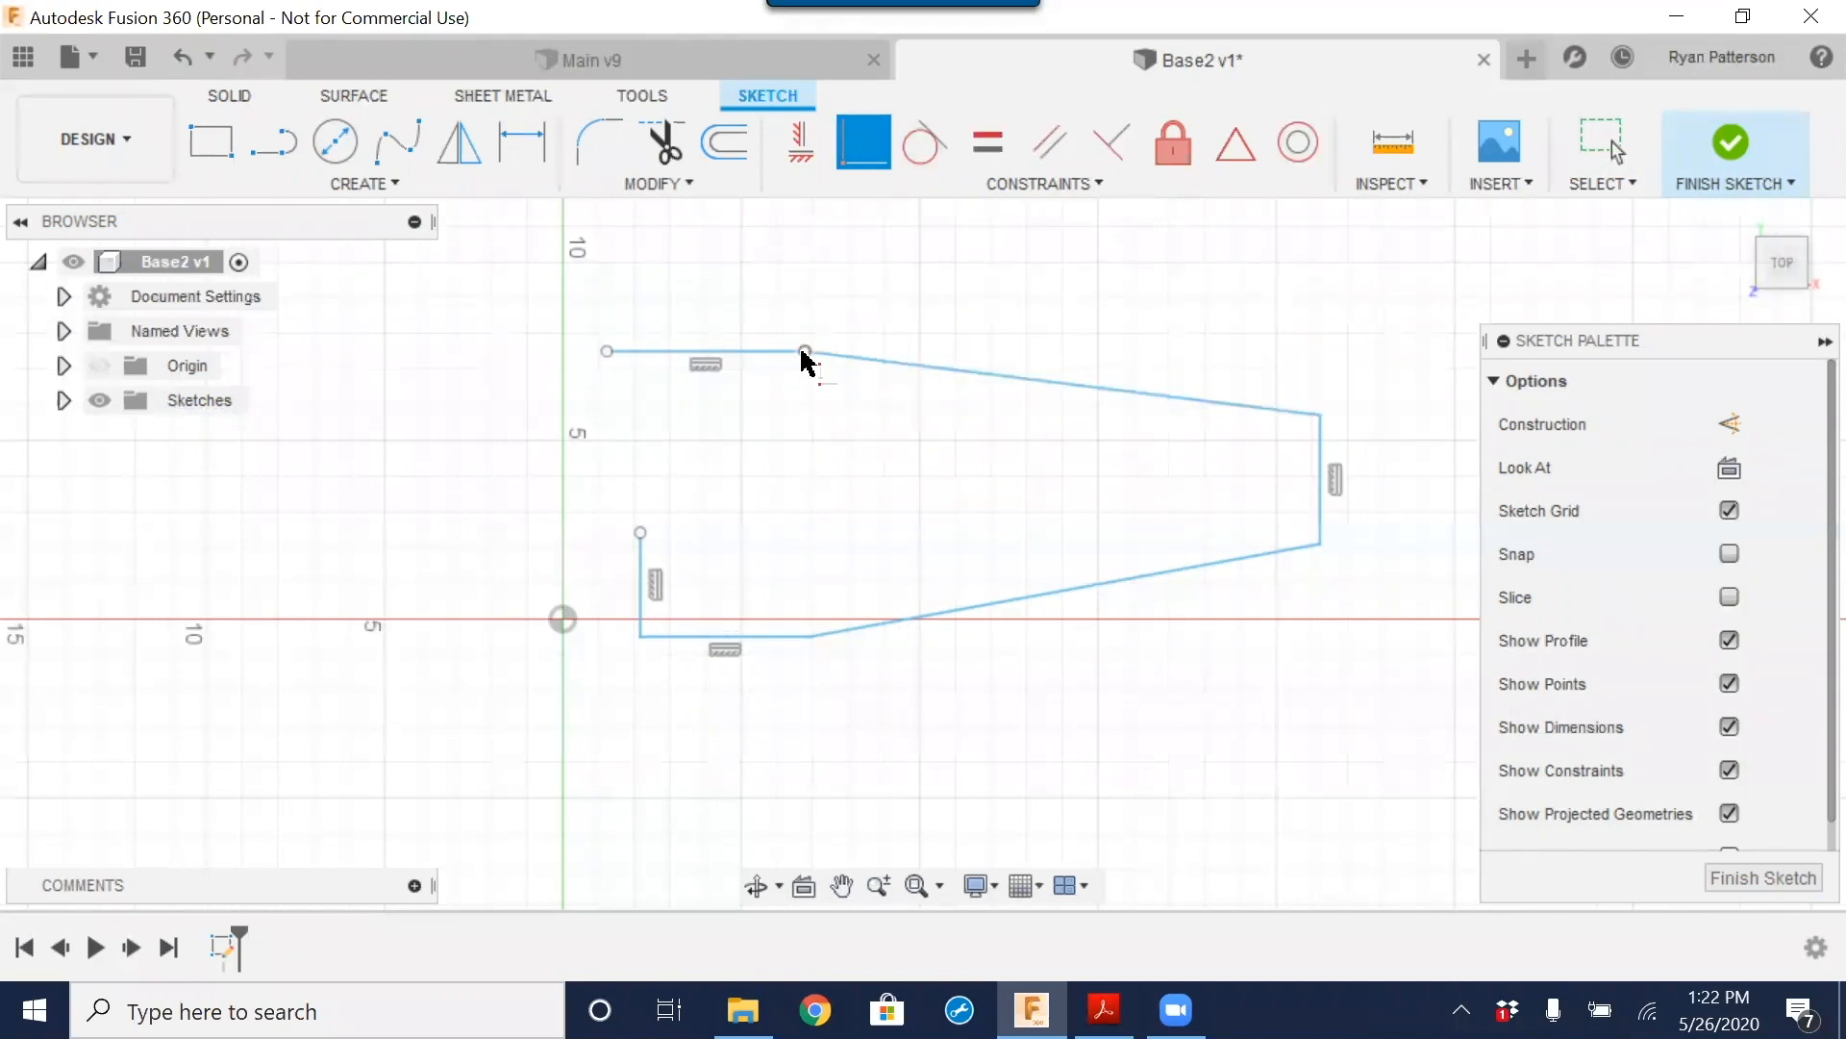
{"action": "left_click", "coordinate": [607, 352]}
{"action": "left_click", "coordinate": [640, 533]}
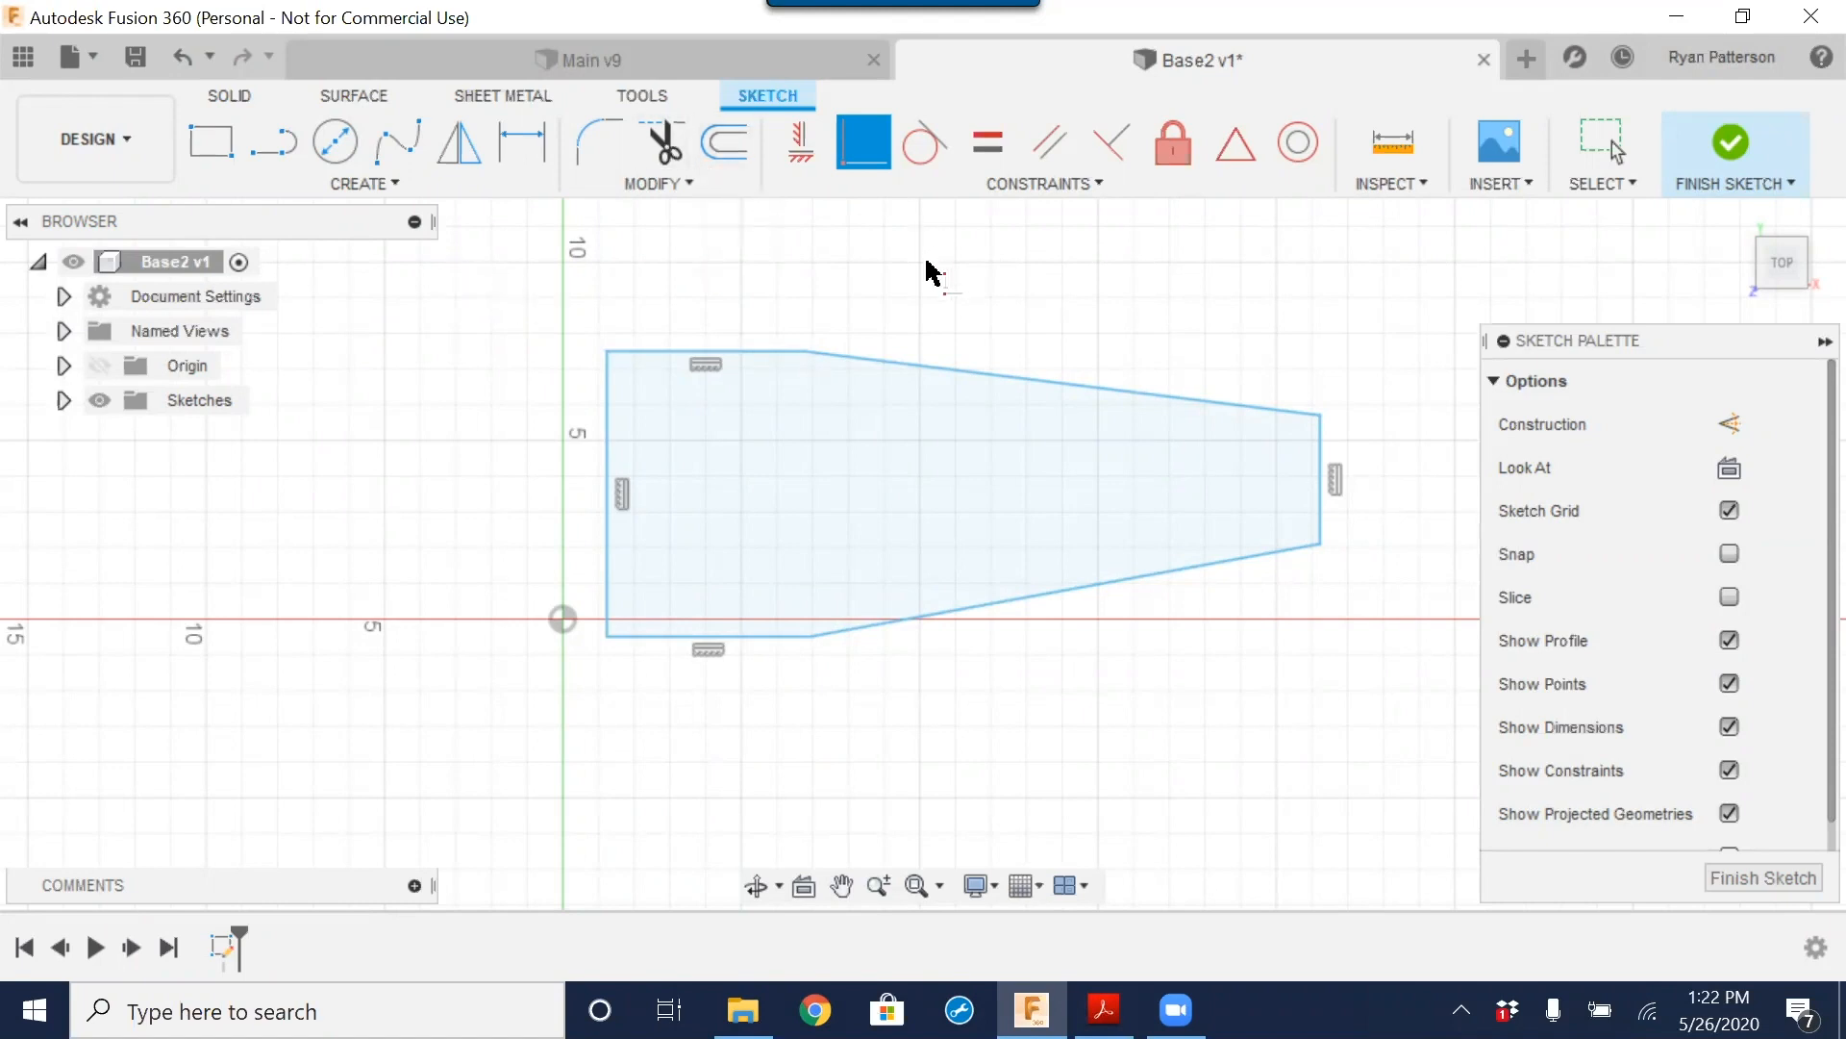
{"action": "key", "text": "Escape"}
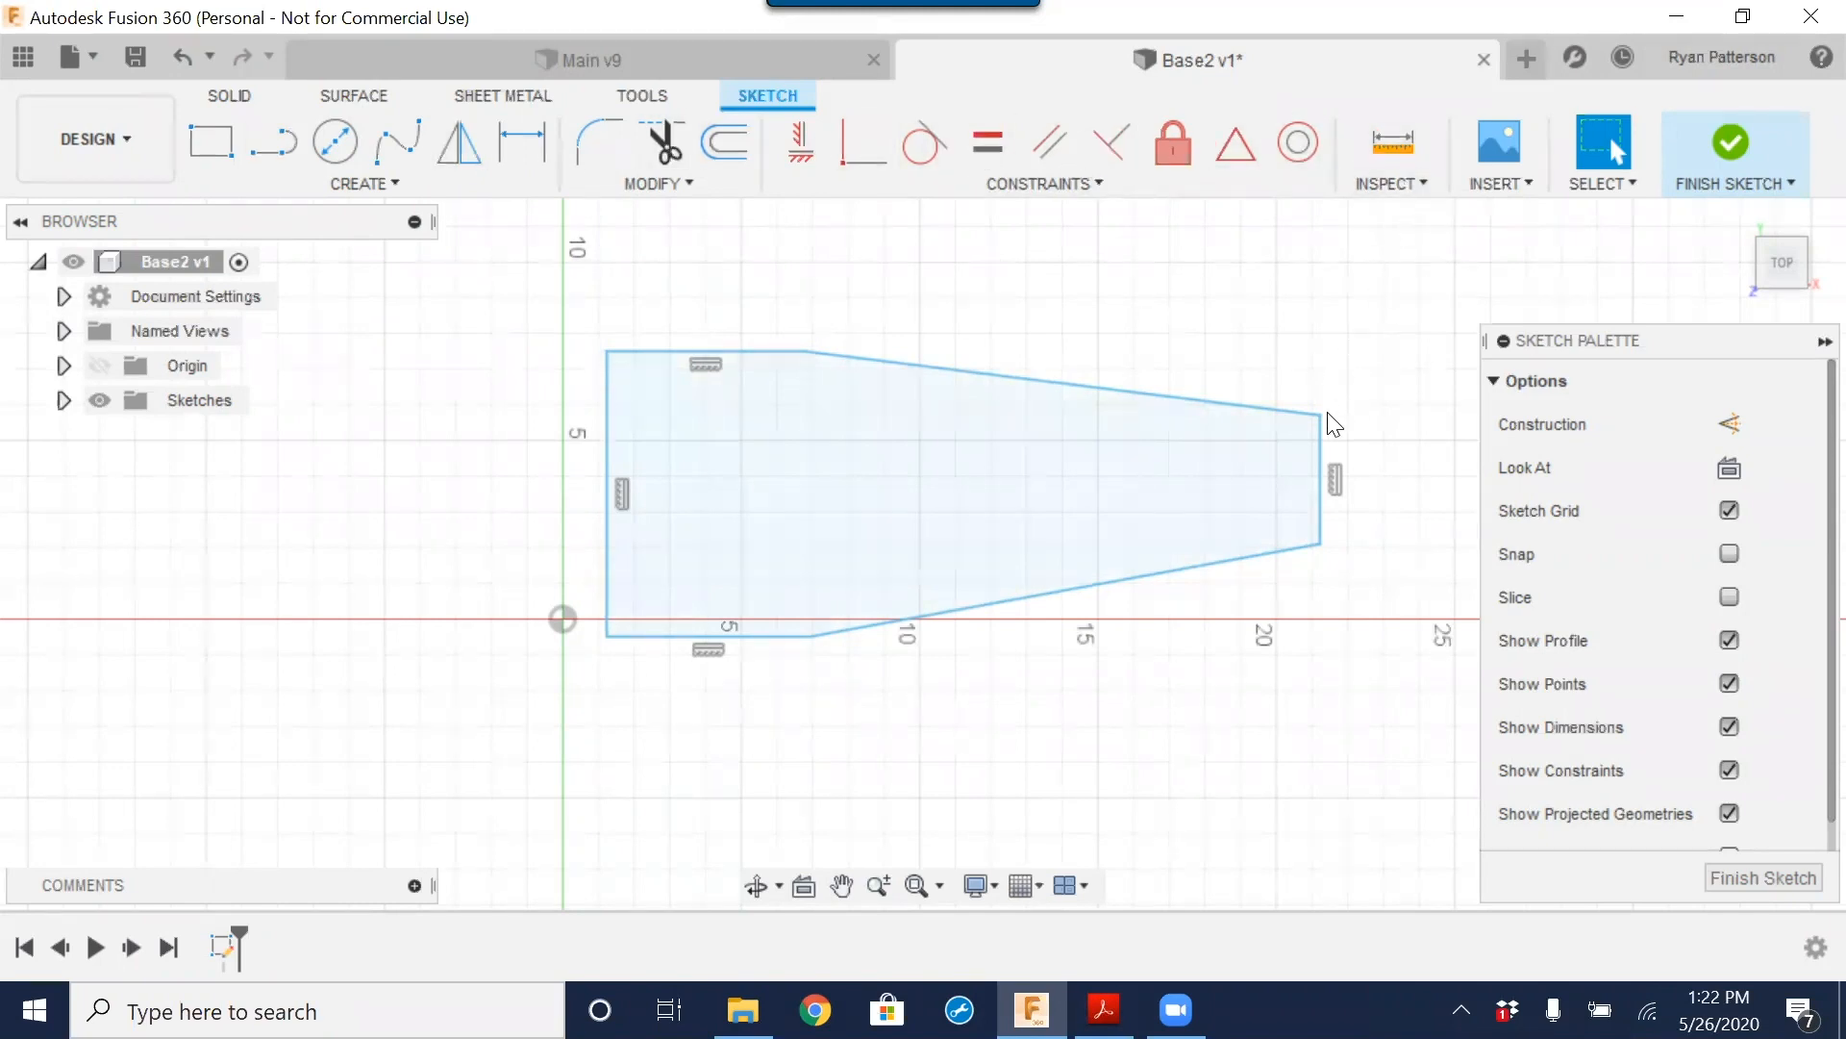
Step: Reshape the tapered end by moving the right edge's corners, placing that edge about 19 in from the origin along the red axis
{"action": "mouse_move", "coordinate": [1320, 424]}
{"action": "left_mouse_down"}
{"action": "mouse_move", "coordinate": [1329, 475]}
{"action": "mouse_move", "coordinate": [1318, 446]}
{"action": "left_mouse_up"}
{"action": "mouse_move", "coordinate": [1315, 550]}
{"action": "left_mouse_down"}
{"action": "mouse_move", "coordinate": [1195, 590]}
{"action": "mouse_move", "coordinate": [1051, 560]}
{"action": "mouse_move", "coordinate": [938, 580]}
{"action": "mouse_move", "coordinate": [1329, 567]}
{"action": "left_mouse_up"}
{"action": "mouse_move", "coordinate": [1327, 446]}
{"action": "left_mouse_down"}
{"action": "mouse_move", "coordinate": [1302, 380]}
{"action": "mouse_move", "coordinate": [1348, 442]}
{"action": "mouse_move", "coordinate": [1337, 425]}
{"action": "left_mouse_up"}
{"action": "mouse_move", "coordinate": [1338, 564]}
{"action": "left_mouse_down"}
{"action": "mouse_move", "coordinate": [1338, 588]}
{"action": "mouse_move", "coordinate": [1336, 571]}
{"action": "left_mouse_up"}
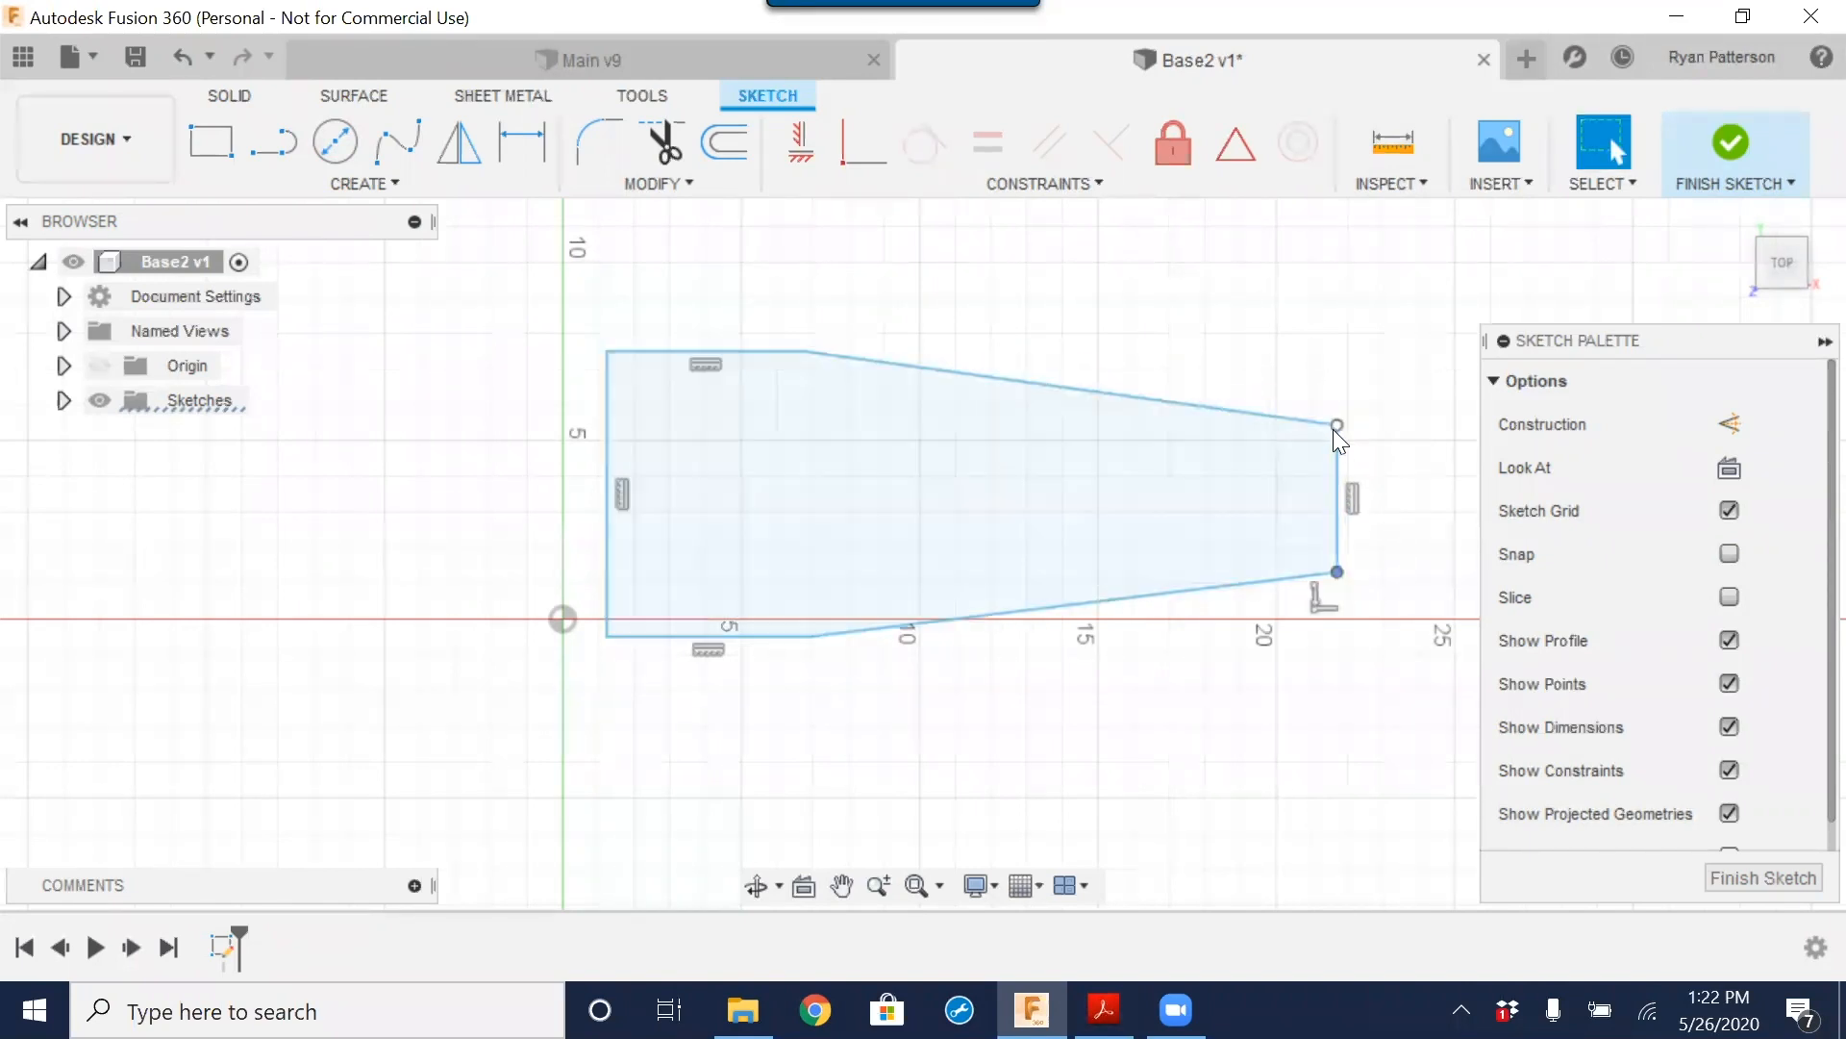
{"action": "mouse_move", "coordinate": [1337, 429]}
{"action": "left_mouse_down"}
{"action": "mouse_move", "coordinate": [1342, 452]}
{"action": "mouse_move", "coordinate": [1347, 431]}
{"action": "left_mouse_up"}
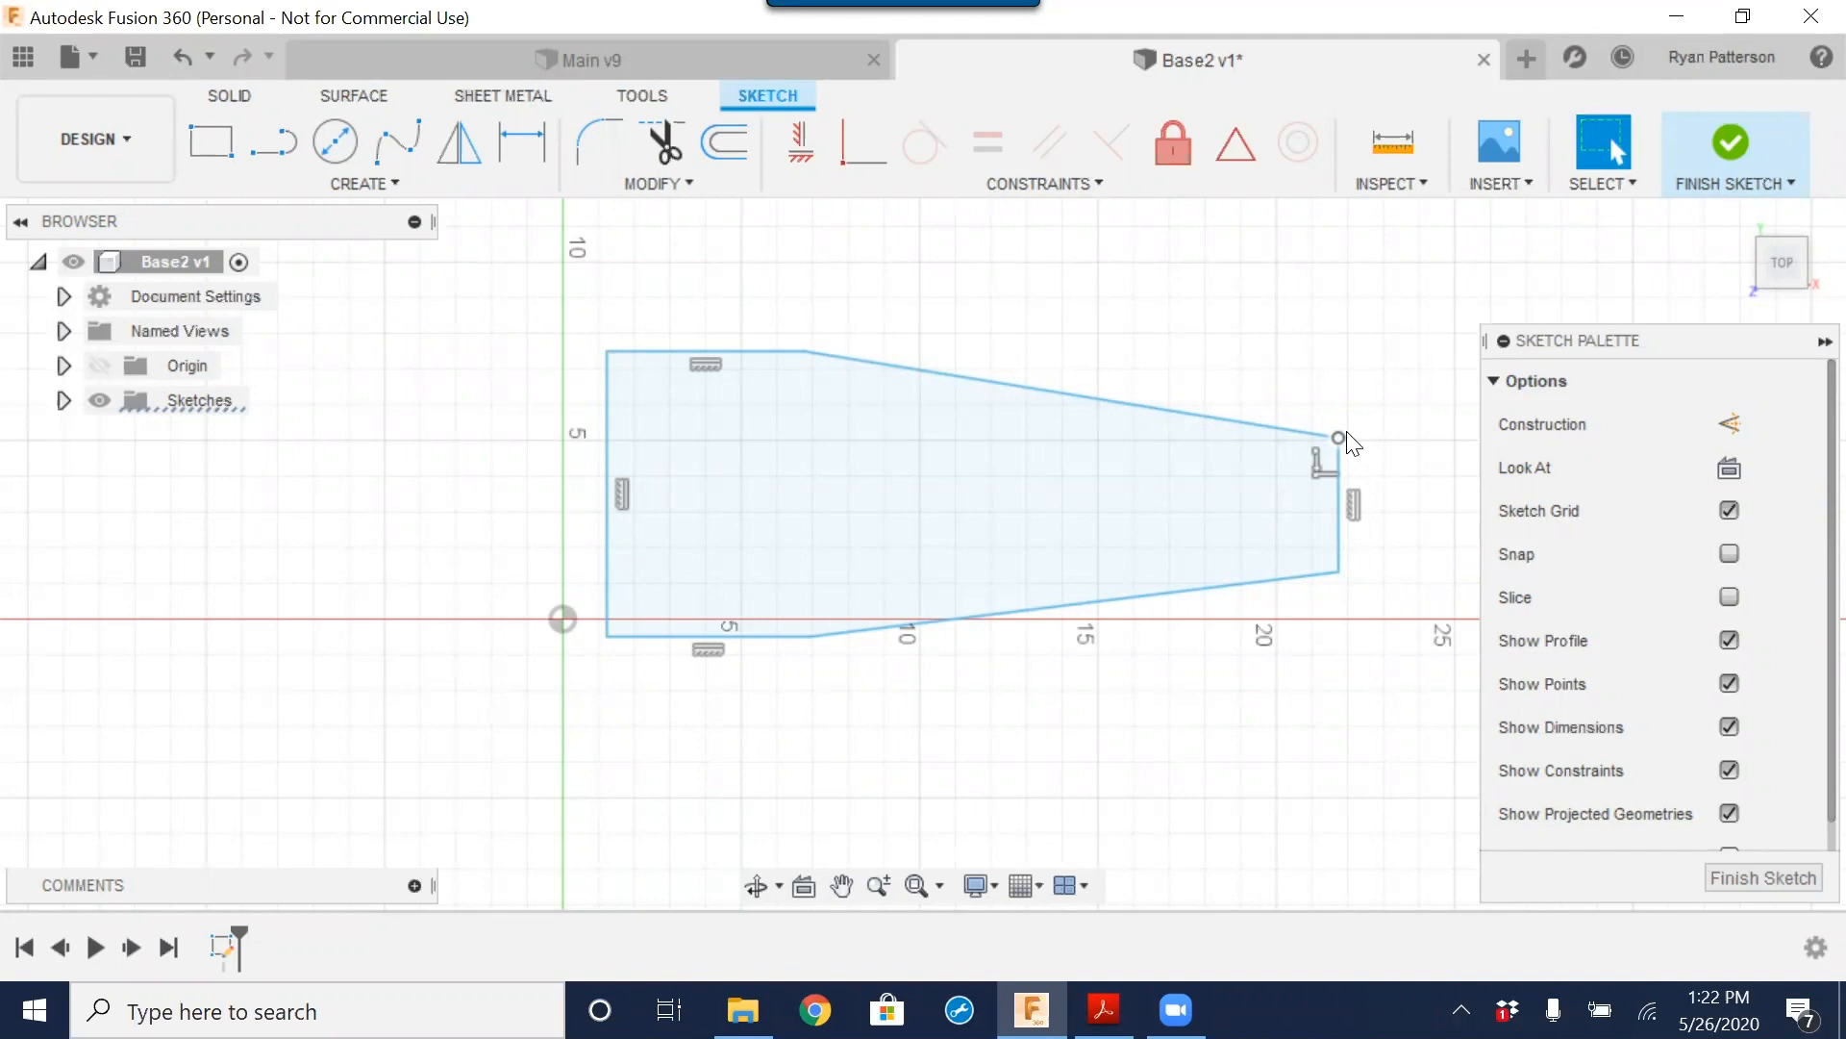
{"action": "left_click_drag", "start_coordinate": [1339, 437], "coordinate": [1252, 446]}
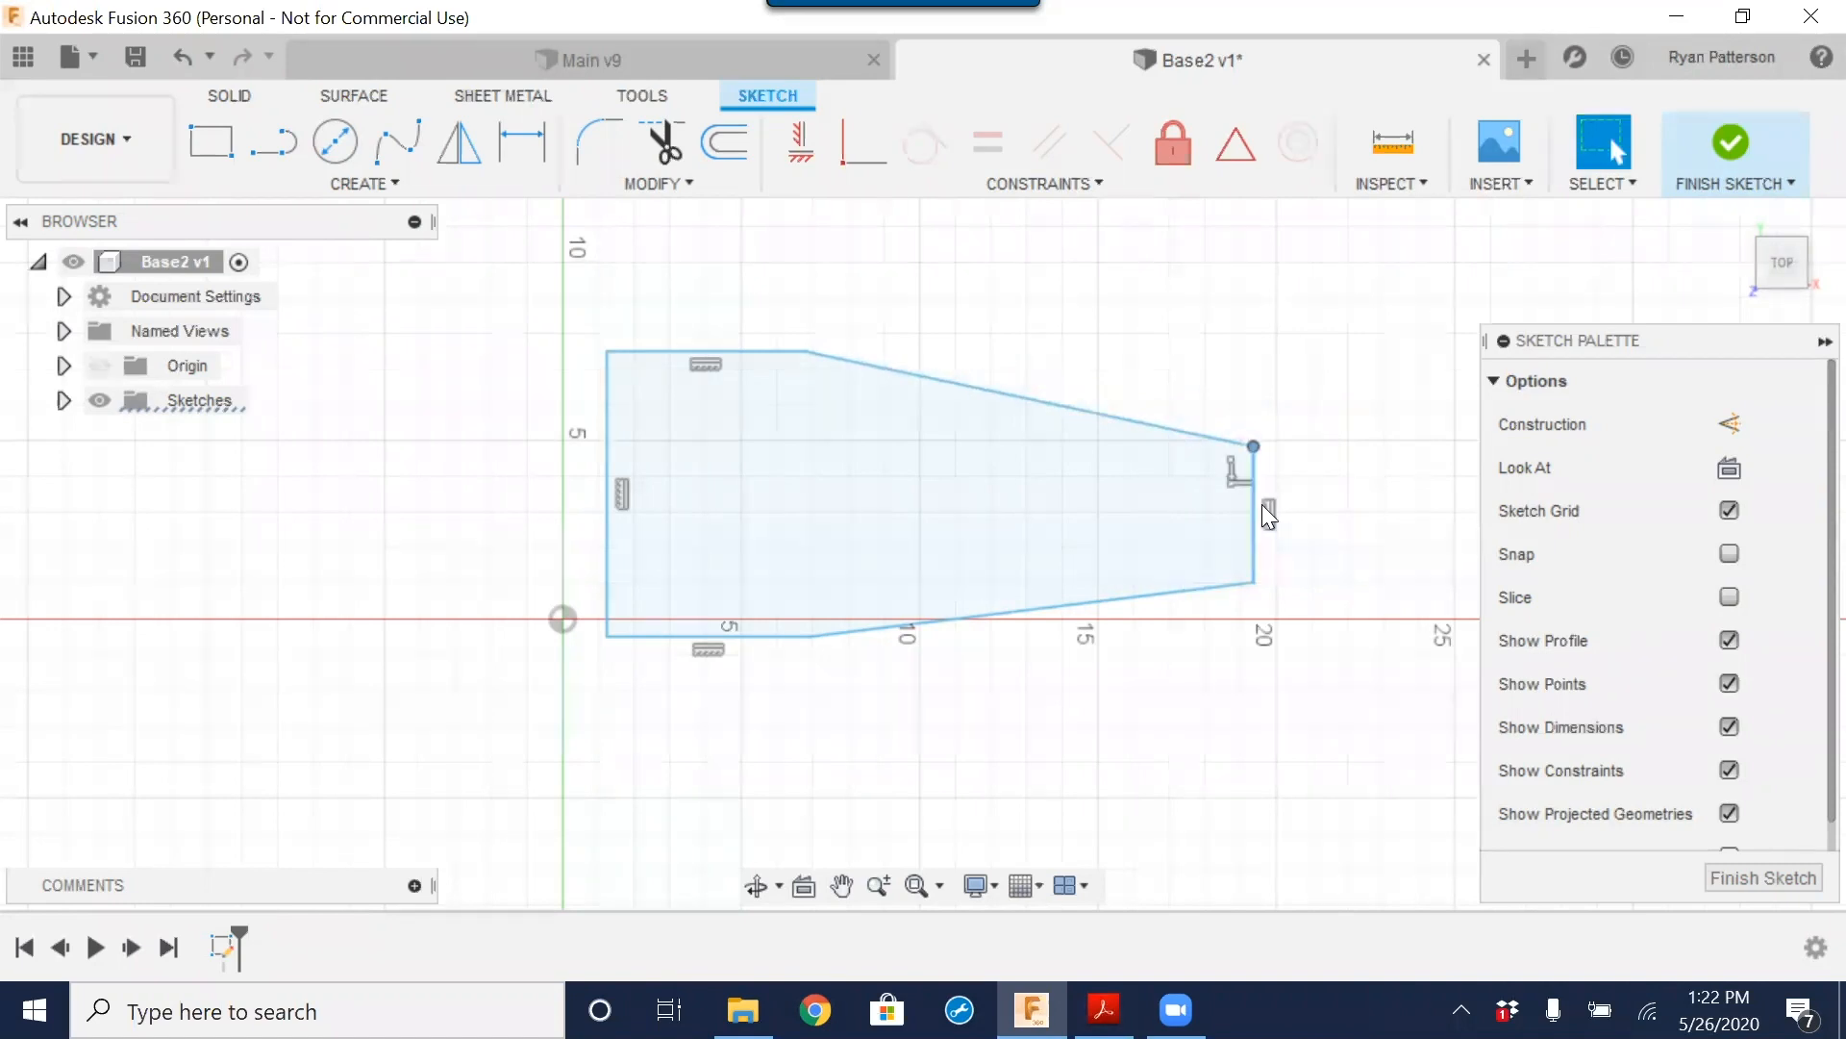
{"action": "mouse_move", "coordinate": [1253, 448]}
{"action": "left_mouse_down"}
{"action": "mouse_move", "coordinate": [1294, 423]}
{"action": "mouse_move", "coordinate": [1265, 423]}
{"action": "mouse_move", "coordinate": [1259, 454]}
{"action": "left_mouse_up"}
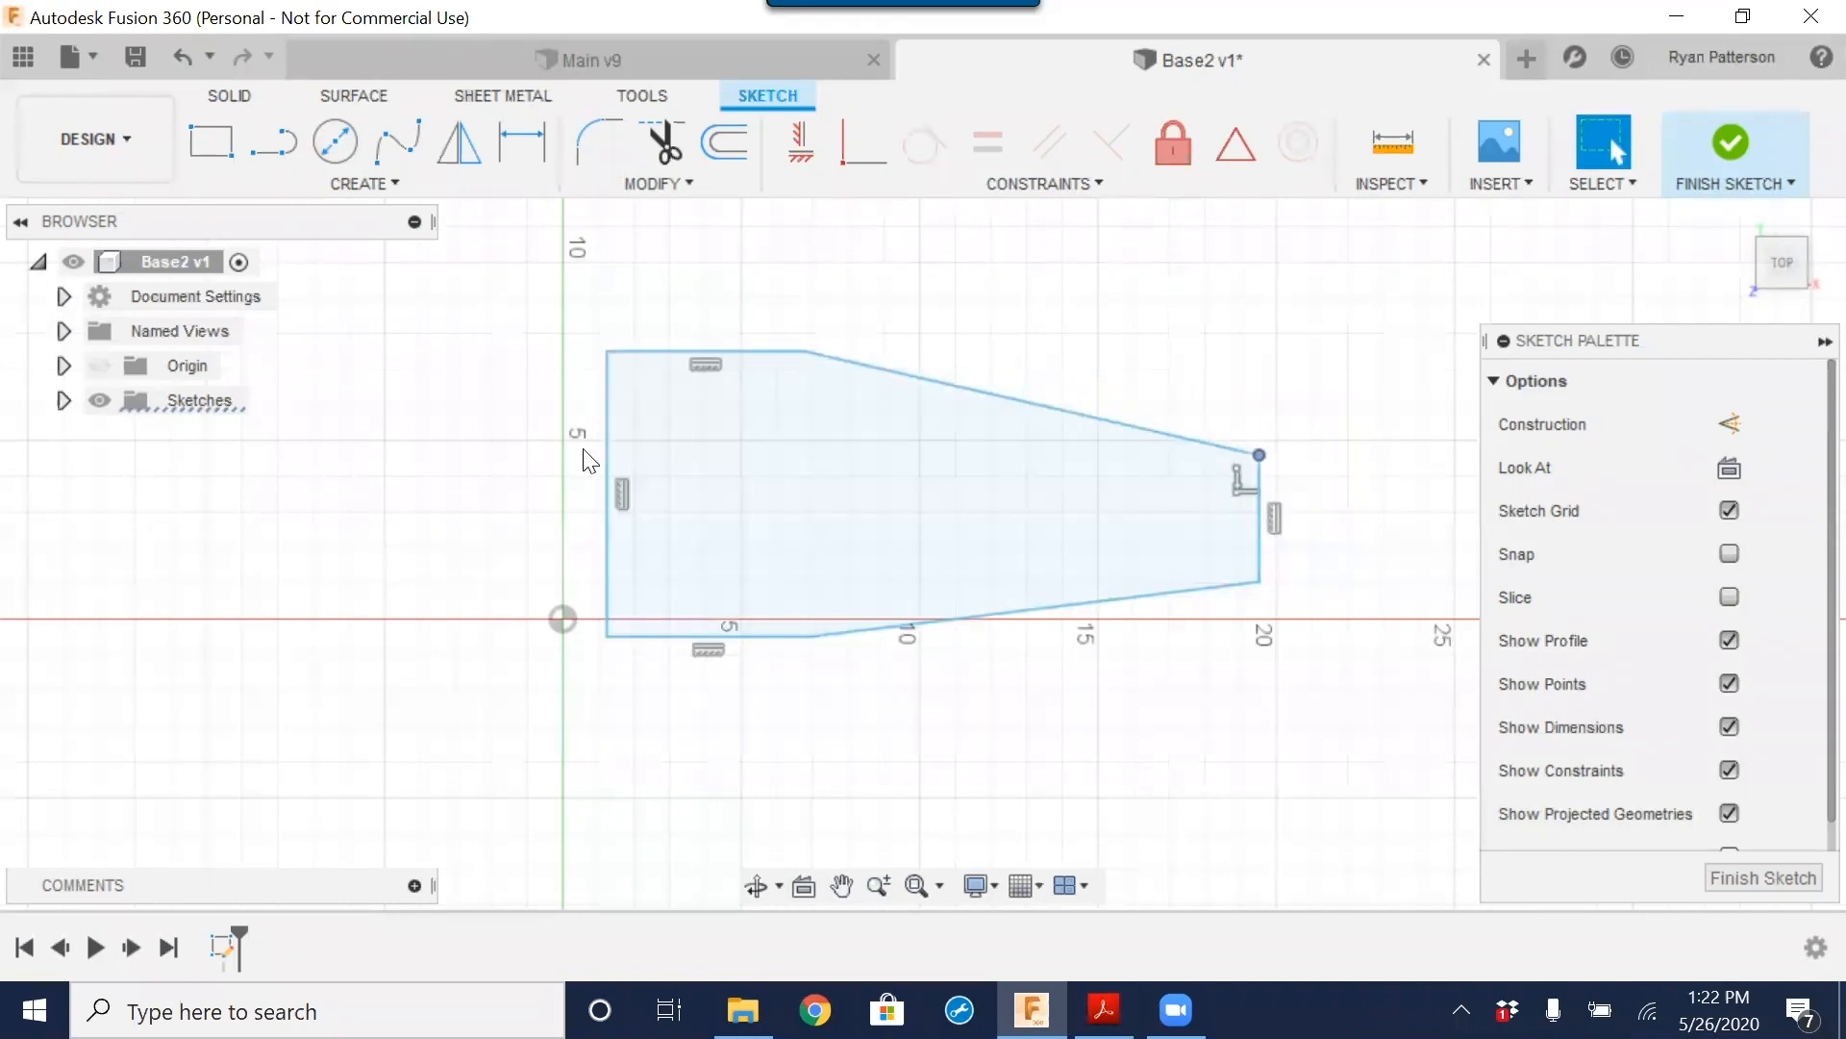
{"action": "mouse_move", "coordinate": [1259, 455]}
{"action": "left_mouse_down"}
{"action": "mouse_move", "coordinate": [1250, 469]}
{"action": "mouse_move", "coordinate": [1243, 423]}
{"action": "left_mouse_up"}
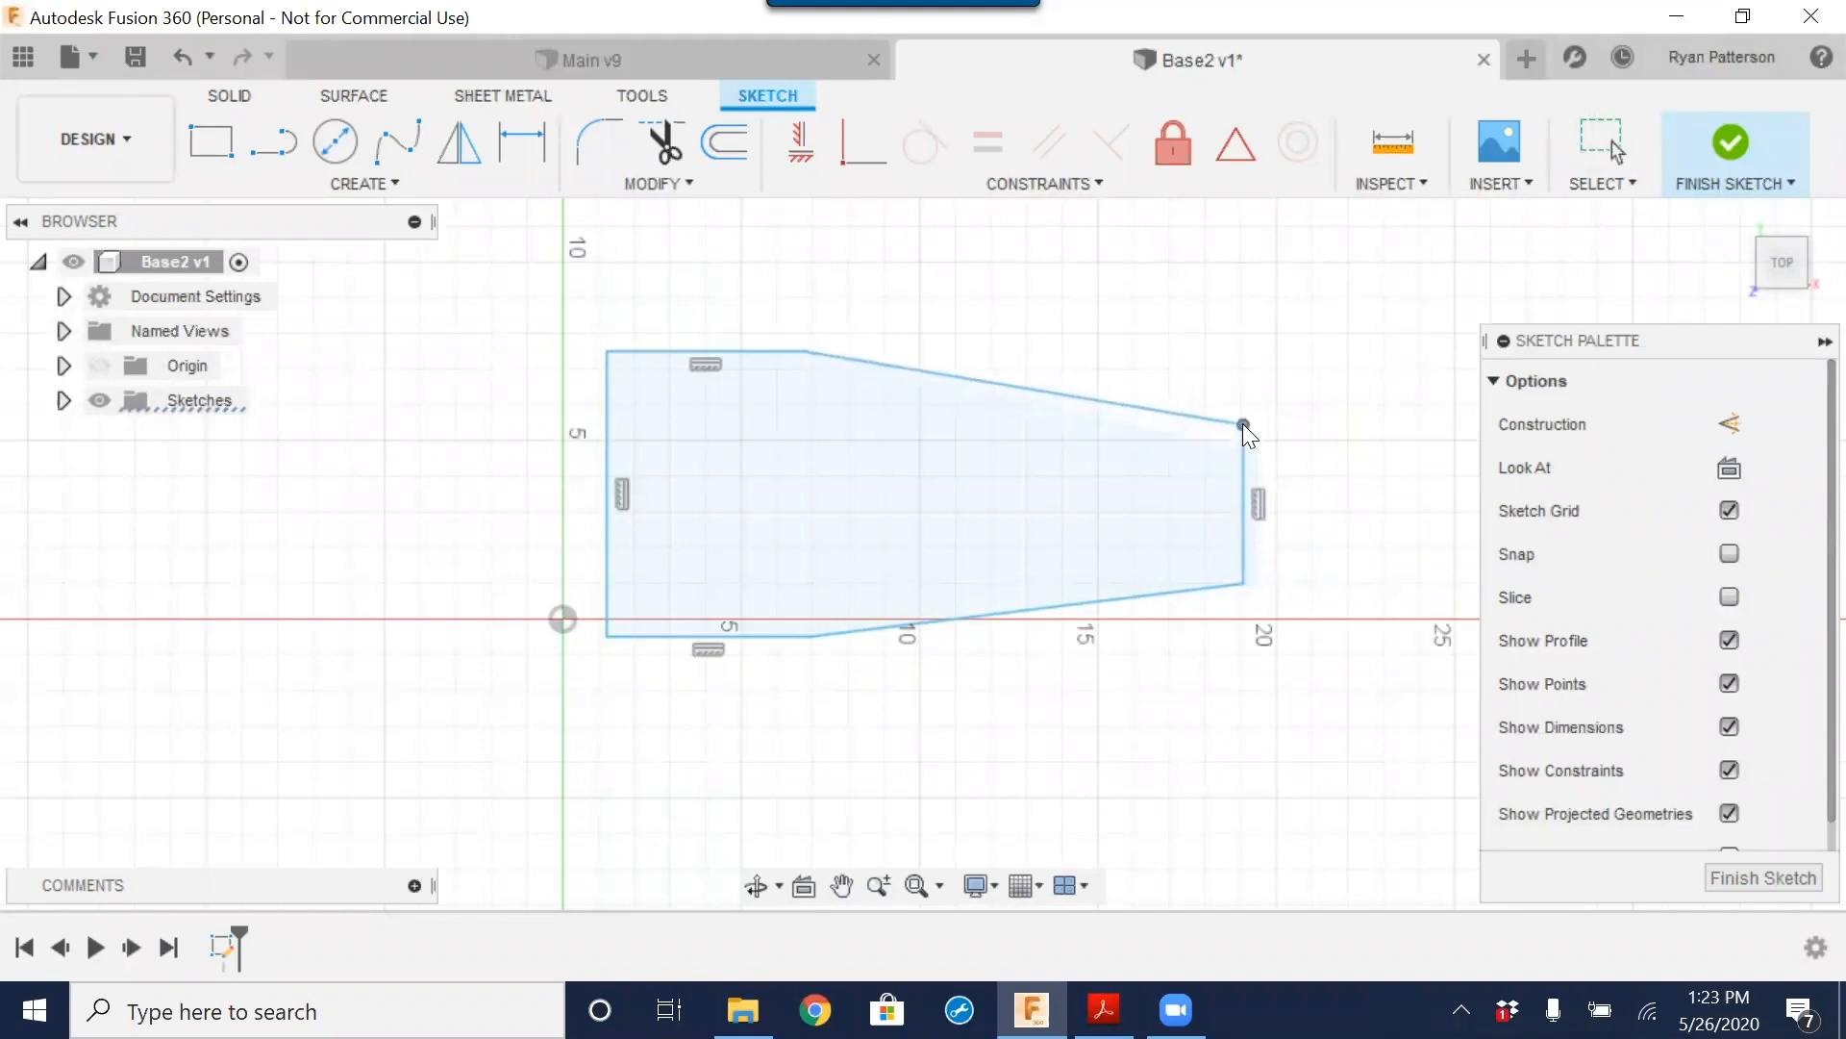
{"action": "mouse_move", "coordinate": [1240, 585]}
{"action": "left_mouse_down"}
{"action": "mouse_move", "coordinate": [1259, 609]}
{"action": "mouse_move", "coordinate": [1238, 584]}
{"action": "left_mouse_up"}
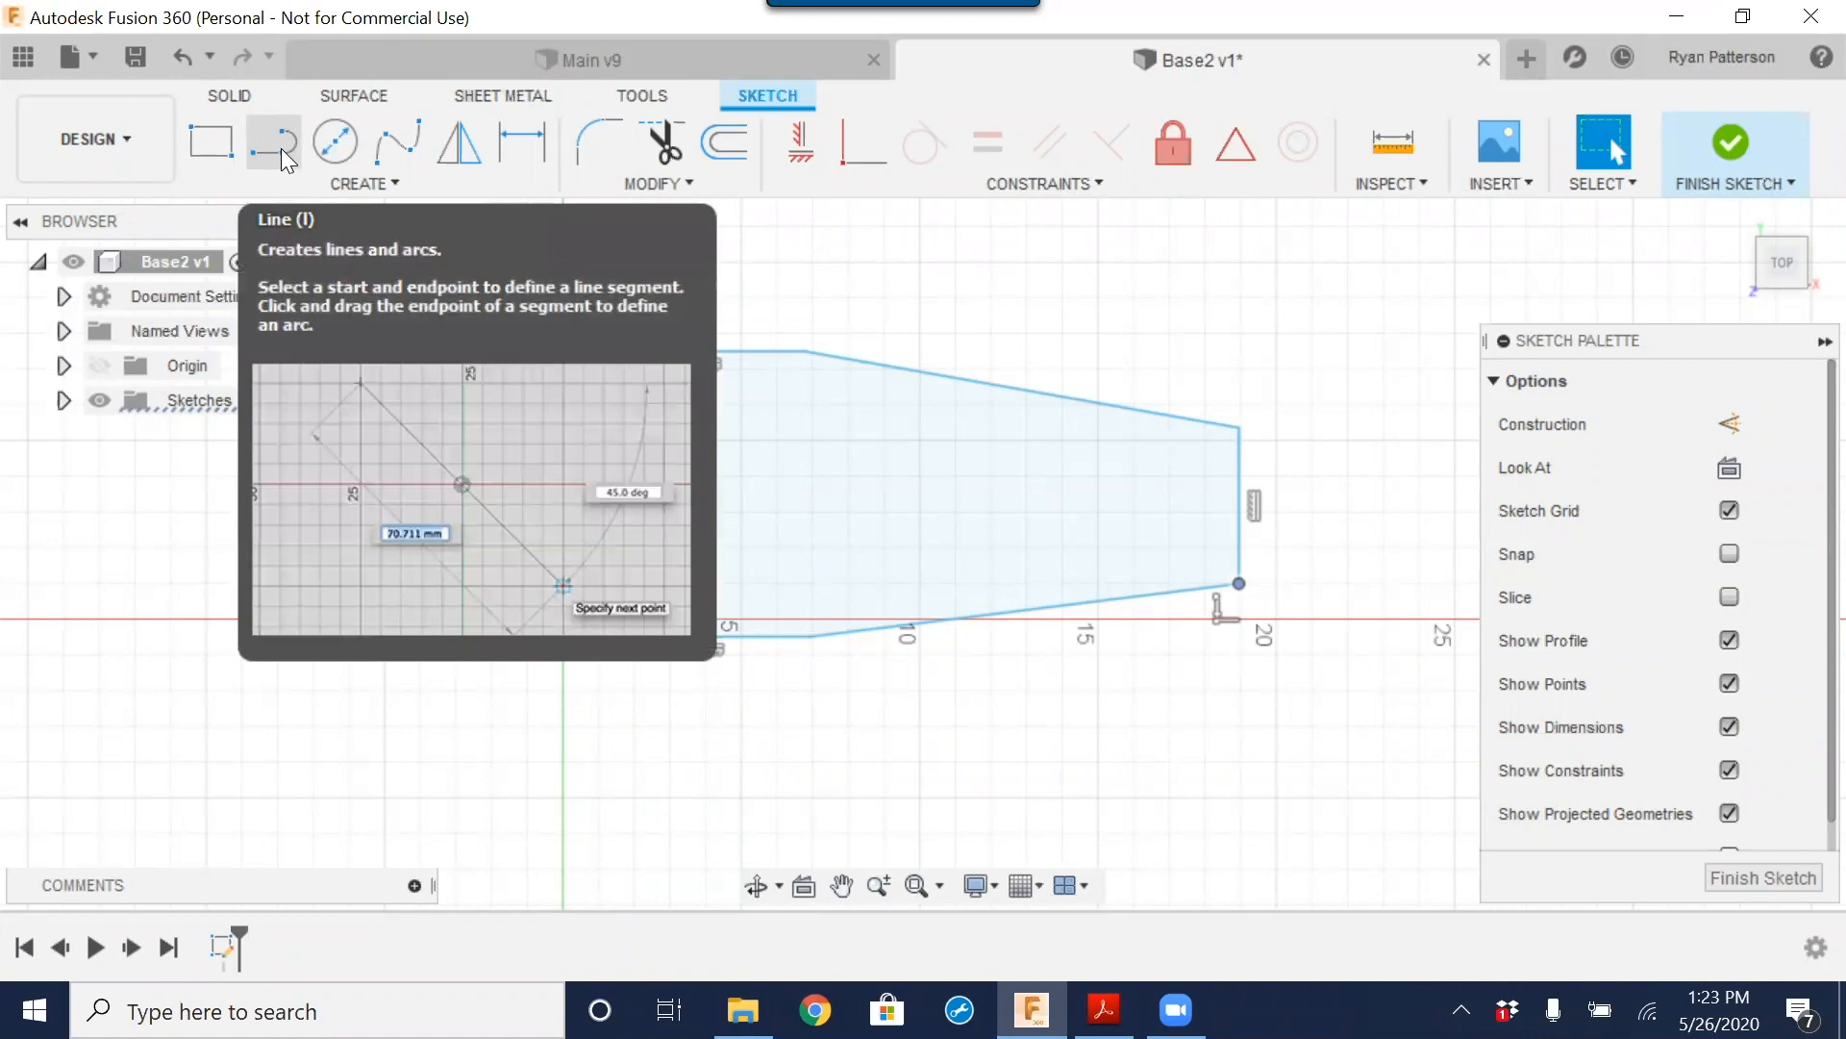
Step: Draw a construction centerline across the outline from the midpoint of the left edge to the midpoint of the right edge
{"action": "left_click", "coordinate": [276, 144]}
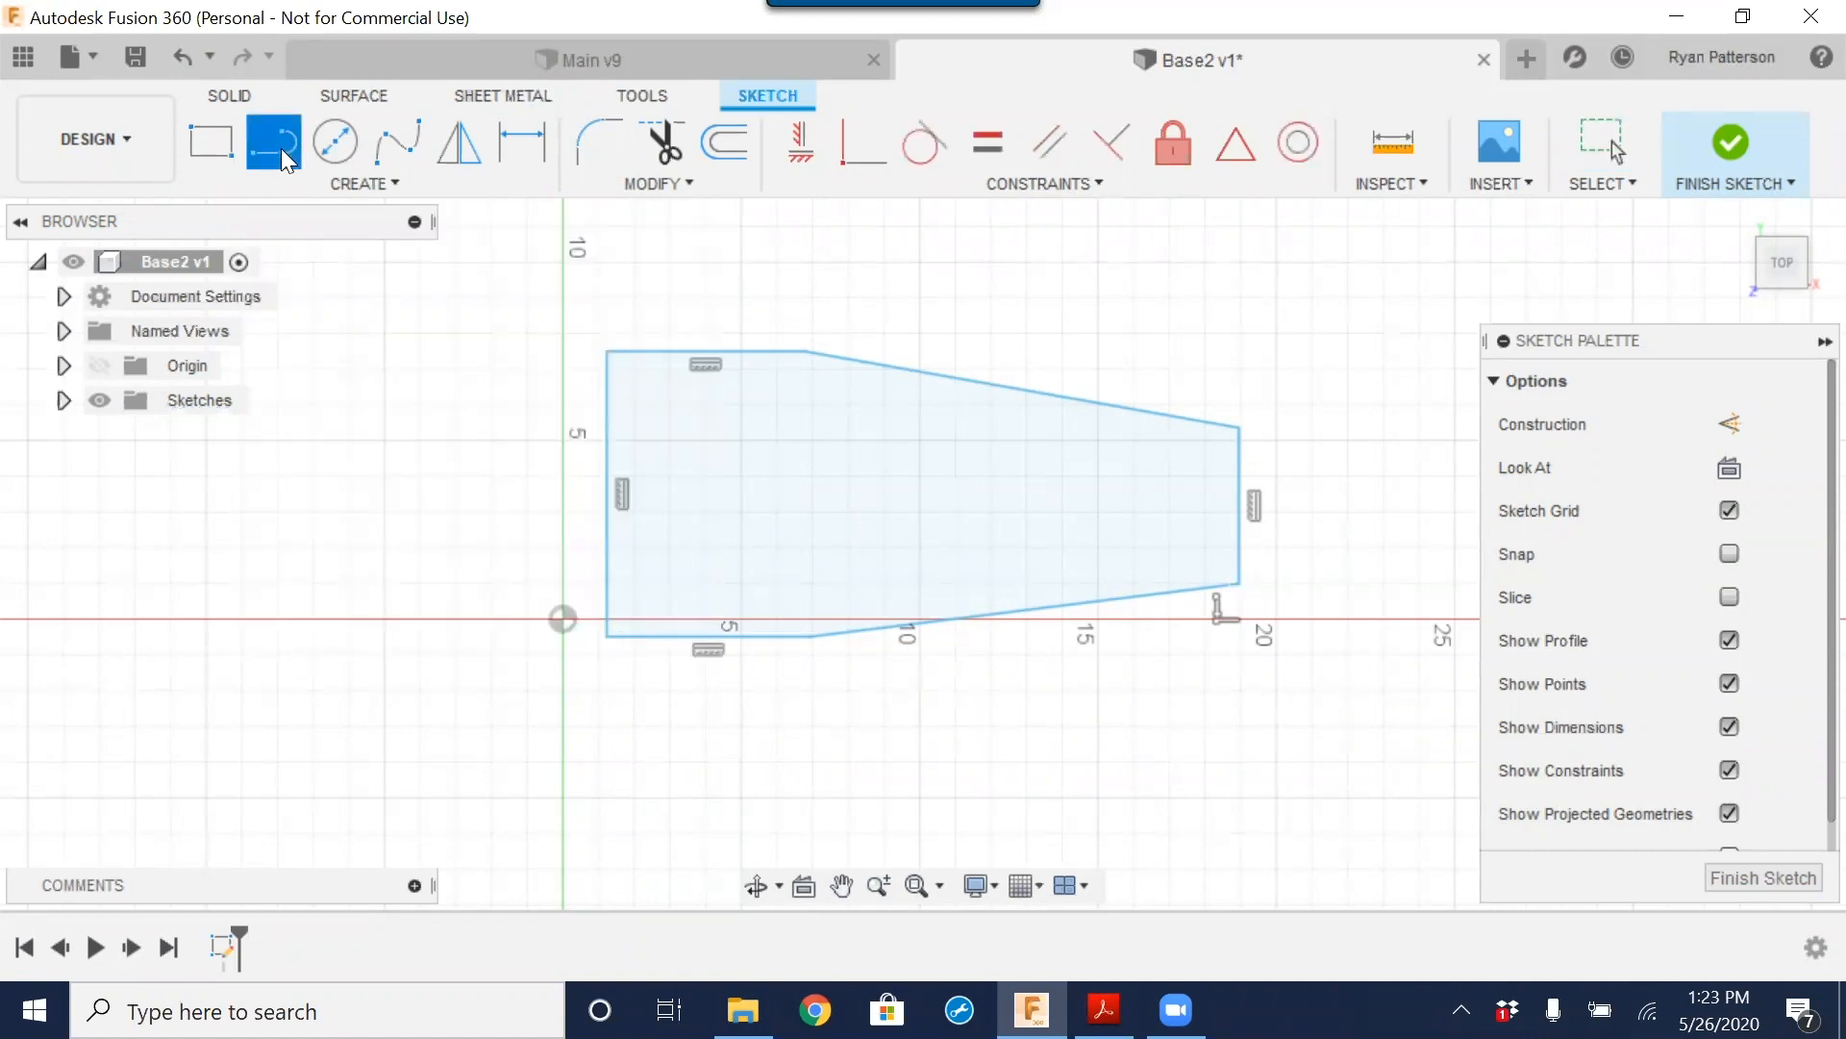
{"action": "left_click", "coordinate": [1732, 425]}
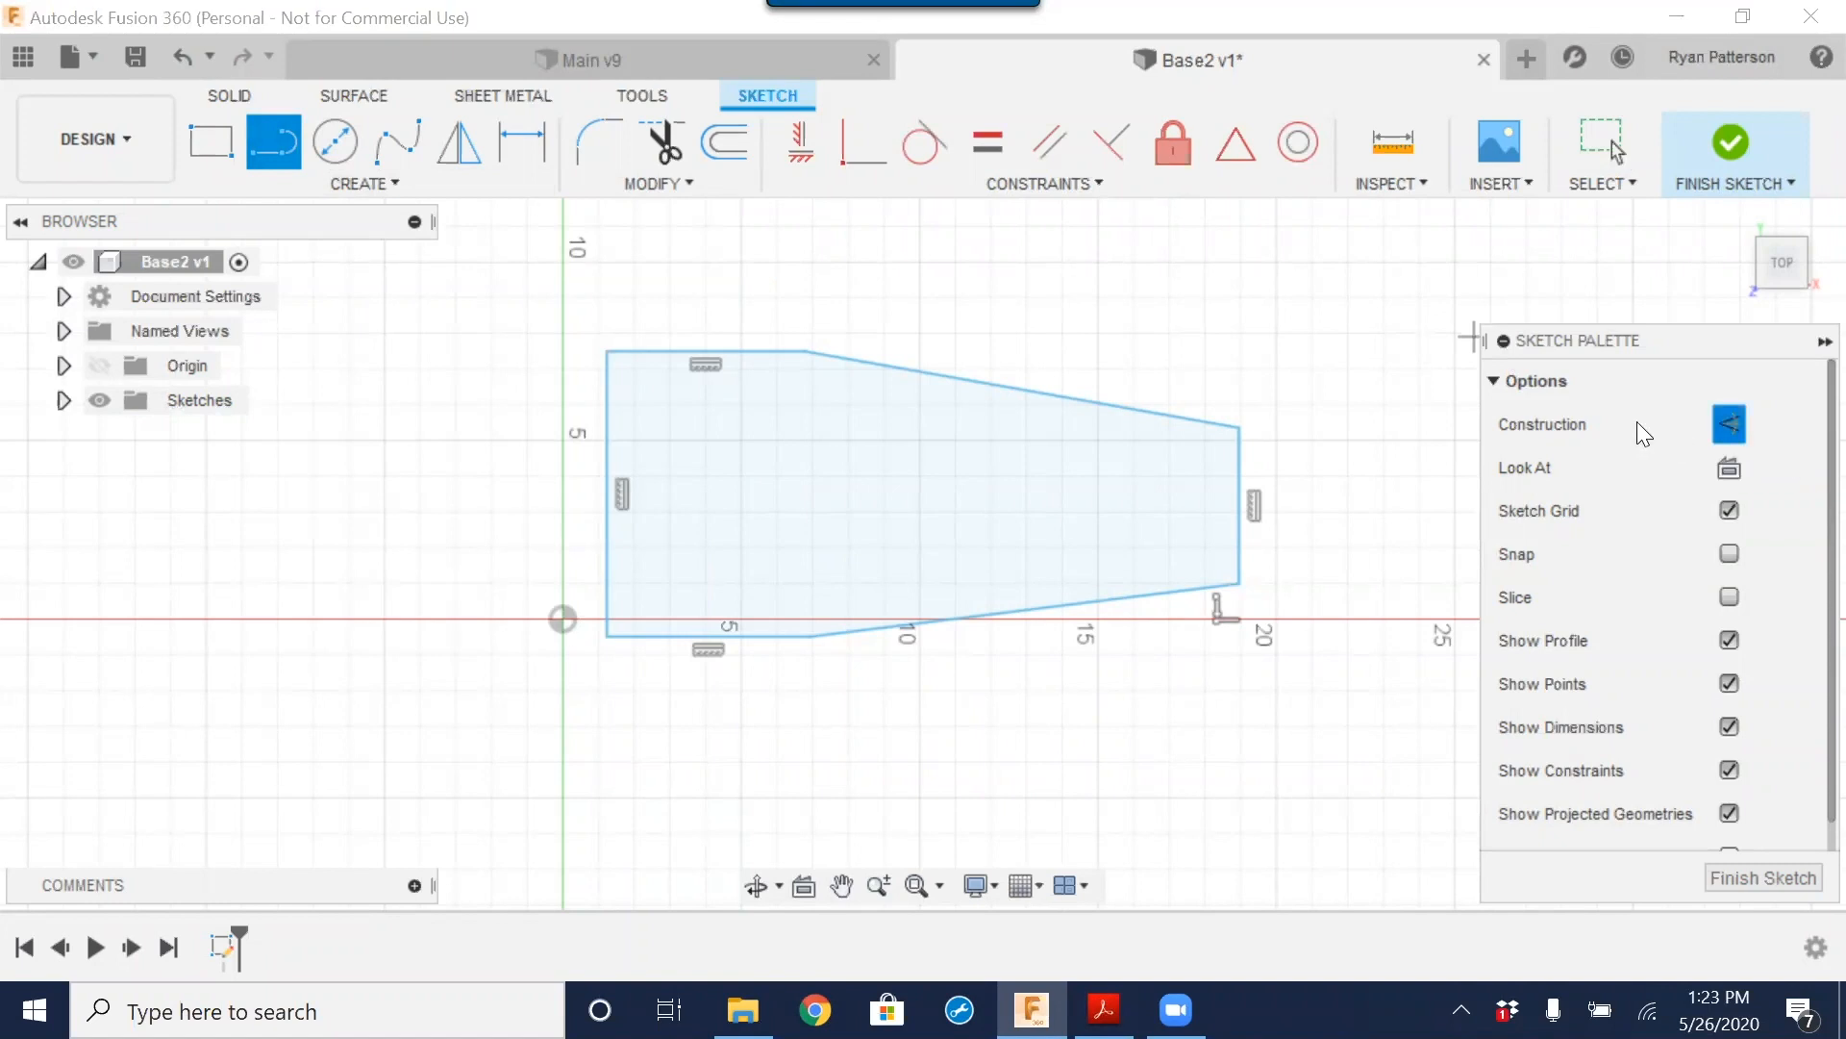
{"action": "left_click", "coordinate": [1736, 419]}
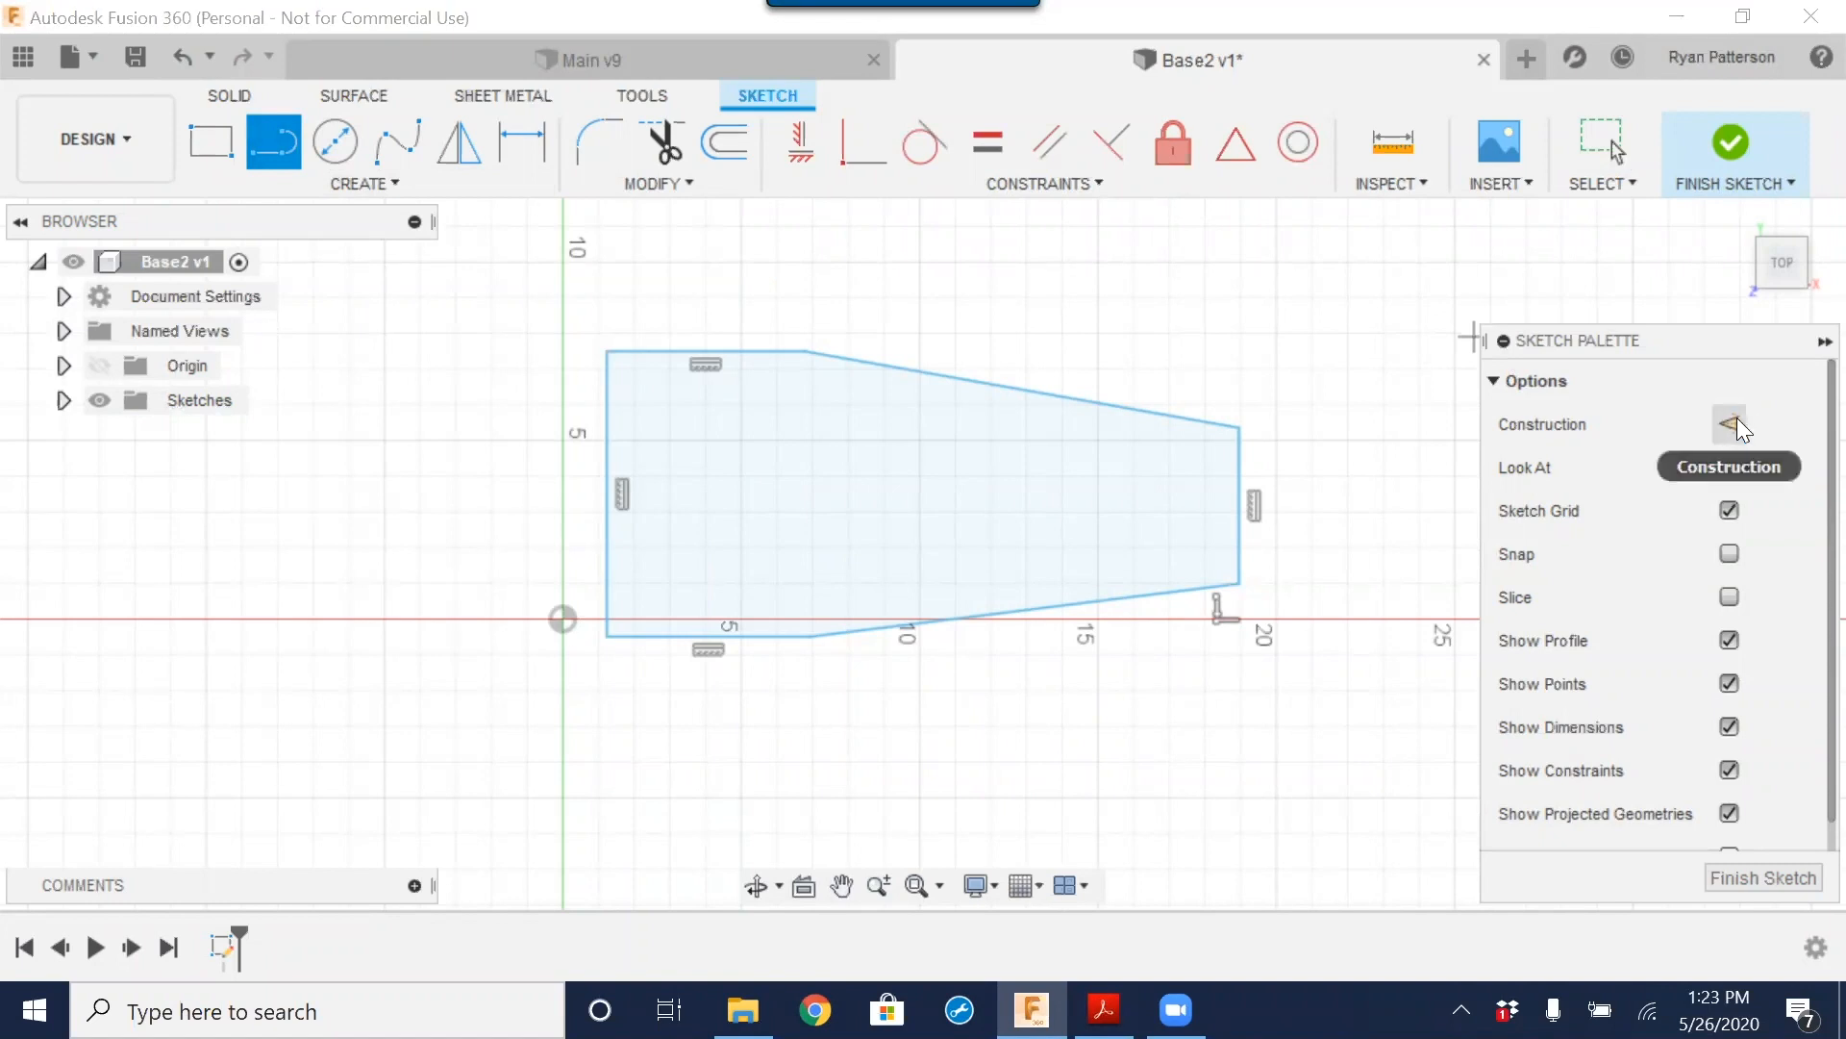
{"action": "left_click", "coordinate": [1737, 420]}
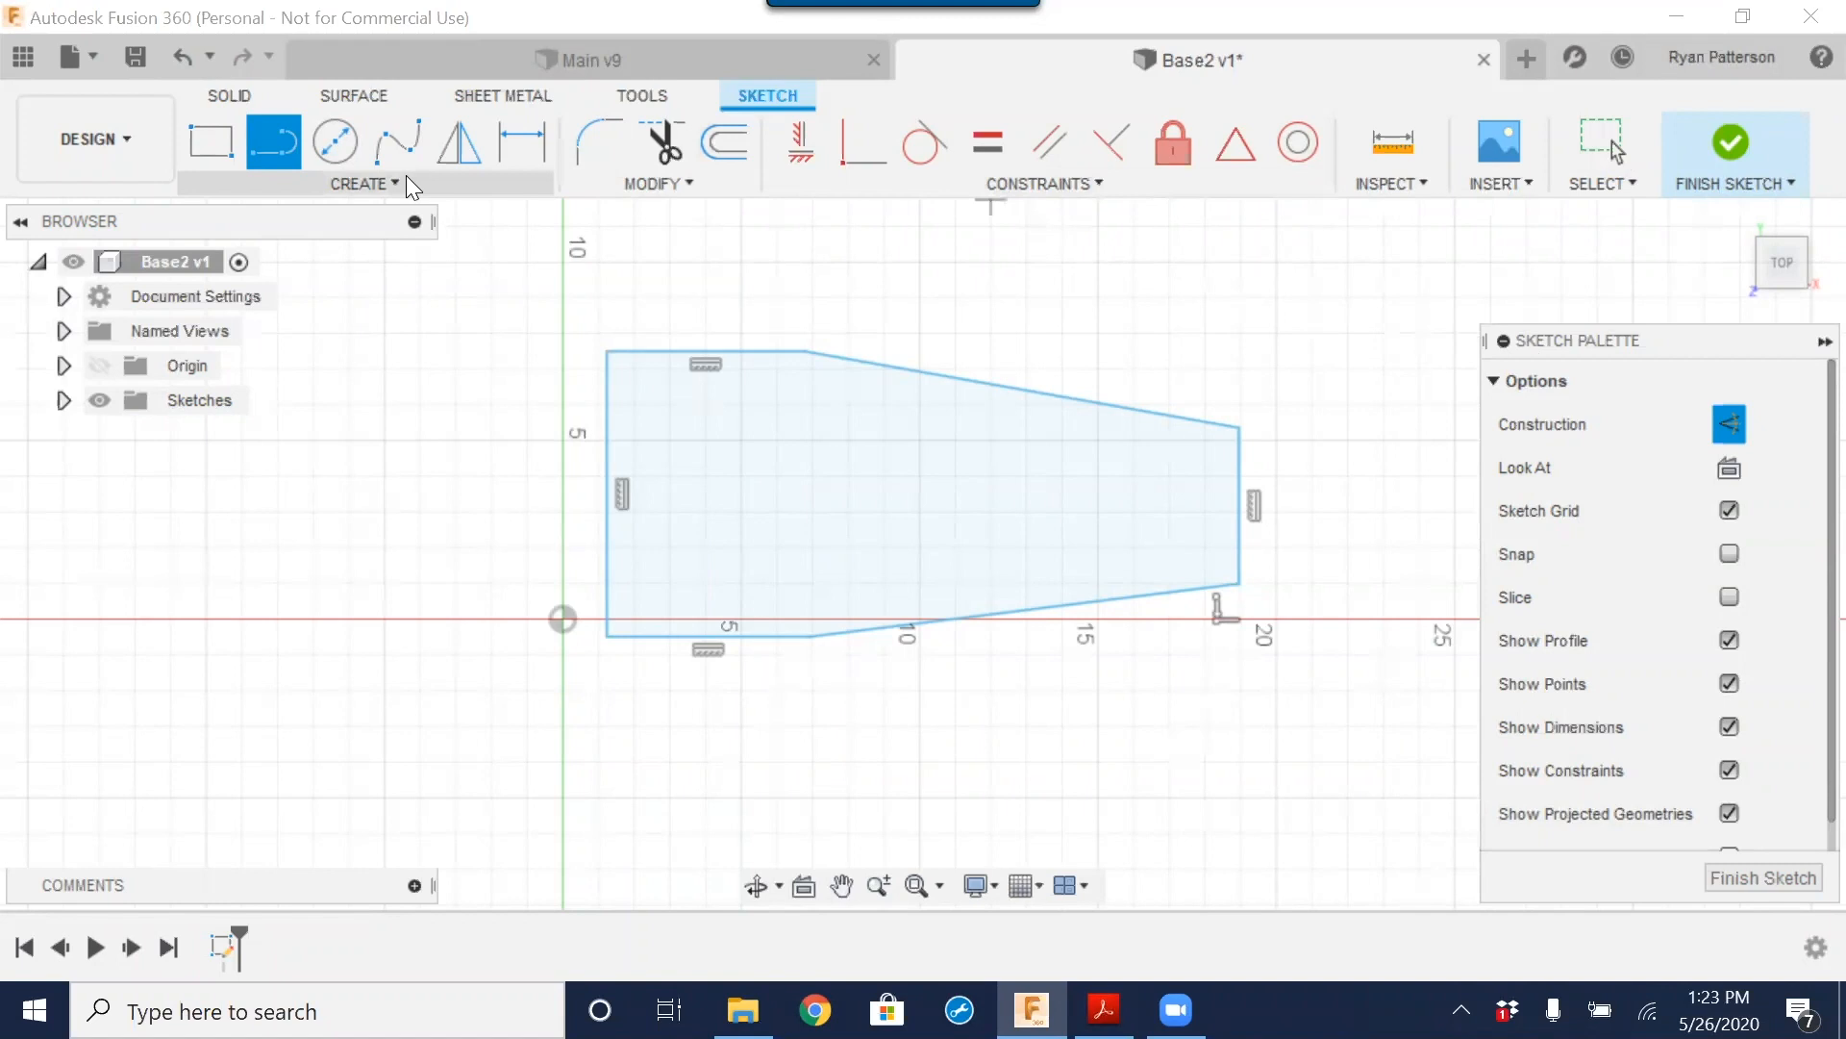
{"action": "left_click", "coordinate": [271, 147]}
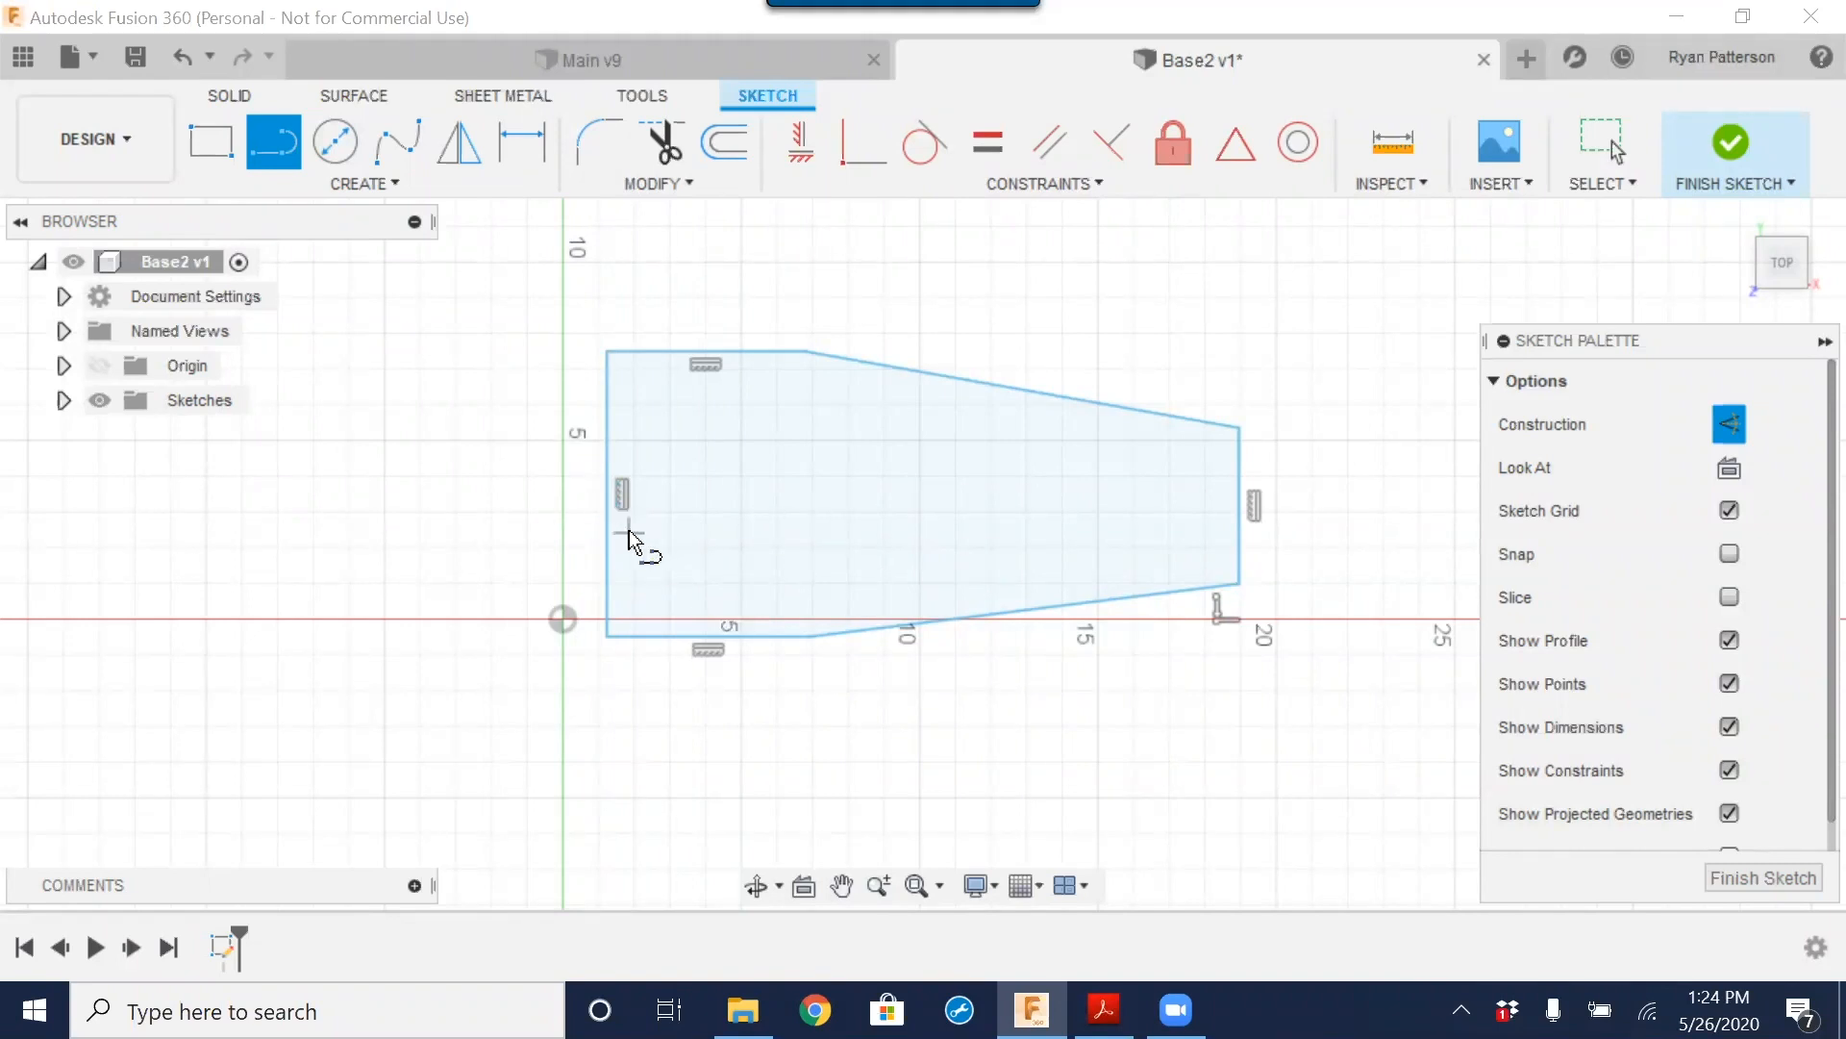
{"action": "left_click", "coordinate": [607, 495]}
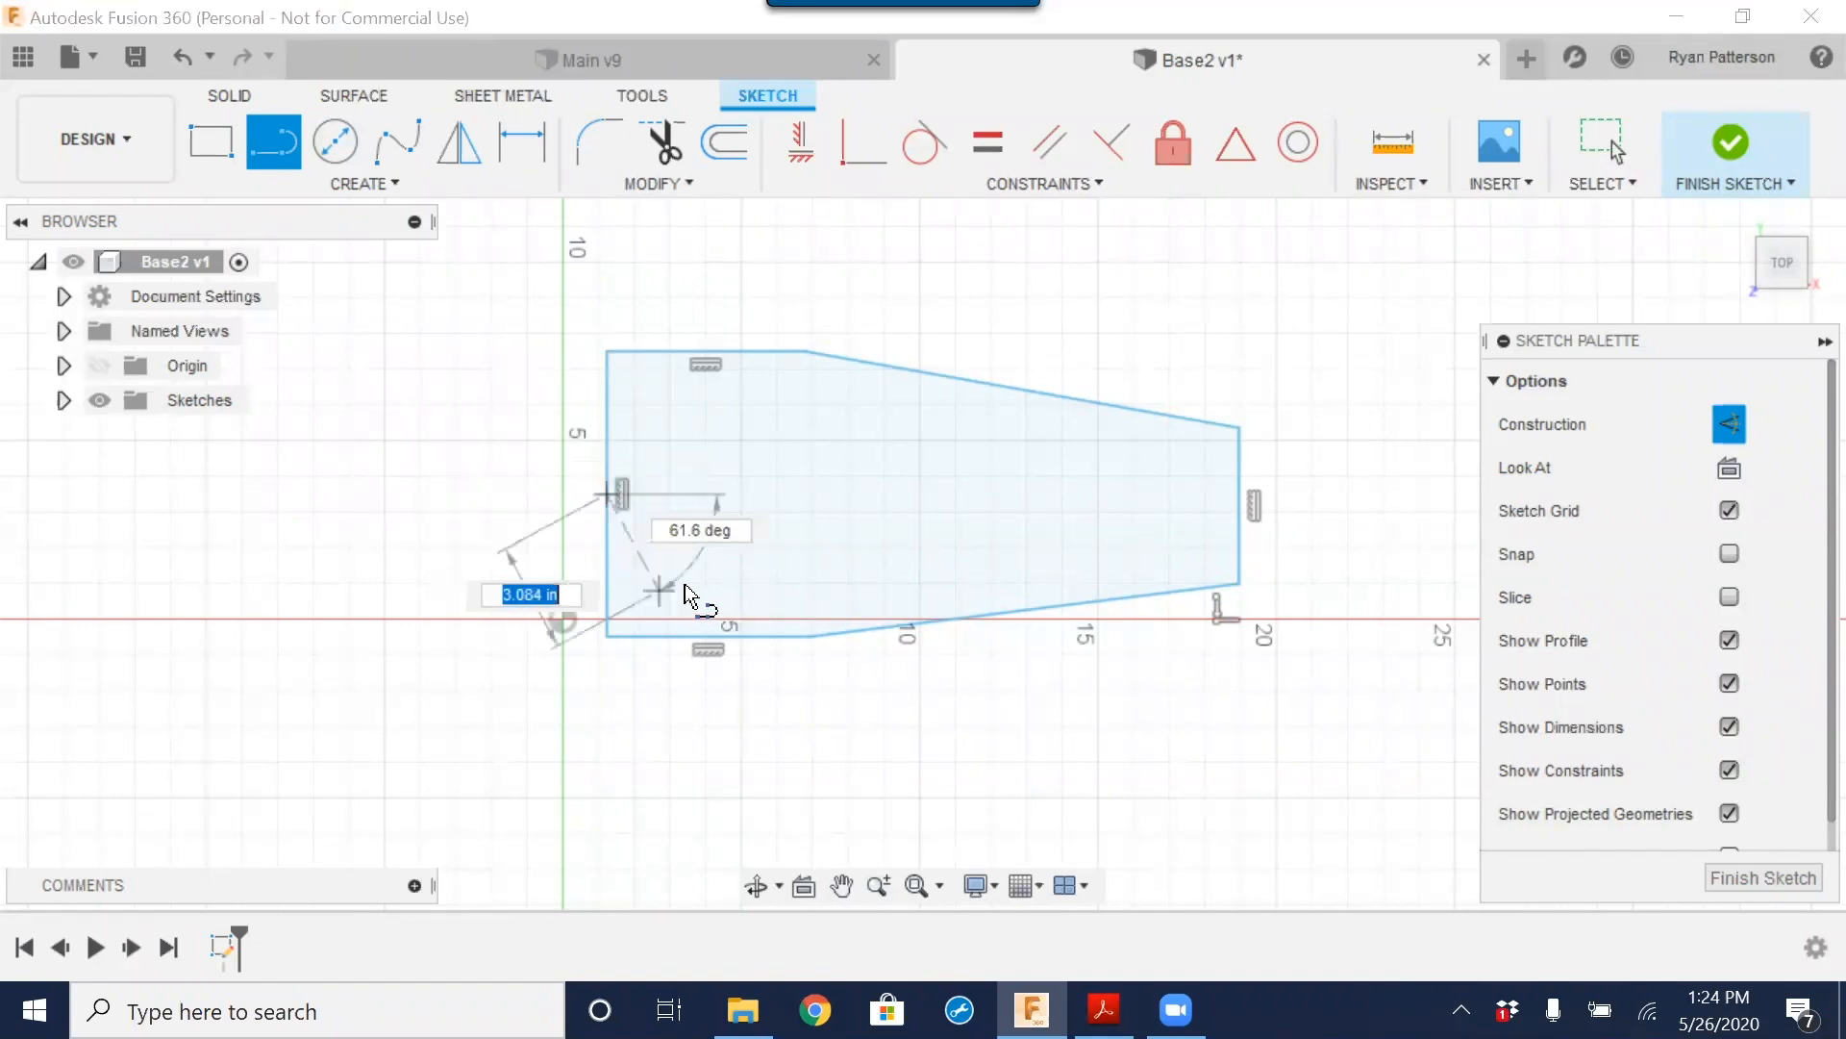
{"action": "double_click", "coordinate": [1240, 506]}
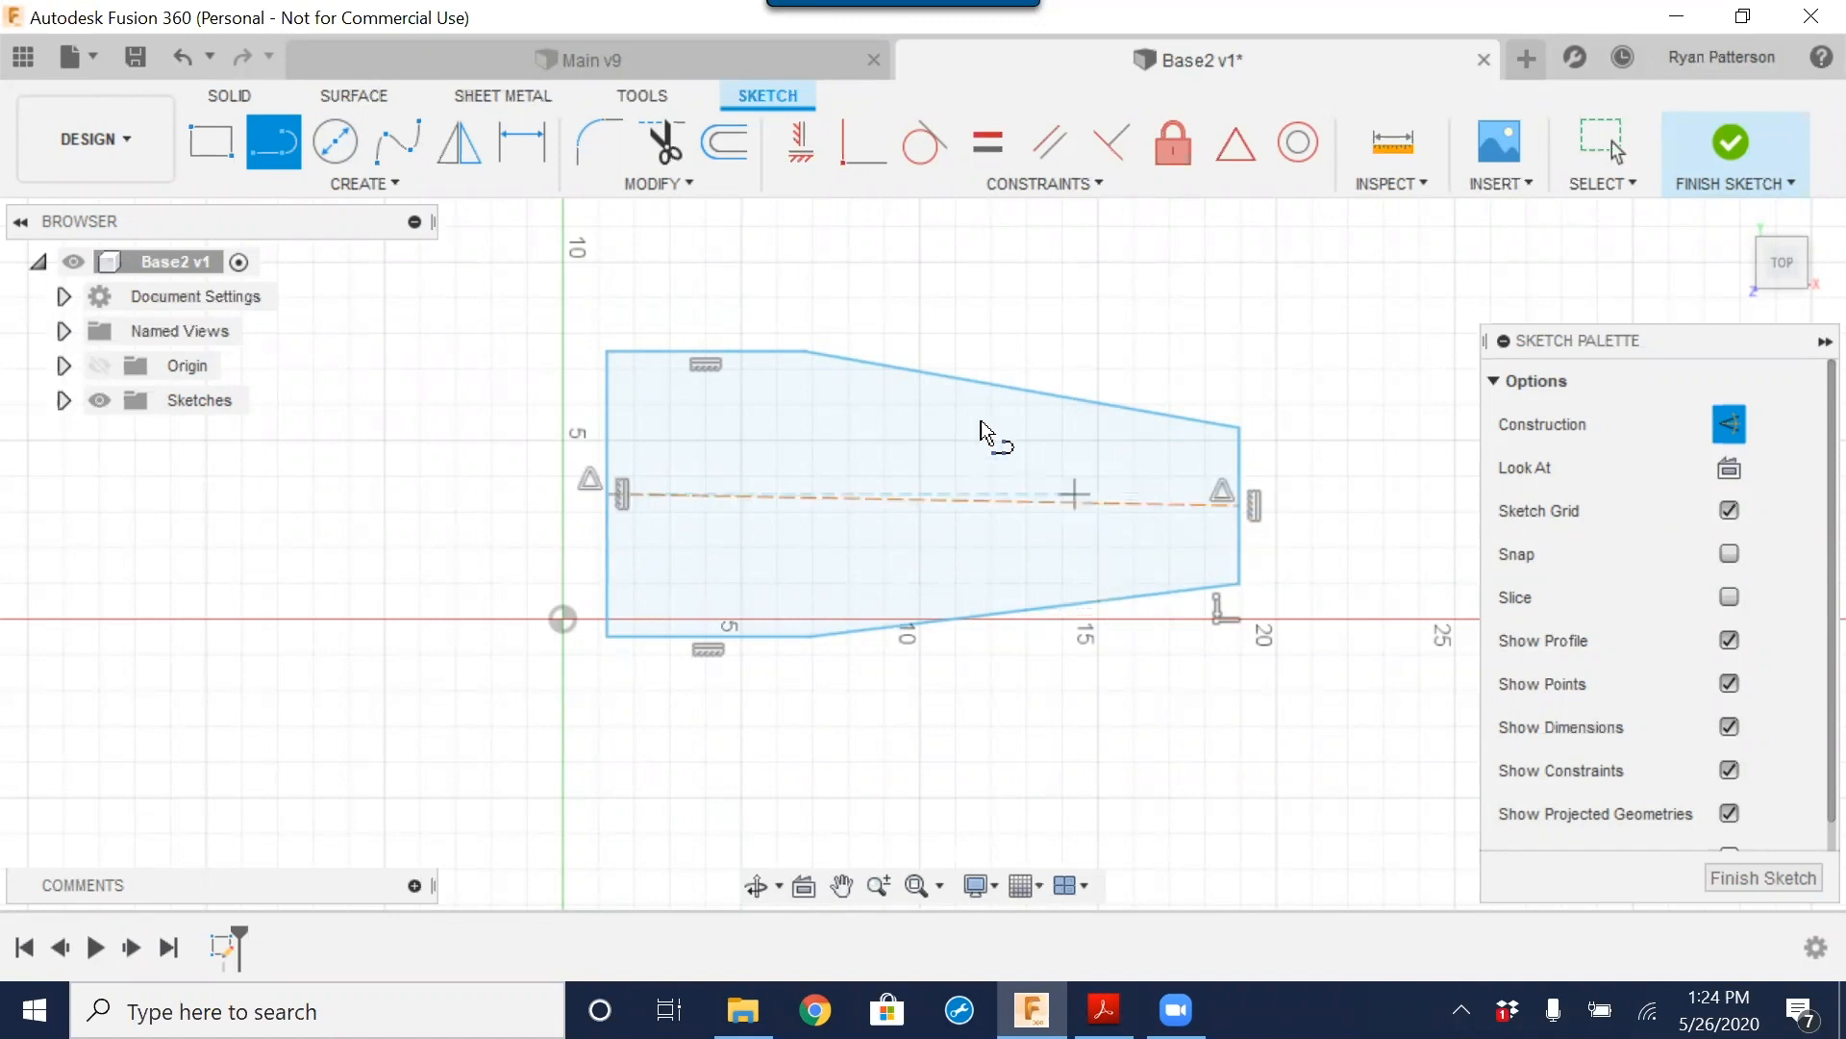
{"action": "key", "text": "Escape"}
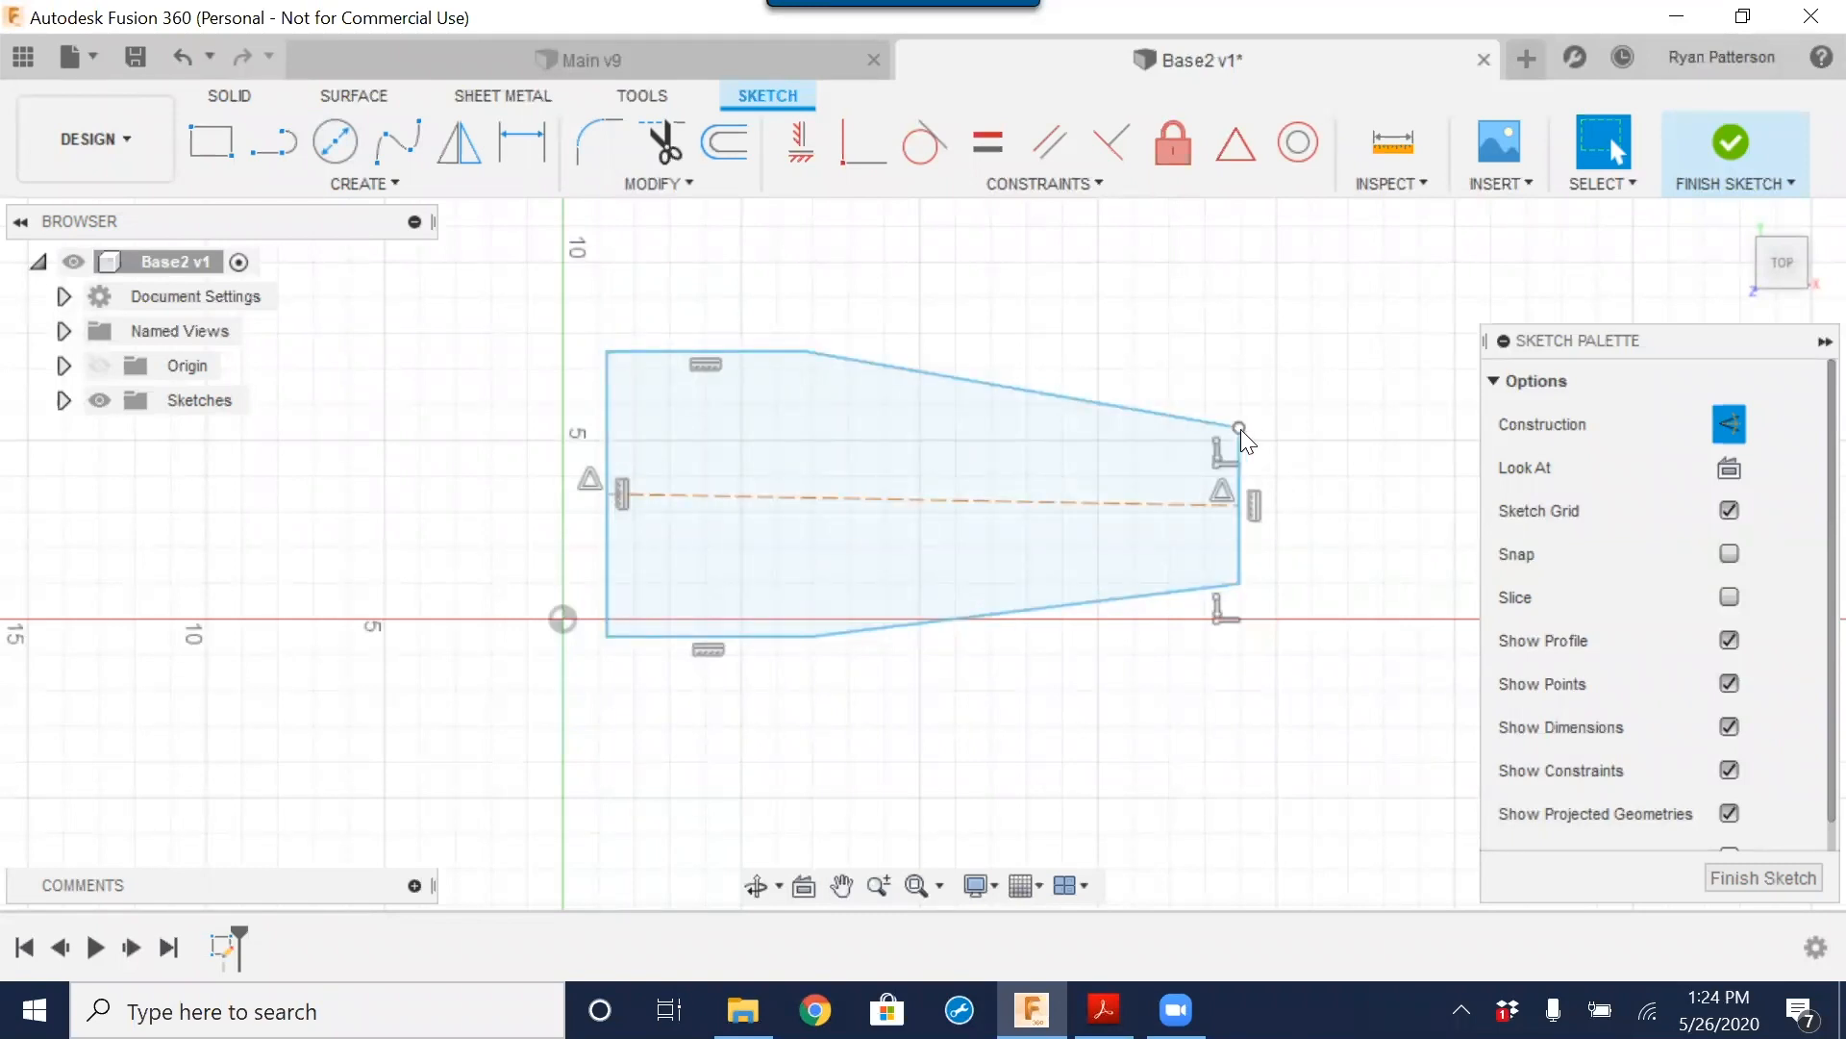
Step: Adjust the tapered end by moving its upper right corner, and constrain the construction centerline horizontal
{"action": "mouse_move", "coordinate": [1241, 429]}
{"action": "left_mouse_down"}
{"action": "mouse_move", "coordinate": [1245, 350]}
{"action": "mouse_move", "coordinate": [1258, 462]}
{"action": "mouse_move", "coordinate": [1244, 313]}
{"action": "mouse_move", "coordinate": [1238, 449]}
{"action": "mouse_move", "coordinate": [1235, 383]}
{"action": "mouse_move", "coordinate": [1250, 439]}
{"action": "left_mouse_up"}
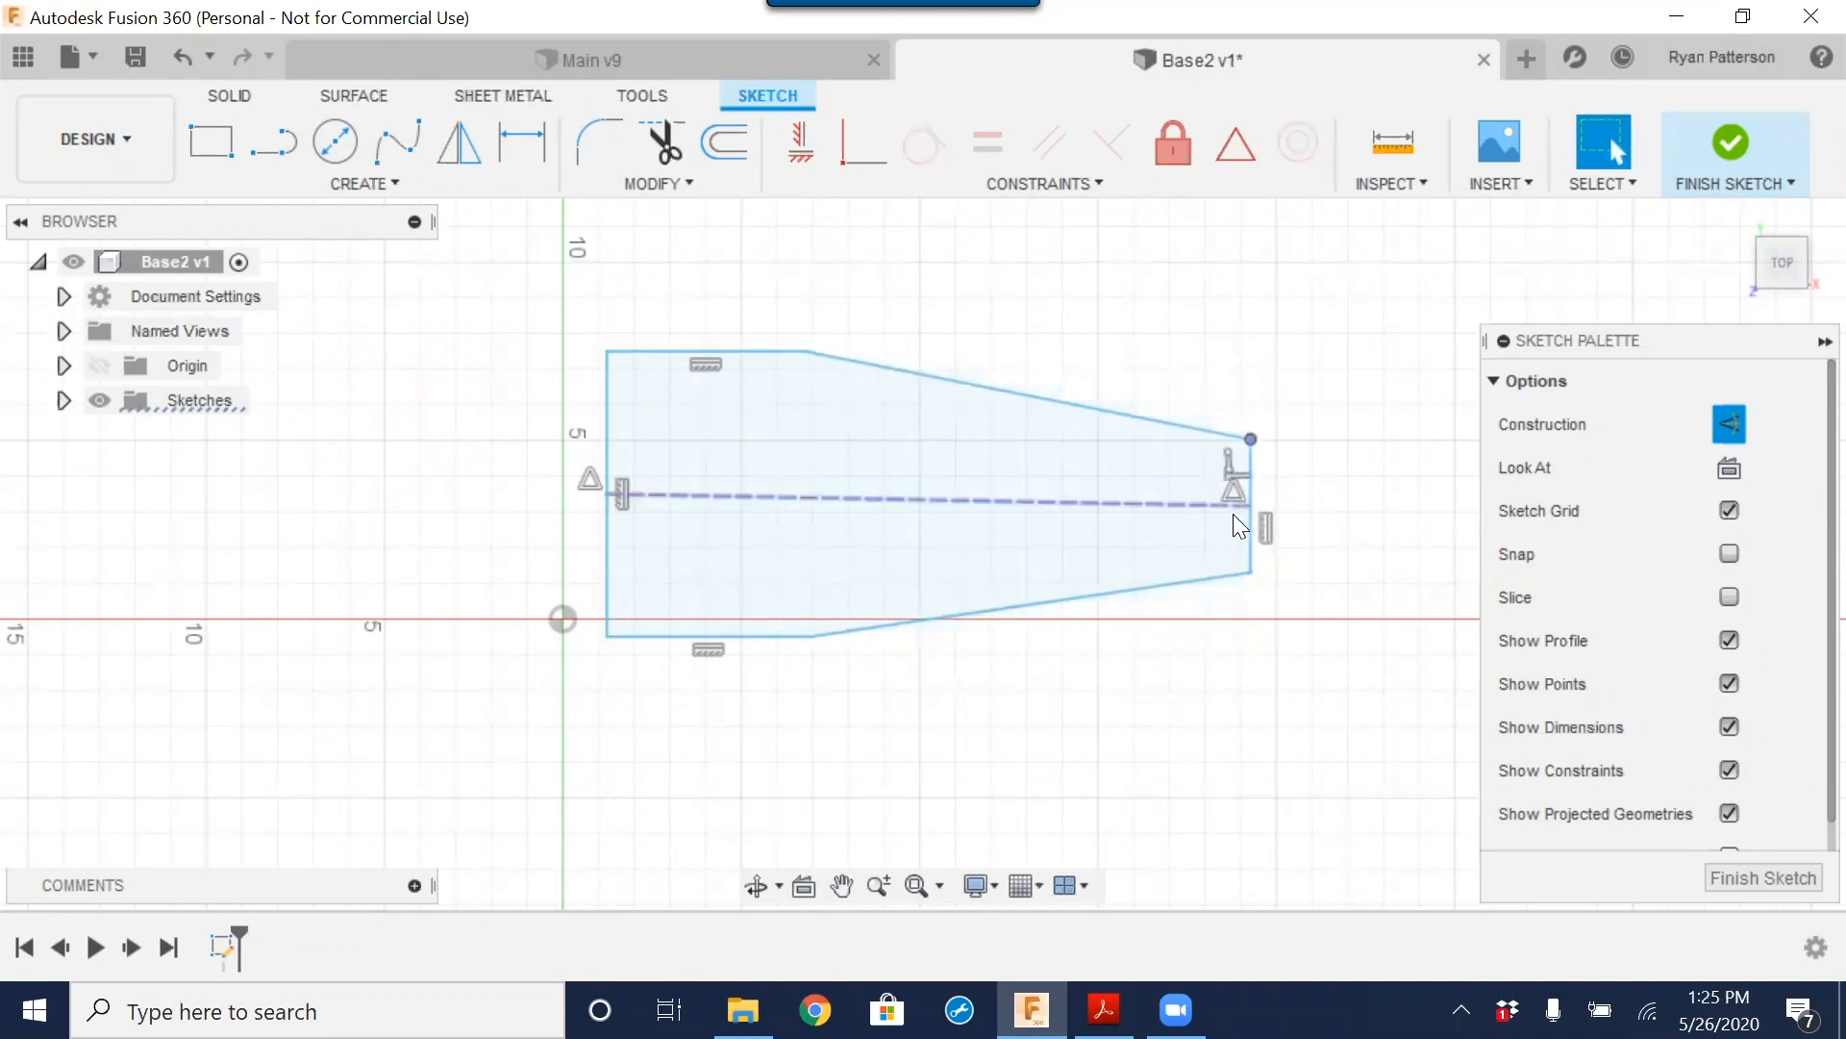
{"action": "left_click_drag", "start_coordinate": [1255, 439], "coordinate": [1254, 425]}
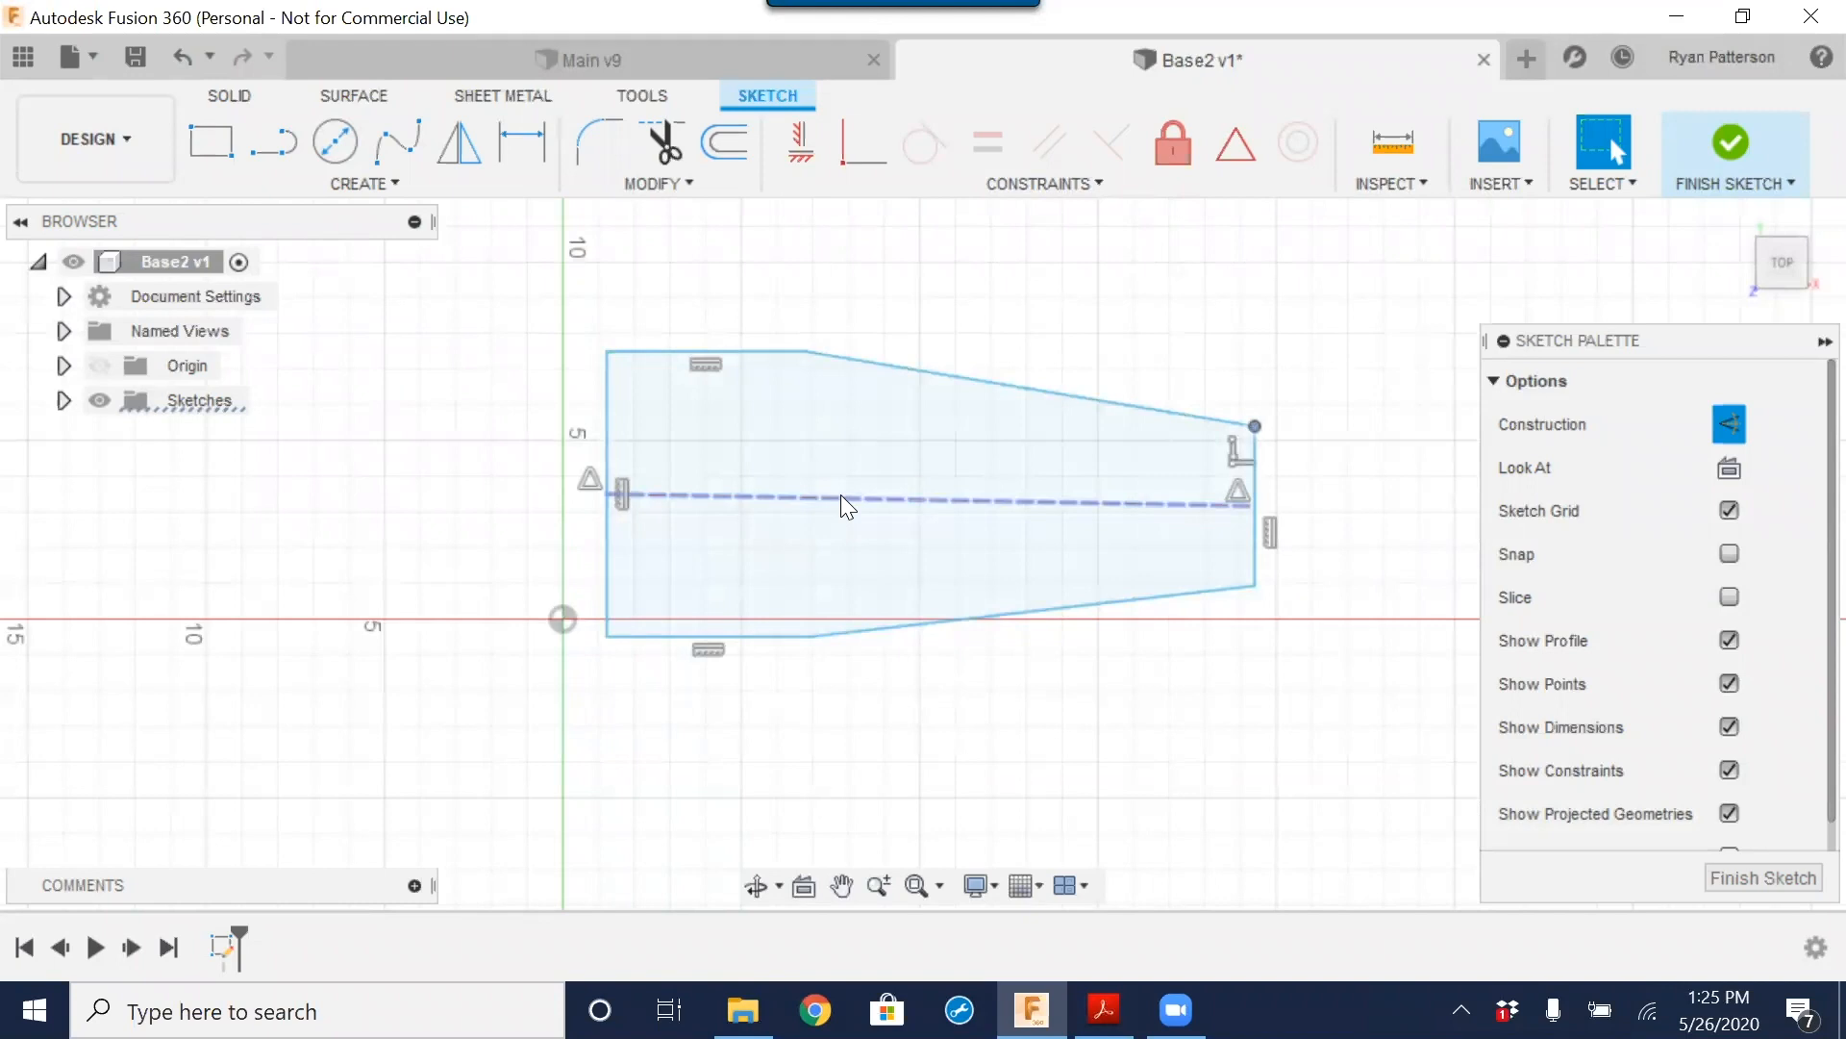
{"action": "left_click", "coordinate": [794, 141]}
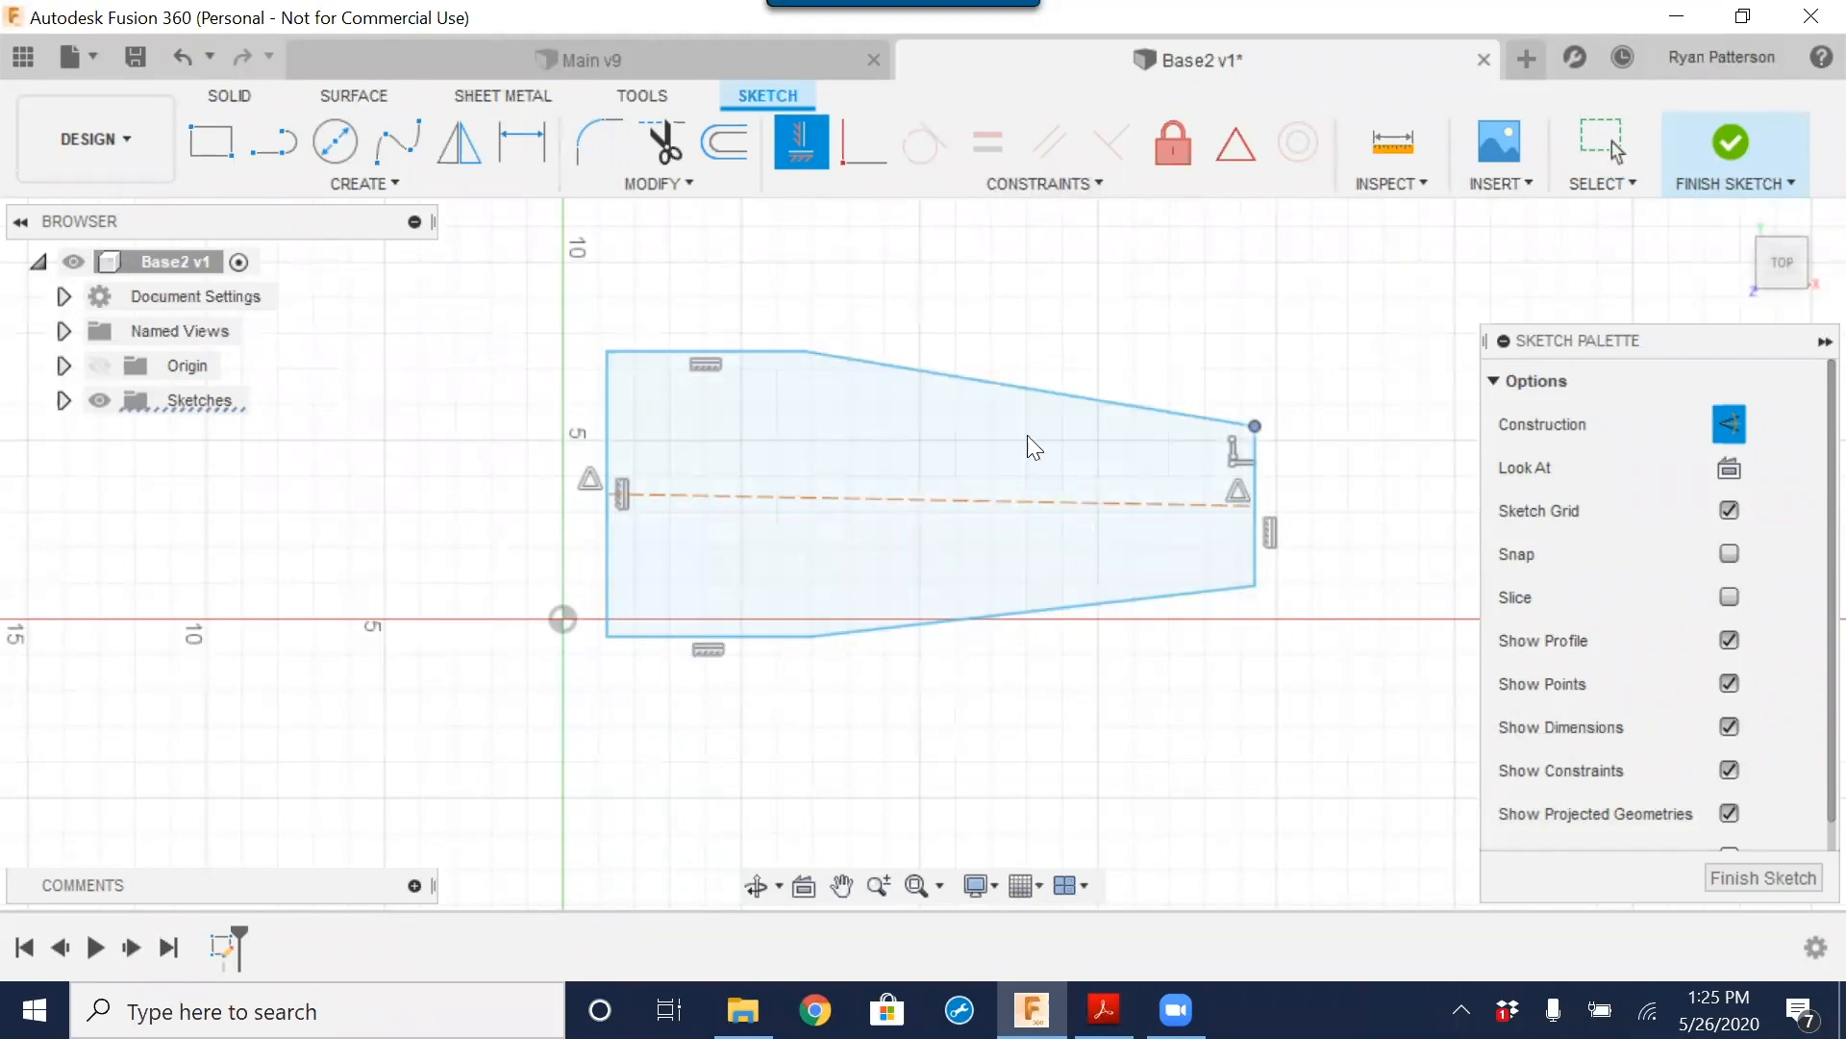
{"action": "key", "text": "Escape"}
{"action": "left_click", "coordinate": [960, 502]}
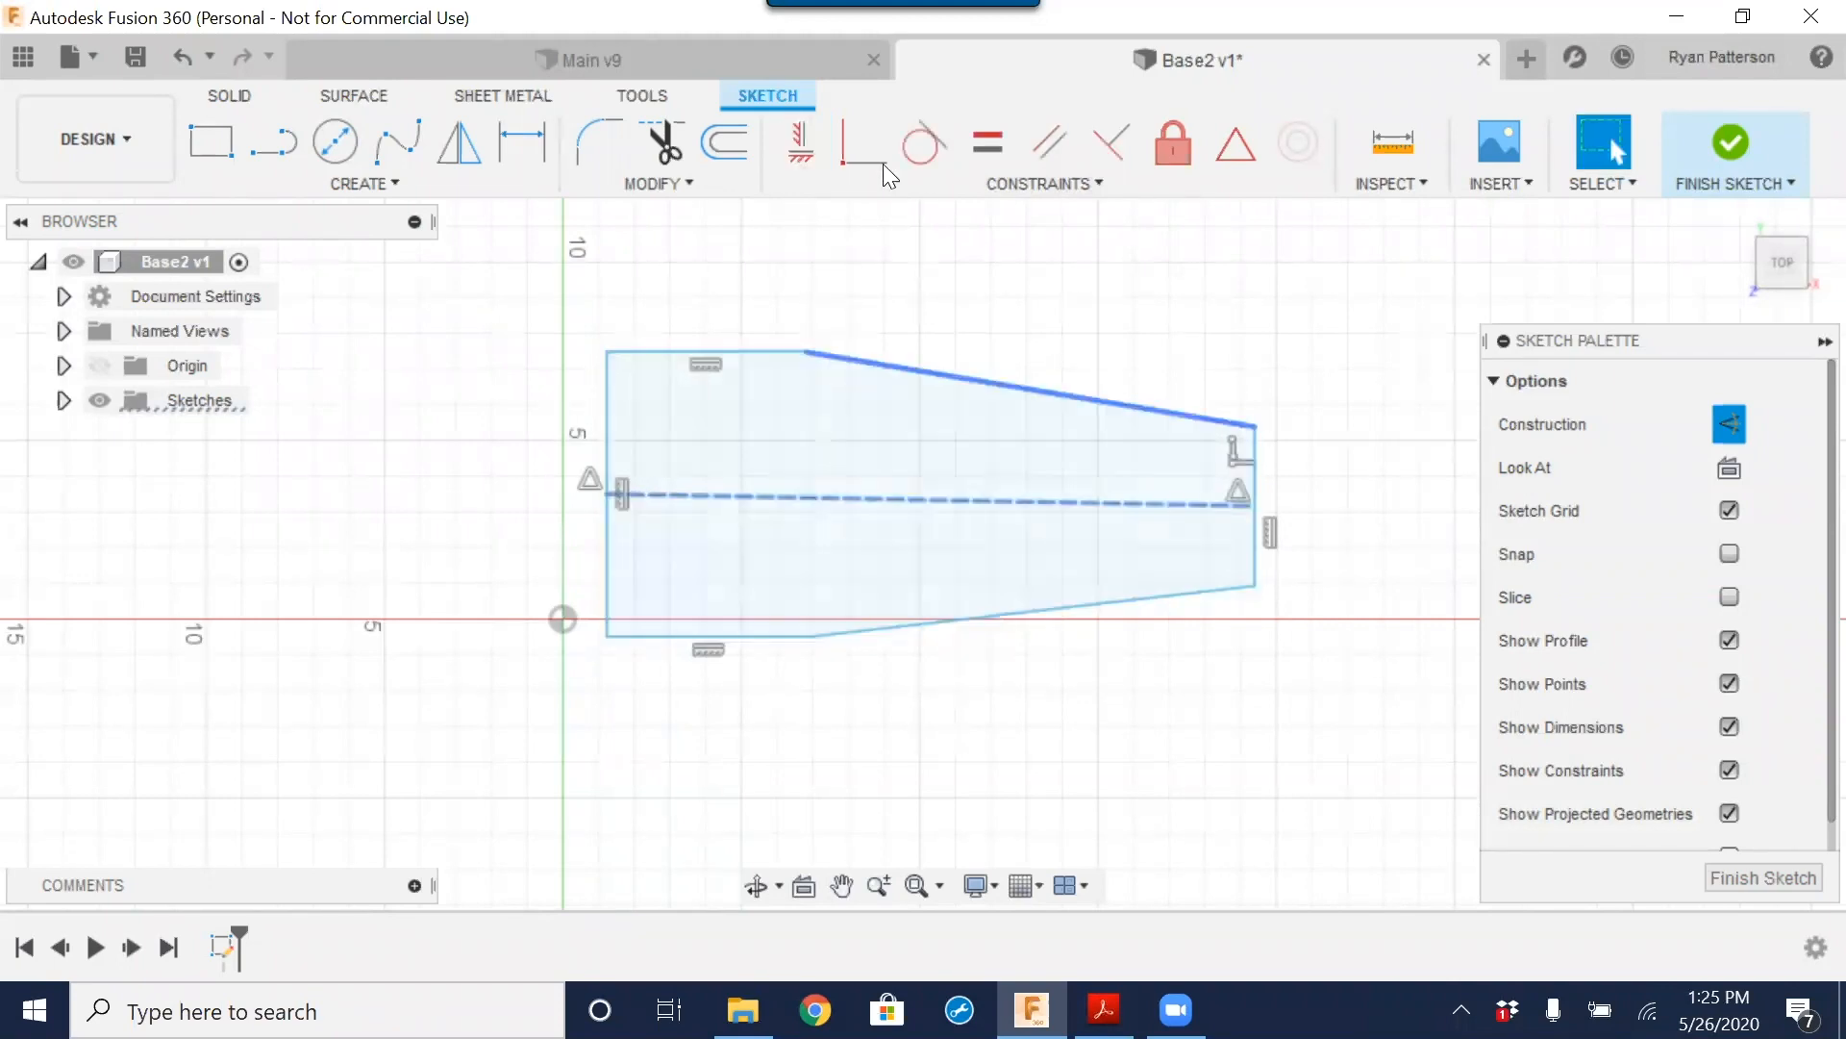
{"action": "left_click", "coordinate": [808, 143]}
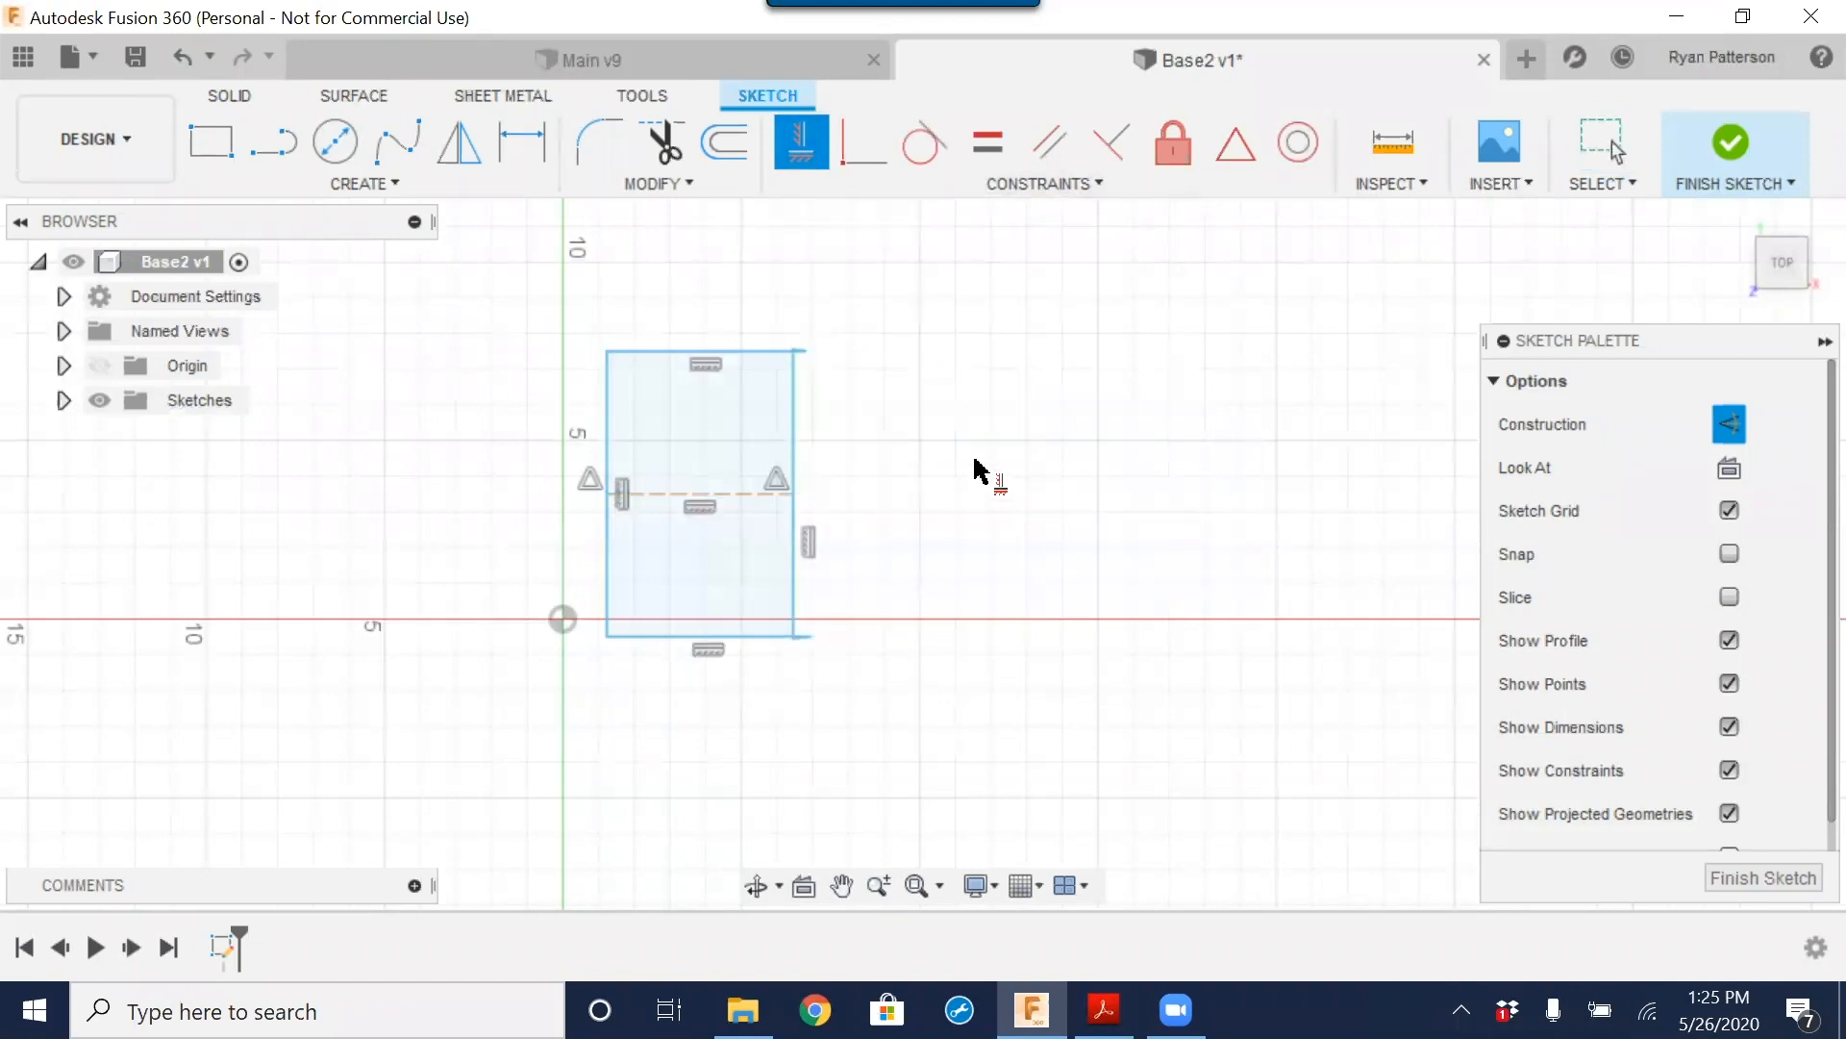
{"action": "key", "text": "Escape"}
Step: Move the right edge to about 7.5 in along the red axis, and pull the inner ends of both short horizontal lines inward
{"action": "left_click_drag", "start_coordinate": [793, 493], "coordinate": [1303, 469]}
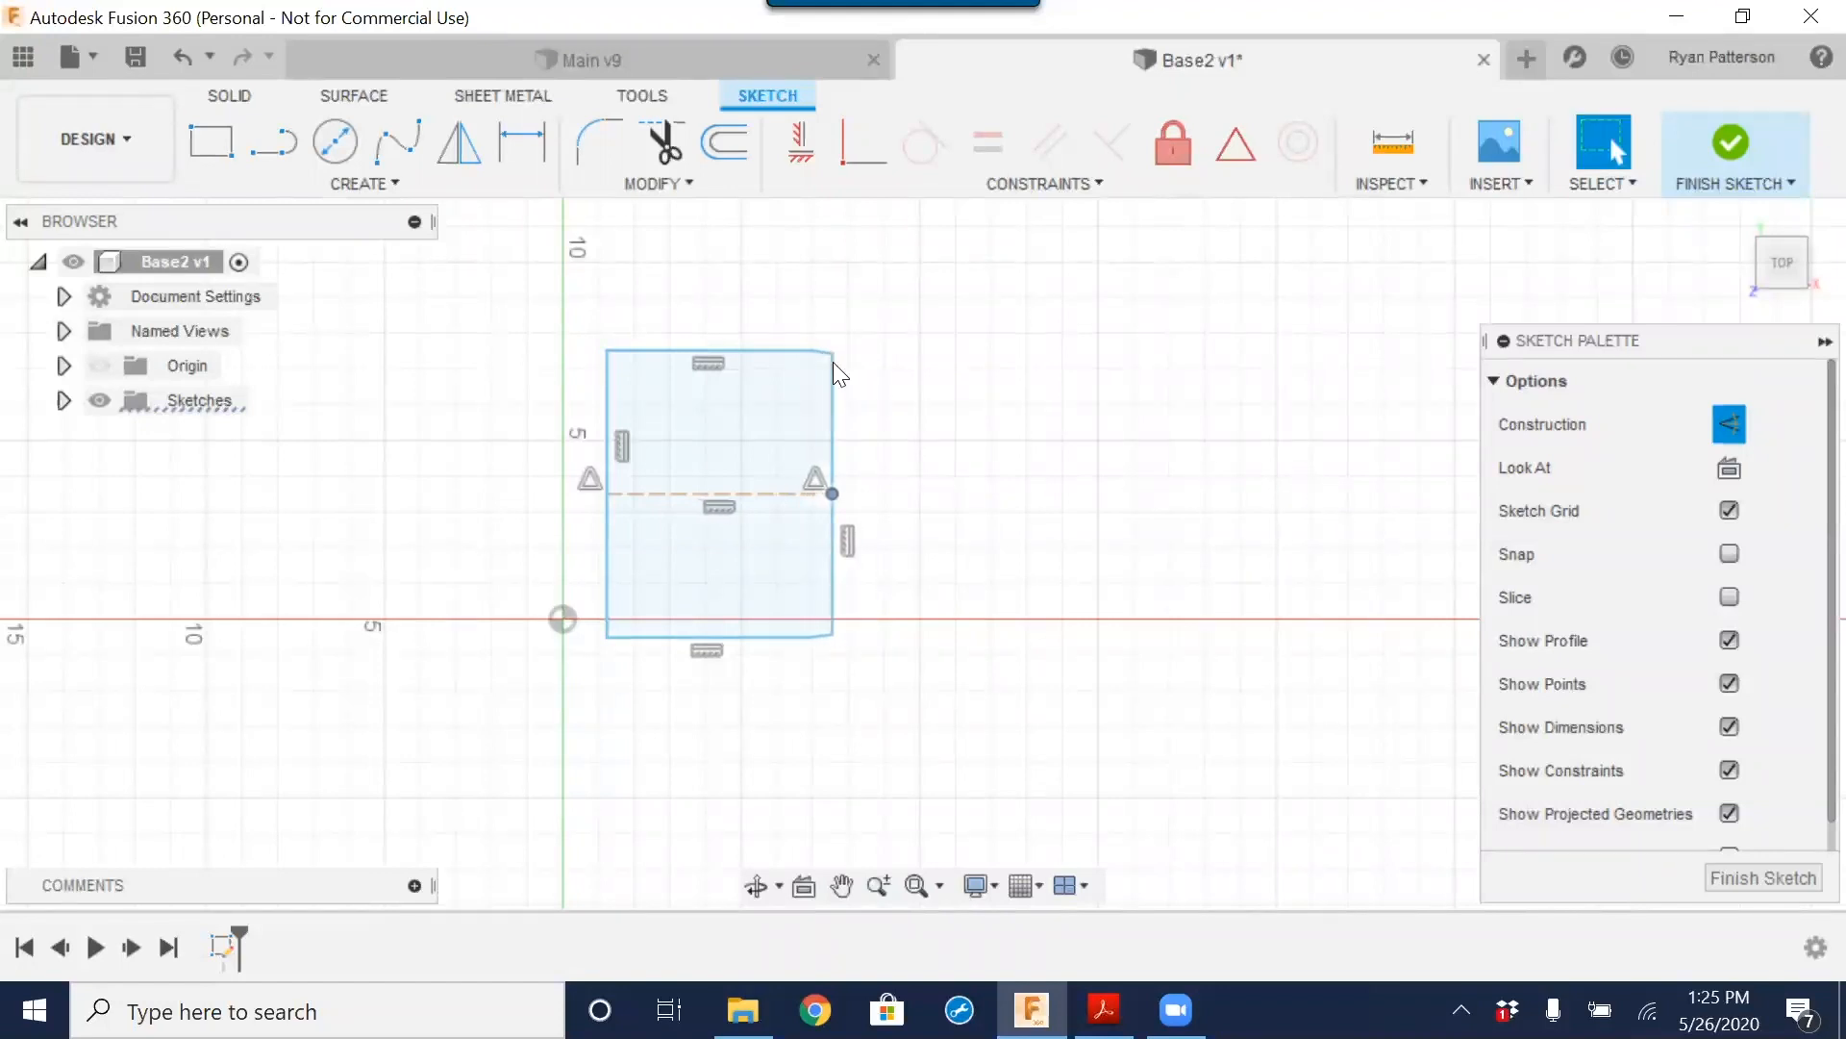
{"action": "left_click_drag", "start_coordinate": [810, 349], "coordinate": [698, 349]}
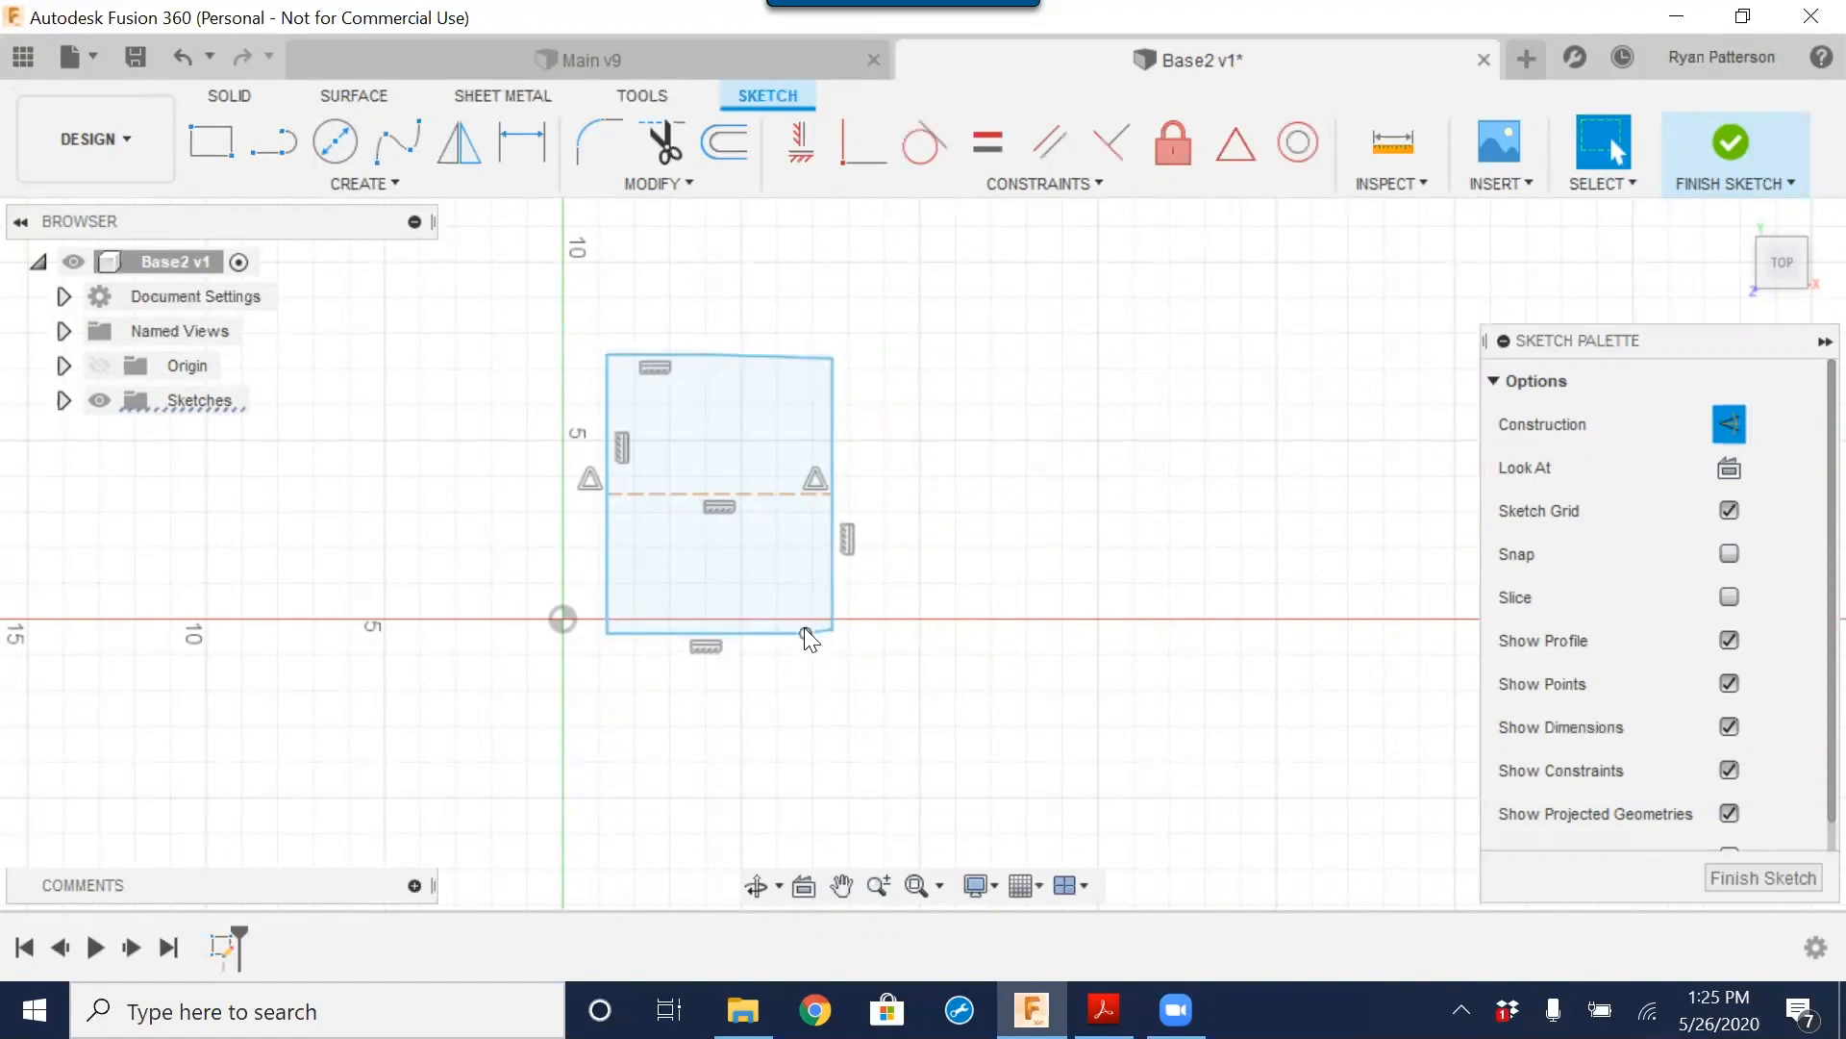
{"action": "left_click_drag", "start_coordinate": [805, 631], "coordinate": [766, 630]}
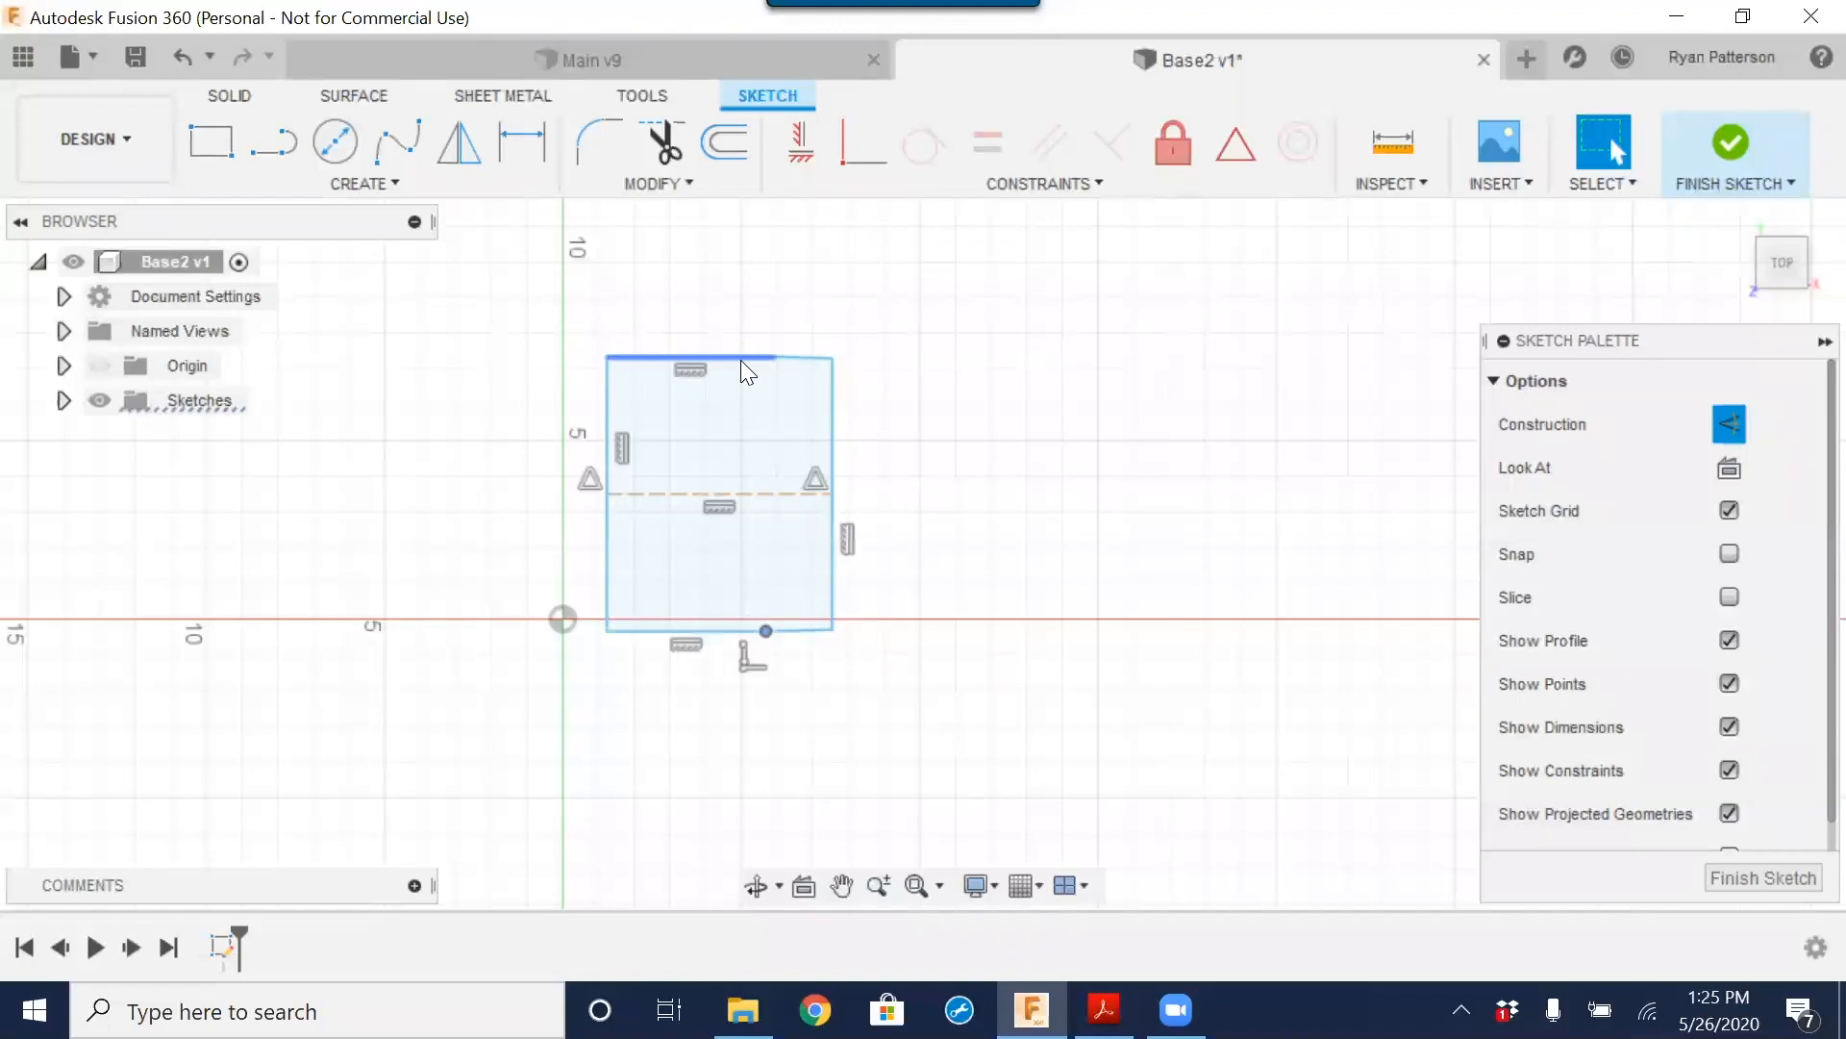
{"action": "key", "text": "Escape"}
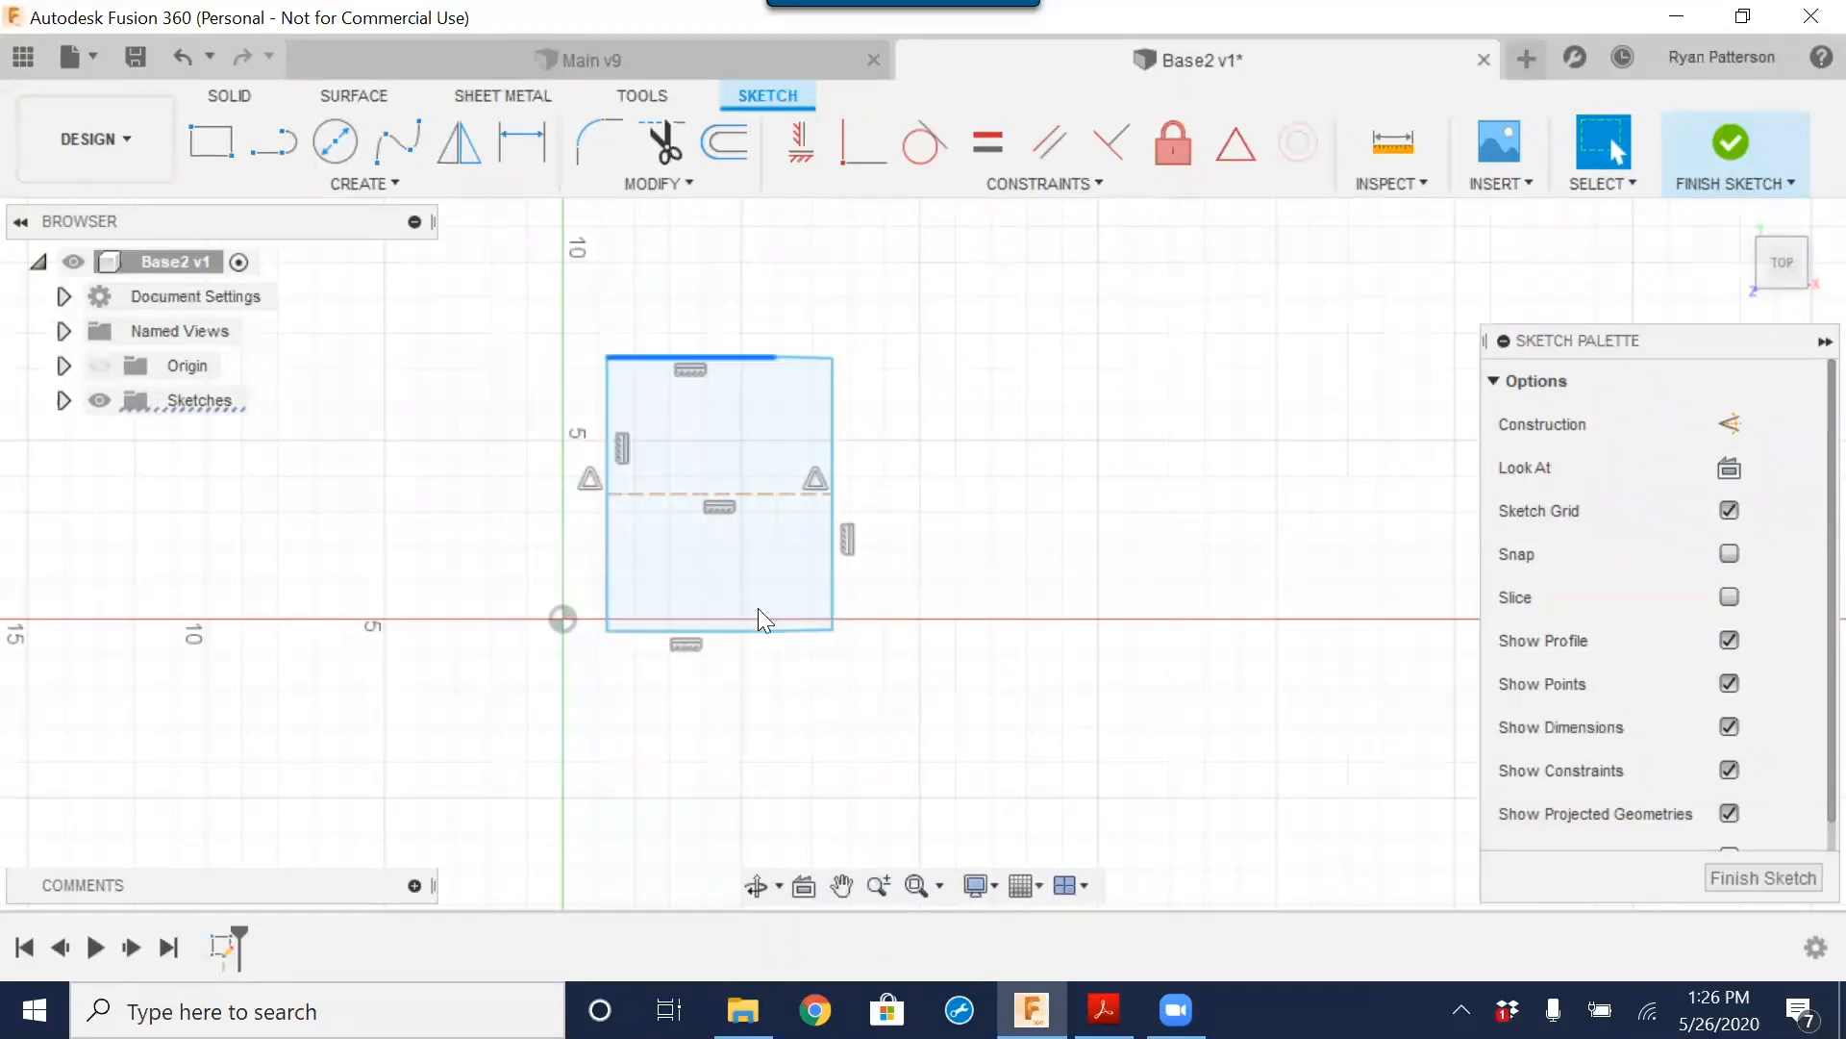
Step: Connect the inner ends of the upper and lower short lines with a construction line and constrain it vertical
{"action": "left_click", "coordinate": [283, 140]}
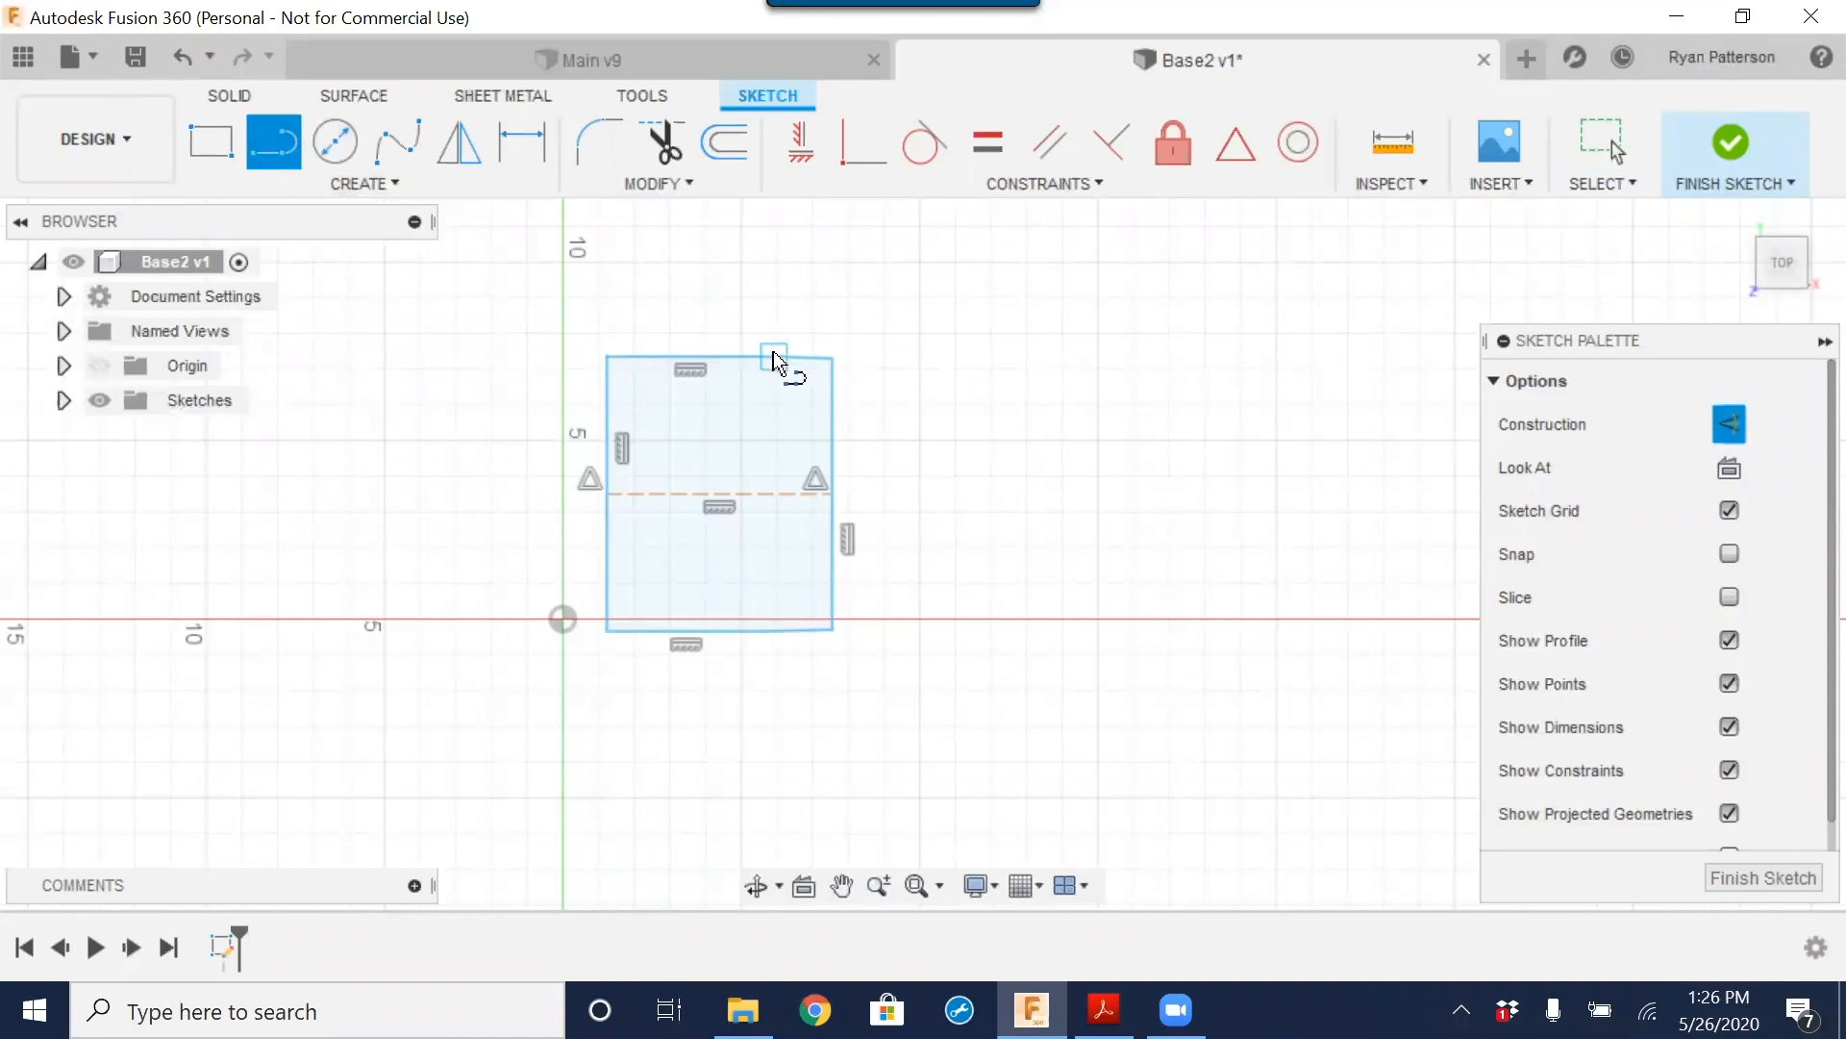
{"action": "left_click", "coordinate": [774, 358]}
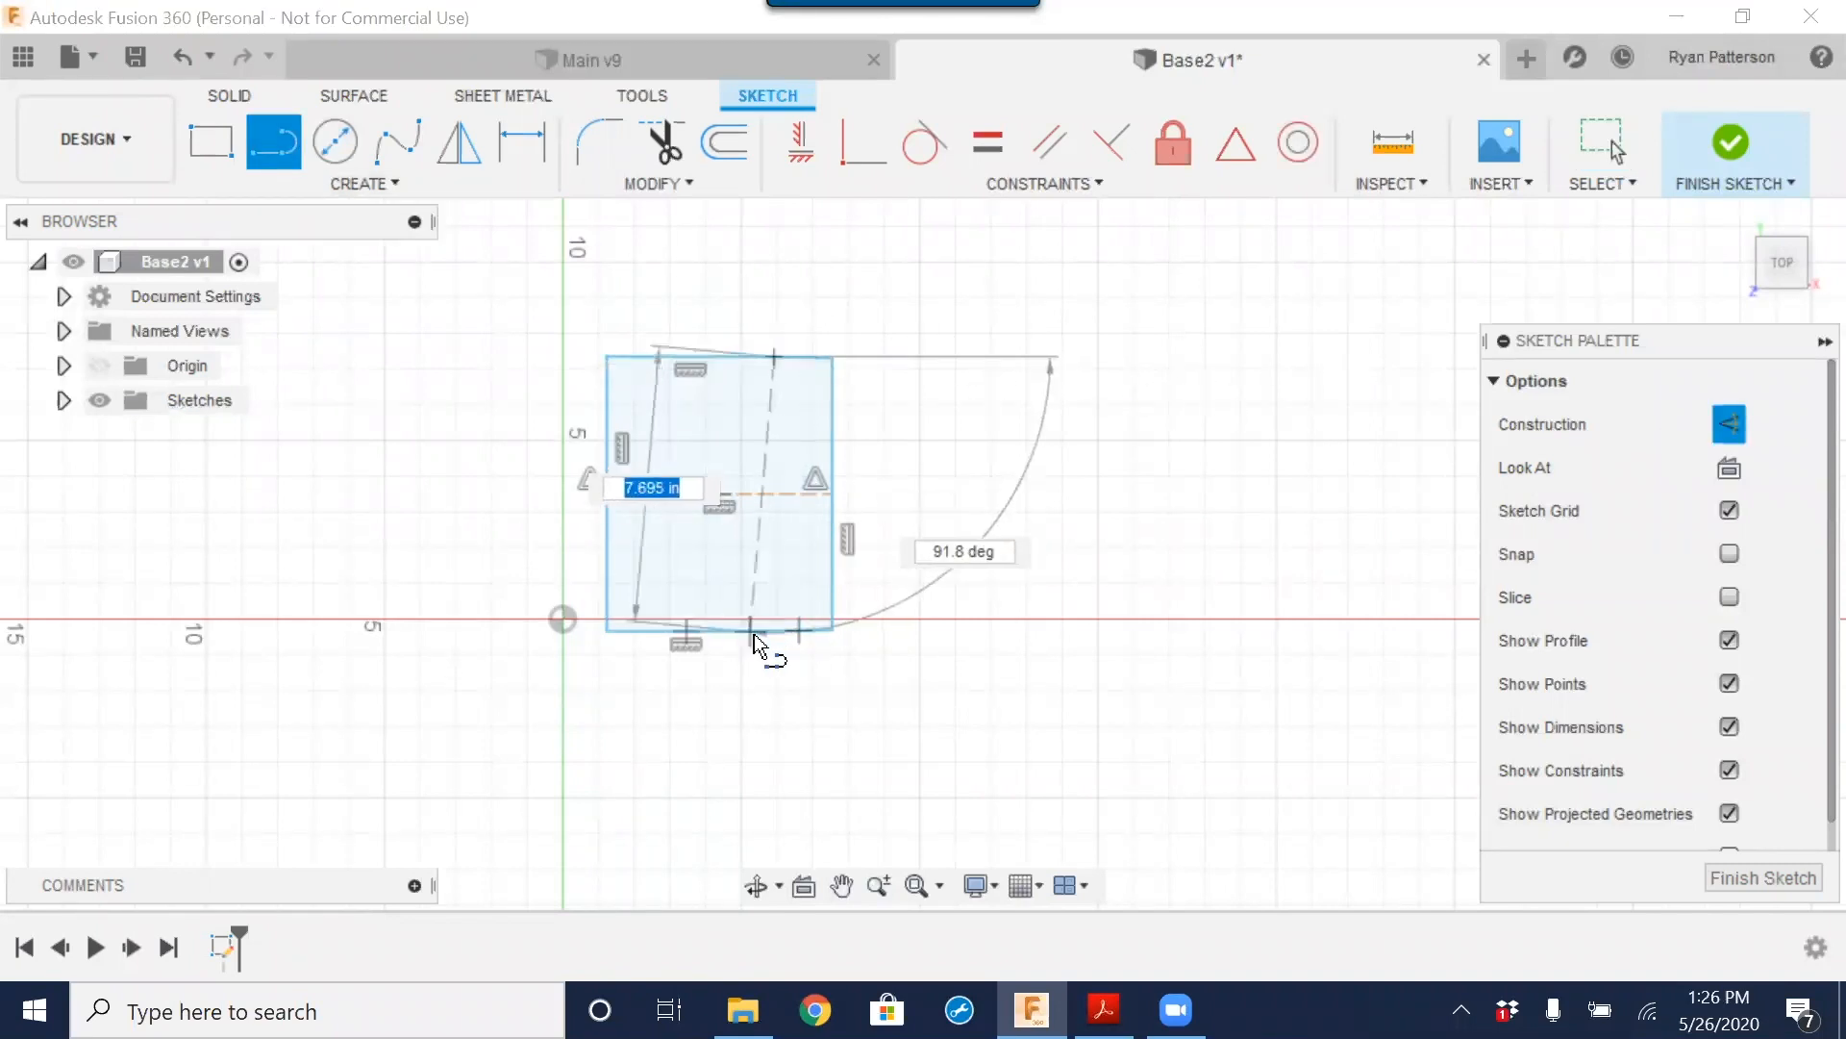
{"action": "double_click", "coordinate": [767, 631]}
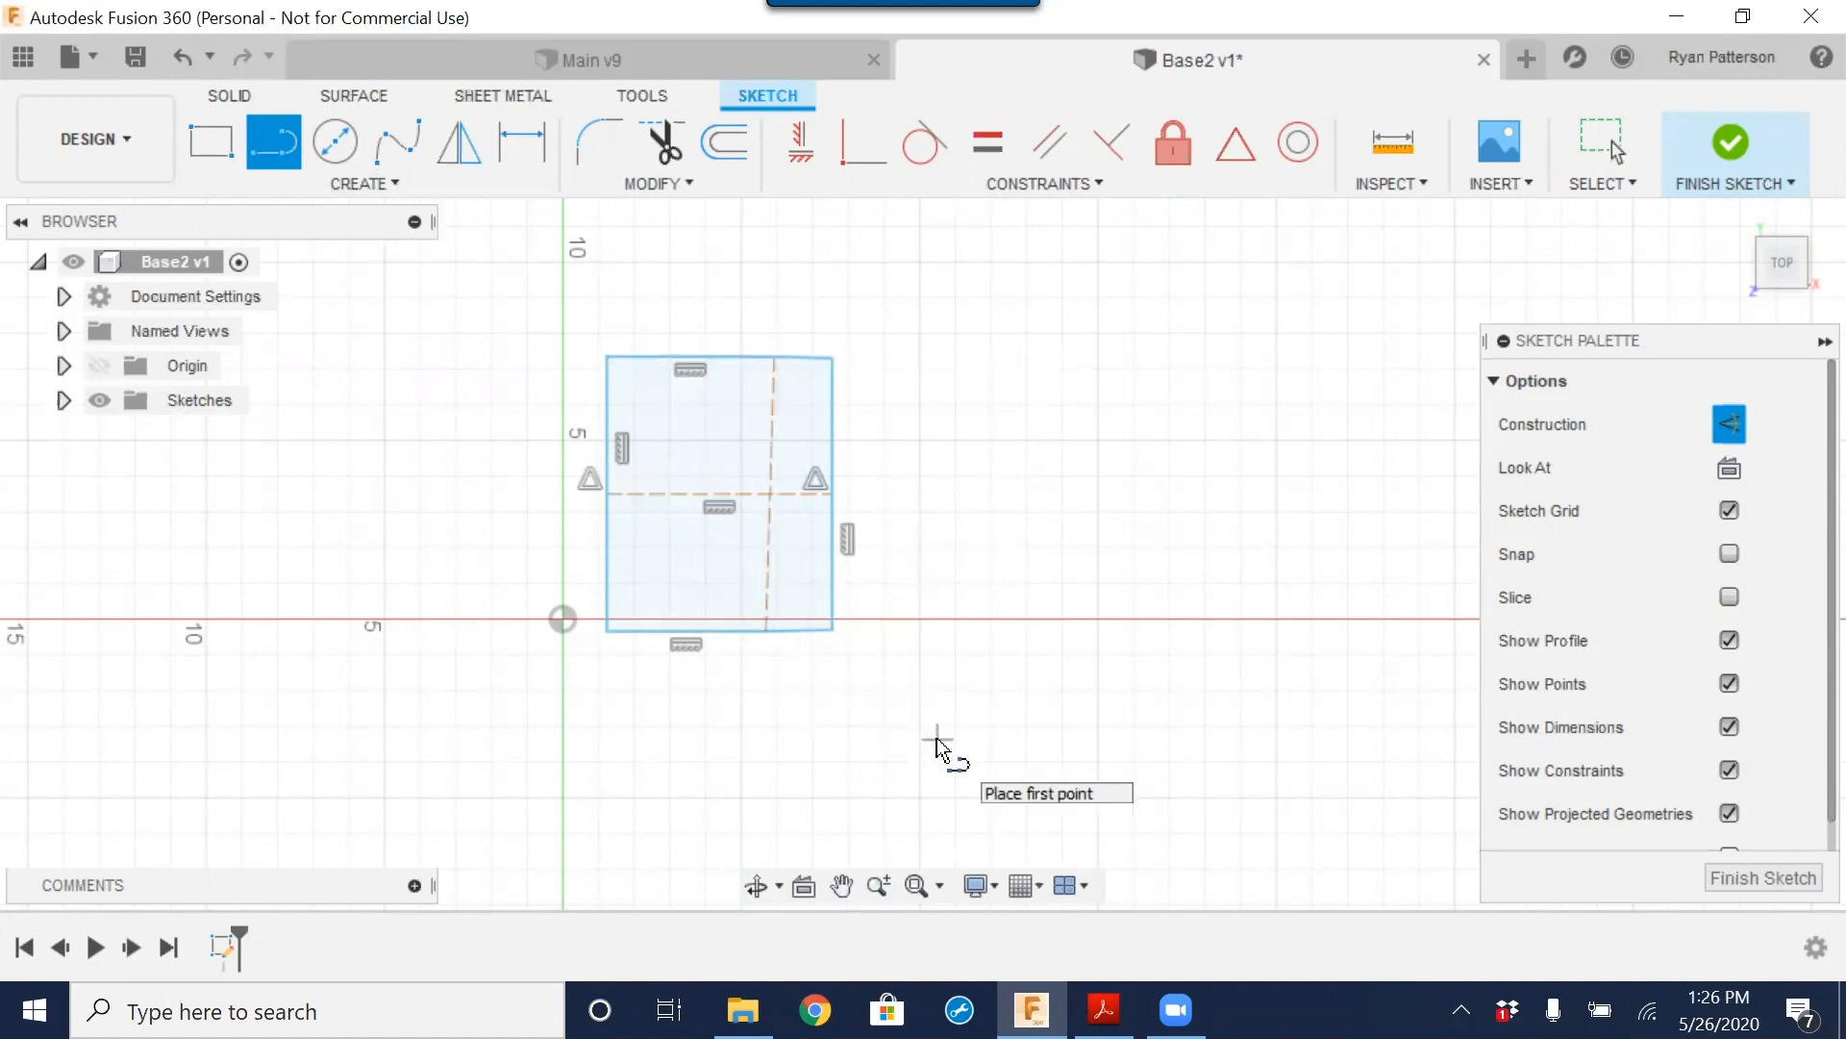
{"action": "key", "text": "Escape"}
{"action": "left_click", "coordinate": [801, 142]}
{"action": "left_click", "coordinate": [773, 375]}
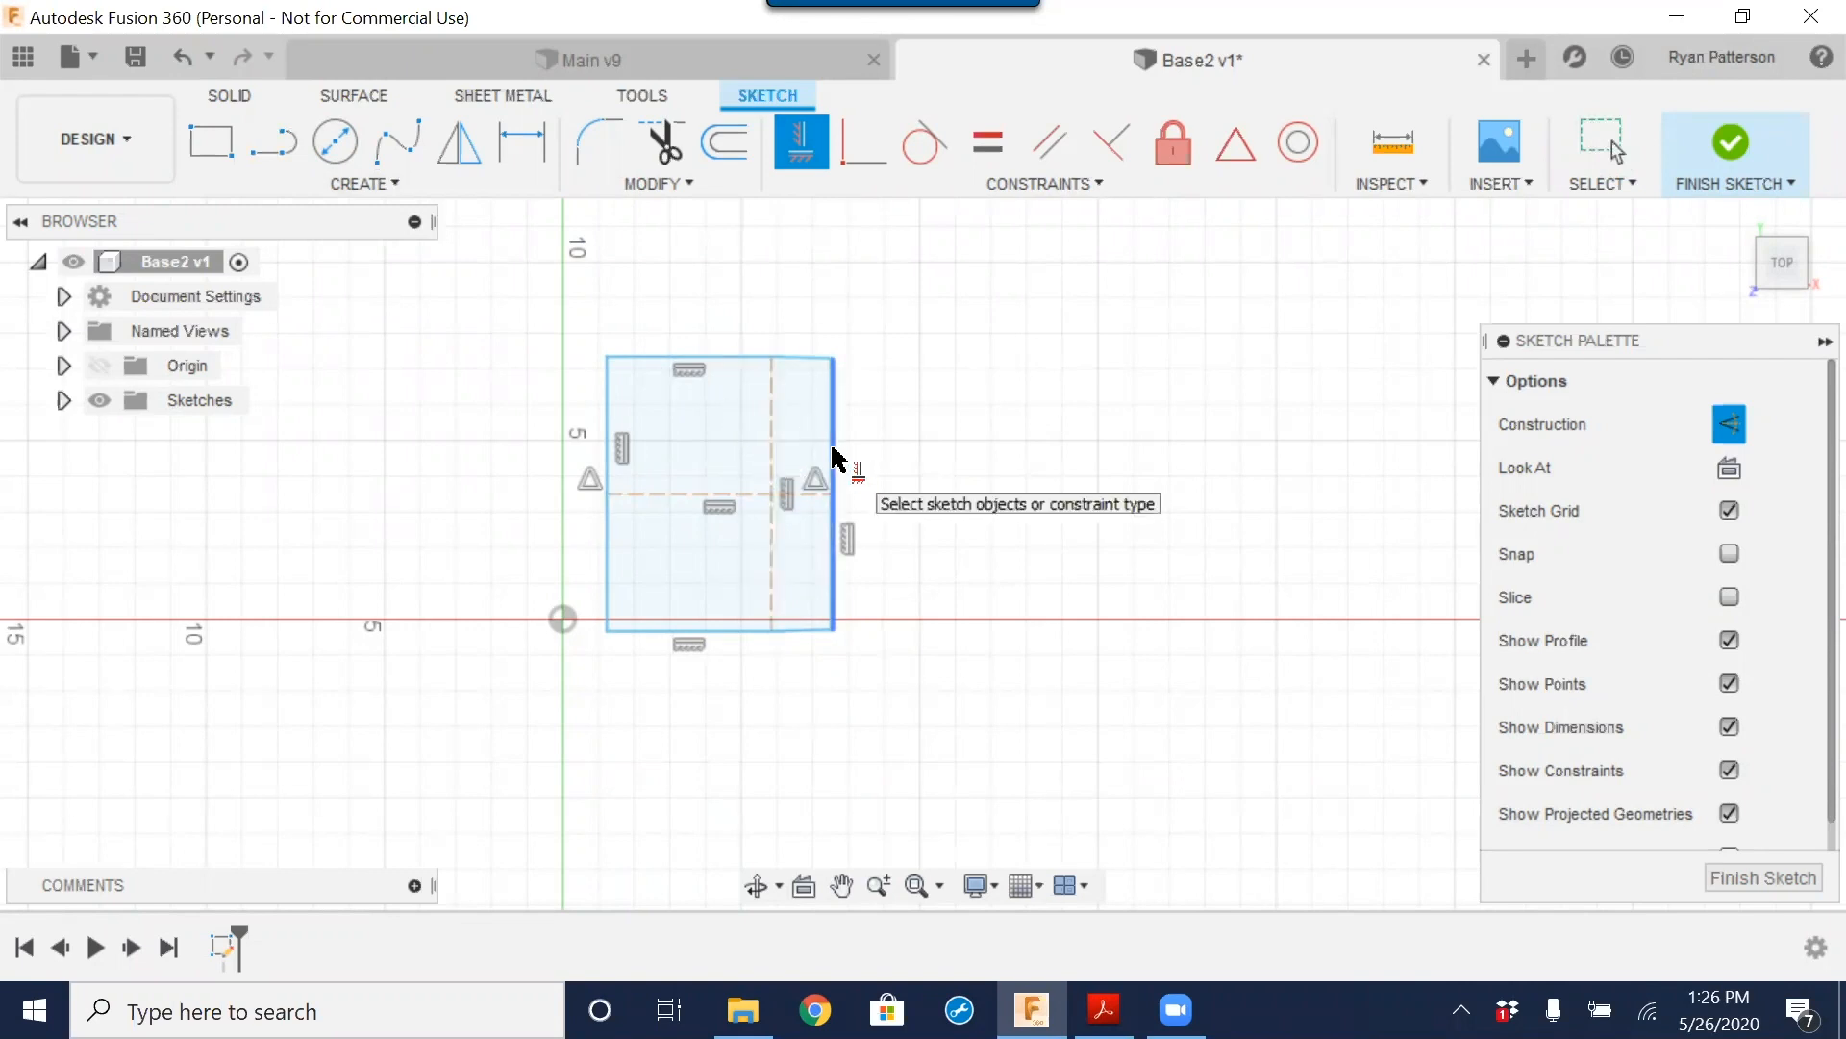
{"action": "key", "text": "Escape"}
Step: Stretch the right edge out to about 20.5 in along the red axis and move the lower left corner slightly inward
{"action": "mouse_move", "coordinate": [831, 461]}
{"action": "left_mouse_down"}
{"action": "mouse_move", "coordinate": [1014, 478]}
{"action": "mouse_move", "coordinate": [1405, 441]}
{"action": "mouse_move", "coordinate": [1005, 445]}
{"action": "mouse_move", "coordinate": [1249, 475]}
{"action": "mouse_move", "coordinate": [1402, 449]}
{"action": "mouse_move", "coordinate": [994, 443]}
{"action": "mouse_move", "coordinate": [1463, 400]}
{"action": "mouse_move", "coordinate": [1443, 433]}
{"action": "mouse_move", "coordinate": [1163, 443]}
{"action": "mouse_move", "coordinate": [1232, 421]}
{"action": "mouse_move", "coordinate": [1217, 440]}
{"action": "left_mouse_up"}
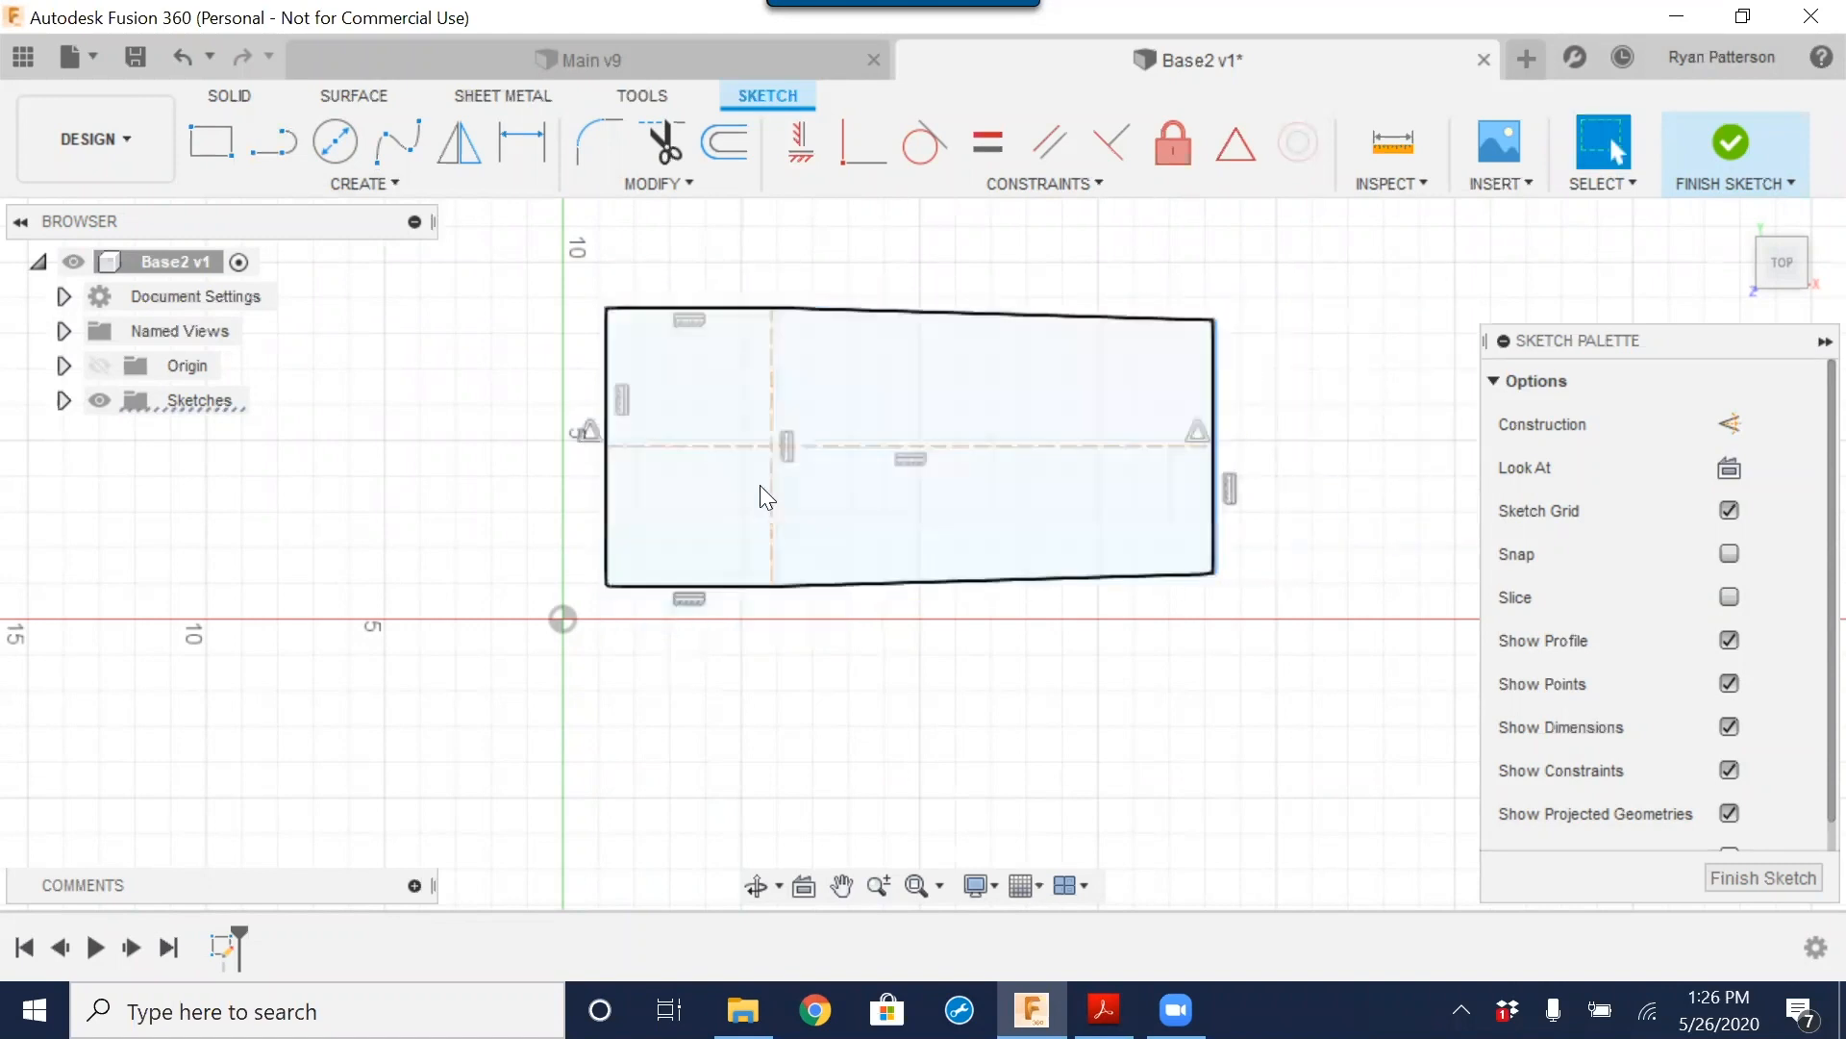
{"action": "mouse_move", "coordinate": [1216, 532]}
{"action": "left_mouse_down"}
{"action": "mouse_move", "coordinate": [1200, 487]}
{"action": "mouse_move", "coordinate": [1196, 544]}
{"action": "mouse_move", "coordinate": [1181, 450]}
{"action": "mouse_move", "coordinate": [1189, 540]}
{"action": "mouse_move", "coordinate": [1177, 450]}
{"action": "mouse_move", "coordinate": [1185, 525]}
{"action": "mouse_move", "coordinate": [1170, 476]}
{"action": "mouse_move", "coordinate": [1325, 491]}
{"action": "mouse_move", "coordinate": [1106, 522]}
{"action": "mouse_move", "coordinate": [1295, 512]}
{"action": "left_mouse_up"}
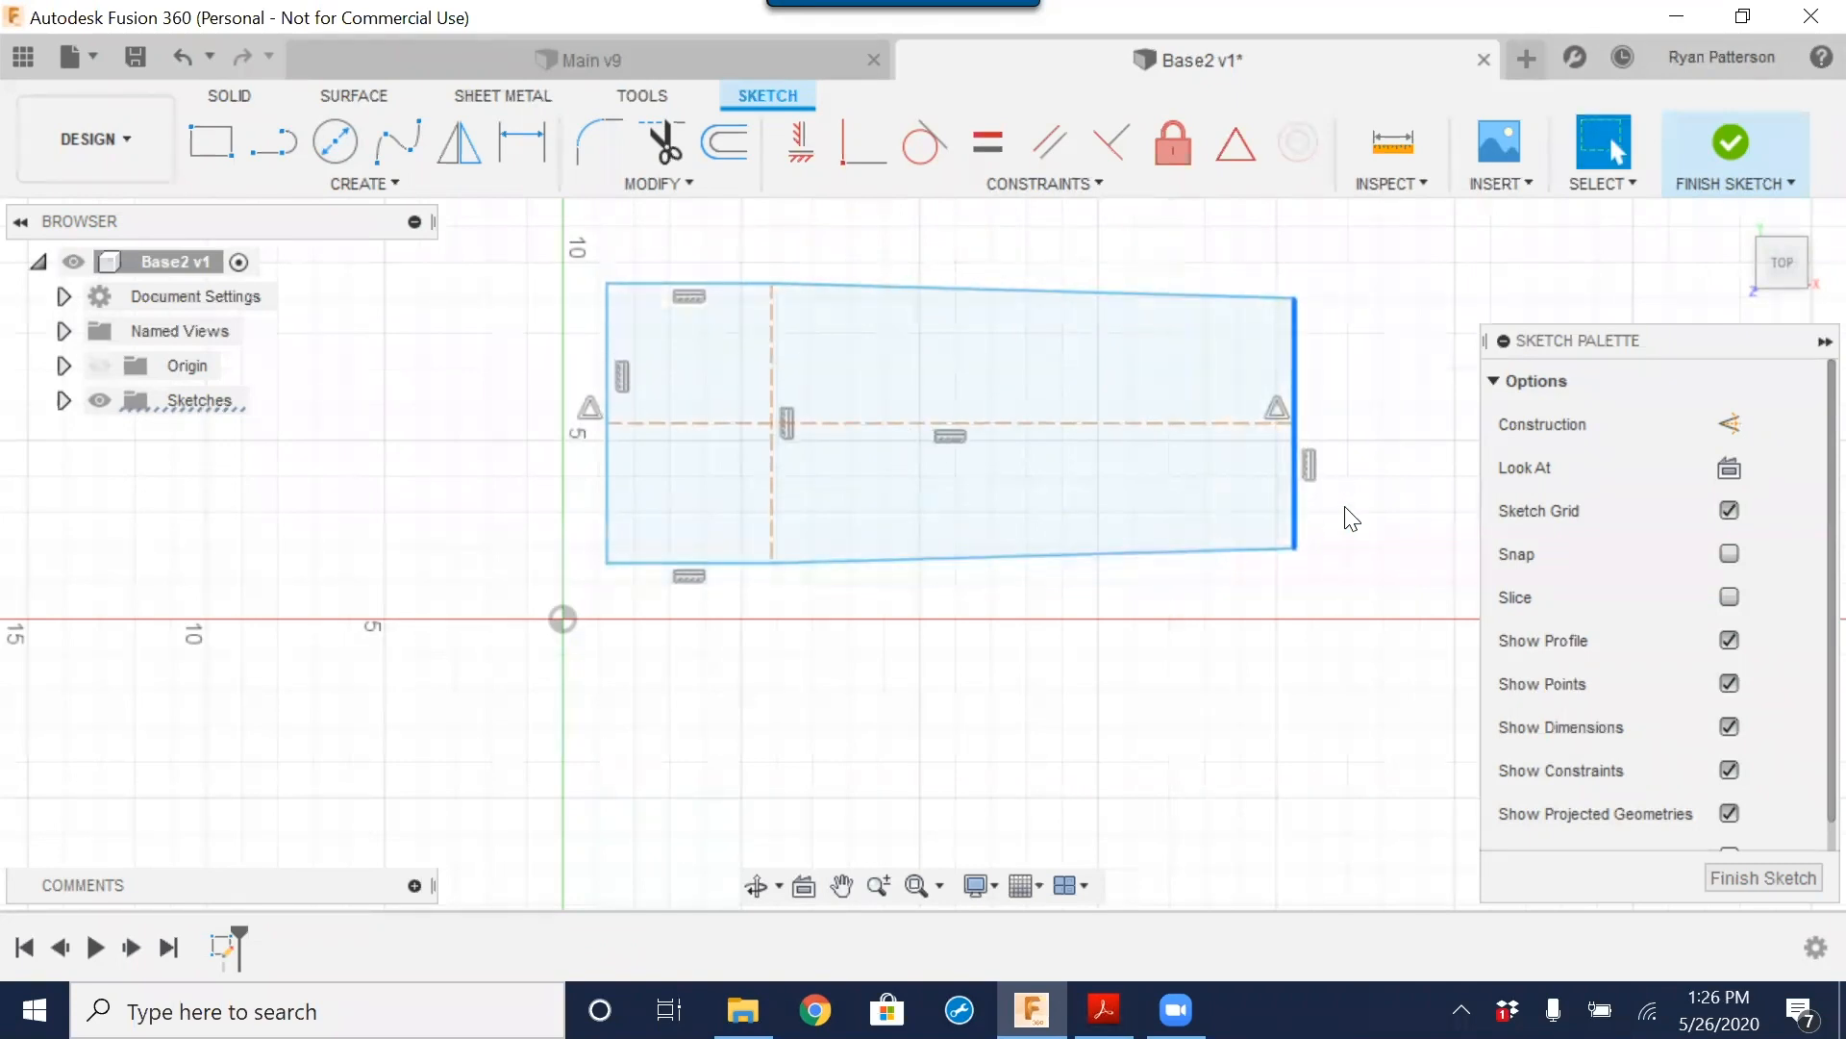
{"action": "mouse_move", "coordinate": [613, 567]}
{"action": "left_mouse_down"}
{"action": "mouse_move", "coordinate": [612, 606]}
{"action": "mouse_move", "coordinate": [622, 561]}
{"action": "left_mouse_up"}
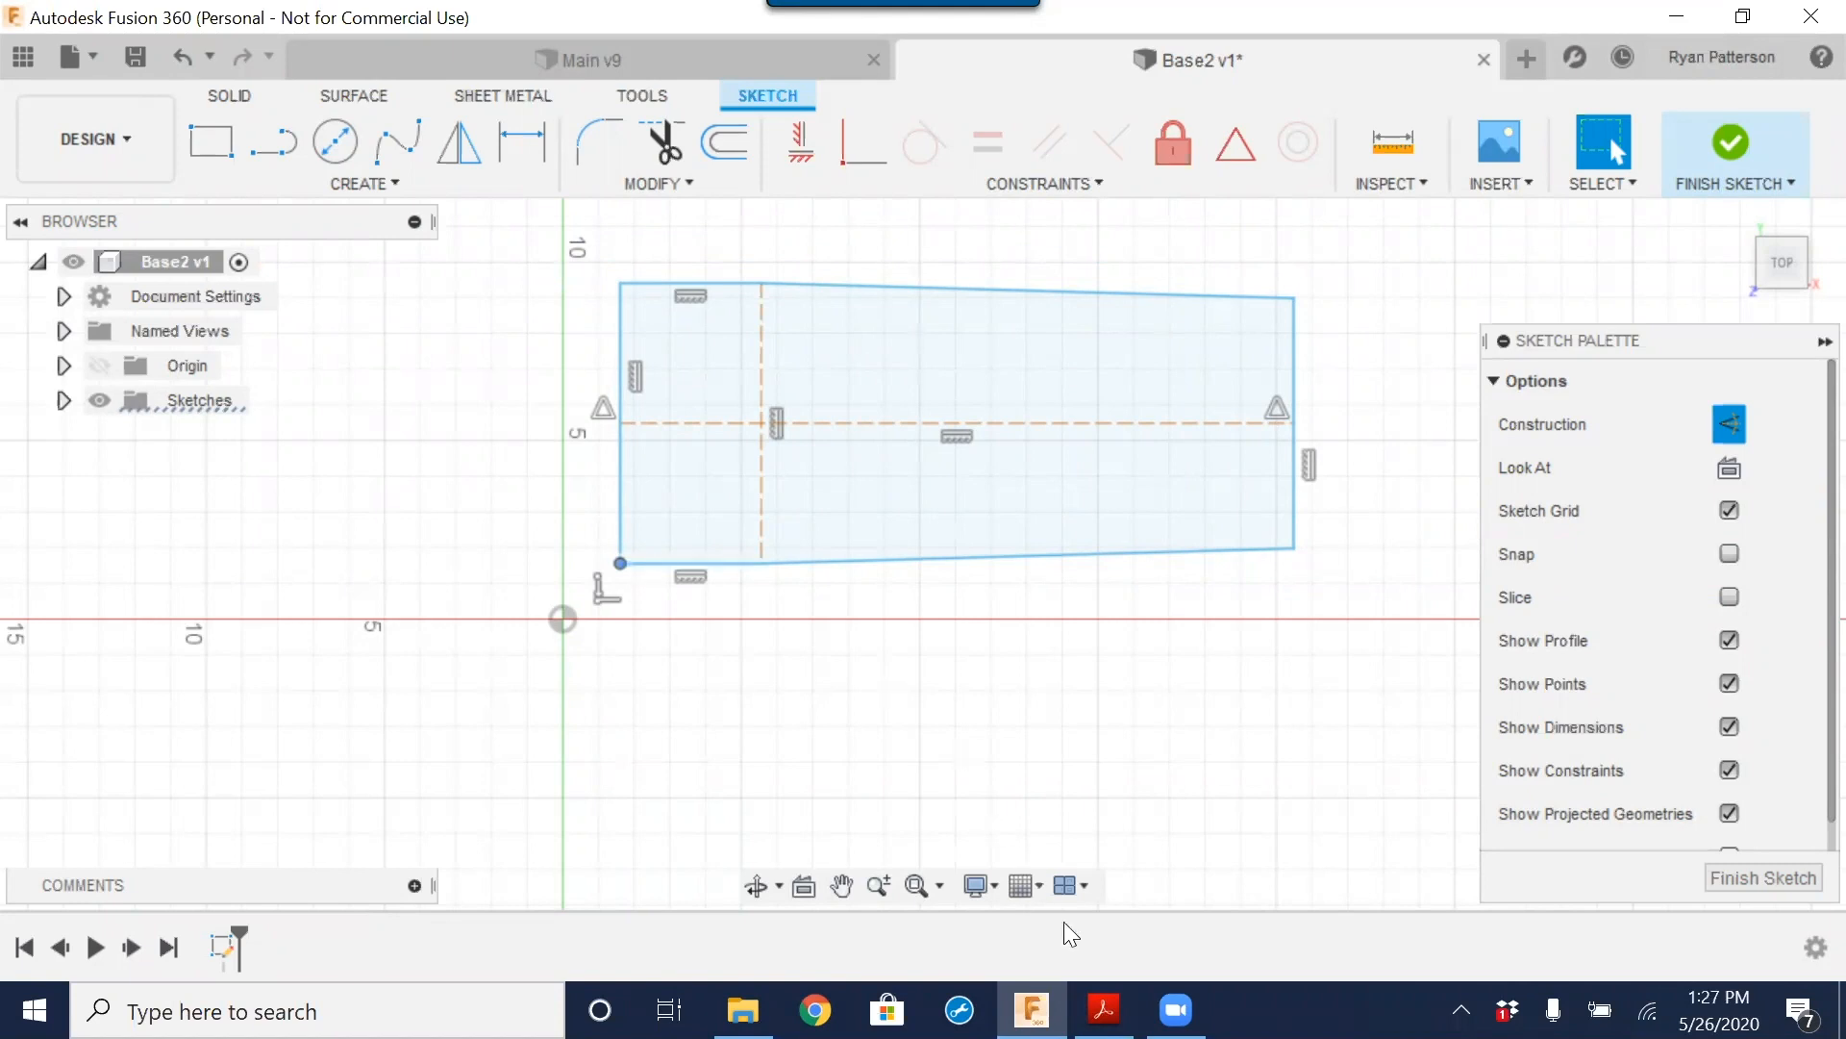
Step: Check the base outline's dimensions in Base.pdf in Acrobat Reader, and return to the Base2 sketch in Fusion 360
{"action": "left_click", "coordinate": [1103, 1009]}
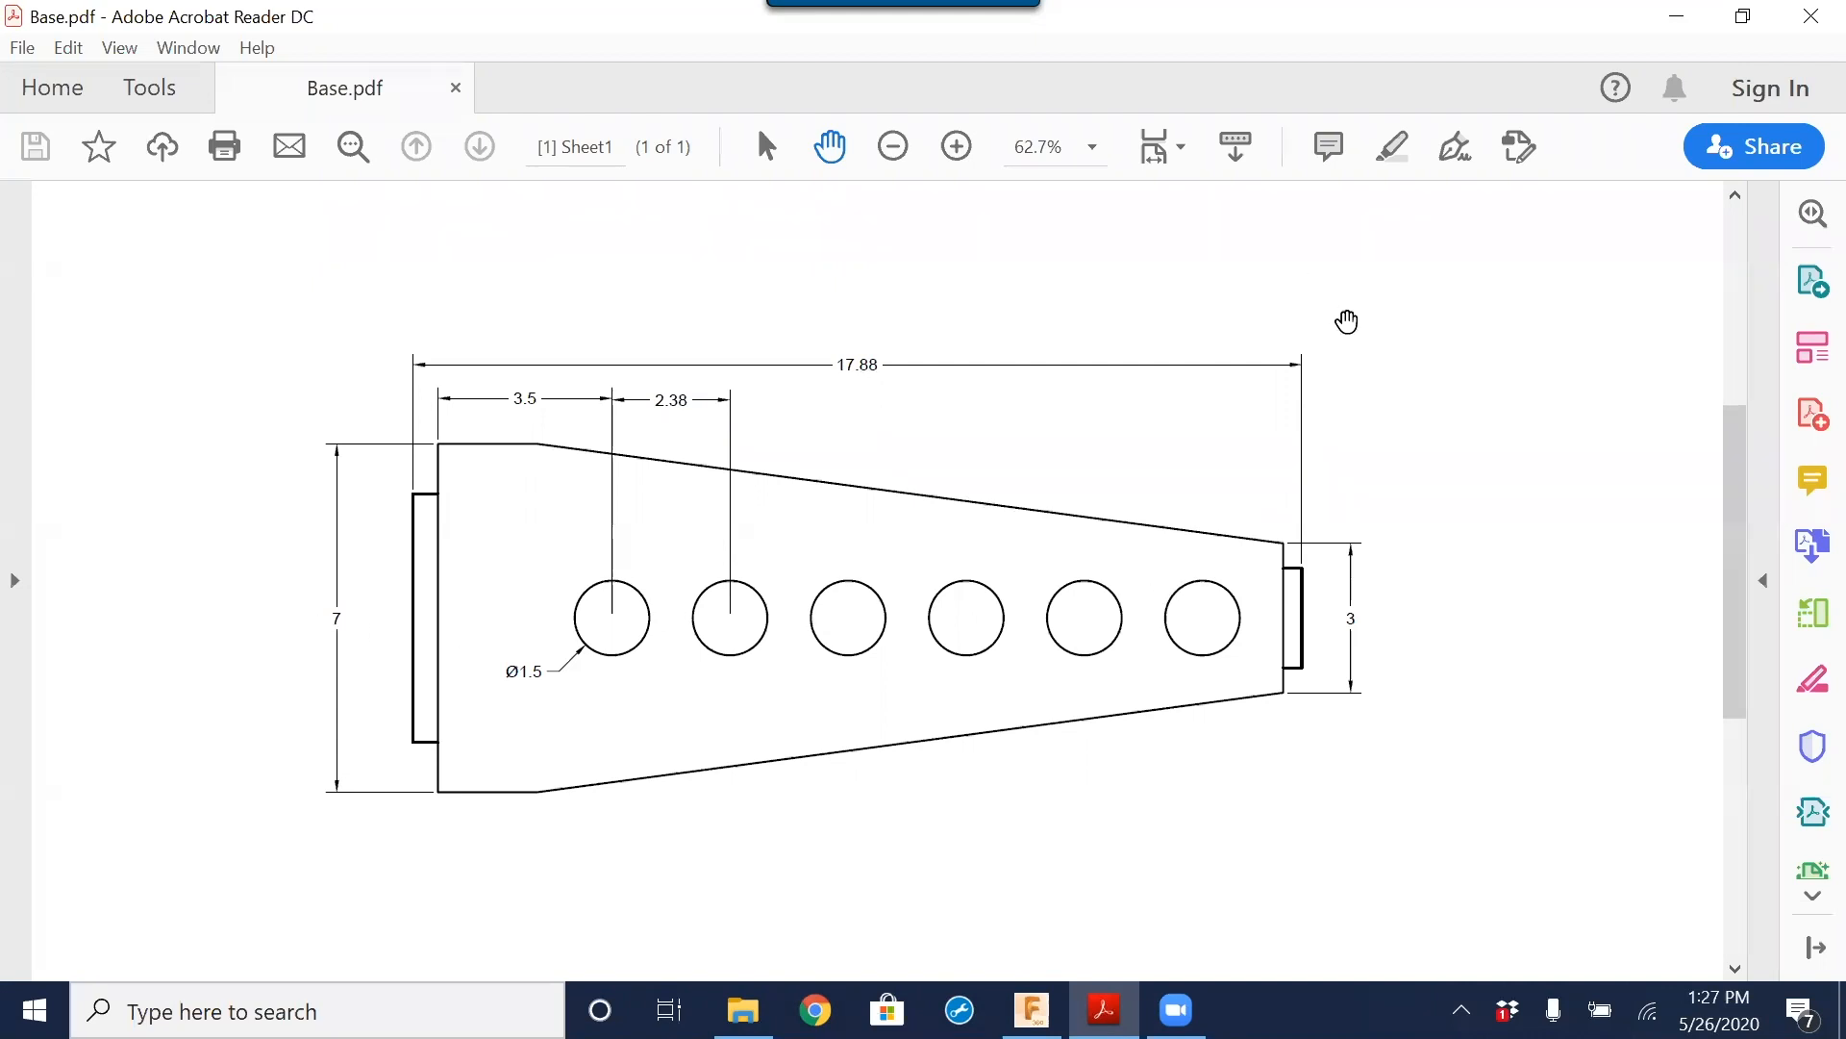
{"action": "left_click", "coordinate": [1675, 17]}
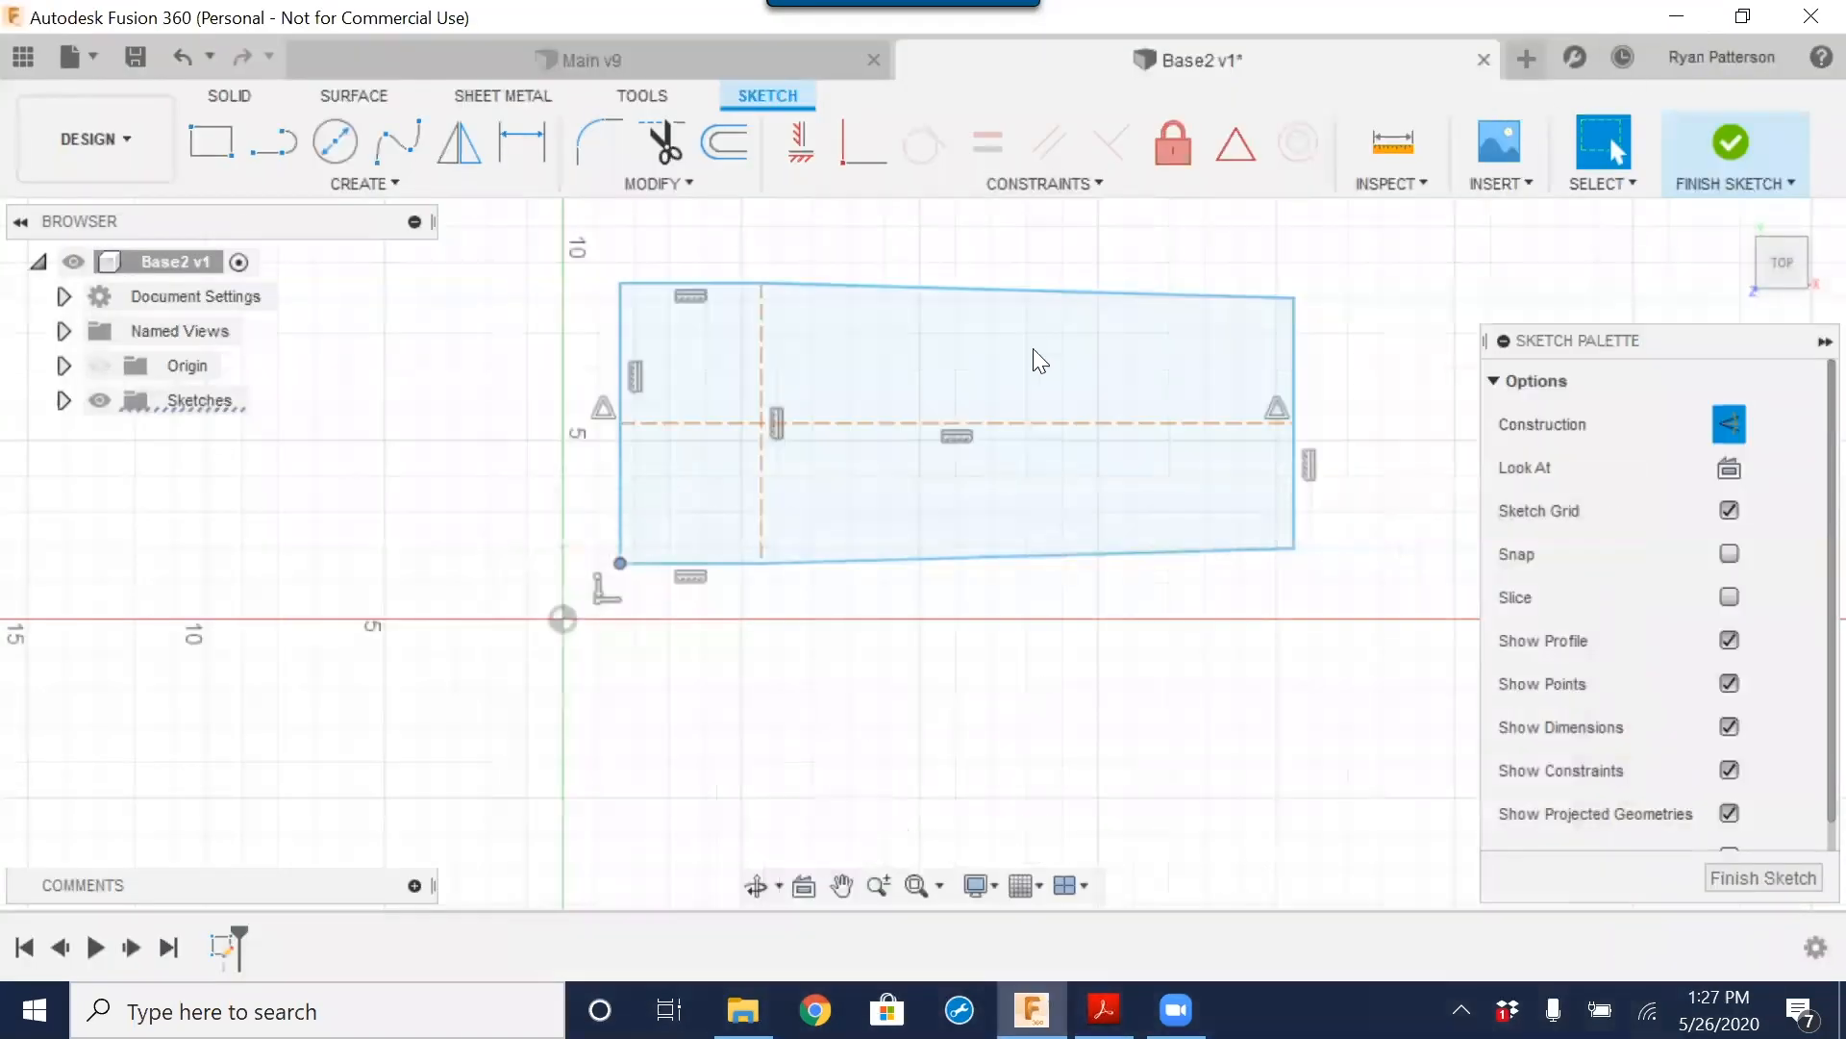
{"action": "scroll", "coordinate": [988, 396], "scroll_direction": "down", "scroll_amount": 1}
{"action": "left_click", "coordinate": [812, 330]}
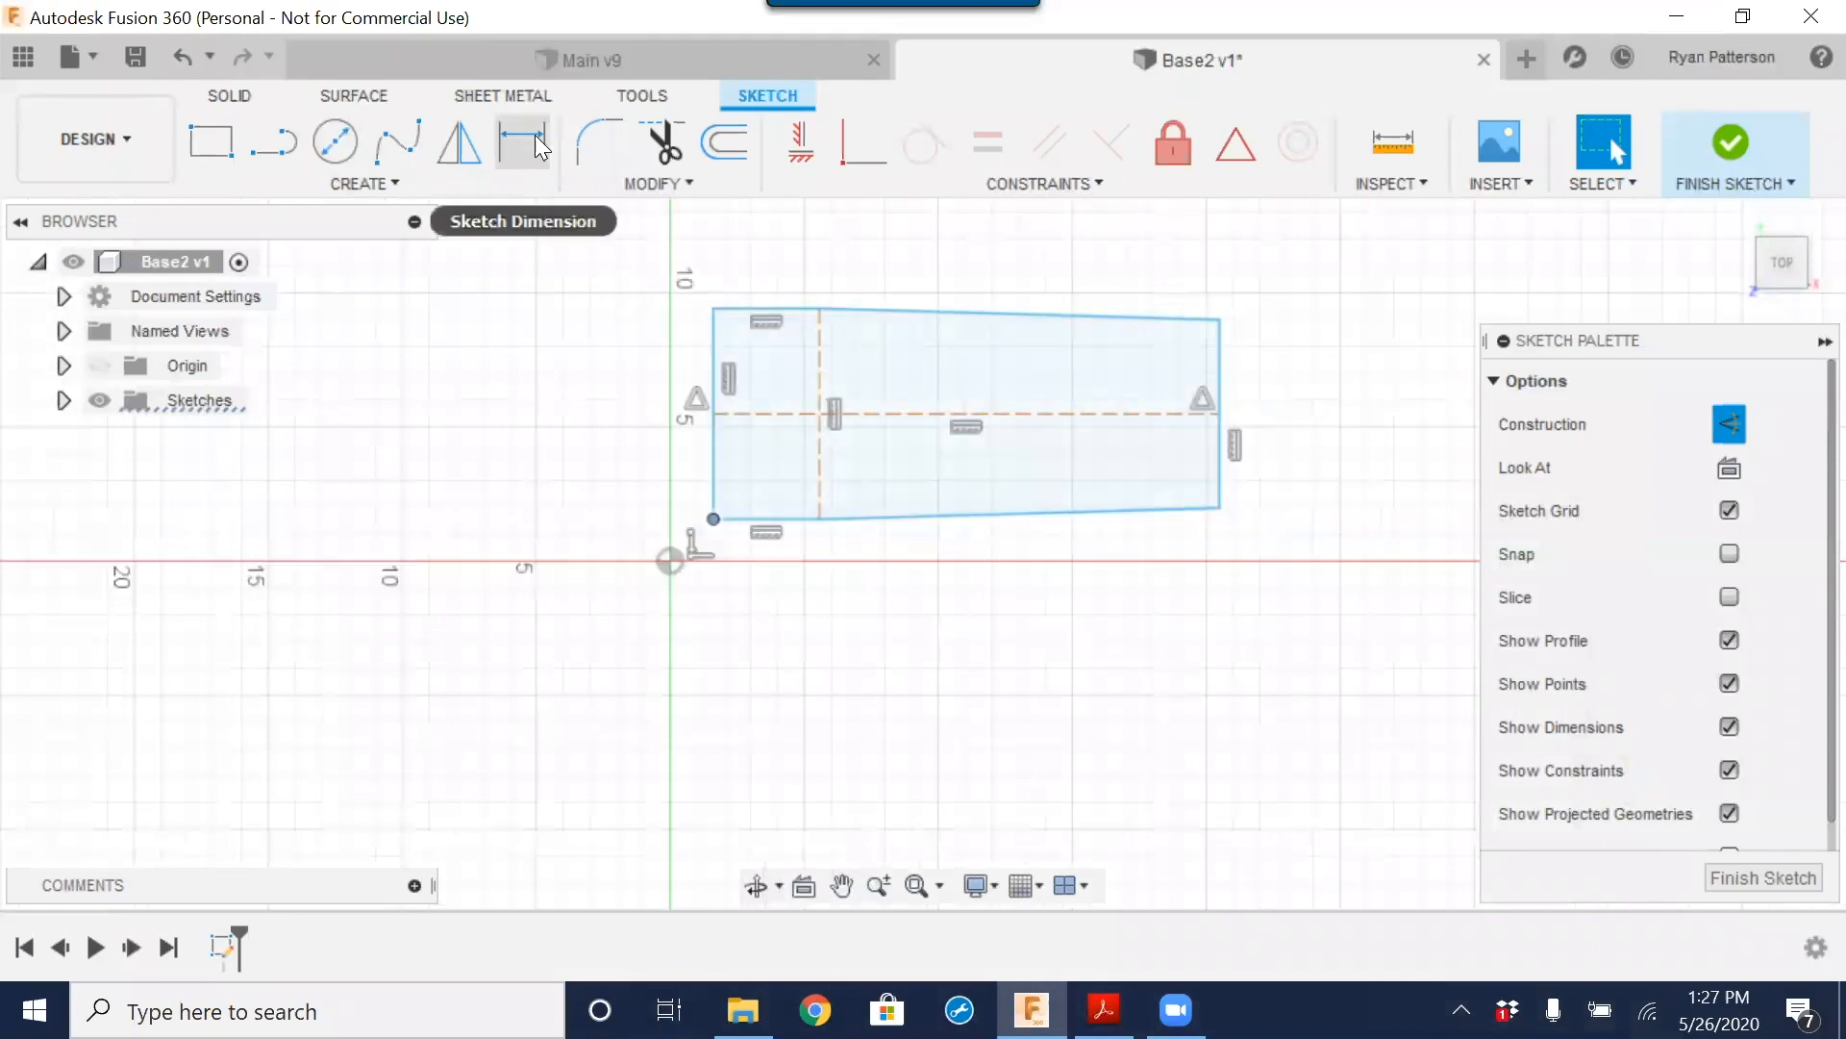
{"action": "left_click", "coordinate": [754, 308]}
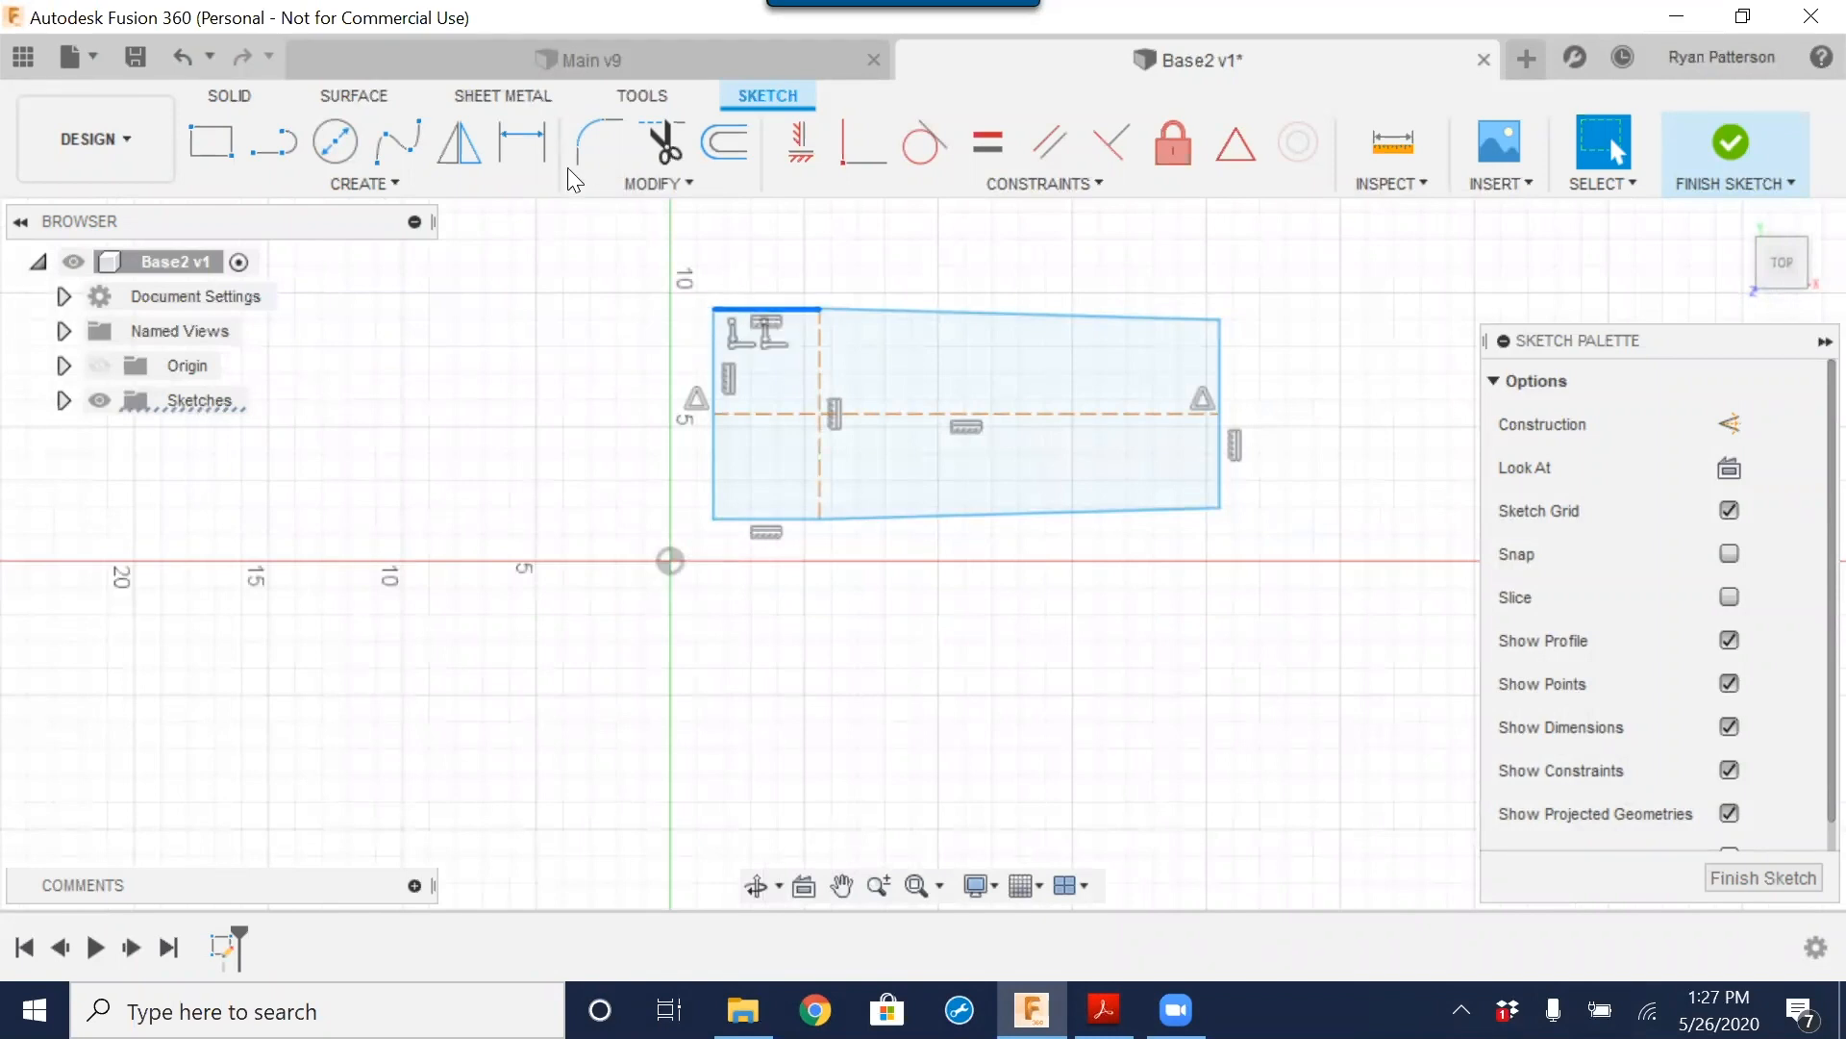
{"action": "left_click", "coordinate": [537, 154]}
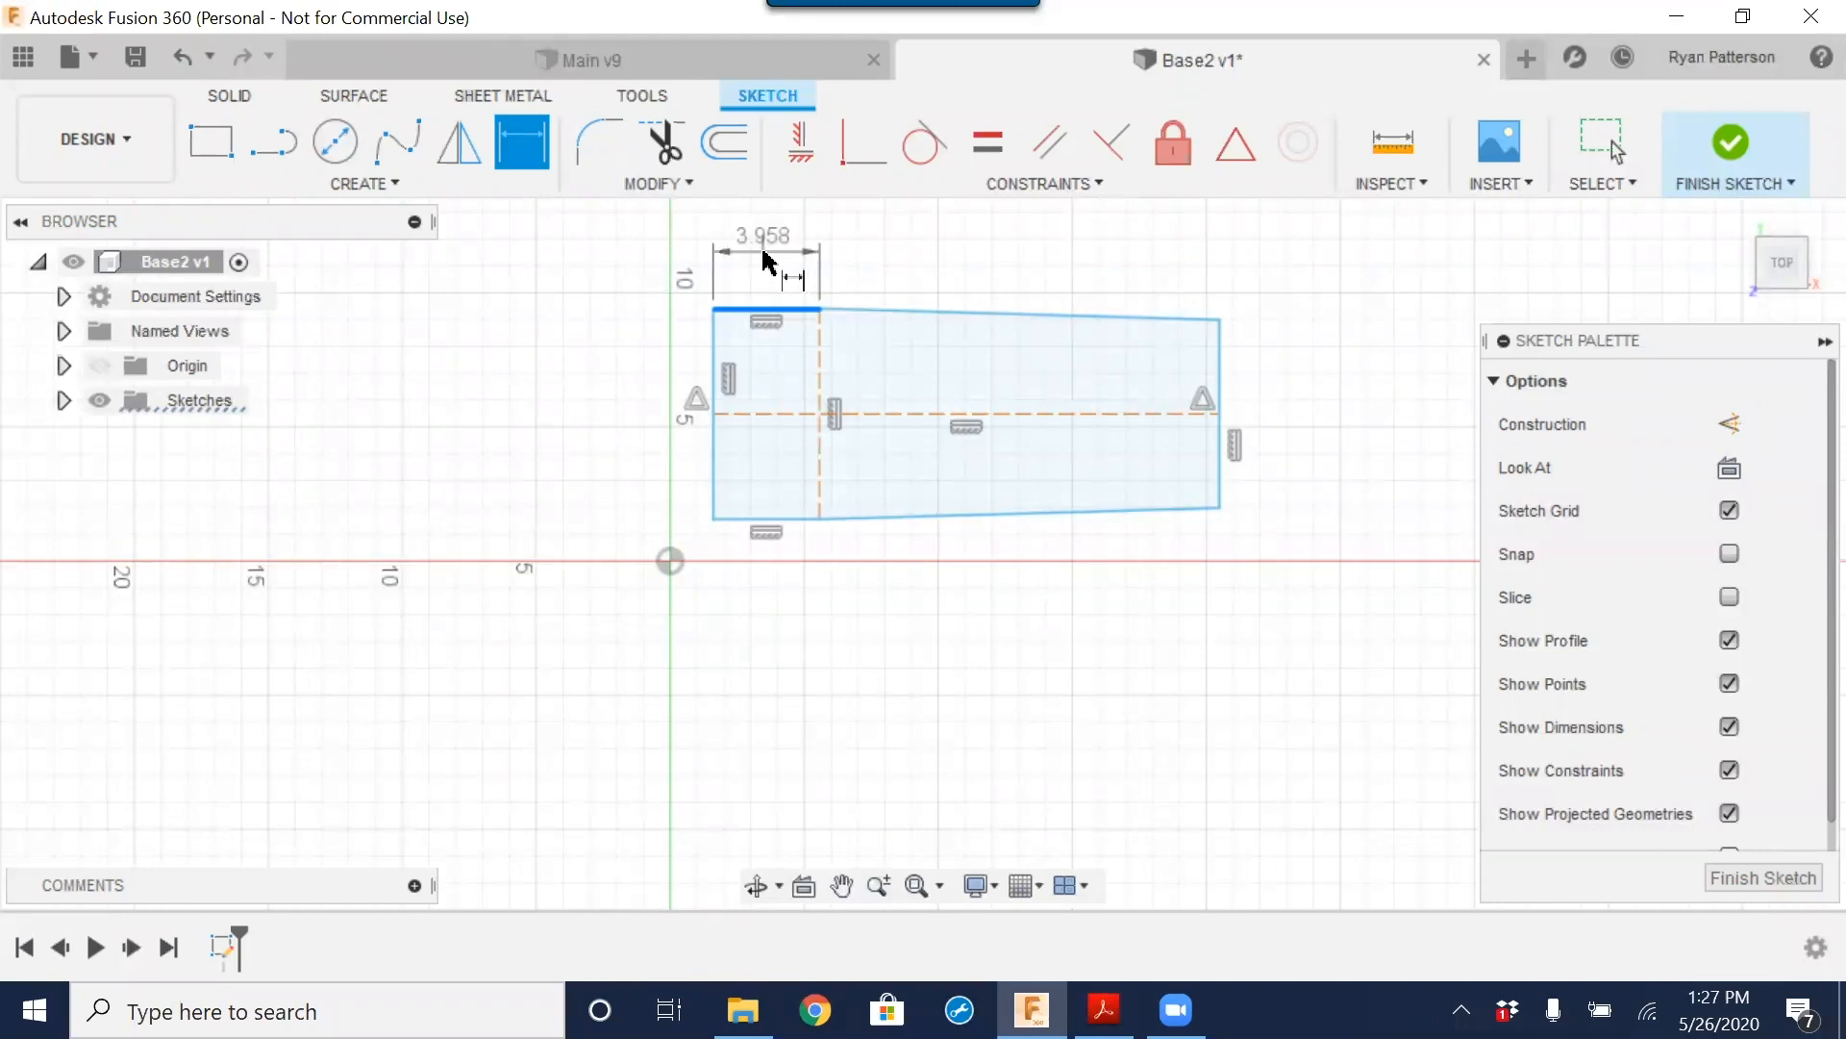
{"action": "key", "text": "Escape"}
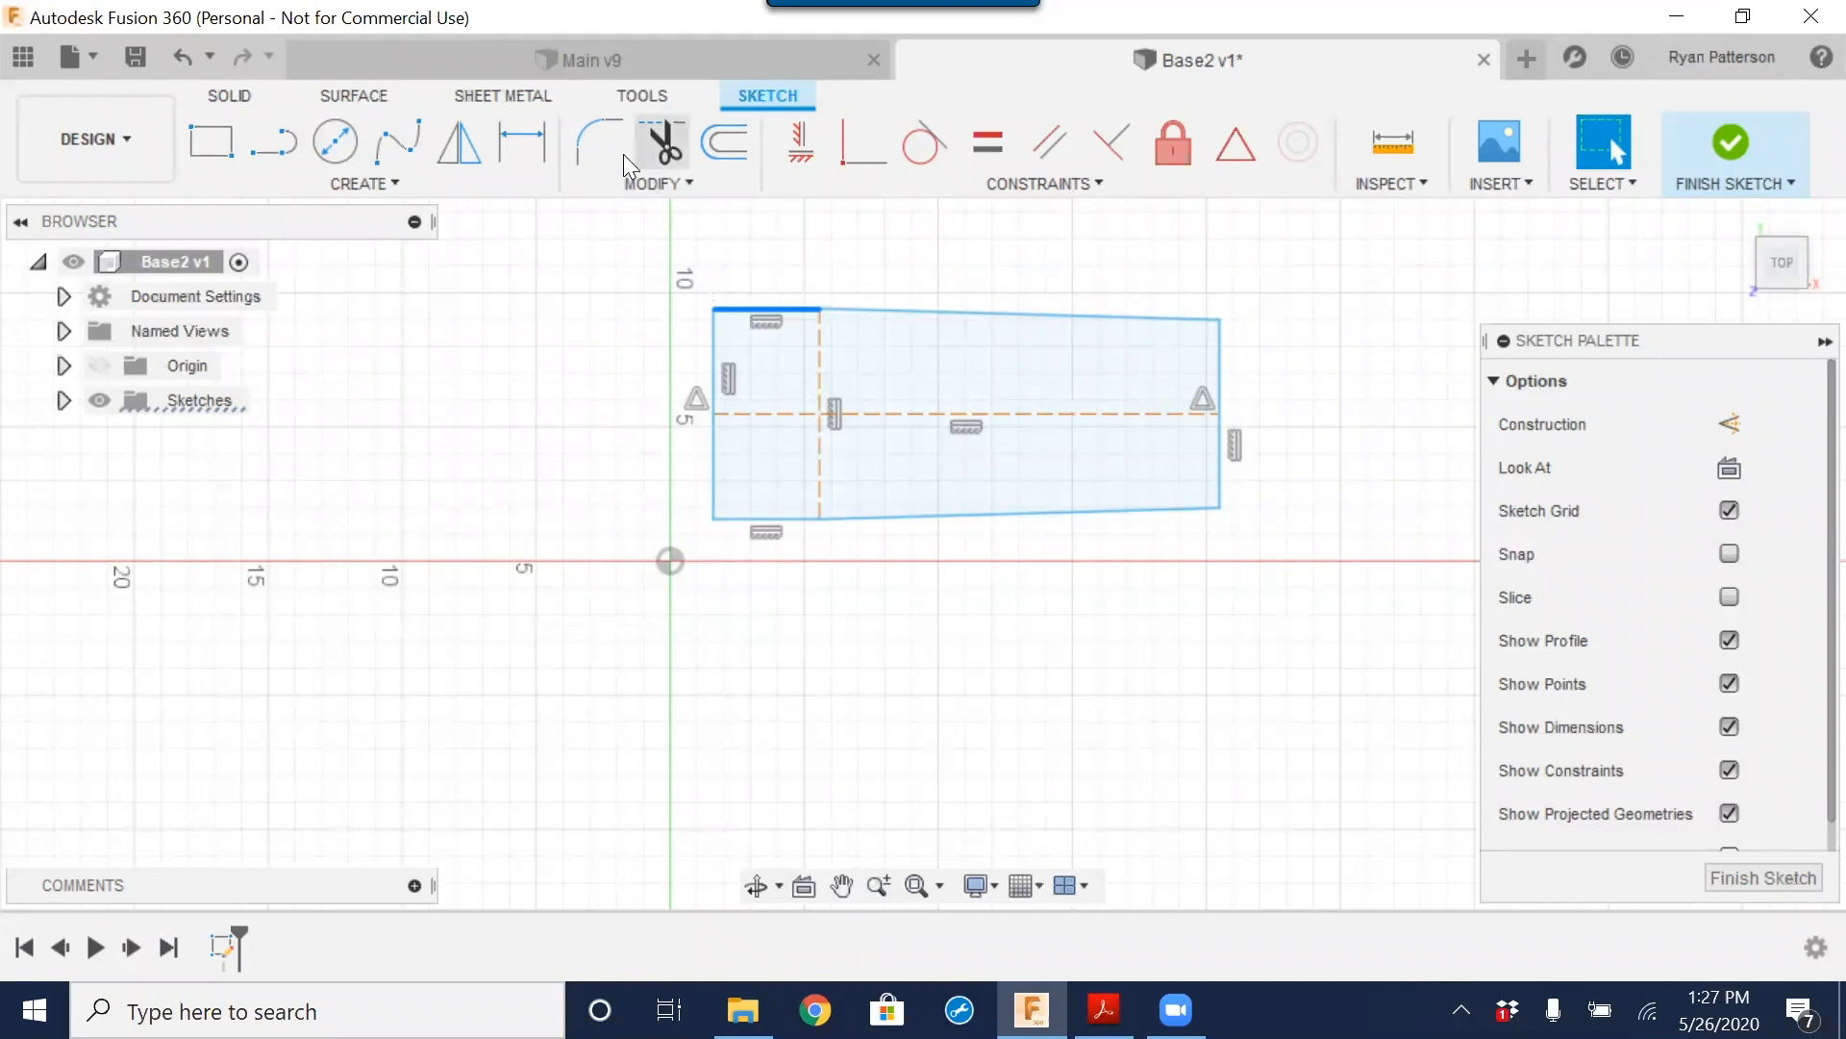
{"action": "key", "text": "x"}
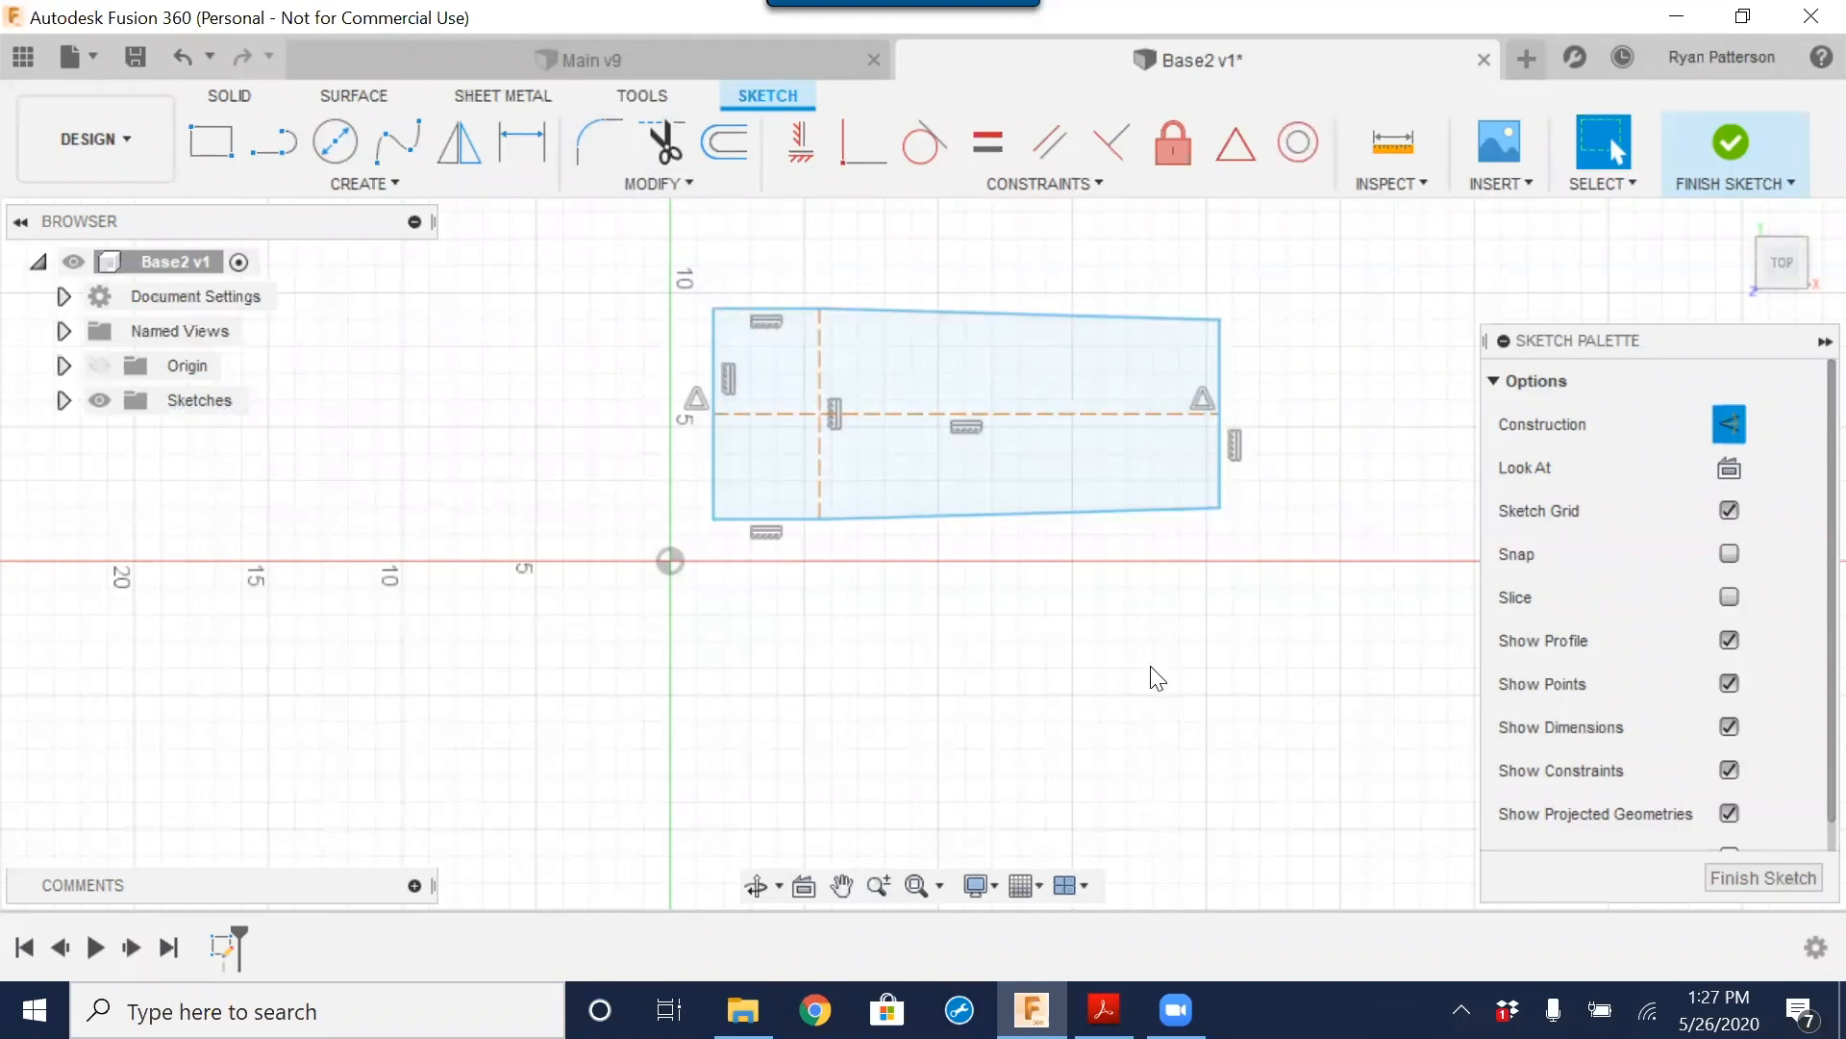
Step: Dimension the upper short horizontal line and set its length to 1.5 in
{"action": "left_click", "coordinate": [531, 143]}
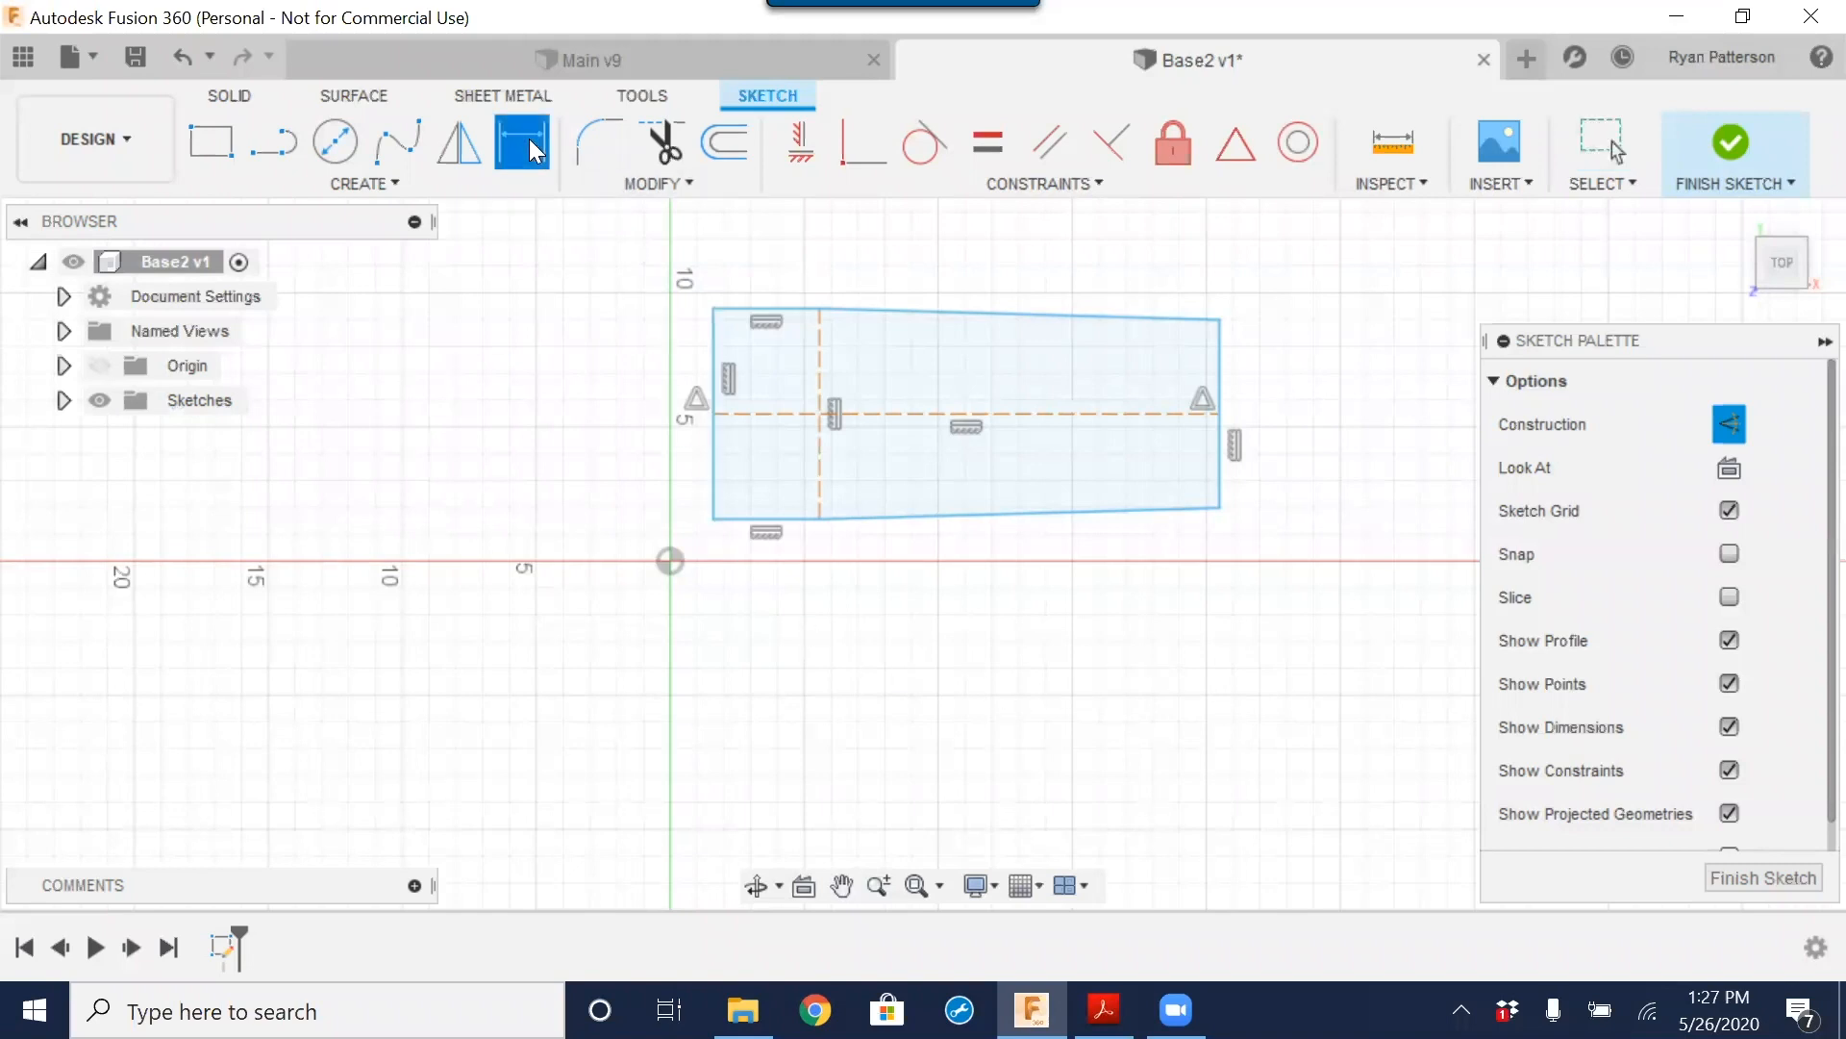
{"action": "left_click", "coordinate": [774, 309]}
{"action": "left_click", "coordinate": [763, 255]}
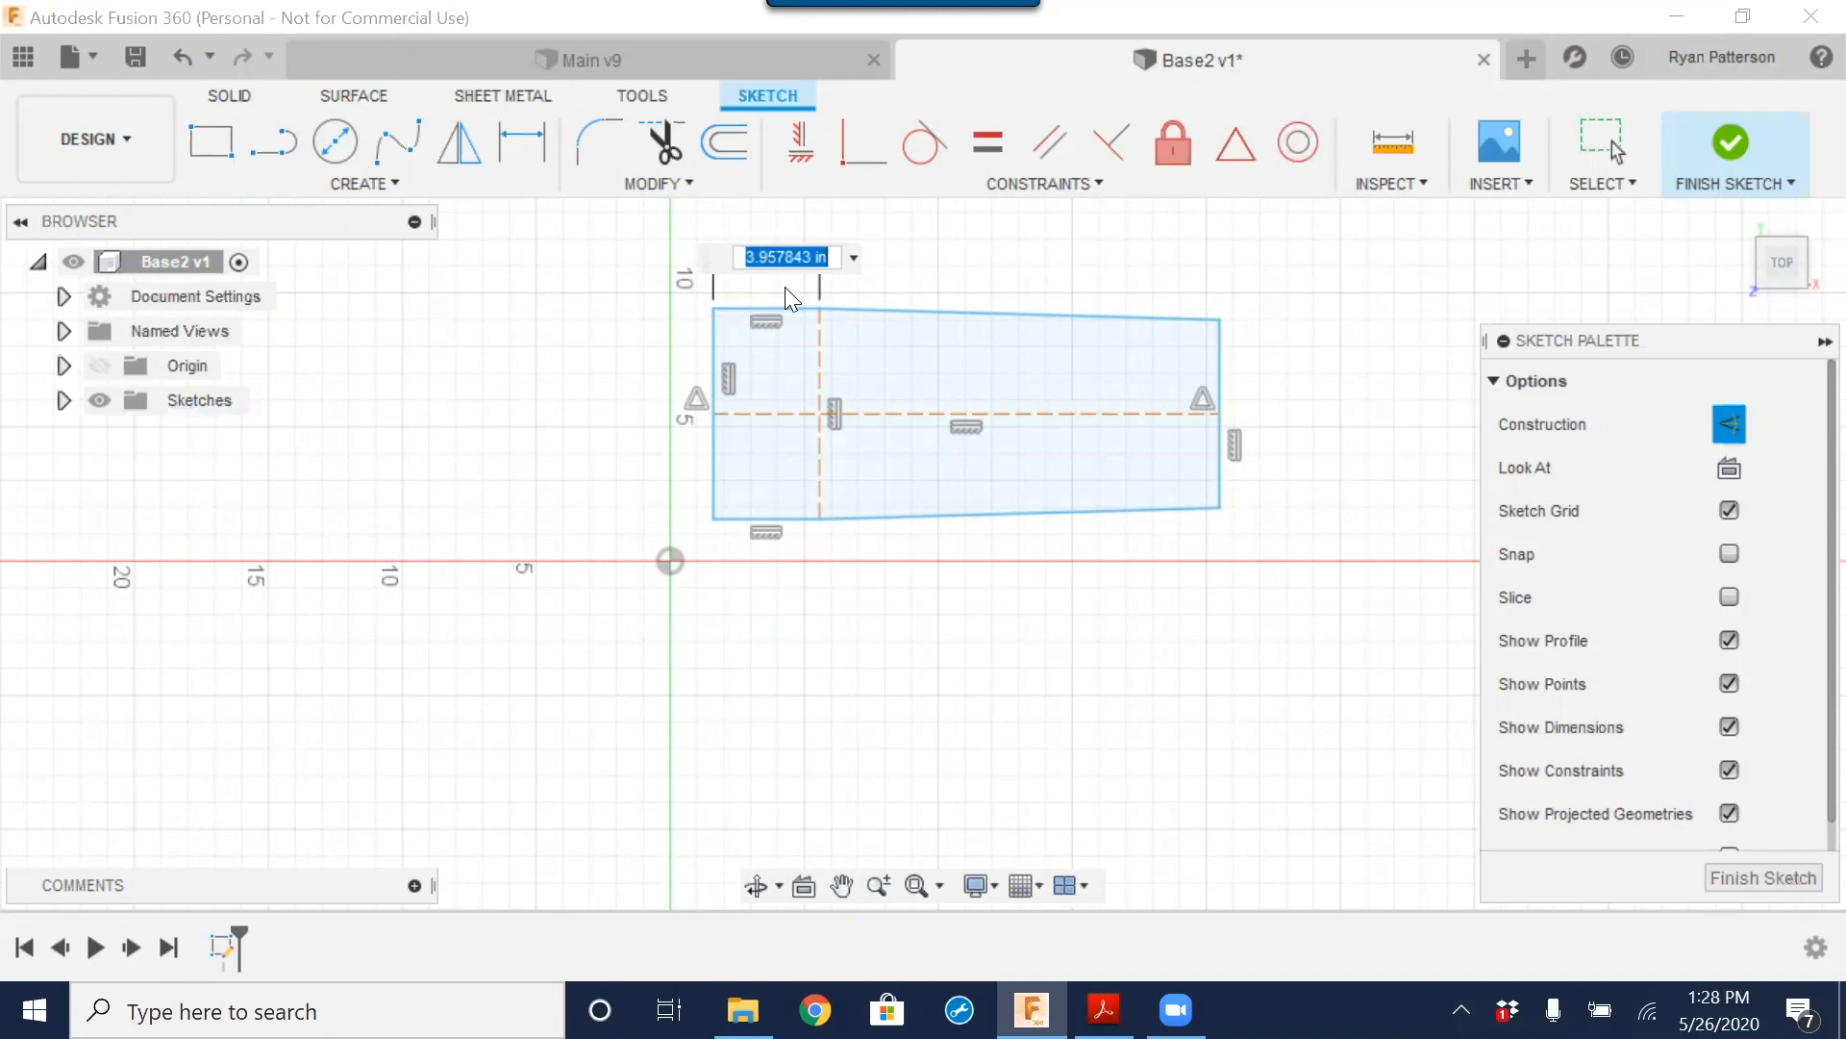
{"action": "type", "text": "1.5"}
{"action": "key", "text": "Return"}
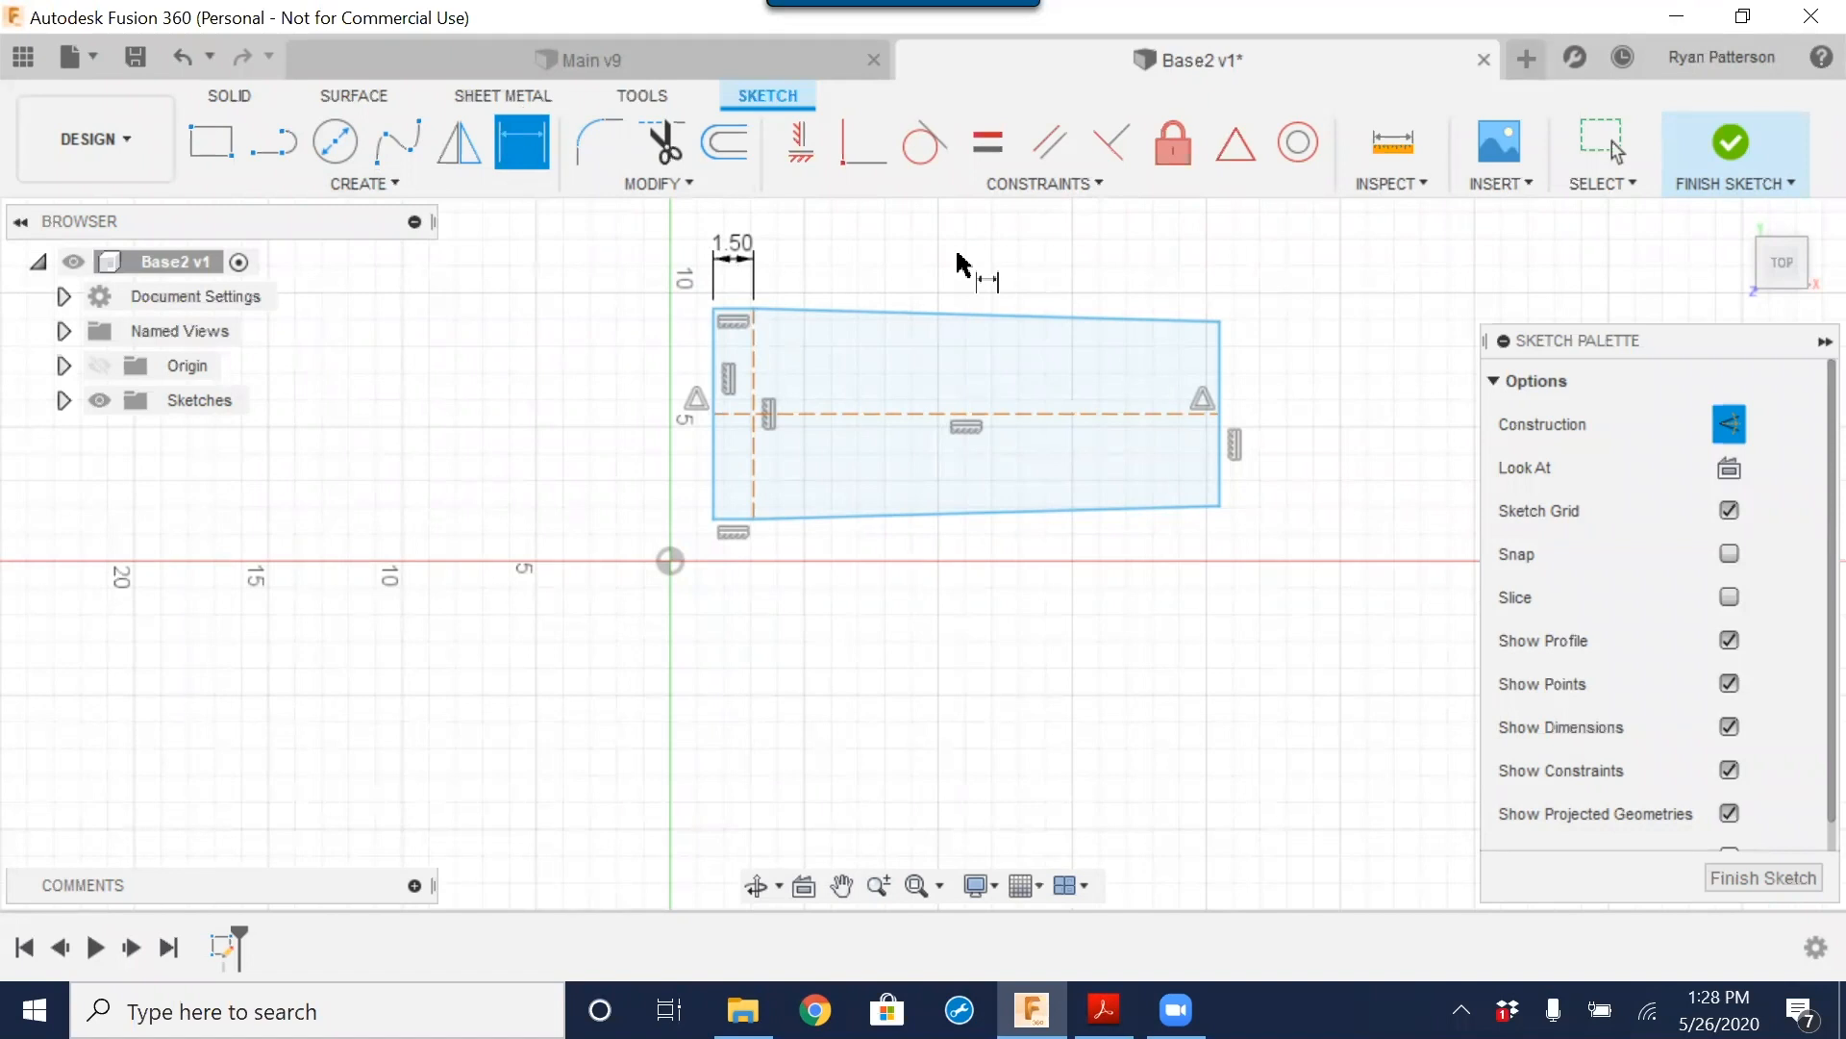
Step: Dimension the base outline's narrow right edge and set its height to 3 in
{"action": "left_click", "coordinate": [1218, 378]}
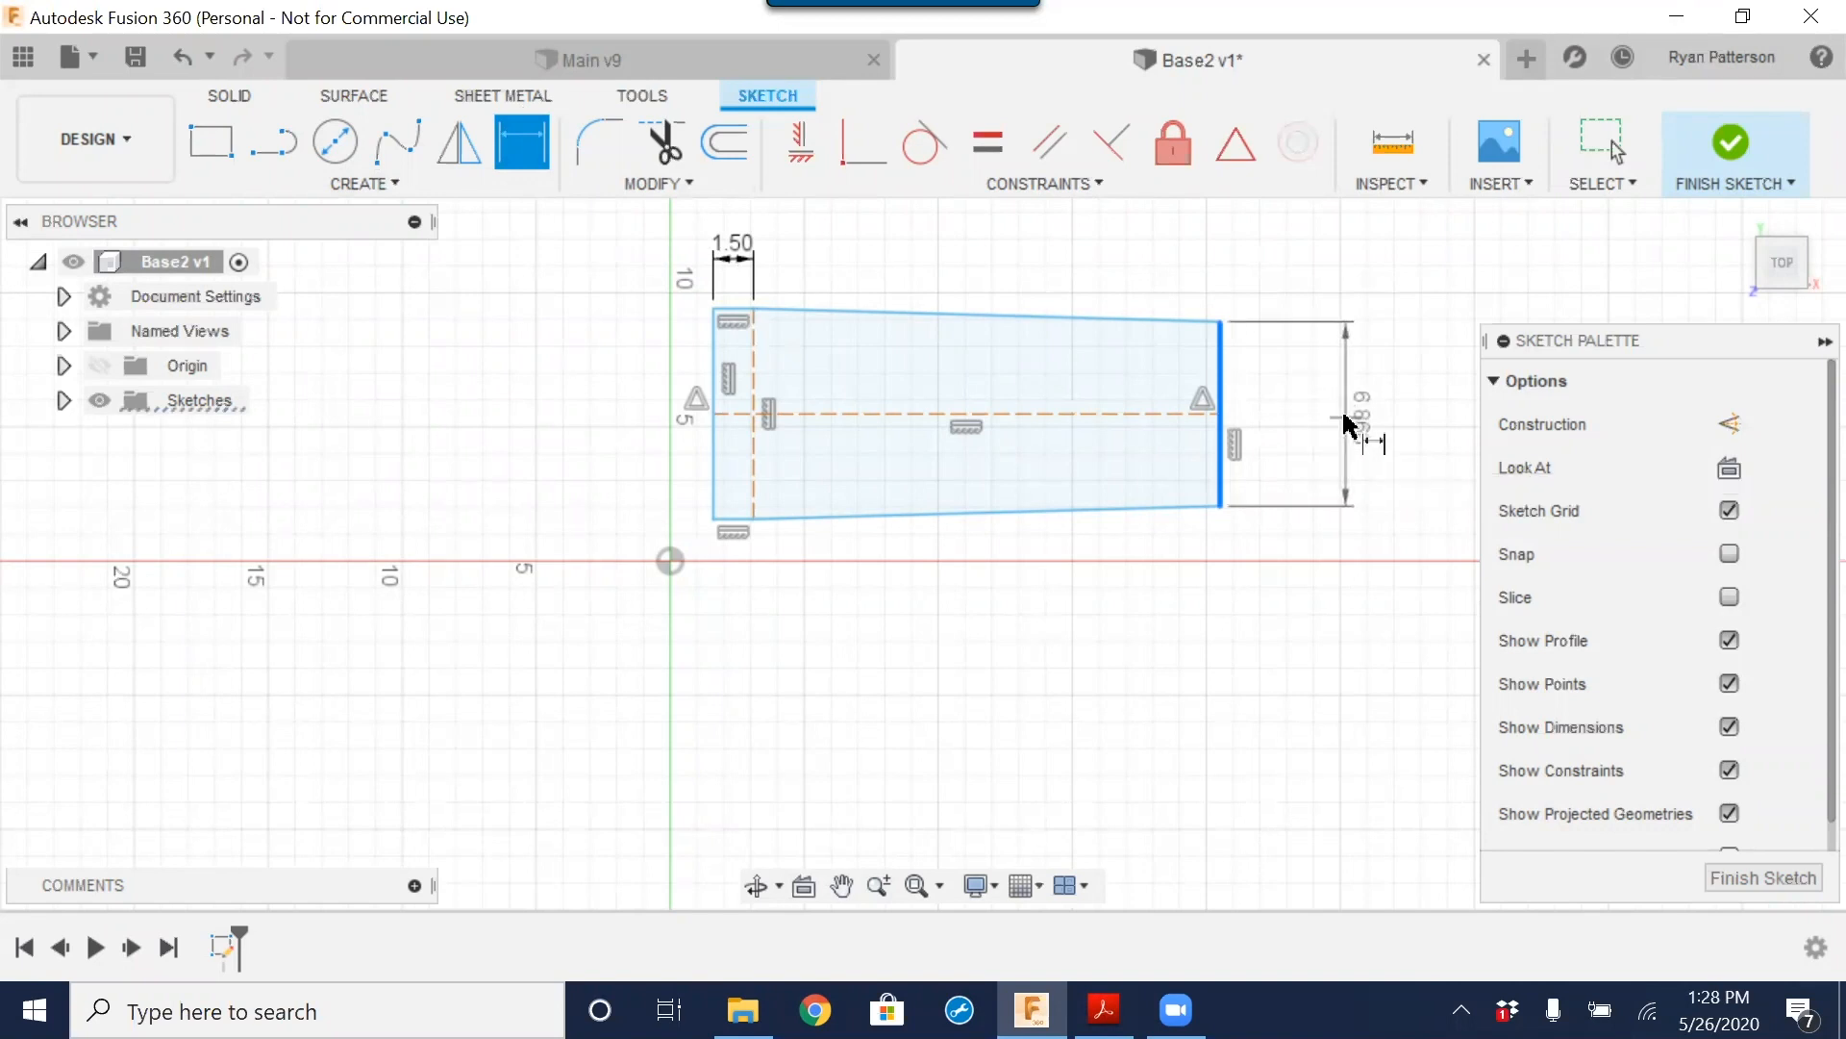
{"action": "left_click", "coordinate": [1356, 416]}
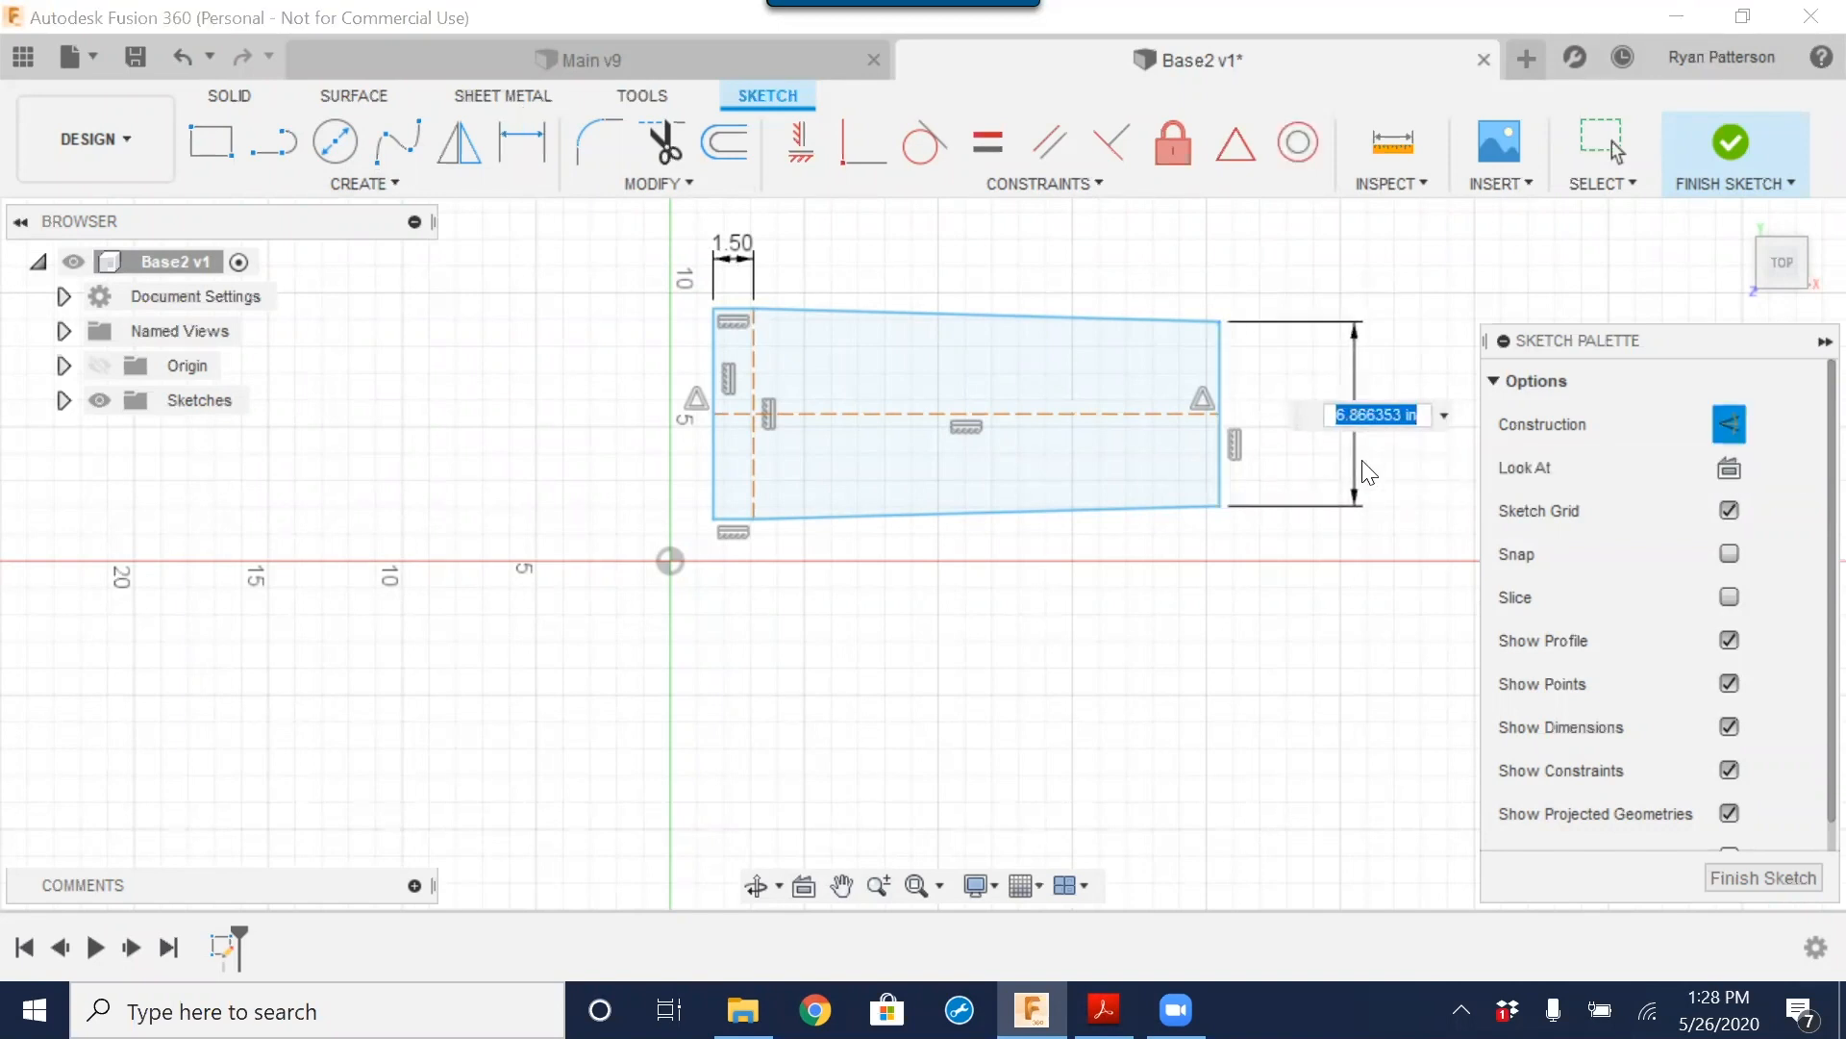
{"action": "type", "text": "6"}
{"action": "key", "text": "Return"}
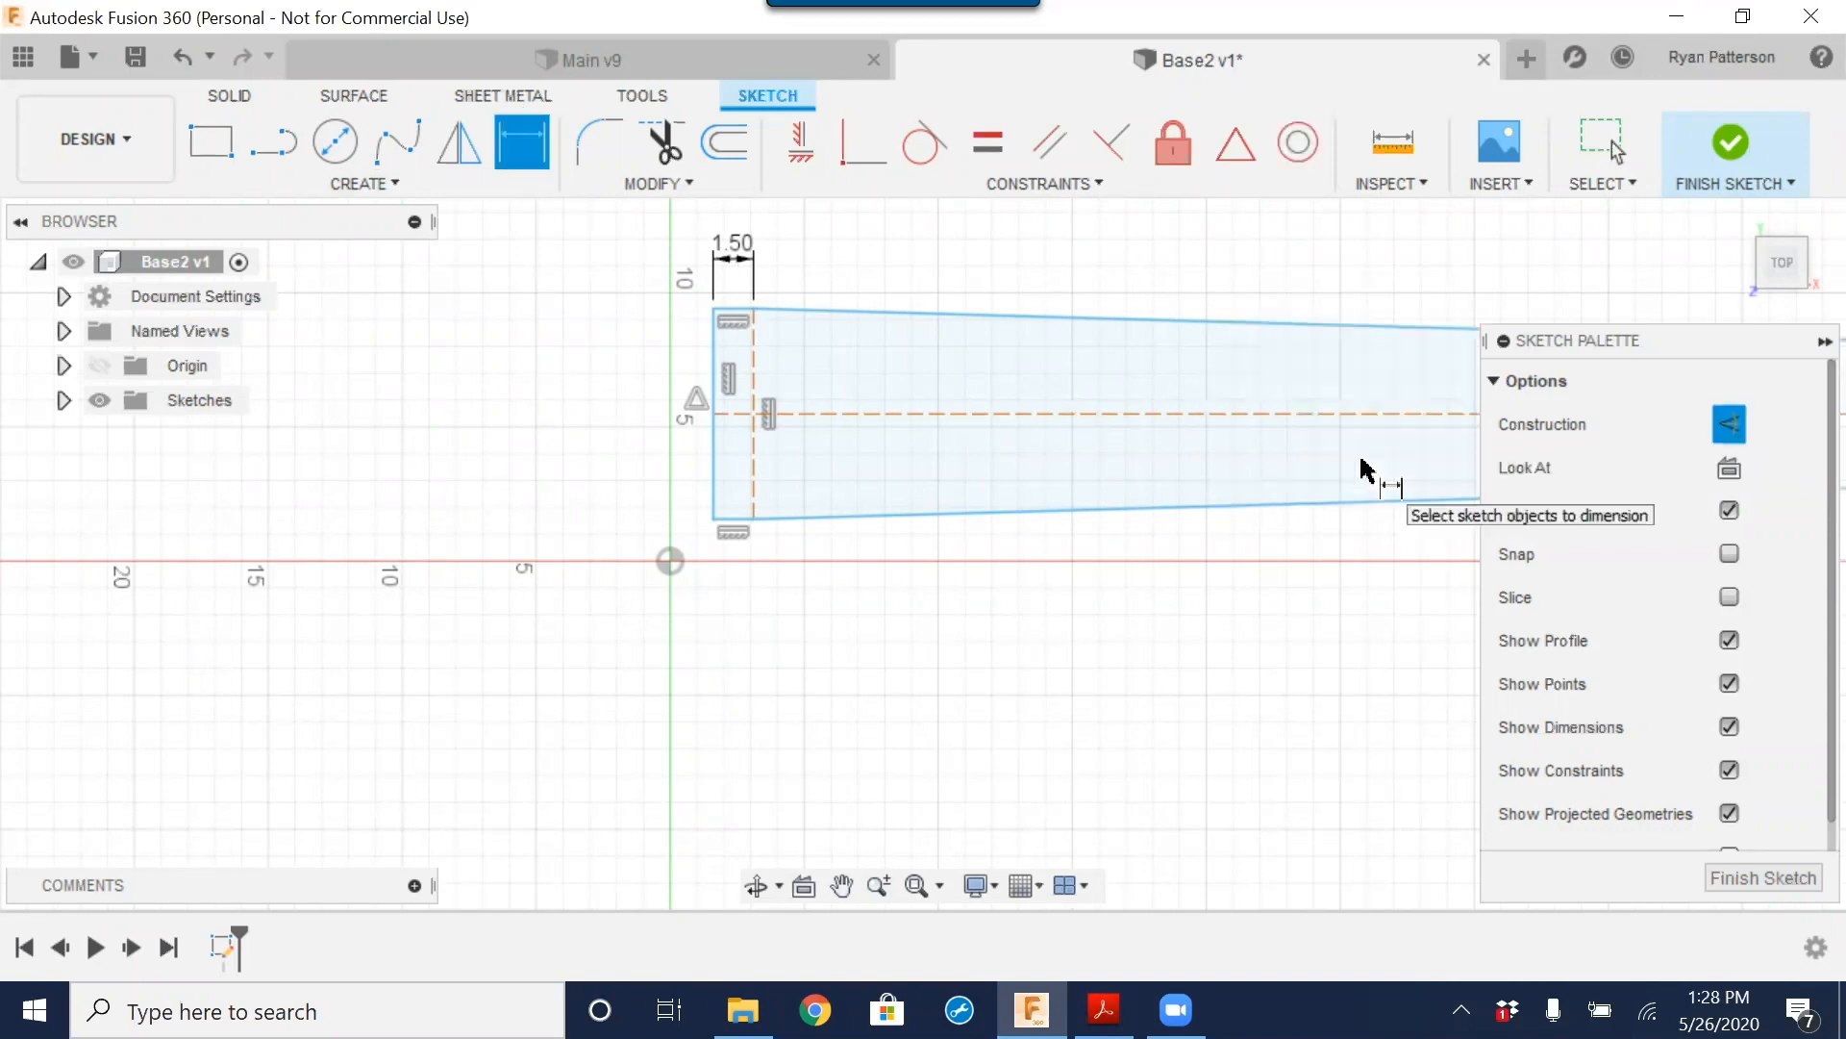
{"action": "scroll", "coordinate": [1241, 575], "scroll_direction": "down", "scroll_amount": 5}
{"action": "mouse_move", "coordinate": [1148, 627]}
{"action": "middle_mouse_down"}
{"action": "mouse_move", "coordinate": [898, 645]}
{"action": "mouse_move", "coordinate": [684, 618]}
{"action": "middle_mouse_up"}
{"action": "scroll", "coordinate": [747, 626], "scroll_direction": "down", "scroll_amount": 3}
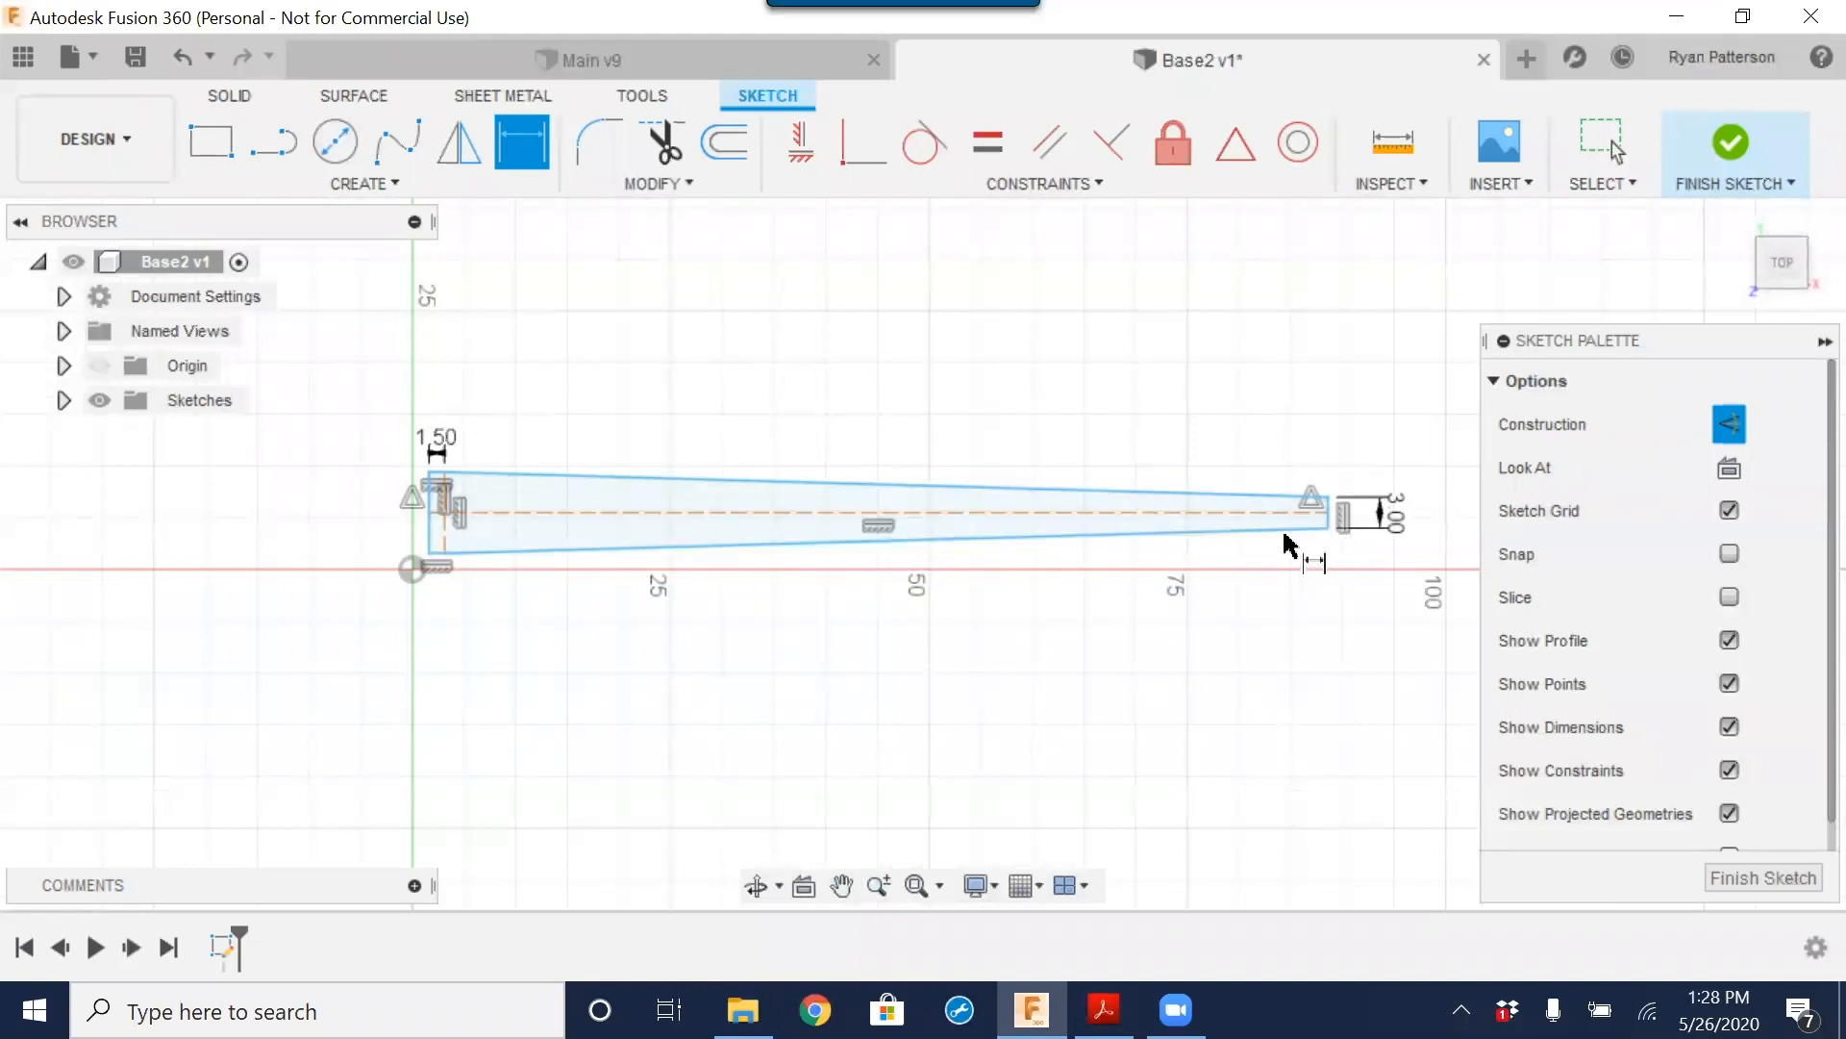
{"action": "left_click", "coordinate": [1195, 538]}
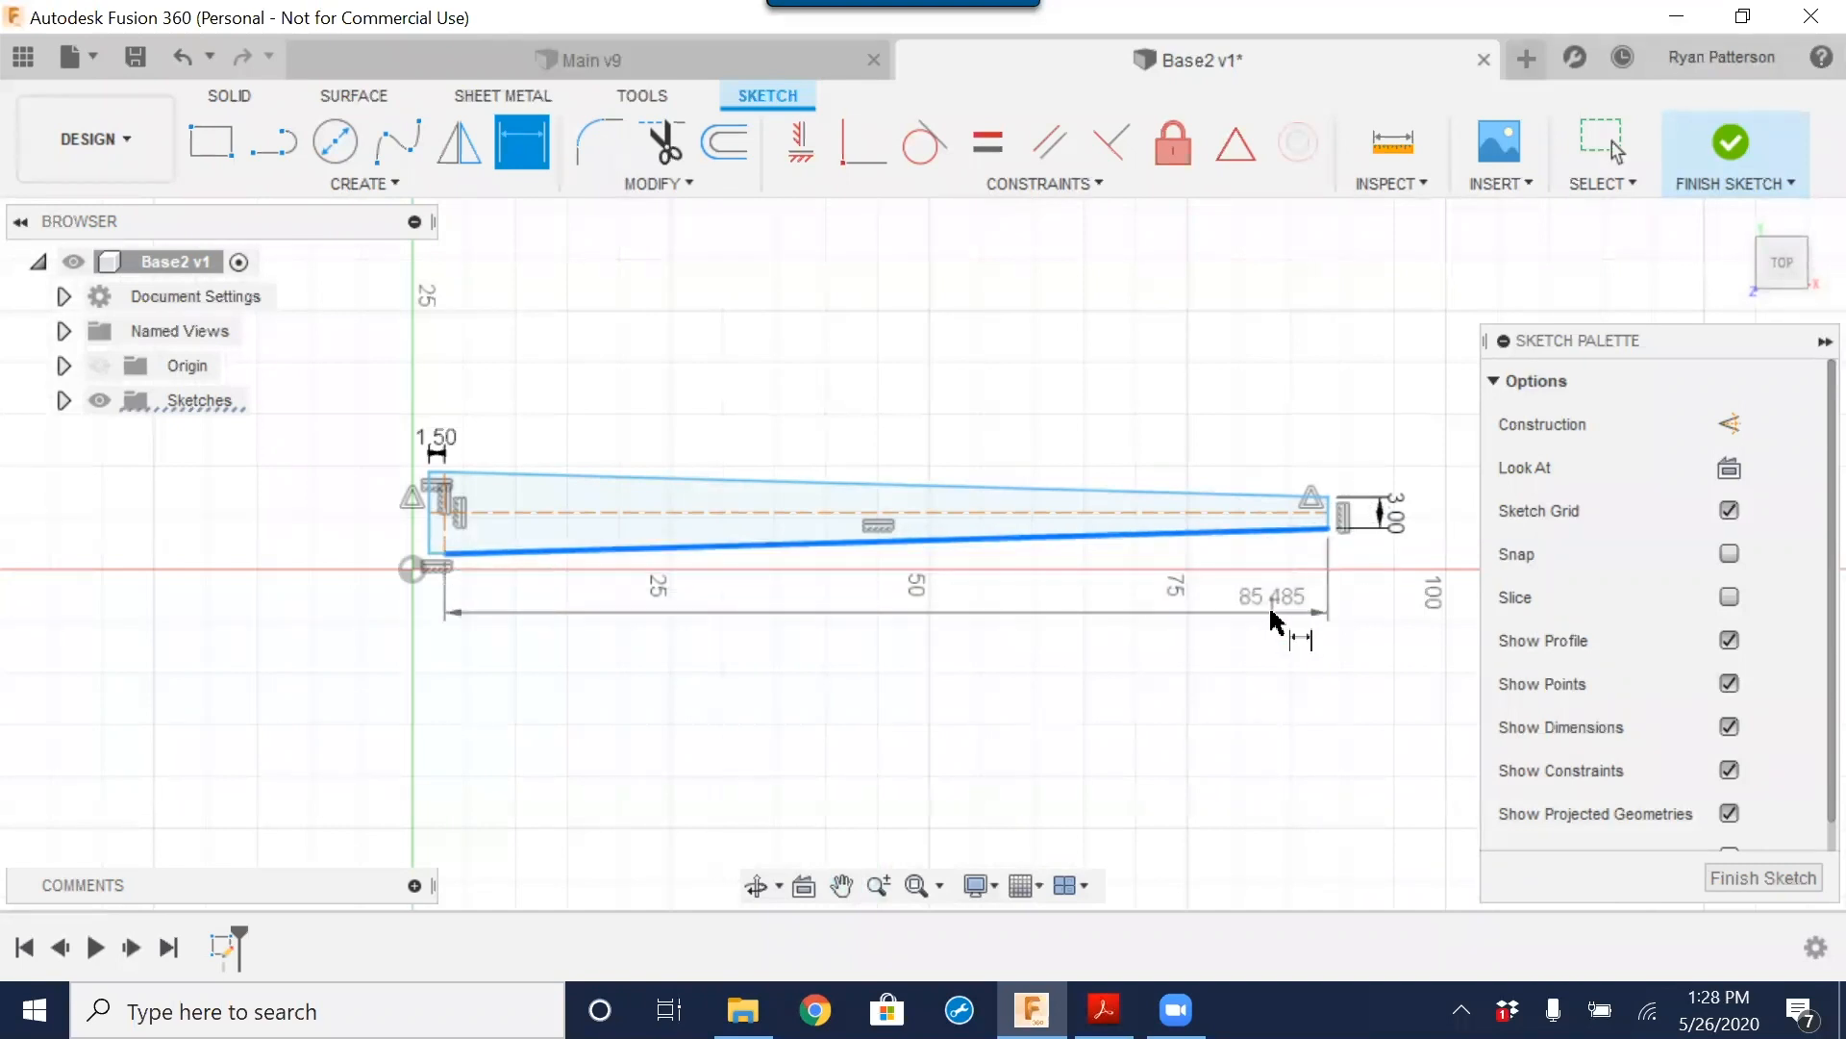
{"action": "key", "text": "Escape"}
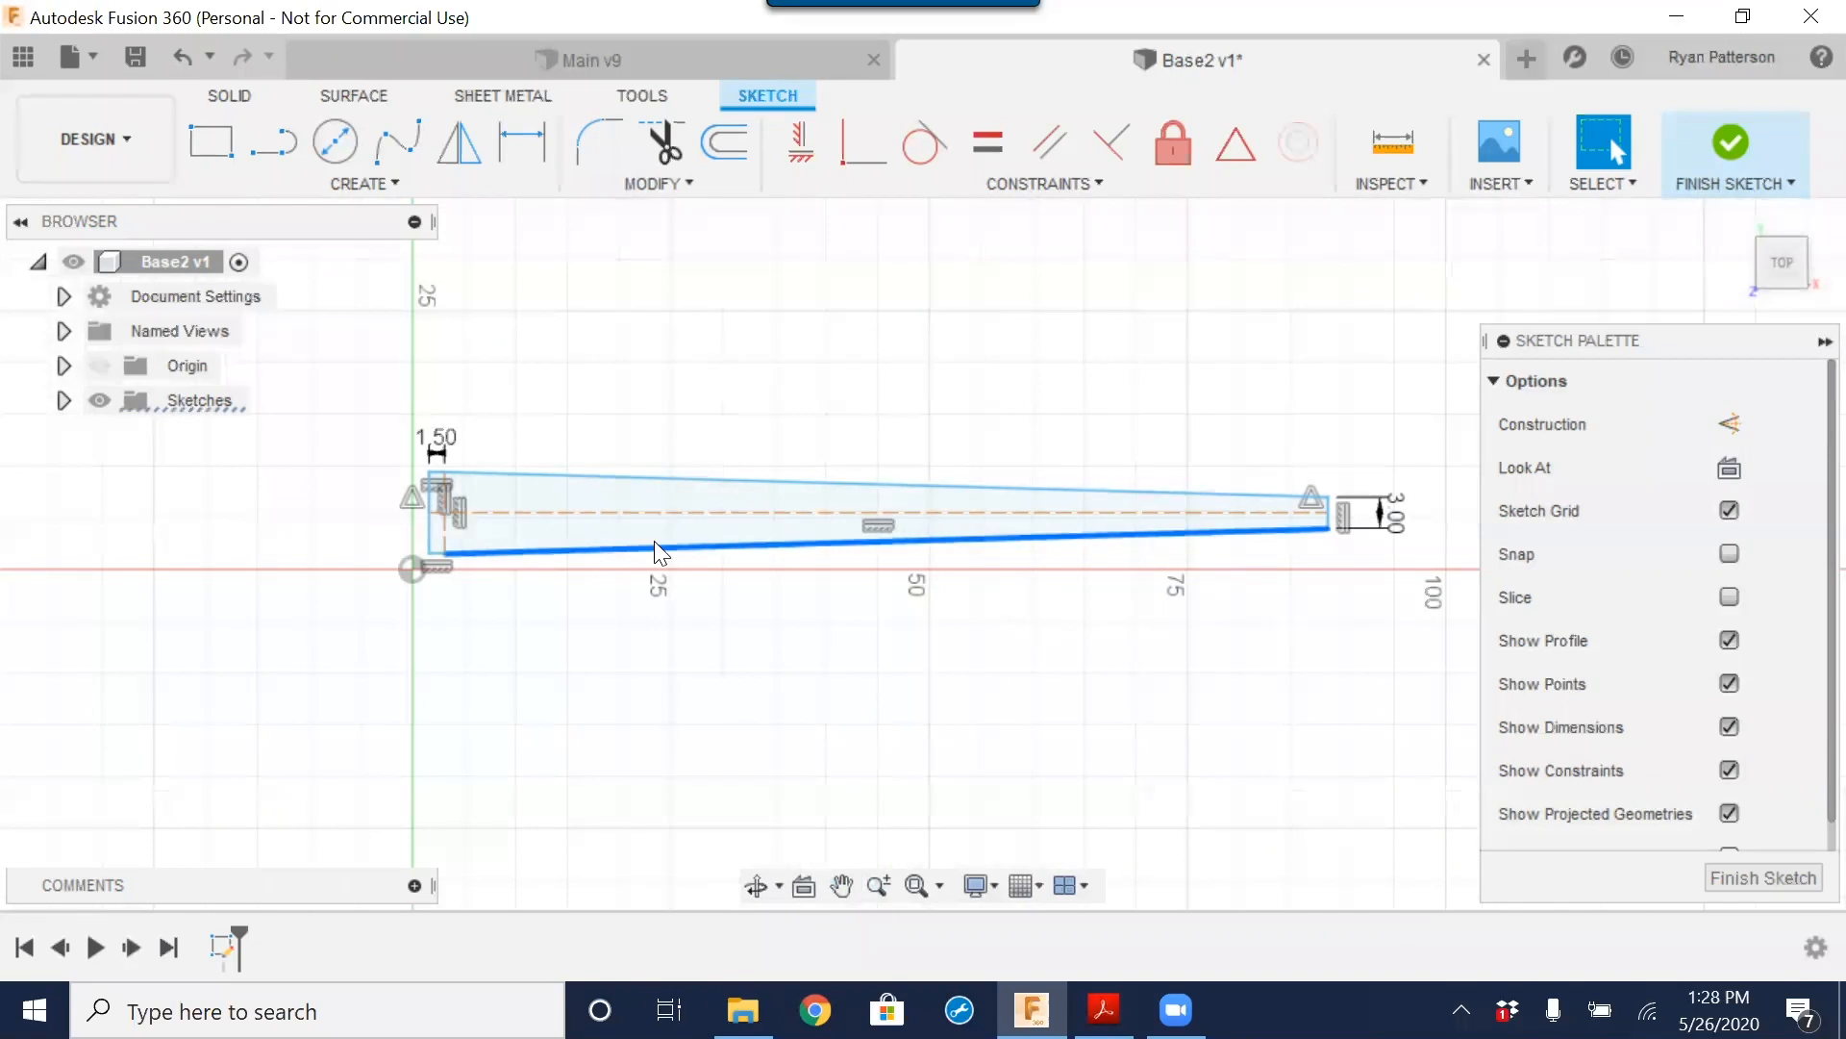
{"action": "left_click", "coordinate": [517, 144]}
{"action": "left_click", "coordinate": [661, 478]}
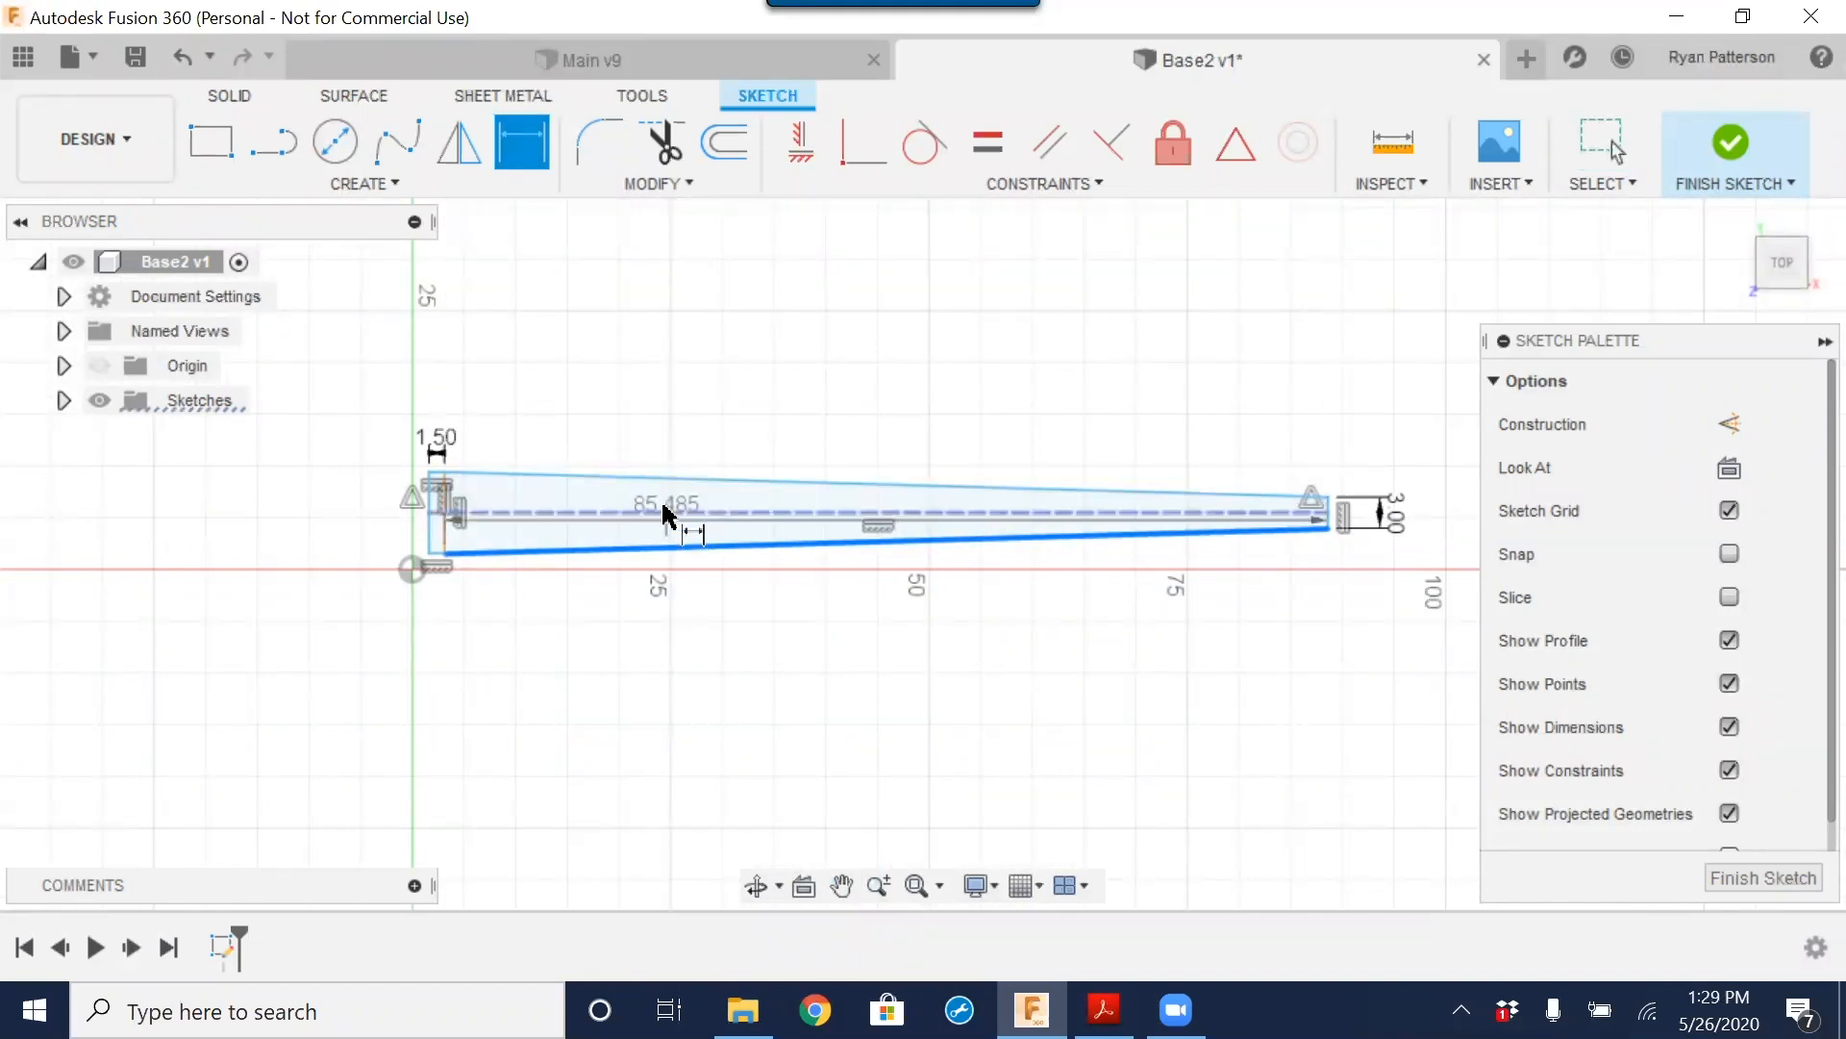
{"action": "key", "text": "Escape"}
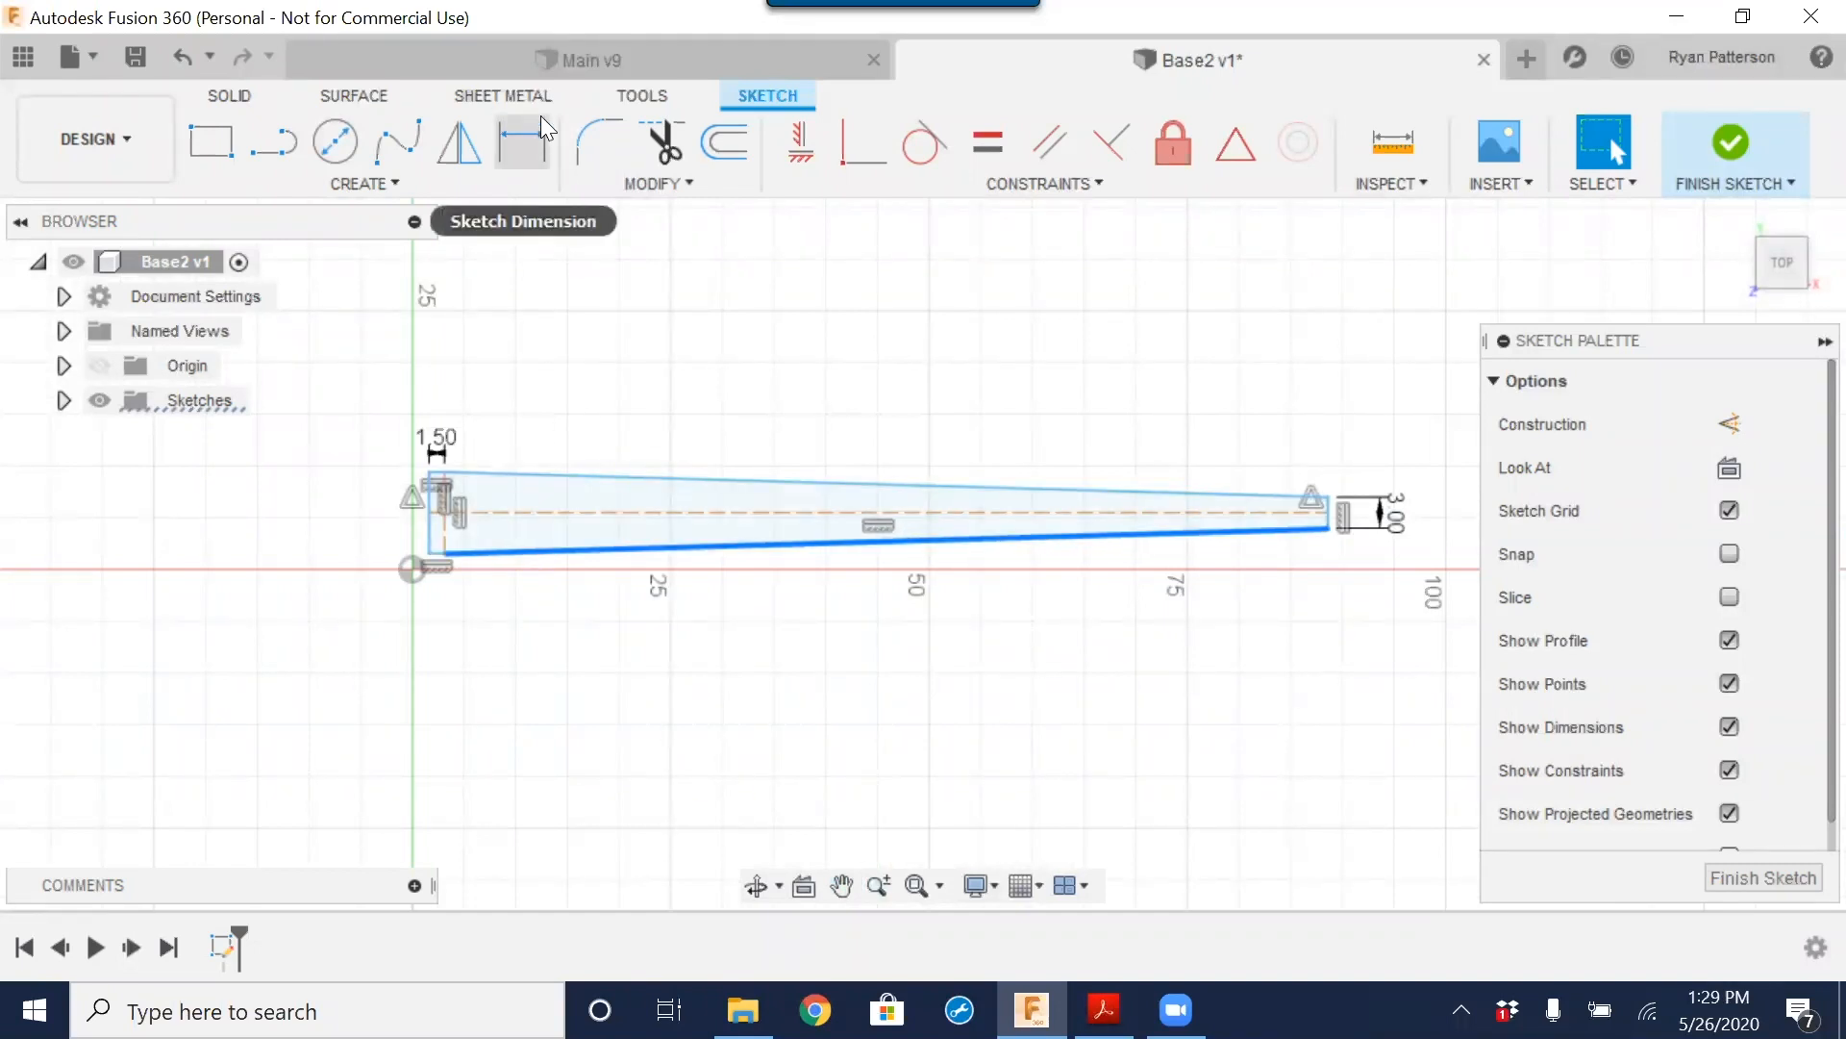
{"action": "left_click", "coordinate": [520, 142]}
{"action": "left_click", "coordinate": [539, 475]}
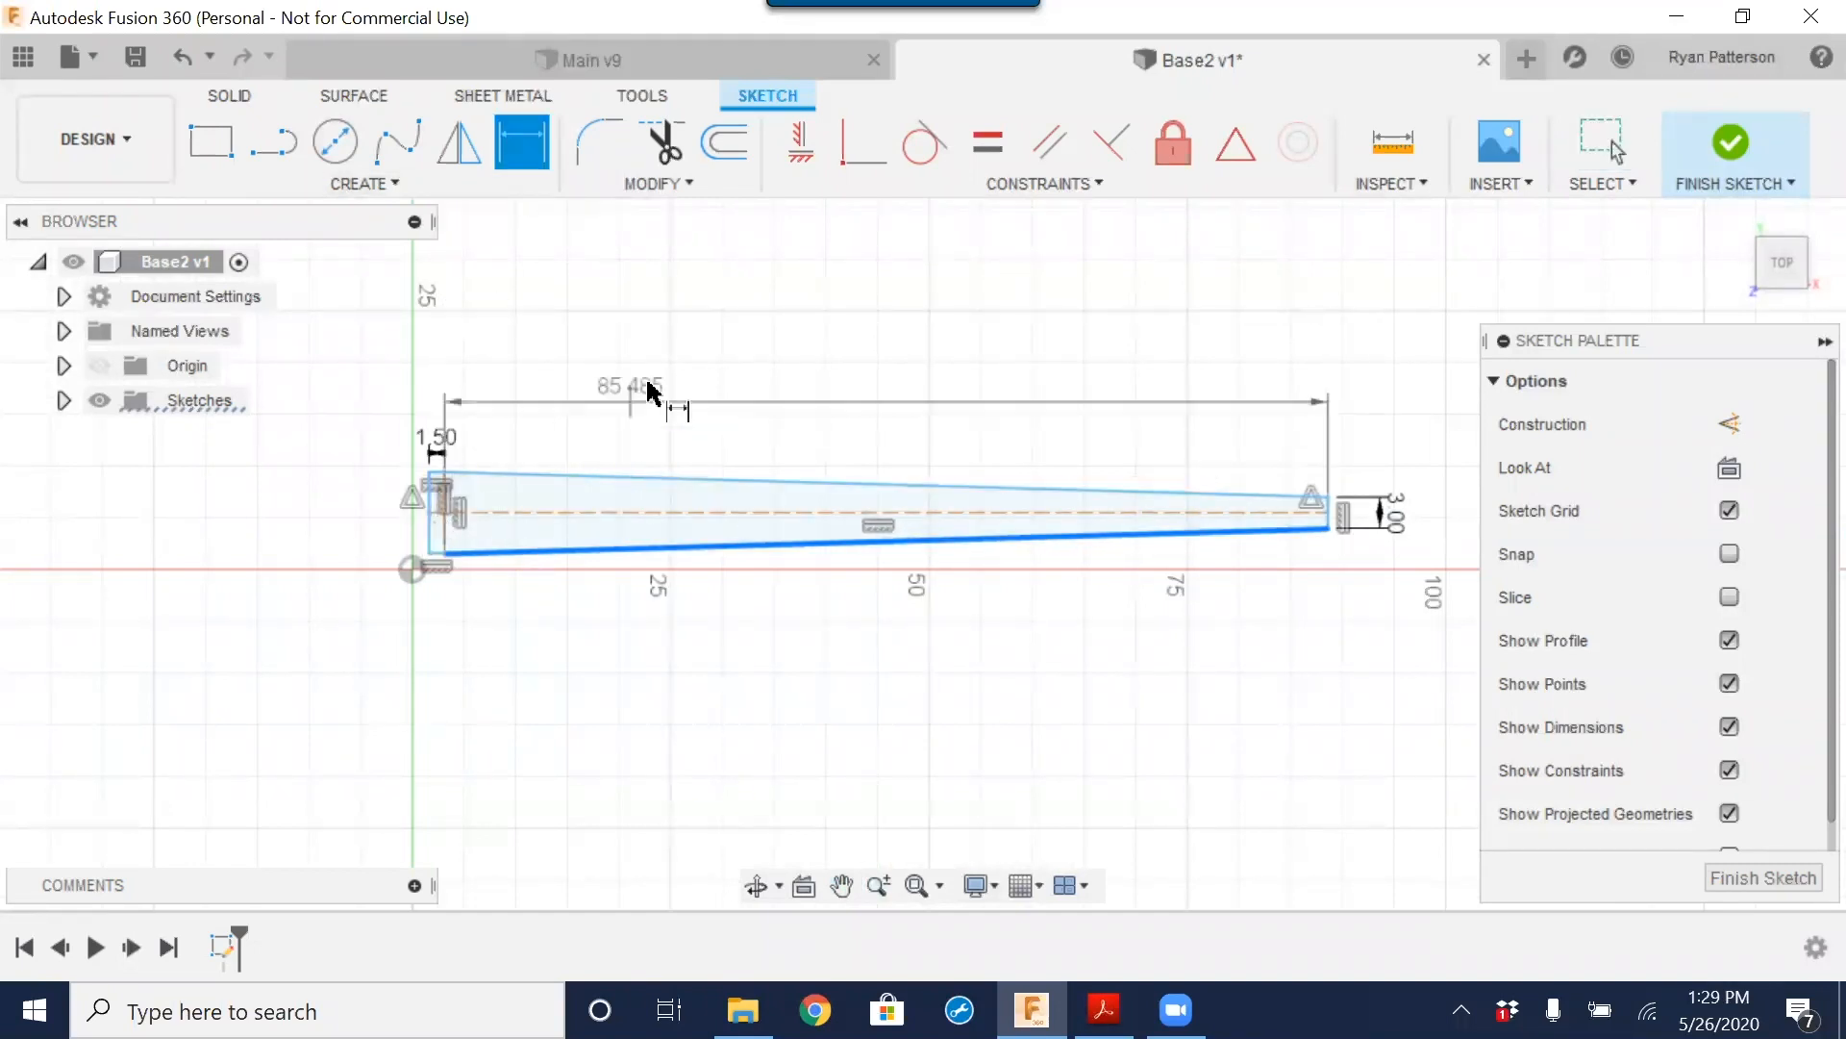
{"action": "key", "text": "Escape"}
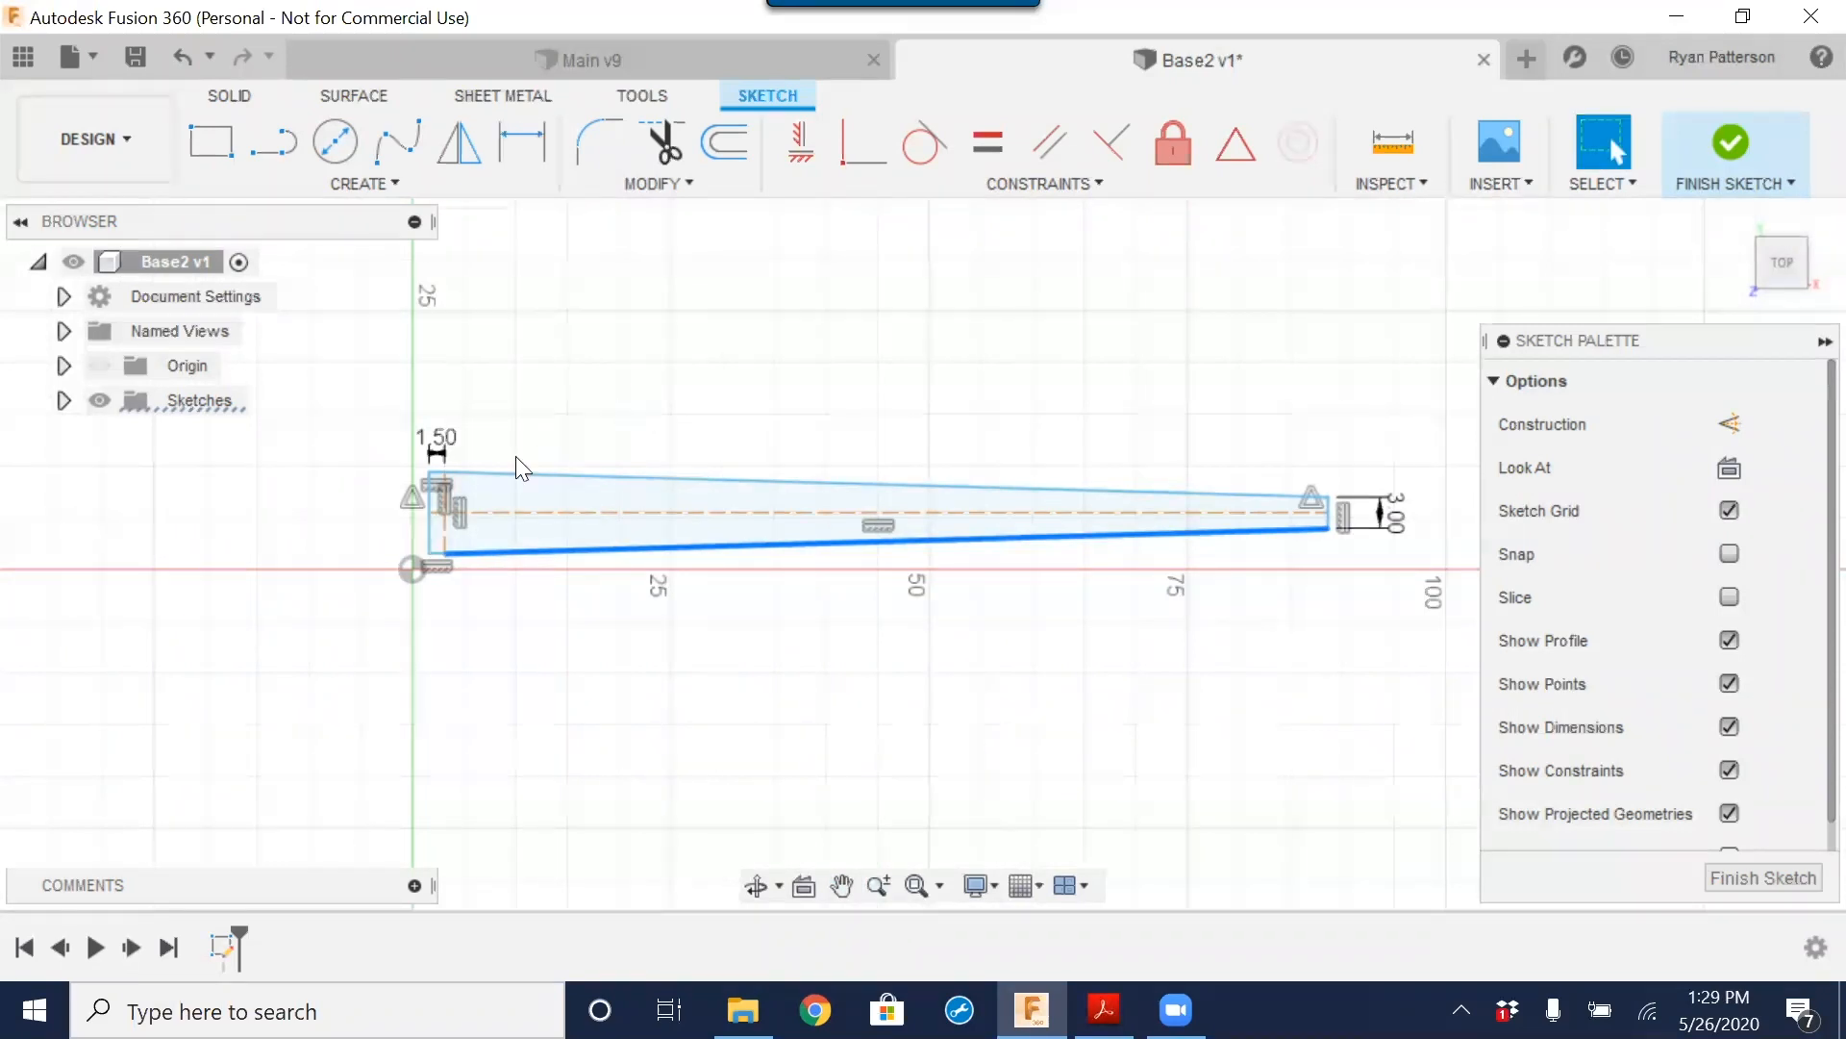
{"action": "left_click", "coordinate": [759, 348]}
Step: Dimension the overall length between the outline's left and right vertical edges and set it to 17 in
{"action": "left_click", "coordinate": [523, 146]}
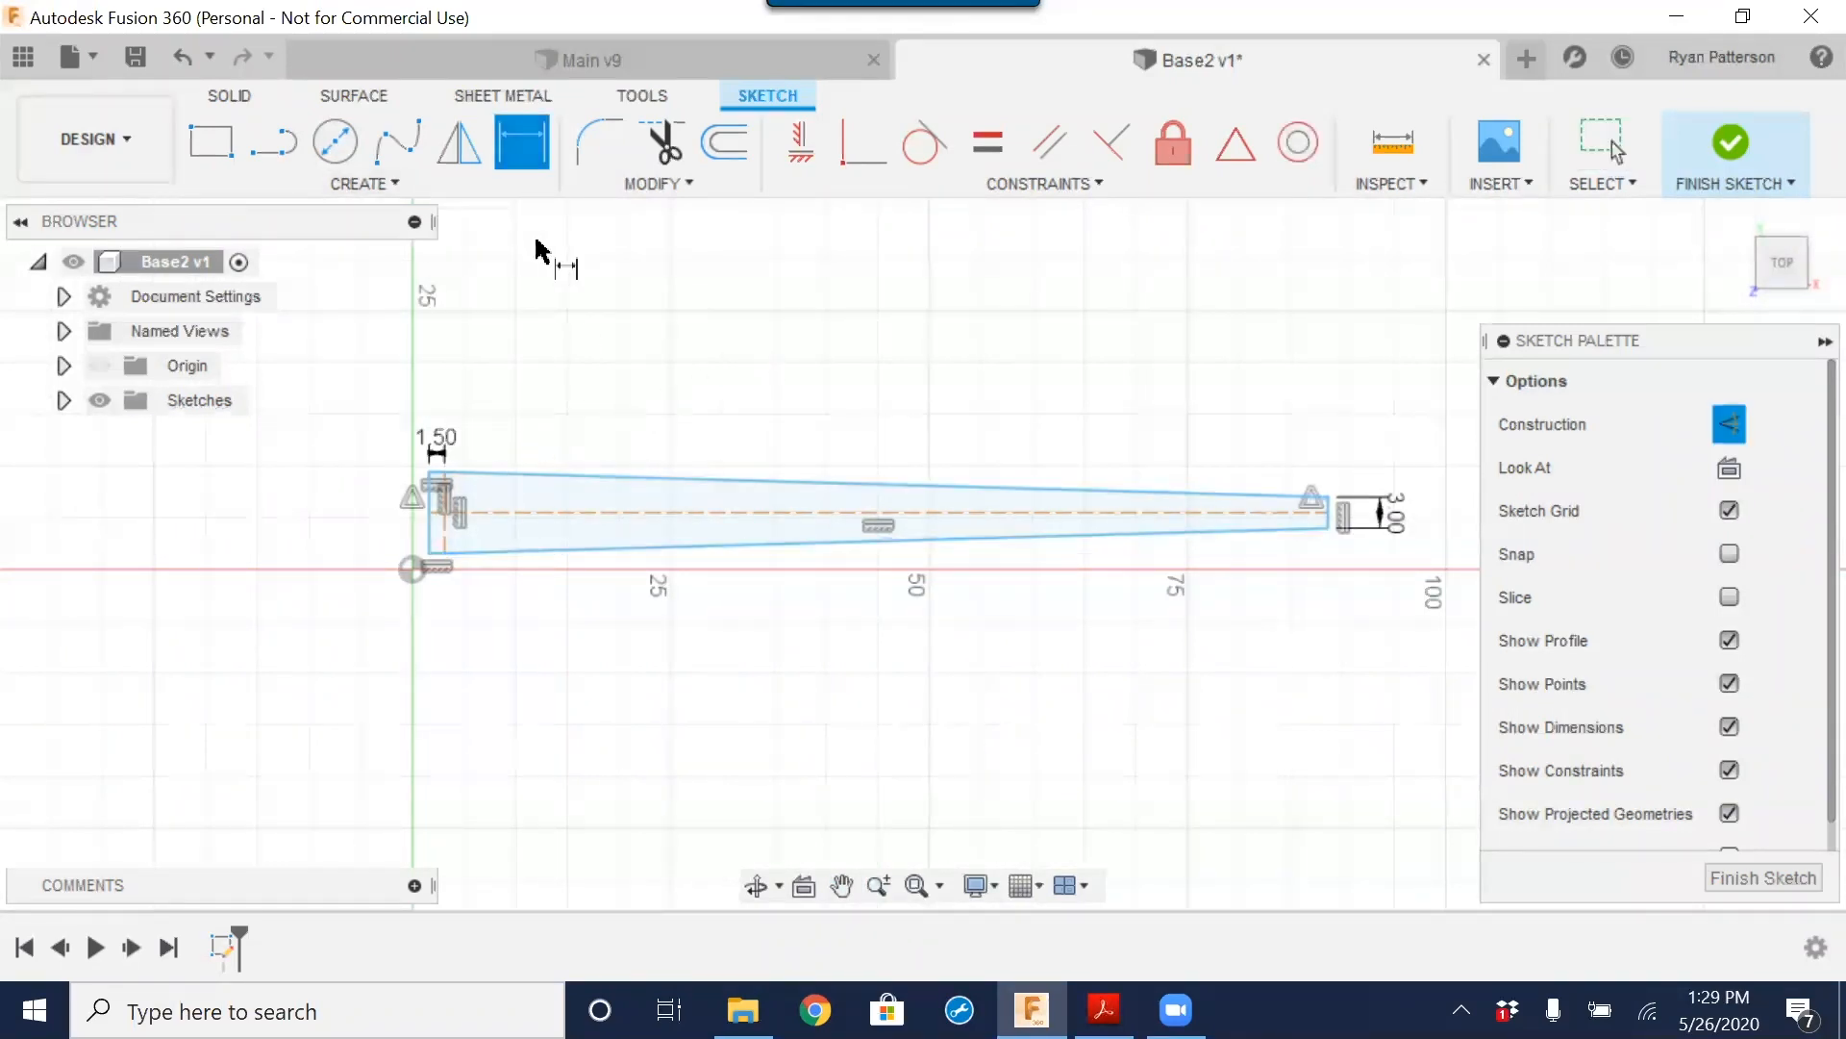
{"action": "left_click", "coordinate": [425, 529]}
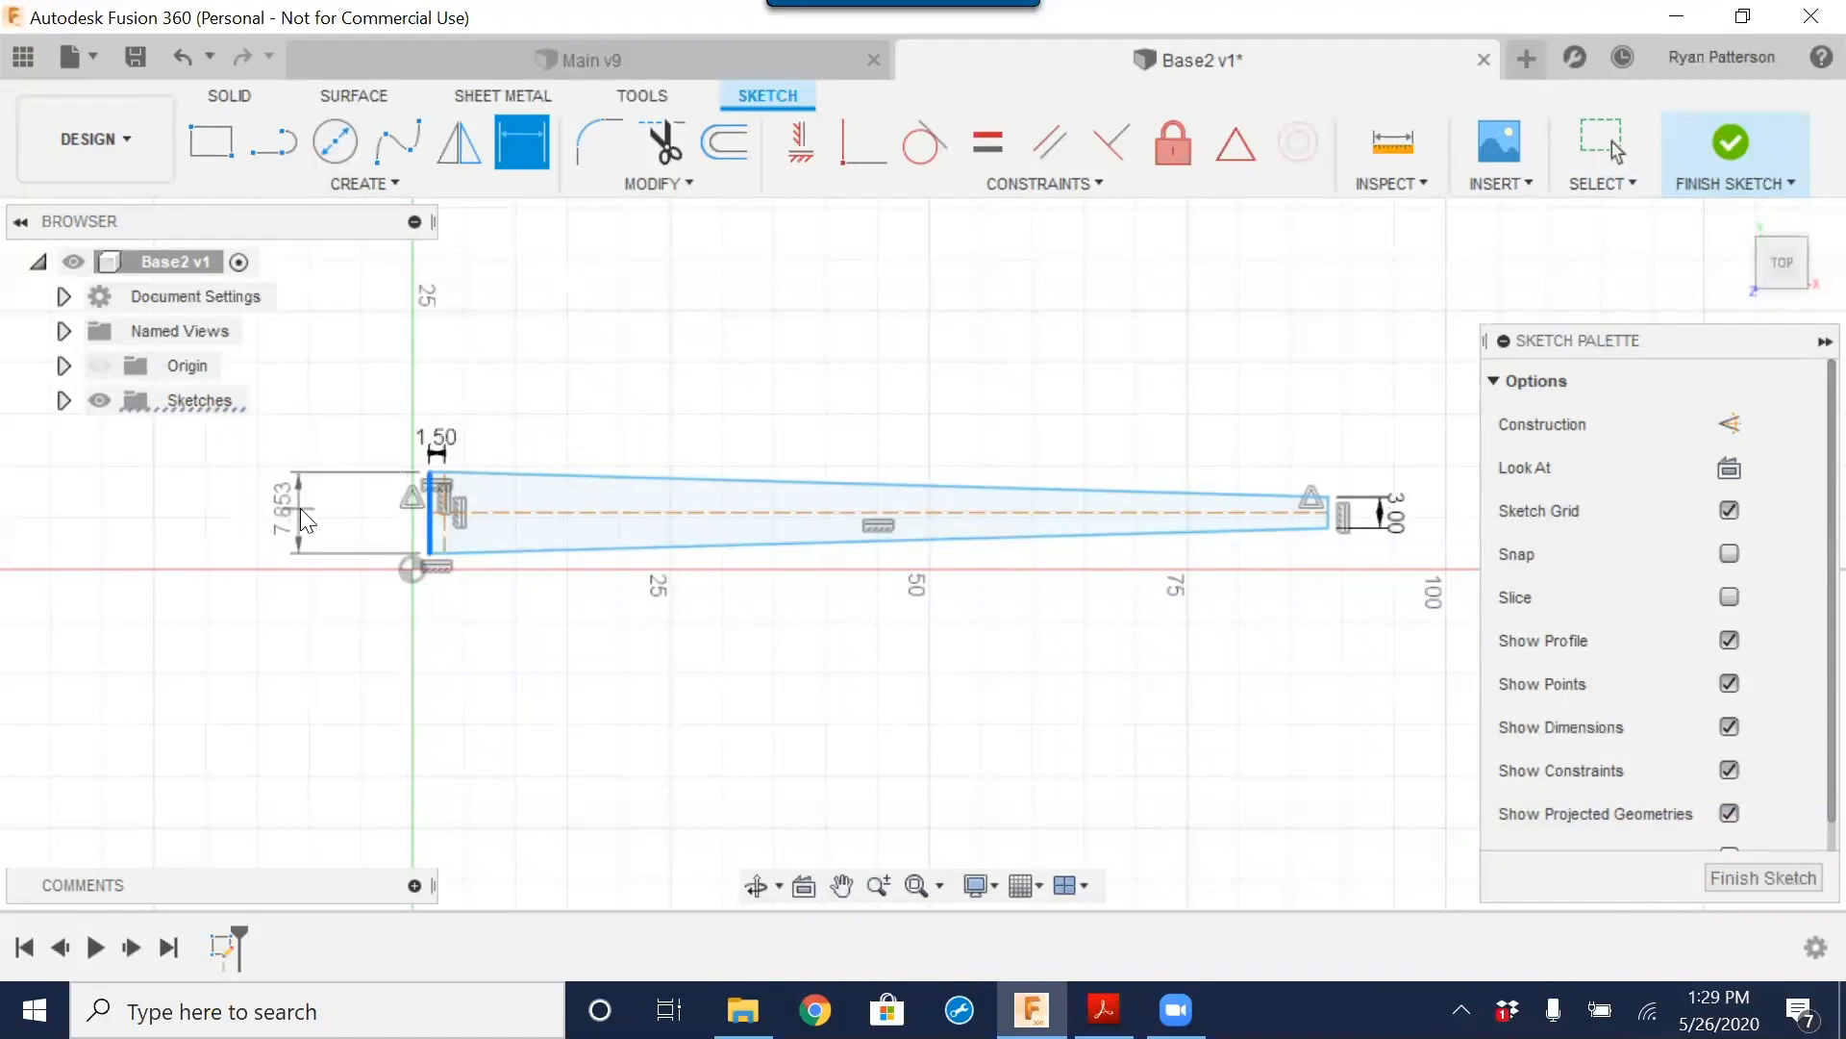
{"action": "scroll", "coordinate": [1332, 515], "scroll_direction": "up", "scroll_amount": 5}
{"action": "left_click", "coordinate": [1326, 490]}
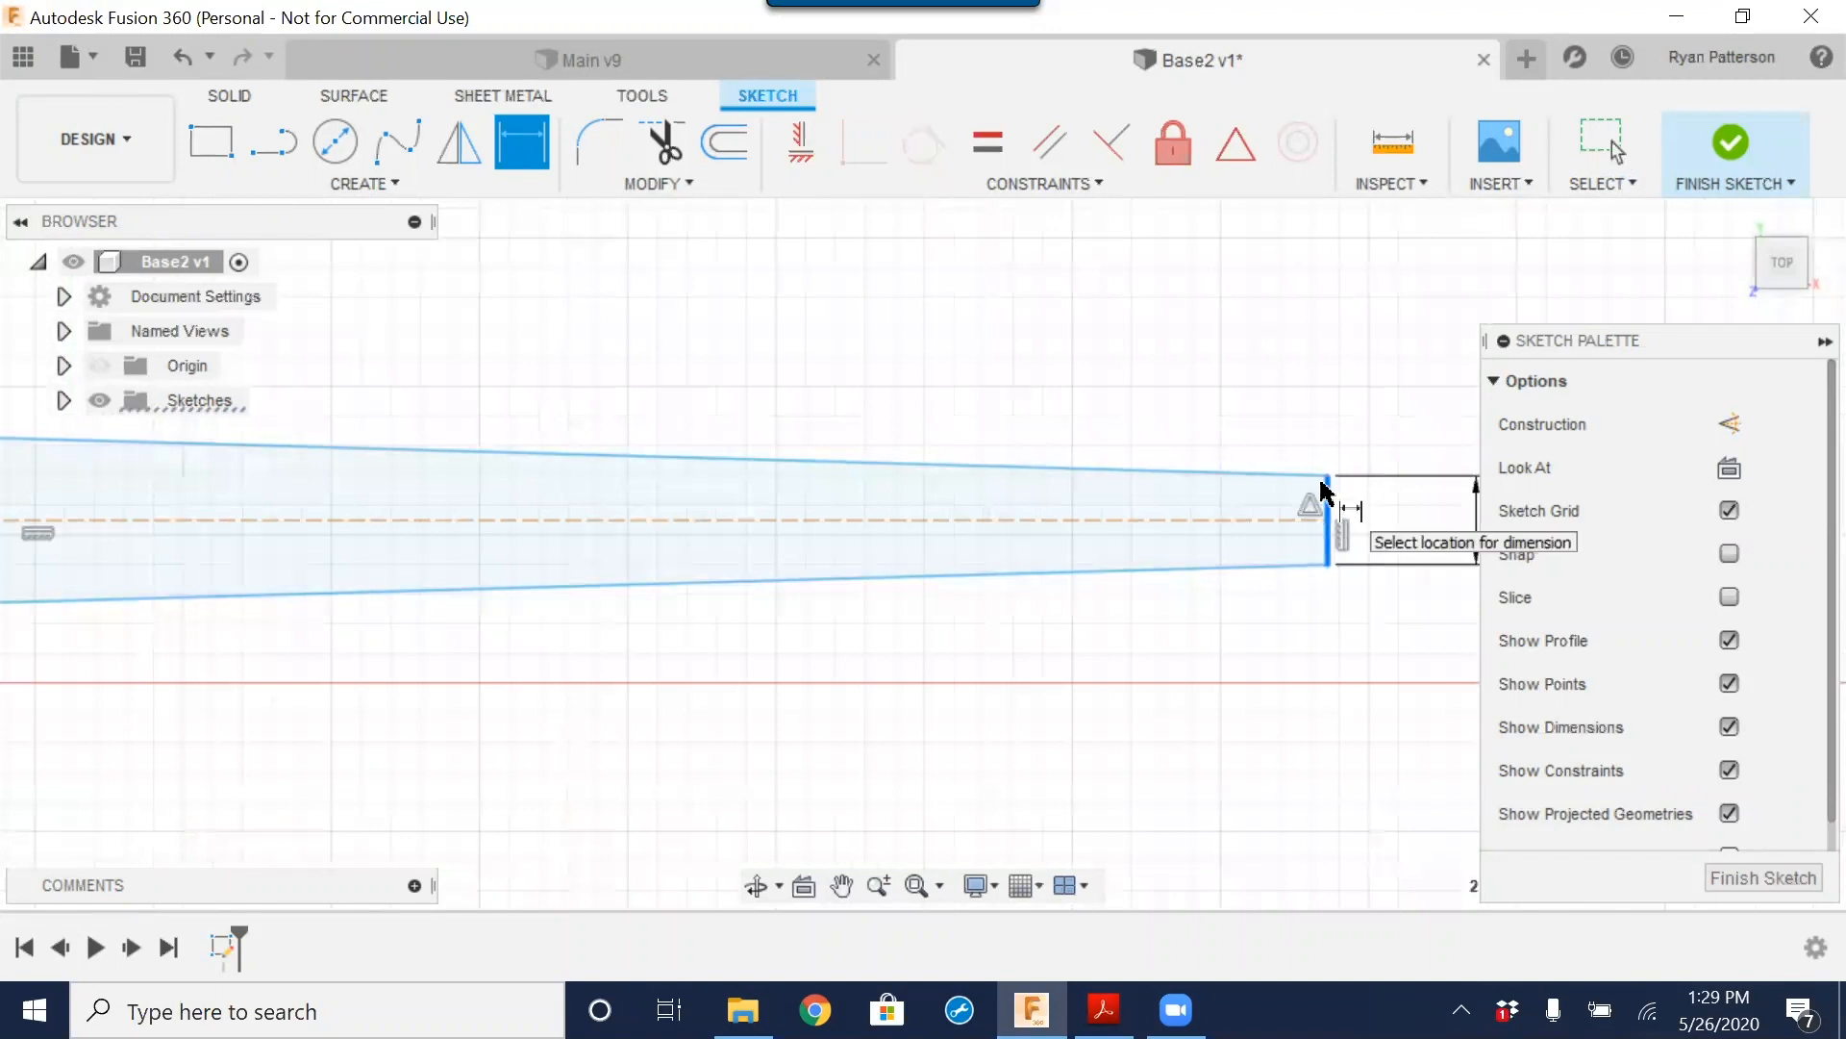
{"action": "scroll", "coordinate": [1135, 313], "scroll_direction": "down", "scroll_amount": 5}
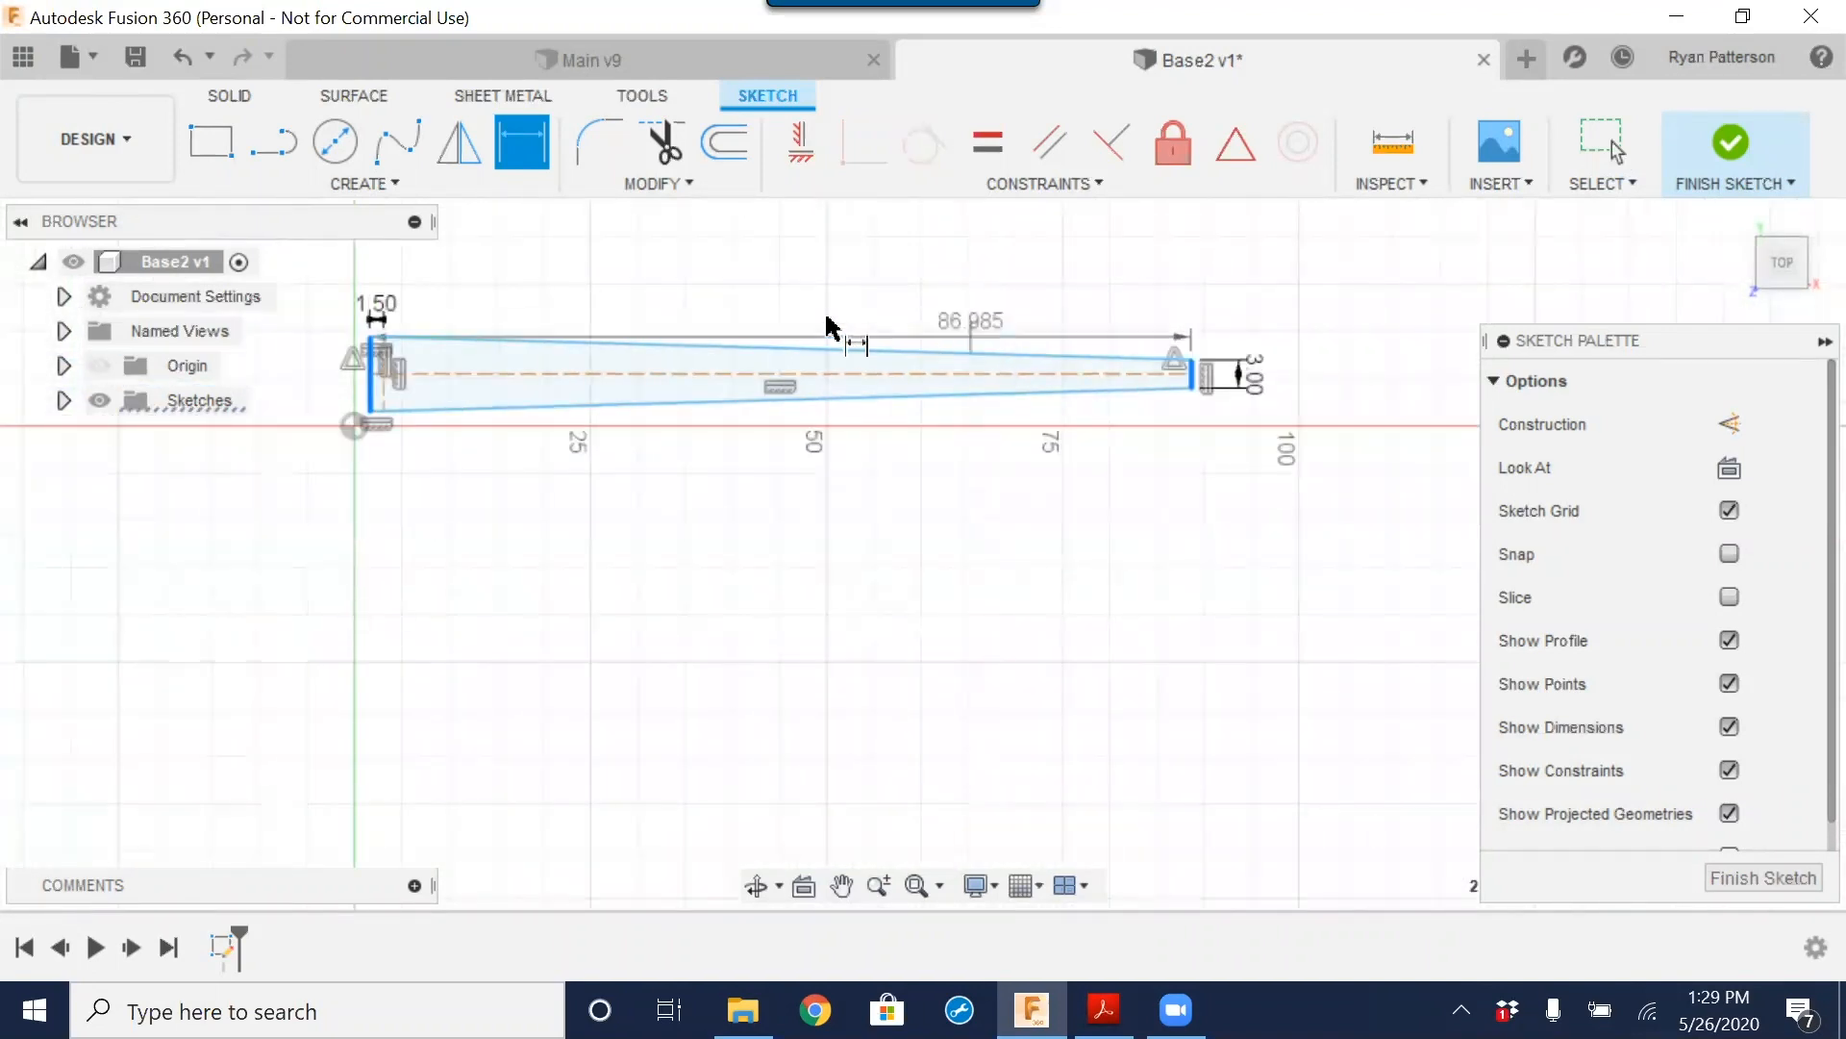
{"action": "left_click", "coordinate": [714, 259]}
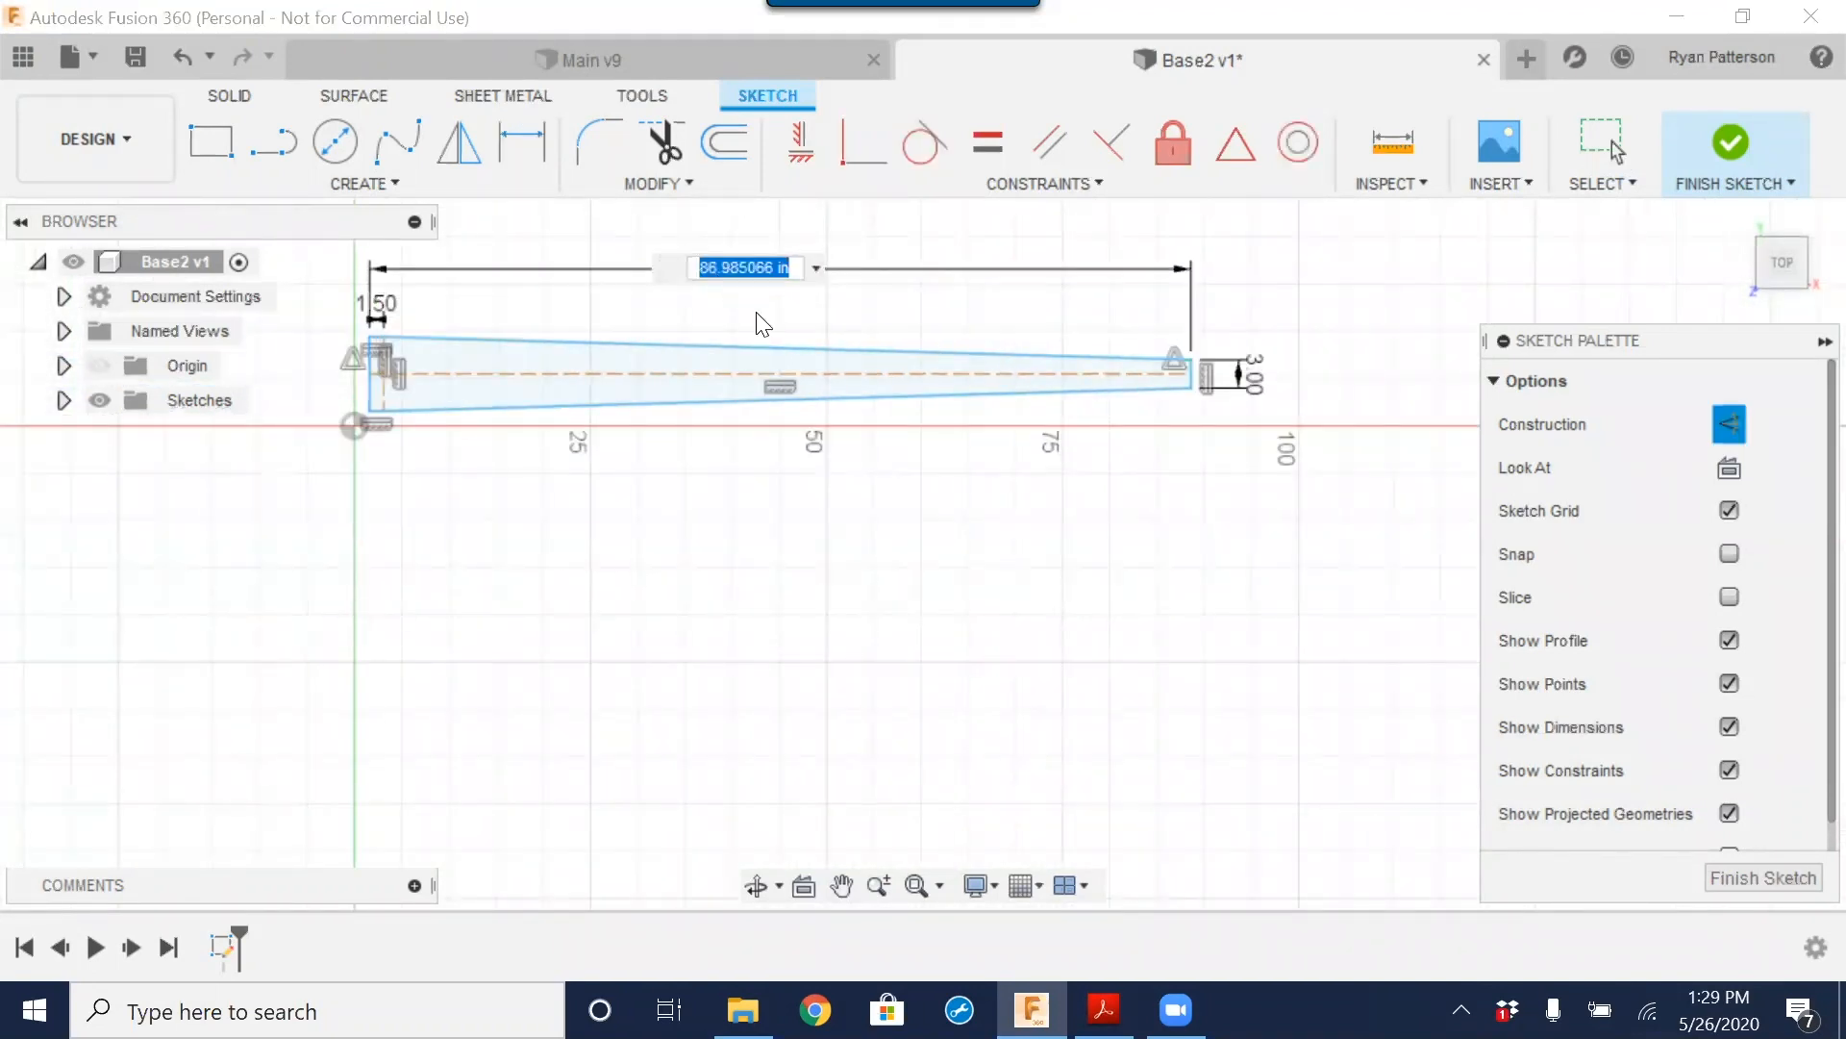
{"action": "type", "text": "17"}
{"action": "key", "text": "Return"}
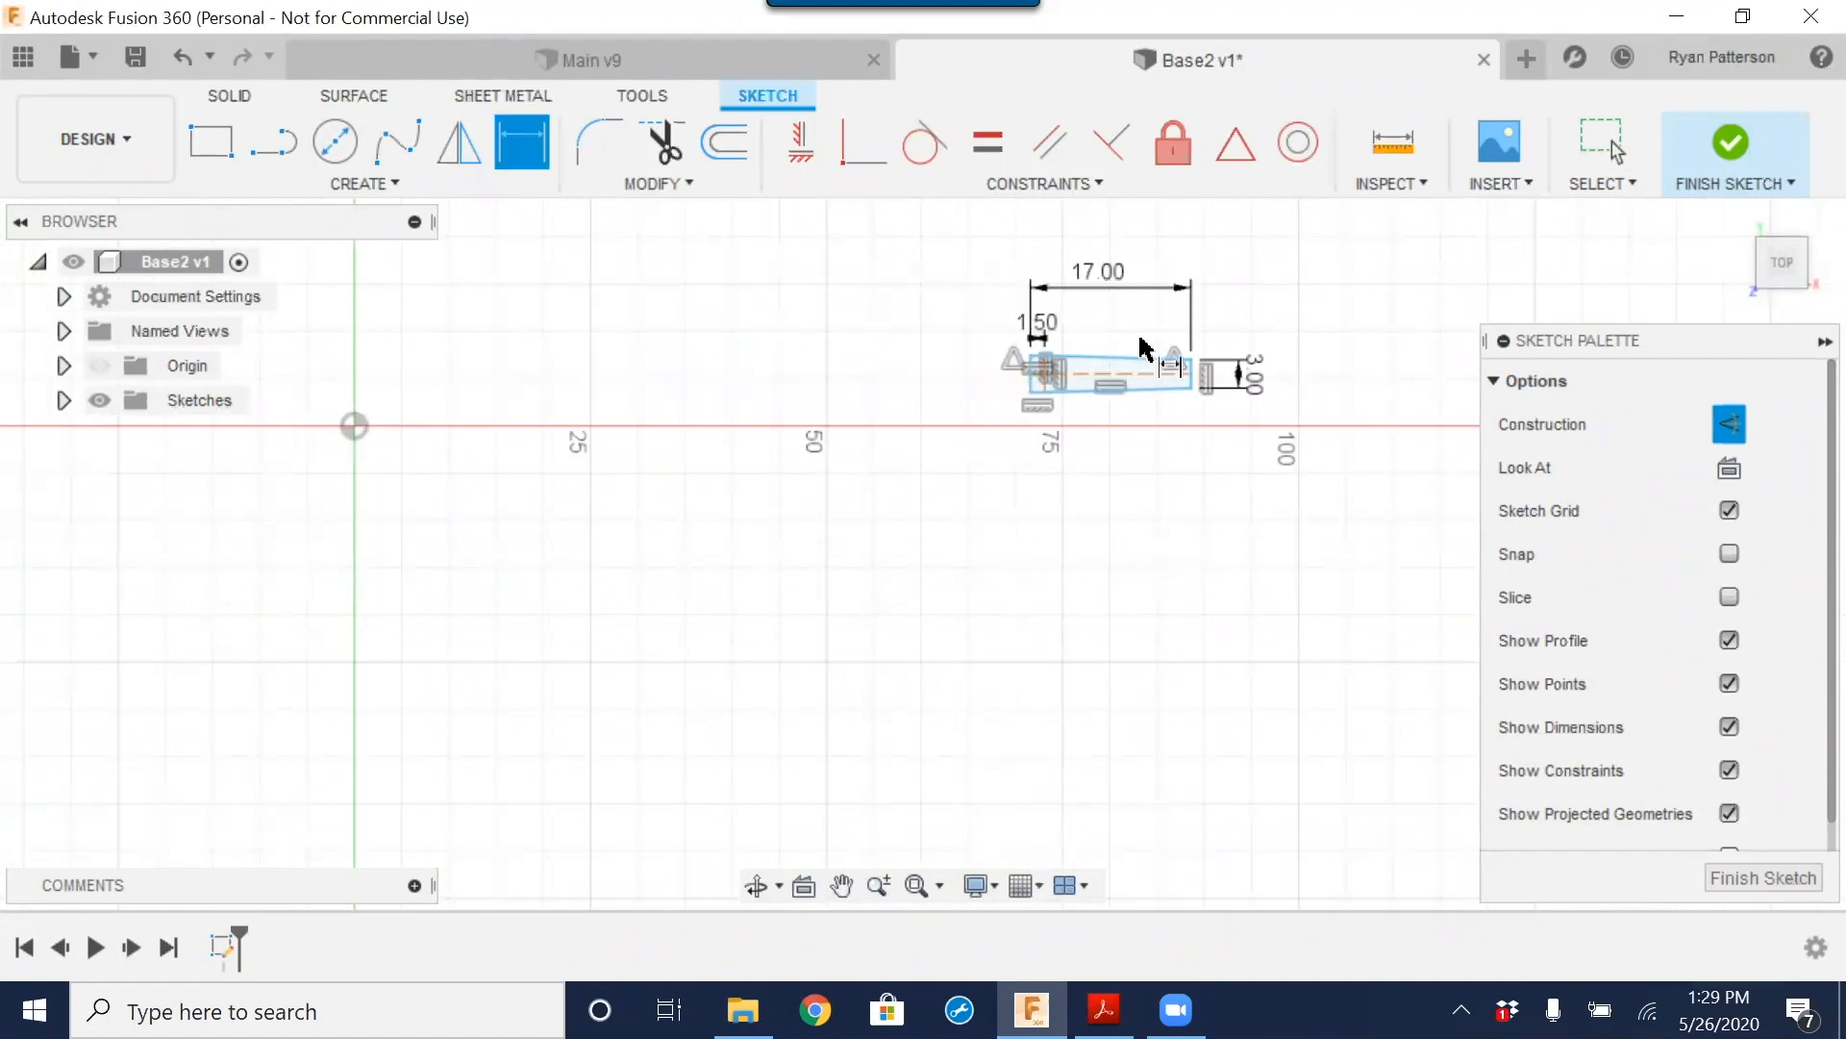
Step: Dimension the outline's wide left edge and set its height to 7 in
{"action": "scroll", "coordinate": [1144, 366], "scroll_direction": "up", "scroll_amount": 4}
{"action": "scroll", "coordinate": [1149, 431], "scroll_direction": "up", "scroll_amount": 2}
{"action": "middle_click_drag", "start_coordinate": [1145, 433], "coordinate": [865, 516]}
{"action": "scroll", "coordinate": [861, 516], "scroll_direction": "down", "scroll_amount": 4}
{"action": "scroll", "coordinate": [562, 525], "scroll_direction": "up", "scroll_amount": 3}
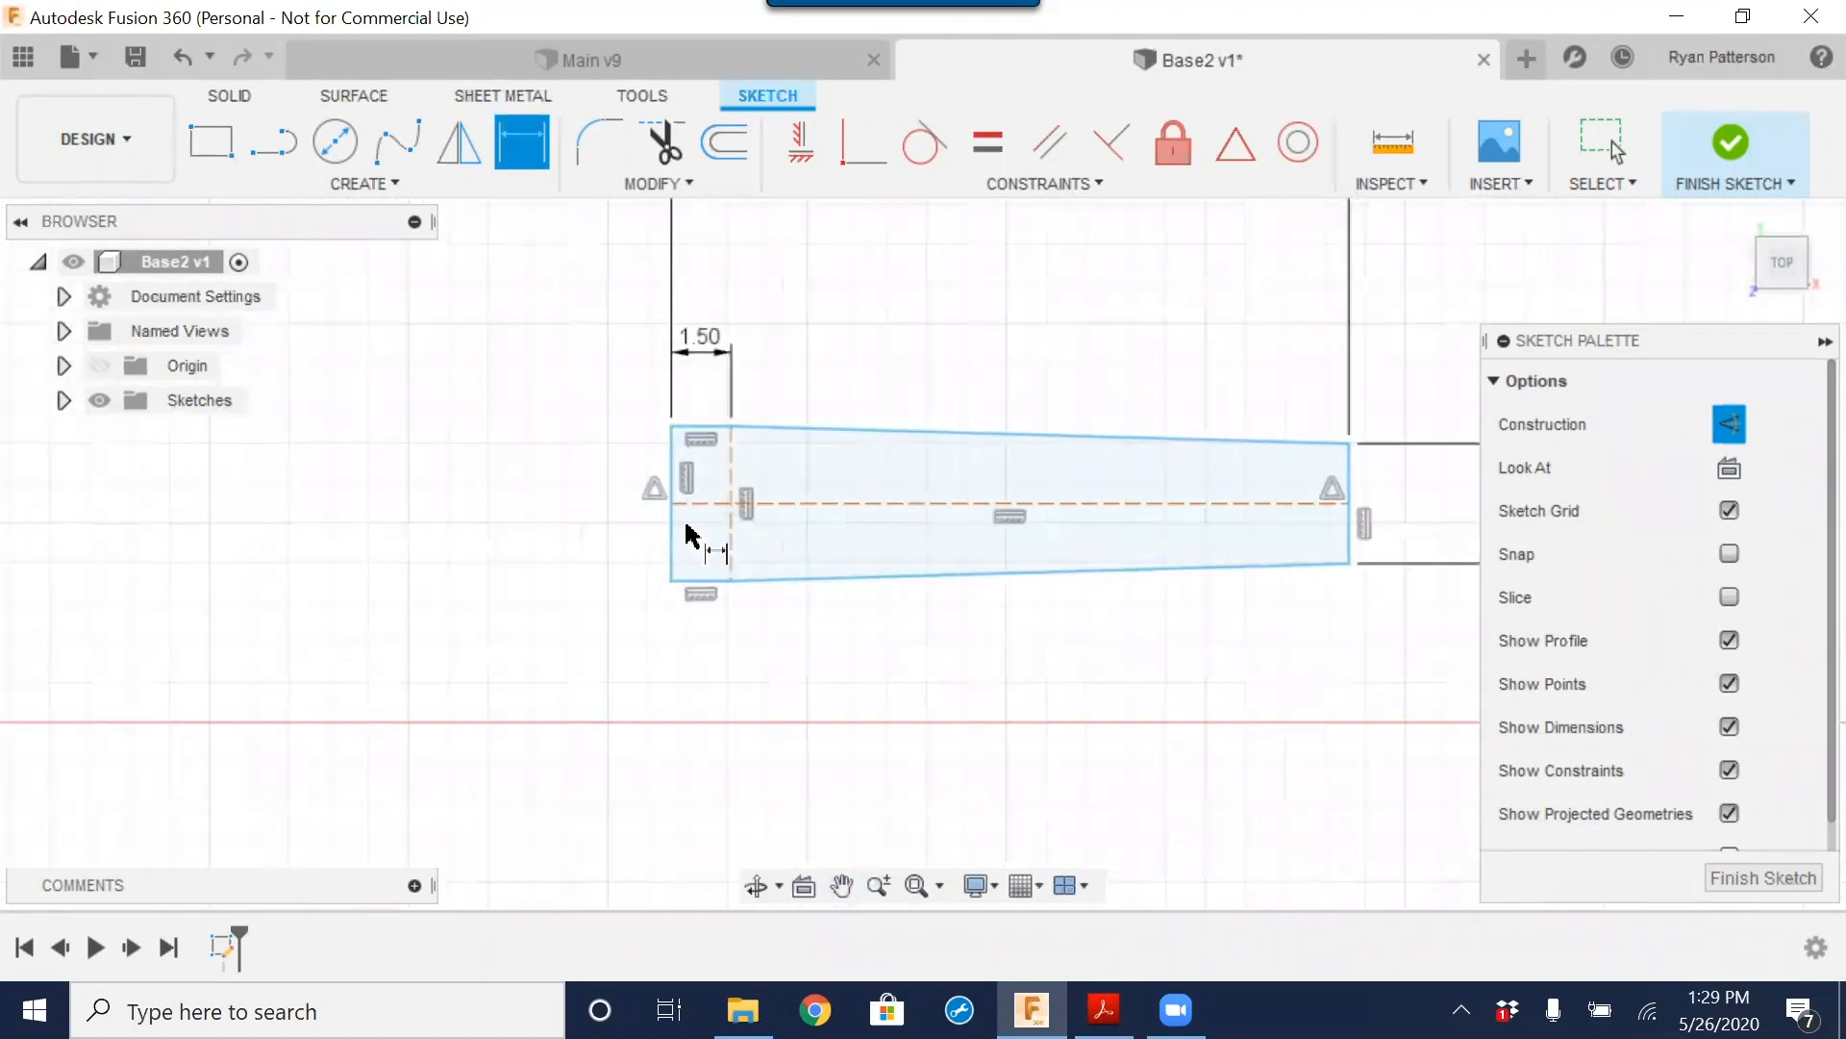
{"action": "left_click", "coordinate": [673, 545]}
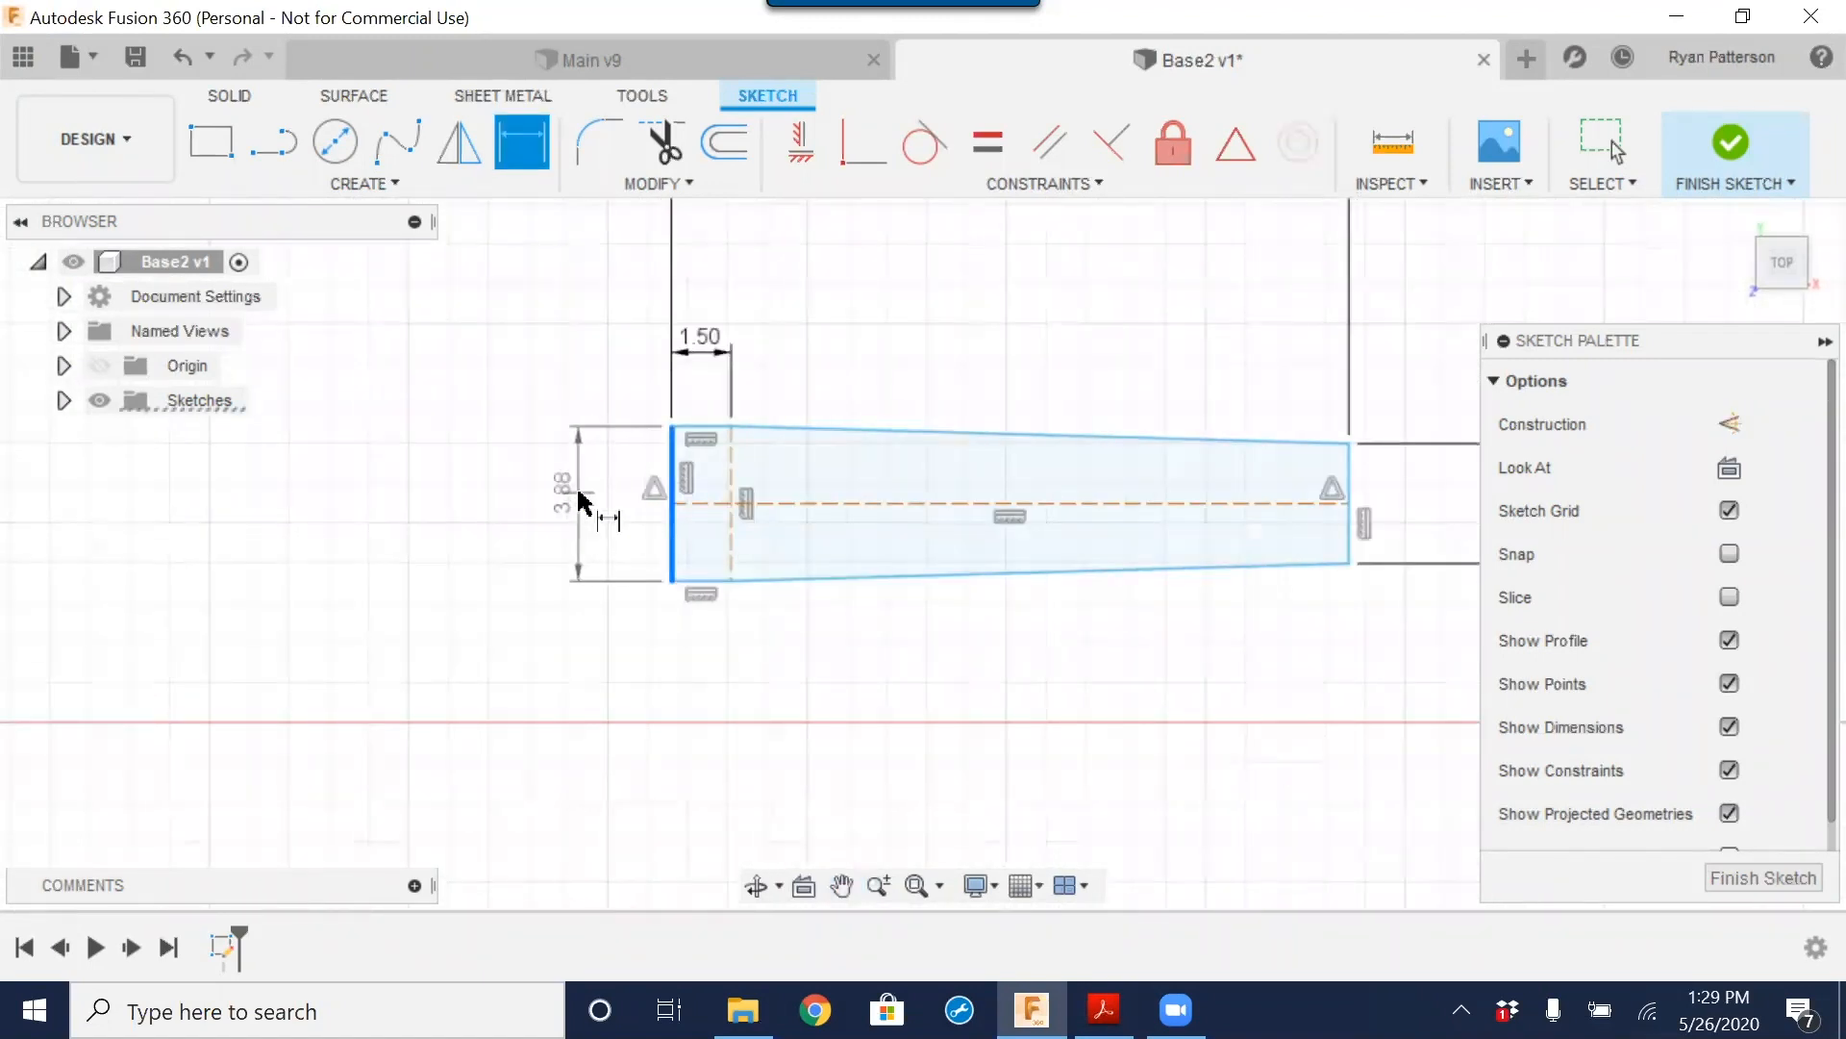
{"action": "left_click", "coordinate": [577, 524]}
{"action": "type", "text": "7"}
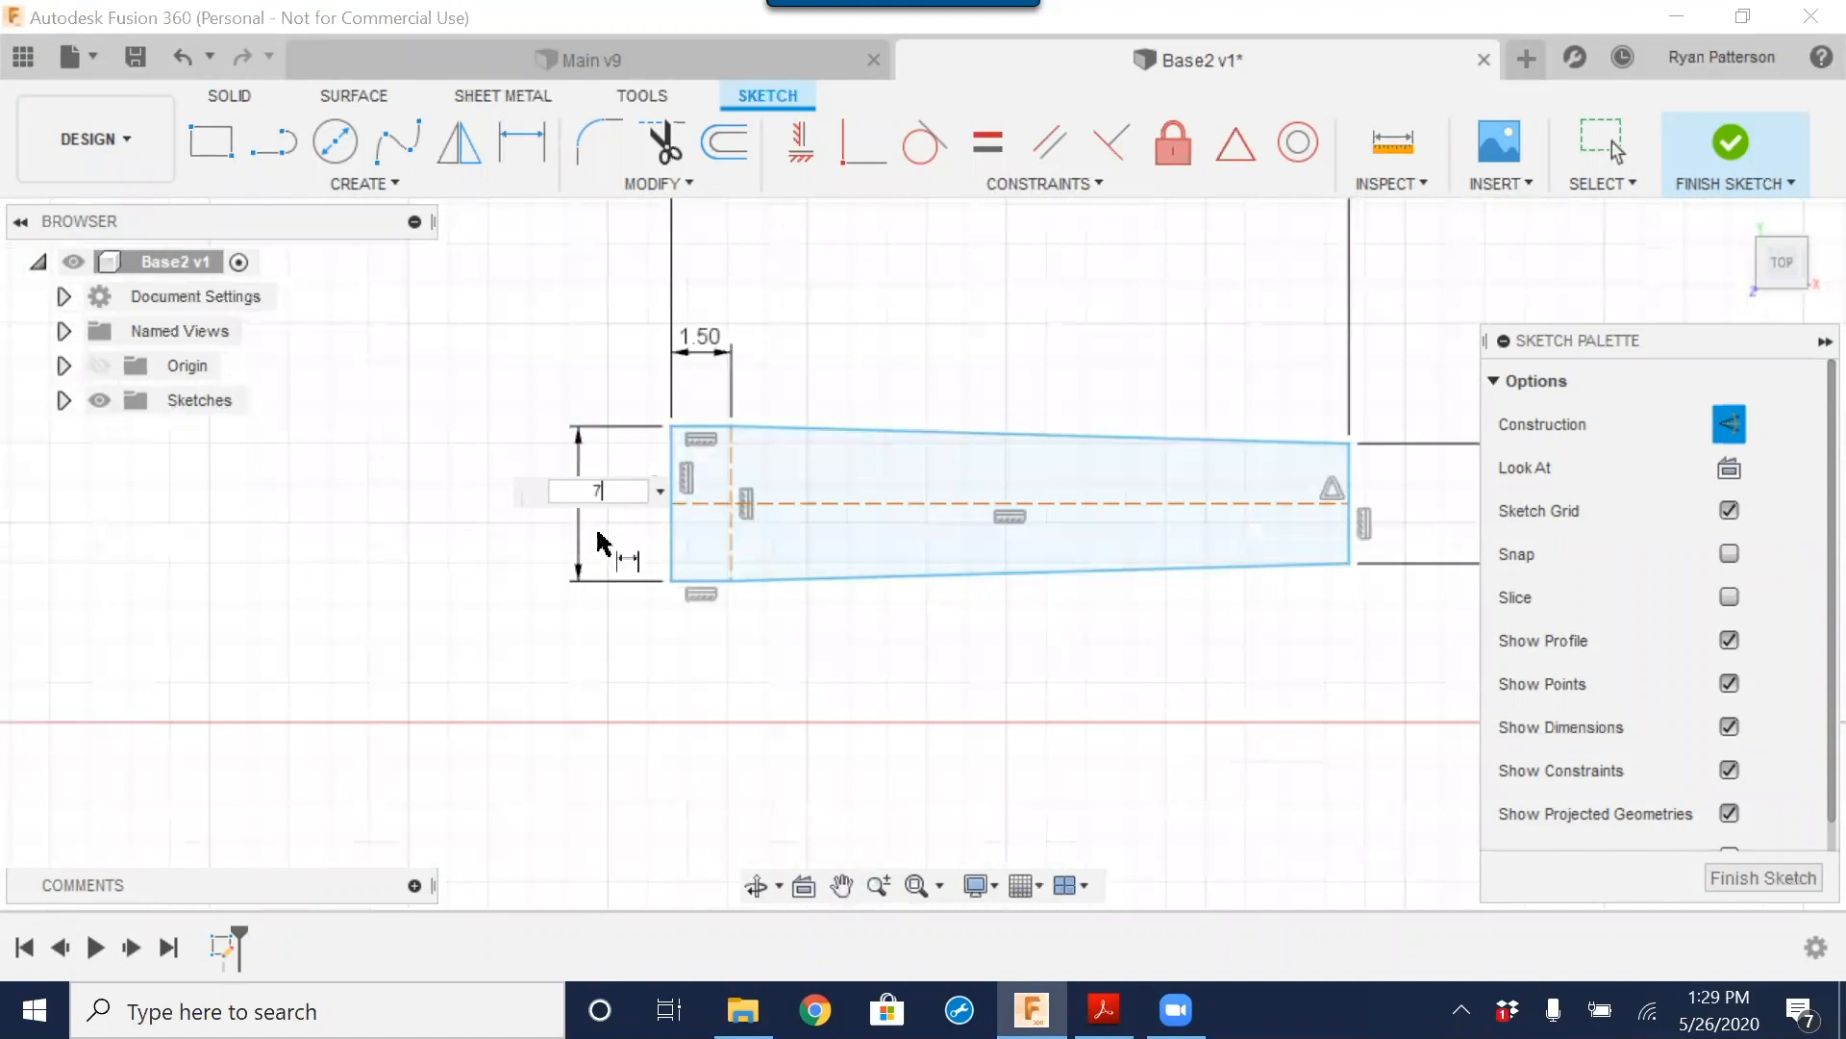
{"action": "key", "text": "Return"}
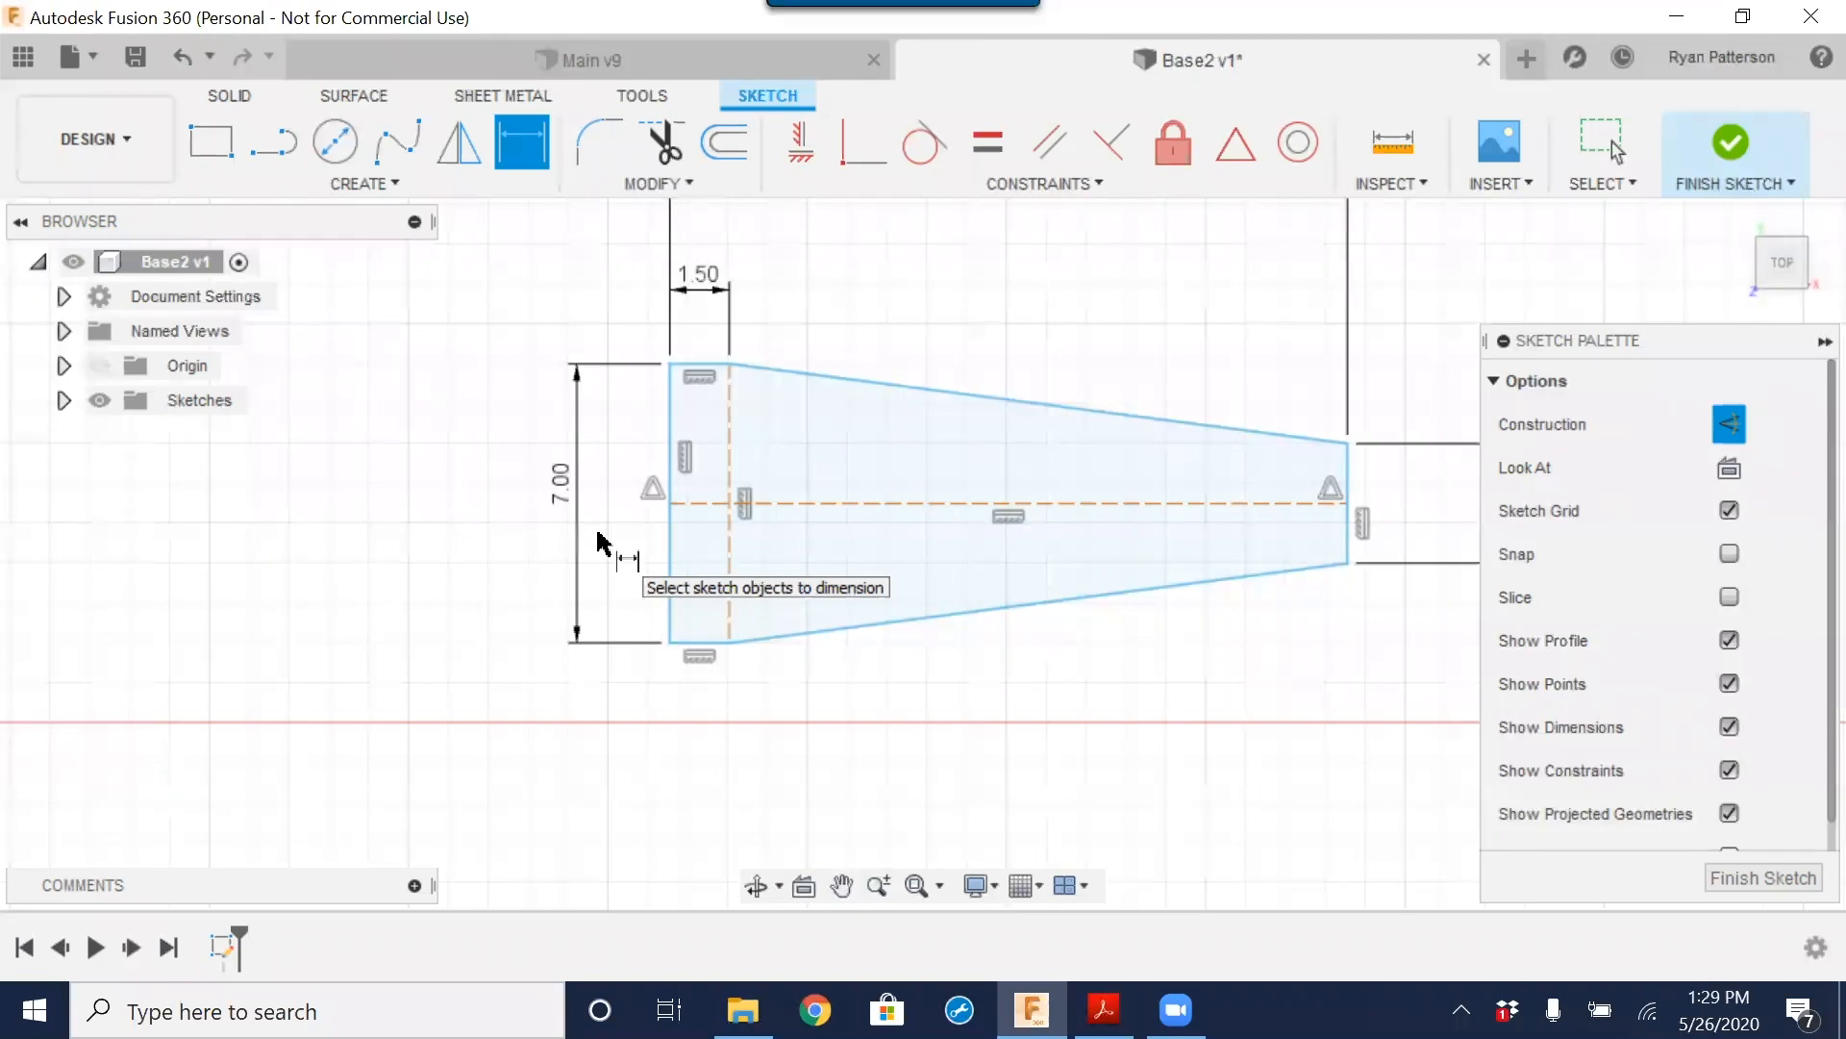
{"action": "scroll", "coordinate": [672, 562], "scroll_direction": "down", "scroll_amount": 2}
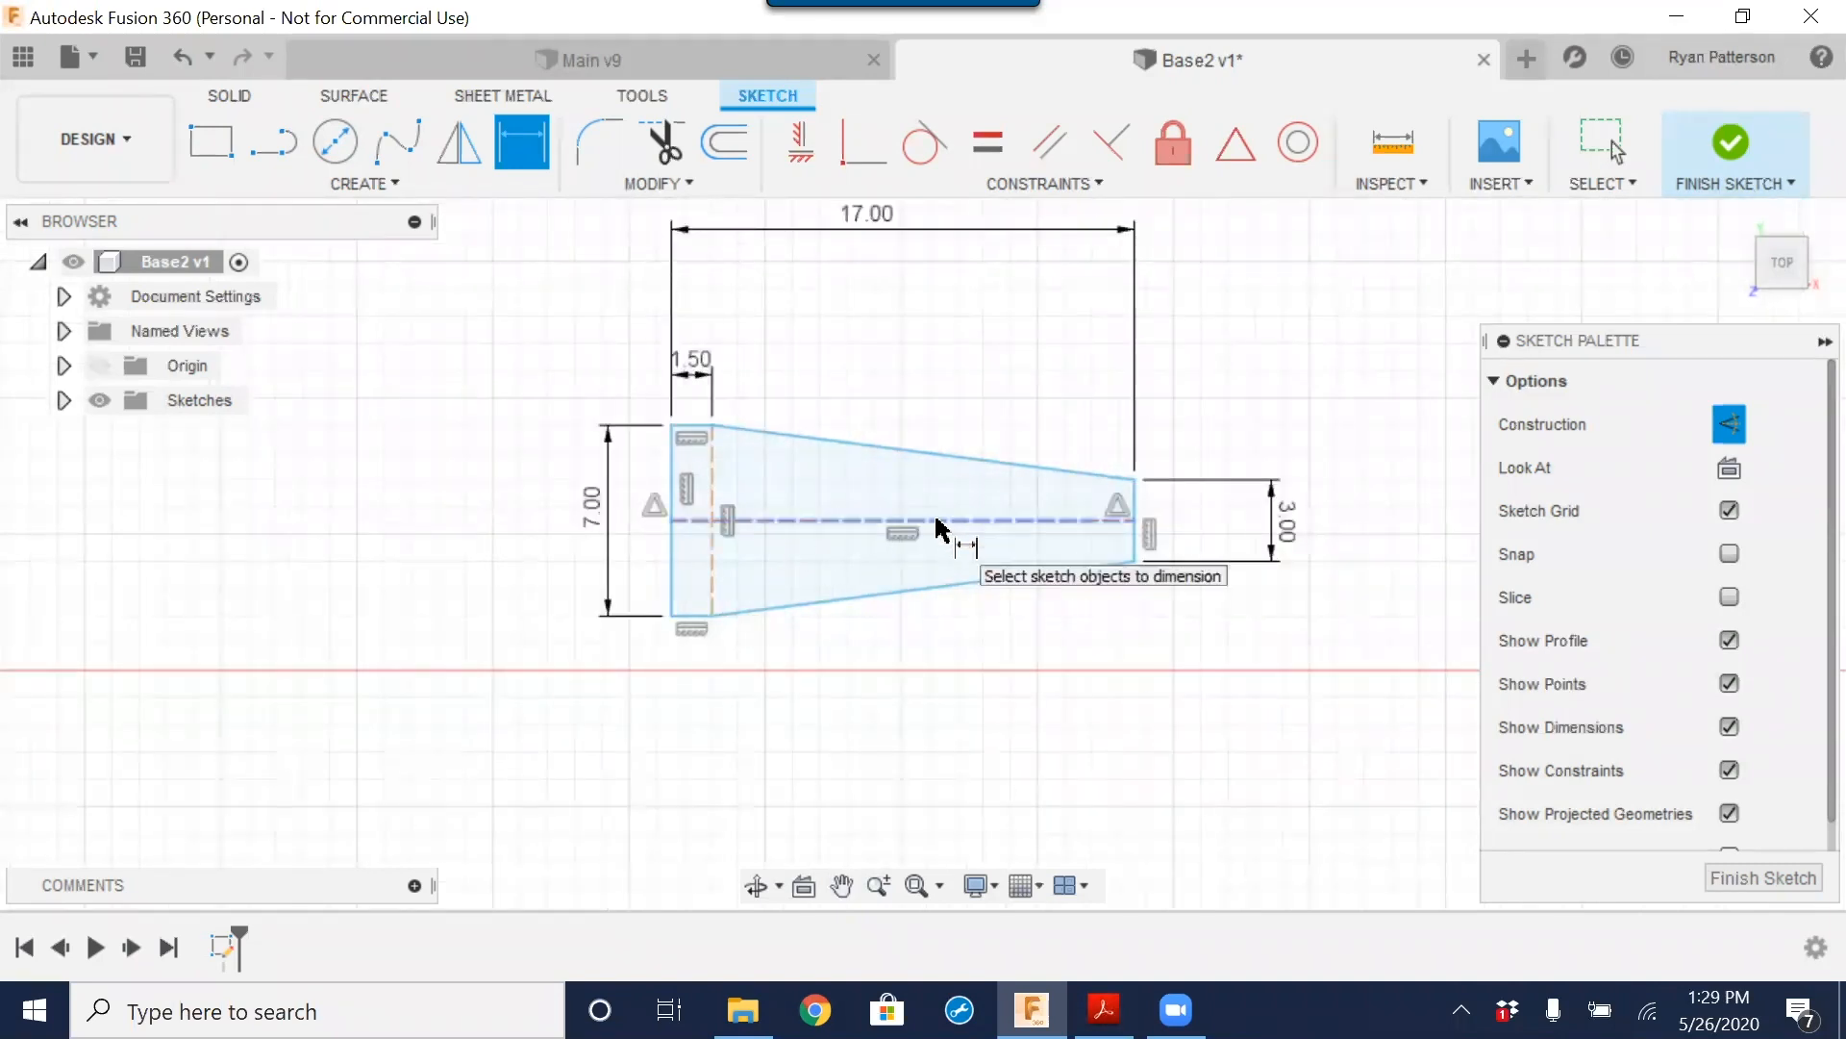
{"action": "scroll", "coordinate": [938, 524], "scroll_direction": "down", "scroll_amount": 2}
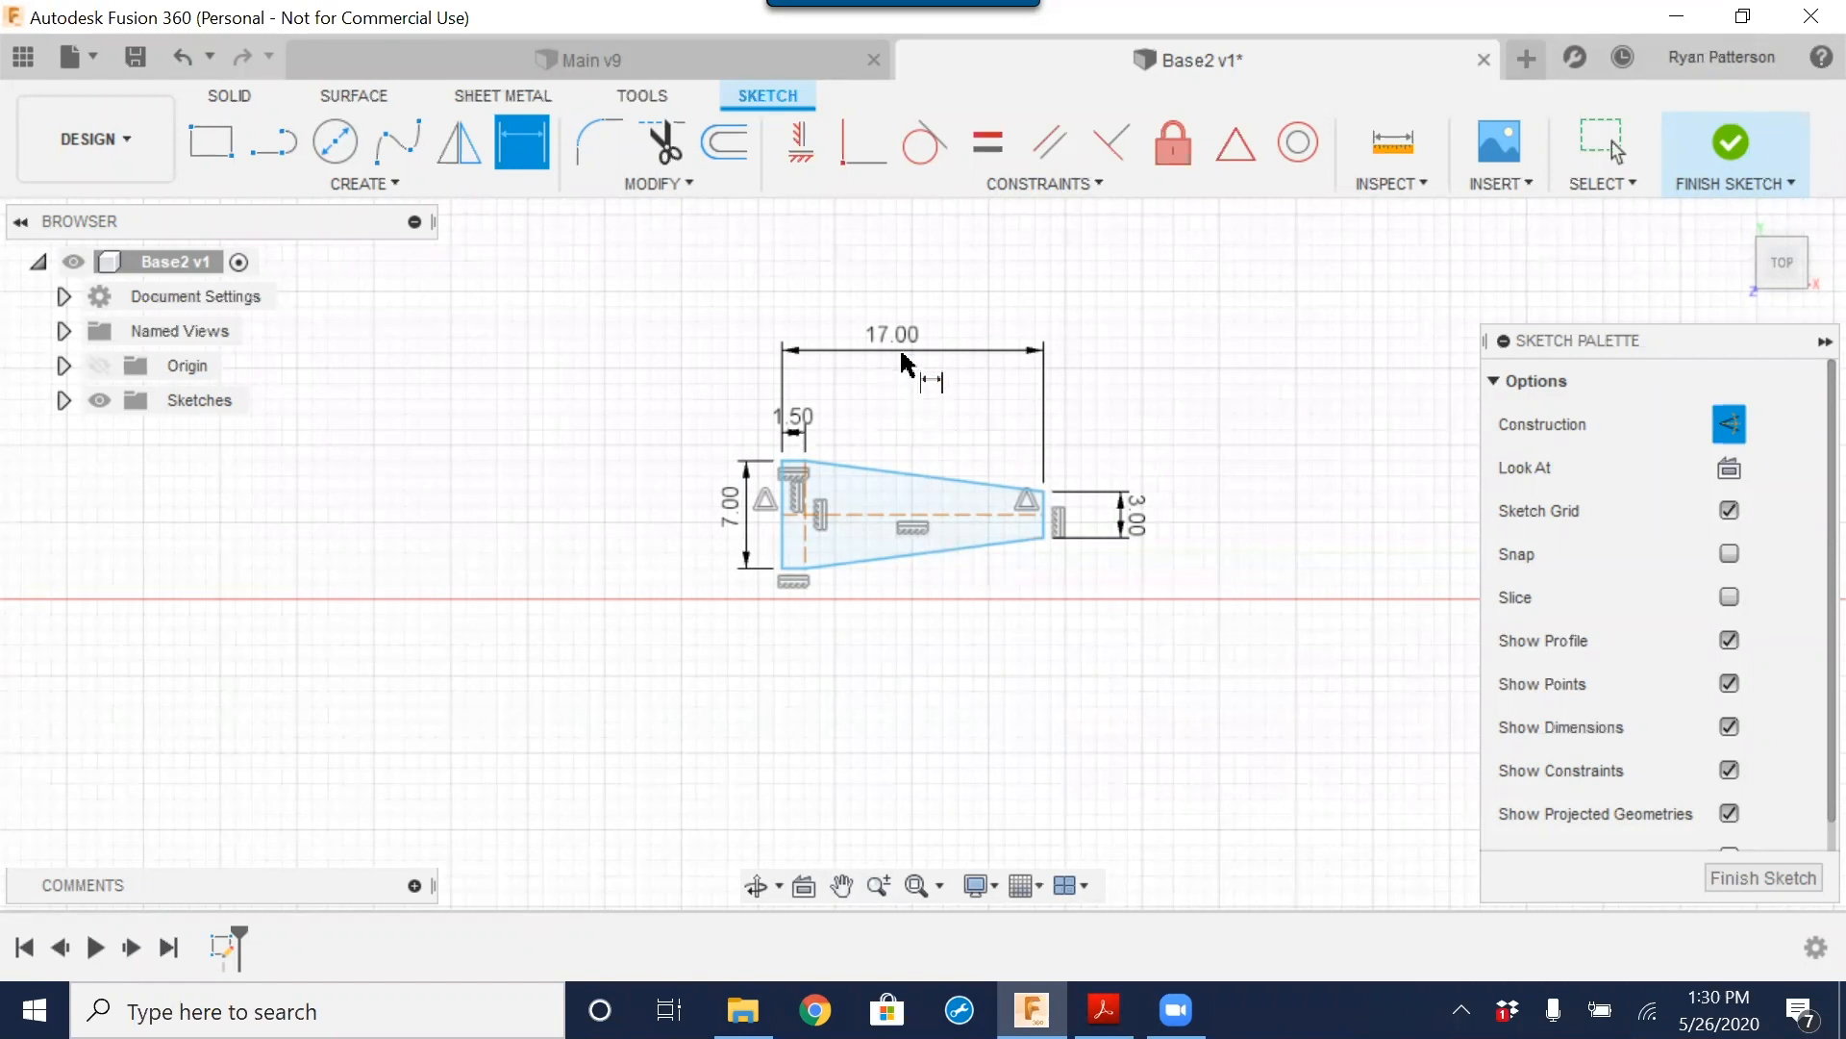
{"action": "scroll", "coordinate": [815, 493], "scroll_direction": "down", "scroll_amount": 2}
{"action": "middle_click_drag", "start_coordinate": [649, 510], "coordinate": [1081, 582]}
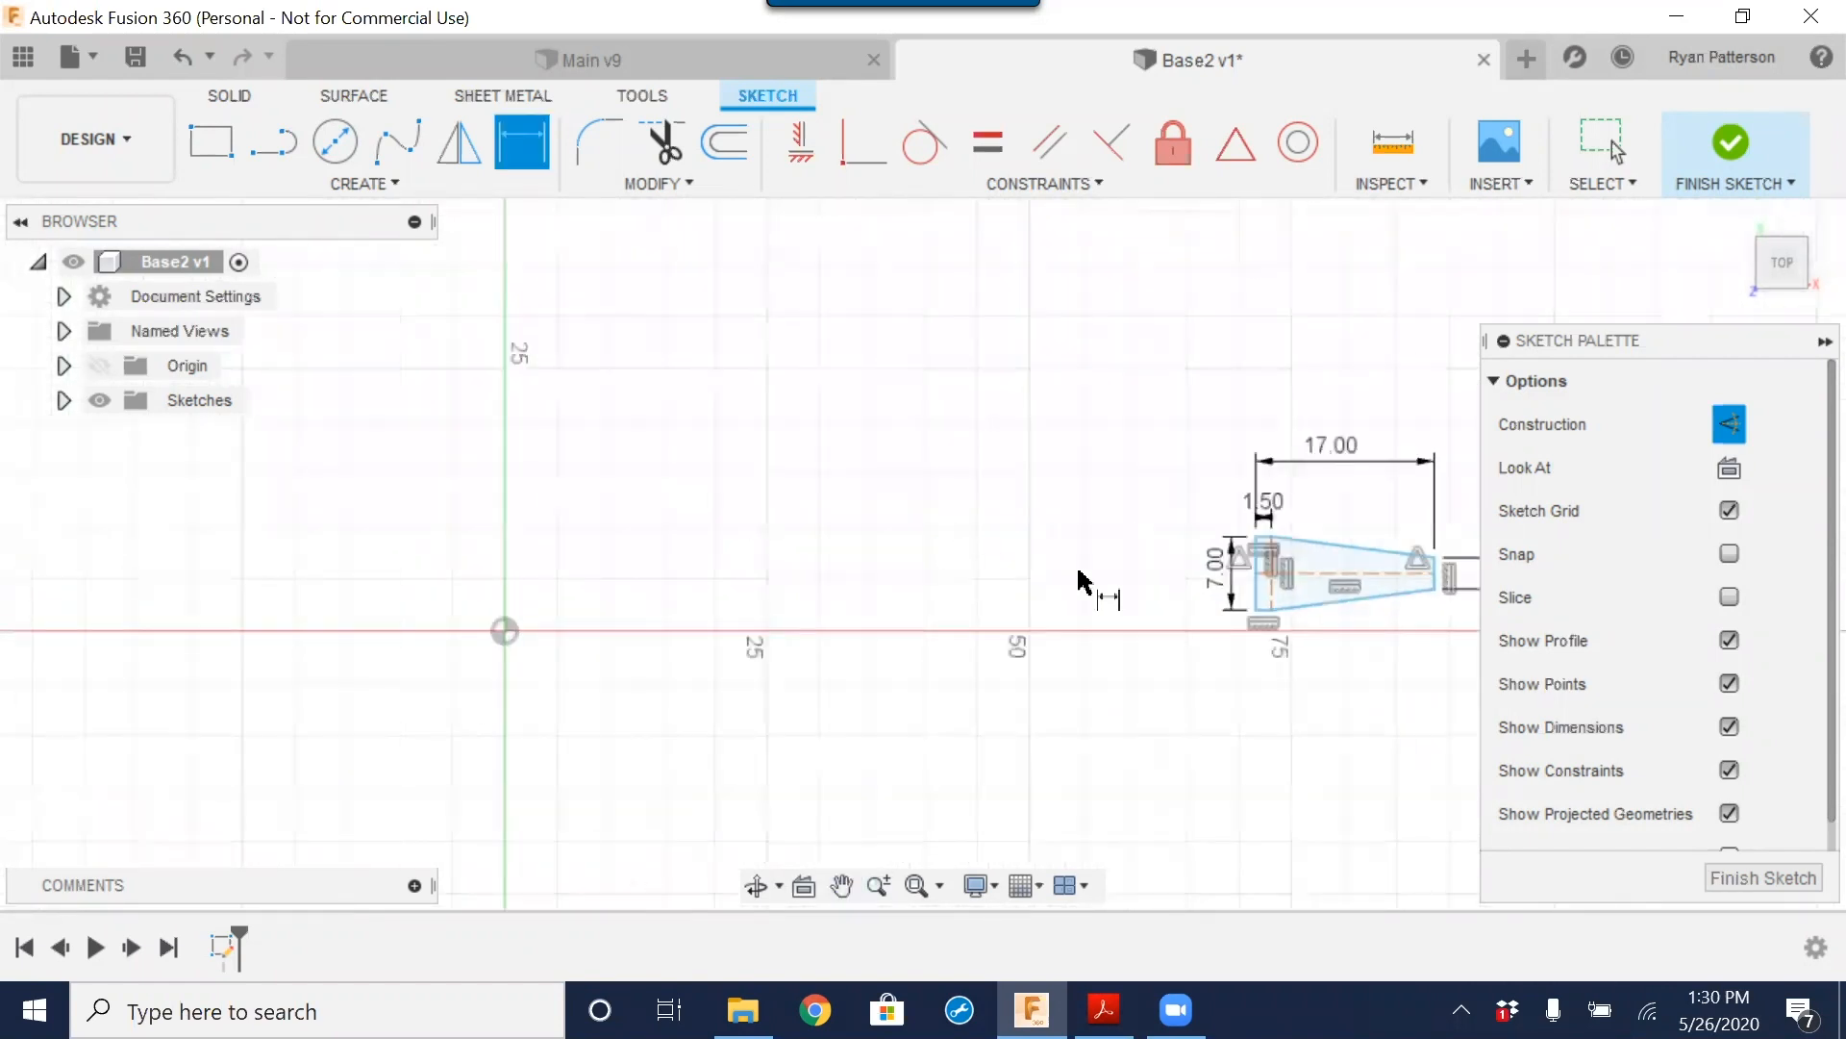
{"action": "left_click", "coordinate": [1256, 575]}
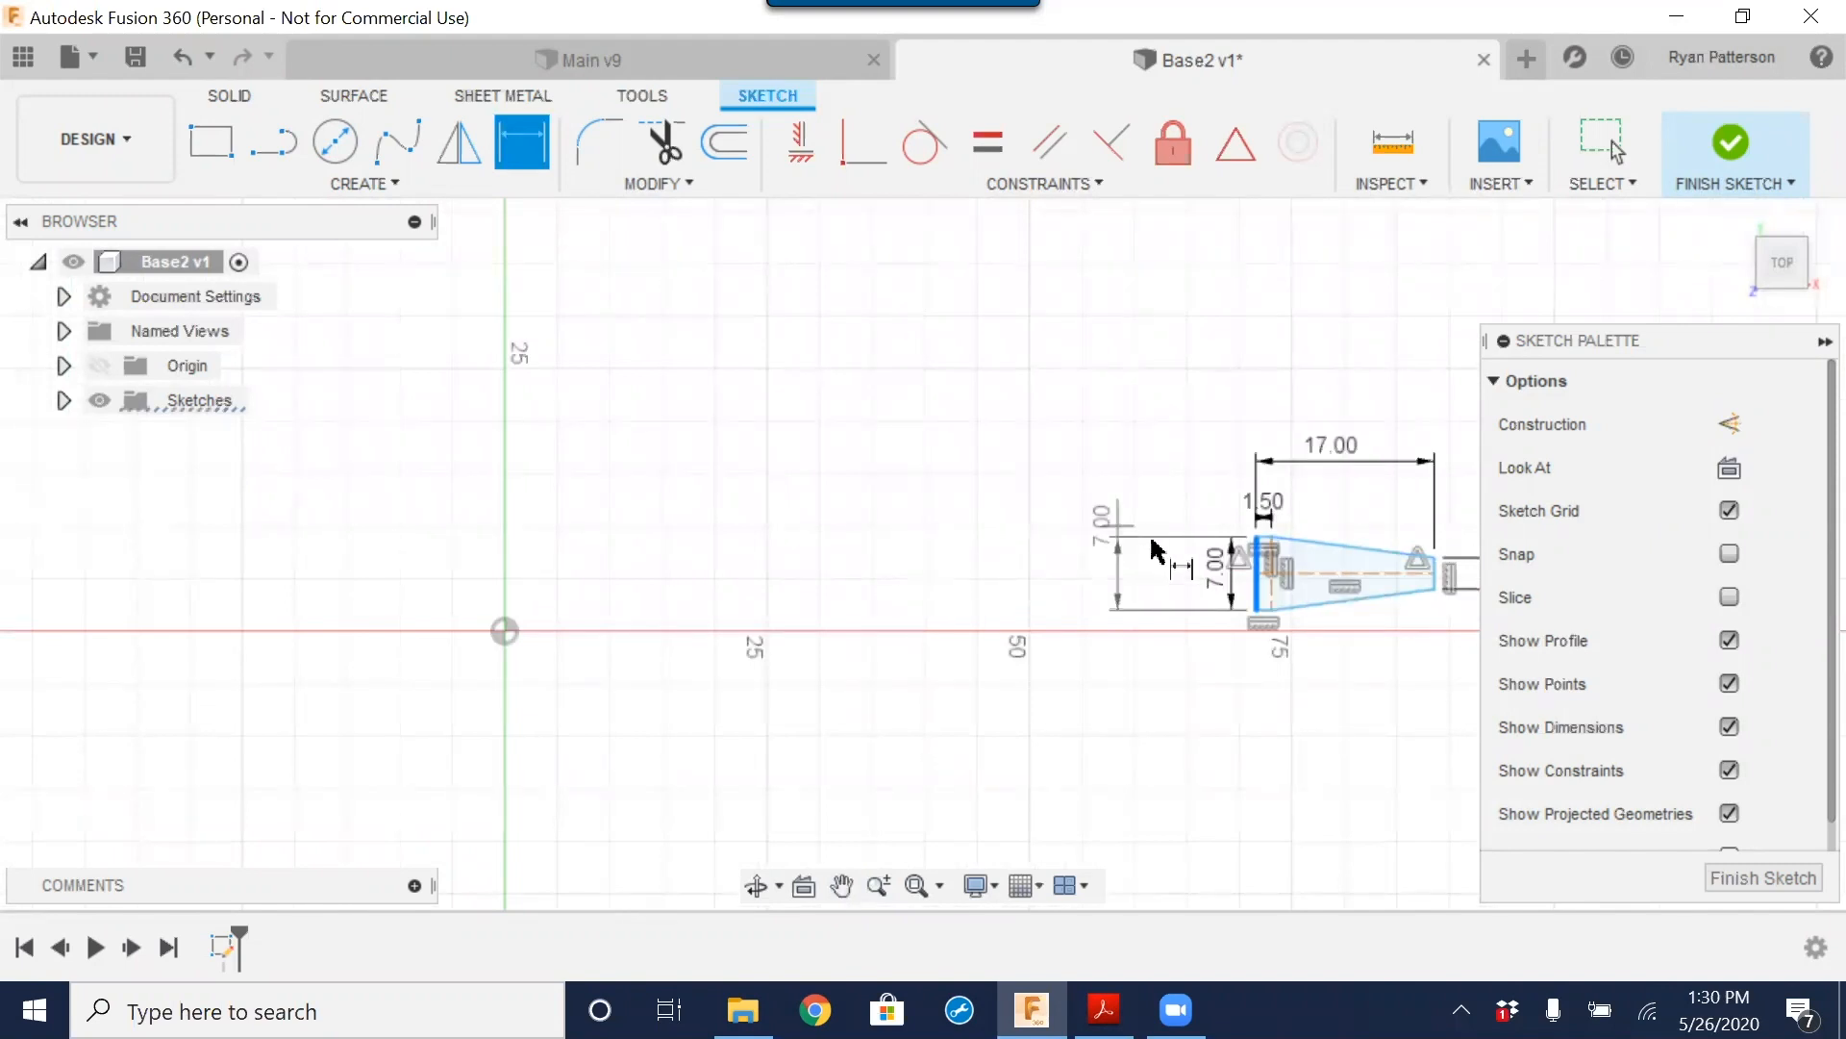
{"action": "key", "text": "Escape"}
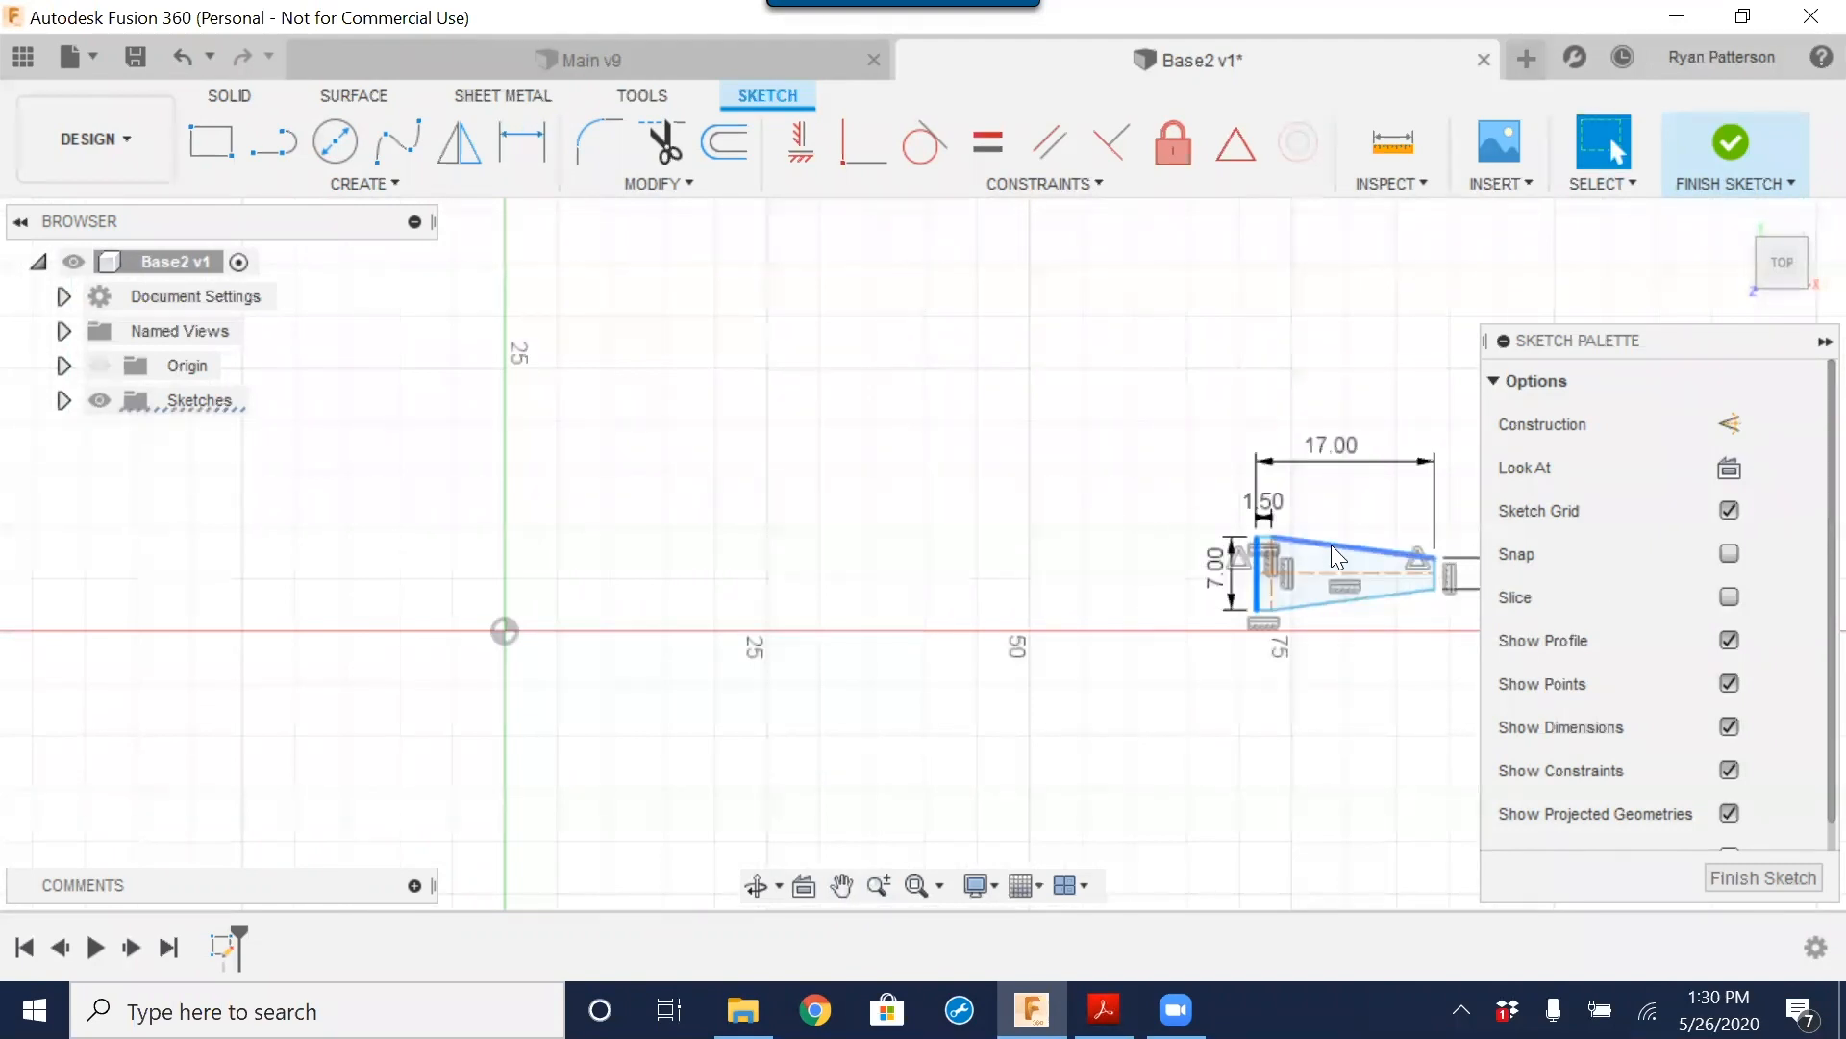
{"action": "key", "text": "x"}
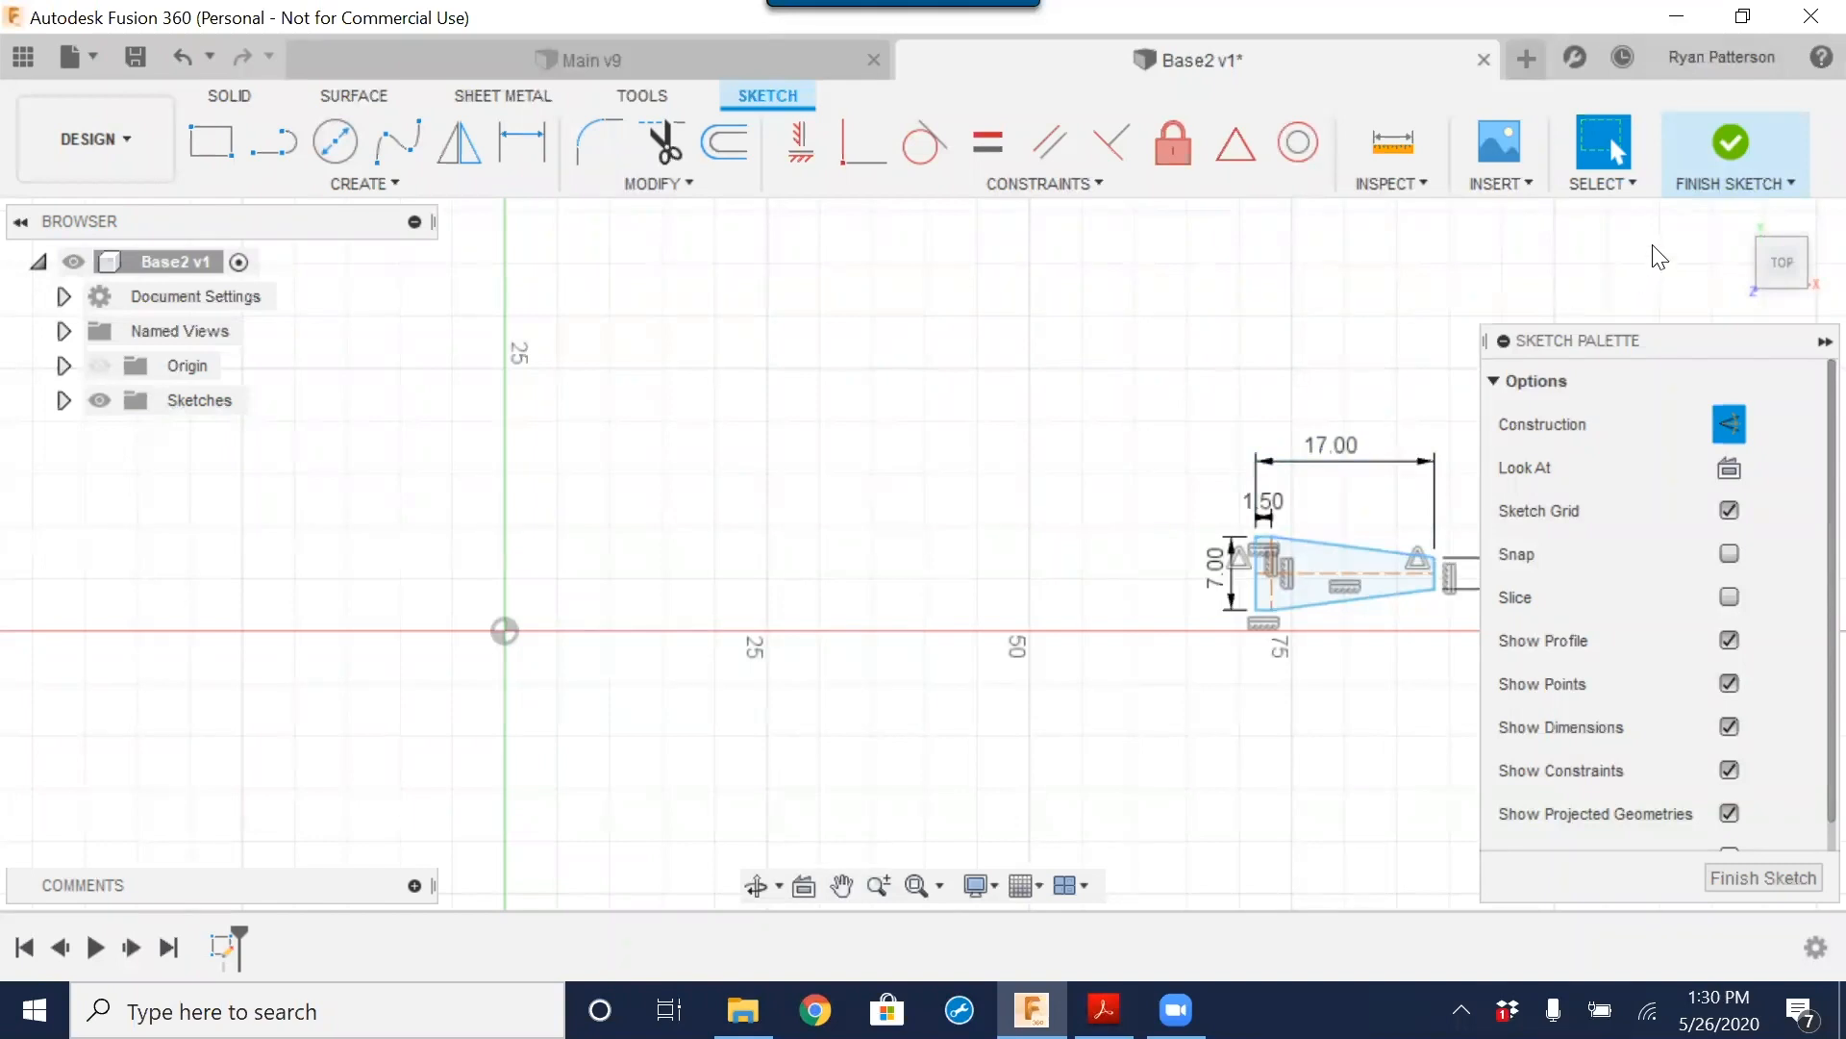
Step: Look through the categories in the application preferences and close them without changing any settings
{"action": "left_click", "coordinate": [1710, 59]}
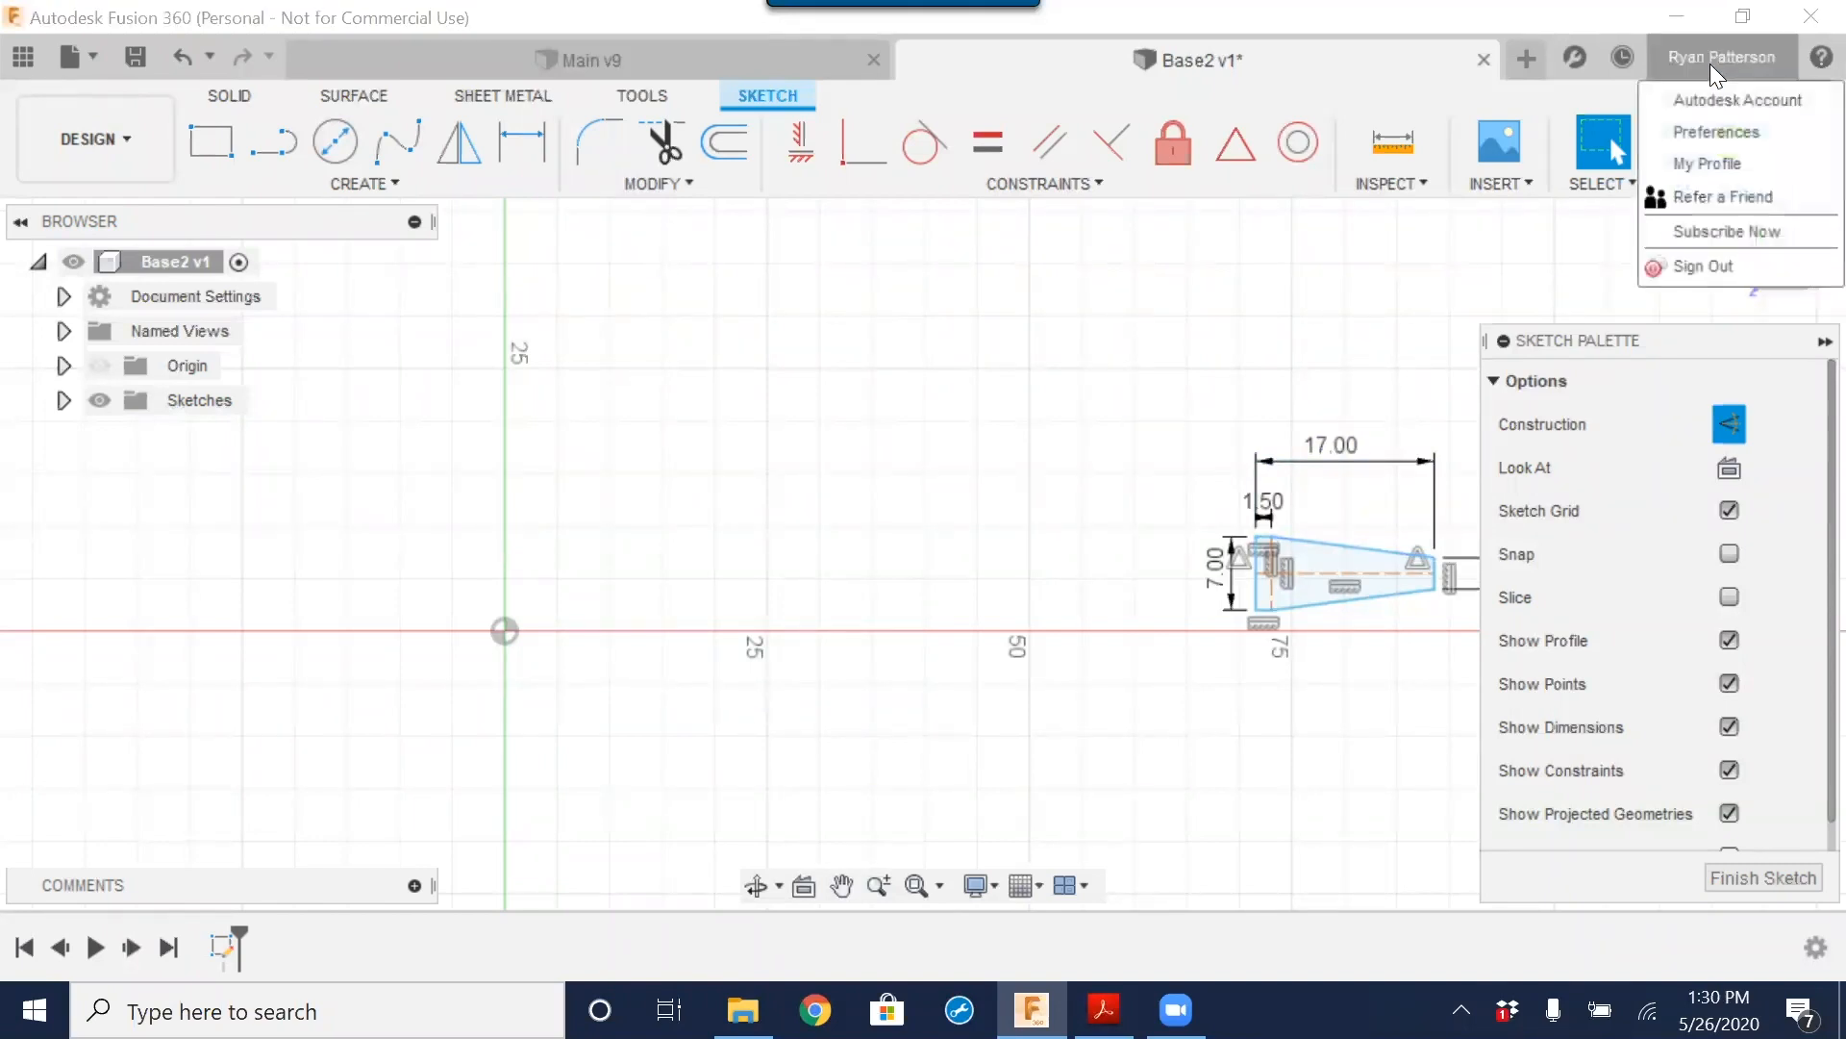
{"action": "left_click", "coordinate": [1723, 134]}
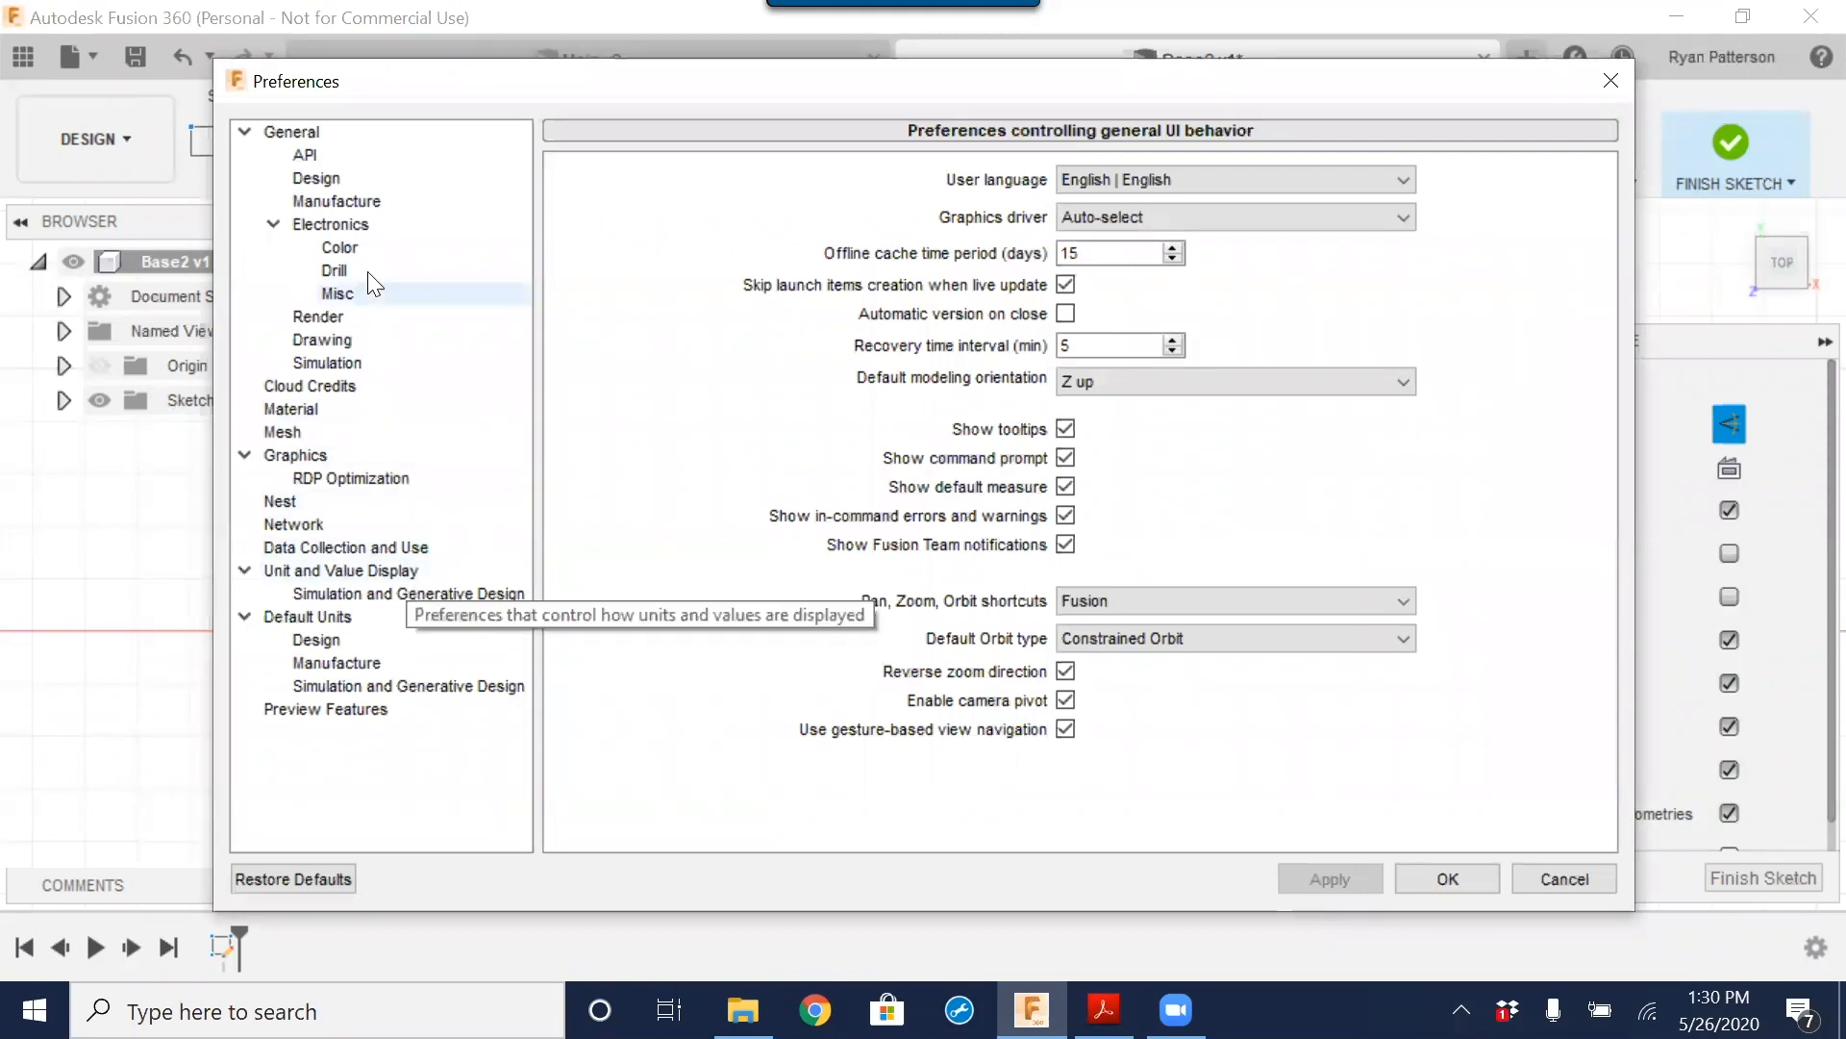
{"action": "left_click", "coordinate": [1418, 879]}
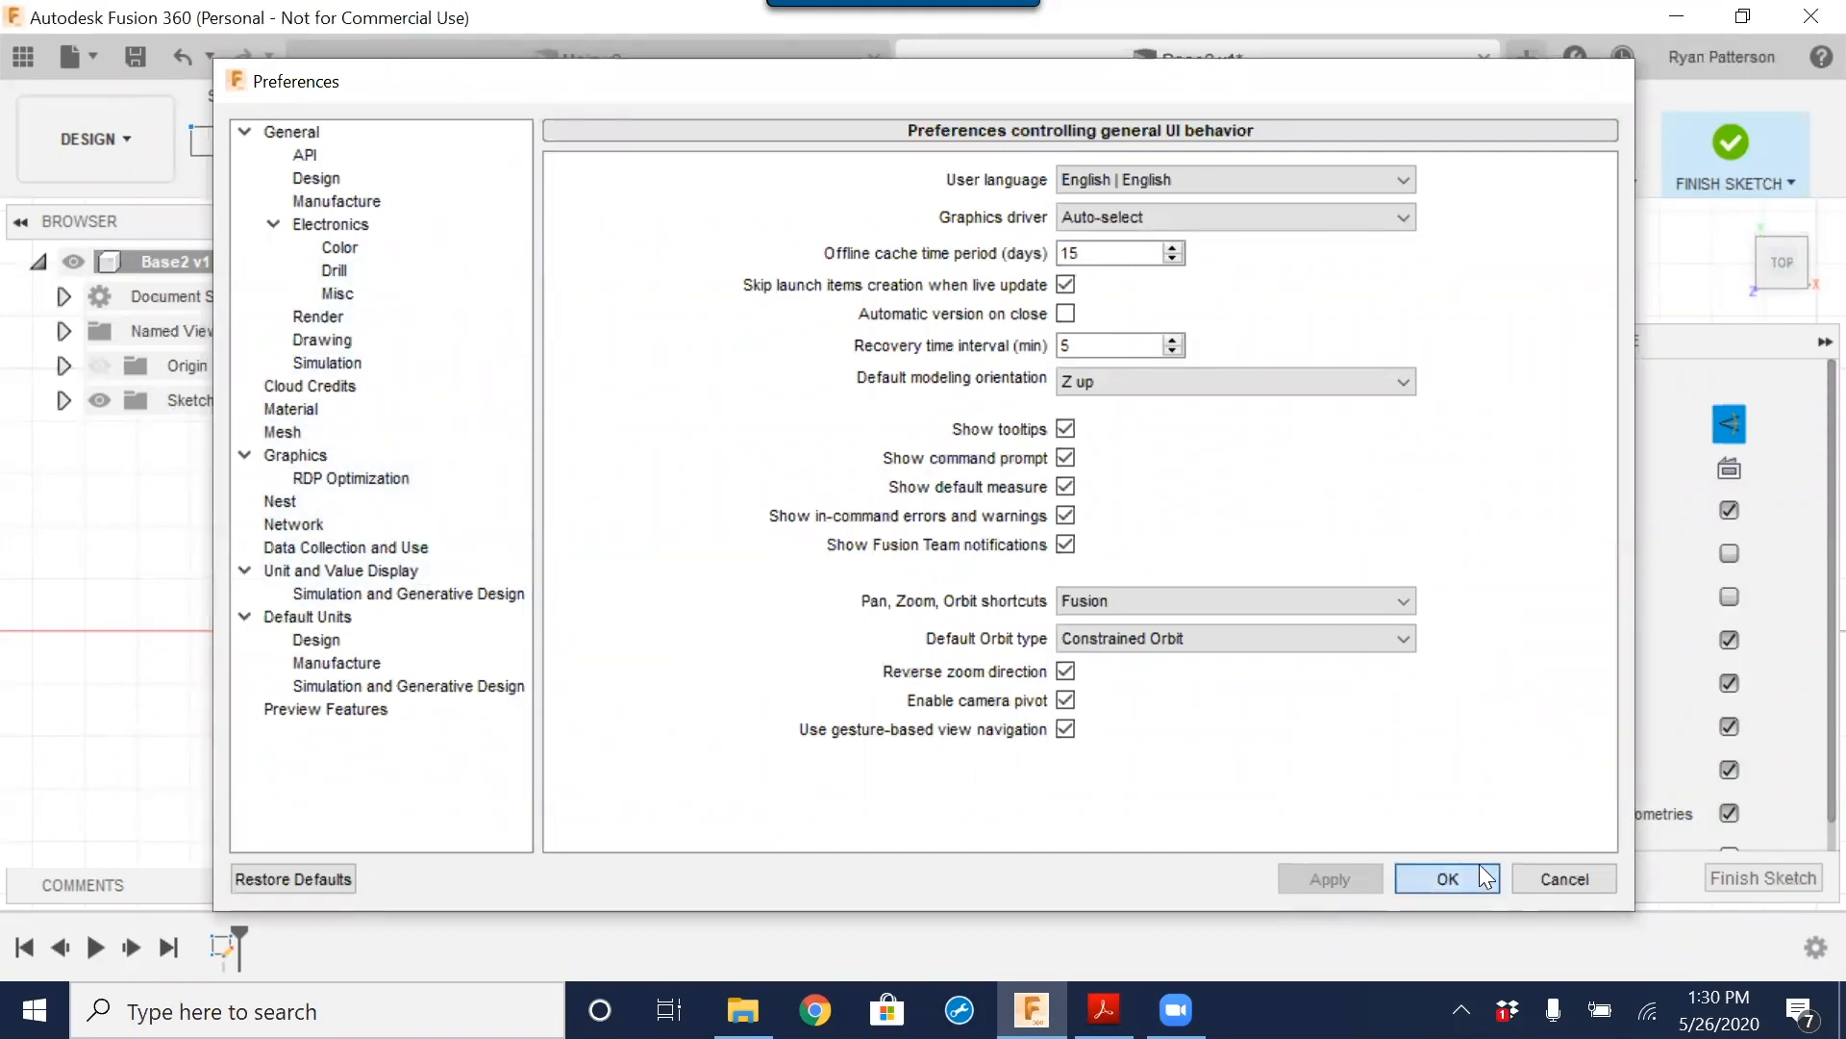
Step: Move the dimensioned outline closer to the origin, with its left edge about 5 in along the red axis
{"action": "mouse_move", "coordinate": [1363, 649]}
{"action": "middle_mouse_down"}
{"action": "mouse_move", "coordinate": [939, 602]}
{"action": "mouse_move", "coordinate": [1158, 585]}
{"action": "mouse_move", "coordinate": [1141, 525]}
{"action": "middle_mouse_up"}
{"action": "mouse_move", "coordinate": [1121, 485]}
{"action": "left_mouse_down"}
{"action": "mouse_move", "coordinate": [498, 402]}
{"action": "mouse_move", "coordinate": [393, 460]}
{"action": "mouse_move", "coordinate": [479, 466]}
{"action": "mouse_move", "coordinate": [582, 544]}
{"action": "mouse_move", "coordinate": [502, 539]}
{"action": "mouse_move", "coordinate": [437, 433]}
{"action": "mouse_move", "coordinate": [631, 499]}
{"action": "mouse_move", "coordinate": [482, 447]}
{"action": "mouse_move", "coordinate": [558, 518]}
{"action": "mouse_move", "coordinate": [503, 501]}
{"action": "left_mouse_up"}
{"action": "scroll", "coordinate": [575, 488], "scroll_direction": "up", "scroll_amount": 3}
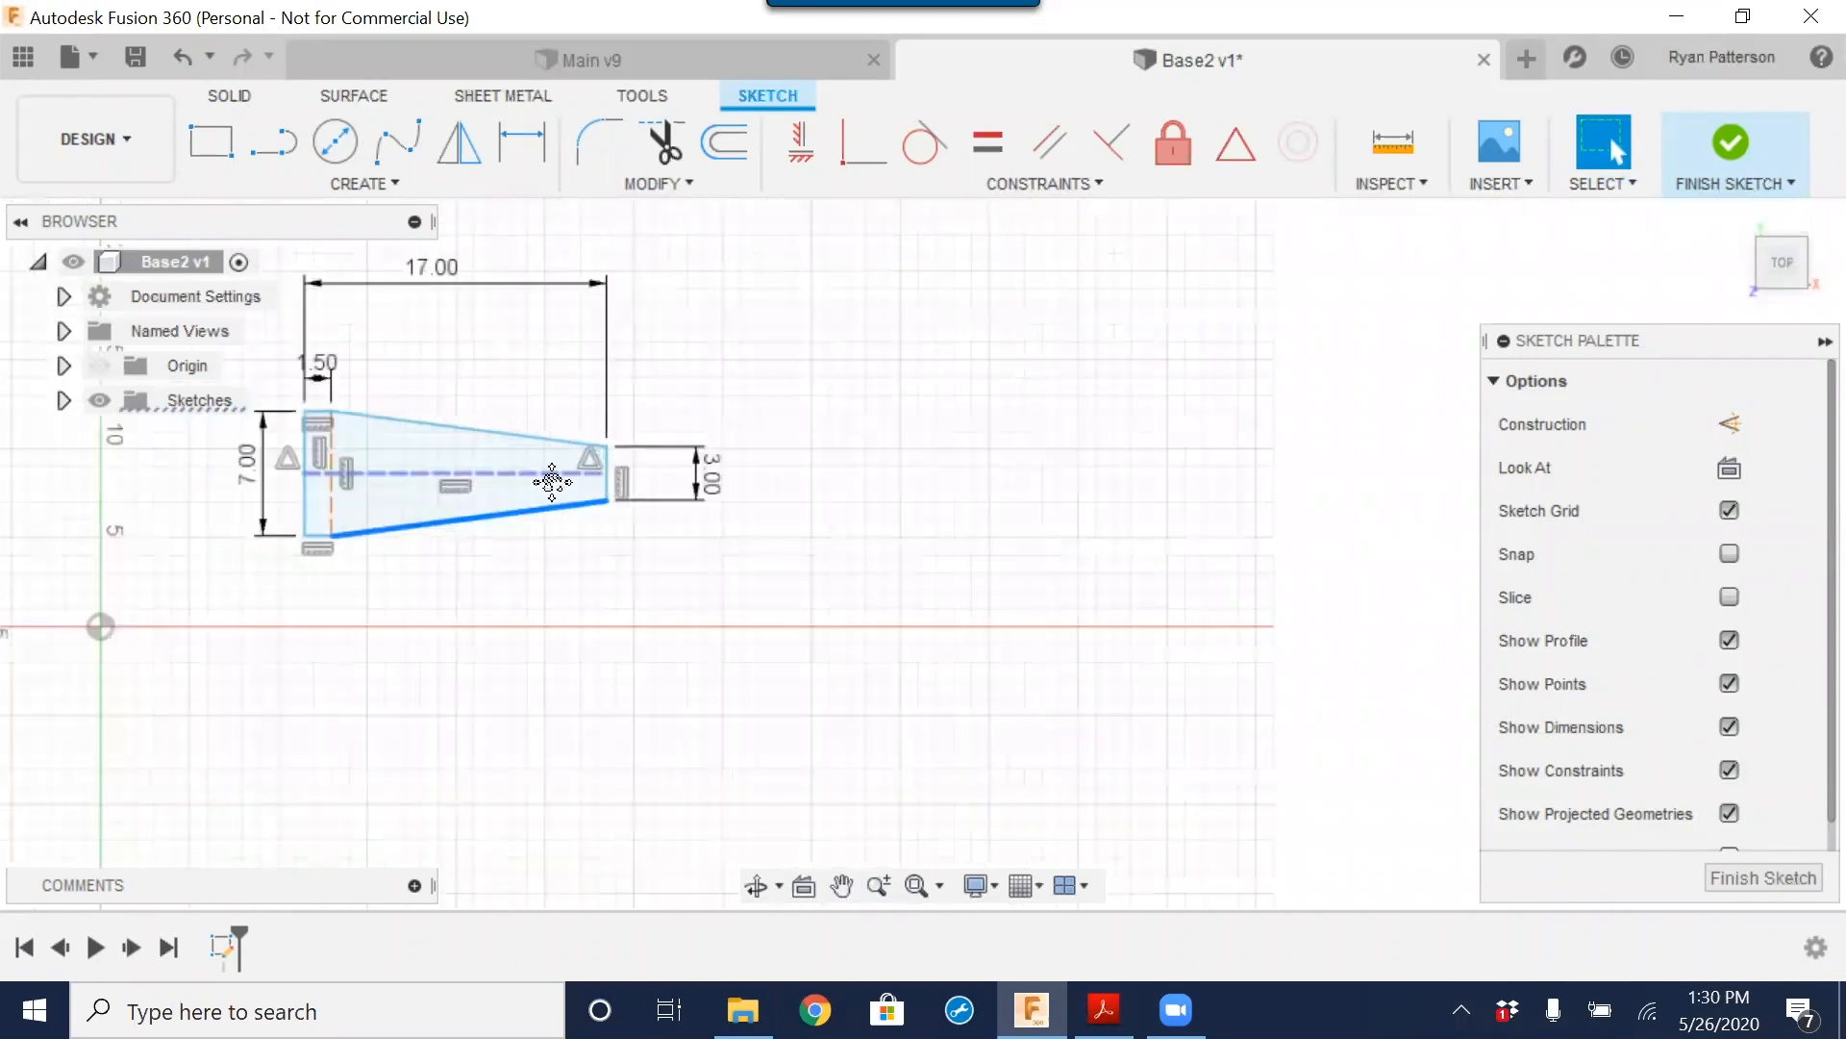
{"action": "middle_click_drag", "start_coordinate": [546, 481], "coordinate": [929, 548]}
{"action": "mouse_move", "coordinate": [996, 554]}
{"action": "left_mouse_down"}
{"action": "mouse_move", "coordinate": [1154, 538]}
{"action": "mouse_move", "coordinate": [1220, 644]}
{"action": "mouse_move", "coordinate": [973, 600]}
{"action": "left_mouse_up"}
{"action": "mouse_move", "coordinate": [757, 559]}
{"action": "left_mouse_down"}
{"action": "mouse_move", "coordinate": [488, 464]}
{"action": "mouse_move", "coordinate": [555, 623]}
{"action": "mouse_move", "coordinate": [613, 556]}
{"action": "left_mouse_up"}
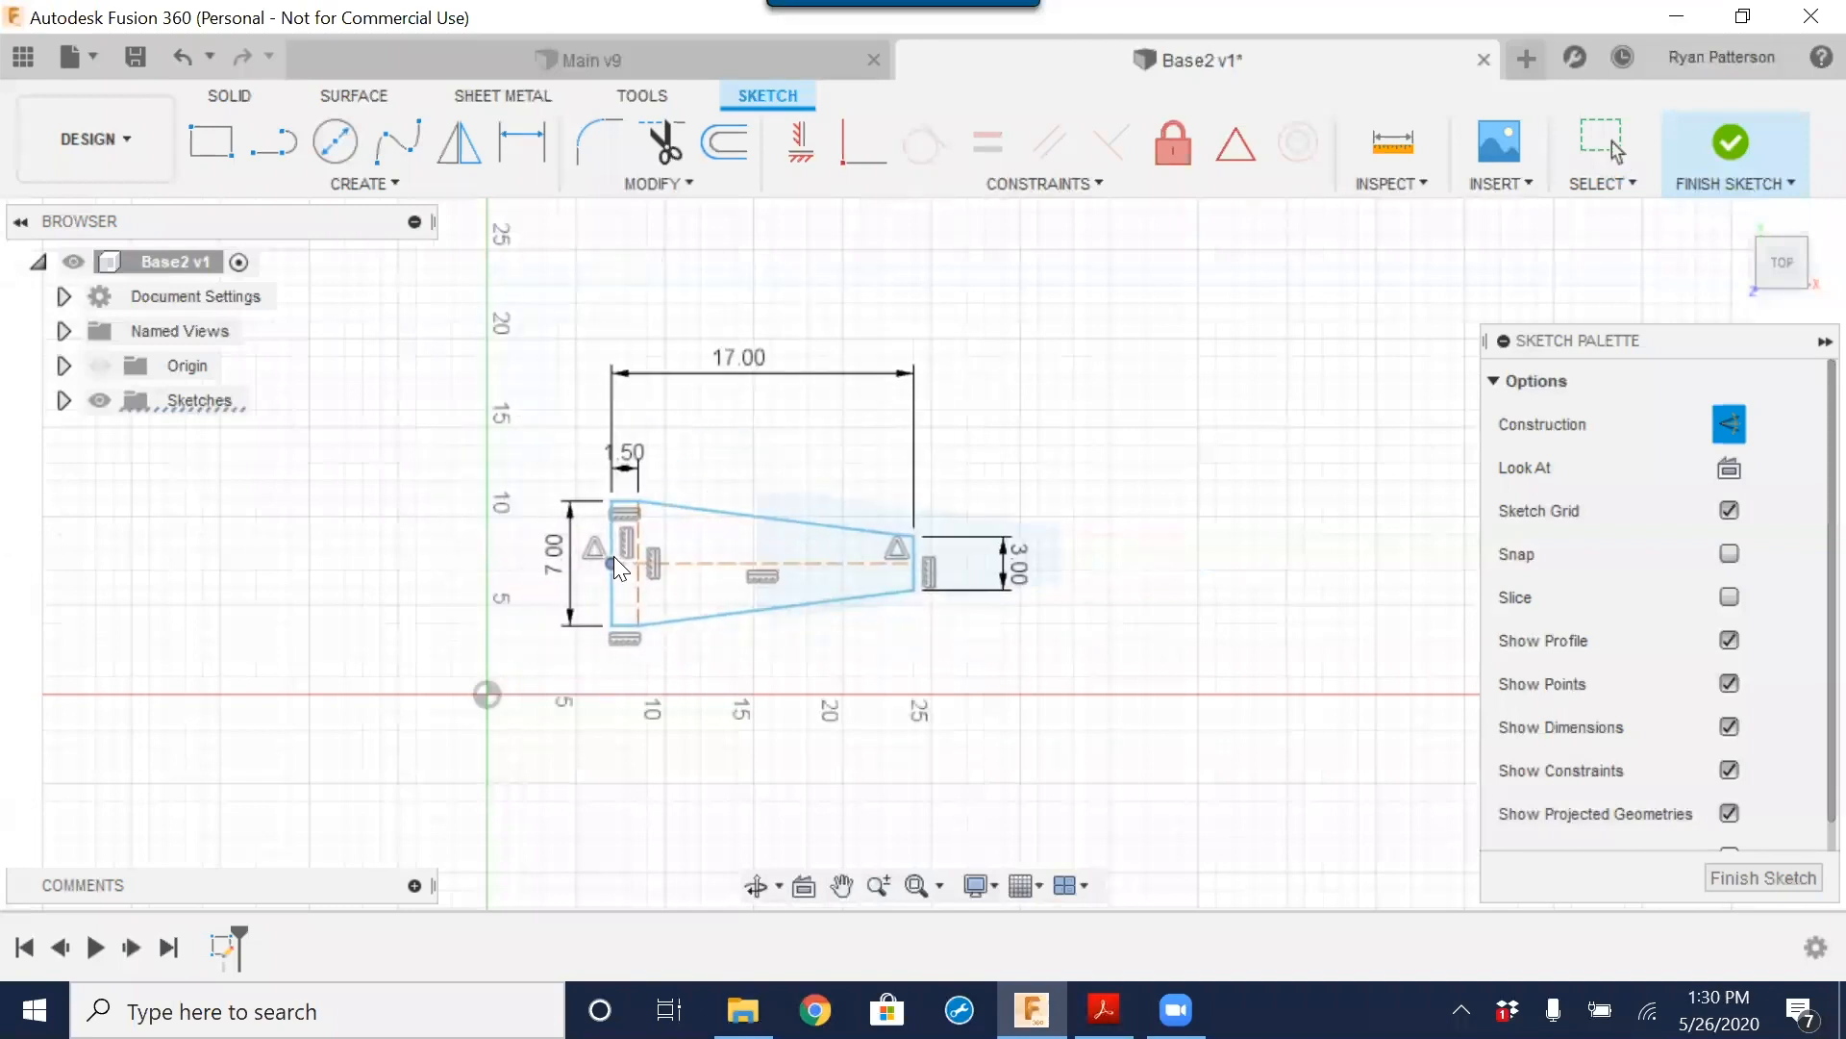
{"action": "mouse_move", "coordinate": [773, 516]}
{"action": "left_mouse_down"}
{"action": "mouse_move", "coordinate": [776, 450]}
{"action": "mouse_move", "coordinate": [745, 524]}
{"action": "left_mouse_up"}
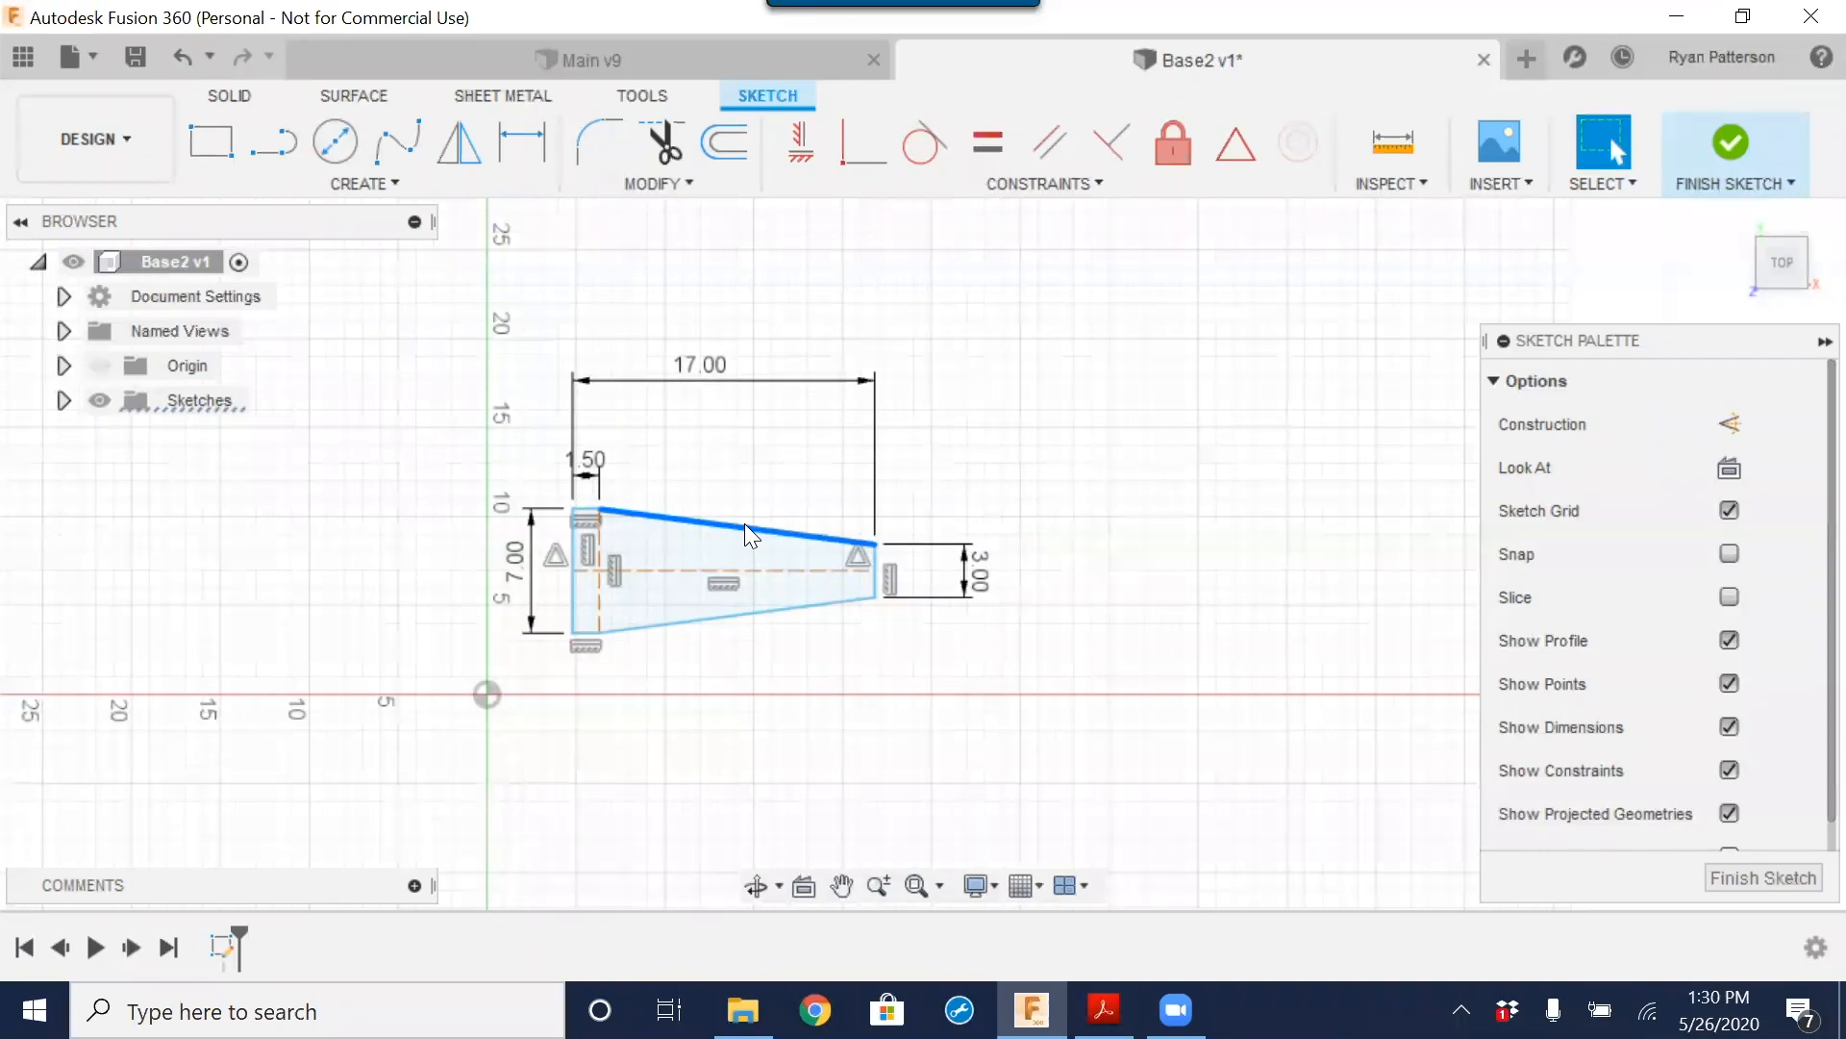
Step: Set the height dimension of the outline's narrow right edge to 4 in
{"action": "double_click", "coordinate": [975, 579]}
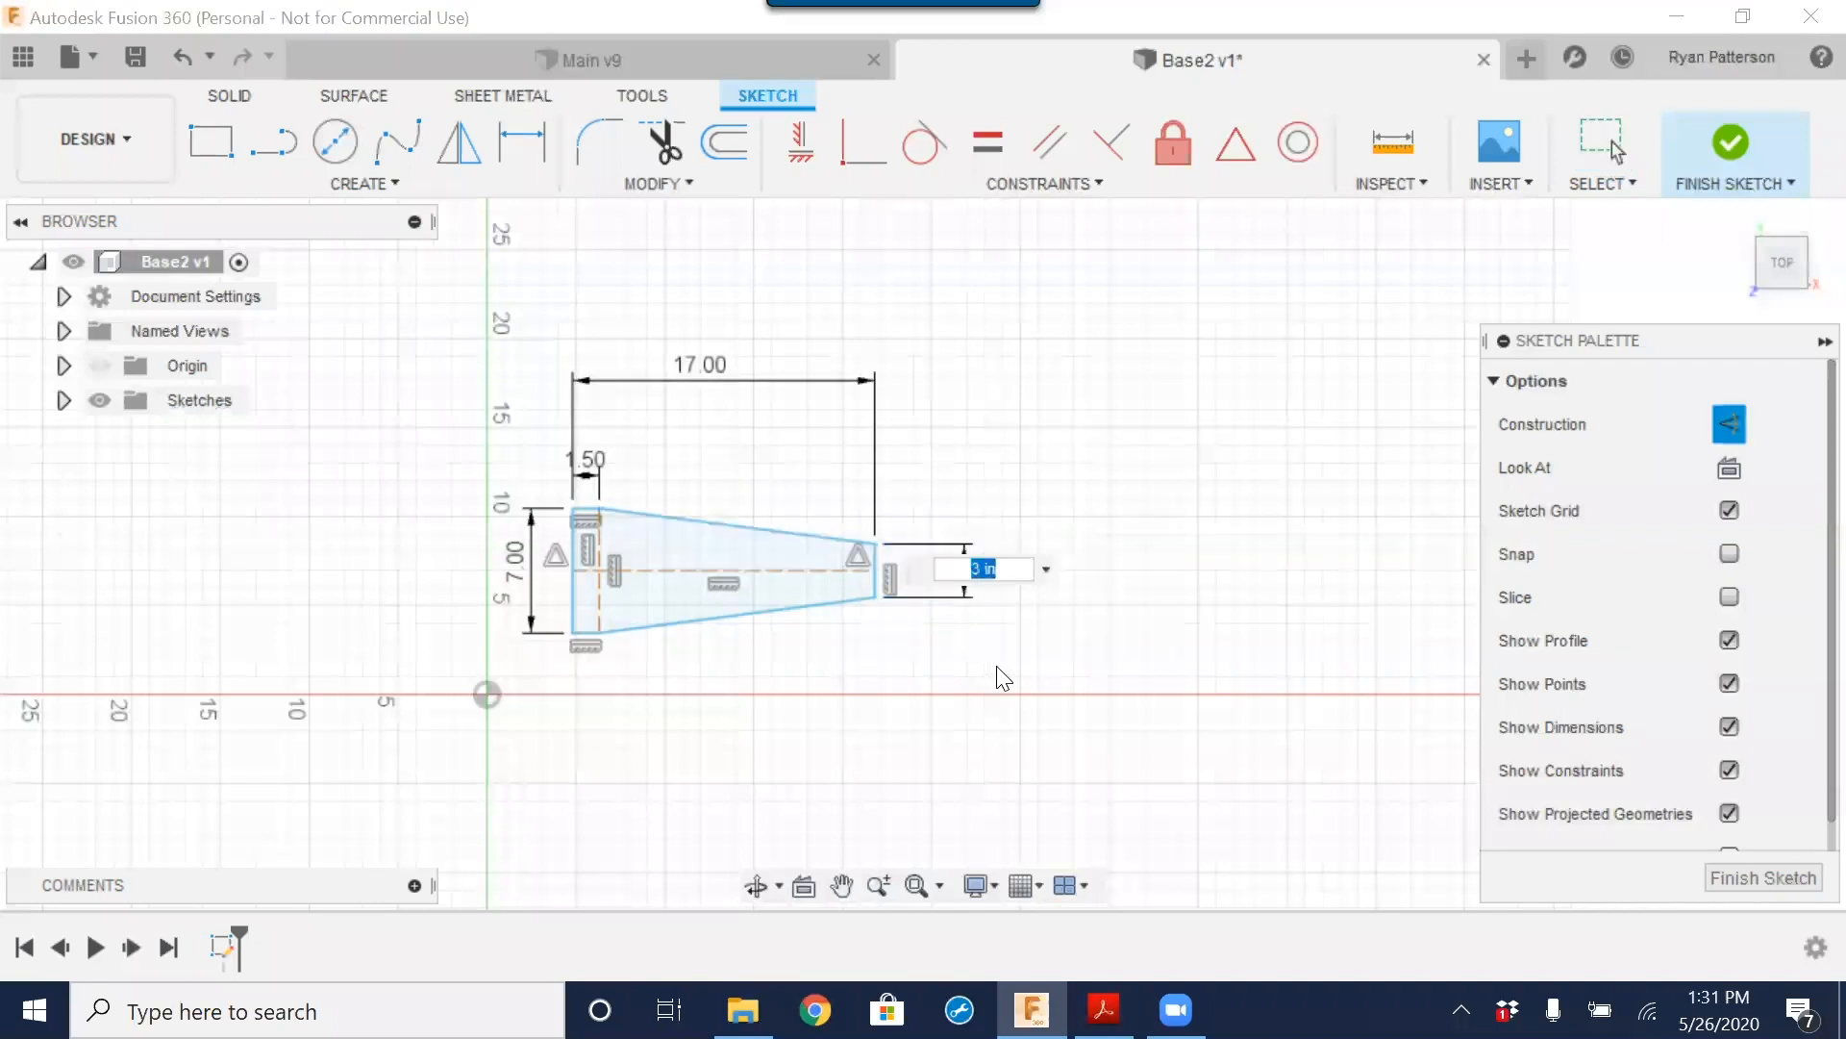
{"action": "type", "text": "4"}
{"action": "key", "text": "Return"}
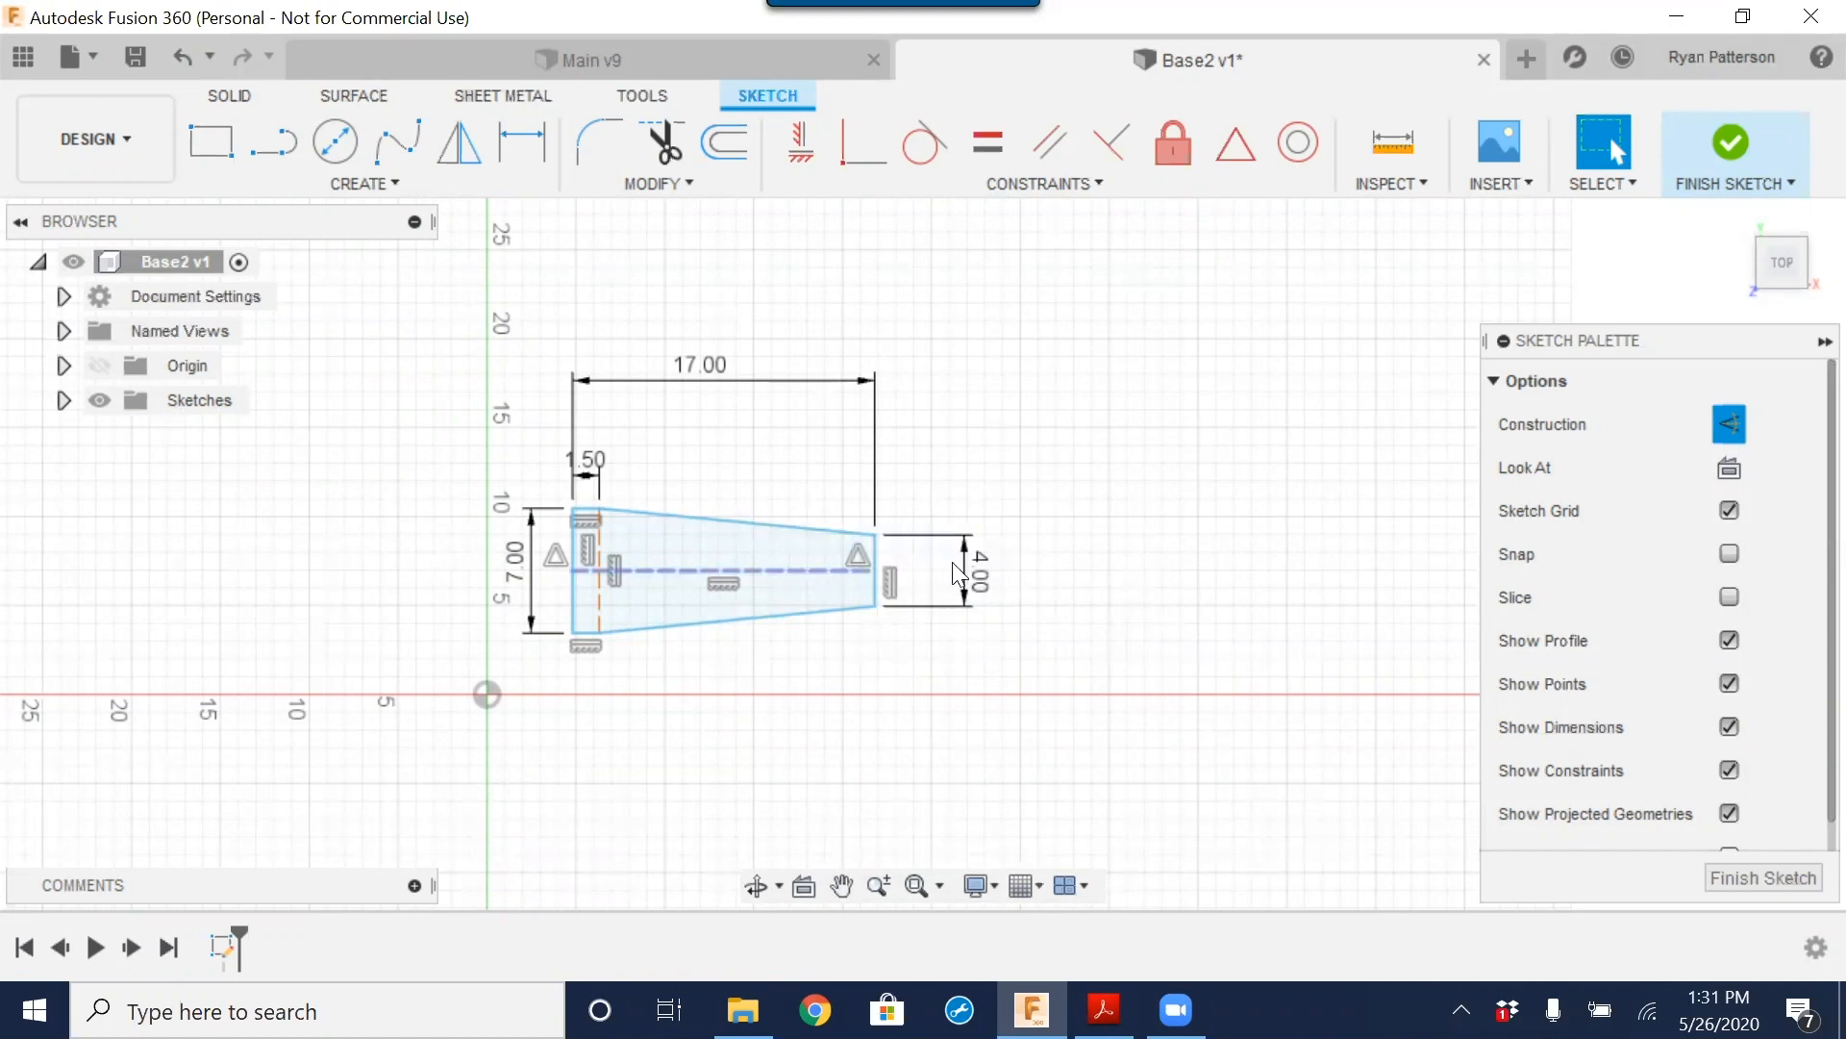
Step: Set the height dimension of the outline's narrow right edge to 3 in
{"action": "double_click", "coordinate": [980, 575]}
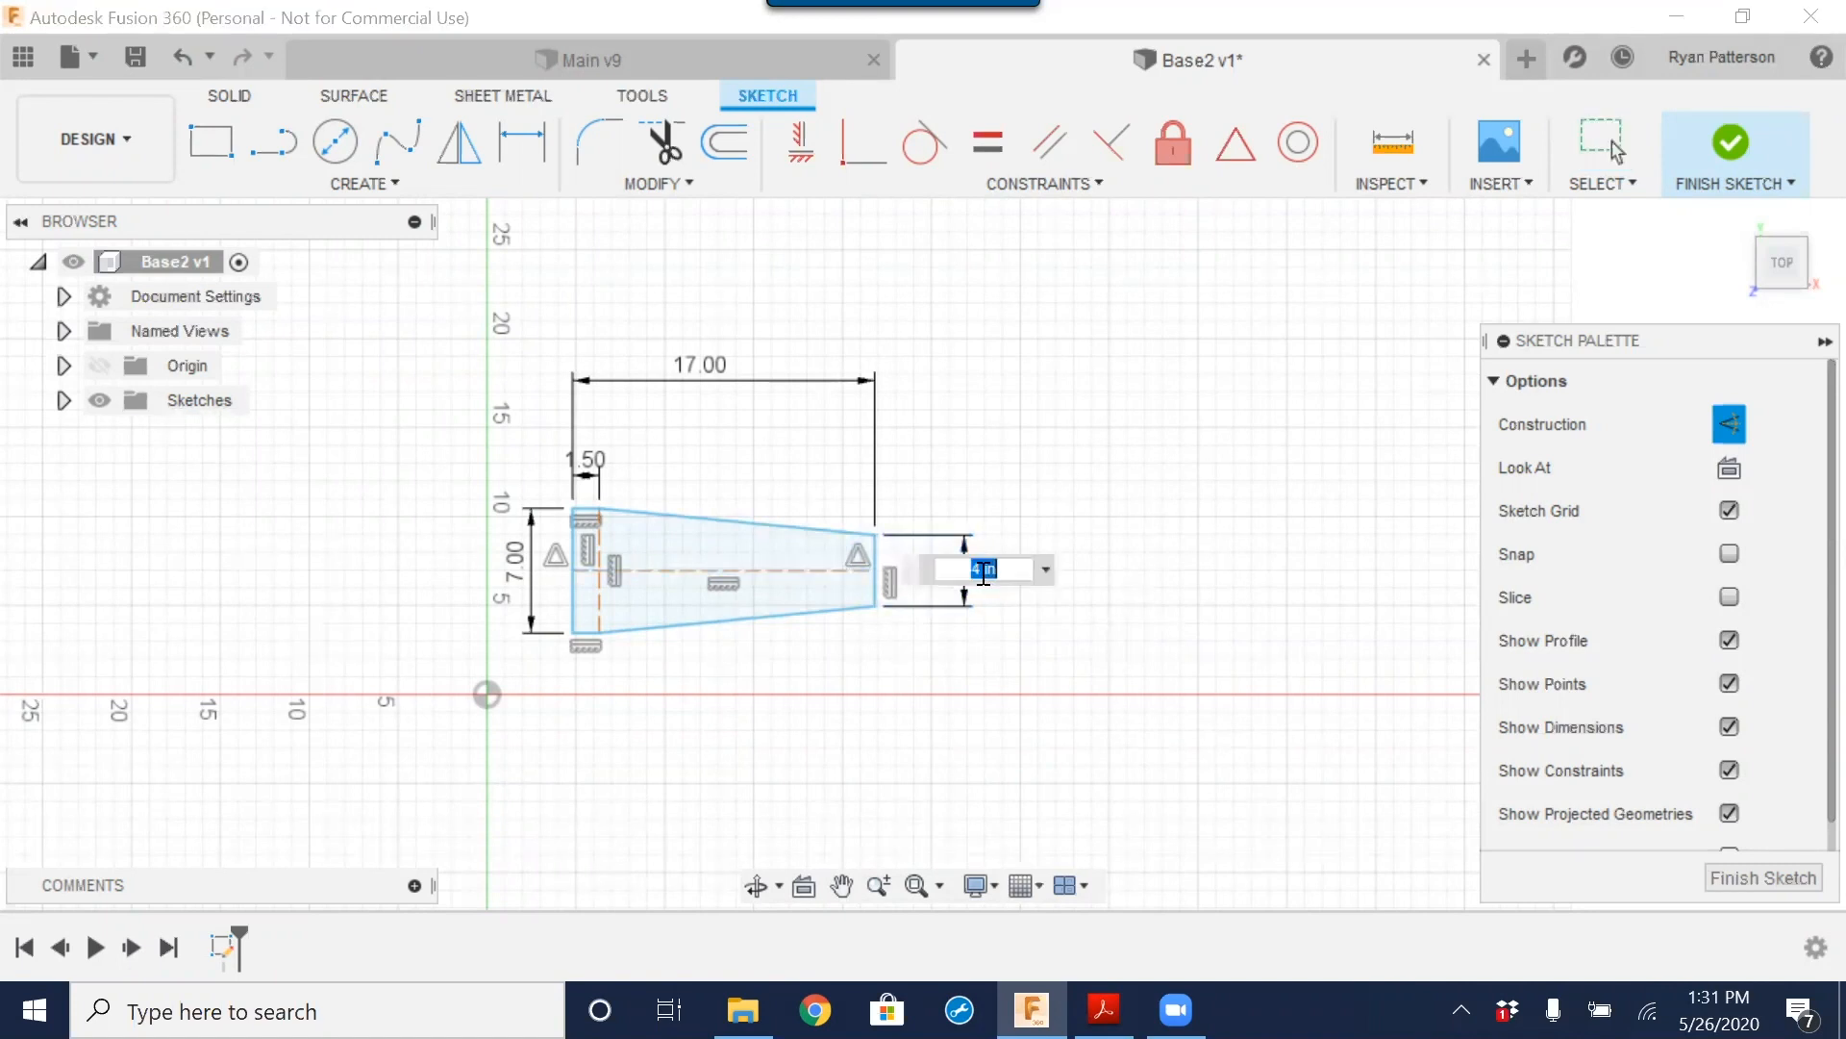
{"action": "type", "text": "3"}
{"action": "key", "text": "Return"}
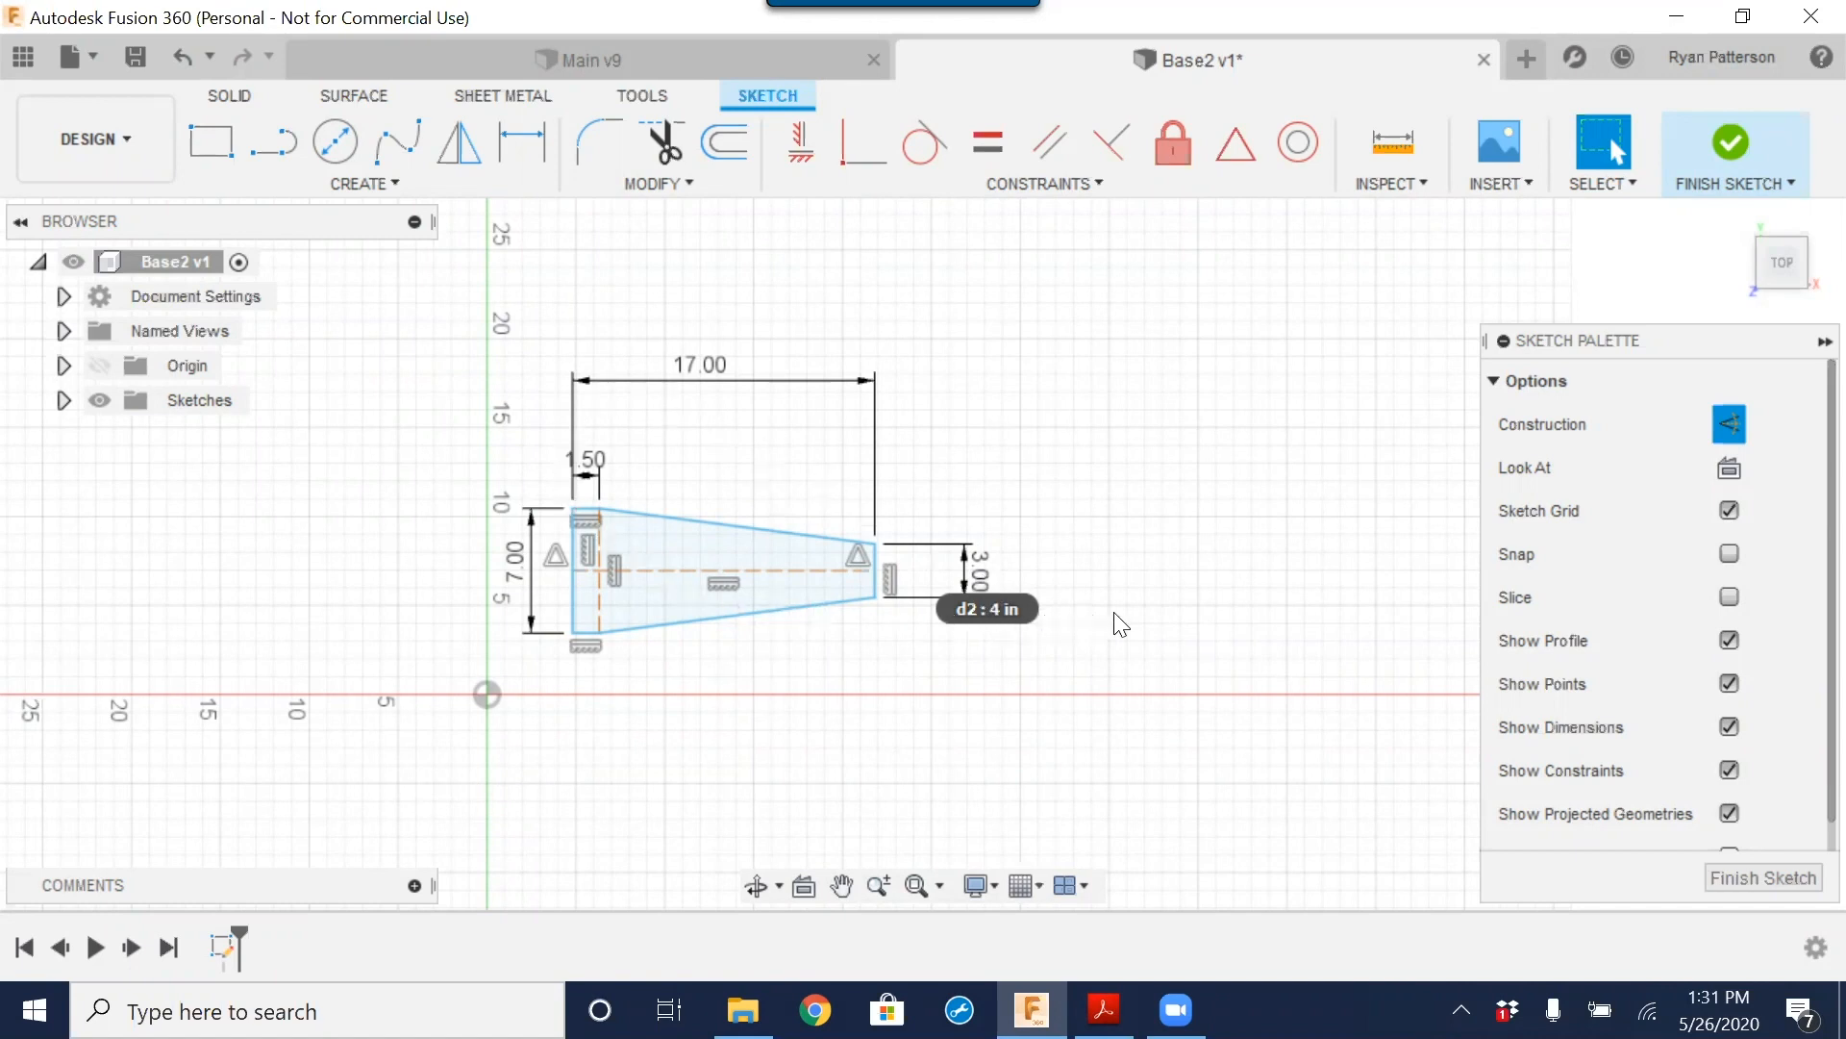
Step: Finish the sketch and shift the whole outline closer to the red axis, with its lower-left corner about 1 in above it
{"action": "left_click", "coordinate": [1735, 879]}
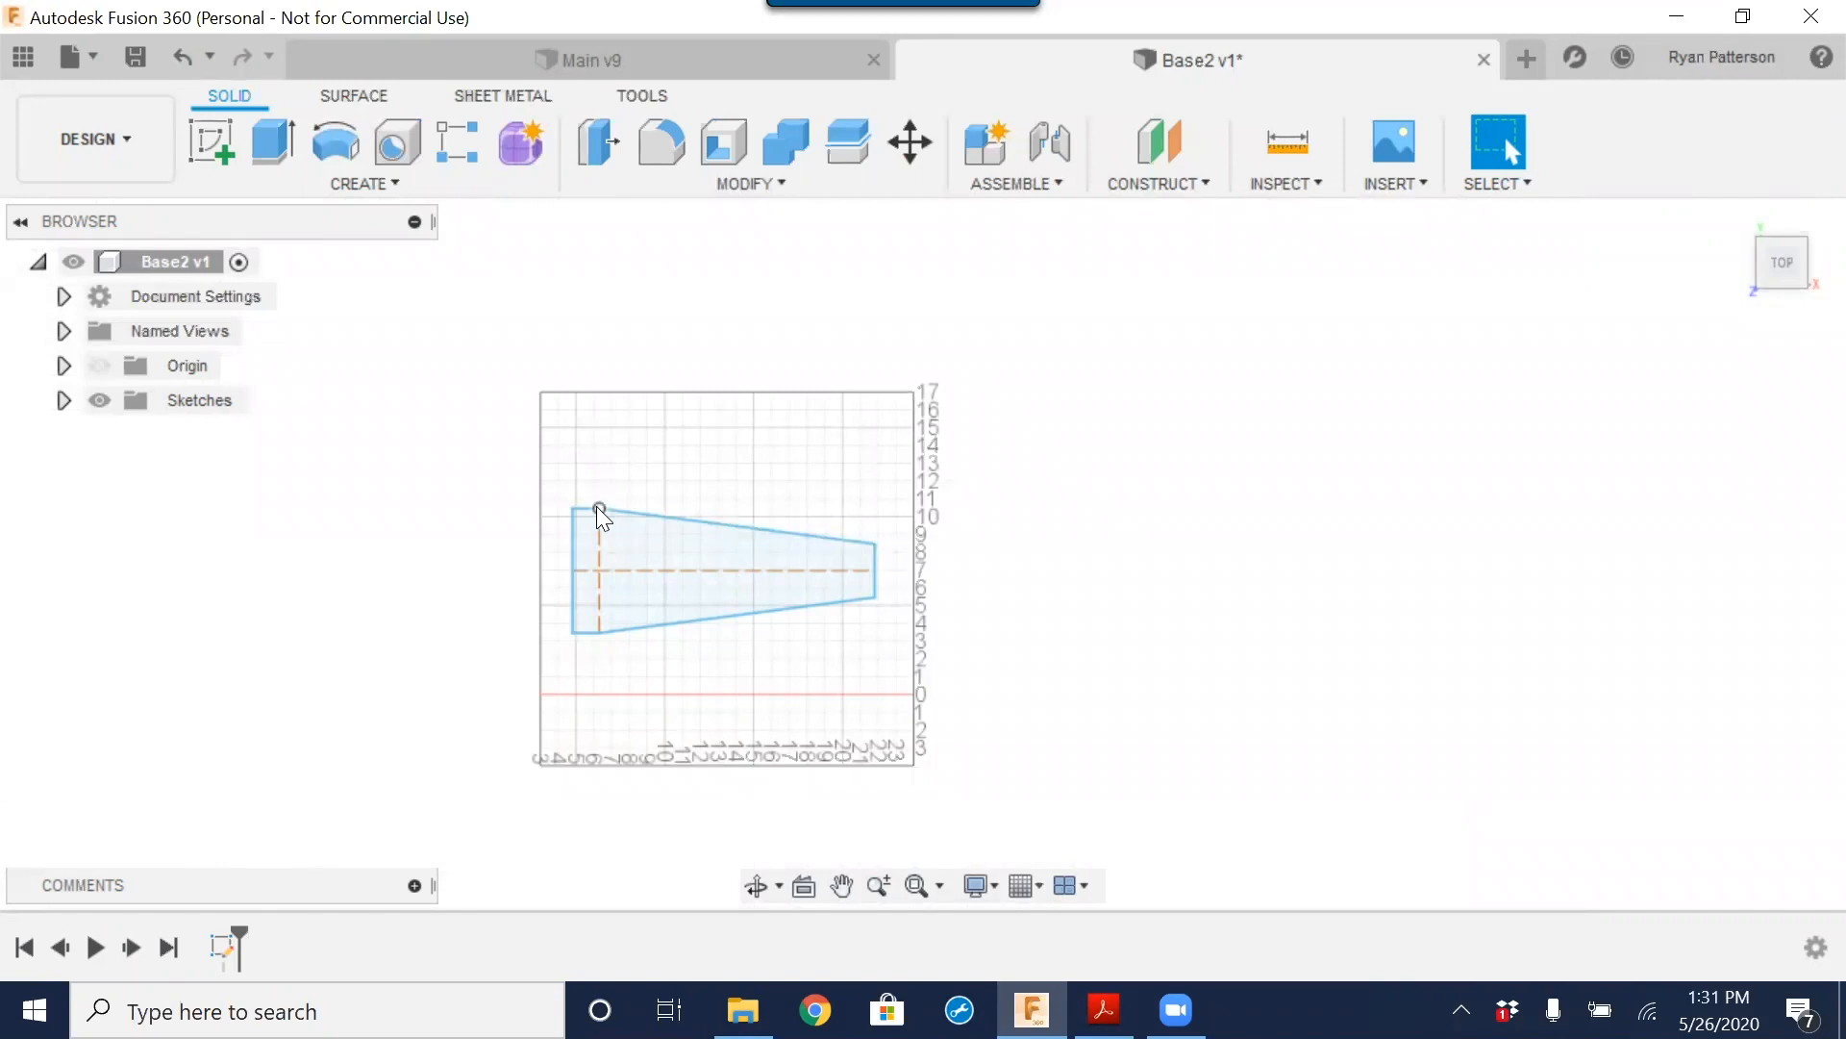
{"action": "left_click", "coordinate": [709, 633]}
{"action": "left_click_drag", "start_coordinate": [671, 664], "coordinate": [668, 671]}
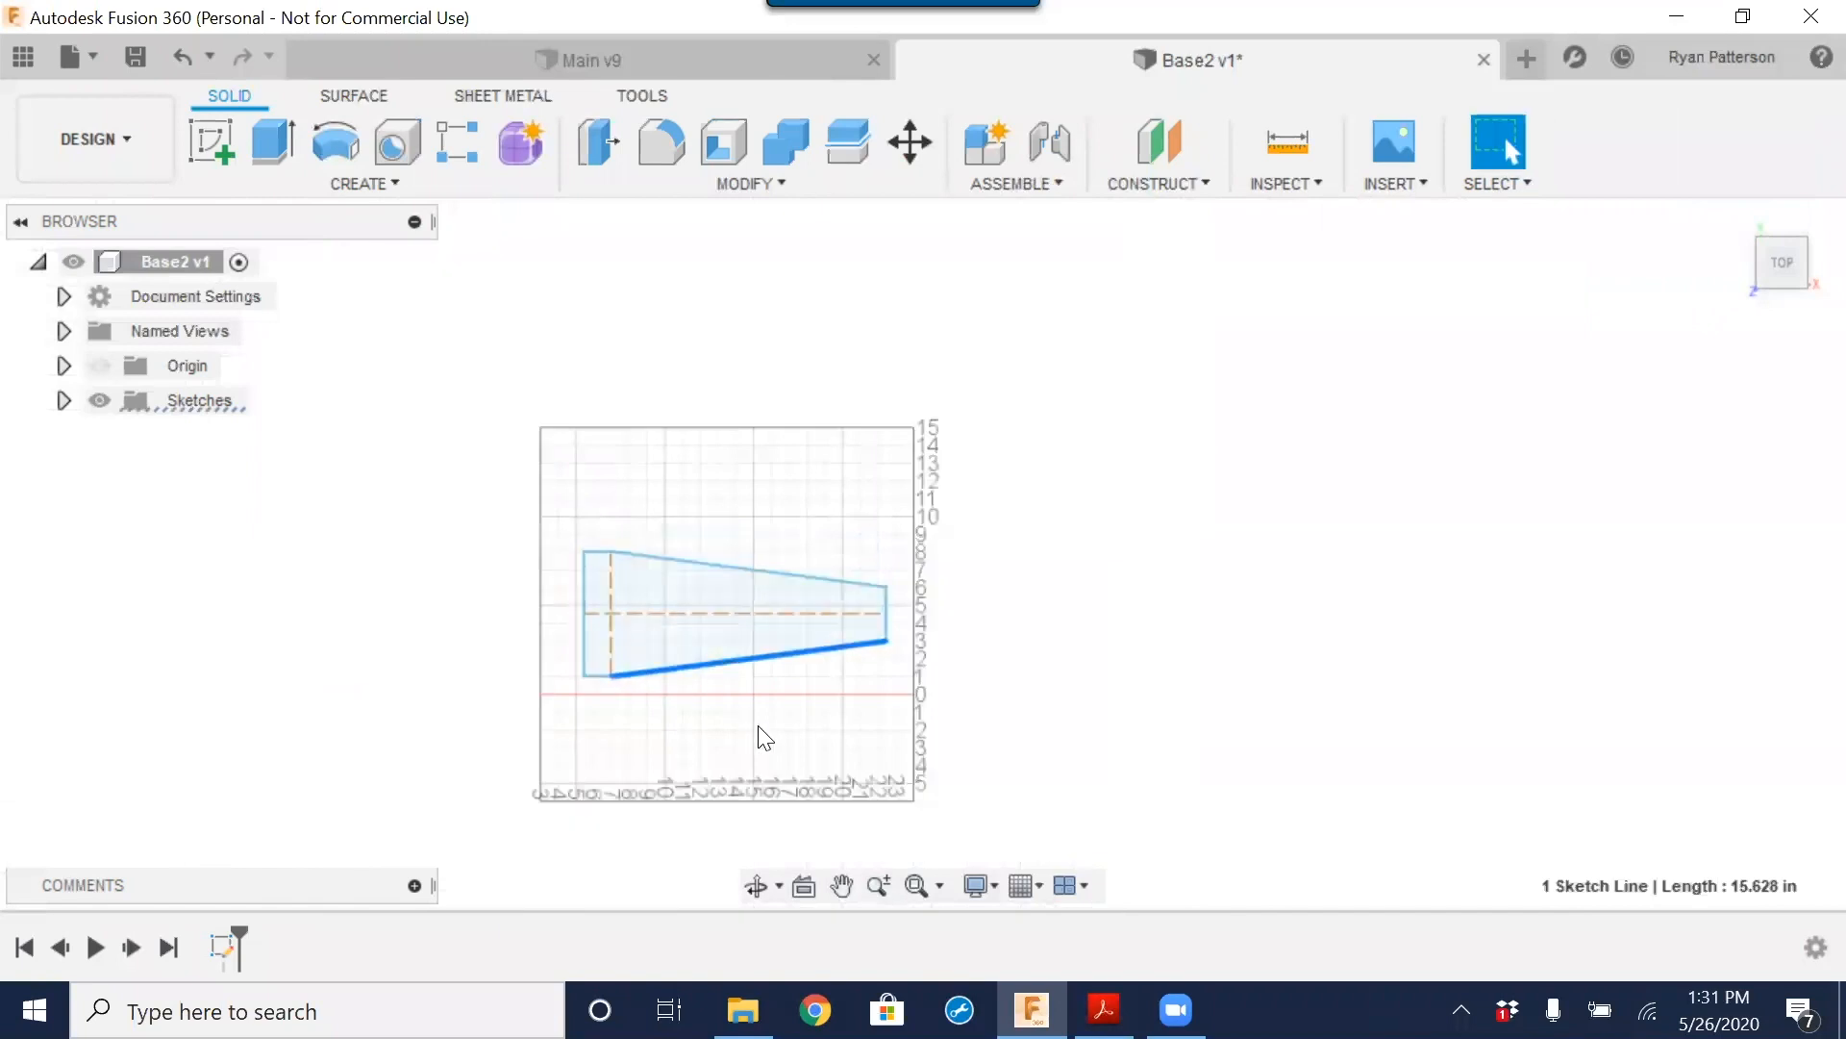
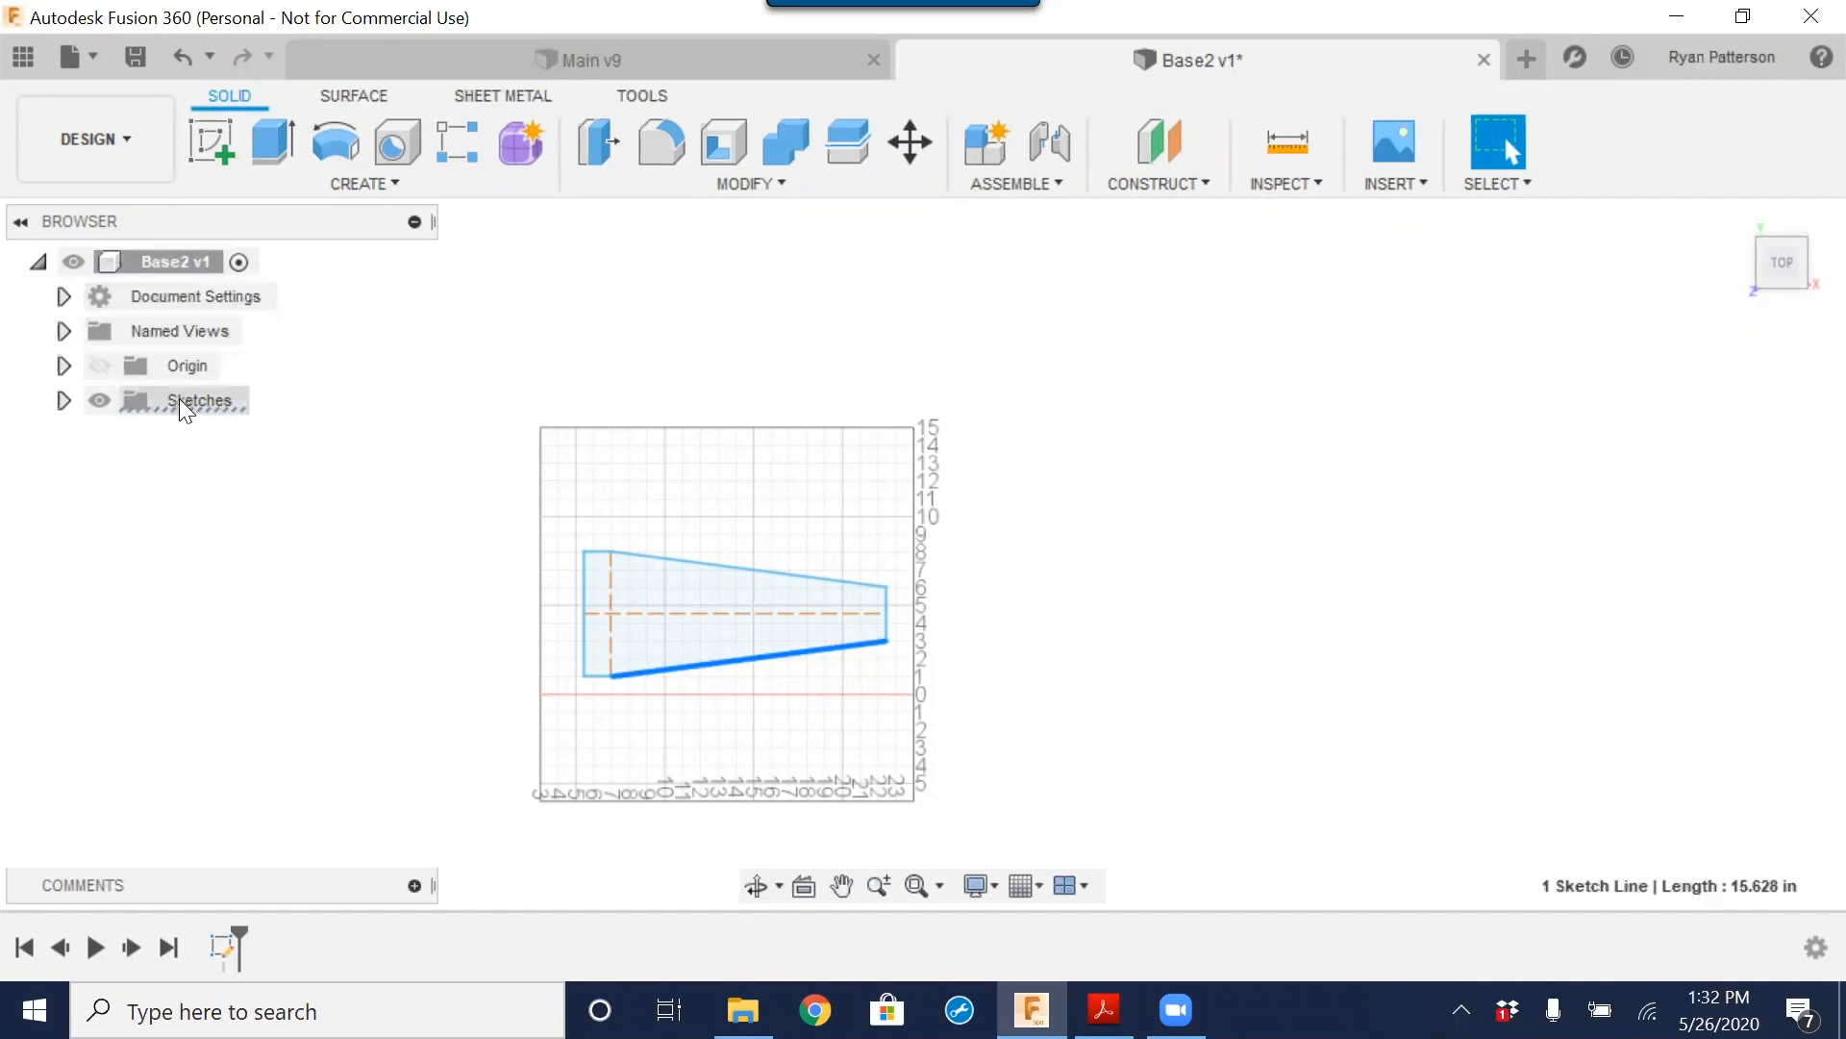
Step: Reopen Sketch1 for editing to view its dimensions and constraints, and finish it without changing anything
{"action": "left_click", "coordinate": [58, 399]}
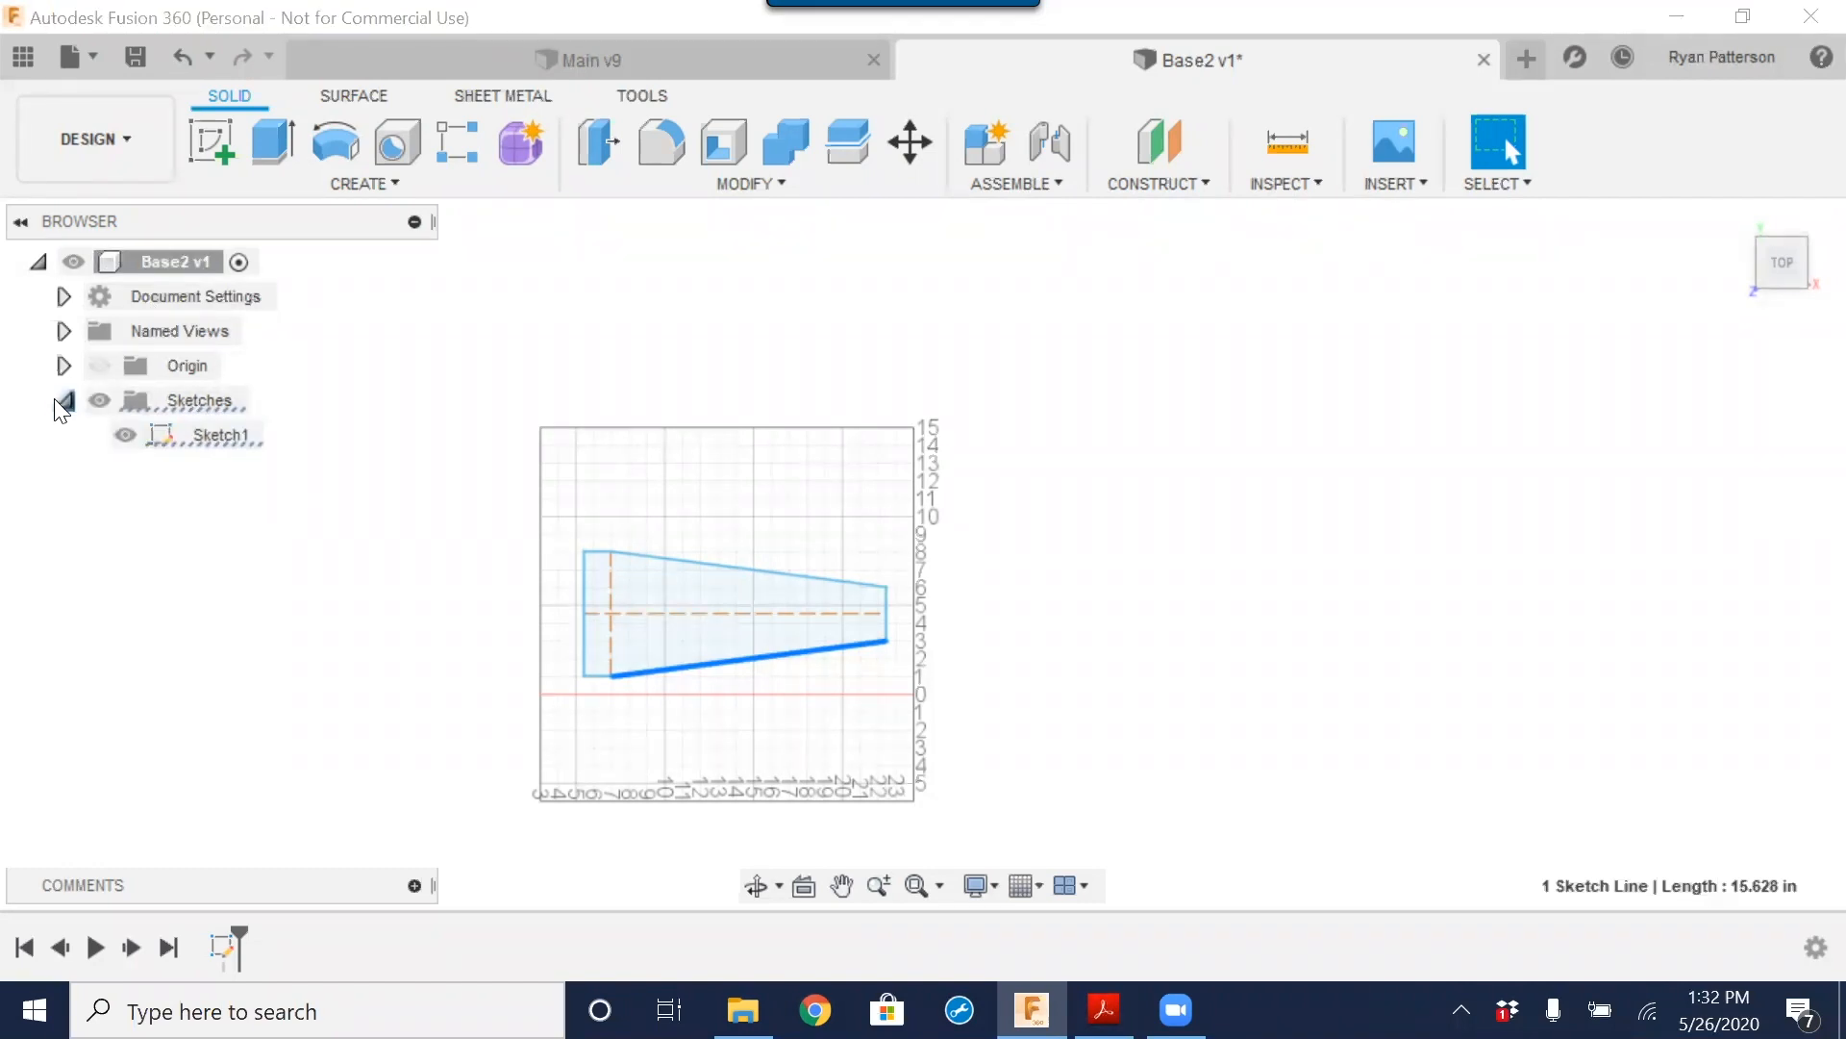
{"action": "left_click", "coordinate": [198, 396]}
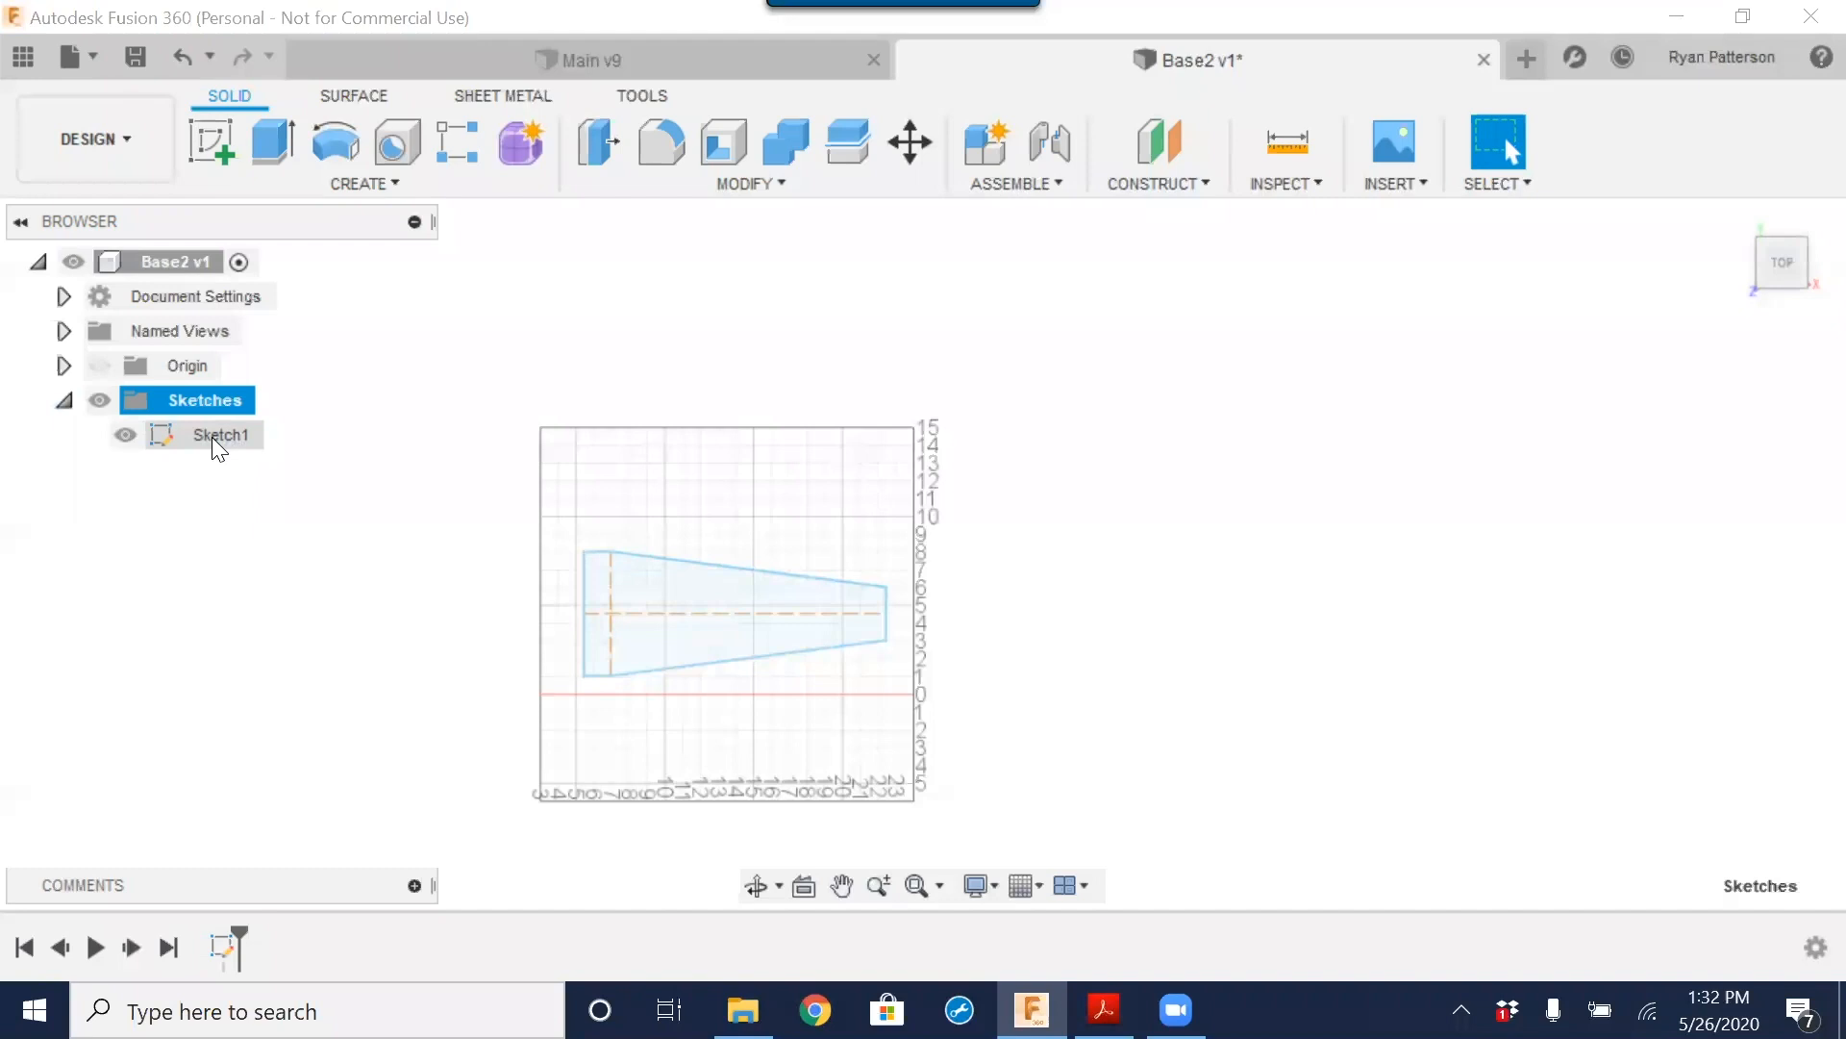
{"action": "right_click", "coordinate": [214, 443]}
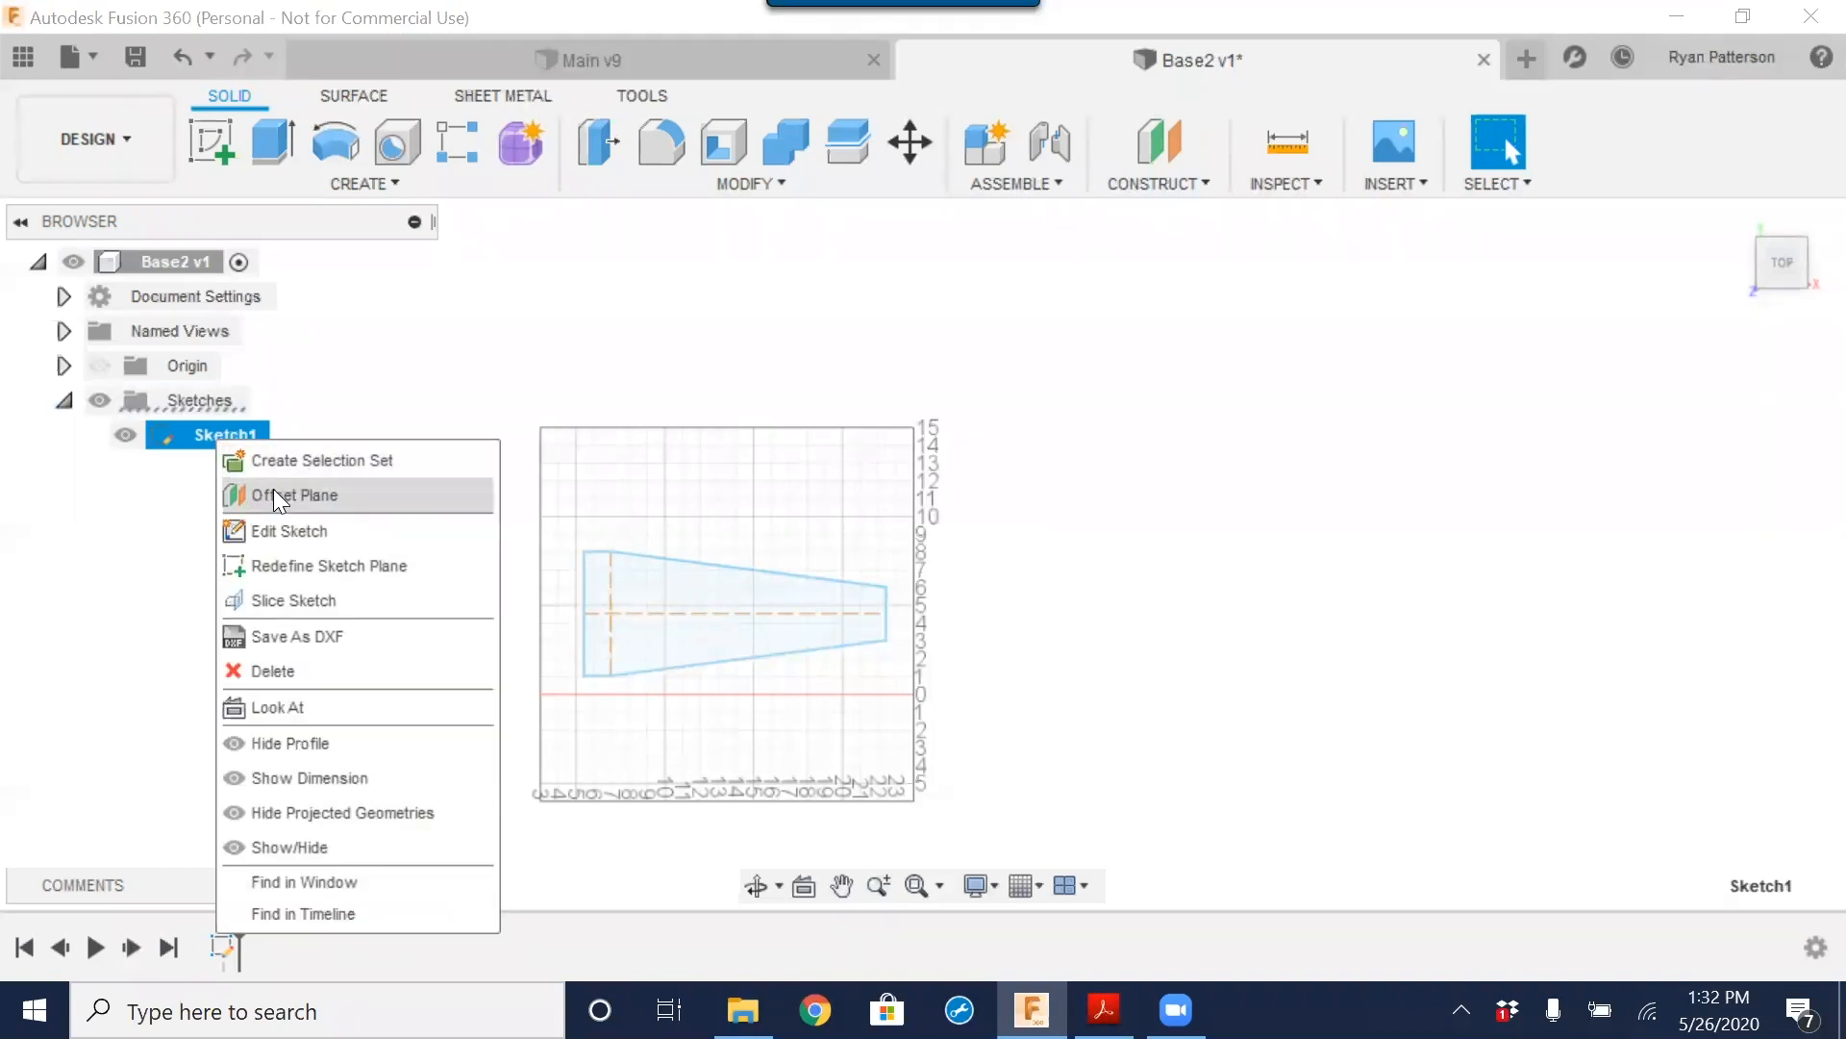
{"action": "left_click", "coordinate": [294, 528]}
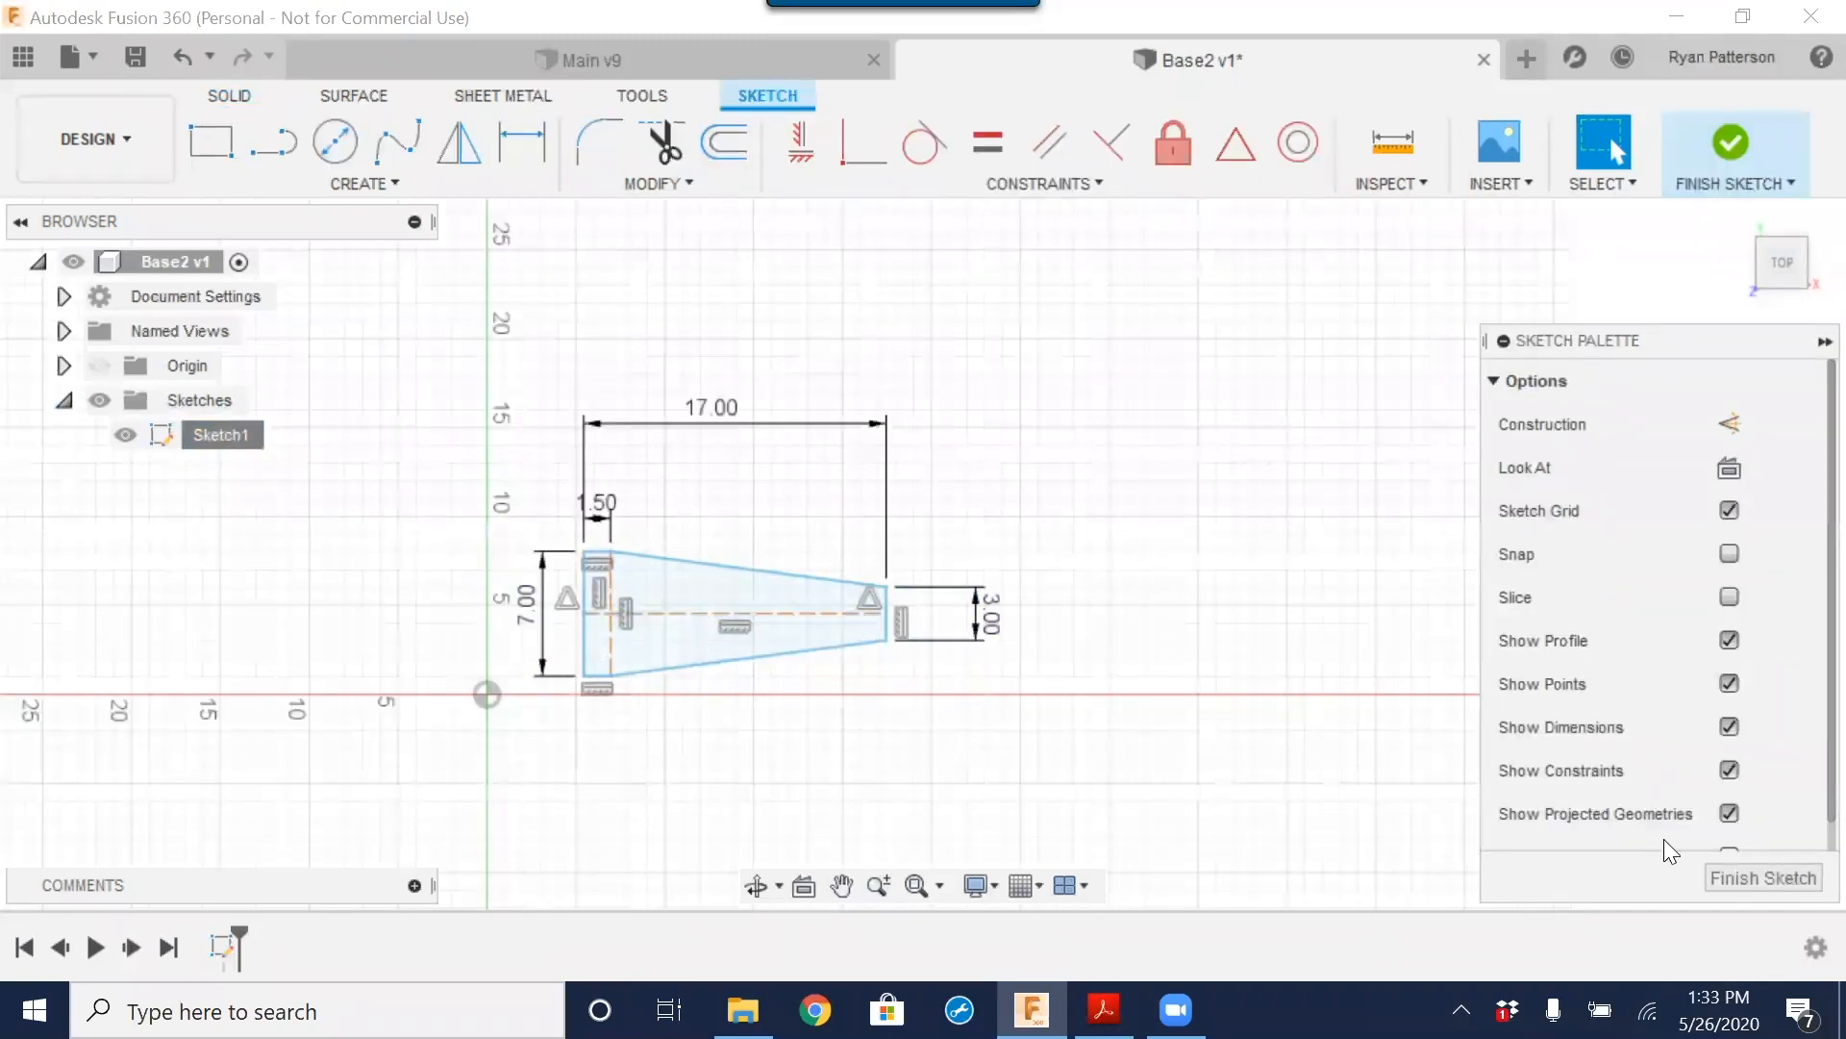
{"action": "left_click", "coordinate": [1739, 877]}
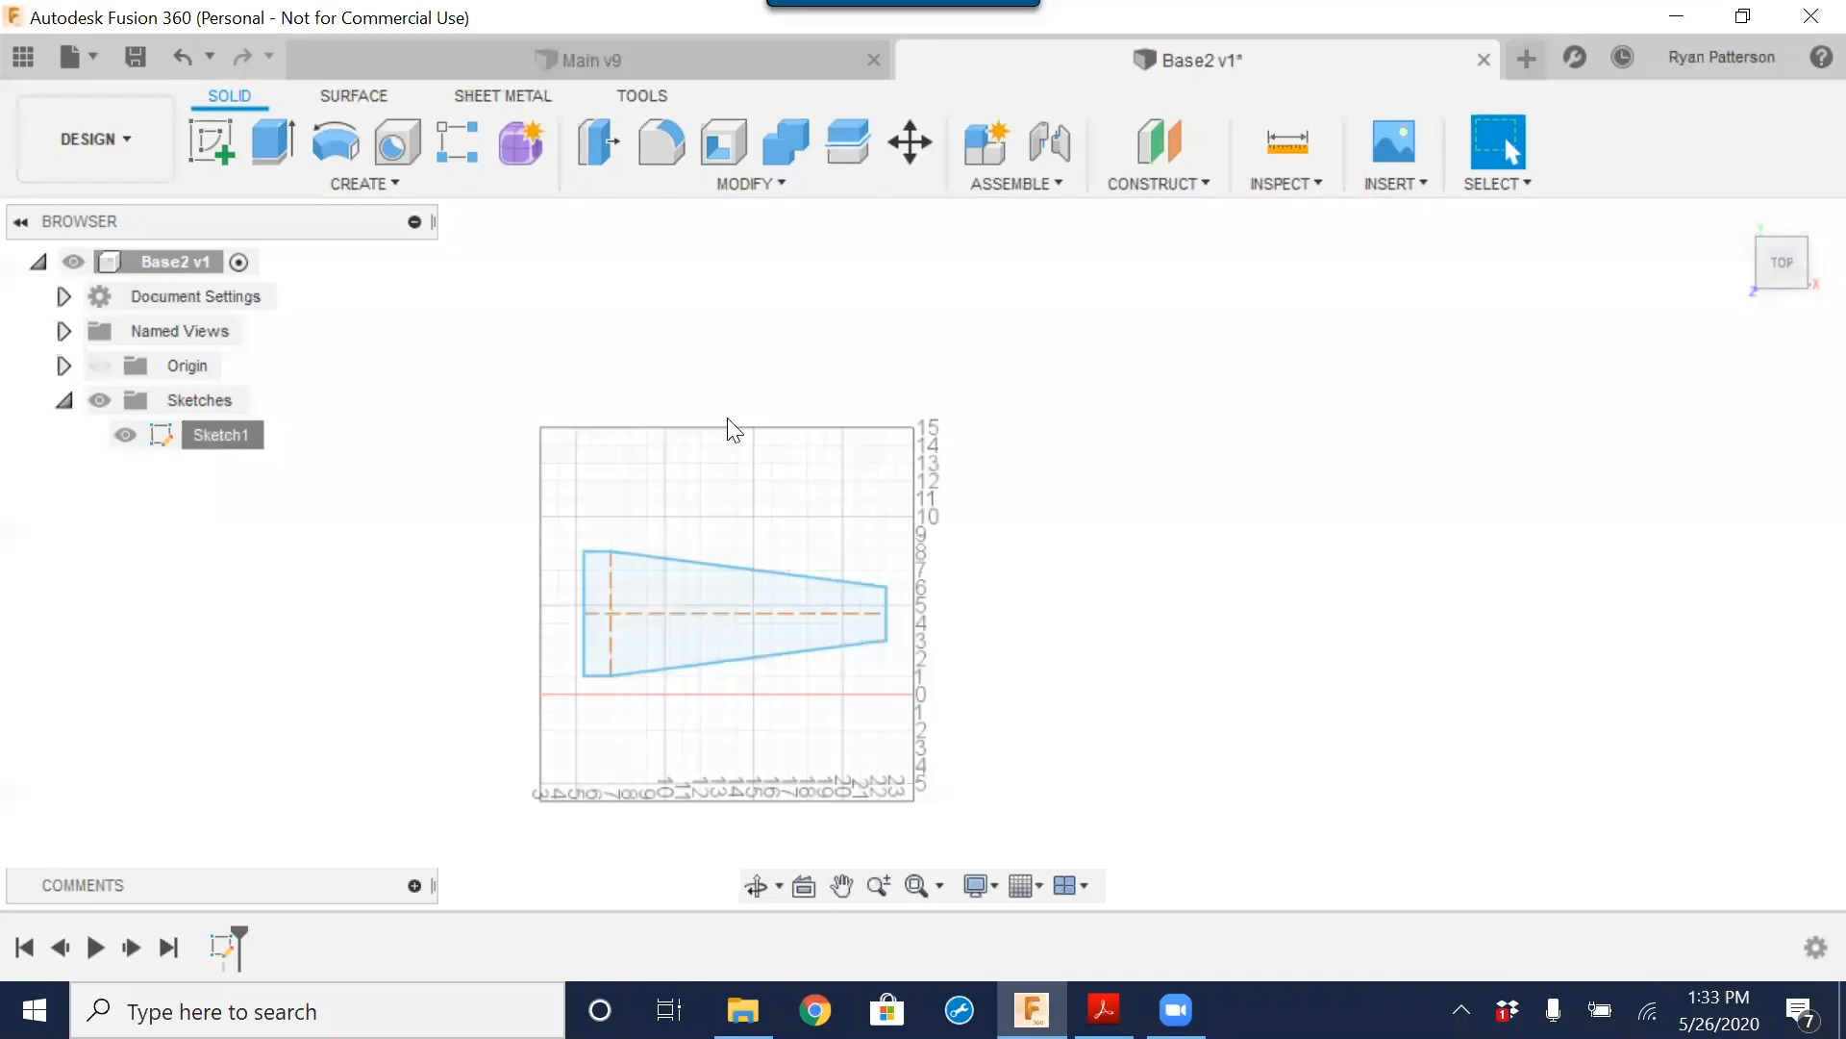
Step: Extrude the tapered profile 0.5 in to one side as a new body
{"action": "left_click", "coordinate": [598, 152]}
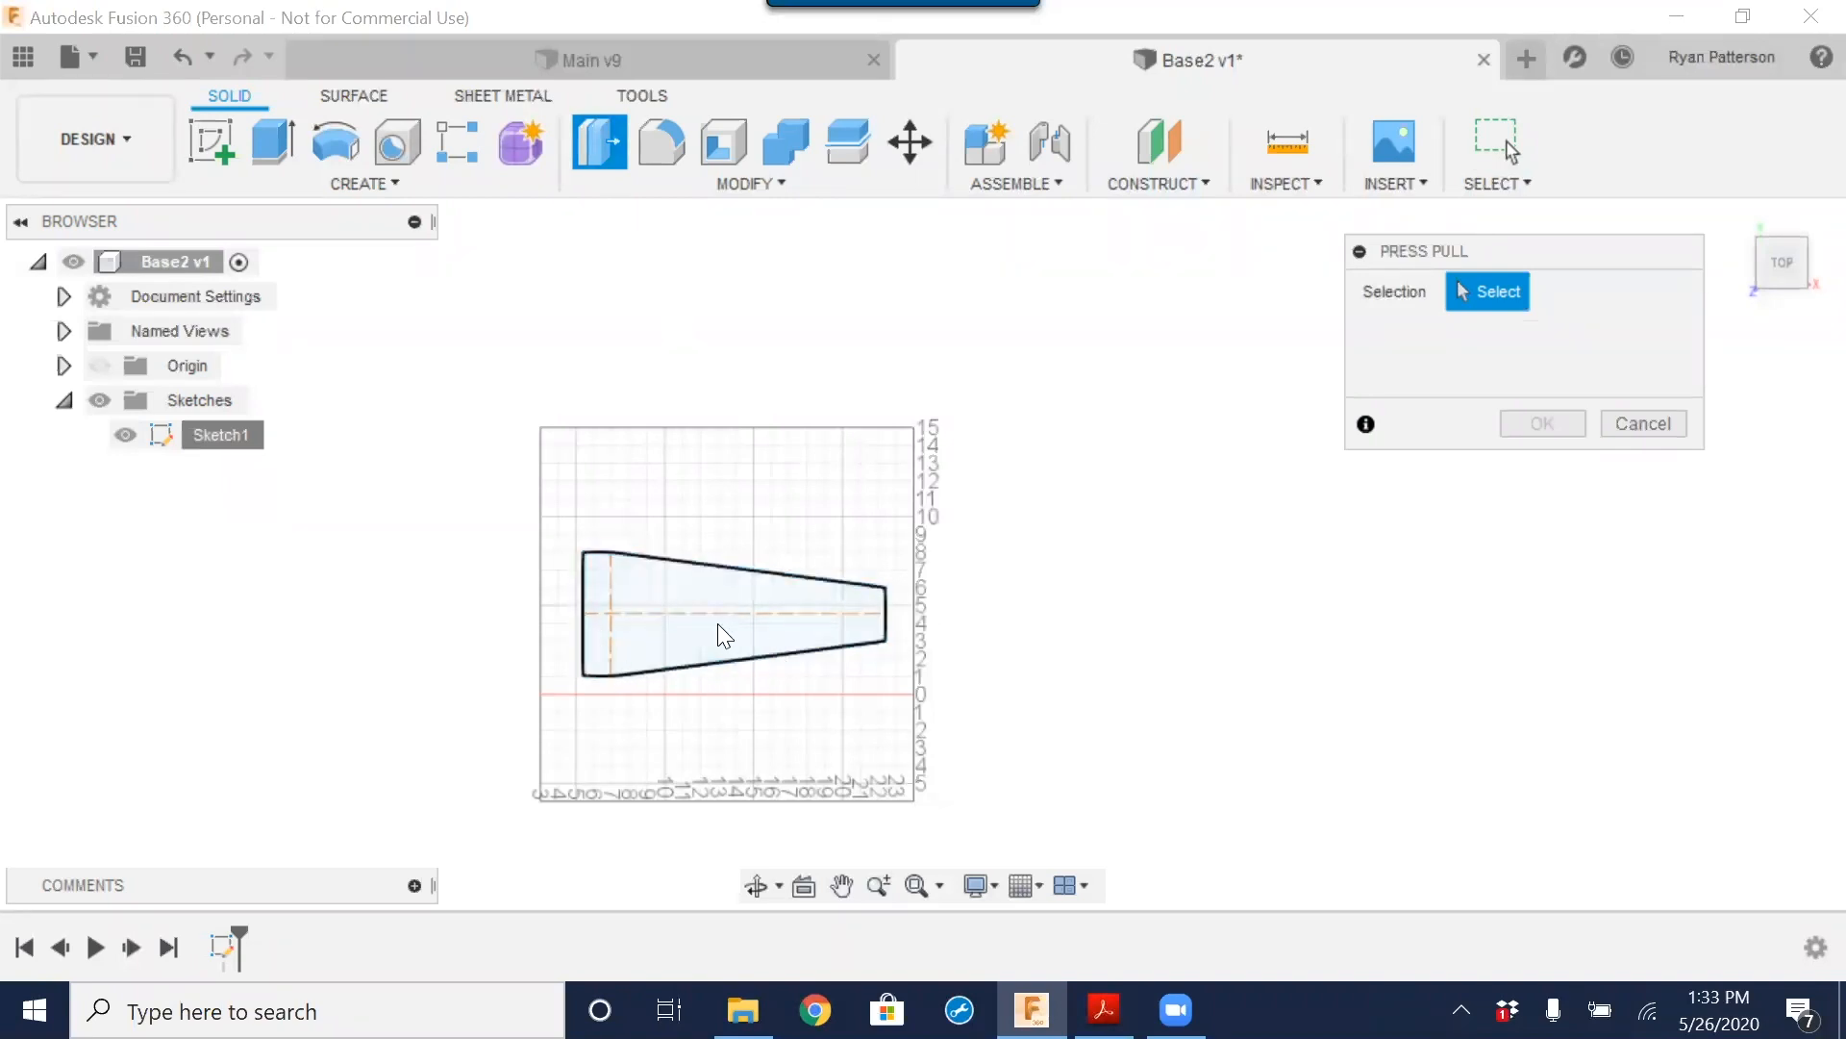
{"action": "left_click", "coordinate": [658, 586]}
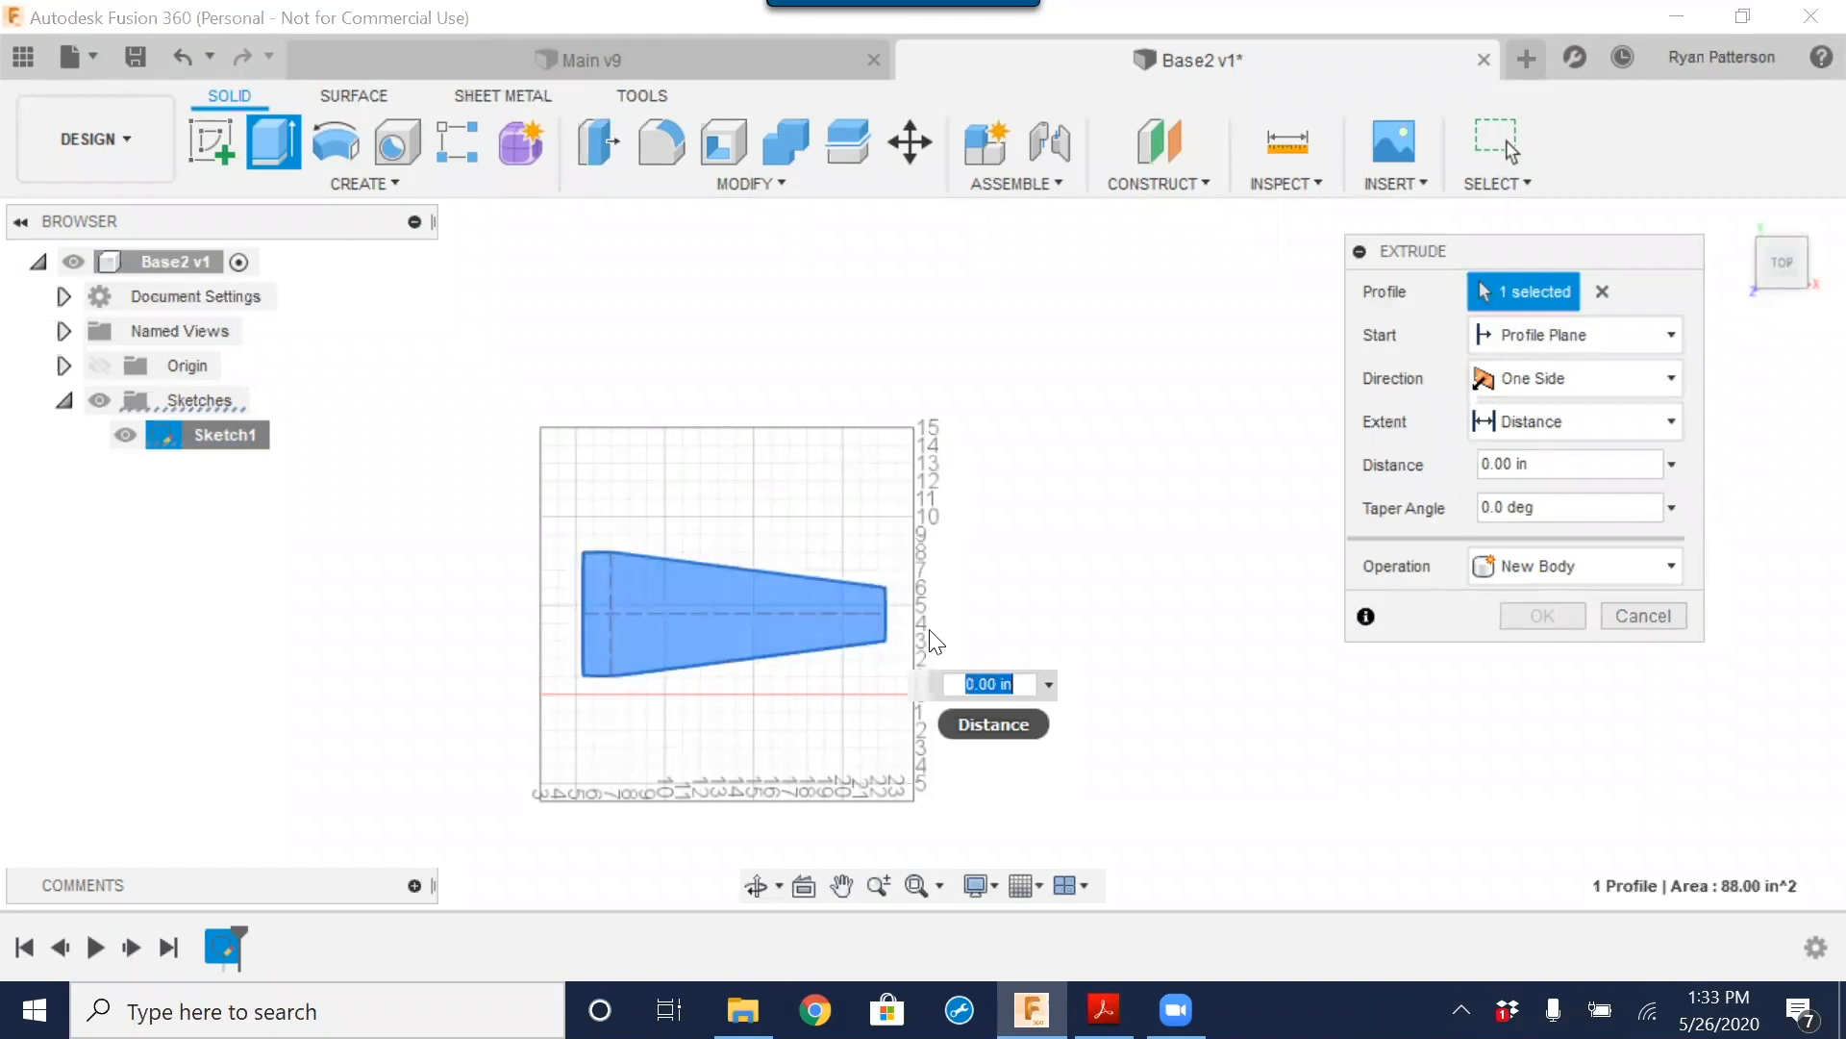
{"action": "mouse_move", "coordinate": [791, 536]}
{"action": "middle_mouse_down", "text": "shift"}
{"action": "mouse_move", "coordinate": [742, 549]}
{"action": "mouse_move", "coordinate": [750, 697]}
{"action": "mouse_move", "coordinate": [736, 650]}
{"action": "middle_mouse_up", "text": "shift"}
{"action": "left_click_drag", "start_coordinate": [740, 660], "coordinate": [781, 727]}
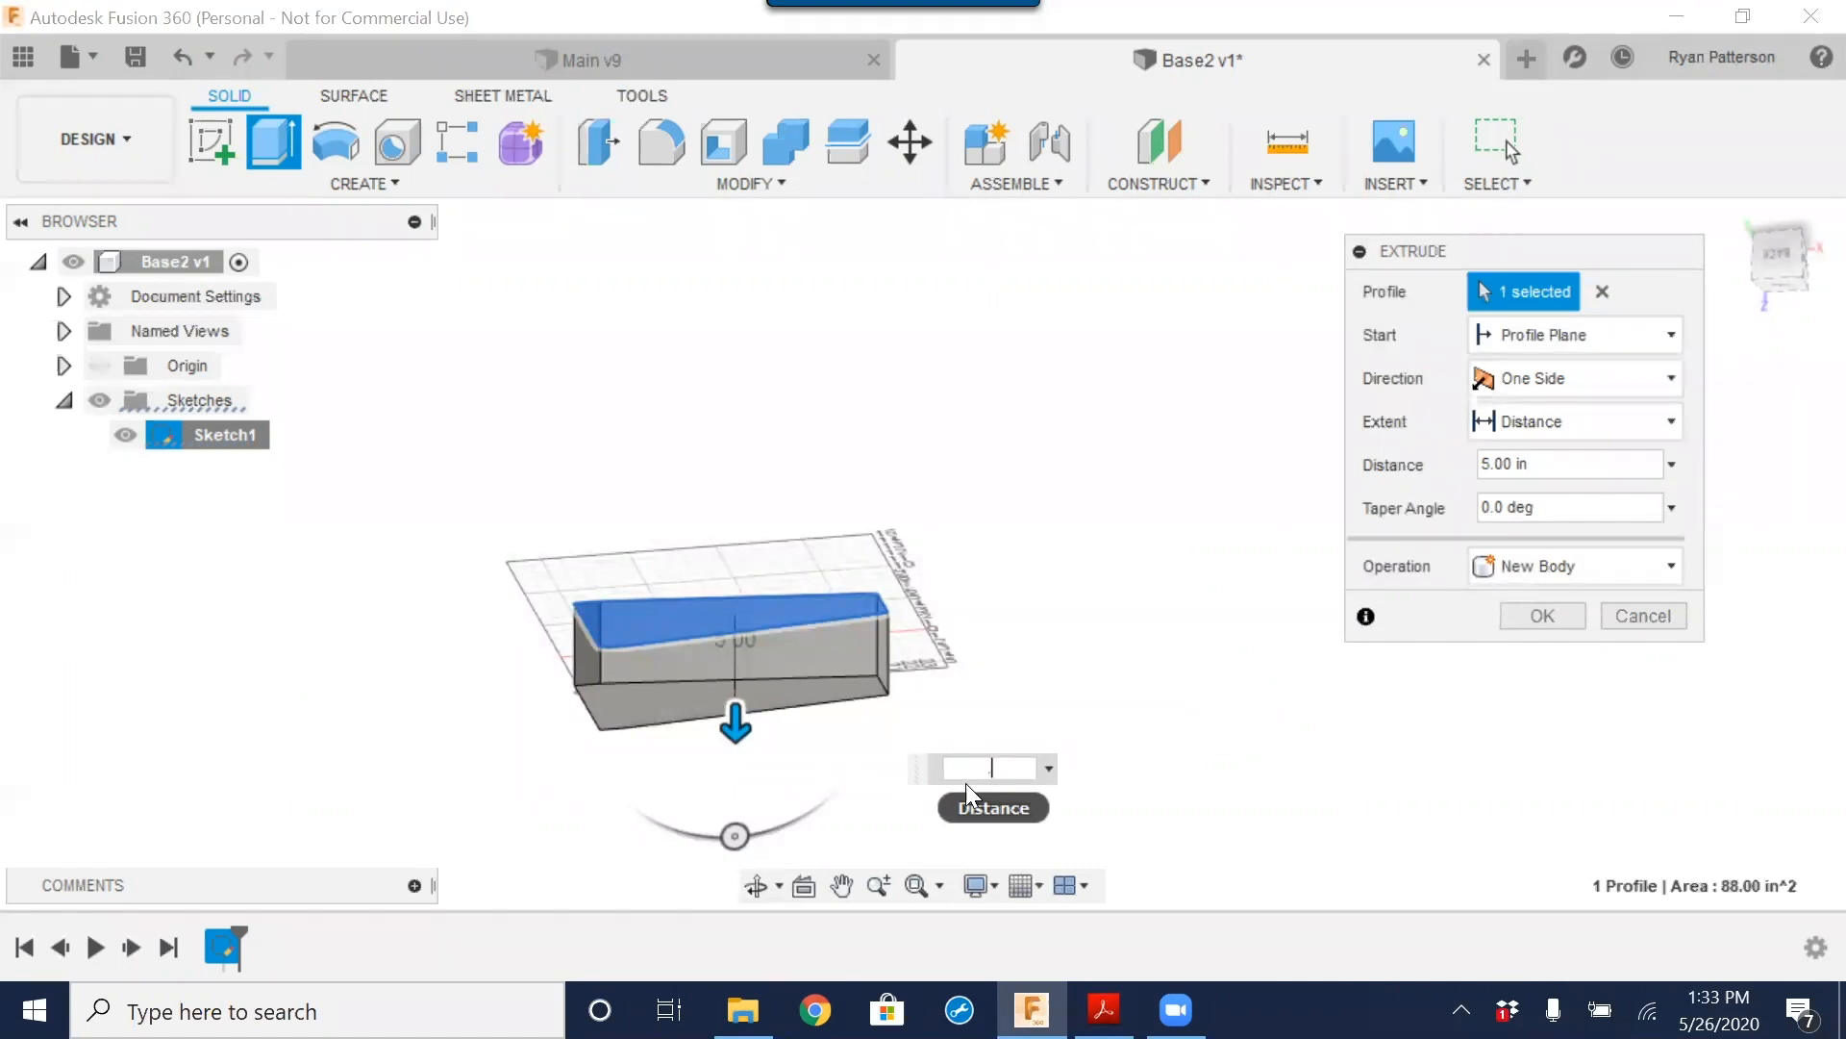
{"action": "key", "text": "Return"}
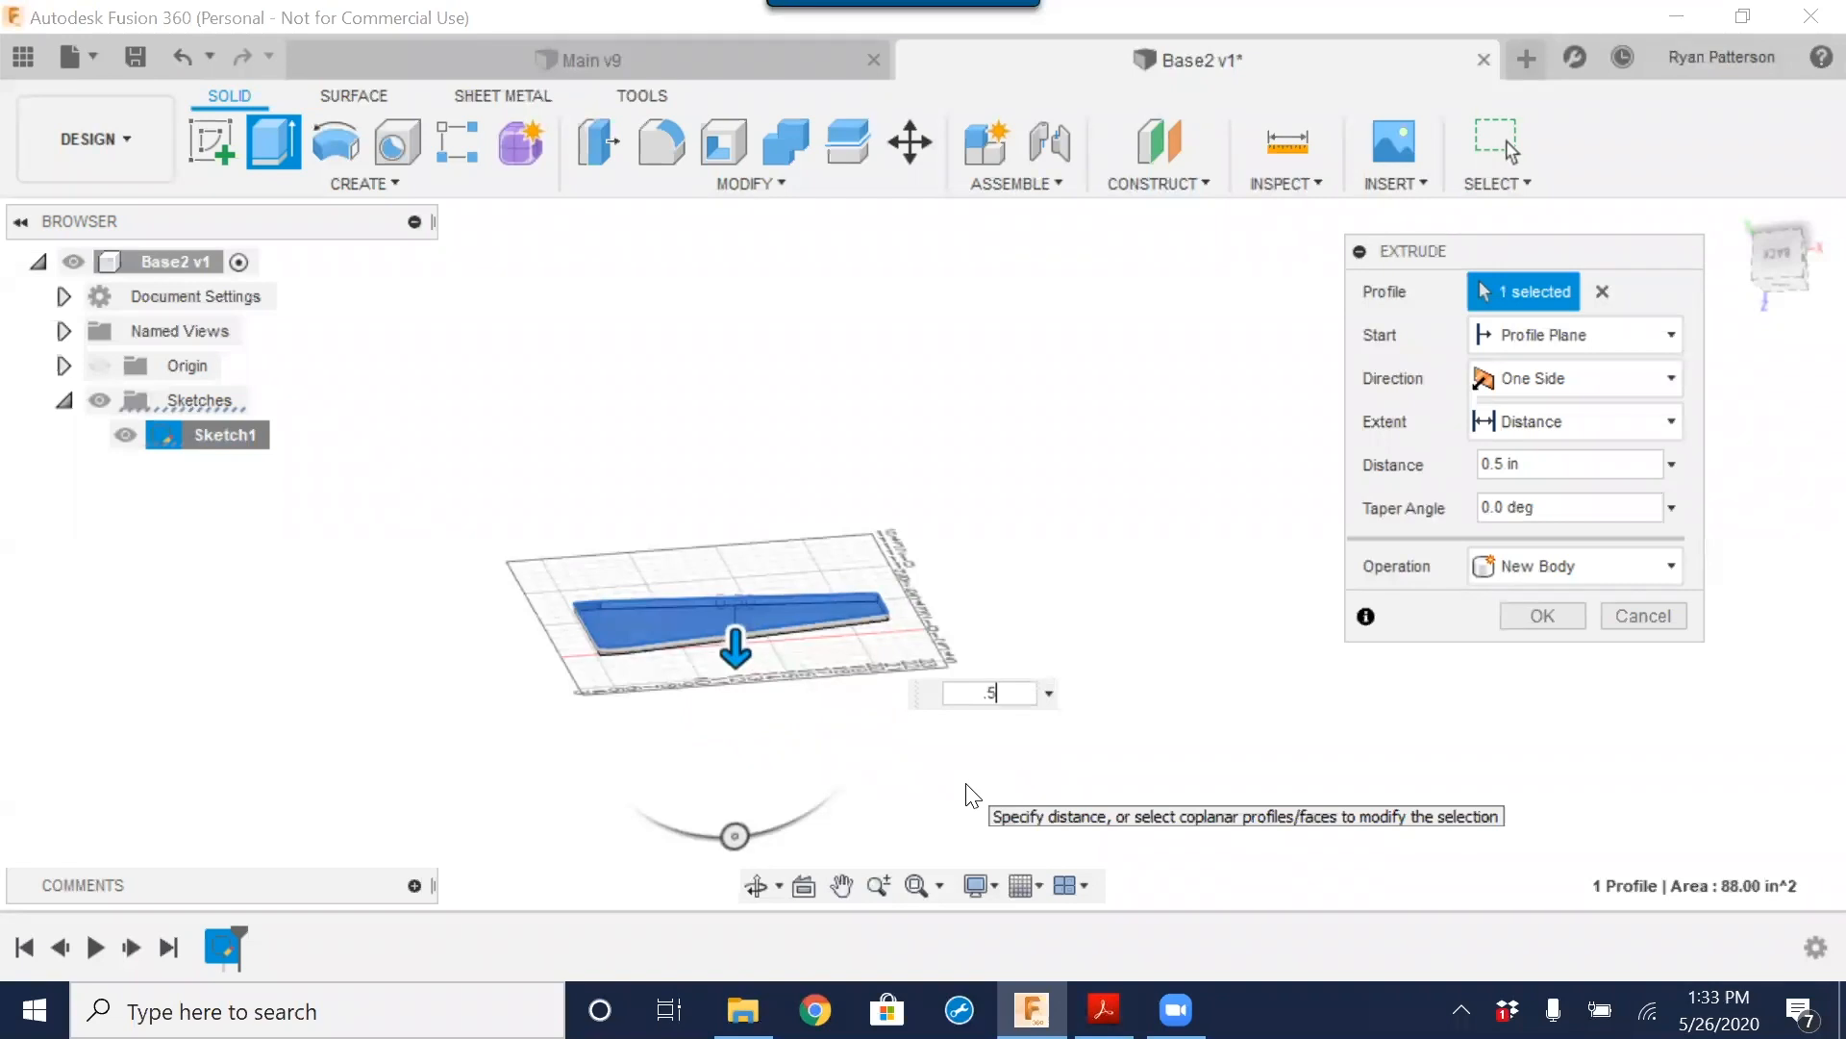
{"action": "key", "text": "Return"}
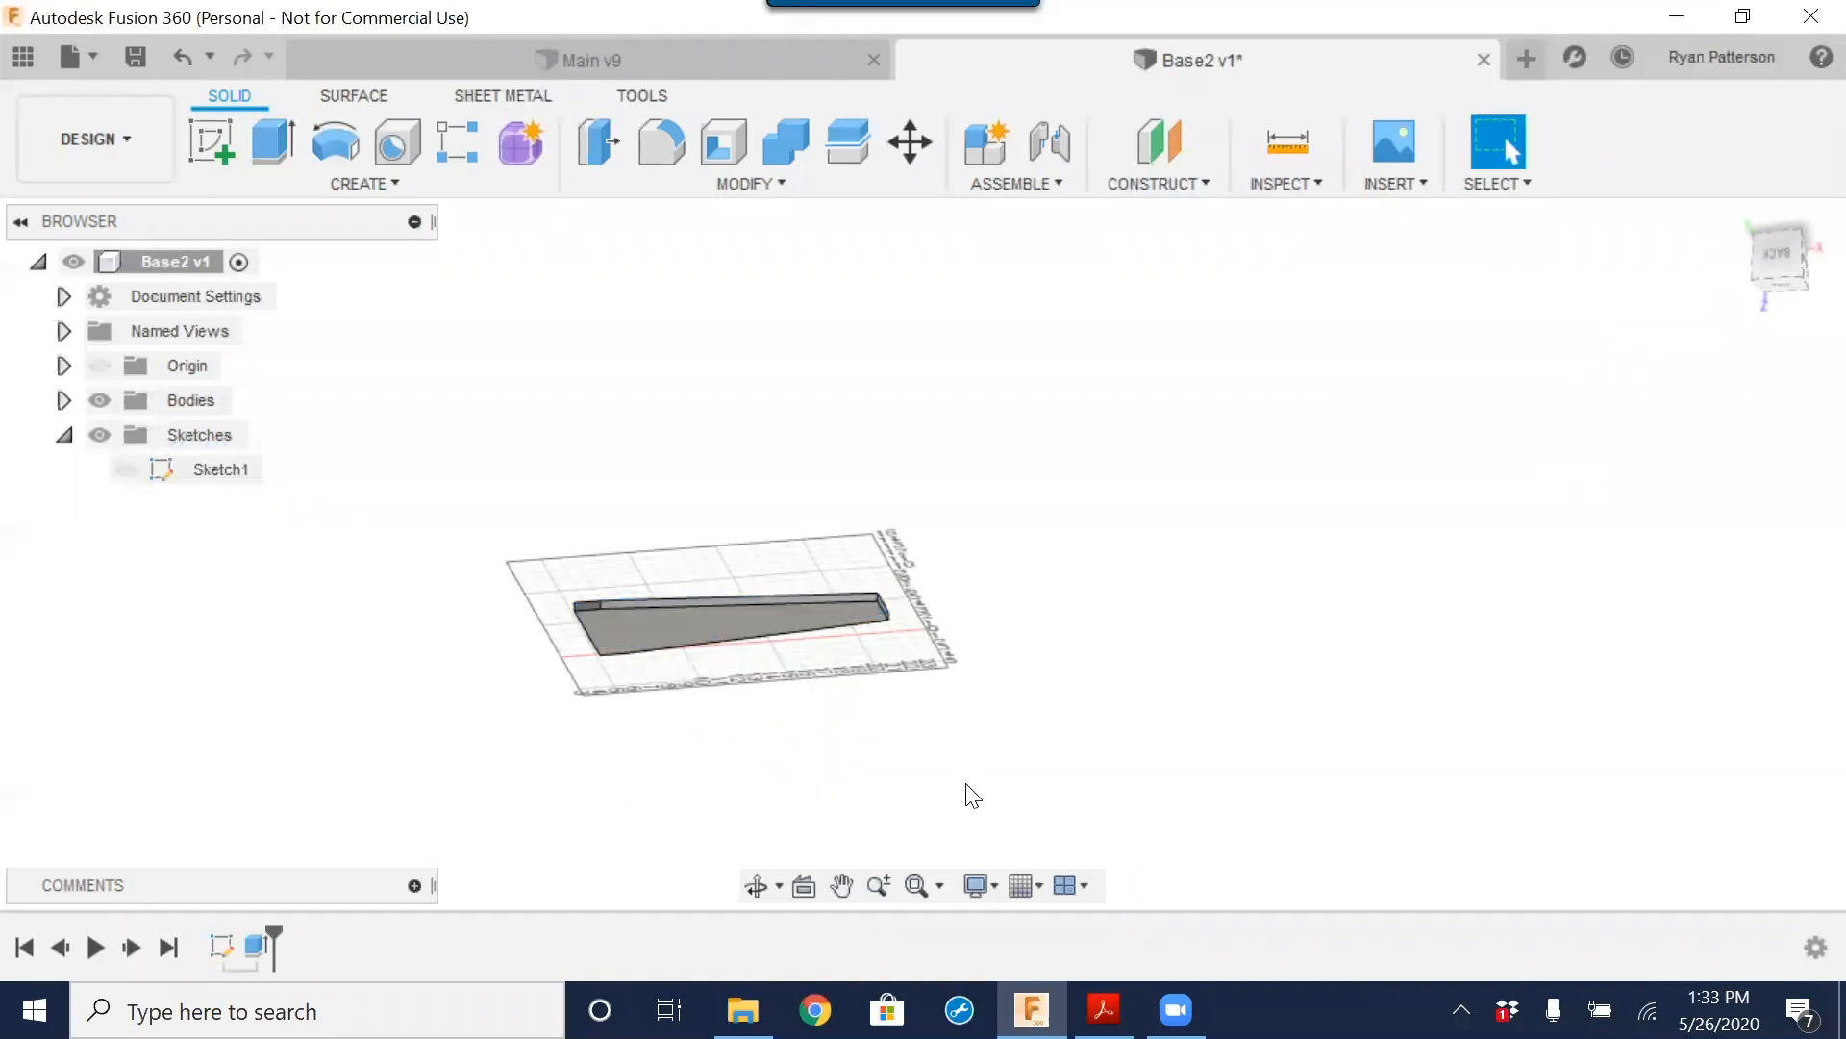
Step: Inspect the extruded base from above and check the hole sizes and spacing in Base.pdf before returning to the model
{"action": "middle_click_drag", "start_coordinate": [842, 752], "coordinate": [880, 339]}
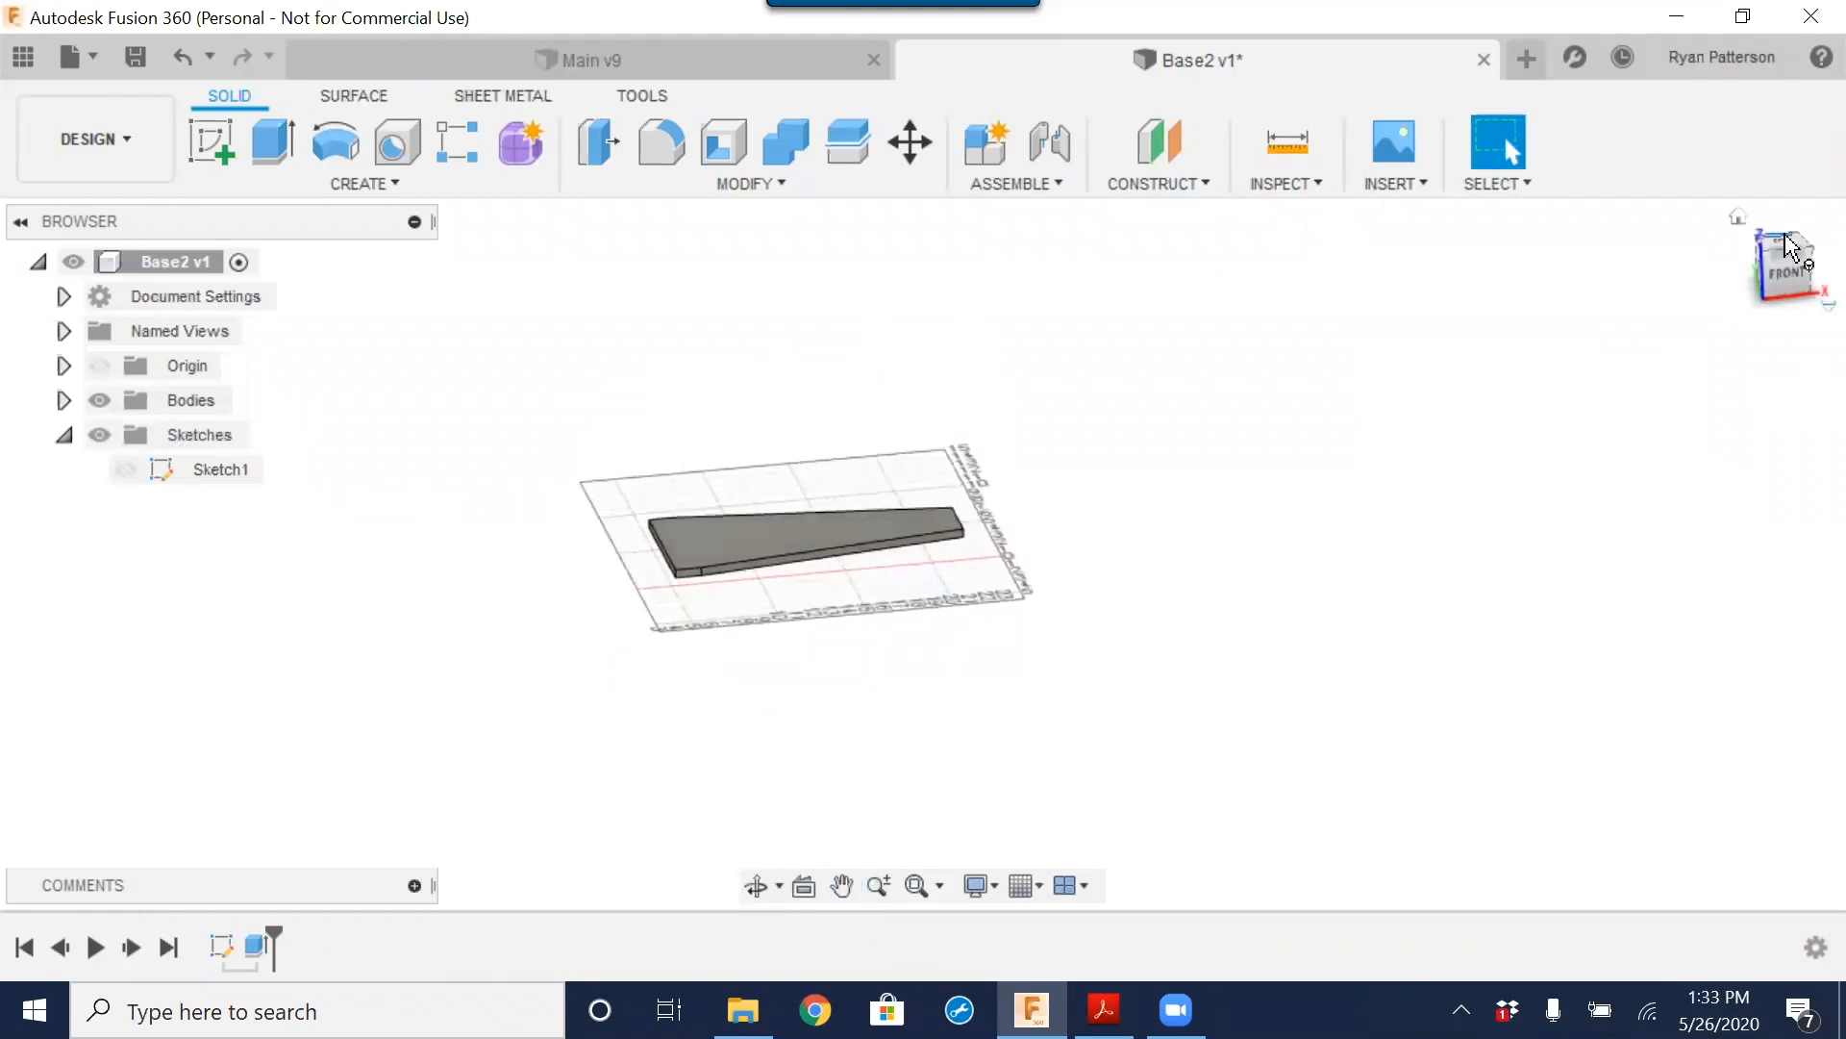
{"action": "scroll", "coordinate": [866, 562], "scroll_direction": "up", "scroll_amount": 5}
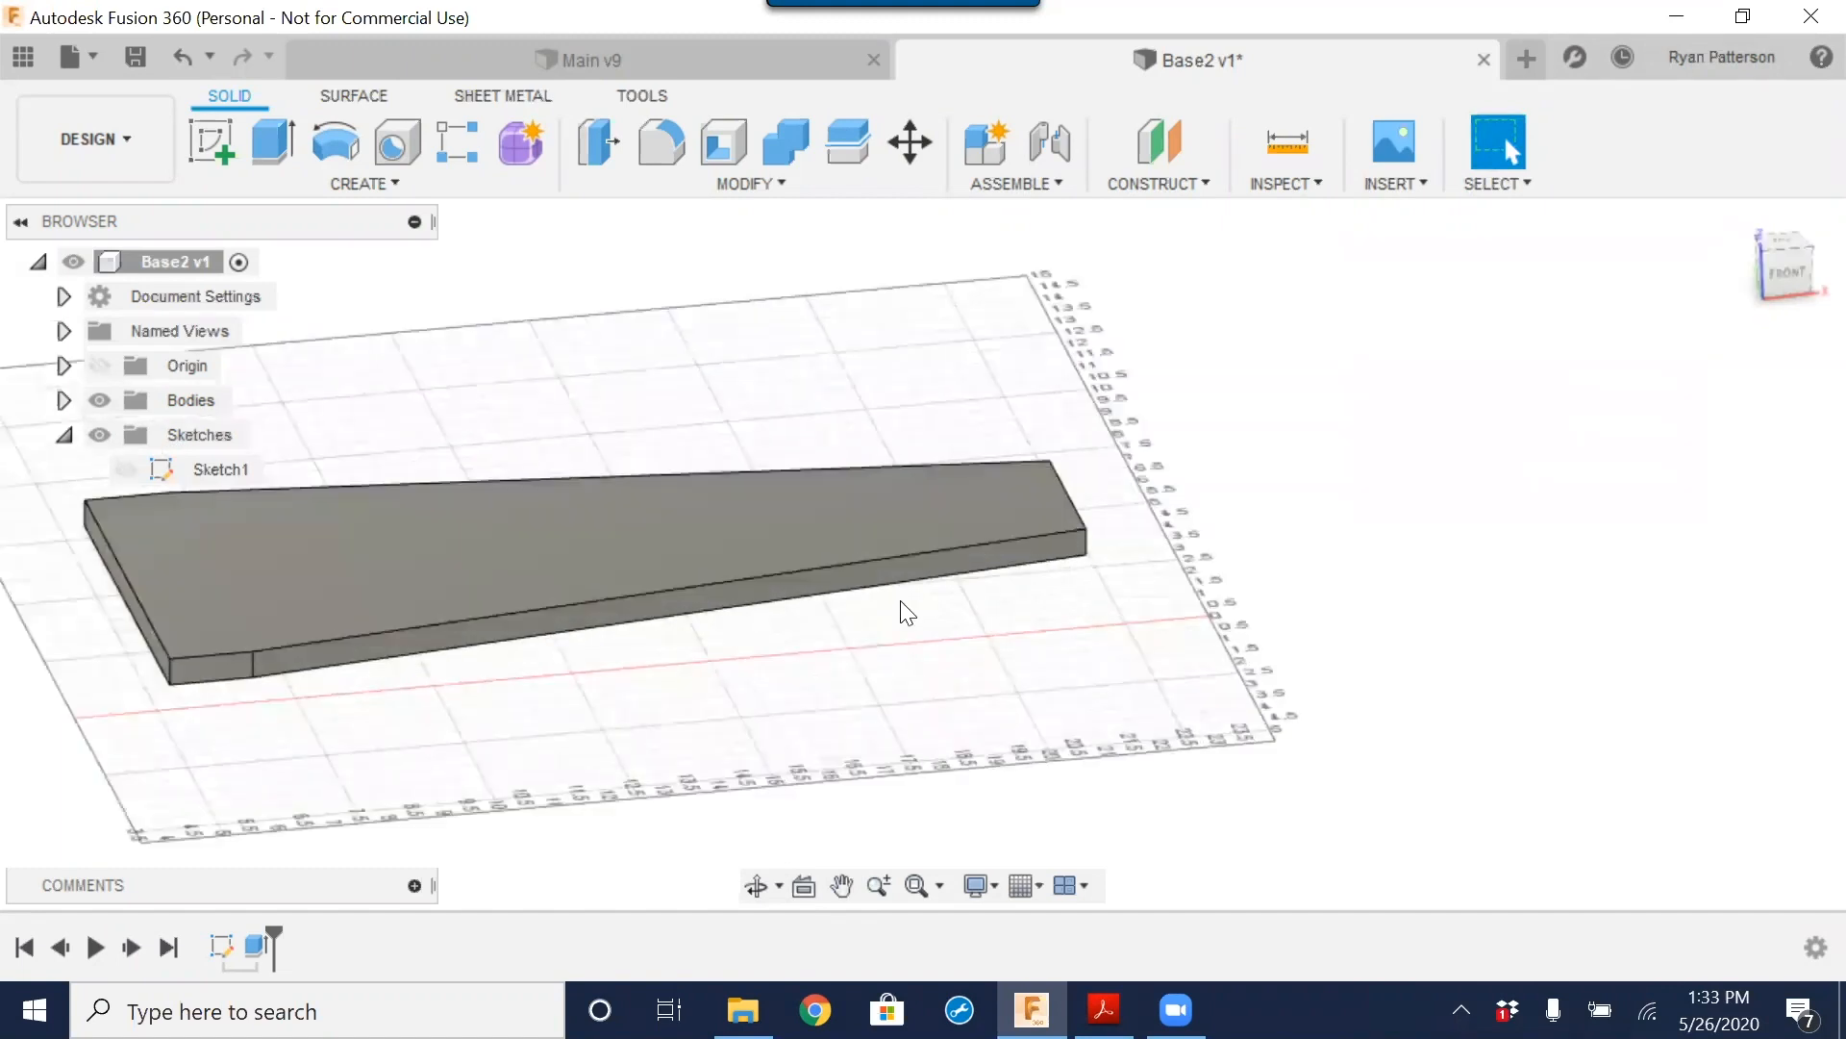
{"action": "middle_click_drag", "start_coordinate": [713, 619], "coordinate": [1024, 561]}
{"action": "scroll", "coordinate": [1220, 546], "scroll_direction": "down", "scroll_amount": 3}
{"action": "middle_click_drag", "start_coordinate": [1219, 545], "coordinate": [1068, 565], "text": "shift"}
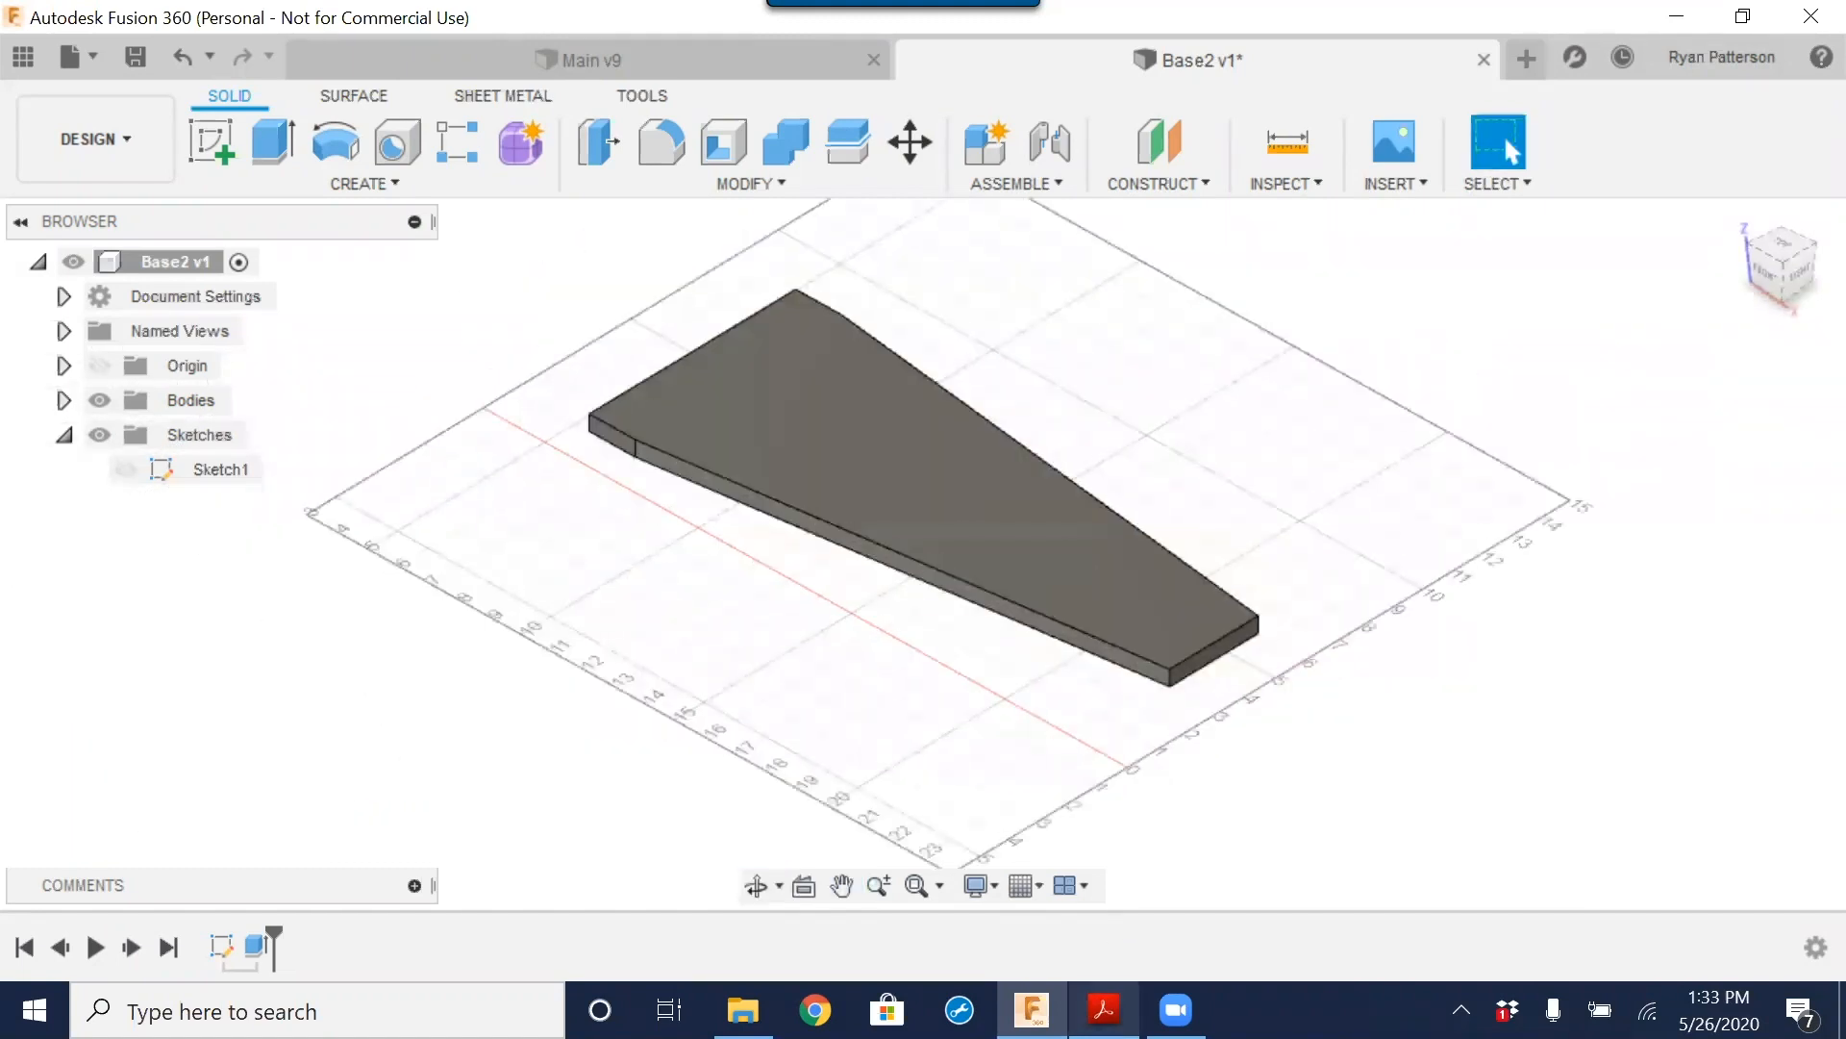
{"action": "left_click", "coordinate": [1103, 1009]}
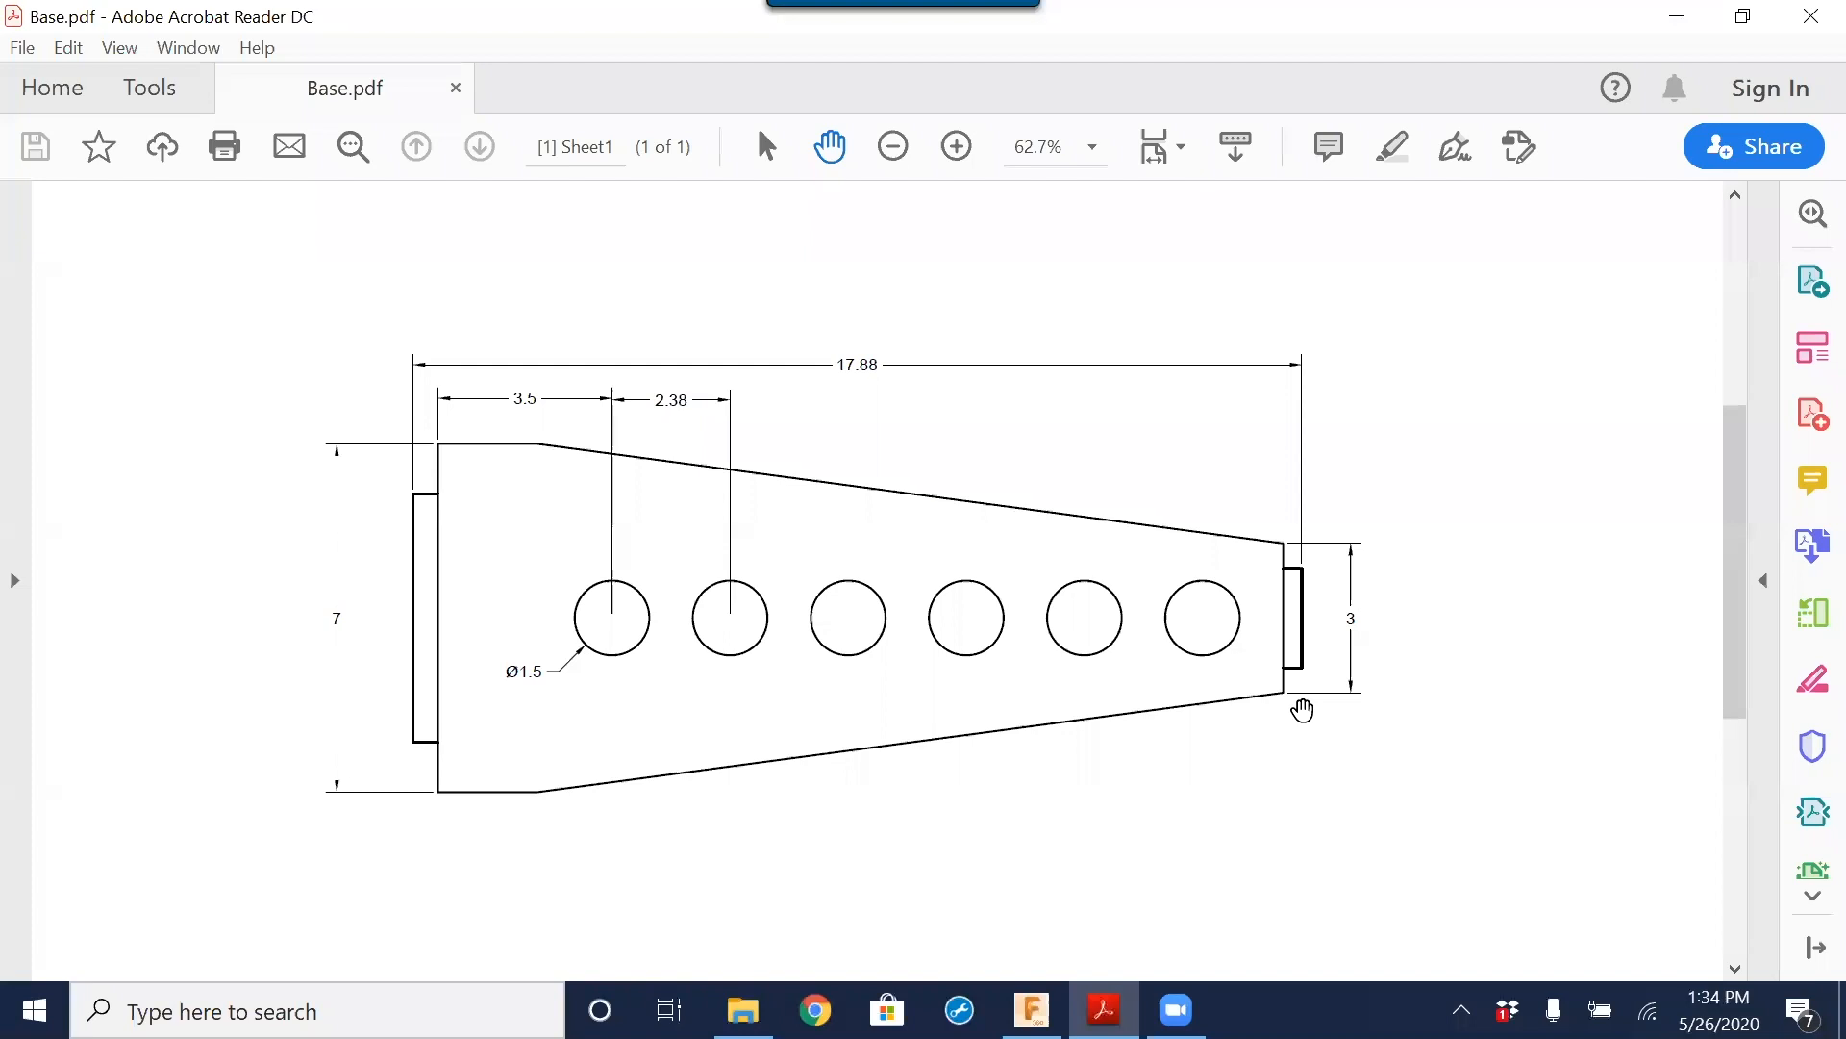
{"action": "left_click", "coordinate": [1677, 17]}
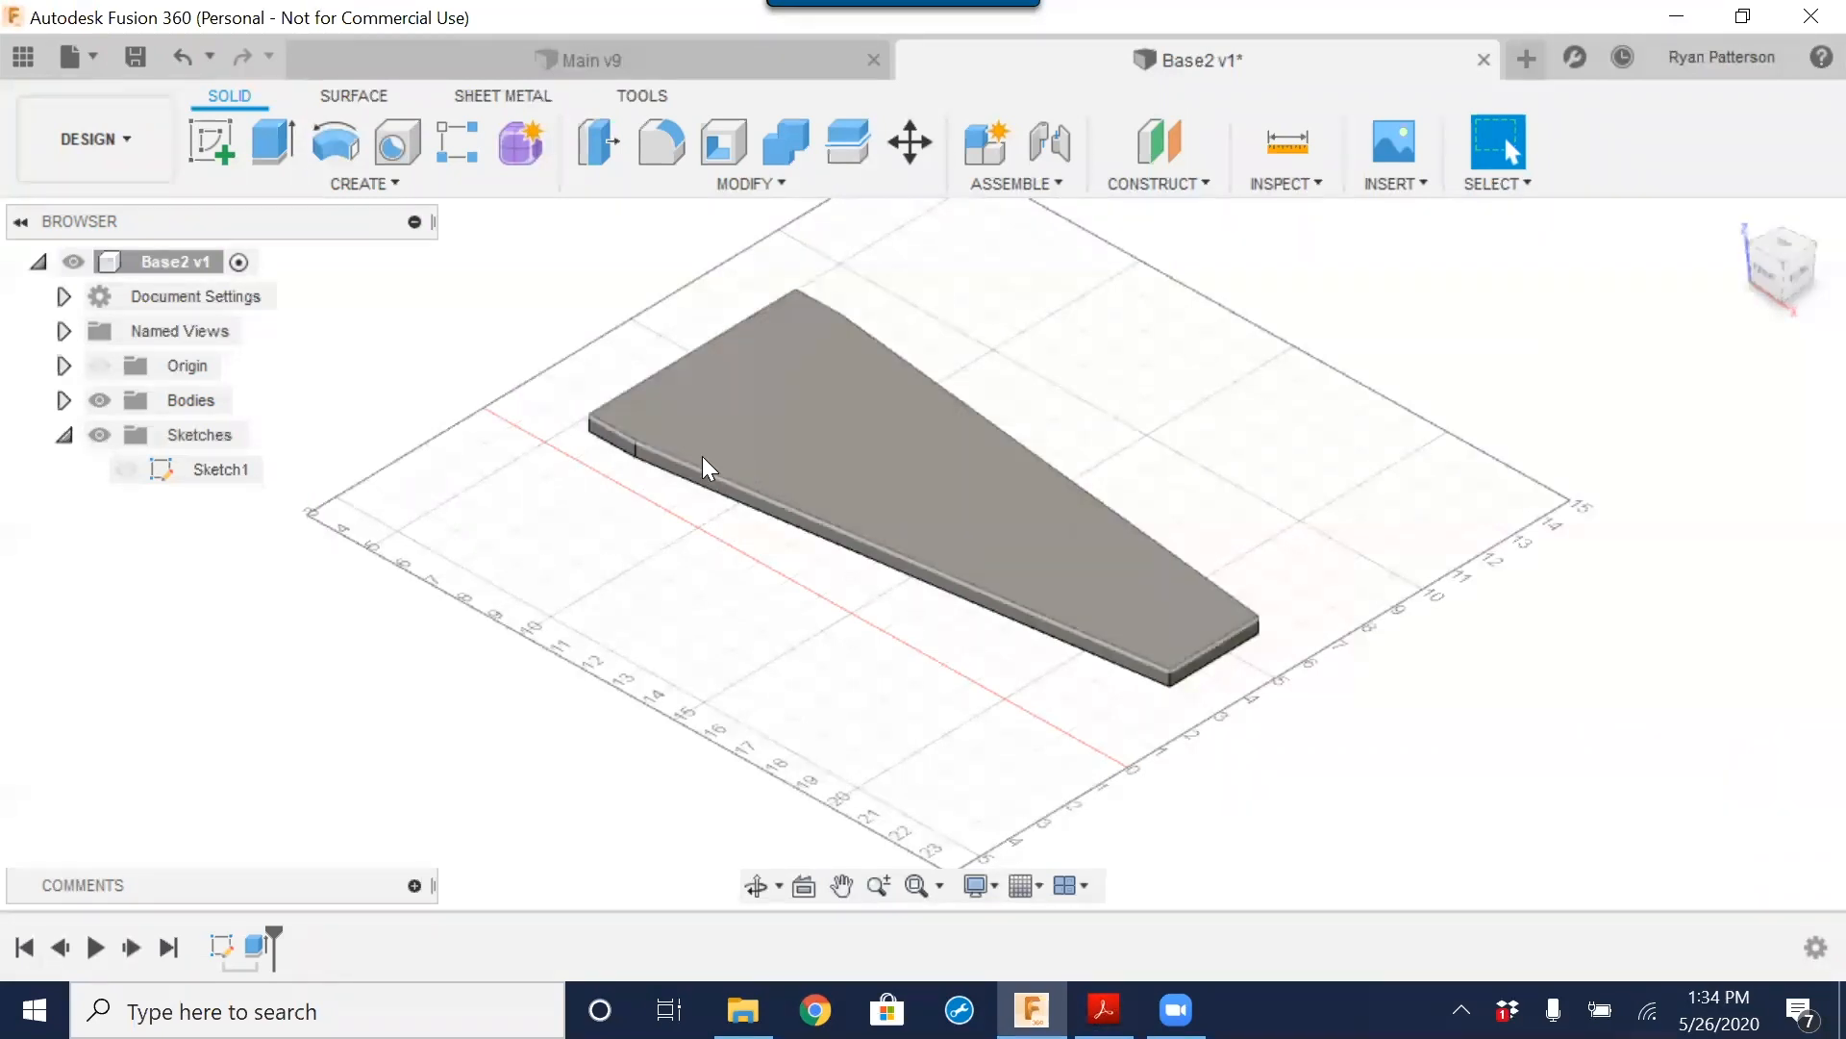
{"action": "scroll", "coordinate": [616, 433], "scroll_direction": "up", "scroll_amount": 5}
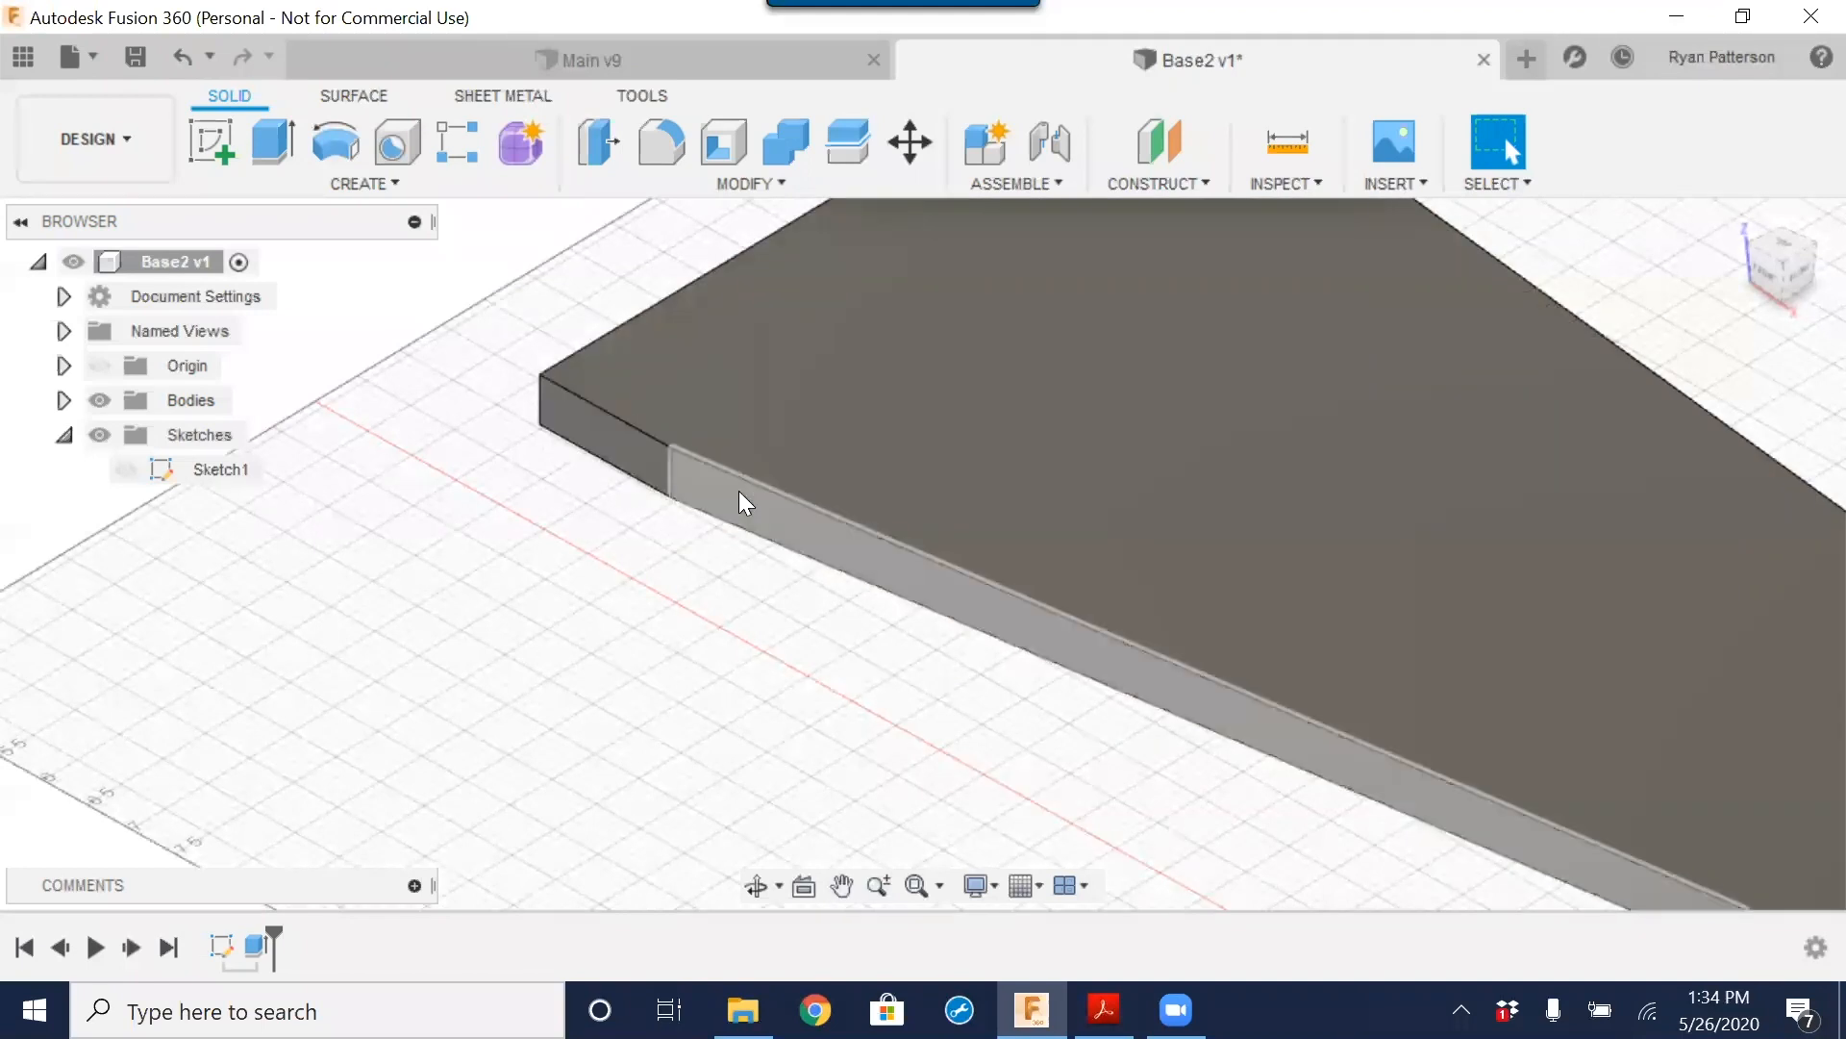
{"action": "scroll", "coordinate": [787, 441], "scroll_direction": "down", "scroll_amount": 5}
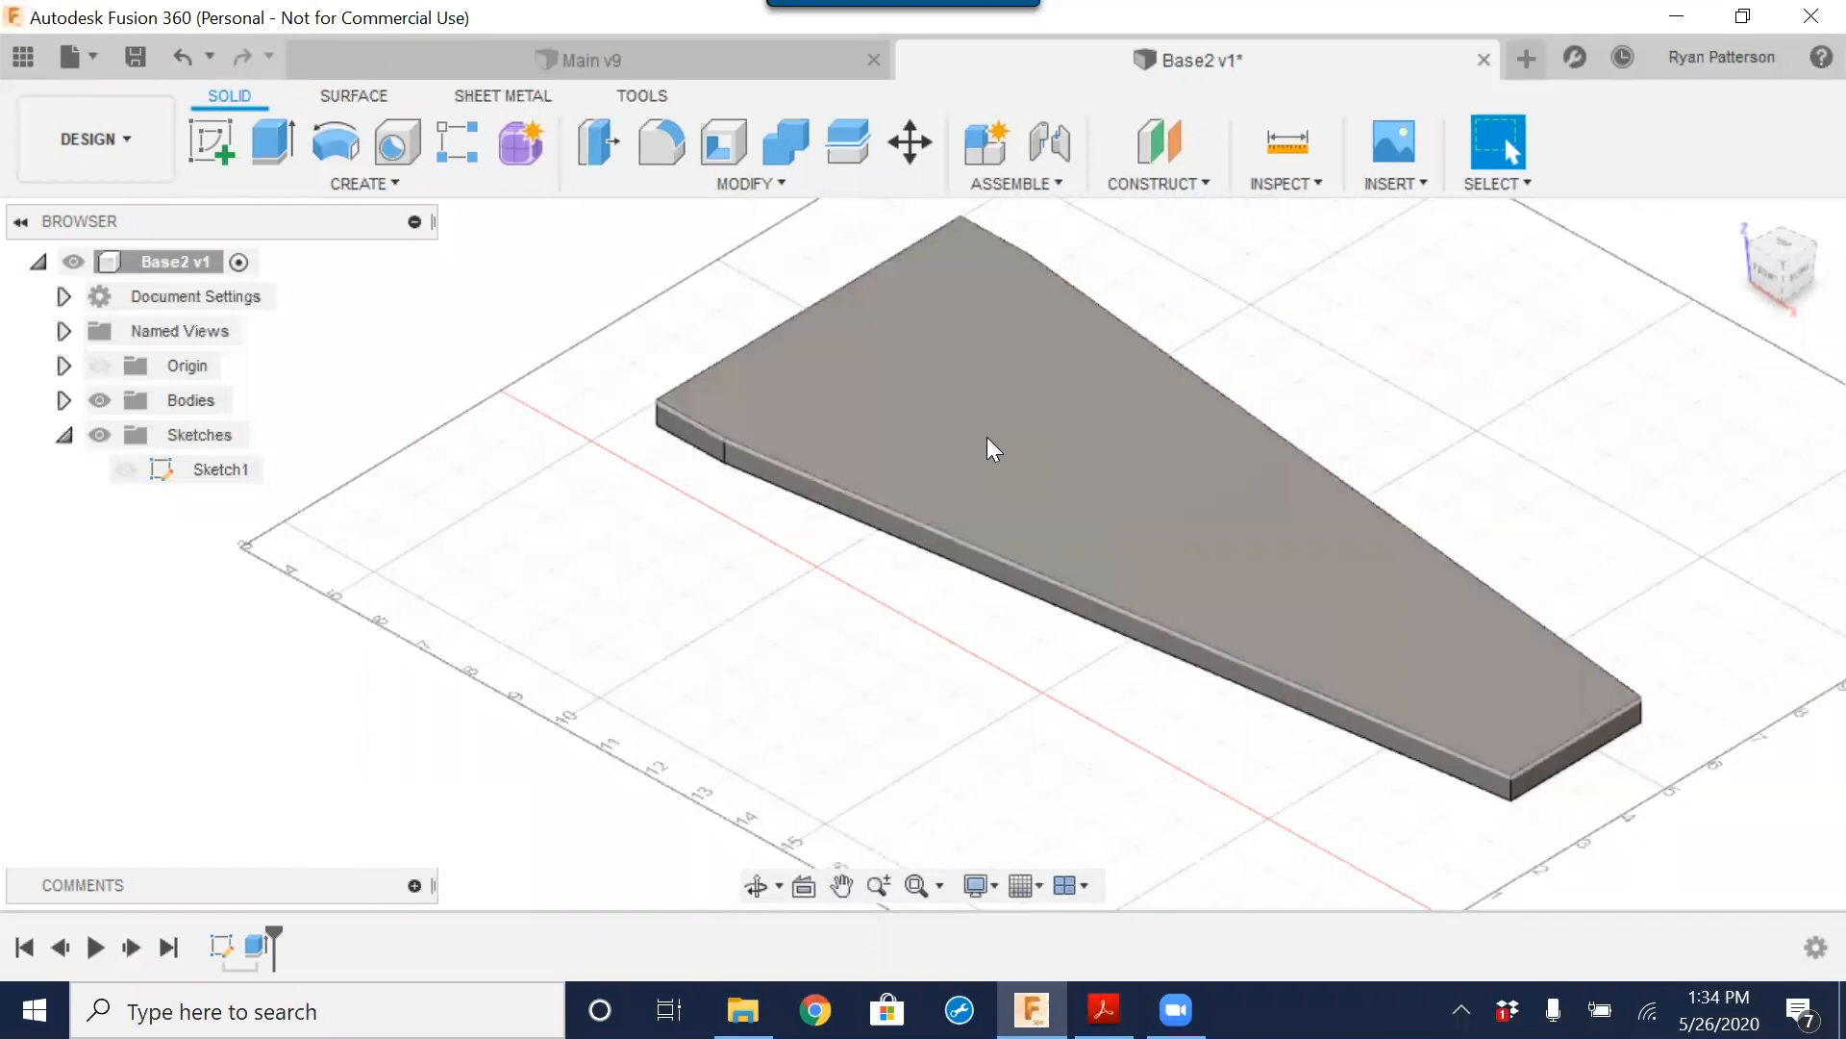
Step: Start a sketch on the base's top face and draw two circles near its wide end, about 1.75 in and 1.55 in in diameter
{"action": "left_click", "coordinate": [213, 131]}
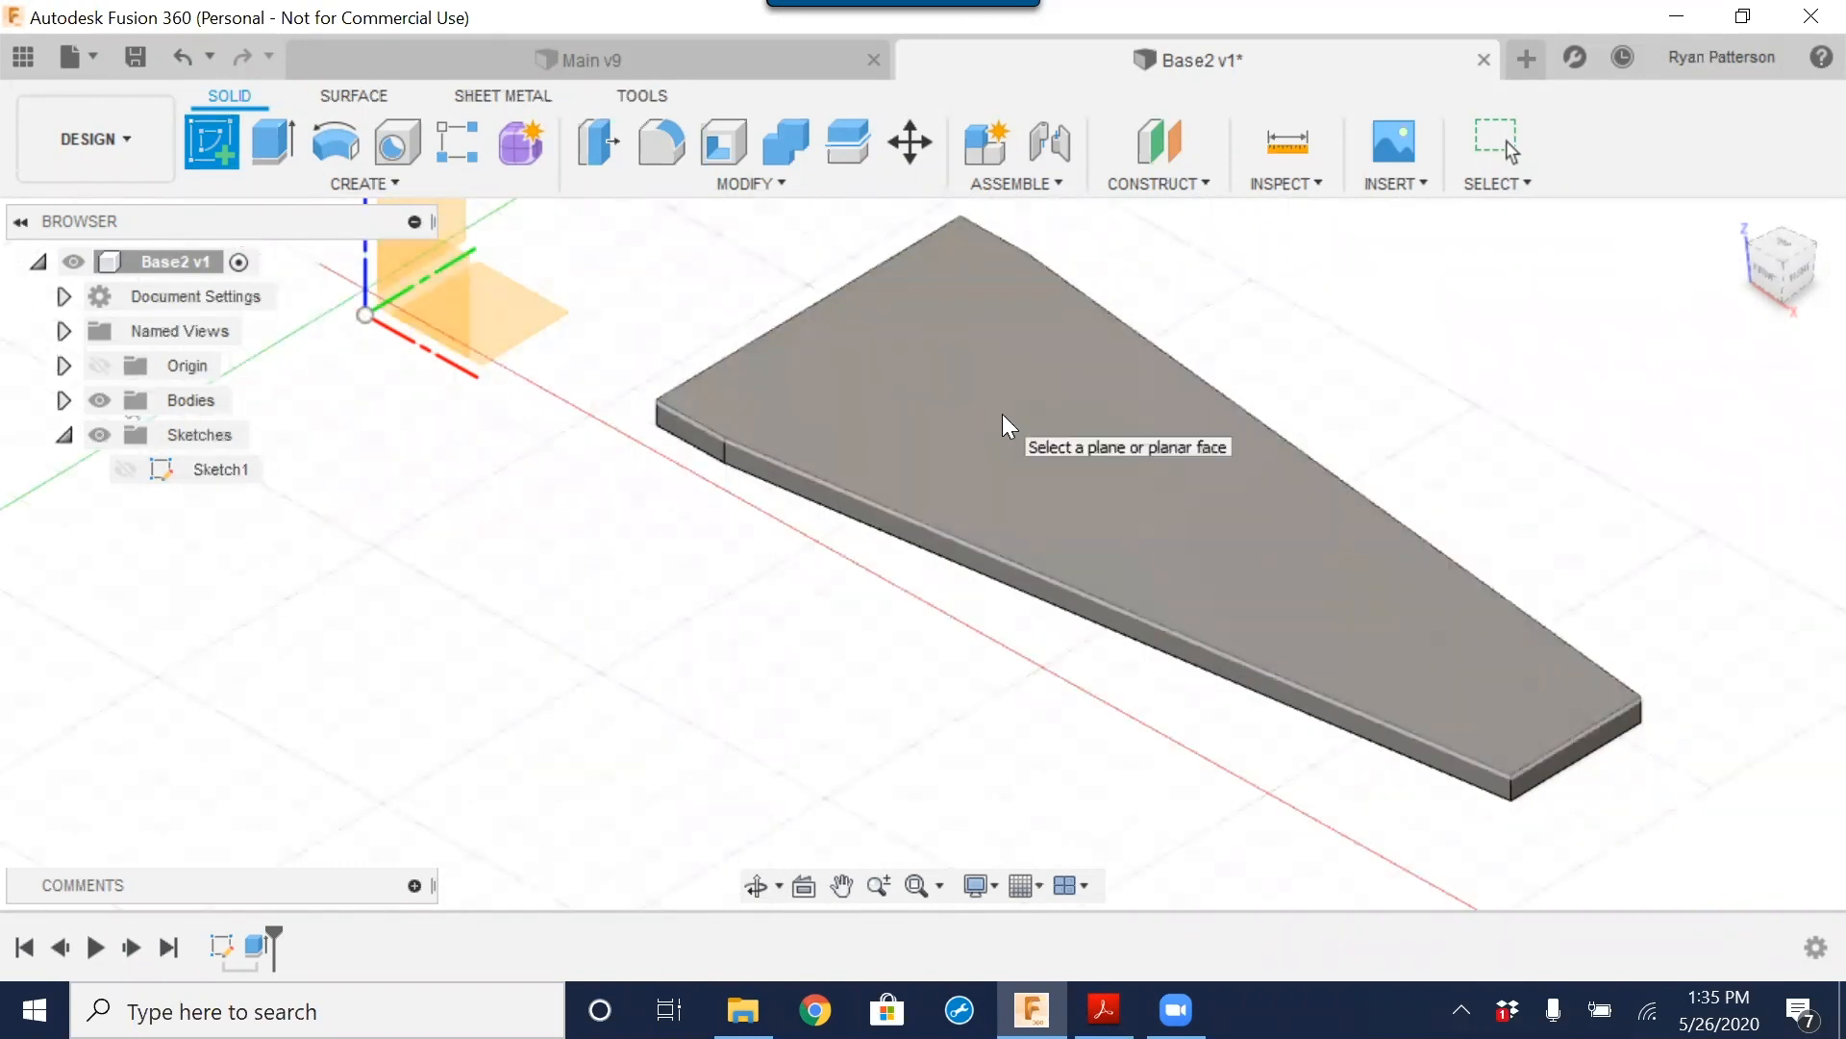
{"action": "left_click", "coordinate": [1003, 415]}
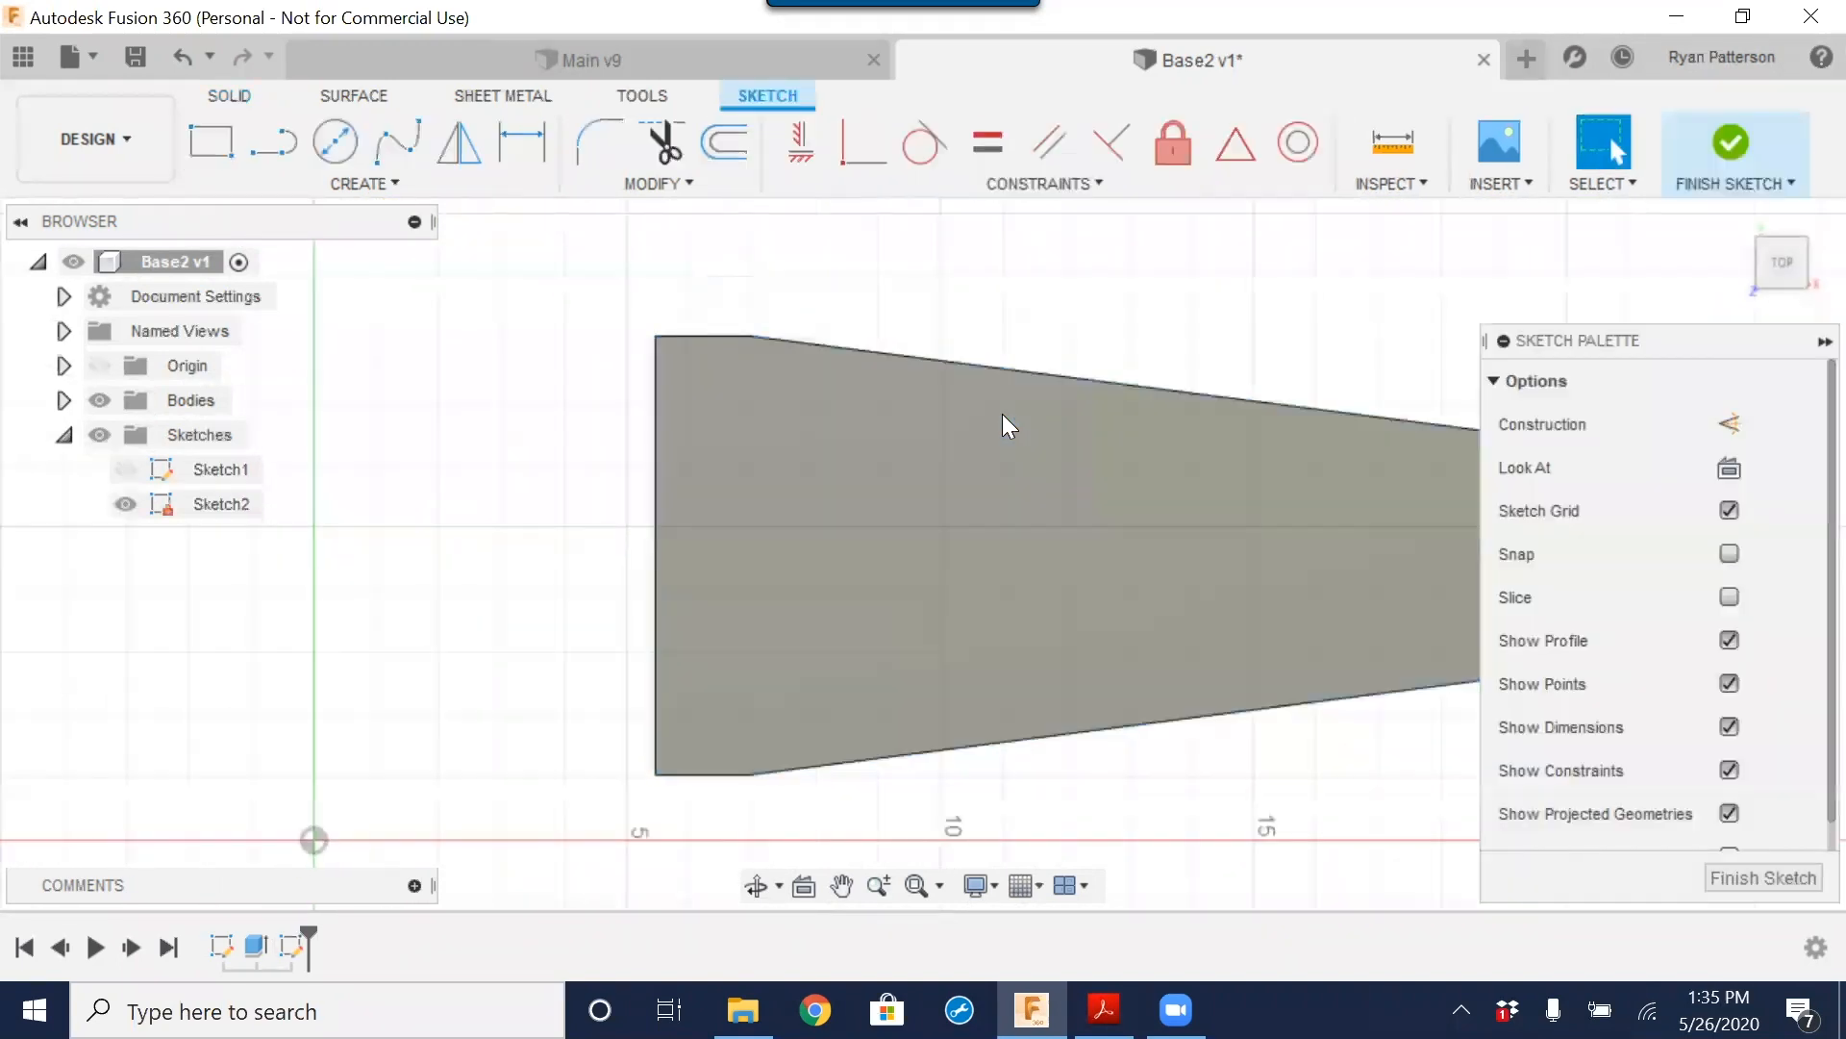
{"action": "mouse_move", "coordinate": [1063, 460]}
{"action": "middle_mouse_down"}
{"action": "mouse_move", "coordinate": [903, 429]}
{"action": "mouse_move", "coordinate": [931, 417]}
{"action": "middle_mouse_up"}
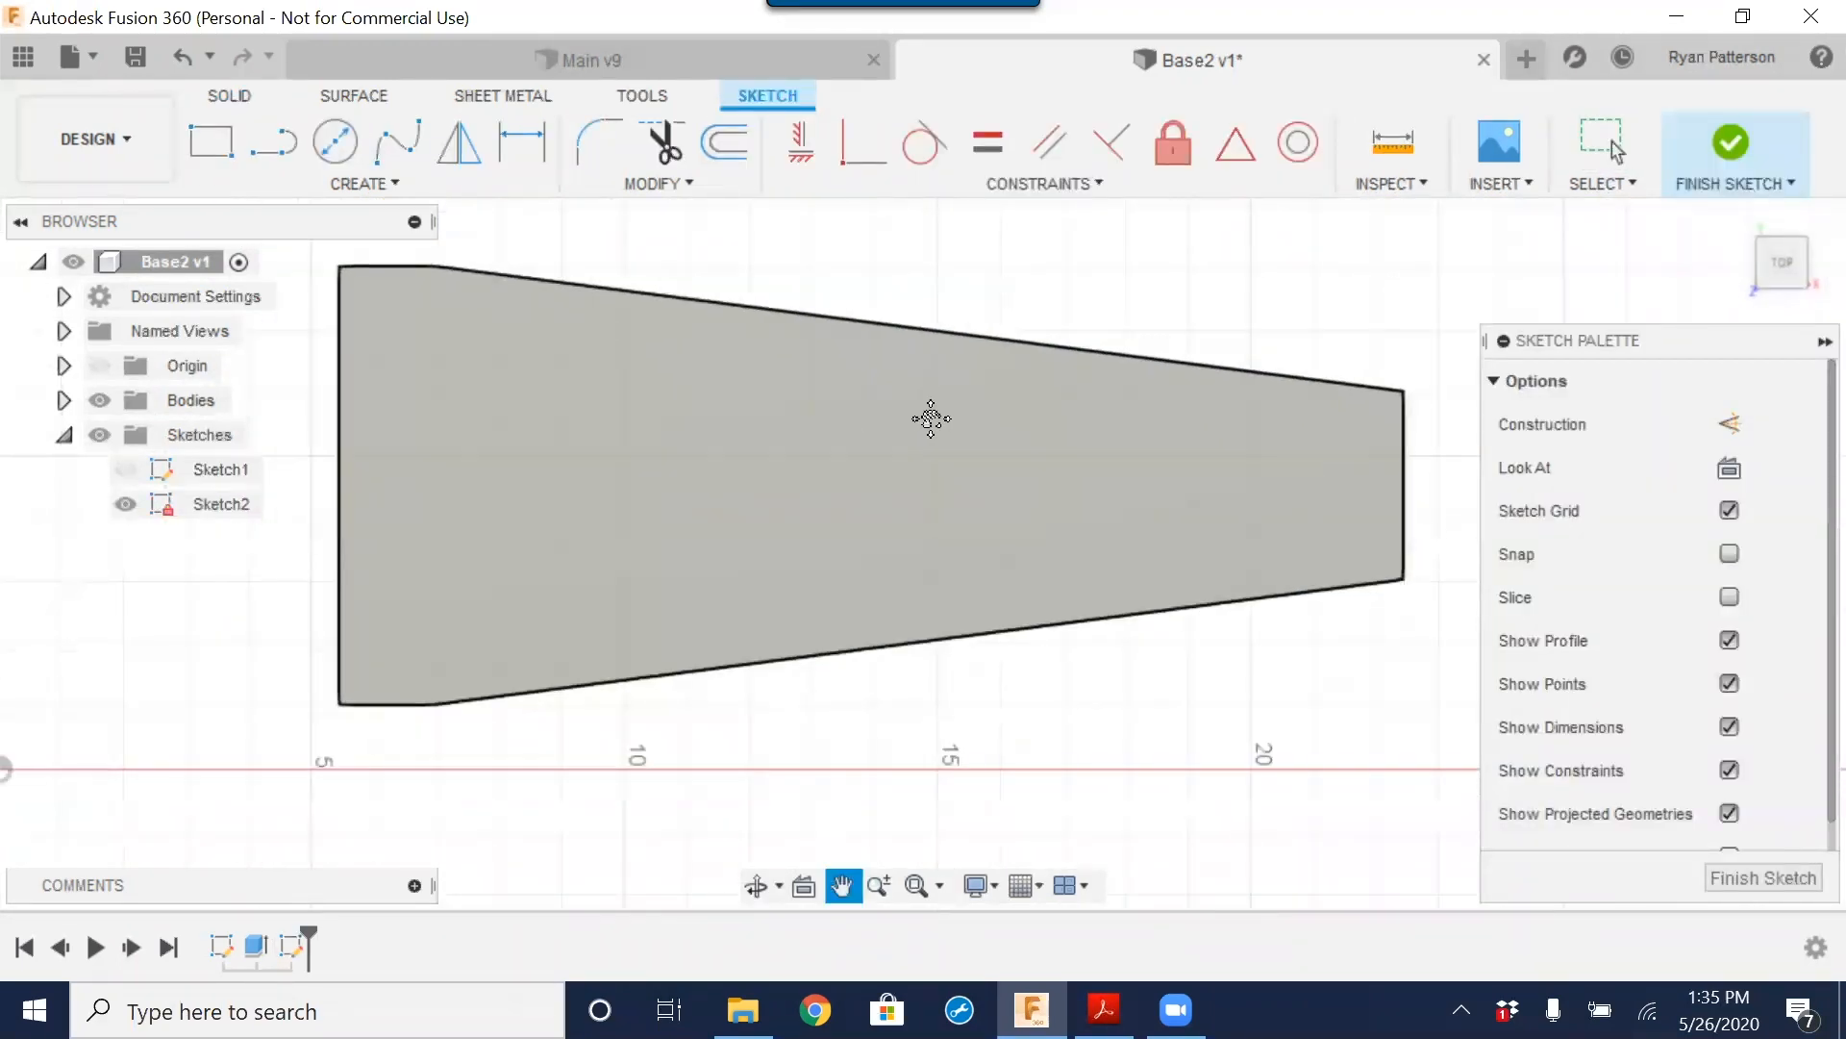
{"action": "scroll", "coordinate": [1053, 490], "scroll_direction": "down", "scroll_amount": 1}
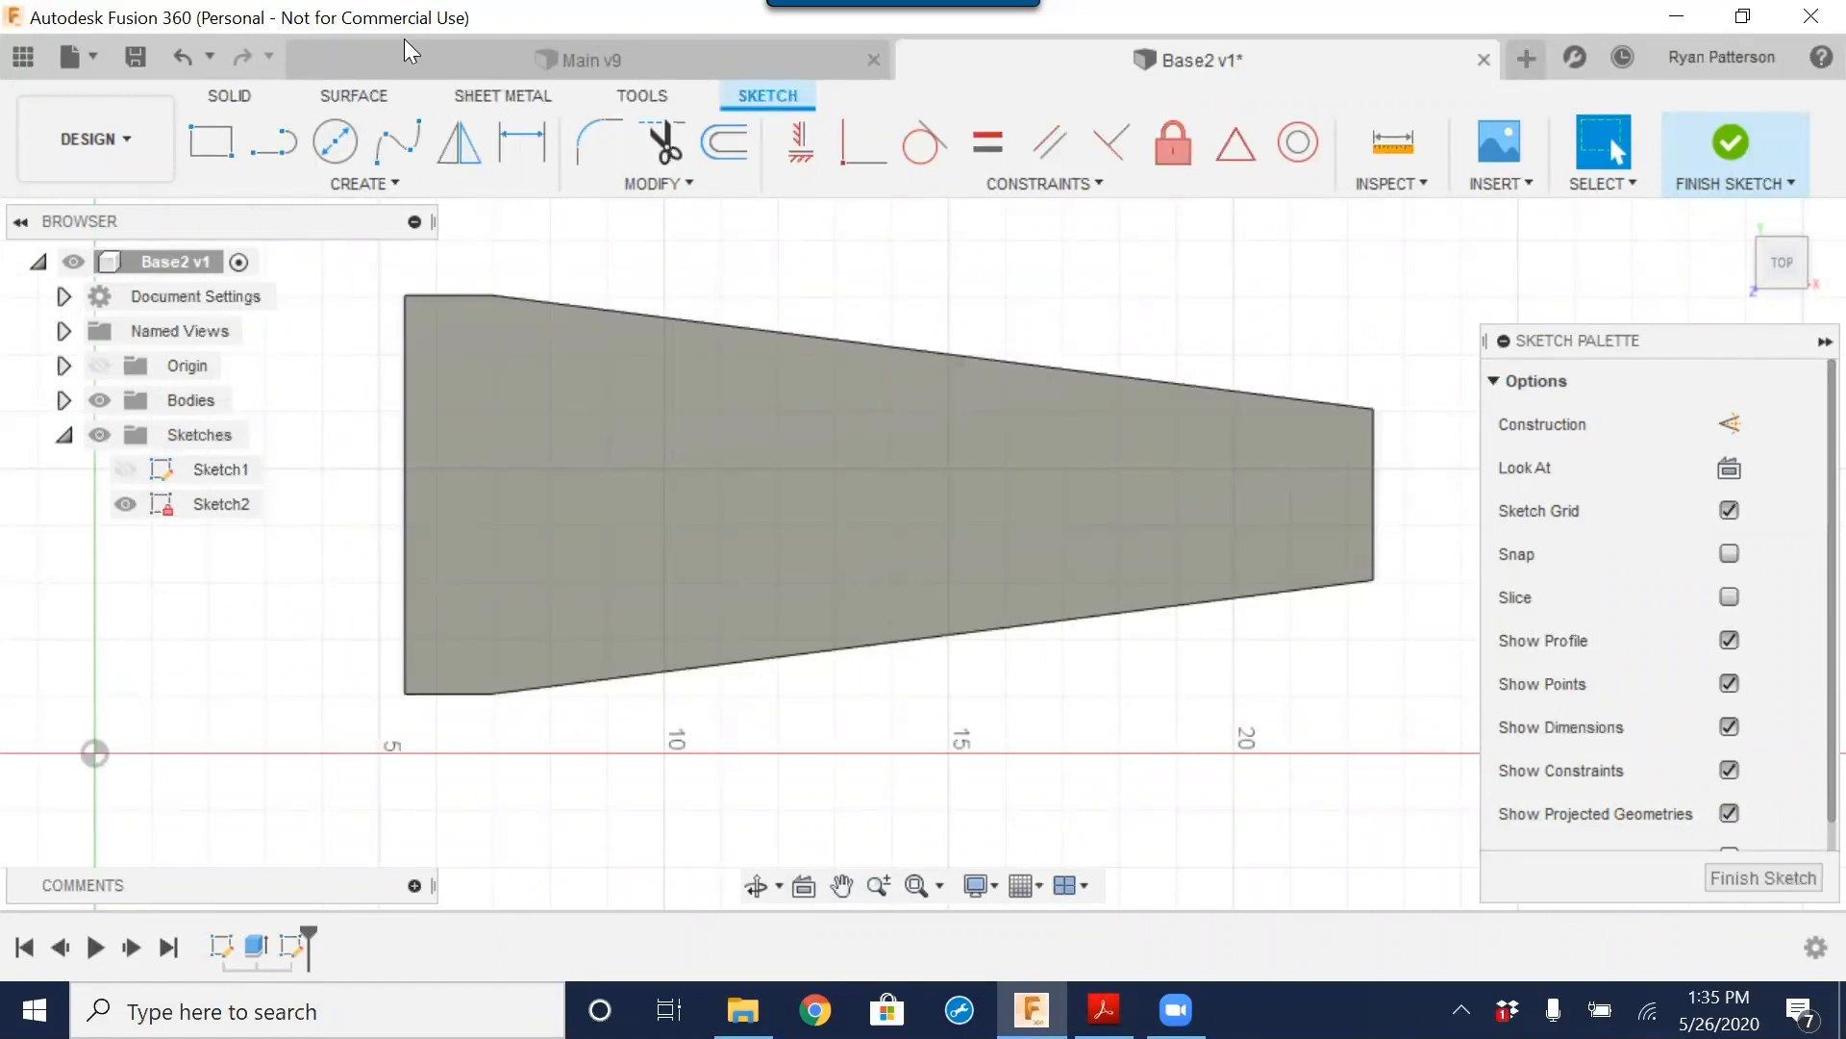
{"action": "left_click", "coordinate": [335, 141]}
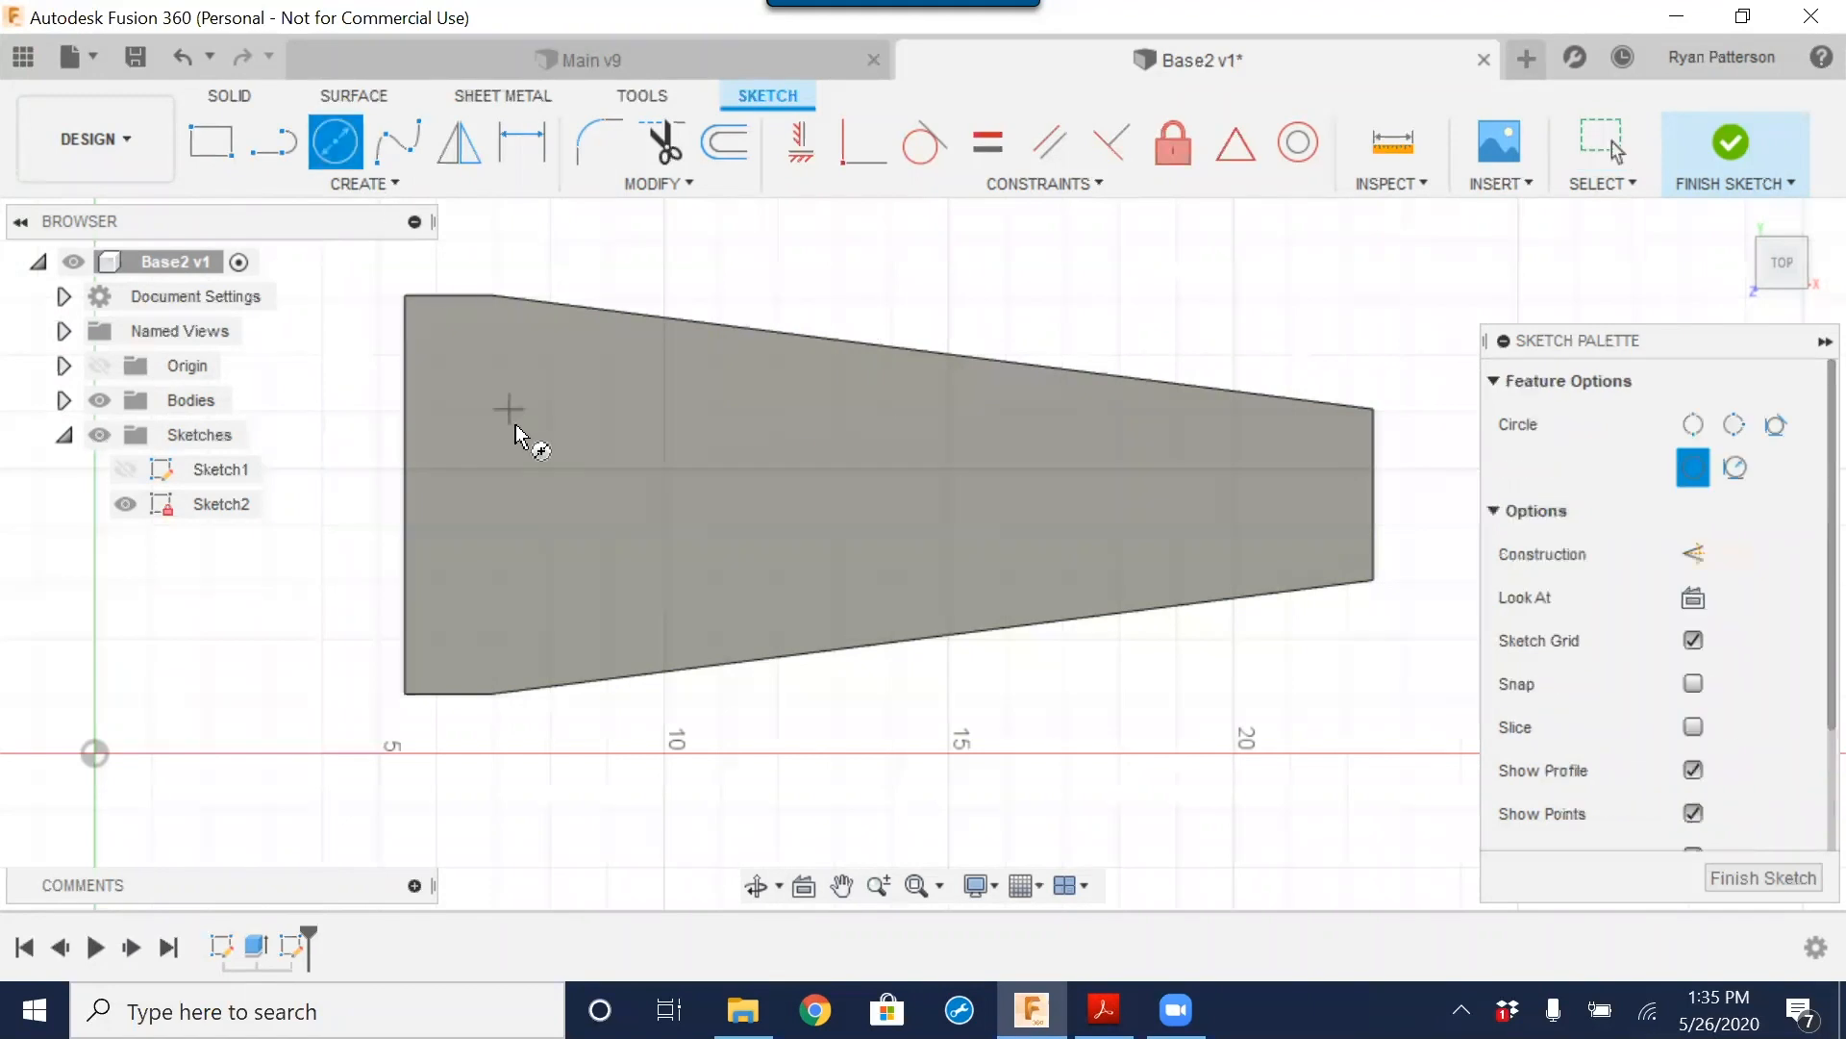
{"action": "left_click", "coordinate": [506, 488]}
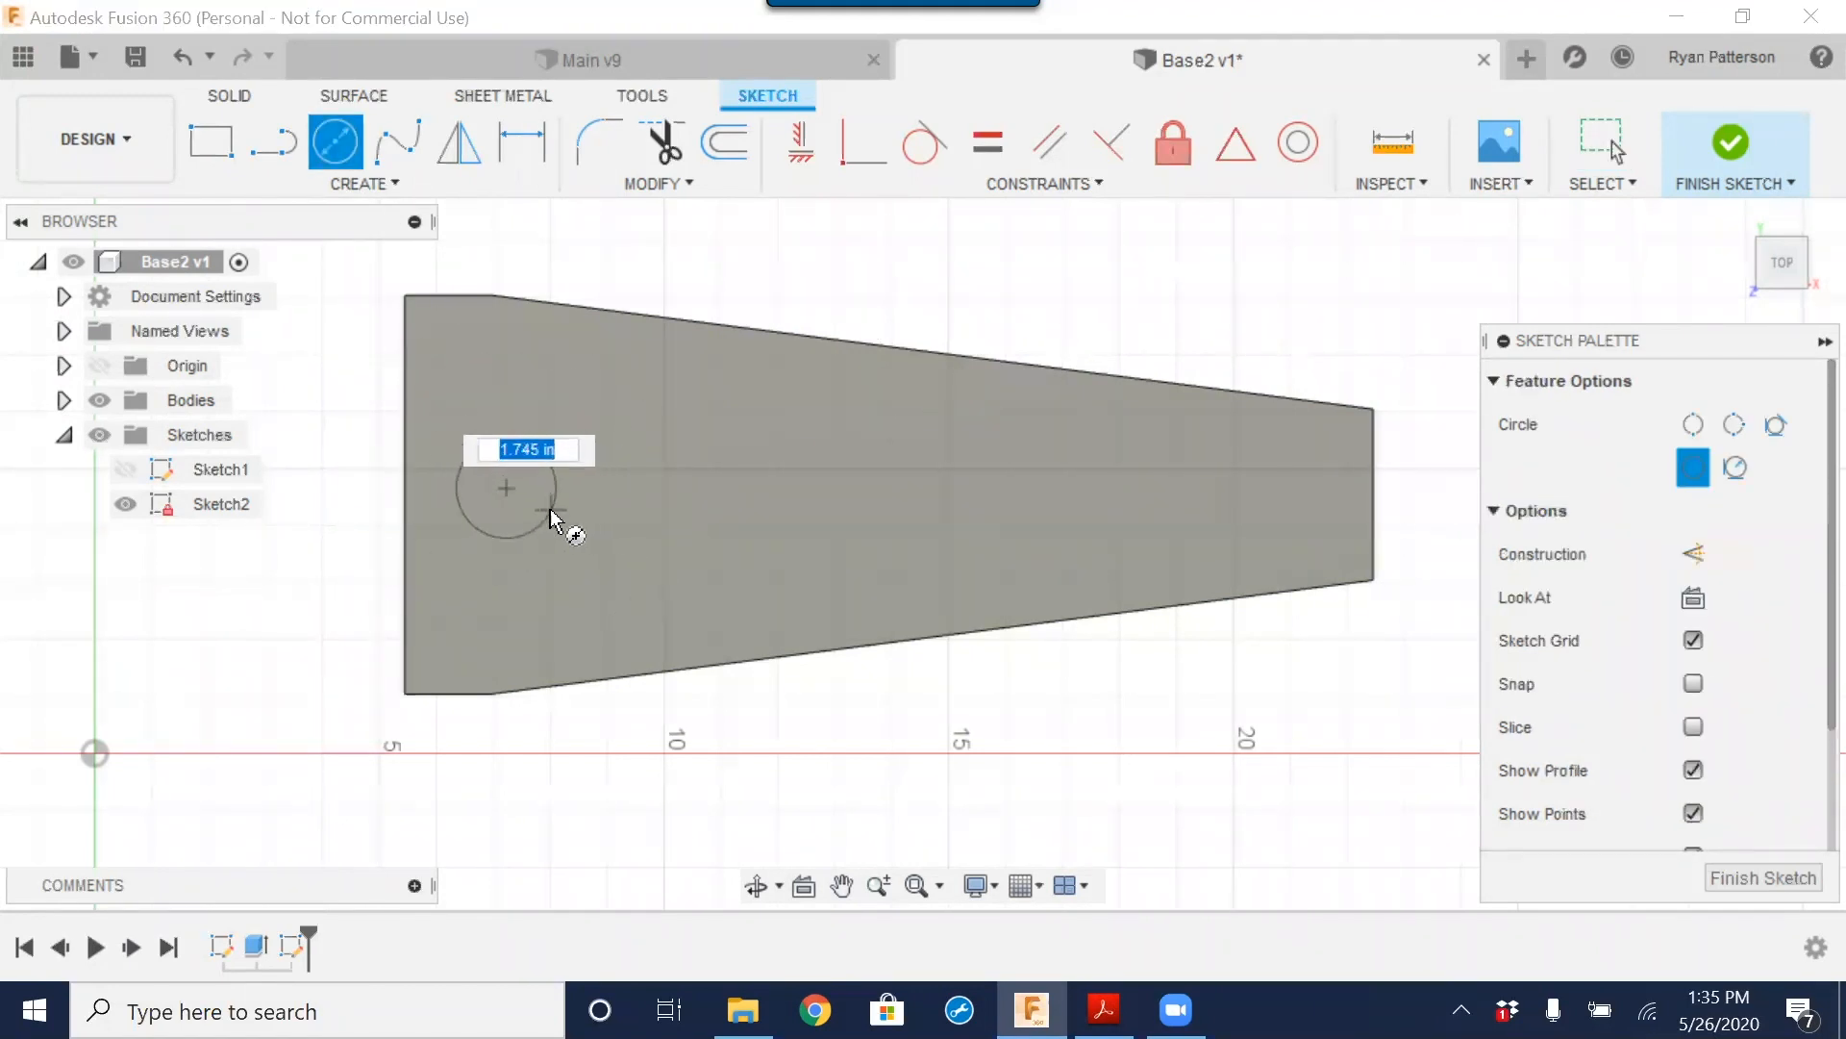
{"action": "left_click", "coordinate": [556, 514]}
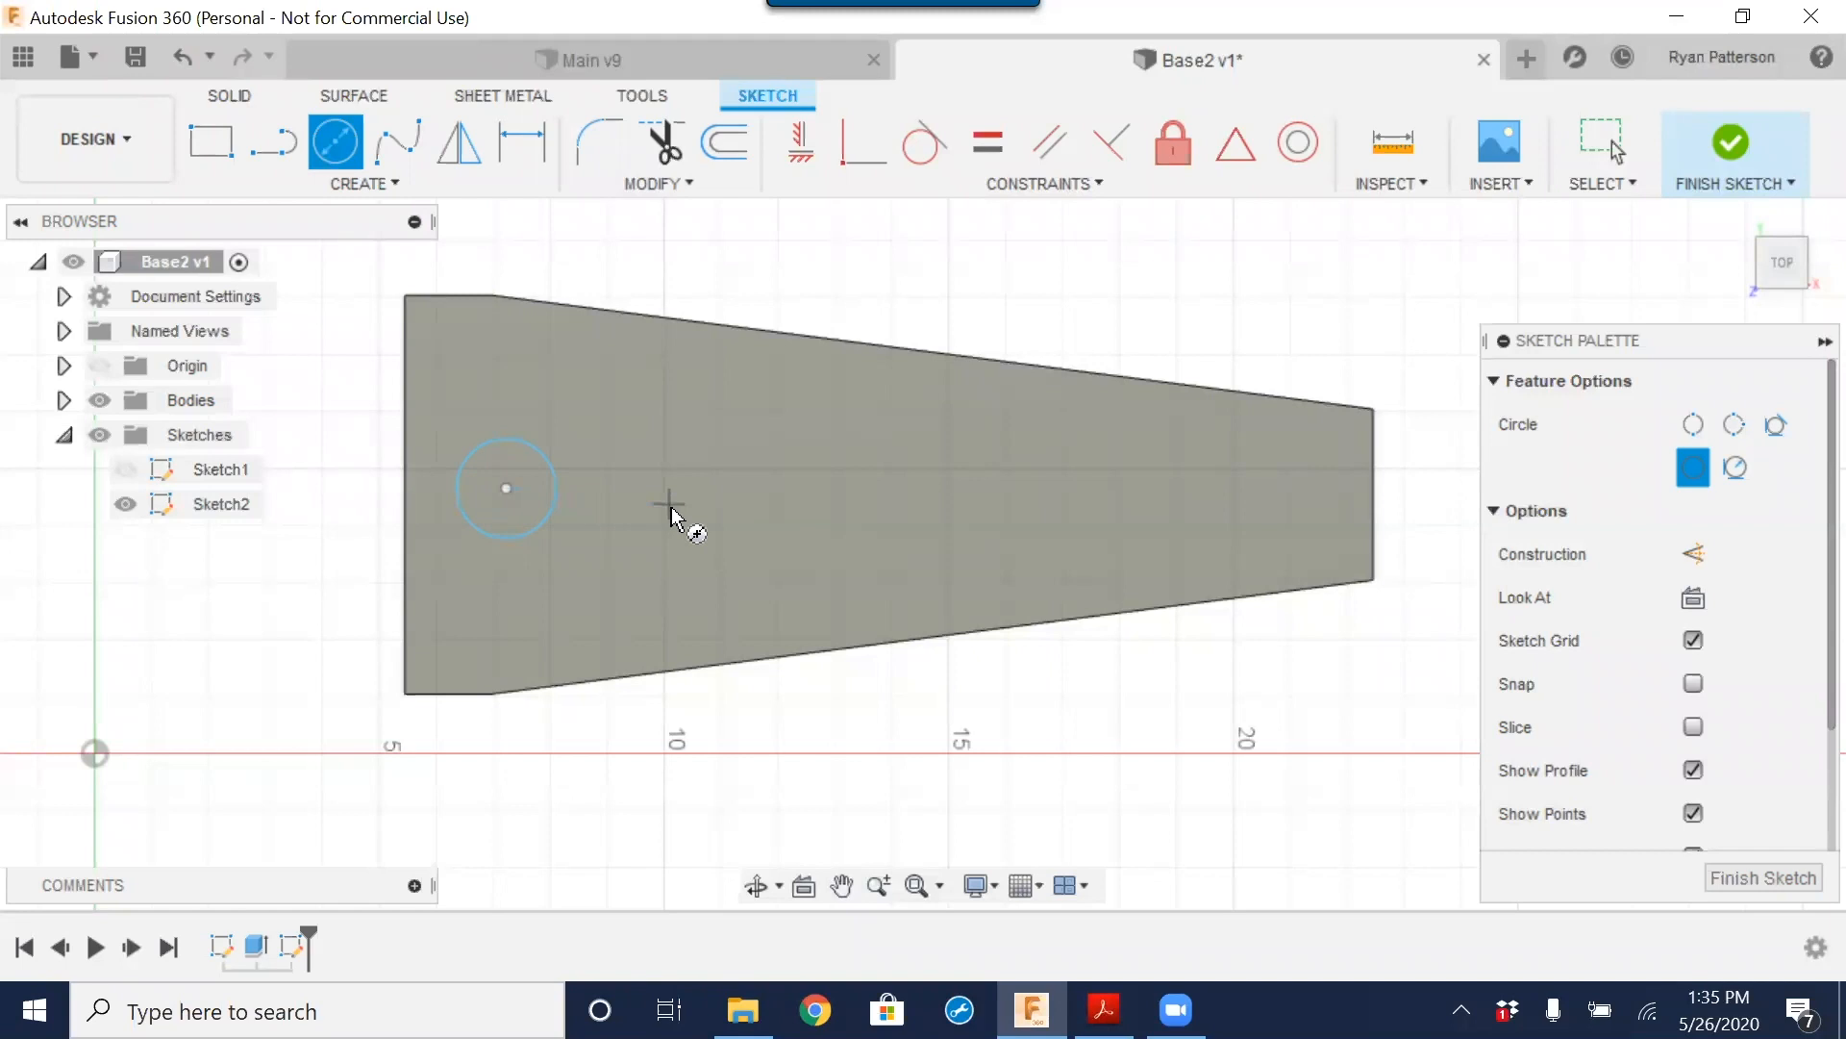
{"action": "left_click", "coordinate": [669, 514]}
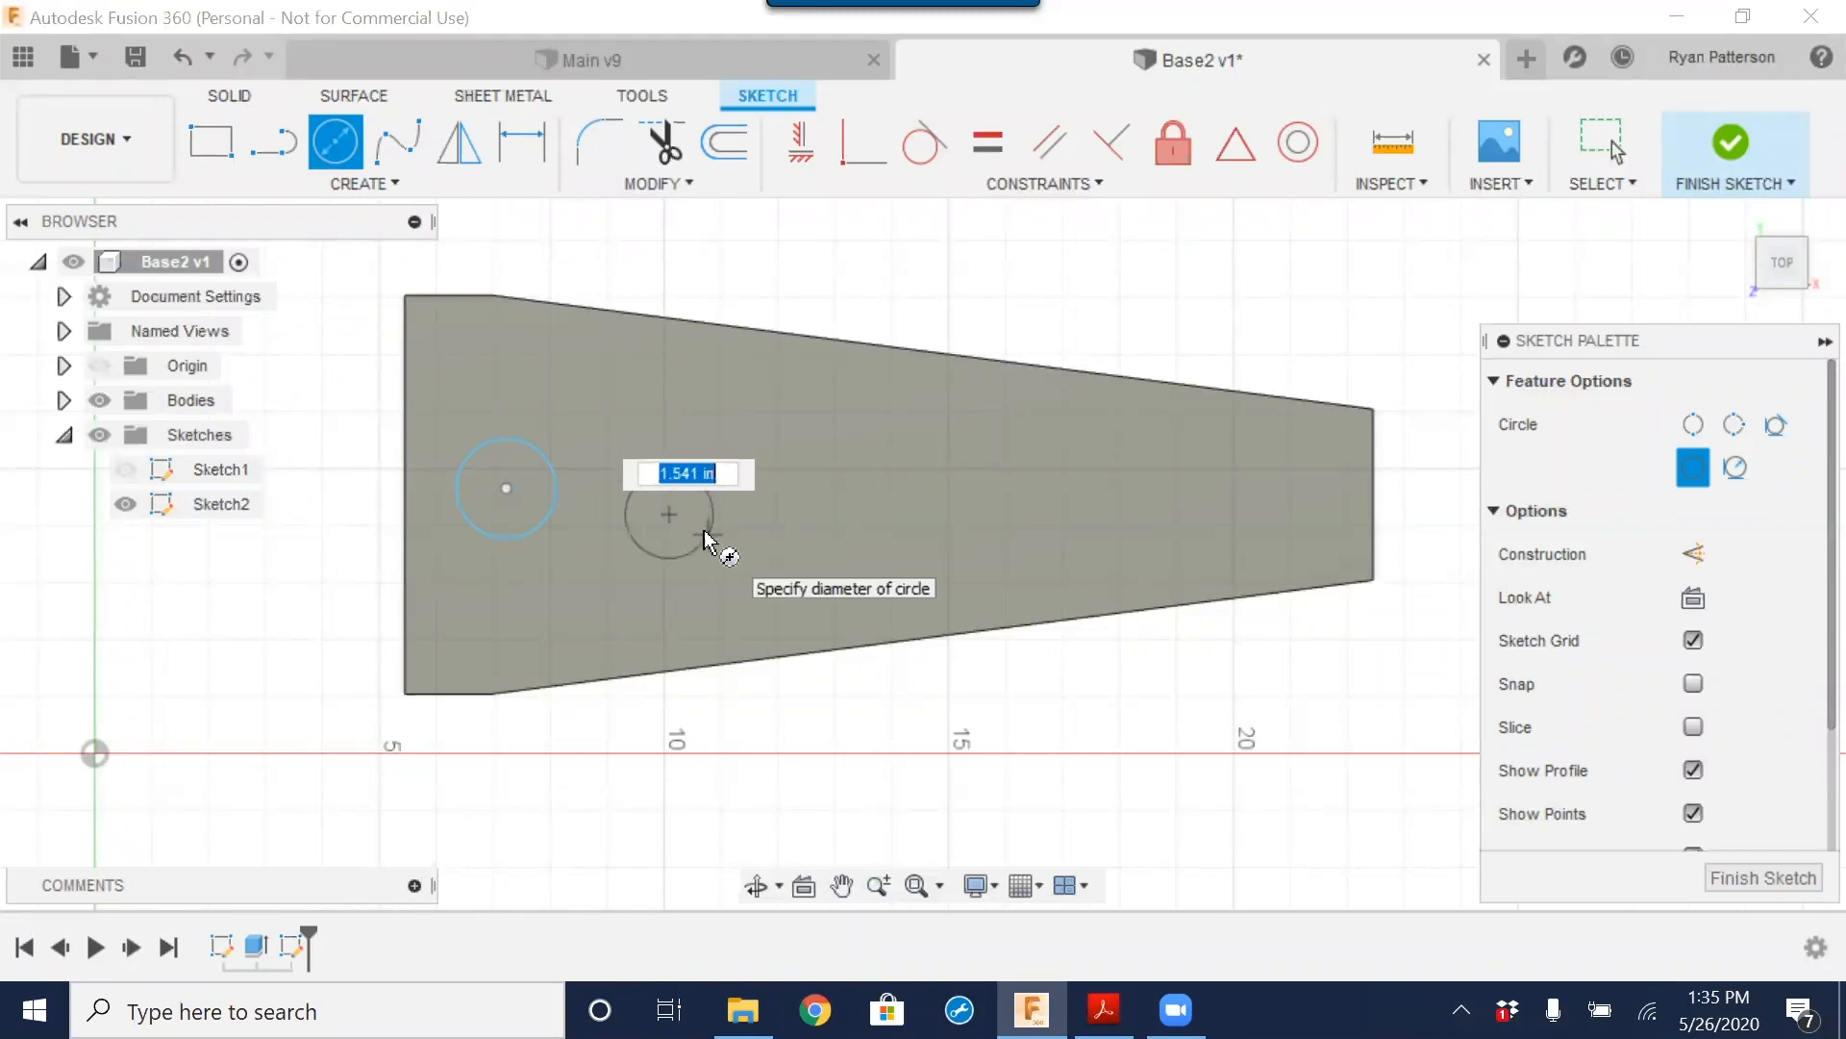
{"action": "left_click", "coordinate": [714, 538]}
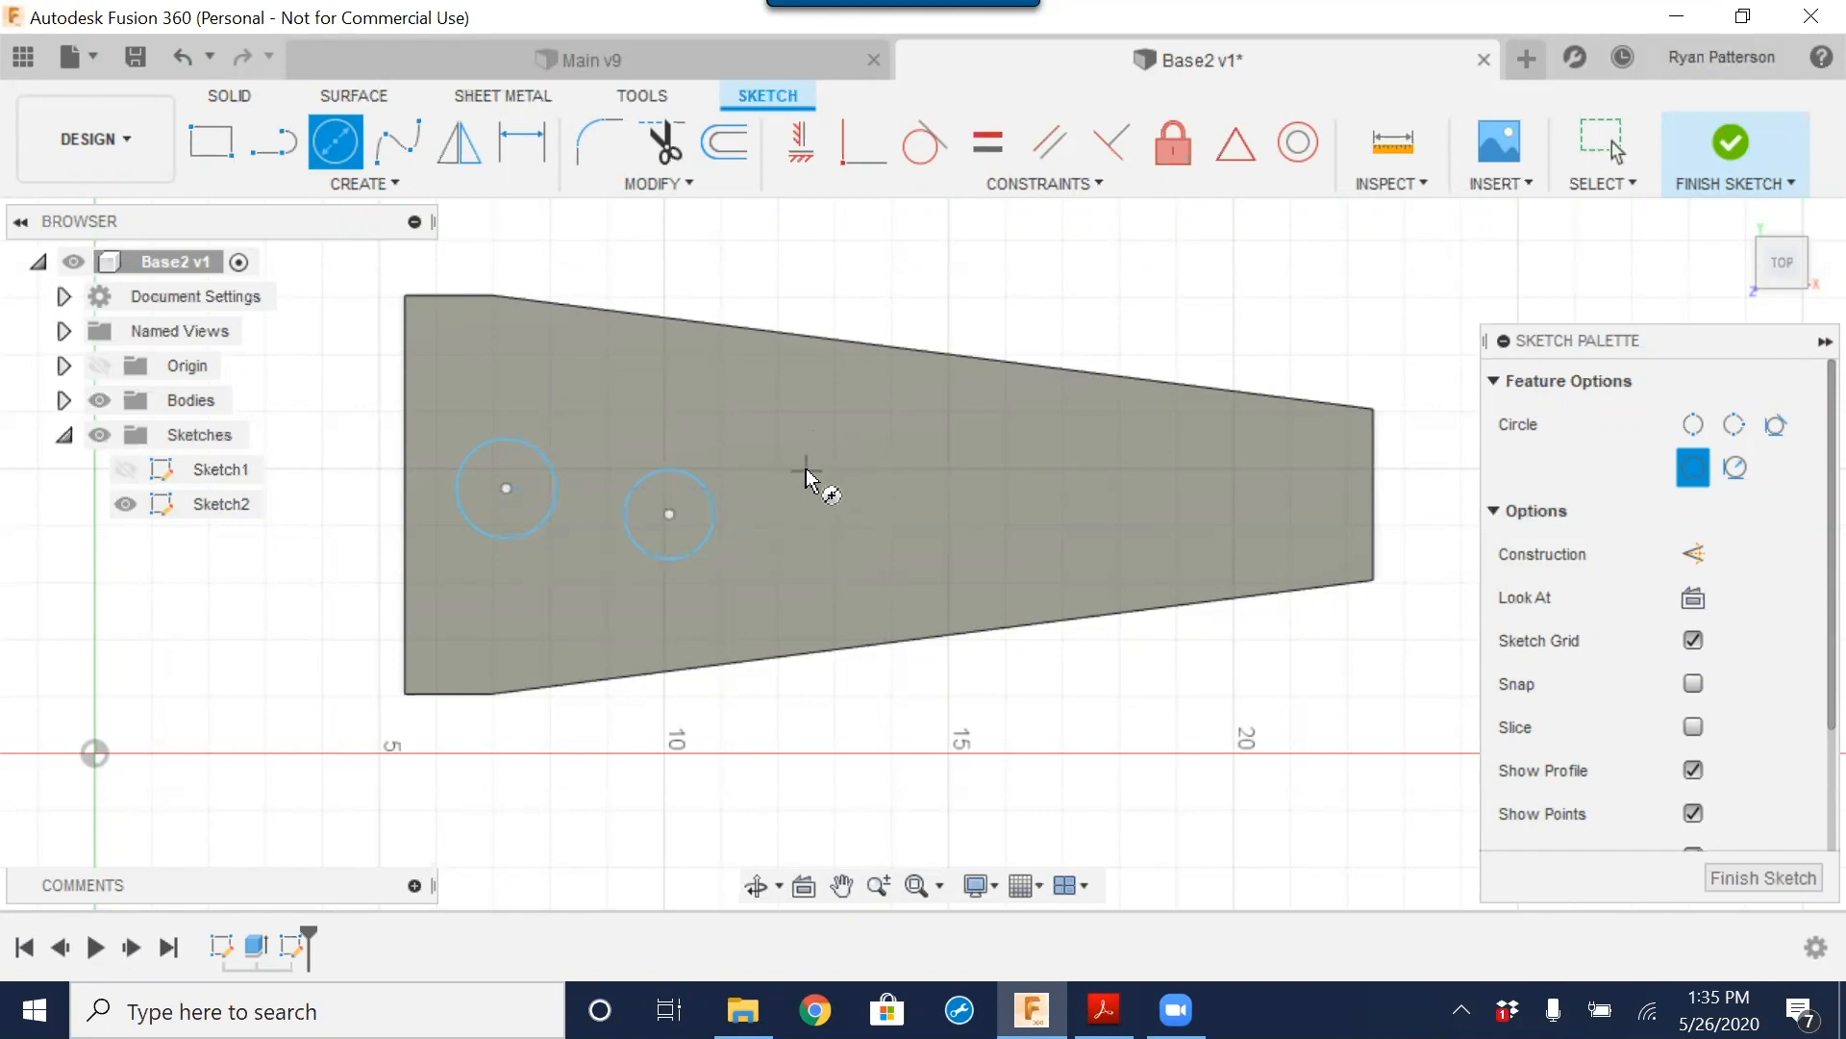
Step: Draw a third circle with a 1.5 in diameter and a fourth with a 1.8 in diameter, continuing toward the narrow end
{"action": "left_click", "coordinate": [806, 471]}
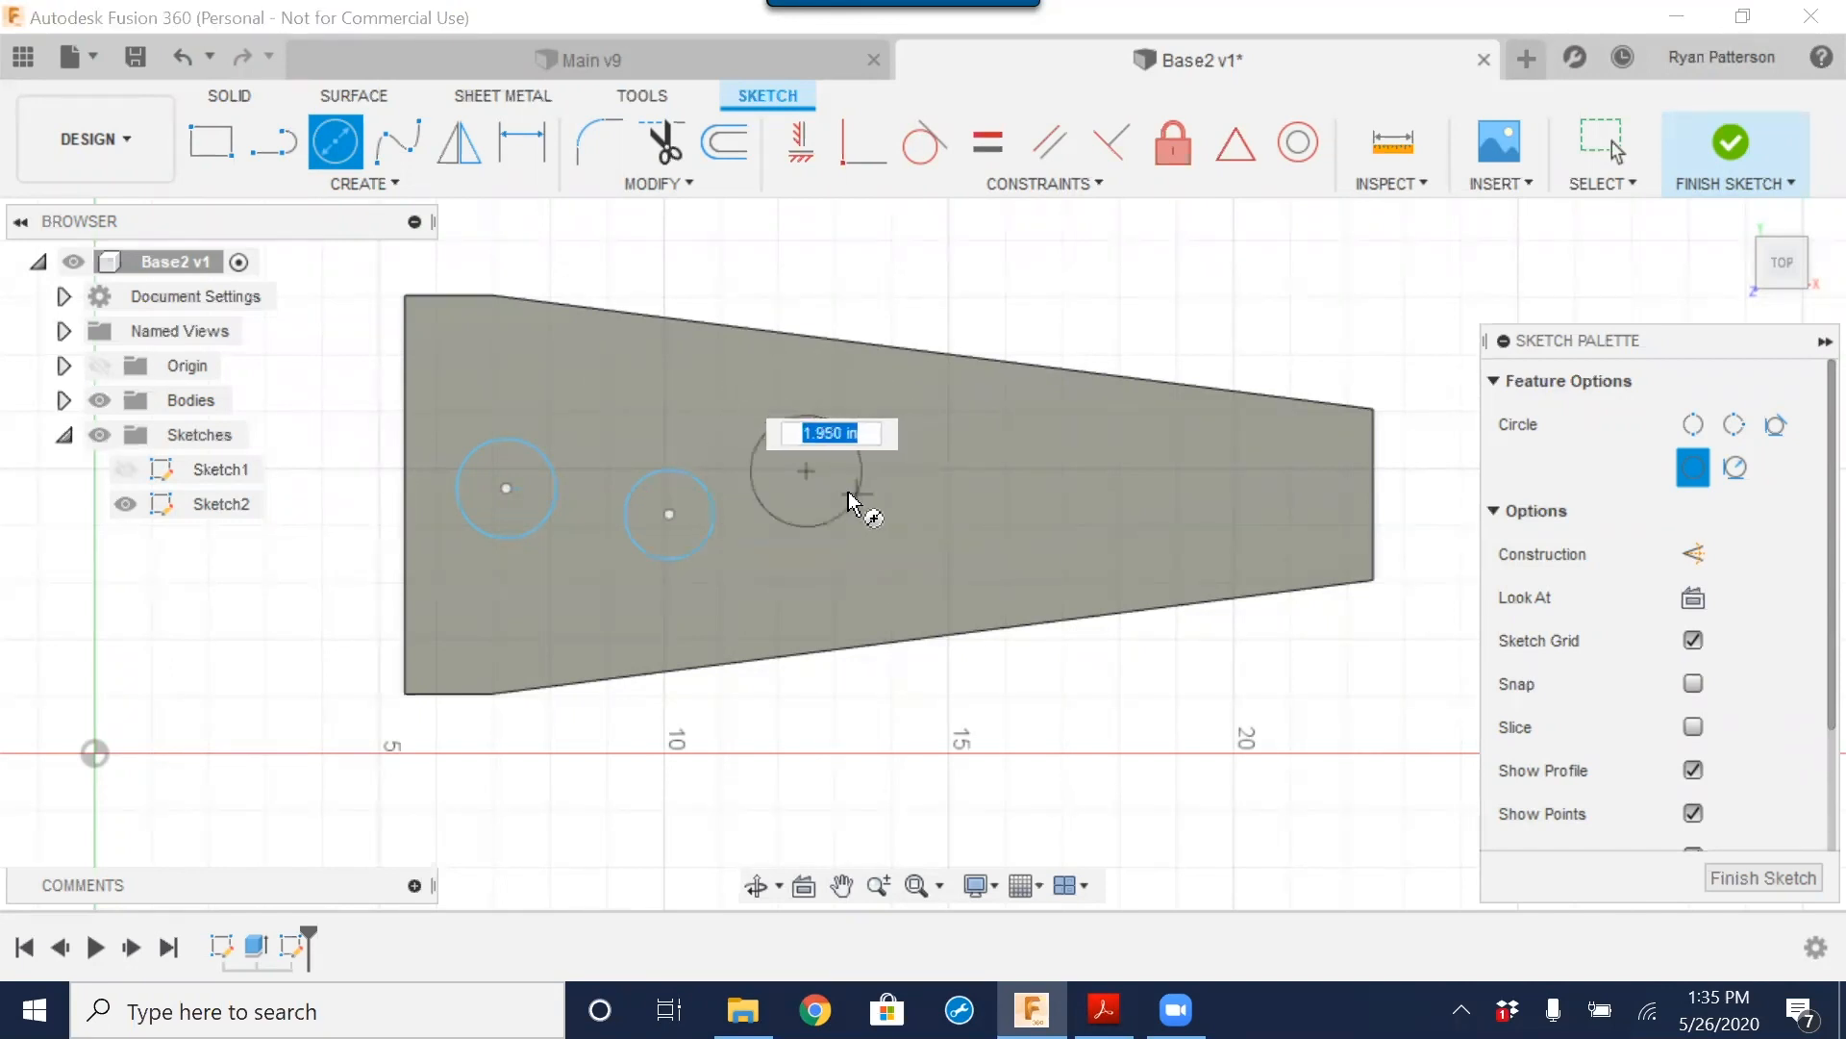
{"action": "type", "text": "1.5"}
{"action": "key", "text": "Return"}
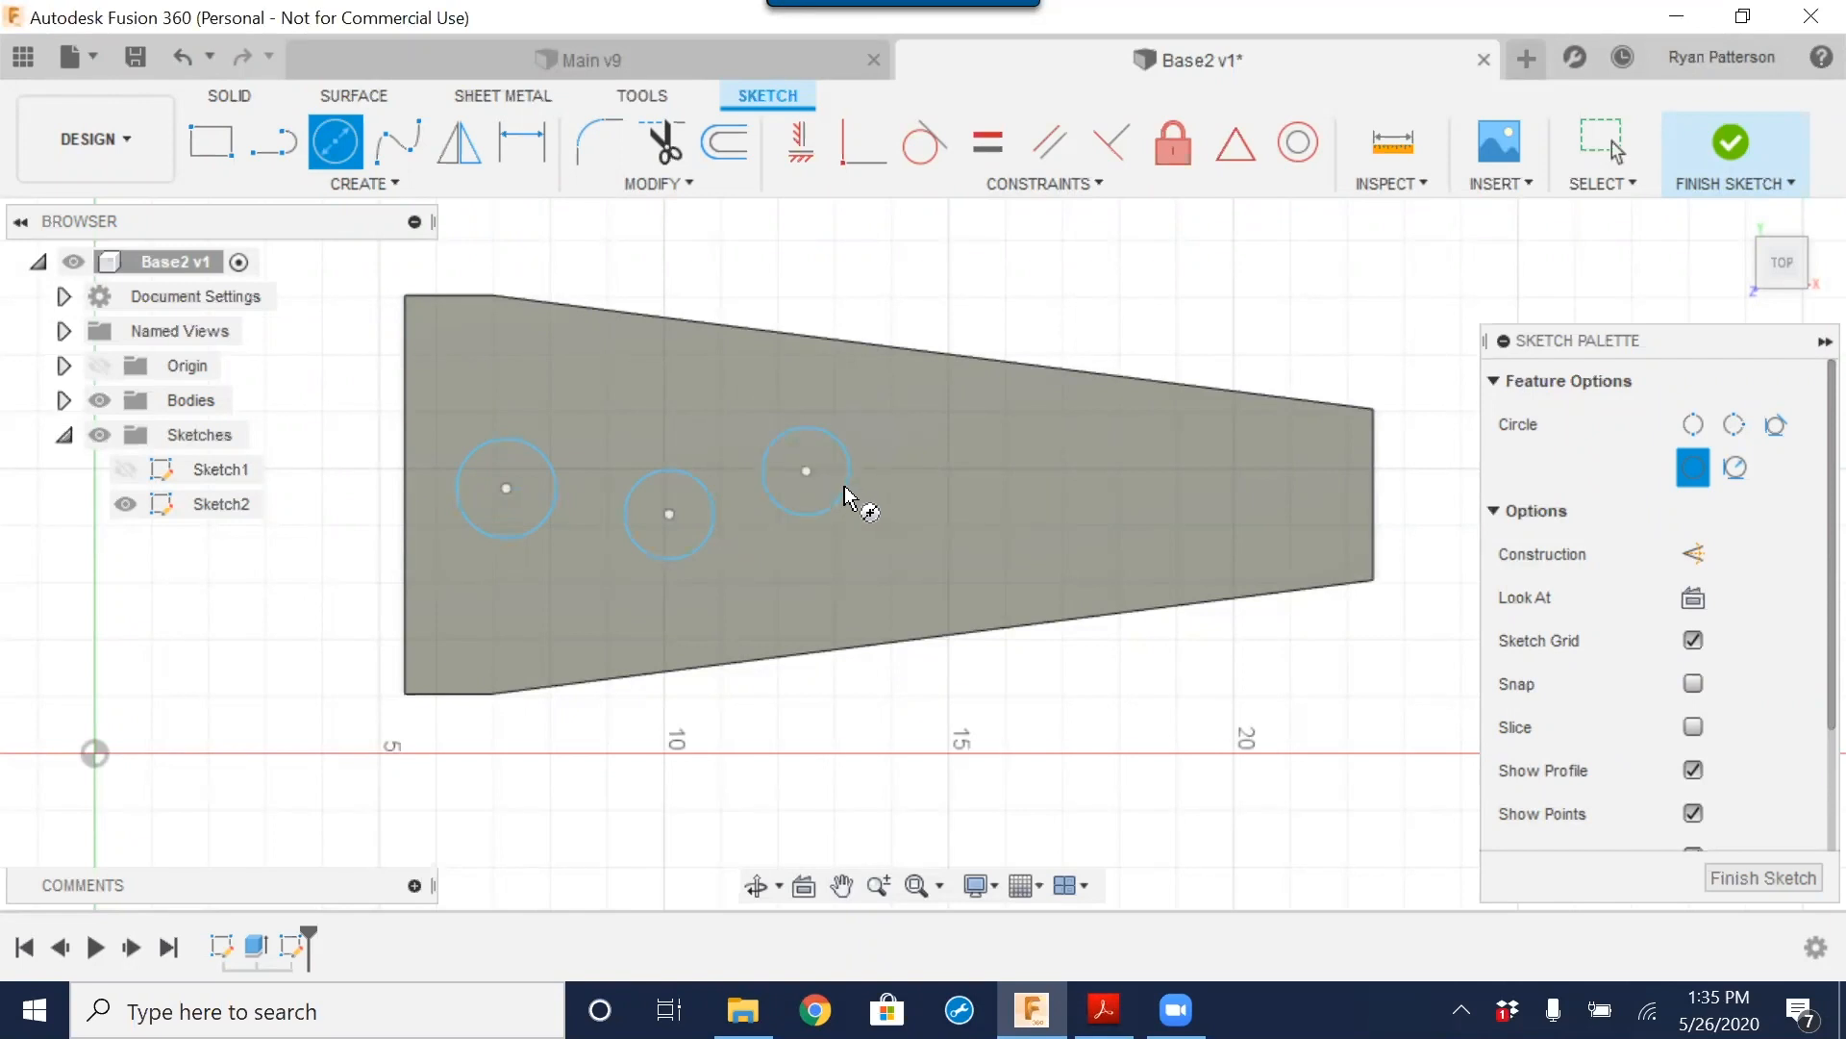
{"action": "left_click", "coordinate": [941, 467]}
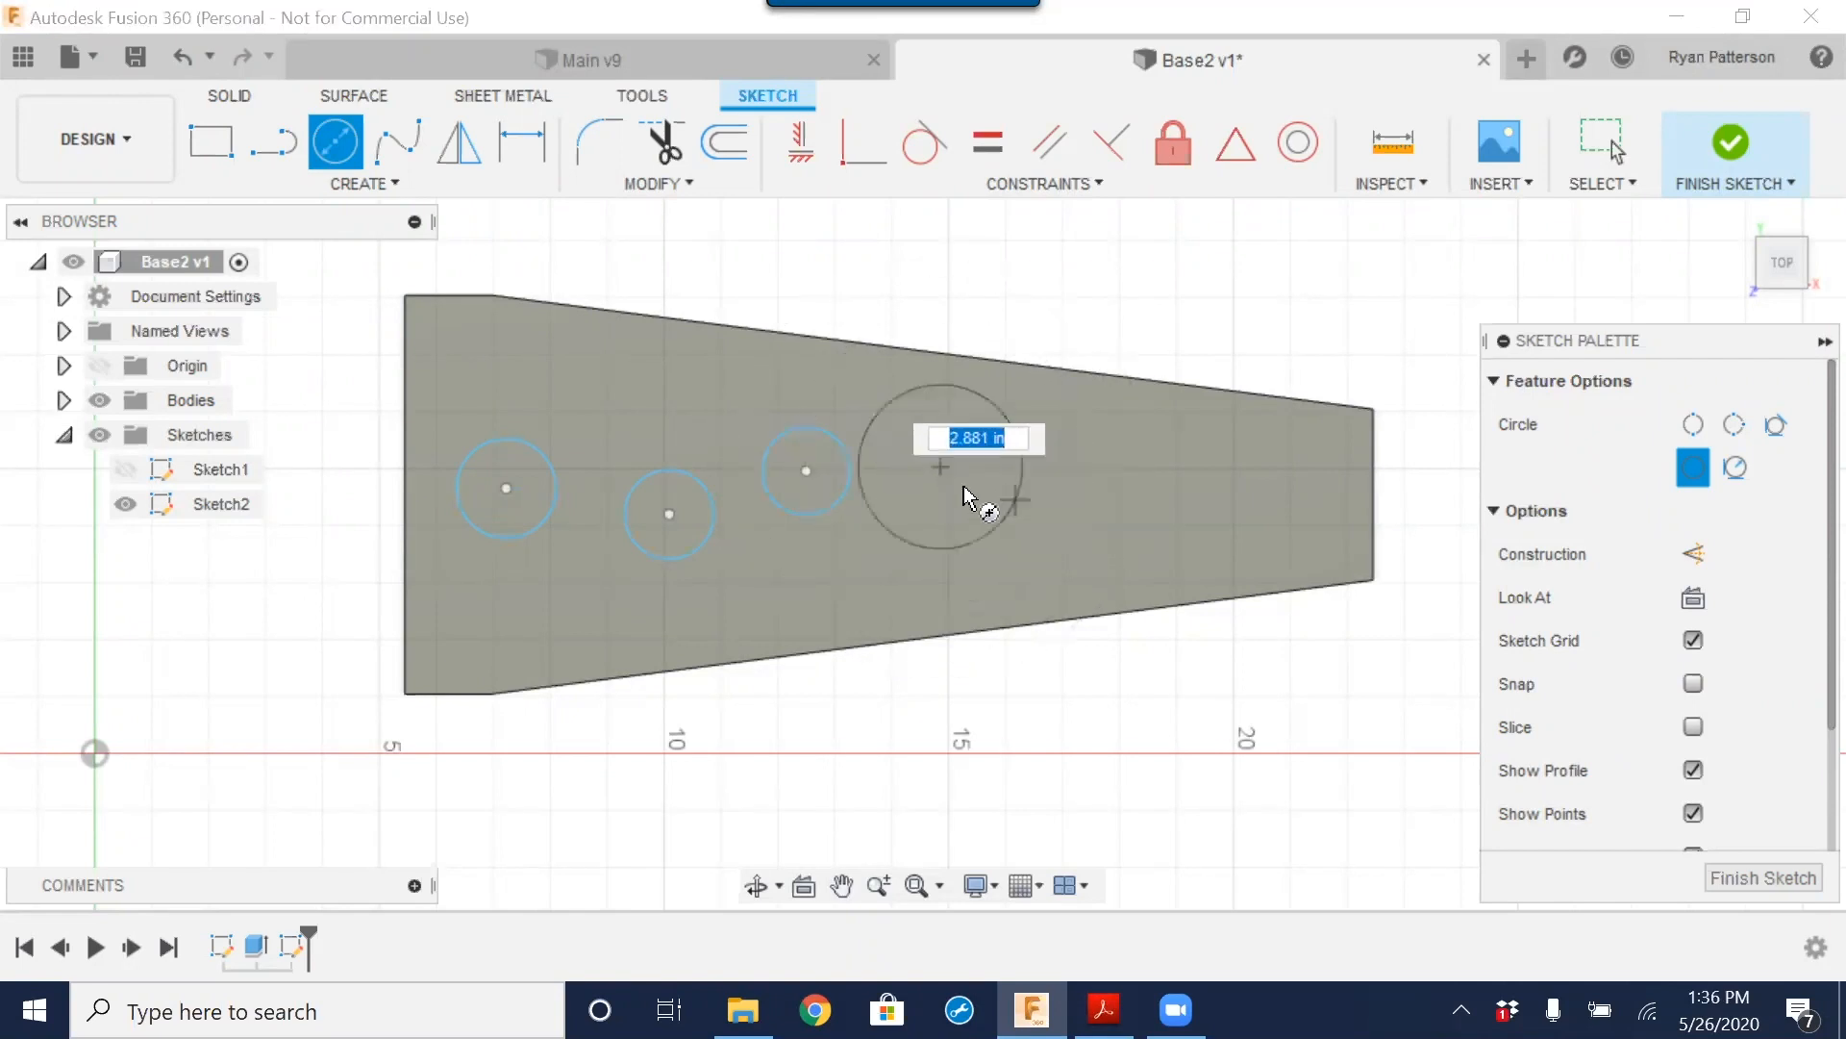
{"action": "type", "text": "1.8"}
{"action": "key", "text": "Return"}
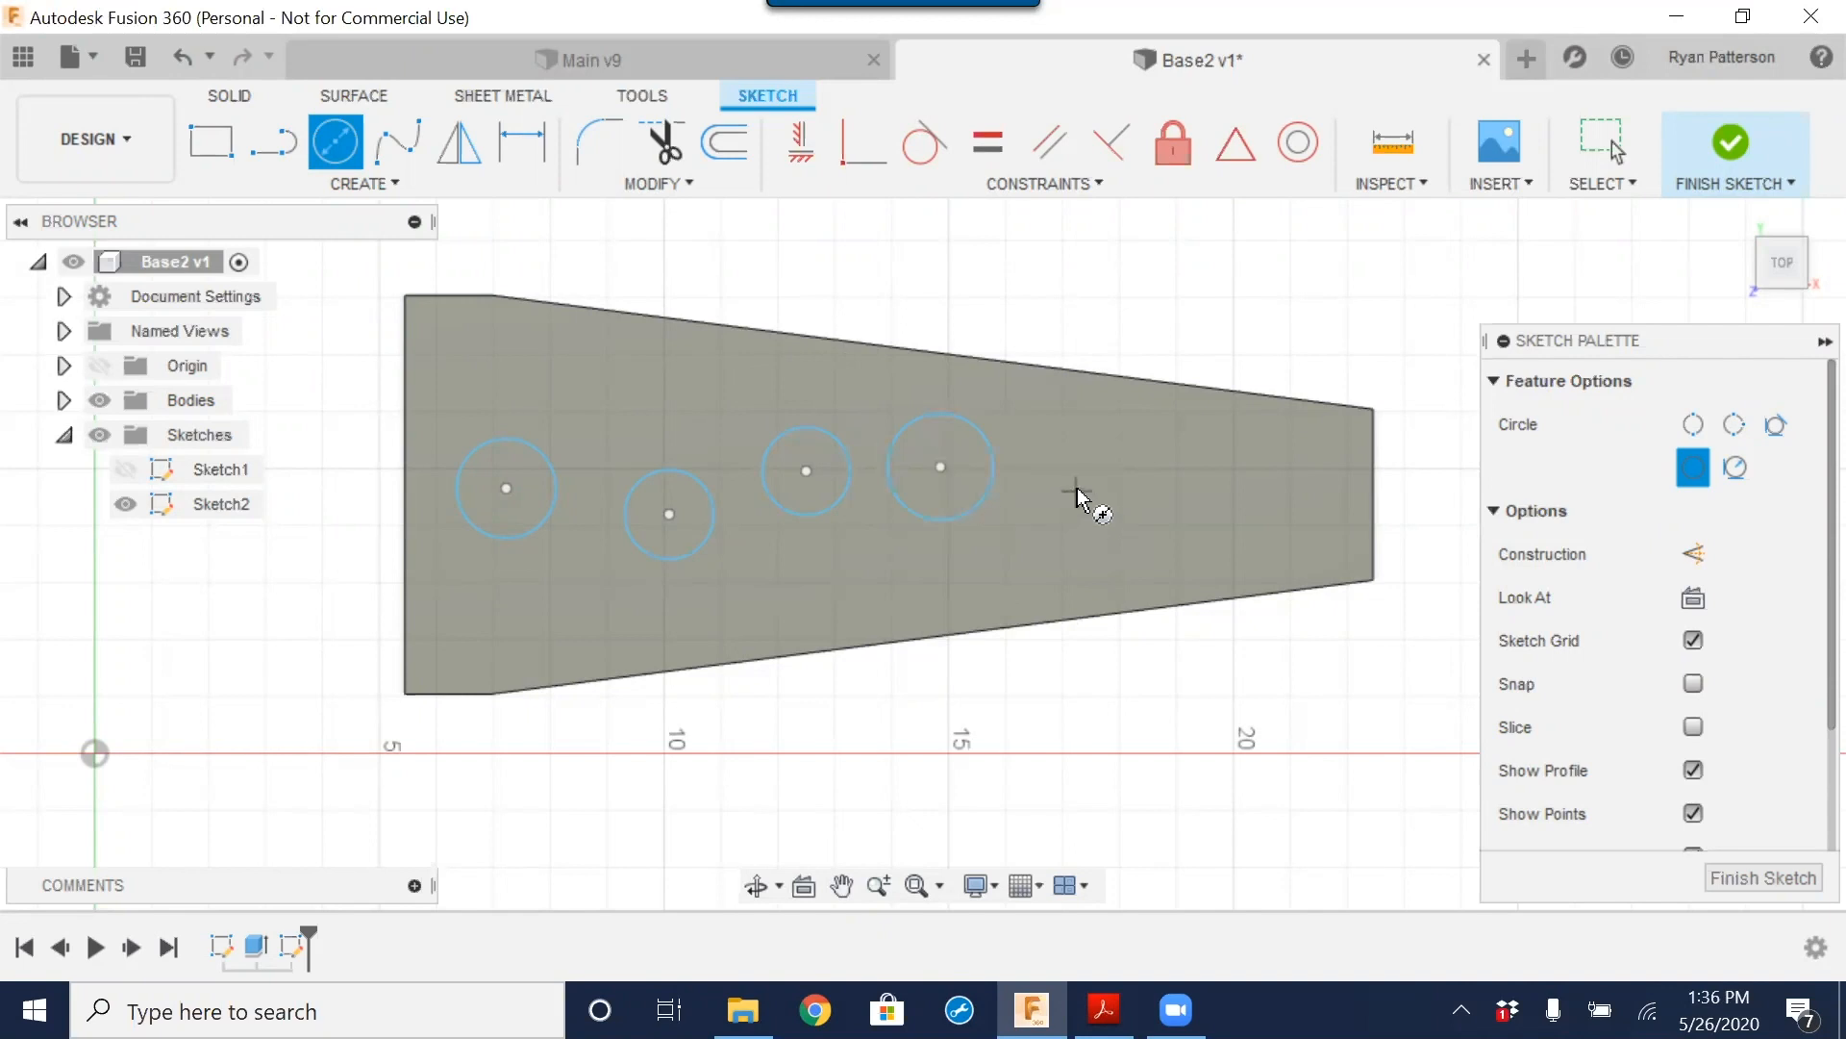
Step: Draw a fifth circle about 1.44 in and a sixth about 1.22 in in diameter, continuing the row toward the base's narrow end
{"action": "left_click", "coordinate": [1065, 465]}
{"action": "type", "text": "1.442"}
{"action": "key", "text": "Return"}
{"action": "left_click", "coordinate": [1217, 480]}
{"action": "type", "text": "1.220"}
{"action": "key", "text": "Return"}
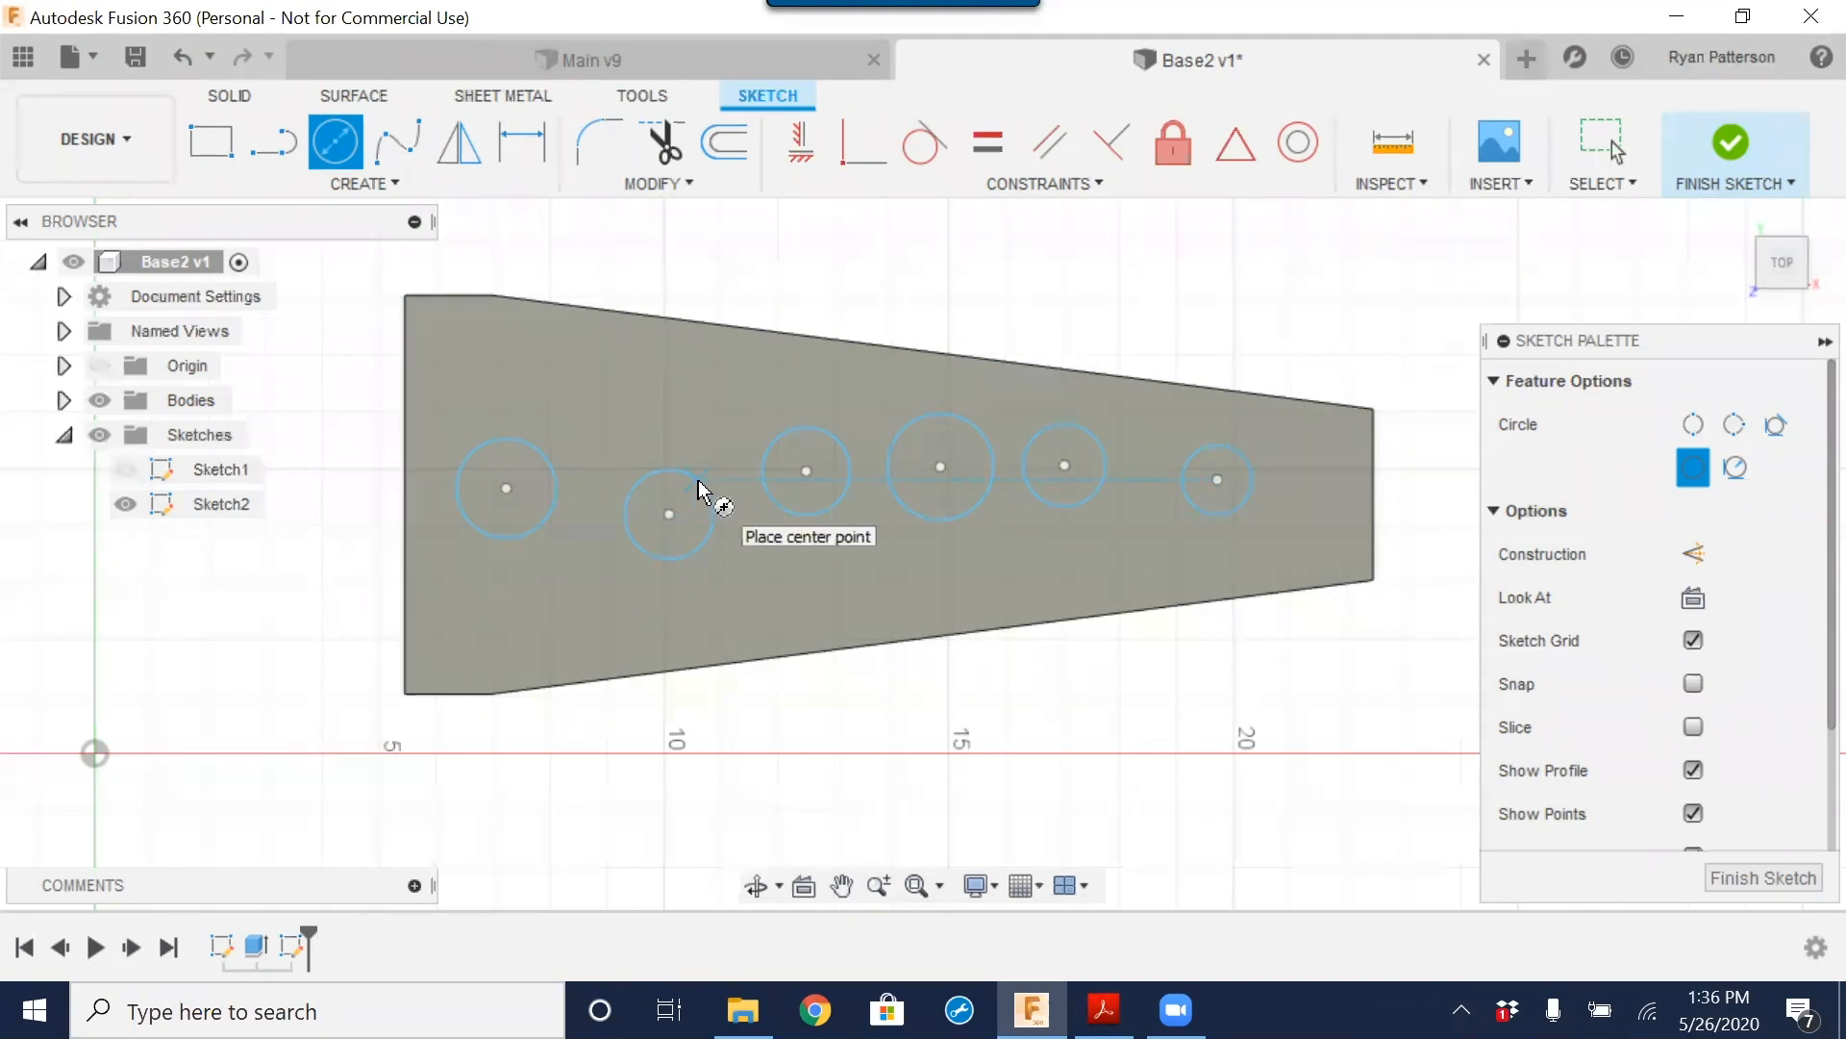
{"action": "key", "text": "Escape"}
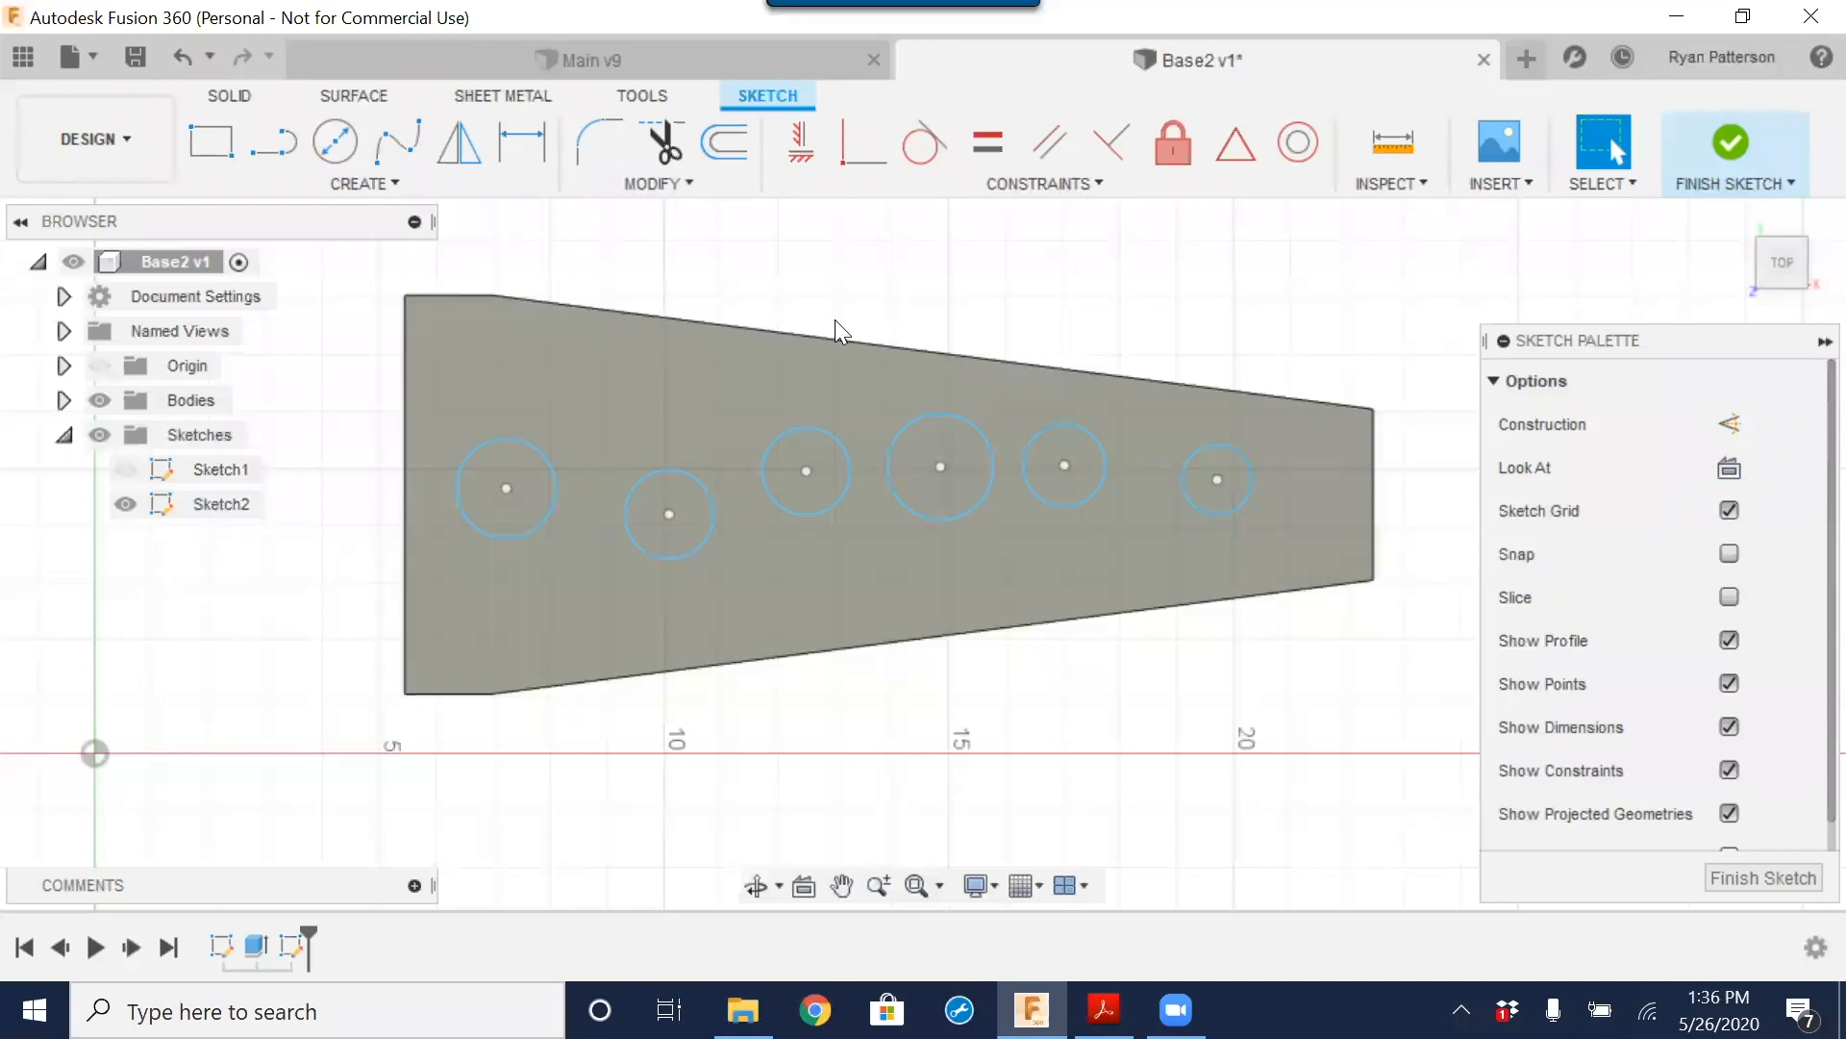
Step: Draw a chain of construction lines from the wide edge's midpoint through all six circle centers to the narrow edge's midpoint
{"action": "left_click", "coordinate": [275, 145]}
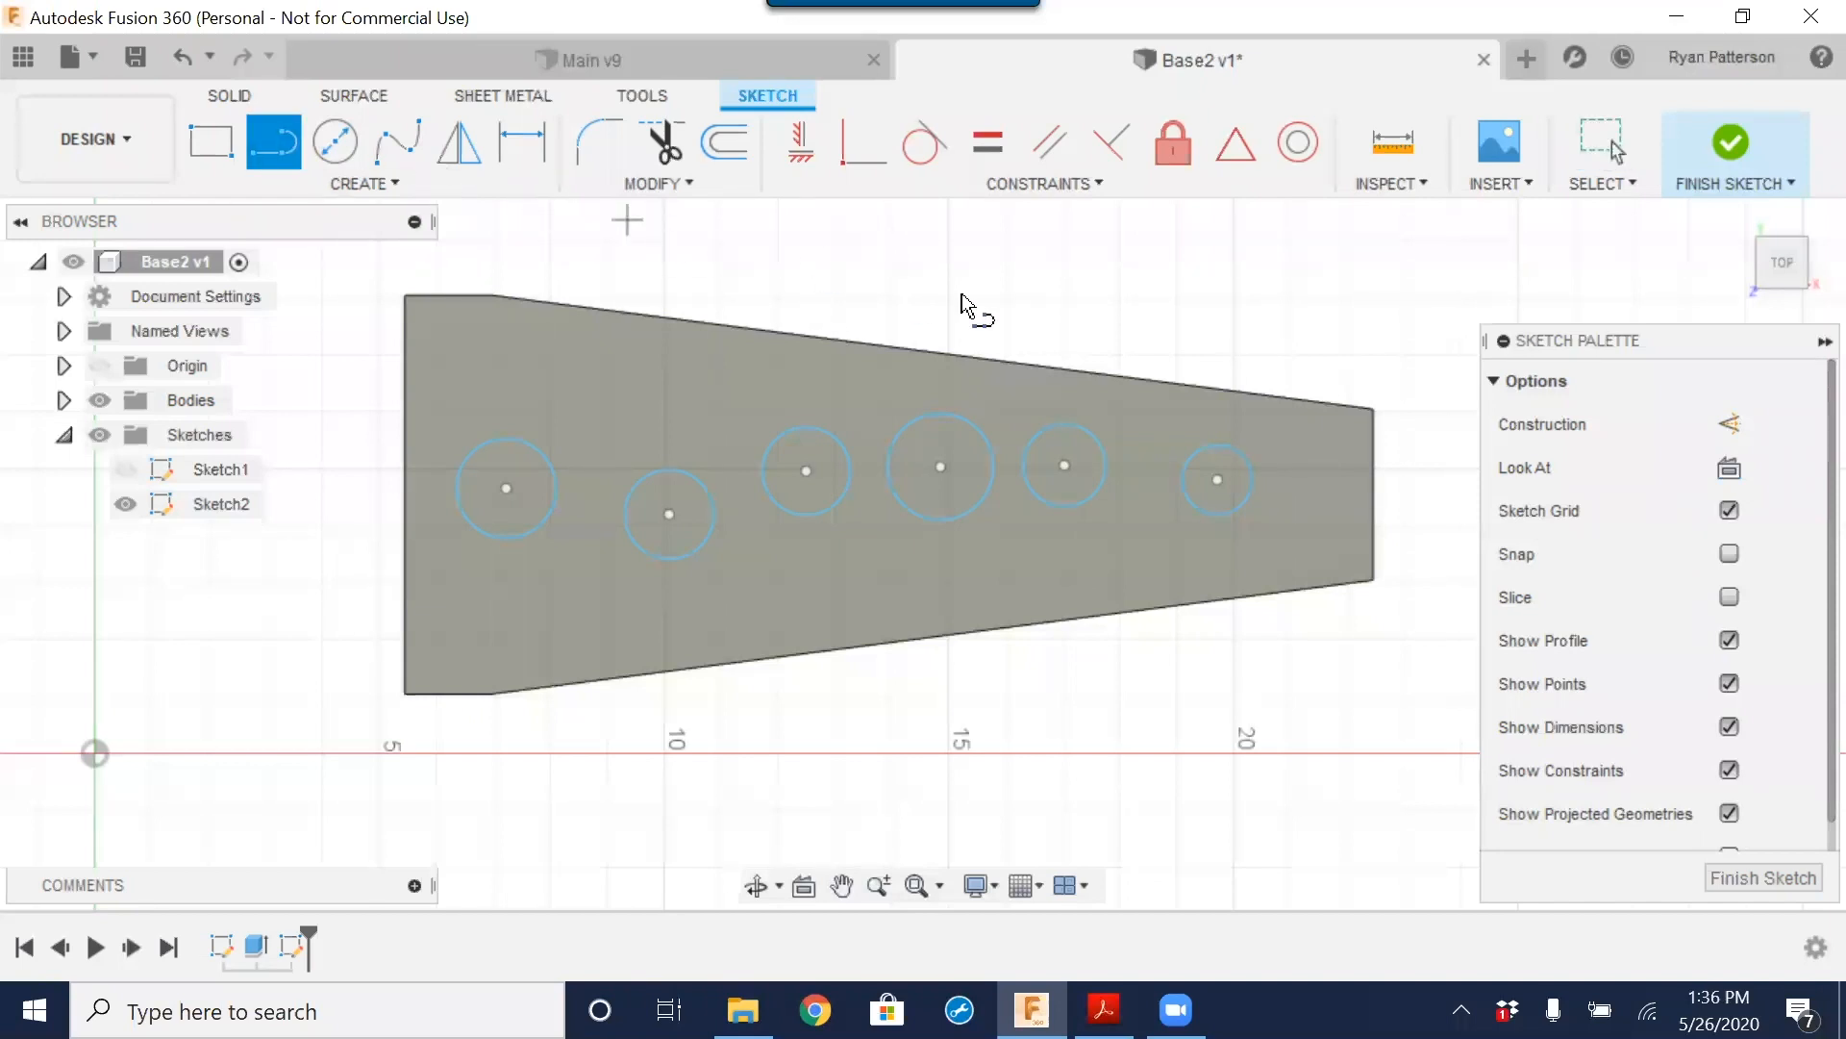
{"action": "left_click", "coordinate": [1732, 424]}
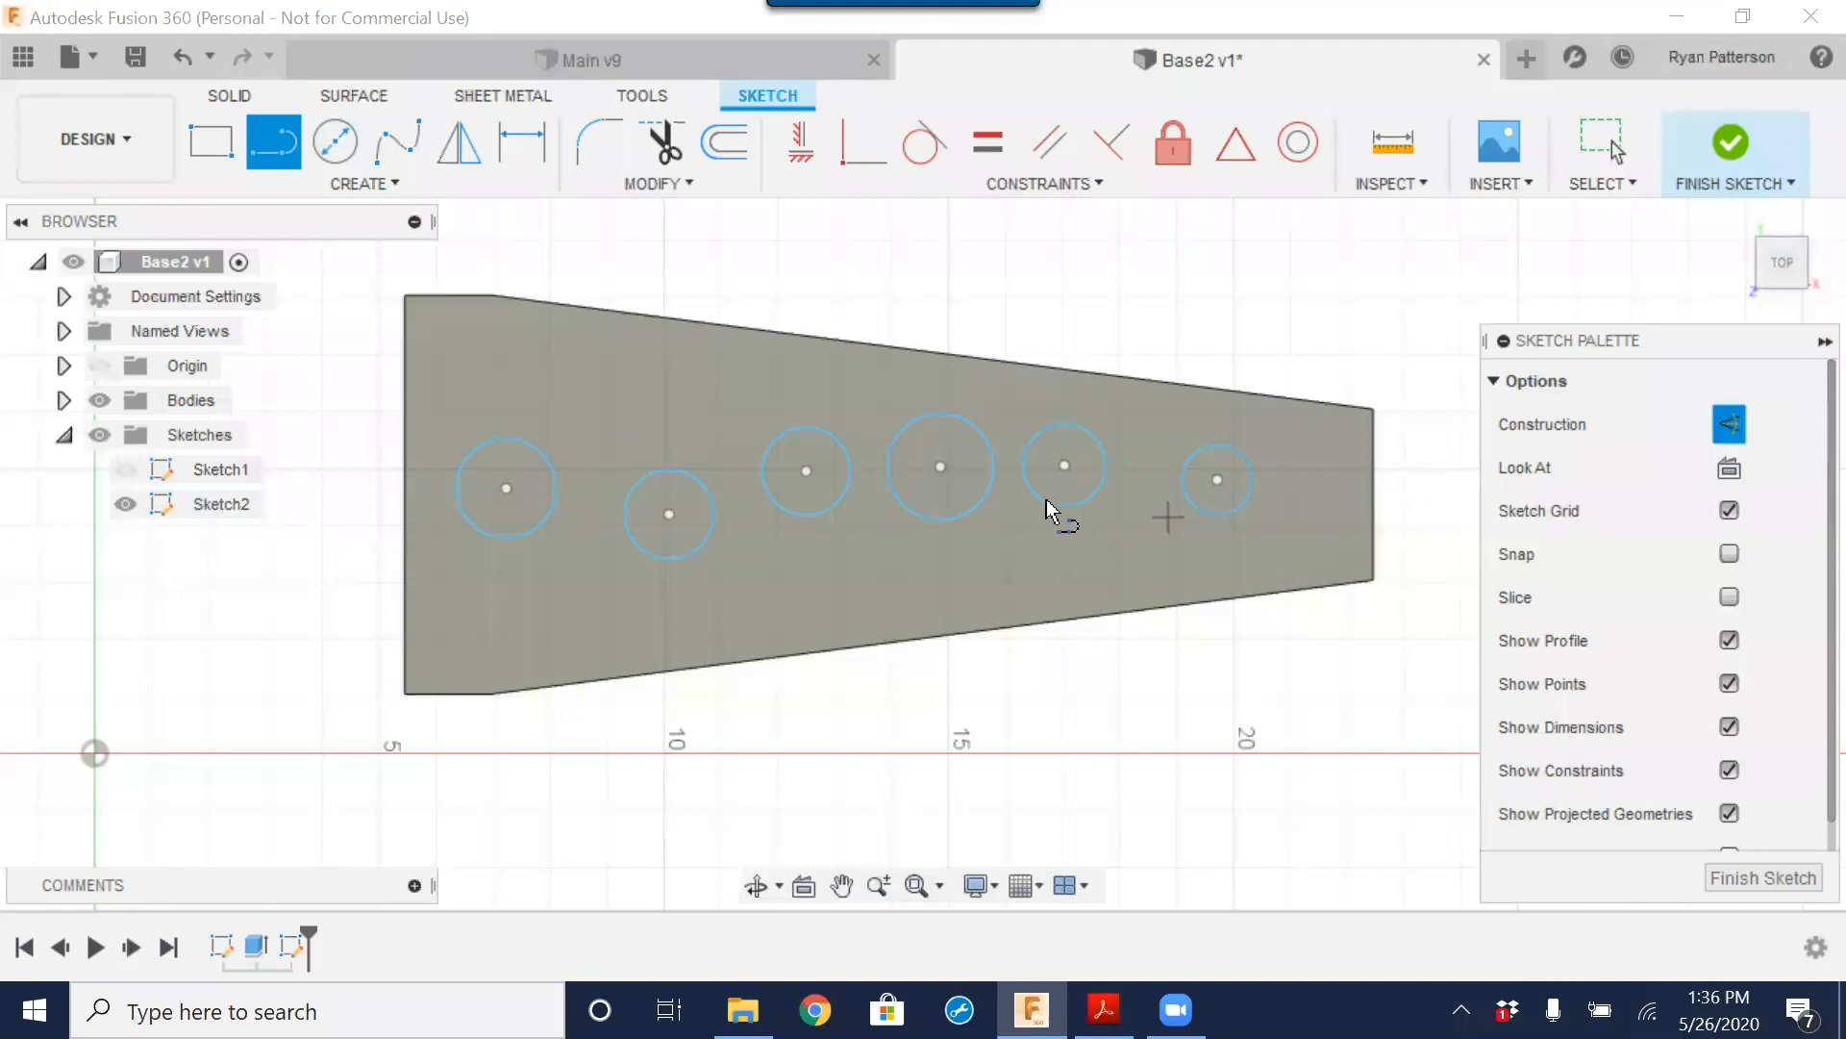
{"action": "left_click", "coordinate": [406, 492]}
{"action": "left_click", "coordinate": [506, 488]}
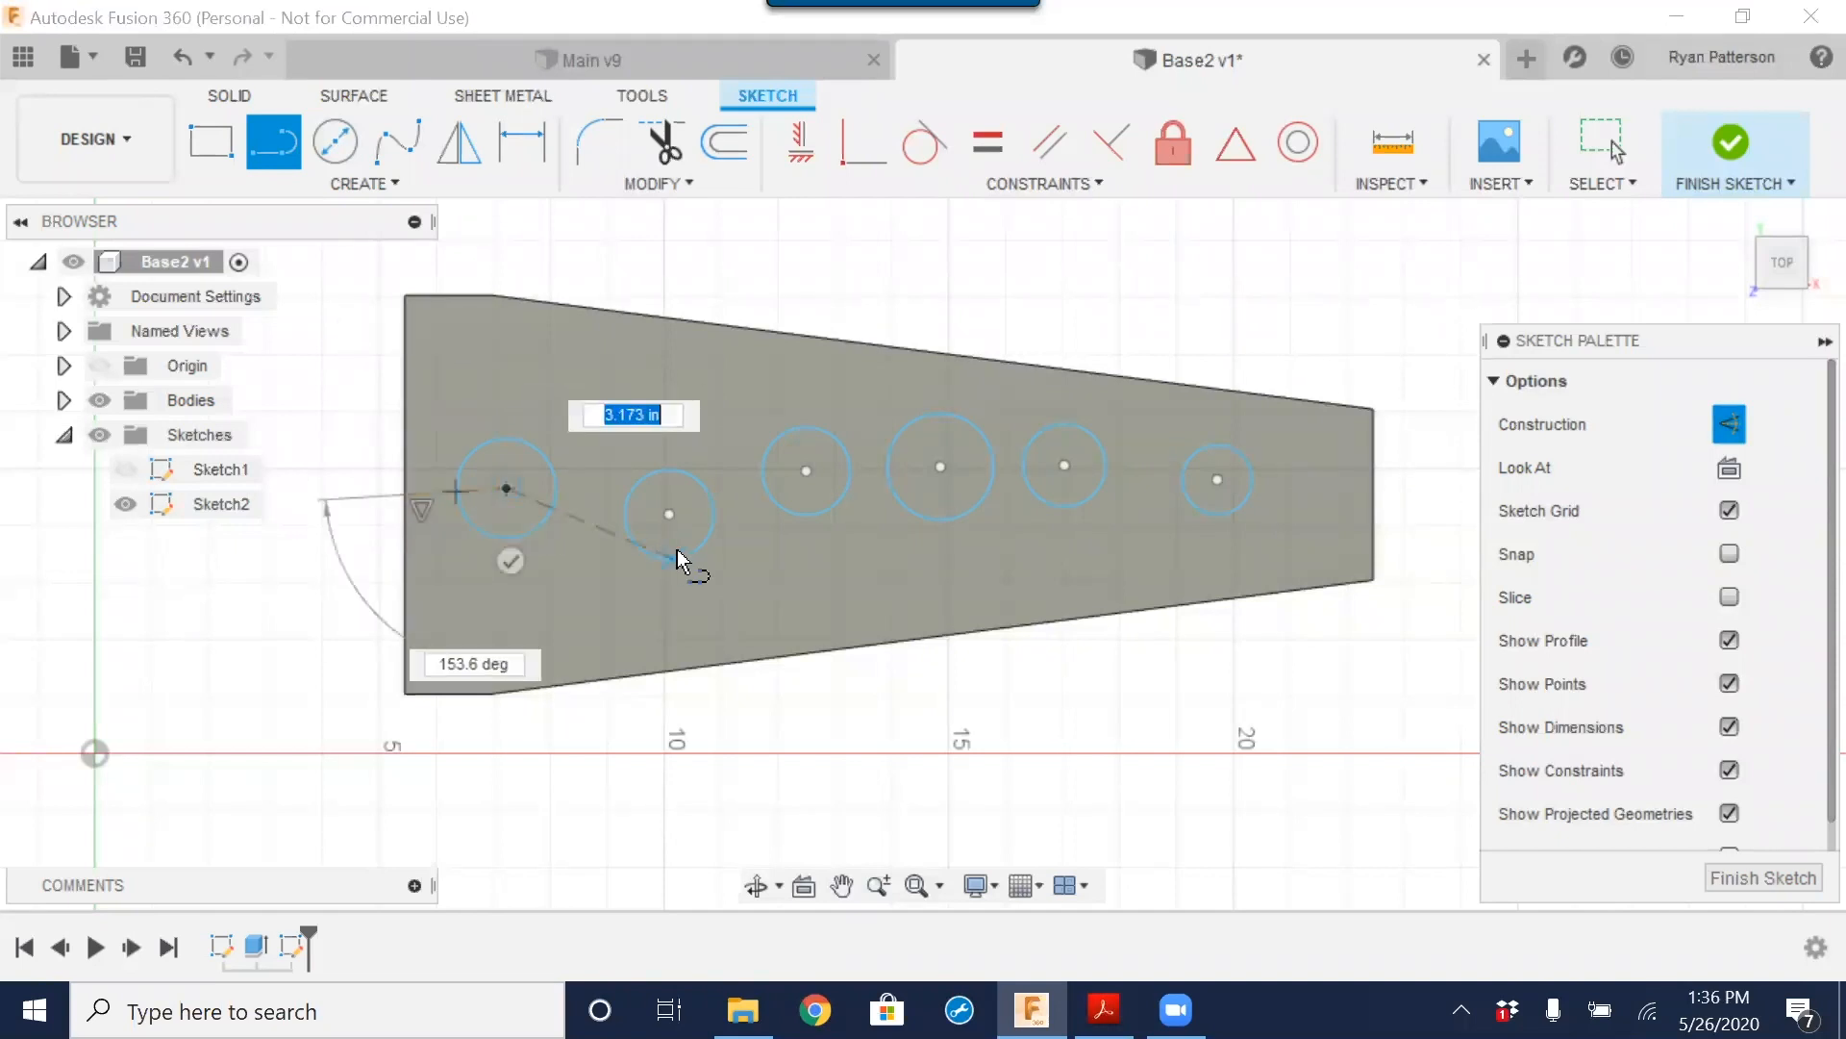
{"action": "left_click", "coordinate": [669, 513]}
{"action": "left_click", "coordinate": [805, 471]}
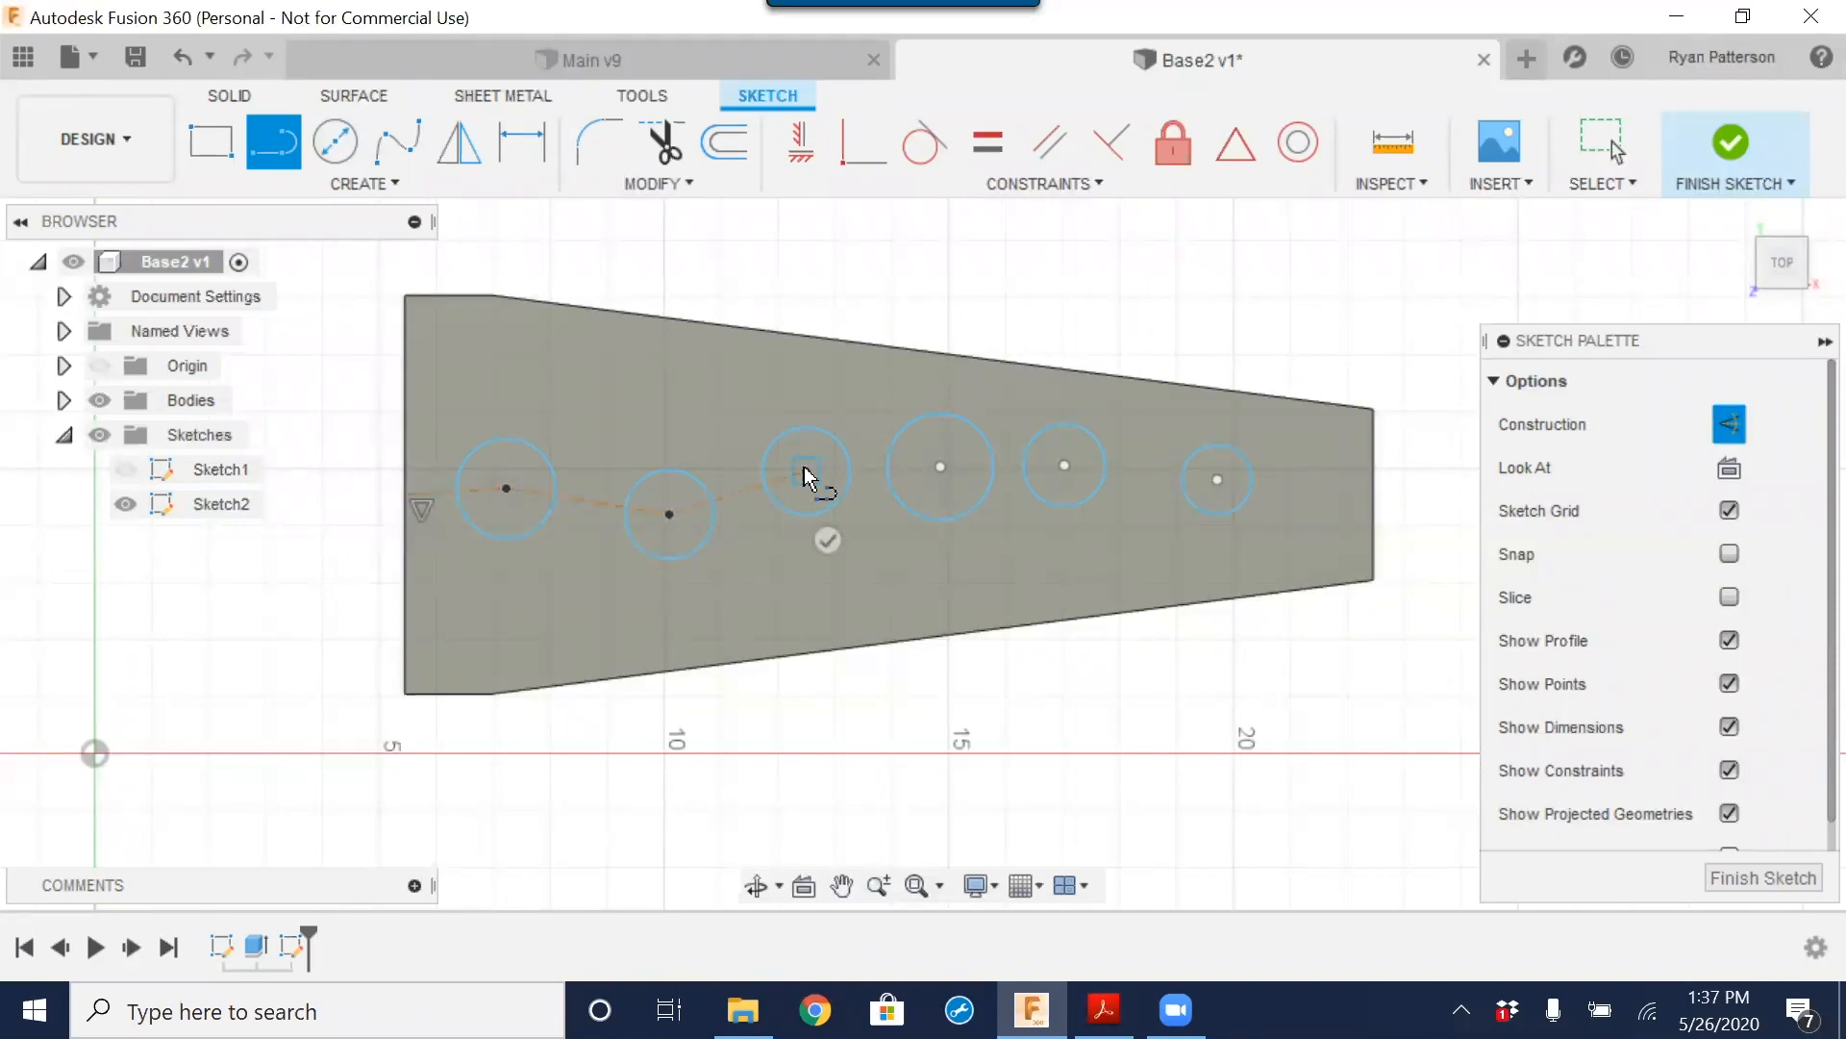
{"action": "left_click", "coordinate": [941, 467]}
{"action": "left_click", "coordinate": [1066, 466]}
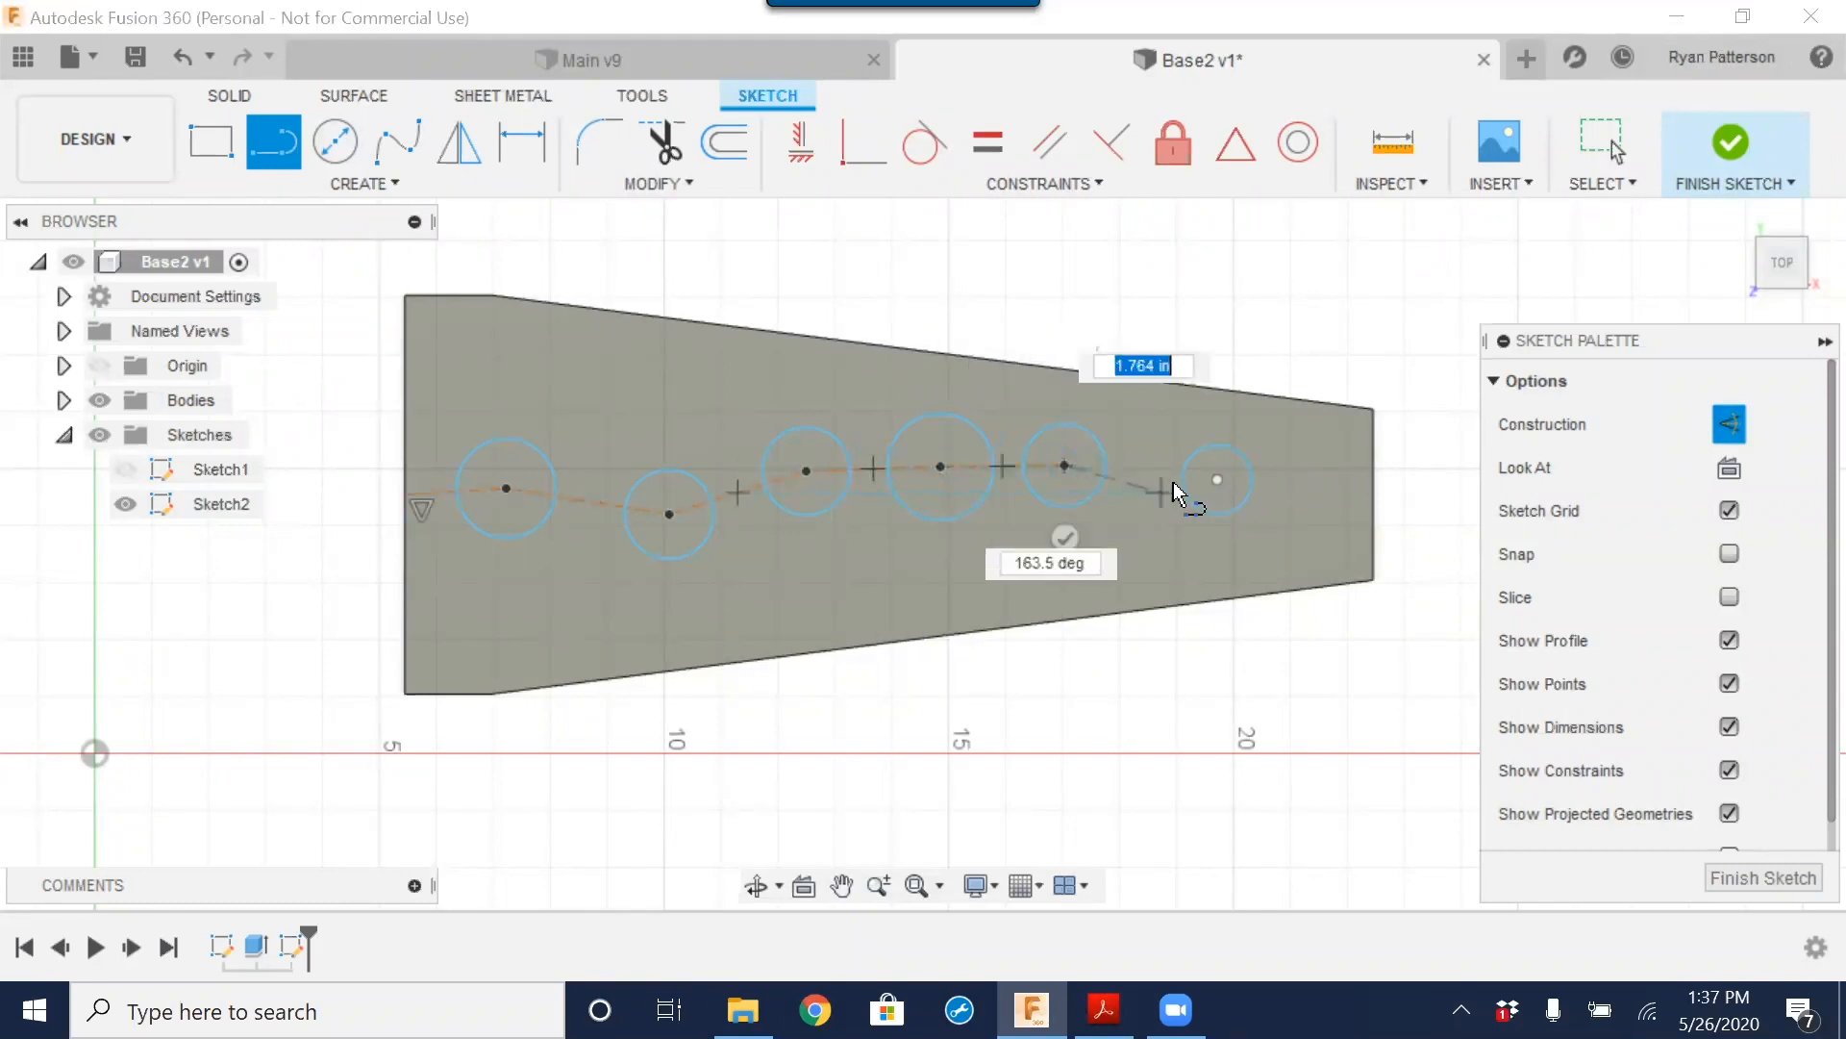
{"action": "left_click", "coordinate": [1218, 479]}
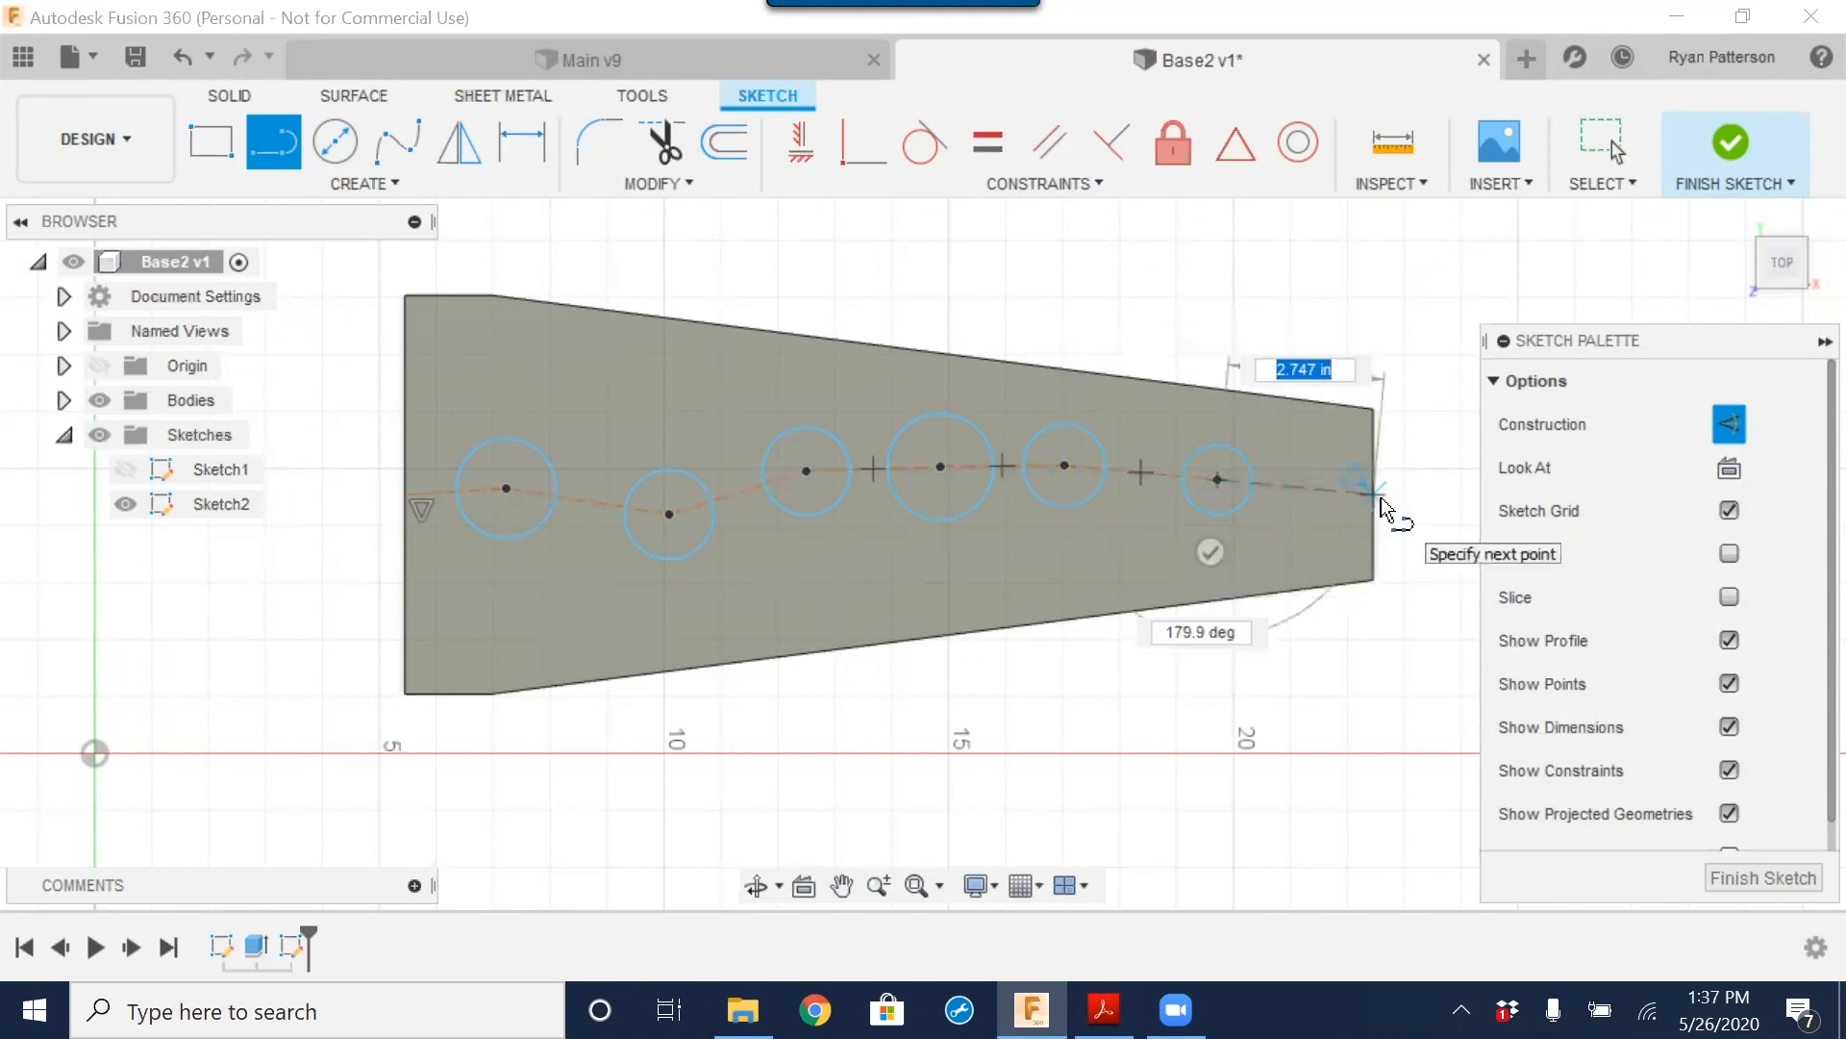
{"action": "double_click", "coordinate": [1374, 494]}
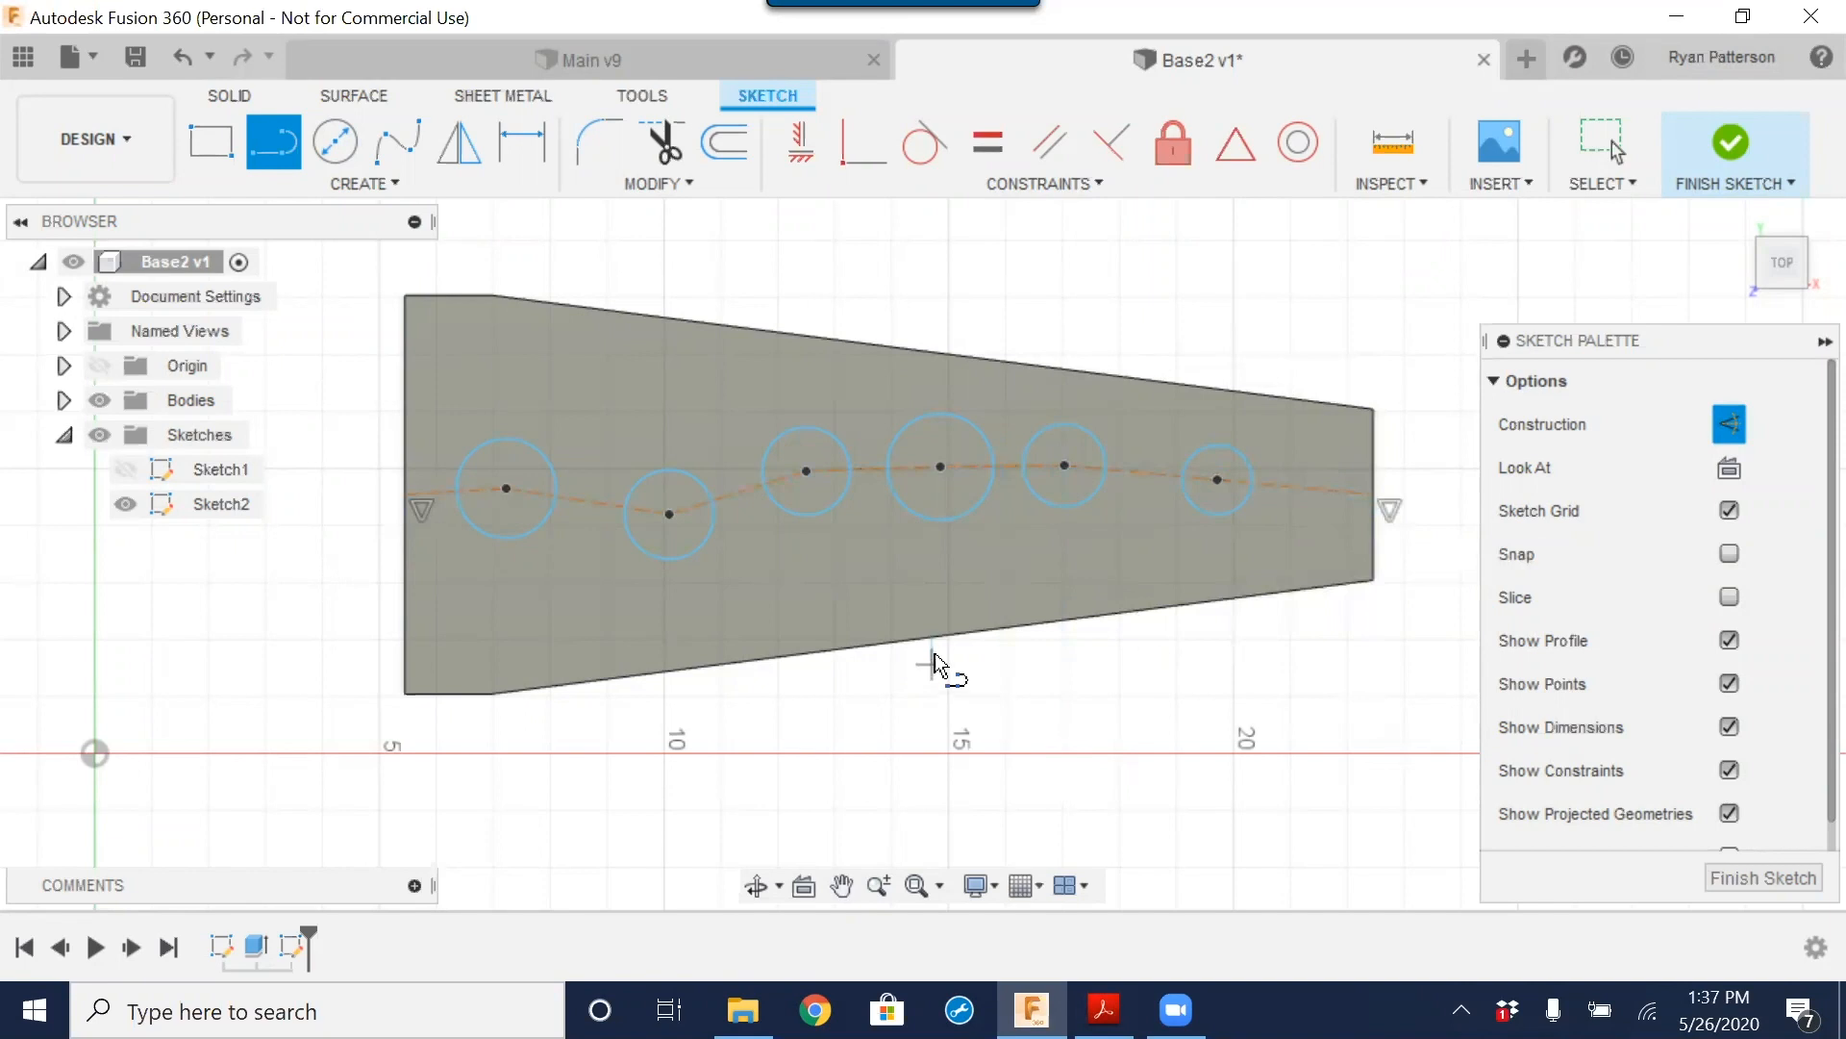
{"action": "key", "text": "Escape"}
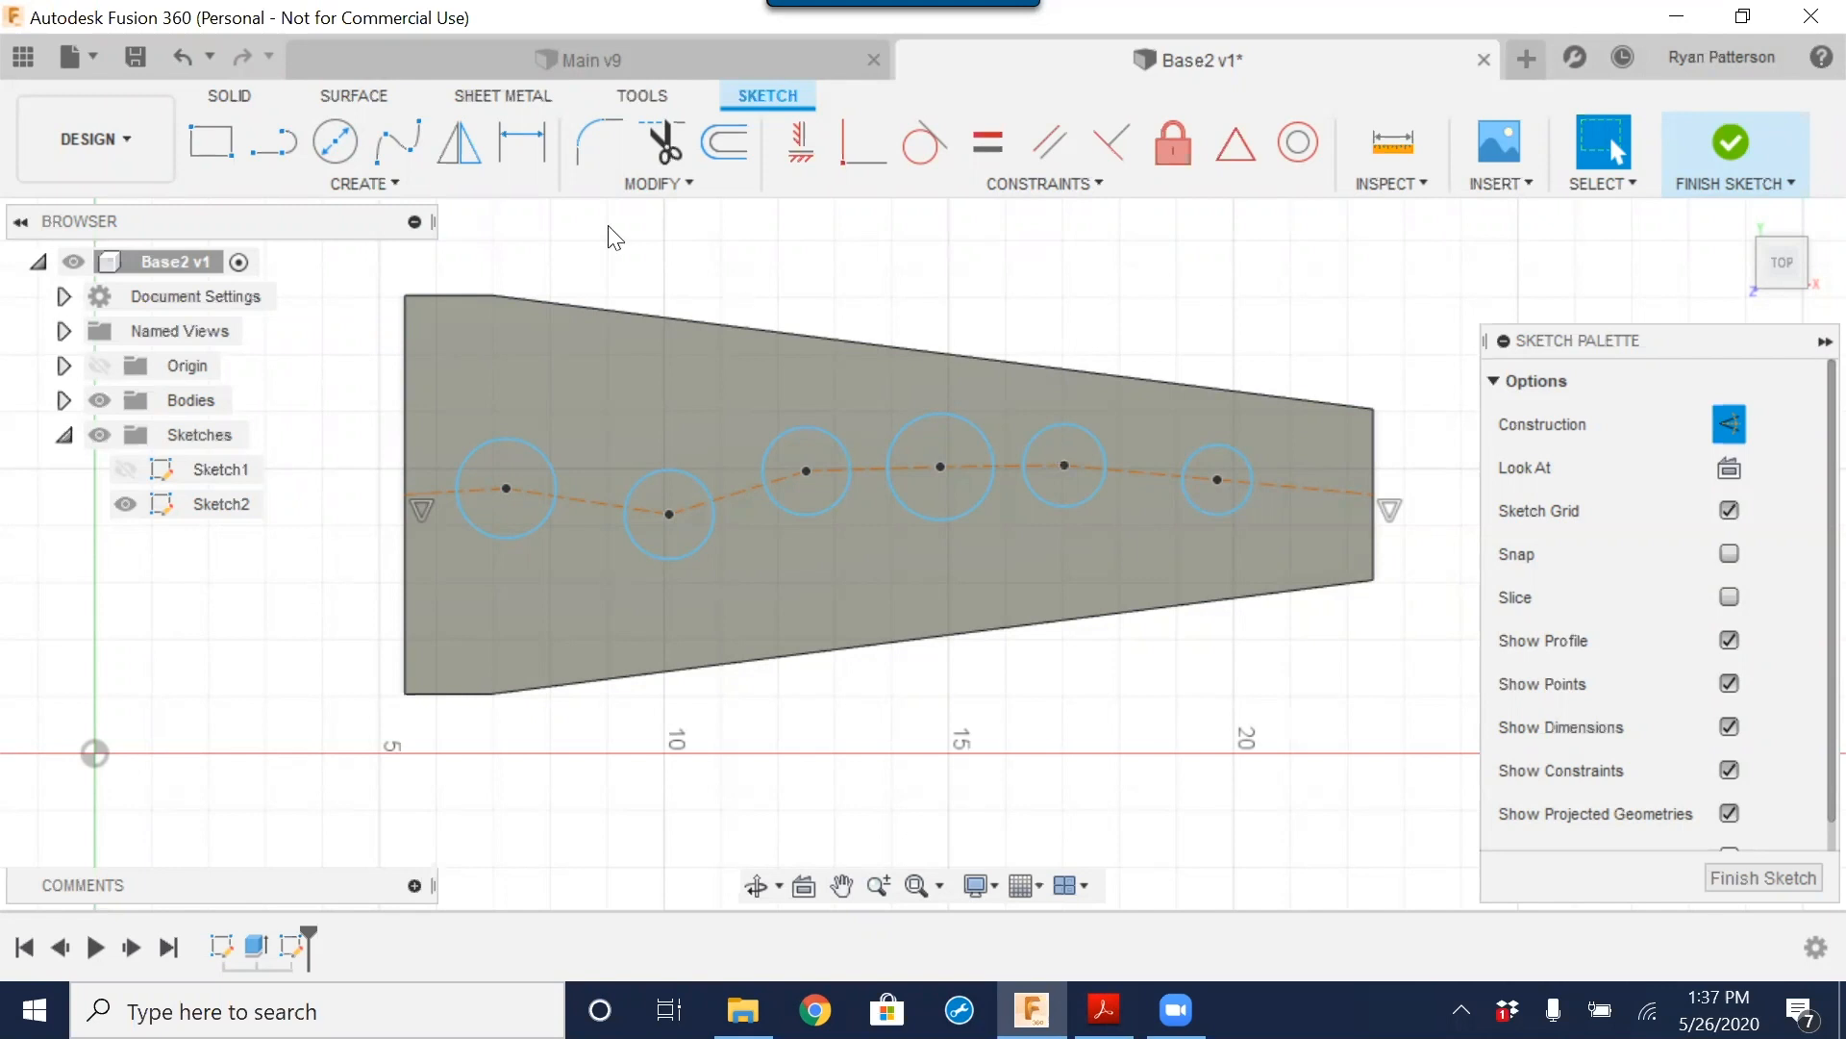
Step: Dimension the diameter of the circle nearest the wide end as 1.5 in
{"action": "left_click", "coordinate": [524, 142]}
{"action": "left_click", "coordinate": [498, 452]}
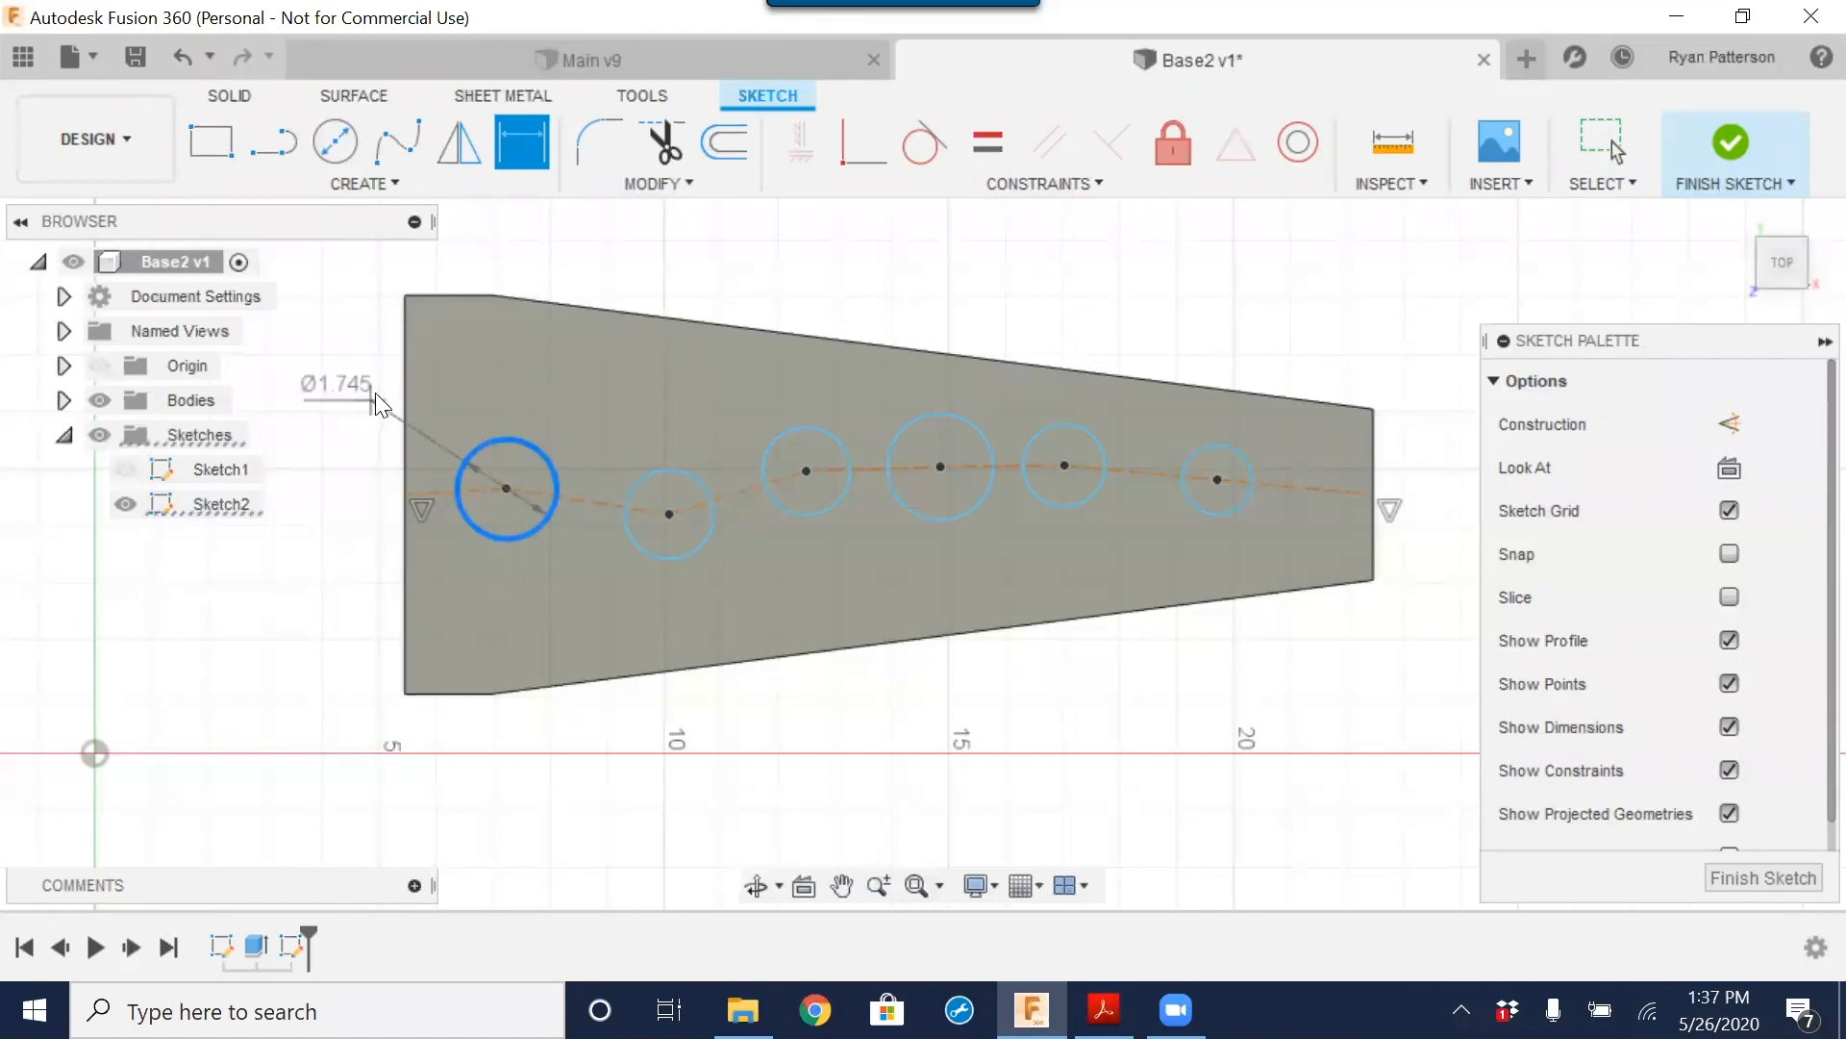
{"action": "left_click", "coordinate": [387, 384]}
{"action": "type", "text": "1.5"}
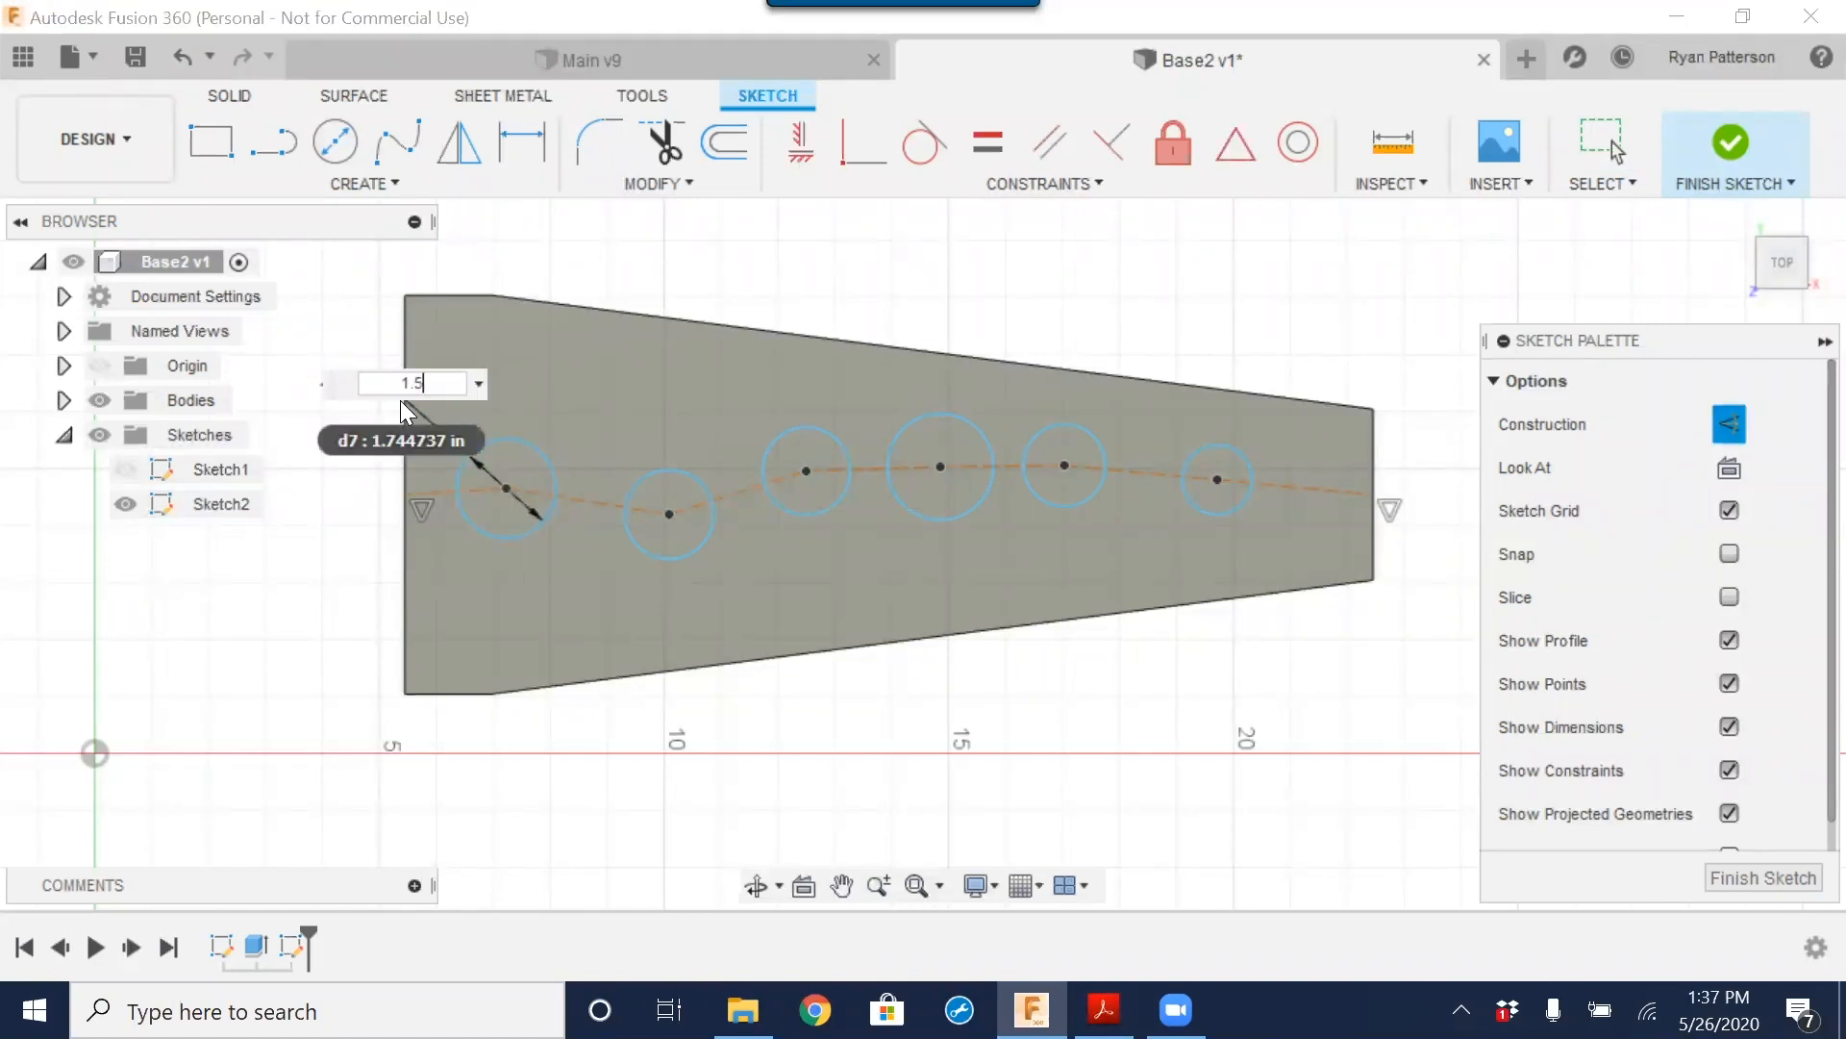
{"action": "key", "text": "Return"}
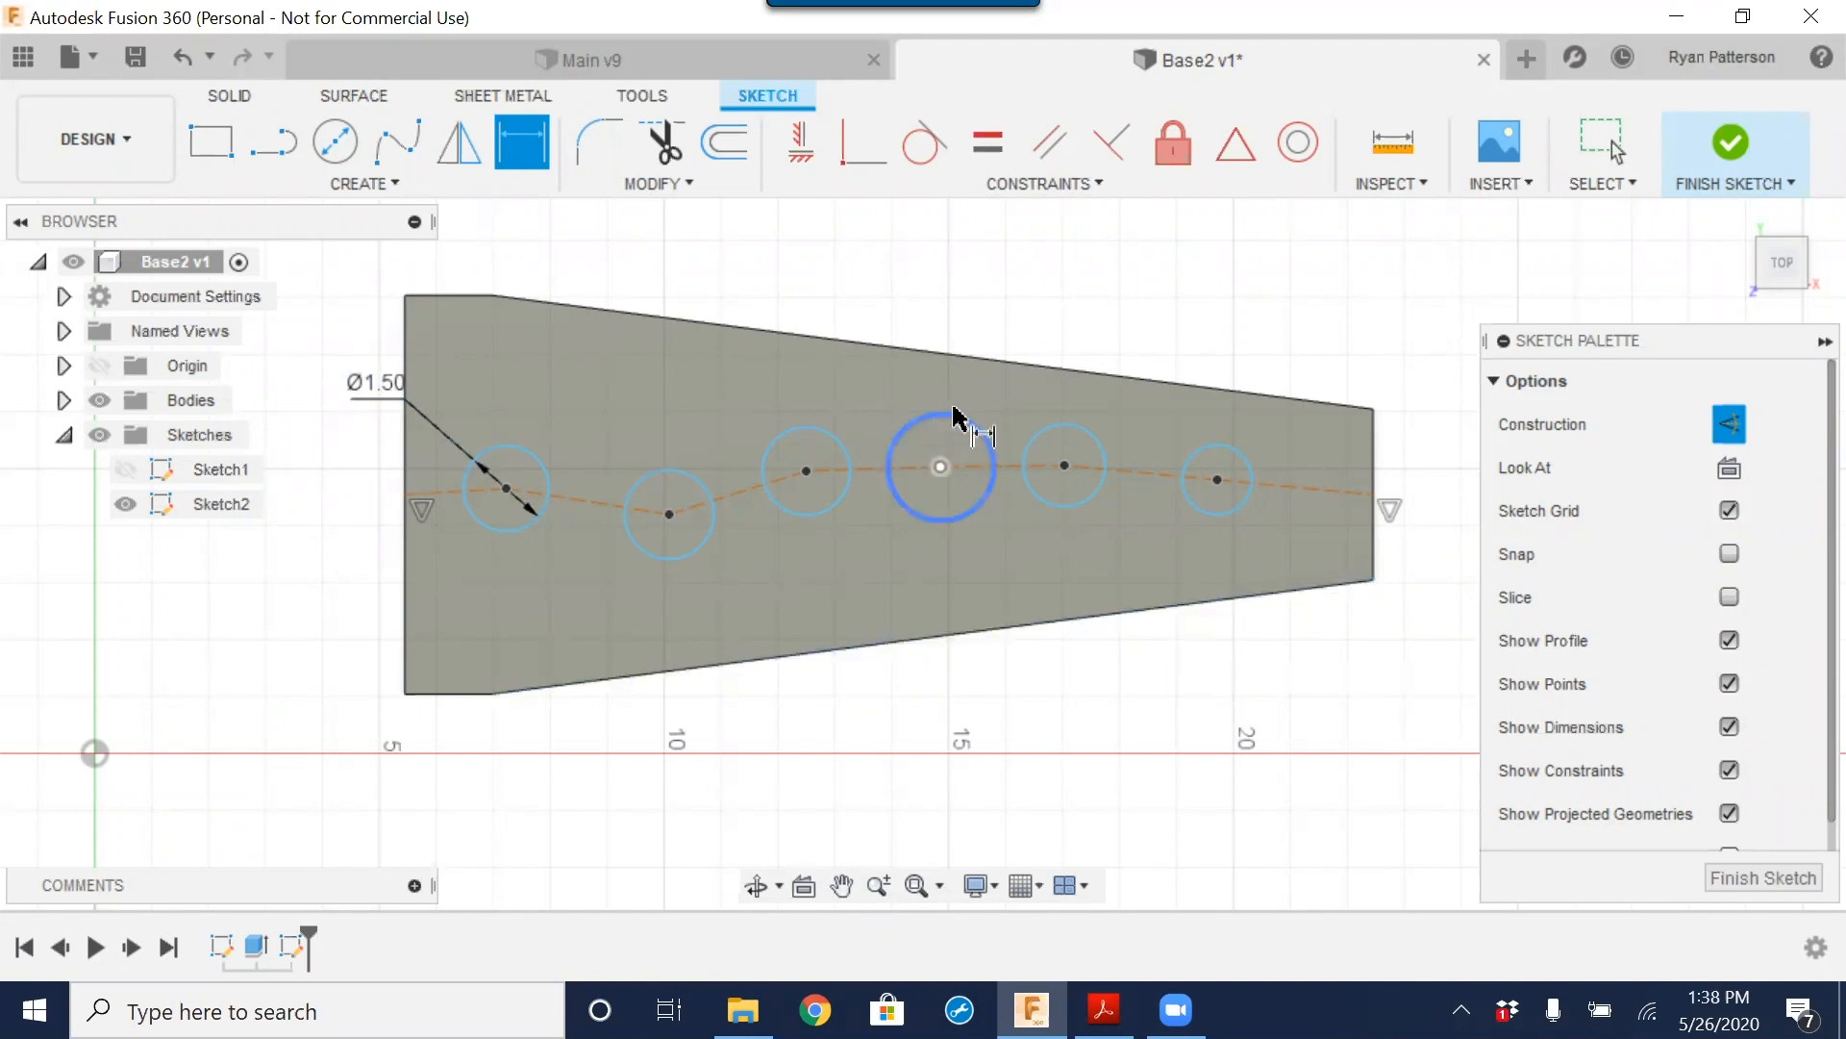
Step: Constrain the second and third circles from the wide end to be equal in size to the first circle
{"action": "left_click", "coordinate": [991, 148]}
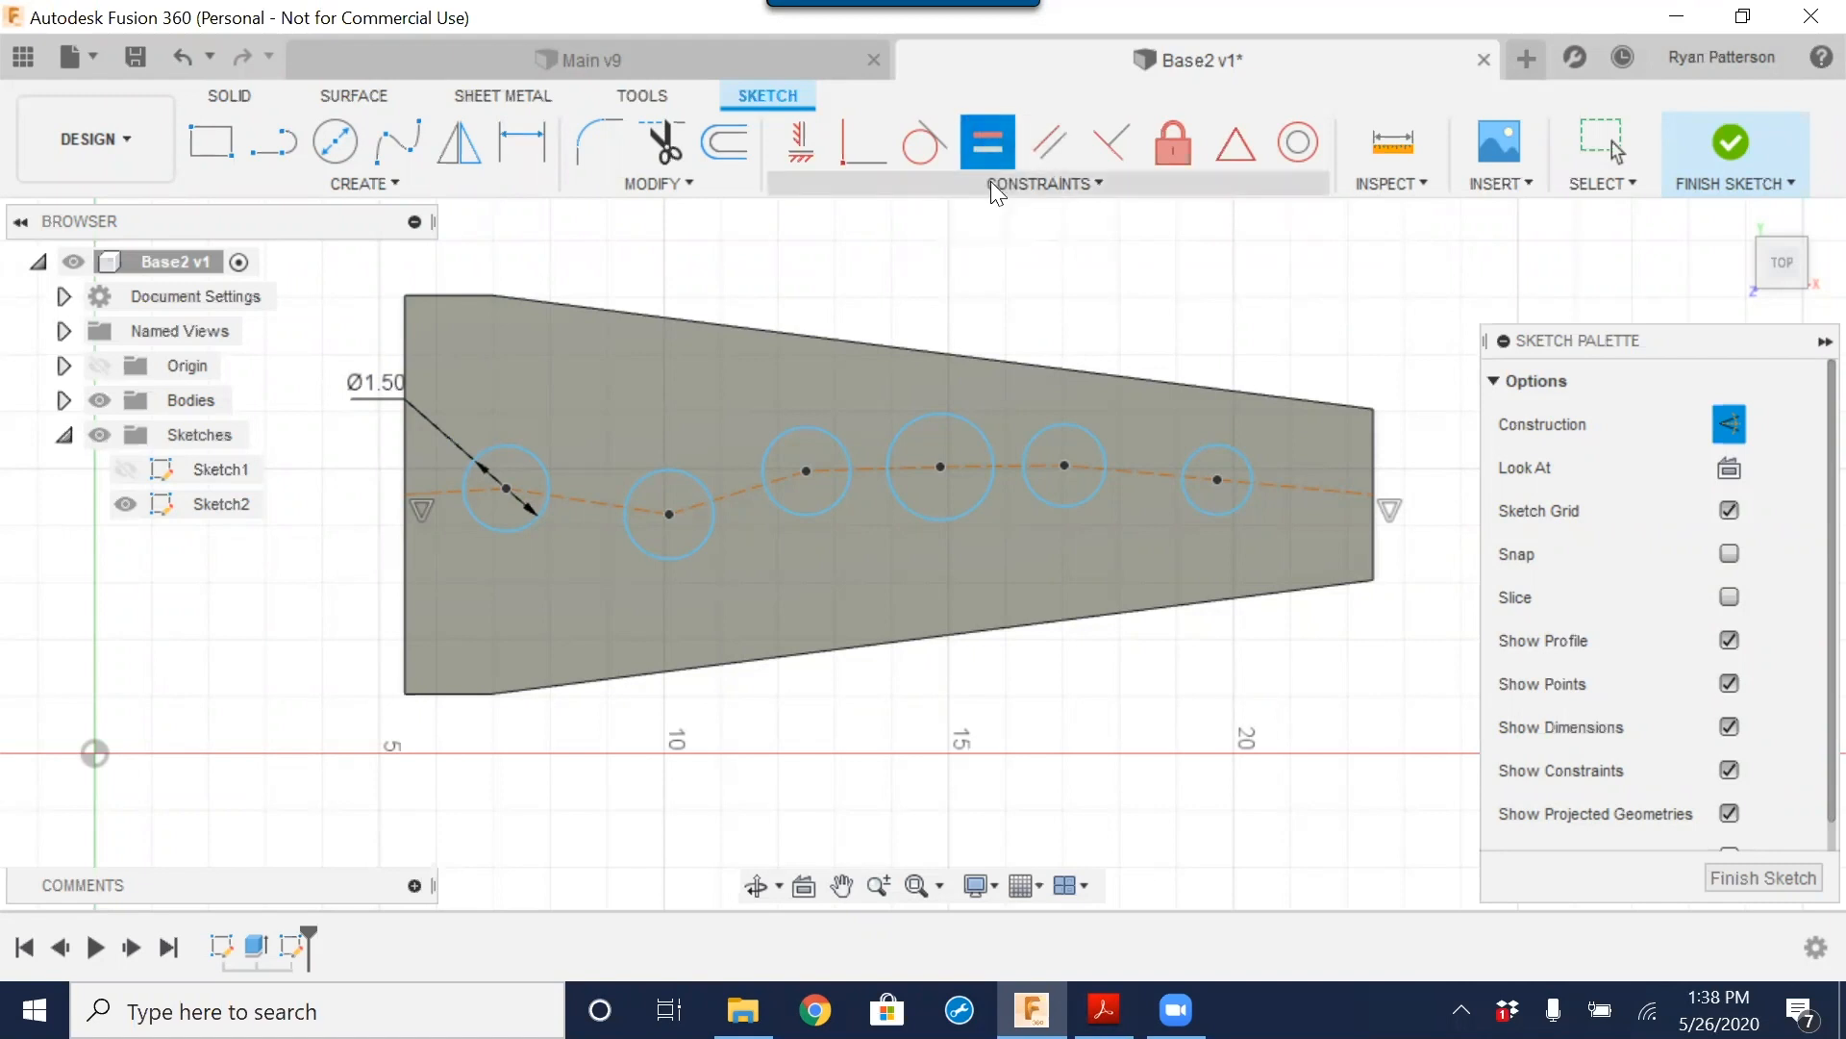
{"action": "left_click", "coordinate": [527, 465]}
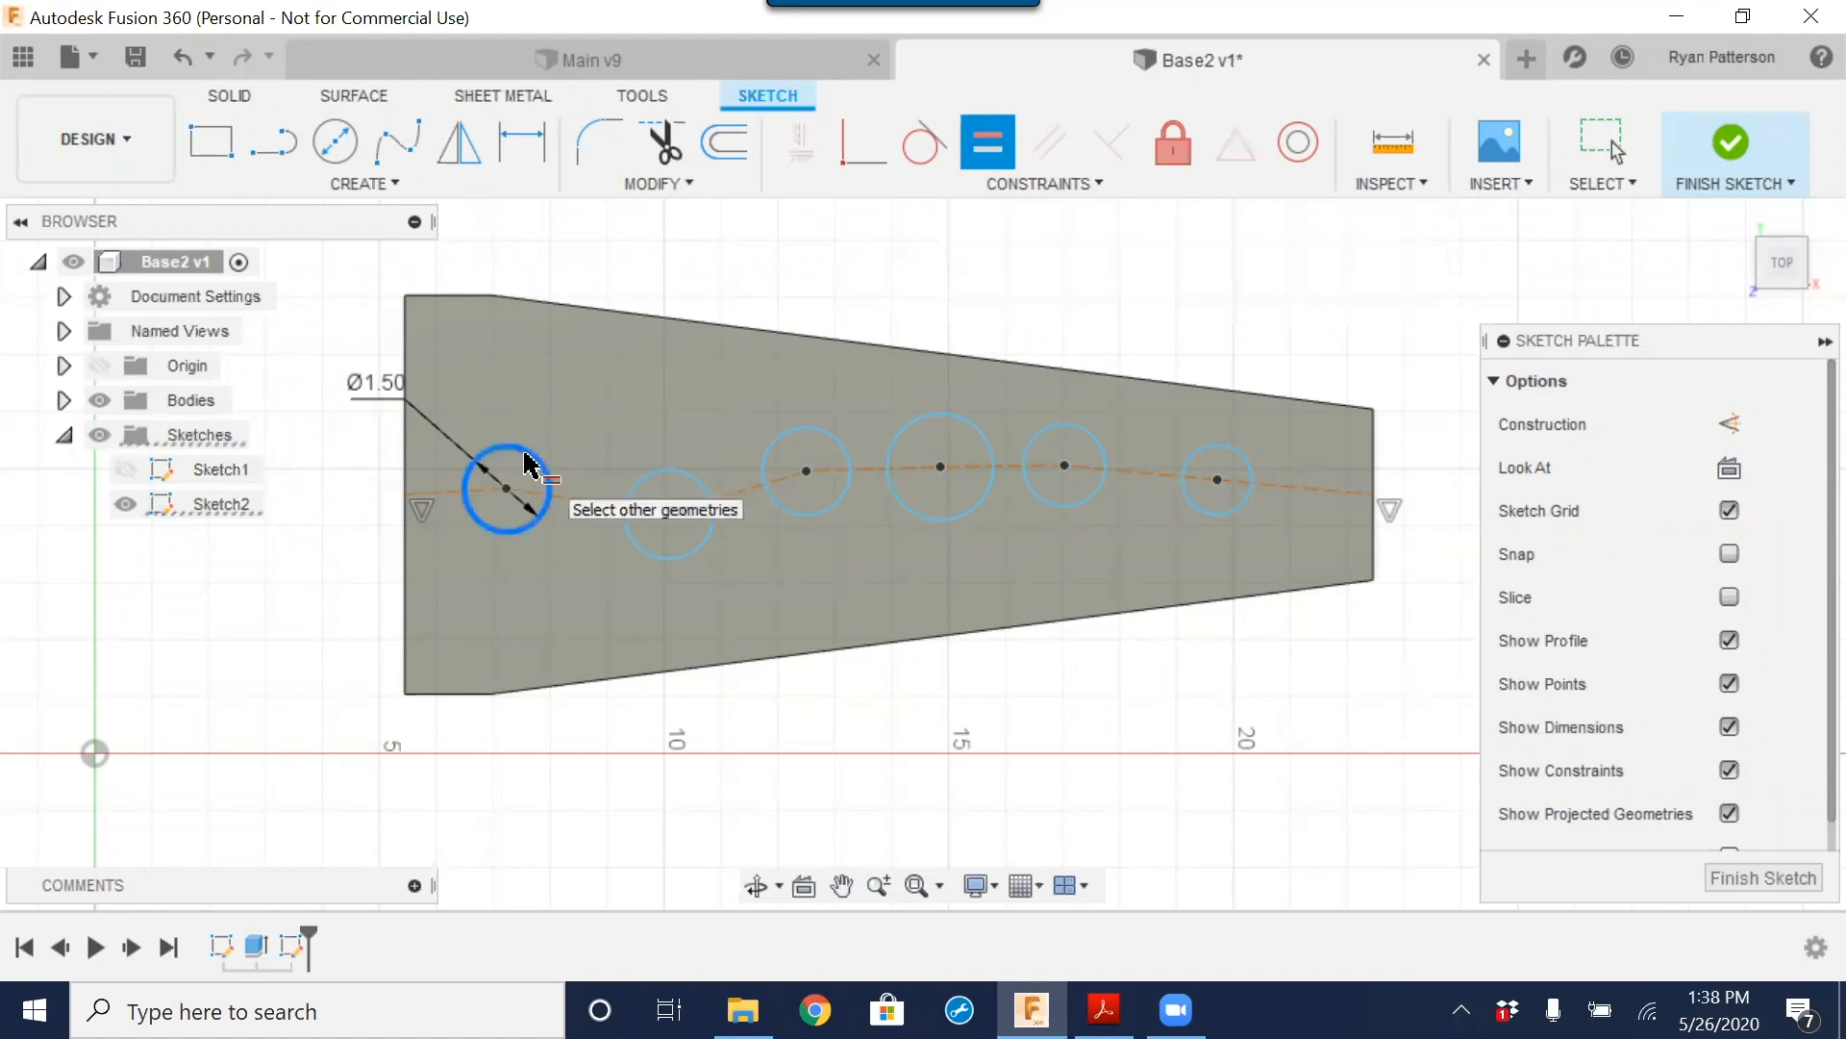
{"action": "left_click", "coordinate": [662, 488]}
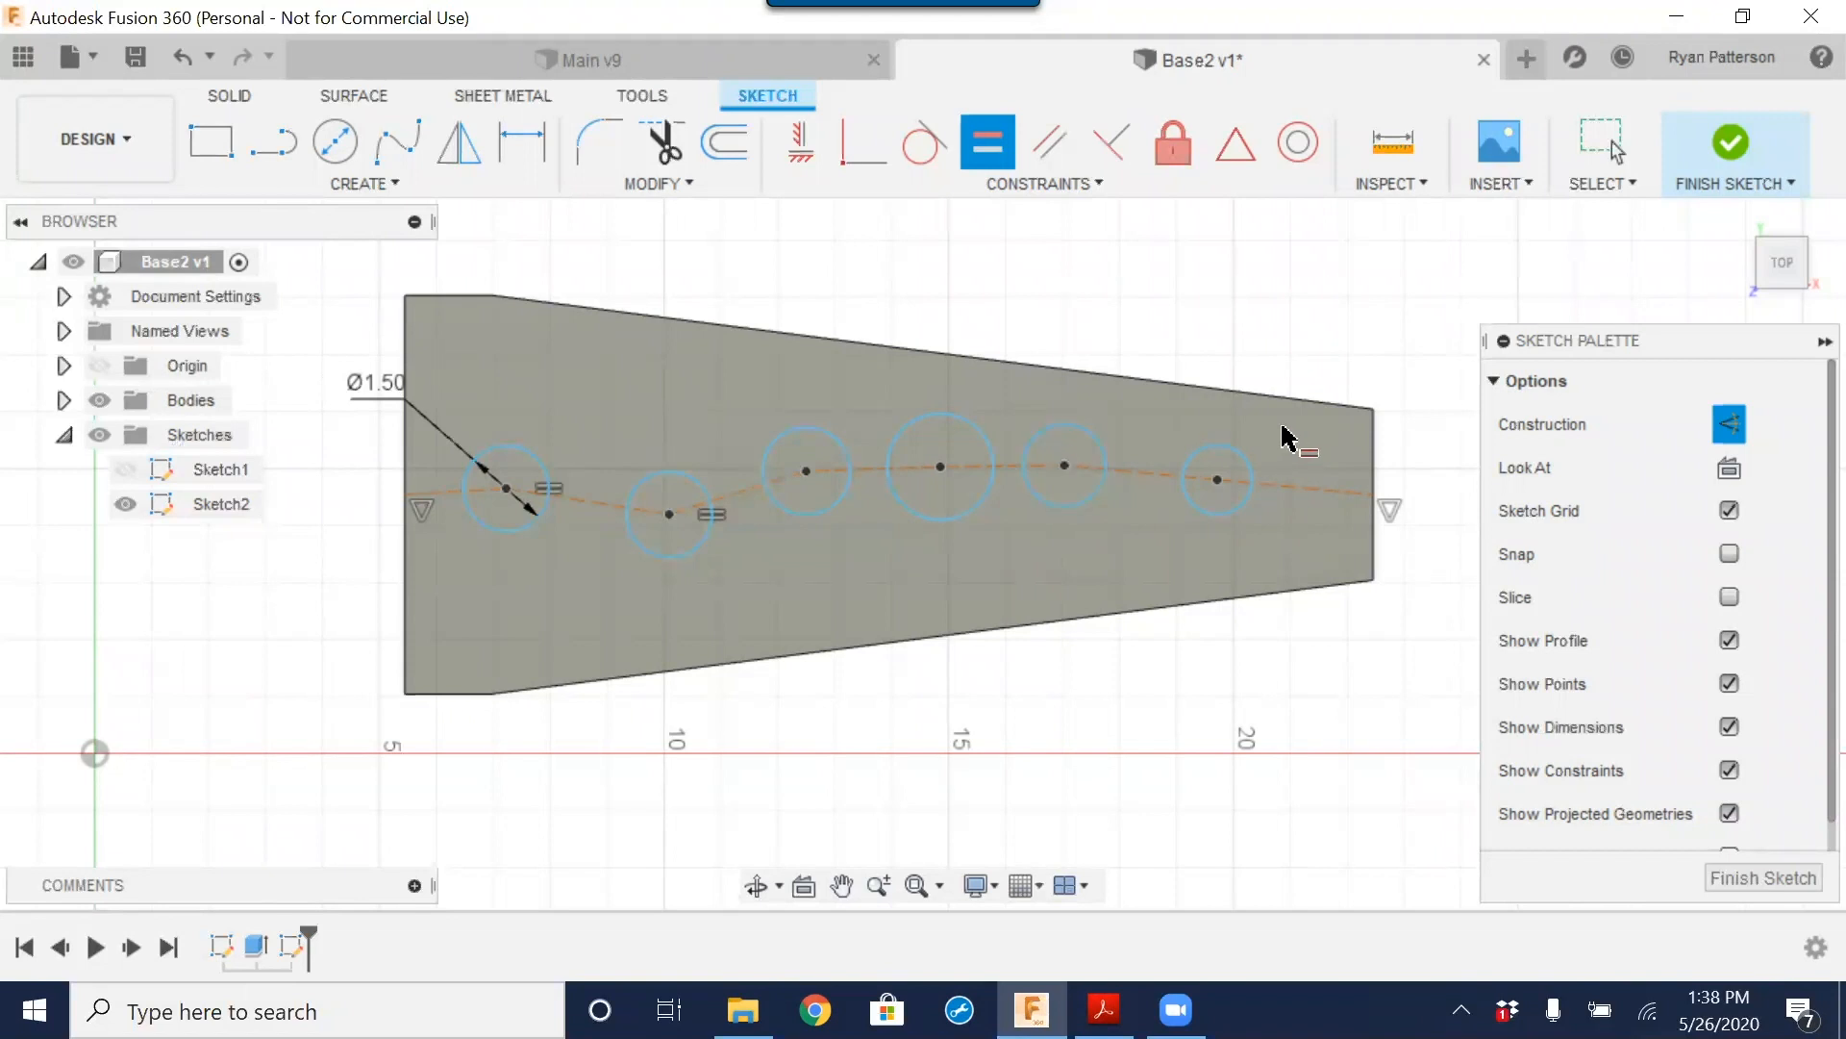
{"action": "left_click", "coordinate": [532, 466]}
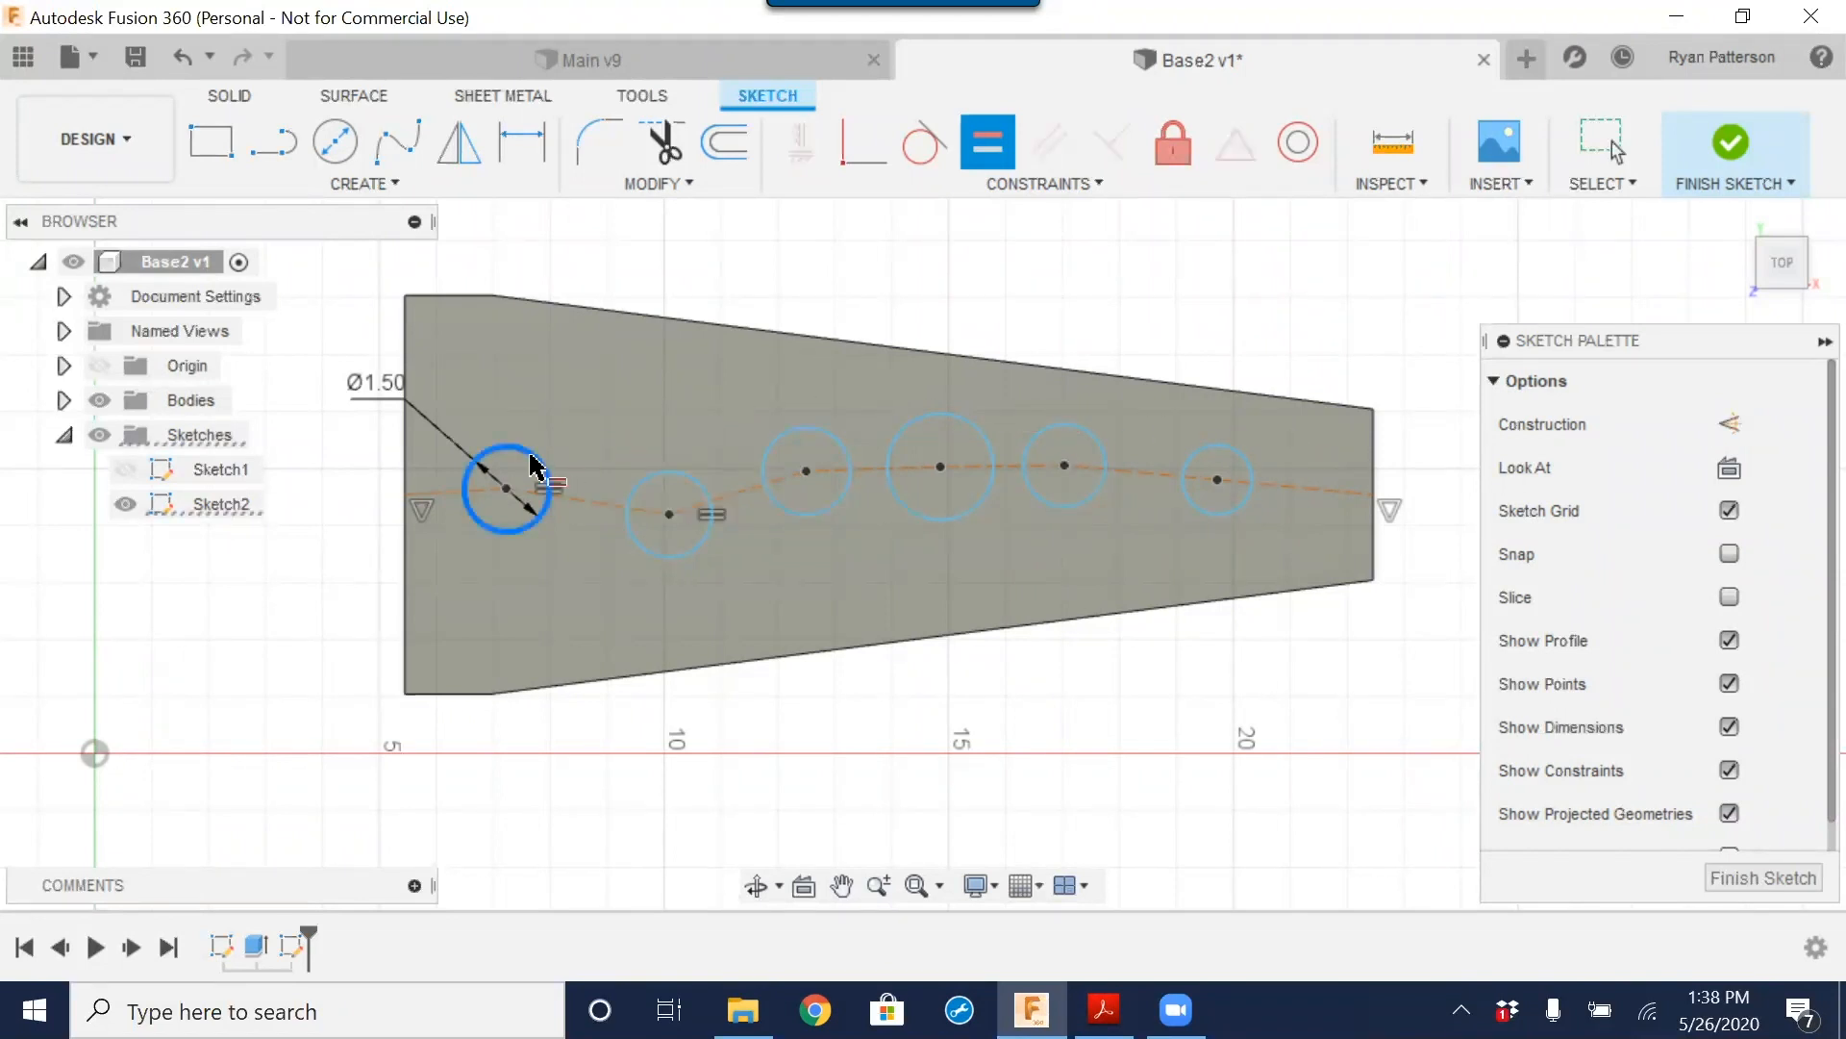
{"action": "left_click", "coordinate": [804, 431]}
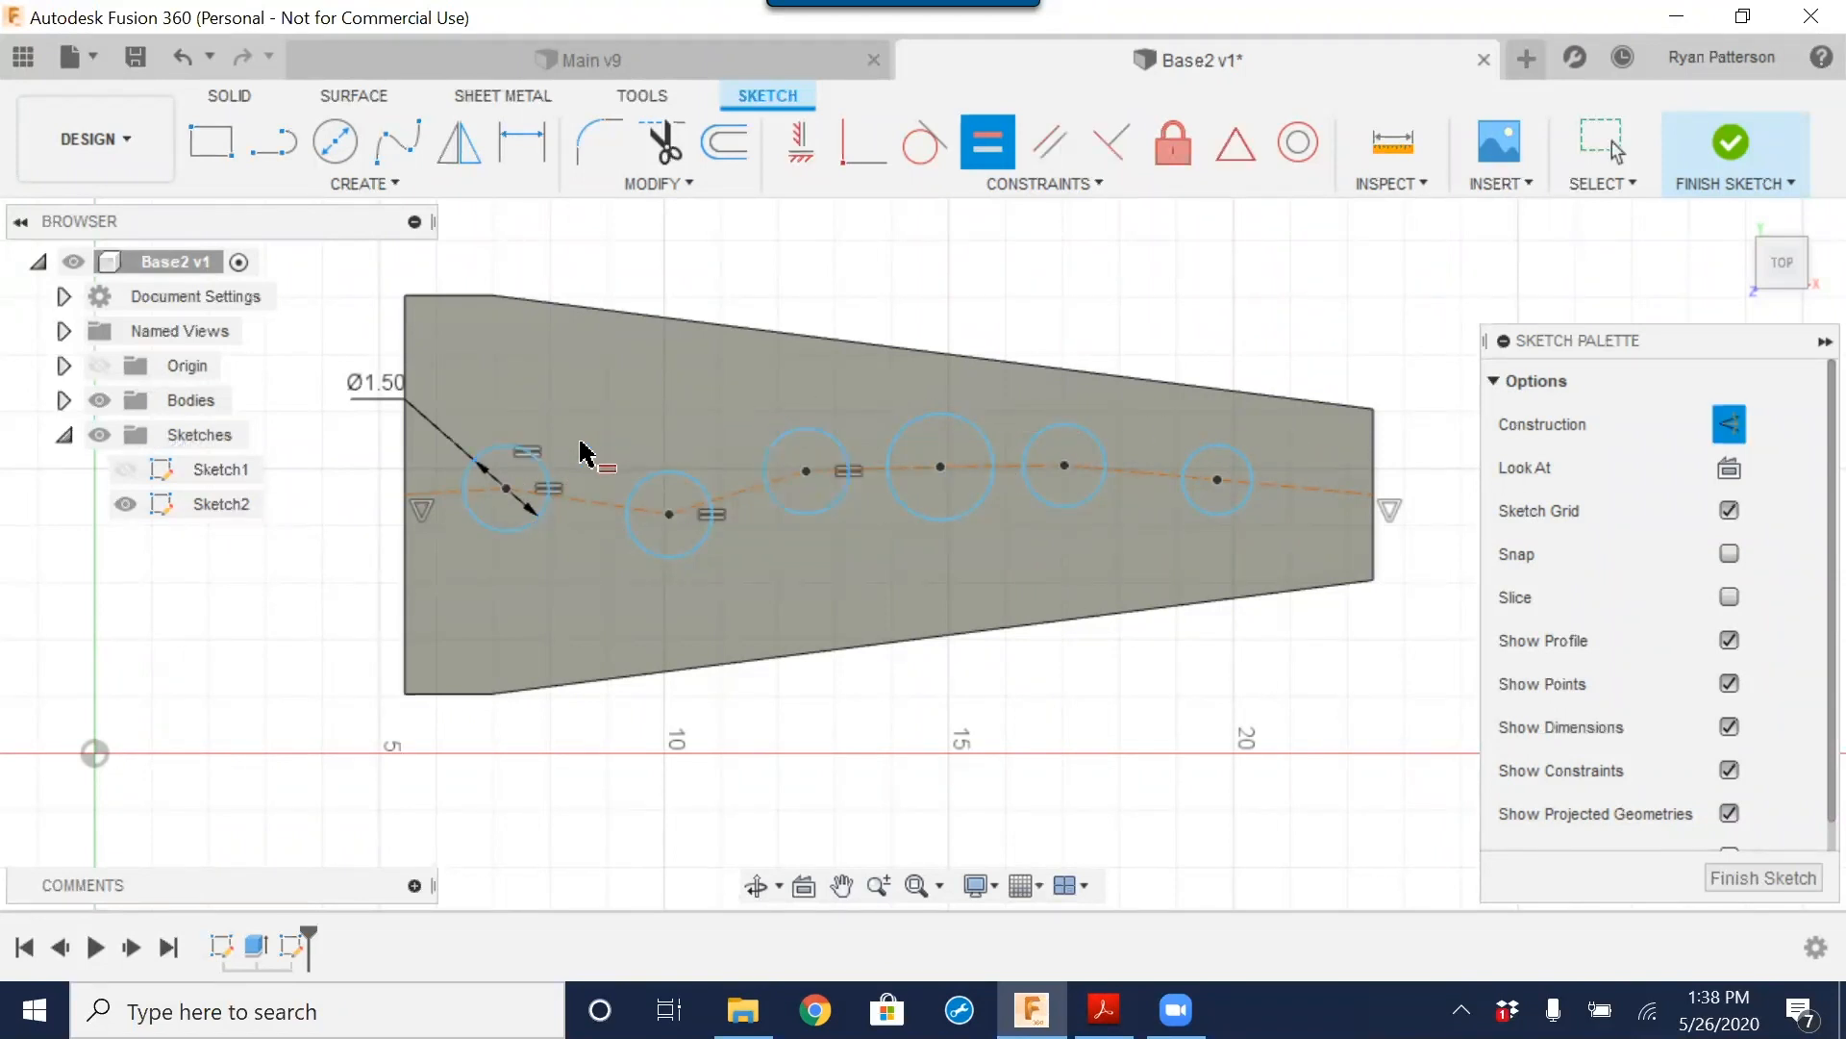
Step: Apply Equal constraints between the 1.50 in circle and the last three circles along the construction line
{"action": "left_click", "coordinate": [506, 460]}
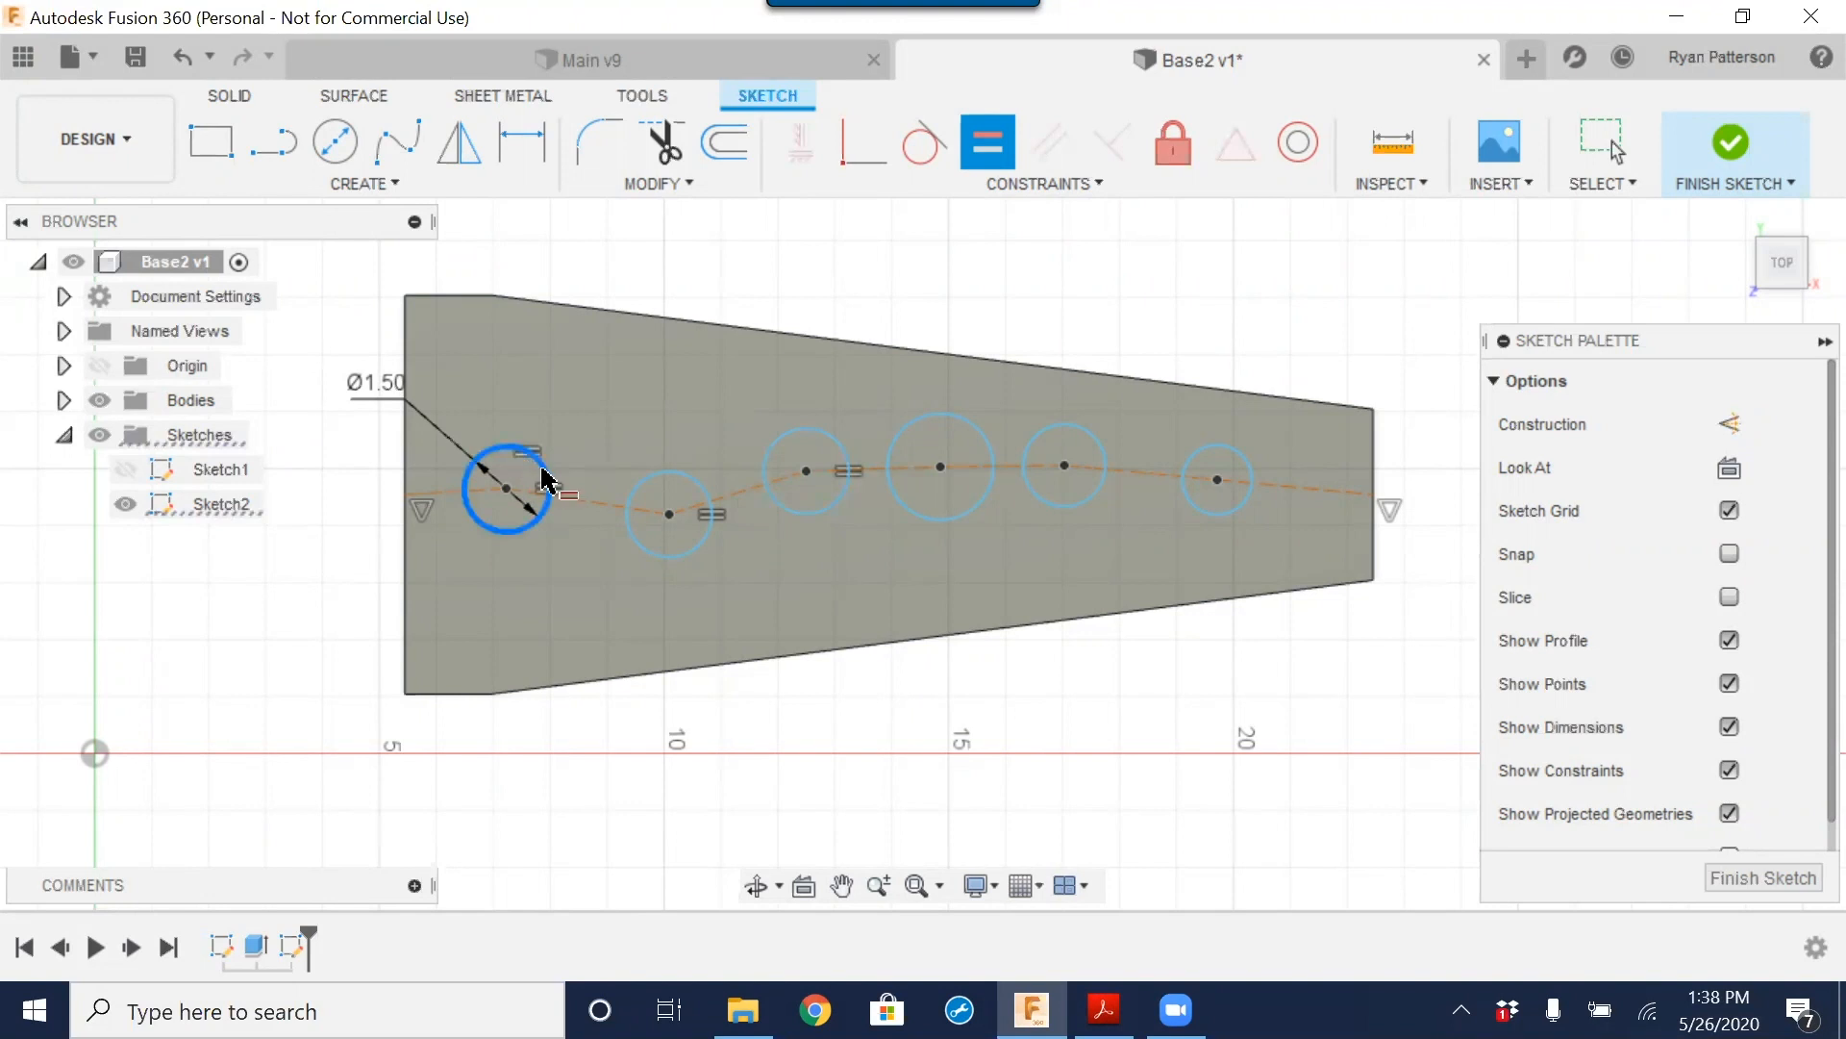
{"action": "left_click", "coordinate": [911, 433]}
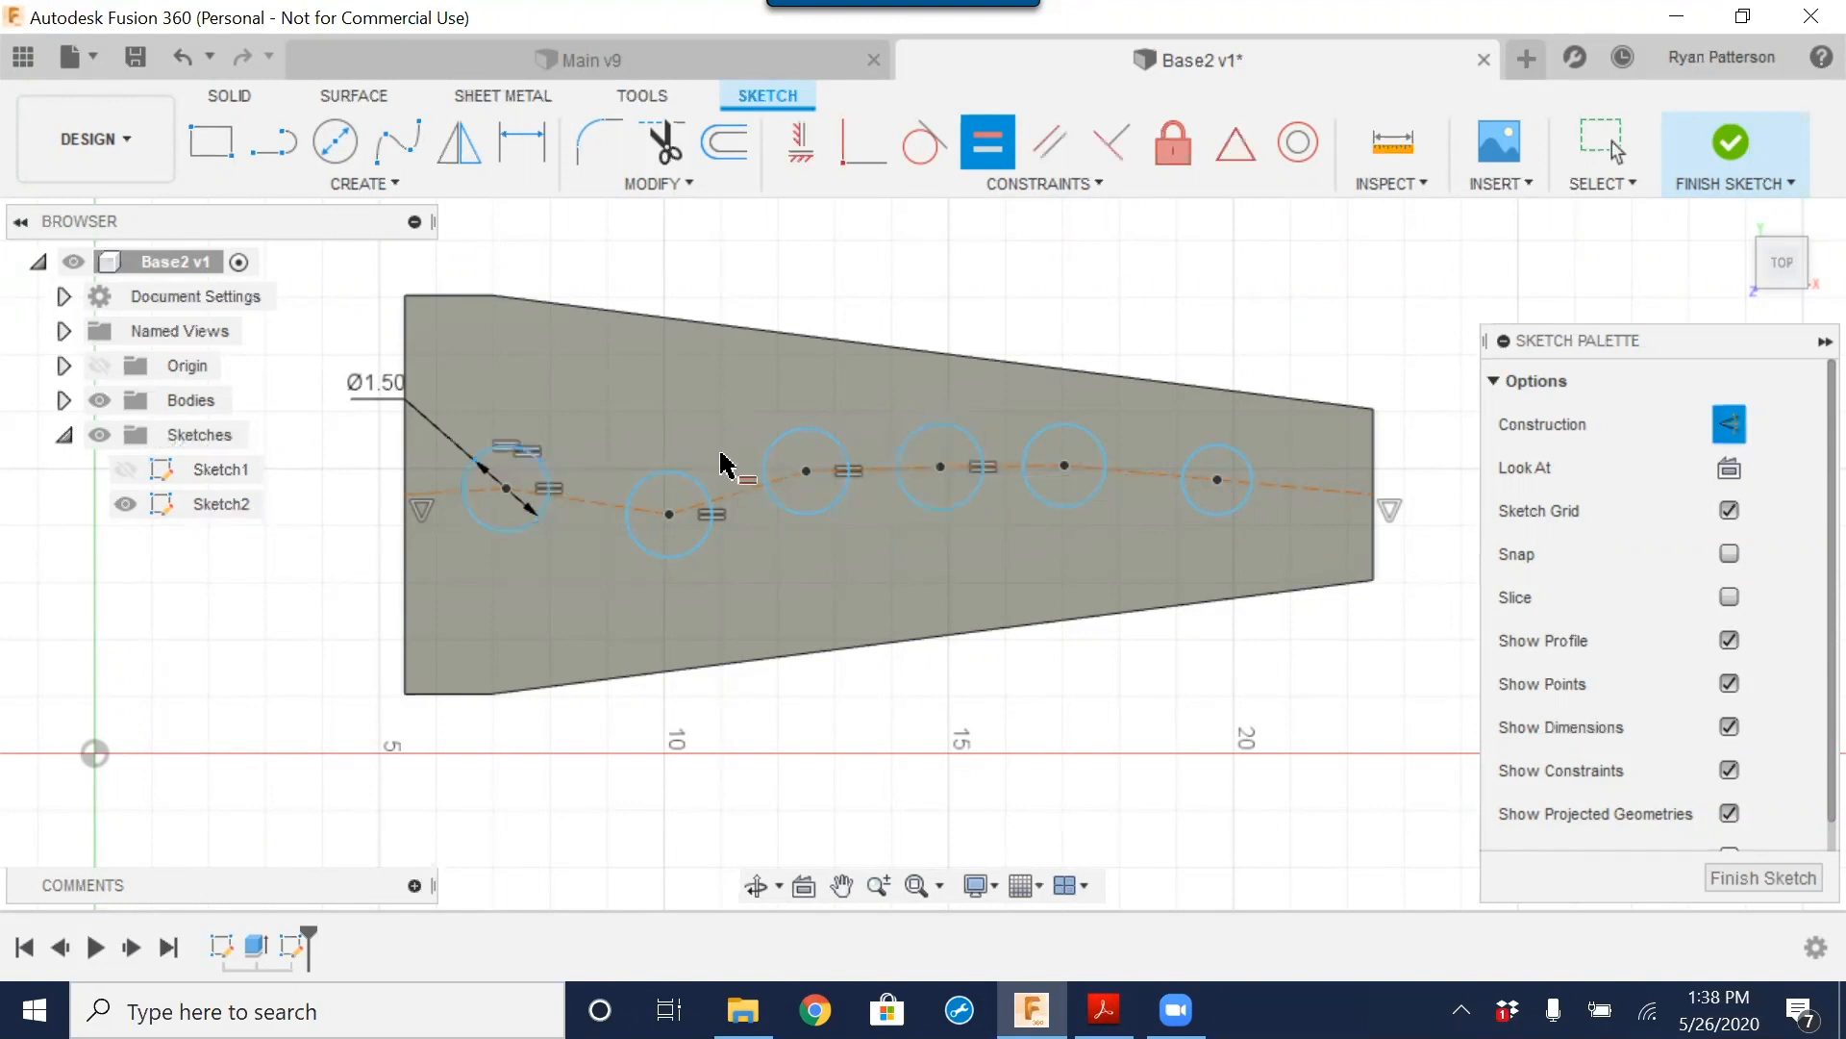
{"action": "left_click", "coordinate": [464, 486]}
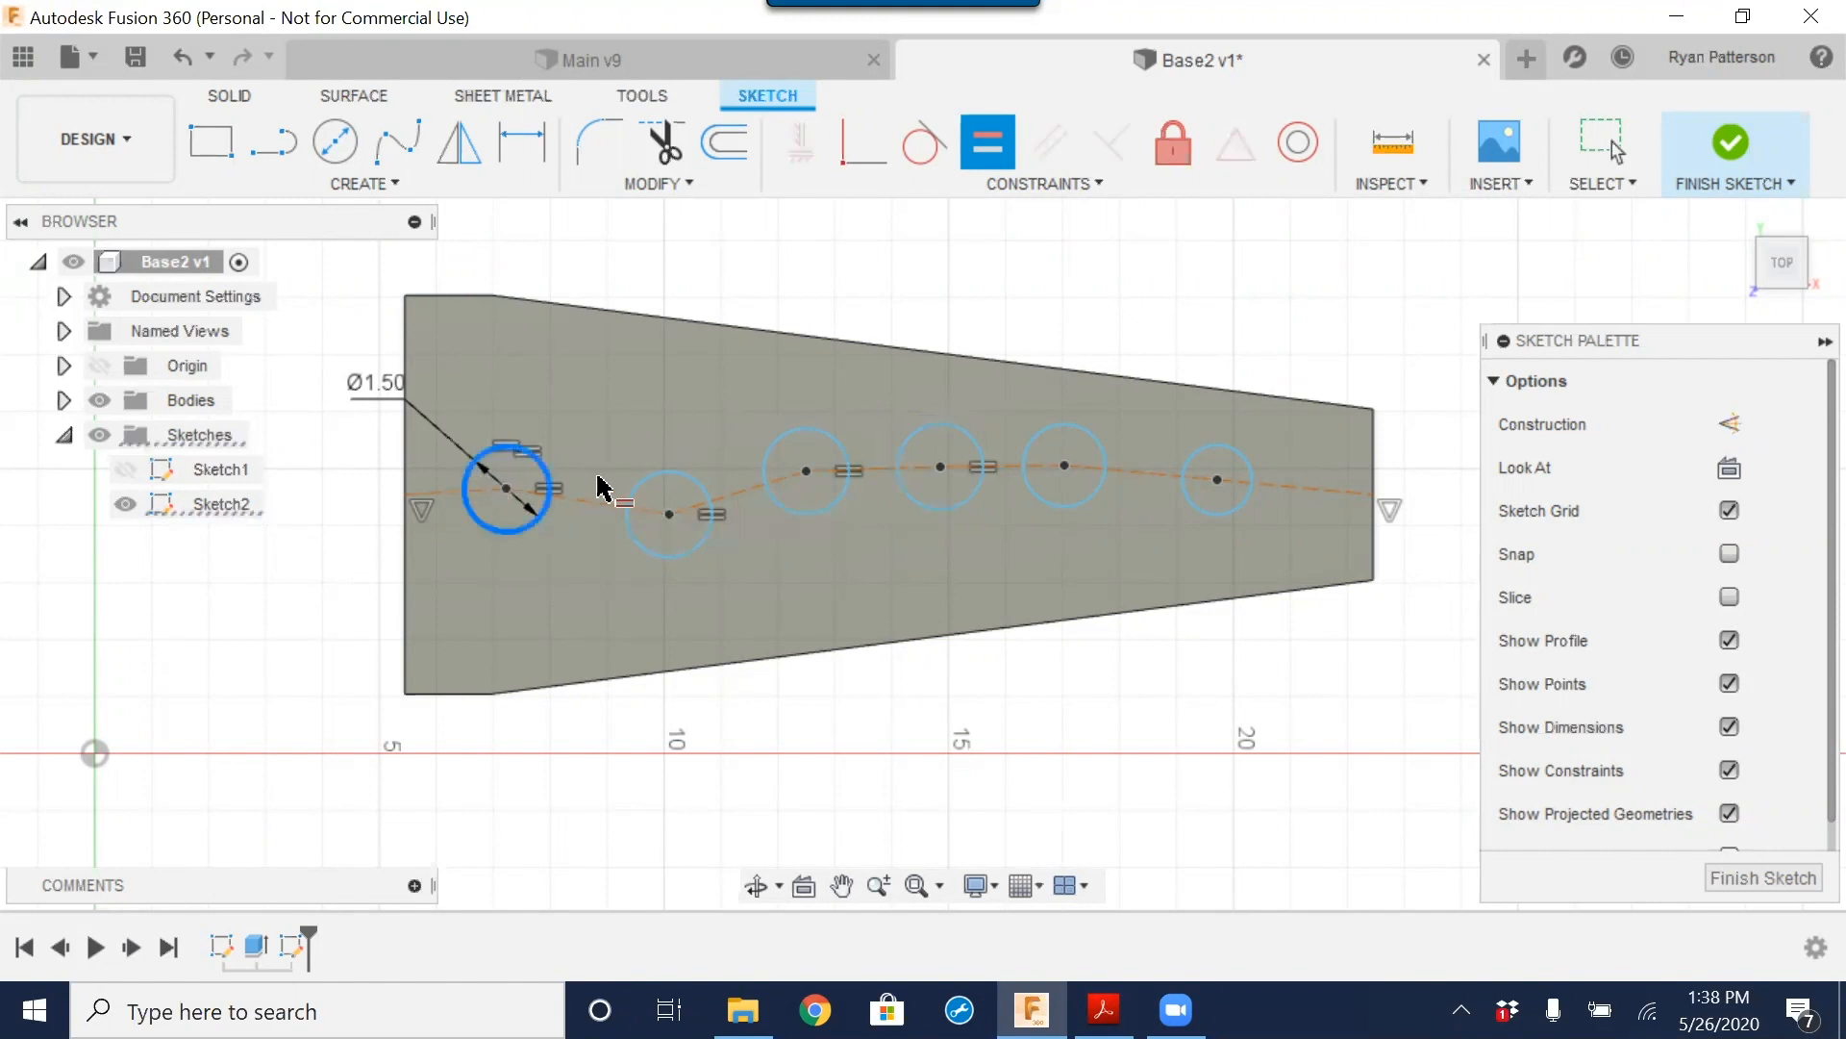
{"action": "left_click", "coordinate": [1071, 441]}
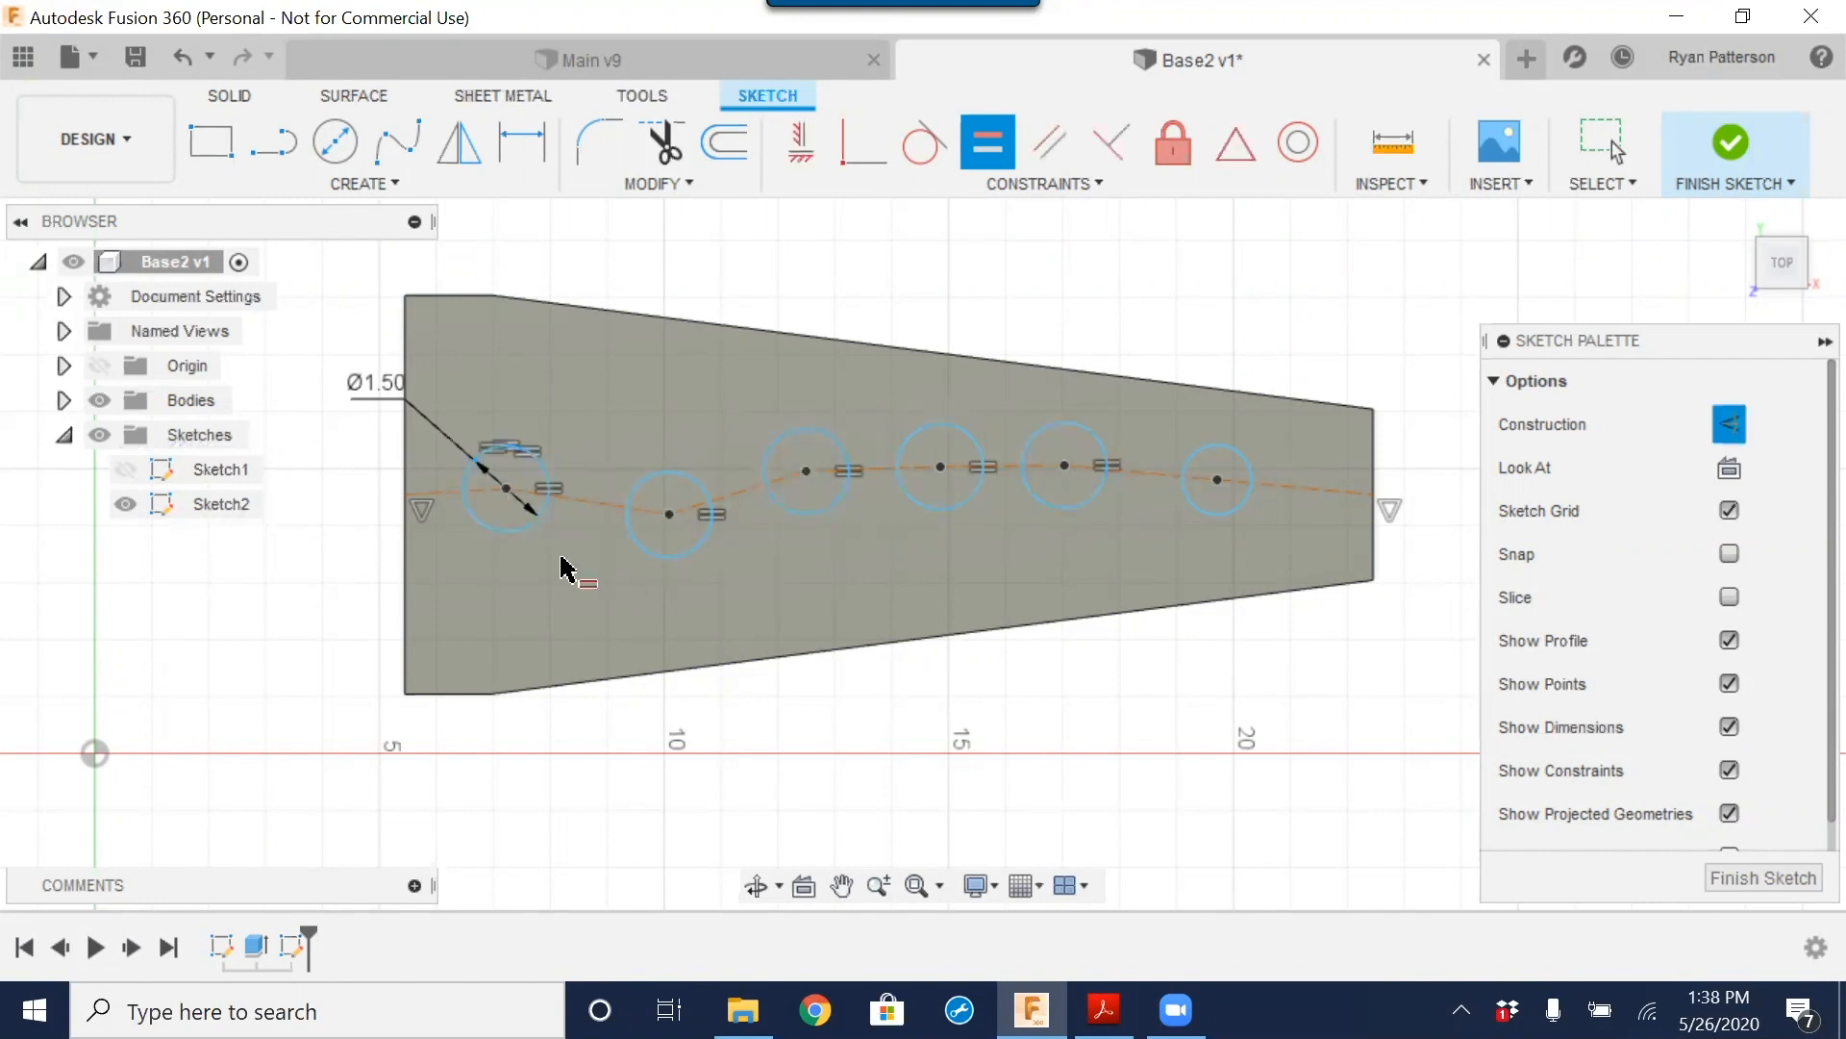
{"action": "left_click", "coordinate": [519, 542]}
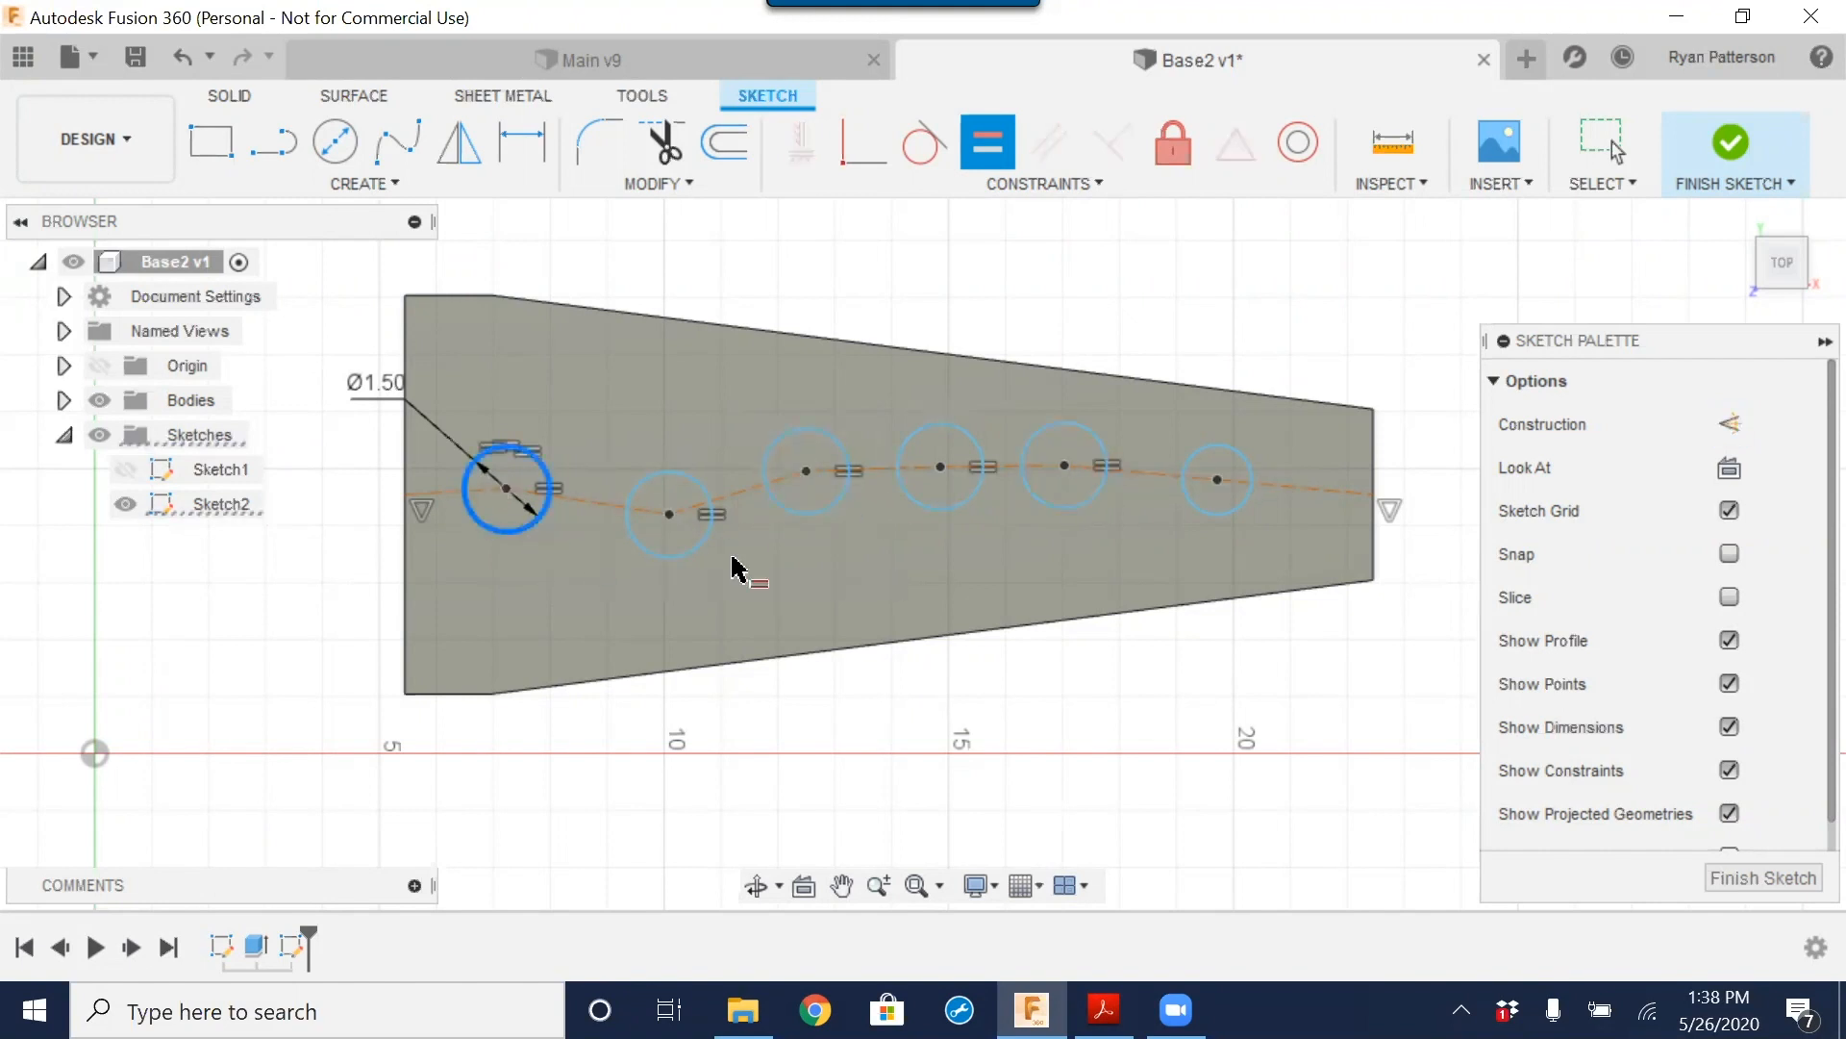
{"action": "left_click", "coordinate": [1208, 510]}
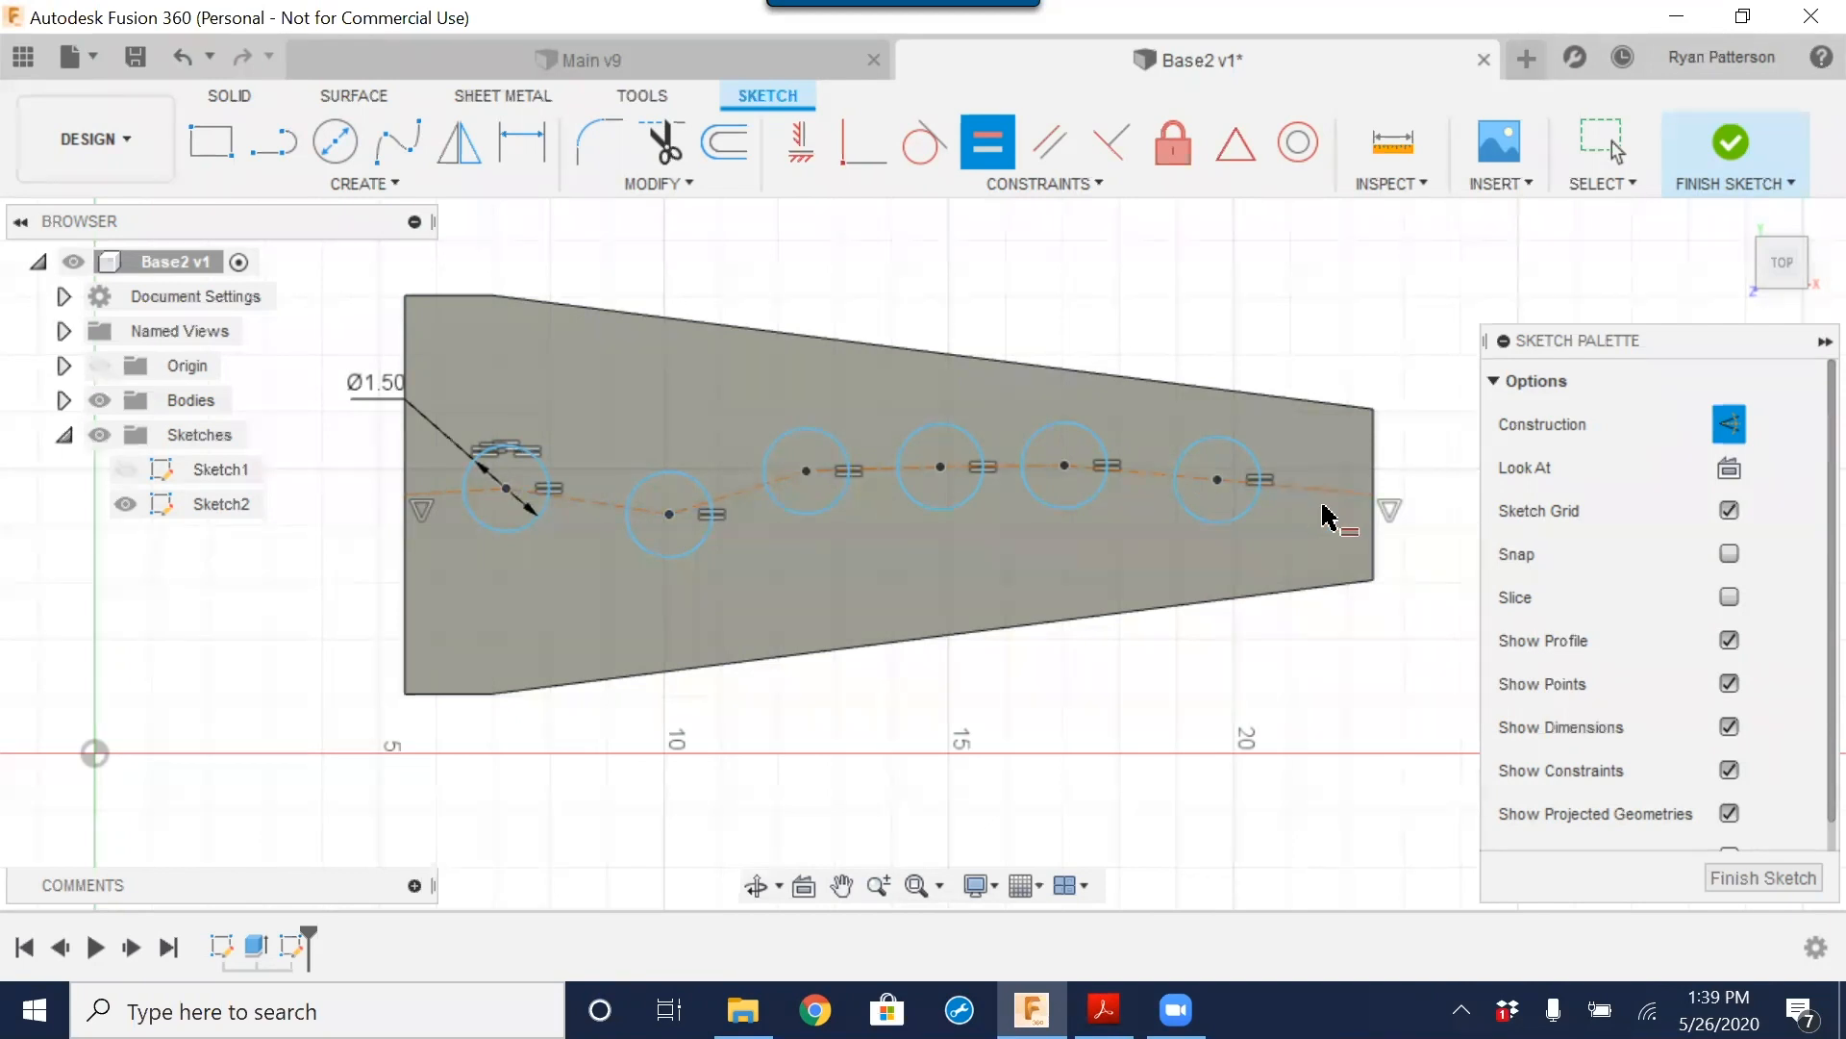
Step: Constrain the first construction segment to horizontal and move the 1.50 in circle back near the plate's wide end
{"action": "left_click", "coordinate": [814, 154]}
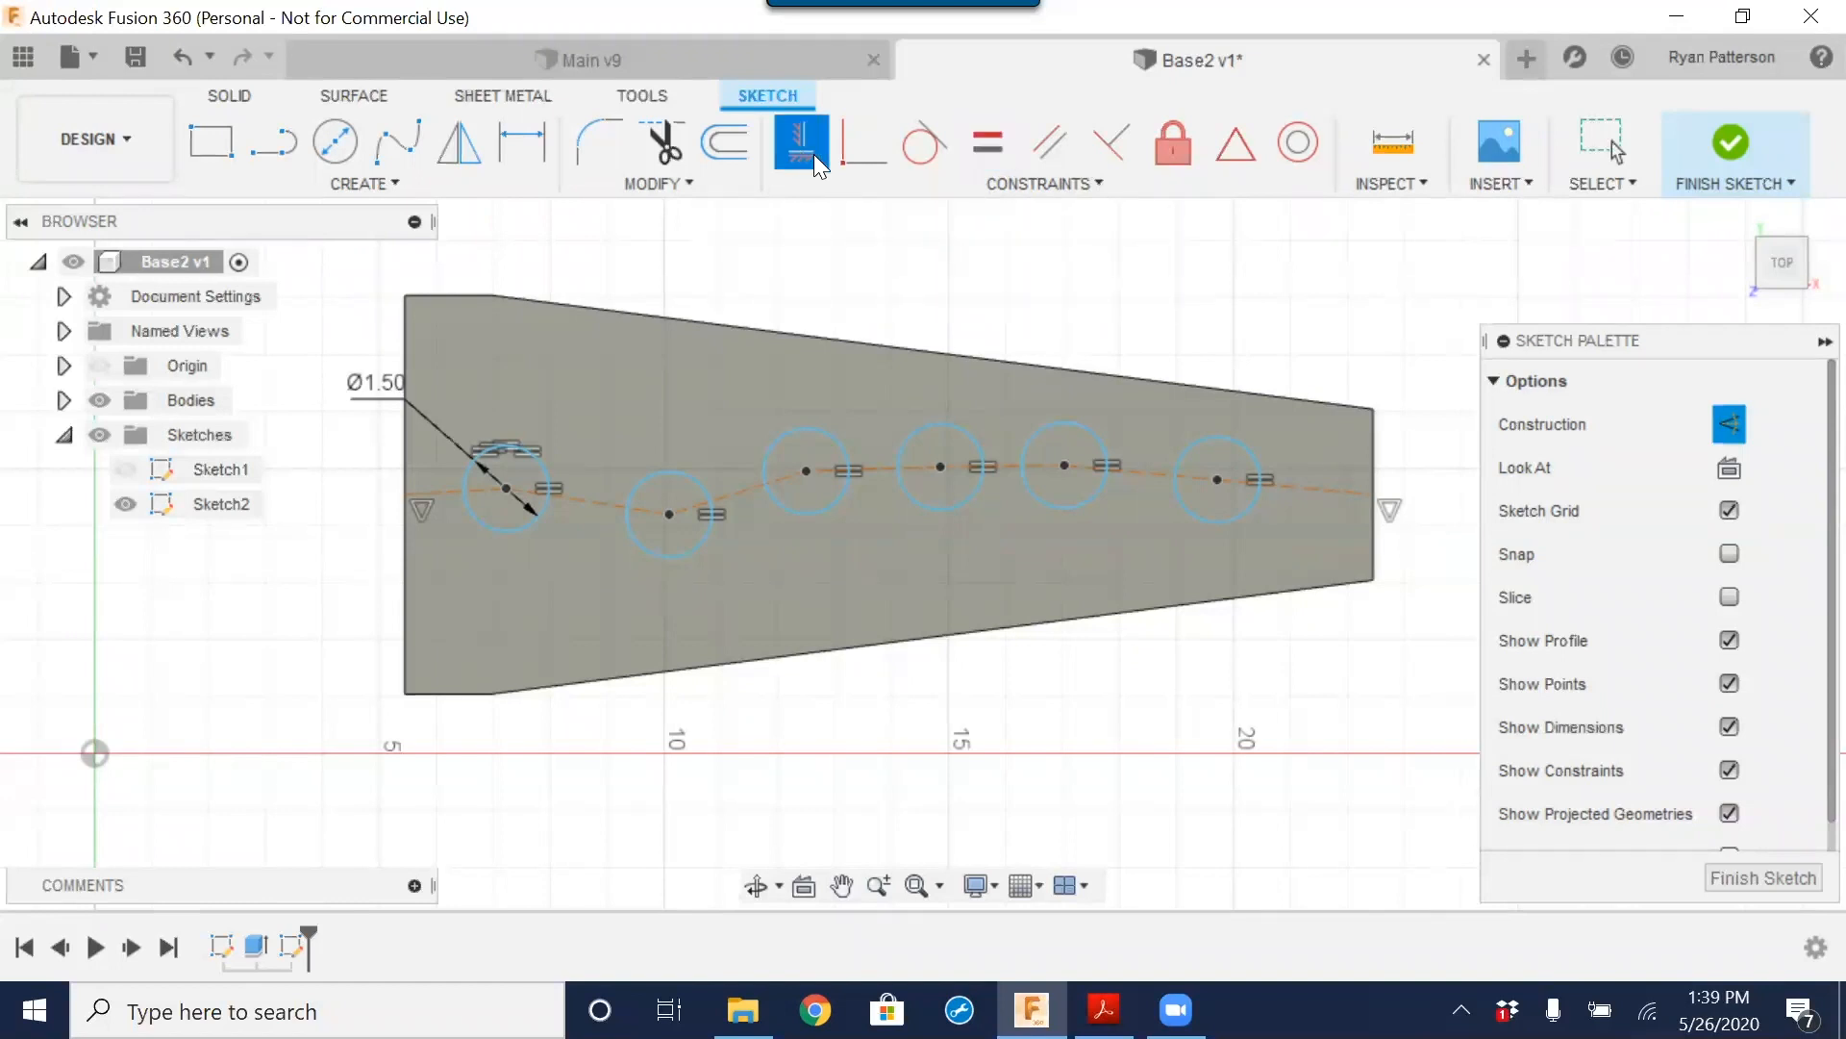
{"action": "left_click", "coordinate": [452, 502]}
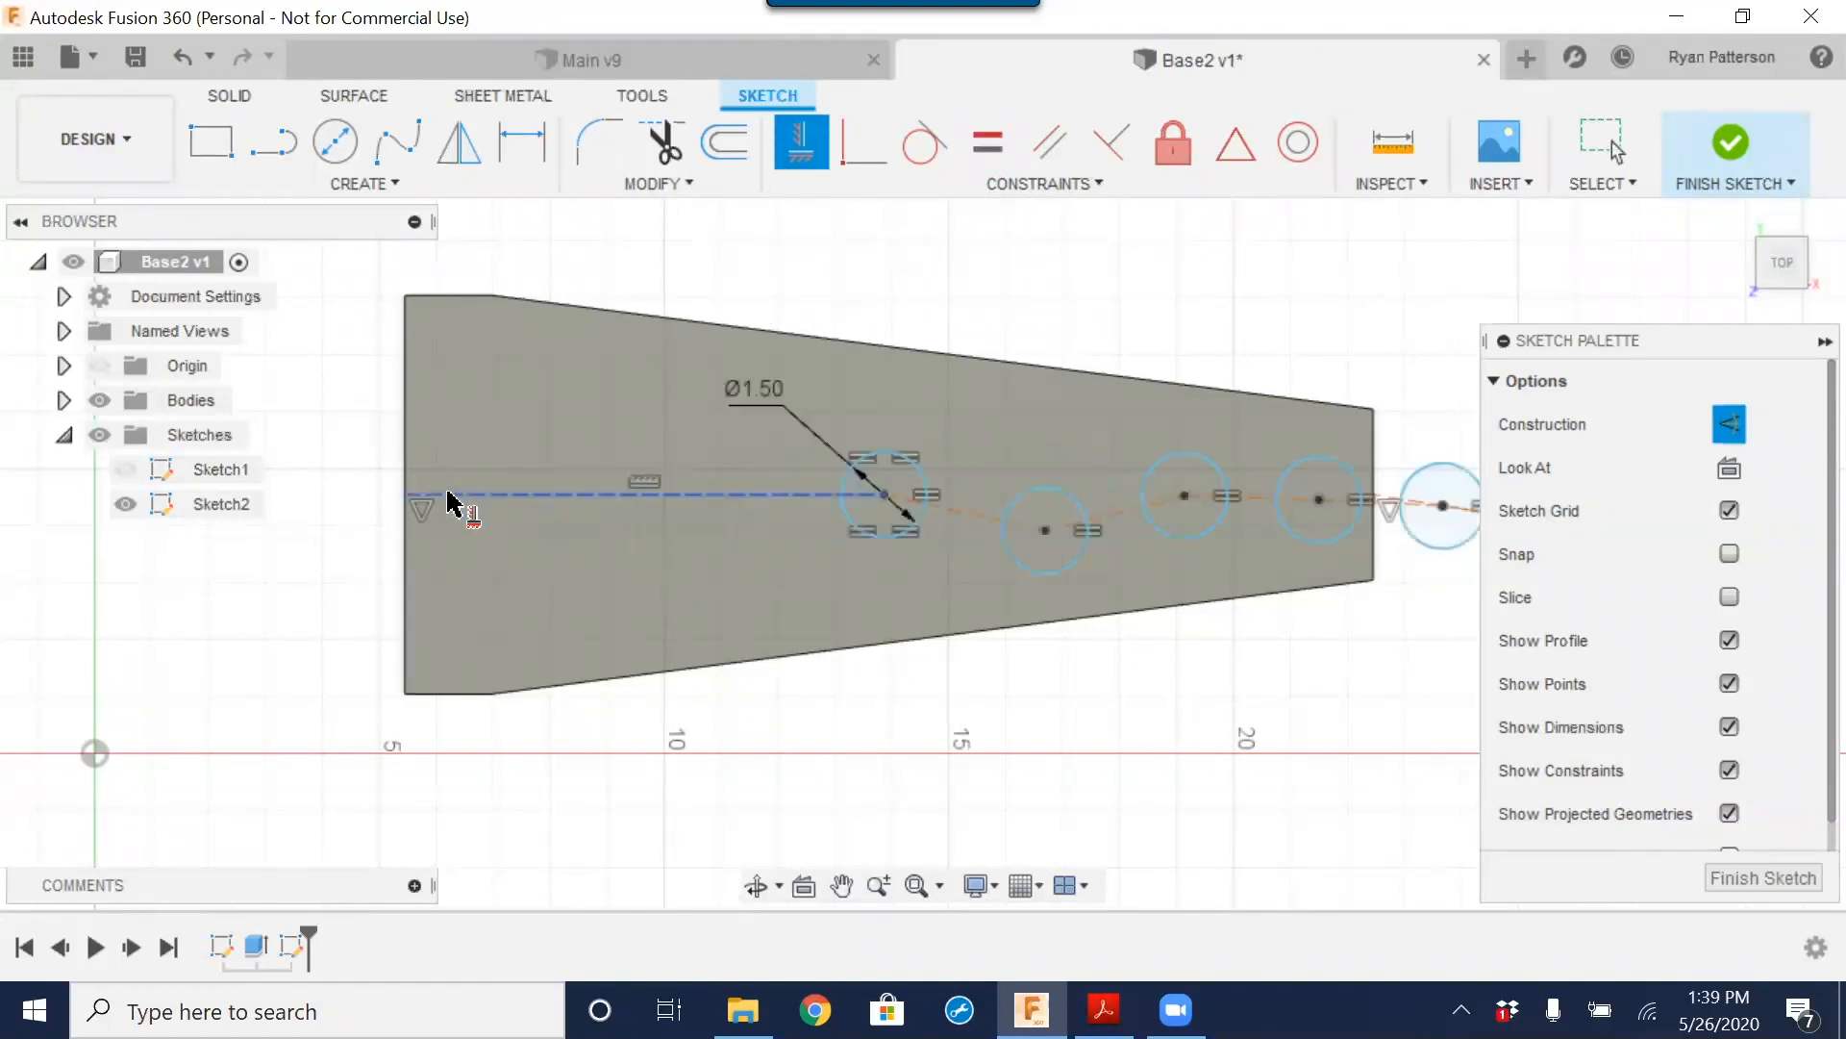
{"action": "left_click", "coordinate": [884, 494]}
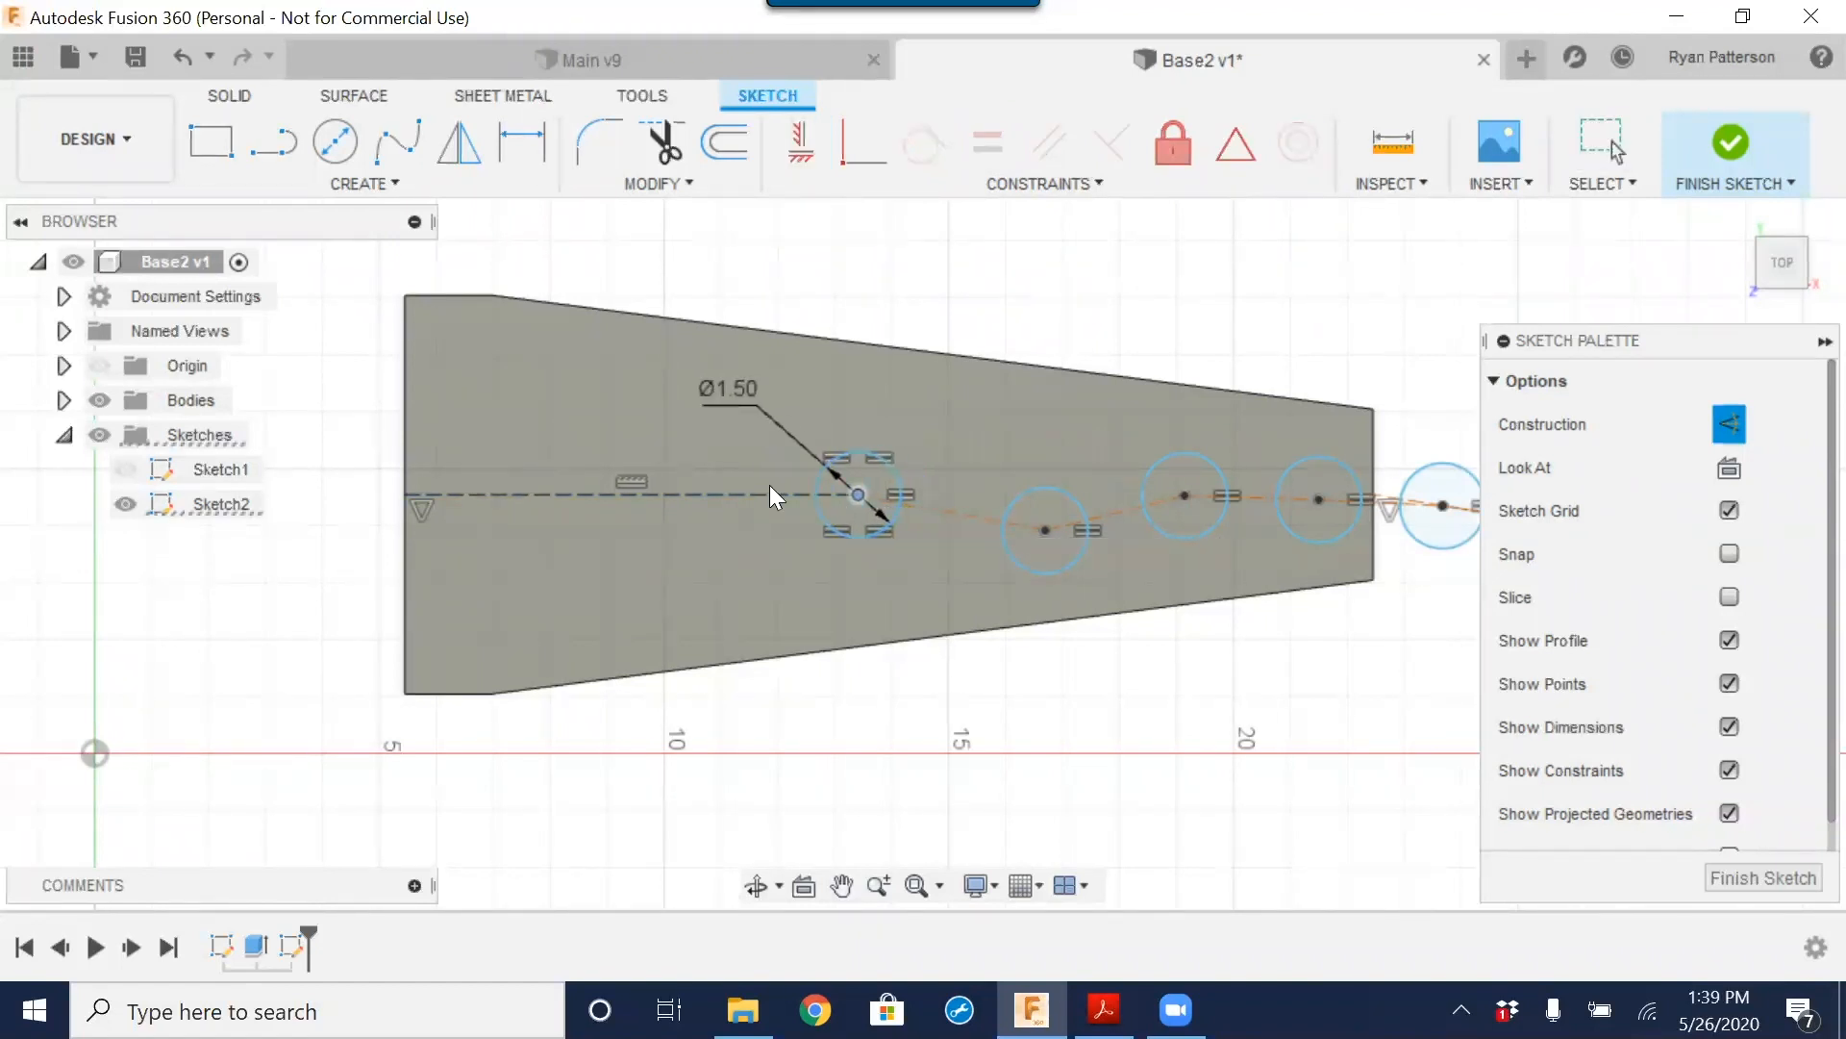
{"action": "left_click_drag", "start_coordinate": [608, 501], "coordinate": [416, 493]}
{"action": "scroll", "coordinate": [781, 533], "scroll_direction": "down", "scroll_amount": 3}
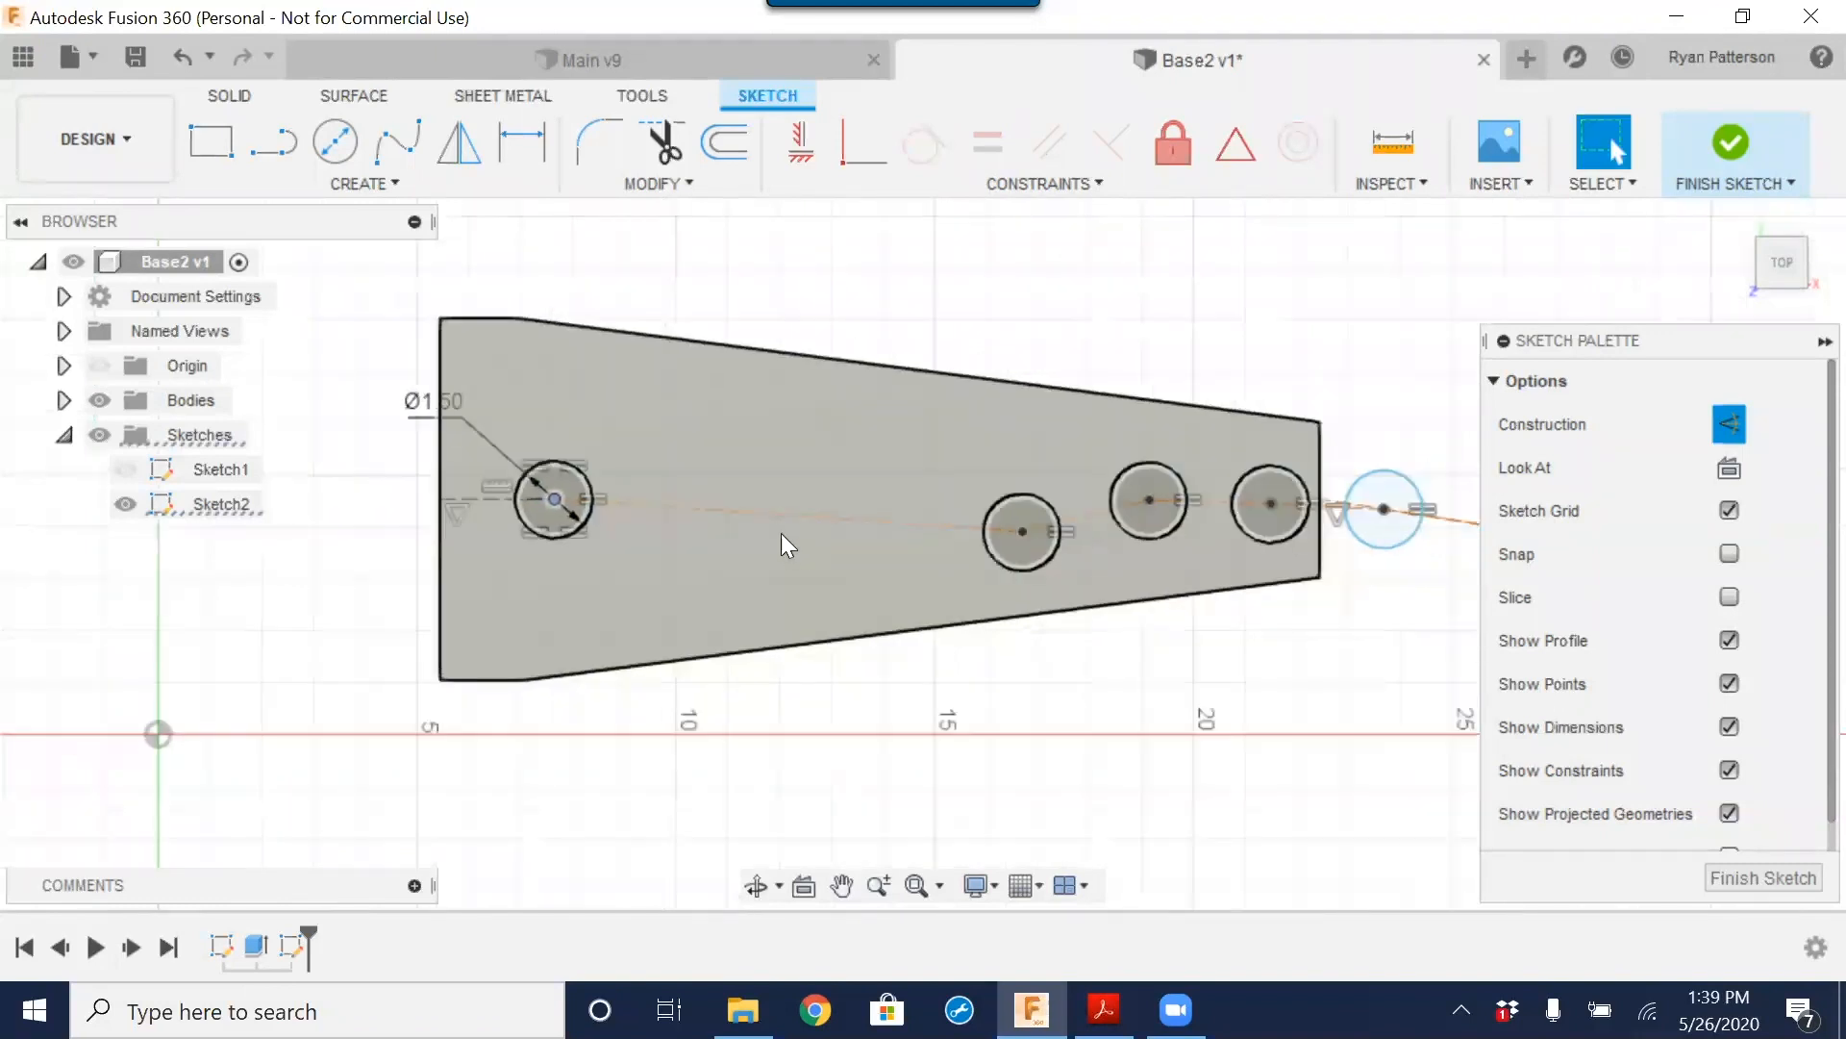
Step: Move the second circle closer to the first and constrain the construction segments on both sides of it to horizontal
{"action": "left_click_drag", "start_coordinate": [964, 530], "coordinate": [780, 522]}
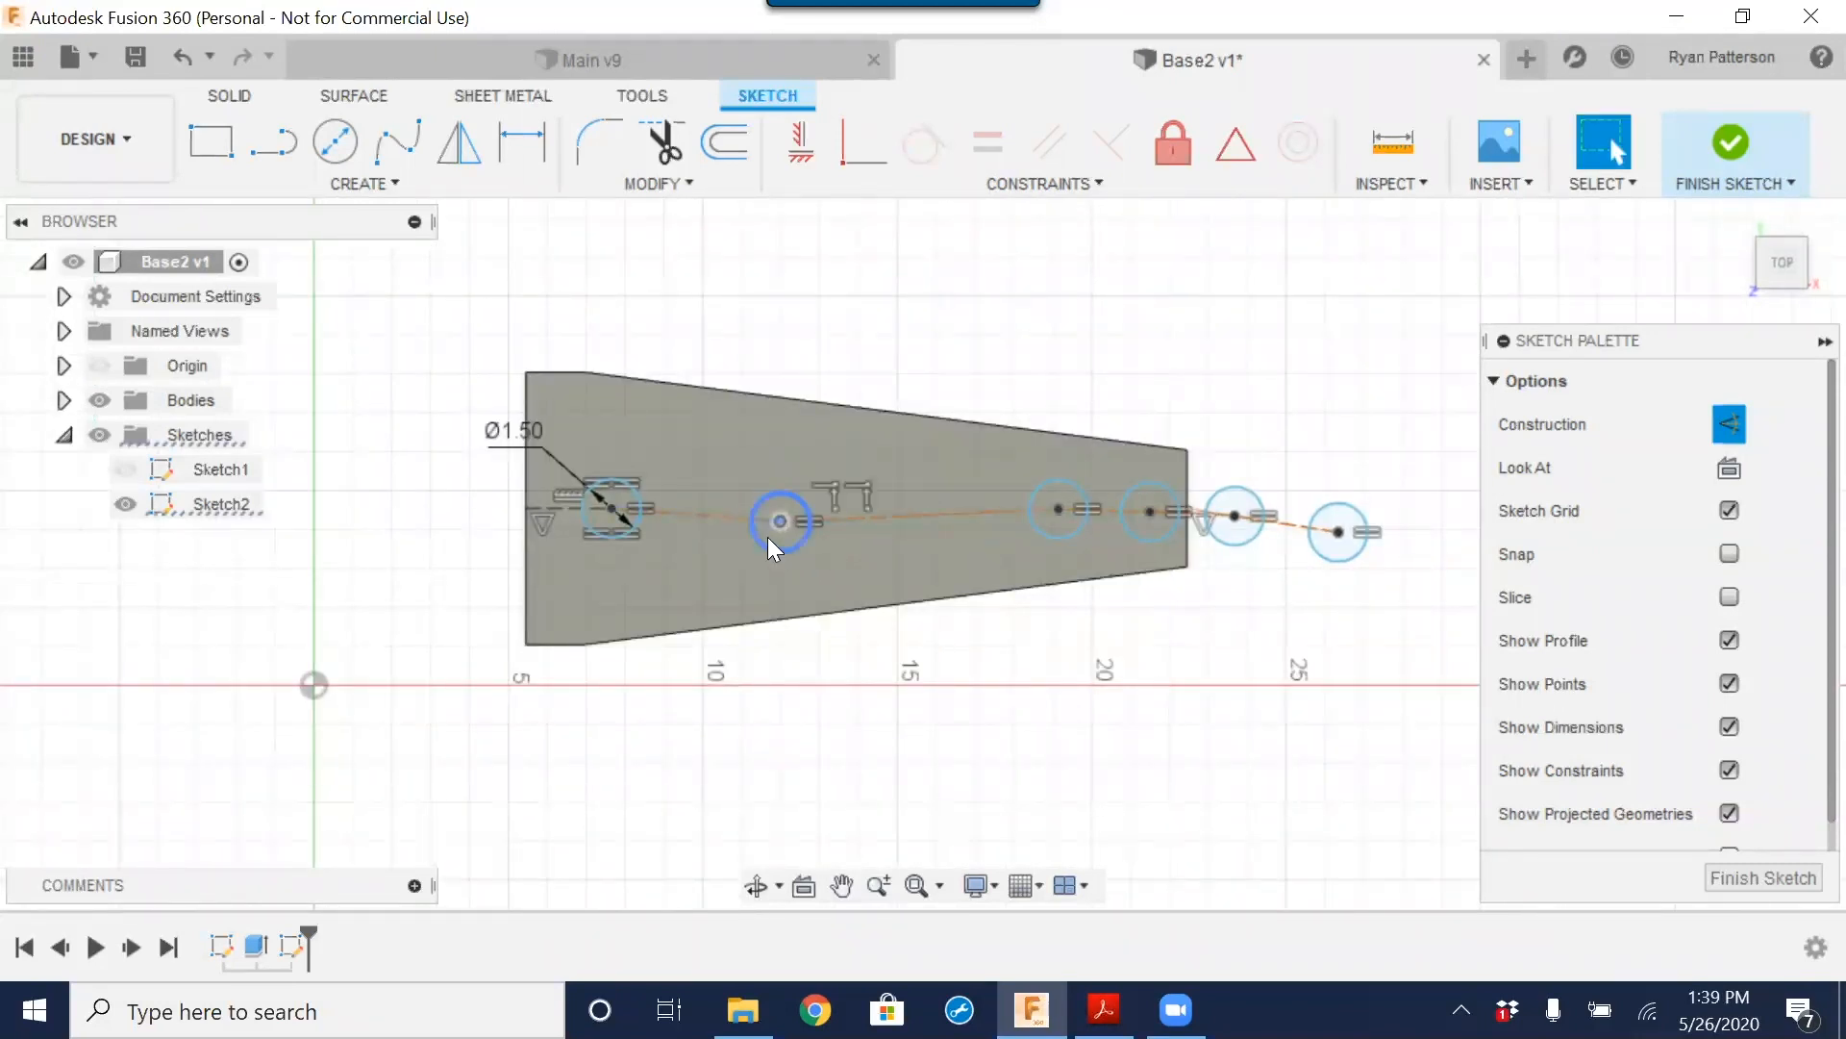
{"action": "left_click", "coordinate": [801, 142]}
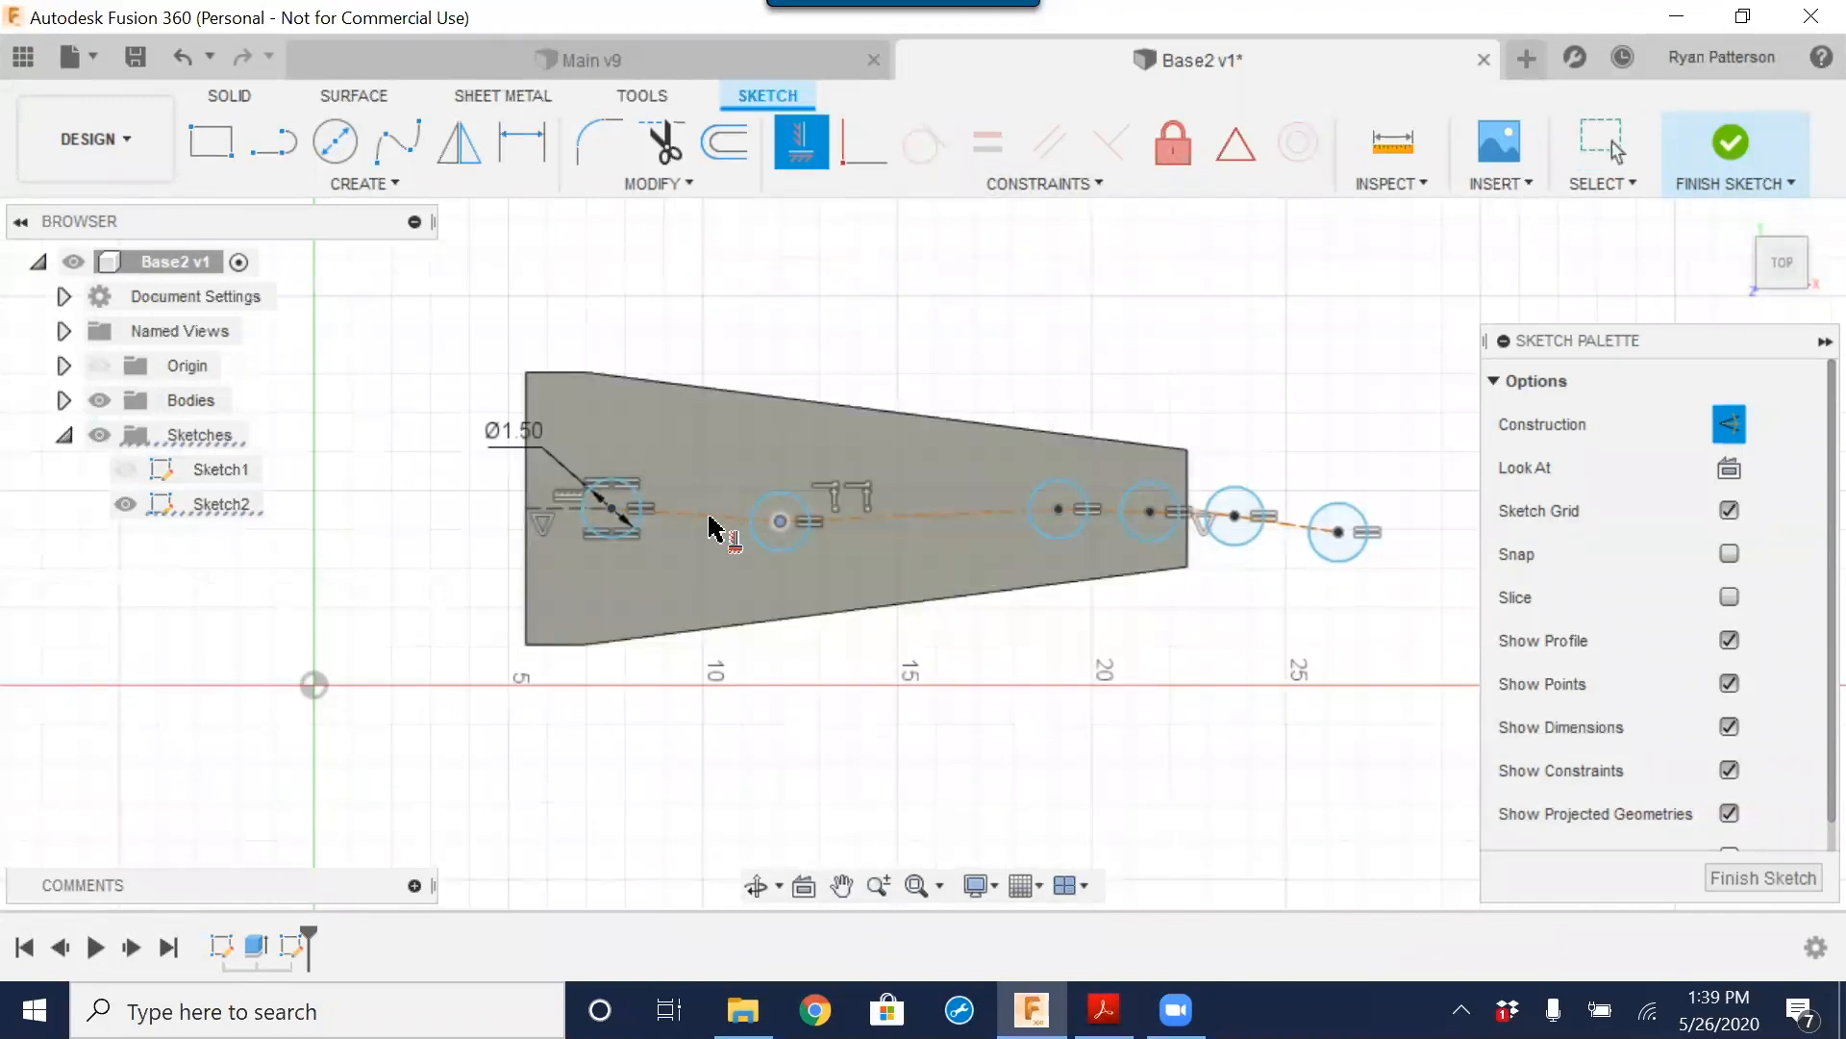
{"action": "left_click", "coordinate": [710, 516]}
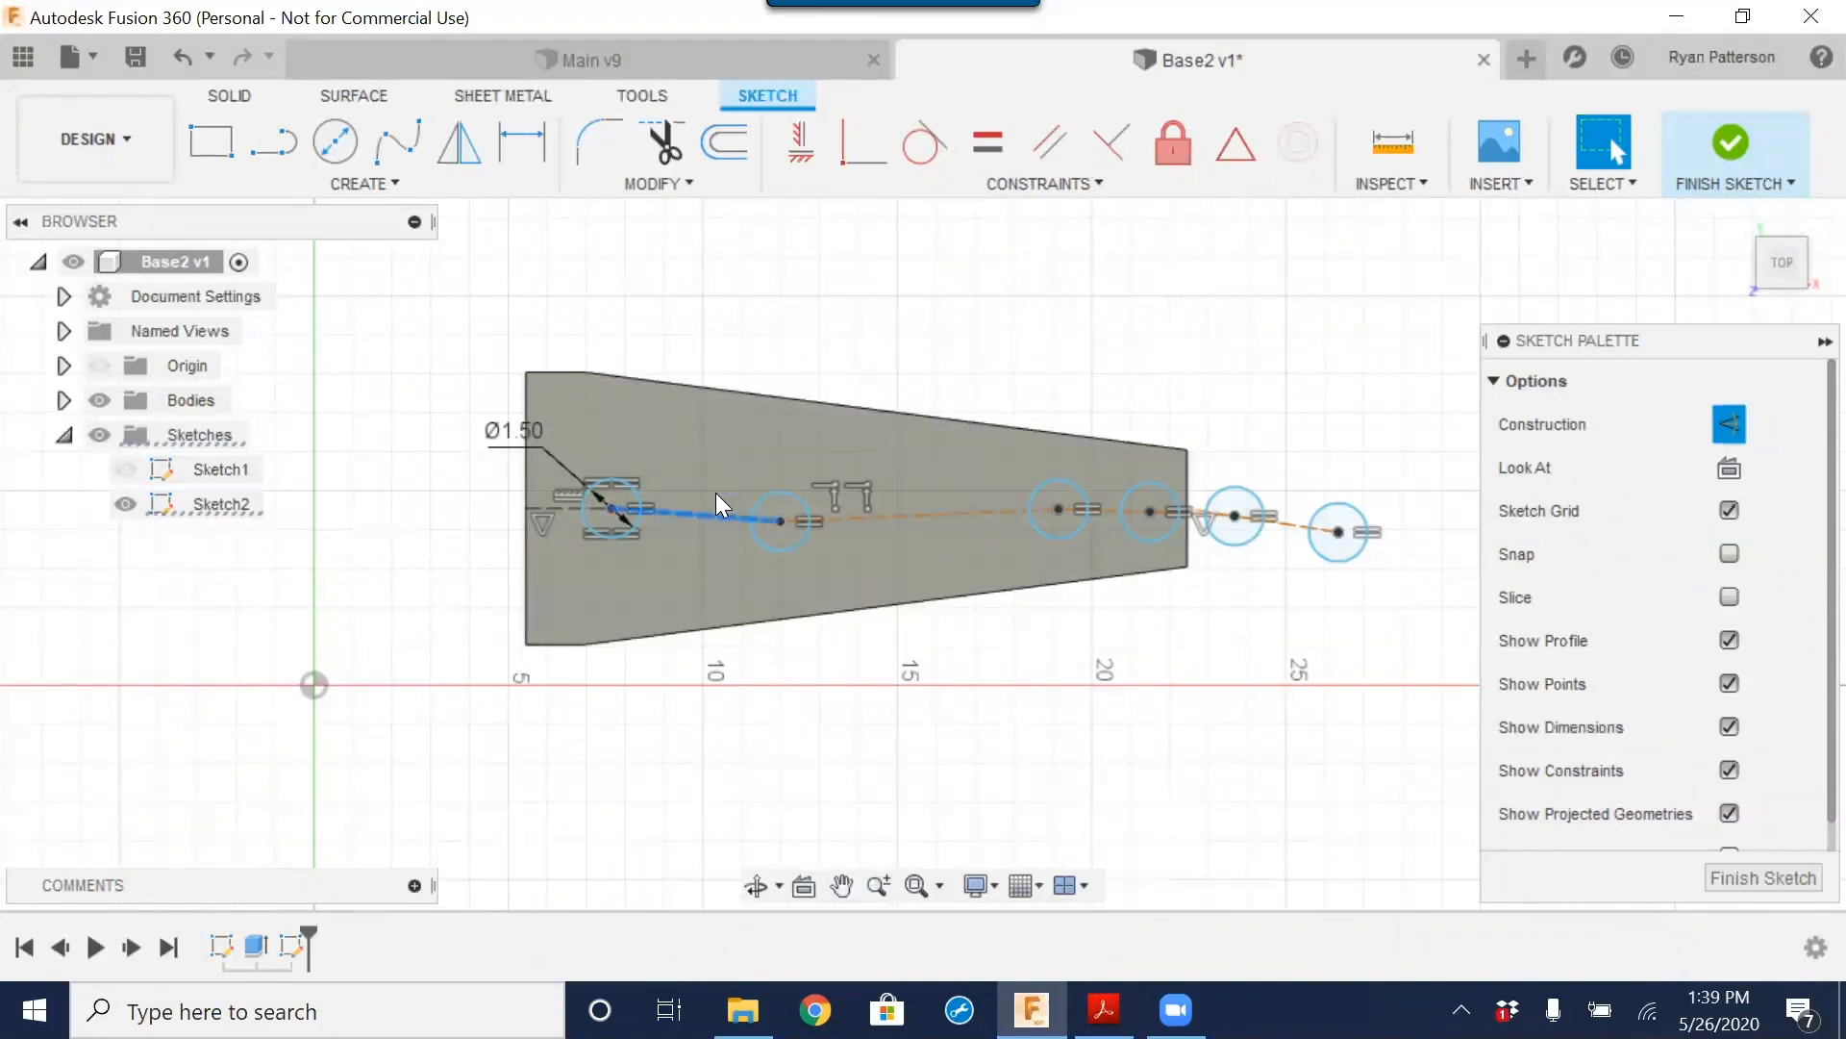
{"action": "left_click", "coordinate": [907, 509]}
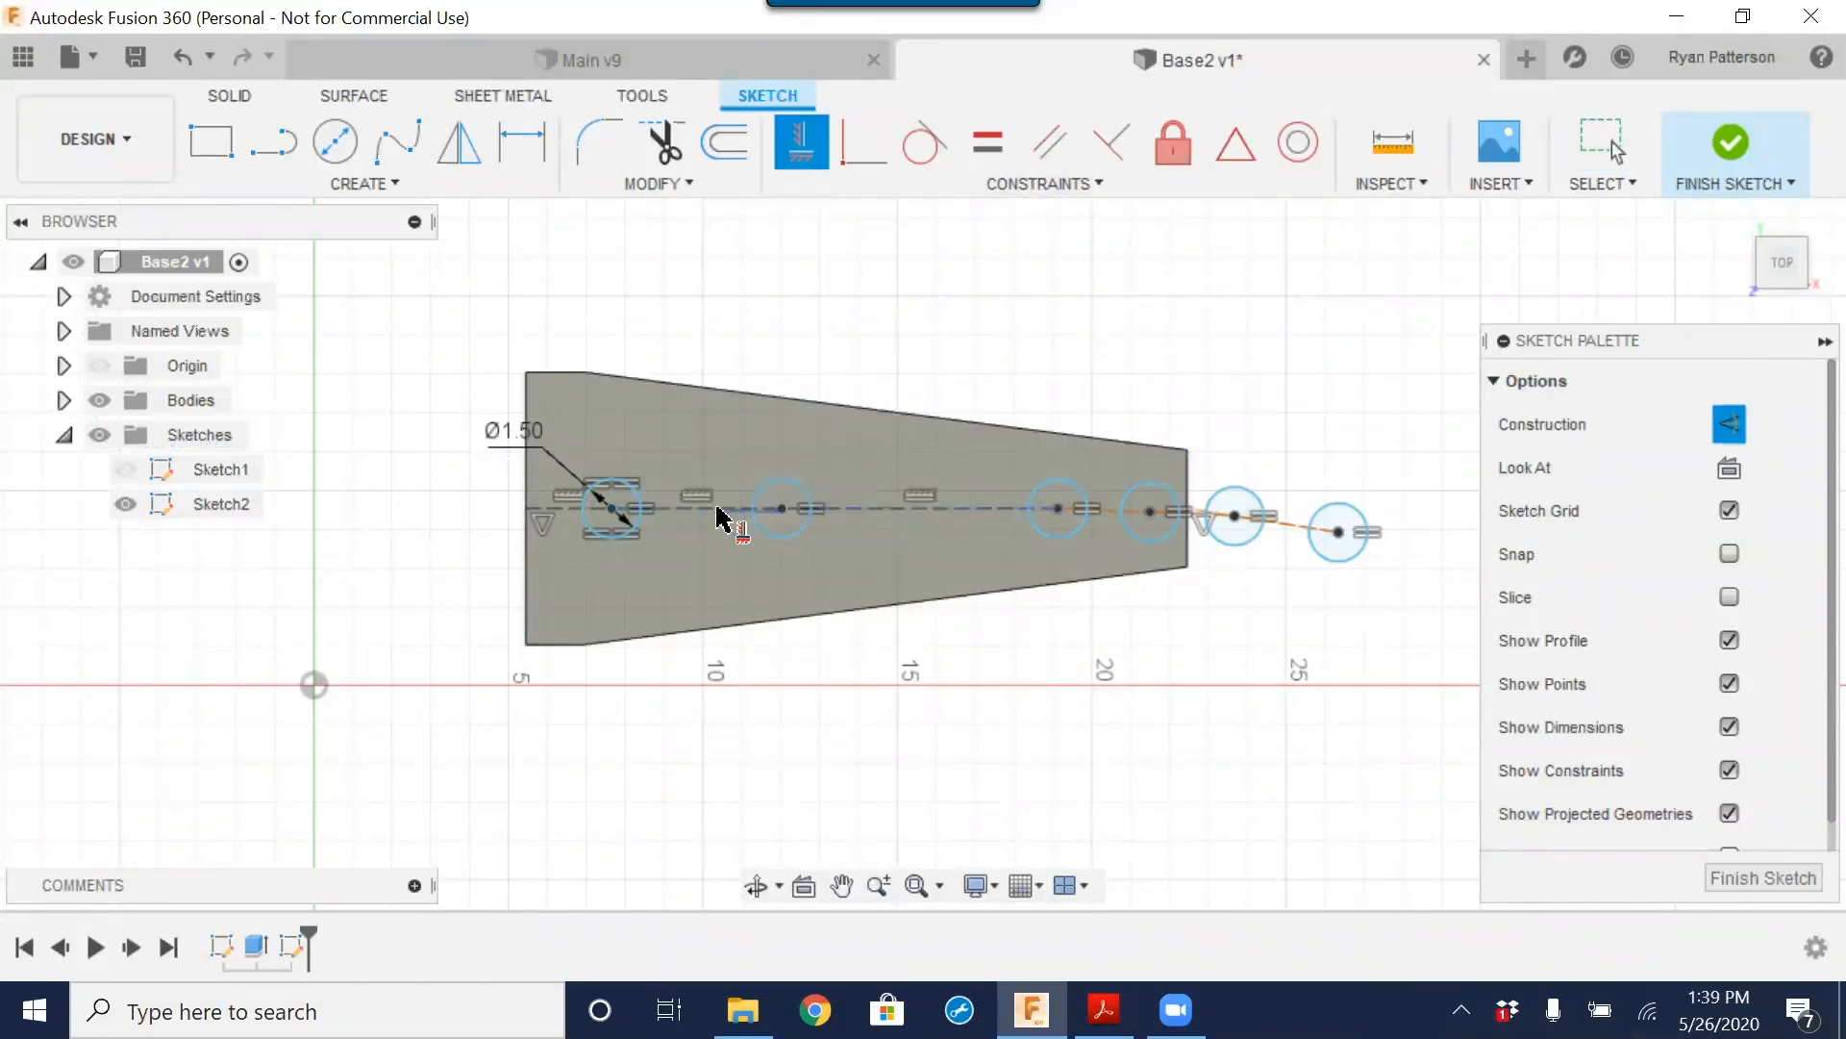
{"action": "key", "text": "Escape"}
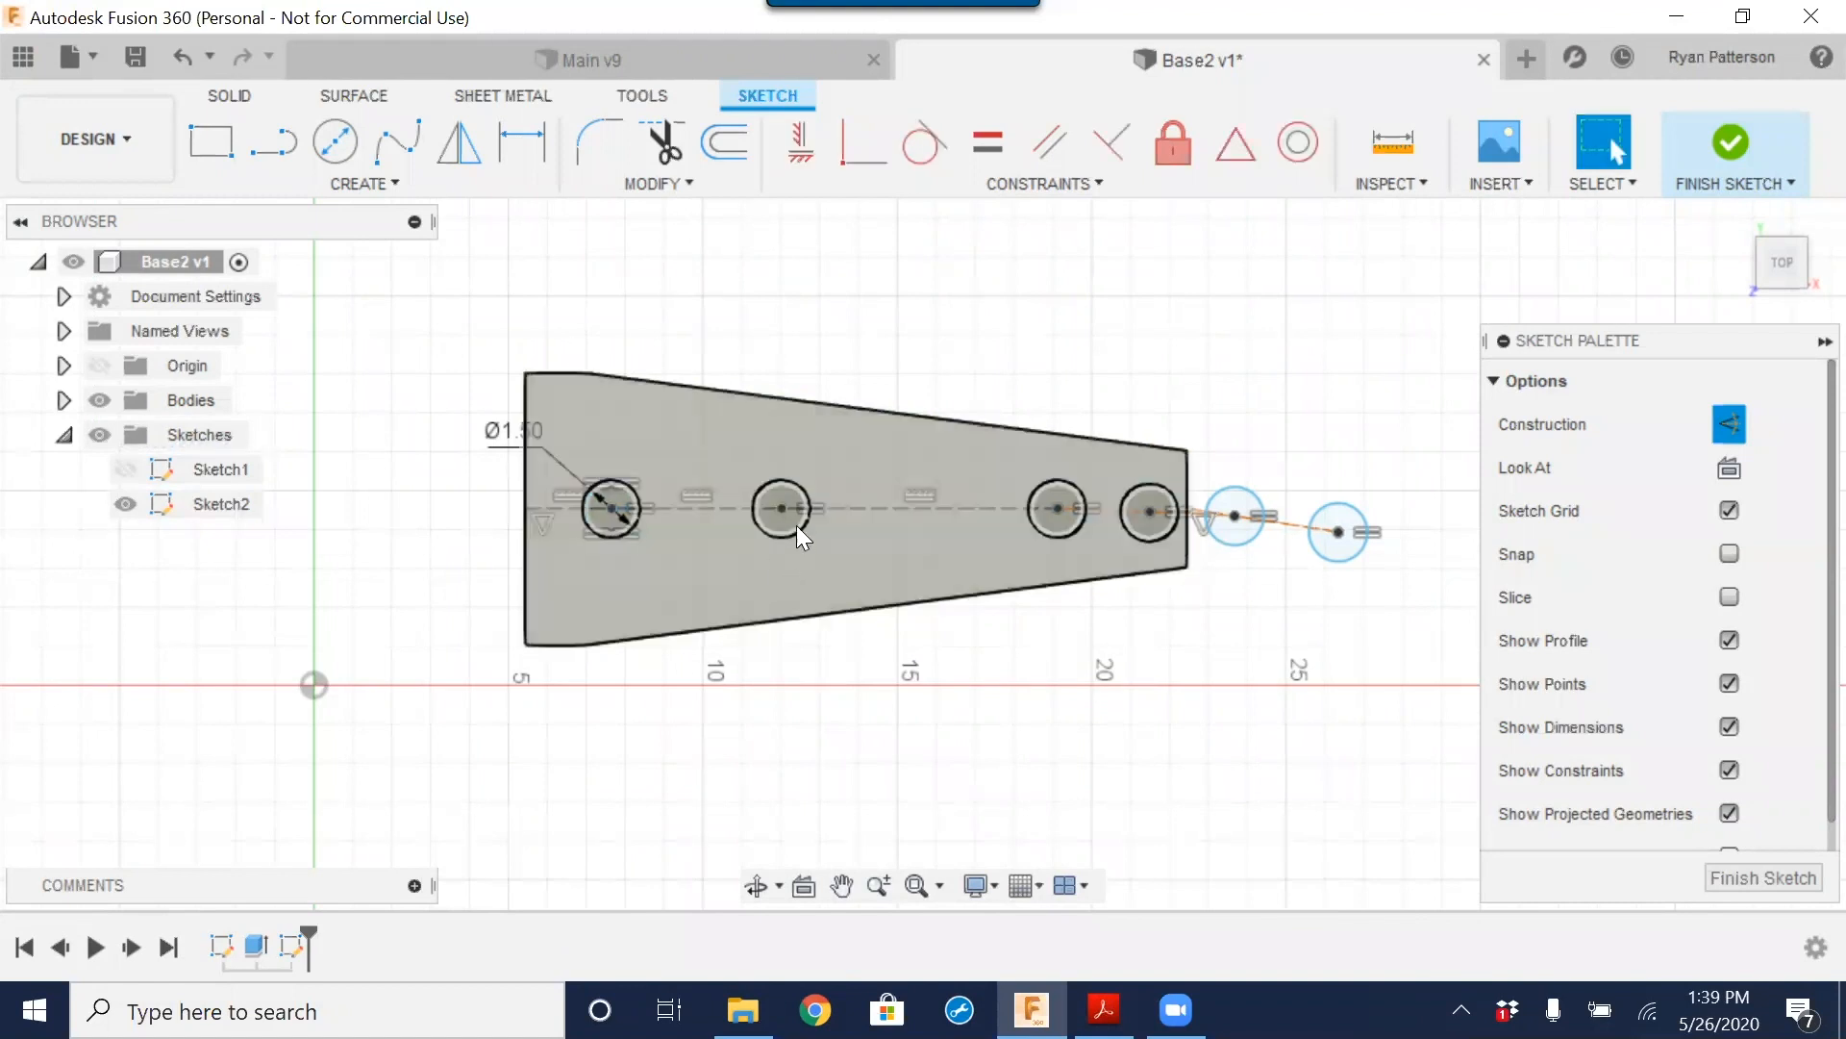
Step: Reposition the second through fifth circles toward the plate's wide end so that they lie inside its outline
{"action": "left_click_drag", "start_coordinate": [777, 507], "coordinate": [713, 514]}
{"action": "left_click", "coordinate": [1062, 504]}
{"action": "left_click_drag", "start_coordinate": [1062, 504], "coordinate": [831, 516]}
{"action": "left_click_drag", "start_coordinate": [1152, 508], "coordinate": [952, 509]}
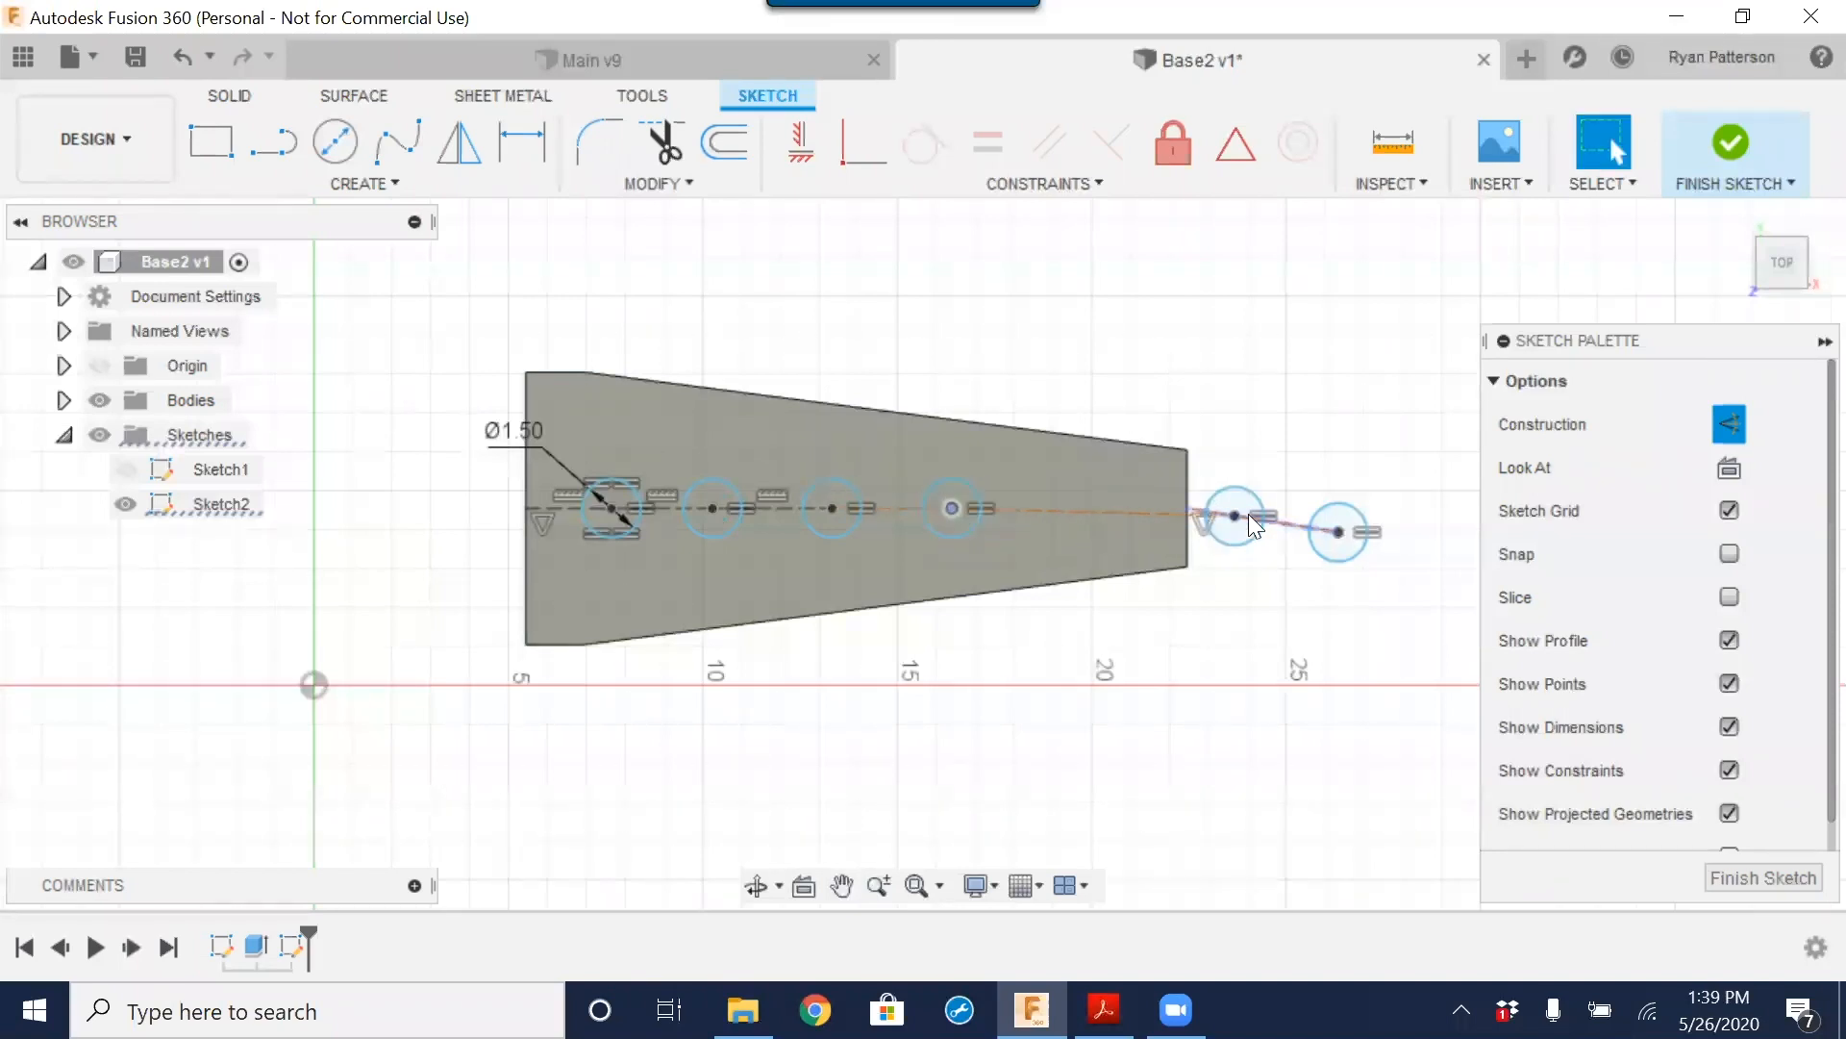
{"action": "left_click_drag", "start_coordinate": [1235, 513], "coordinate": [1094, 524]}
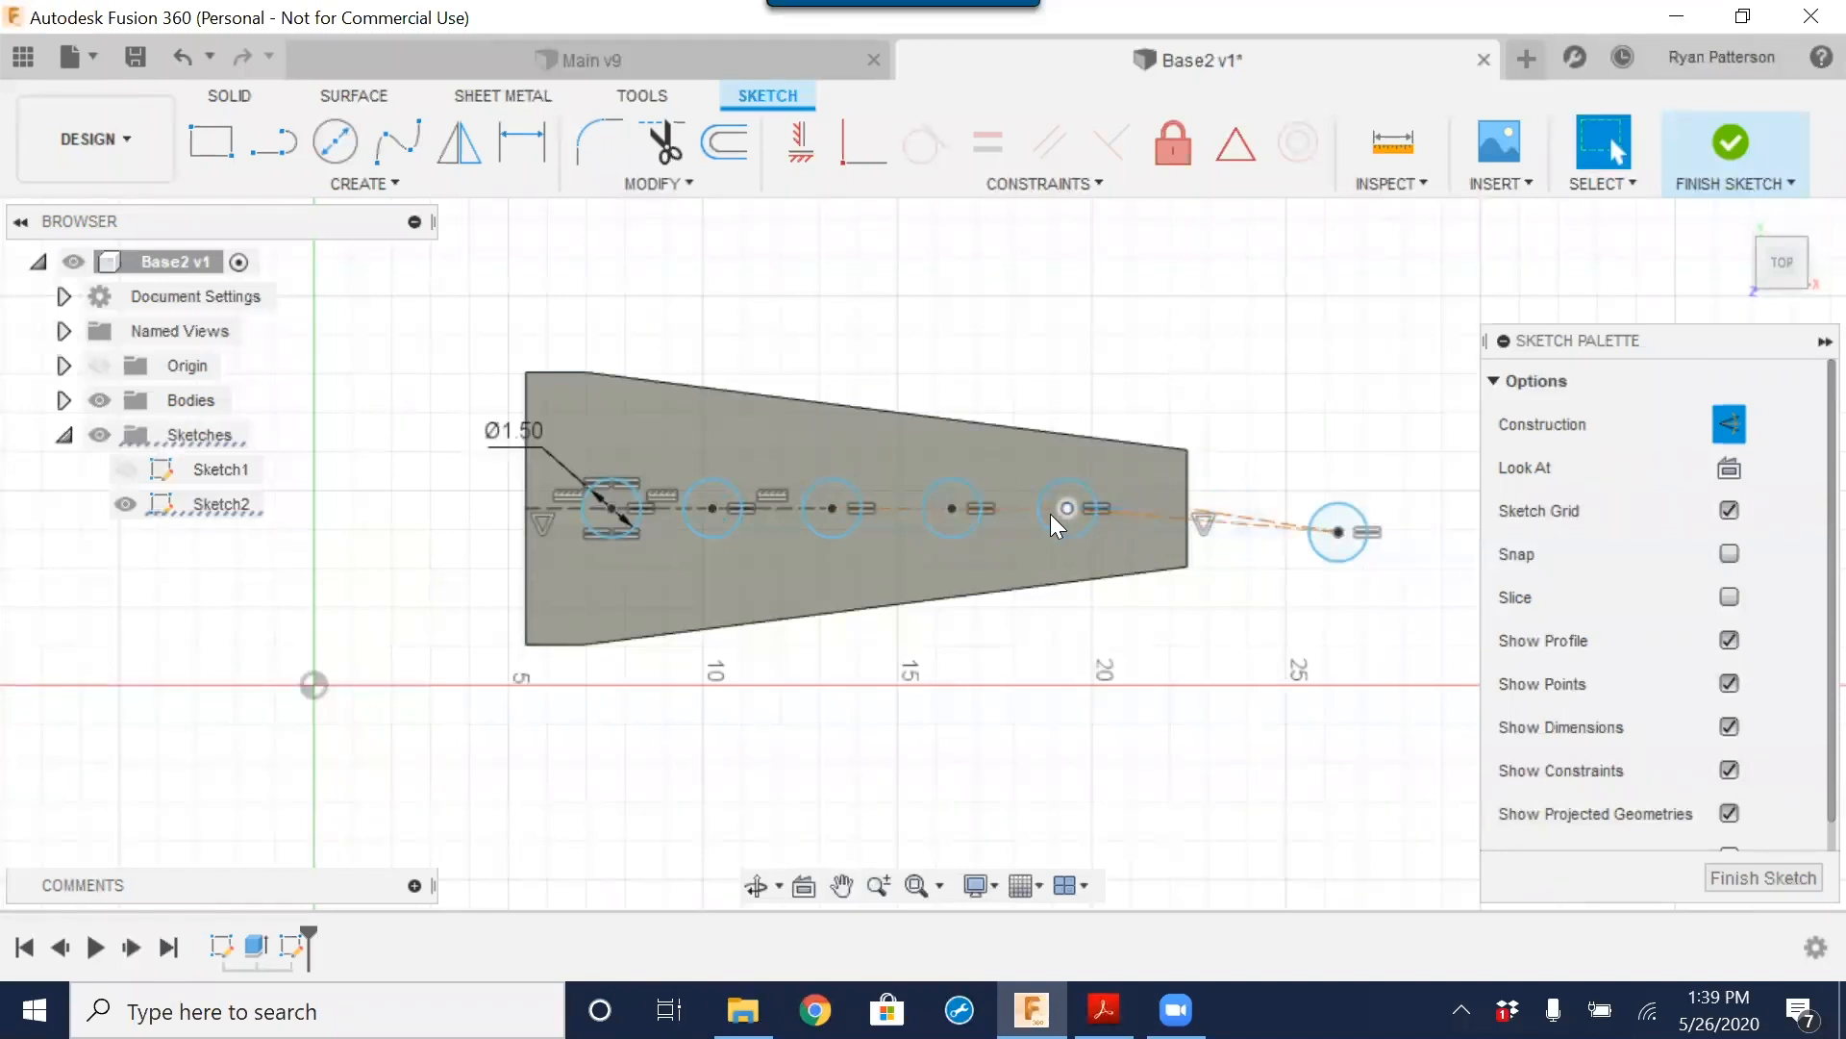
Step: Constrain the construction segments joining the third, fourth and fifth circles to horizontal
{"action": "scroll", "coordinate": [1044, 510], "scroll_direction": "up", "scroll_amount": 3}
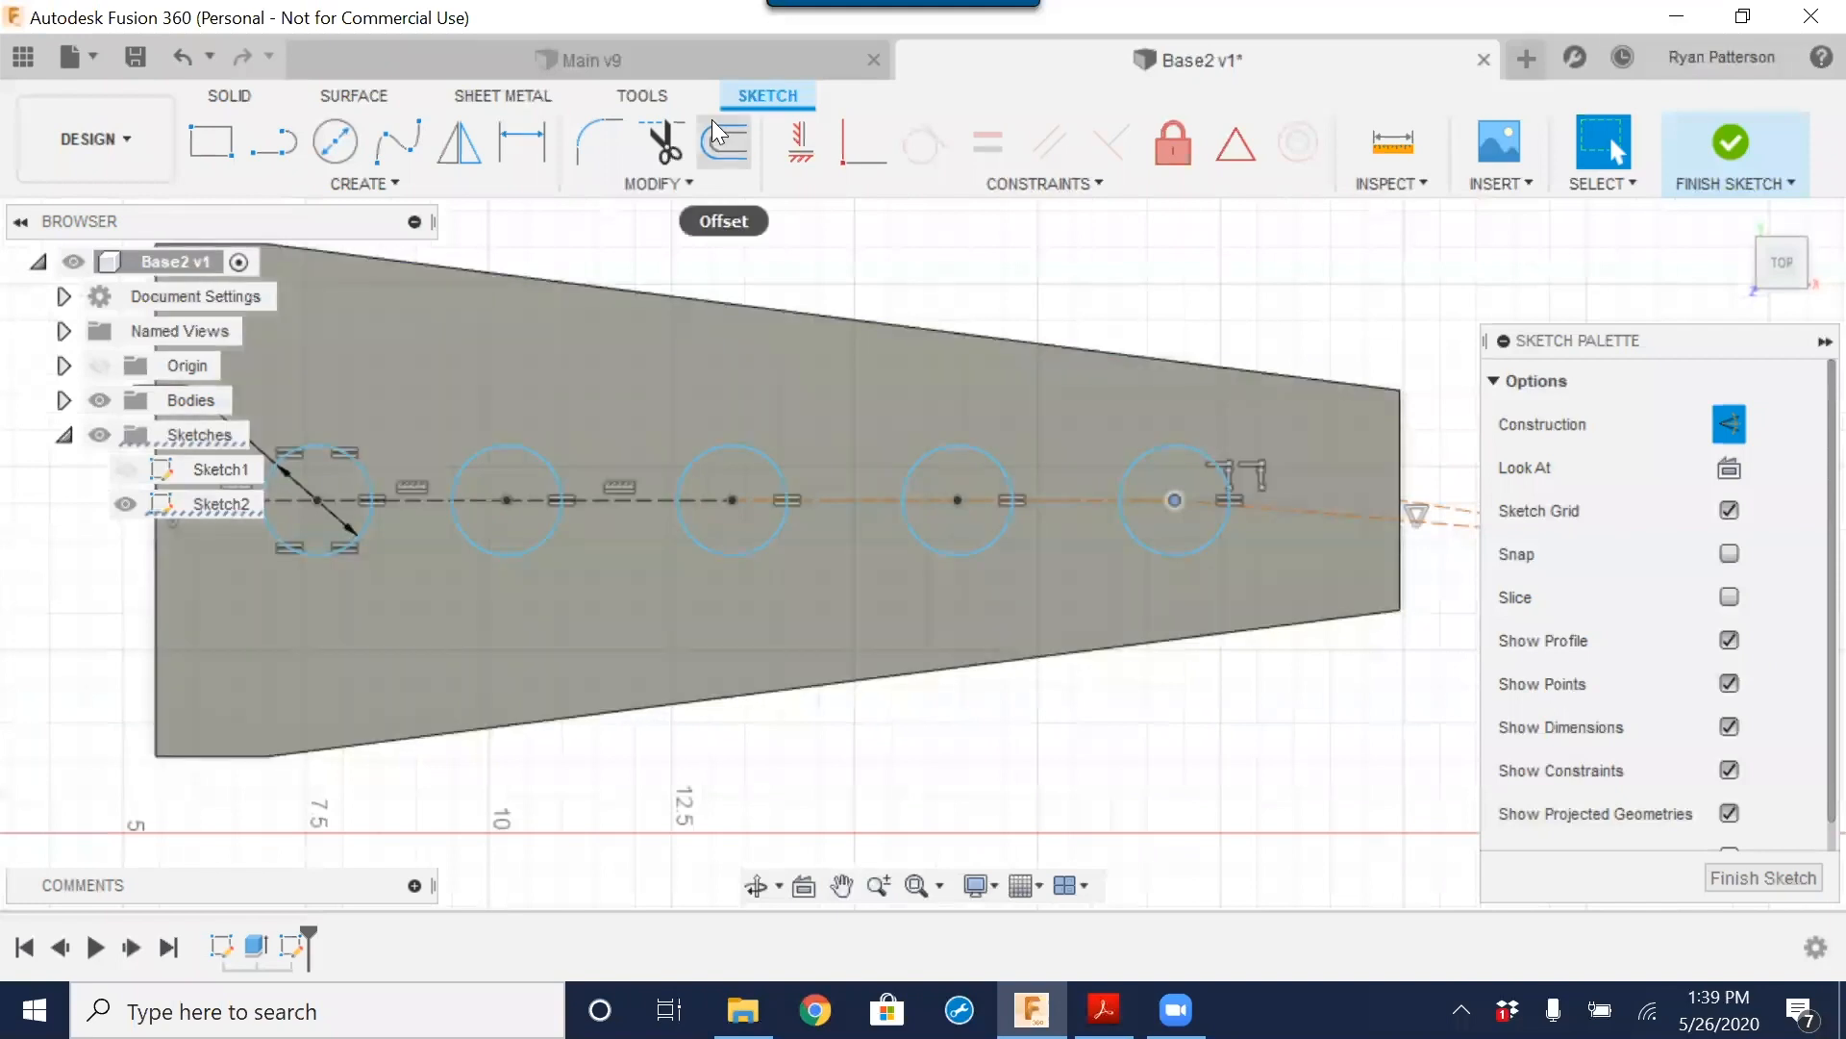
{"action": "left_click", "coordinate": [801, 142]}
{"action": "left_click", "coordinate": [842, 500]}
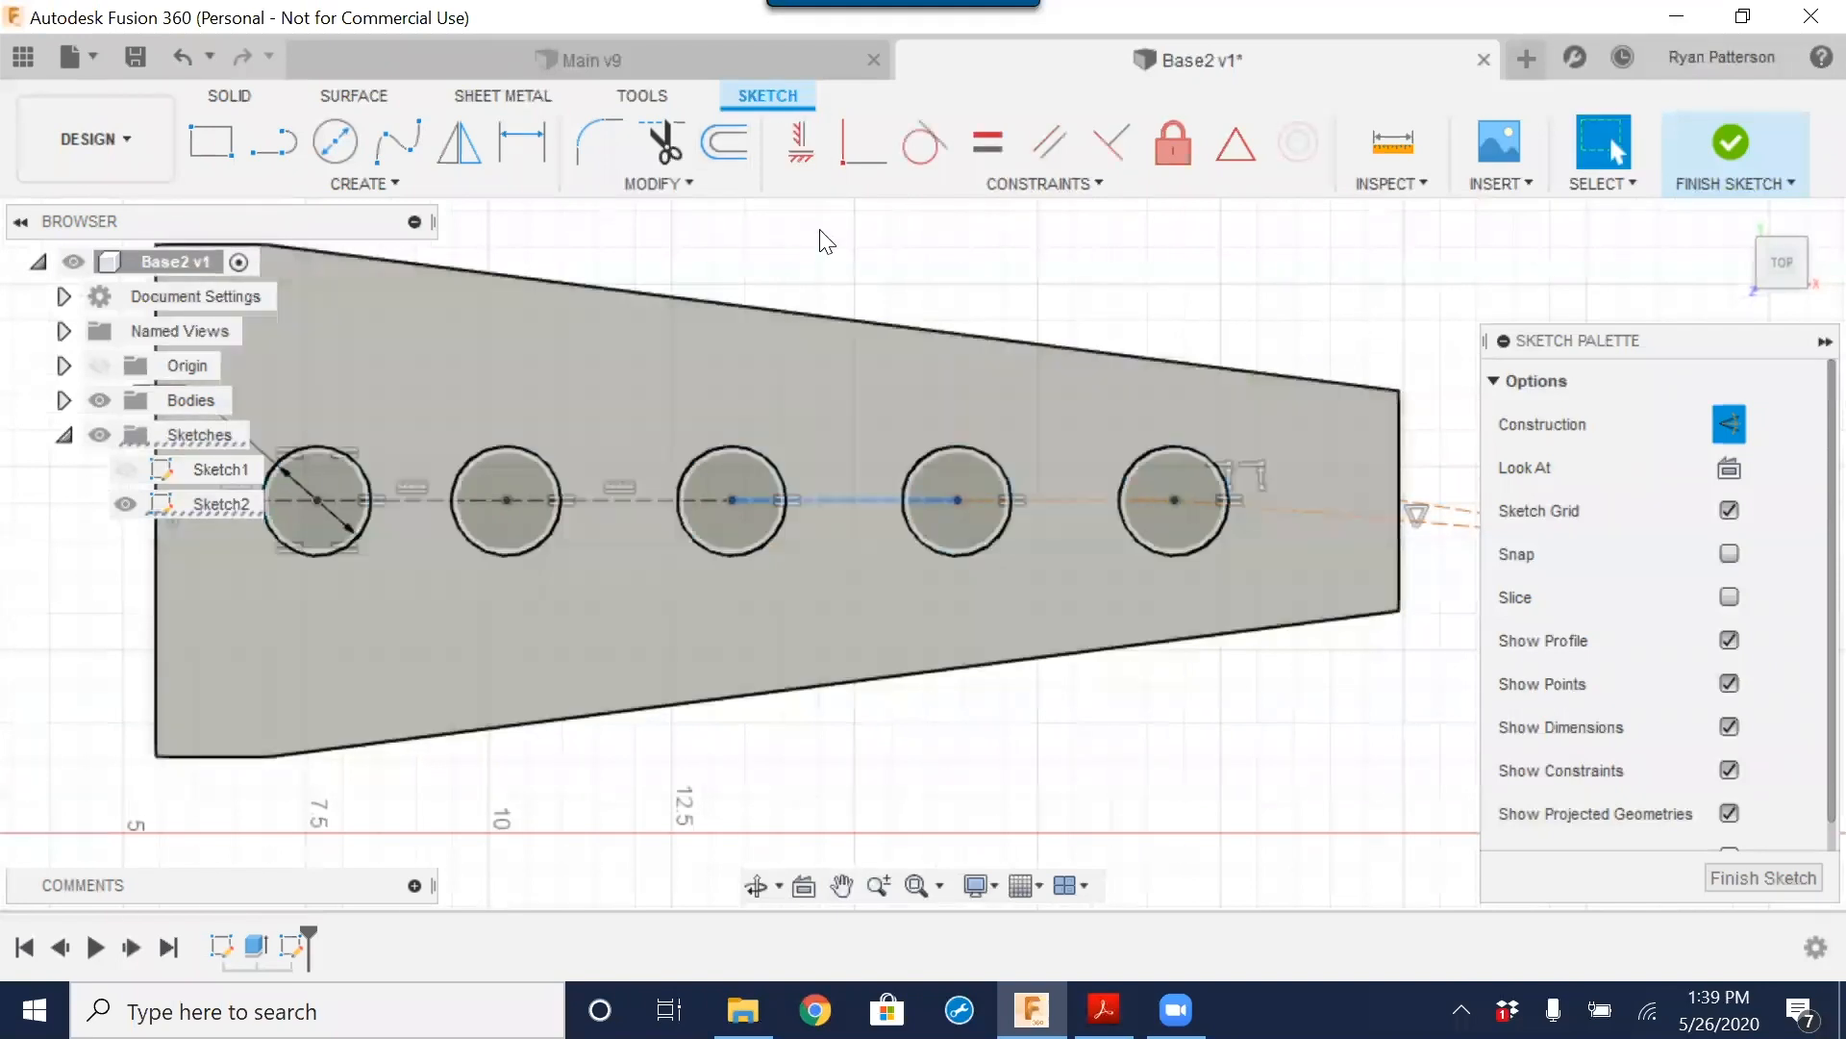
{"action": "key", "text": "Escape"}
{"action": "left_click", "coordinate": [1067, 501]}
{"action": "left_click", "coordinate": [804, 144]}
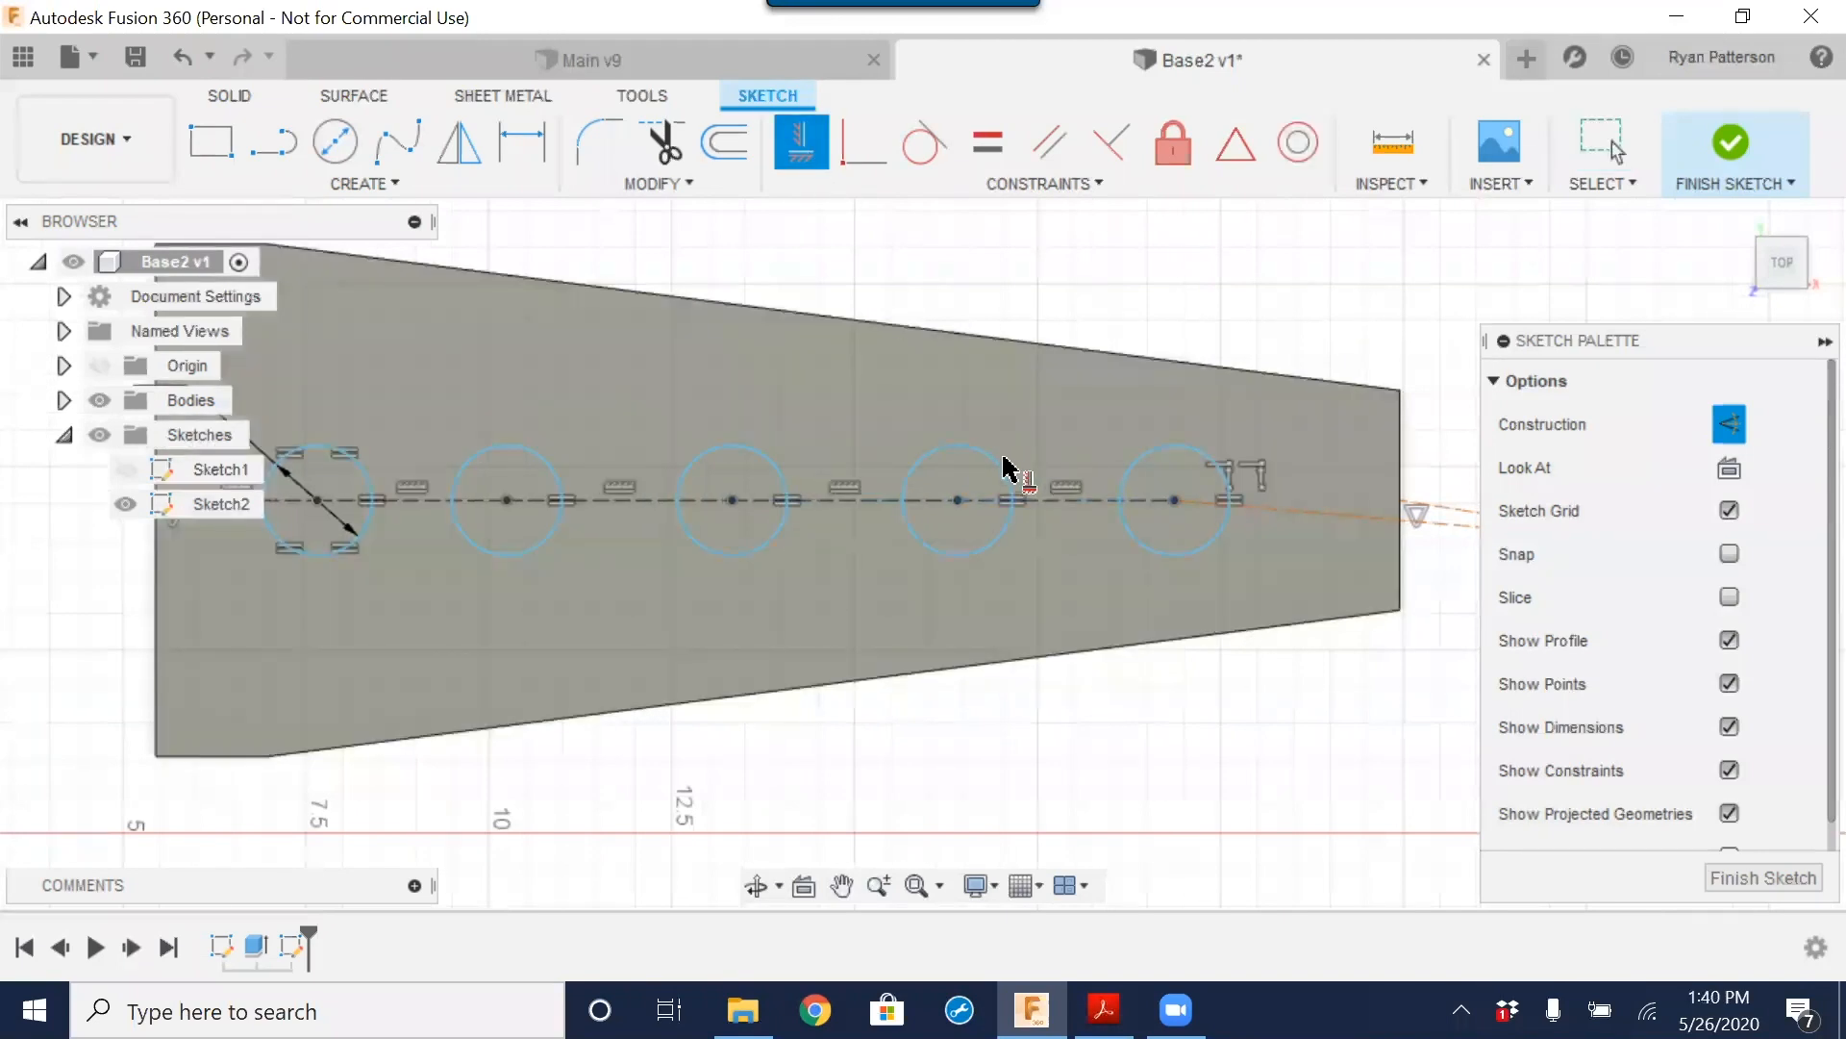
{"action": "scroll", "coordinate": [1006, 466], "scroll_direction": "down", "scroll_amount": 3}
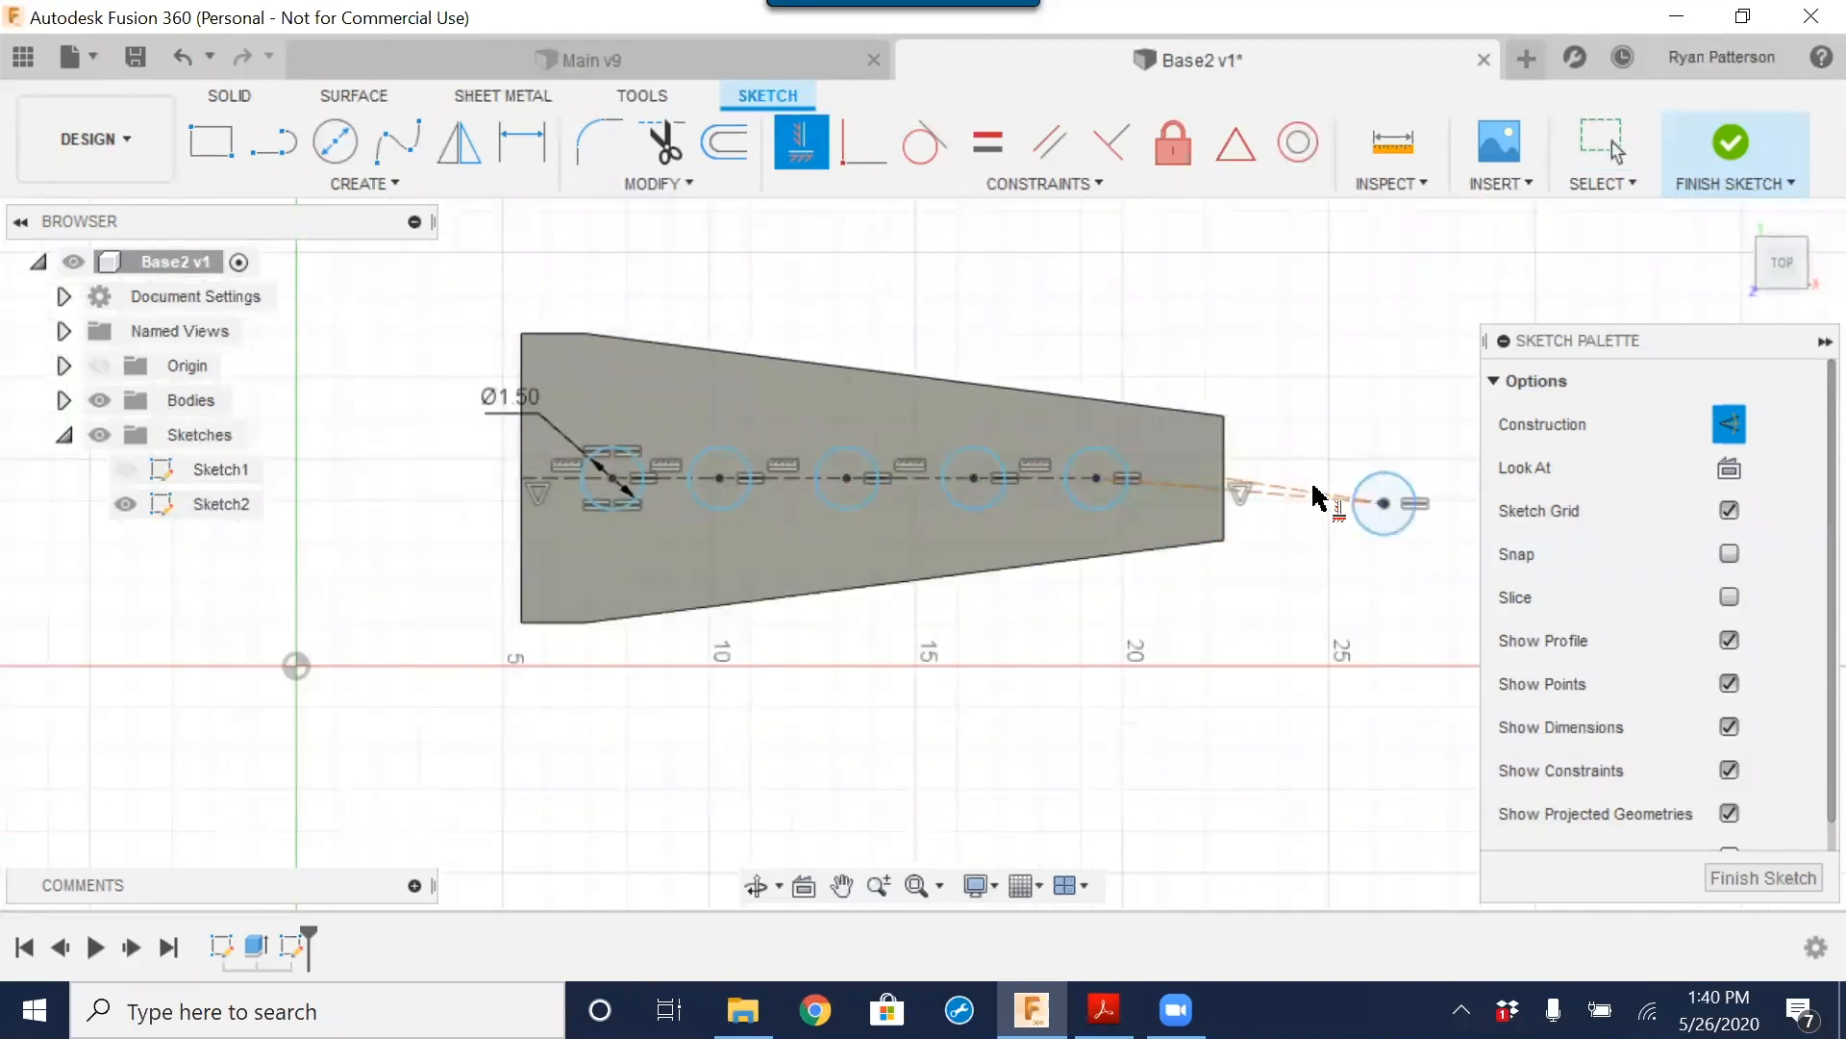
{"action": "key", "text": "Escape"}
Step: Move the sixth circle inside the plate's narrow end and constrain the segment joining it to the fifth circle to horizontal
{"action": "left_click_drag", "start_coordinate": [1385, 502], "coordinate": [1164, 469]}
{"action": "scroll", "coordinate": [1193, 495], "scroll_direction": "up", "scroll_amount": 4}
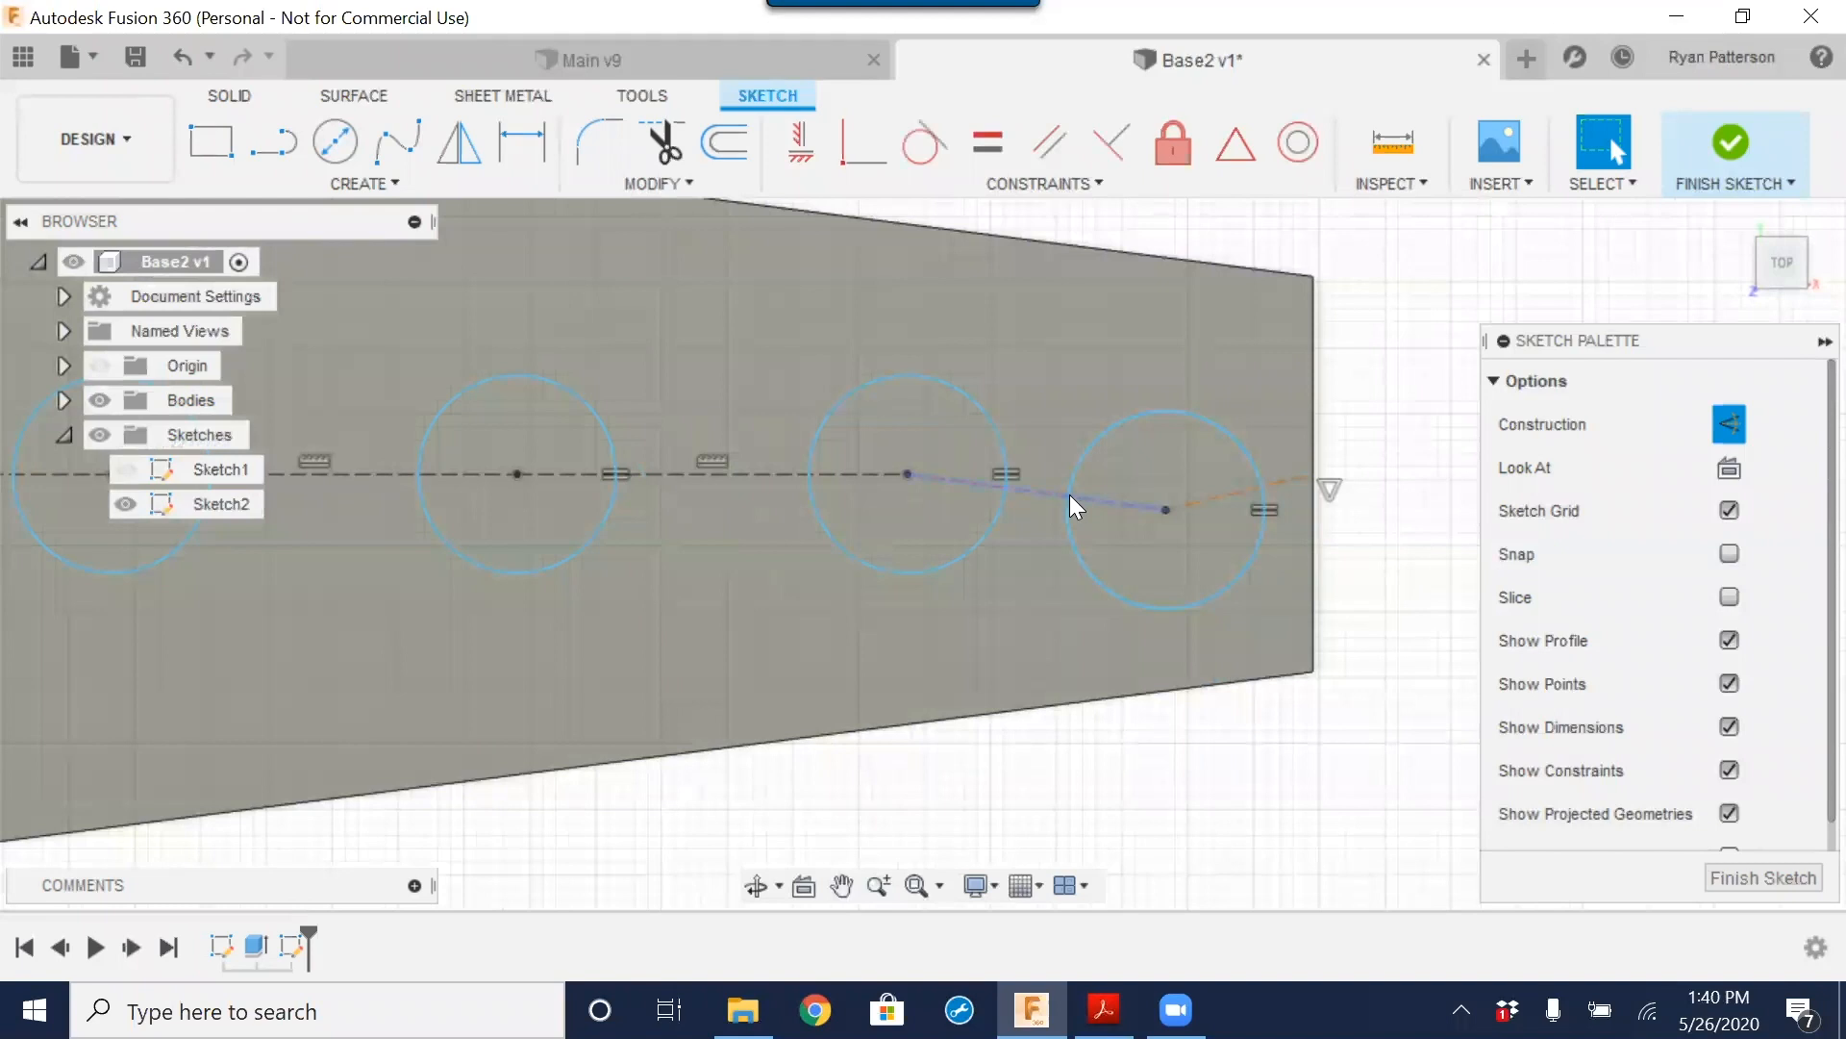
{"action": "left_click", "coordinate": [1042, 492]}
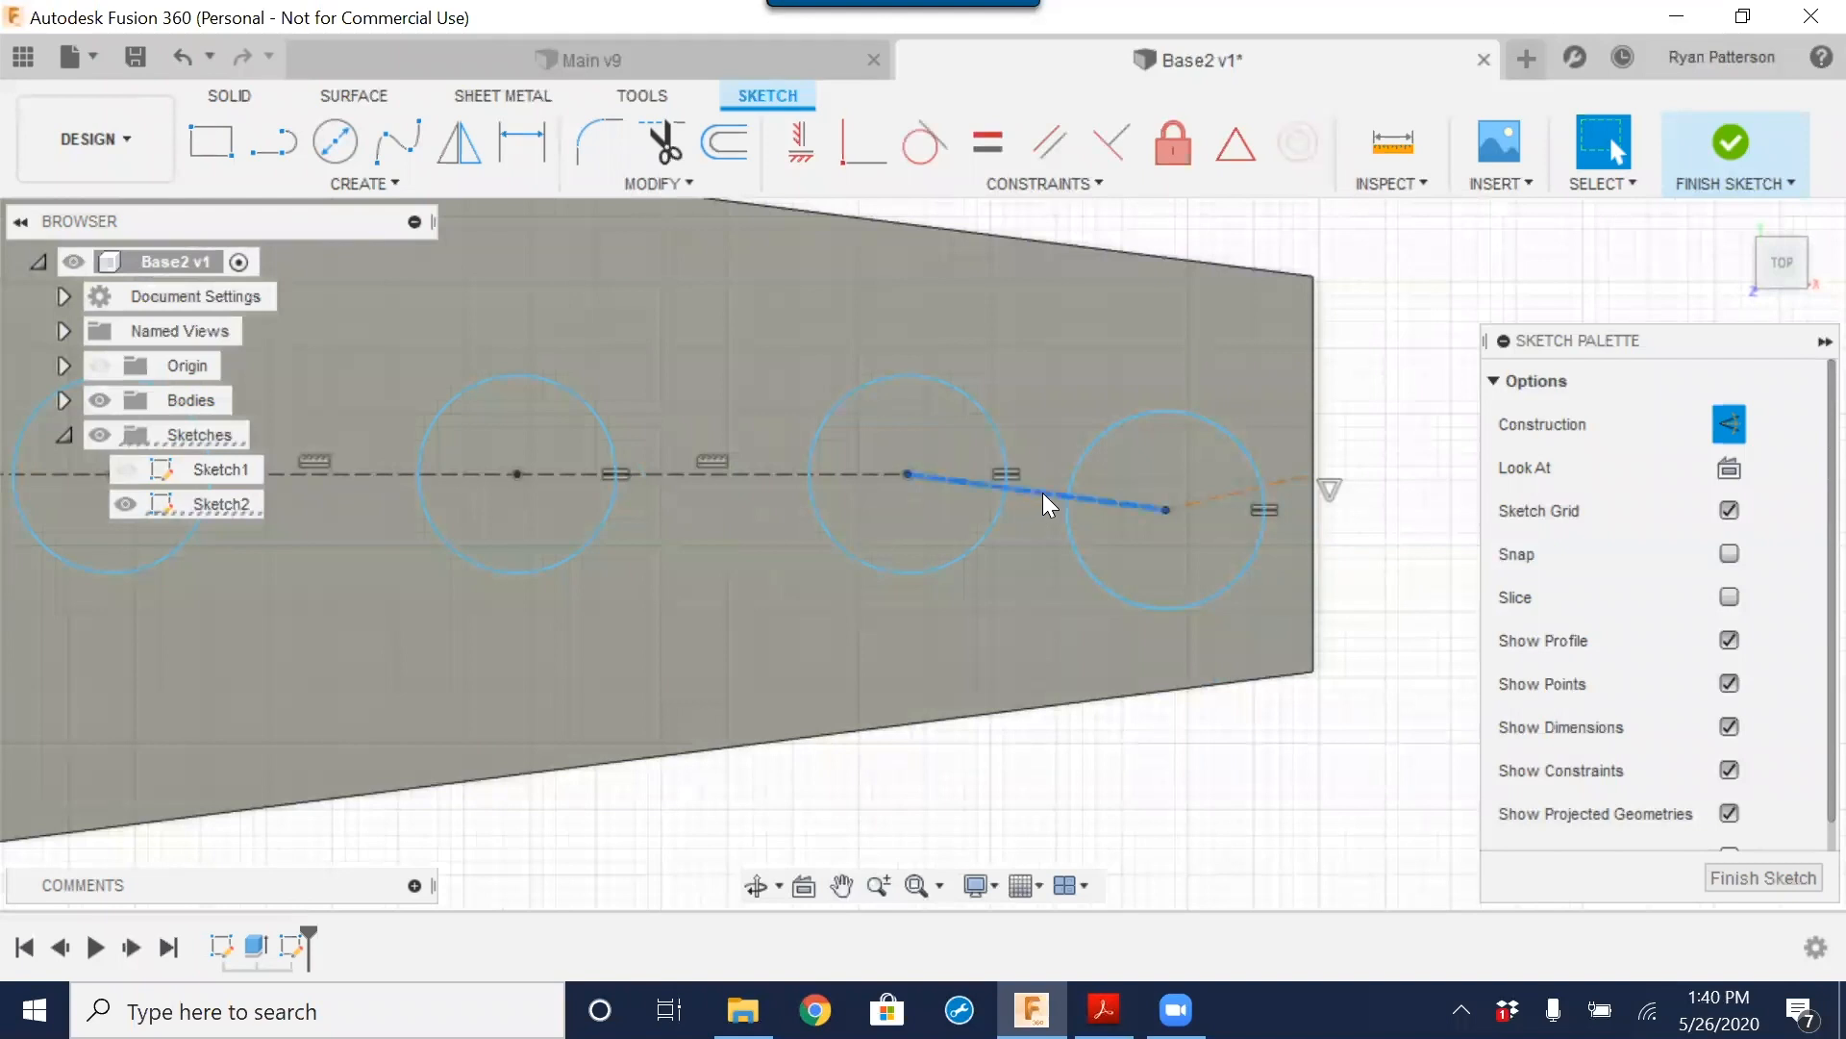
{"action": "left_click", "coordinate": [800, 146]}
{"action": "scroll", "coordinate": [887, 610], "scroll_direction": "down", "scroll_amount": 5}
{"action": "mouse_move", "coordinate": [1101, 676]}
{"action": "middle_mouse_down"}
{"action": "mouse_move", "coordinate": [1167, 637]}
{"action": "mouse_move", "coordinate": [1399, 597]}
{"action": "middle_mouse_up"}
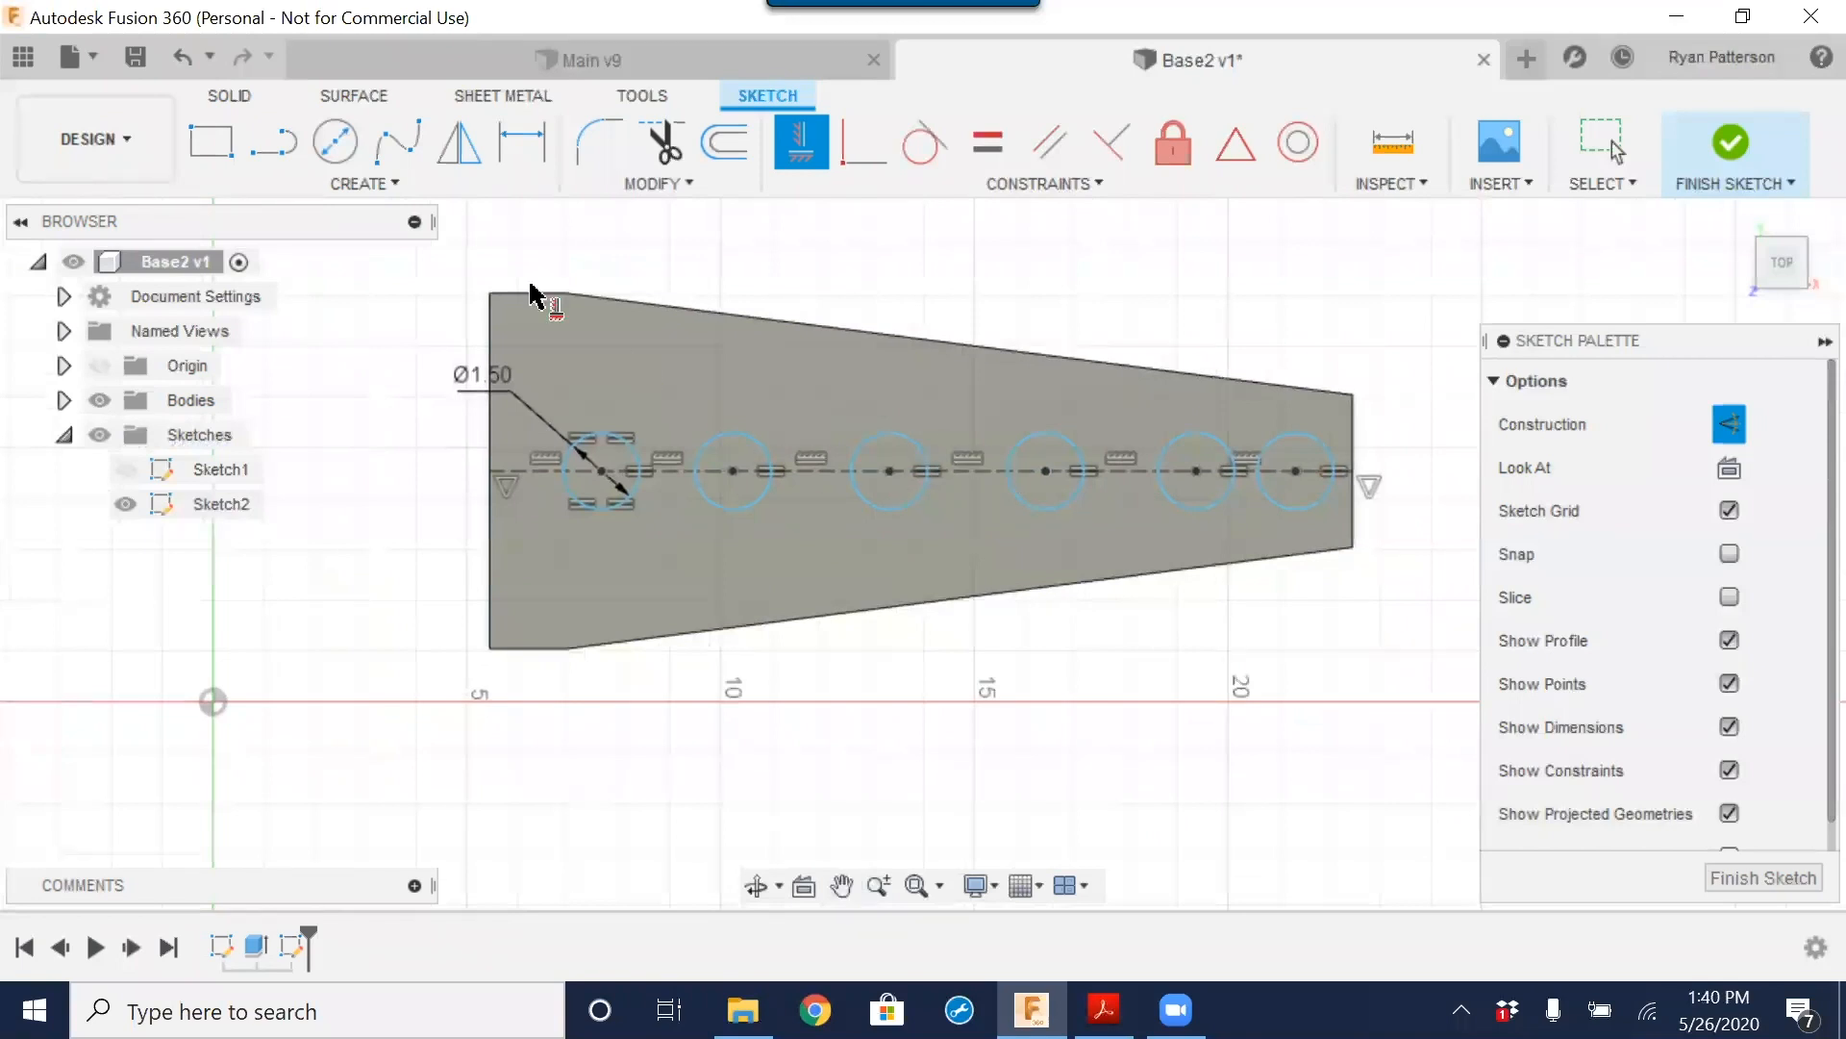
{"action": "key", "text": "Escape"}
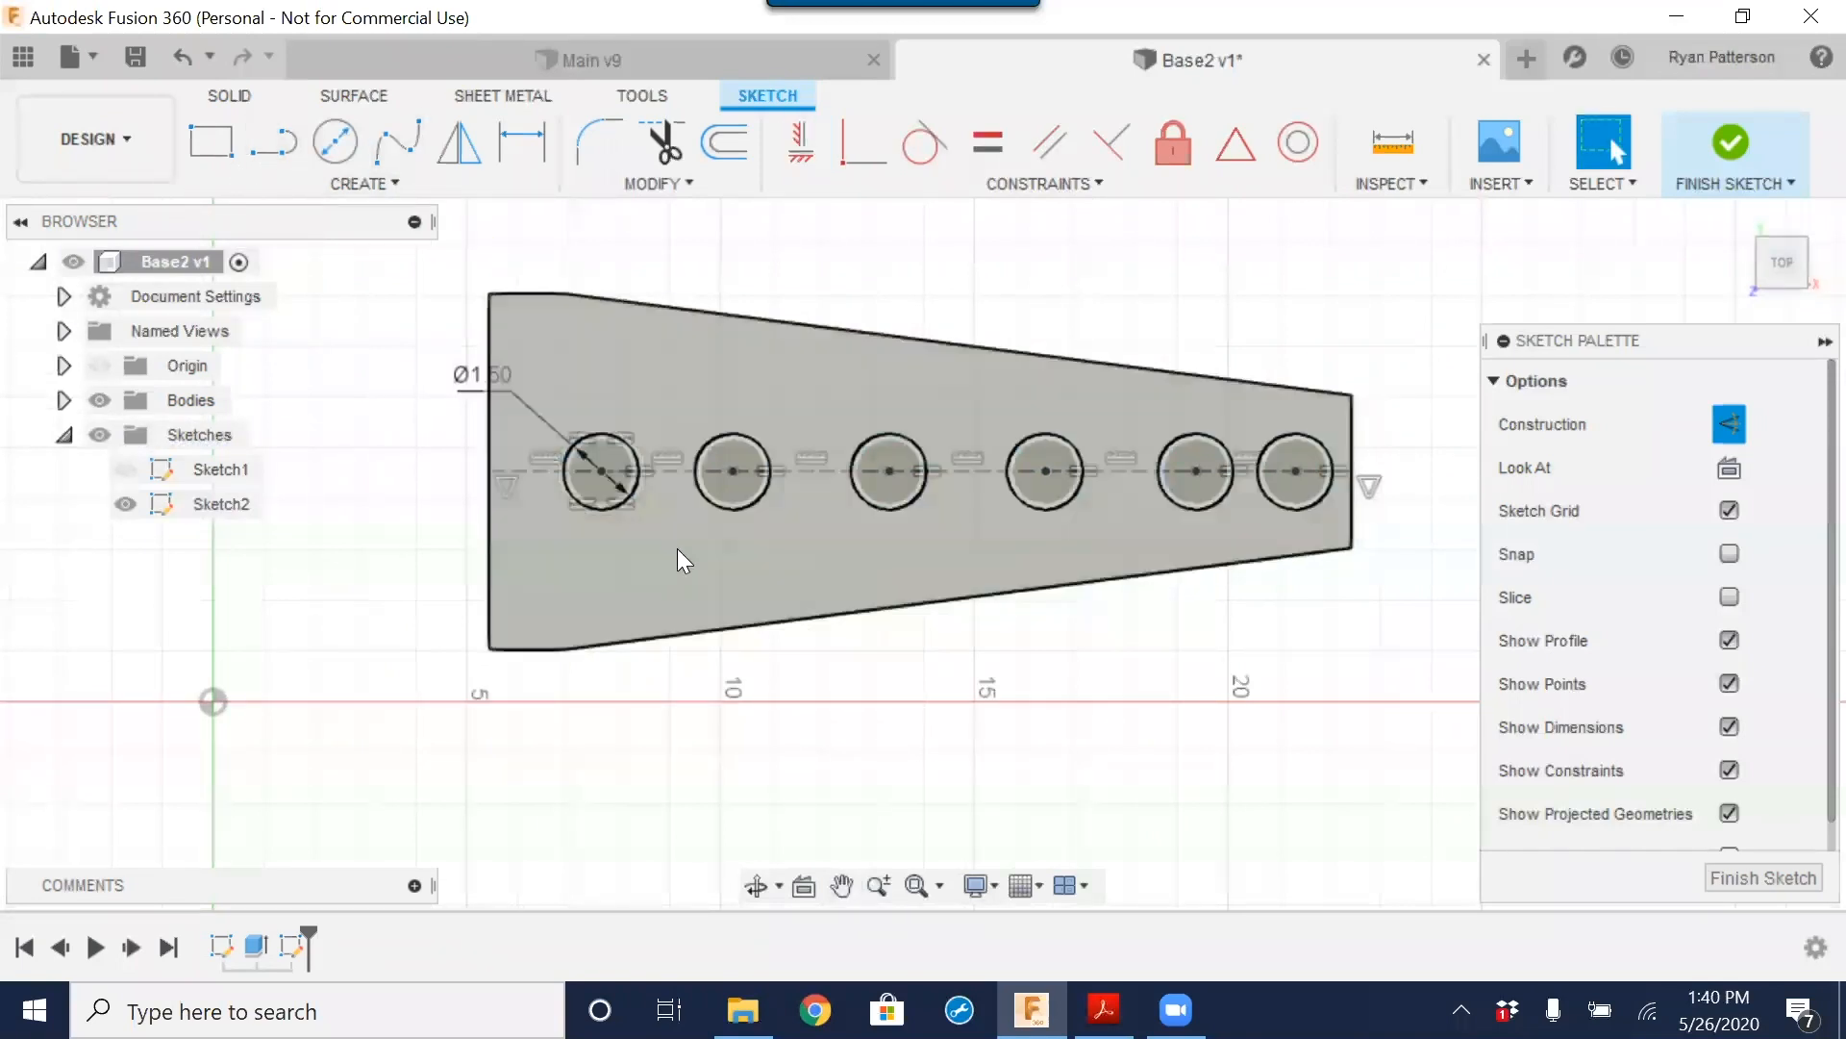
Step: Adjust the positions of the first five circles along the centreline to space them roughly across the plate
{"action": "left_click", "coordinate": [891, 469]}
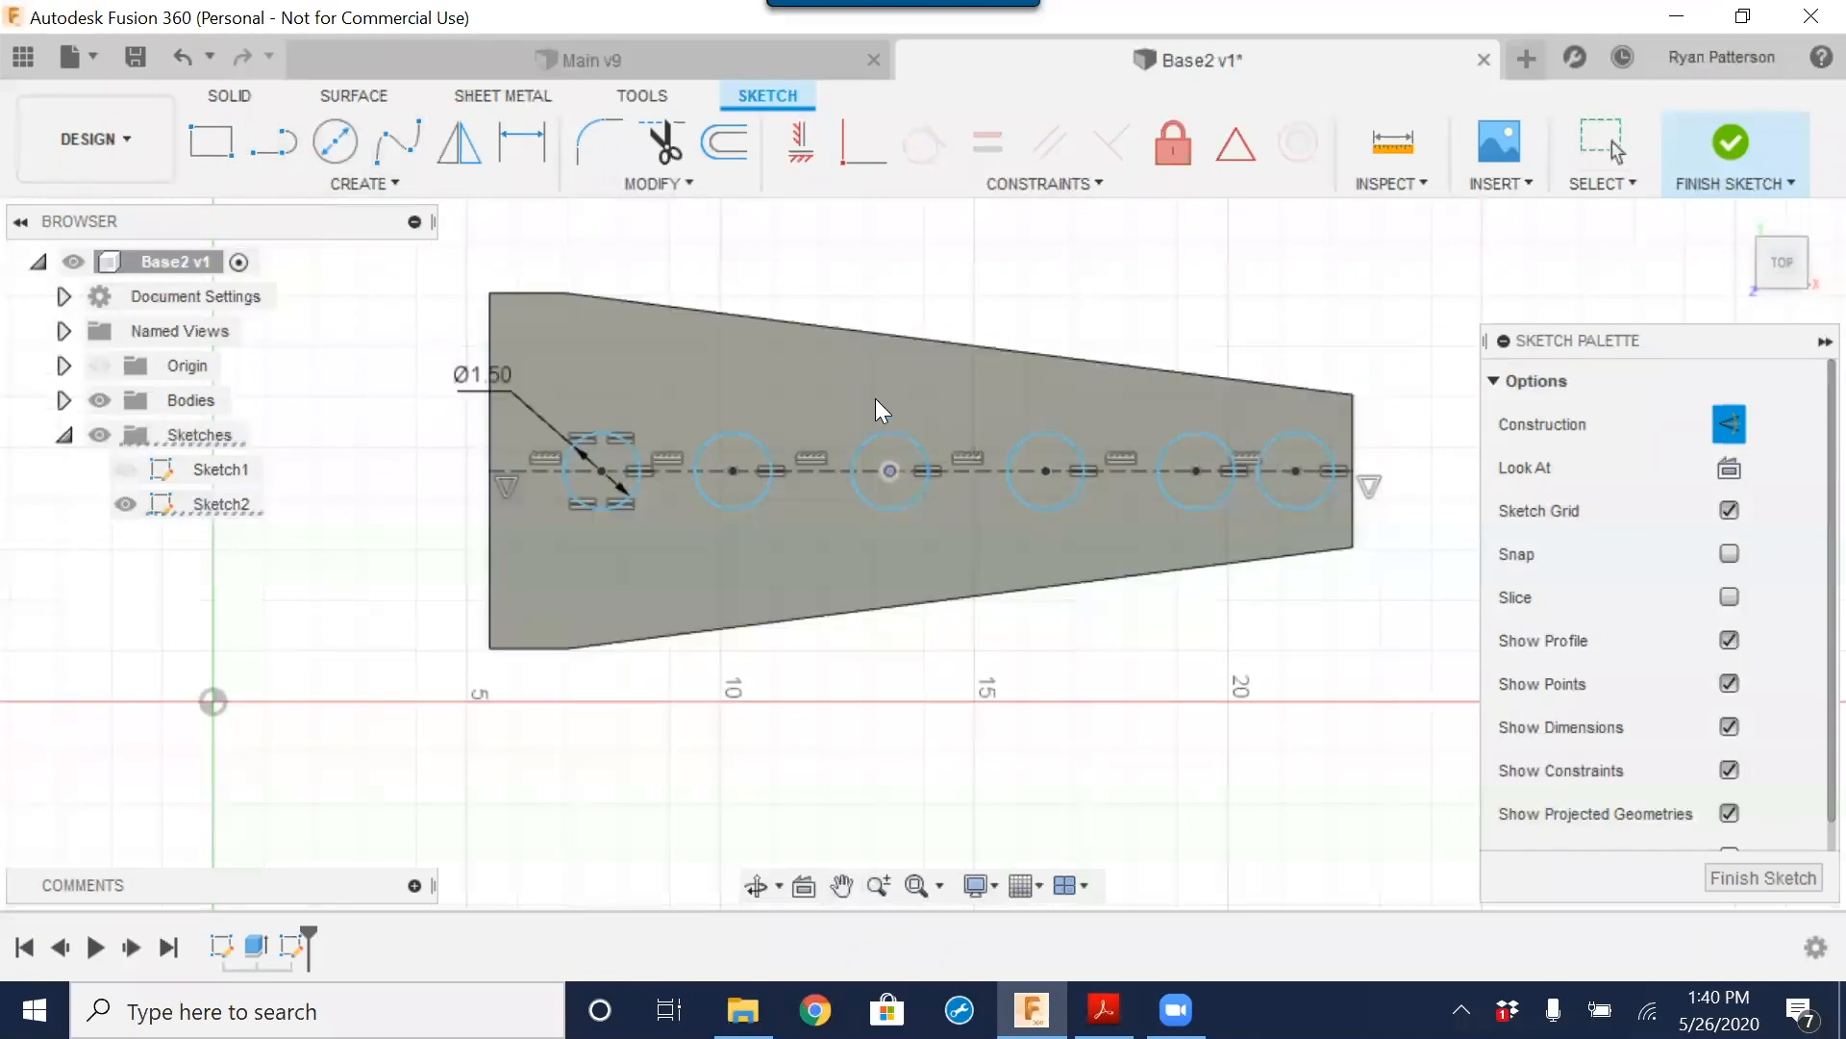
{"action": "left_click", "coordinate": [733, 469]}
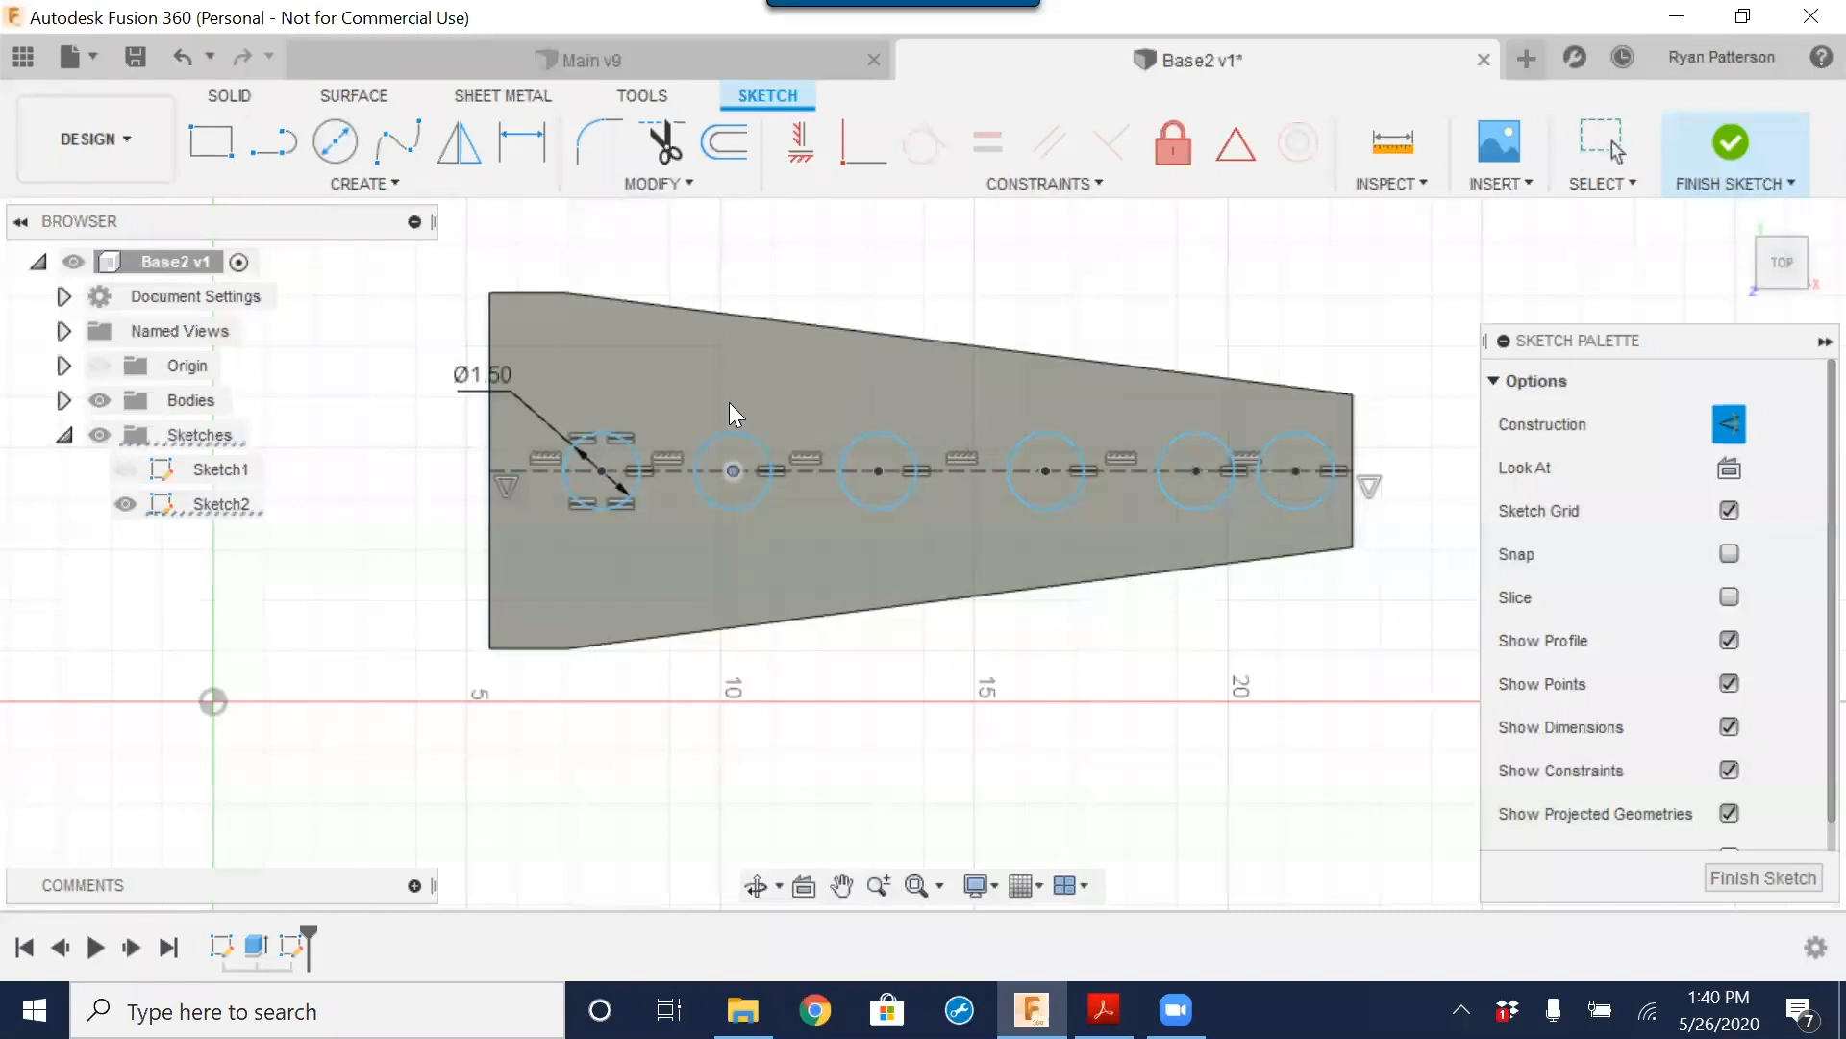
{"action": "mouse_move", "coordinate": [604, 466]}
{"action": "left_mouse_down"}
{"action": "mouse_move", "coordinate": [627, 468]}
{"action": "mouse_move", "coordinate": [562, 471]}
{"action": "mouse_move", "coordinate": [610, 477]}
{"action": "left_mouse_up"}
{"action": "mouse_move", "coordinate": [731, 470]}
{"action": "left_mouse_down"}
{"action": "mouse_move", "coordinate": [784, 468]}
{"action": "mouse_move", "coordinate": [750, 472]}
{"action": "left_mouse_up"}
{"action": "left_click_drag", "start_coordinate": [879, 471], "coordinate": [929, 473]}
{"action": "left_click_drag", "start_coordinate": [1046, 471], "coordinate": [1076, 473]}
{"action": "left_click_drag", "start_coordinate": [1193, 472], "coordinate": [1049, 471]}
Step: Check the hole spacing in the Base.pdf drawing and dimension the centre distance between the first two circles as 2.38 in
{"action": "left_click", "coordinate": [1103, 1010]}
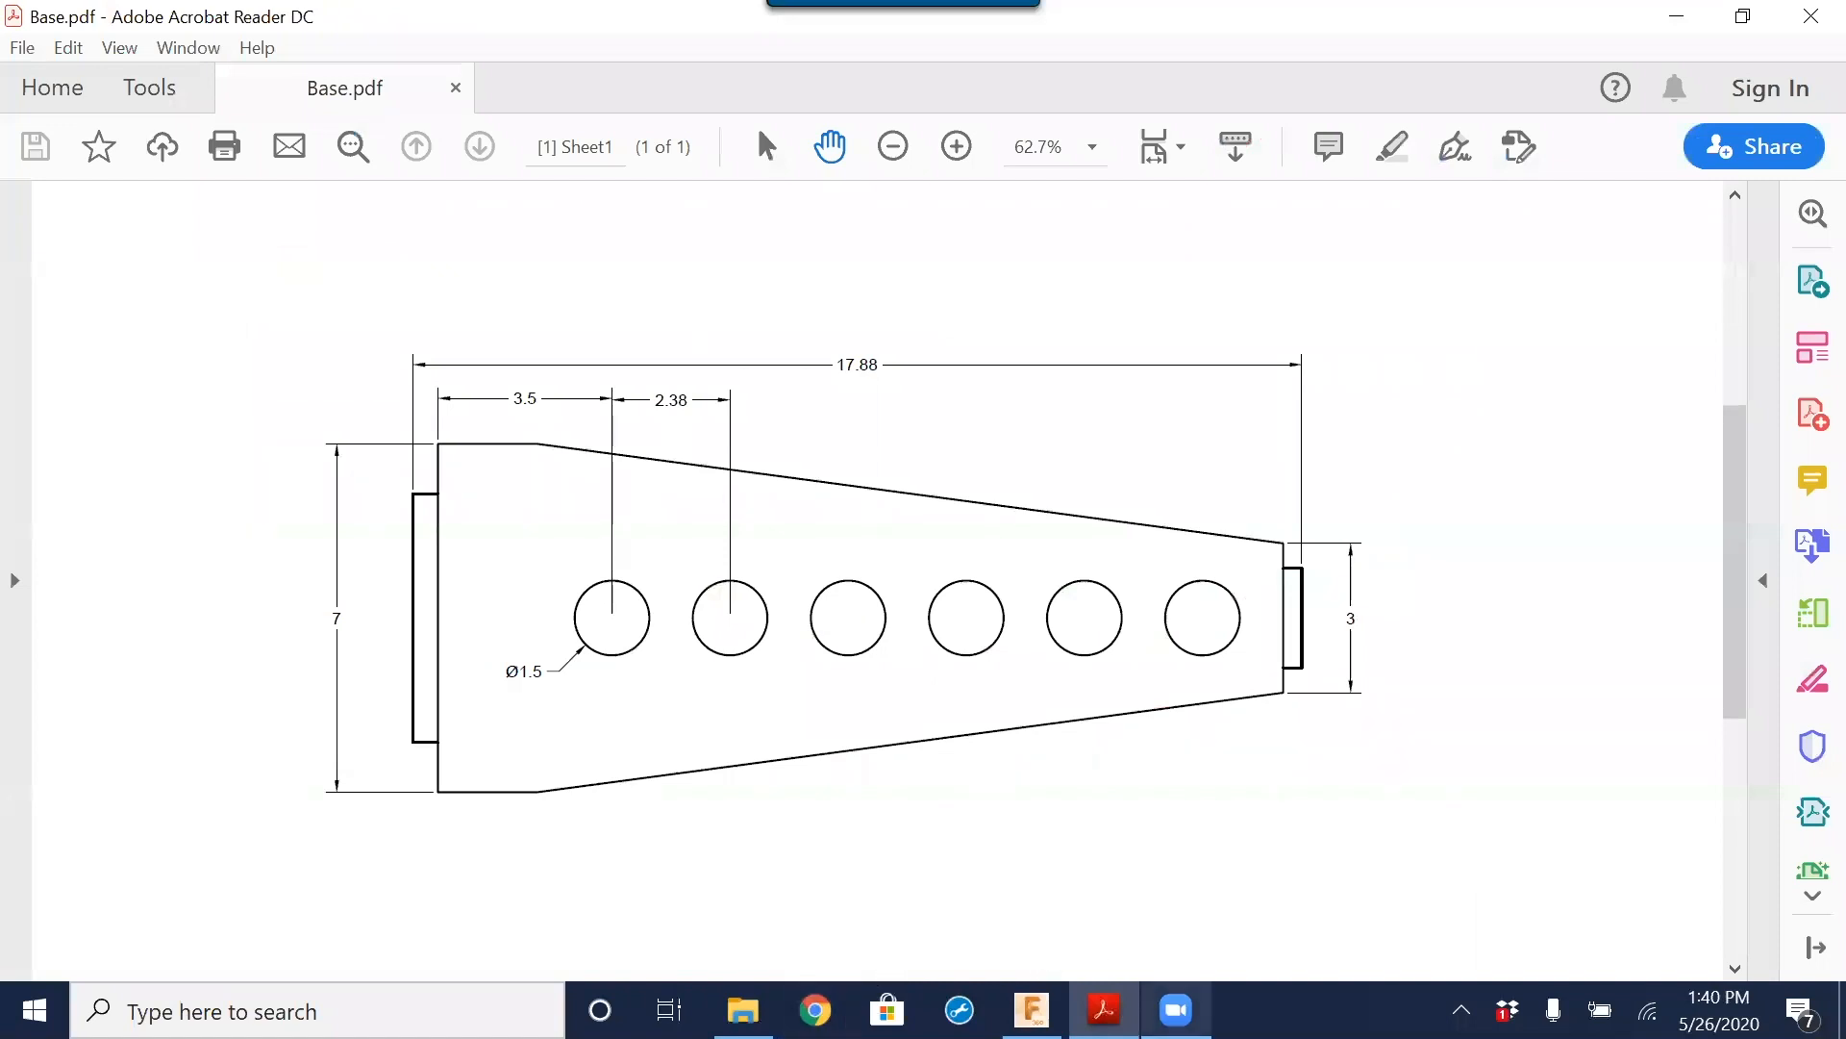
{"action": "left_click", "coordinate": [1031, 1010]}
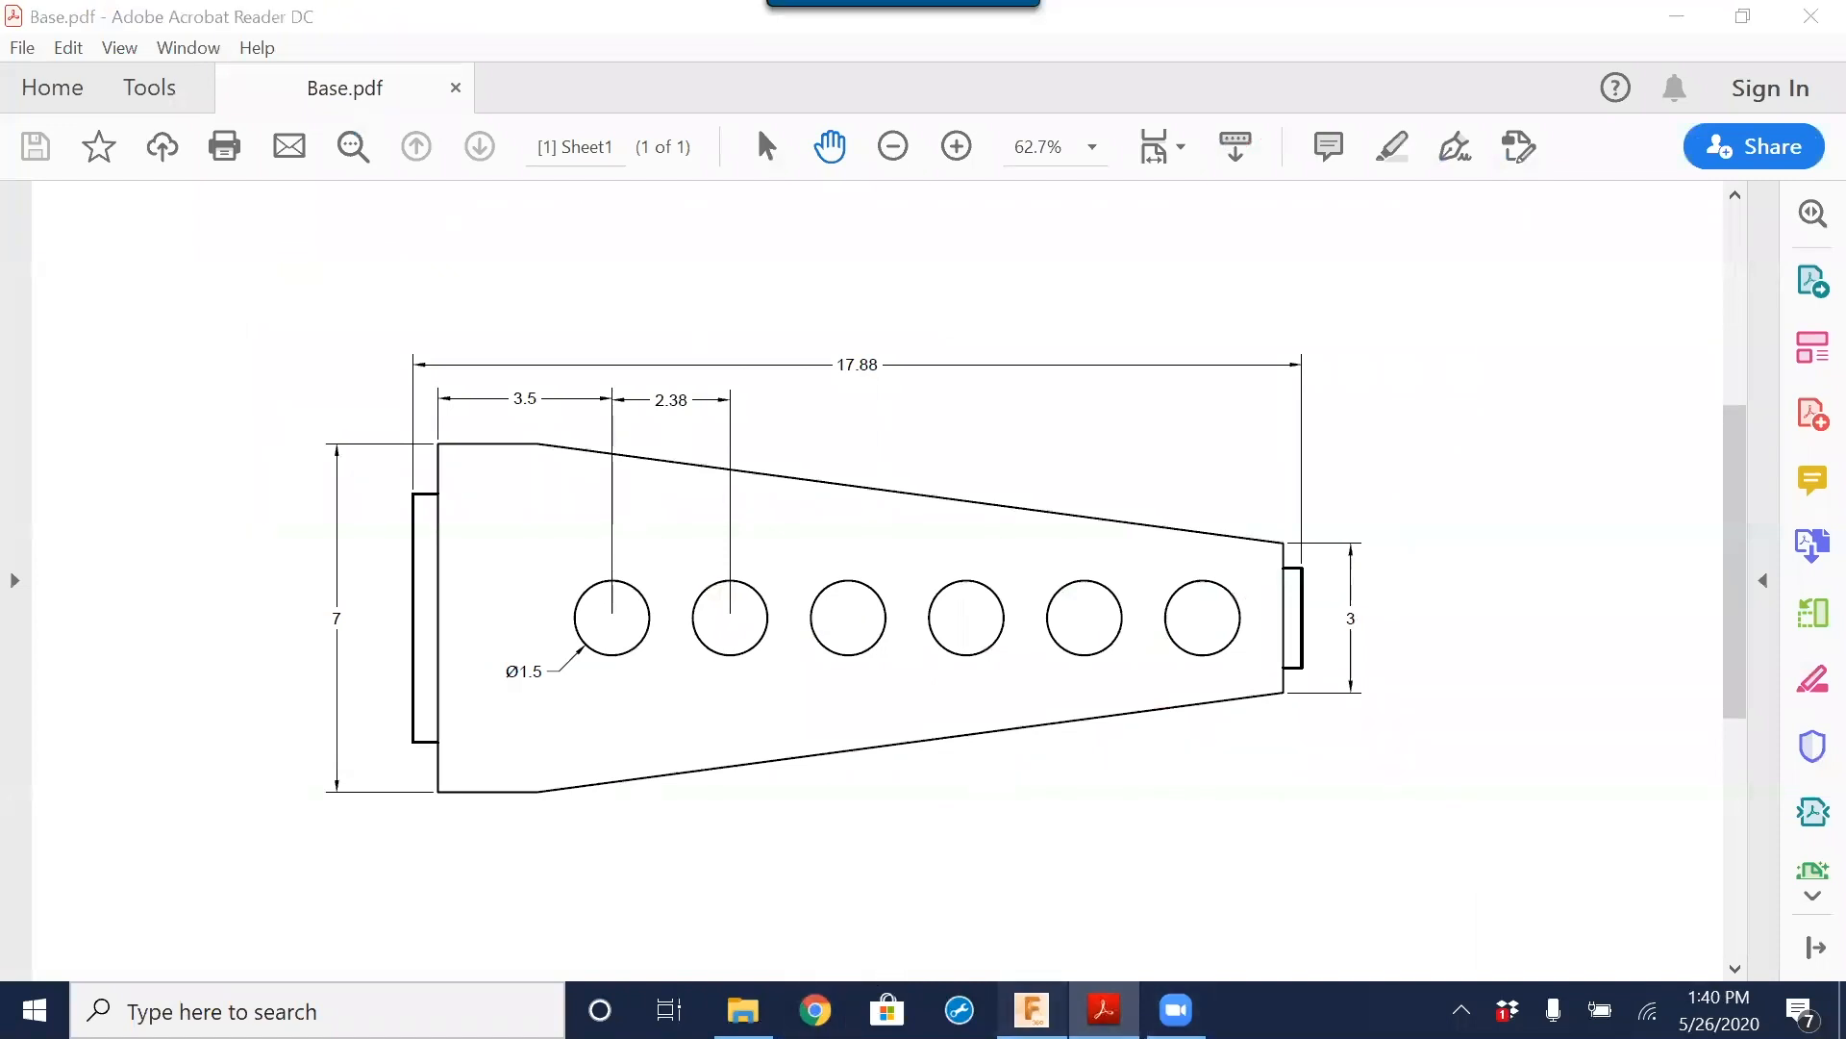
{"action": "left_click_drag", "start_coordinate": [927, 470], "coordinate": [889, 475]}
{"action": "left_click", "coordinate": [1011, 472]}
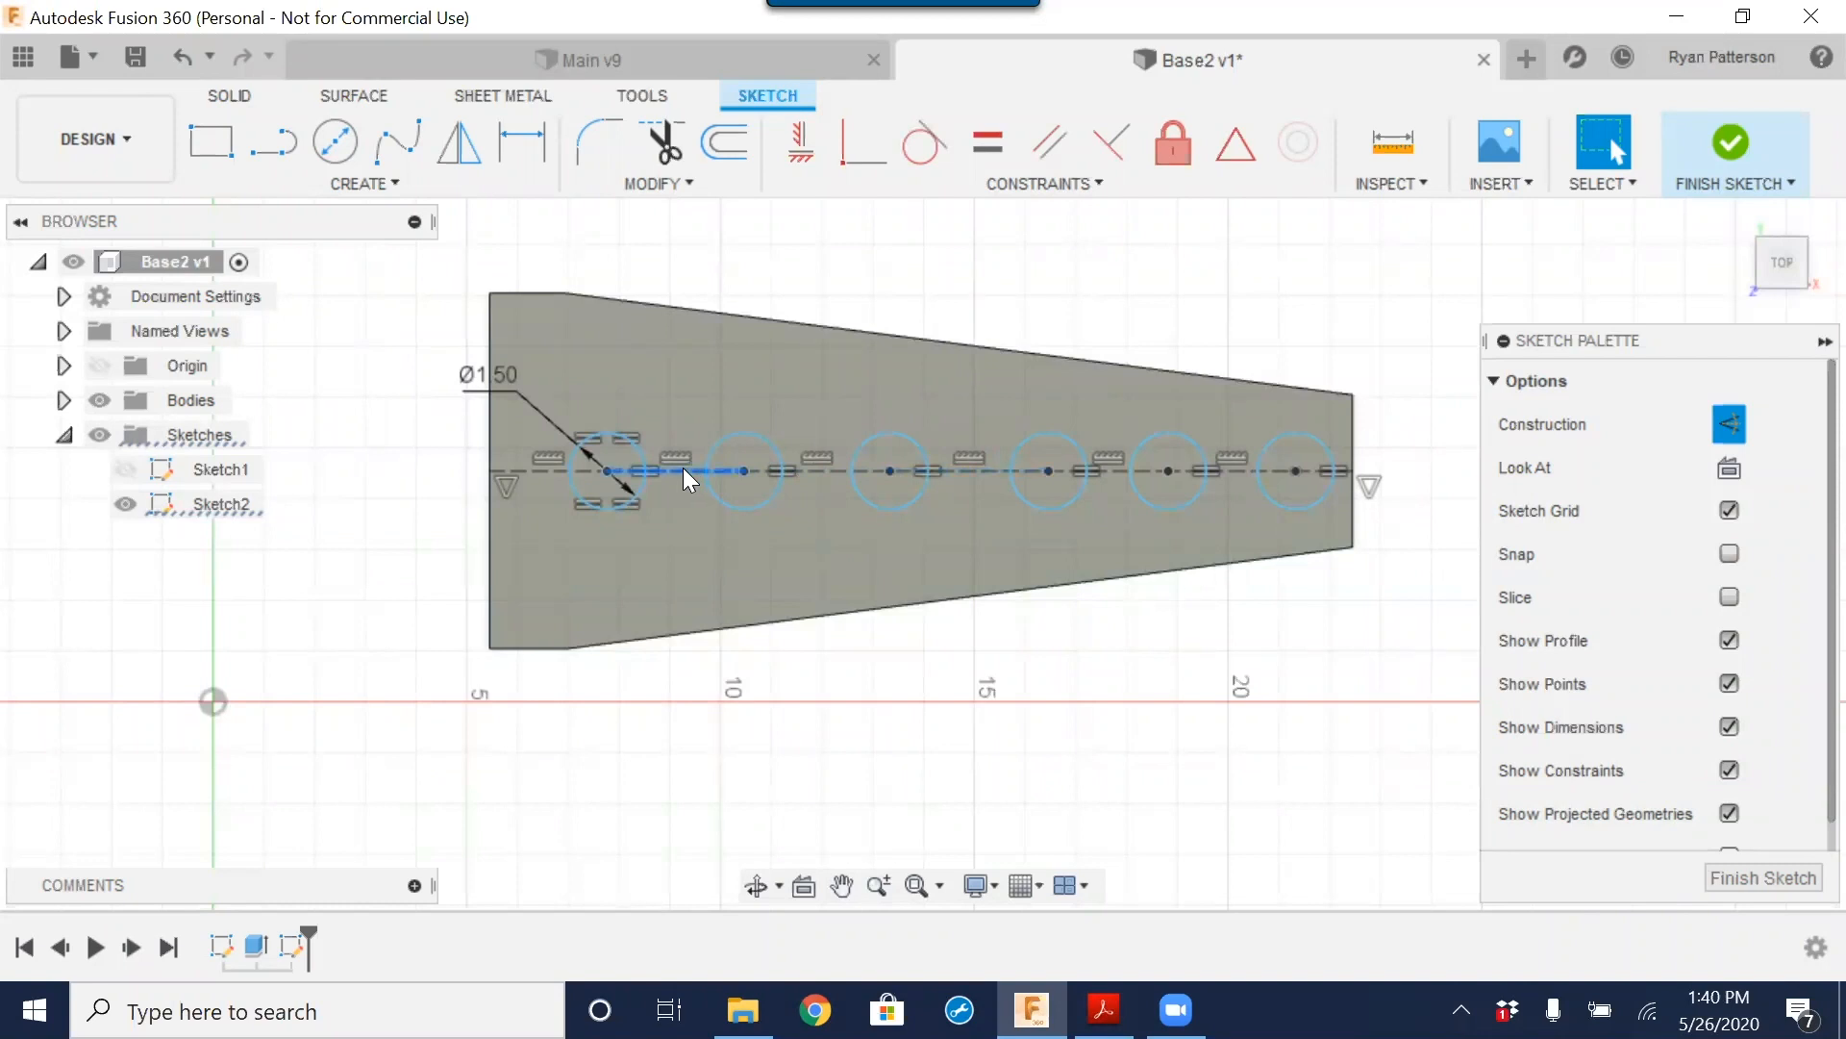
{"action": "left_click", "coordinate": [523, 144]}
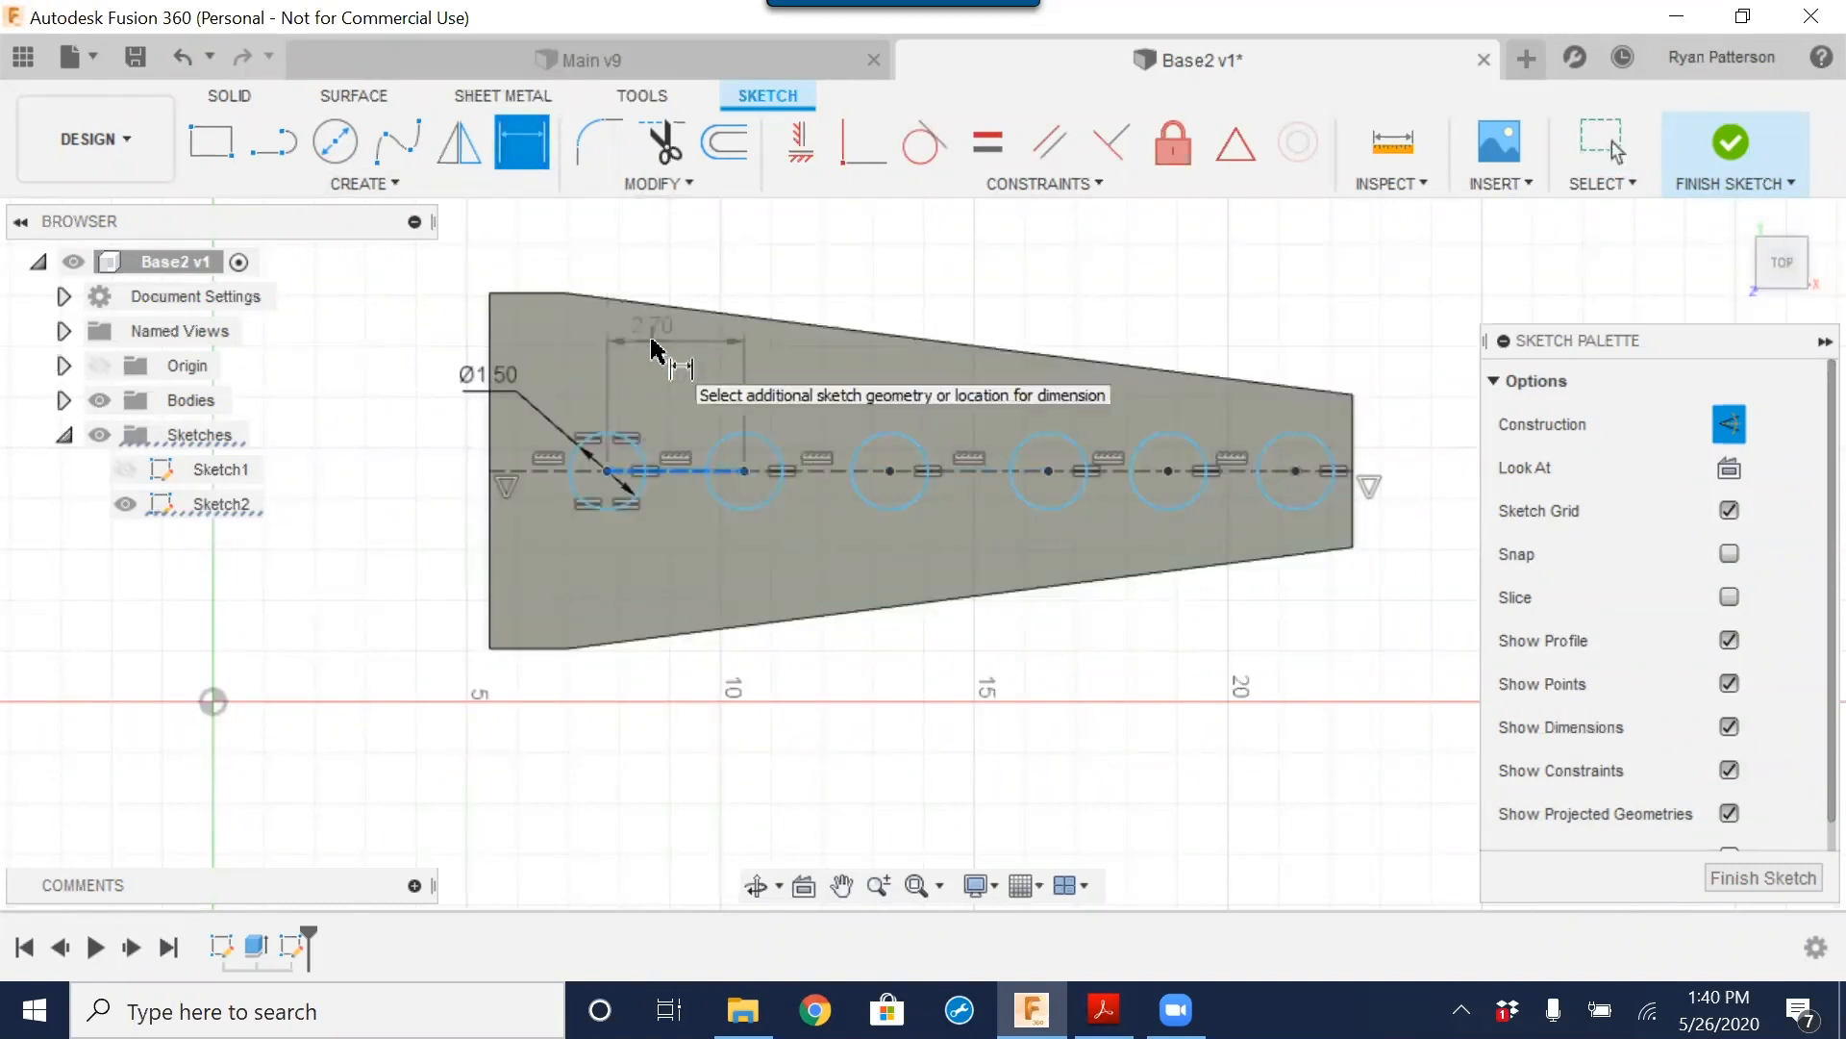
{"action": "left_click", "coordinate": [676, 356]}
{"action": "type", "text": "3"}
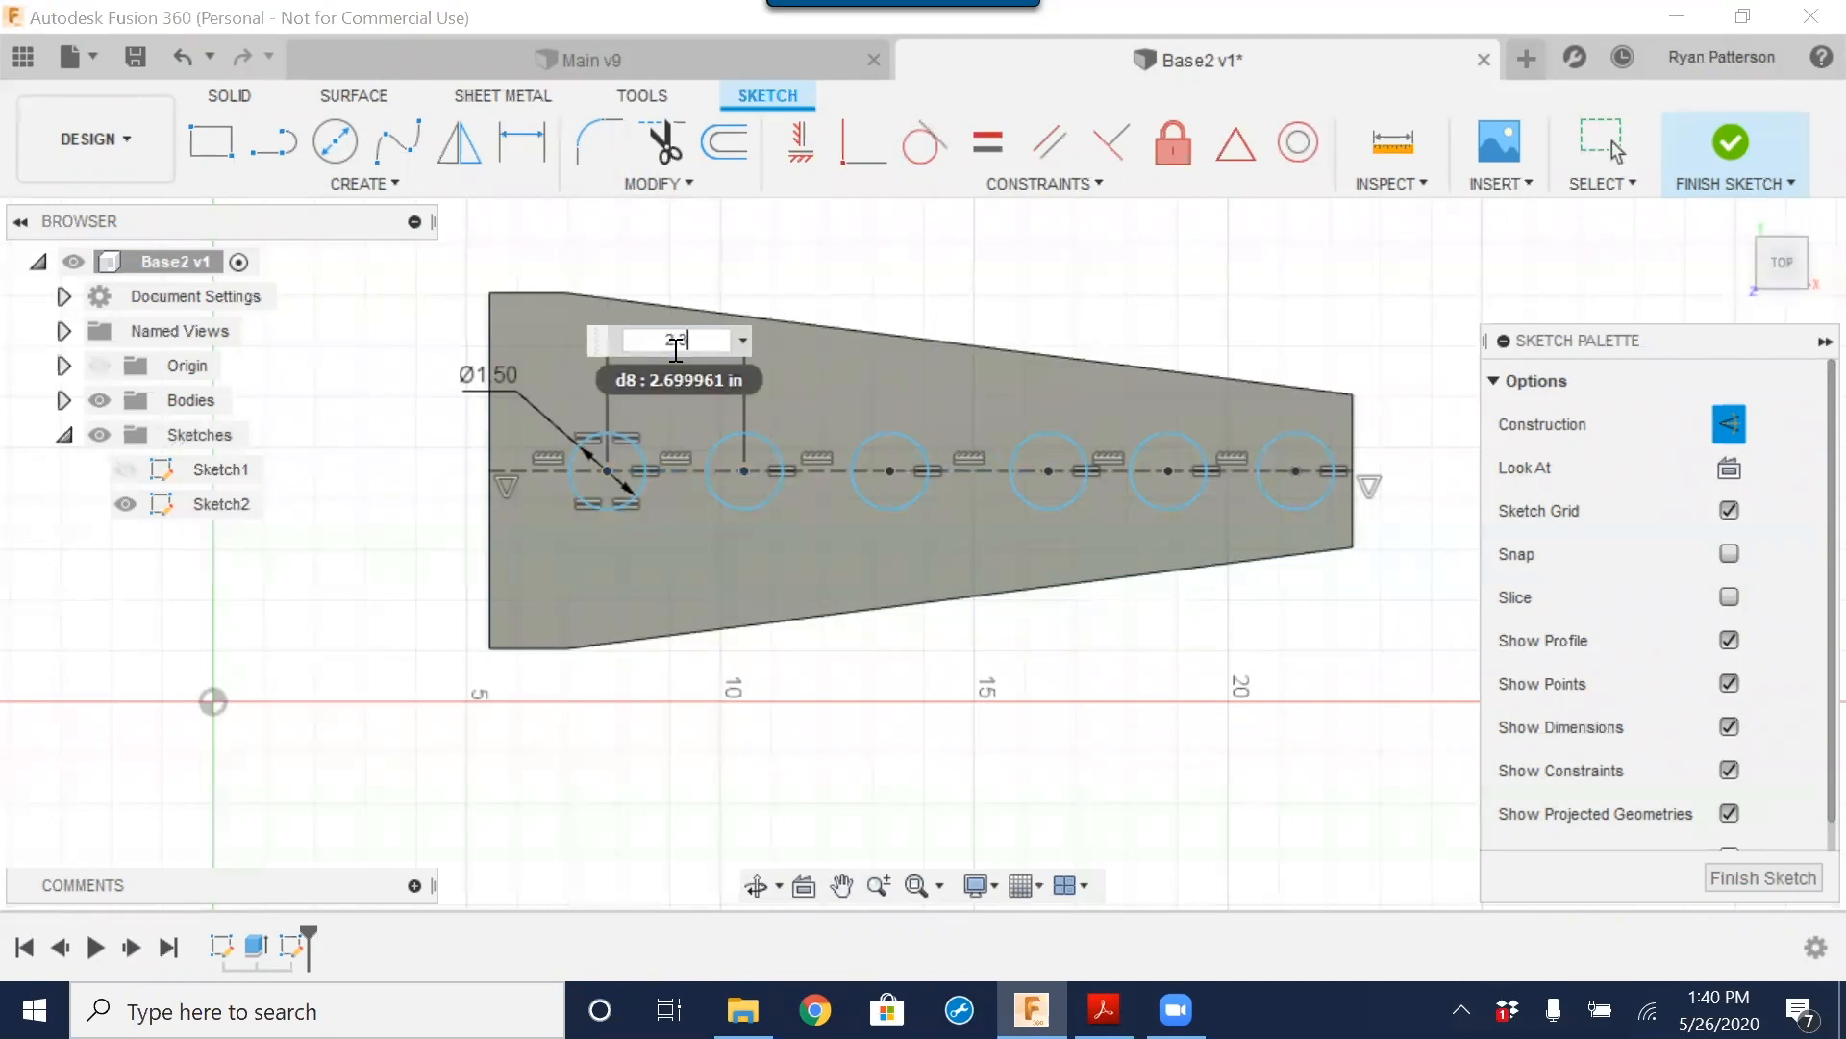
{"action": "type", "text": "8"}
{"action": "key", "text": "Return"}
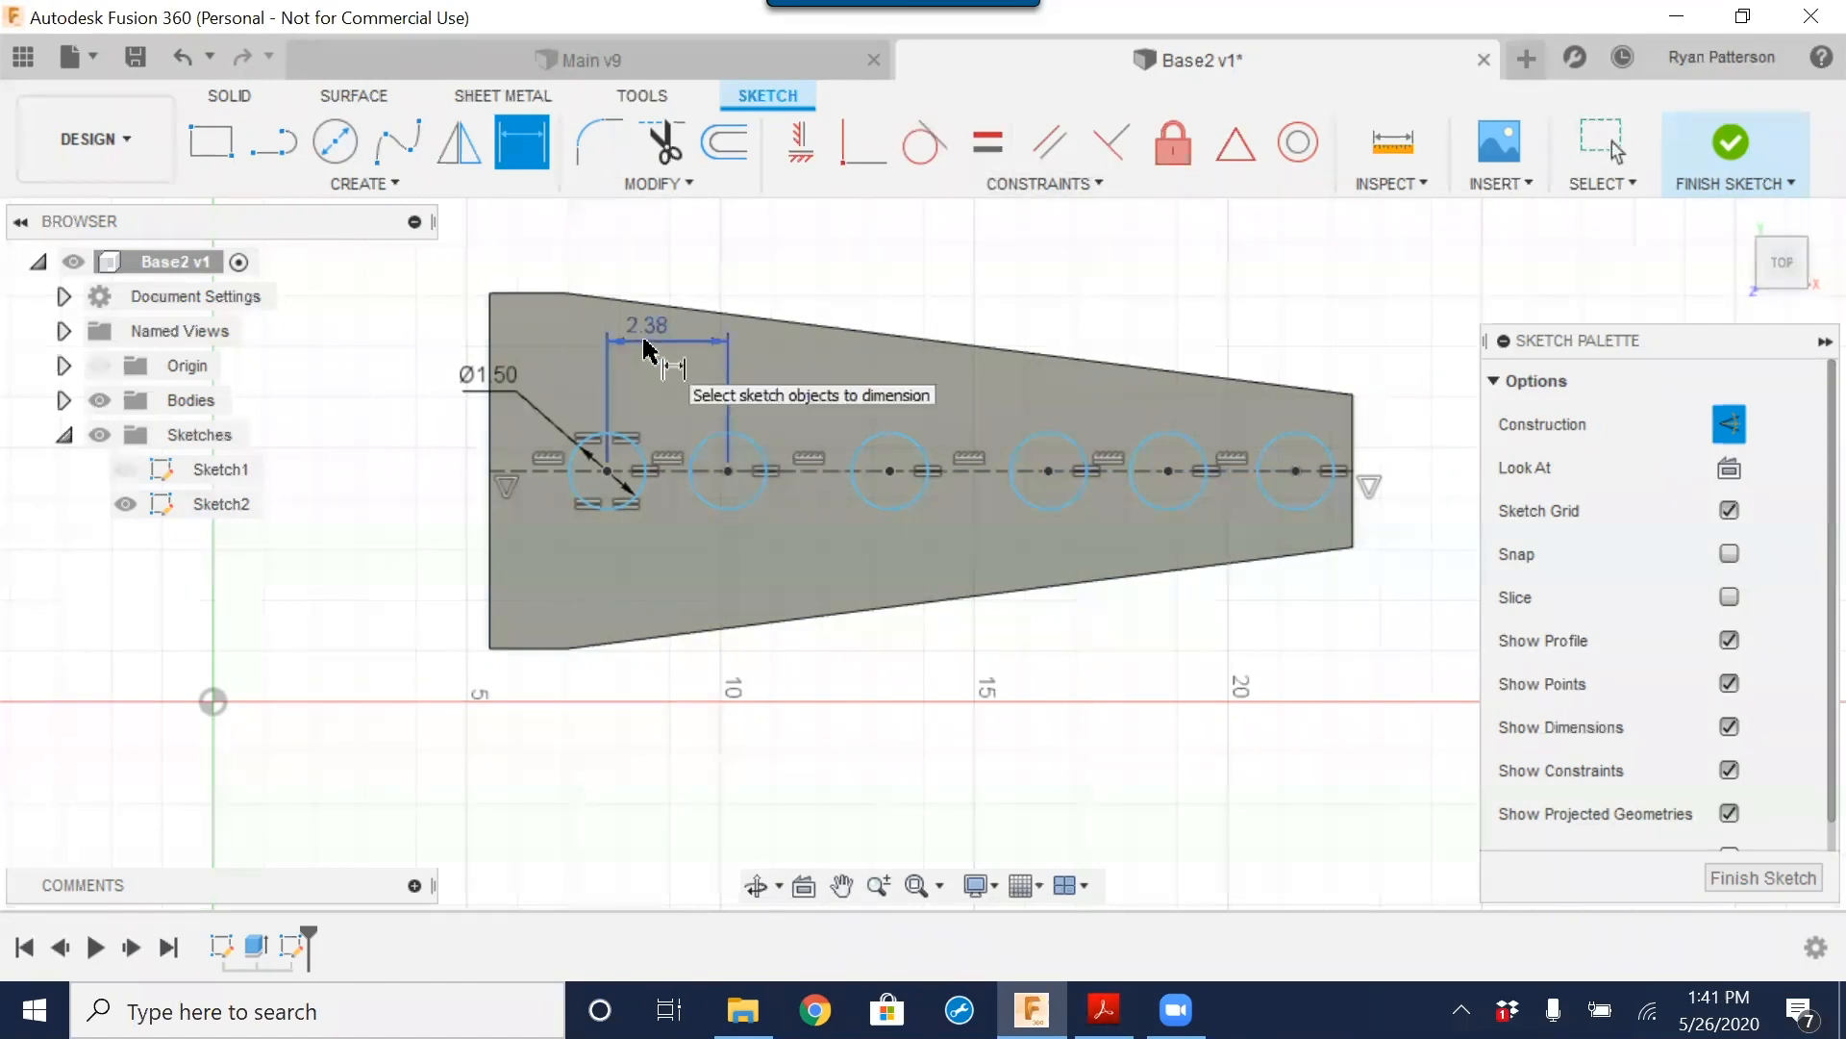
Step: Make the construction segments joining the second to sixth circle centres equal to the segment between the first two circles
{"action": "left_click", "coordinate": [678, 473]}
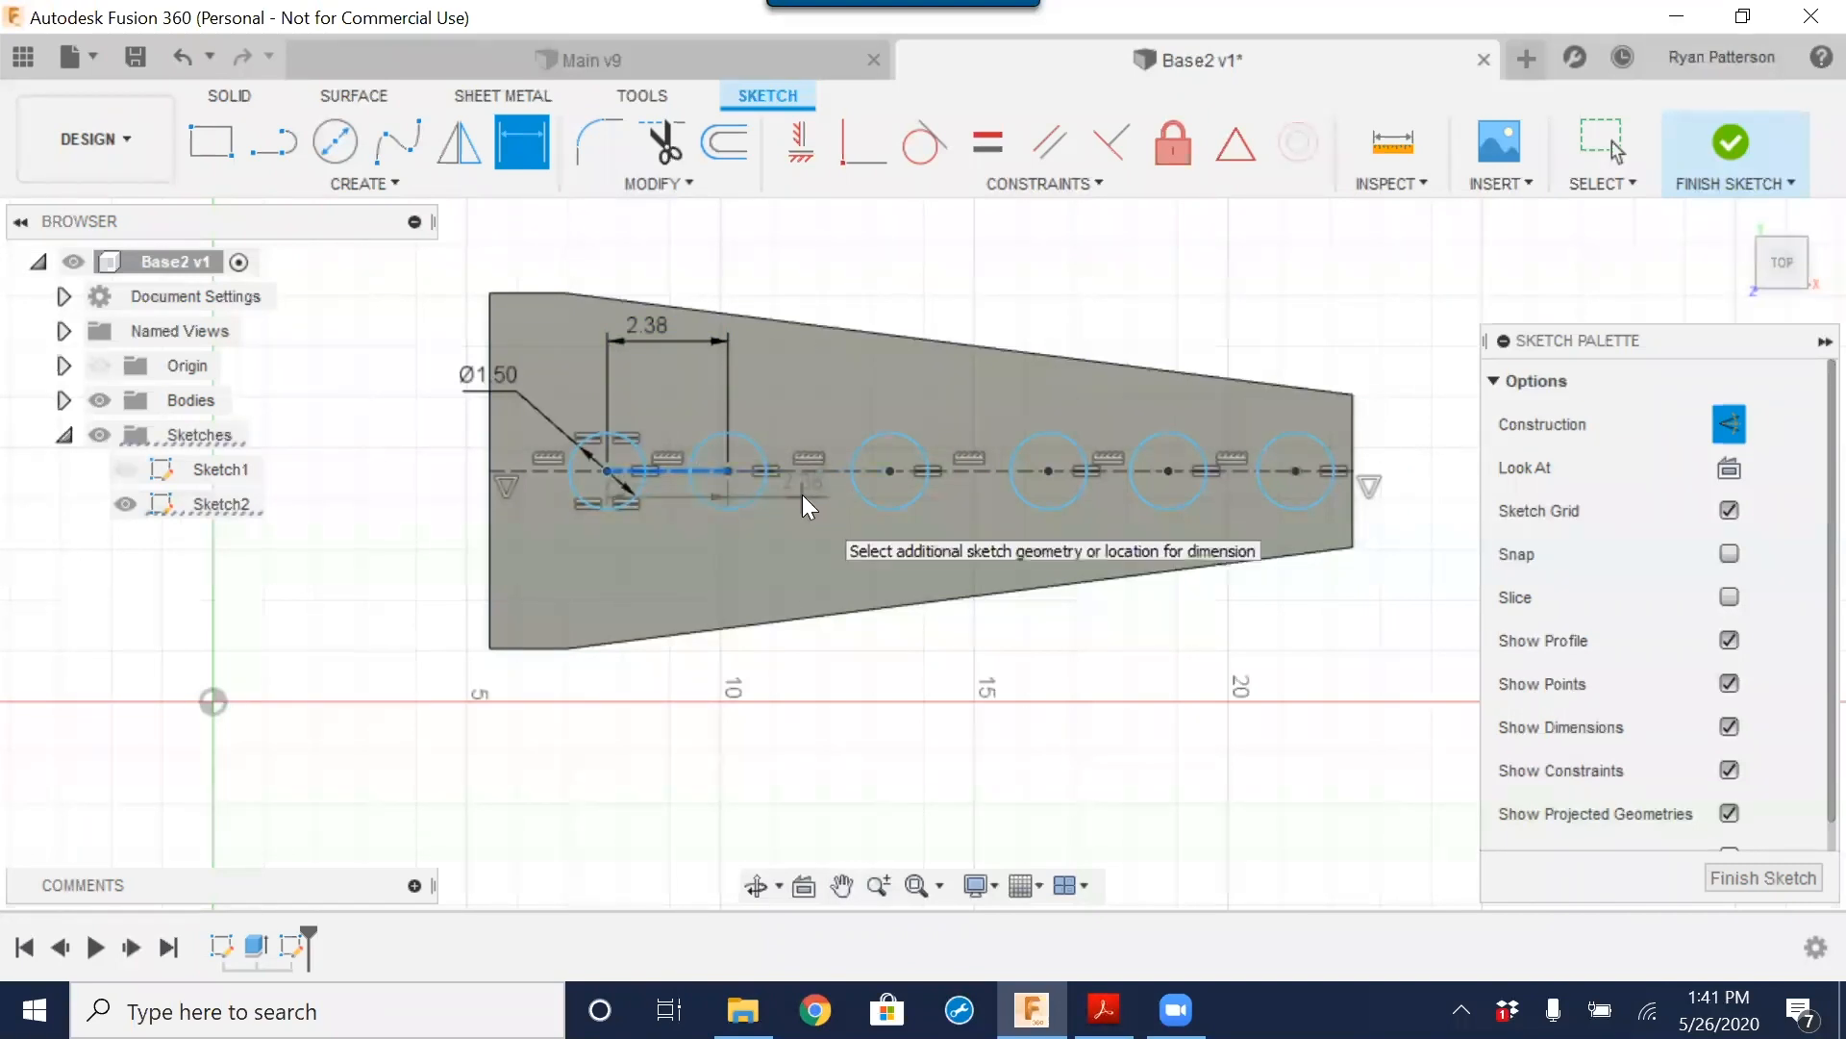
{"action": "key", "text": "Escape"}
{"action": "left_click", "coordinate": [992, 141]}
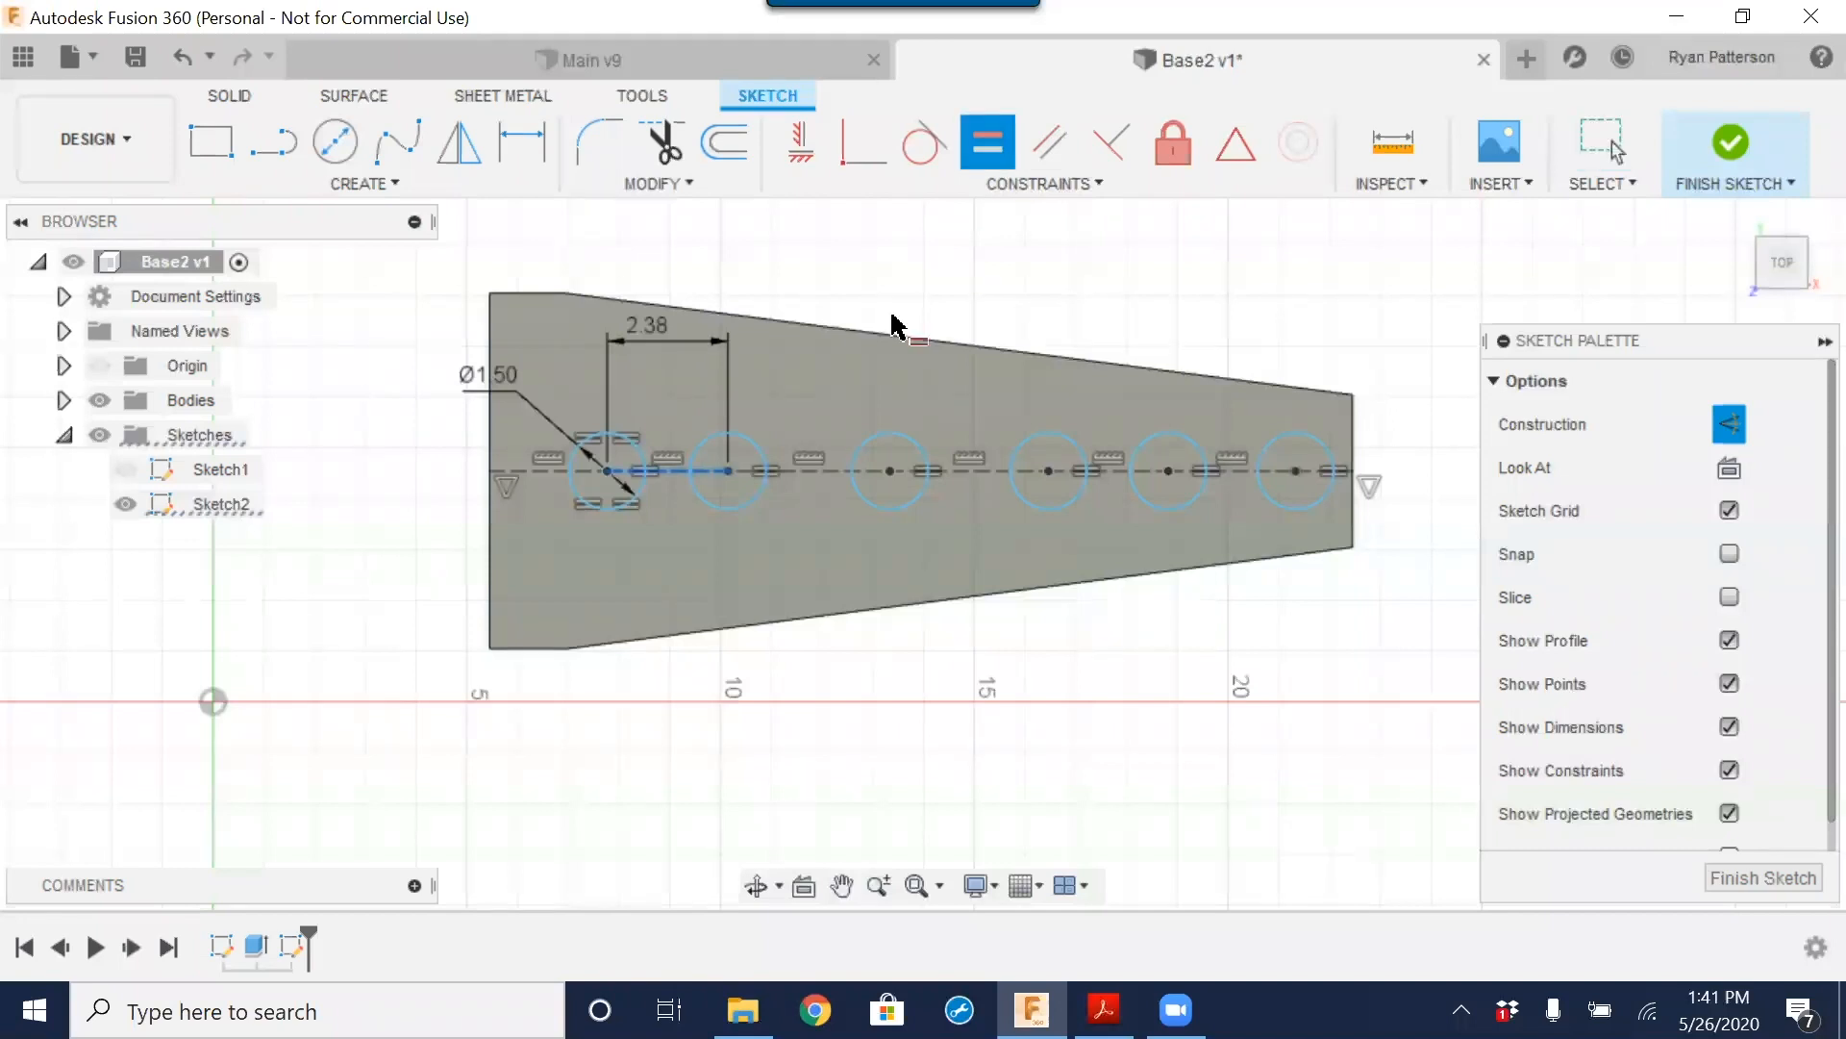
{"action": "left_click", "coordinate": [825, 475]}
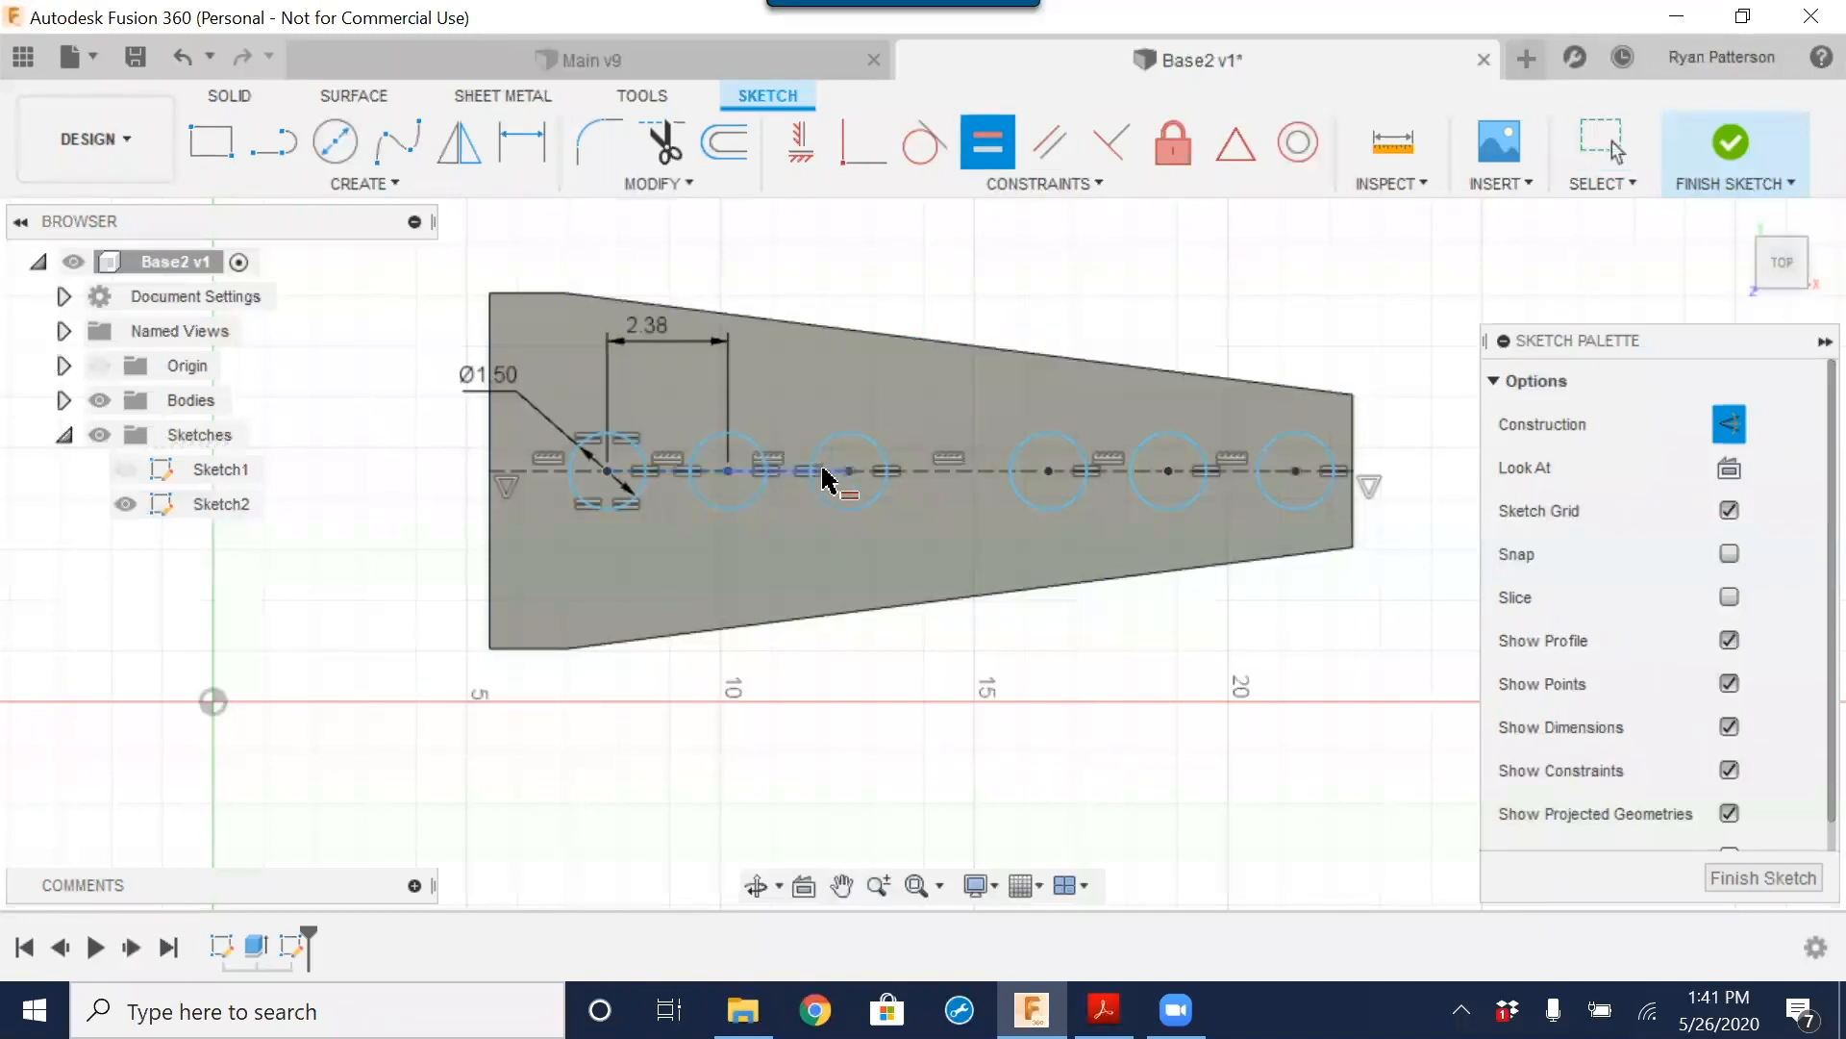
{"action": "left_click", "coordinate": [670, 475]}
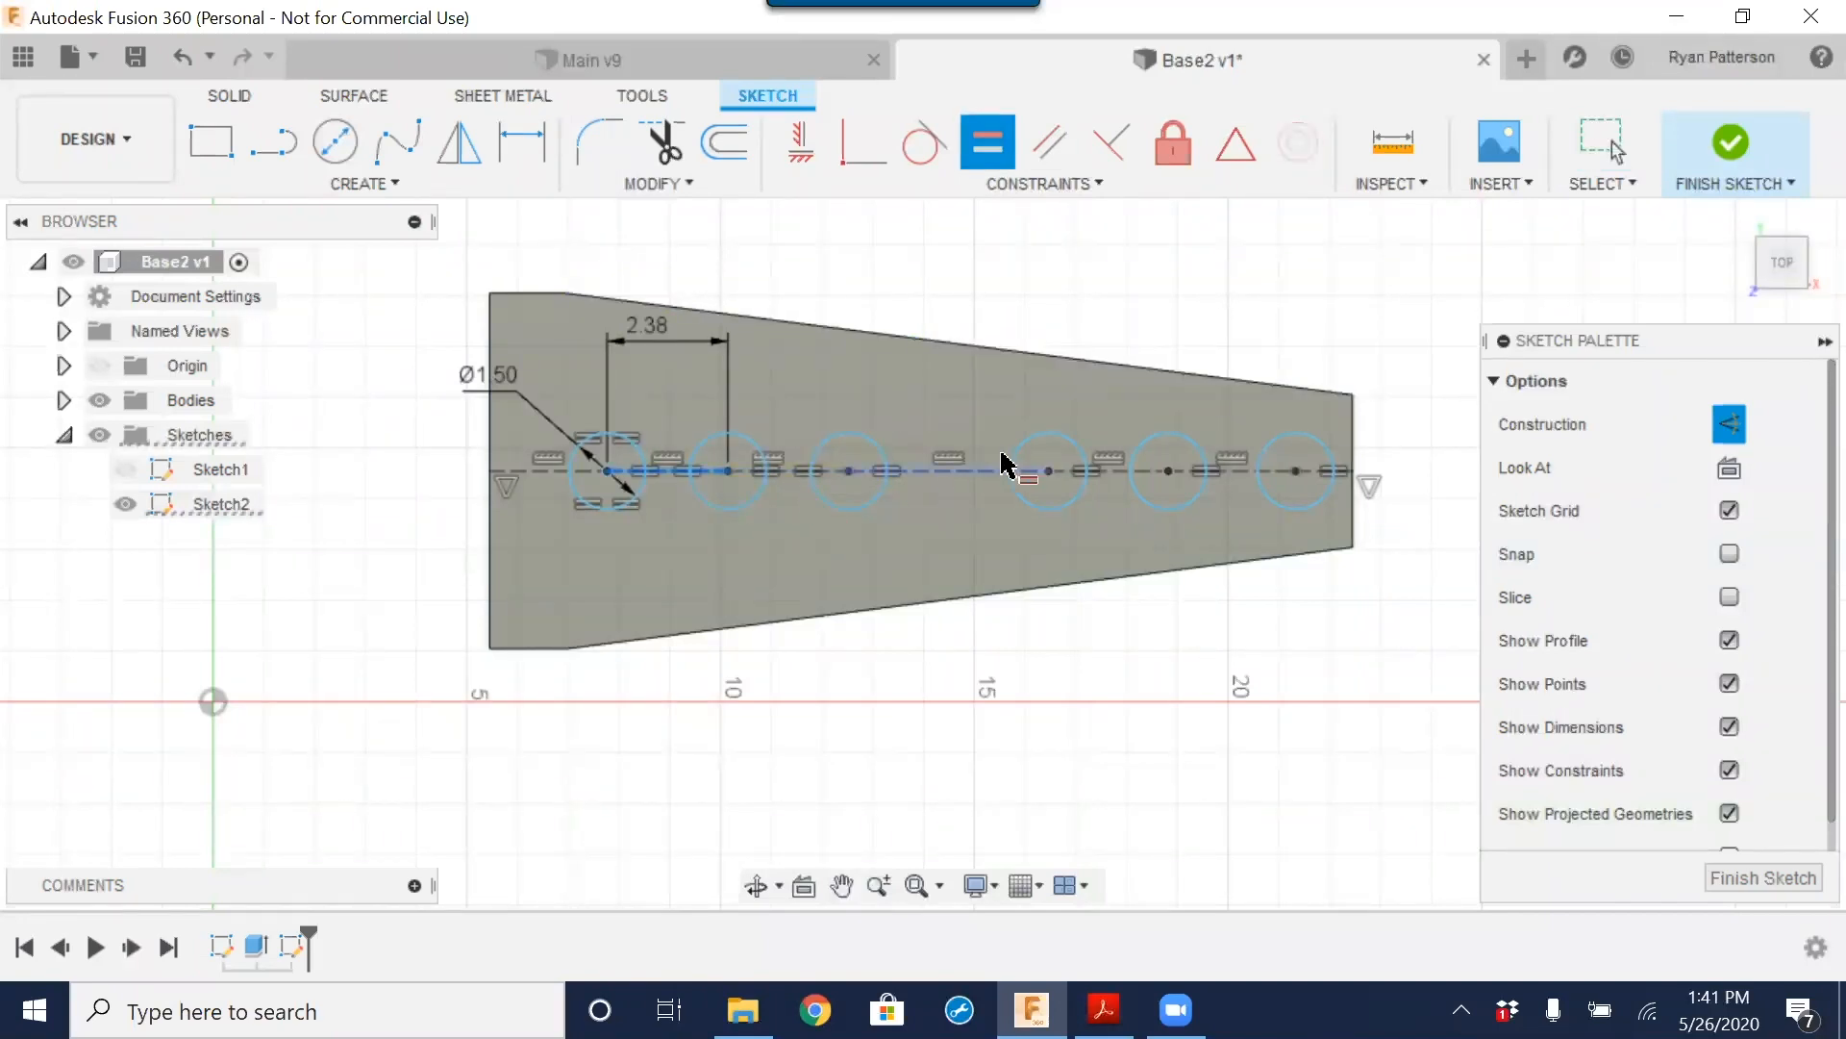
{"action": "left_click", "coordinate": [970, 470]}
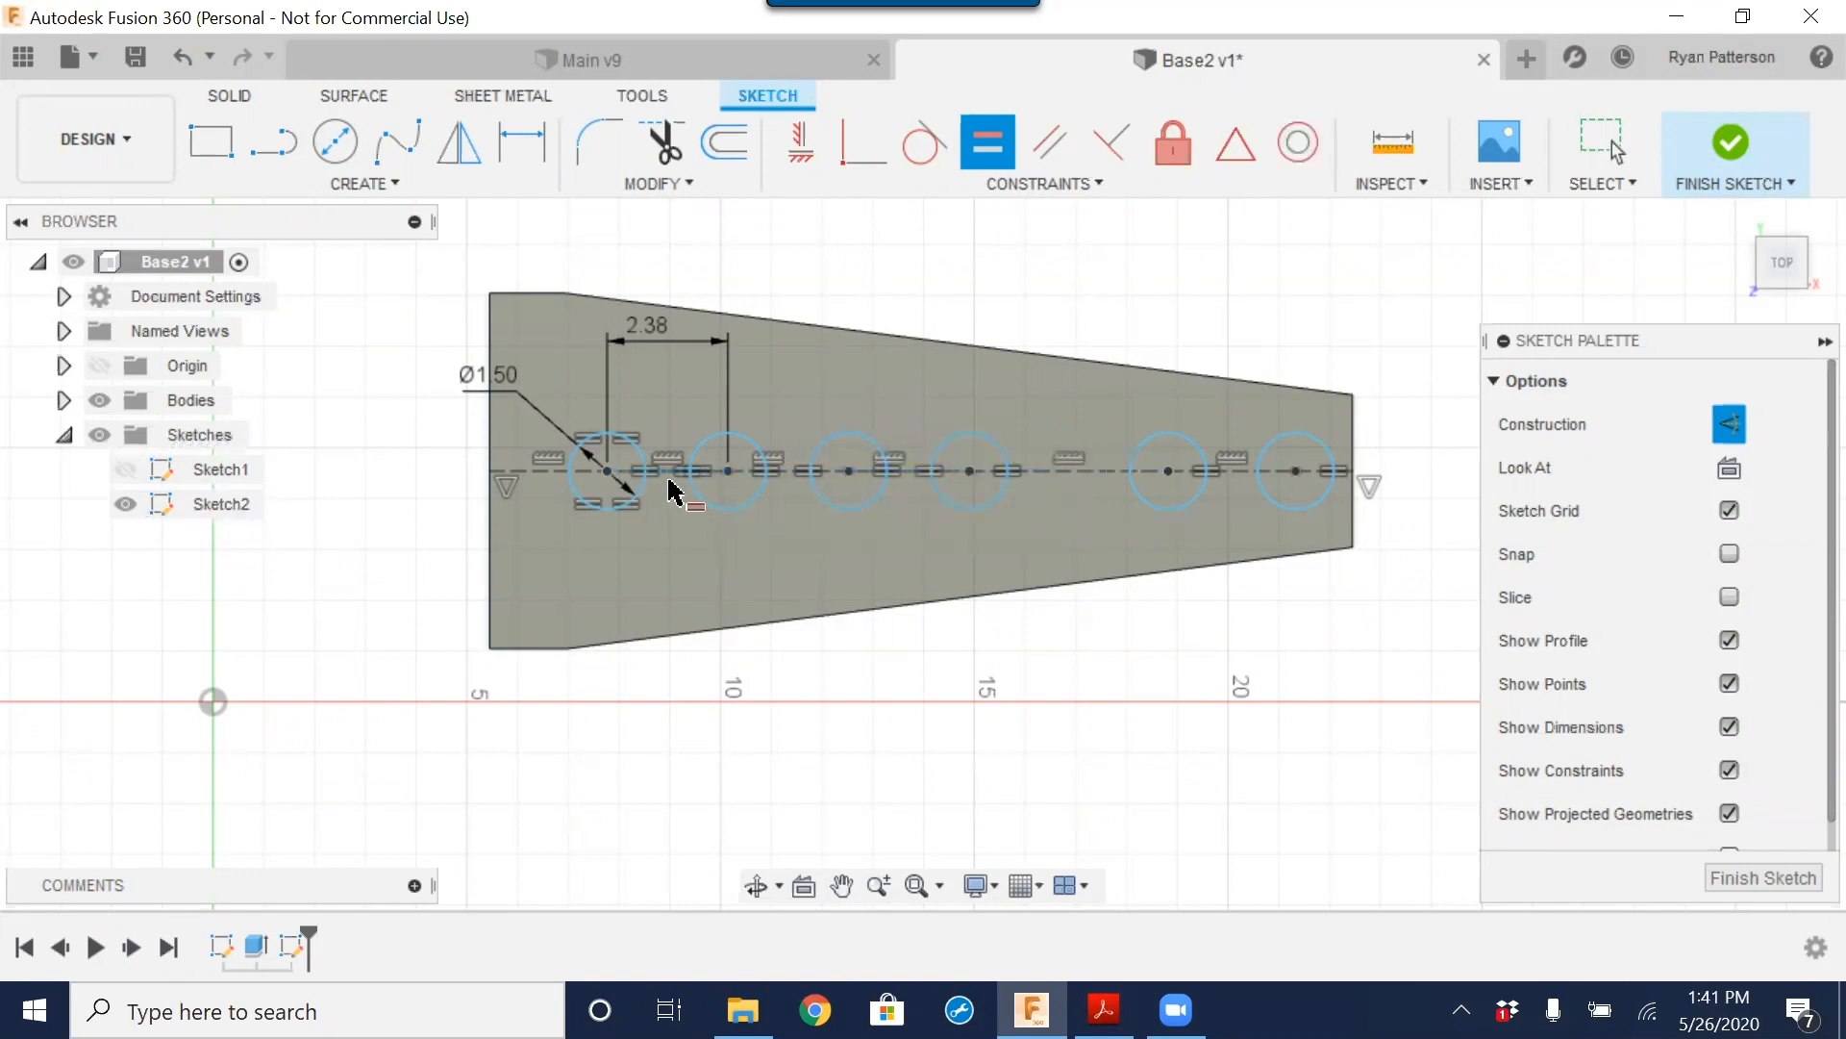
{"action": "left_click", "coordinate": [671, 475]}
{"action": "left_click", "coordinate": [1069, 474]}
{"action": "left_click", "coordinate": [670, 475]}
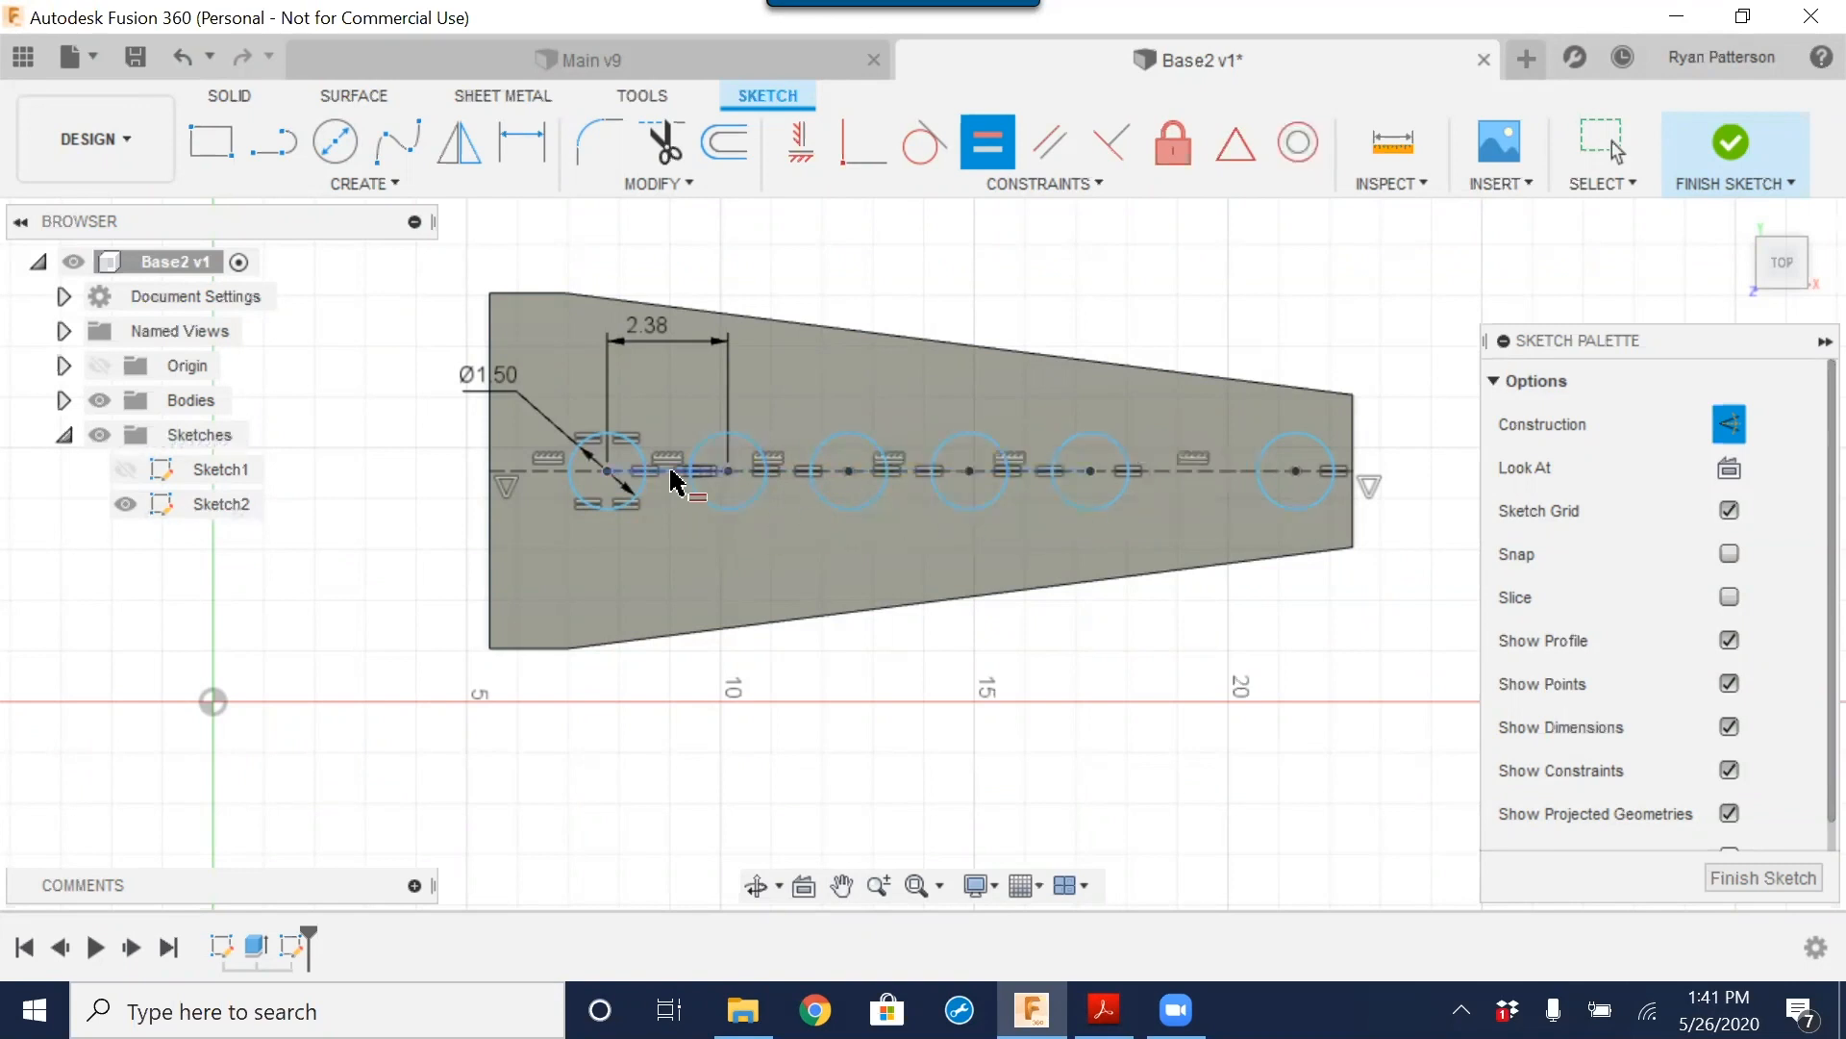
{"action": "left_click", "coordinate": [1177, 473]}
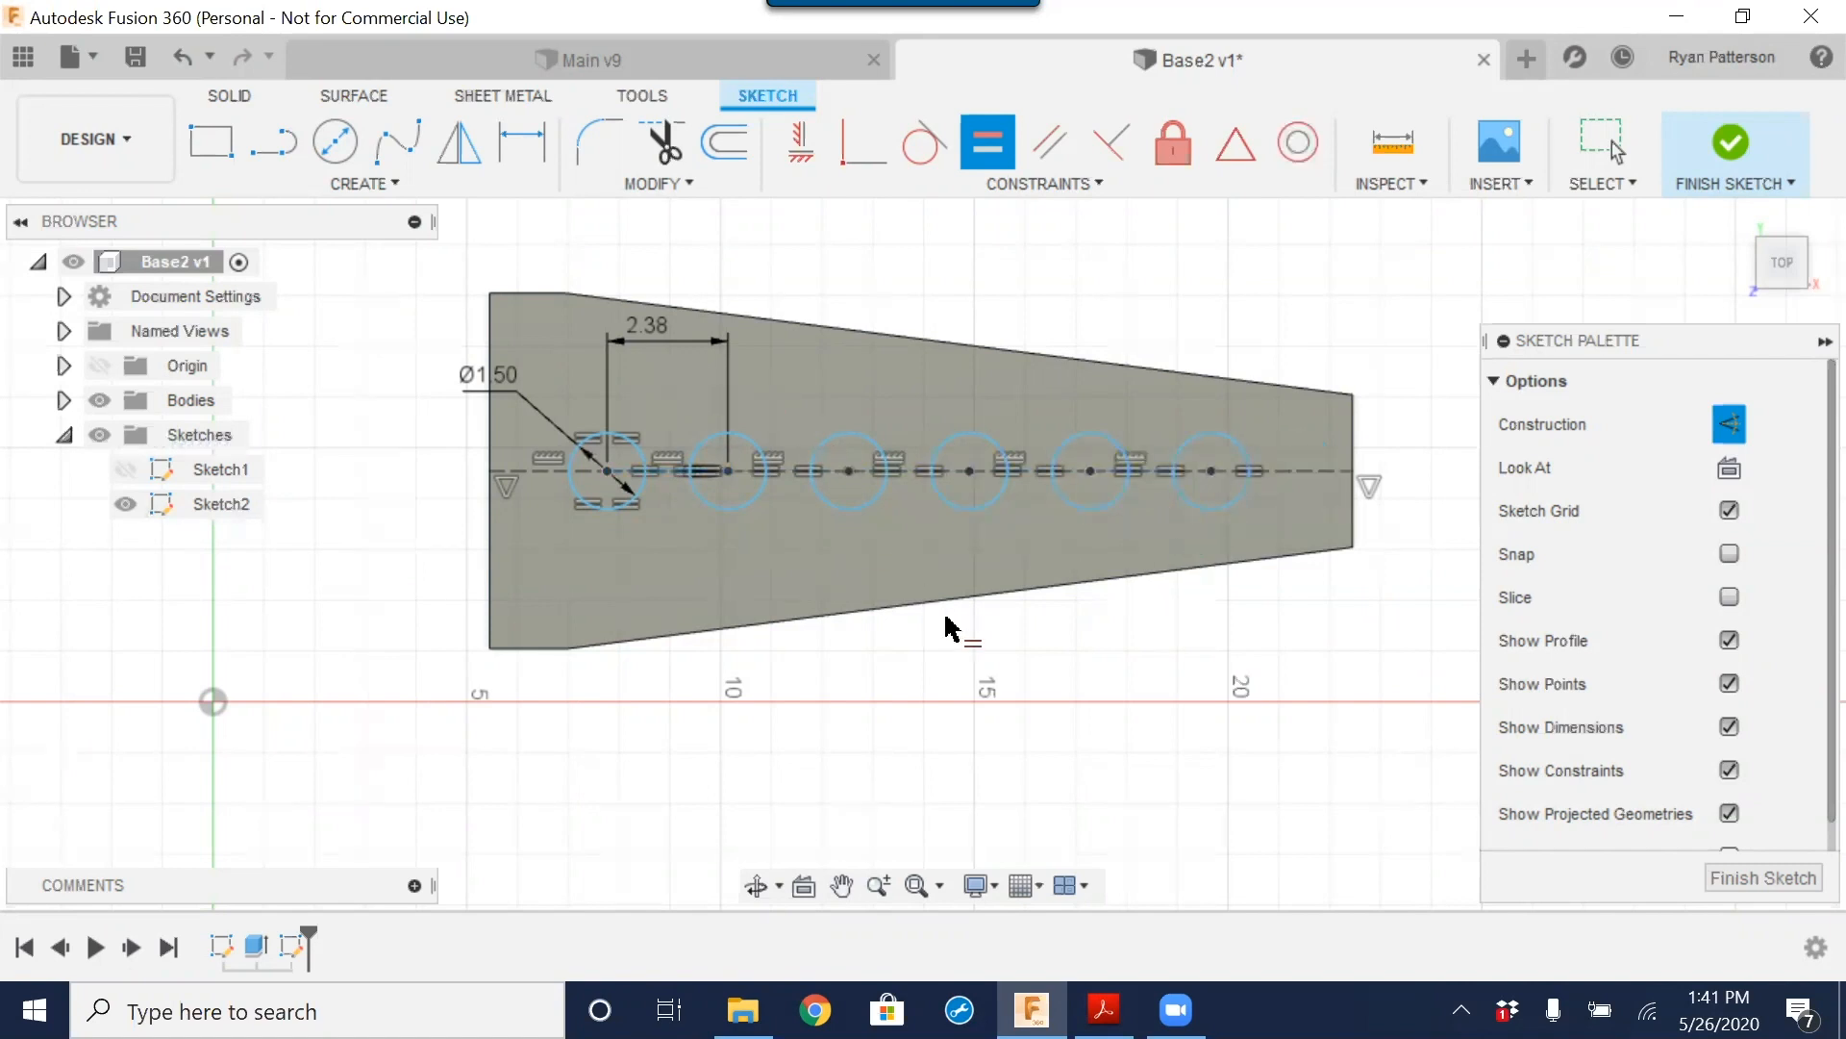
{"action": "key", "text": "Escape"}
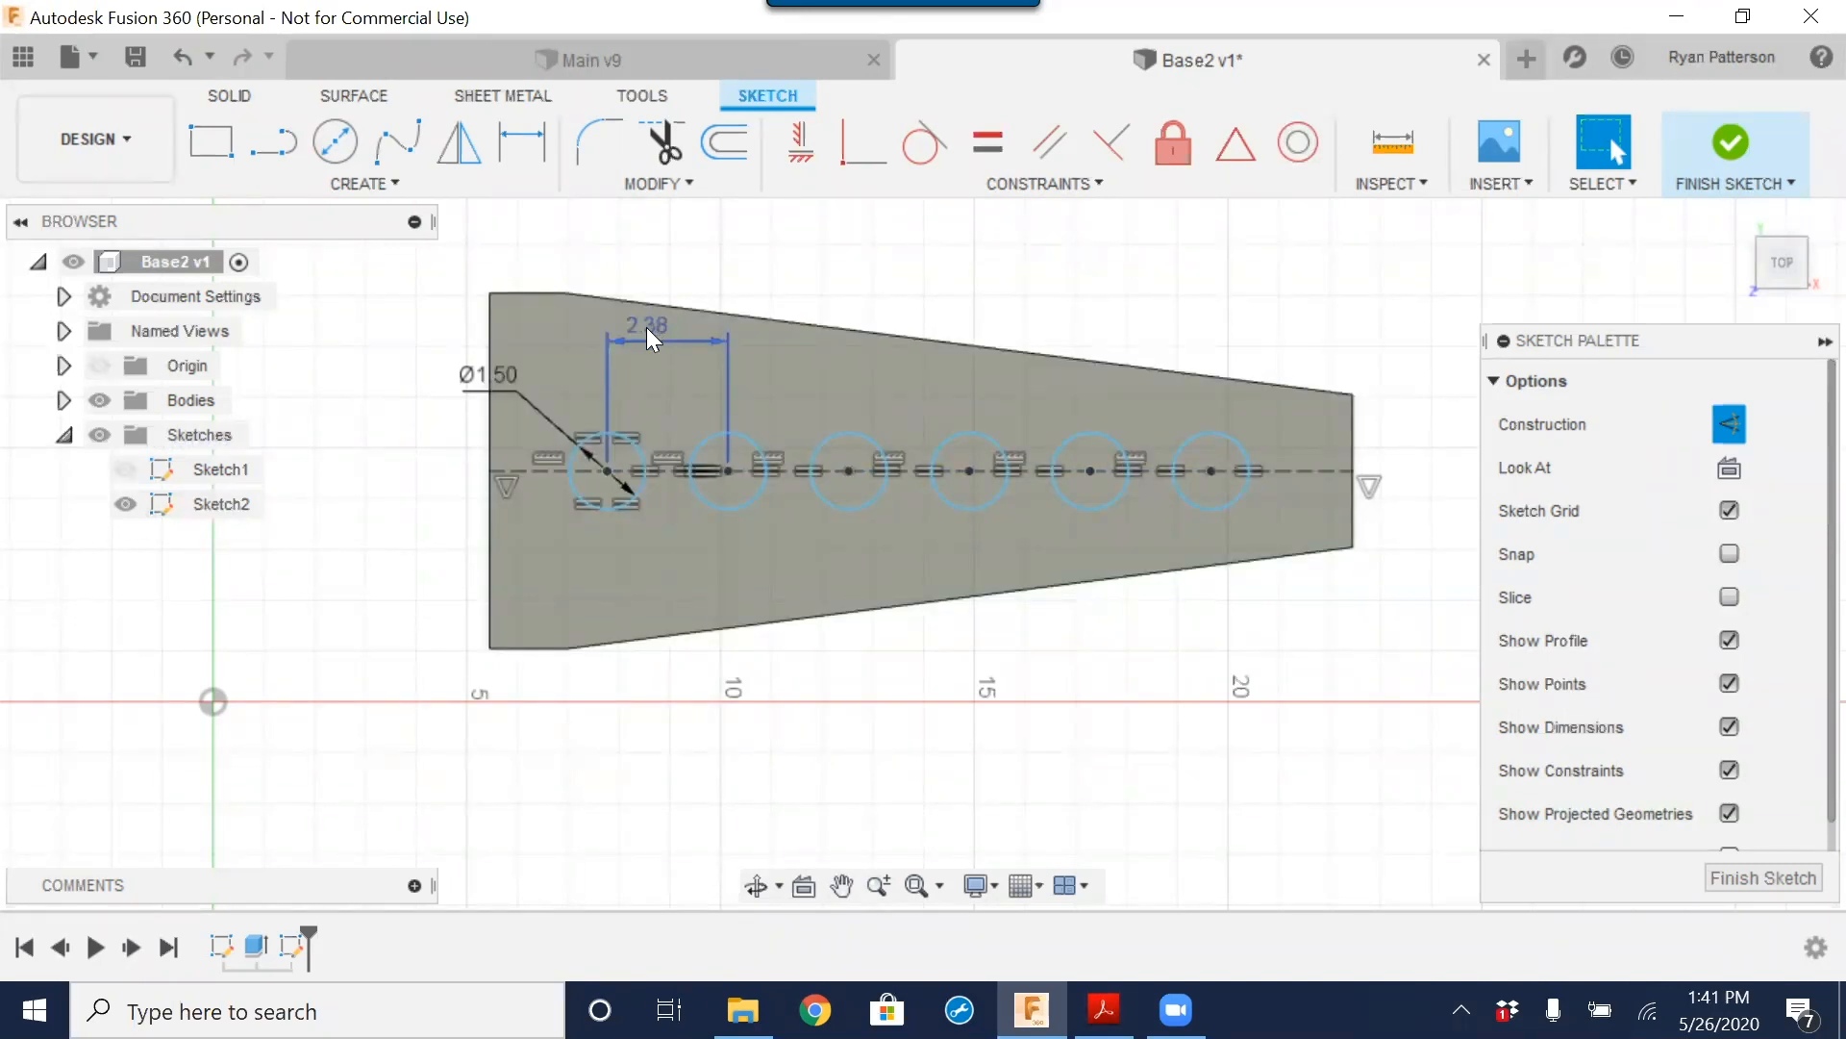
Step: Test the equal spacing by setting the first two circles' centre distance to 3 in, and restore it to 2.38 in
{"action": "double_click", "coordinate": [647, 327]}
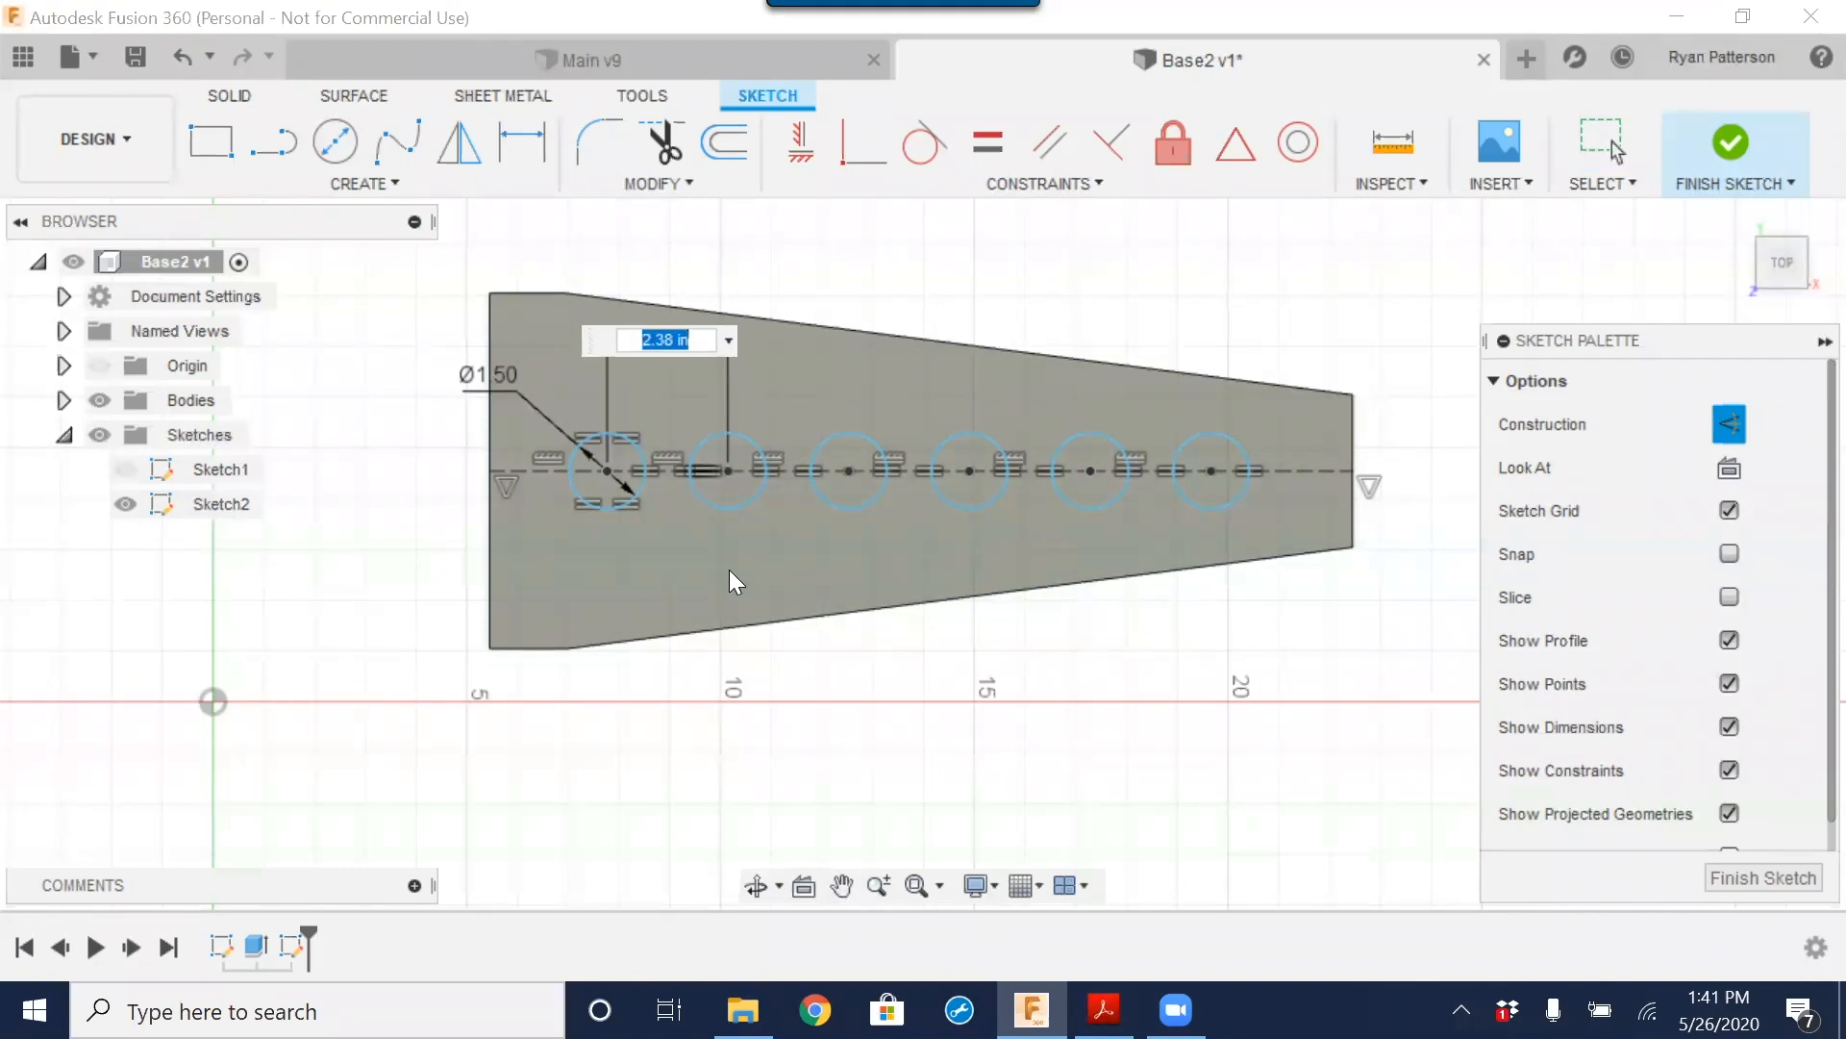
{"action": "type", "text": "3"}
{"action": "key", "text": "Return"}
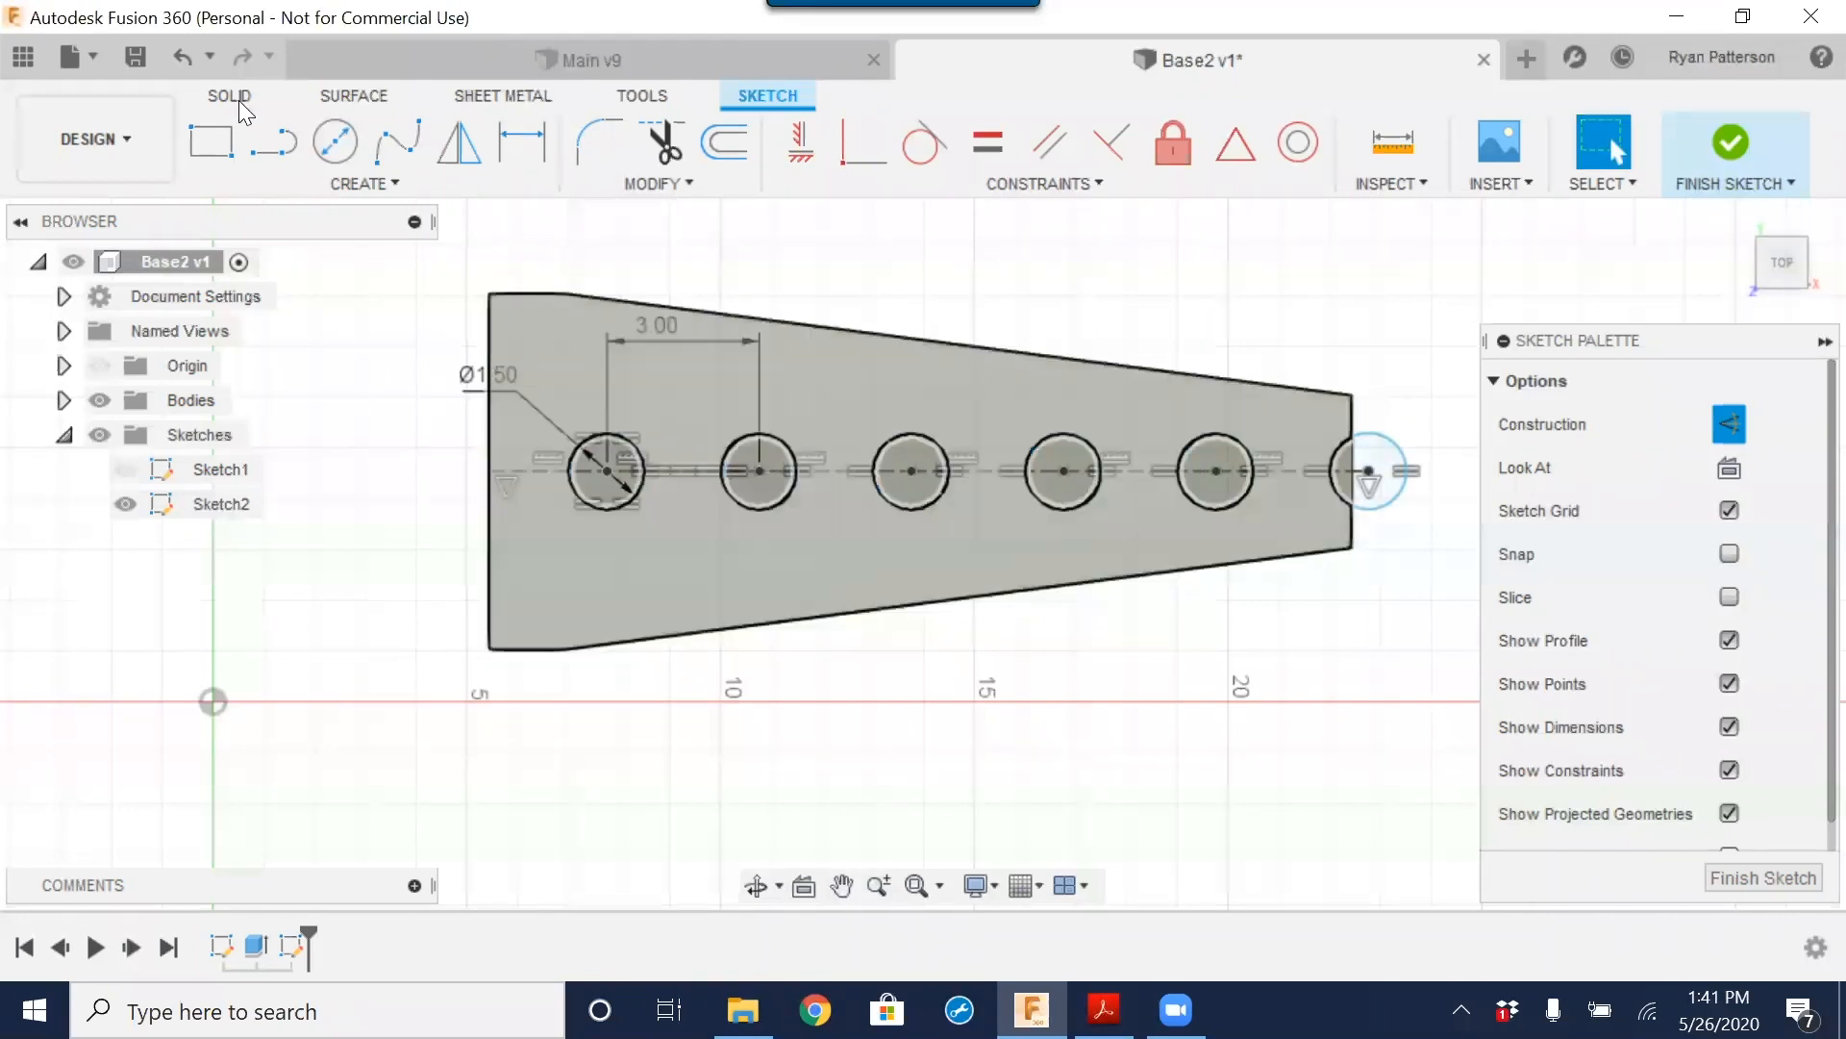
{"action": "double_click", "coordinate": [646, 332]}
{"action": "type", "text": "2.38"}
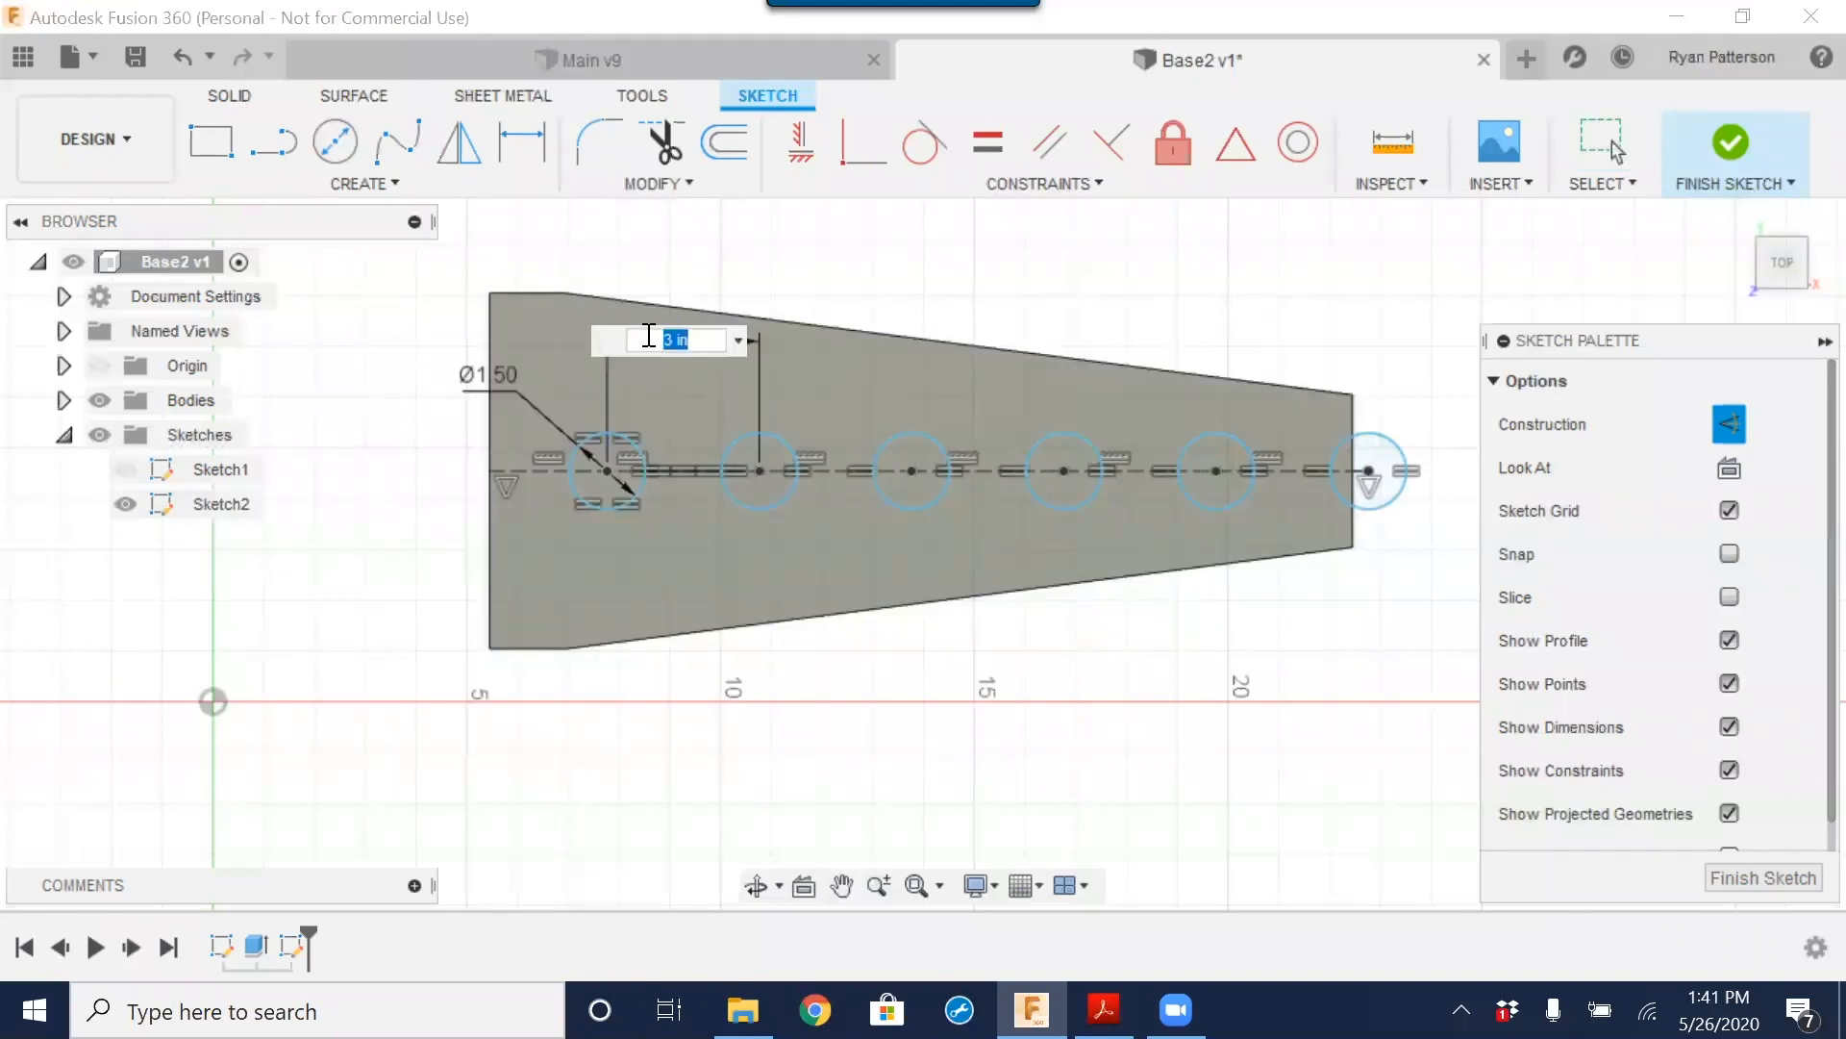
{"action": "key", "text": "Return"}
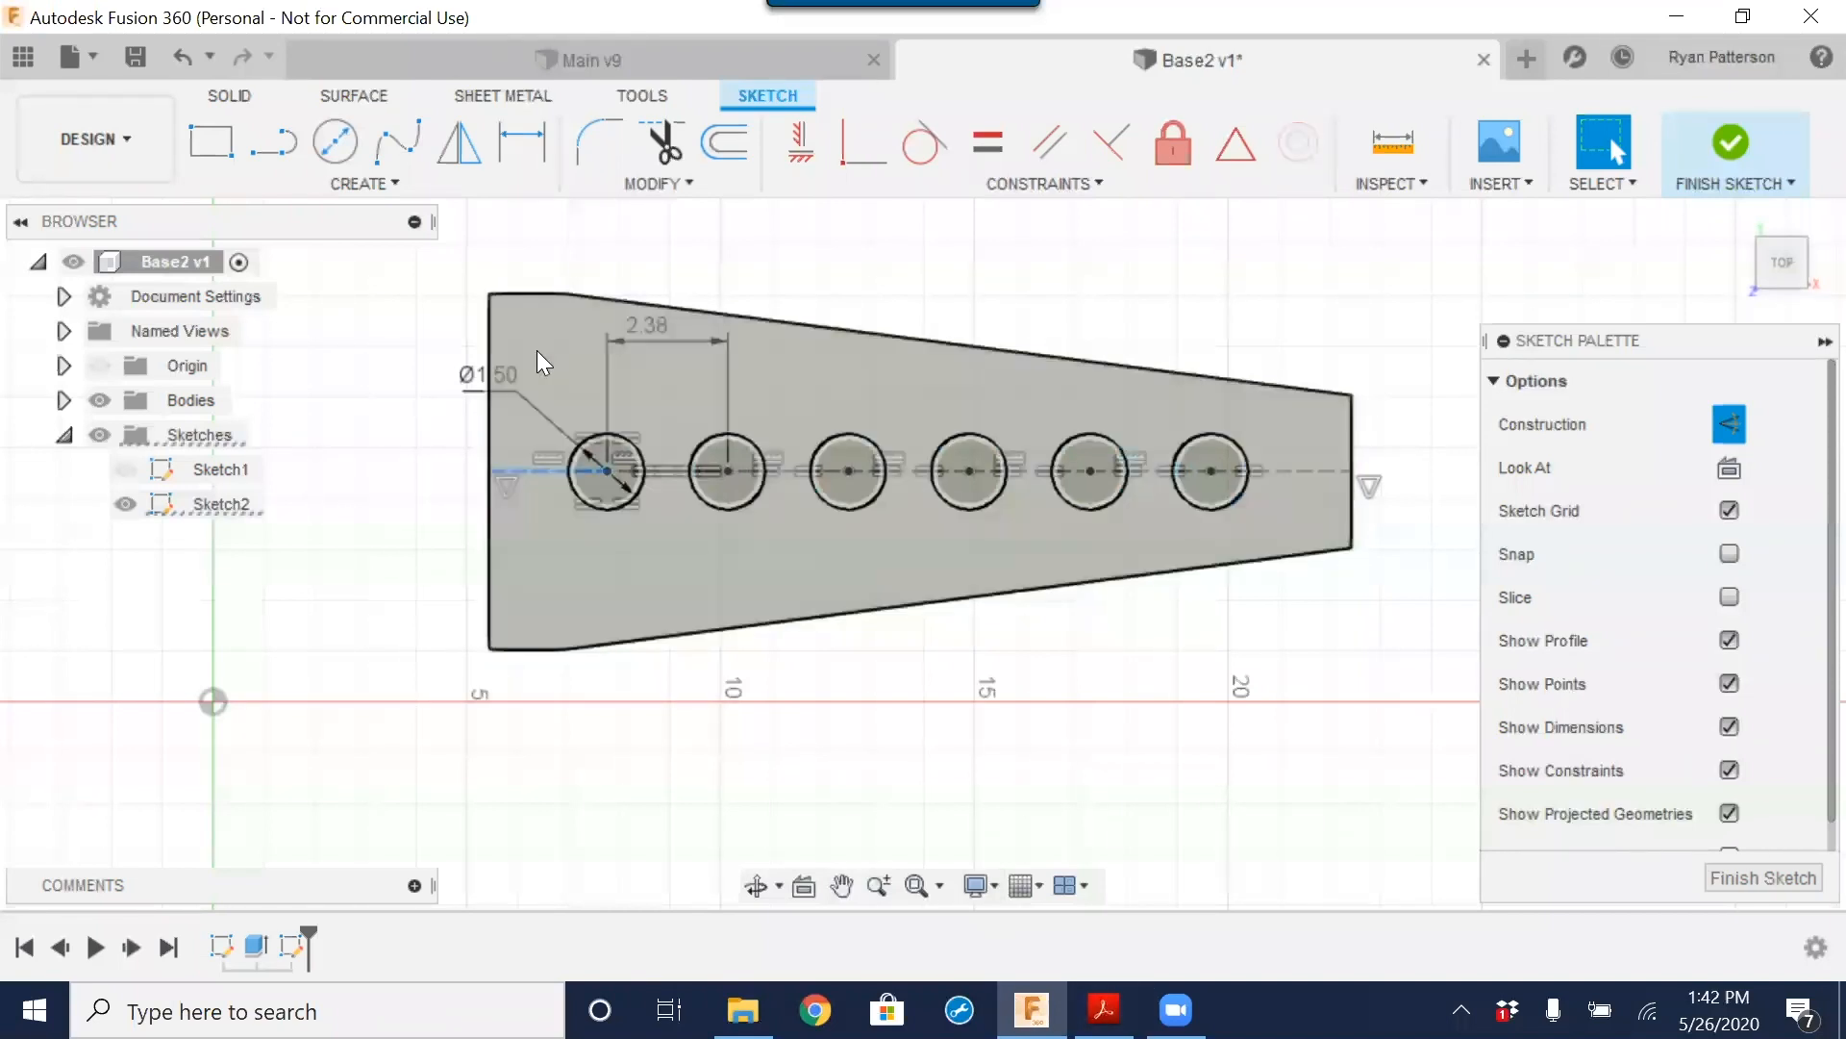
Step: Check the first hole's offset in the Base.pdf drawing and dimension its centre 3.5 in from the plate's wide end
{"action": "left_click", "coordinate": [1103, 1010]}
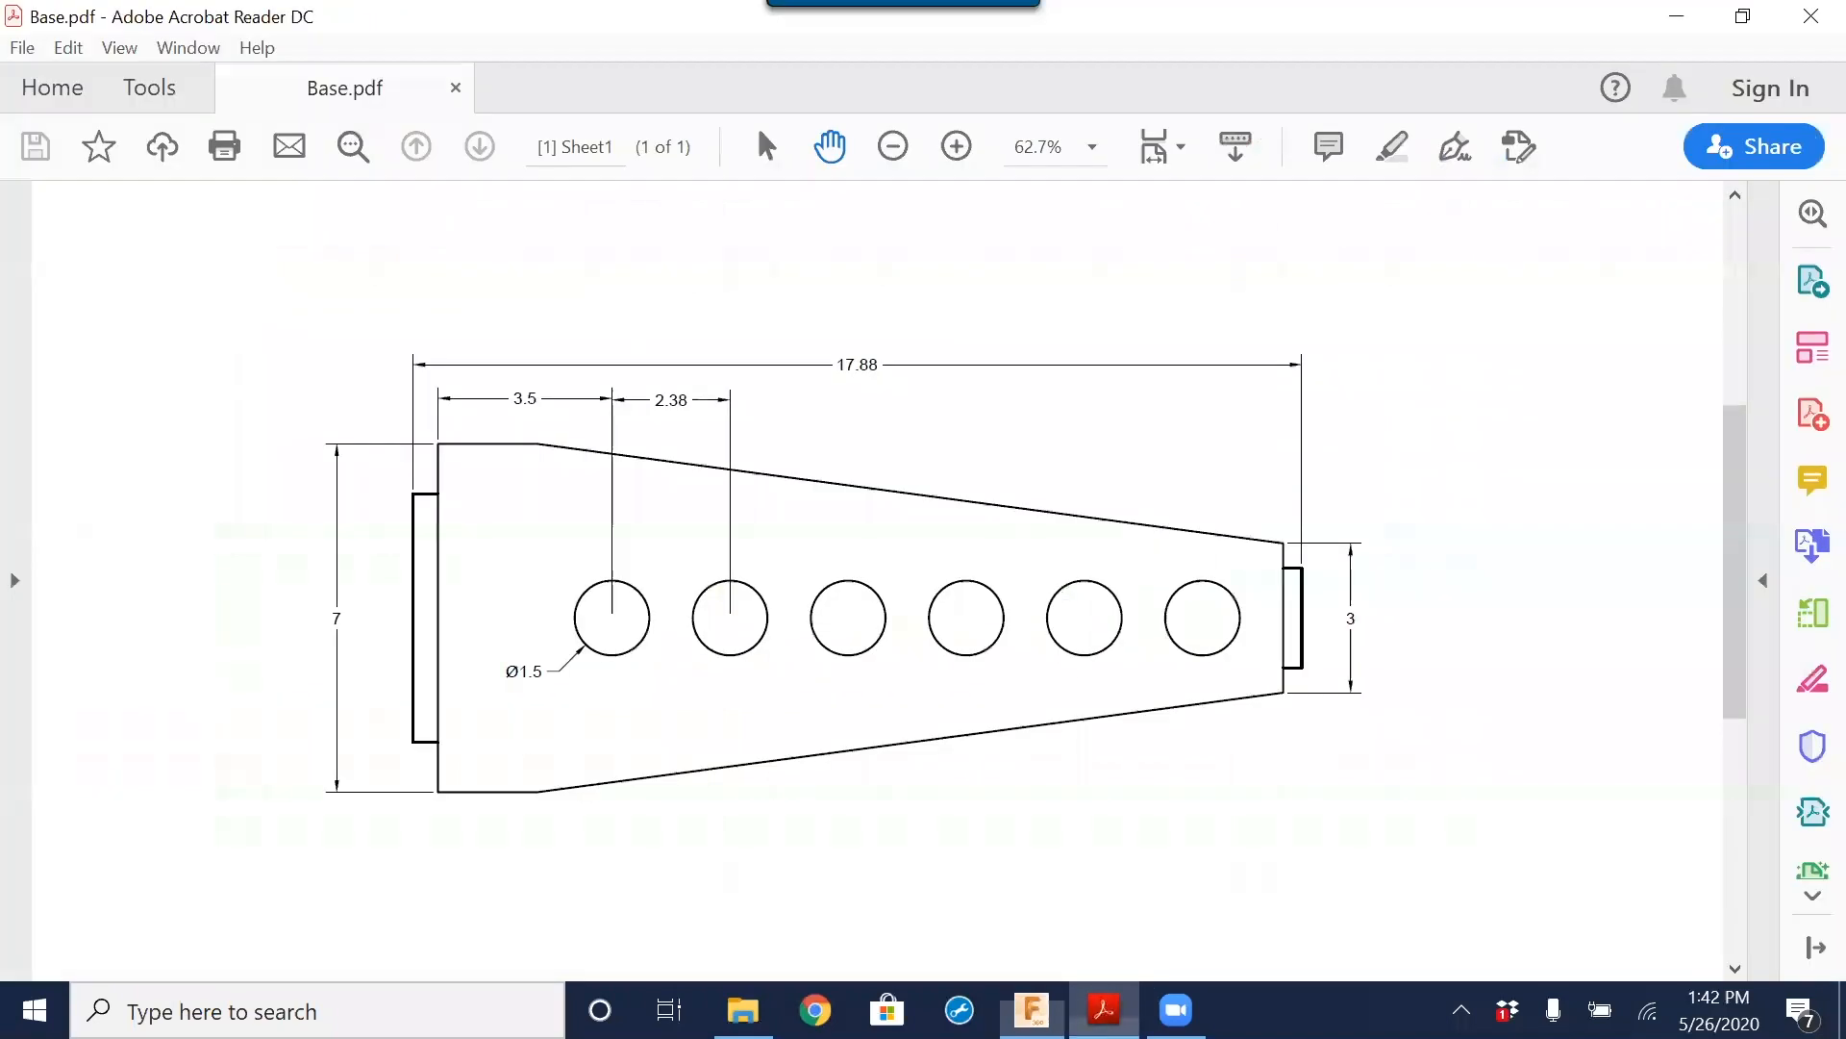
{"action": "left_click", "coordinate": [1674, 19]}
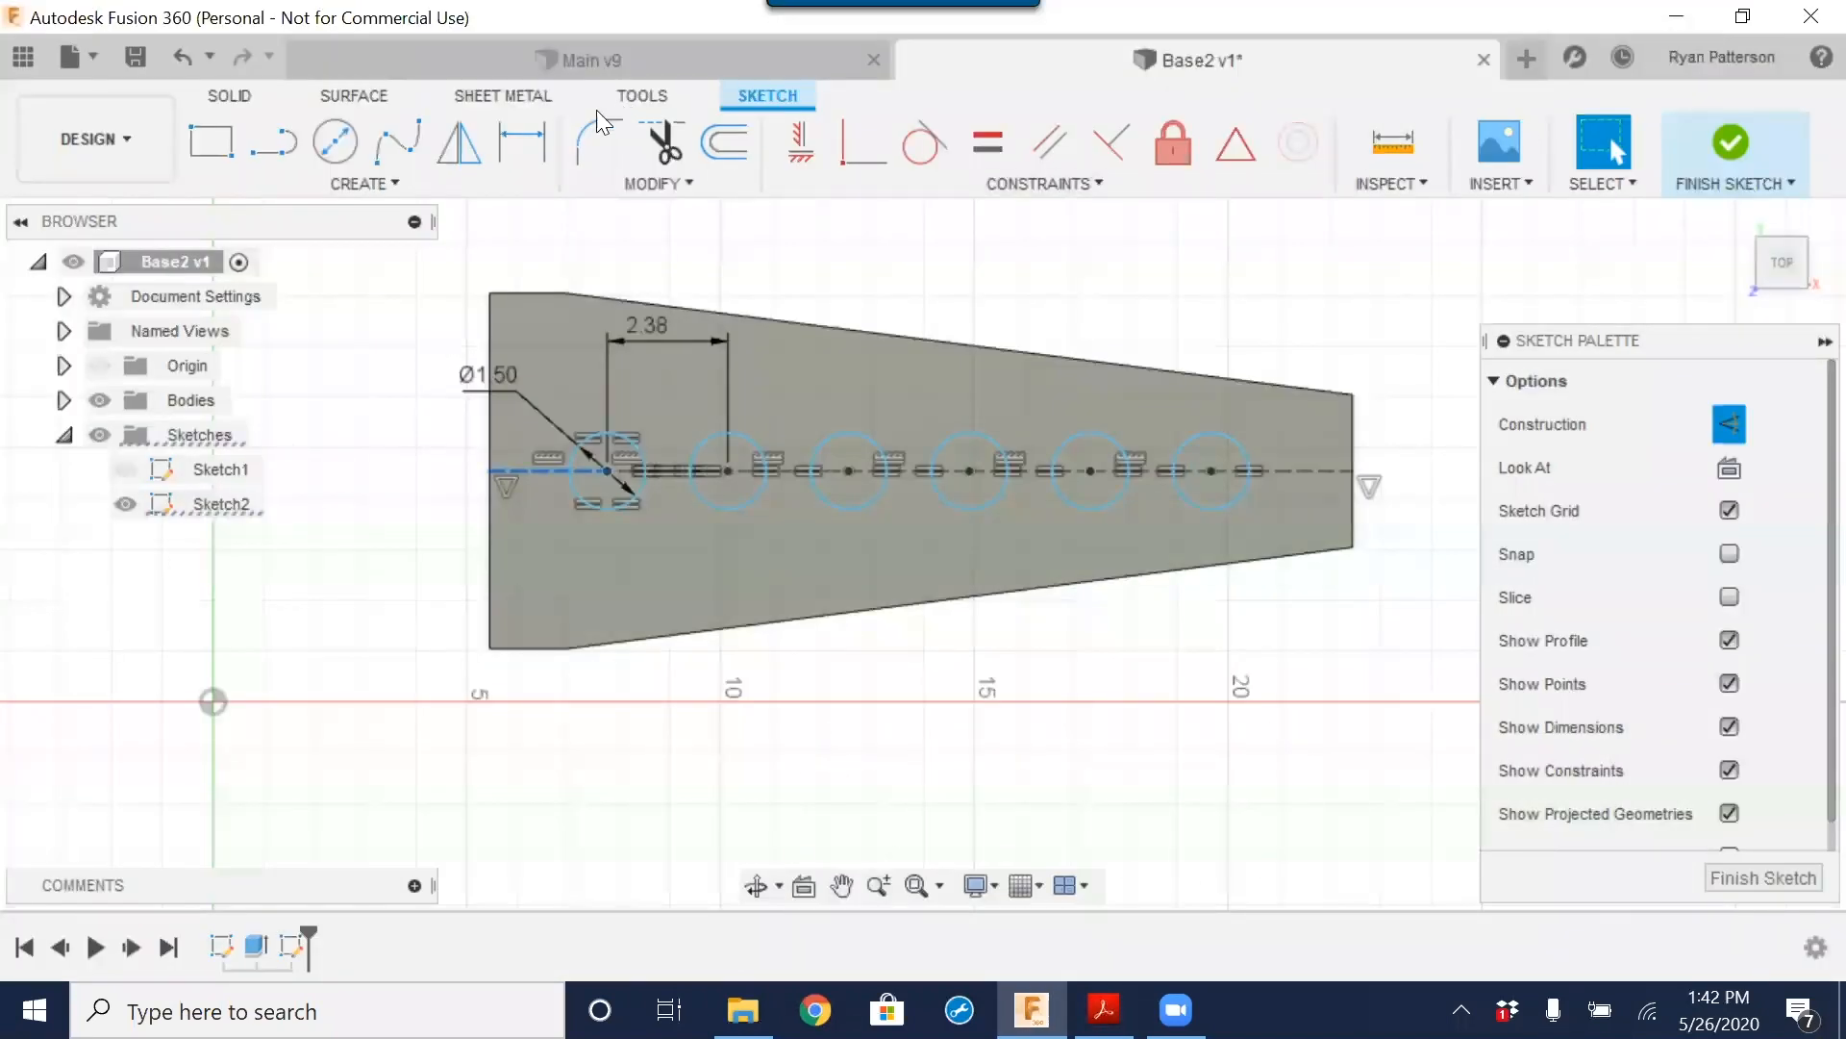
{"action": "left_click", "coordinate": [527, 151]}
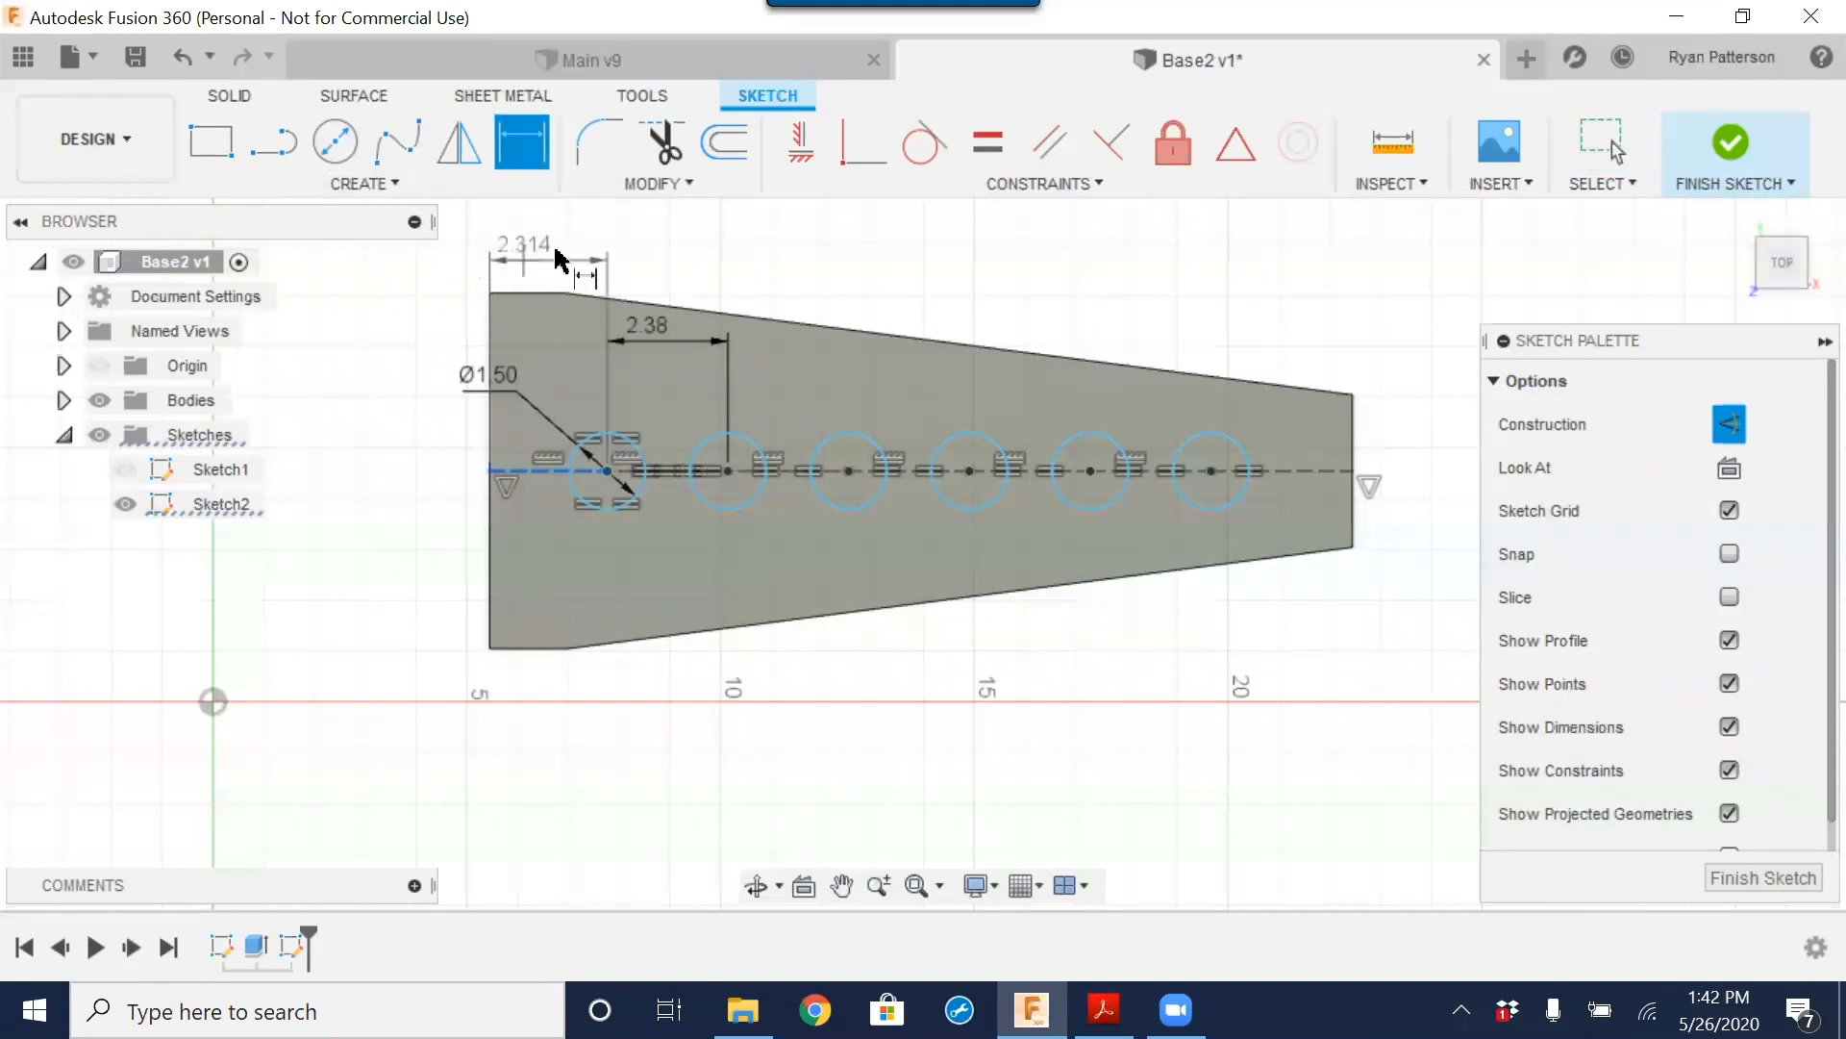
{"action": "left_click", "coordinate": [539, 252]}
{"action": "type", "text": "3.5"}
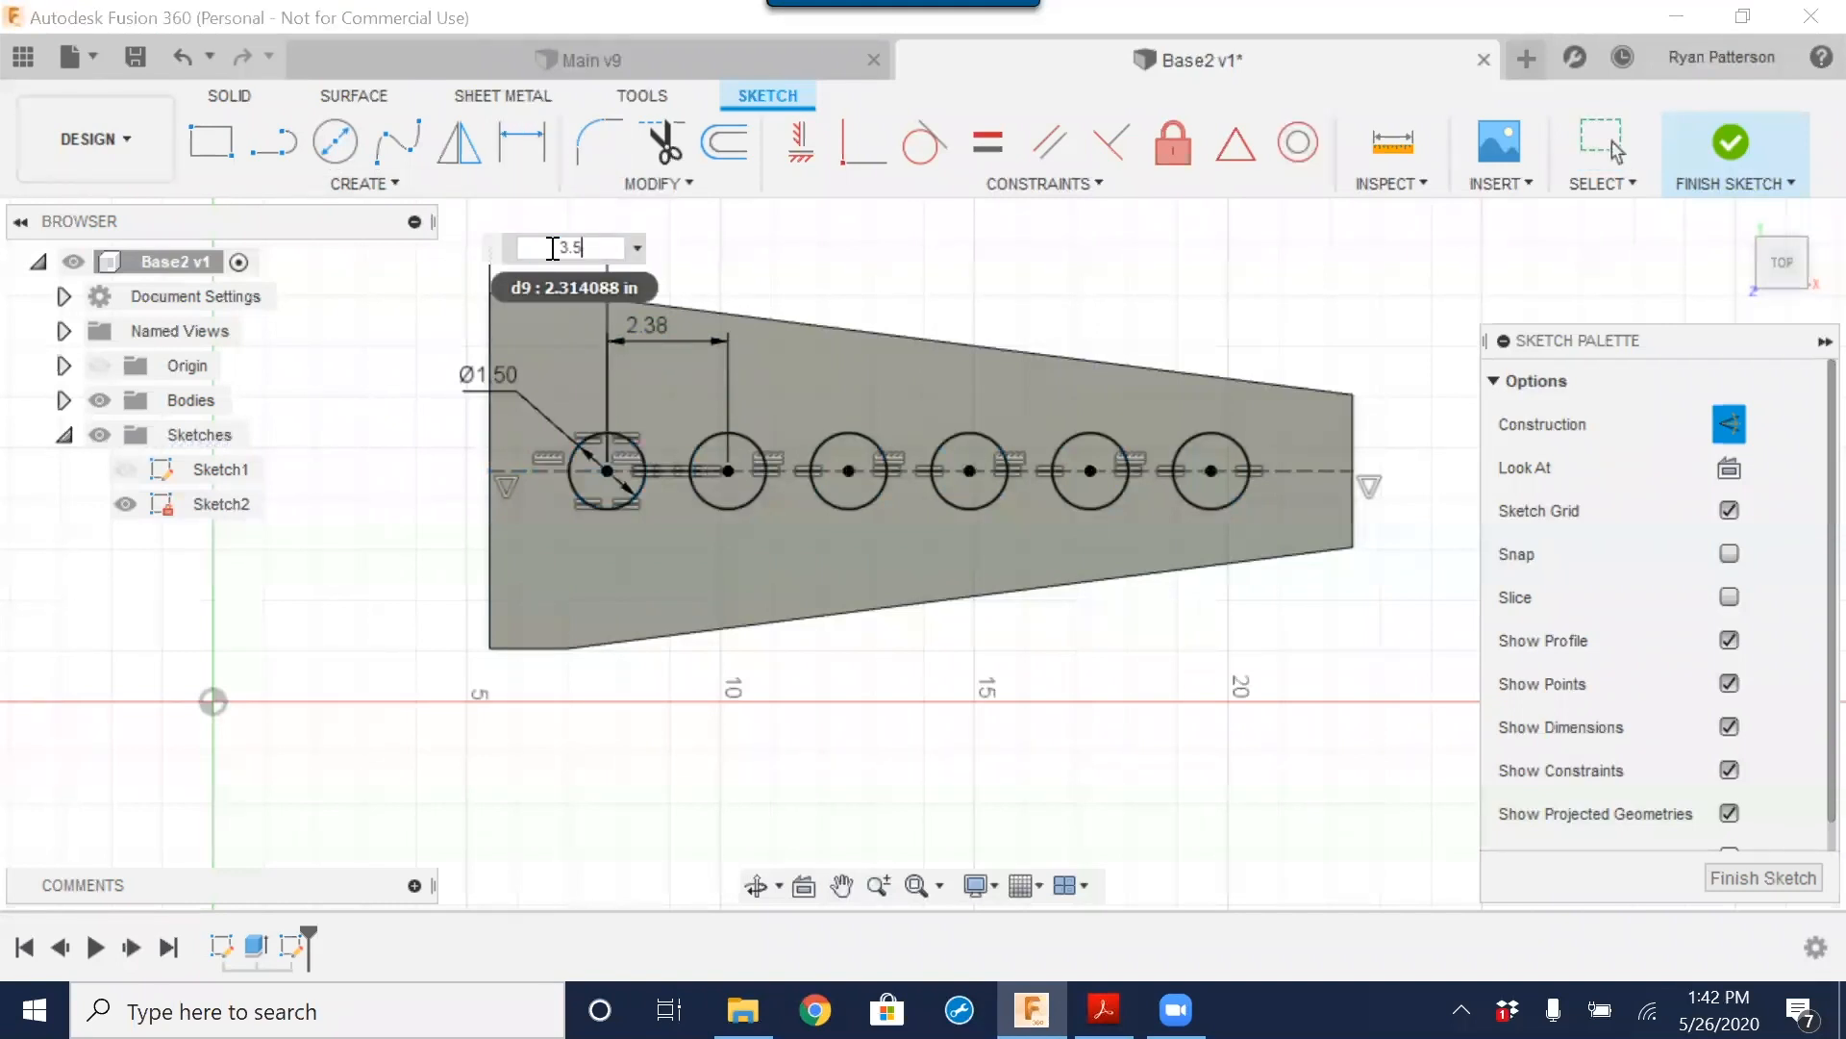
{"action": "key", "text": "Return"}
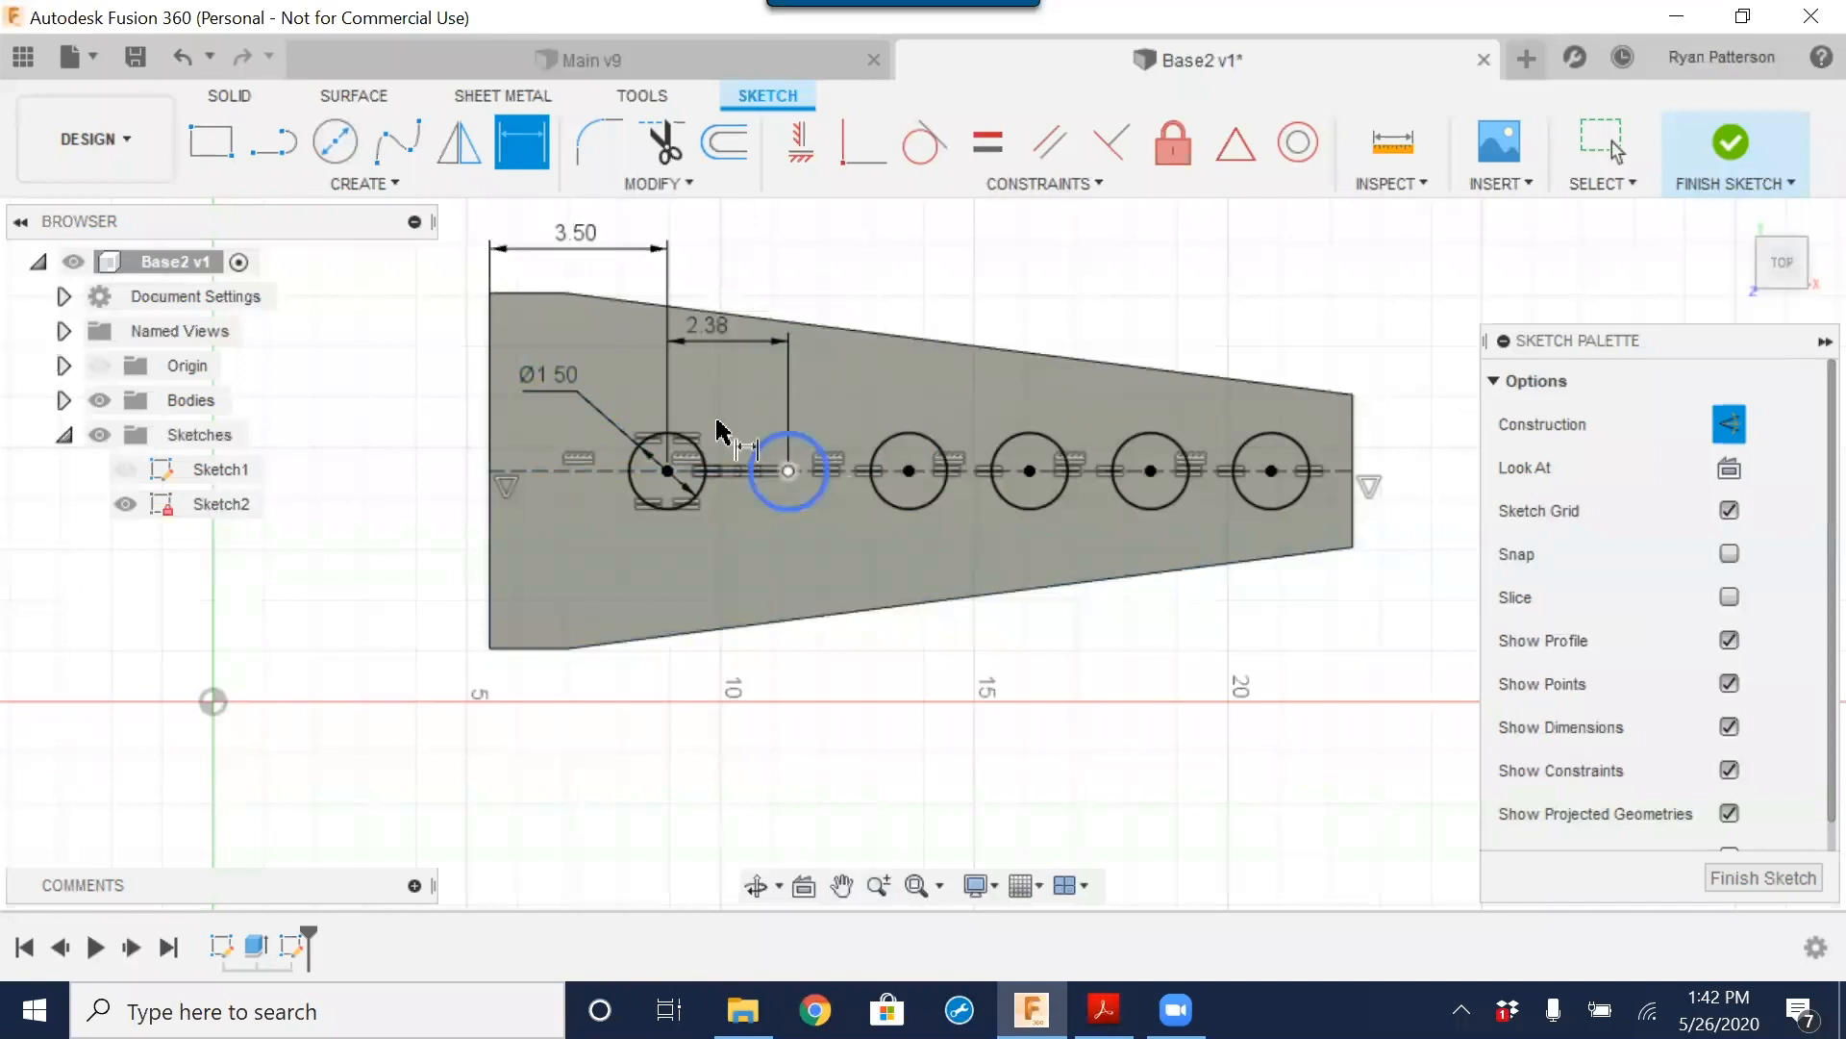
{"action": "key", "text": "Escape"}
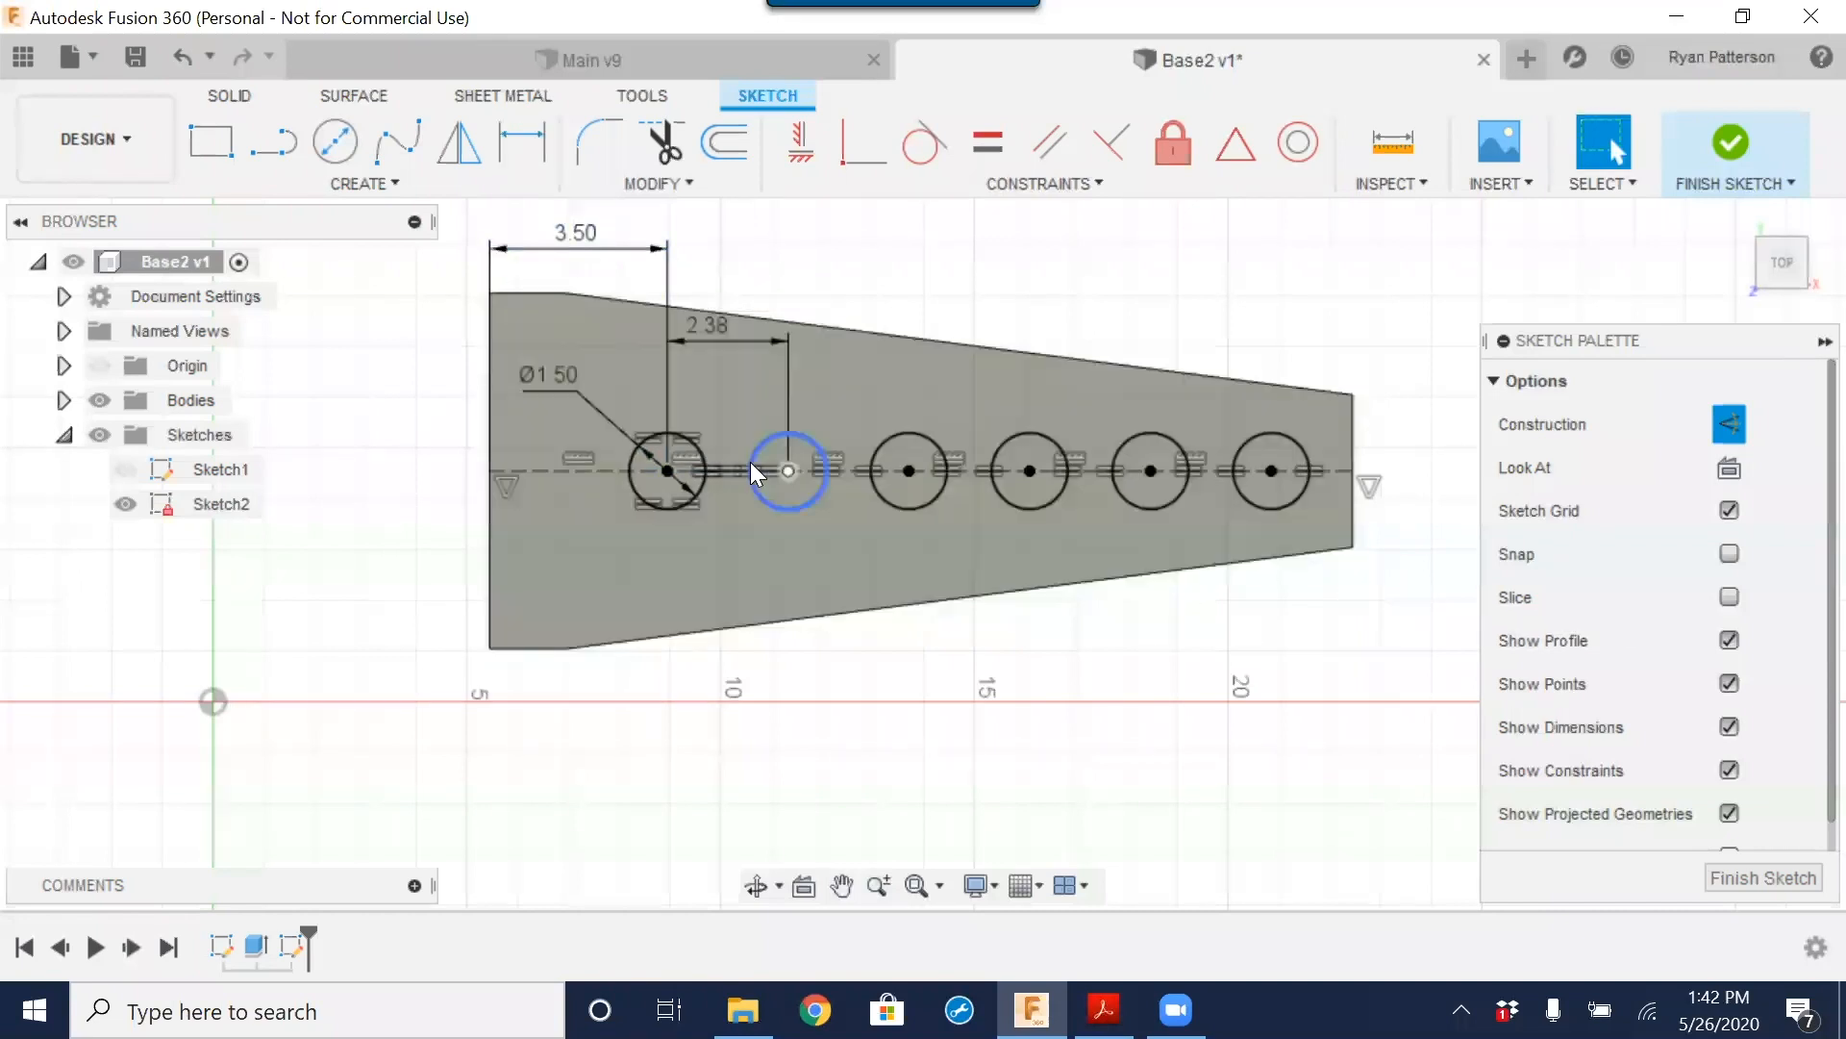
{"action": "left_click", "coordinate": [786, 472]}
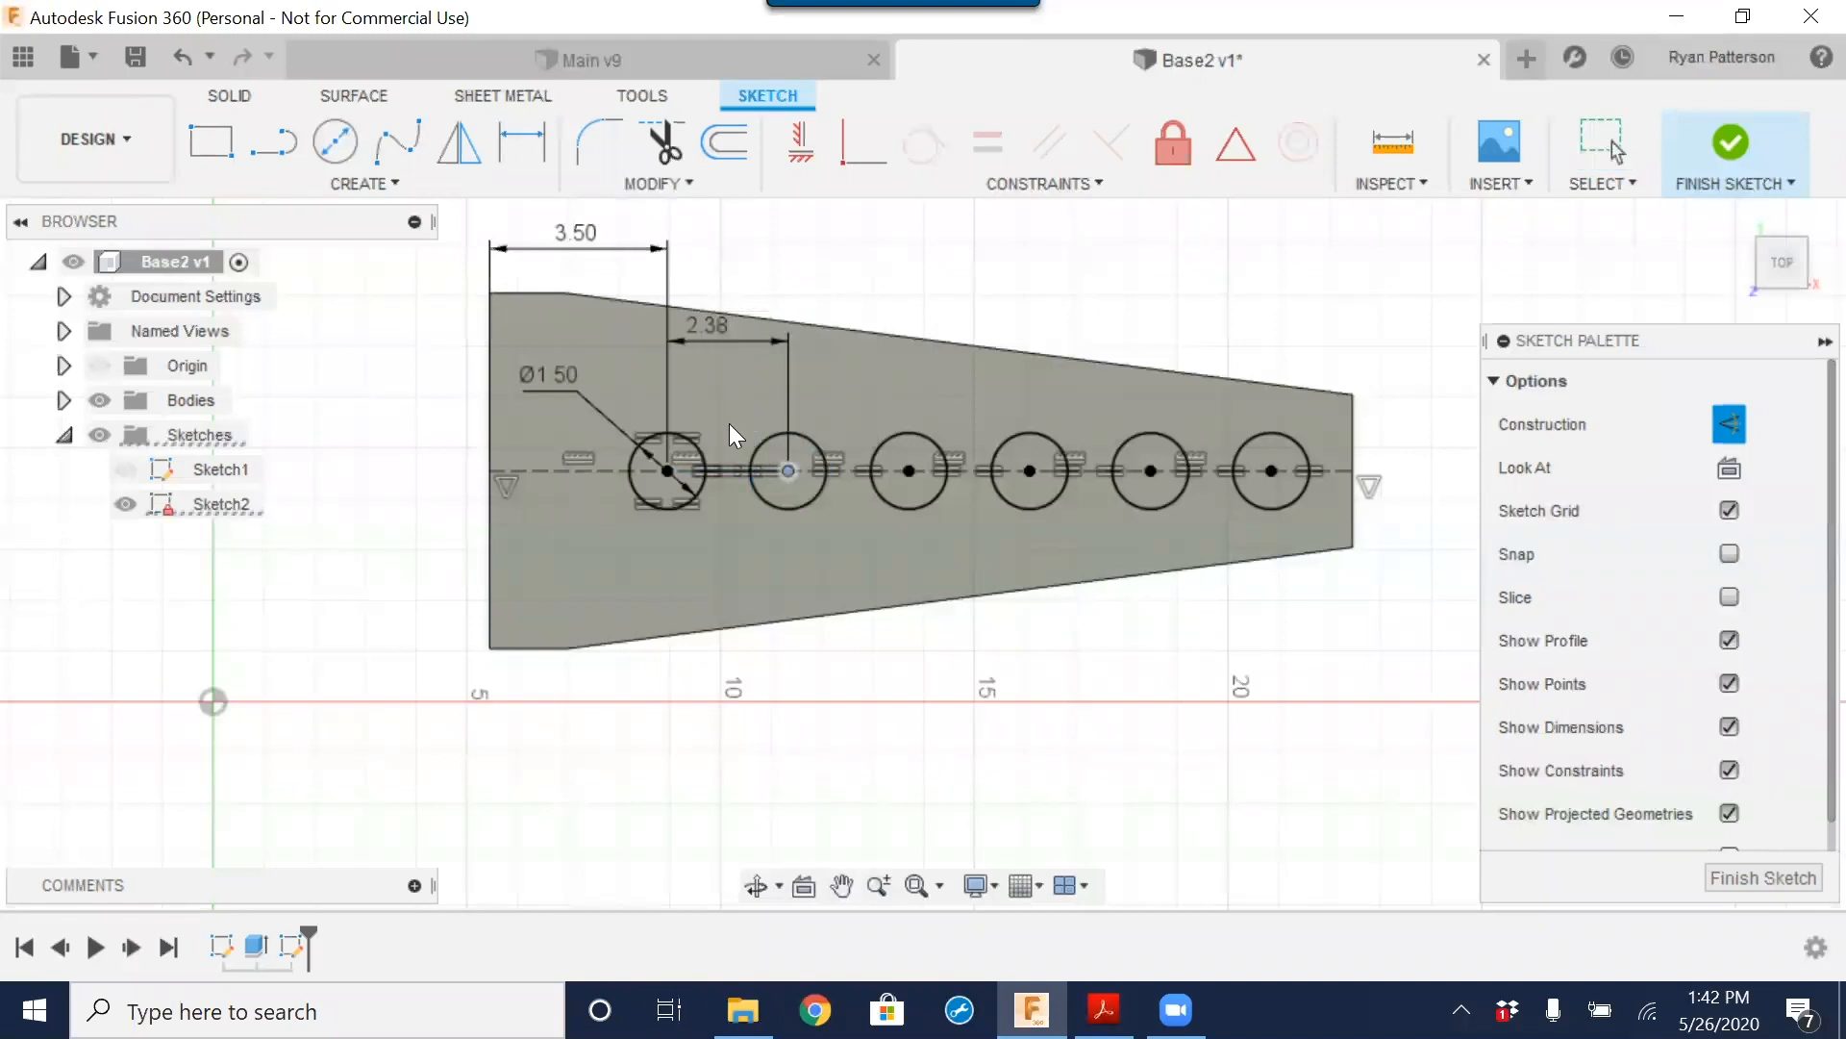
{"action": "left_click", "coordinate": [907, 471]}
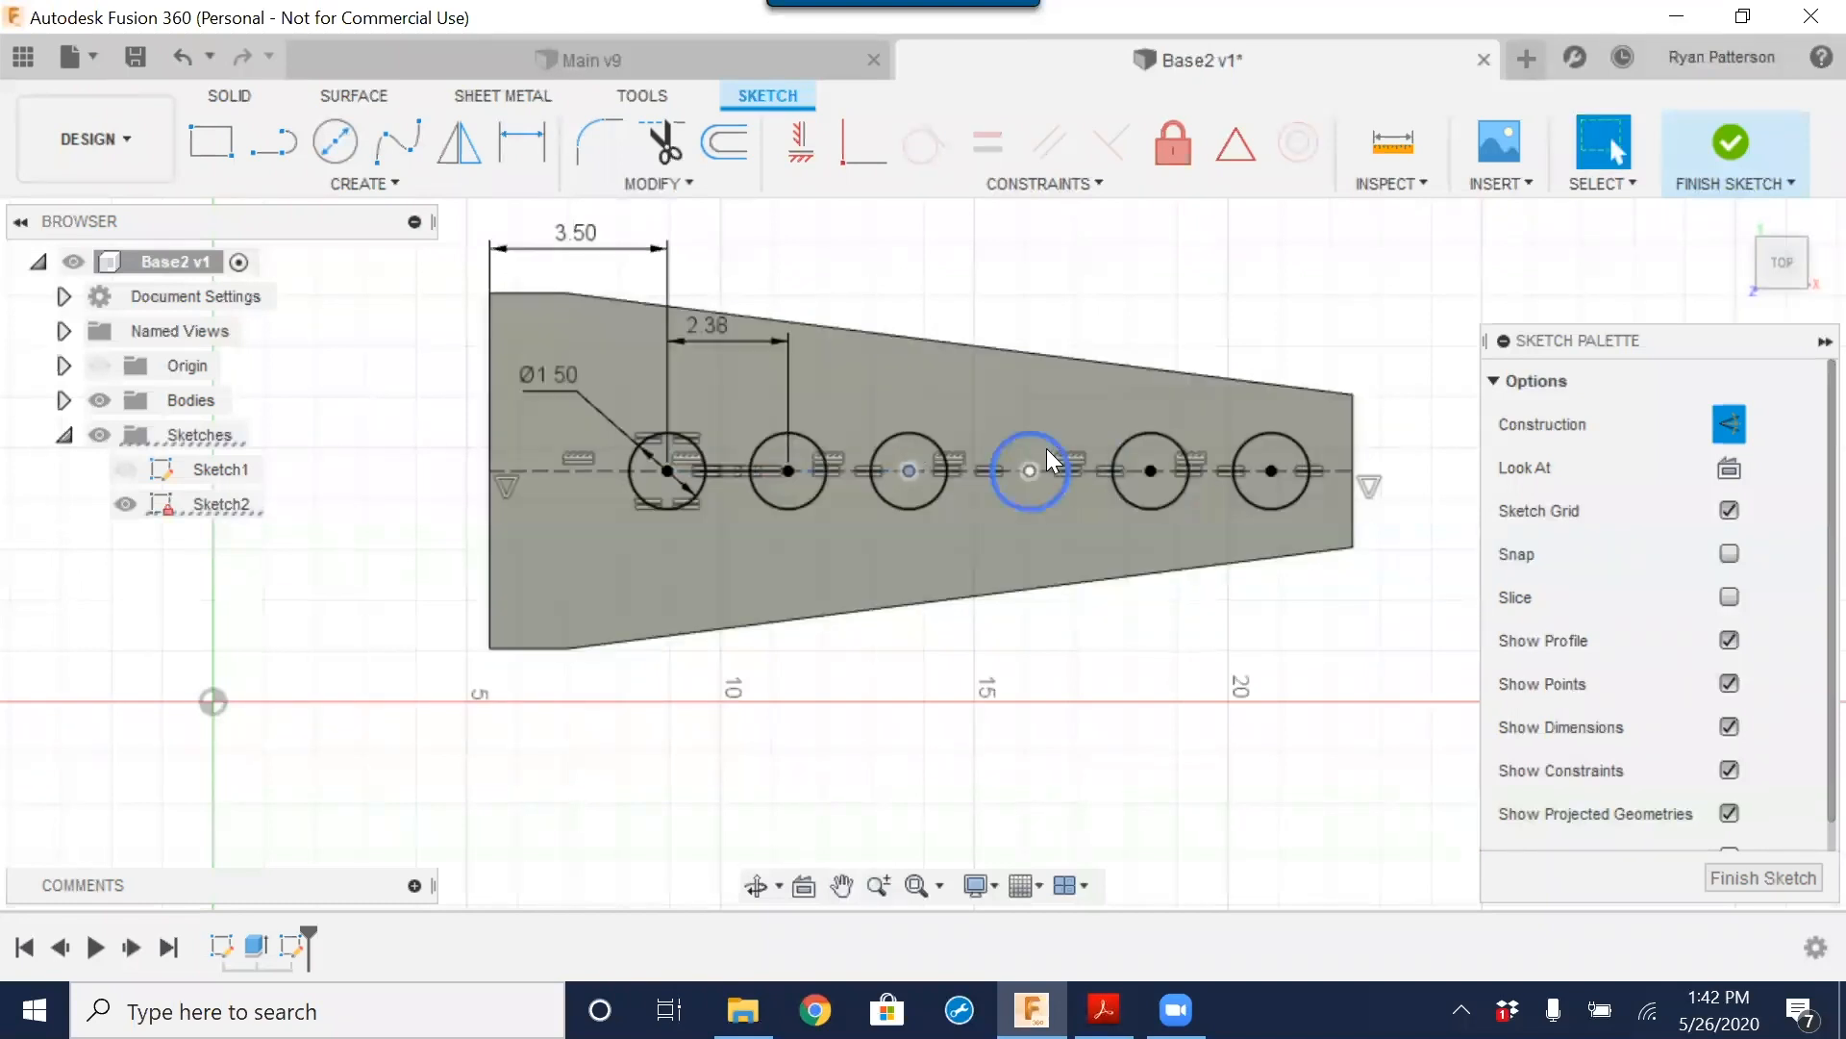
{"action": "left_click", "coordinate": [1030, 468]}
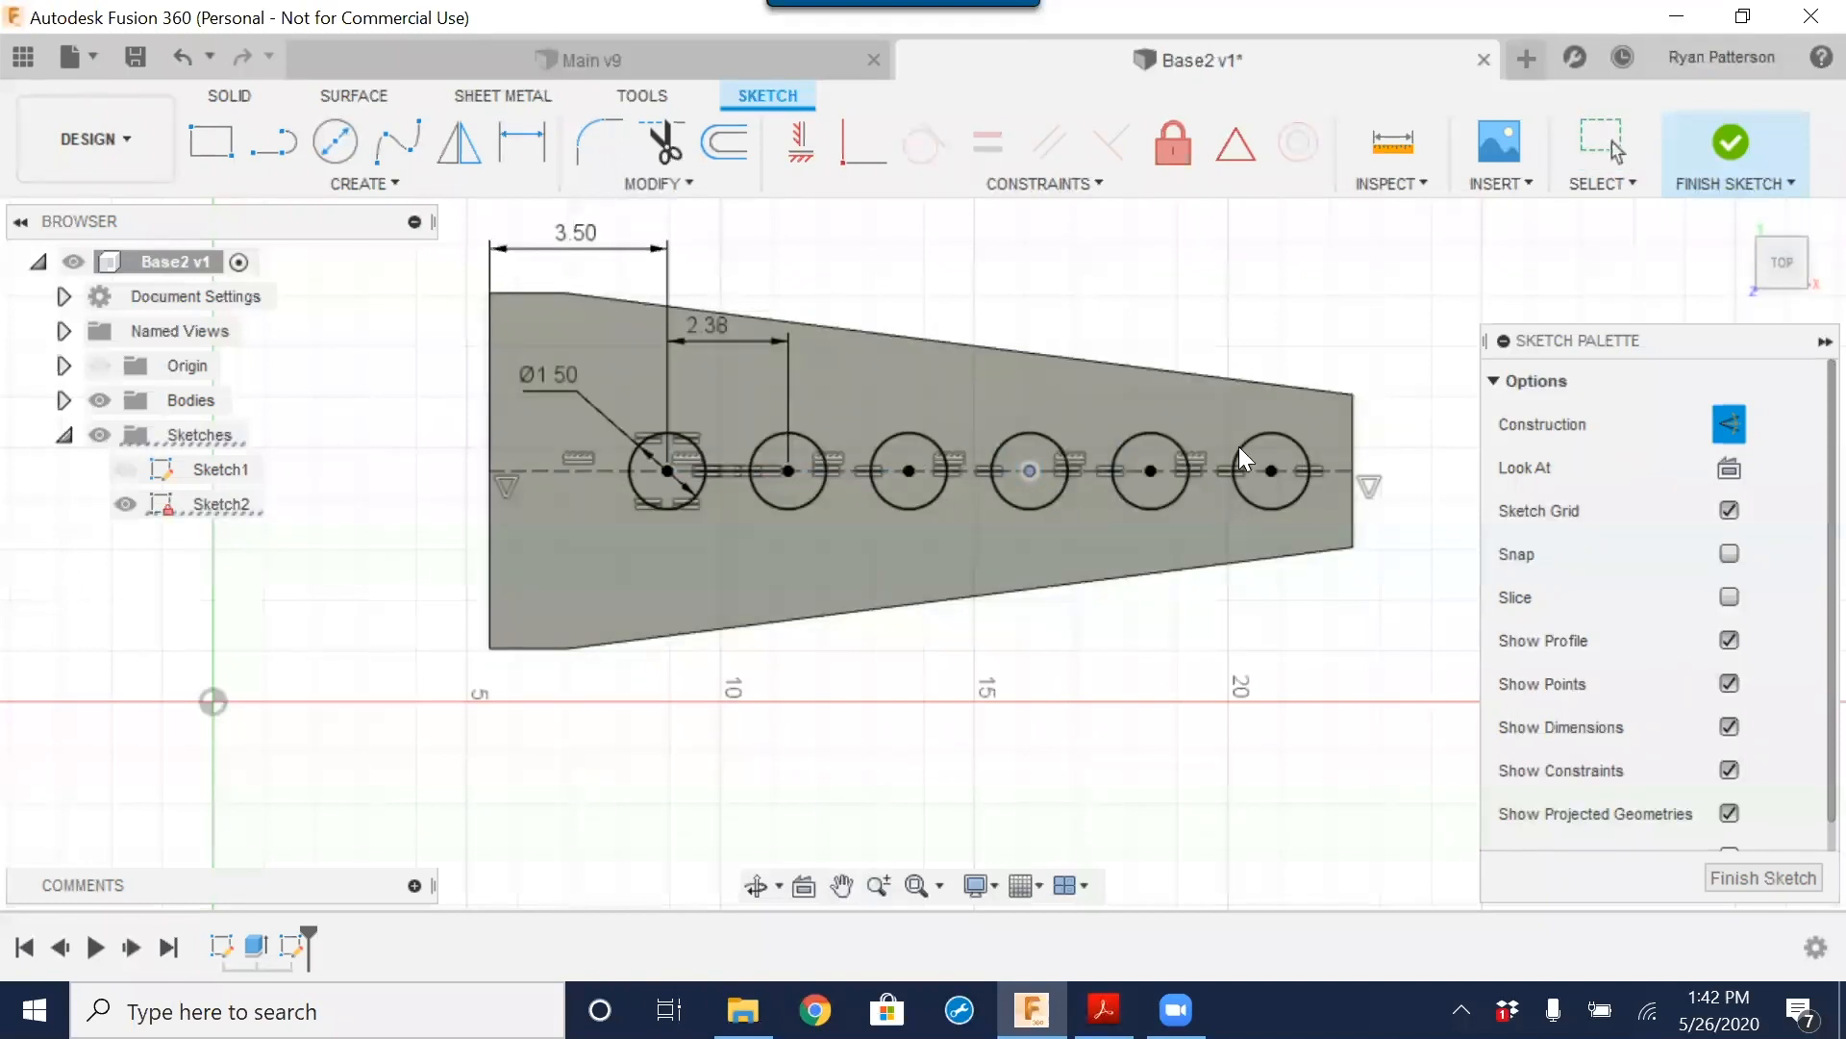
{"action": "left_click", "coordinate": [1153, 470]}
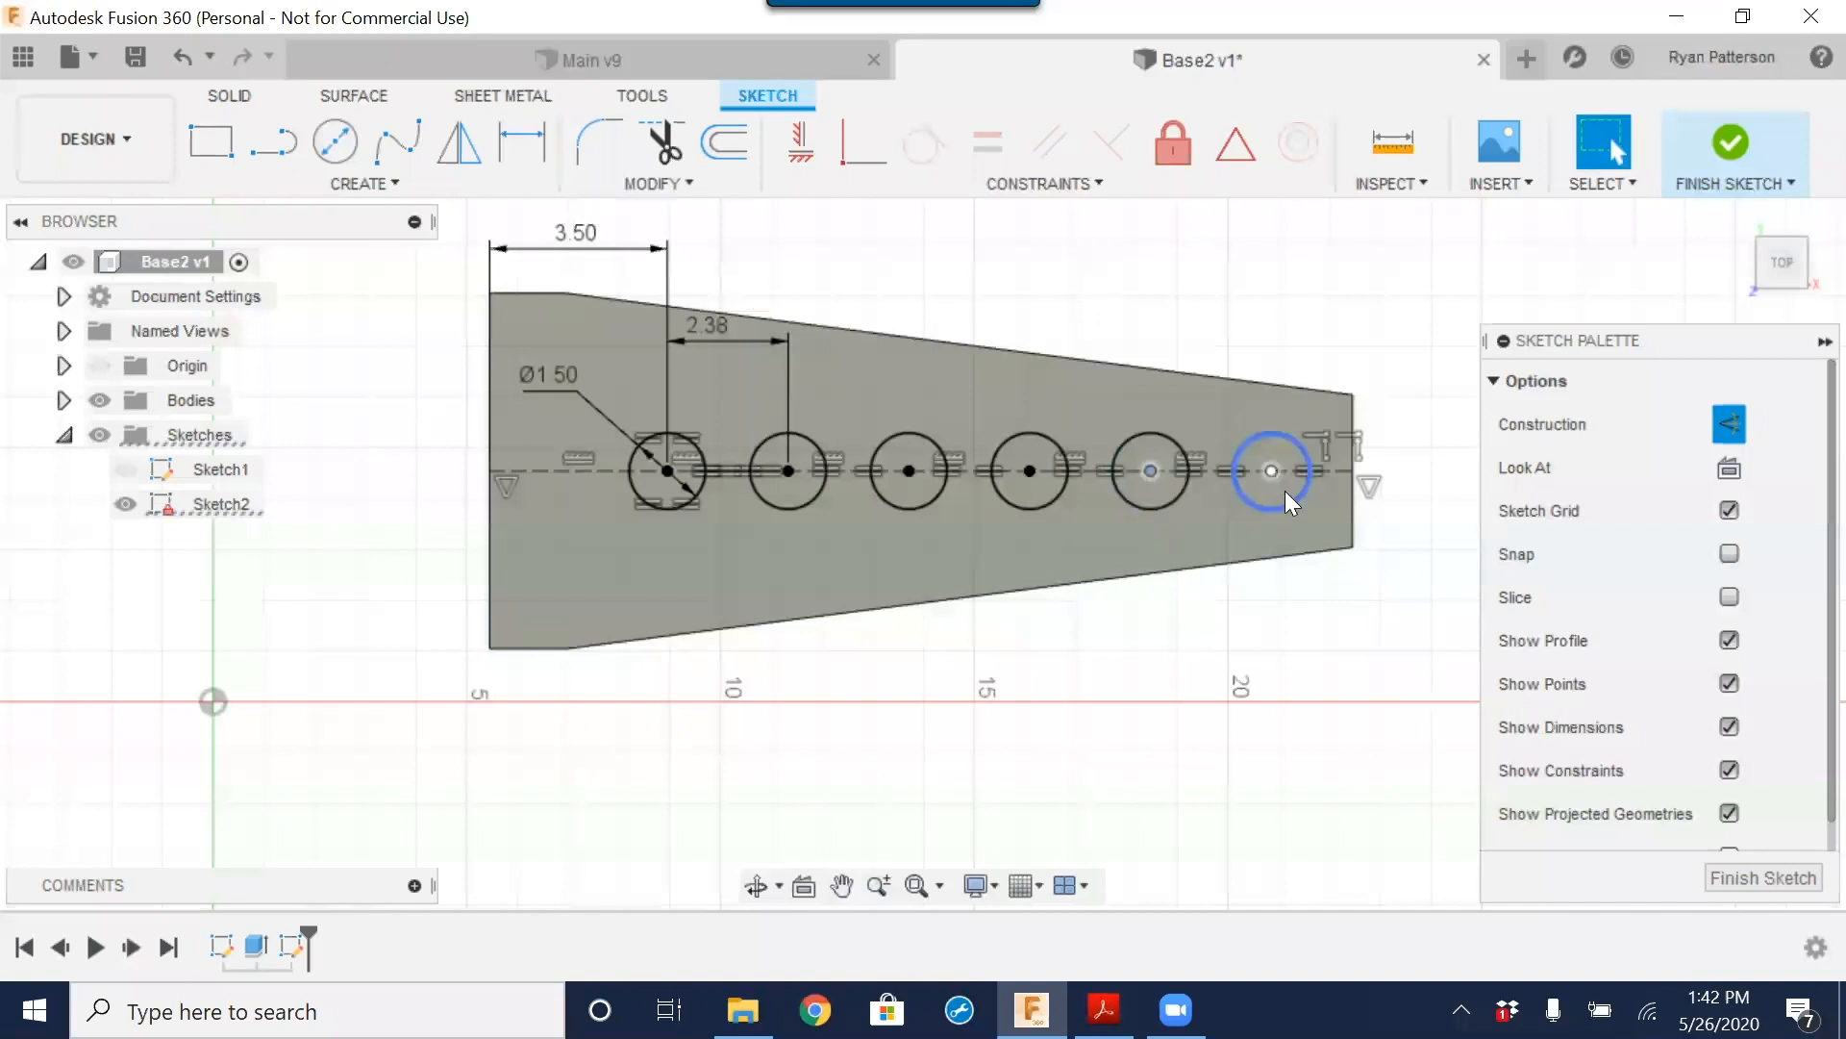
{"action": "left_click", "coordinate": [589, 470]}
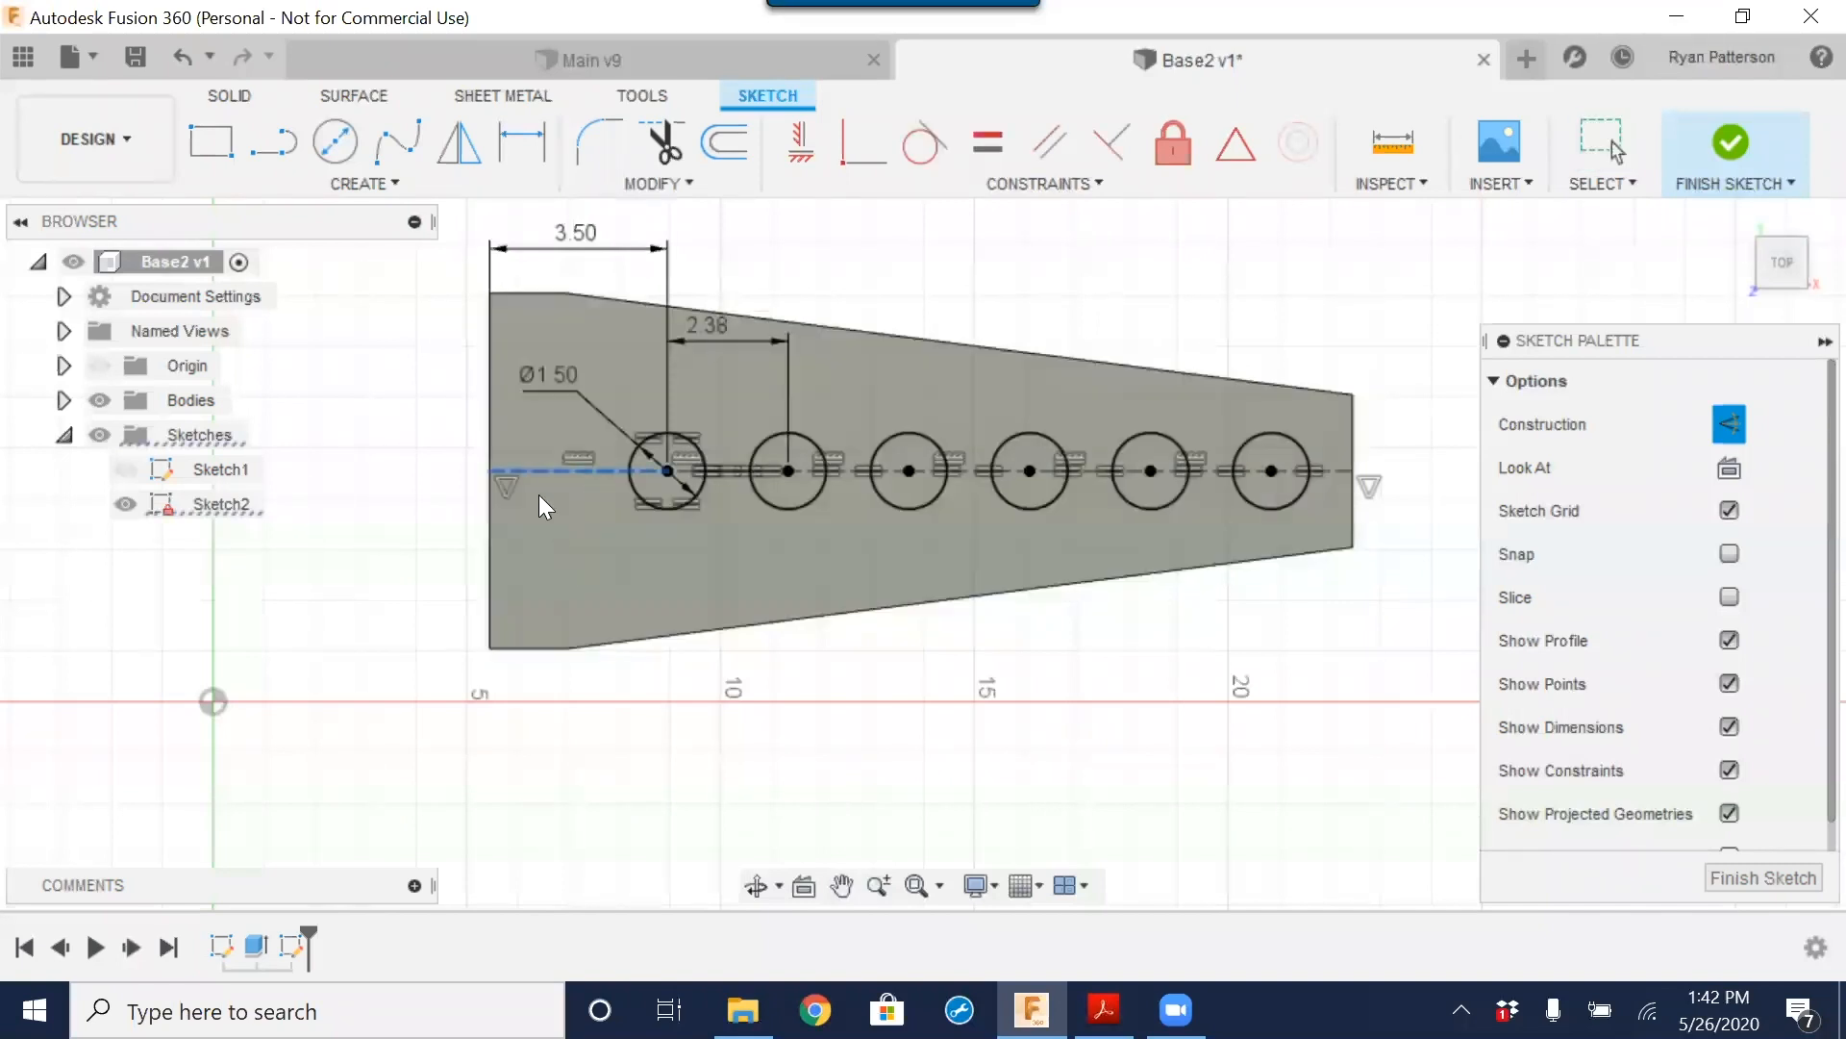
{"action": "key", "text": "Escape"}
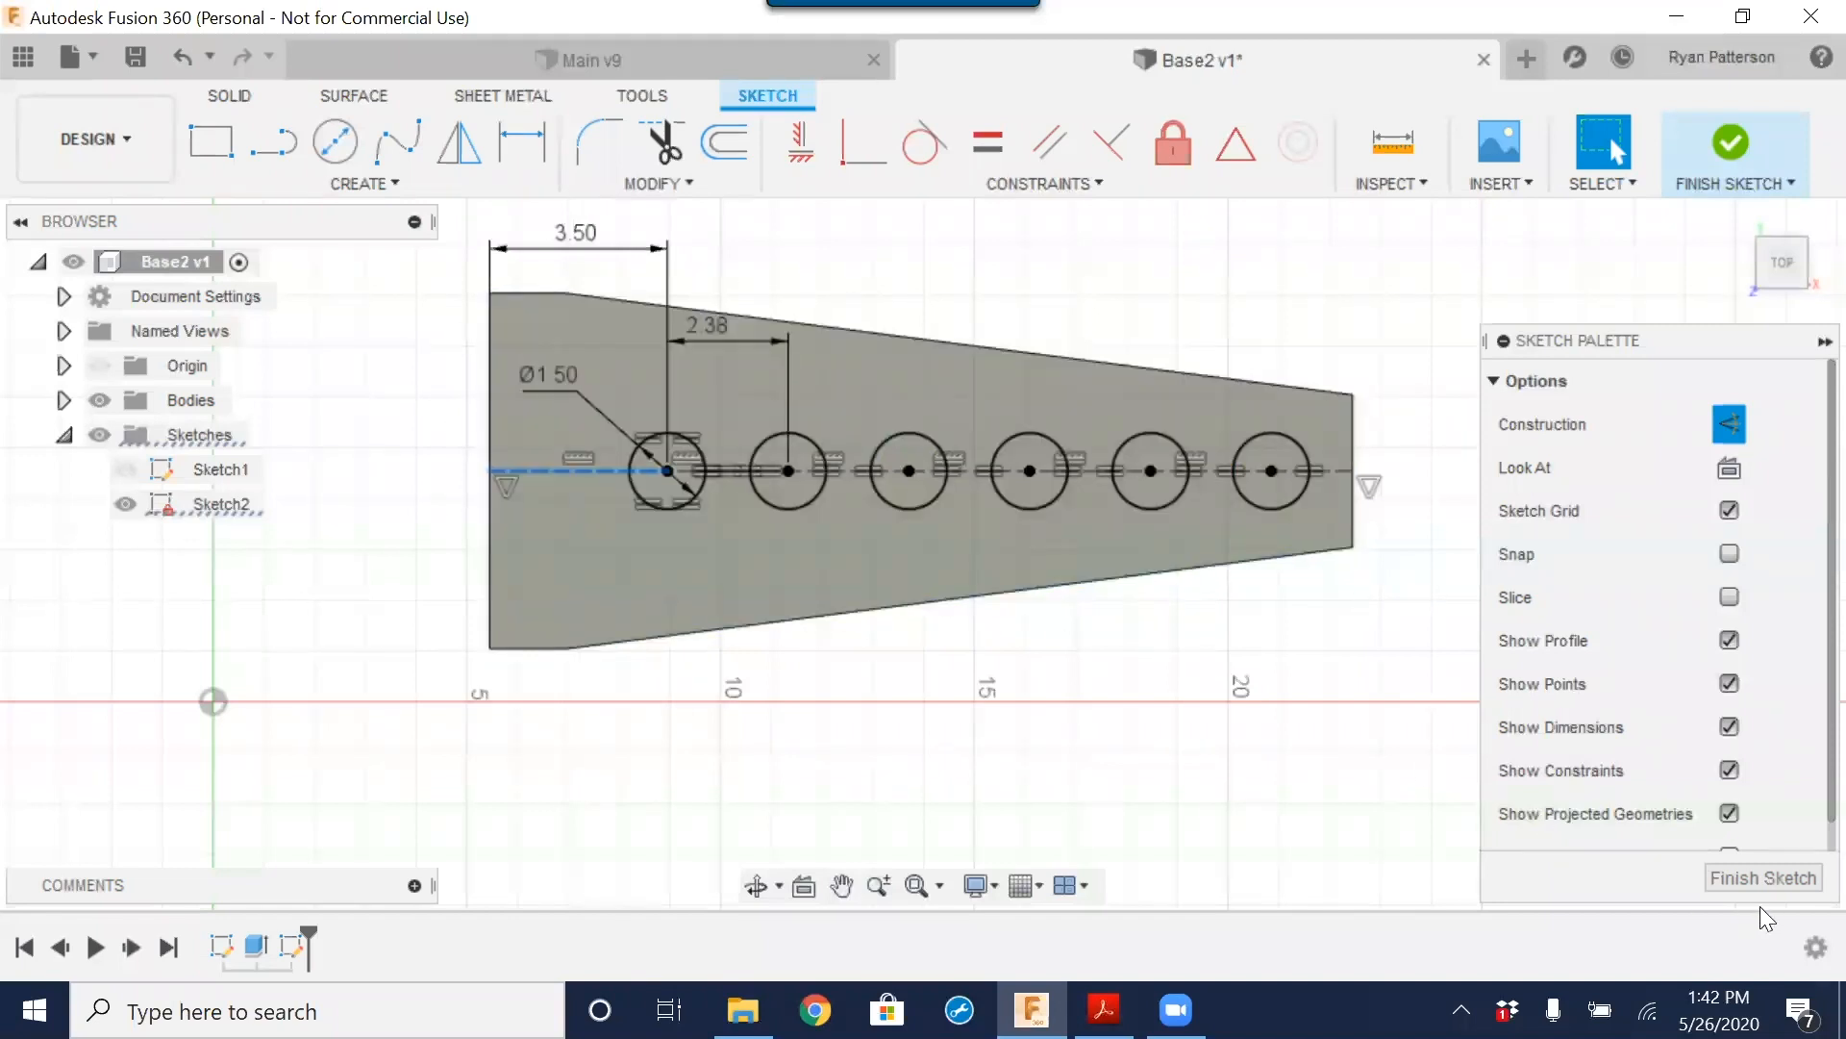
Step: Finish the hole sketch and select all six circle profiles for a Press Pull extrusion
{"action": "left_click", "coordinate": [1771, 877]}
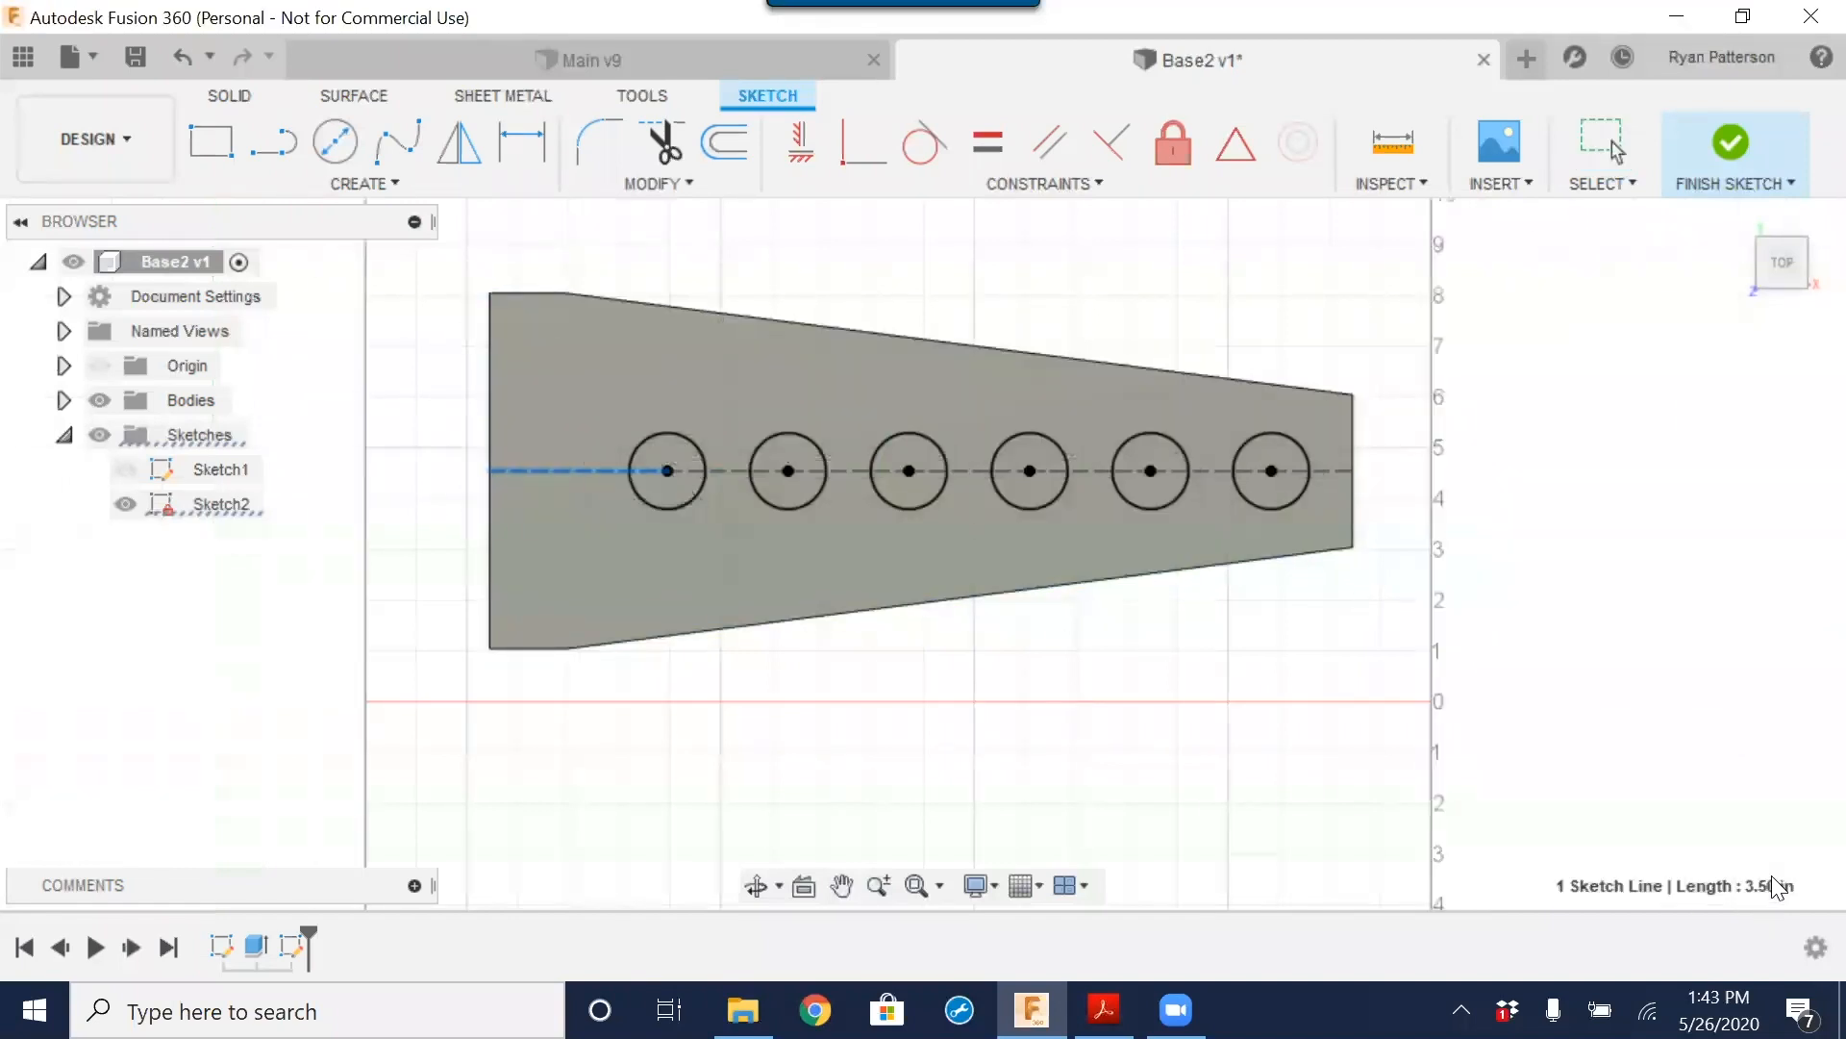
{"action": "mouse_move", "coordinate": [1176, 609]}
{"action": "middle_mouse_down"}
{"action": "mouse_move", "coordinate": [1100, 647]}
{"action": "mouse_move", "coordinate": [1088, 689]}
{"action": "mouse_move", "coordinate": [1112, 853]}
{"action": "mouse_move", "coordinate": [1116, 660]}
{"action": "middle_mouse_up"}
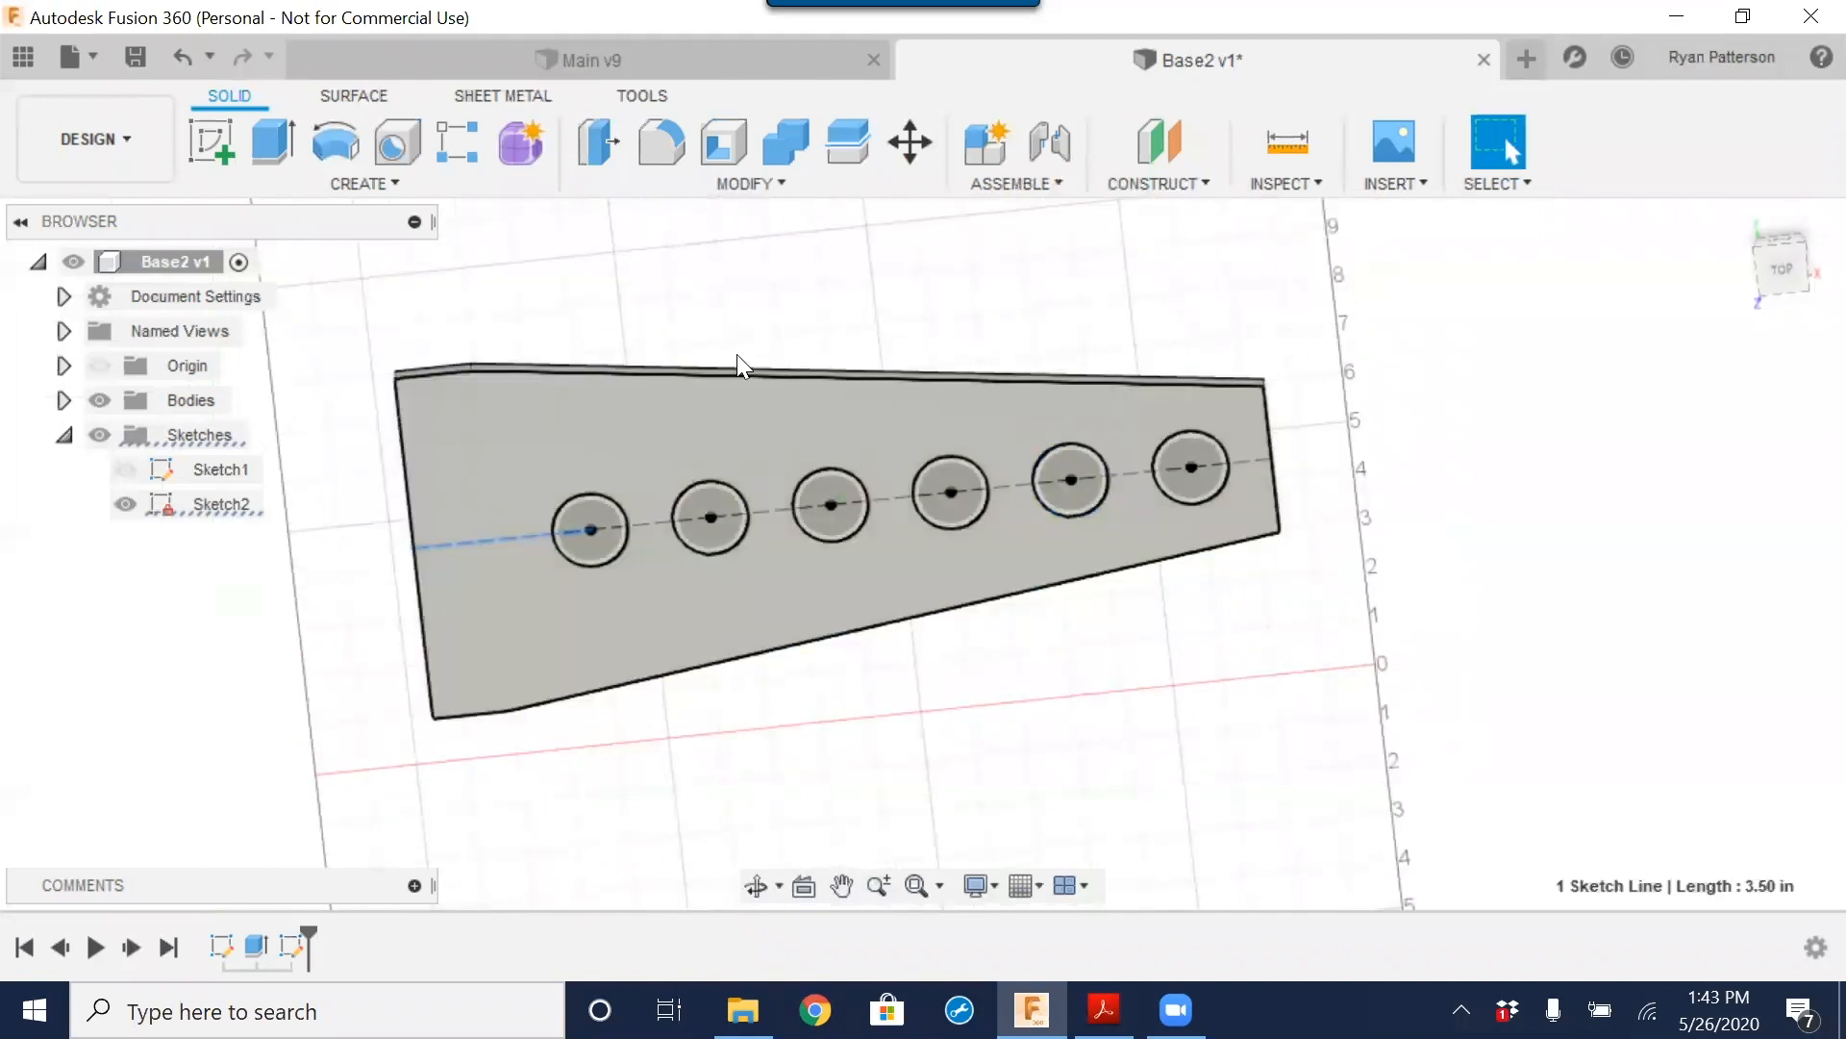
{"action": "left_click", "coordinate": [598, 140]}
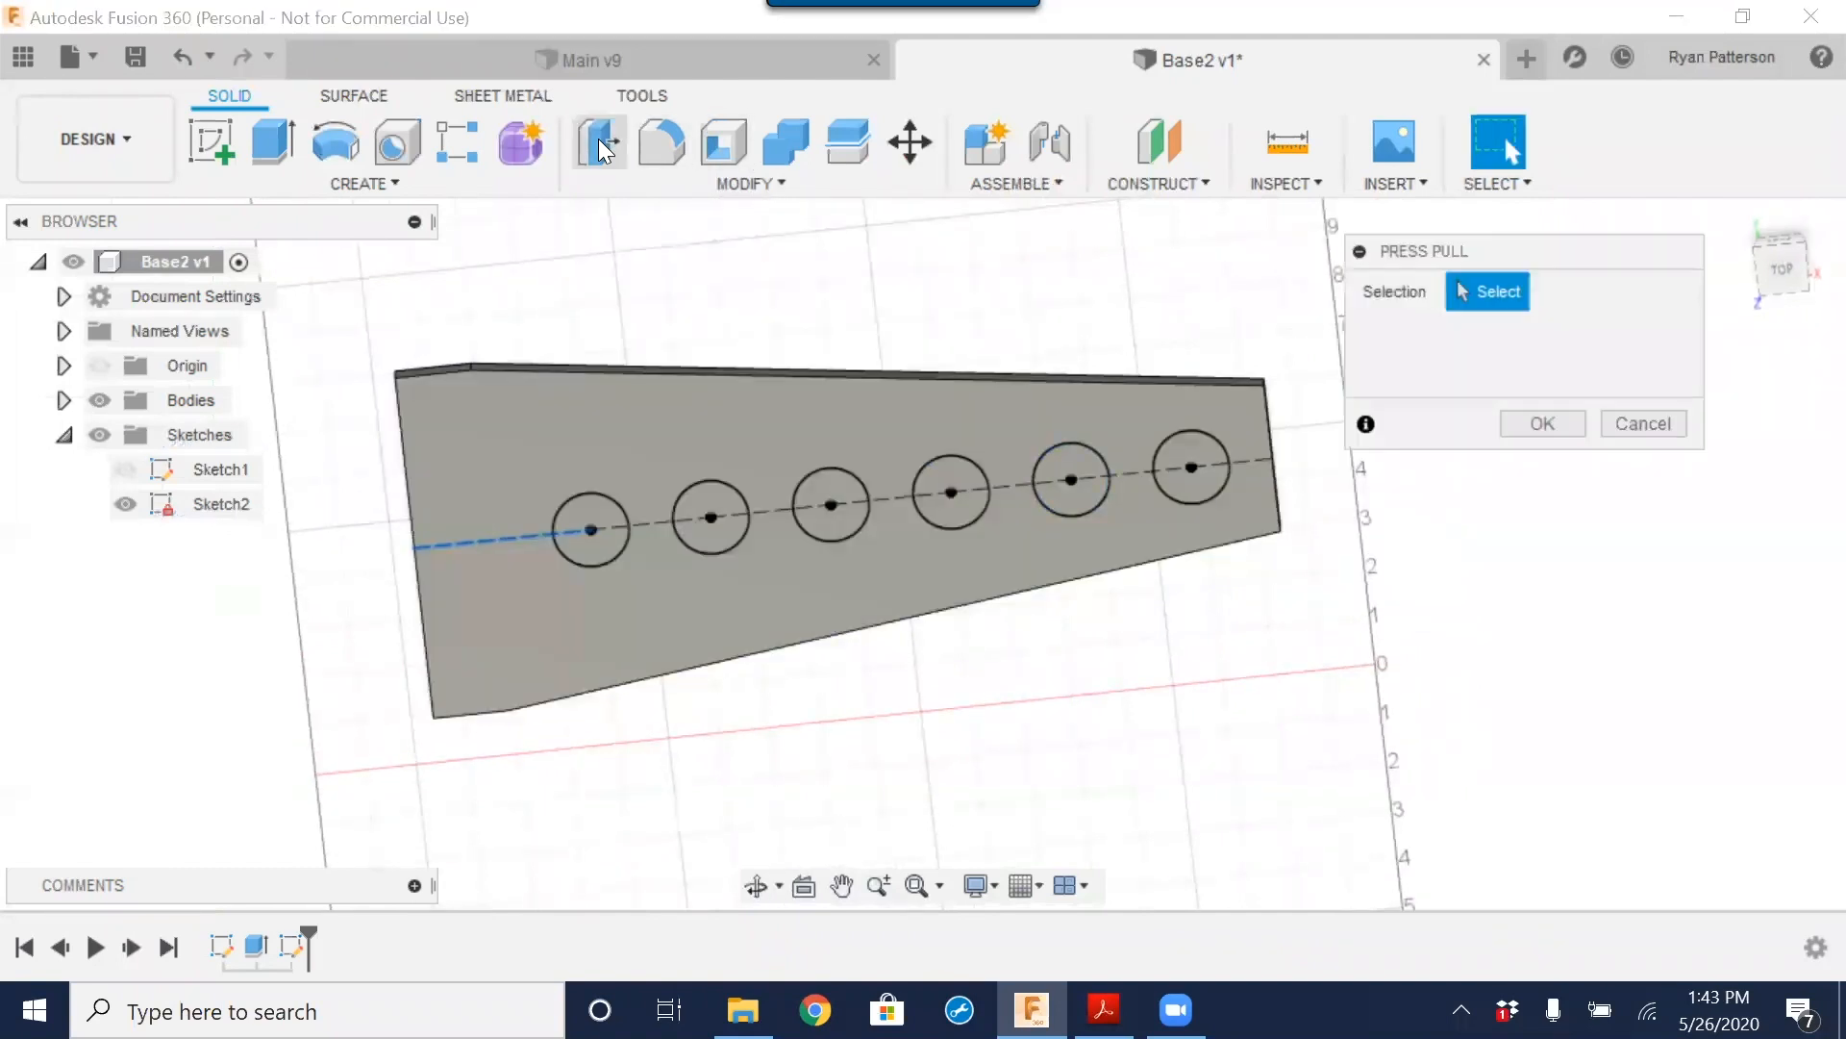
{"action": "left_click", "coordinate": [593, 524]}
{"action": "left_click", "coordinate": [711, 515]}
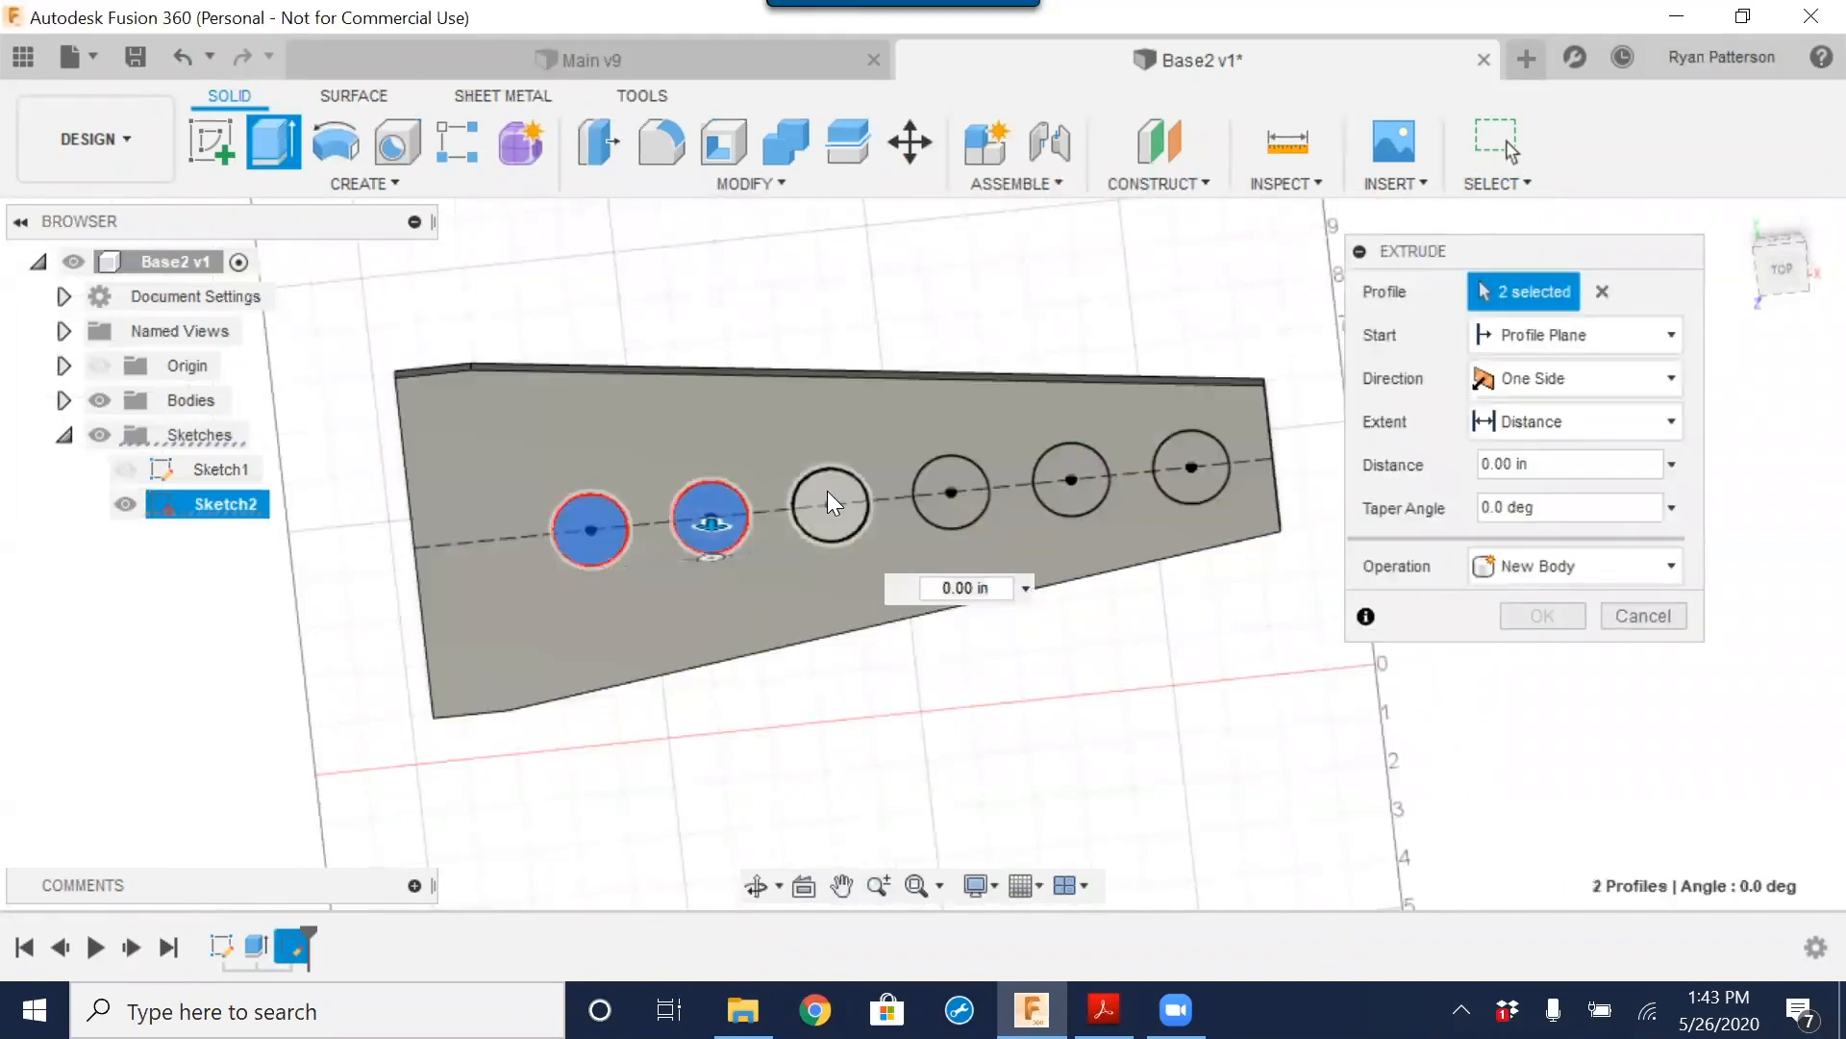
{"action": "left_click", "coordinate": [829, 502]}
{"action": "left_click", "coordinate": [950, 490]}
{"action": "left_click", "coordinate": [1072, 478]}
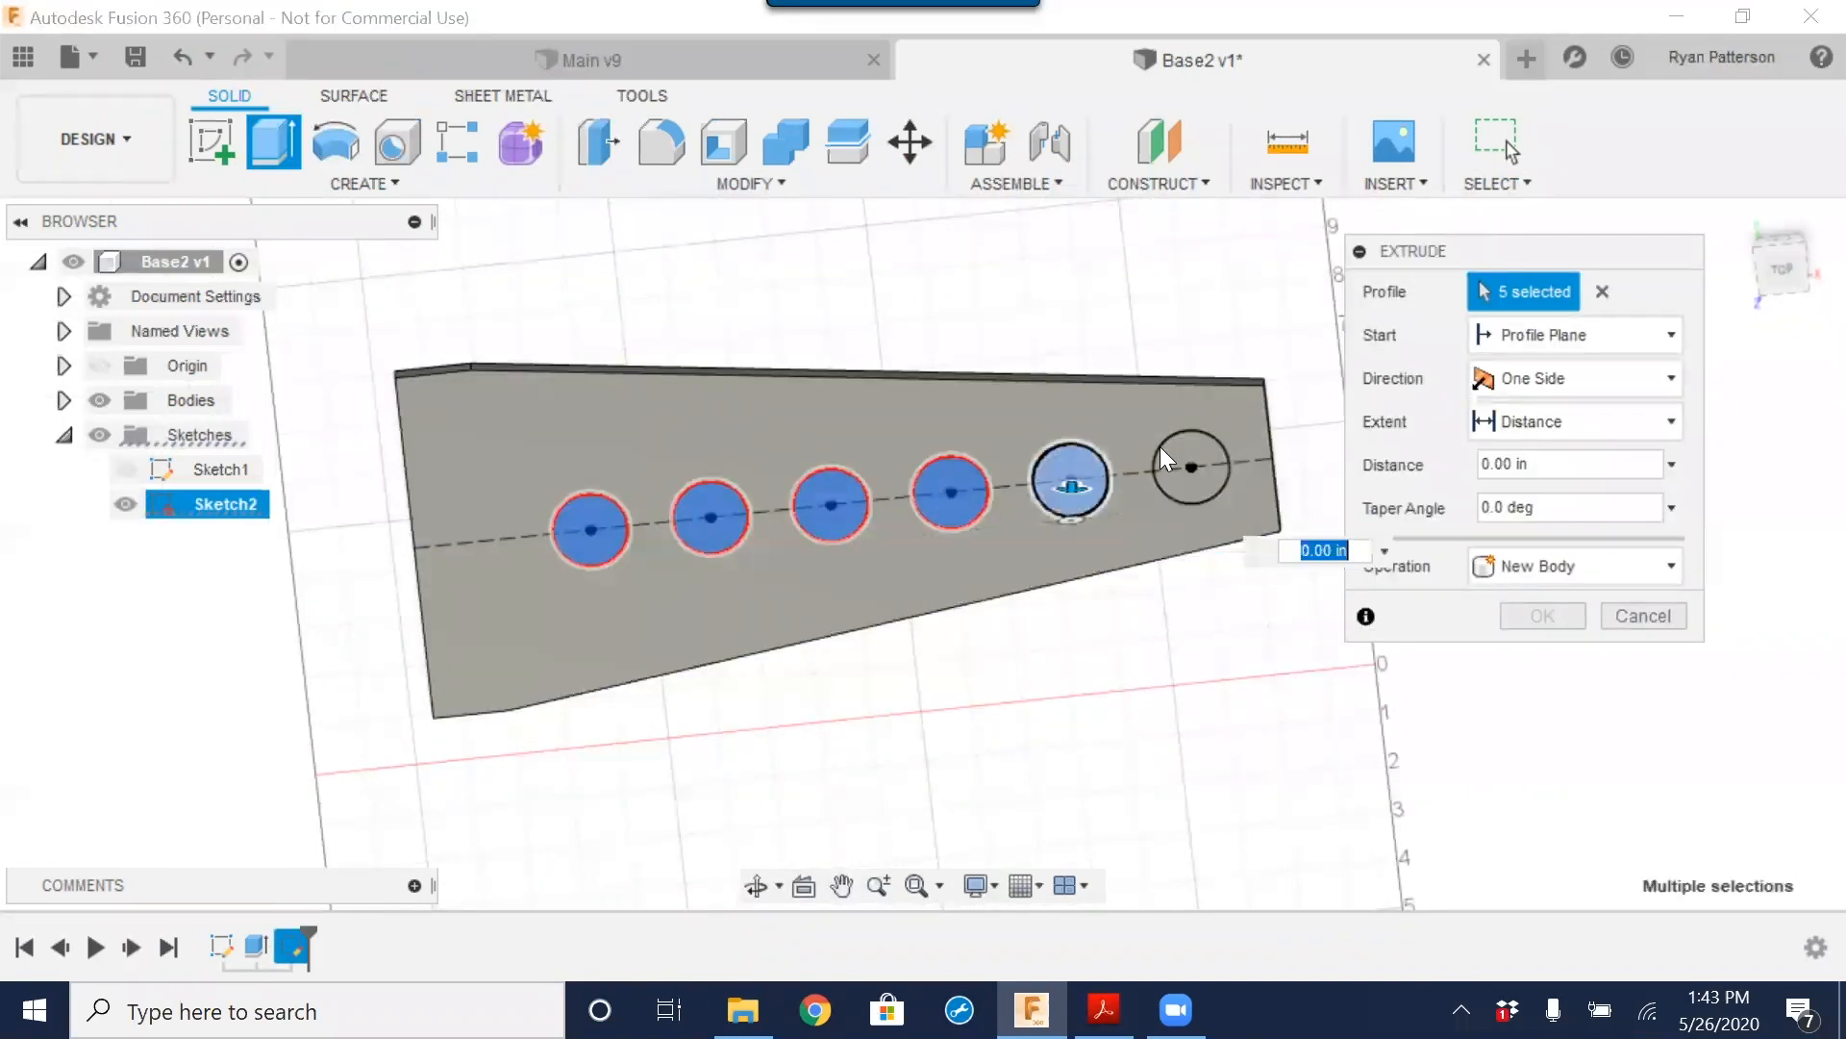
{"action": "left_click", "coordinate": [1190, 468]}
{"action": "scroll", "coordinate": [1086, 625], "scroll_direction": "down", "scroll_amount": 2}
{"action": "middle_click_drag", "start_coordinate": [1152, 604], "coordinate": [1064, 664], "text": "shift"}
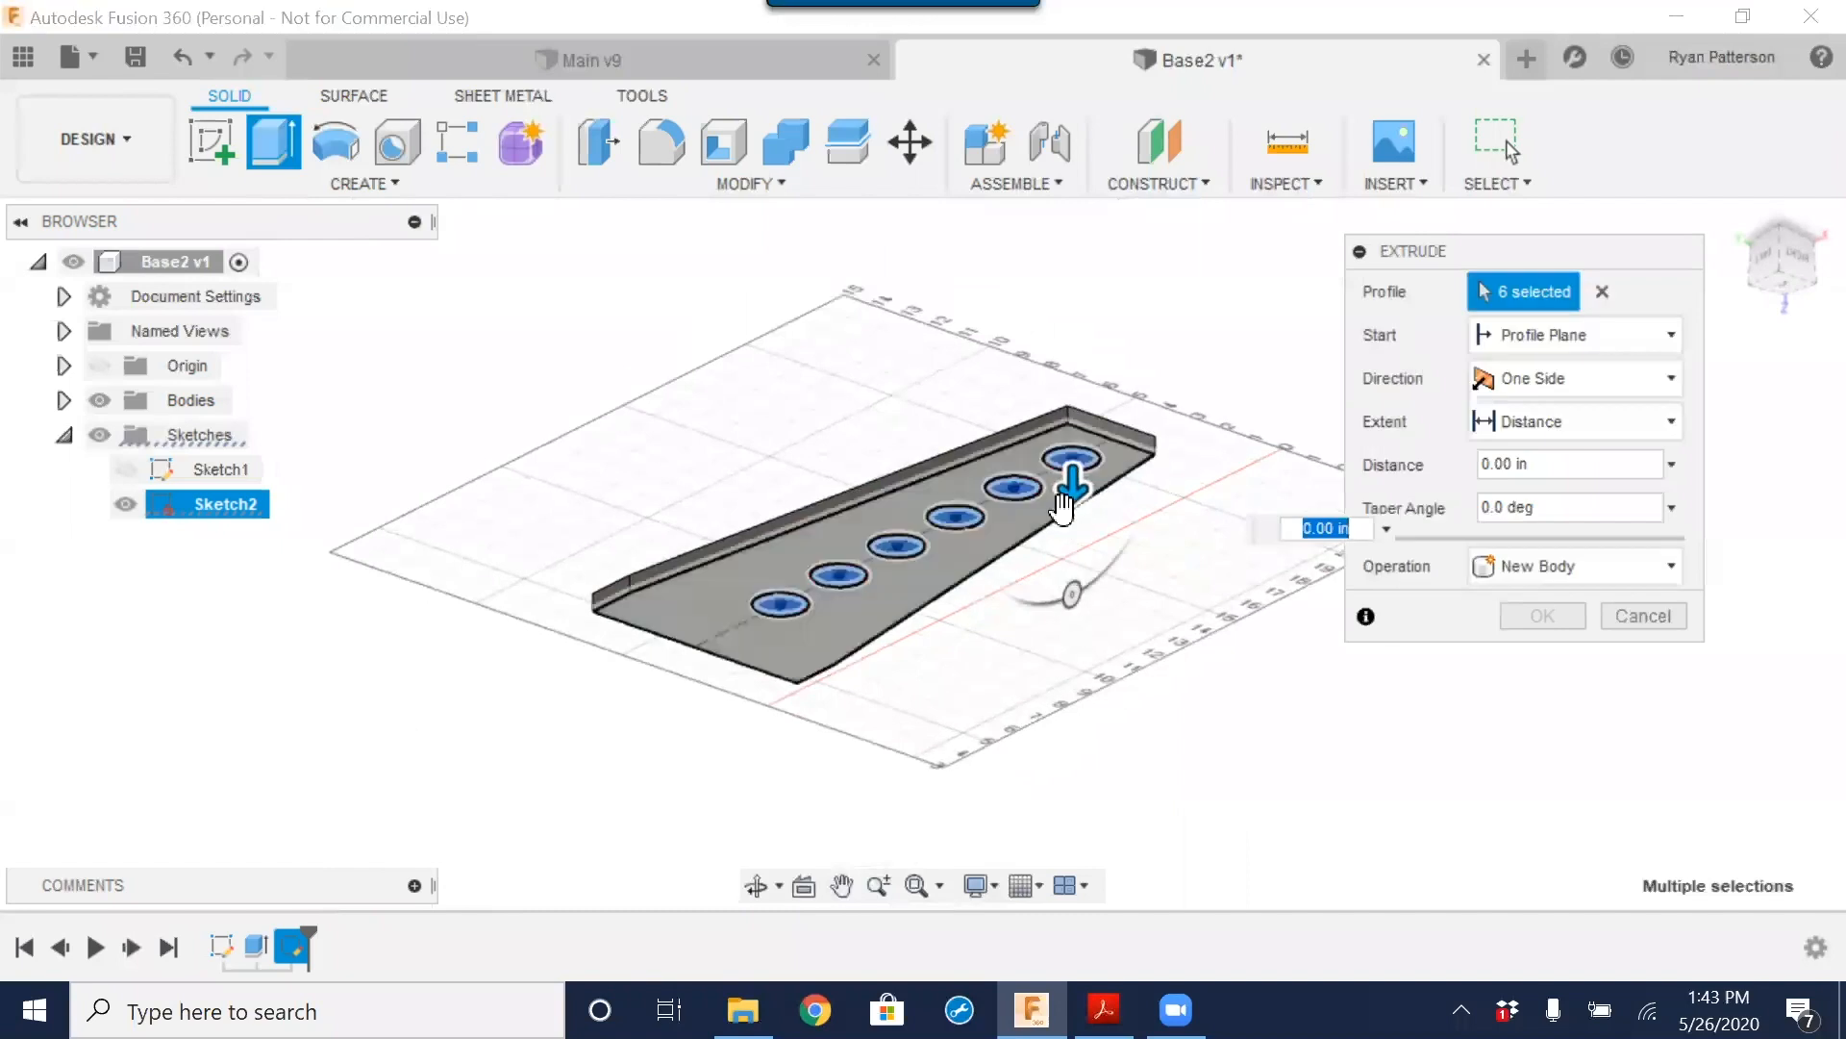
Step: Try extruding the six profiles 4 in away from the plate as a join, and reverse them to a 2 in cut
{"action": "left_click_drag", "start_coordinate": [1073, 482], "coordinate": [1074, 630]}
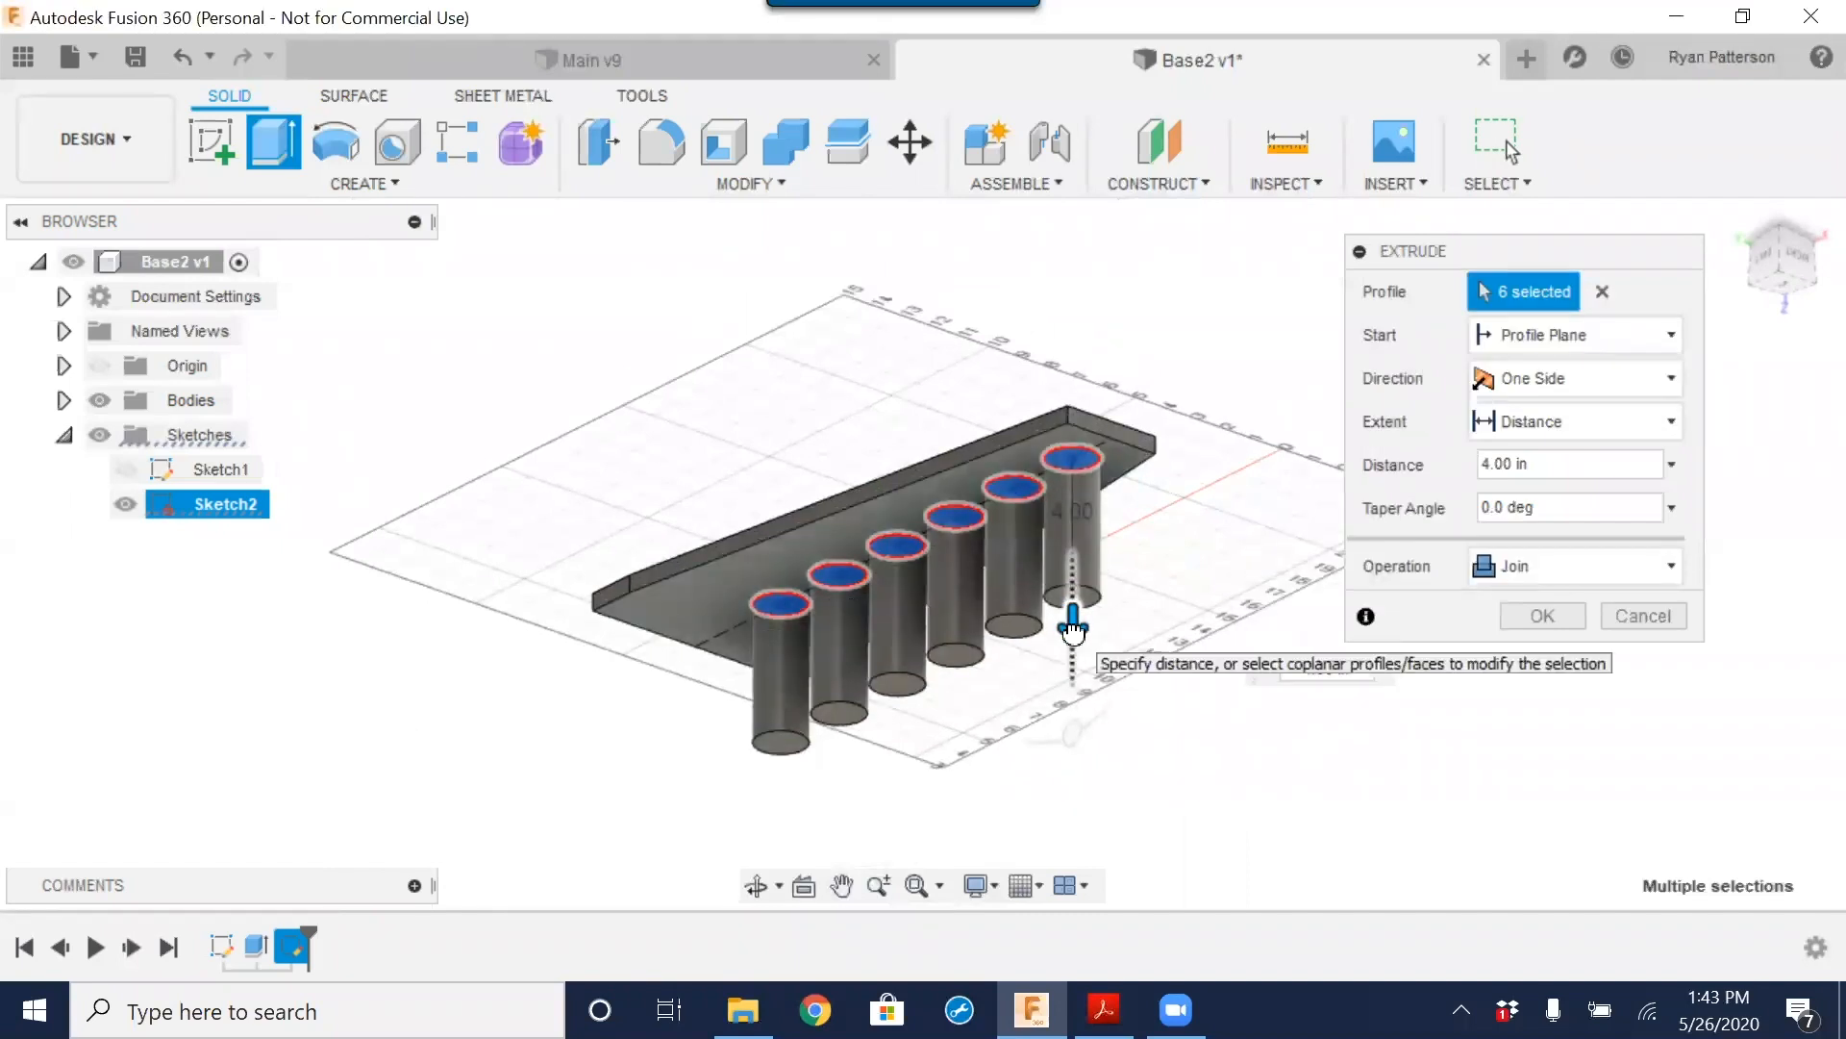
{"action": "middle_click_drag", "start_coordinate": [1027, 736], "coordinate": [791, 364], "text": "shift"}
{"action": "left_click_drag", "start_coordinate": [1149, 466], "coordinate": [1161, 707]}
{"action": "middle_click_drag", "start_coordinate": [1038, 519], "coordinate": [1023, 656], "text": "shift"}
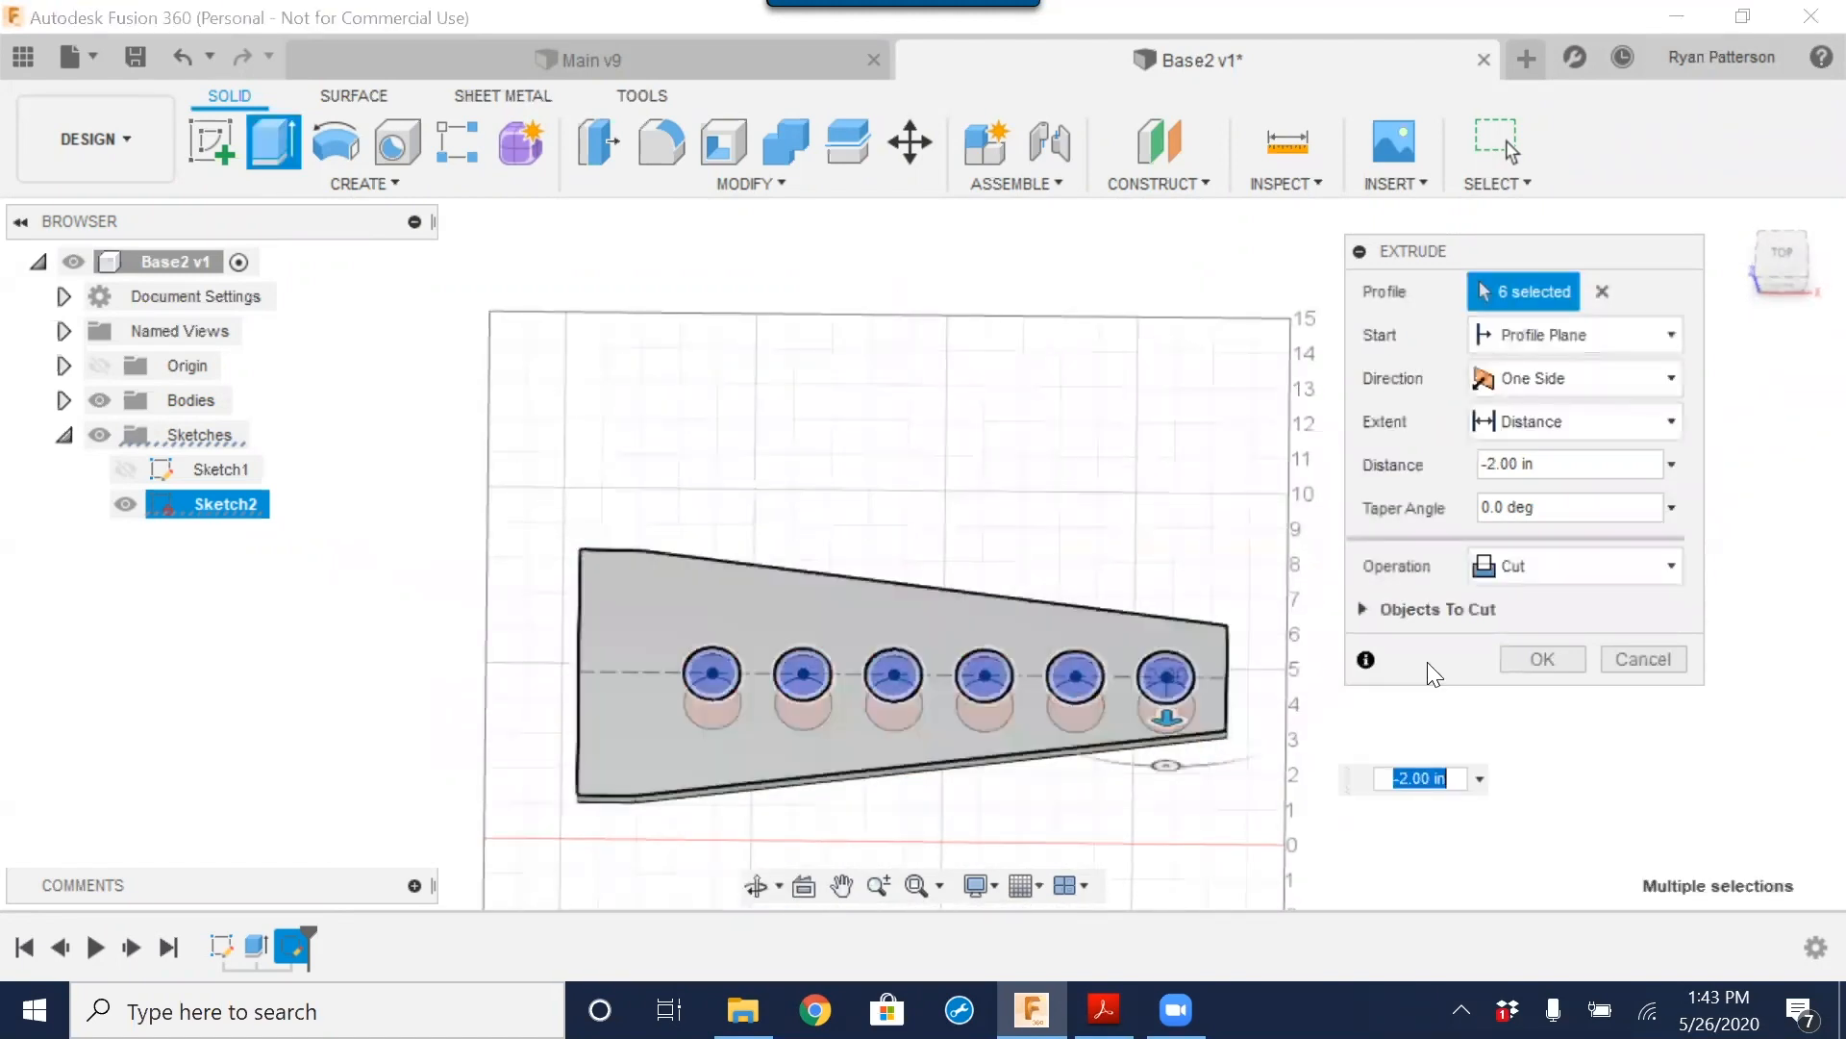
Step: Cut the six circular holes into the plate with an extrusion distance of -0.25 in
{"action": "left_click", "coordinate": [1535, 466]}
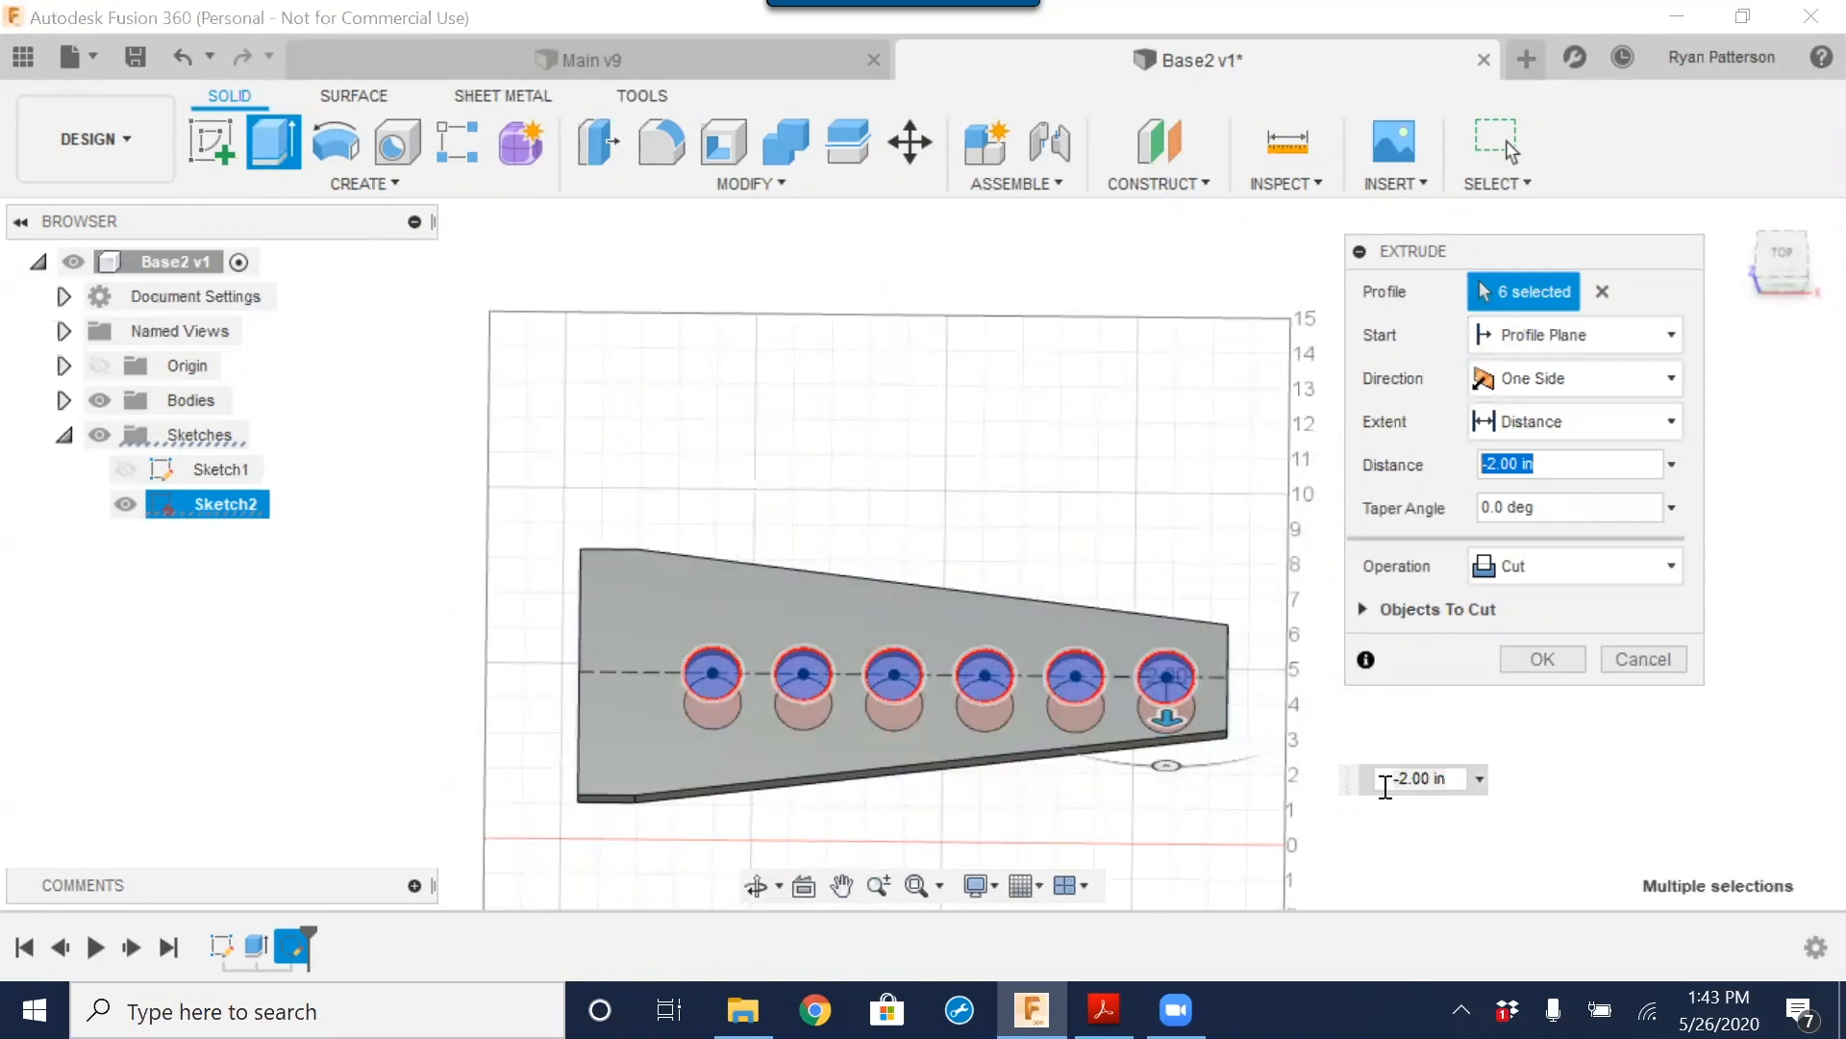
{"action": "left_click", "coordinate": [1384, 782]}
{"action": "key", "text": "ctrl+a"}
{"action": "type", "text": "-.25"}
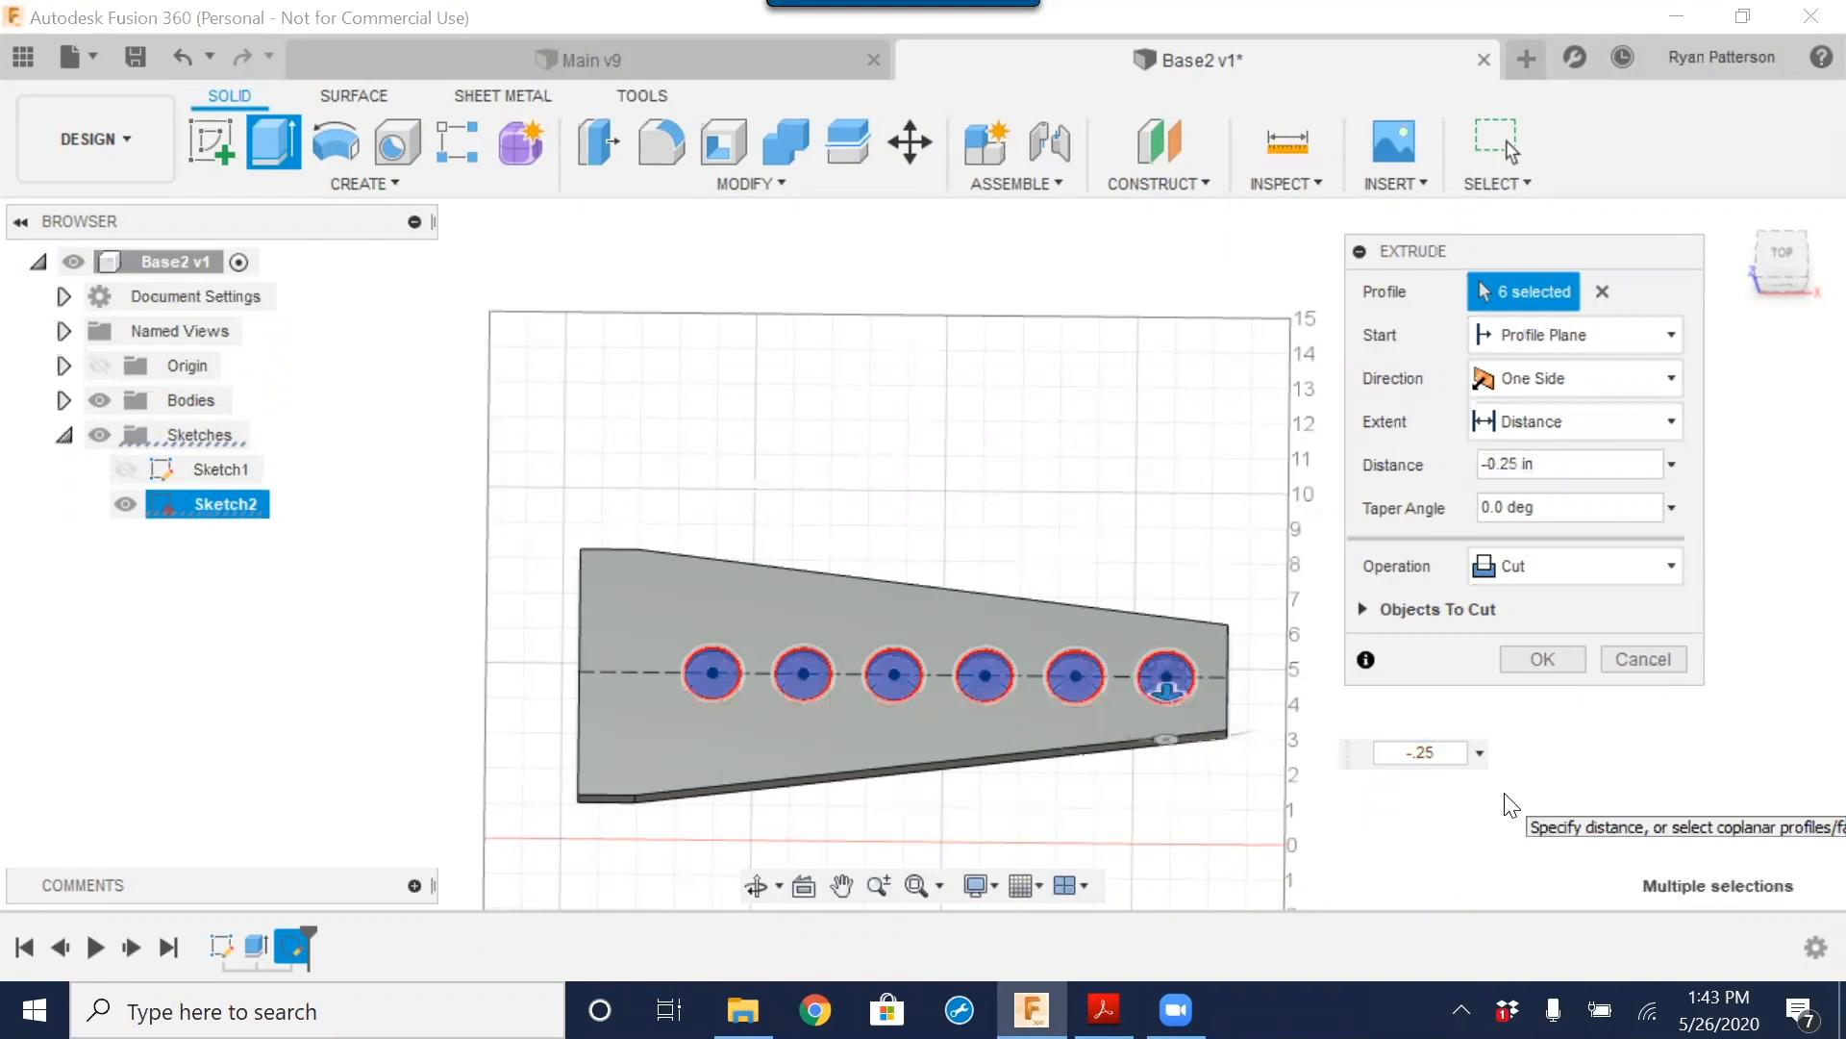
{"action": "key", "text": "Return"}
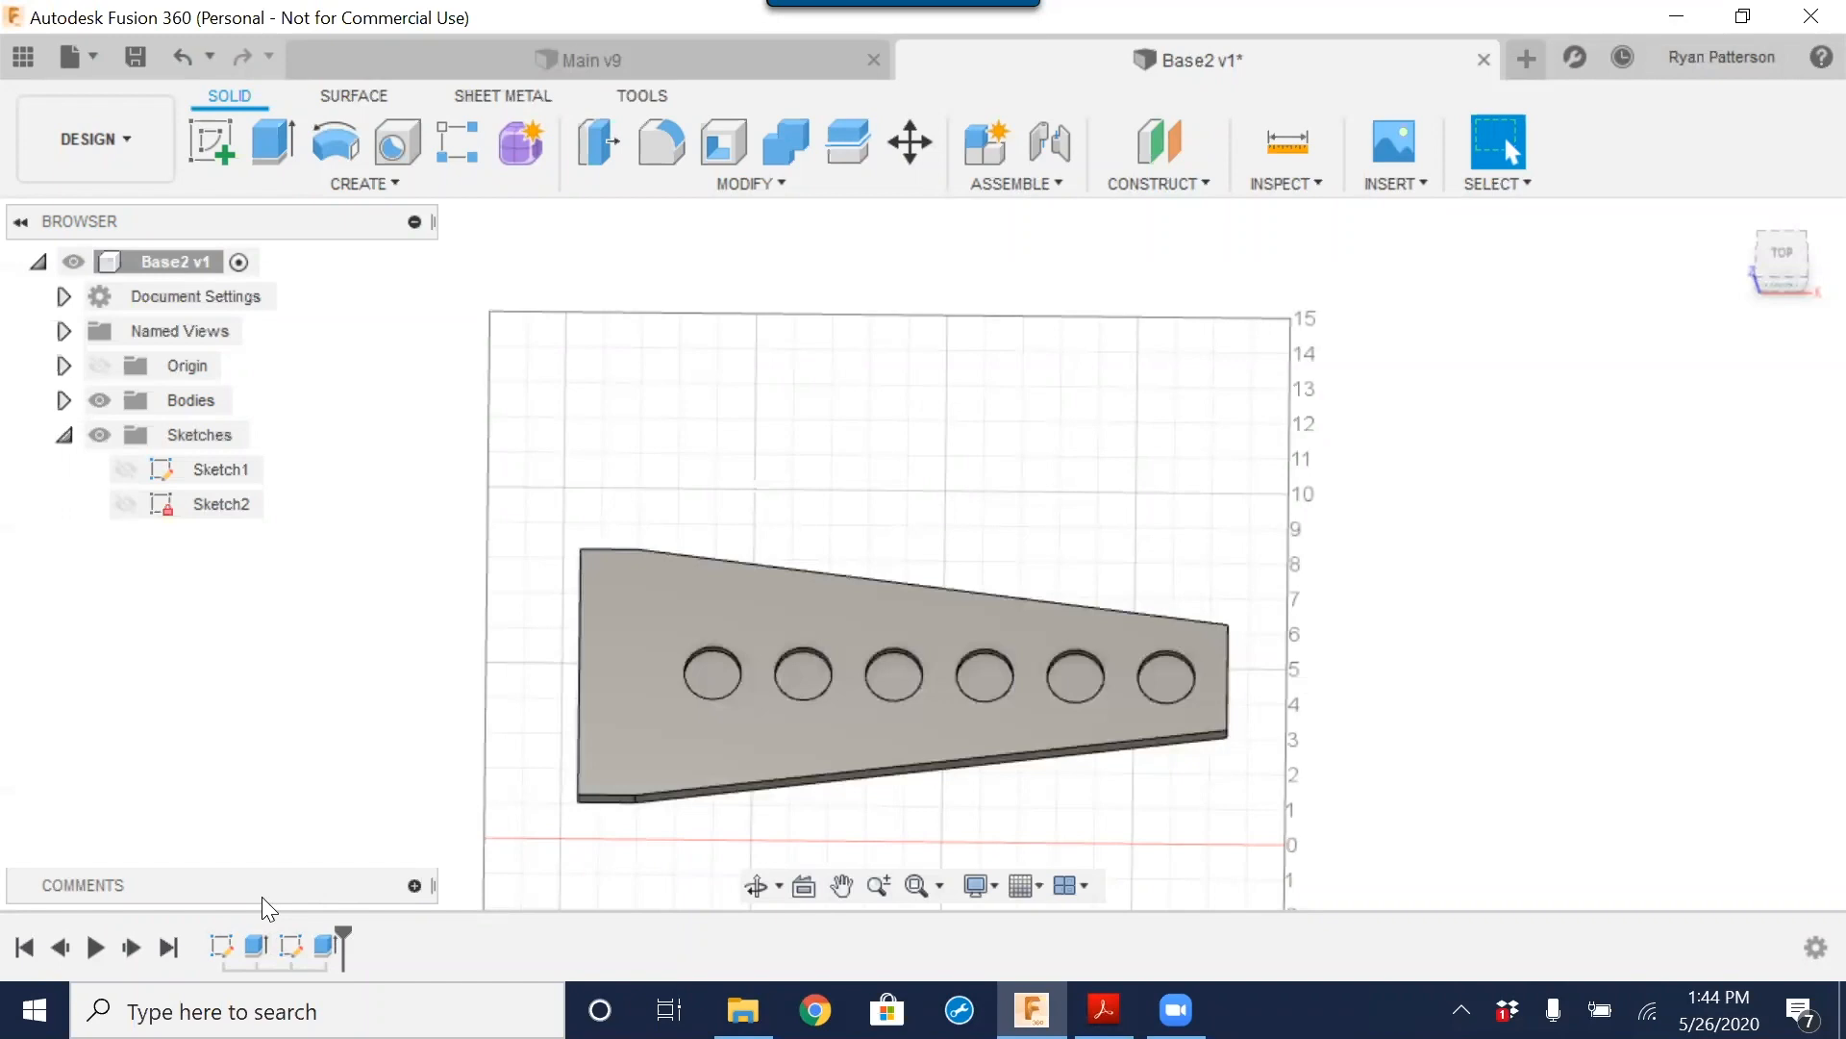
Step: Review the hole features by rolling the timeline back before the hole sketch and forward again, and inspecting the hole cut's extrusion settings
{"action": "left_click_drag", "start_coordinate": [338, 929], "coordinate": [274, 946]}
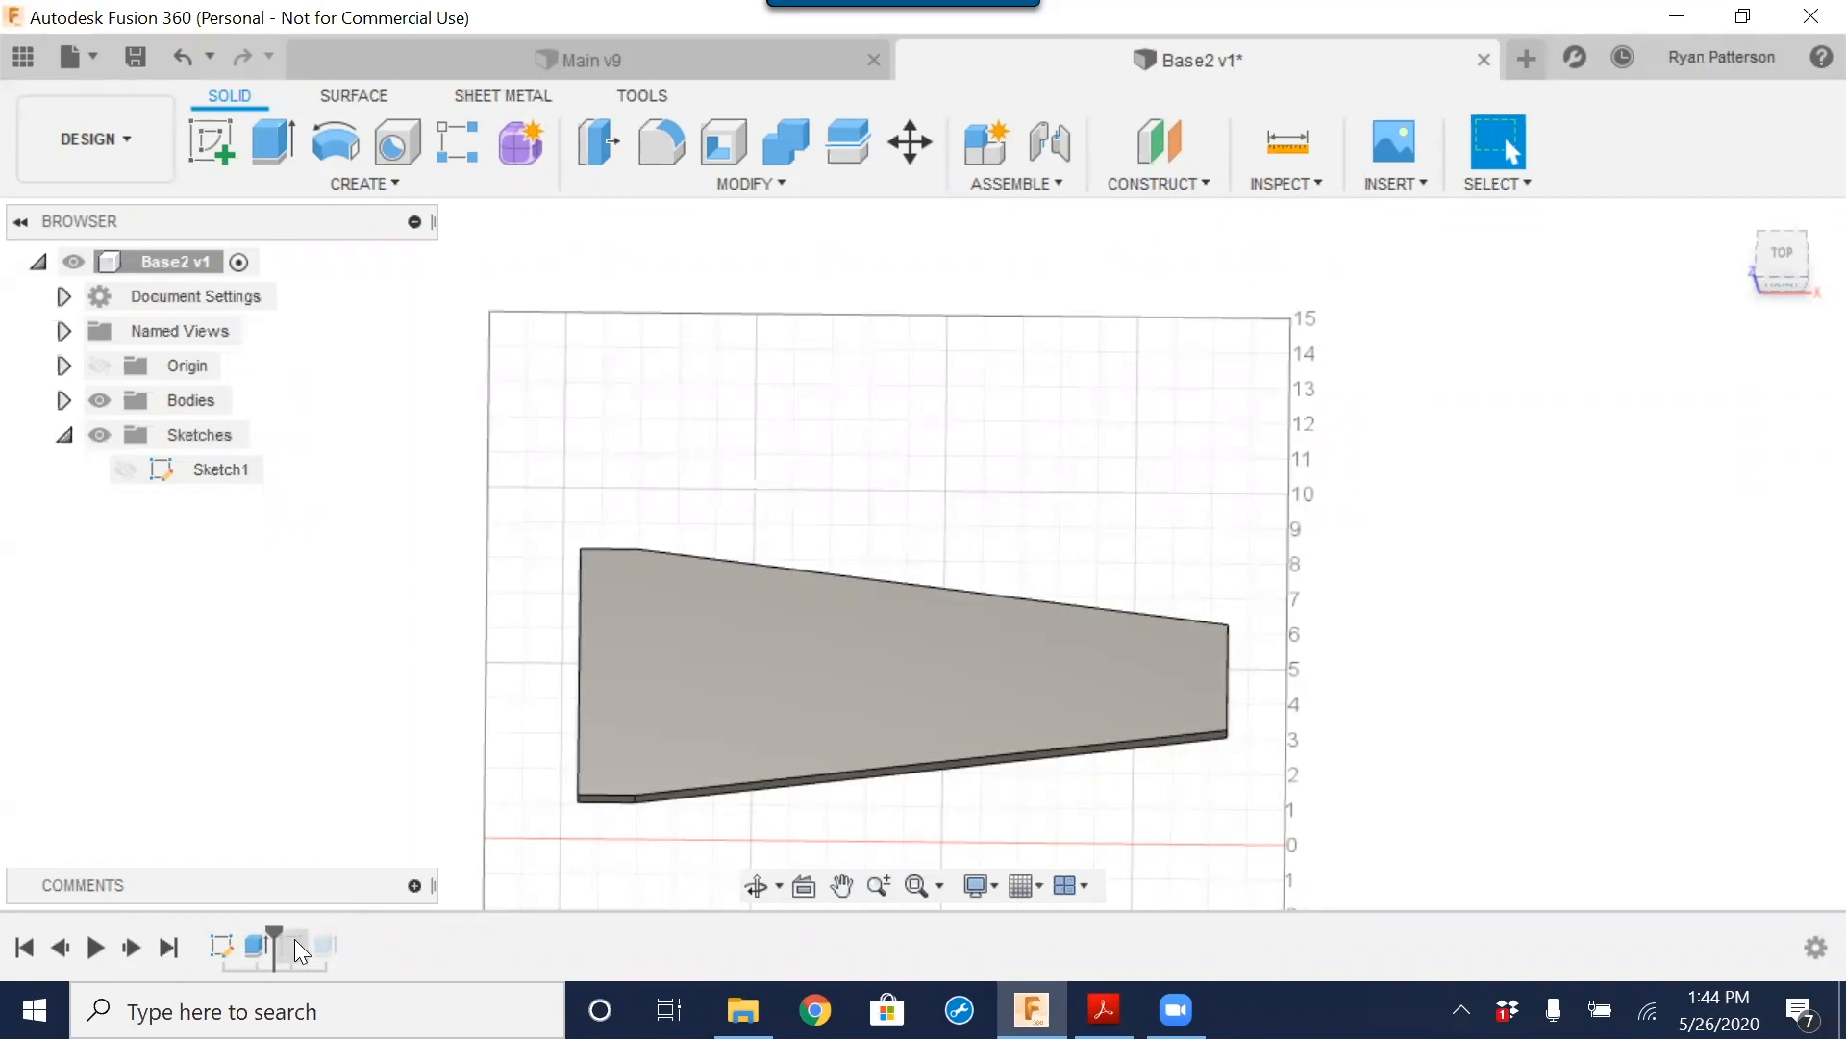
{"action": "left_click_drag", "start_coordinate": [273, 938], "coordinate": [344, 939]}
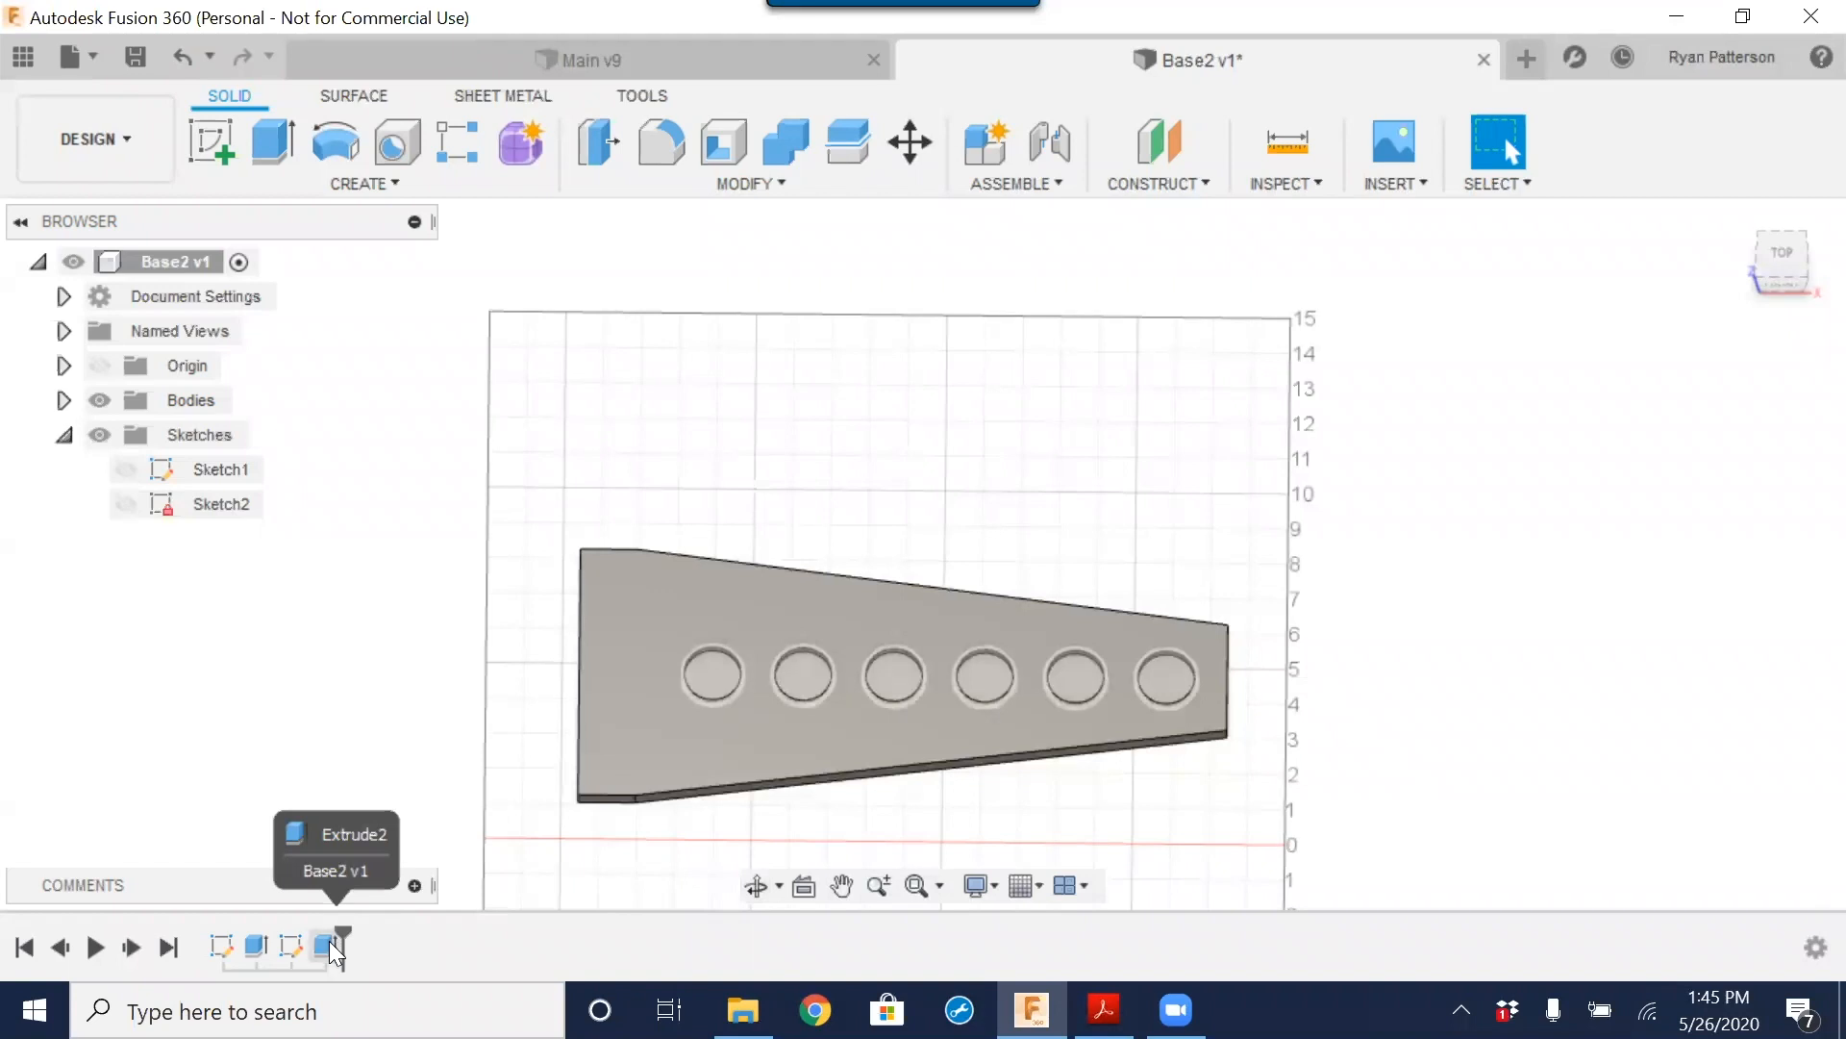
{"action": "double_click", "coordinate": [326, 946]}
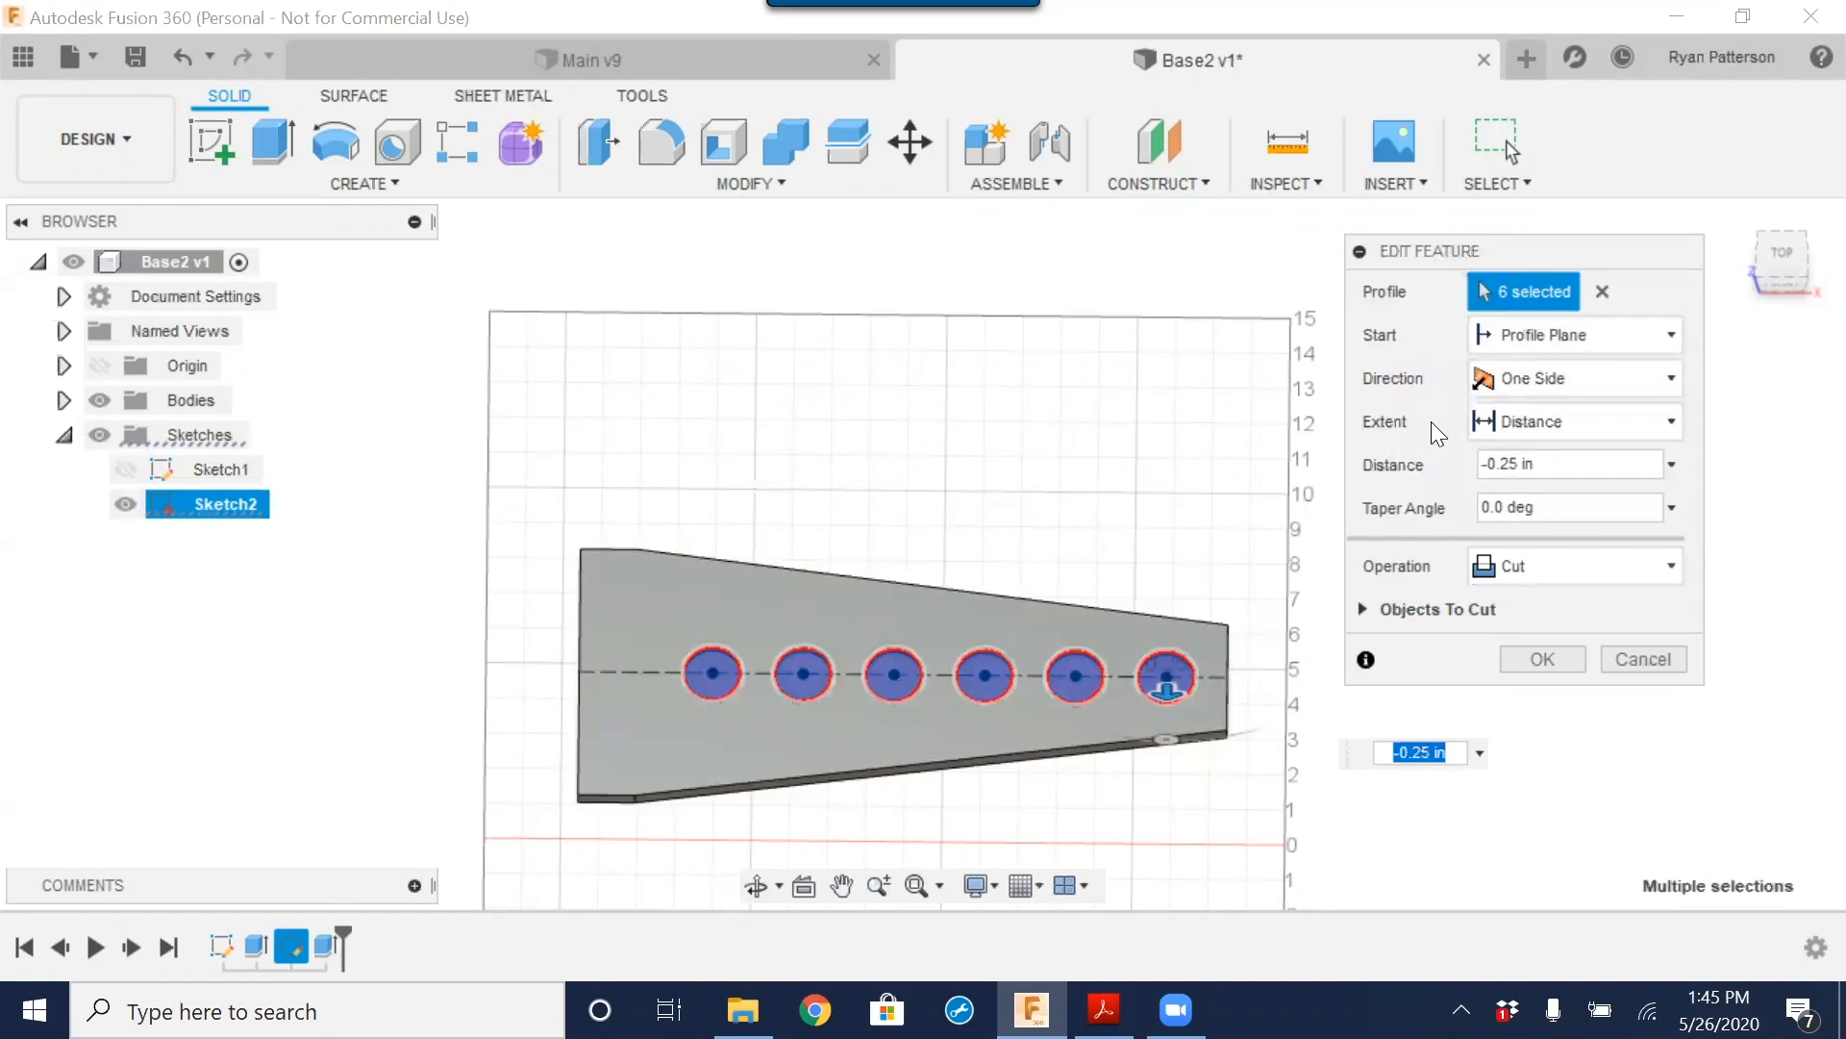
{"action": "left_click", "coordinate": [1509, 465]}
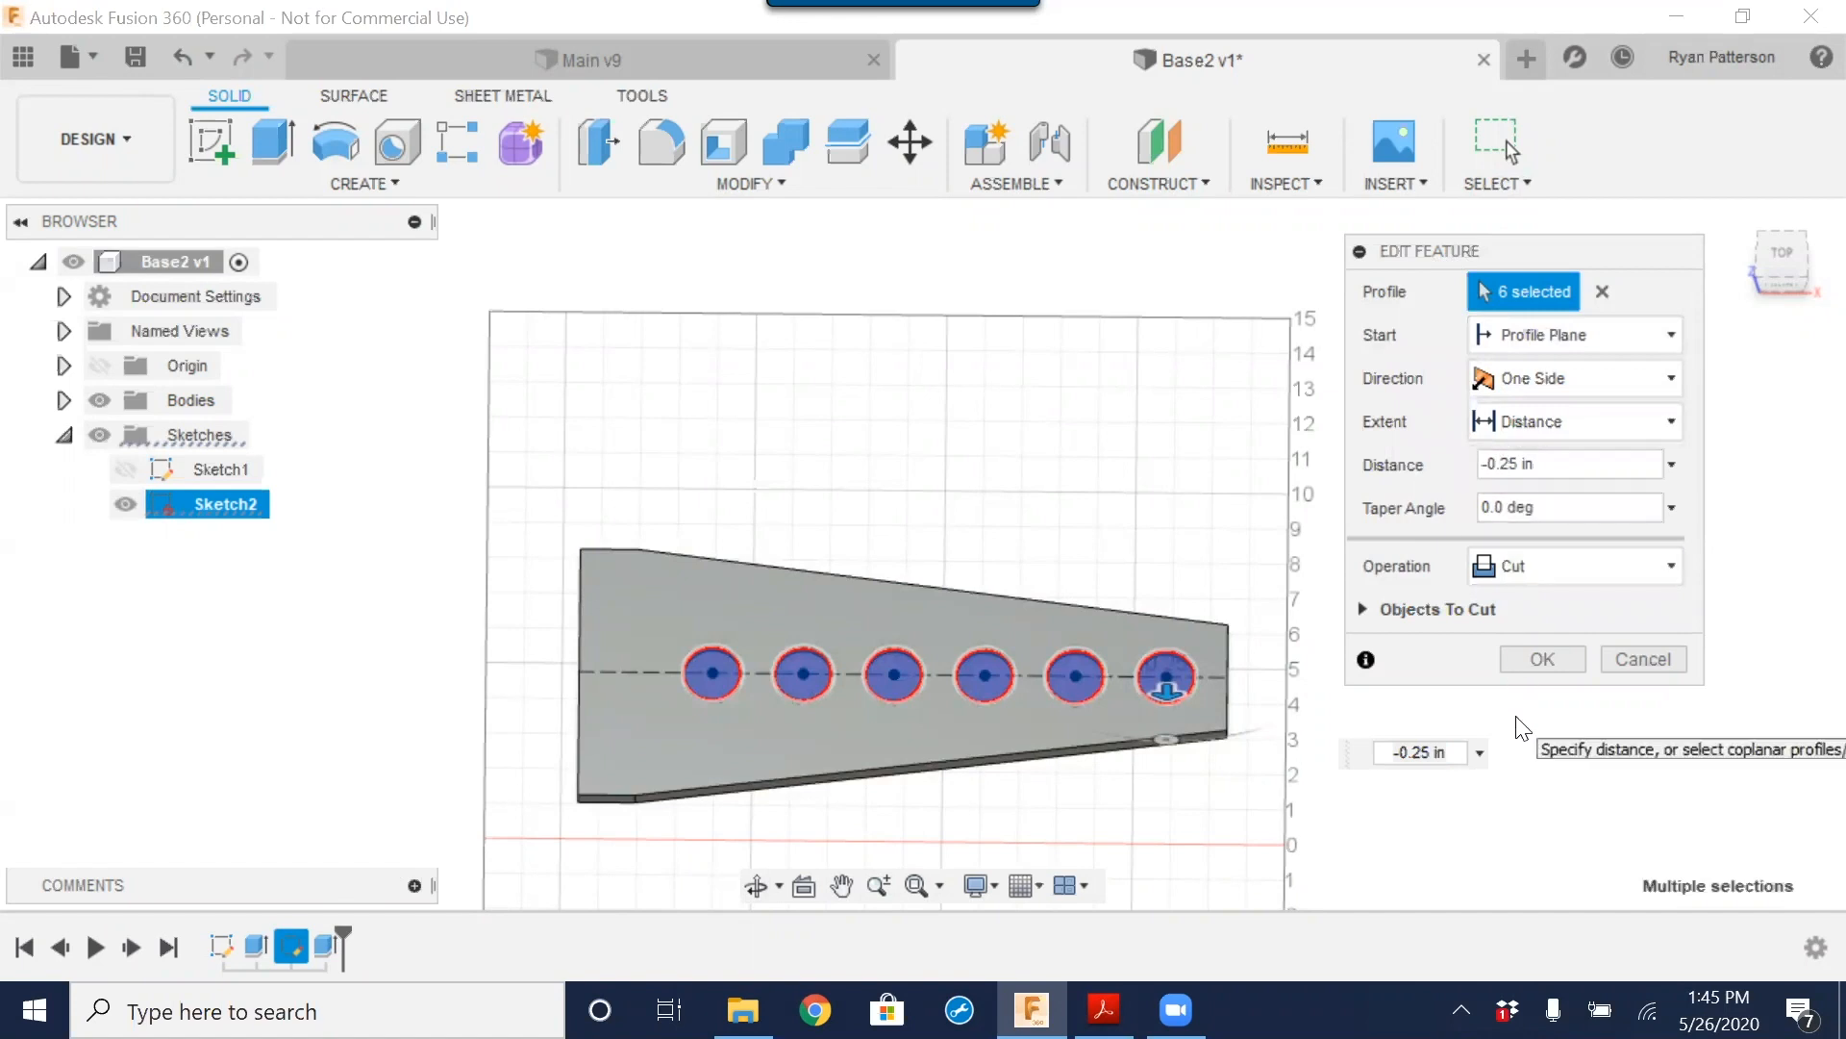
{"action": "left_click", "coordinate": [1641, 658]}
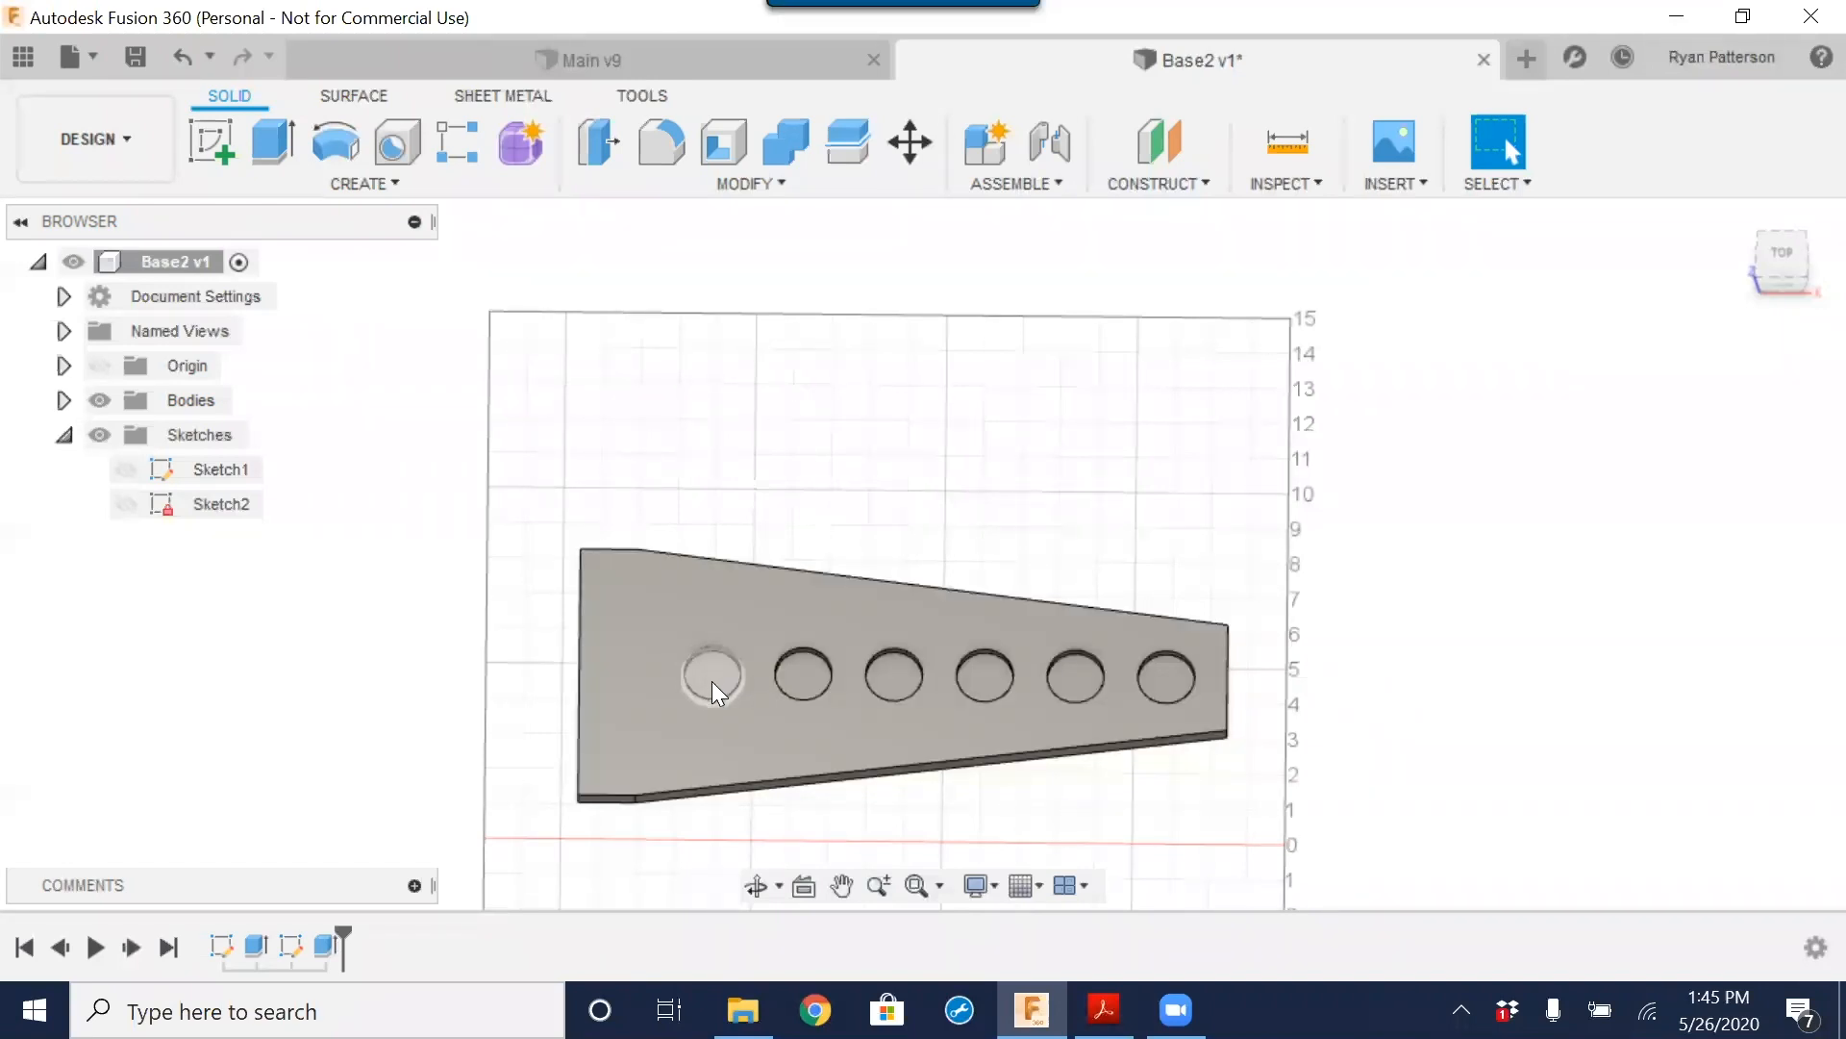
Step: Edit the hole sketch to set the circle diameter to 1.125 in, and finish the sketch
{"action": "left_click", "coordinate": [223, 510]}
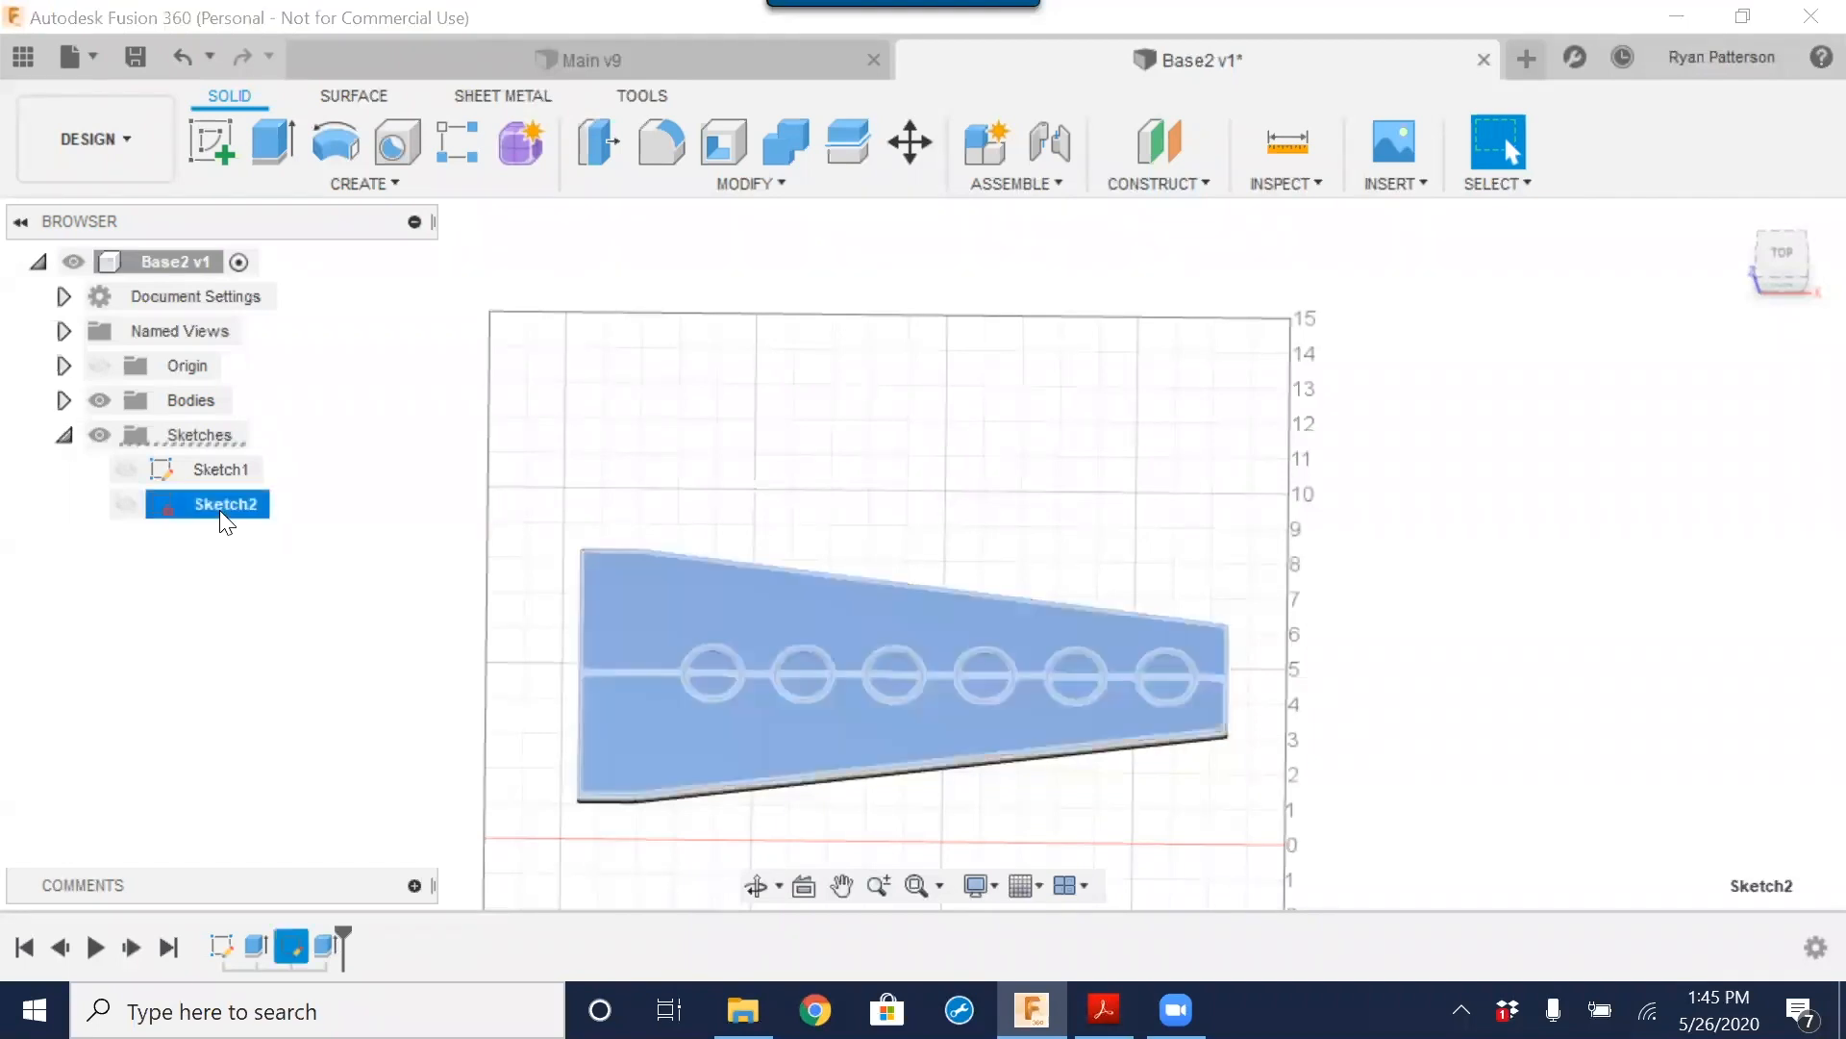
{"action": "right_click", "coordinate": [223, 509]}
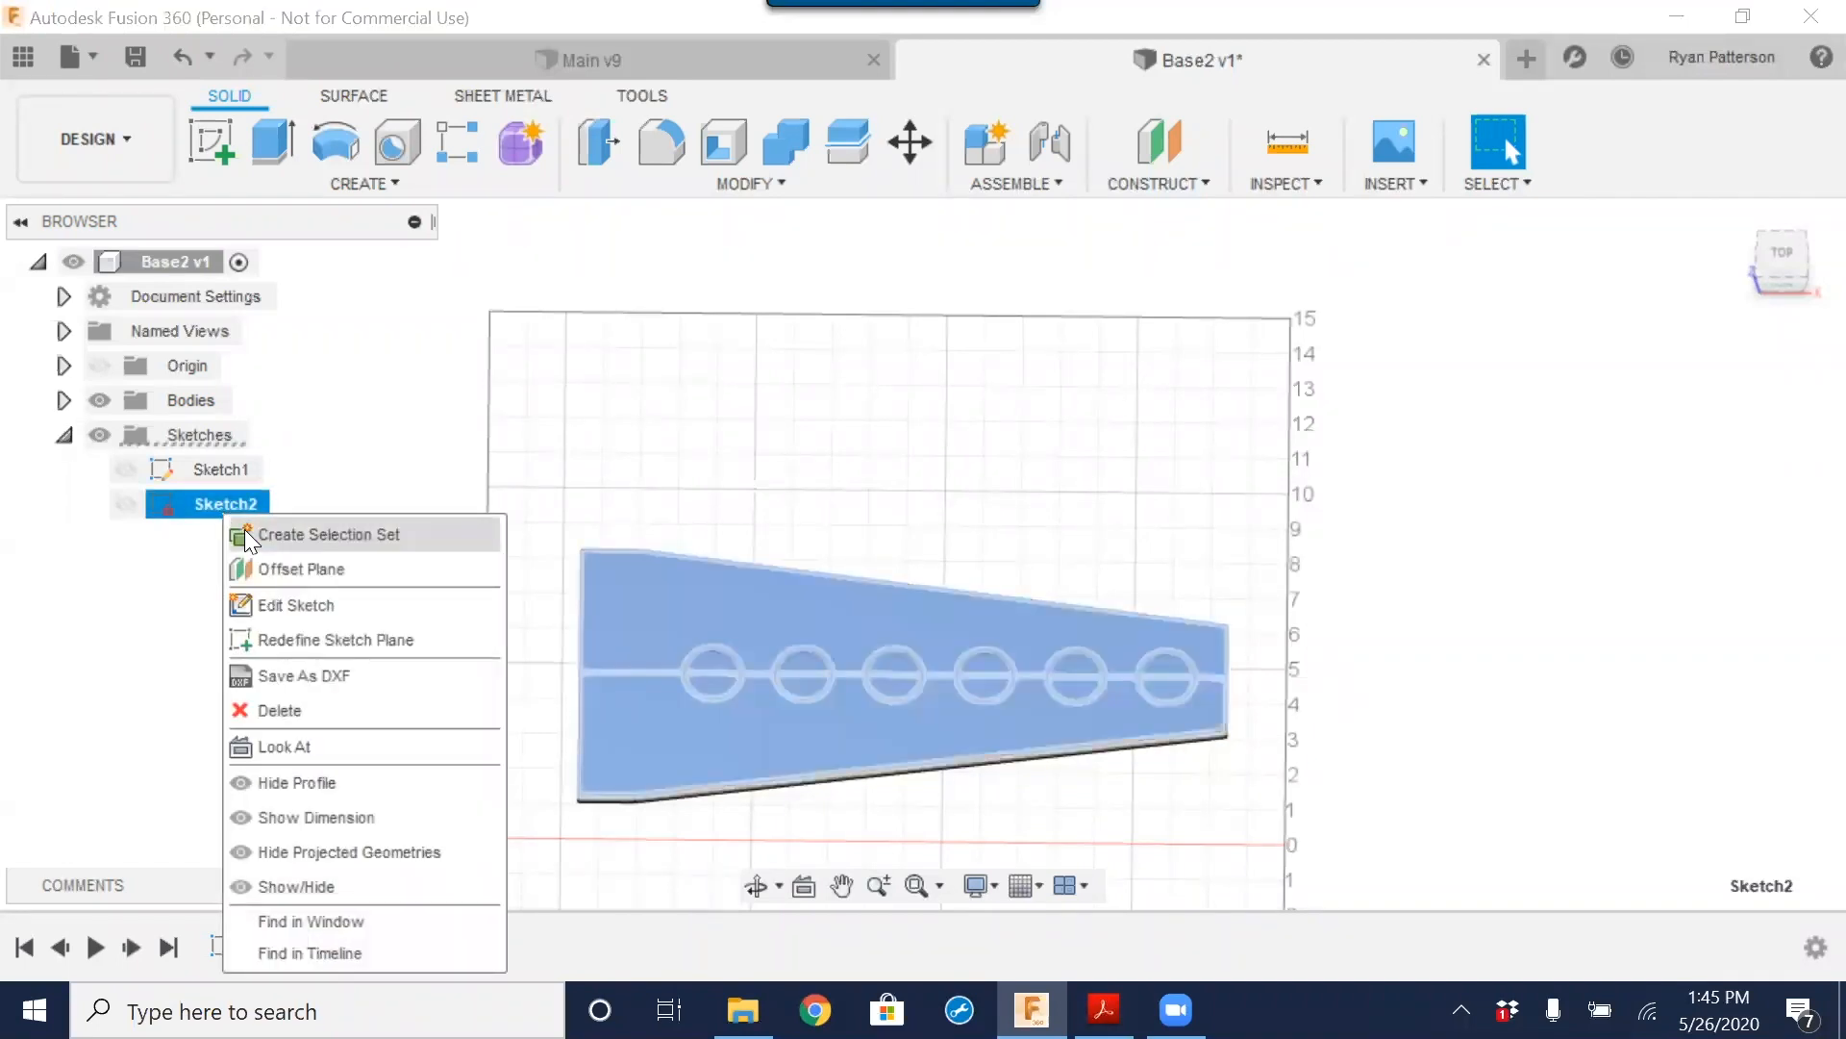
{"action": "left_click", "coordinate": [297, 606]}
{"action": "double_click", "coordinate": [616, 596]}
{"action": "type", "text": "1.125"}
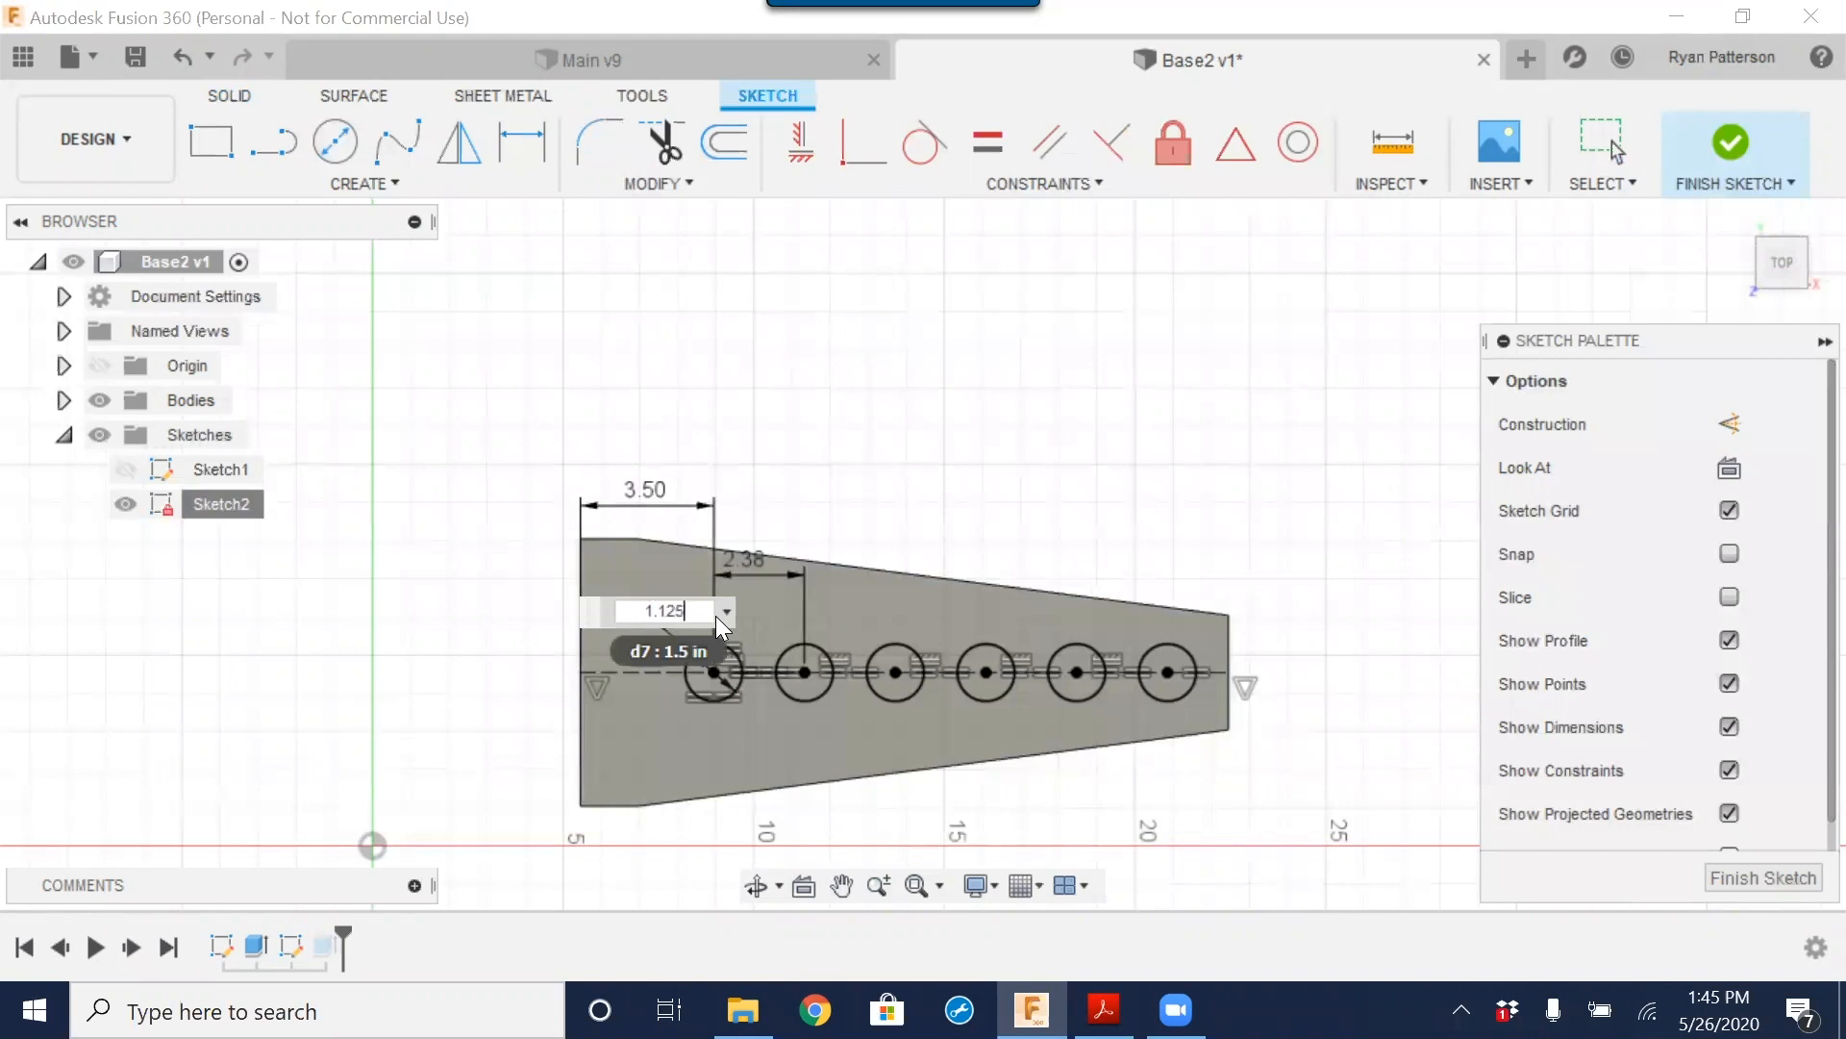
{"action": "key", "text": "Return"}
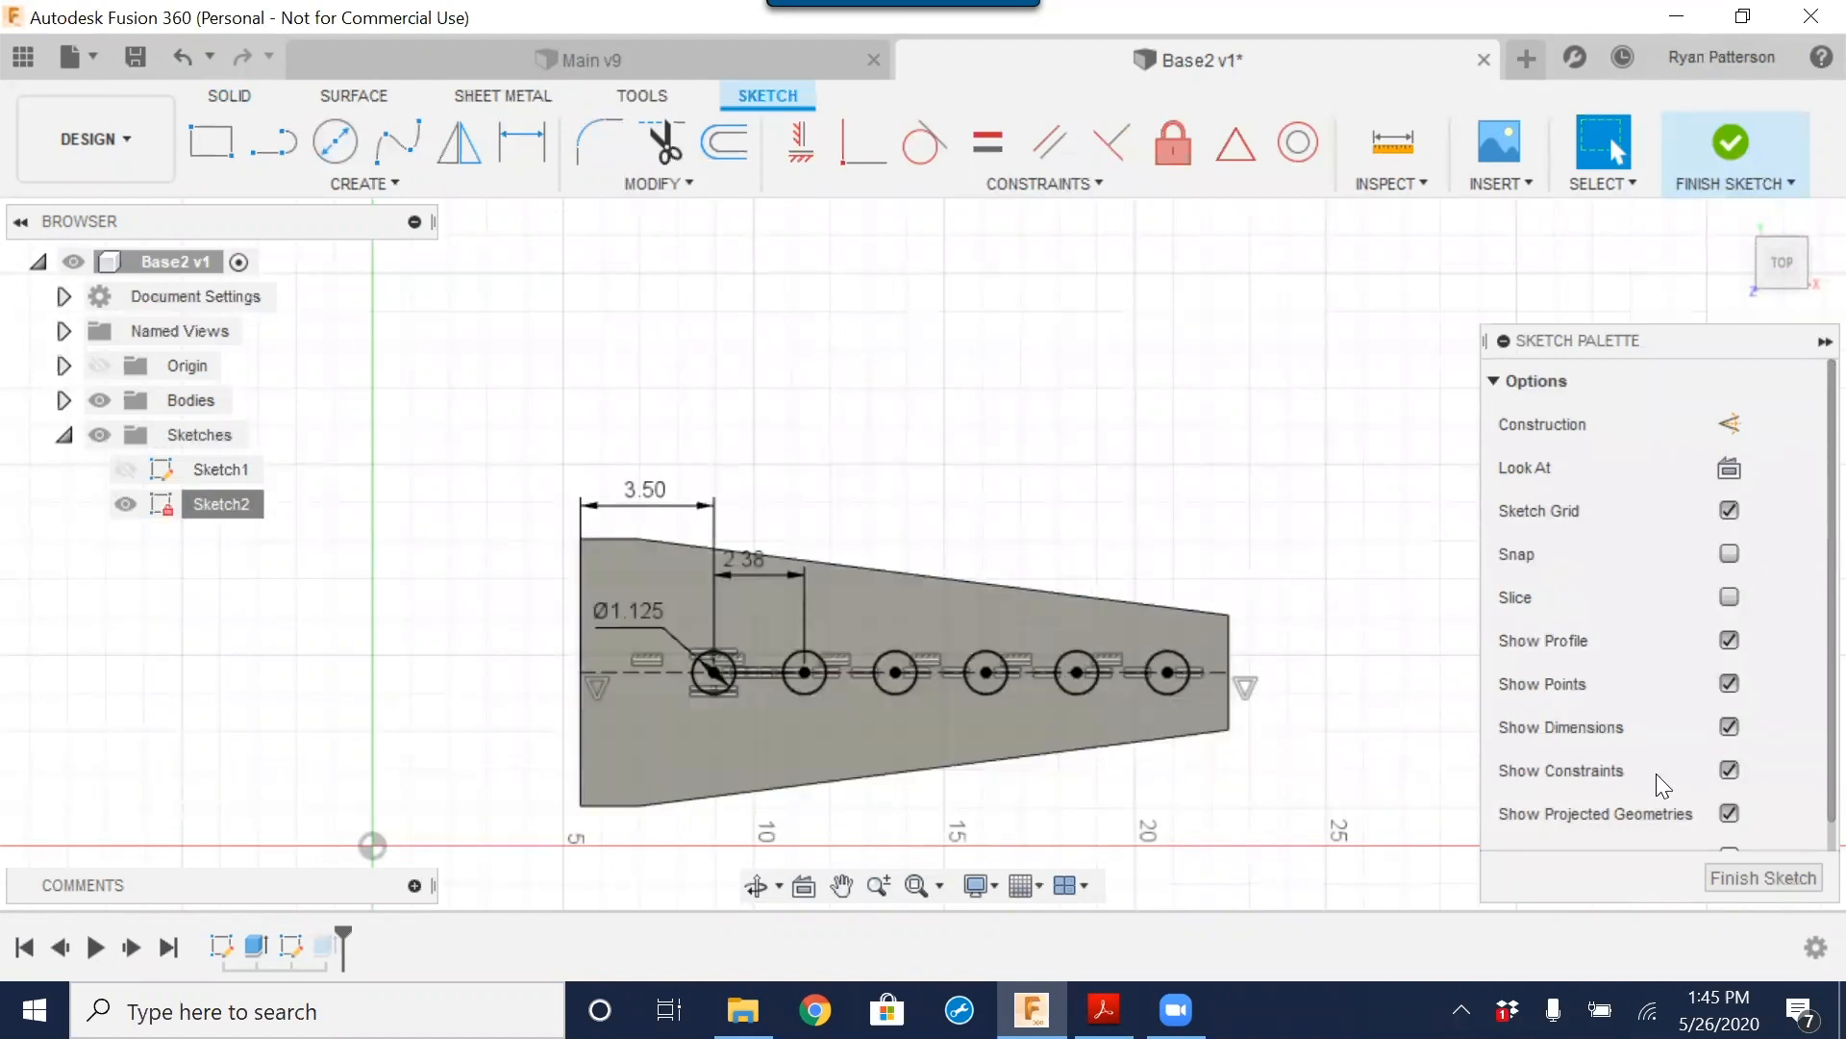
{"action": "left_click", "coordinate": [1777, 879]}
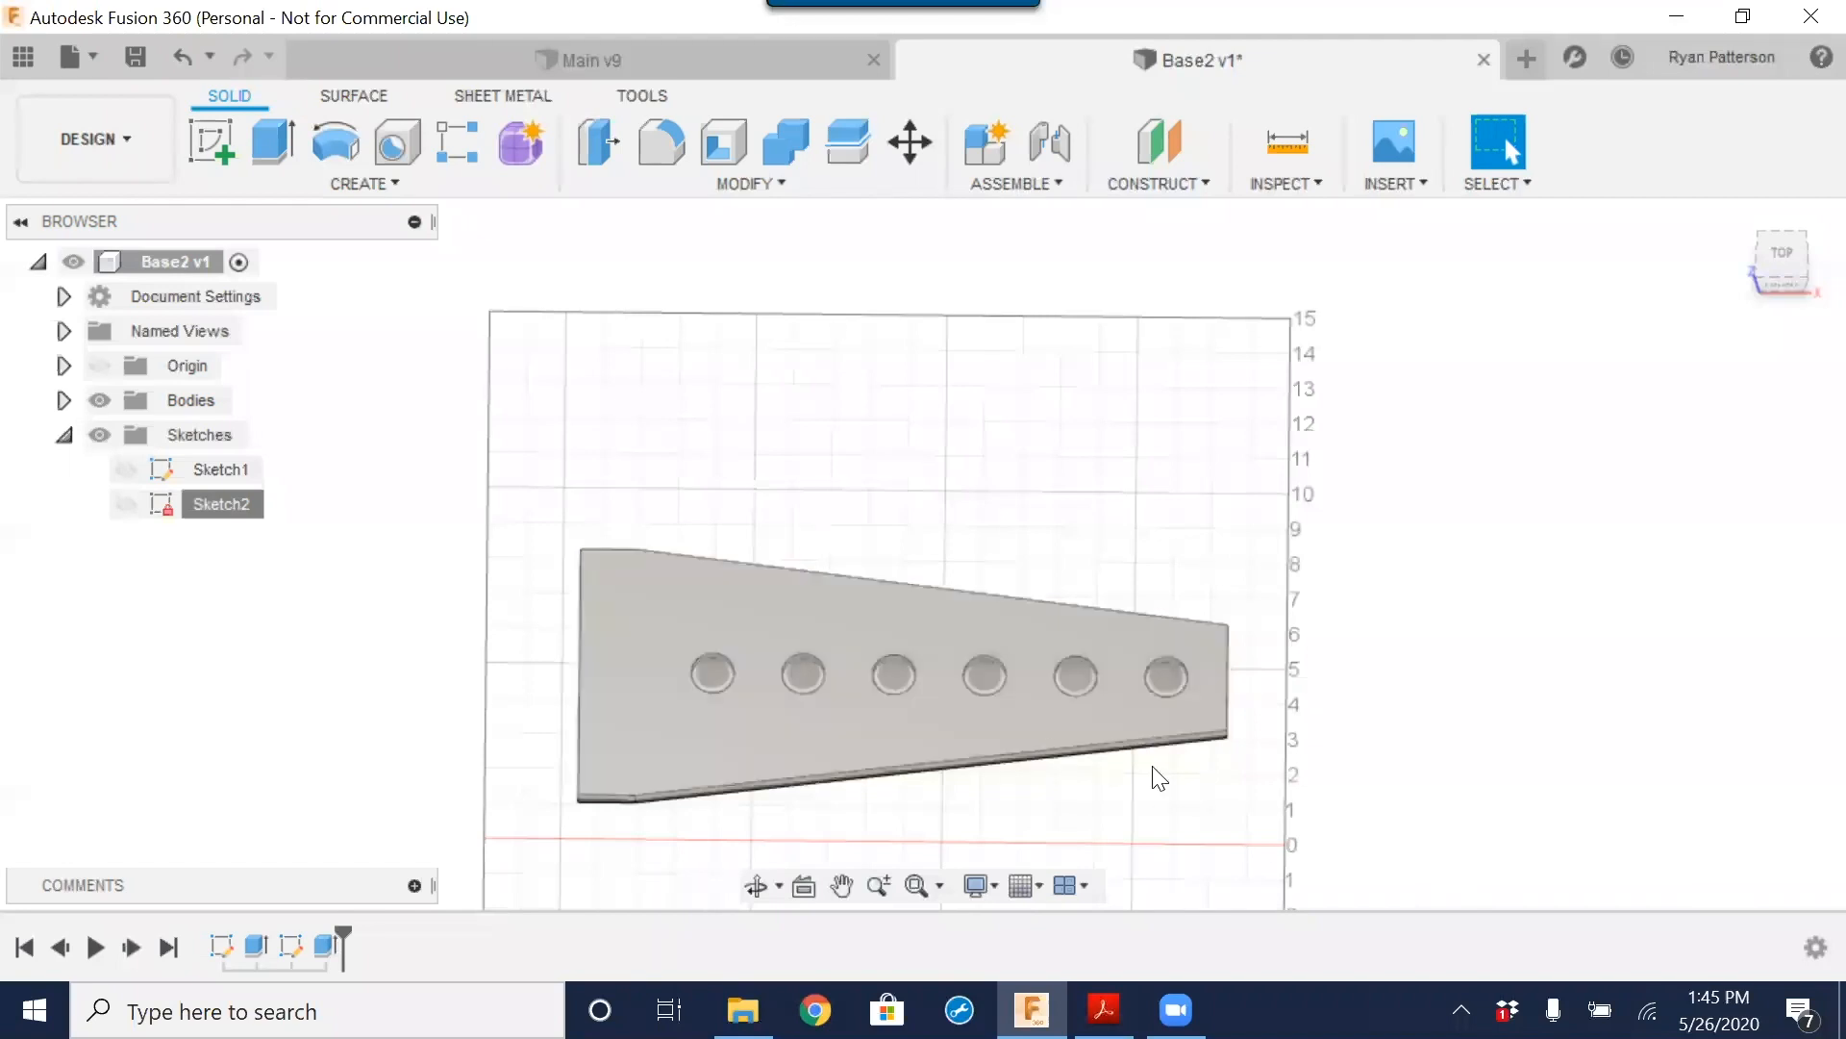
Step: Switch to Base.pdf in Acrobat Reader to check the end tabs, and return to the plate model in Fusion 360
{"action": "middle_click_drag", "start_coordinate": [997, 775], "coordinate": [1019, 676], "text": "shift"}
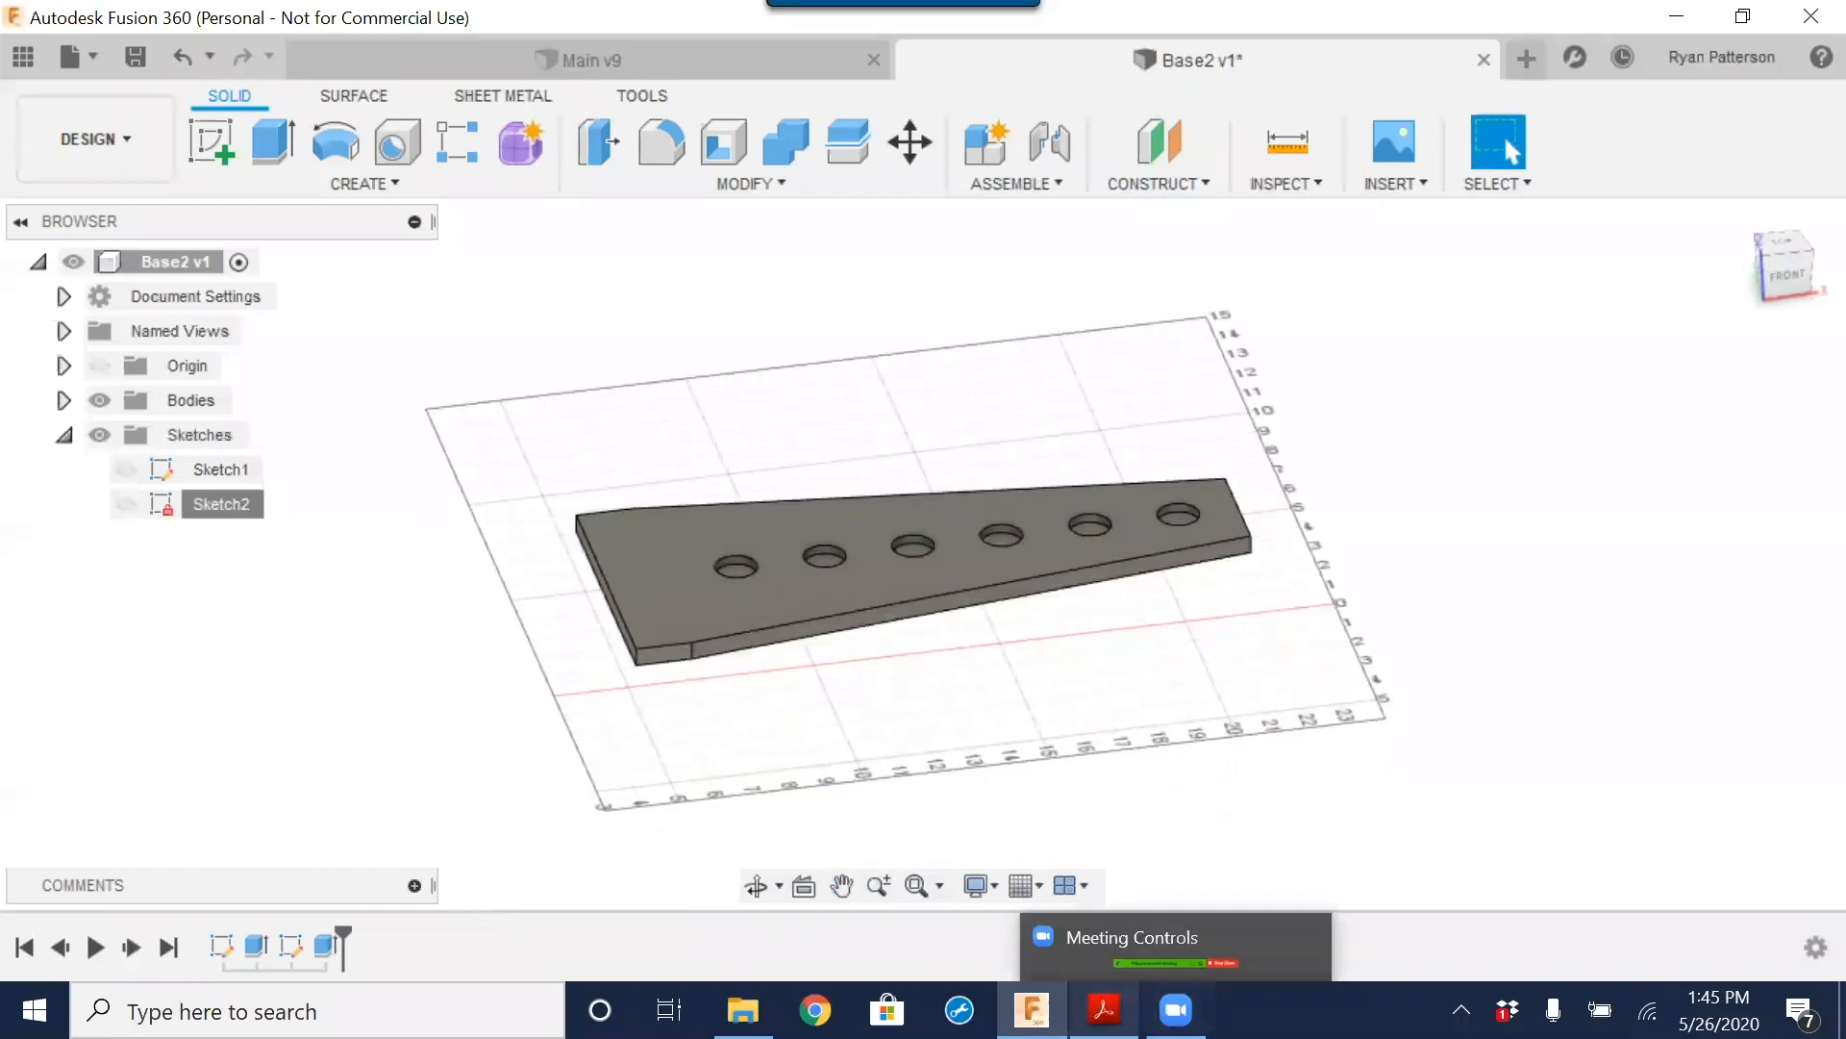
{"action": "left_click", "coordinate": [1103, 1010]}
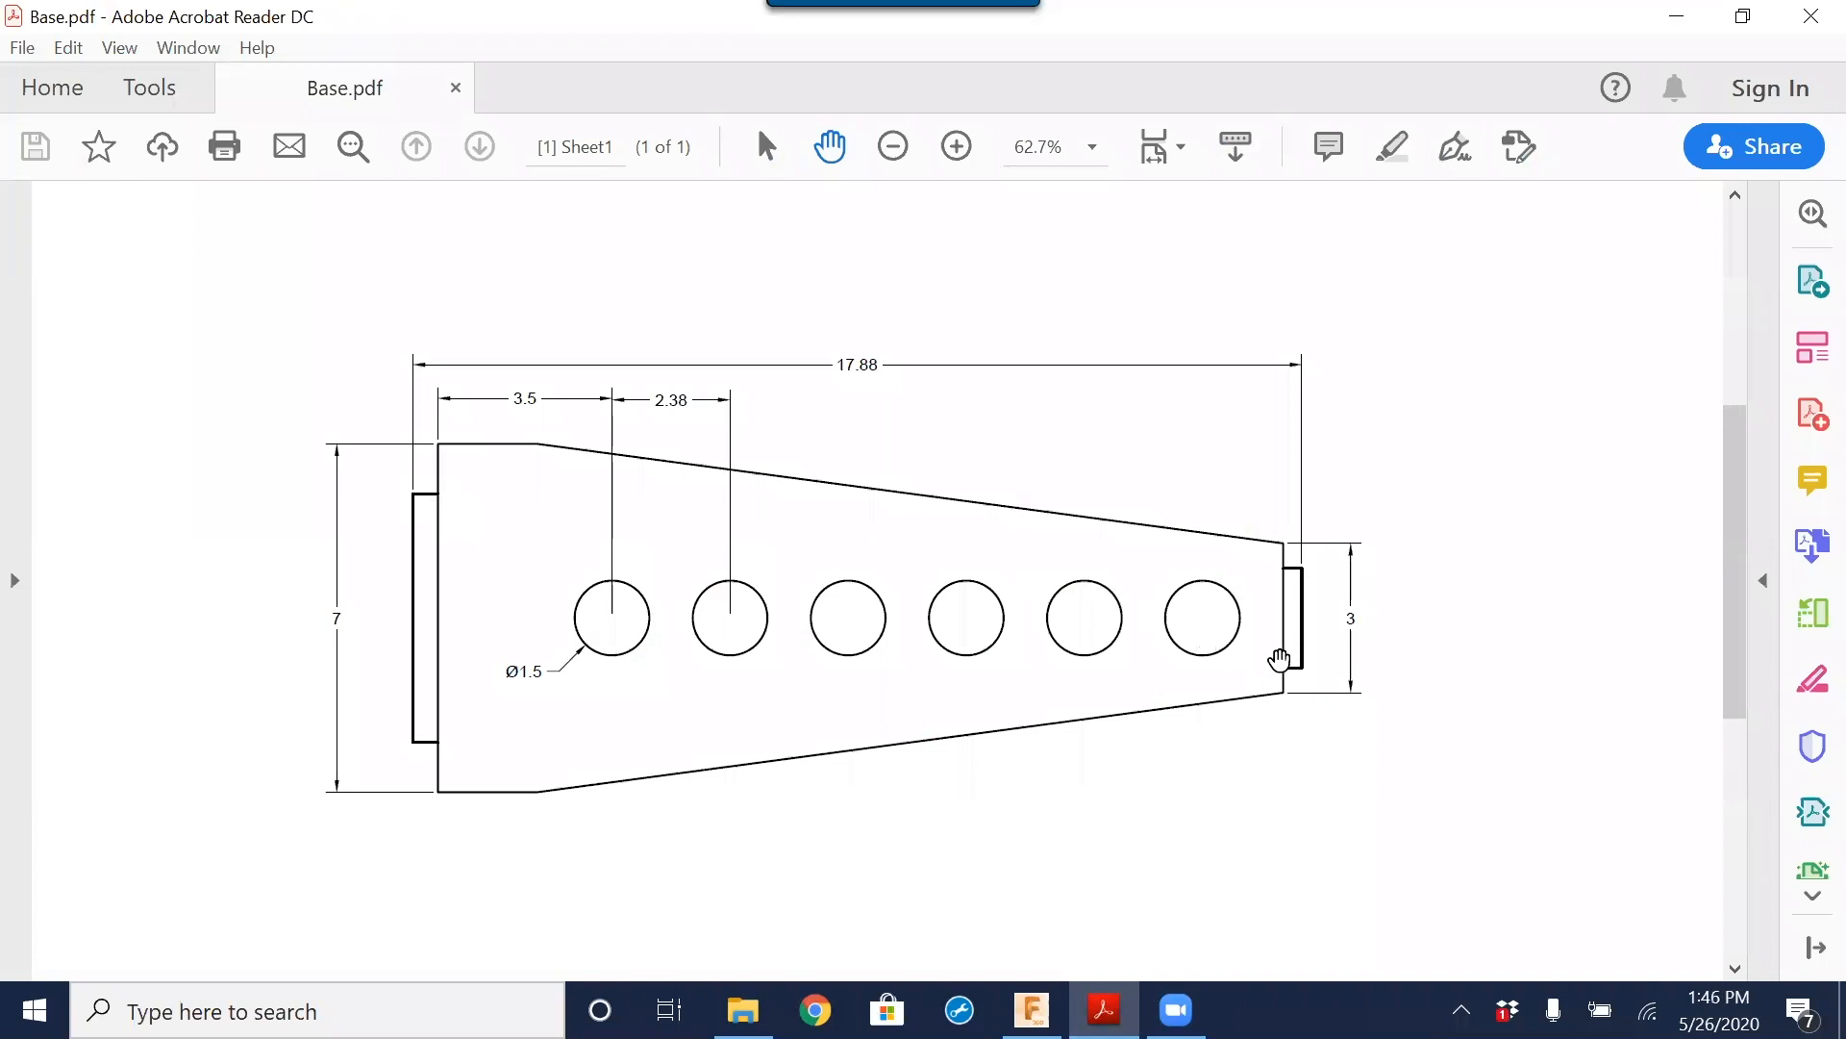
{"action": "mouse_move", "coordinate": [1031, 1010]}
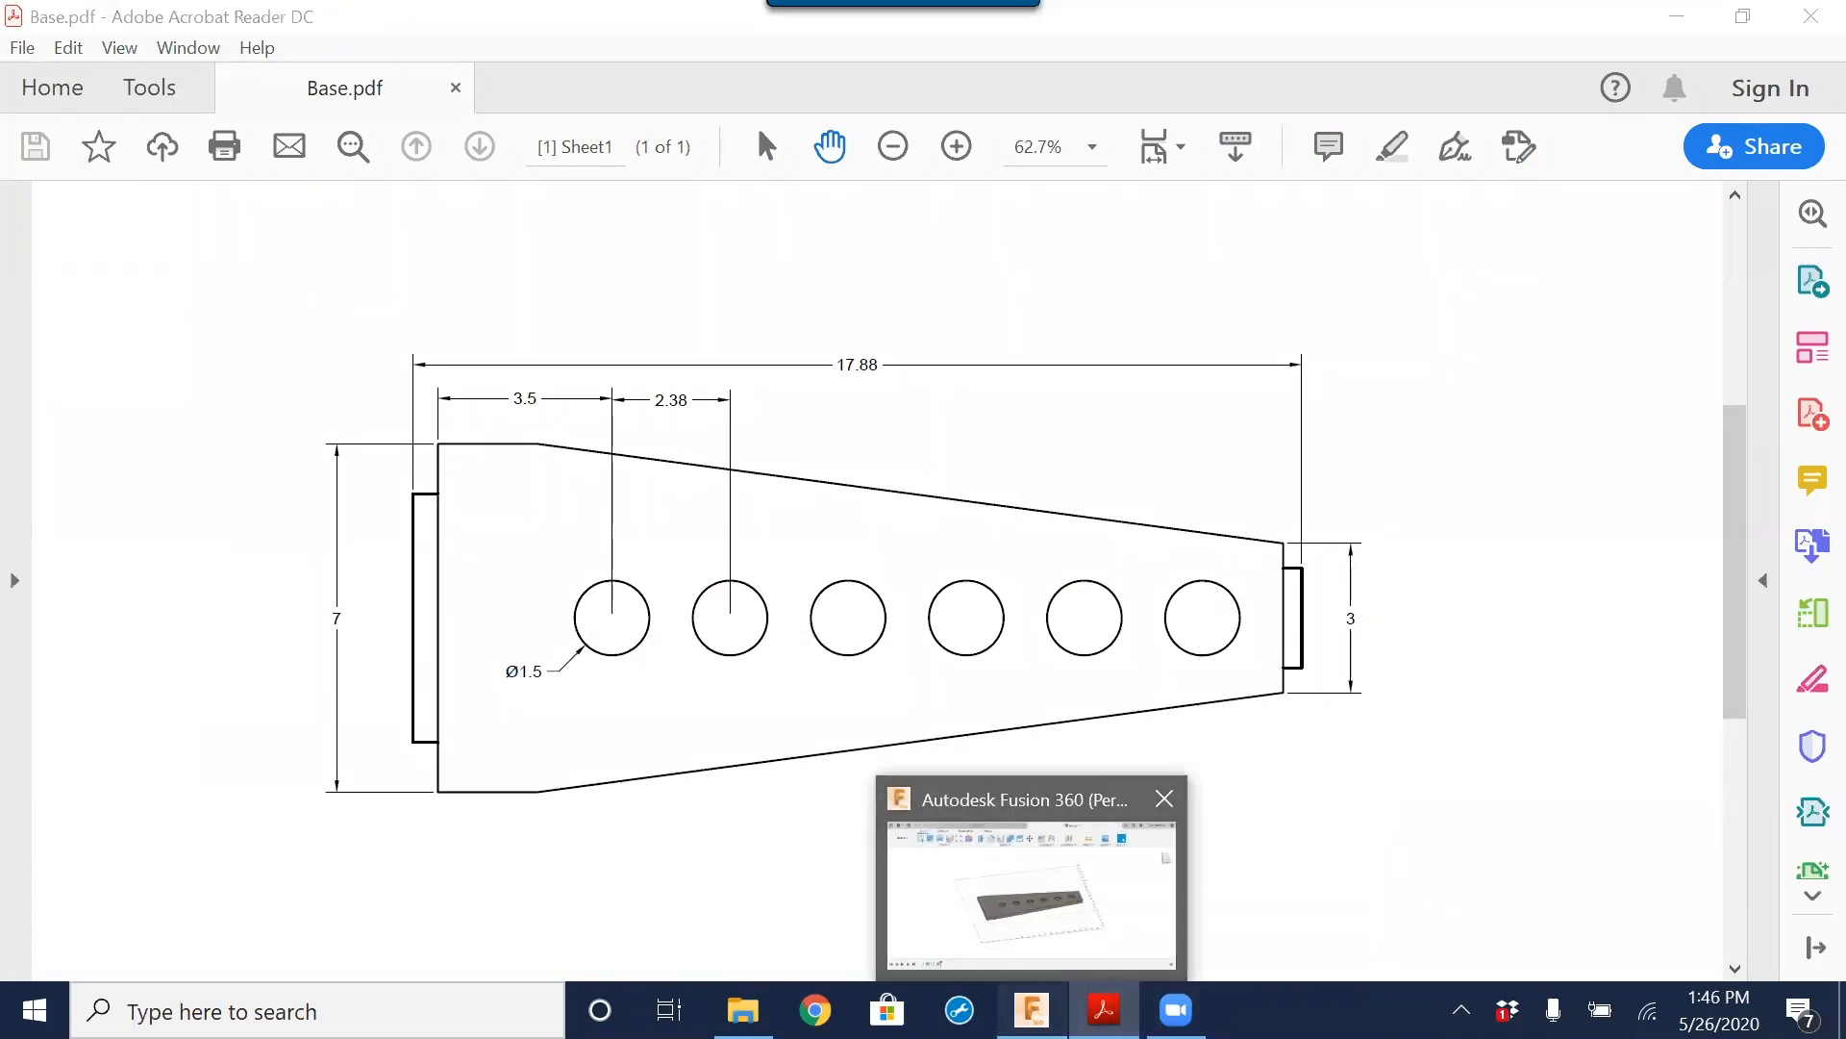
{"action": "left_click", "coordinate": [1031, 1009]}
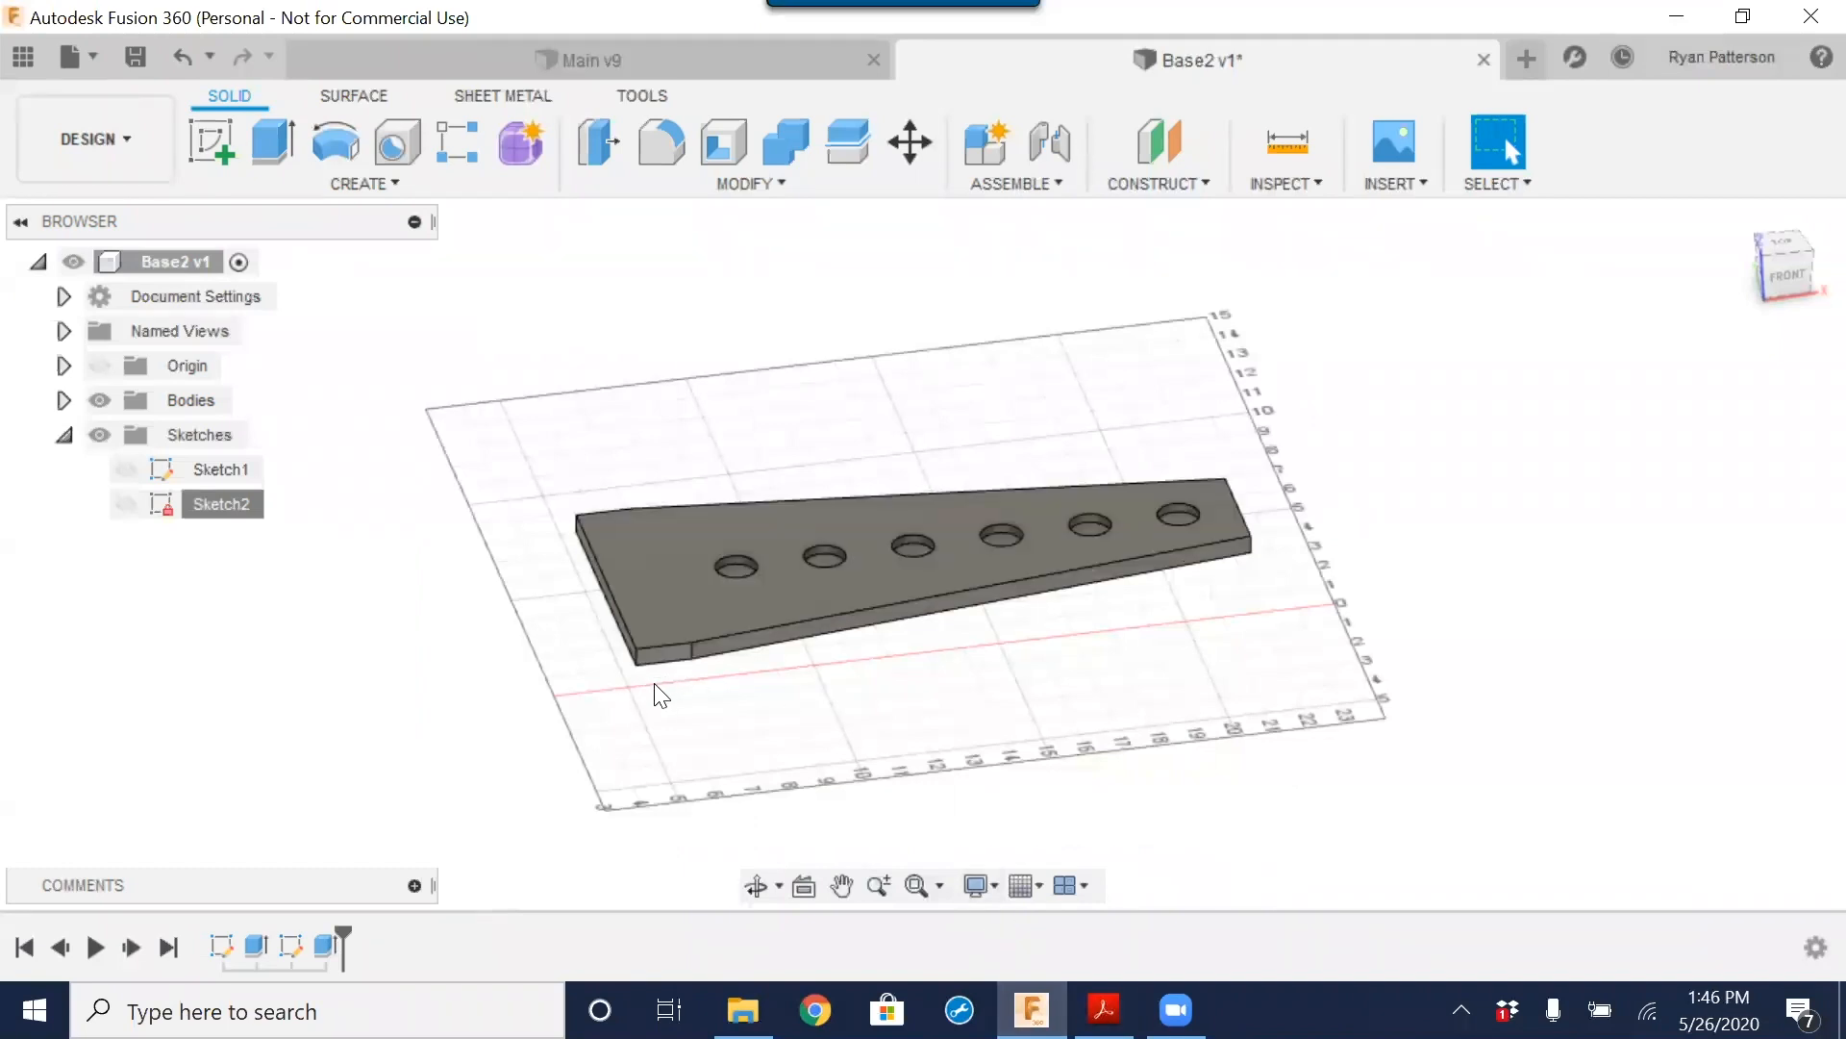
Step: Start a new sketch on the plate's wide end face and view that face straight on
{"action": "middle_click_drag", "start_coordinate": [659, 696], "coordinate": [800, 628], "text": "shift"}
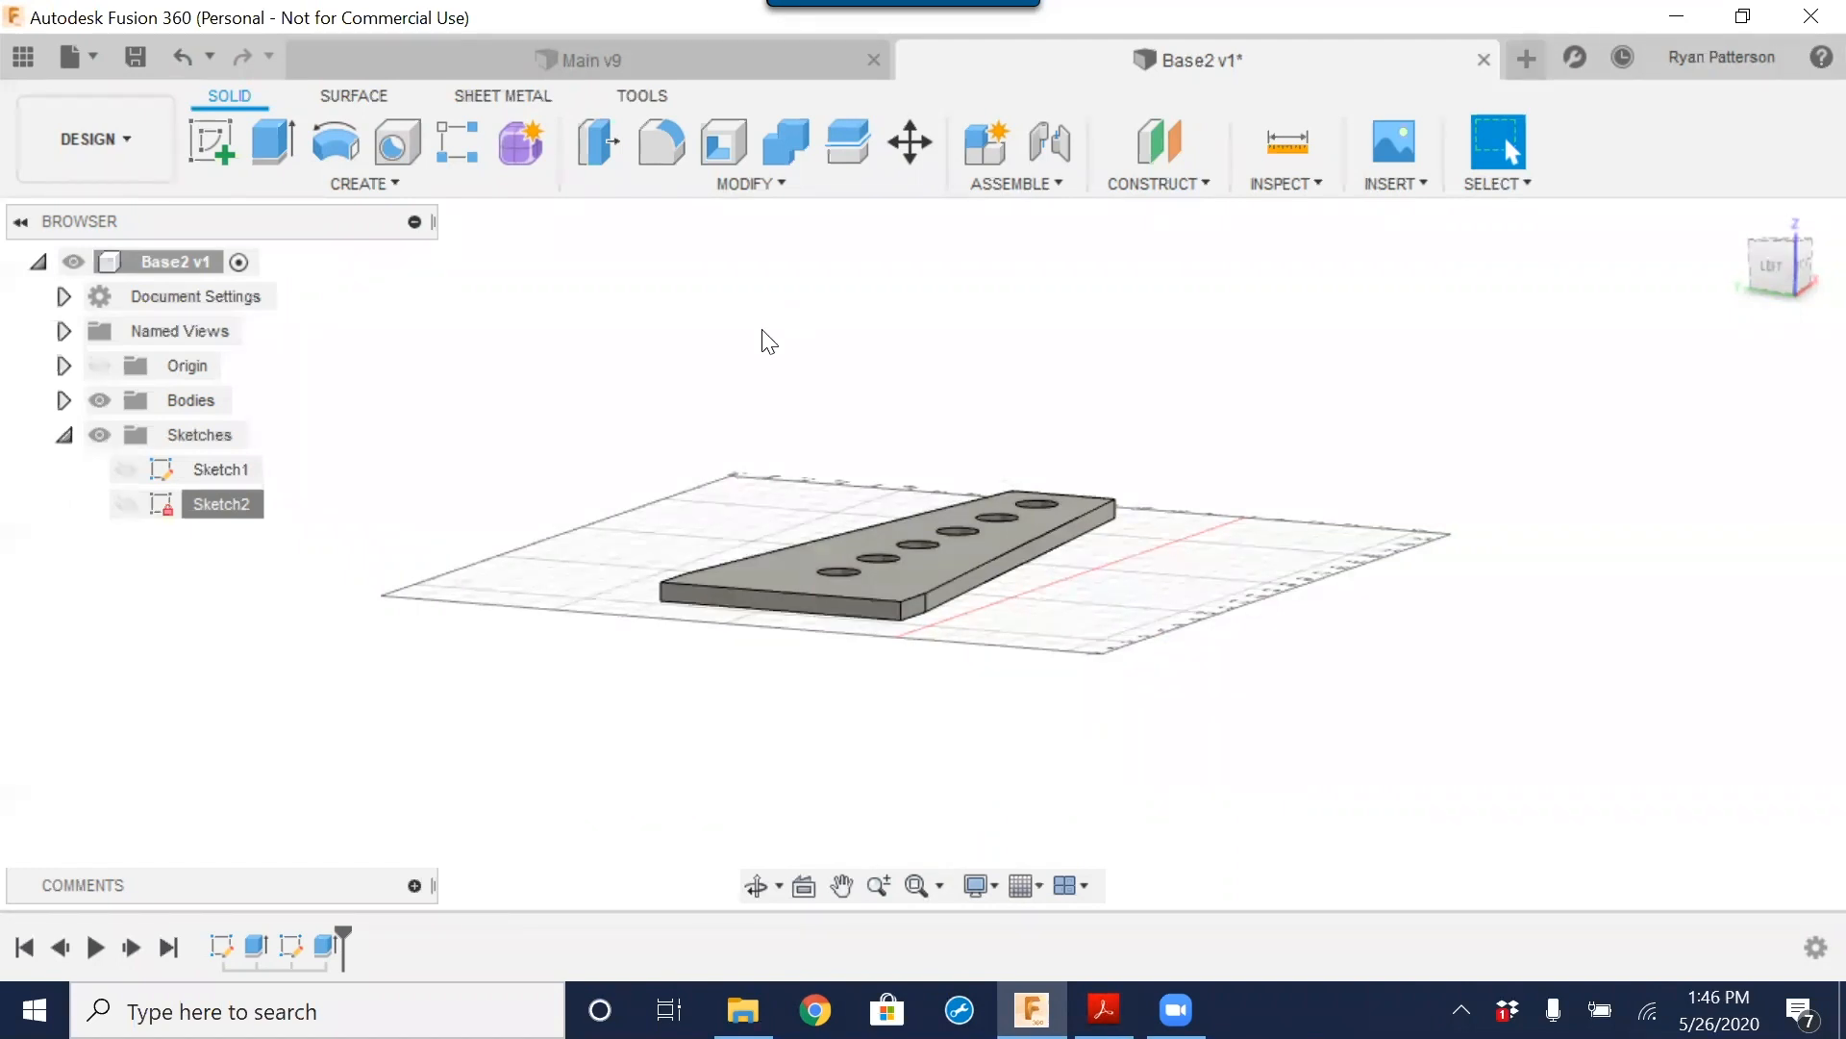
{"action": "left_click", "coordinate": [214, 134]}
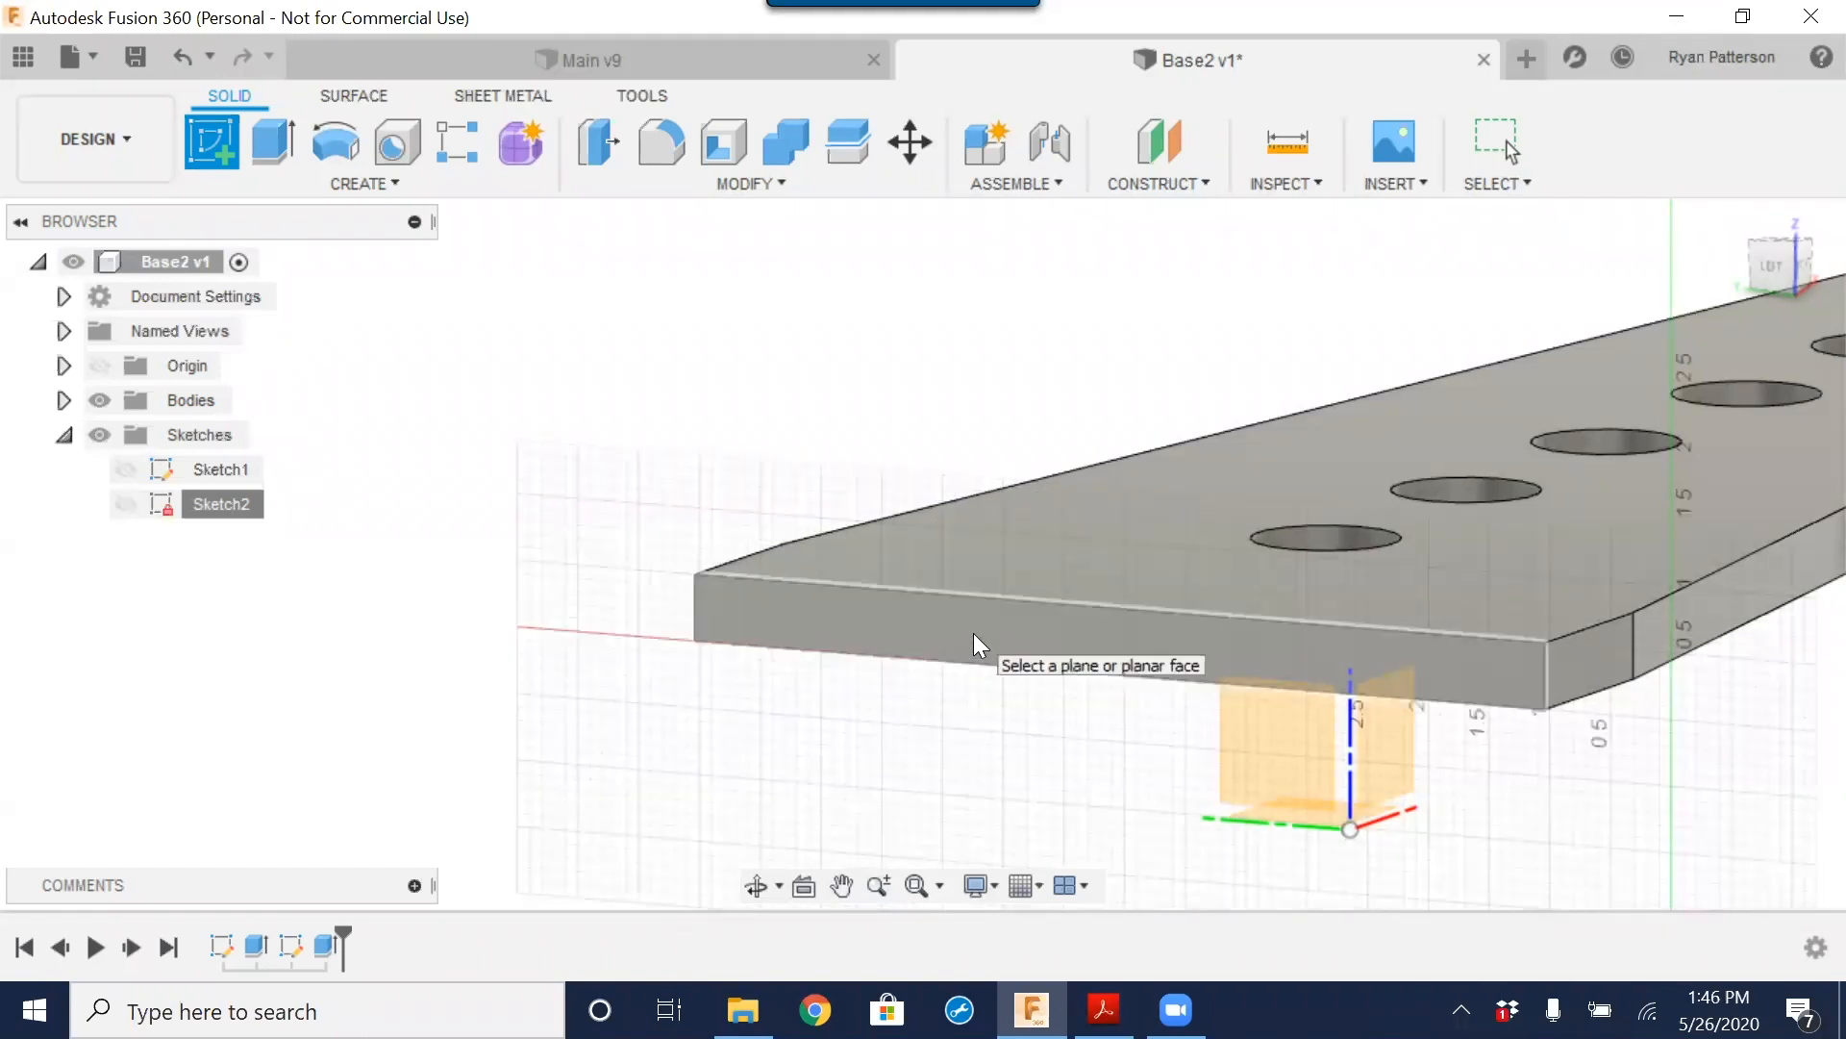
{"action": "left_click", "coordinate": [975, 634]}
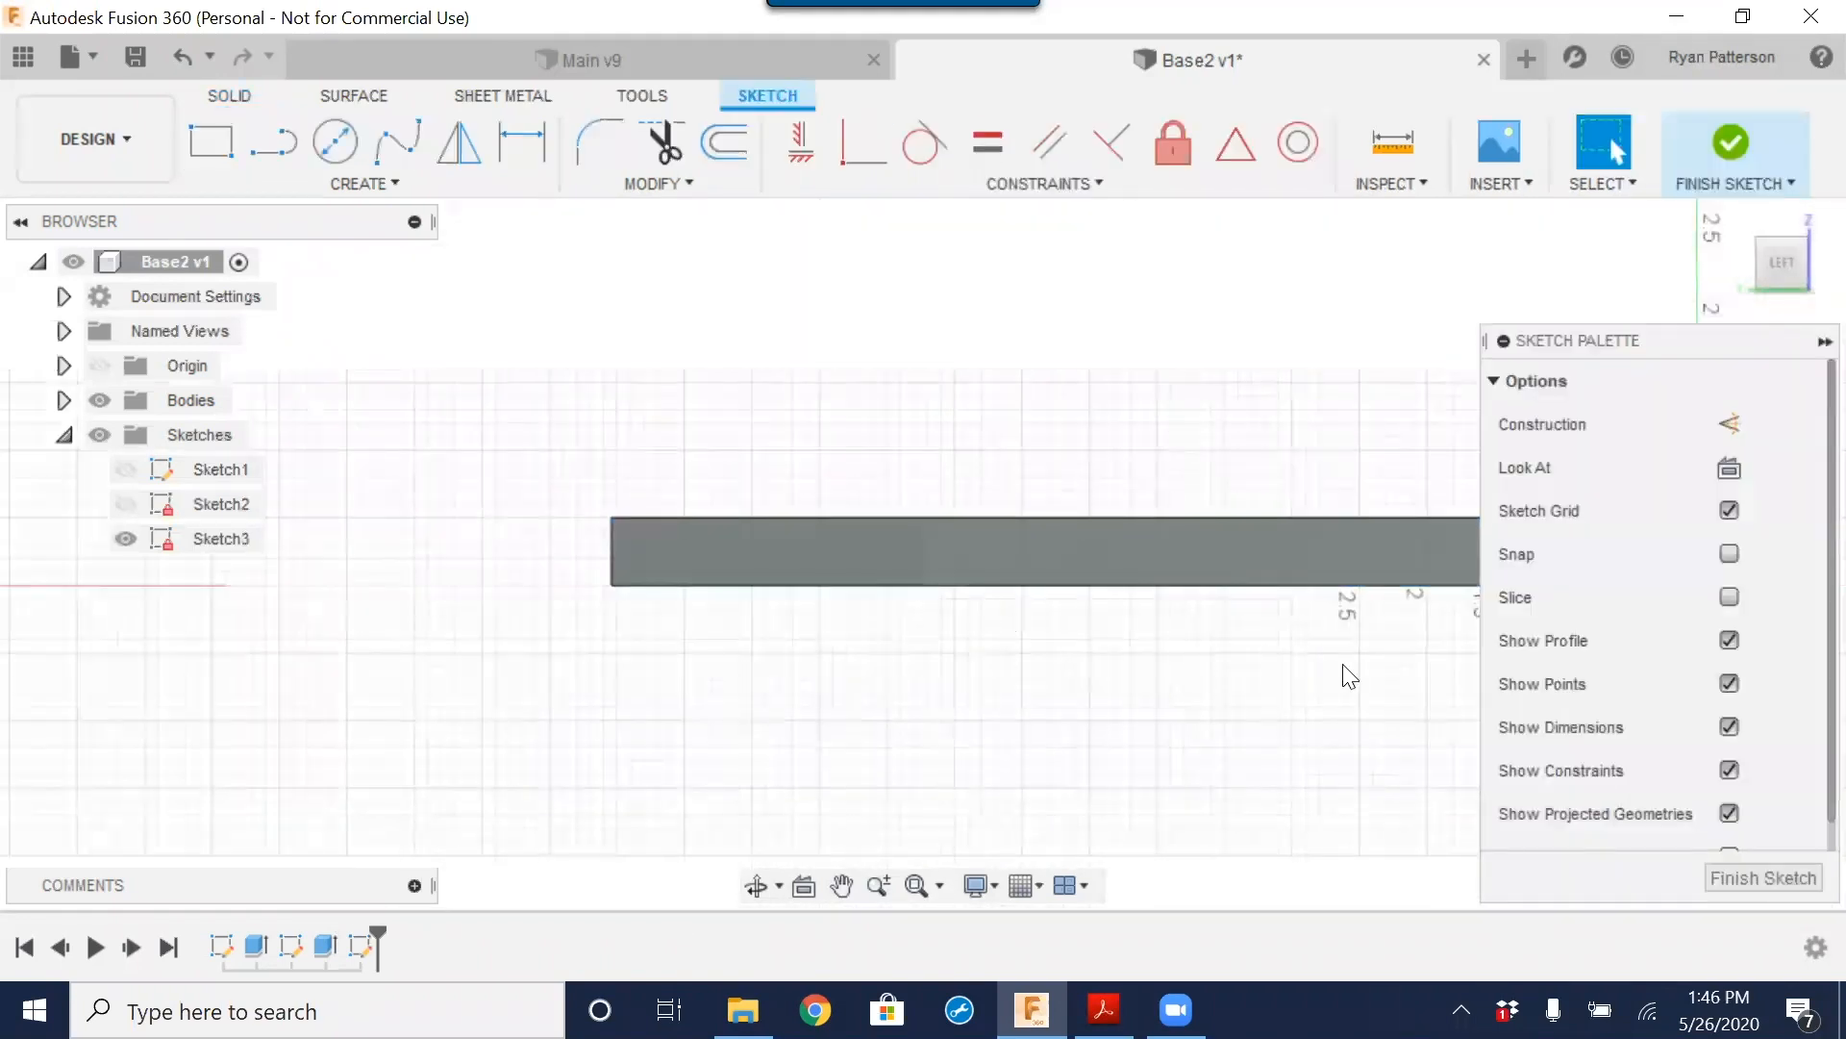
{"action": "mouse_move", "coordinate": [1228, 629]}
{"action": "middle_mouse_down"}
{"action": "mouse_move", "coordinate": [1064, 597]}
{"action": "mouse_move", "coordinate": [1104, 603]}
{"action": "middle_mouse_up"}
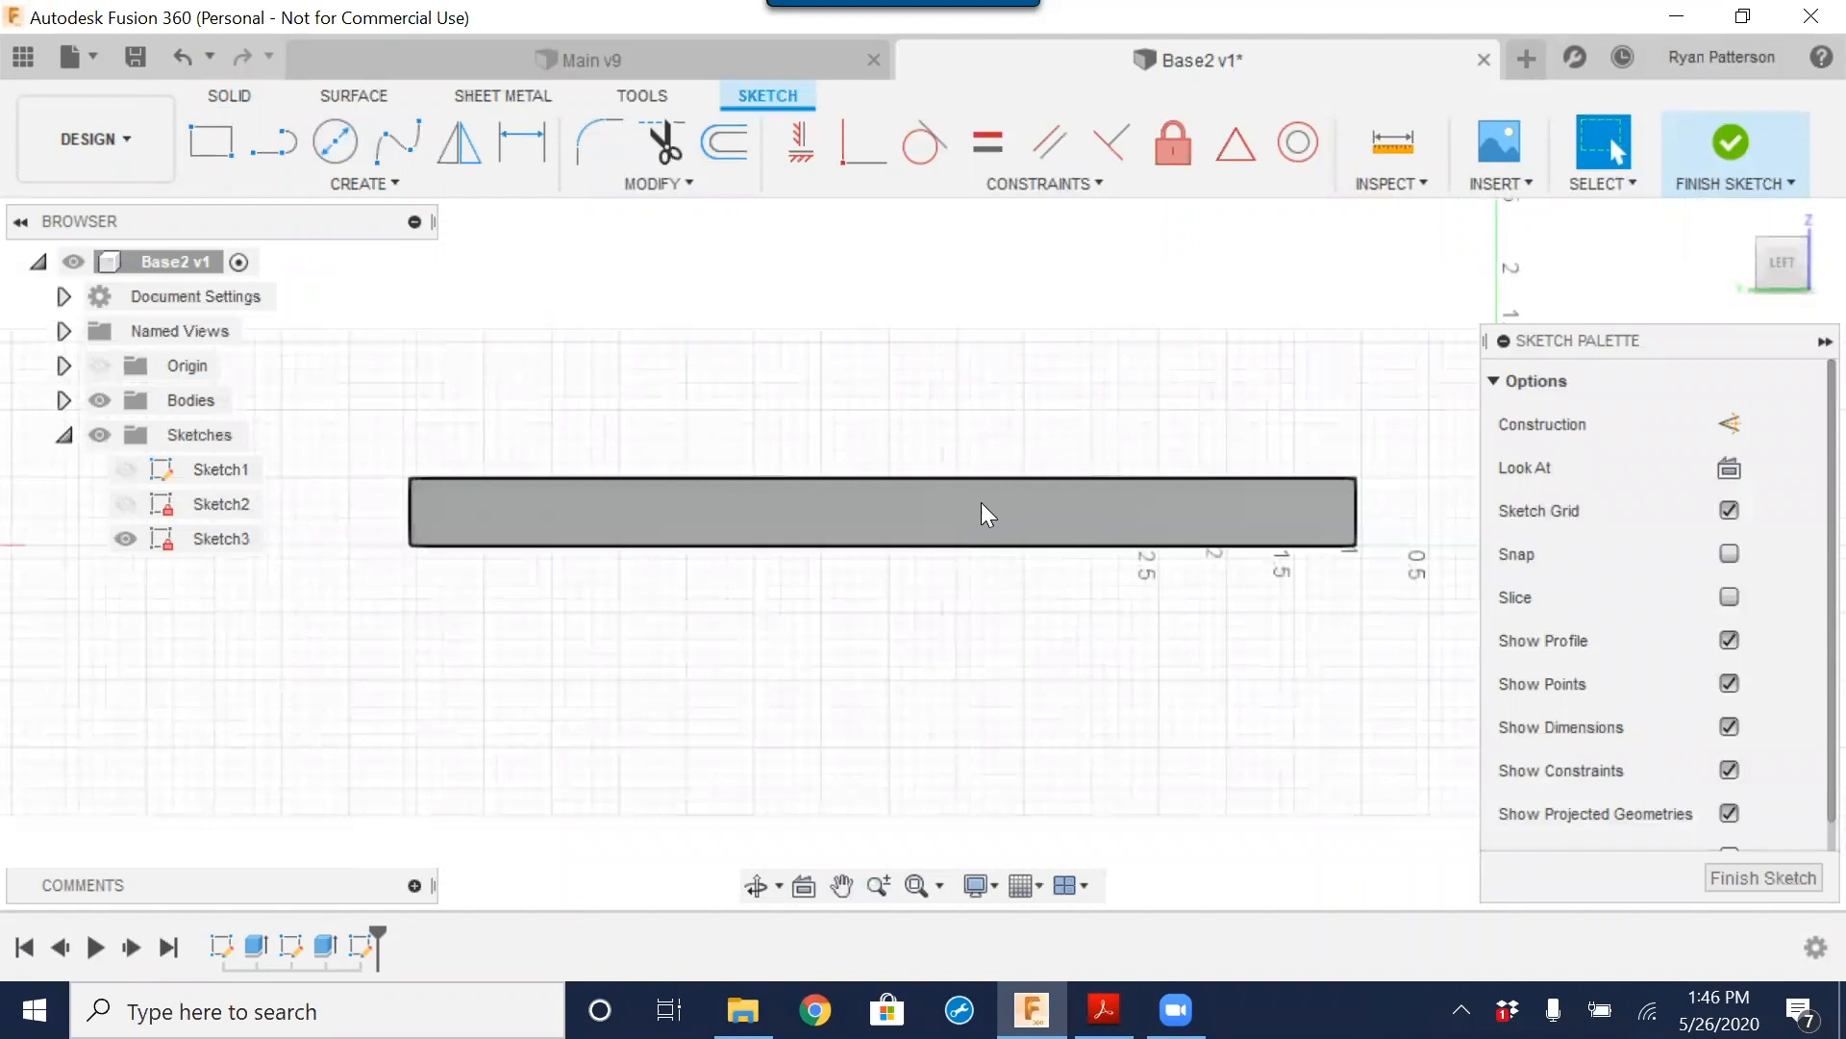
{"action": "mouse_move", "coordinate": [964, 465]}
{"action": "middle_mouse_down", "text": "shift"}
{"action": "mouse_move", "coordinate": [948, 507]}
{"action": "mouse_move", "coordinate": [1142, 441]}
{"action": "mouse_move", "coordinate": [1077, 513]}
{"action": "middle_mouse_up", "text": "shift"}
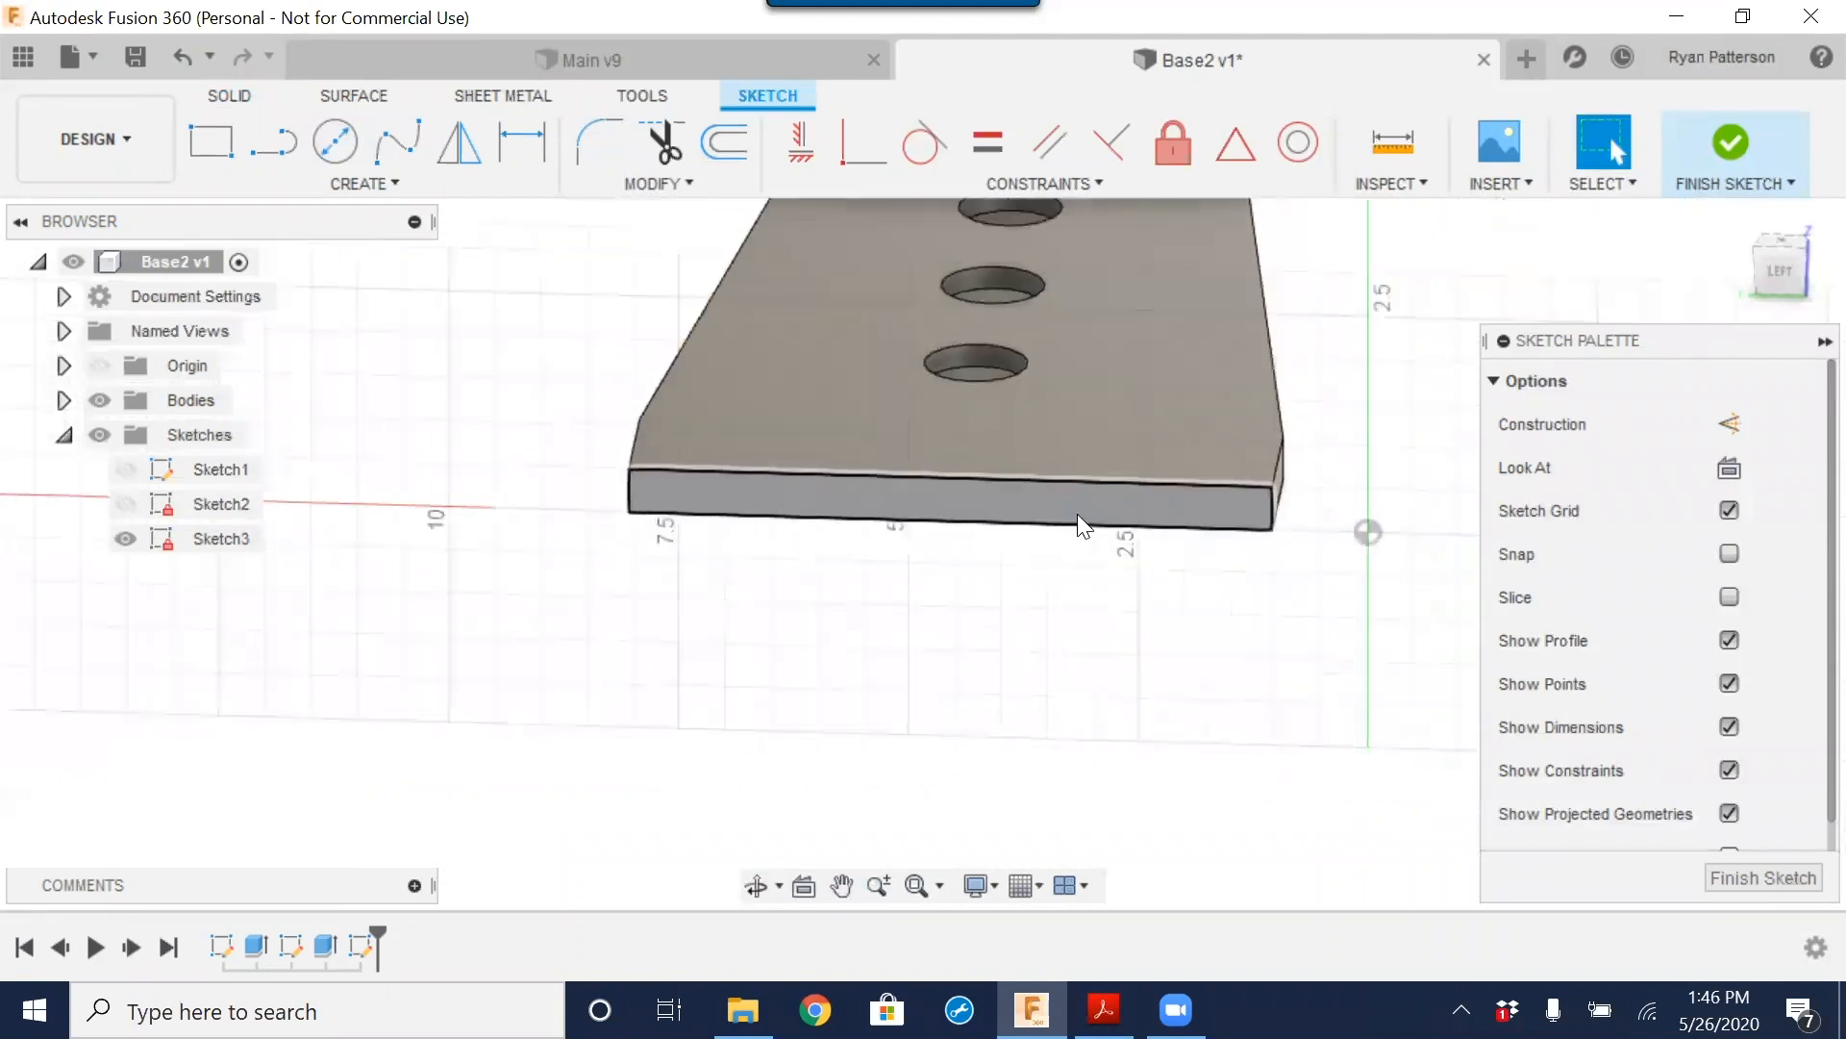
{"action": "scroll", "coordinate": [1078, 513], "scroll_direction": "down", "scroll_amount": 1}
{"action": "left_click", "coordinate": [1790, 281]}
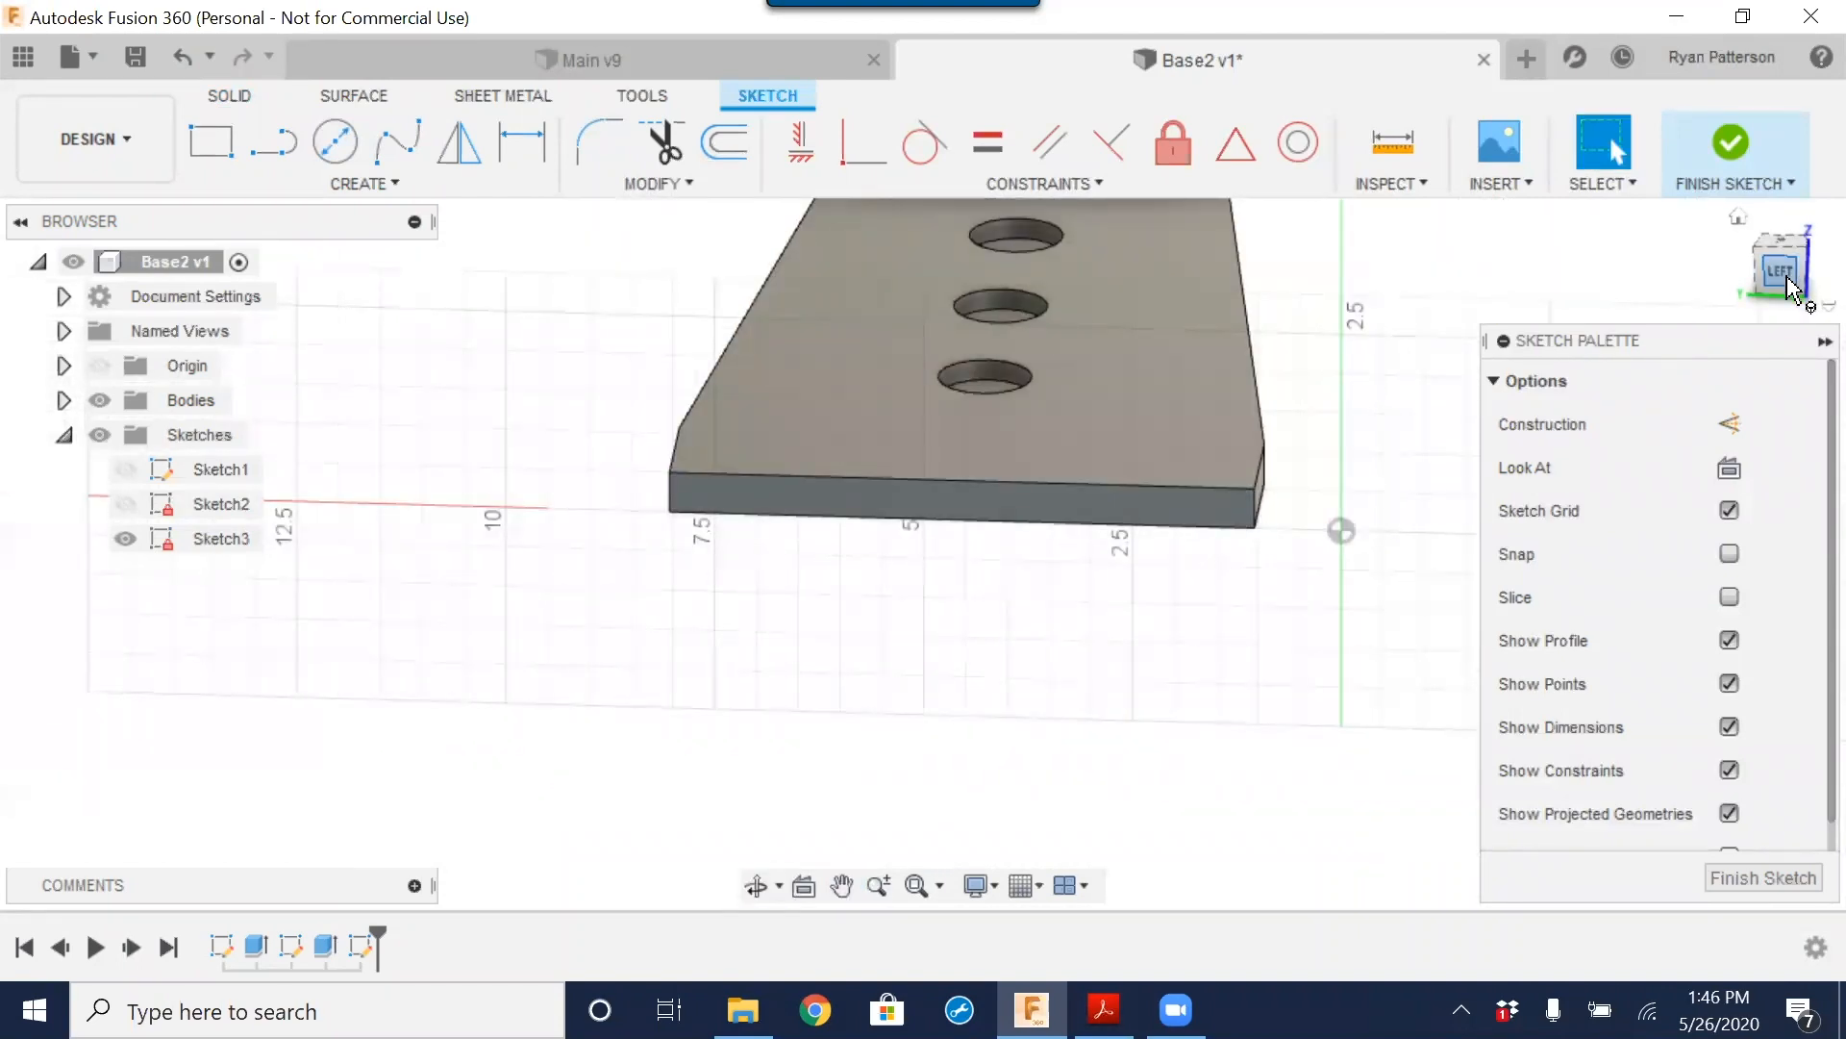
{"action": "scroll", "coordinate": [931, 564], "scroll_direction": "up", "scroll_amount": 3}
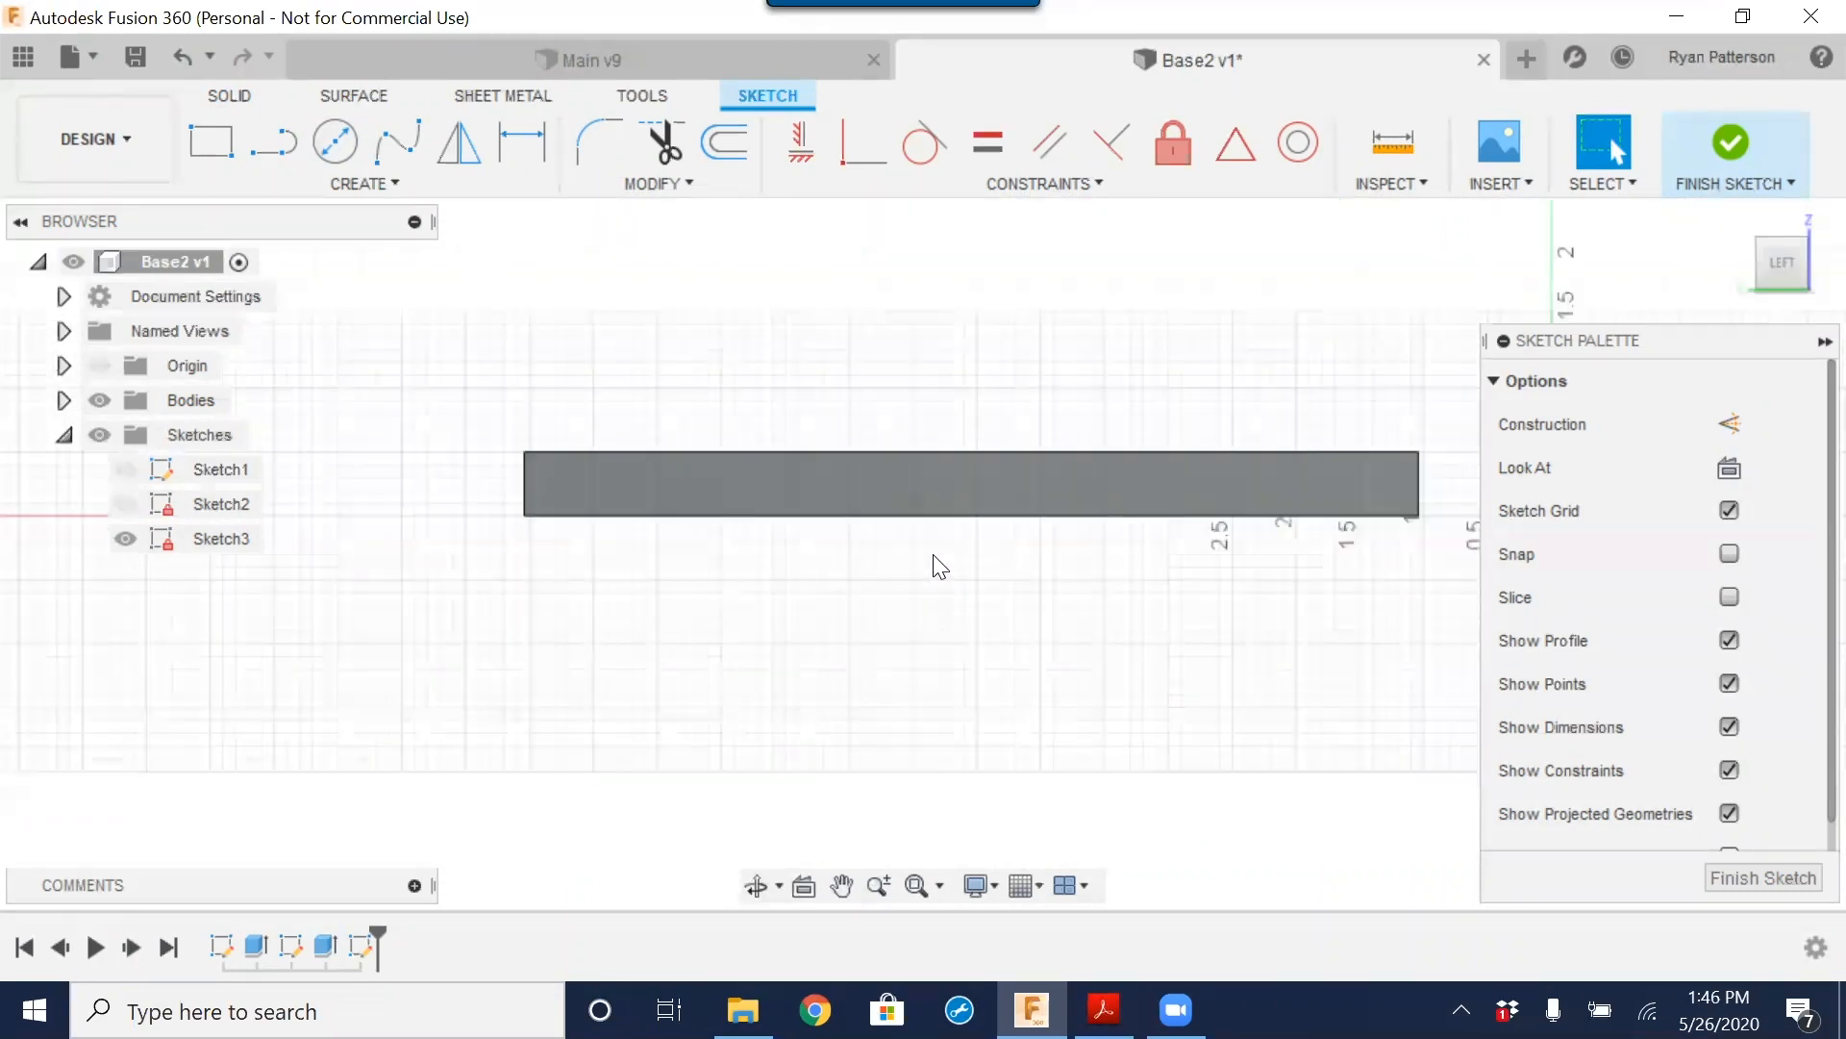
{"action": "scroll", "coordinate": [1018, 524], "scroll_direction": "down", "scroll_amount": 2}
{"action": "middle_click_drag", "start_coordinate": [1017, 523], "coordinate": [816, 543]}
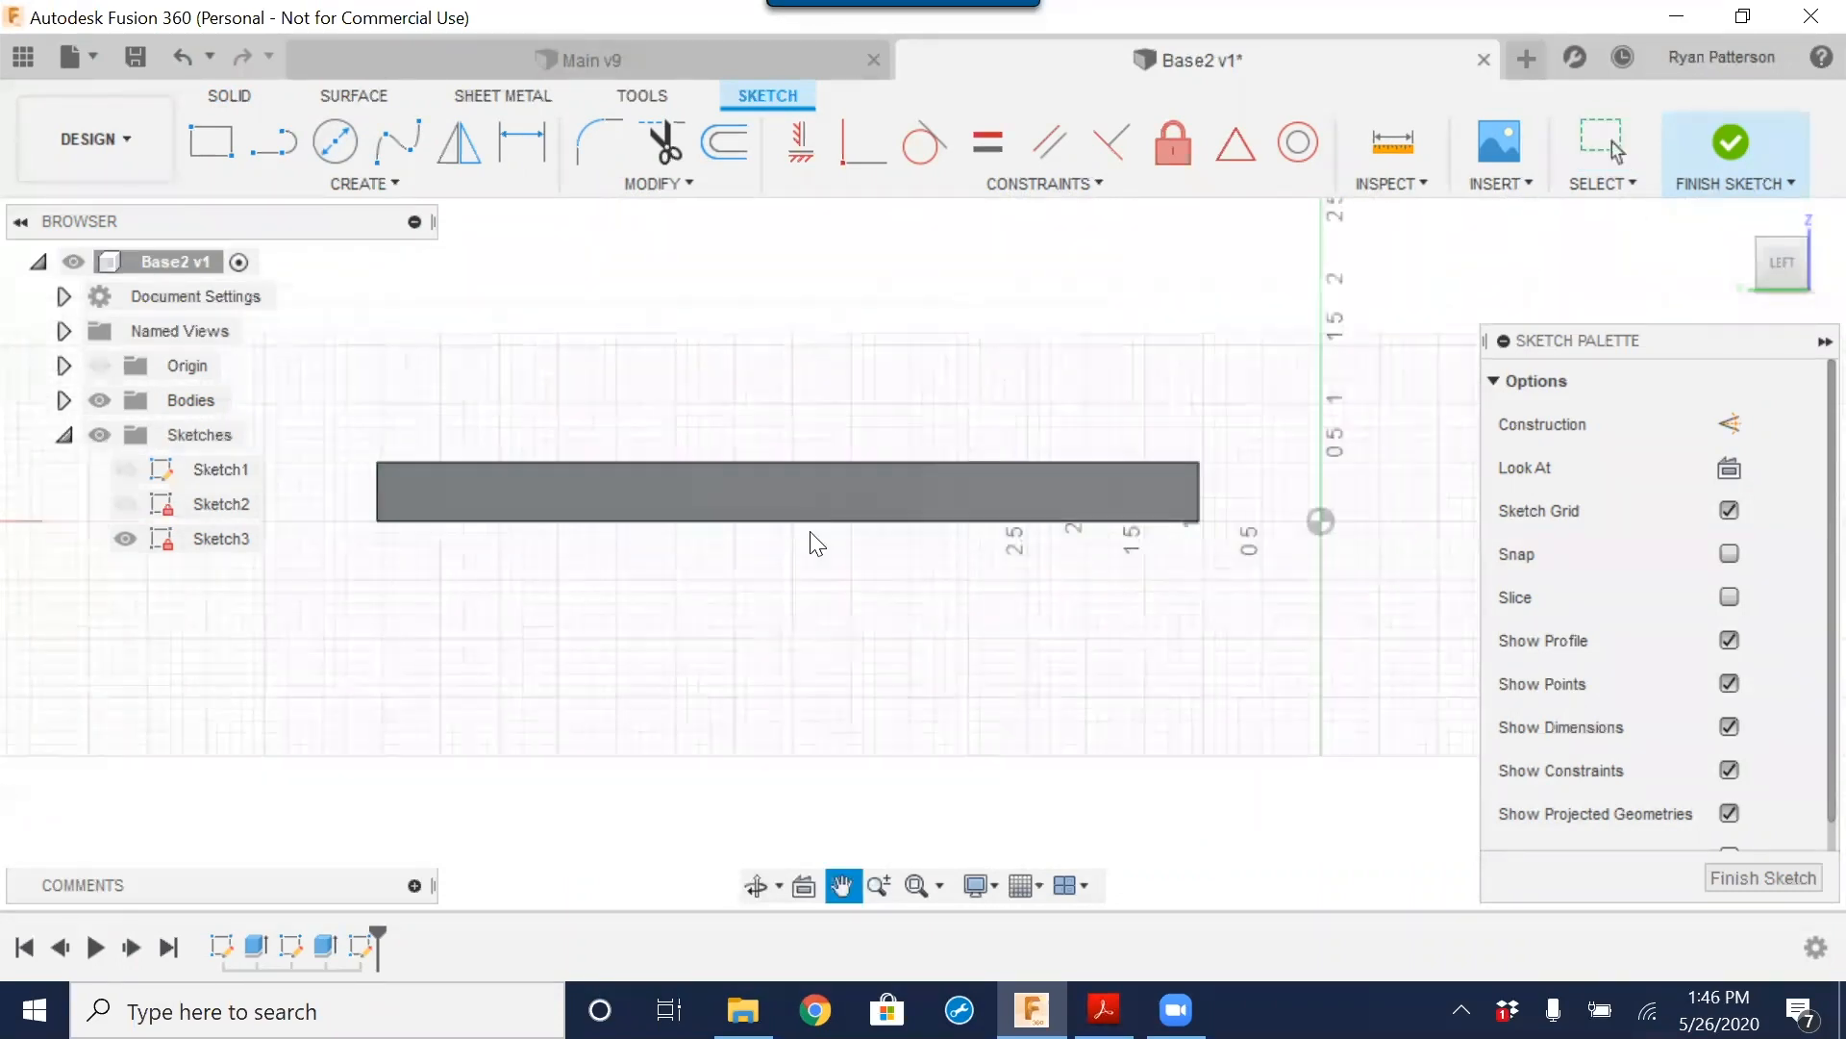
Step: Sketch a long, thin two-point rectangle inside the outline of the plate's wide end face
{"action": "left_click", "coordinate": [200, 146]}
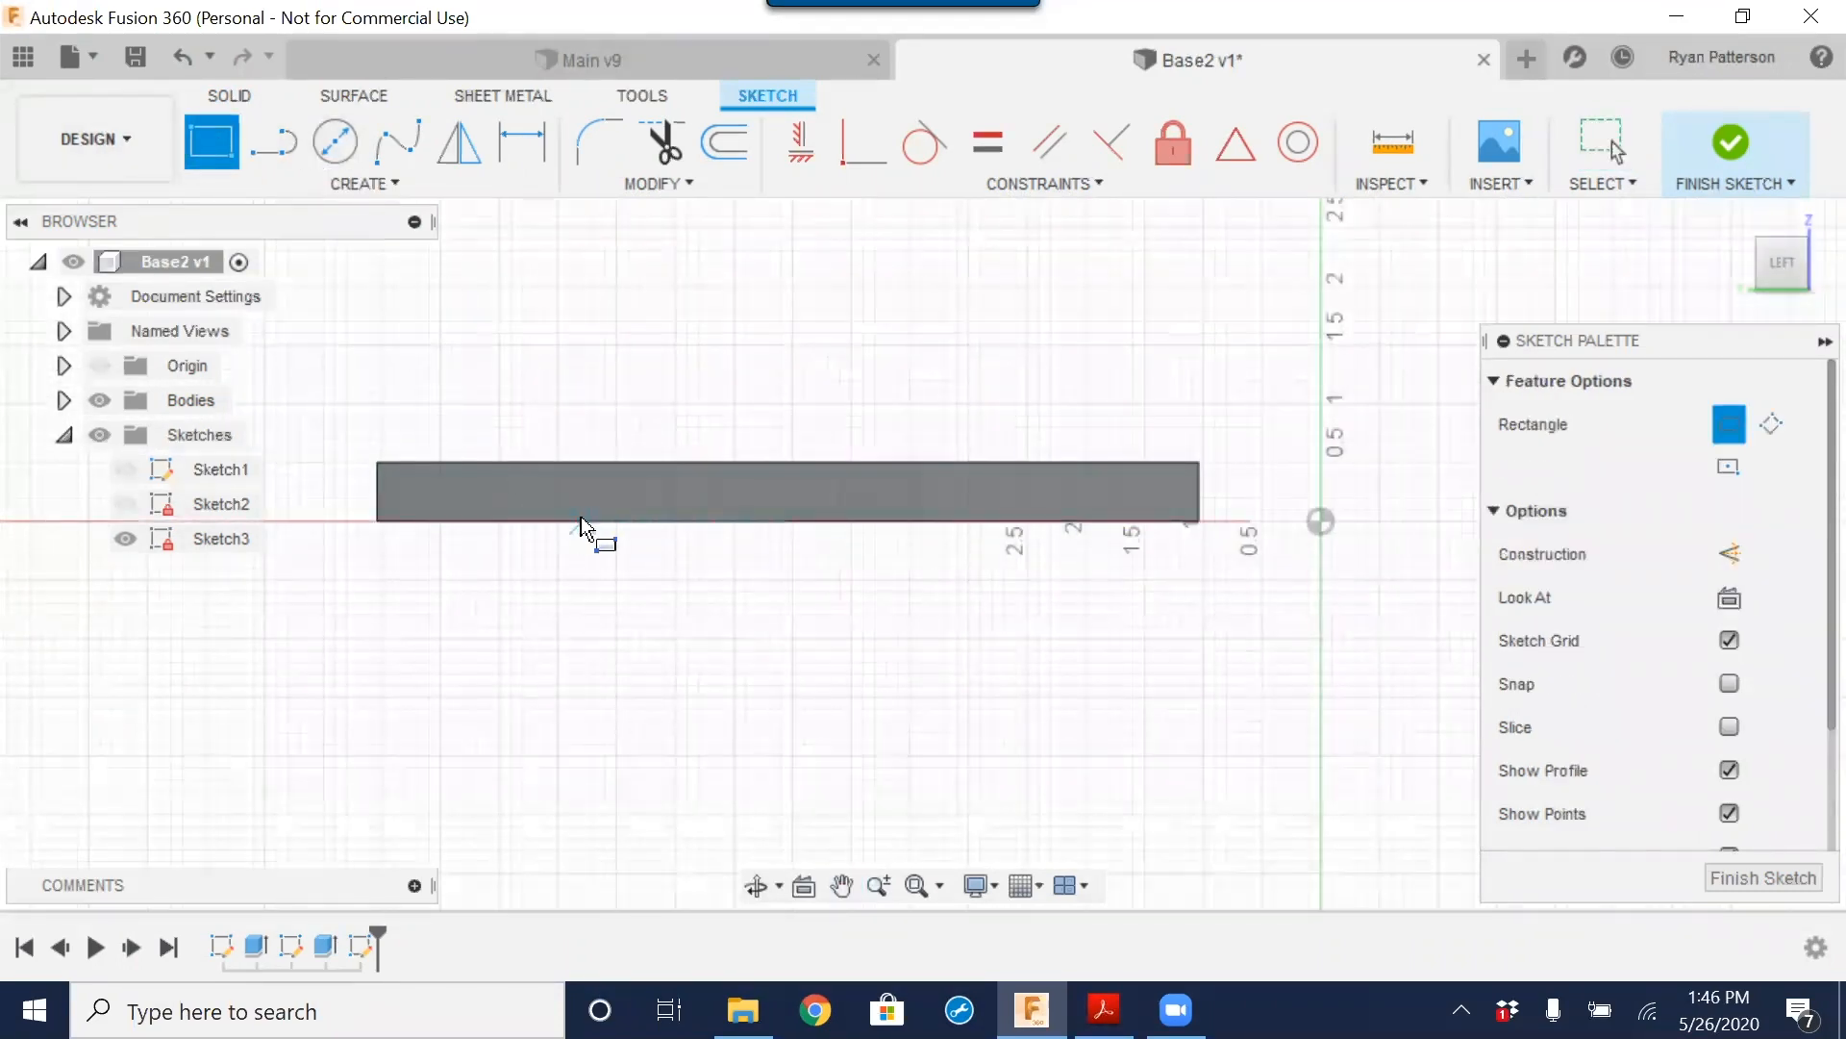
{"action": "scroll", "coordinate": [581, 519], "scroll_direction": "up", "scroll_amount": 3}
{"action": "left_click", "coordinate": [498, 499]}
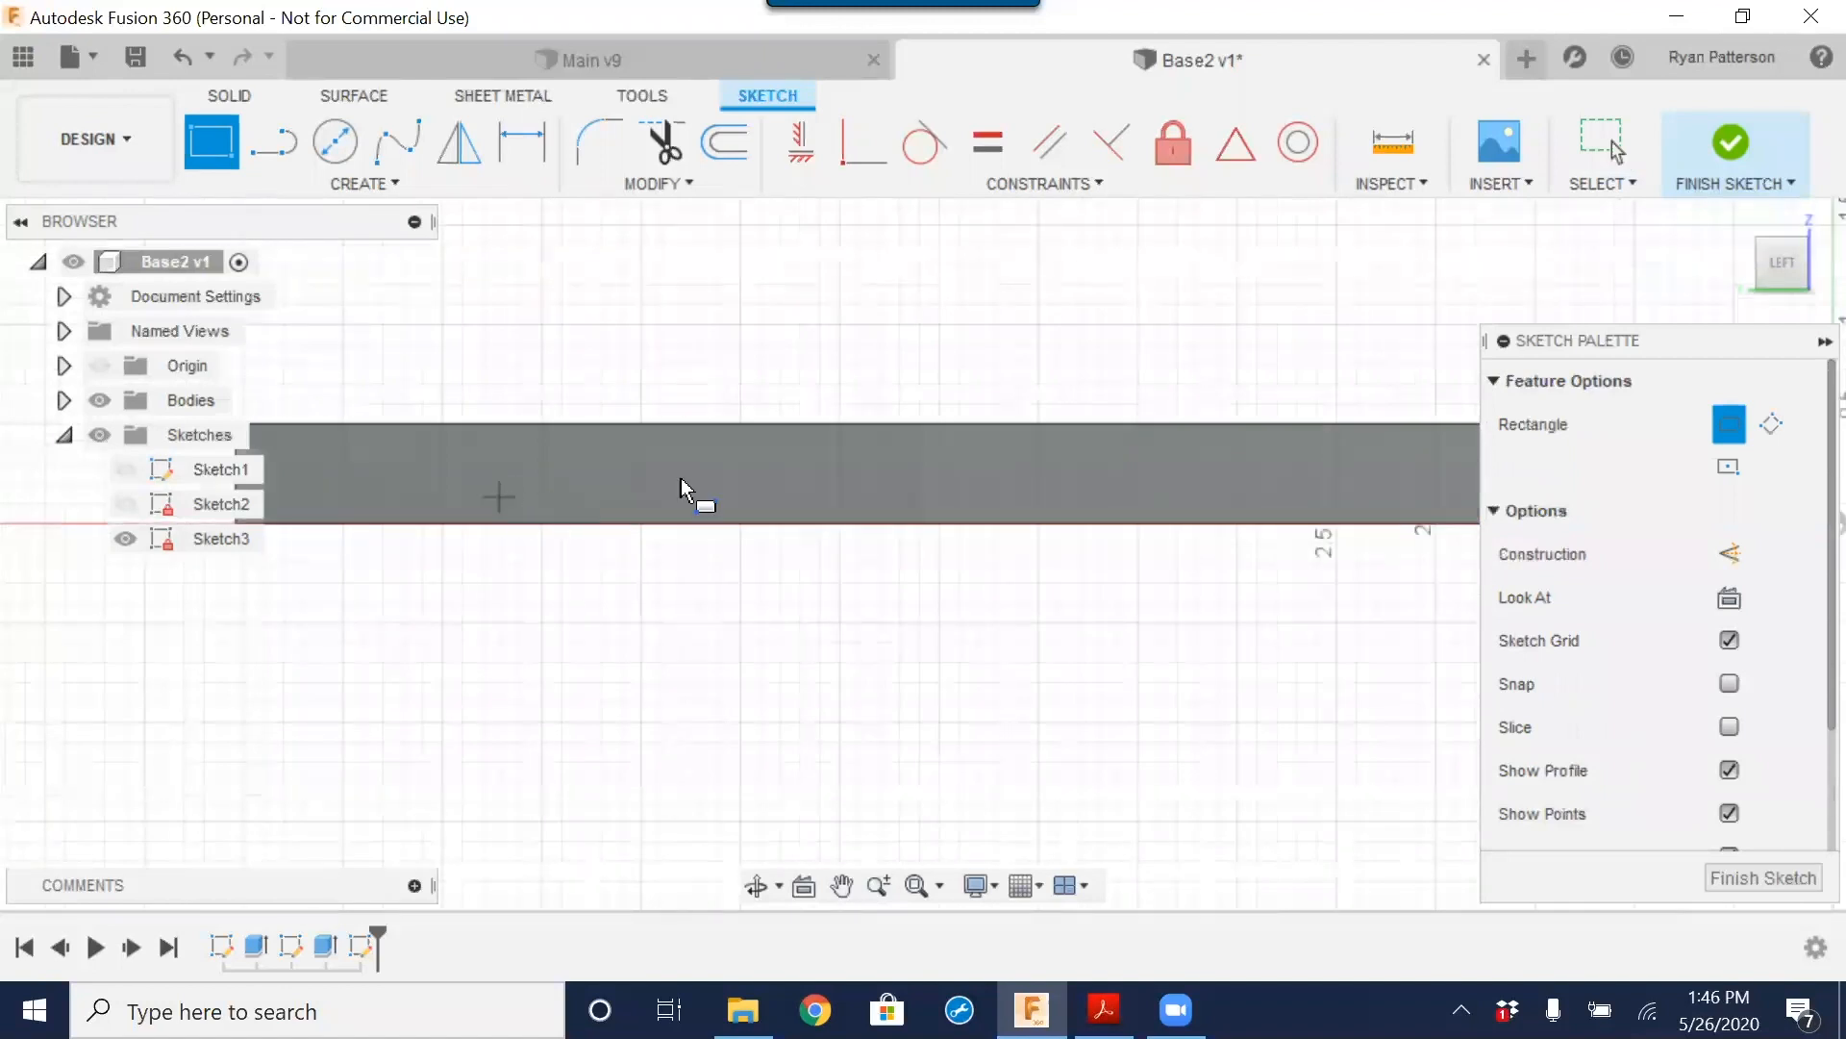
{"action": "left_click", "coordinate": [1300, 455]}
{"action": "scroll", "coordinate": [869, 620], "scroll_direction": "down", "scroll_amount": 4}
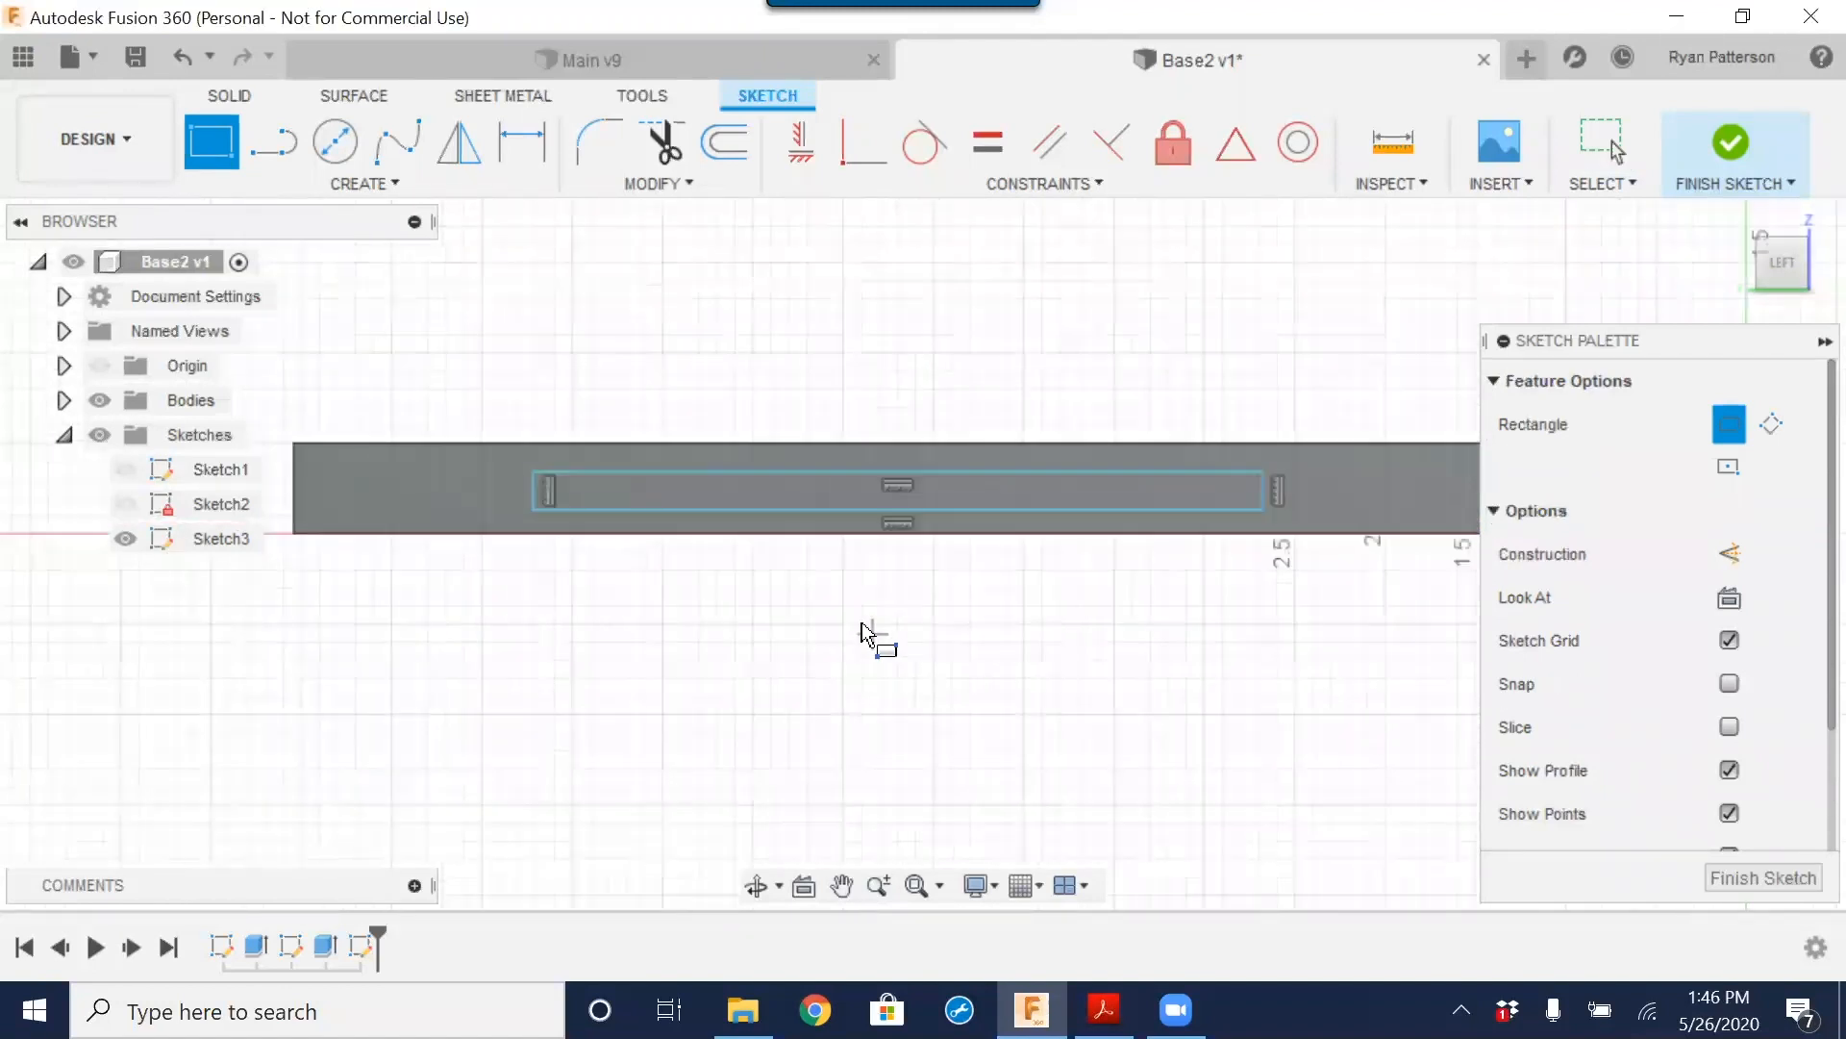
{"action": "middle_click_drag", "start_coordinate": [1047, 655], "coordinate": [946, 587]}
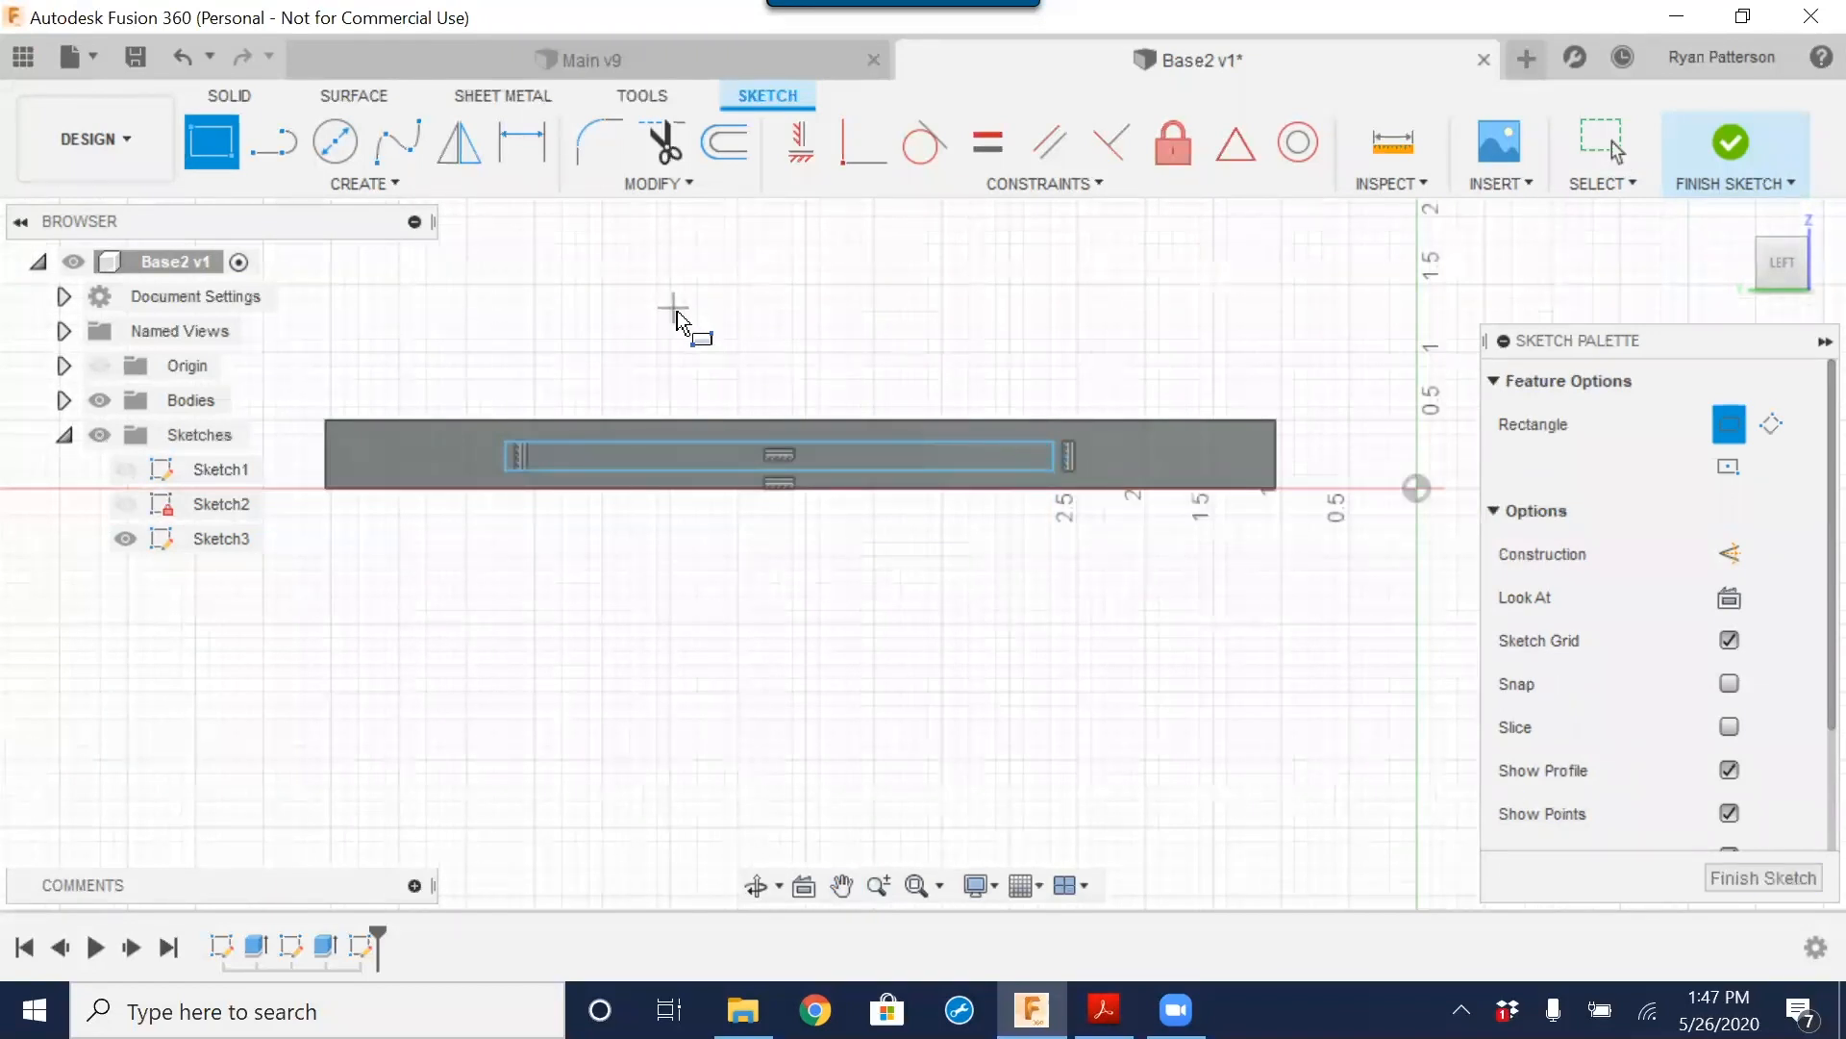
Step: Constrain the rectangle's lower corner coincident with the bottom edge of the end face
{"action": "key", "text": "Escape"}
{"action": "mouse_move", "coordinate": [1058, 469]}
{"action": "left_mouse_down"}
{"action": "mouse_move", "coordinate": [1122, 471]}
{"action": "mouse_move", "coordinate": [1138, 435]}
{"action": "mouse_move", "coordinate": [902, 248]}
{"action": "mouse_move", "coordinate": [554, 590]}
{"action": "mouse_move", "coordinate": [384, 507]}
{"action": "mouse_move", "coordinate": [734, 516]}
{"action": "mouse_move", "coordinate": [1071, 450]}
{"action": "mouse_move", "coordinate": [1079, 474]}
{"action": "left_mouse_up"}
{"action": "scroll", "coordinate": [1050, 507], "scroll_direction": "up", "scroll_amount": 3}
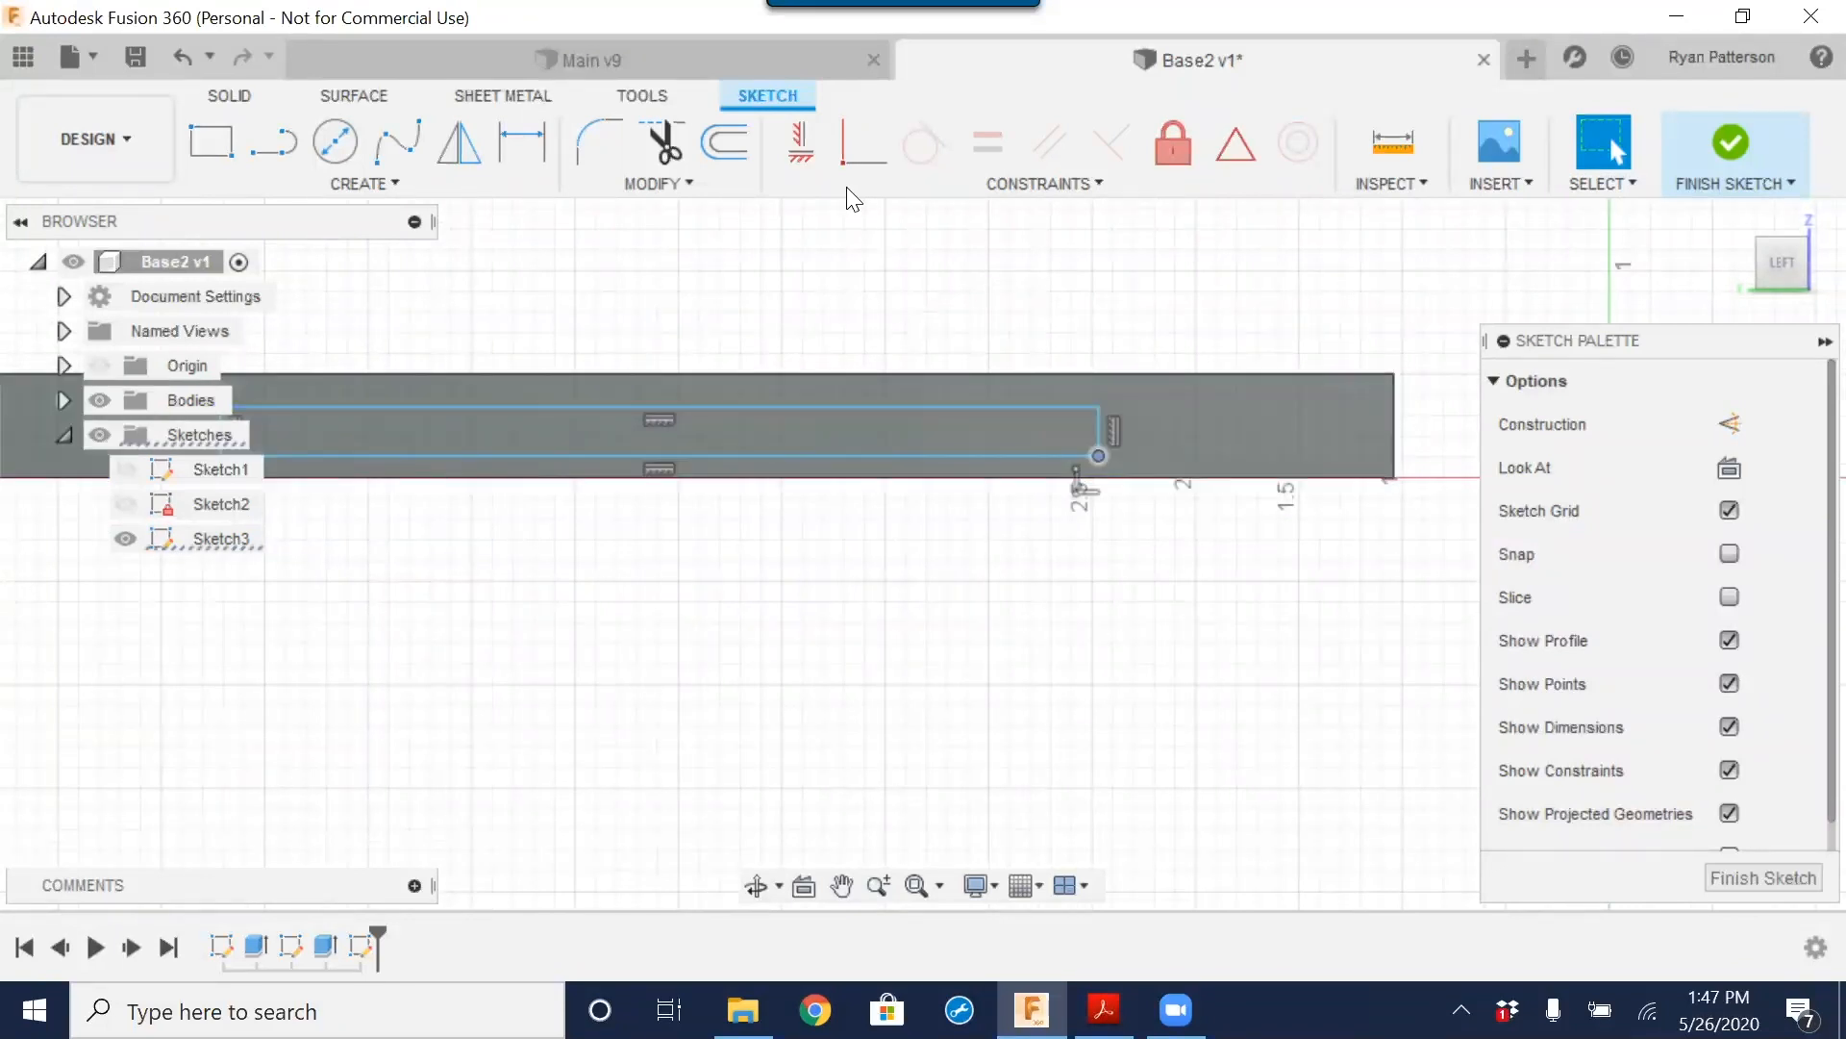
{"action": "left_click", "coordinate": [845, 160]}
{"action": "left_click", "coordinate": [1097, 460]}
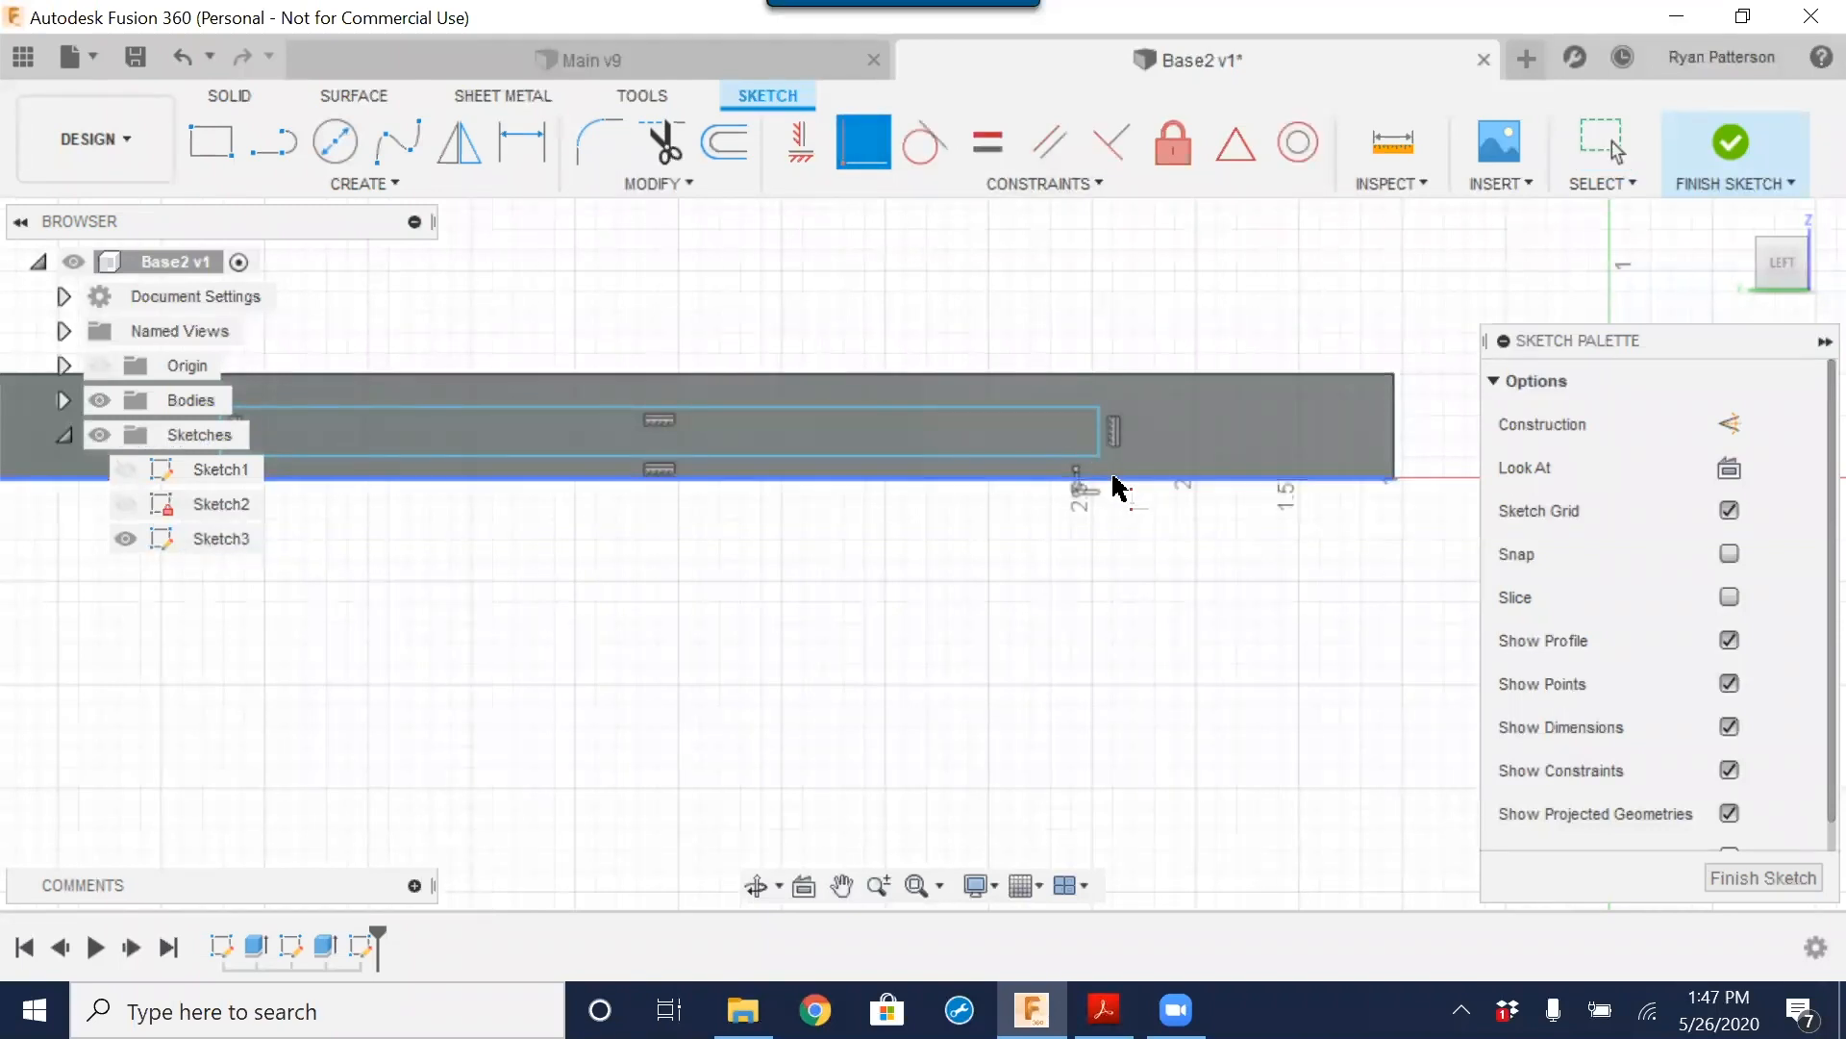
{"action": "left_click", "coordinate": [1112, 477]}
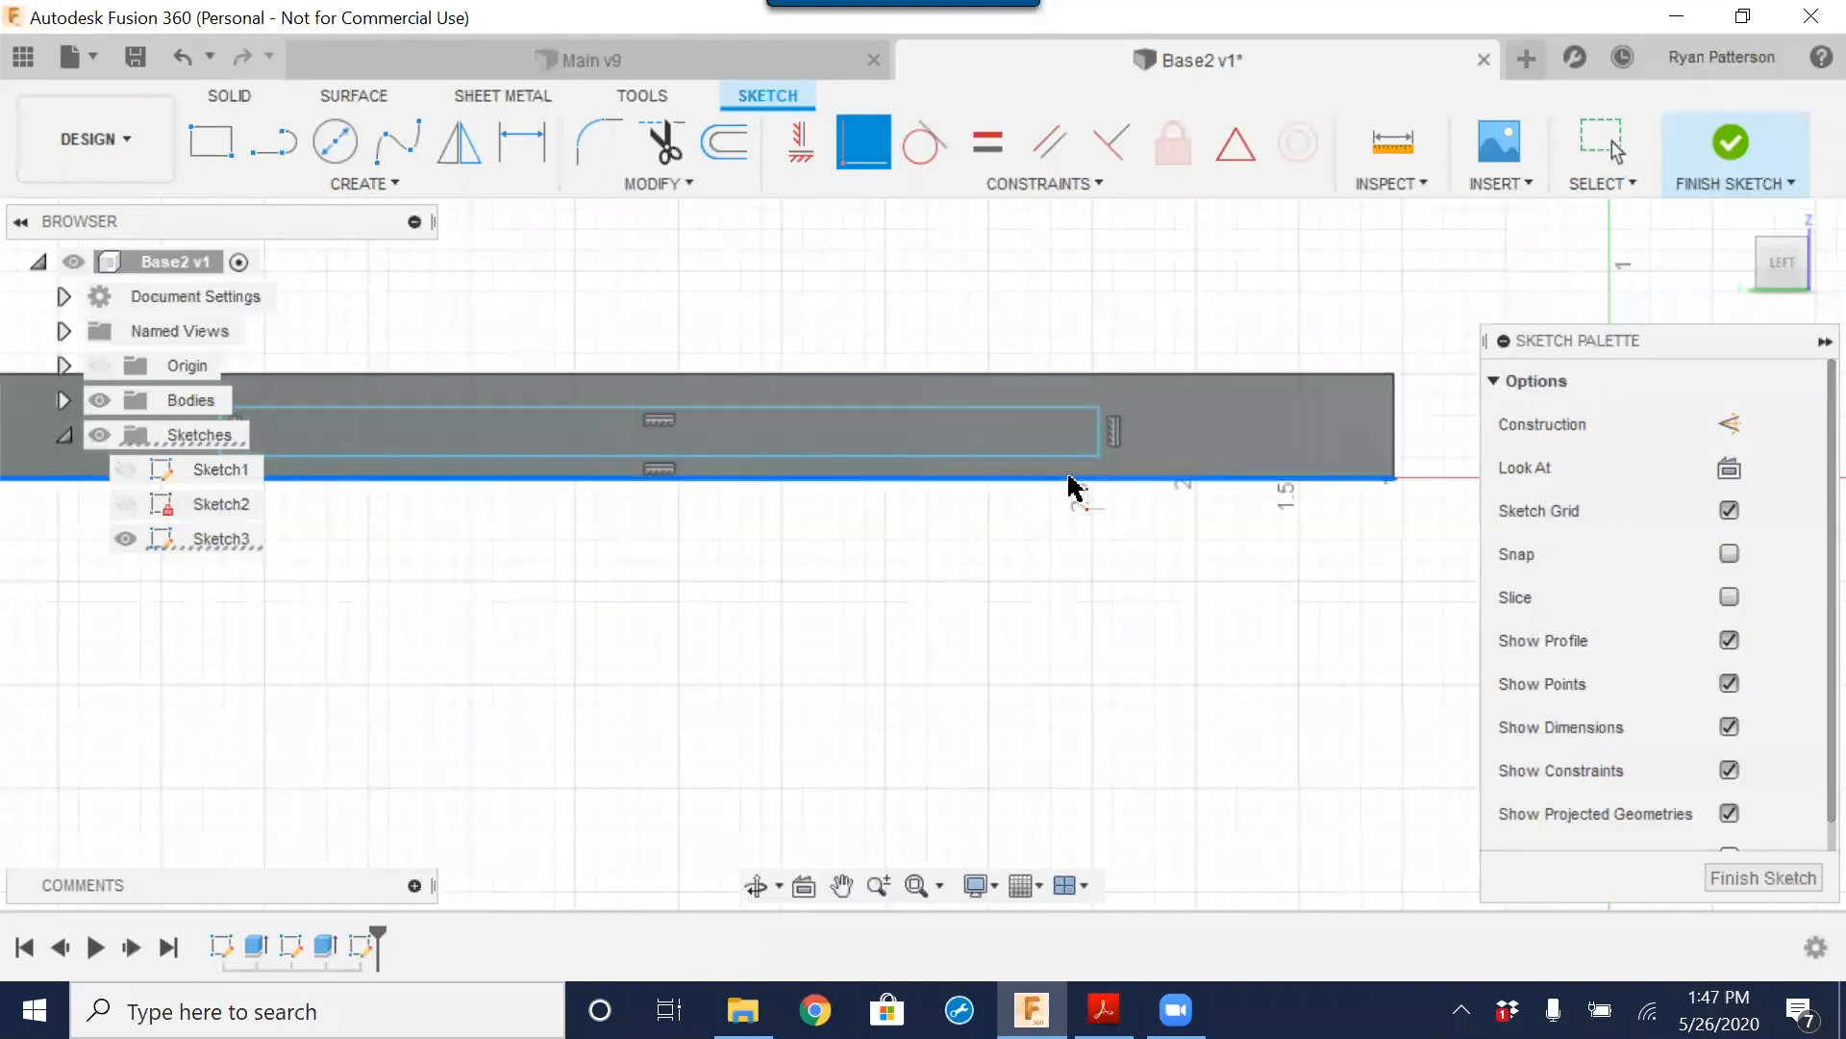
{"action": "left_click", "coordinate": [1098, 454]}
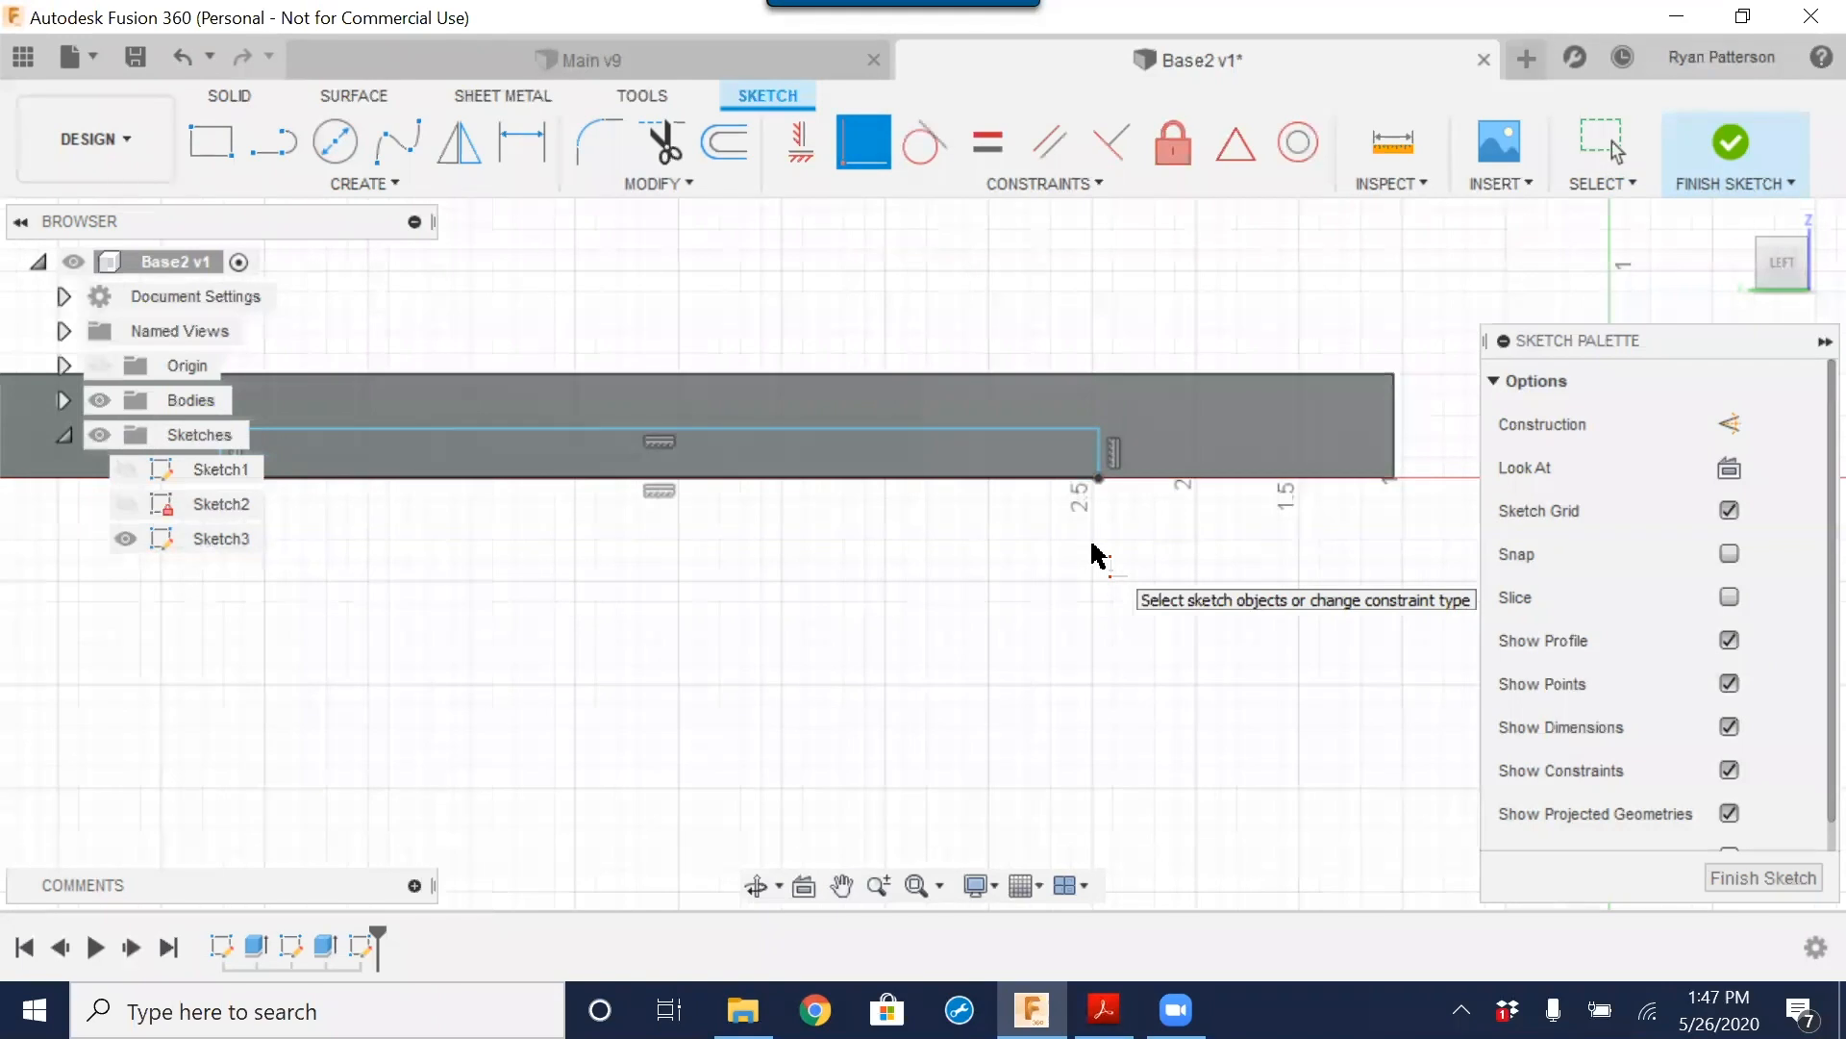
Step: Reshape the constrained rectangle by moving its top and side edges, leaving it roughly centred along the end face's bottom edge
{"action": "key", "text": "Escape"}
{"action": "mouse_move", "coordinate": [1031, 428]}
{"action": "left_mouse_down"}
{"action": "mouse_move", "coordinate": [1019, 313]}
{"action": "mouse_move", "coordinate": [994, 437]}
{"action": "mouse_move", "coordinate": [991, 392]}
{"action": "left_mouse_up"}
{"action": "mouse_move", "coordinate": [1100, 423]}
{"action": "left_mouse_down"}
{"action": "mouse_move", "coordinate": [661, 429]}
{"action": "mouse_move", "coordinate": [676, 481]}
{"action": "mouse_move", "coordinate": [739, 487]}
{"action": "left_mouse_up"}
{"action": "scroll", "coordinate": [657, 542], "scroll_direction": "down", "scroll_amount": 2}
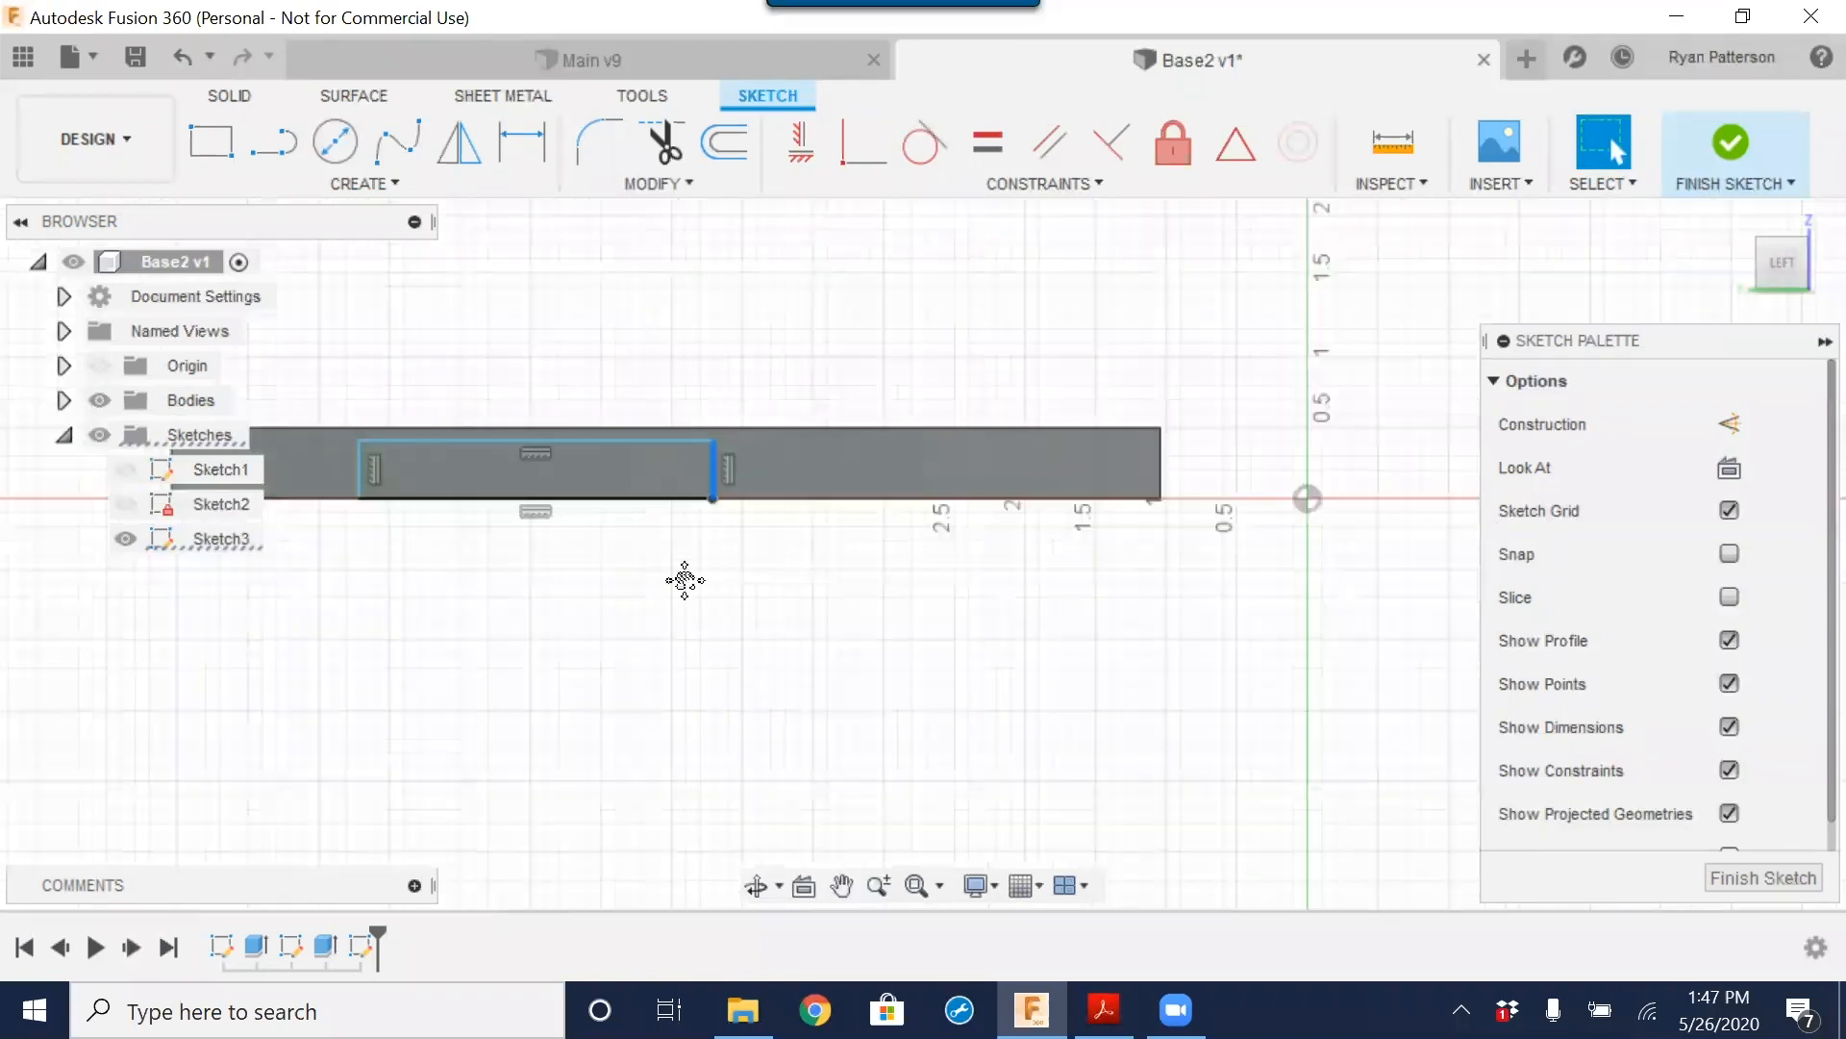
{"action": "middle_click_drag", "start_coordinate": [685, 581], "coordinate": [1021, 603]}
{"action": "mouse_move", "coordinate": [700, 494]}
{"action": "left_mouse_down"}
{"action": "mouse_move", "coordinate": [911, 509]}
{"action": "mouse_move", "coordinate": [704, 500]}
{"action": "left_mouse_up"}
{"action": "left_click_drag", "start_coordinate": [1049, 495], "coordinate": [1369, 552]}
{"action": "scroll", "coordinate": [1150, 565], "scroll_direction": "down", "scroll_amount": 3}
{"action": "mouse_move", "coordinate": [1151, 565]}
{"action": "middle_mouse_down"}
{"action": "mouse_move", "coordinate": [828, 573]}
{"action": "mouse_move", "coordinate": [811, 538]}
{"action": "middle_mouse_up"}
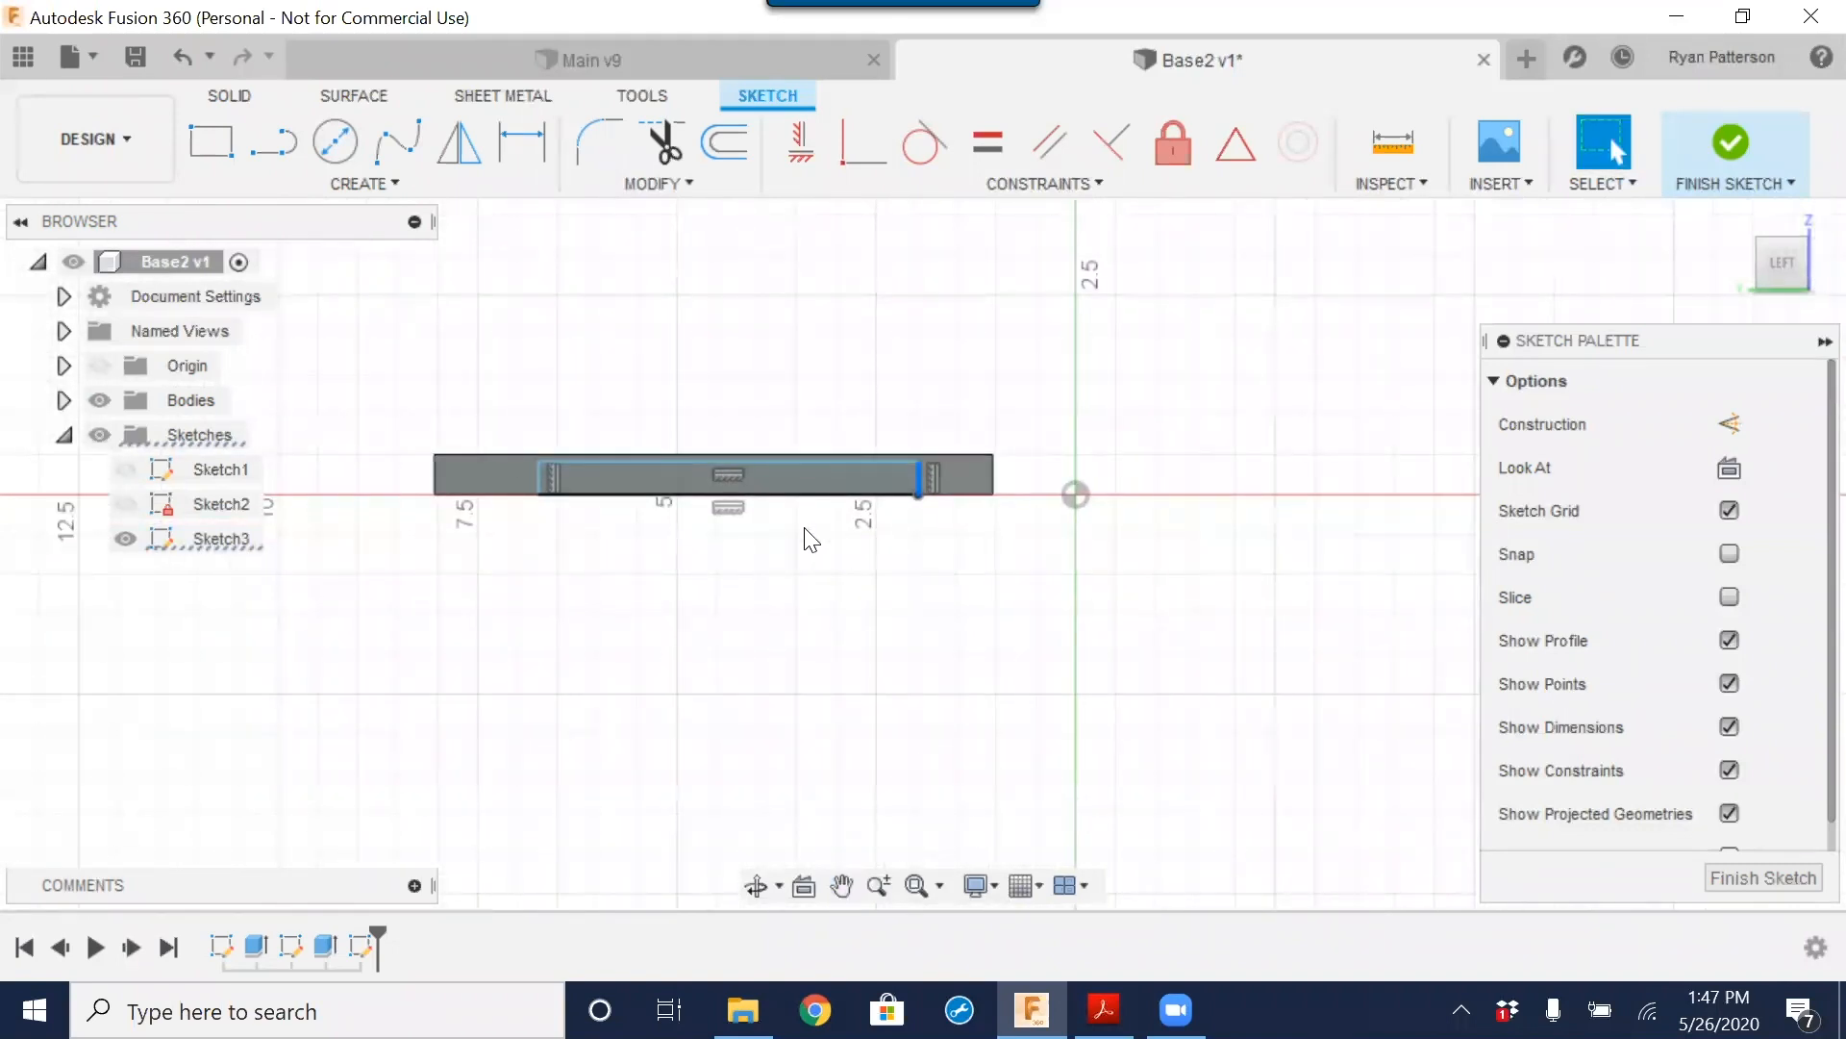
Step: Lower the rectangle's top edge to about half the plate's thickness and select that edge
{"action": "left_click_drag", "start_coordinate": [768, 467], "coordinate": [765, 483]}
{"action": "scroll", "coordinate": [702, 487], "scroll_direction": "up", "scroll_amount": 3}
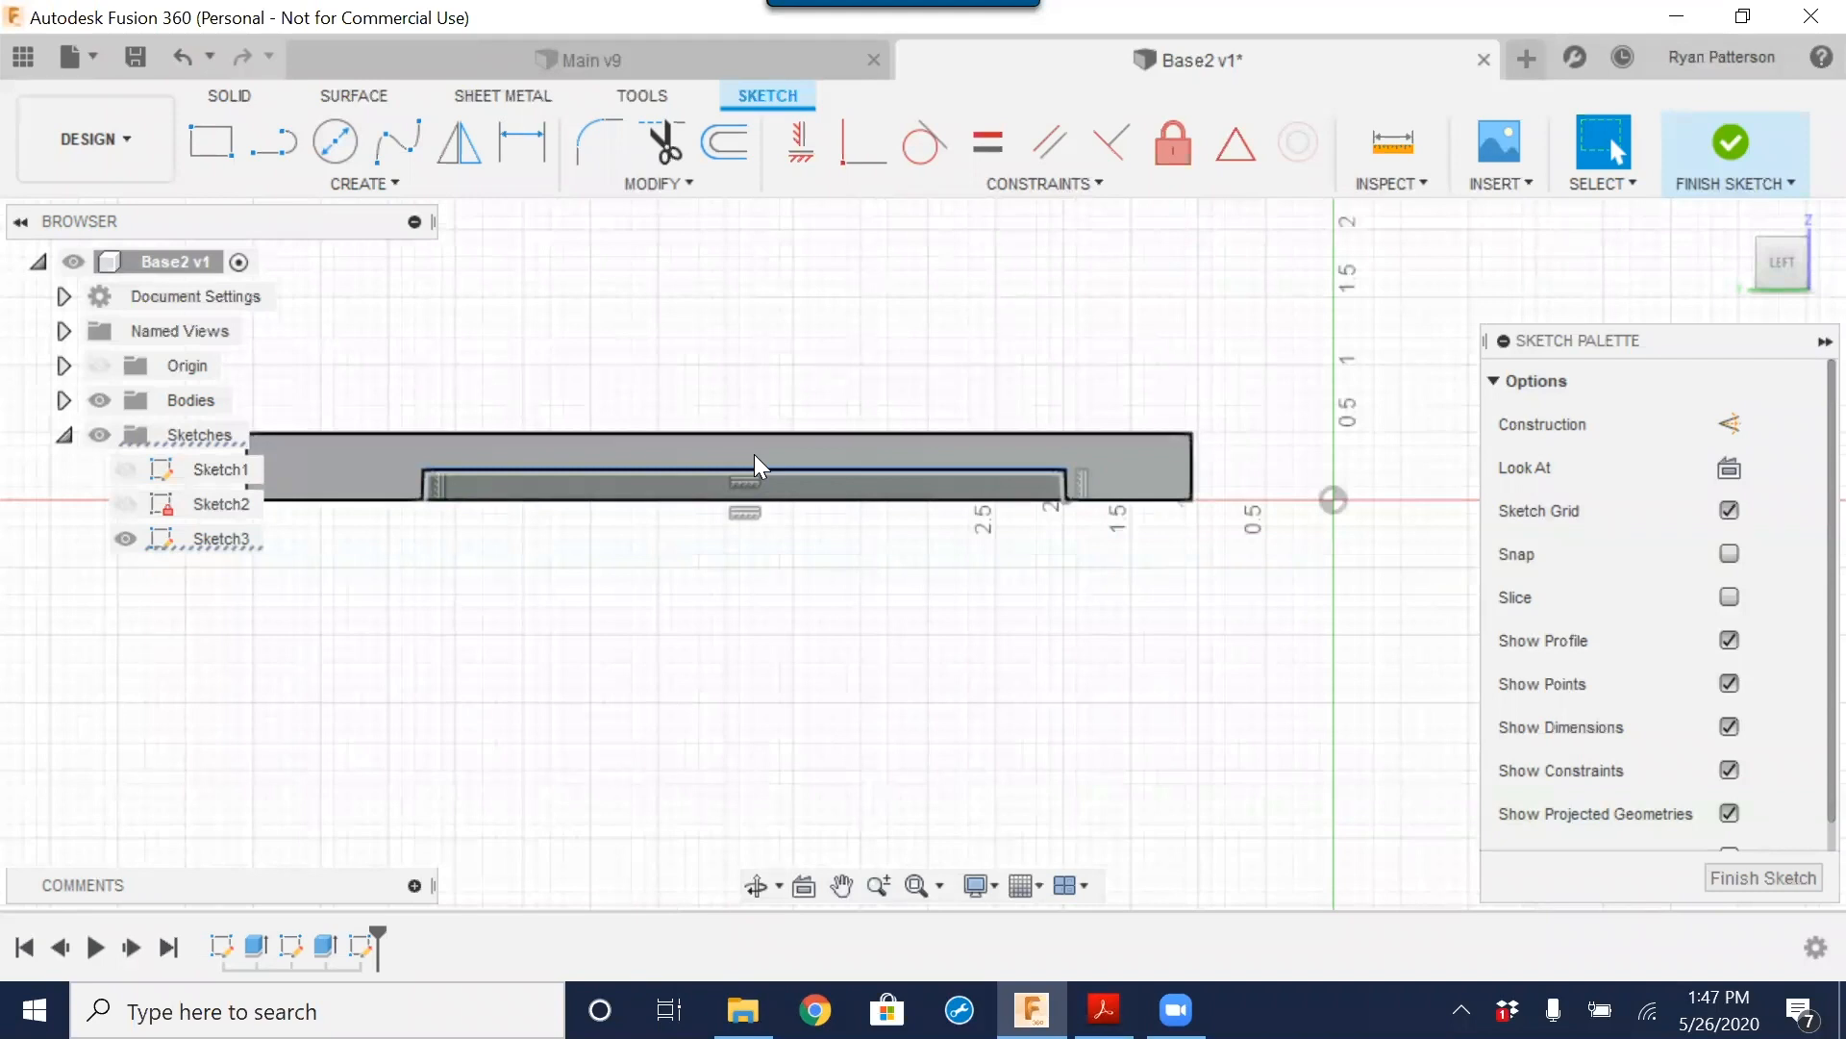
{"action": "scroll", "coordinate": [754, 453], "scroll_direction": "down", "scroll_amount": 1}
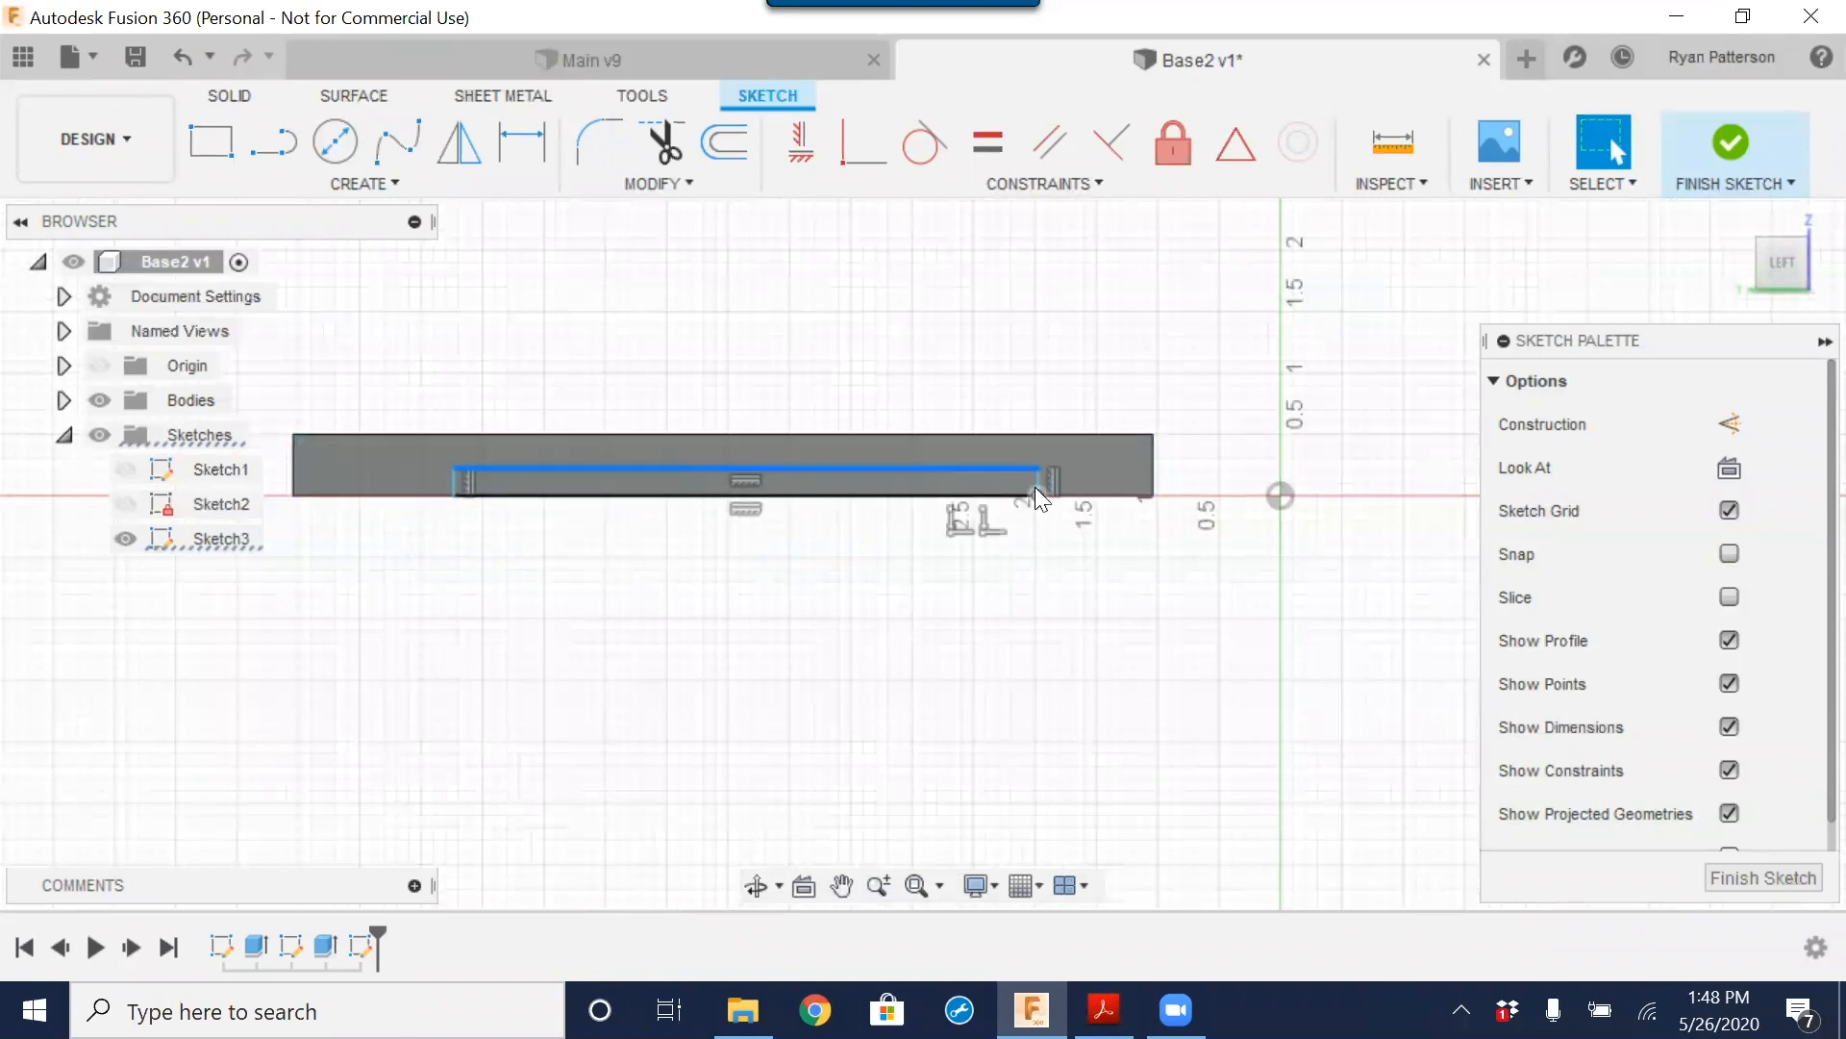
{"action": "scroll", "coordinate": [973, 486], "scroll_direction": "up", "scroll_amount": 3}
{"action": "left_click", "coordinate": [613, 452]}
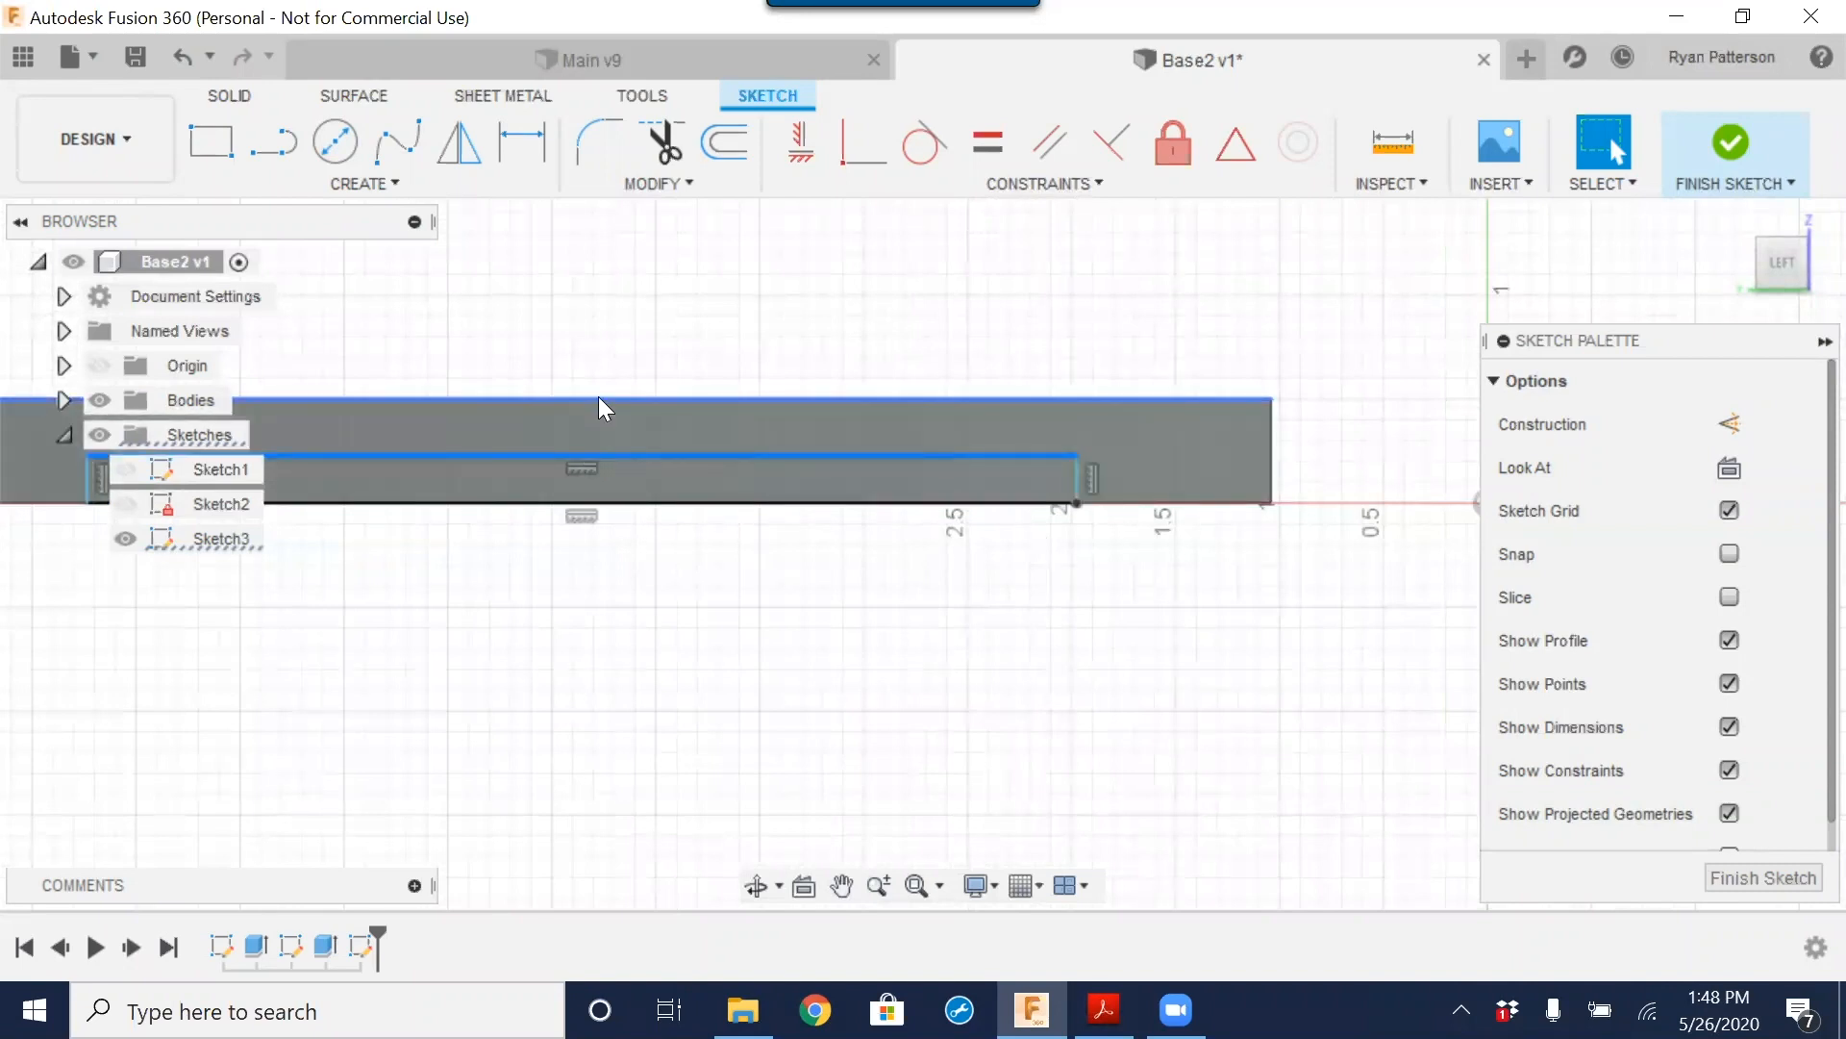
Step: Draw a construction line from the midpoint of the rectangle's top edge to the midpoint of the end face's top edge
{"action": "left_click", "coordinate": [273, 146]}
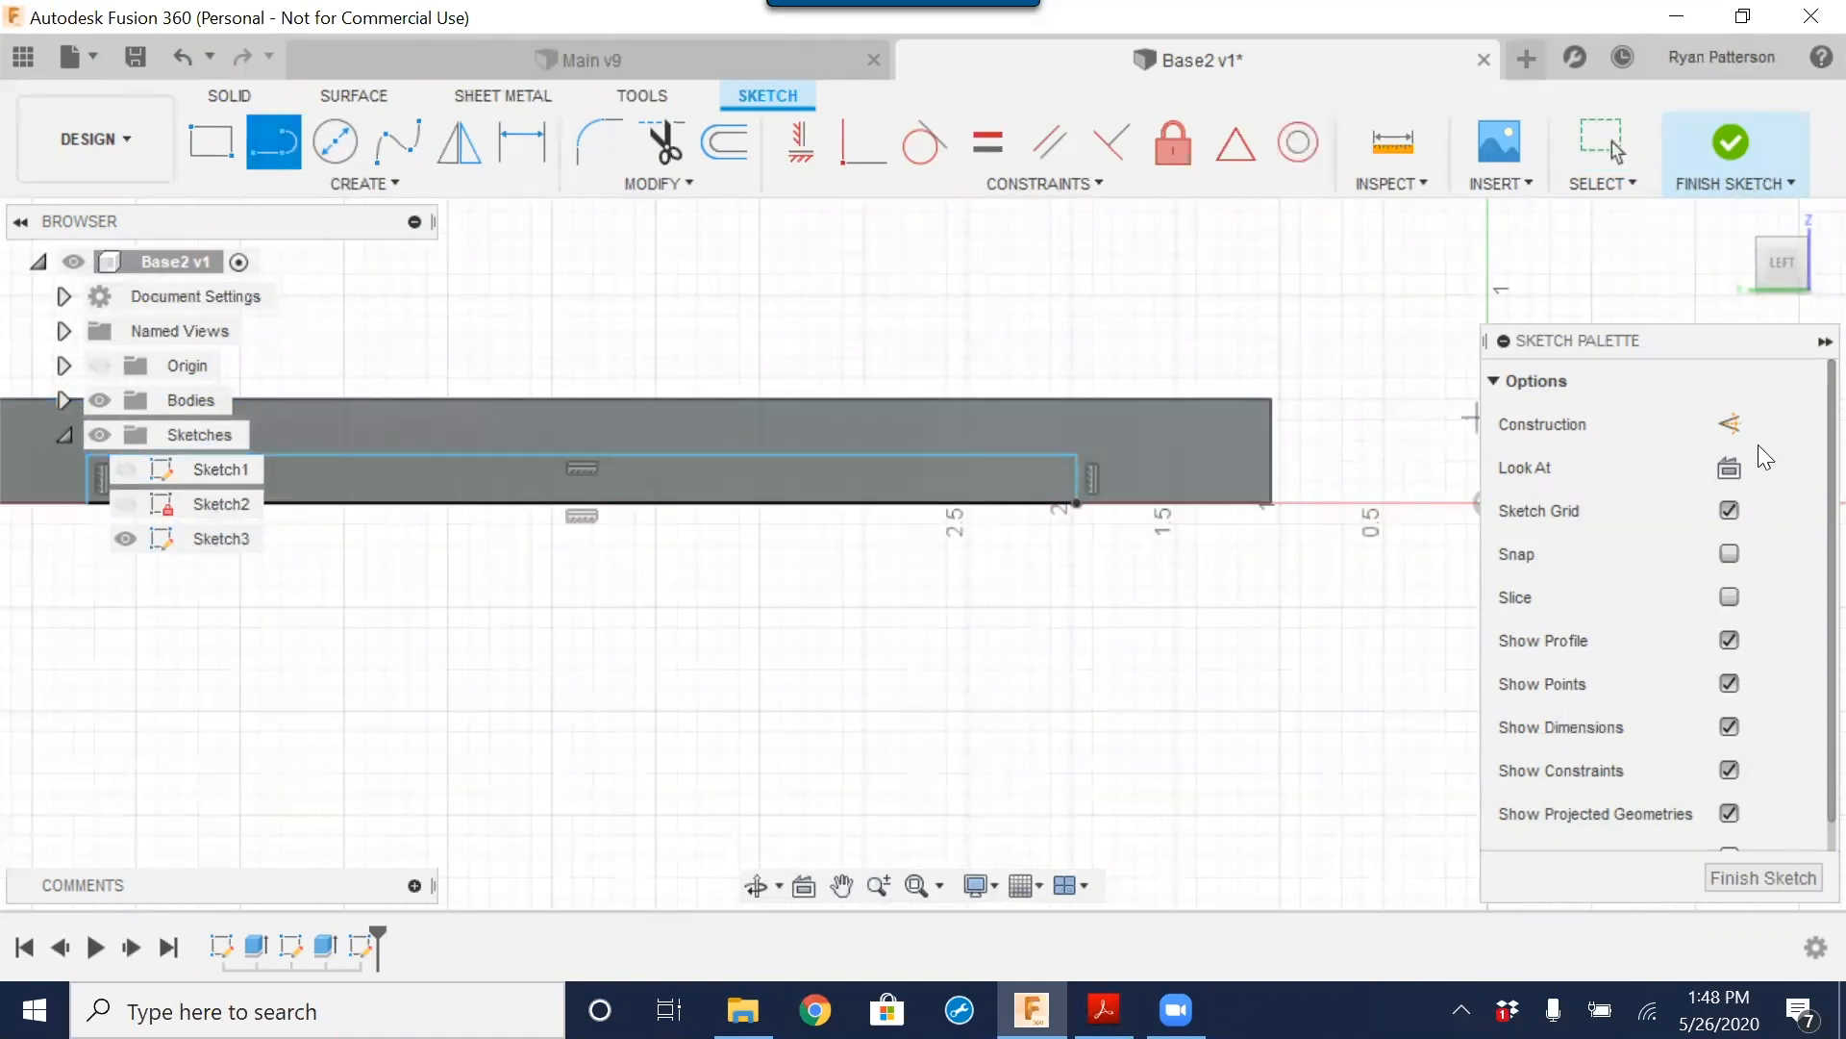
{"action": "left_click", "coordinate": [1730, 424]}
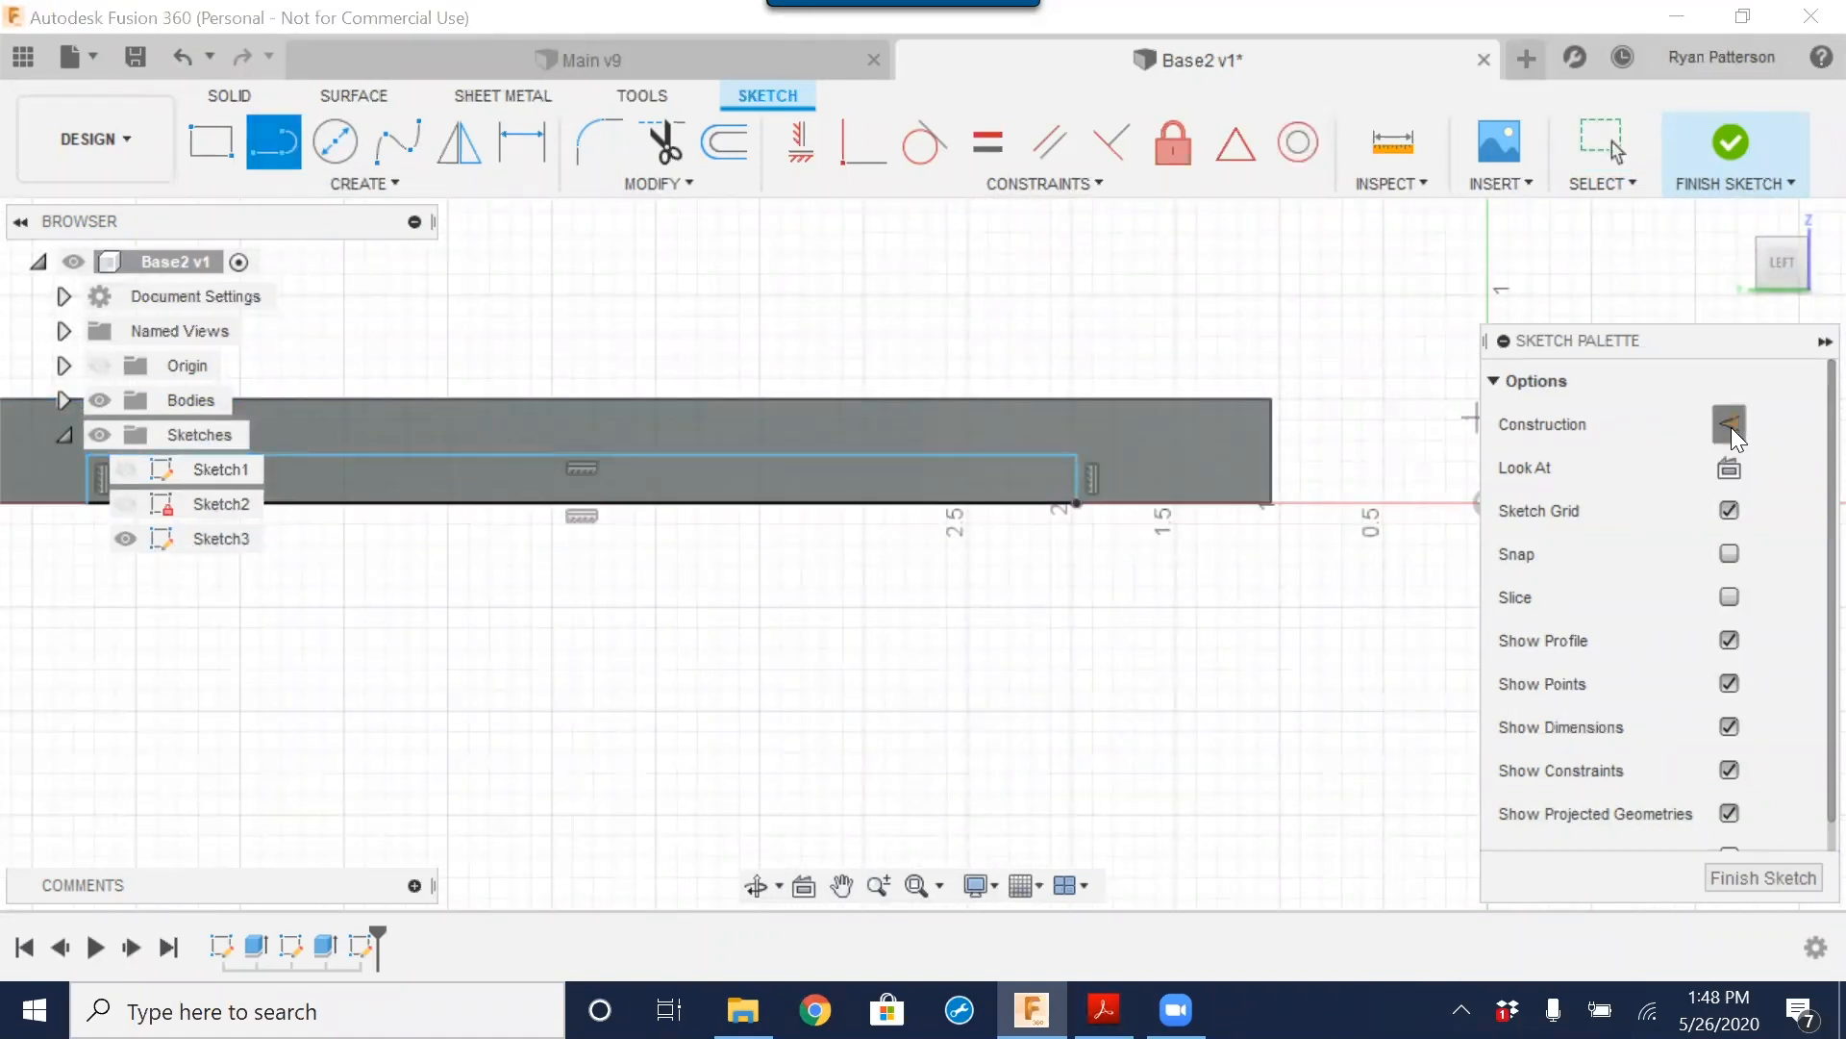
{"action": "left_click", "coordinate": [587, 465]}
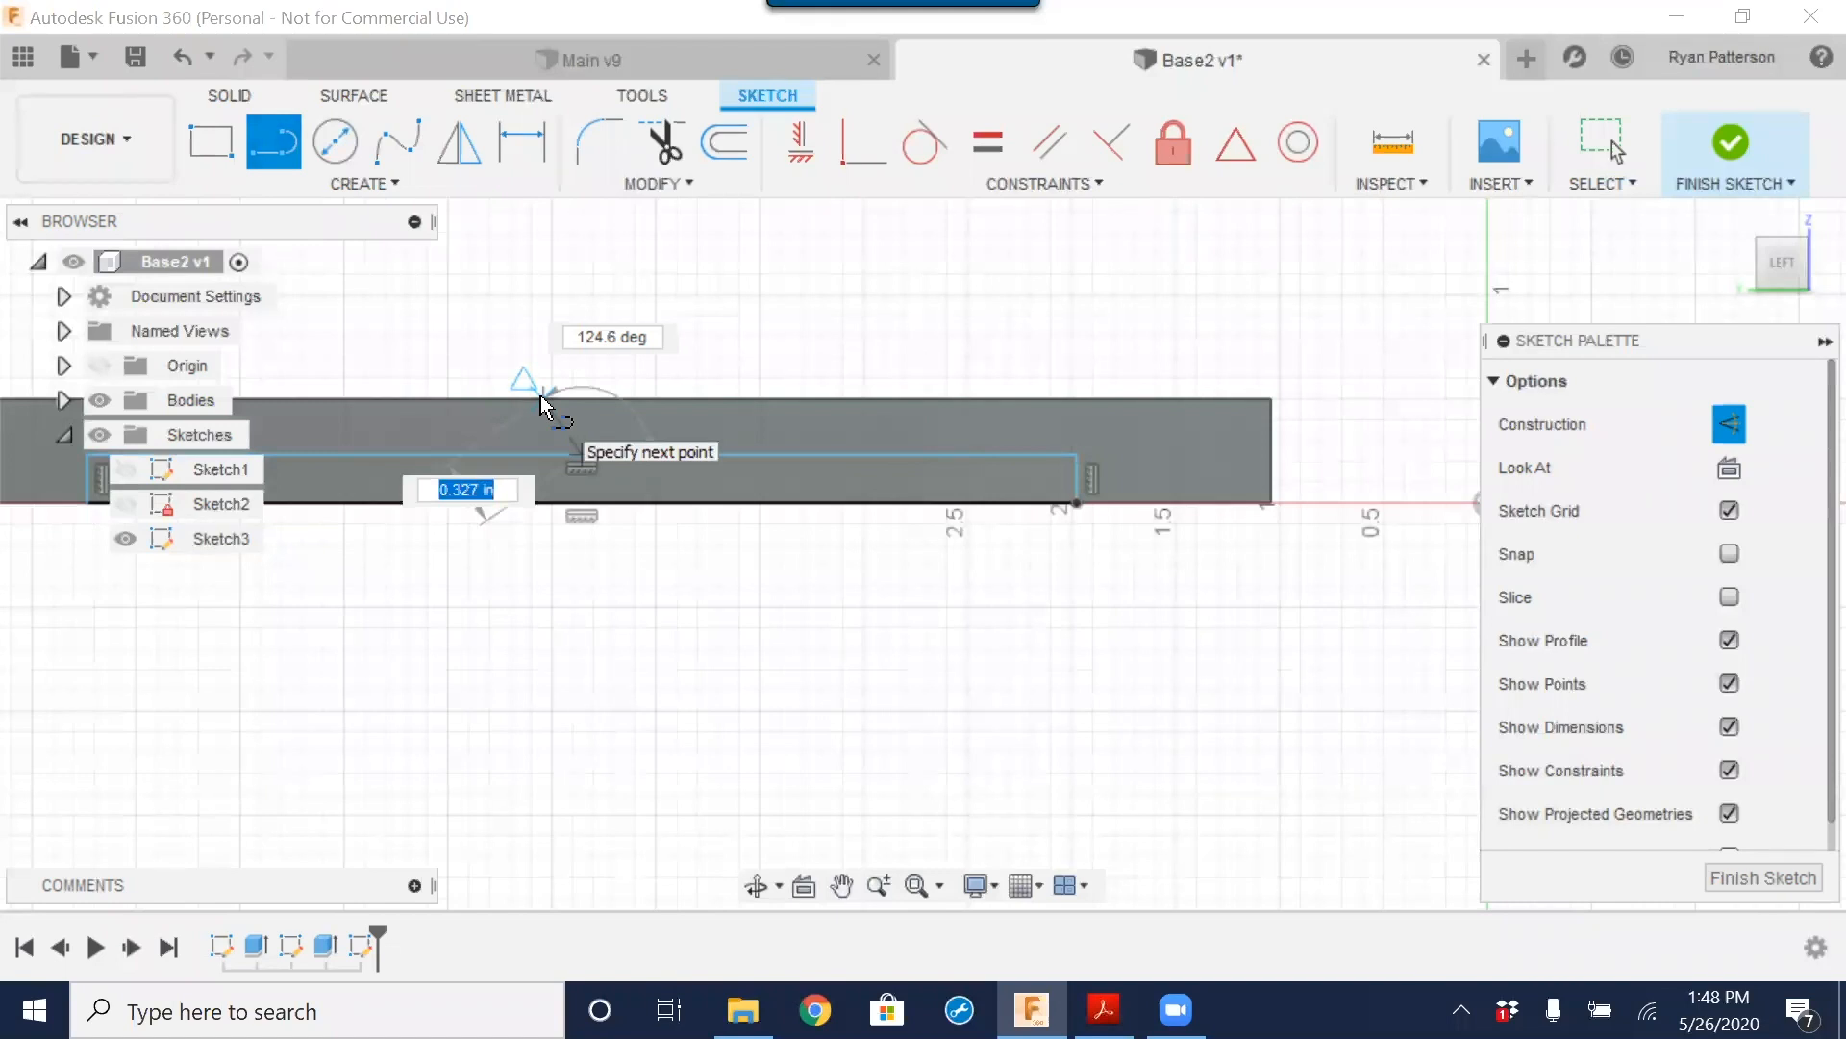
{"action": "left_click", "coordinate": [542, 396]}
{"action": "scroll", "coordinate": [583, 580], "scroll_direction": "down", "scroll_amount": 2}
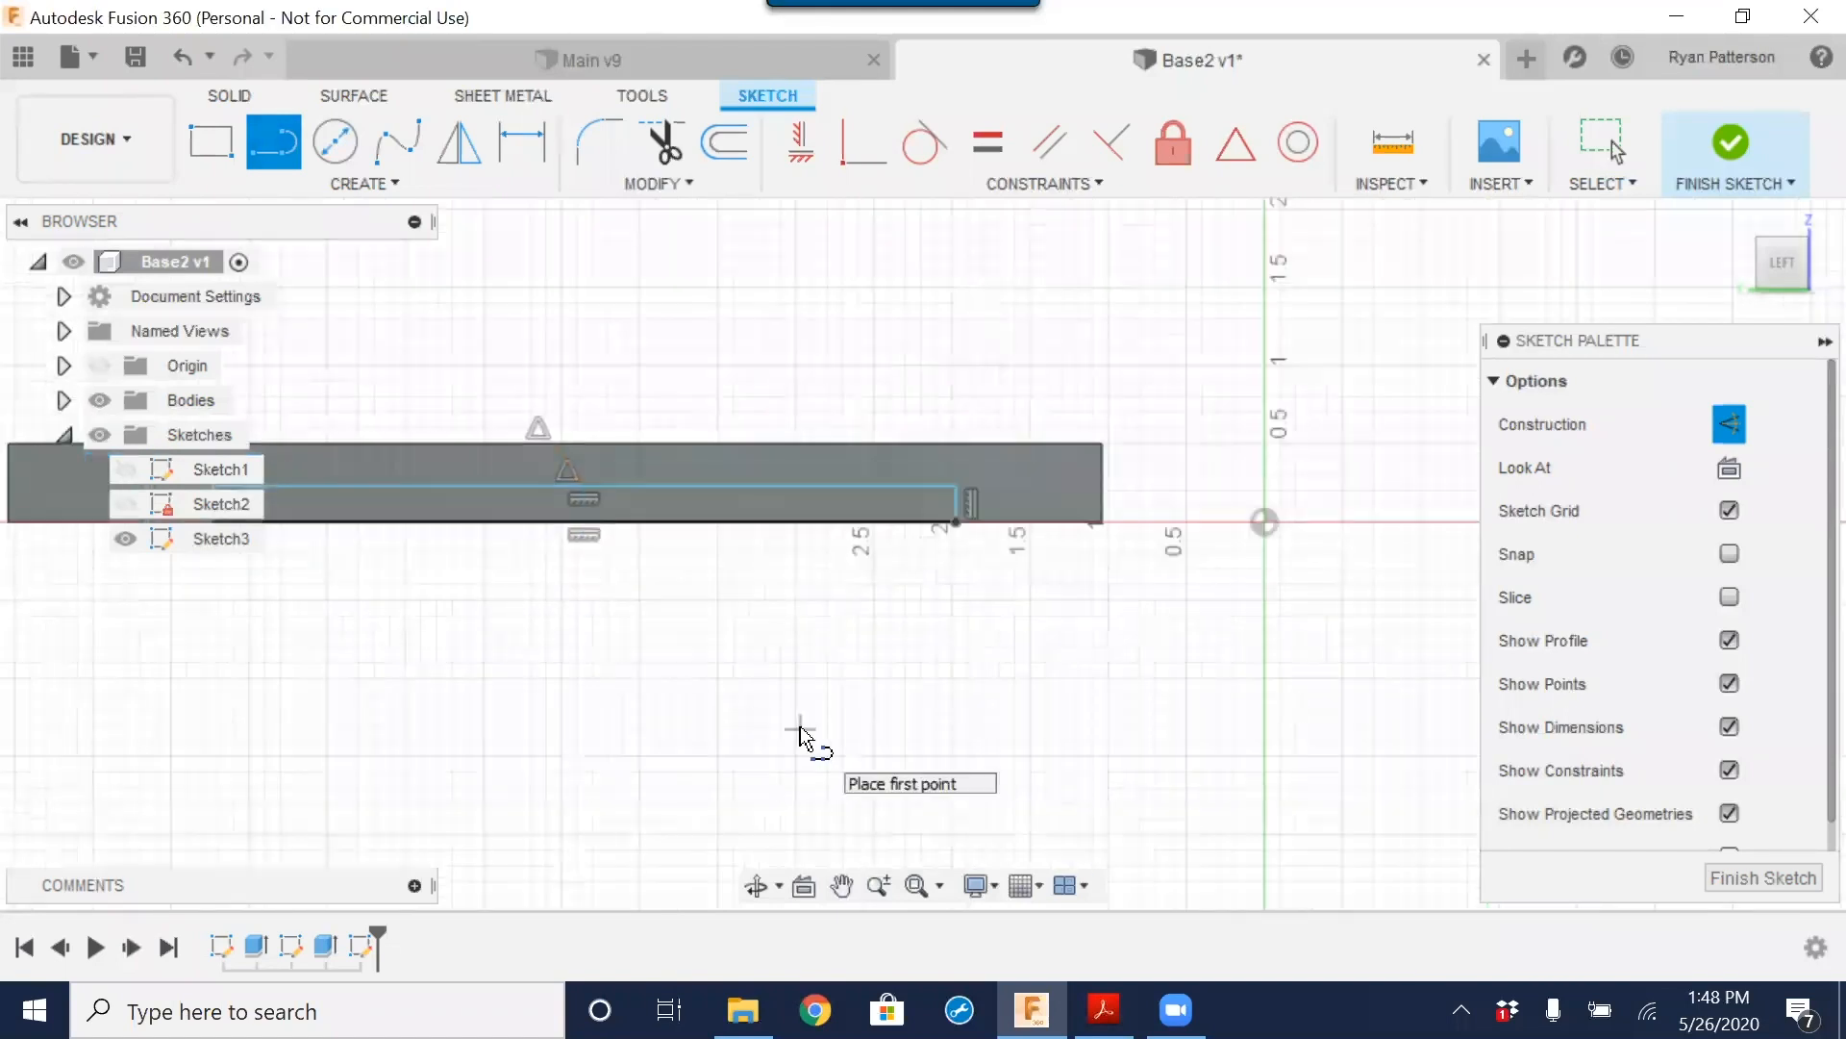
{"action": "key", "text": "Escape"}
Step: Constrain the construction line vertical to centre the rectangle on the end face, and pull the rectangle's upper corner inward to narrow it
{"action": "scroll", "coordinate": [556, 432], "scroll_direction": "up", "scroll_amount": 3}
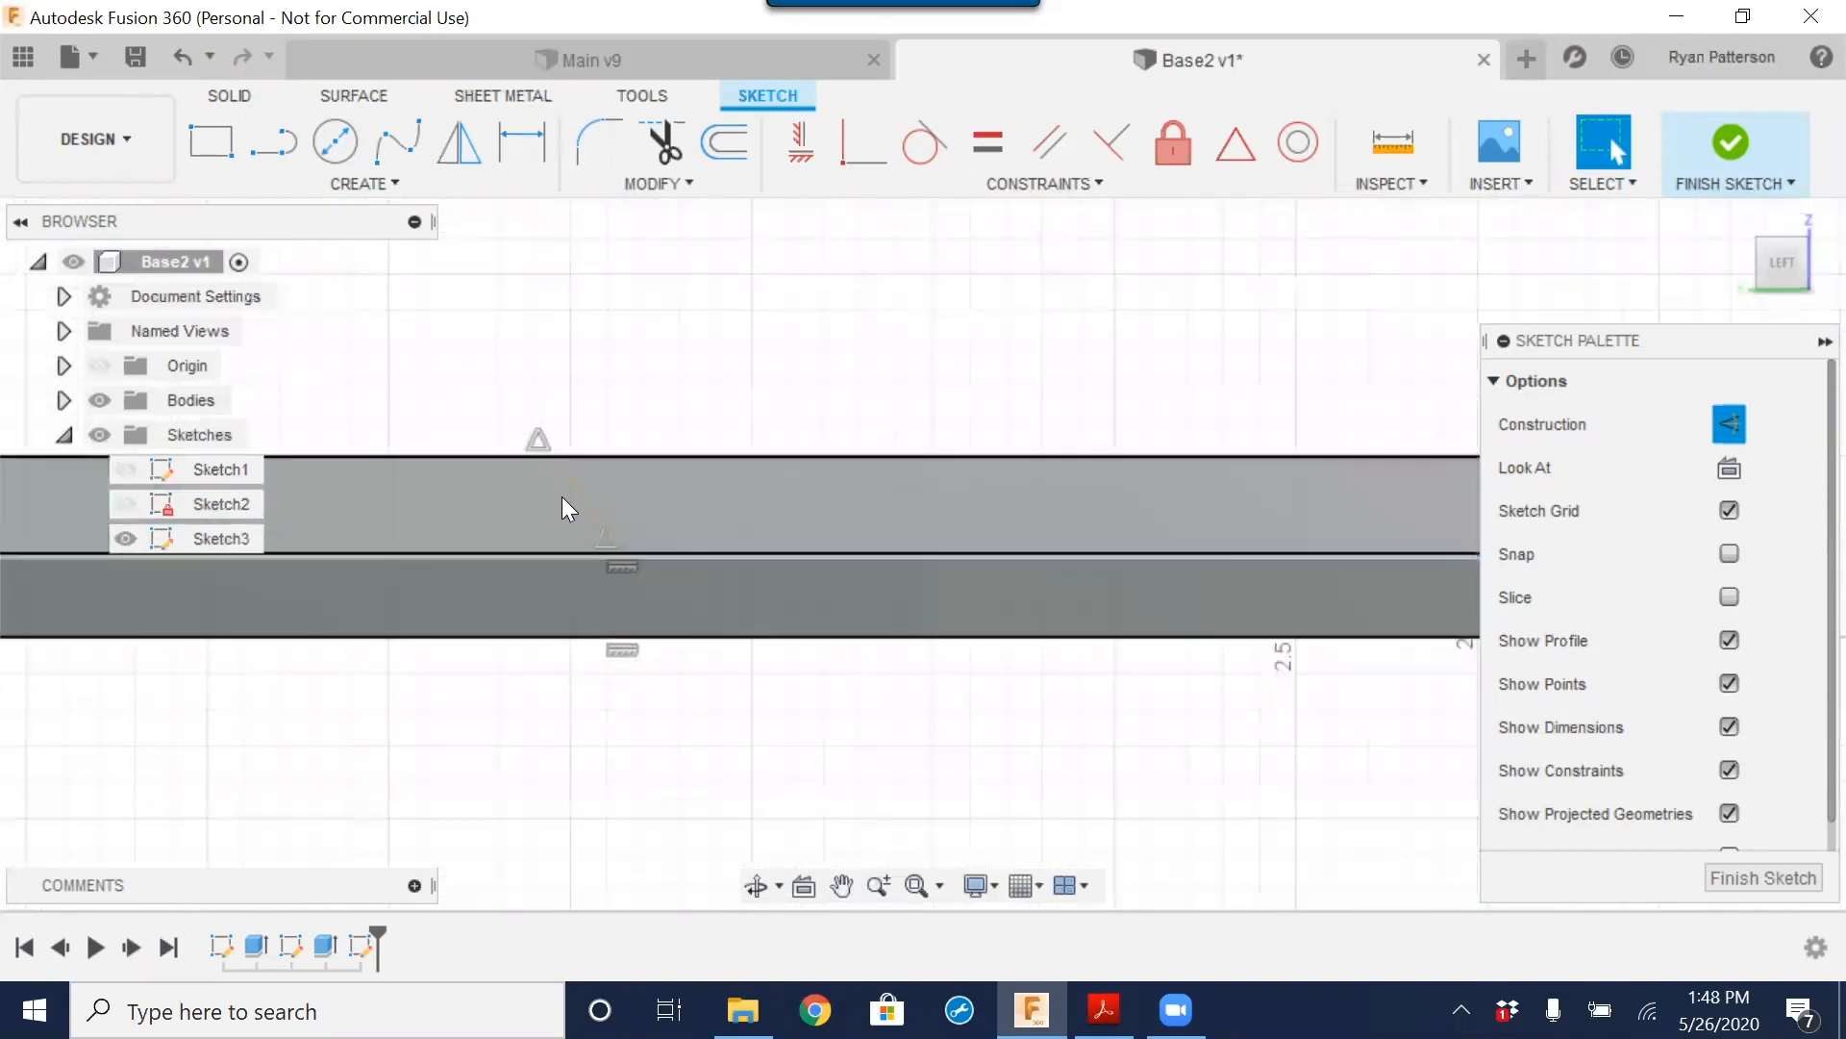
{"action": "left_click", "coordinate": [586, 496]}
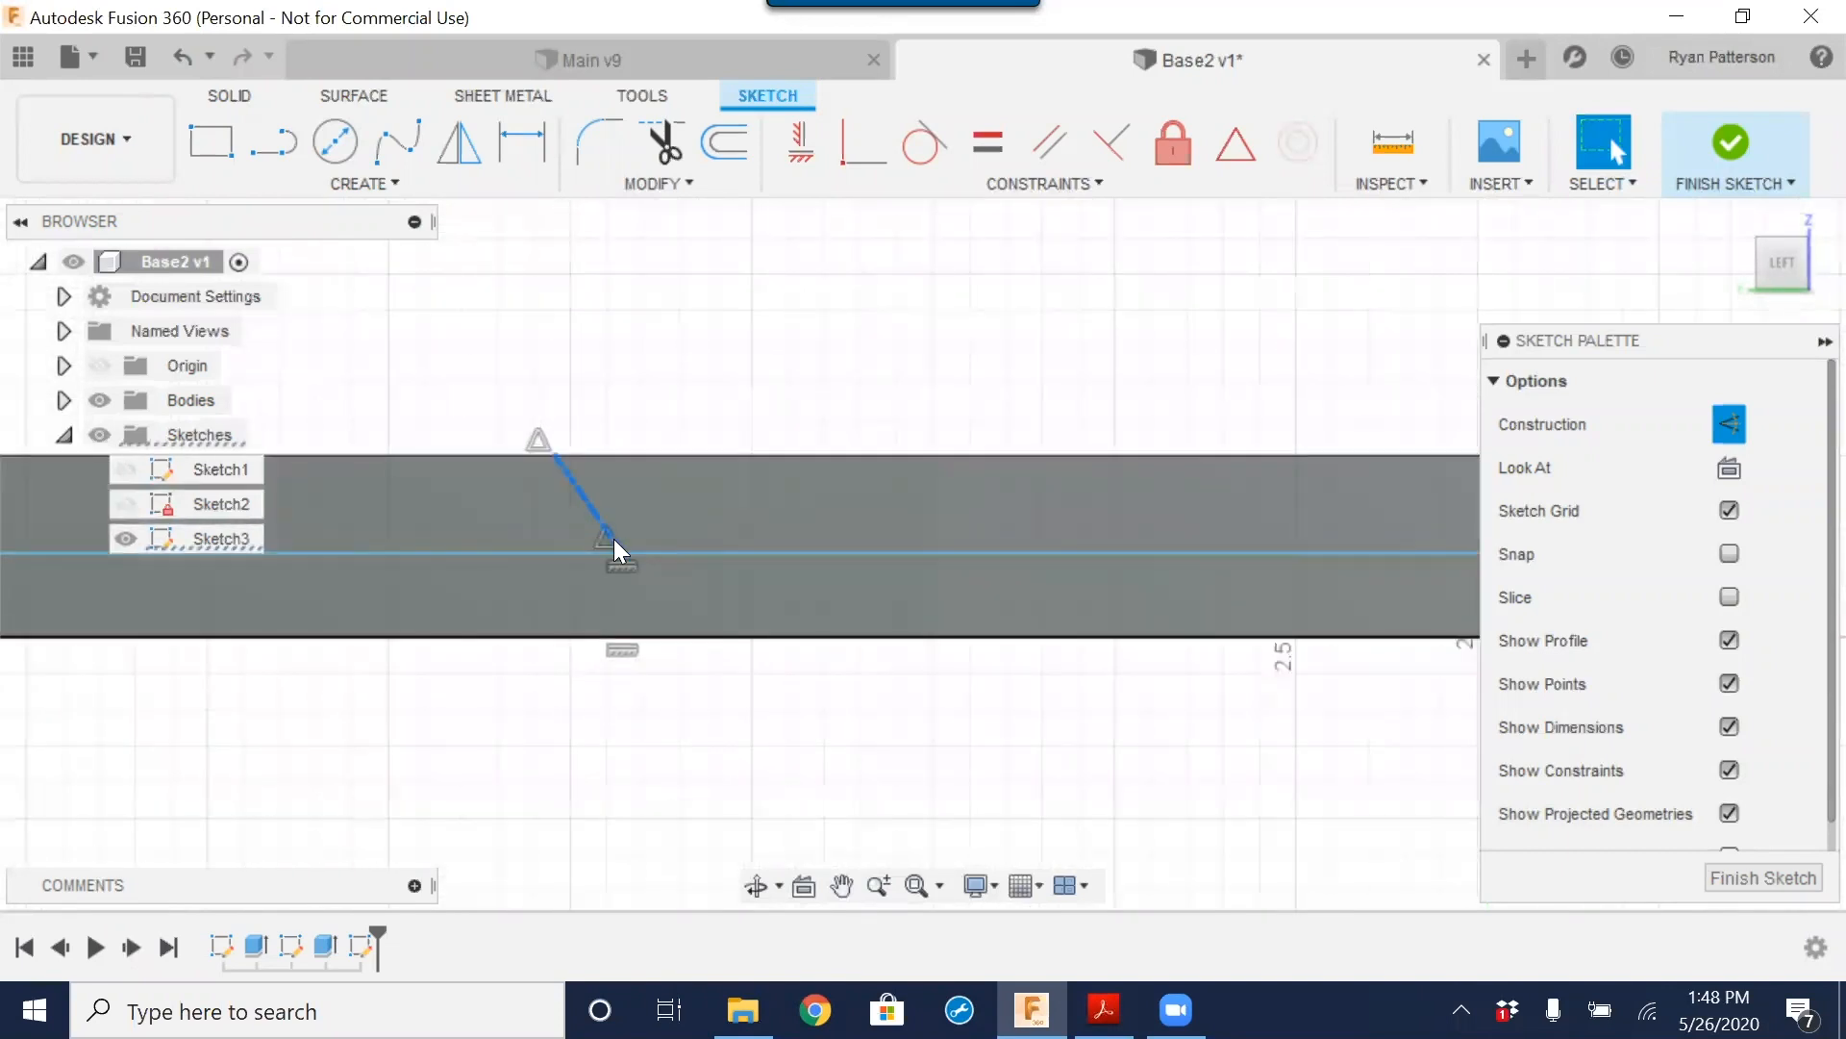
{"action": "scroll", "coordinate": [615, 537], "scroll_direction": "down", "scroll_amount": 3}
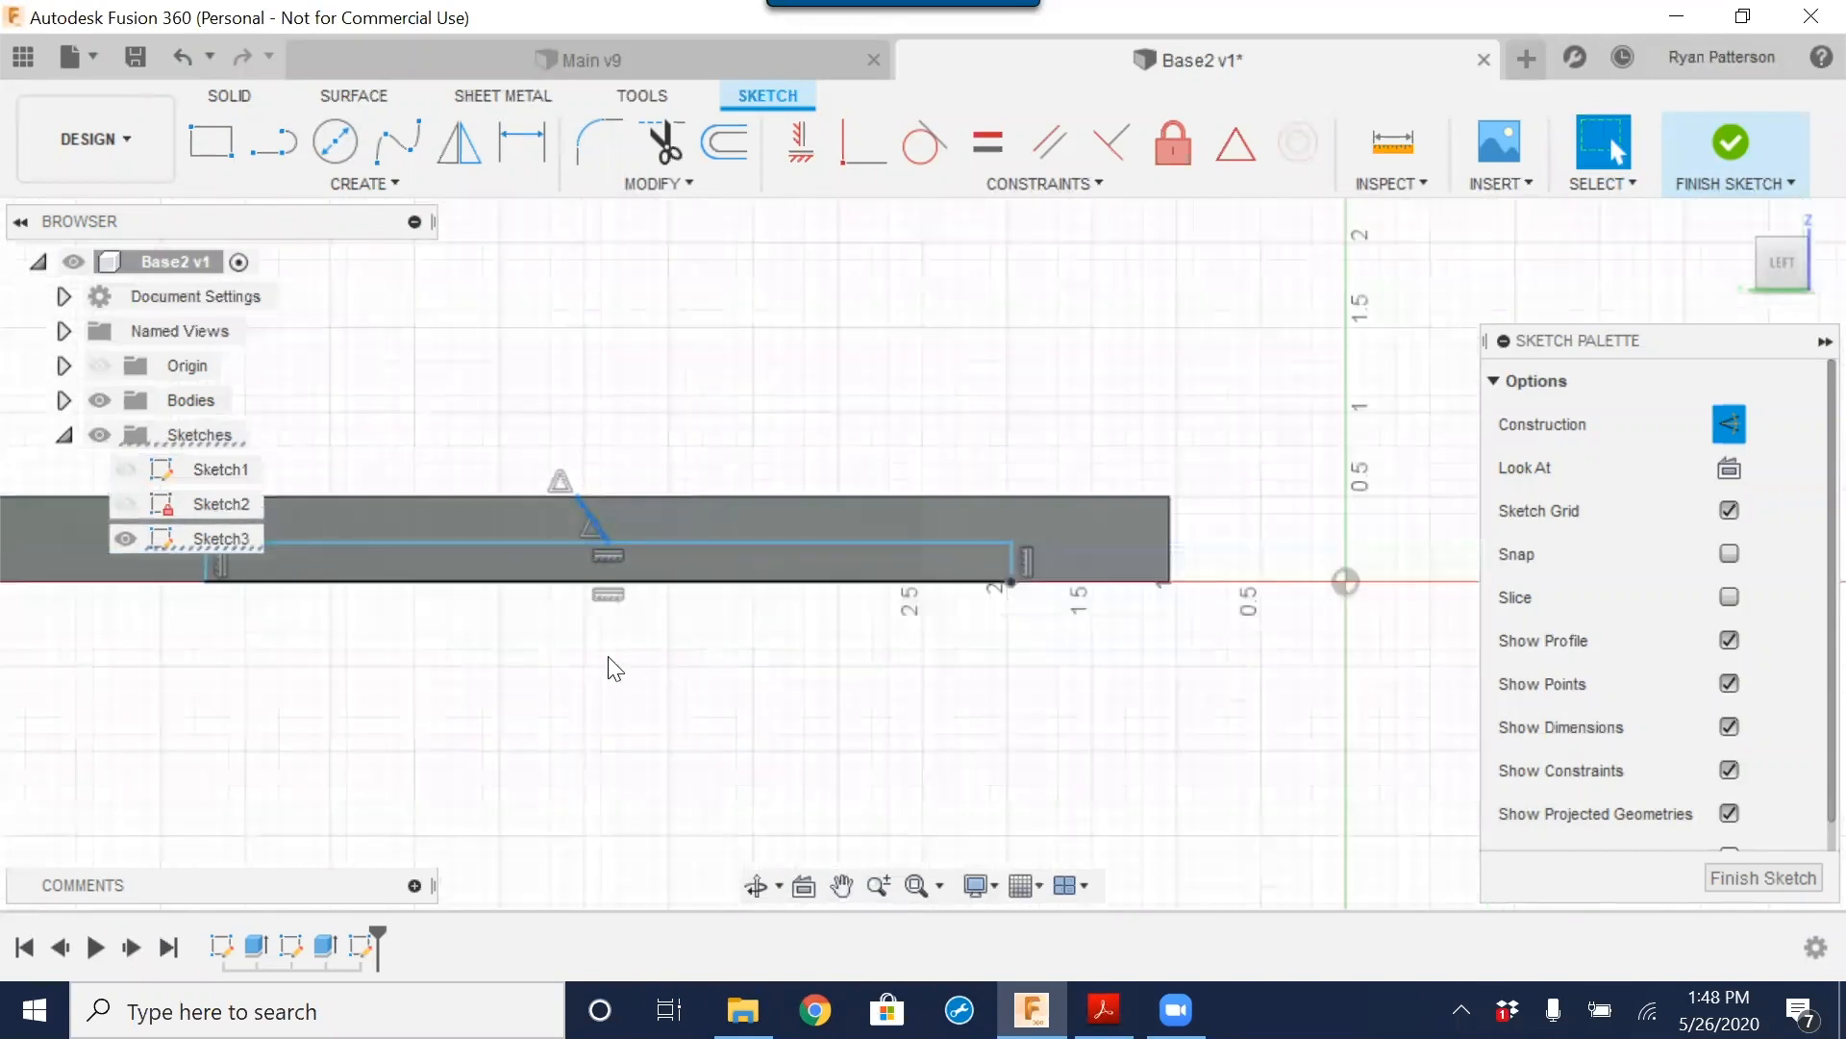
{"action": "left_click", "coordinate": [800, 149]}
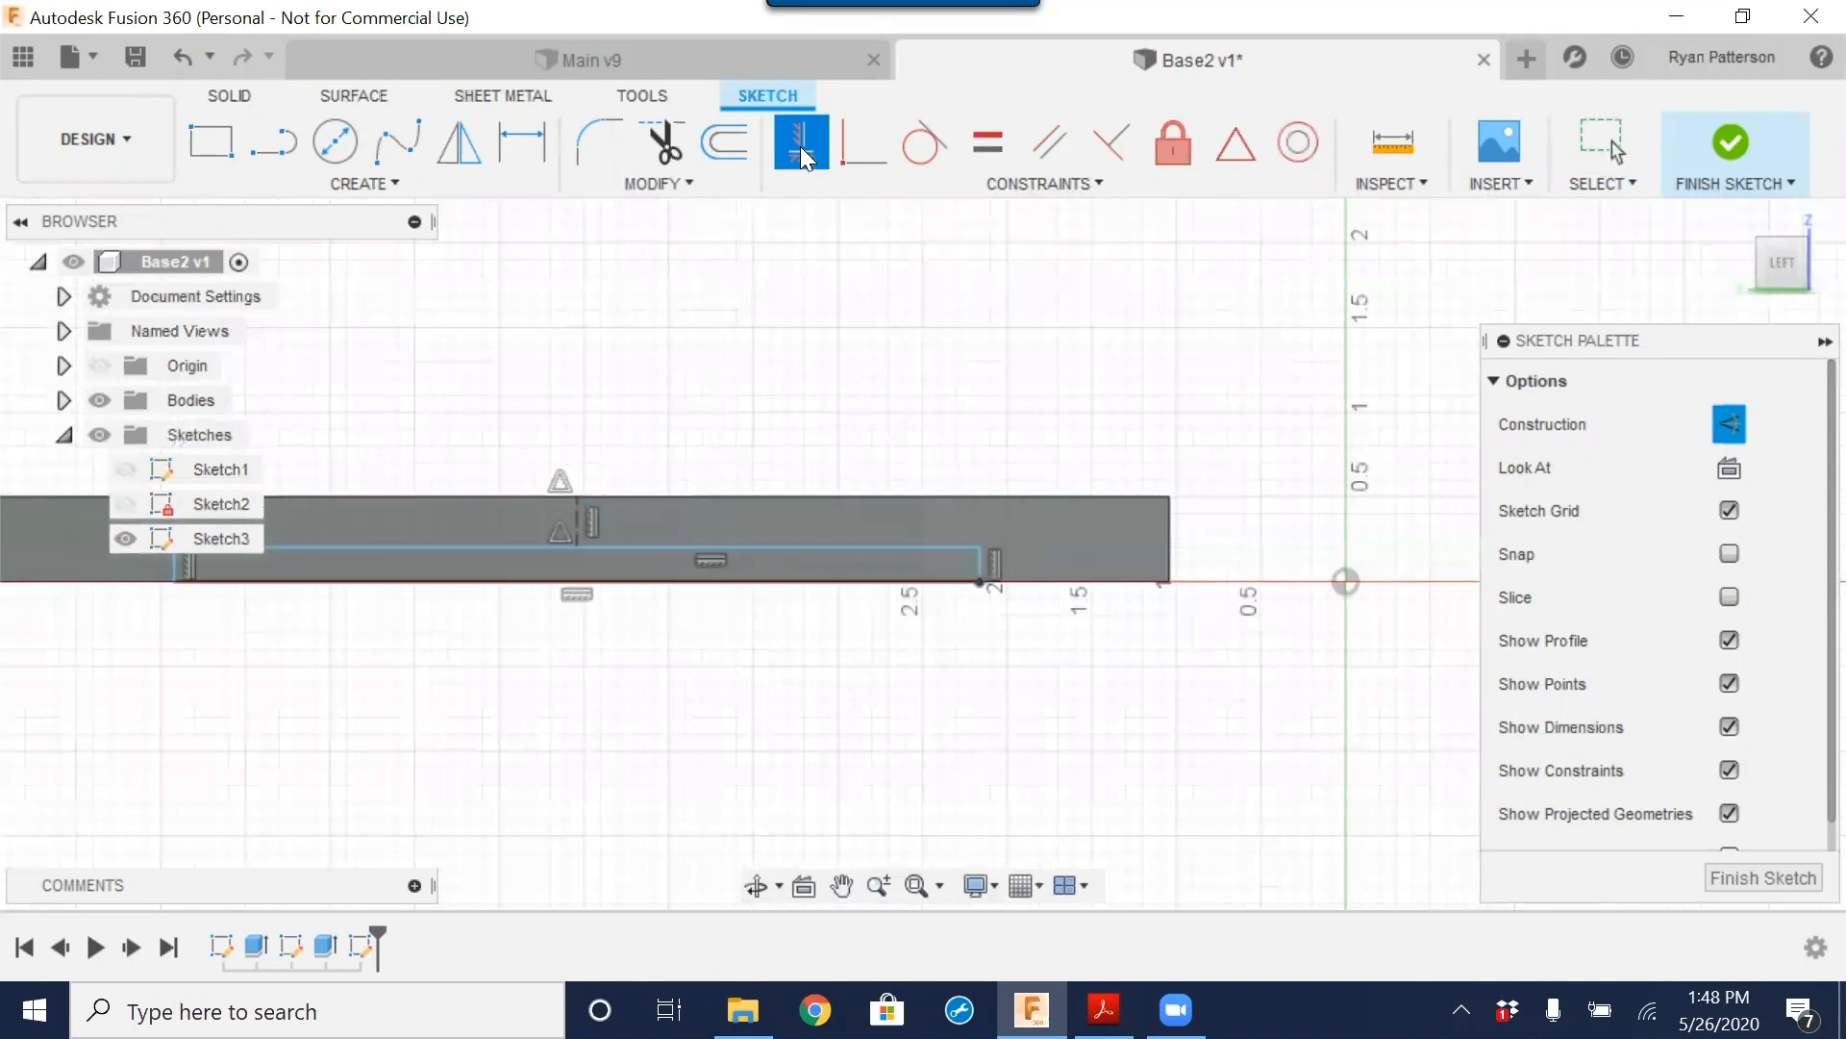
{"action": "scroll", "coordinate": [803, 640], "scroll_direction": "down", "scroll_amount": 2}
{"action": "middle_click_drag", "start_coordinate": [701, 631], "coordinate": [845, 660]}
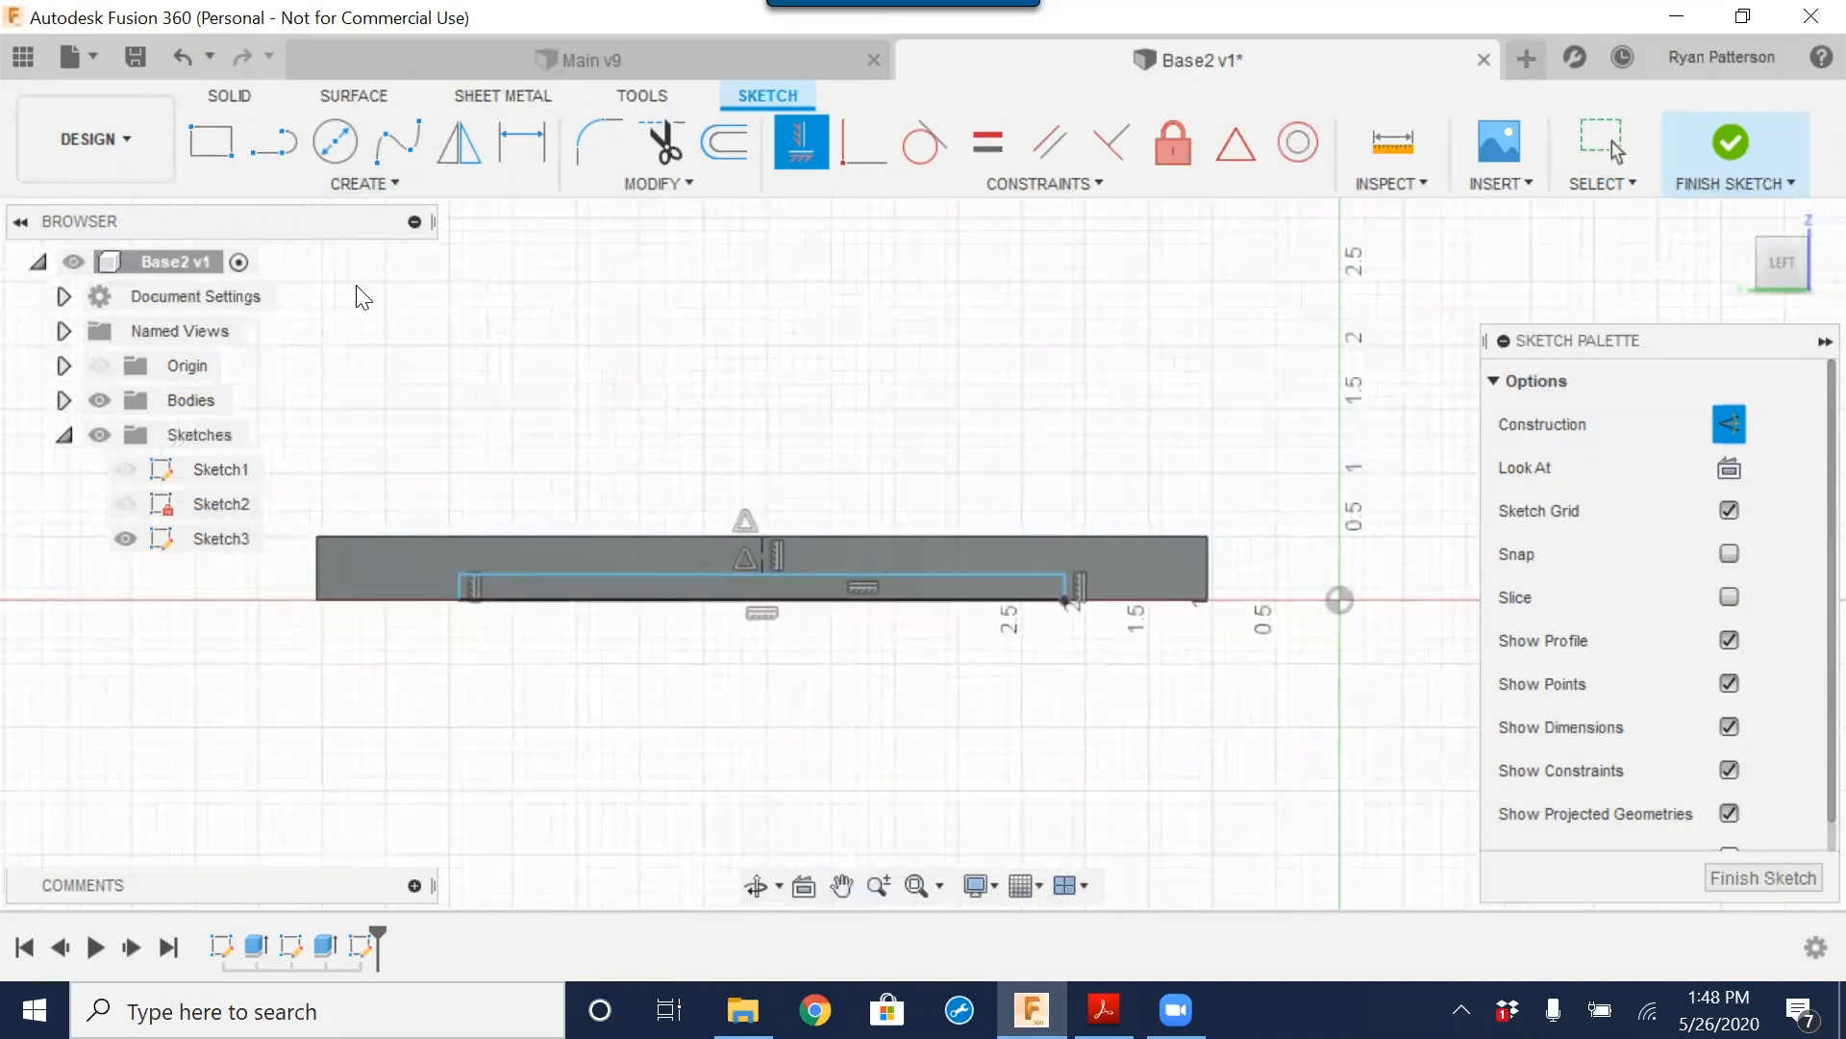
{"action": "key", "text": "Escape"}
{"action": "mouse_move", "coordinate": [1065, 581]}
{"action": "left_mouse_down"}
{"action": "mouse_move", "coordinate": [824, 571]}
{"action": "mouse_move", "coordinate": [915, 550]}
{"action": "mouse_move", "coordinate": [1127, 592]}
{"action": "mouse_move", "coordinate": [1072, 563]}
{"action": "mouse_move", "coordinate": [909, 575]}
{"action": "mouse_move", "coordinate": [973, 571]}
{"action": "mouse_move", "coordinate": [962, 562]}
{"action": "left_mouse_up"}
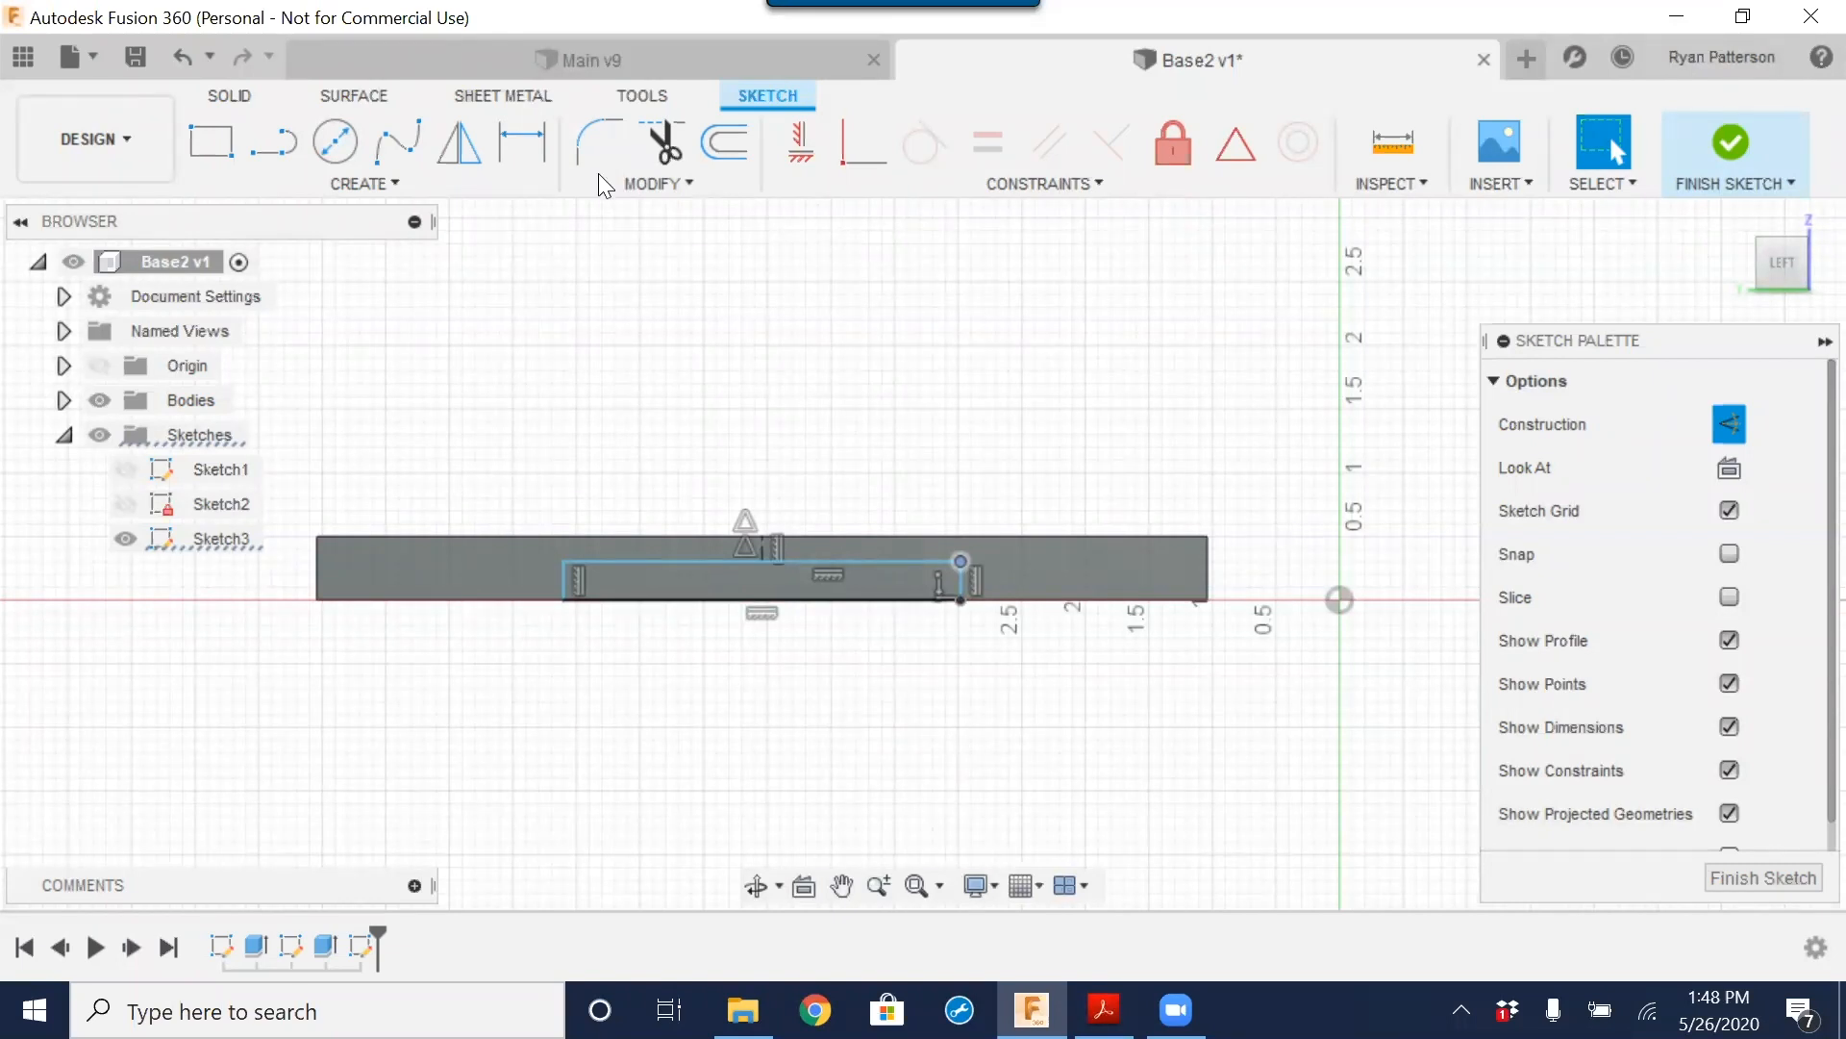
Step: Dimension the rectangle's height to 0.25 in
{"action": "left_click", "coordinate": [527, 146]}
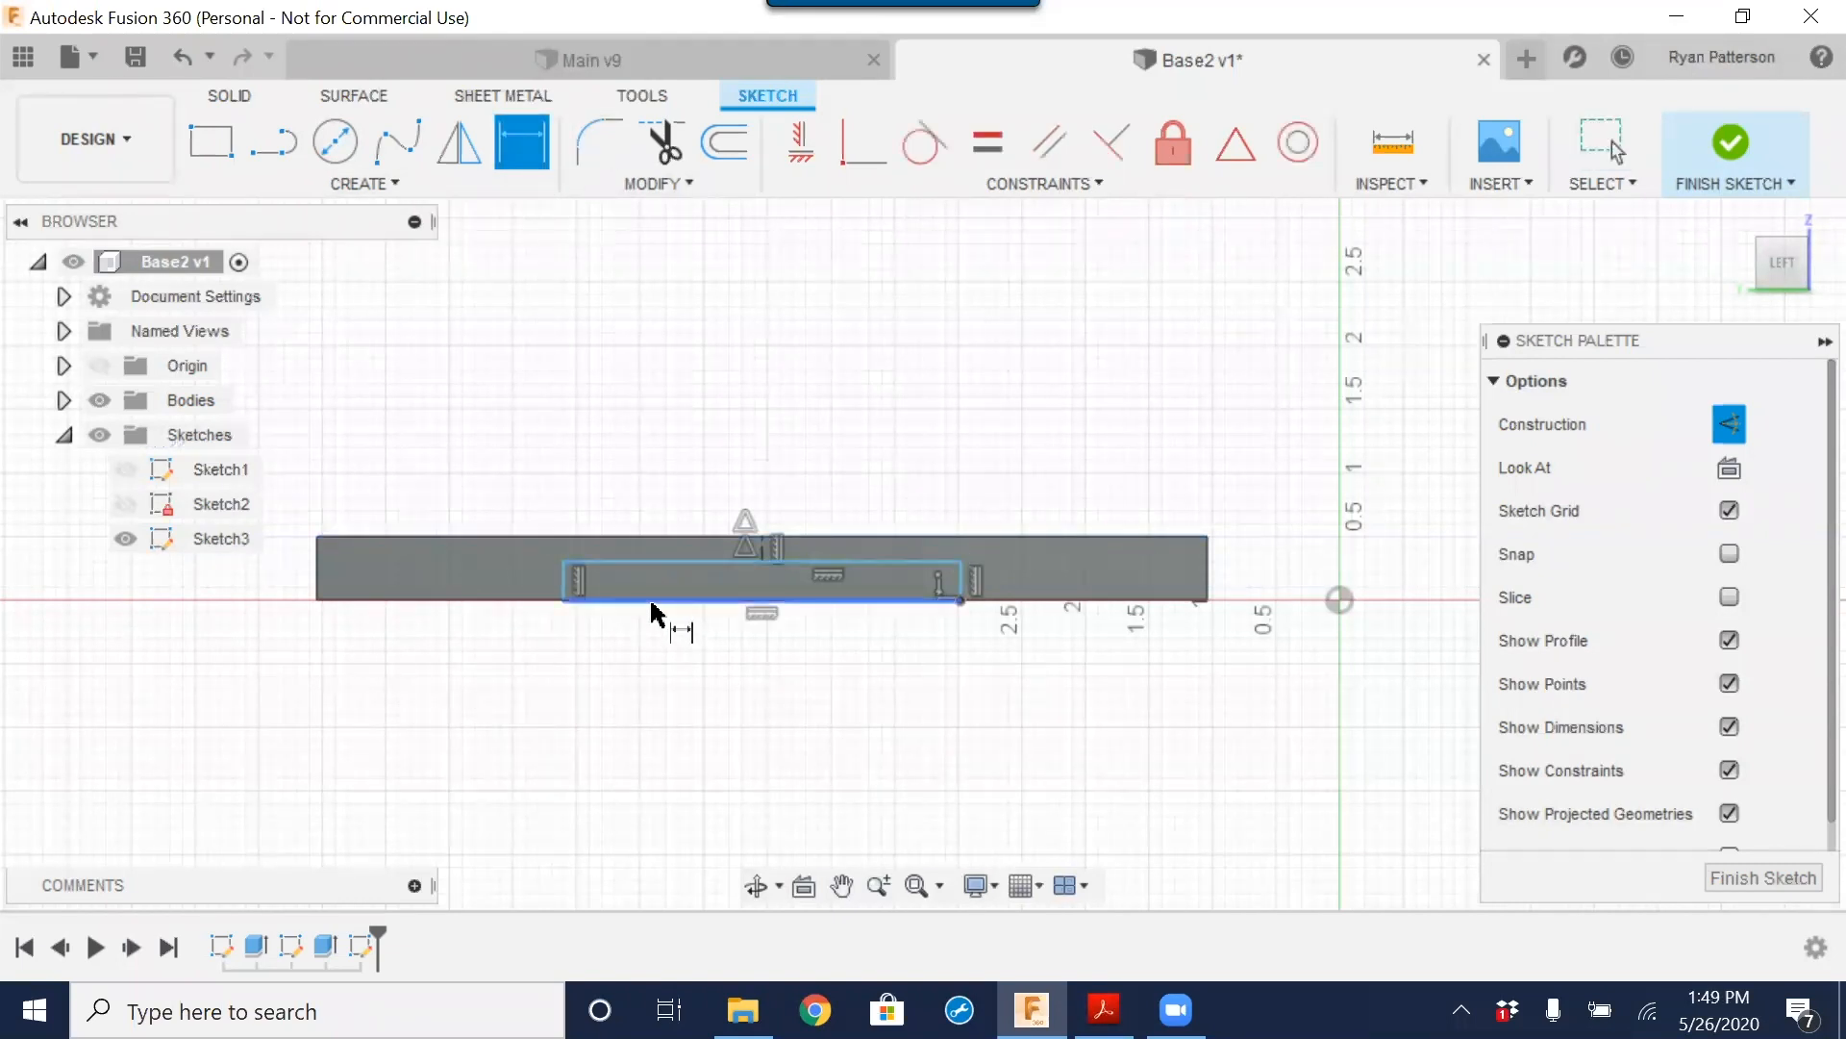
{"action": "left_click", "coordinate": [645, 567]}
{"action": "left_click", "coordinate": [556, 606]}
{"action": "left_click", "coordinate": [486, 654]}
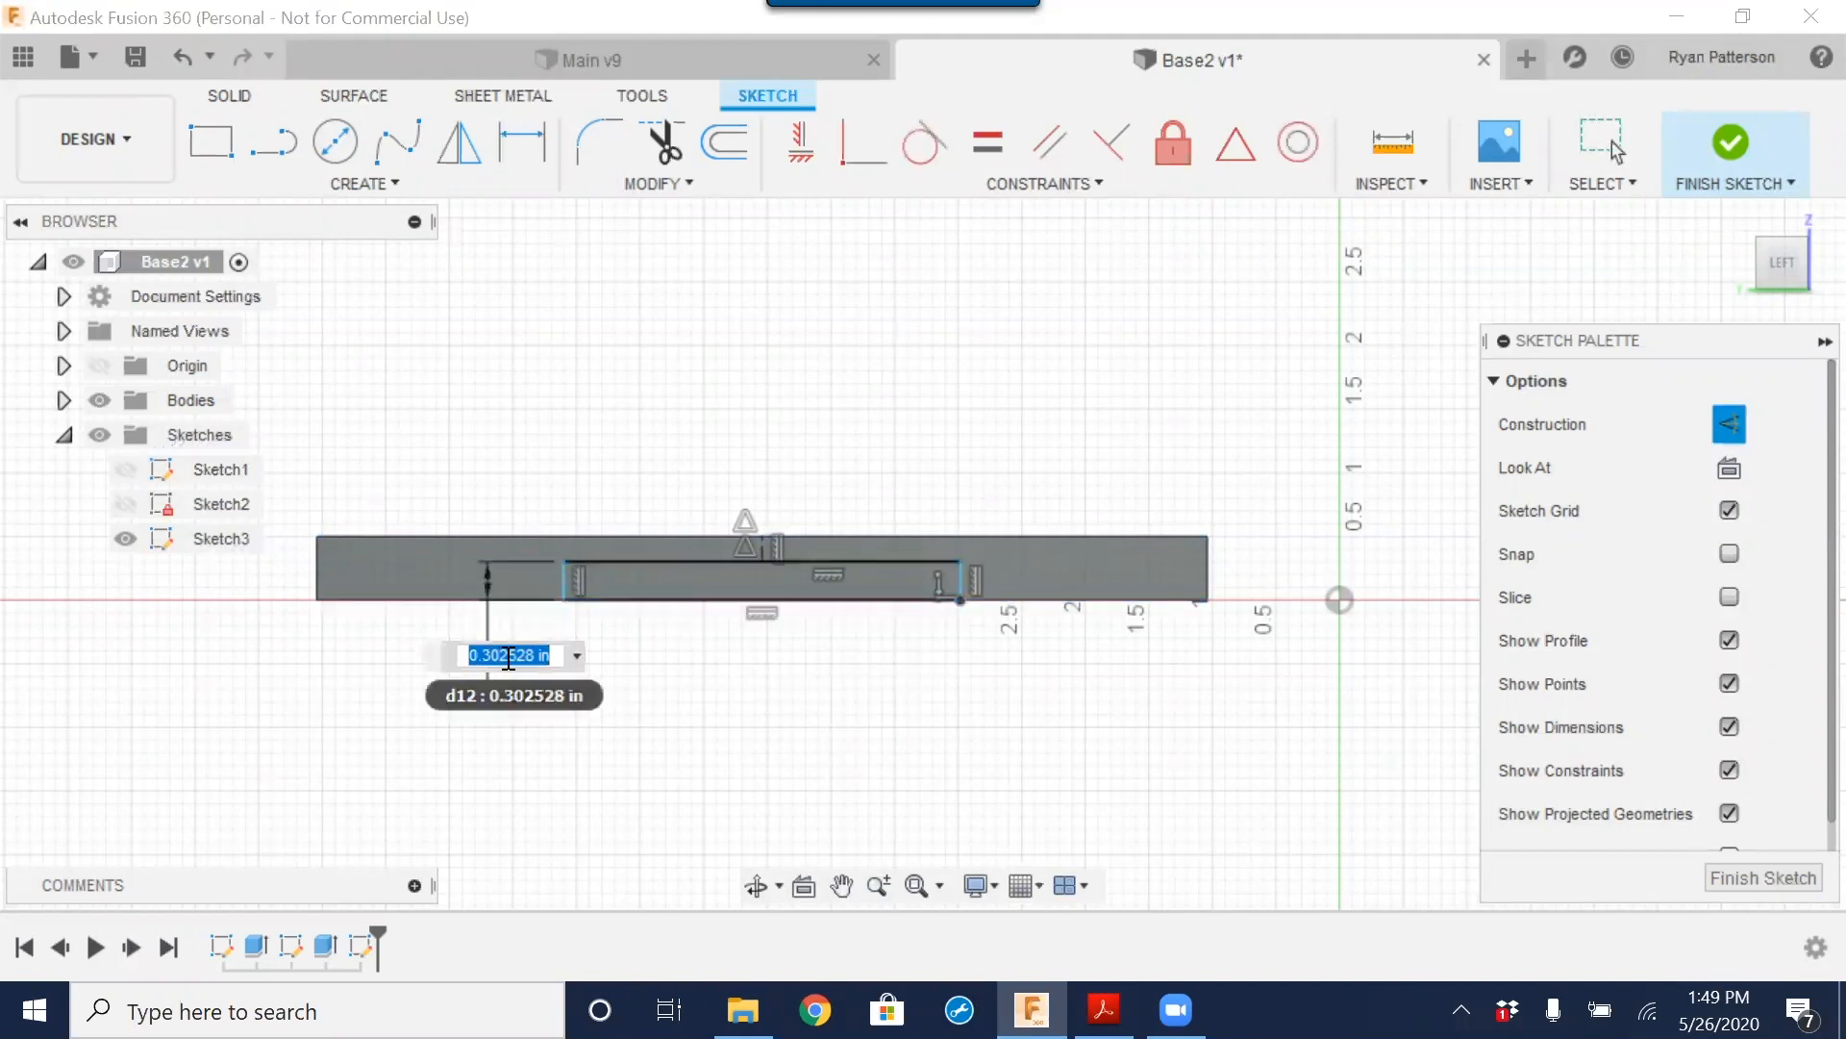
{"action": "type", "text": ".25"}
{"action": "key", "text": "Return"}
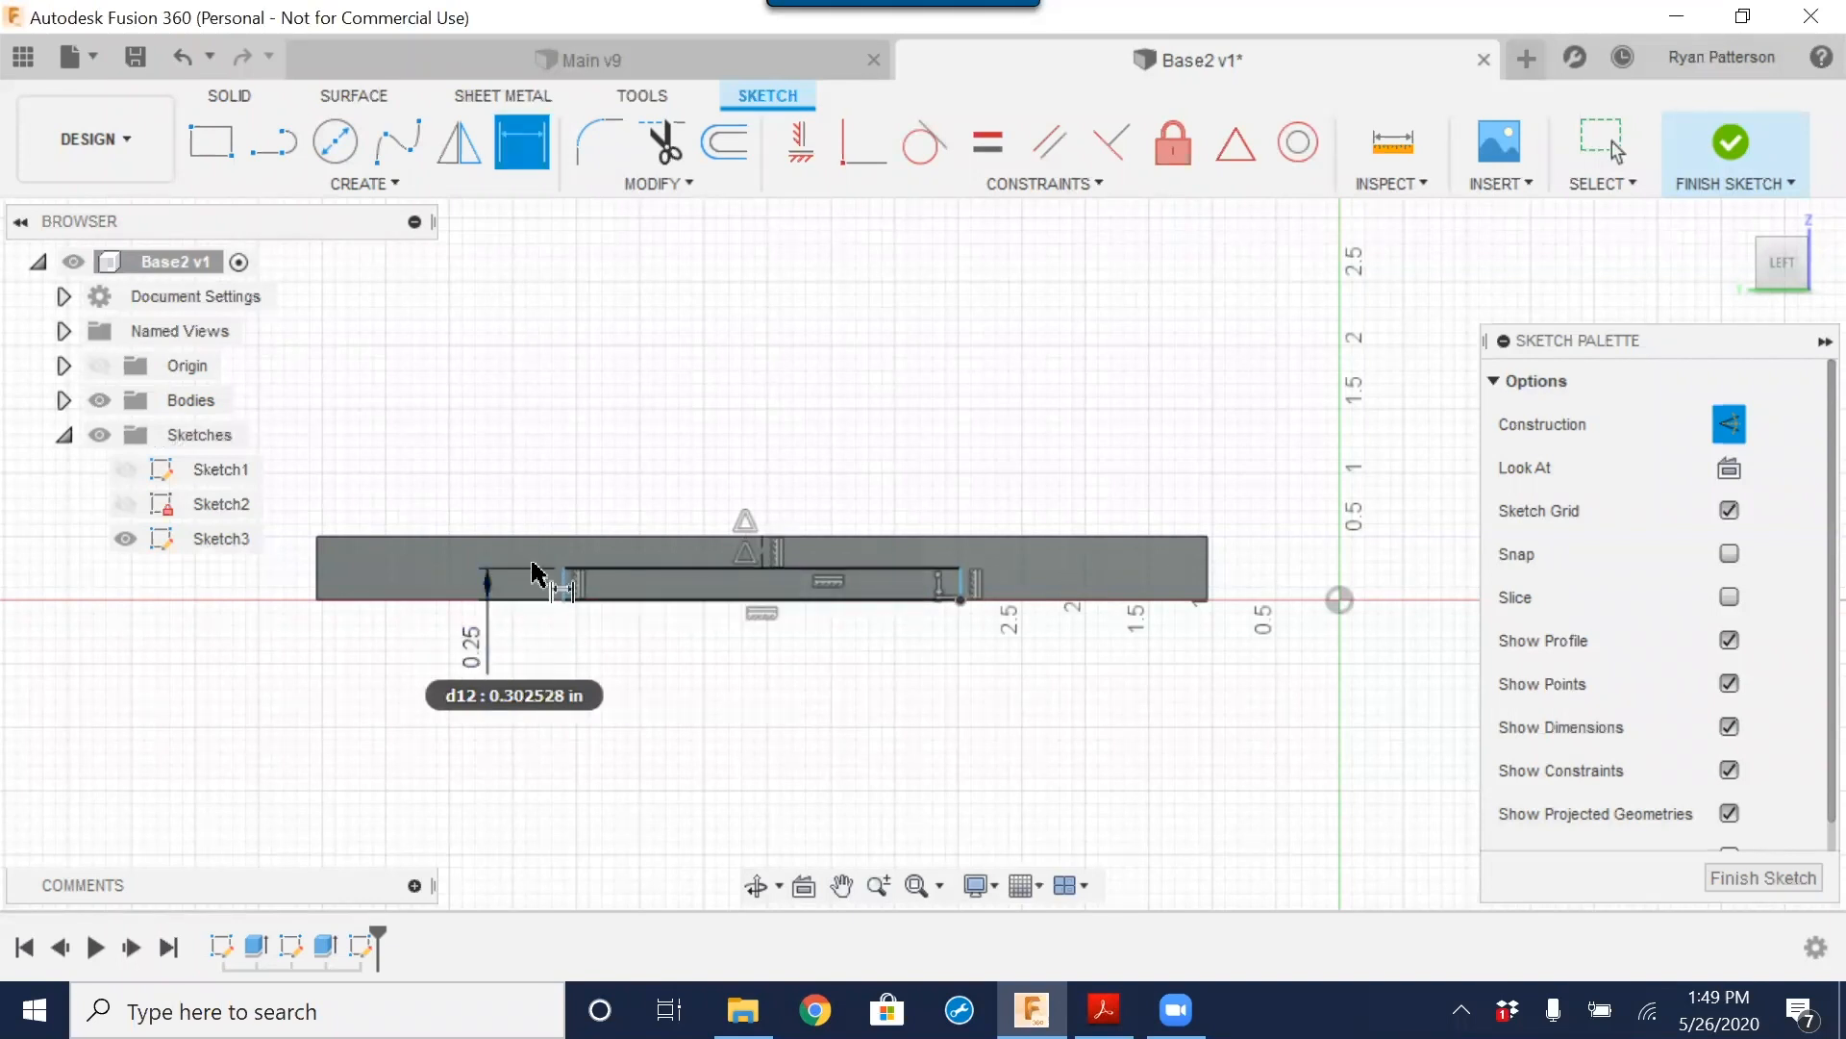
Step: Dimension the gap between the rectangle's side and the end face's nearest side edge to 0.75 in
{"action": "left_click", "coordinate": [562, 570]}
{"action": "left_click", "coordinate": [314, 567]}
{"action": "left_click", "coordinate": [421, 468]}
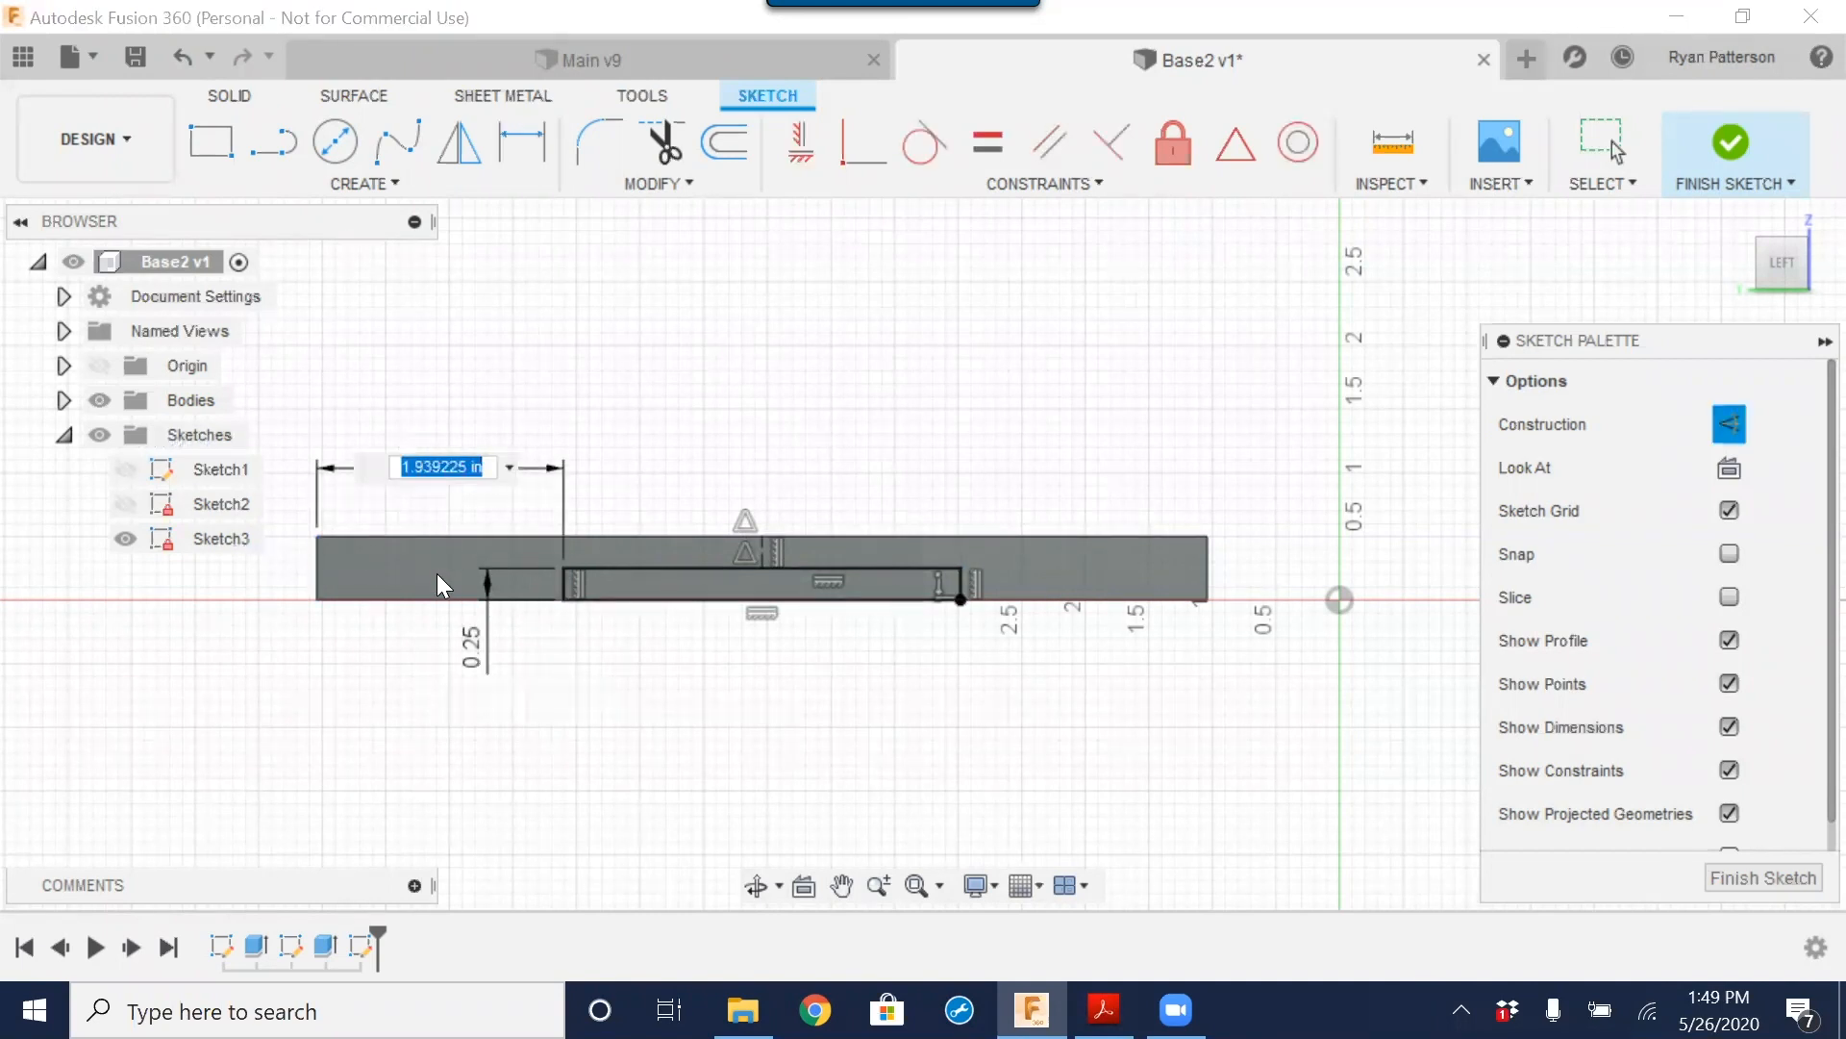
{"action": "type", "text": ".75"}
{"action": "key", "text": "Return"}
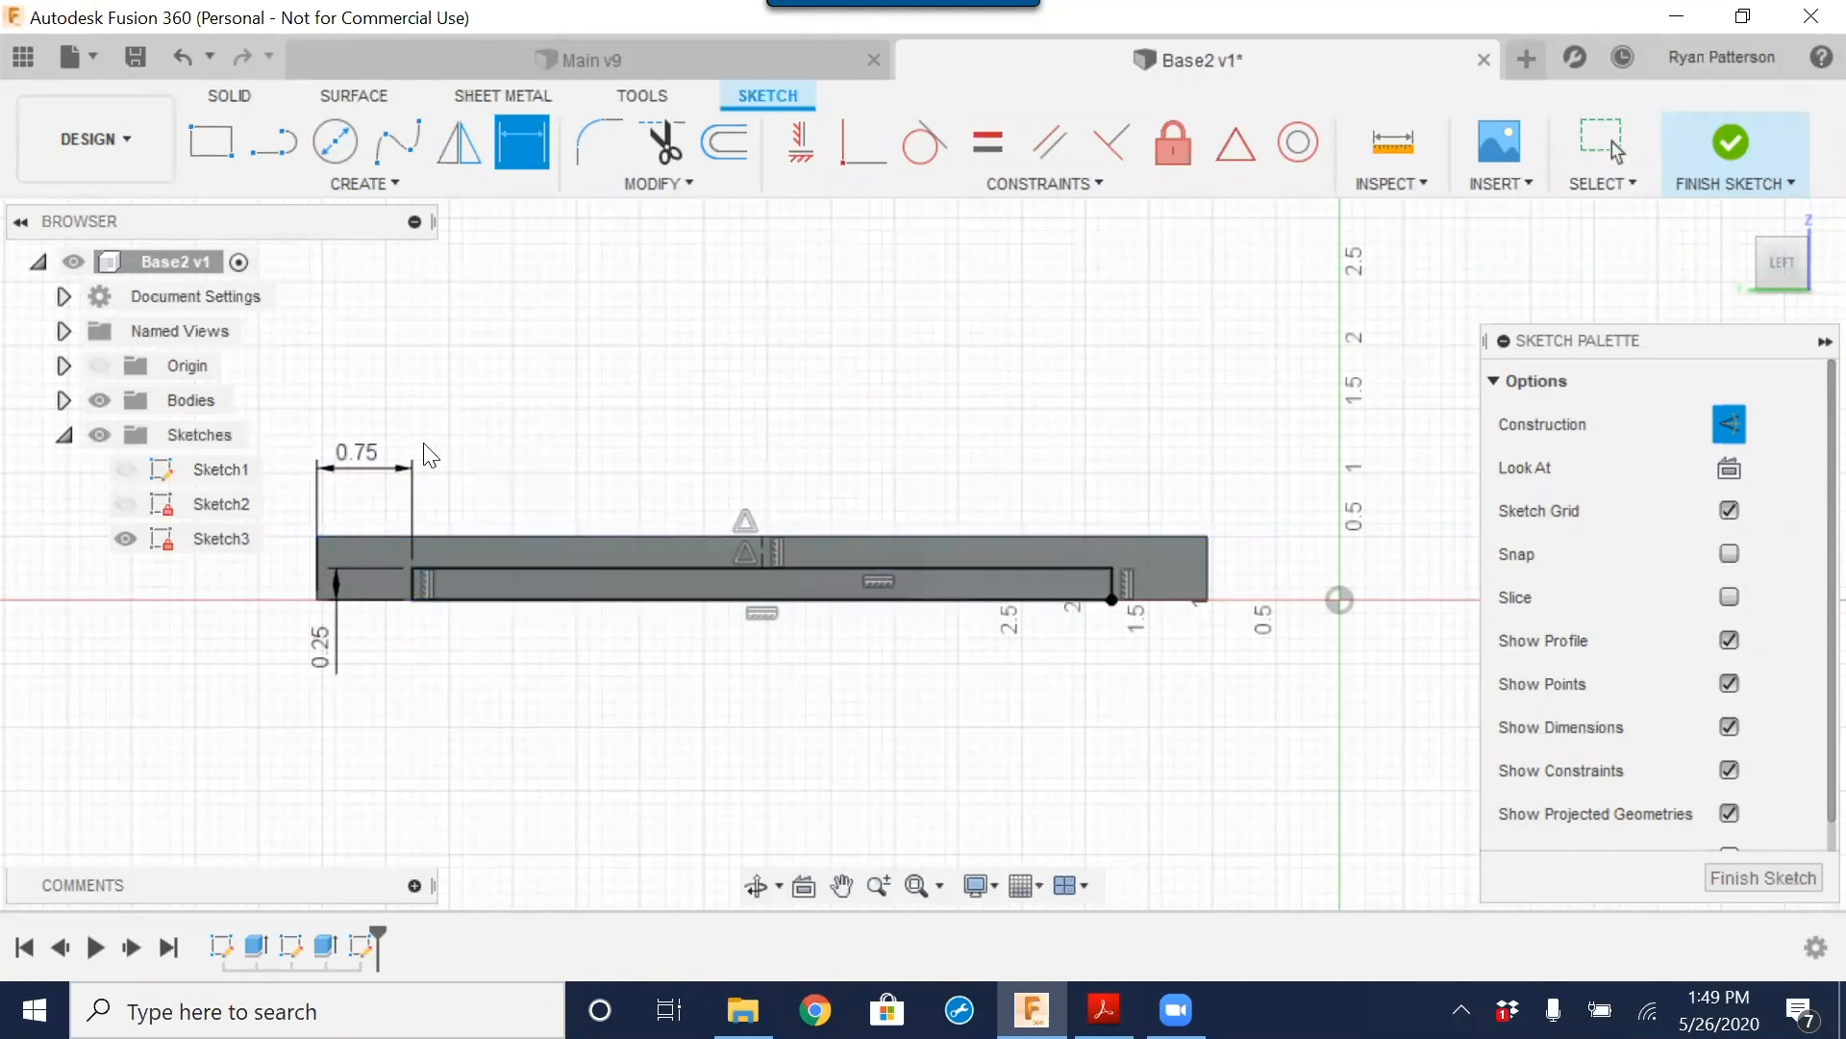
Step: Delete the 0.75 in side gap dimension and undo the deletion
{"action": "right_click", "coordinate": [394, 461]}
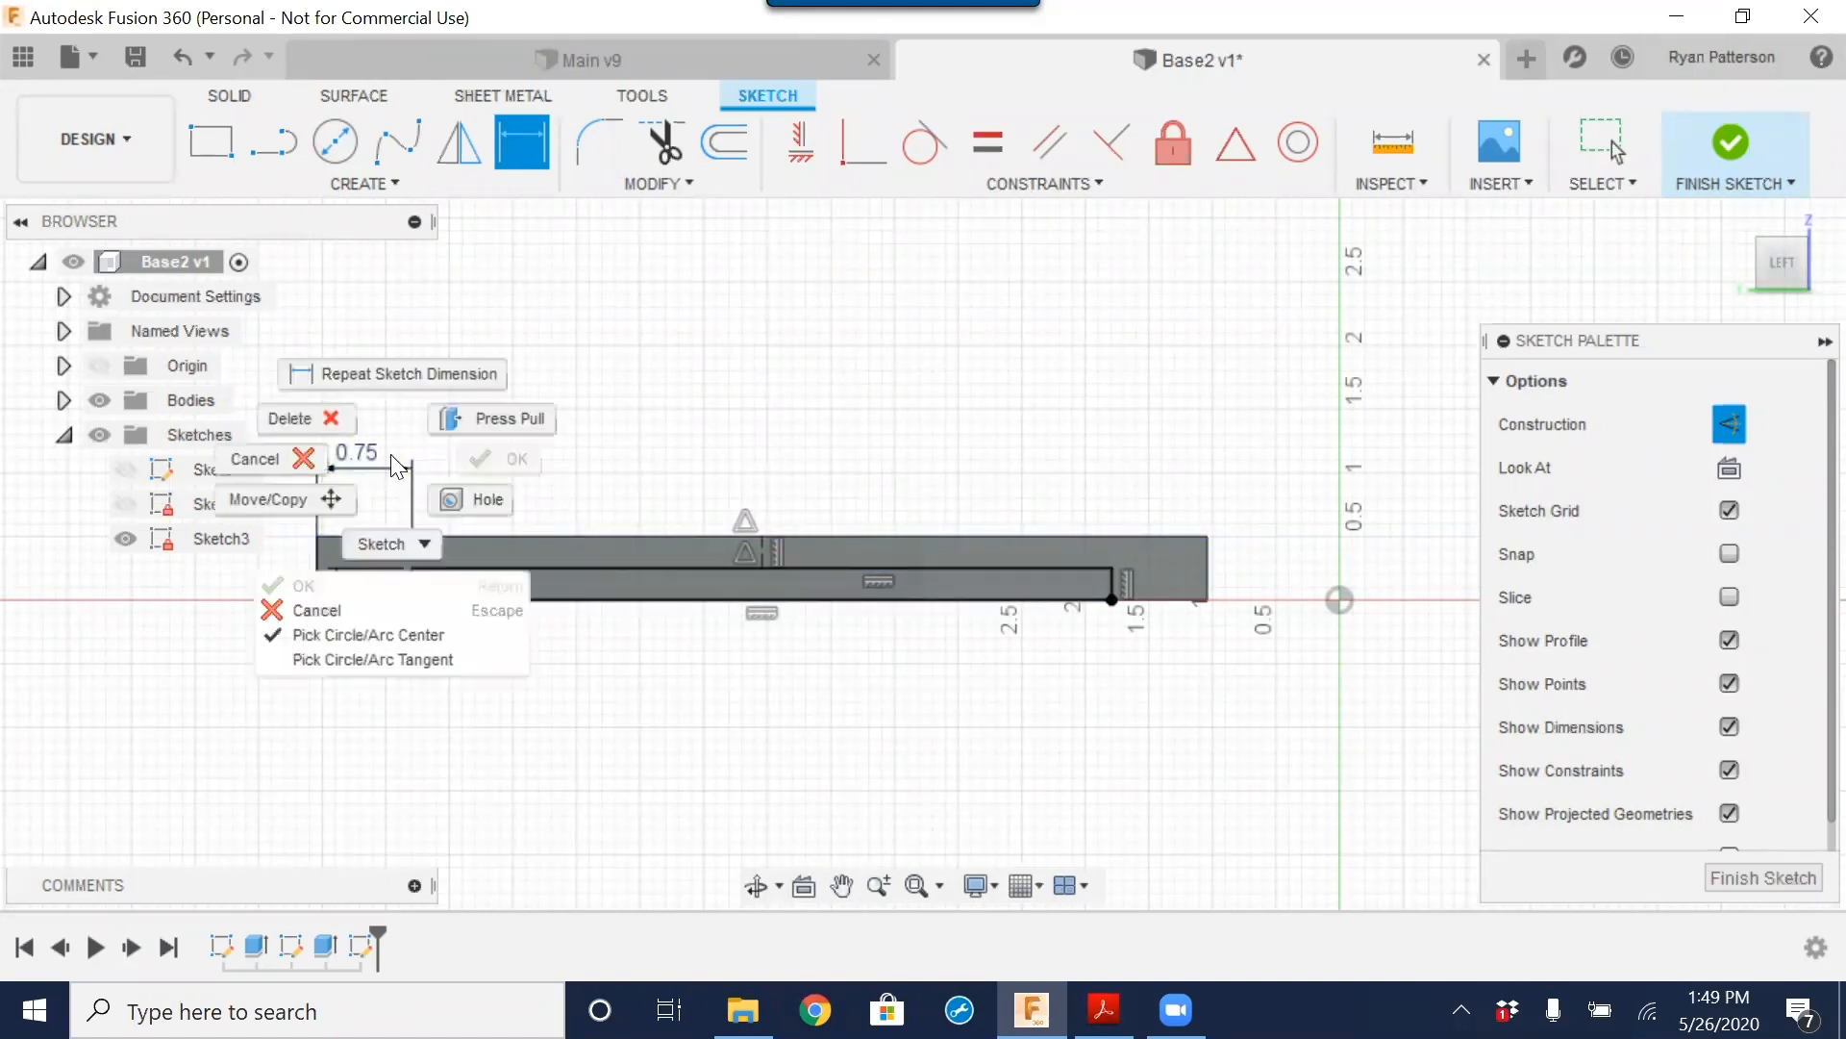
{"action": "left_click", "coordinate": [320, 420]}
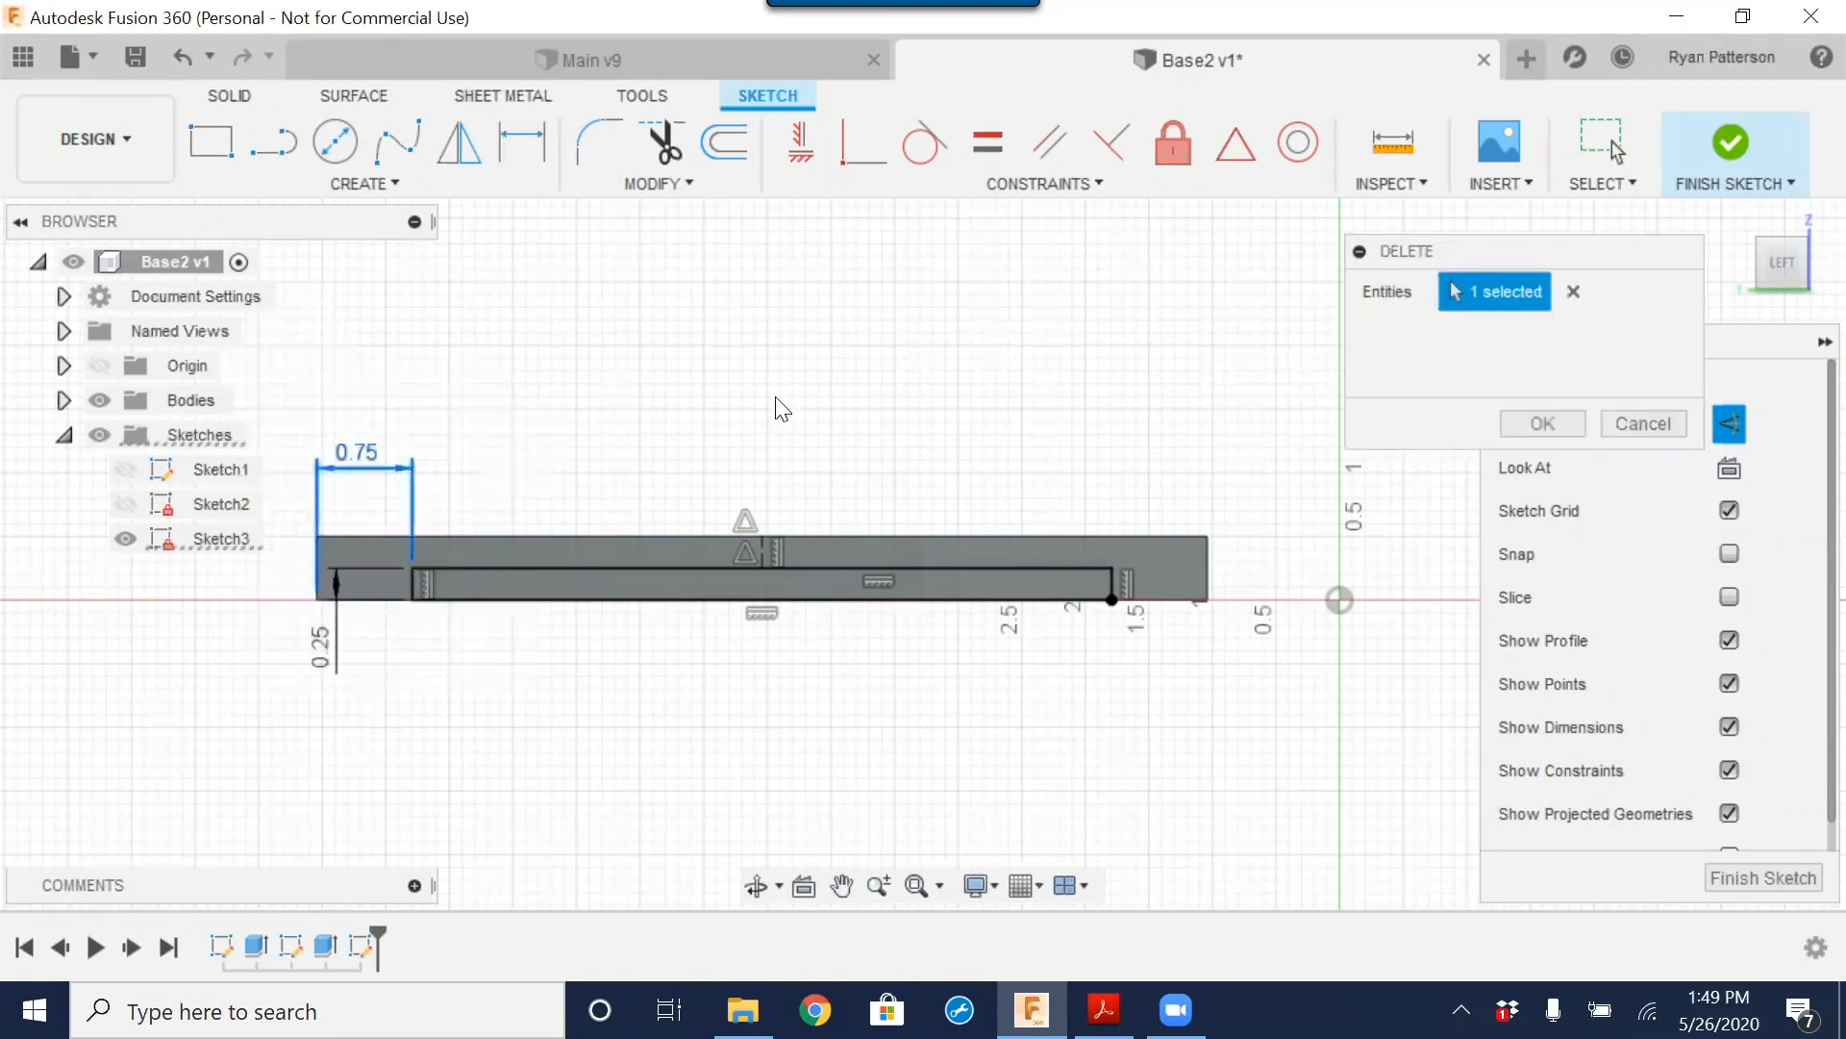
{"action": "left_click", "coordinate": [1542, 423]}
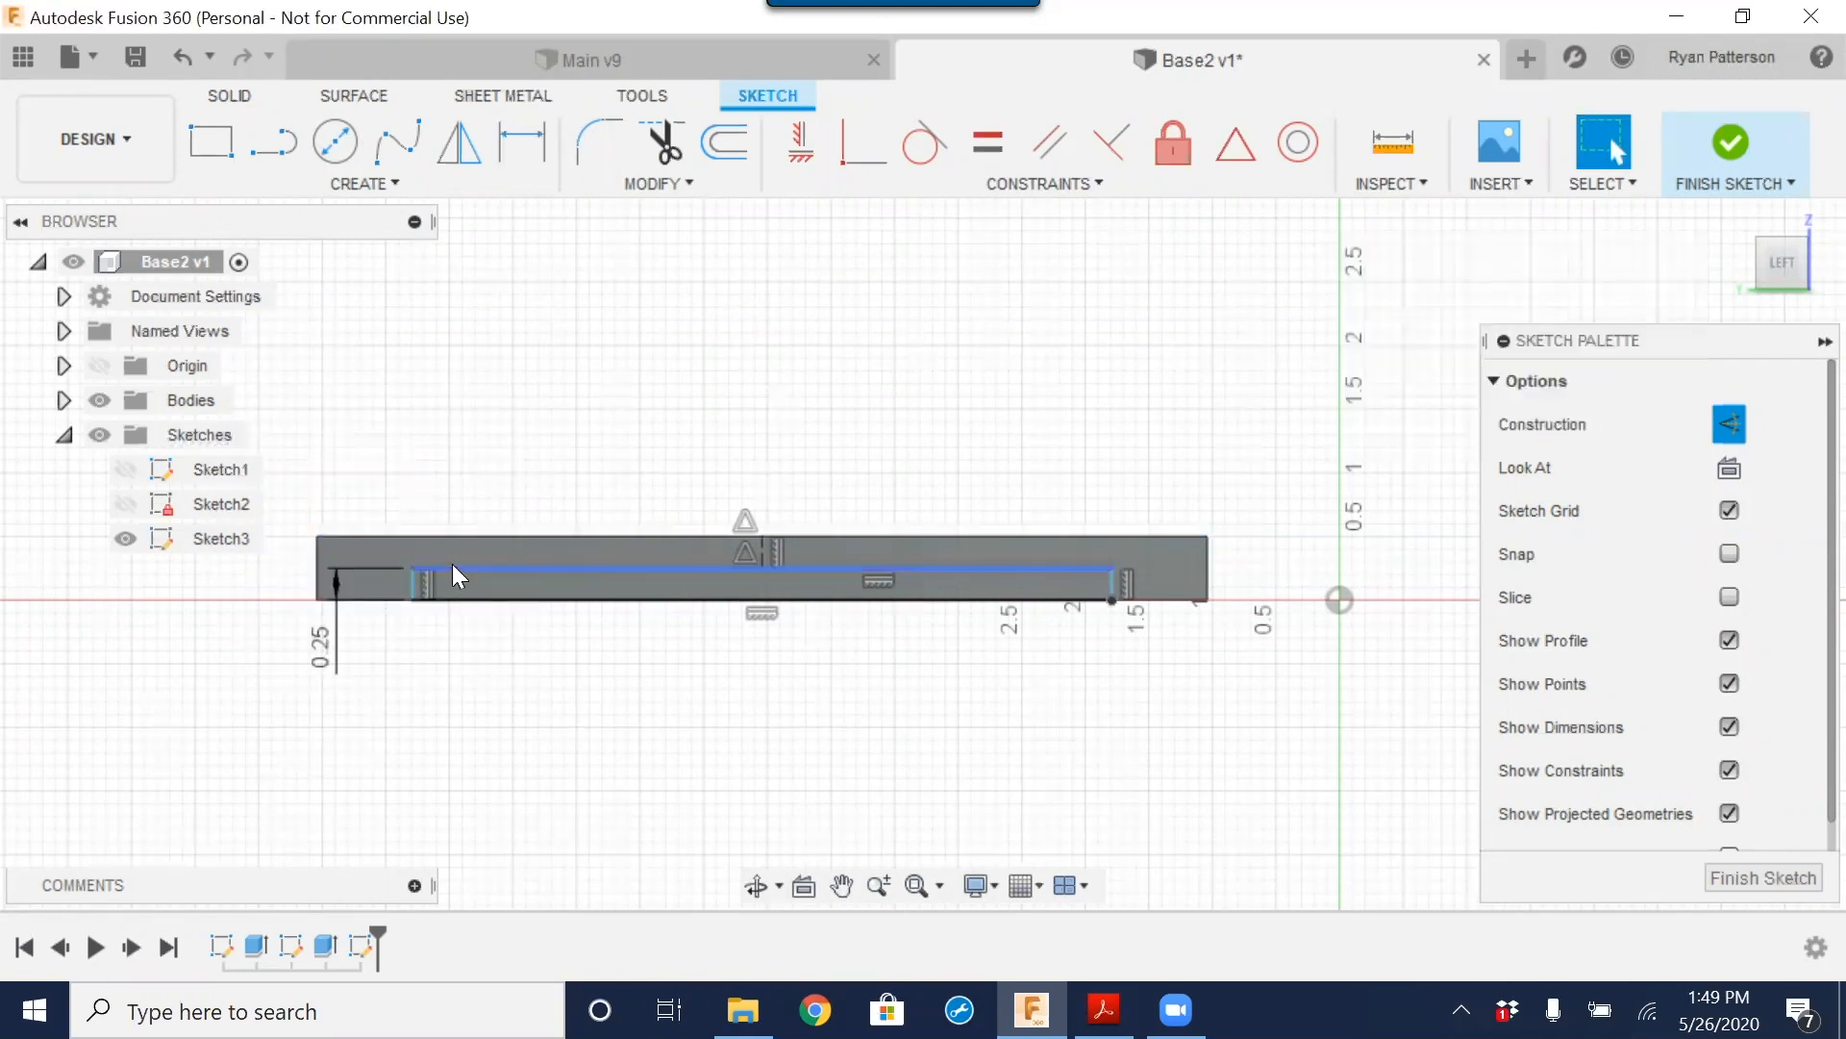
{"action": "left_click", "coordinate": [813, 434]}
{"action": "key", "text": "ctrl+z"}
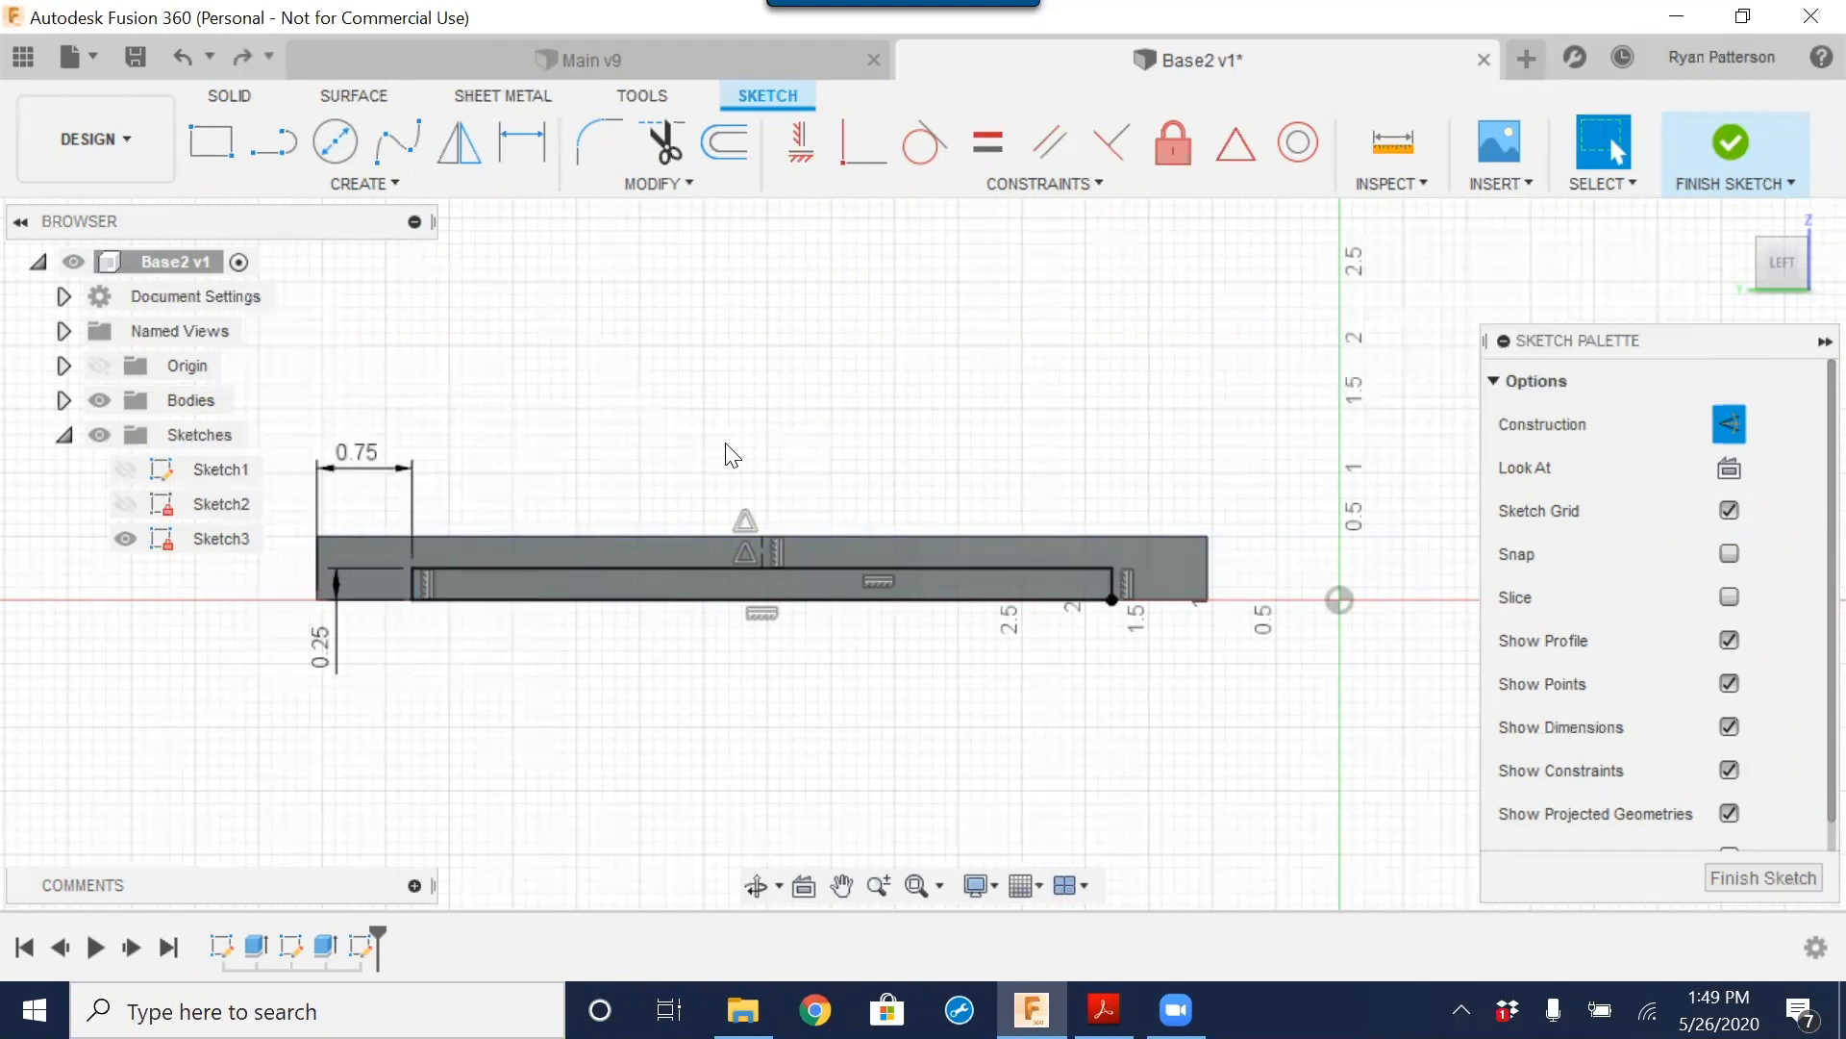
{"action": "right_click", "coordinate": [539, 400]}
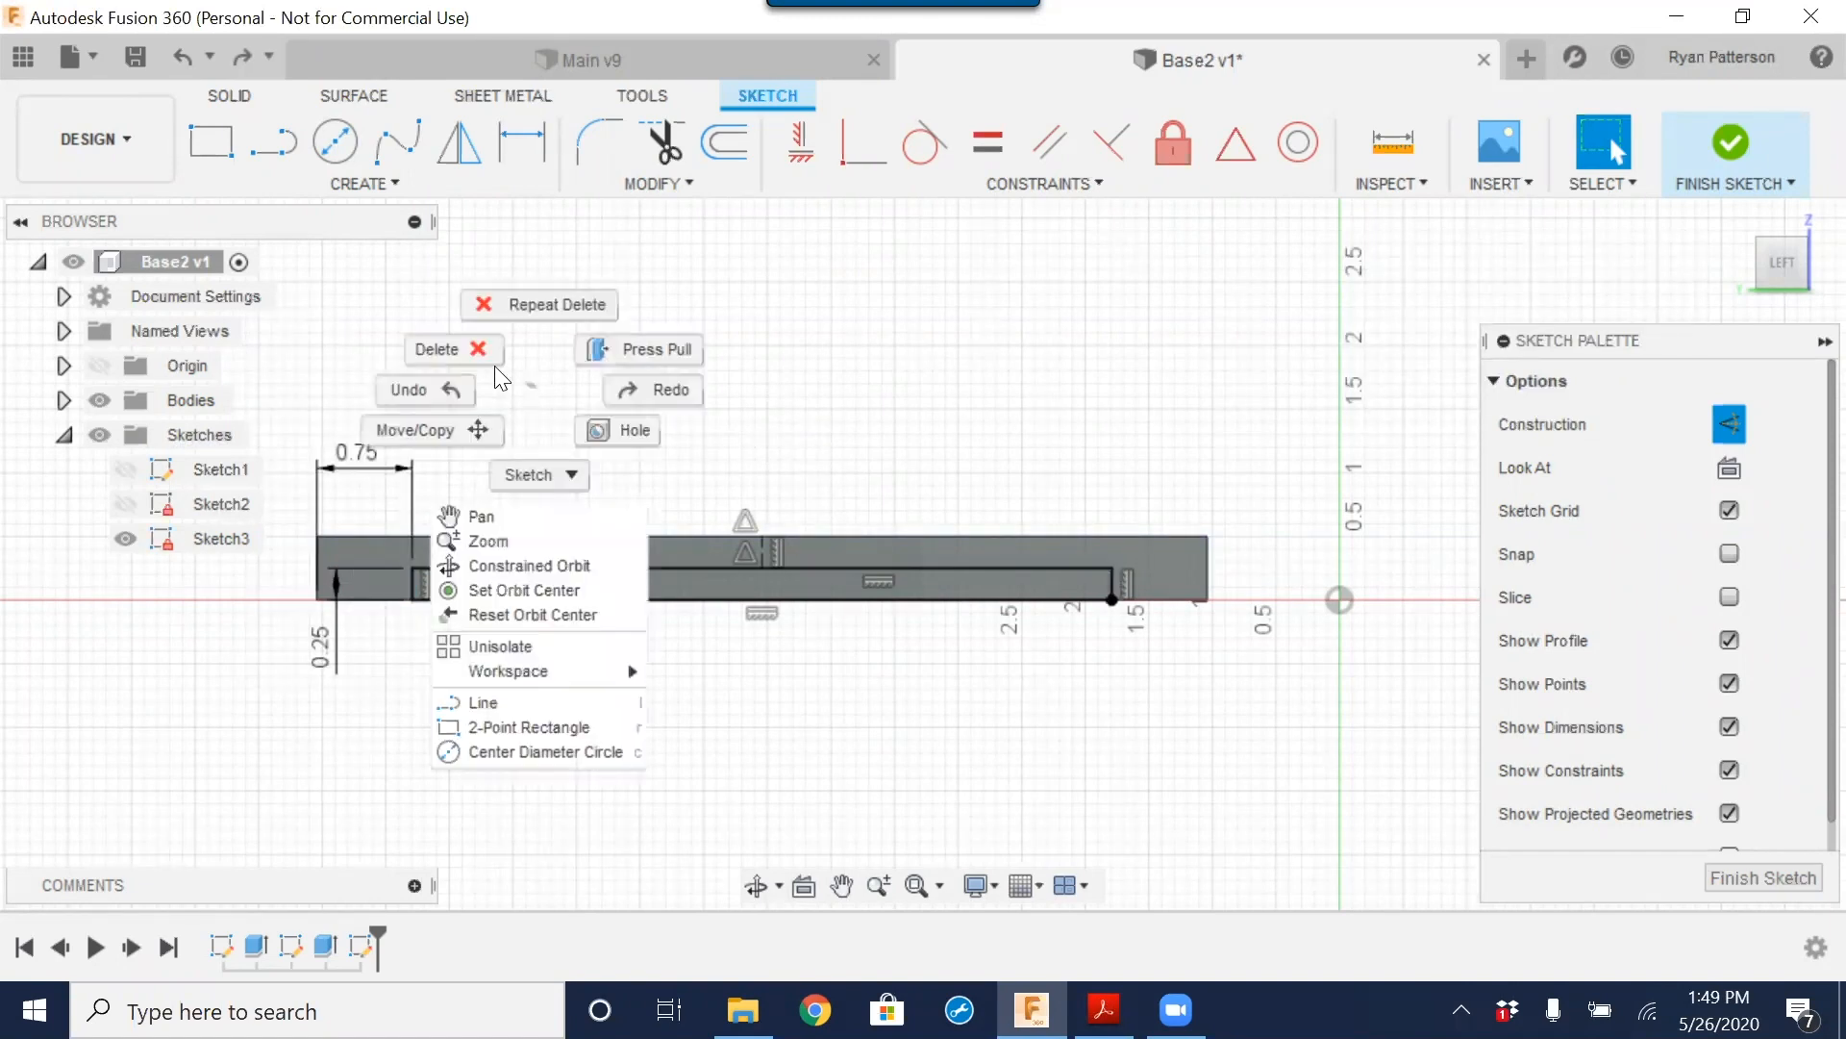
{"action": "left_click", "coordinate": [343, 463]}
{"action": "right_click", "coordinate": [356, 455]}
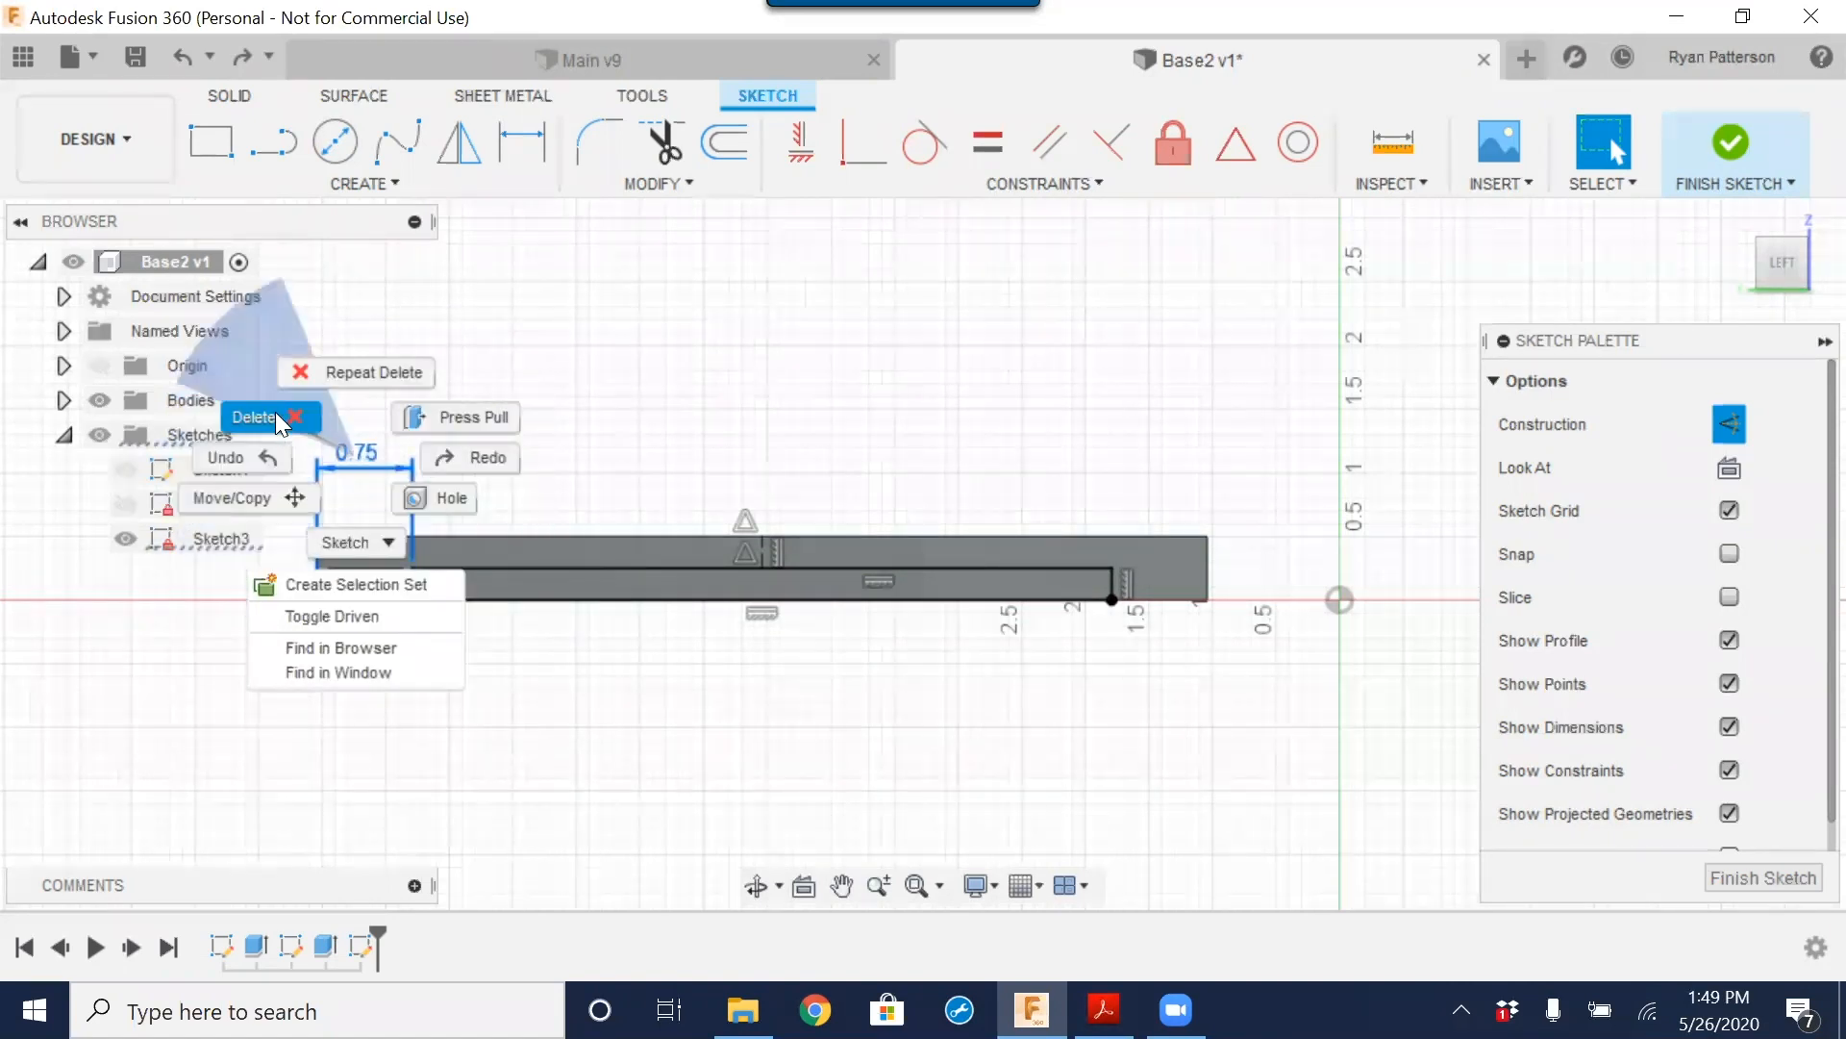
{"action": "left_click", "coordinate": [426, 408]}
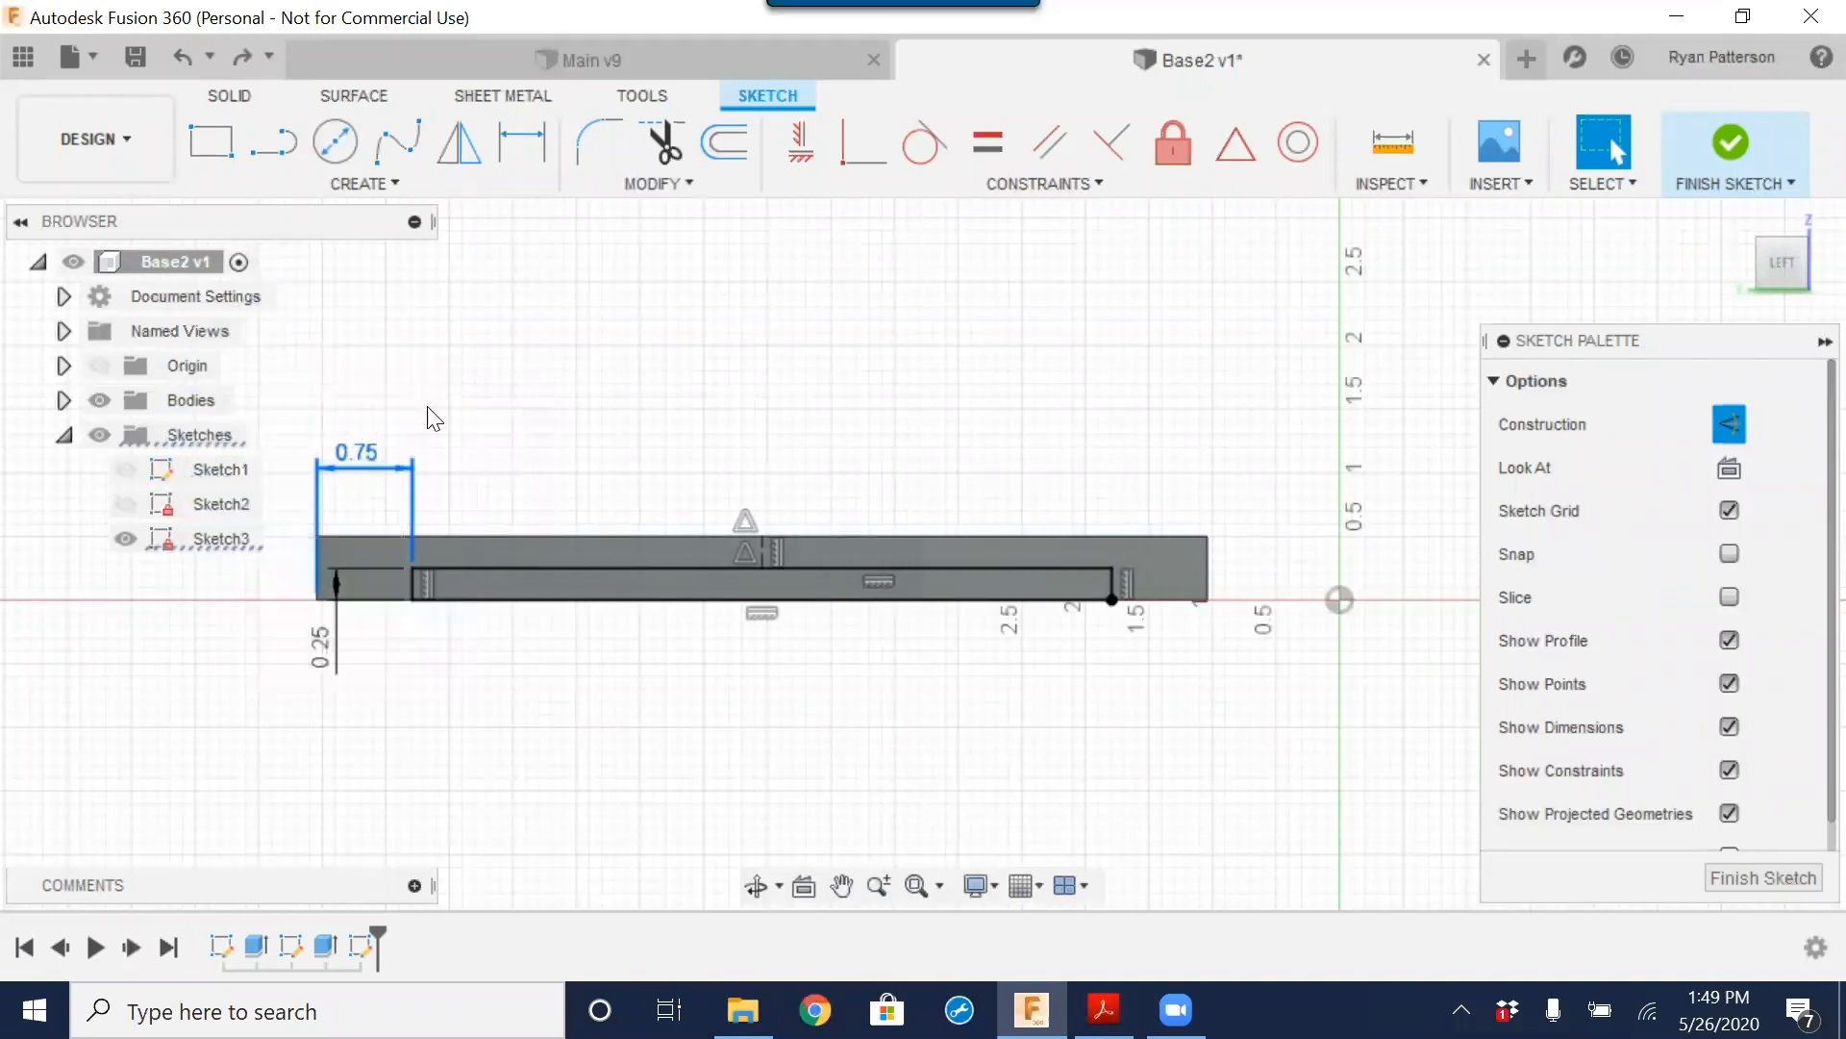
{"action": "left_click", "coordinate": [535, 441]}
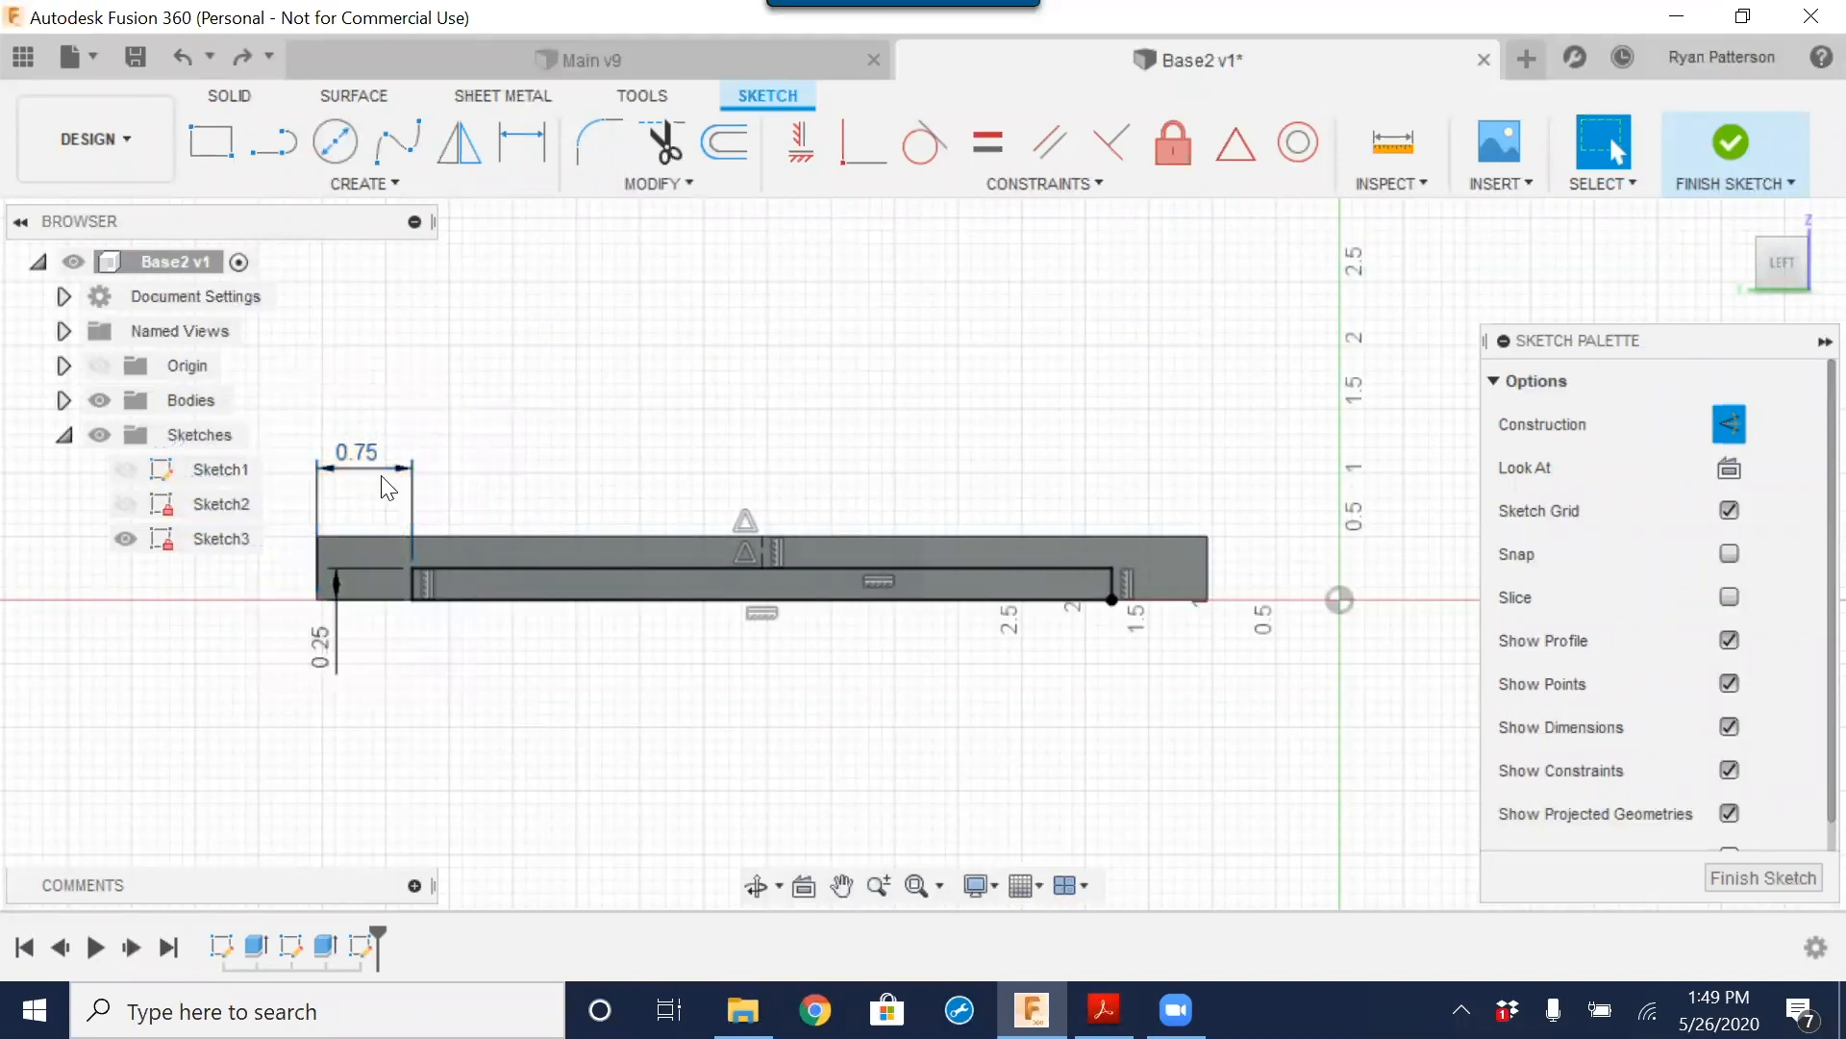
Step: Remove the 0.75 in side gap dimension once more and restore it with an undo
{"action": "right_click", "coordinate": [373, 467]}
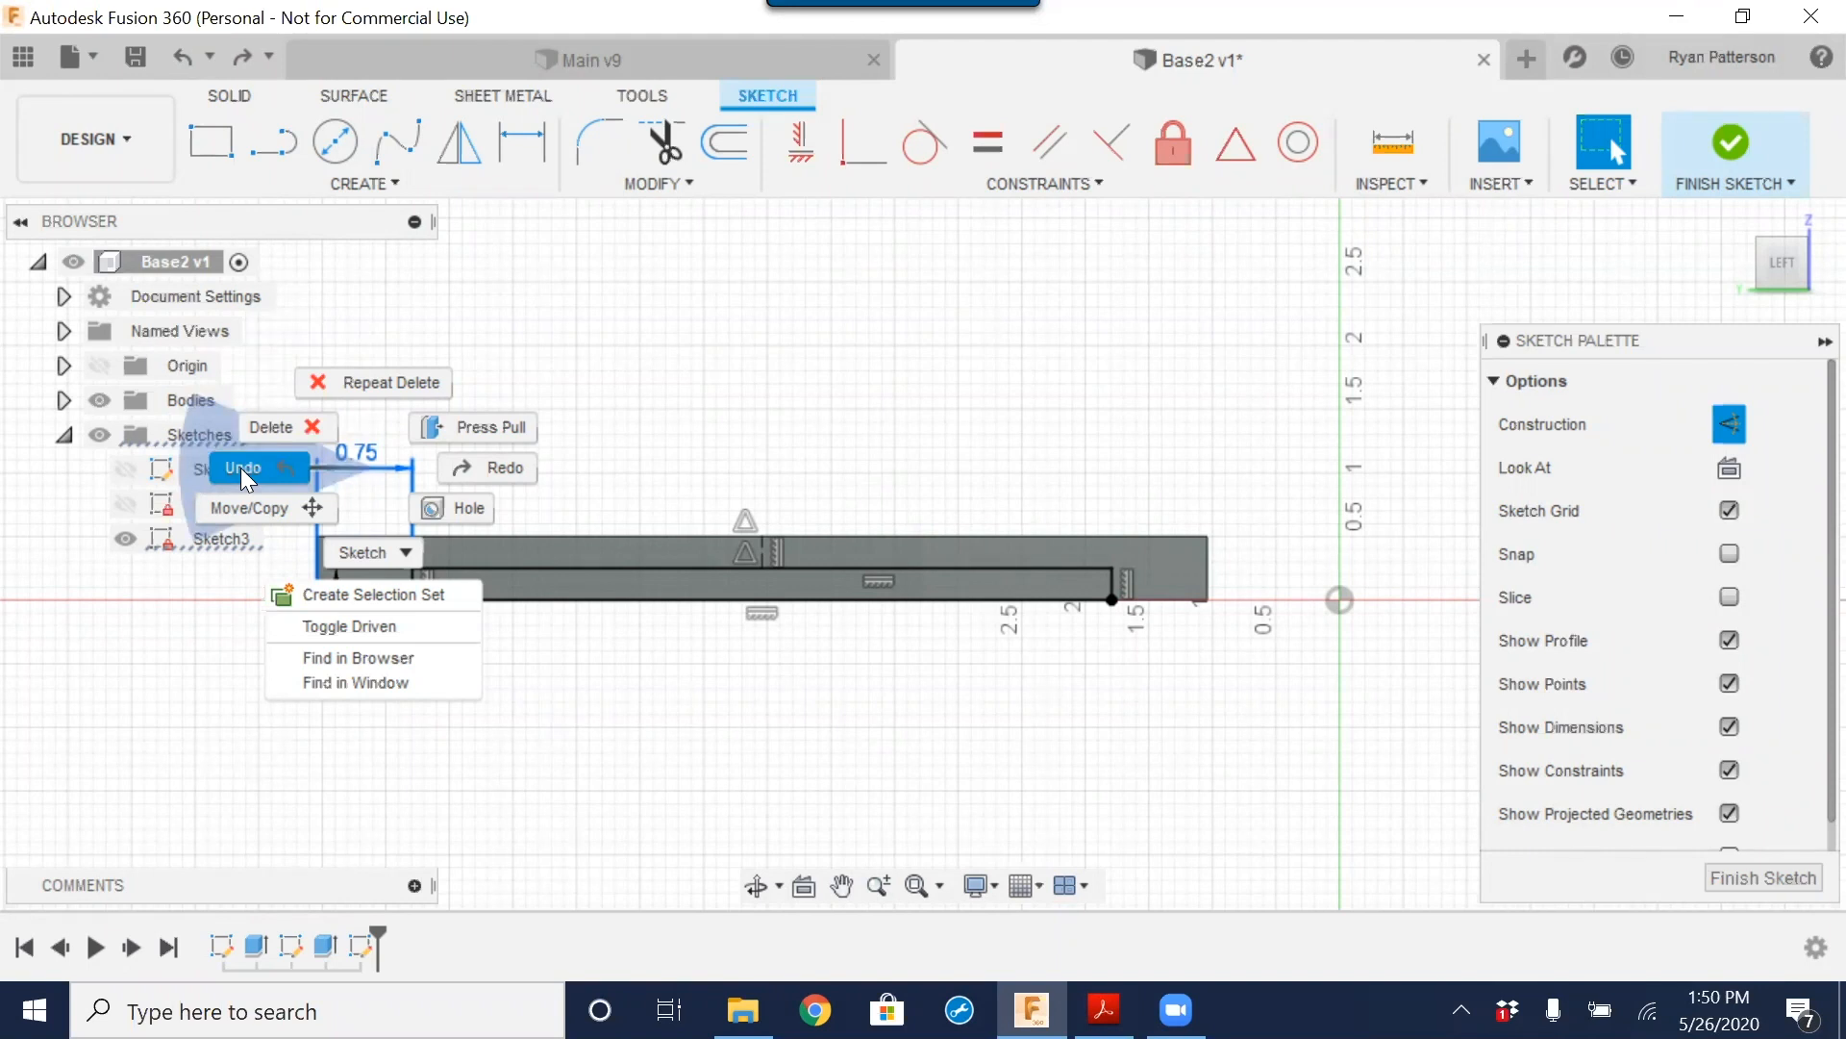
{"action": "left_click", "coordinate": [288, 442]}
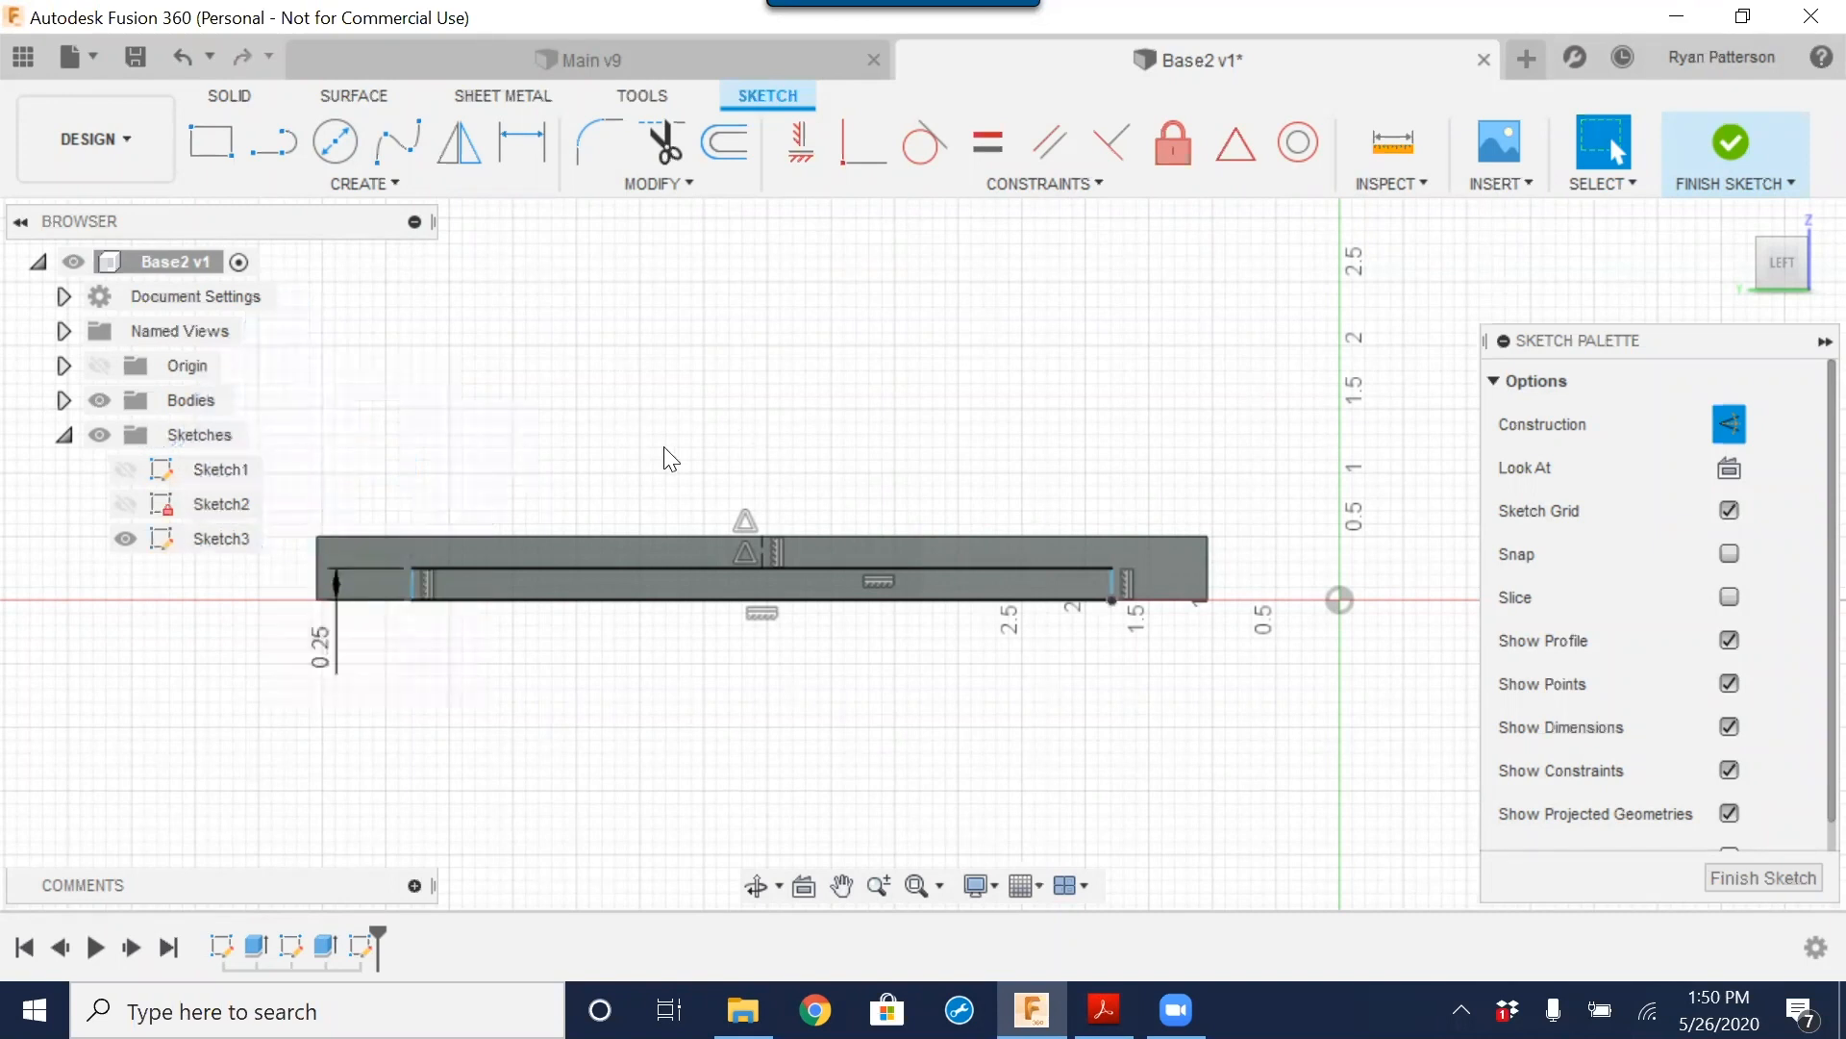
{"action": "right_click", "coordinate": [957, 418]}
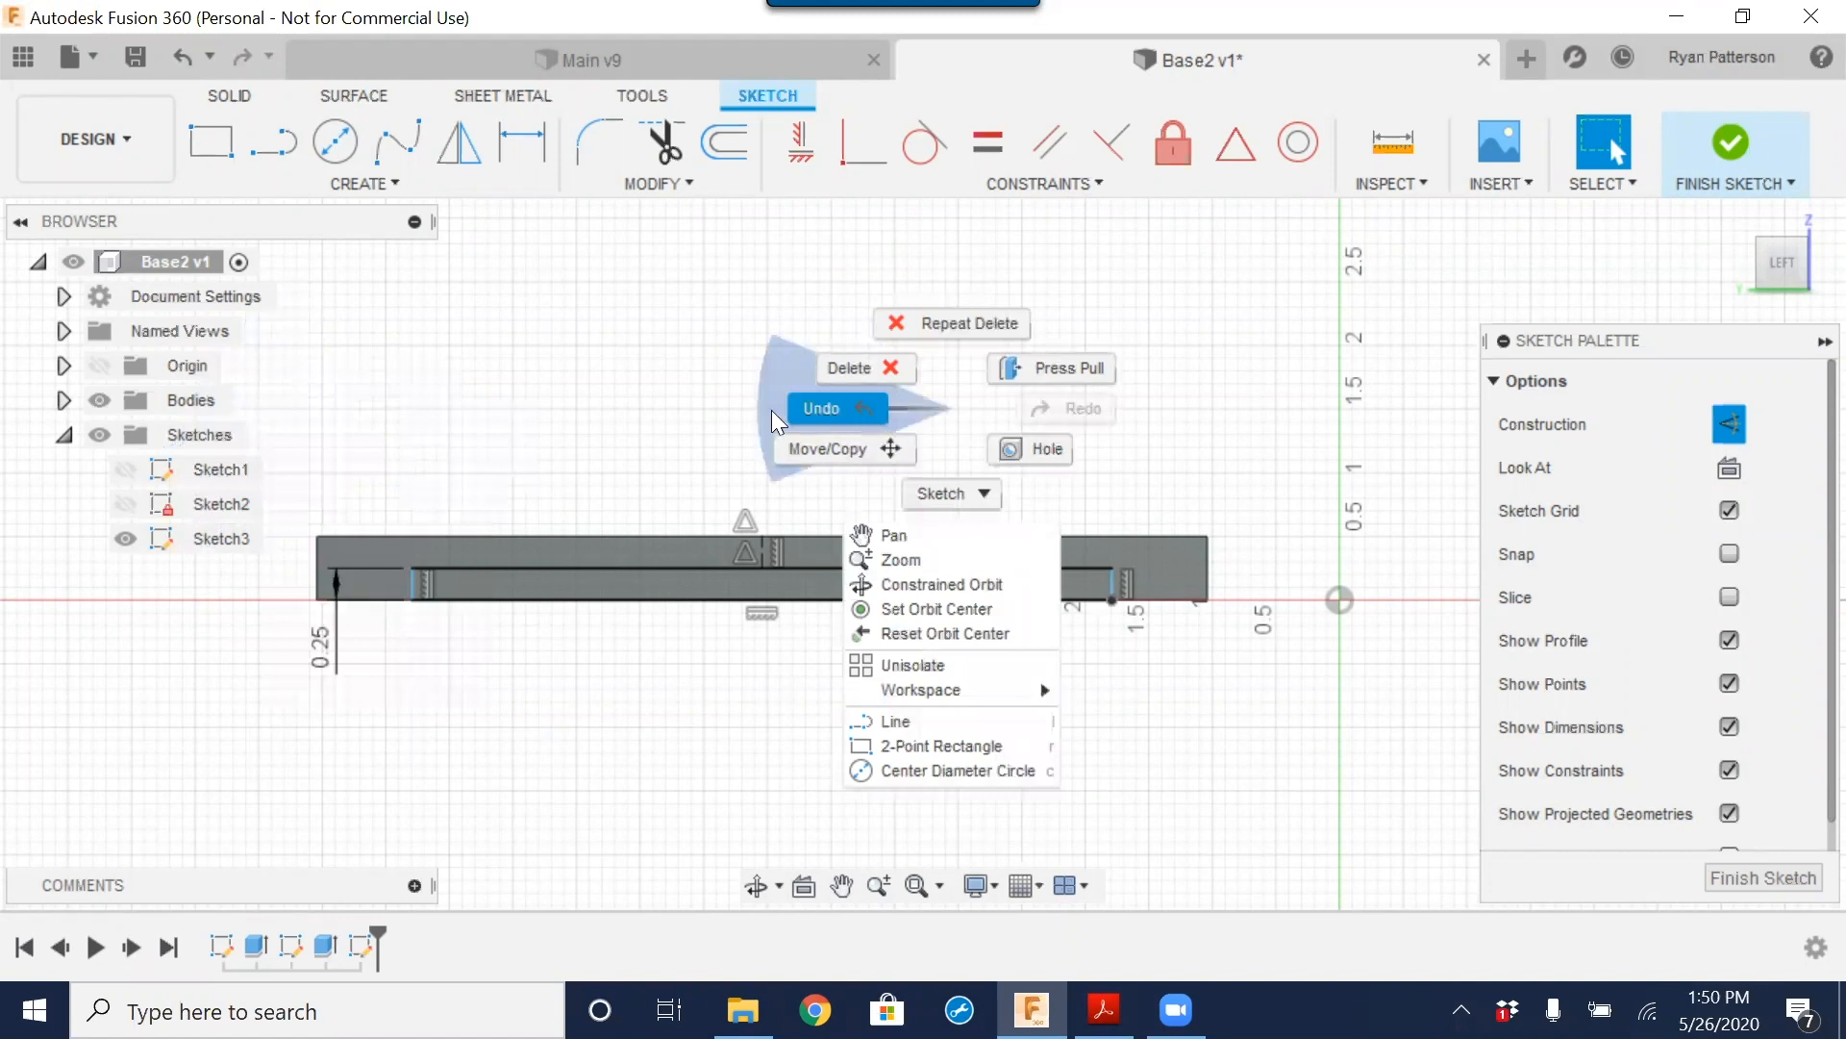
{"action": "left_click", "coordinate": [608, 445]}
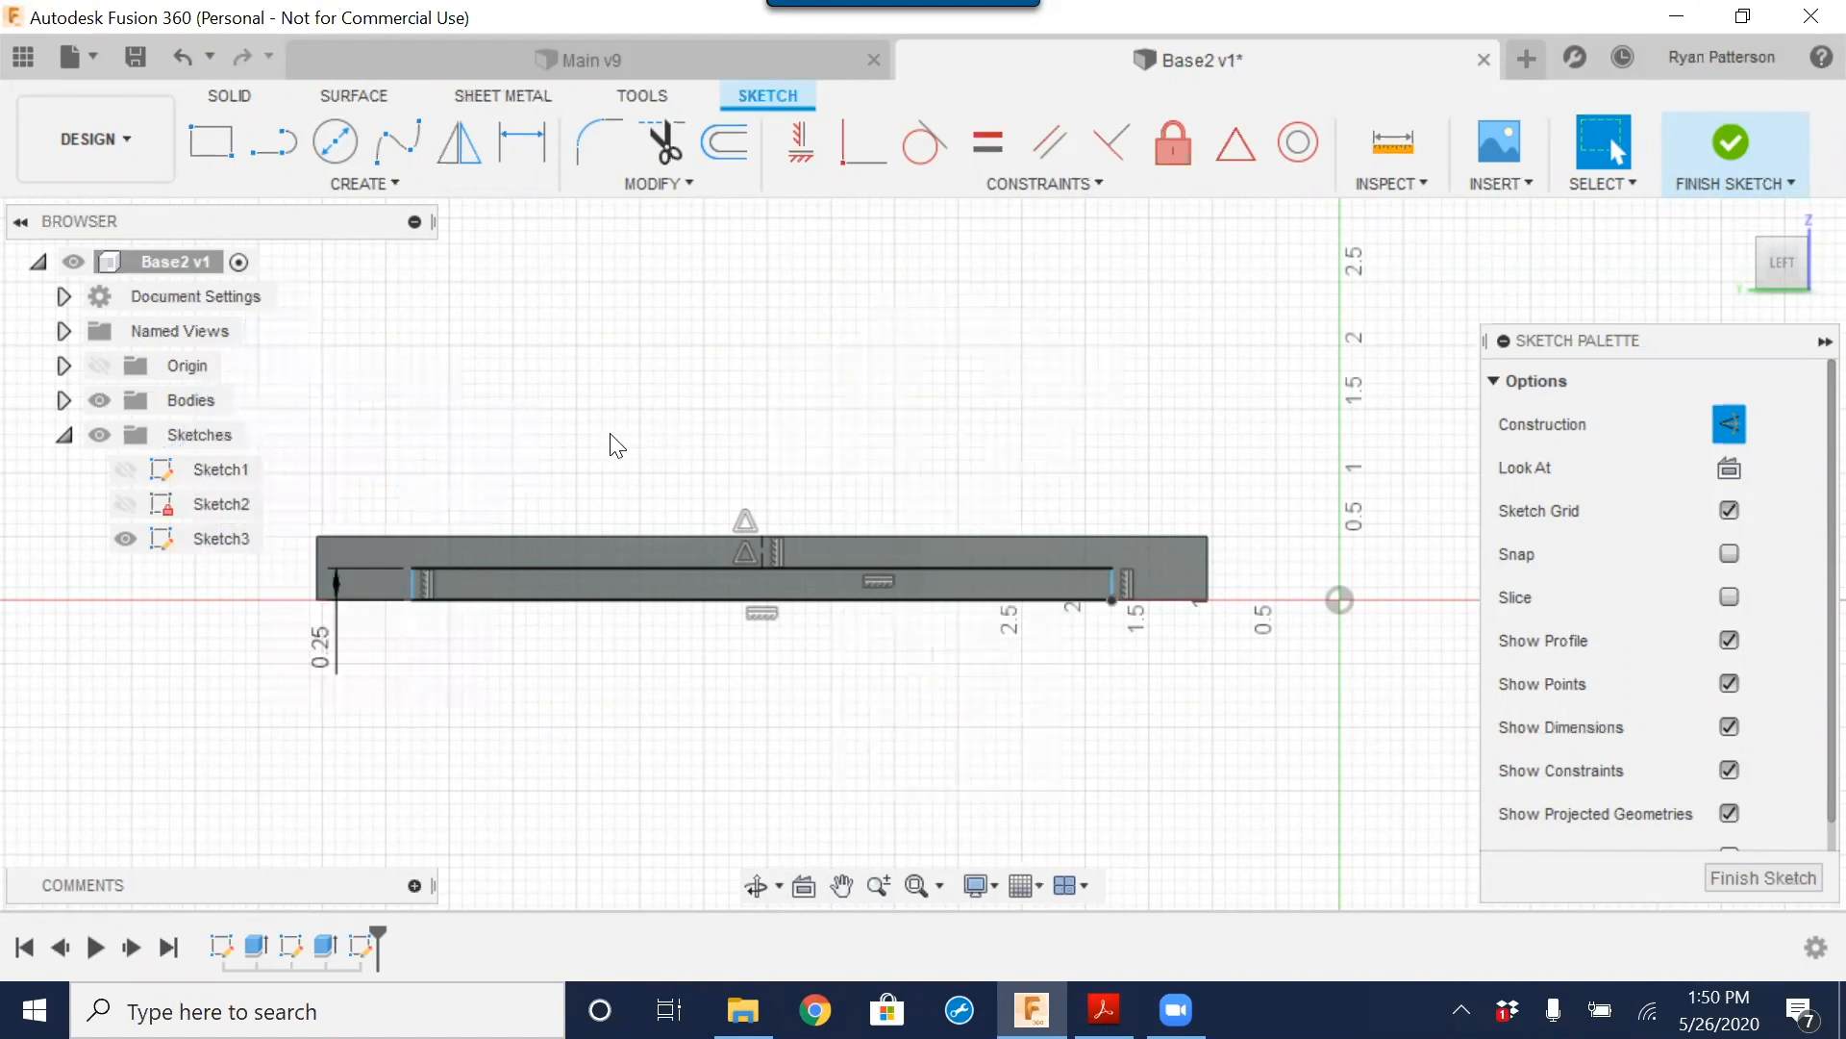
{"action": "right_click_drag", "start_coordinate": [1035, 383], "coordinate": [546, 463]}
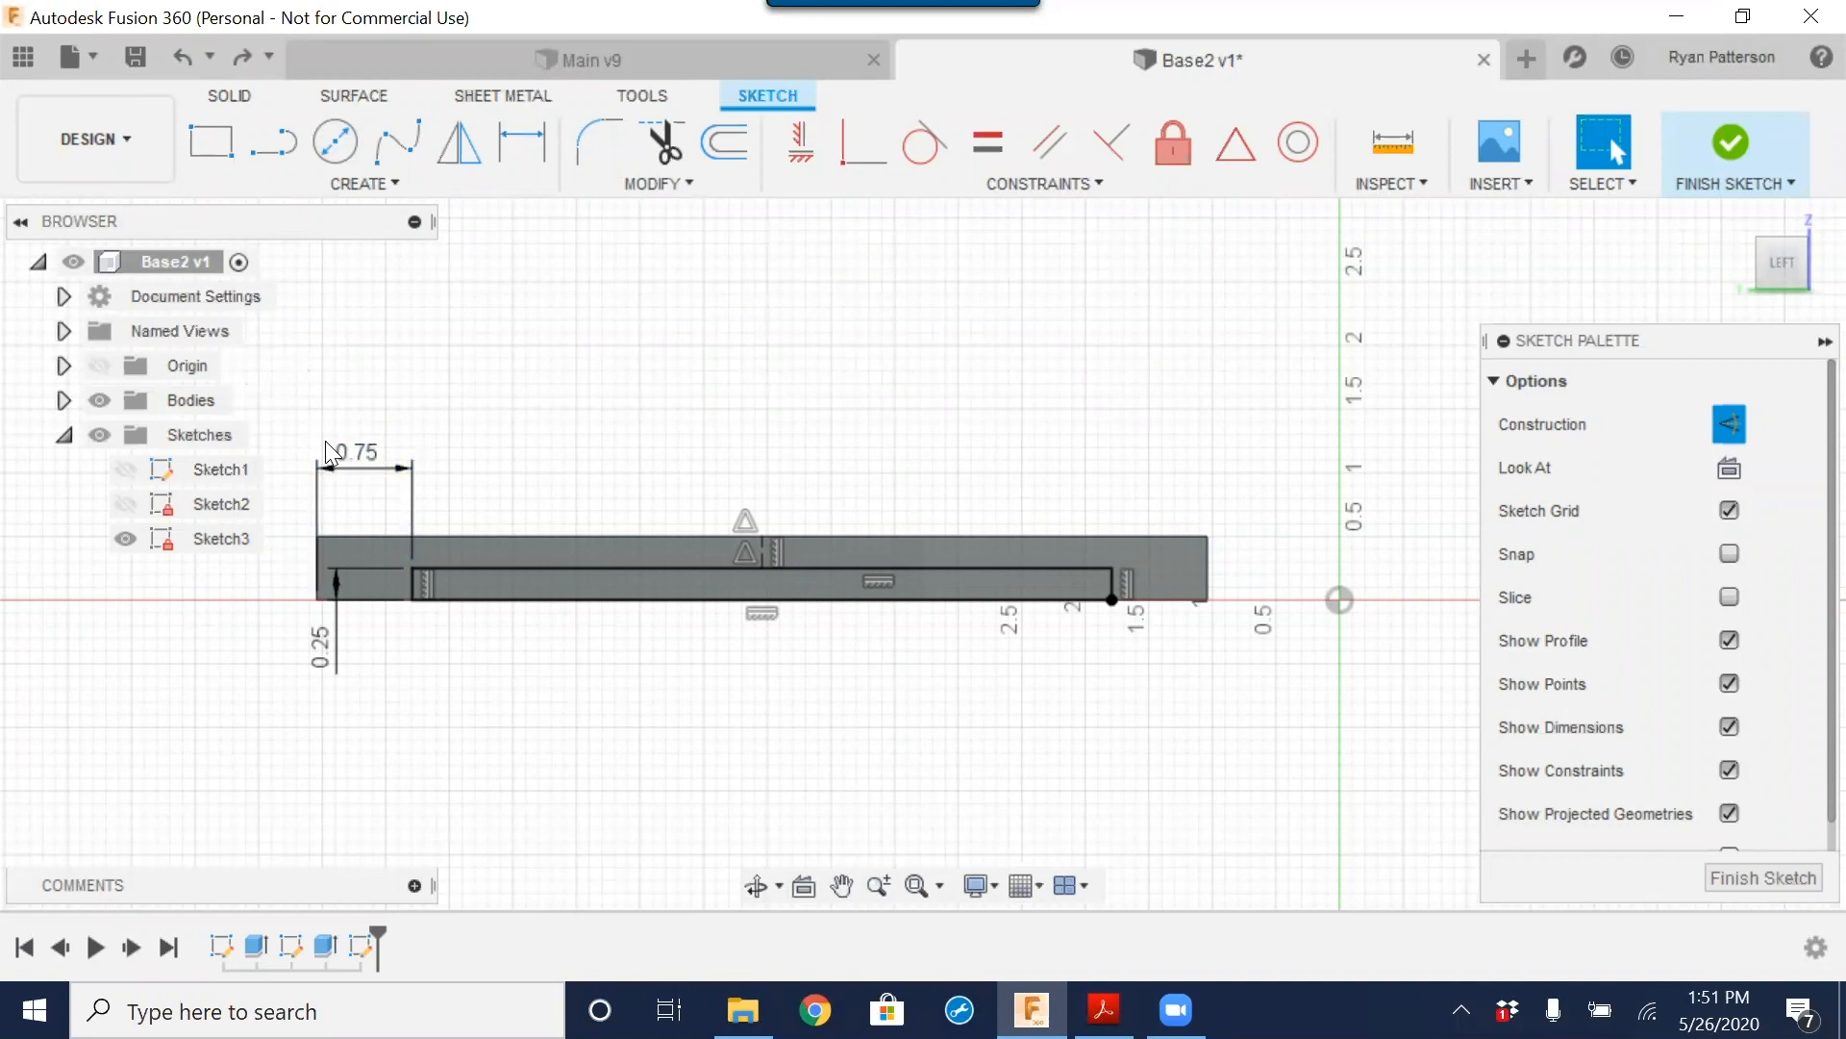
Step: Delete the 0.75 in dimension between the rectangle and the end face's side edge
{"action": "left_click", "coordinate": [360, 467]}
{"action": "key", "text": "Delete"}
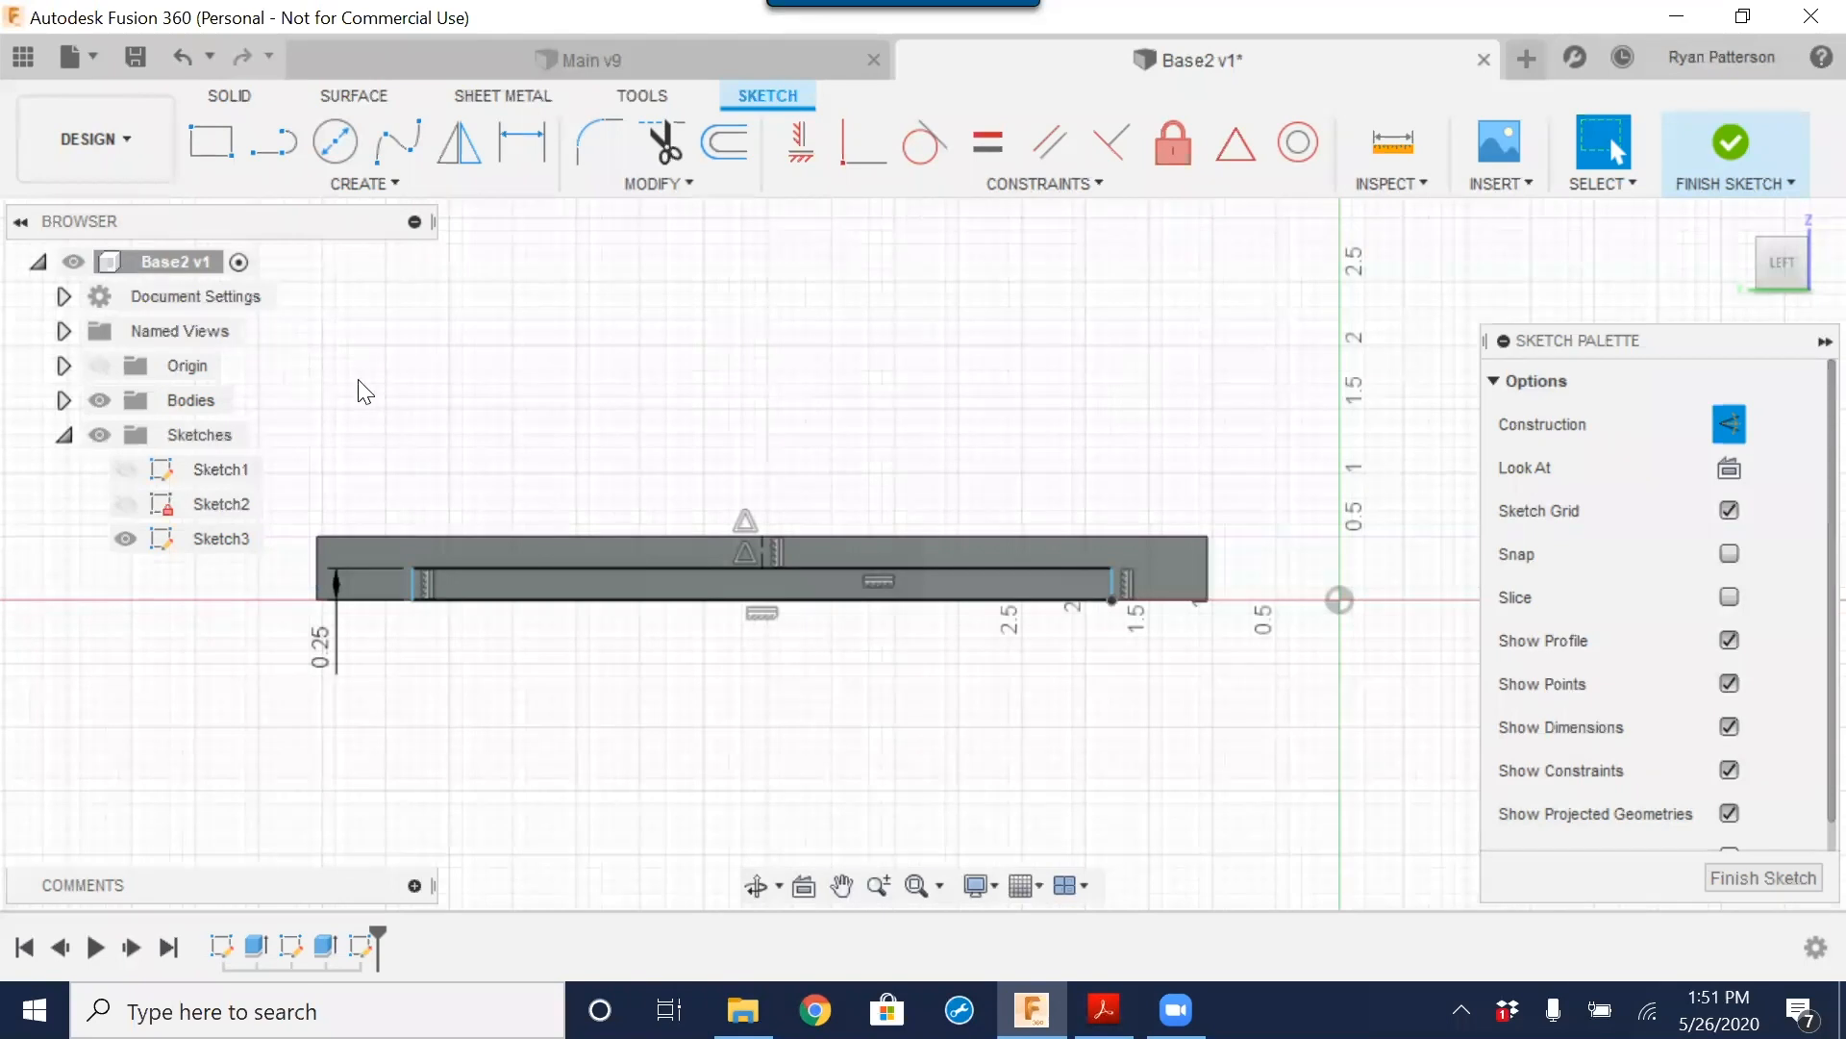
{"action": "right_click", "coordinate": [413, 443]}
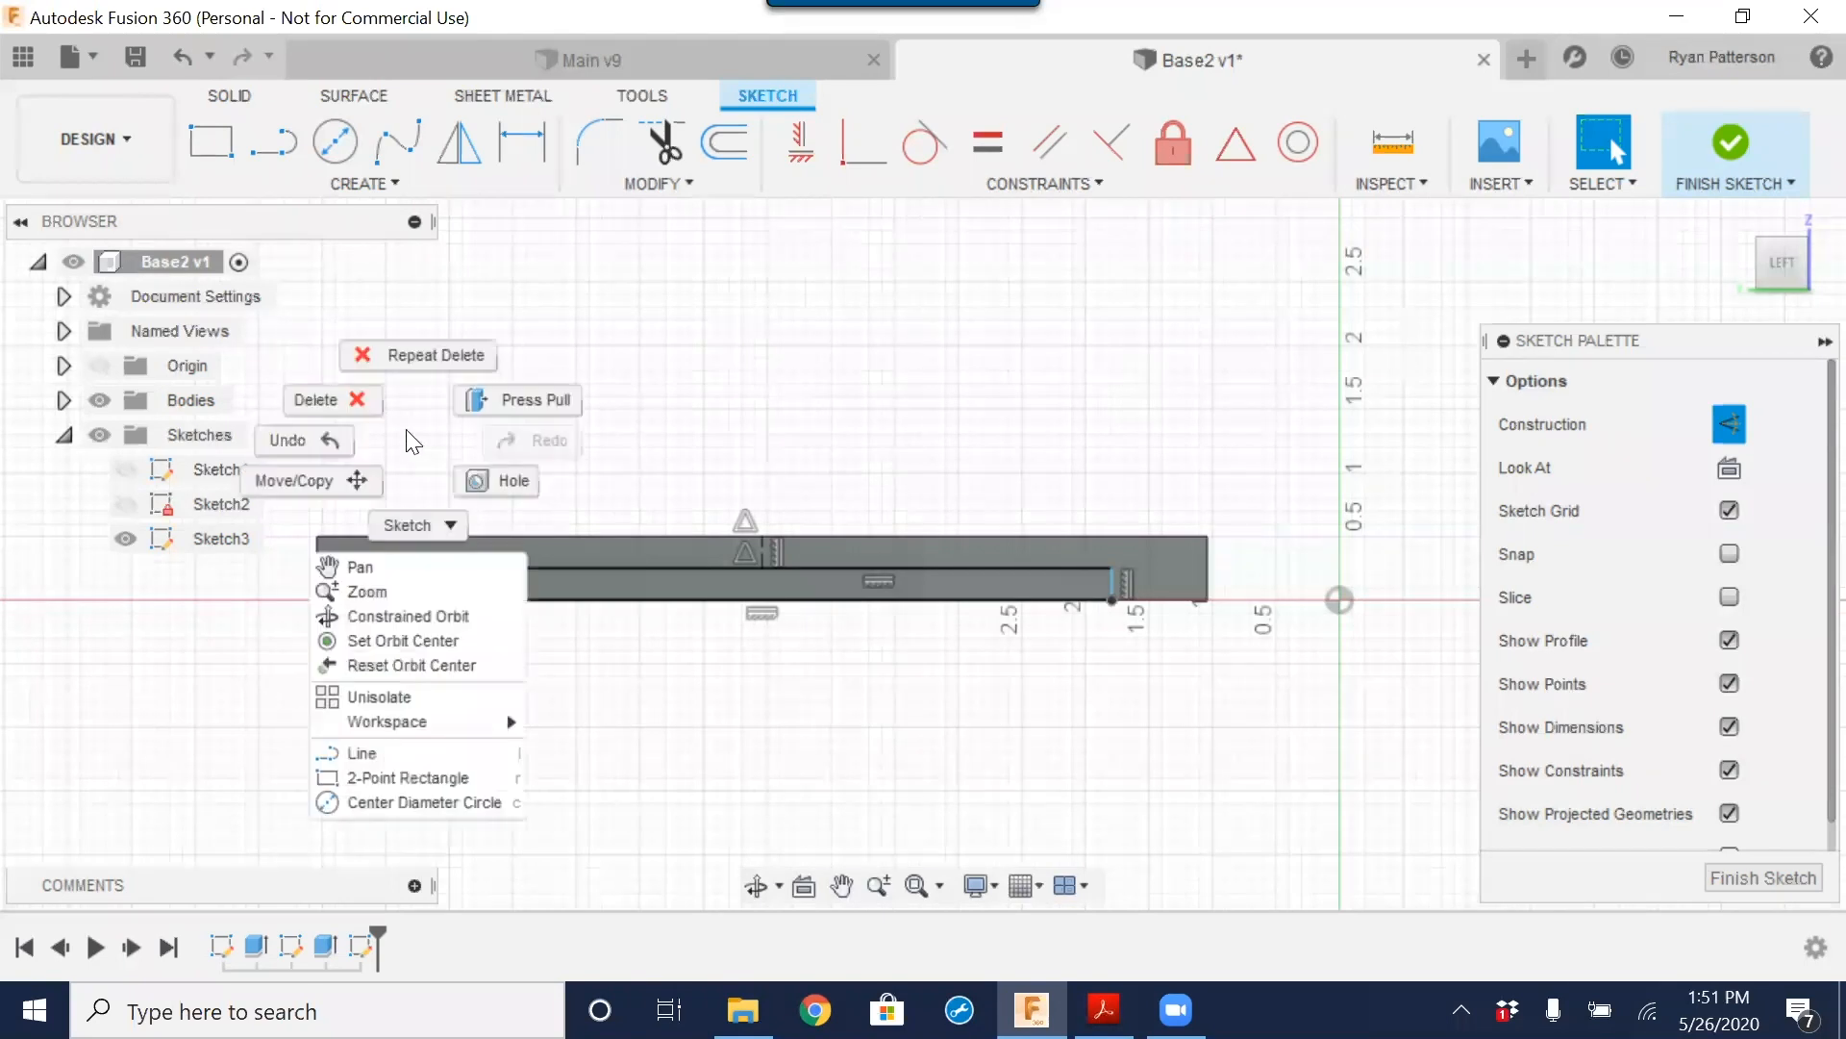
{"action": "left_click", "coordinate": [365, 402]}
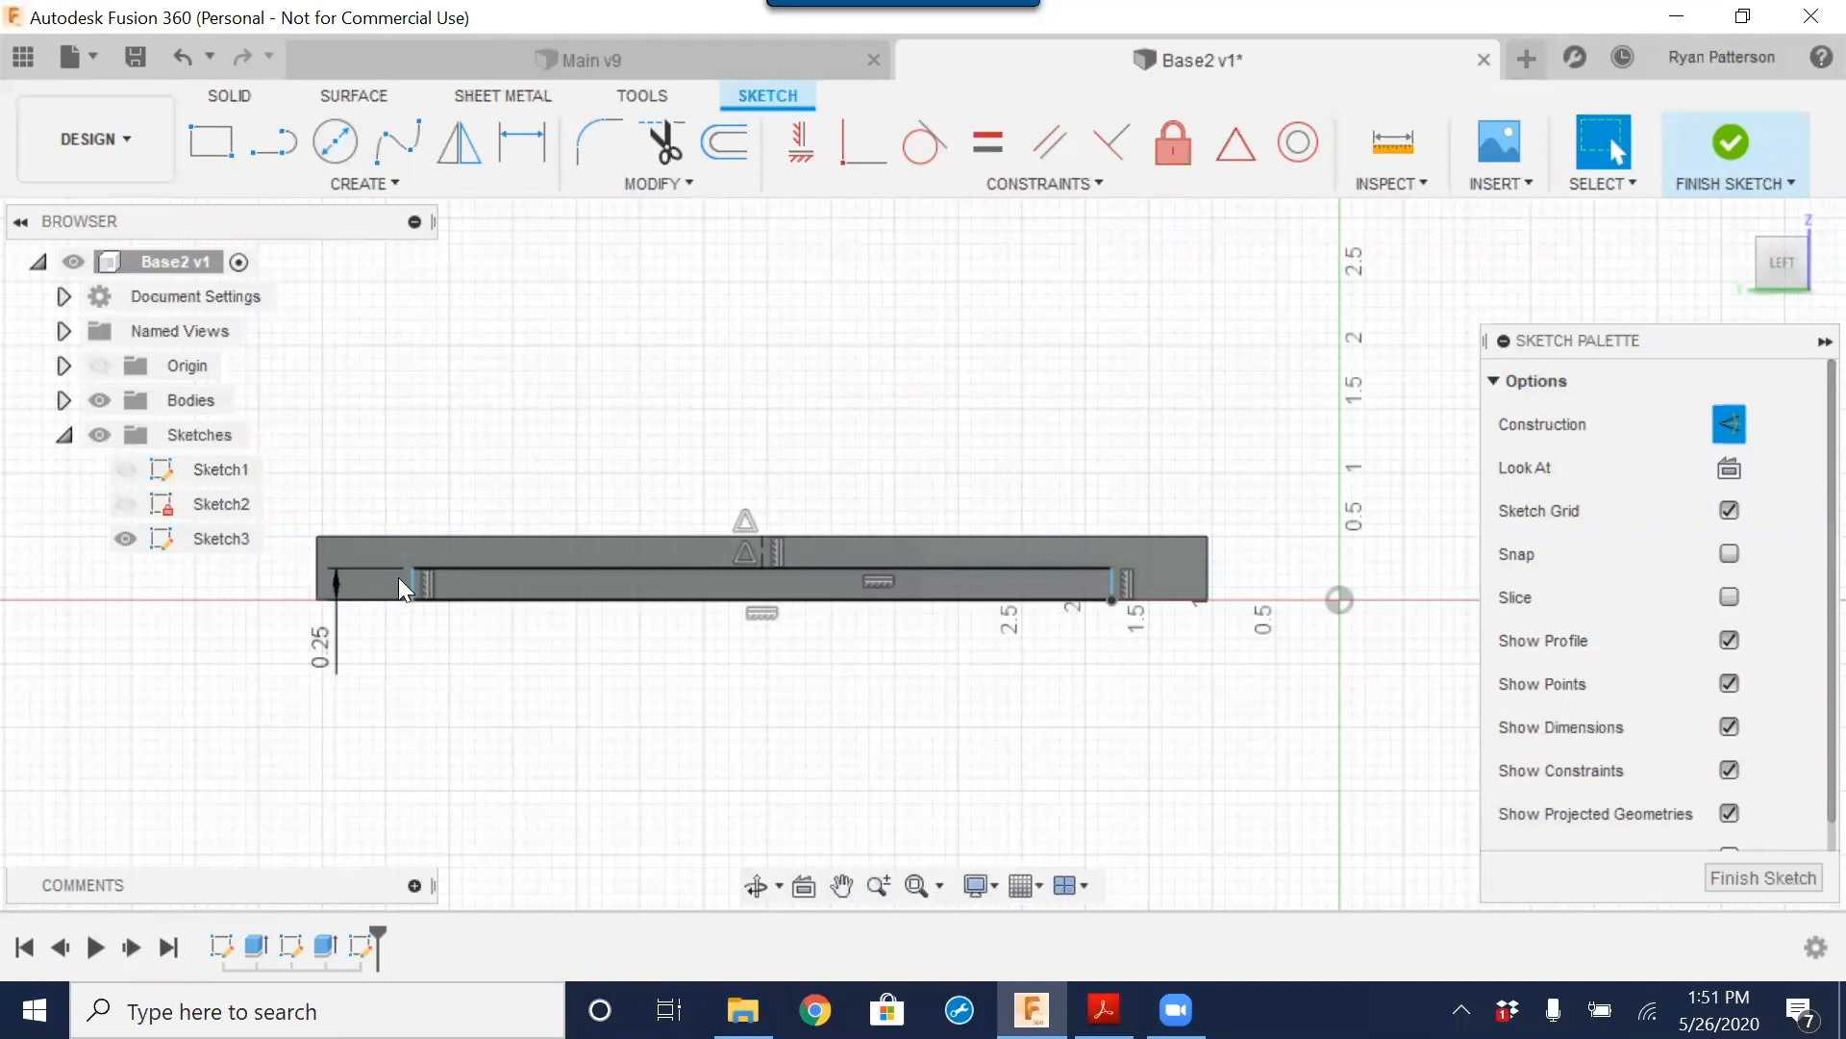
Step: Dimension the length of the rectangle's top edge to 5 in
{"action": "left_click", "coordinate": [611, 571]}
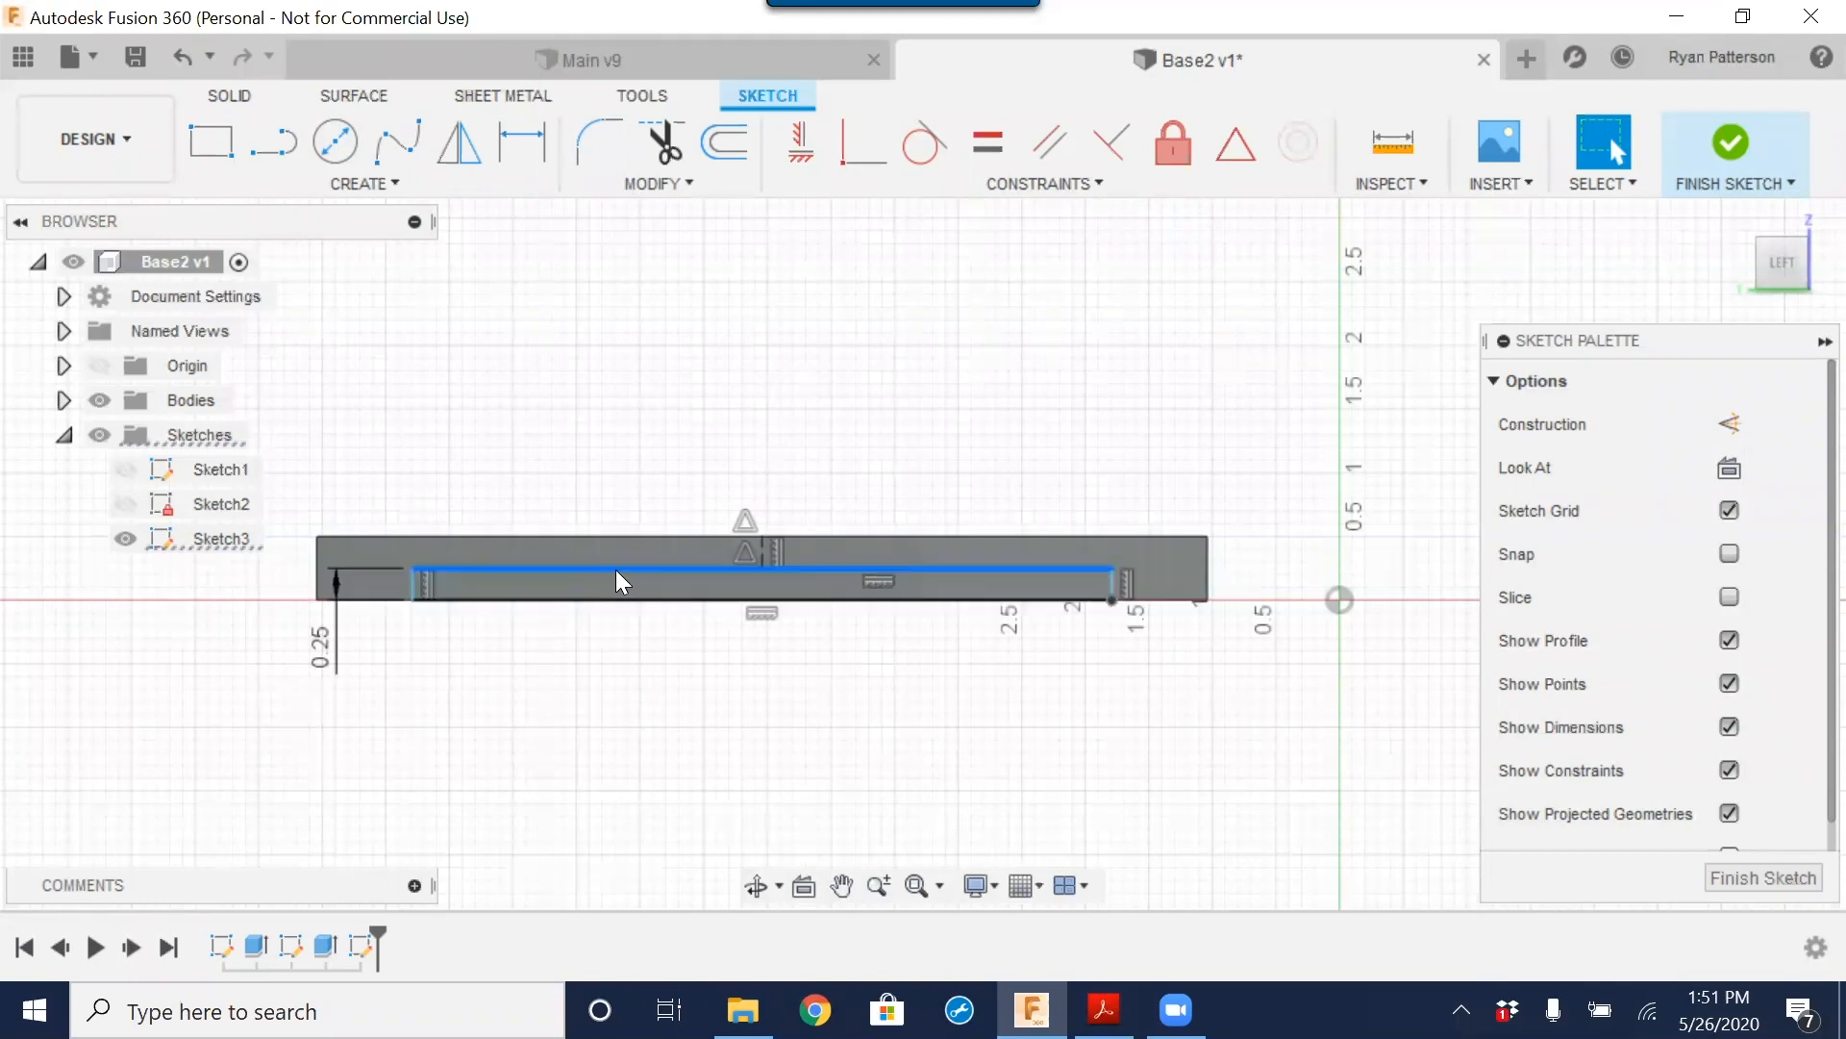
{"action": "left_click", "coordinate": [522, 142]}
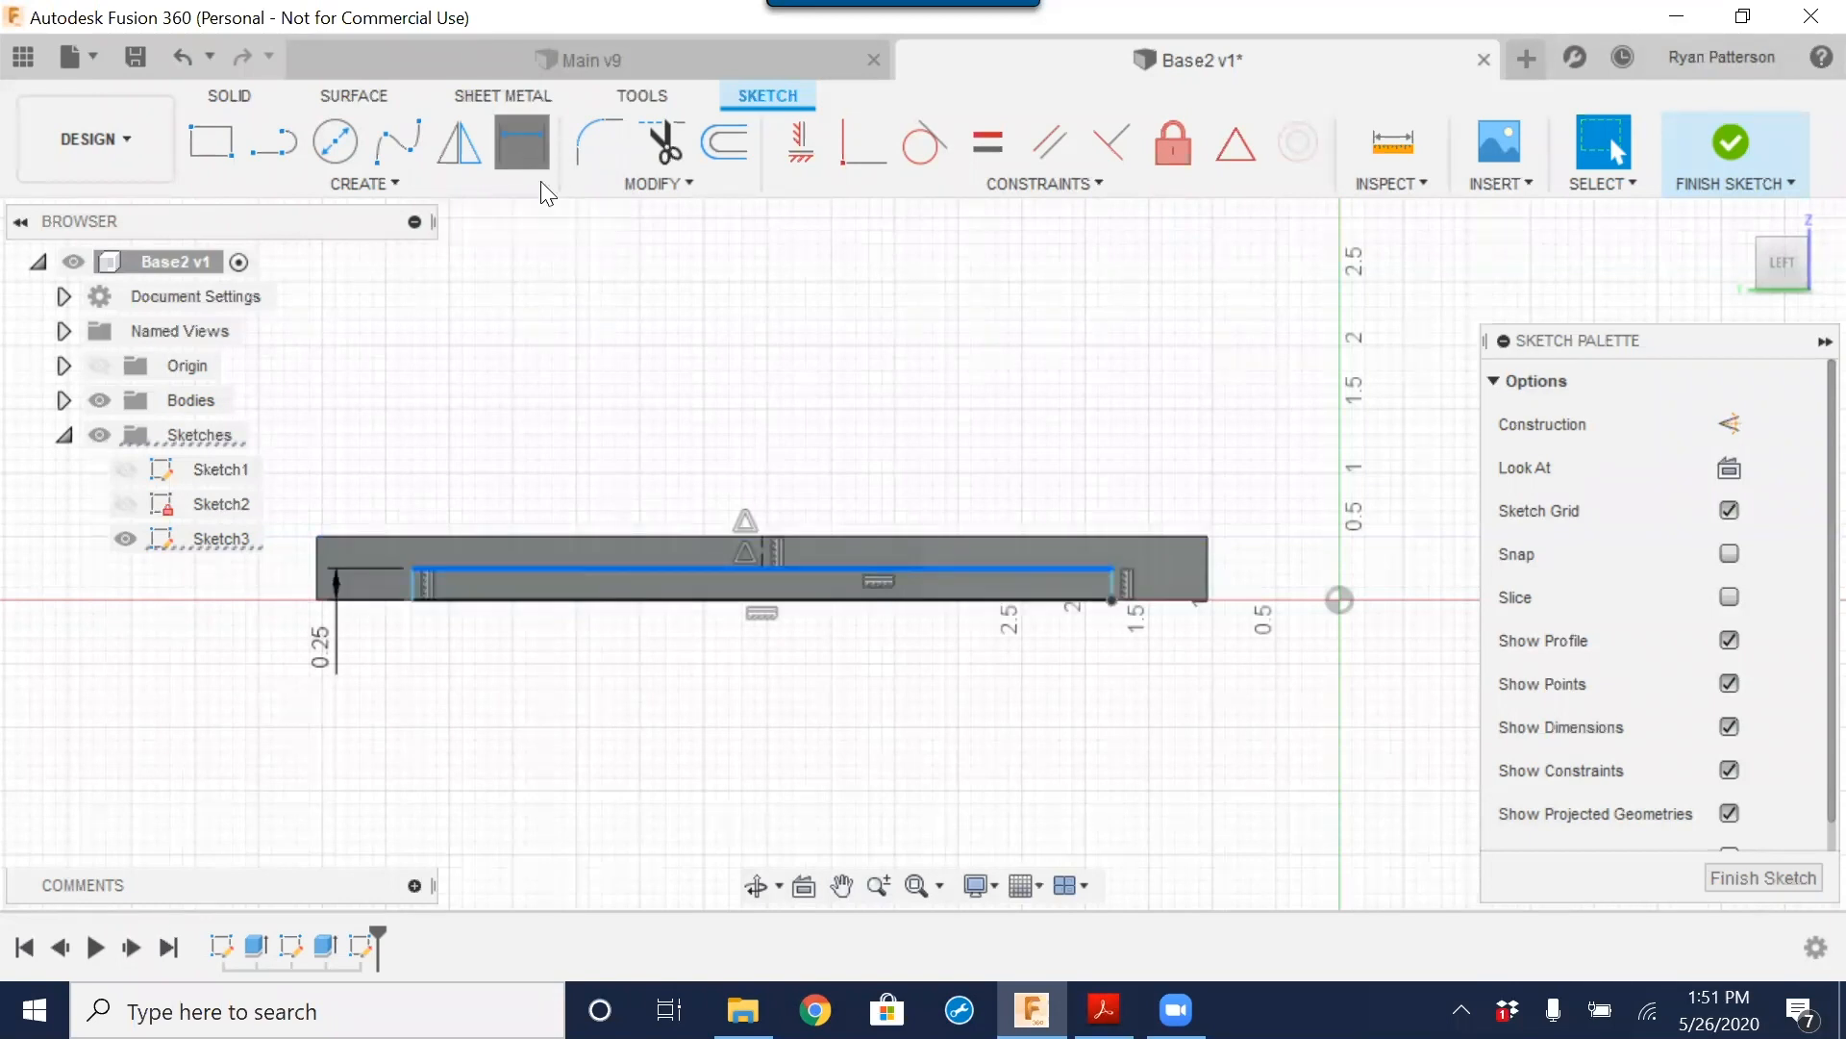
{"action": "left_click", "coordinate": [748, 444]}
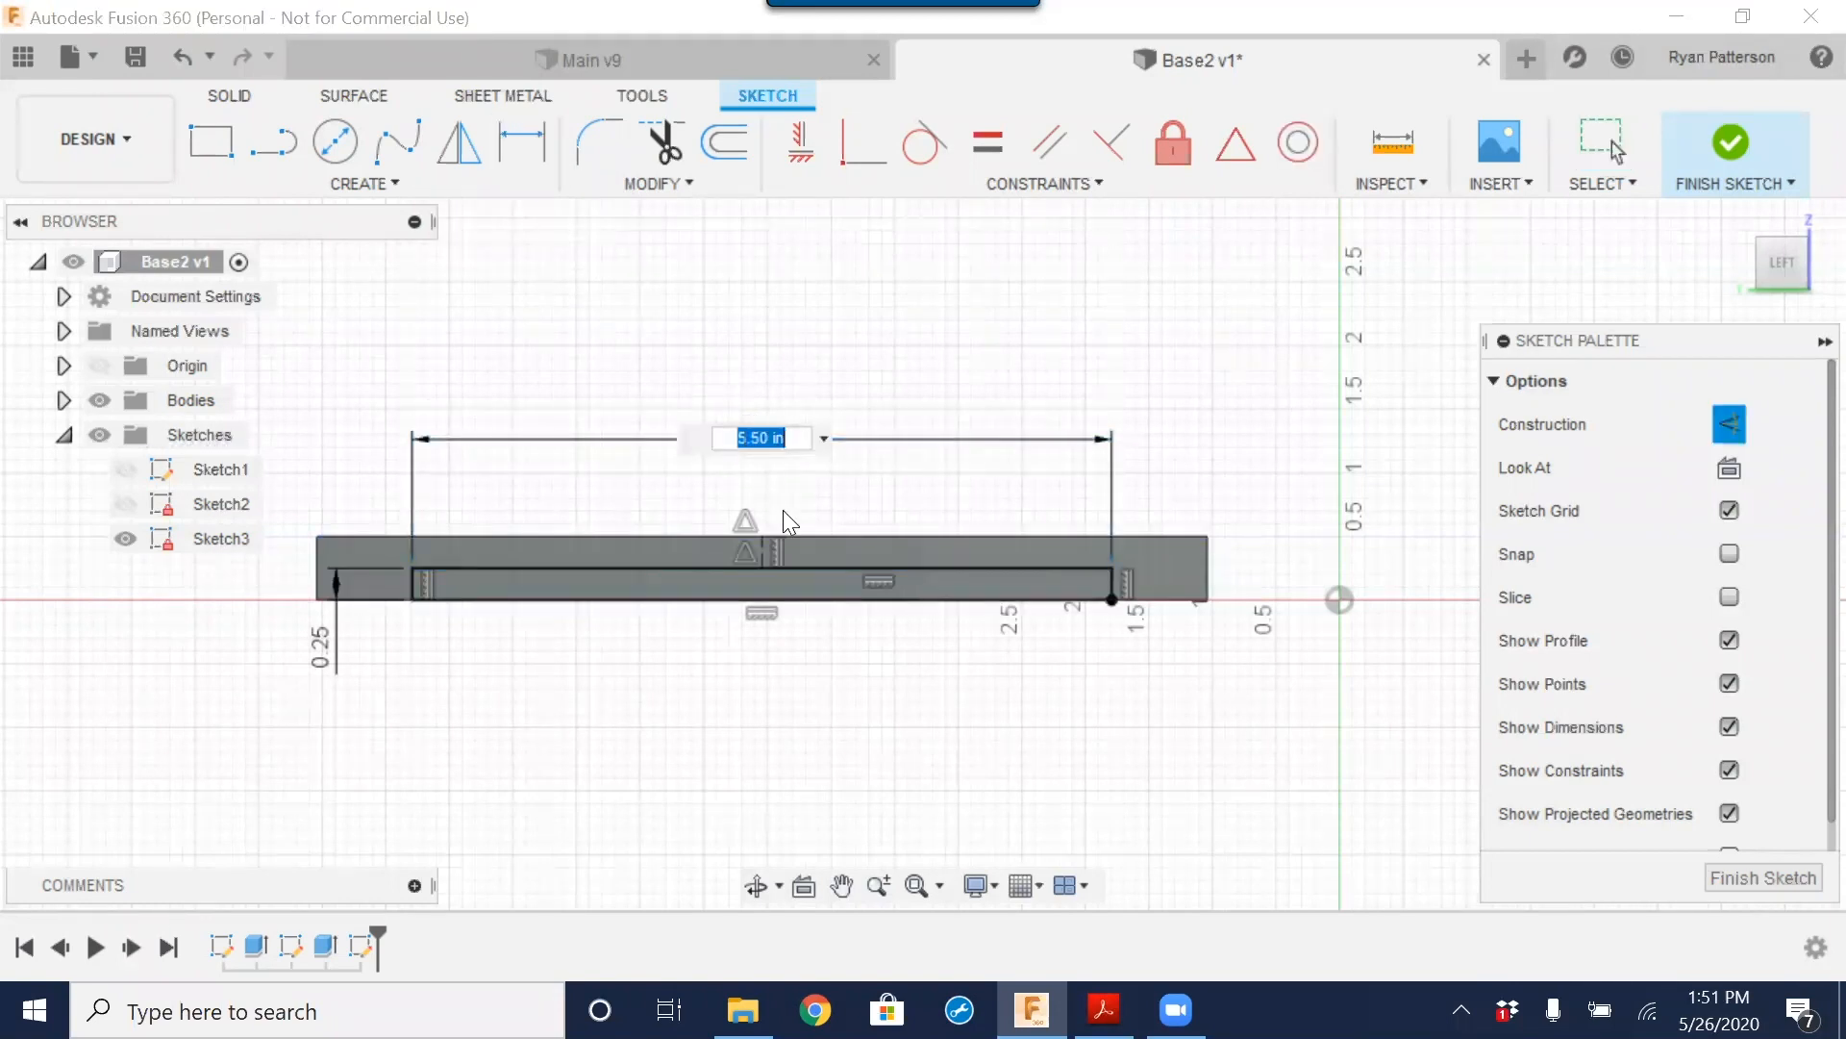
{"action": "type", "text": "5"}
{"action": "key", "text": "Return"}
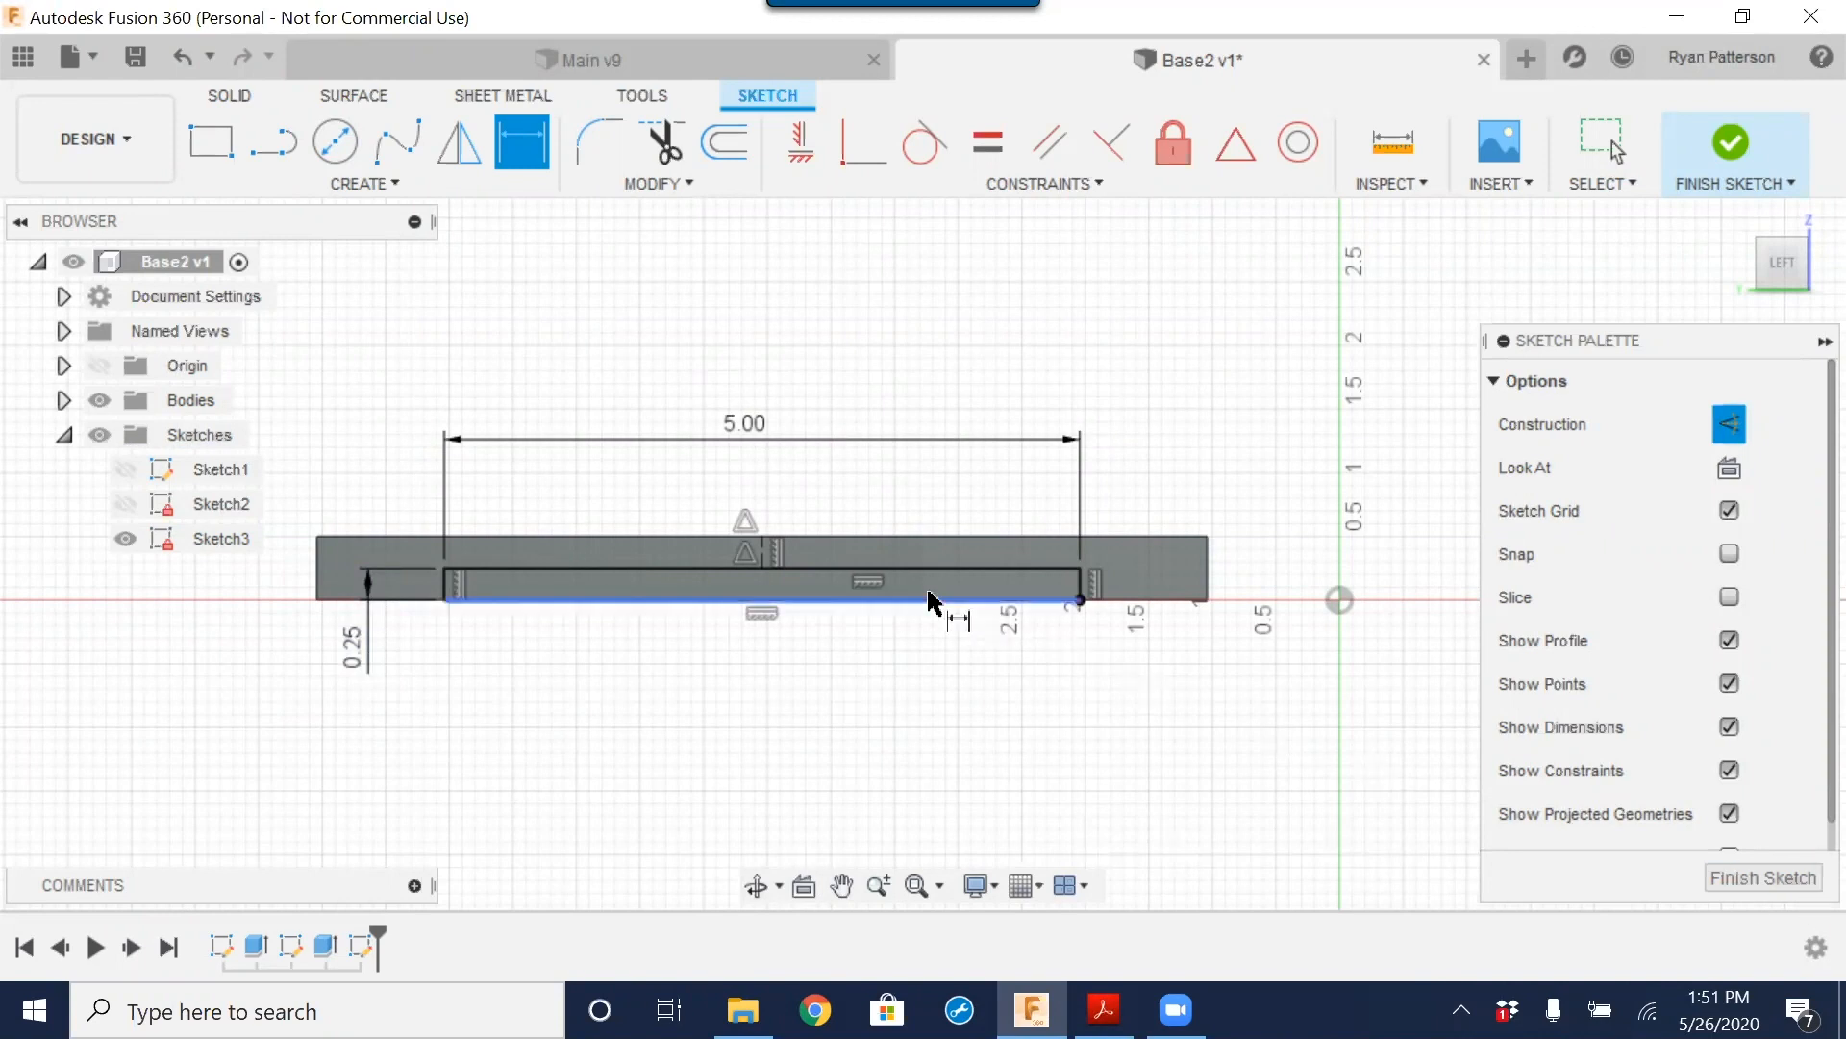
Step: Finish the sketch and extrude the rectangular profile 0.375 in outward from the wide end face, joined to the plate
{"action": "left_click", "coordinate": [1762, 877]}
{"action": "scroll", "coordinate": [1043, 643], "scroll_direction": "down", "scroll_amount": 4}
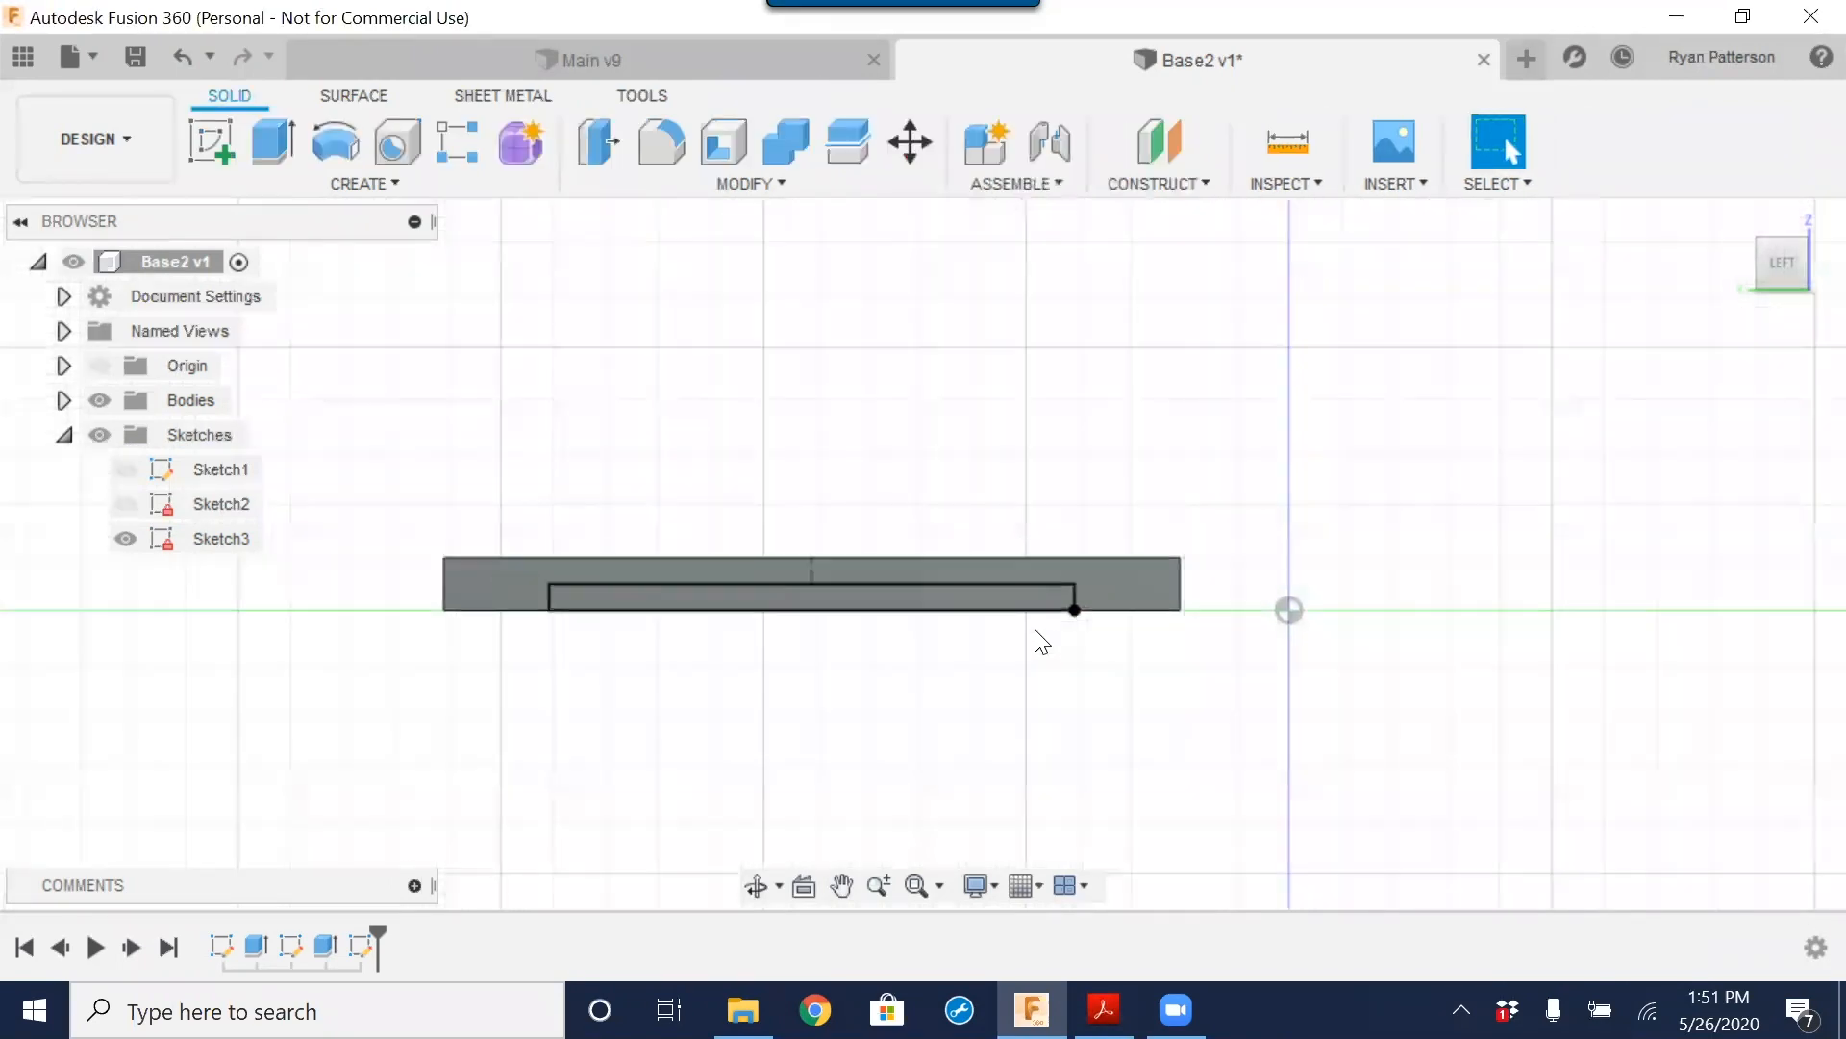
{"action": "middle_click_drag", "start_coordinate": [1064, 655], "coordinate": [877, 708], "text": "shift"}
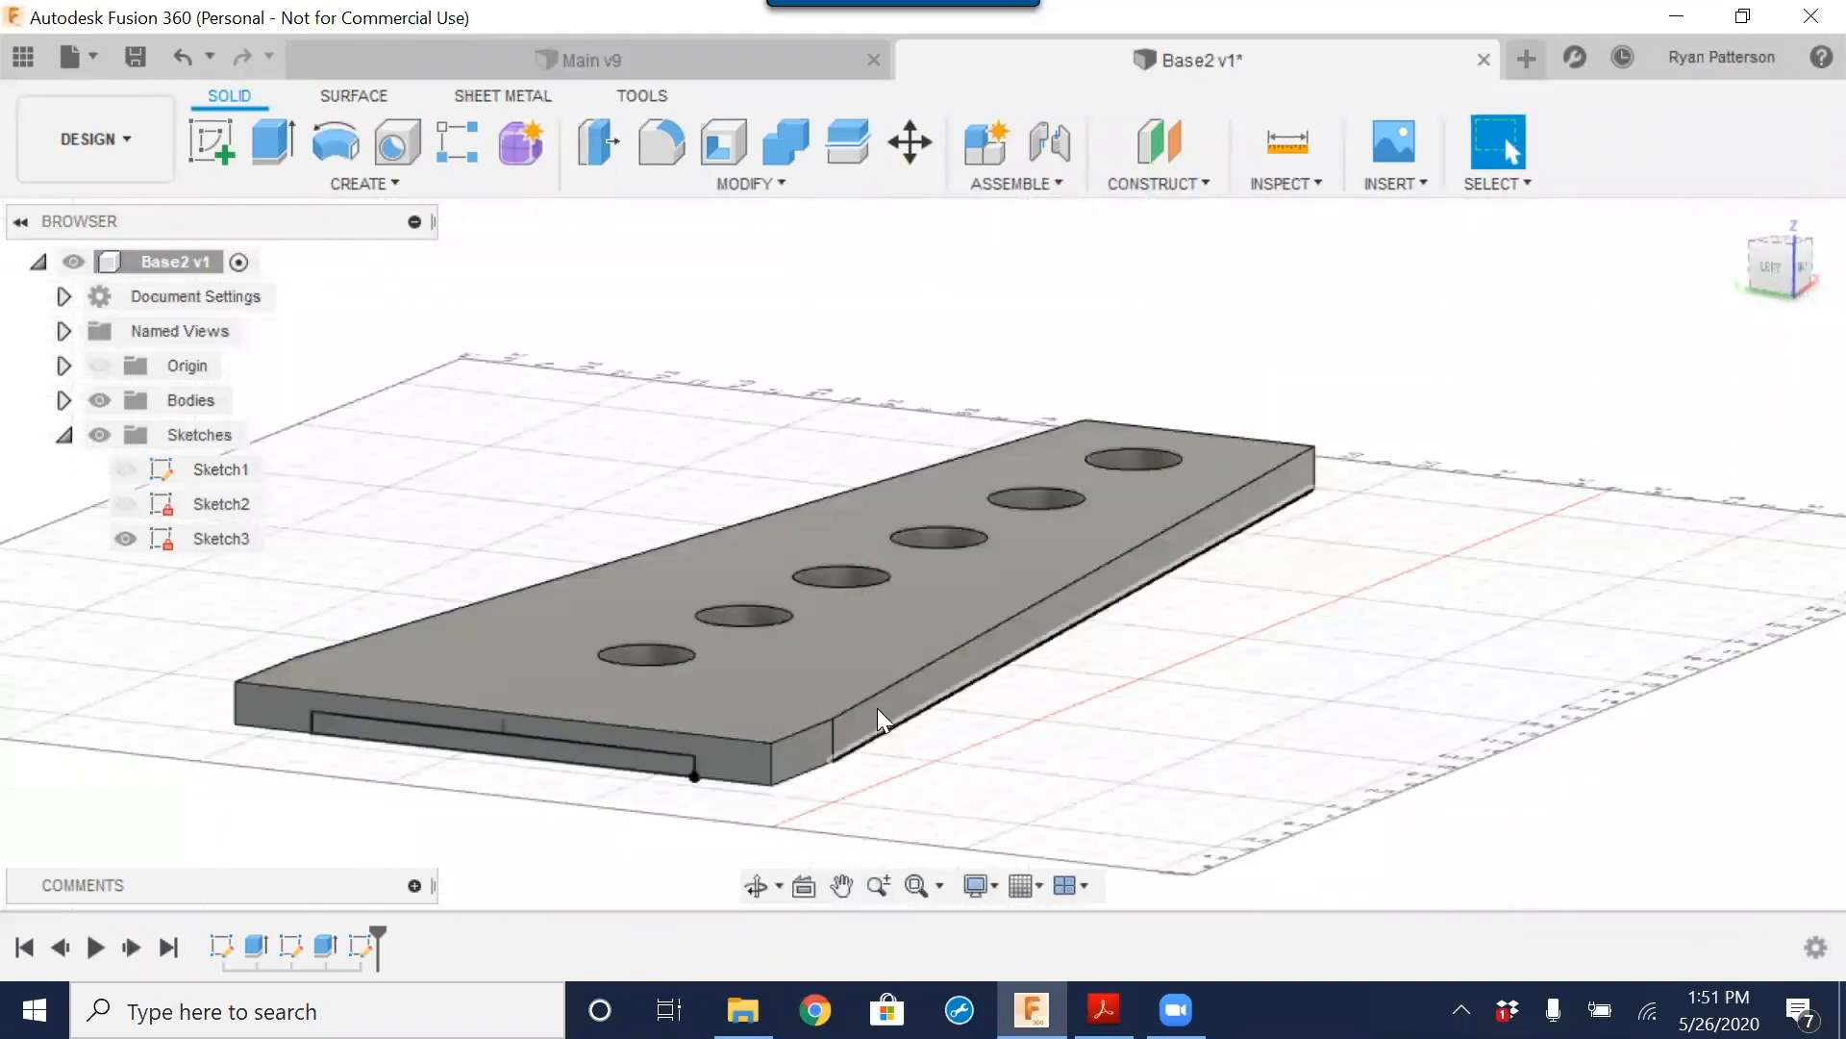
{"action": "left_click", "coordinate": [539, 748]}
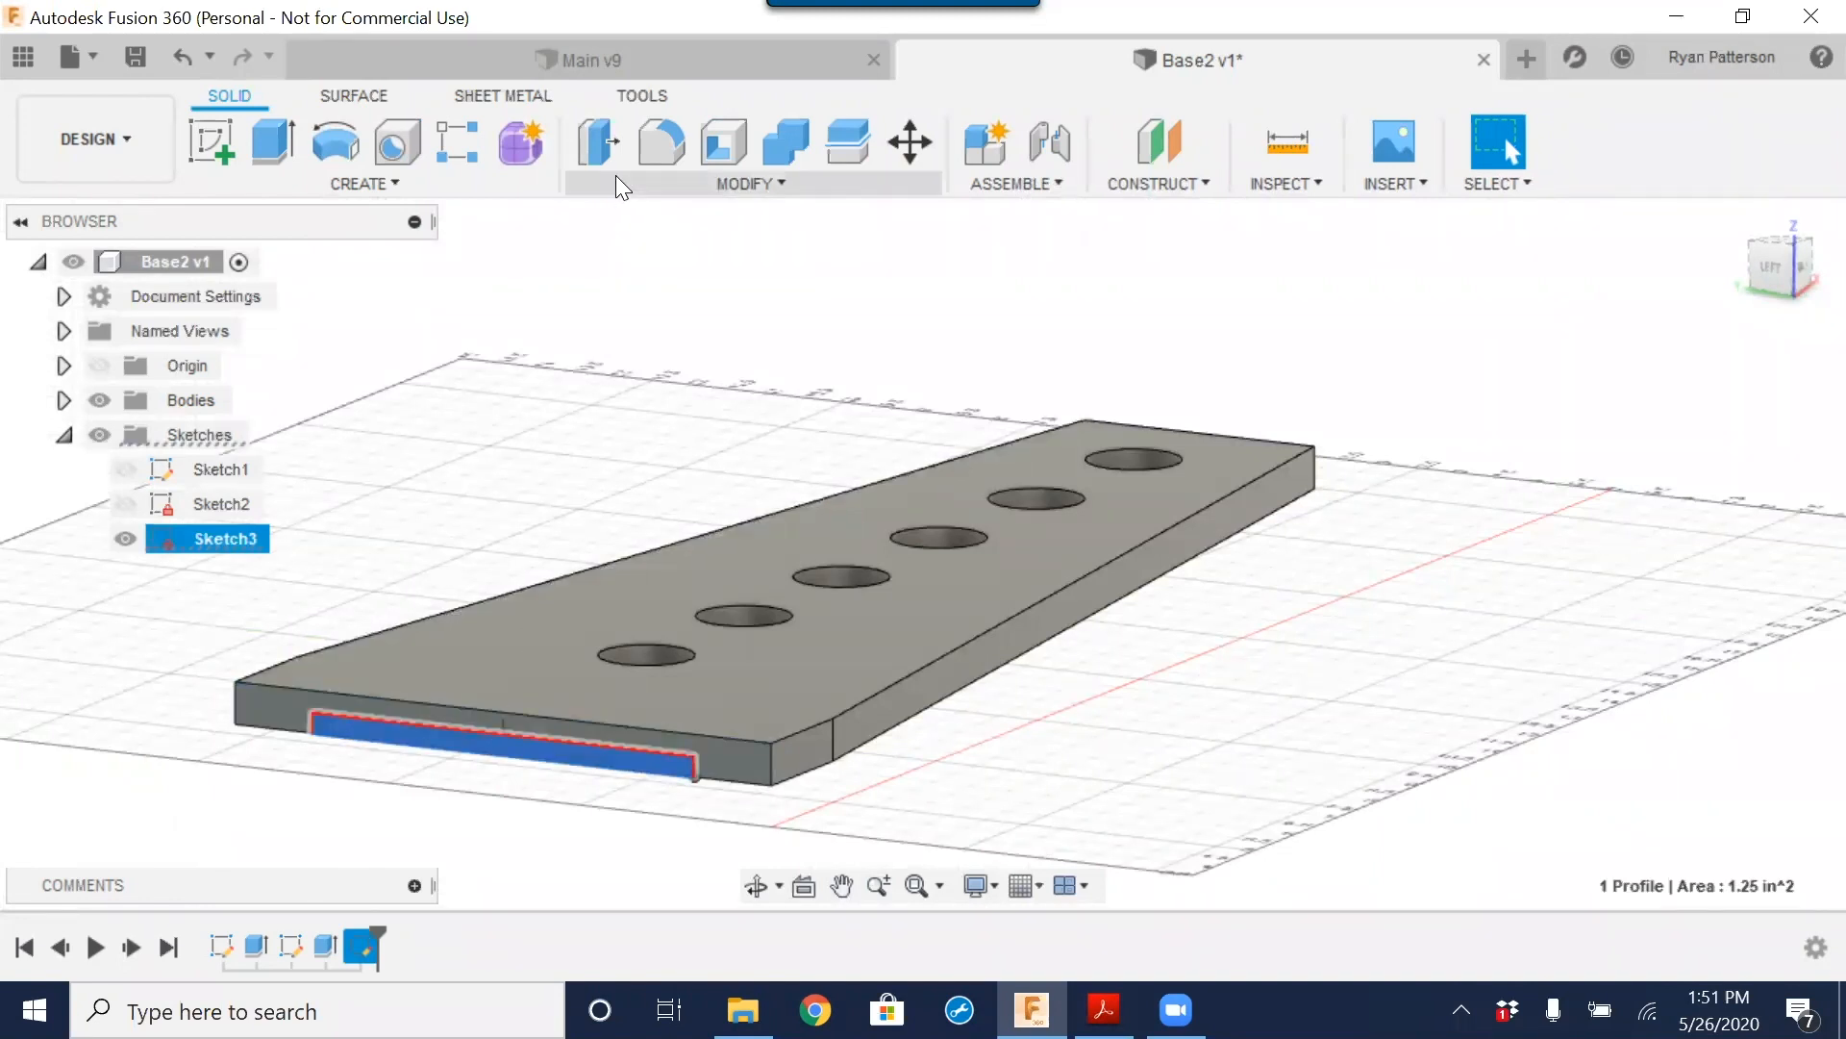
{"action": "left_click", "coordinate": [606, 150]}
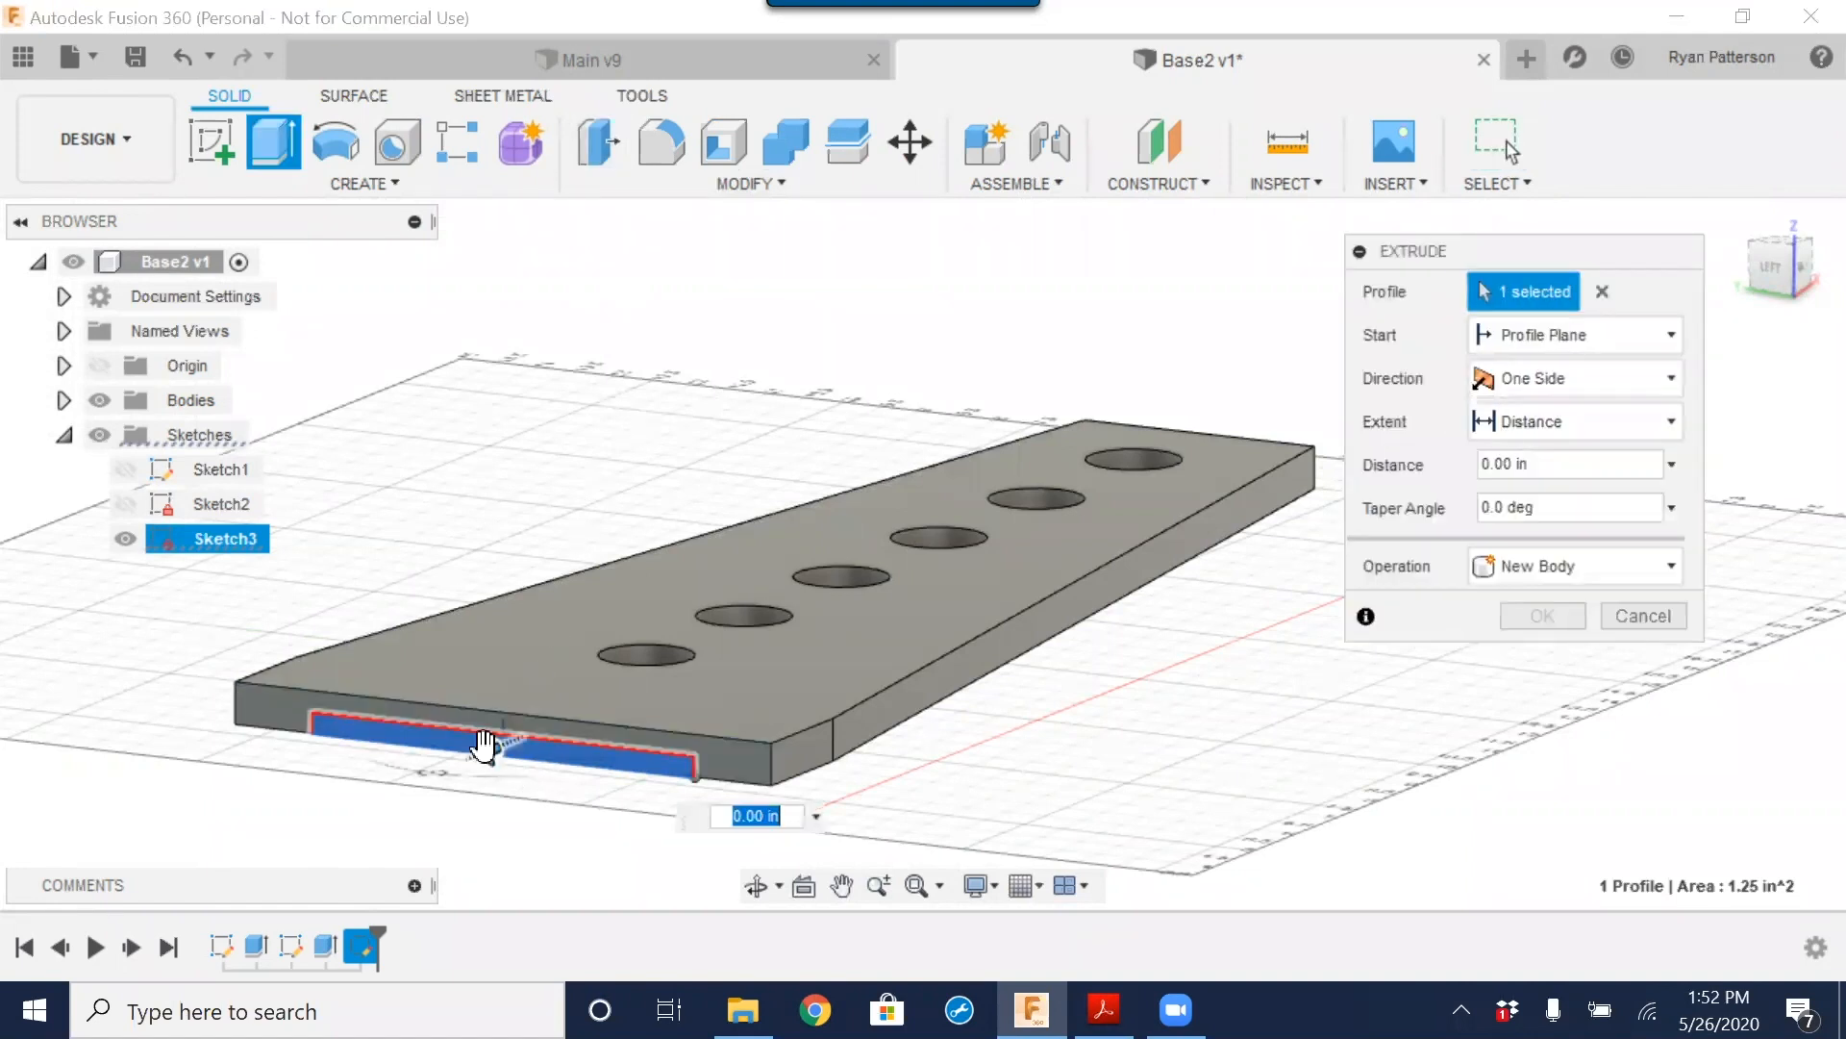
{"action": "left_click_drag", "start_coordinate": [436, 798], "coordinate": [372, 806]}
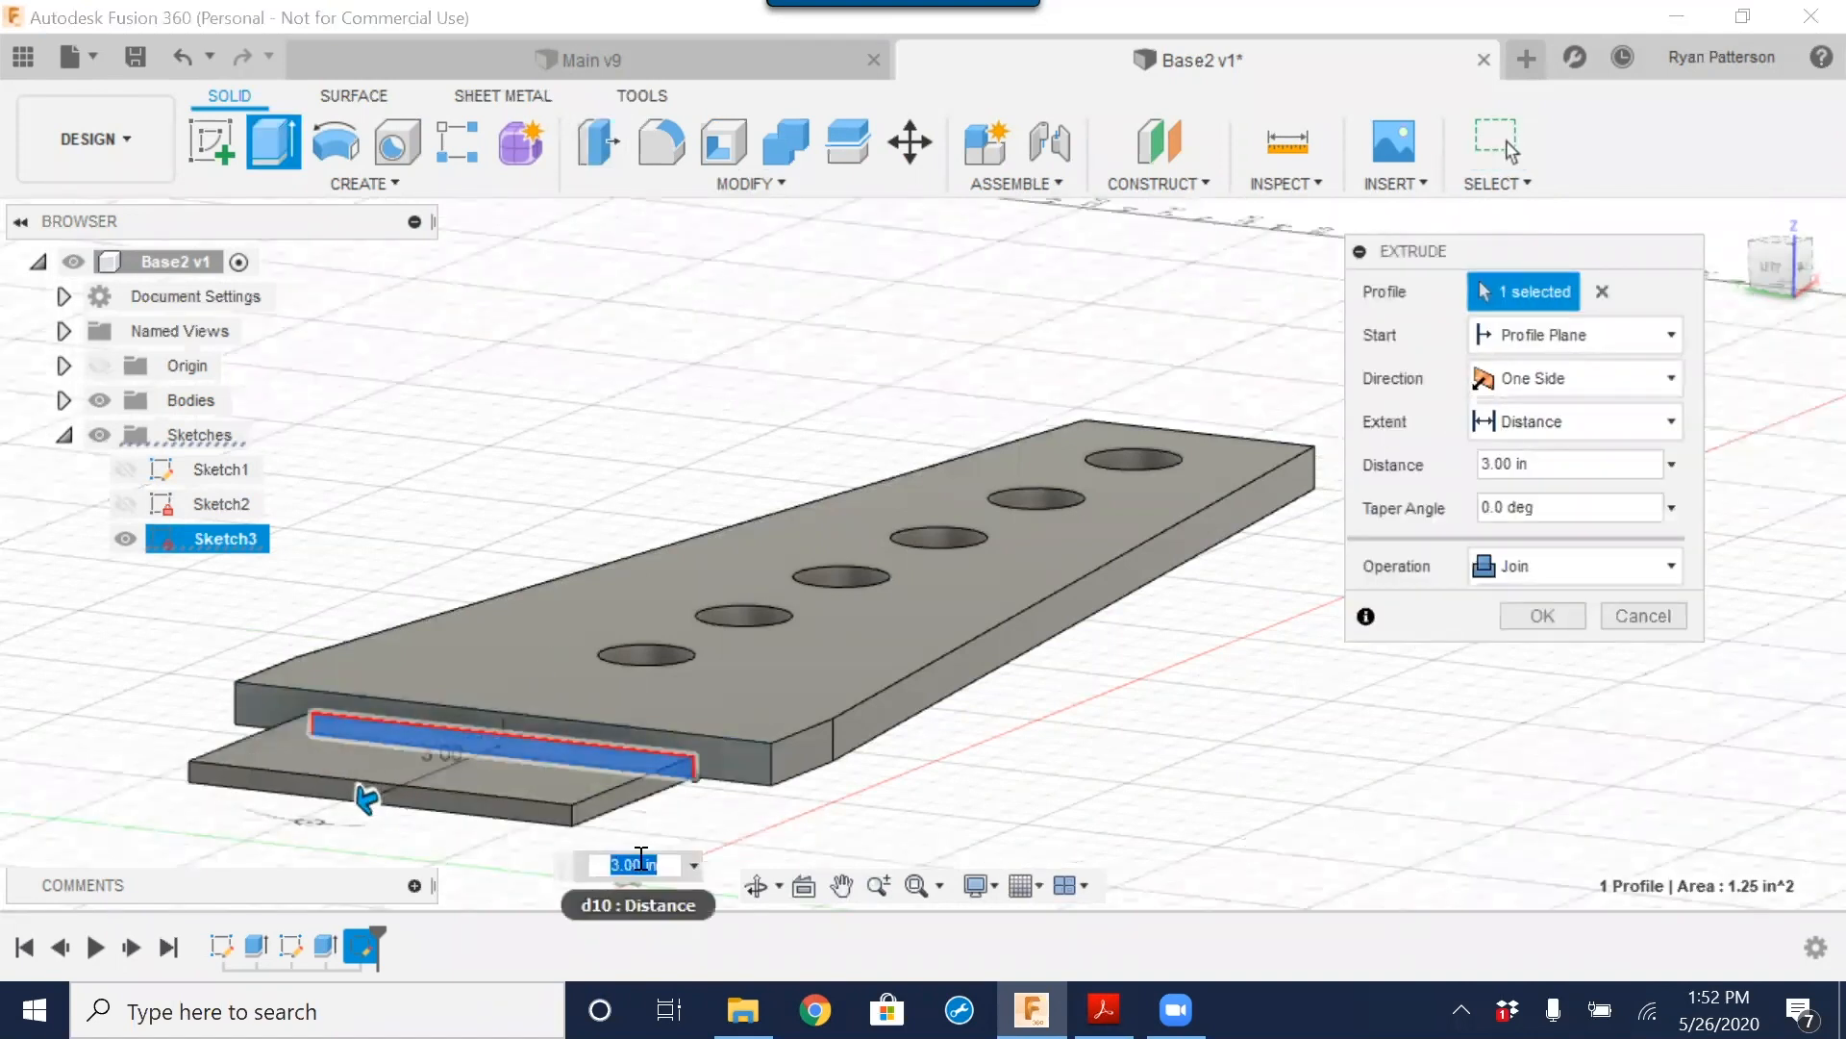
{"action": "type", "text": ".375"}
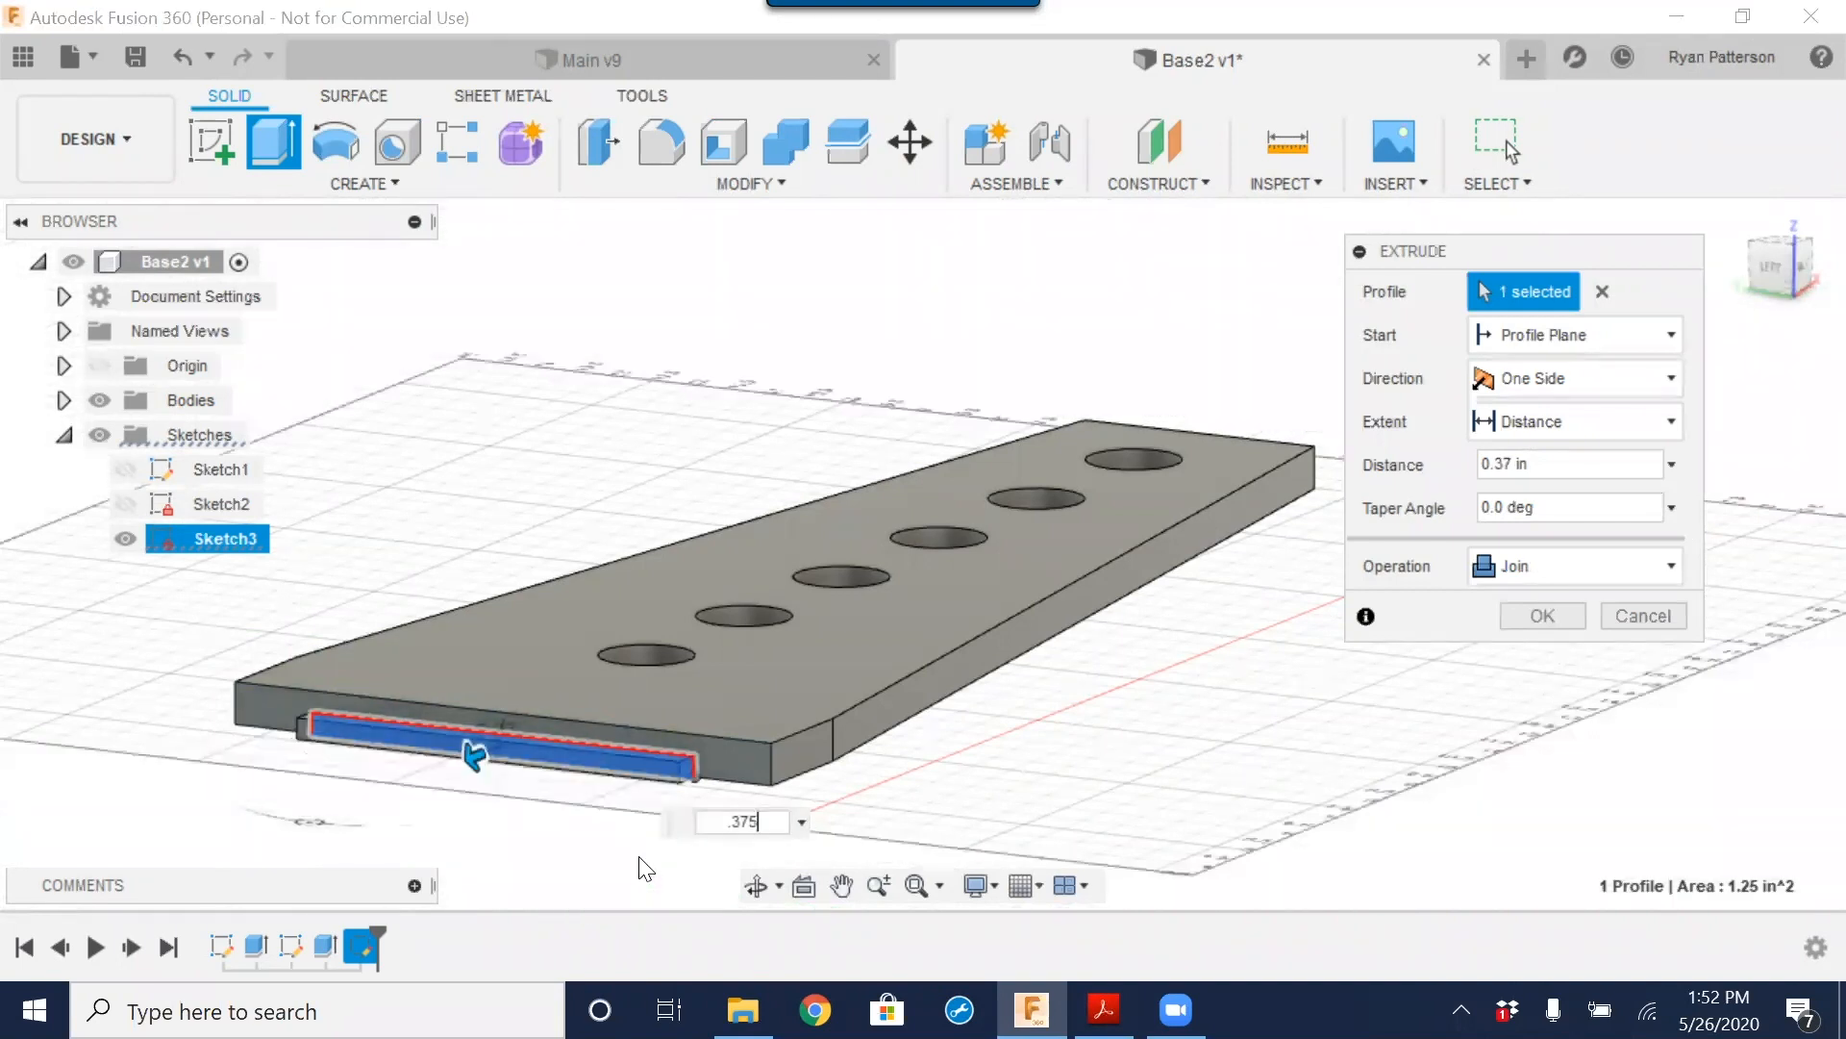
{"action": "key", "text": "Return"}
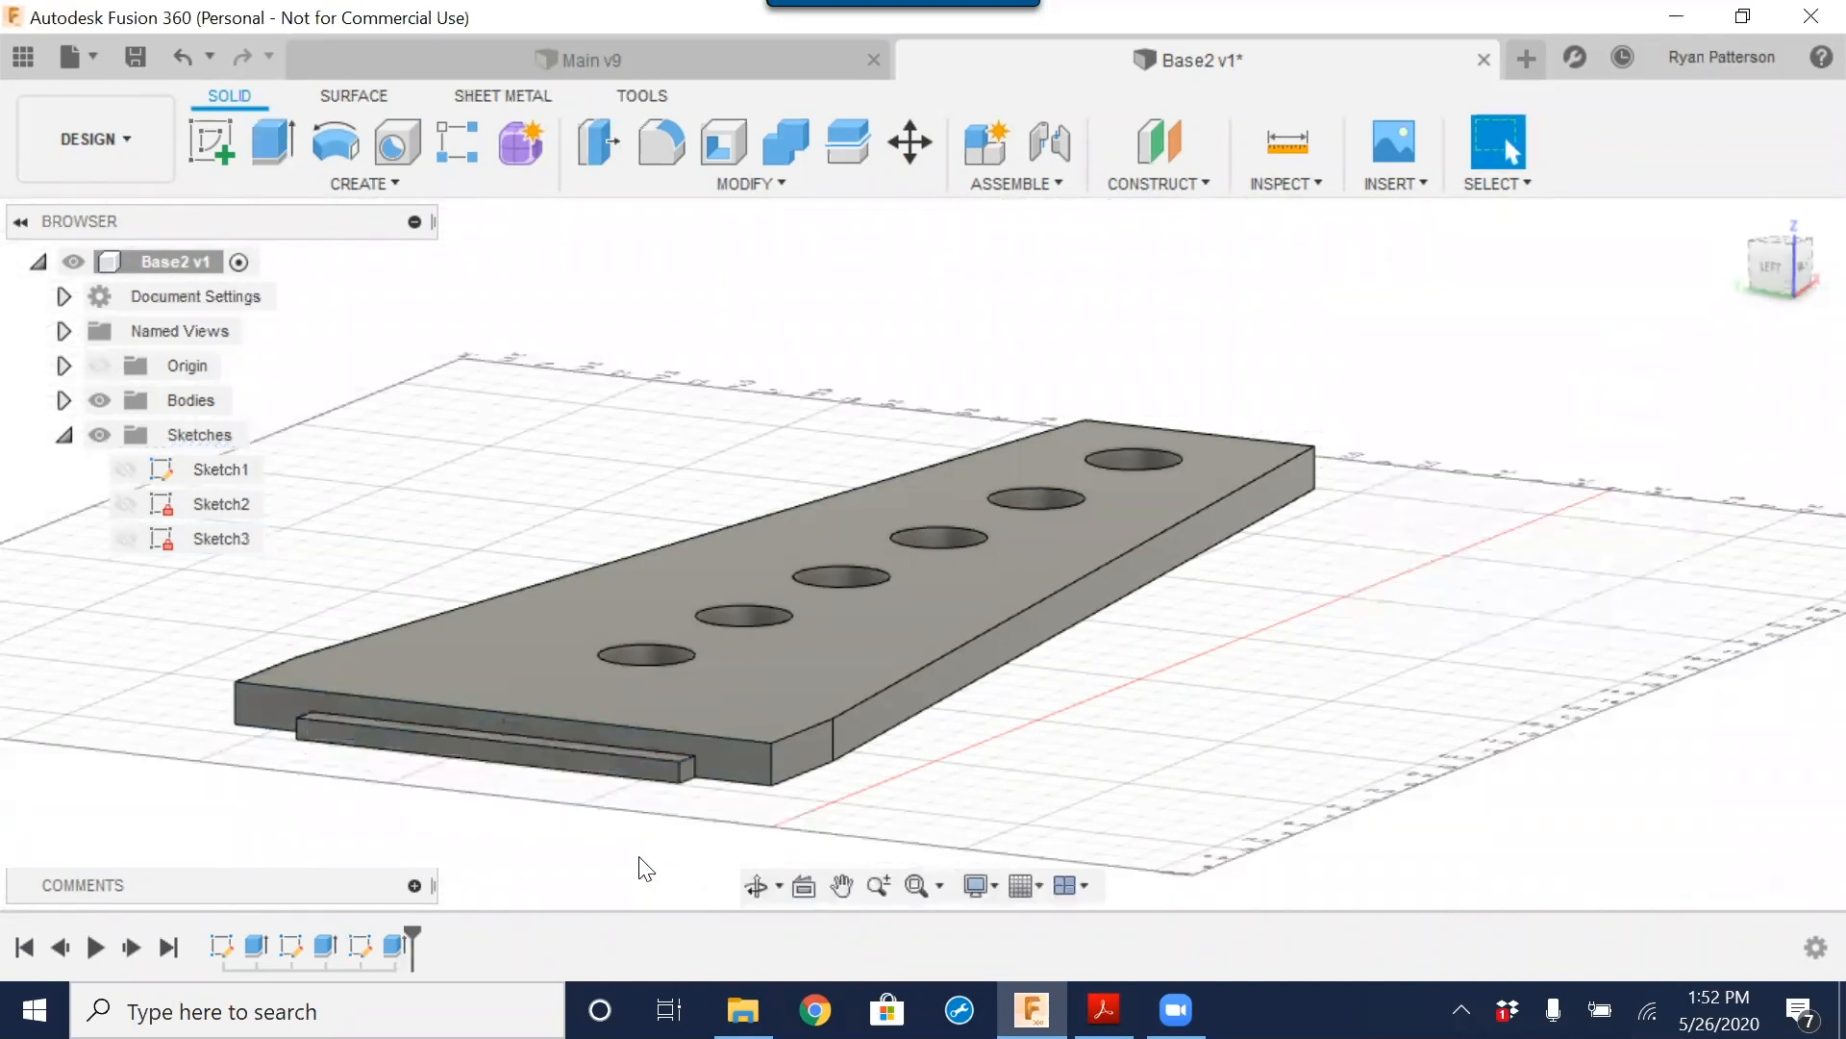
Step: Start a new sketch on the plate's narrow end face, opposite the extruded tab
{"action": "scroll", "coordinate": [615, 760], "scroll_direction": "down", "scroll_amount": 3}
{"action": "middle_click_drag", "start_coordinate": [636, 750], "coordinate": [733, 695]}
{"action": "scroll", "coordinate": [731, 693], "scroll_direction": "down", "scroll_amount": 1}
{"action": "mouse_move", "coordinate": [1377, 577]}
{"action": "middle_mouse_down", "text": "shift"}
{"action": "mouse_move", "coordinate": [1163, 638]}
{"action": "mouse_move", "coordinate": [1088, 626]}
{"action": "mouse_move", "coordinate": [1012, 554]}
{"action": "middle_mouse_up", "text": "shift"}
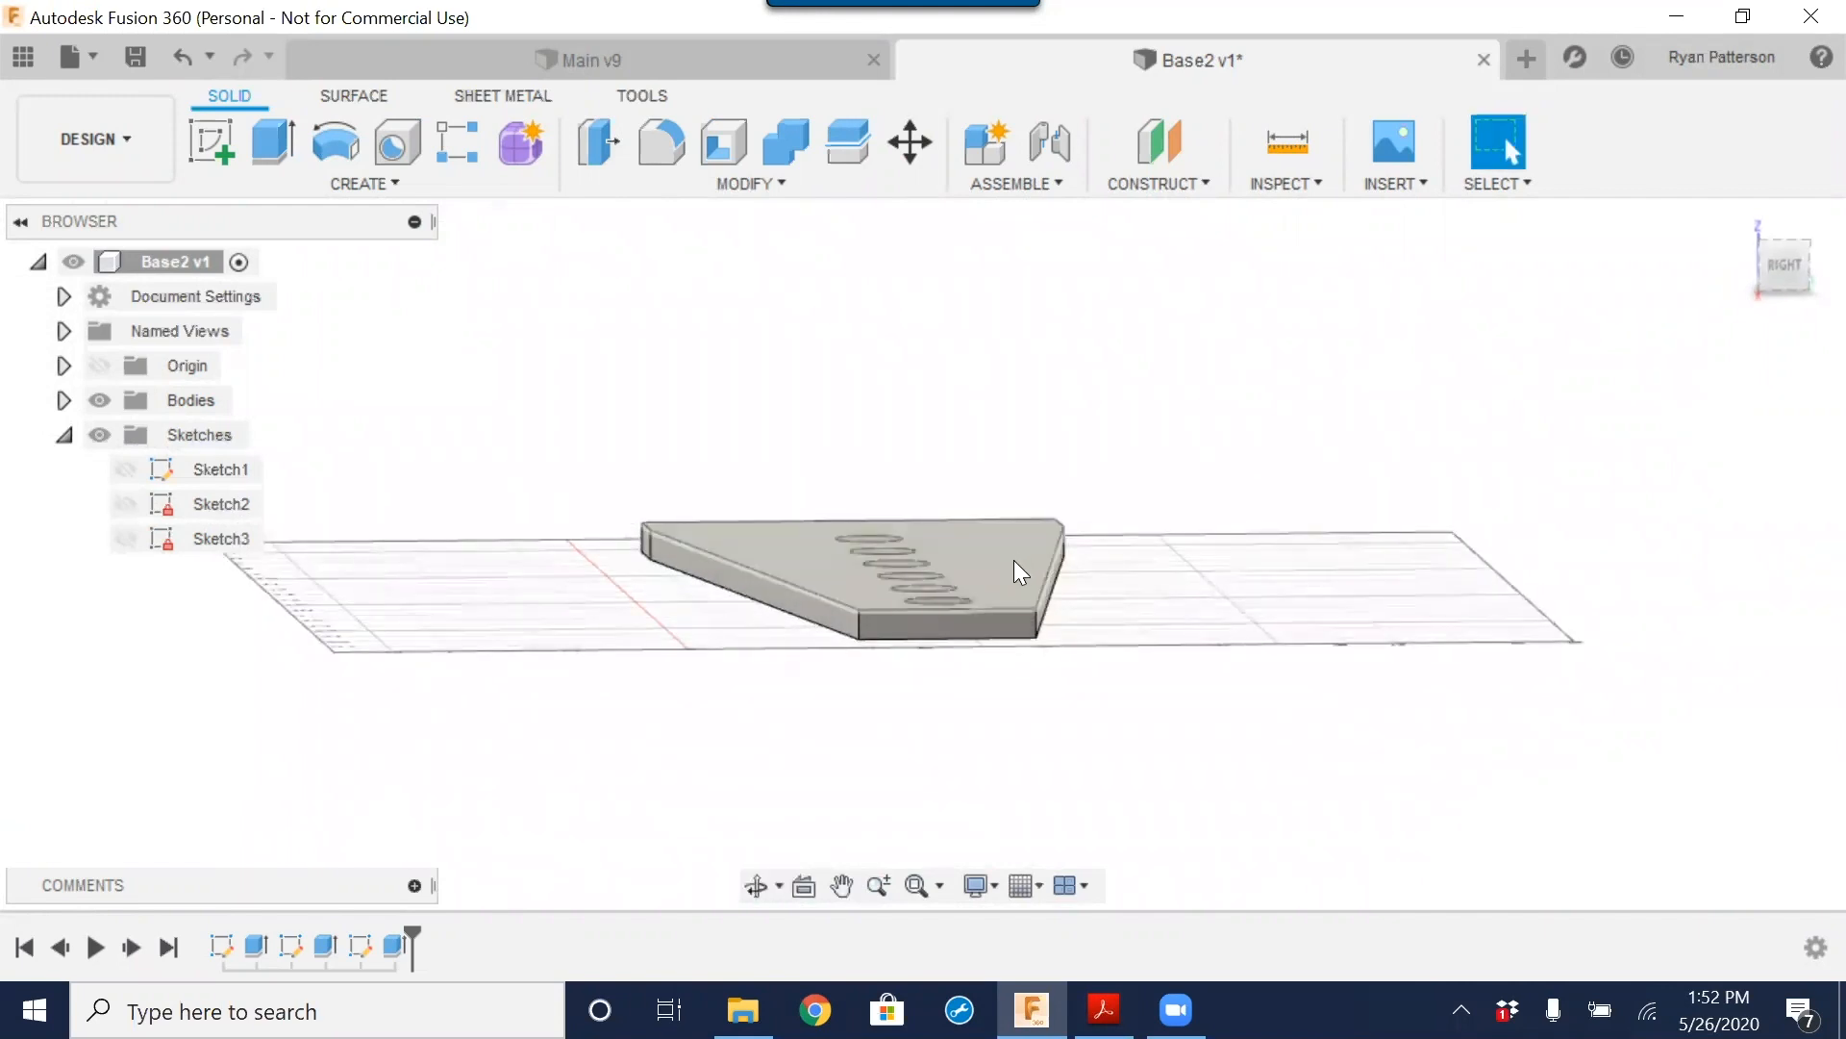
{"action": "left_click", "coordinate": [975, 624]}
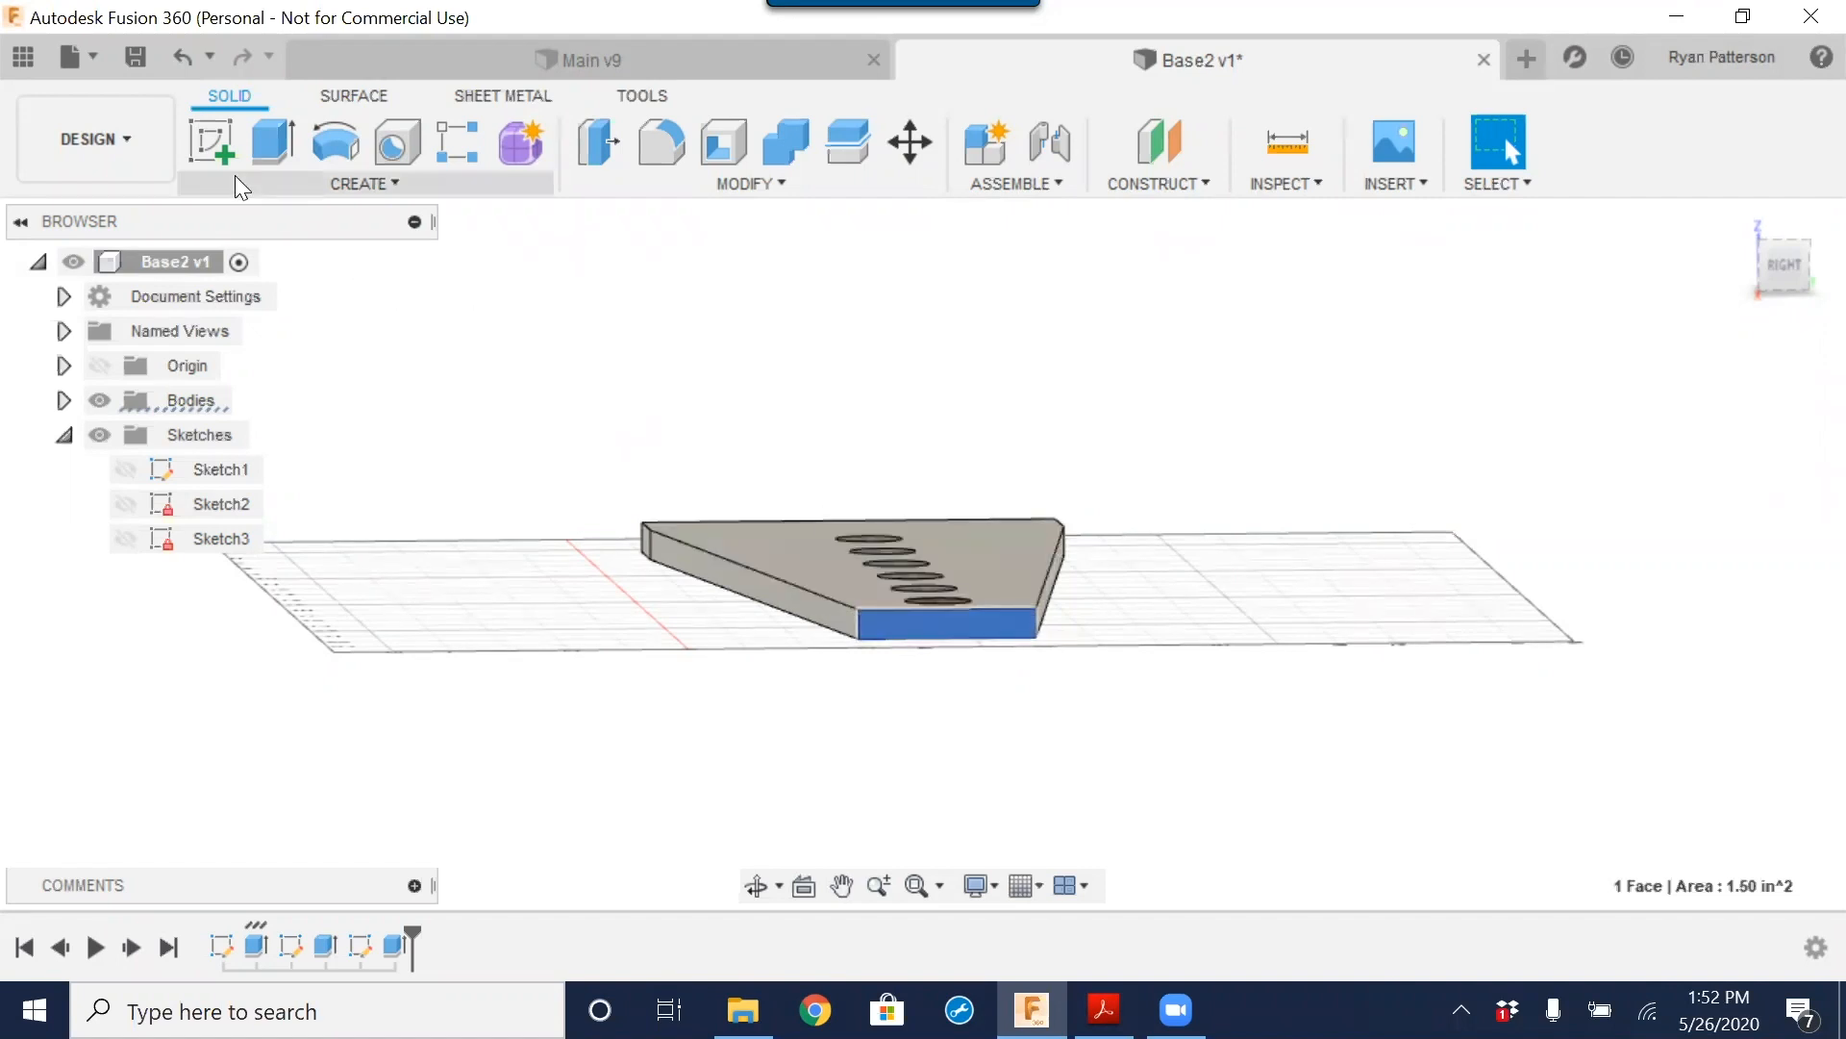
{"action": "left_click", "coordinate": [211, 130]}
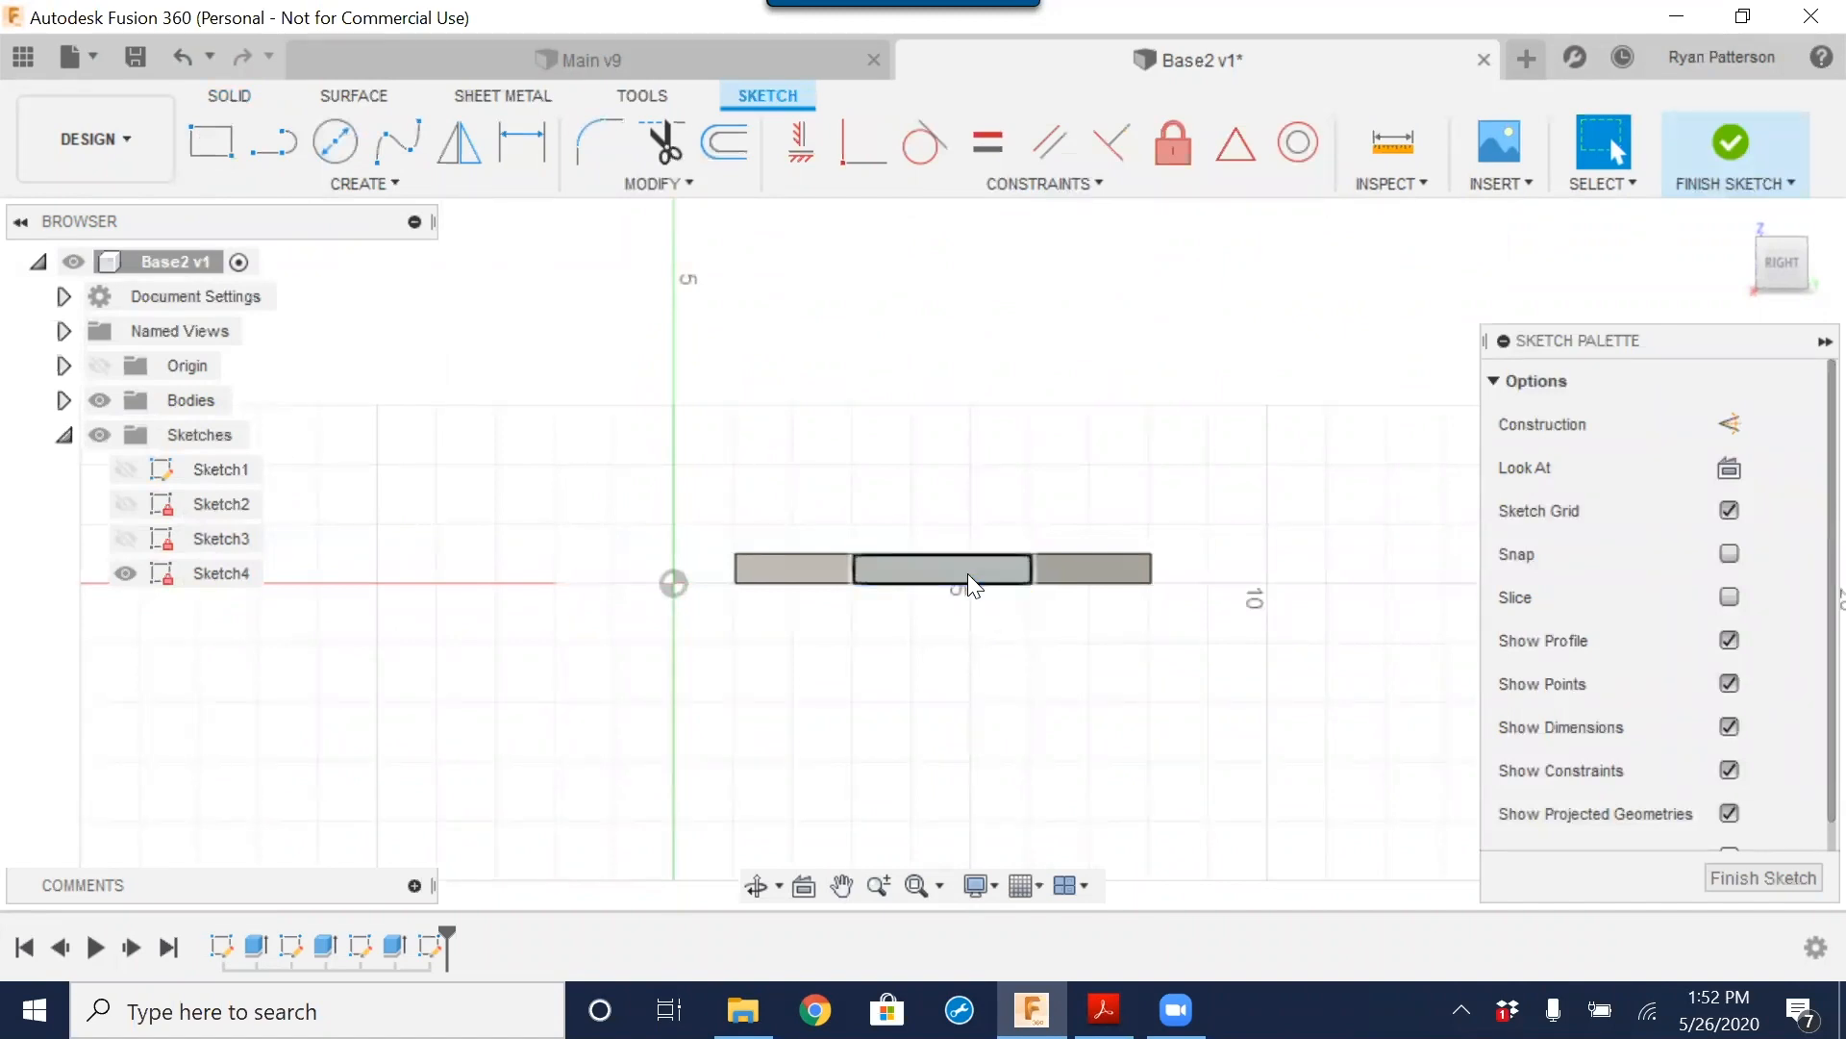
{"action": "scroll", "coordinate": [968, 577], "scroll_direction": "up", "scroll_amount": 3}
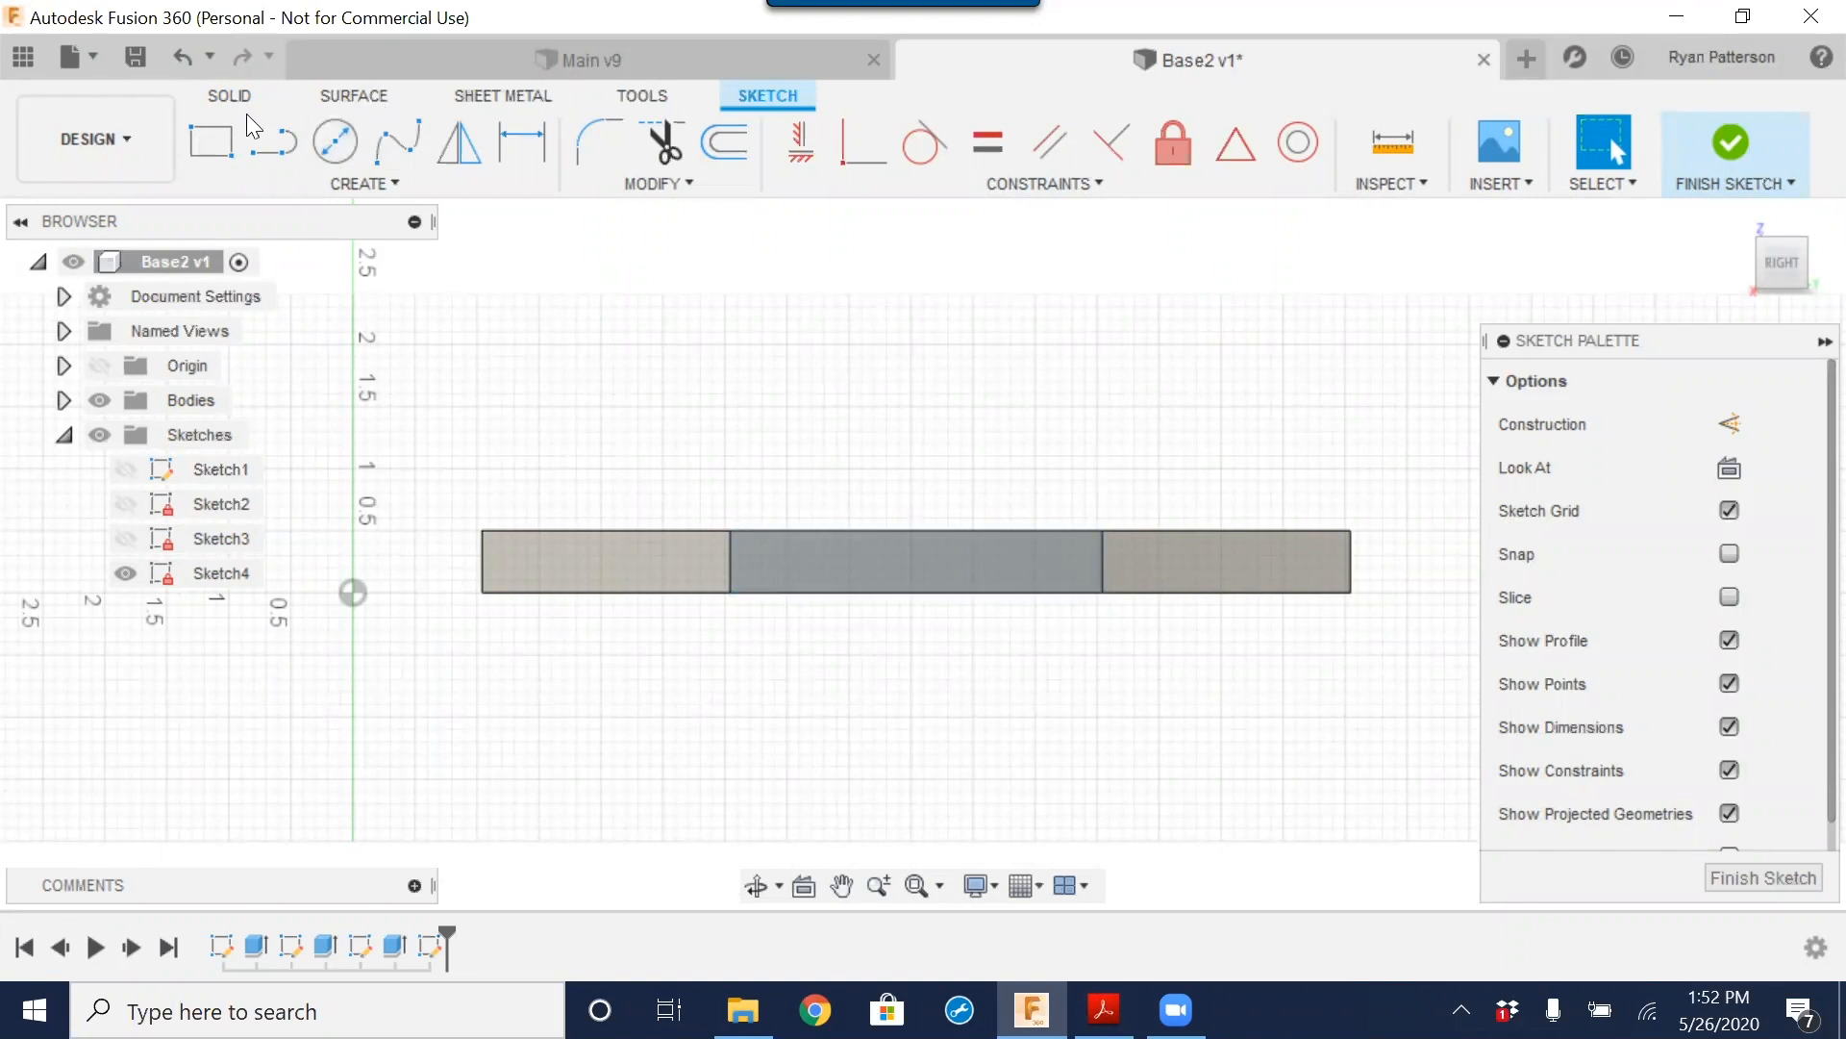
Step: Sketch a rectangle about 2.02 in wide on the narrow end face and make its lower corner coincident with the face's bottom edge
{"action": "left_click", "coordinate": [213, 140]}
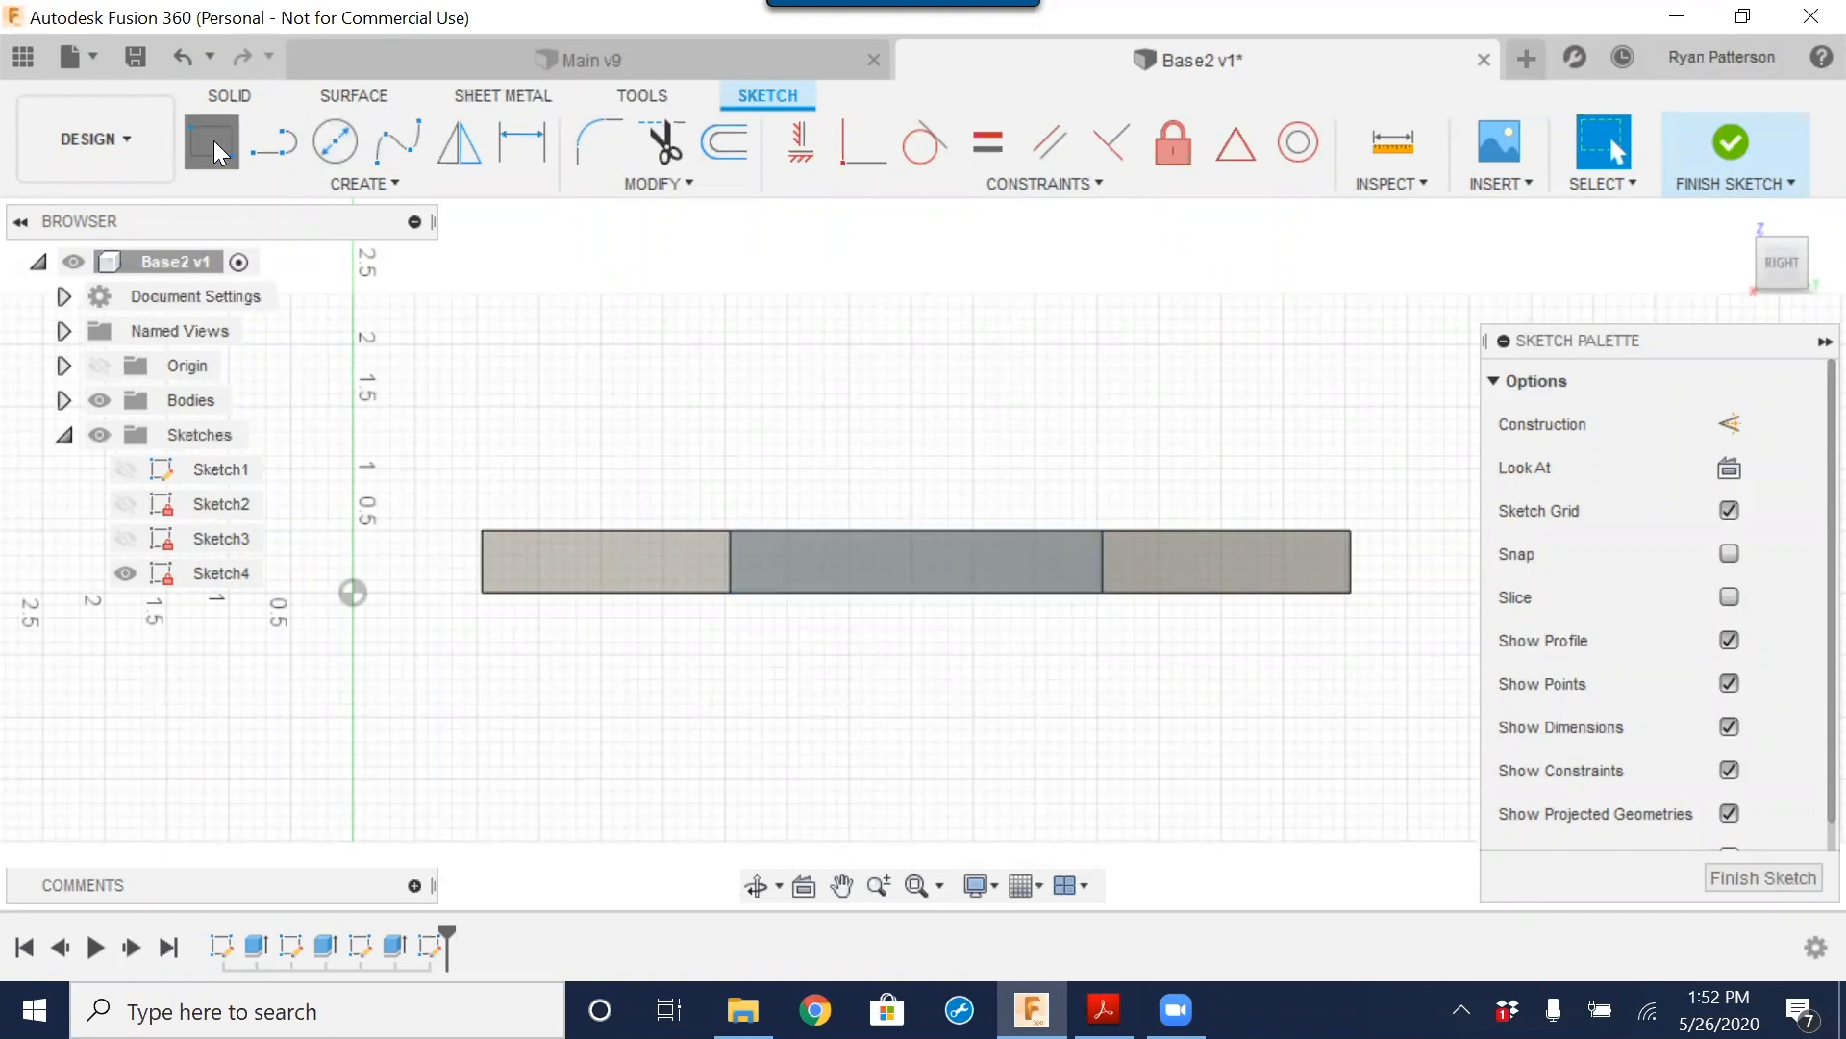
{"action": "left_click", "coordinate": [804, 576]}
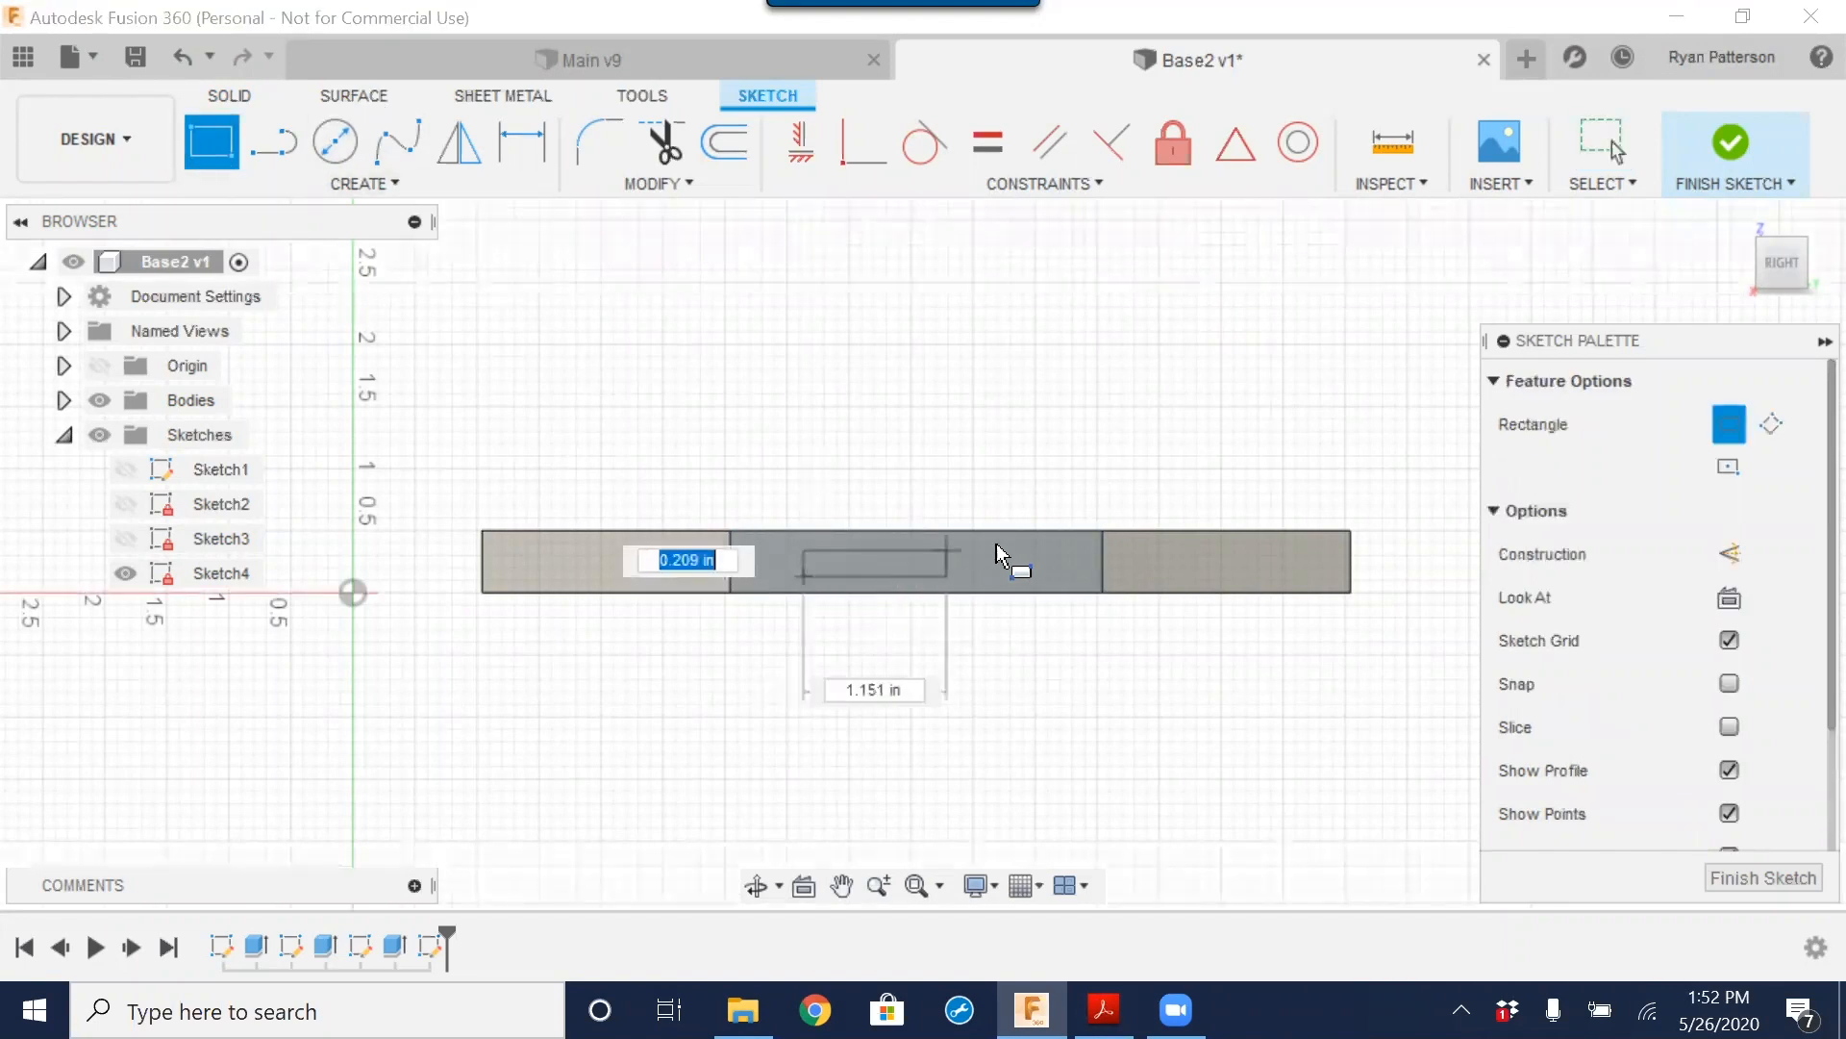
{"action": "left_click", "coordinate": [1054, 548]}
{"action": "scroll", "coordinate": [1049, 412], "scroll_direction": "up", "scroll_amount": 1}
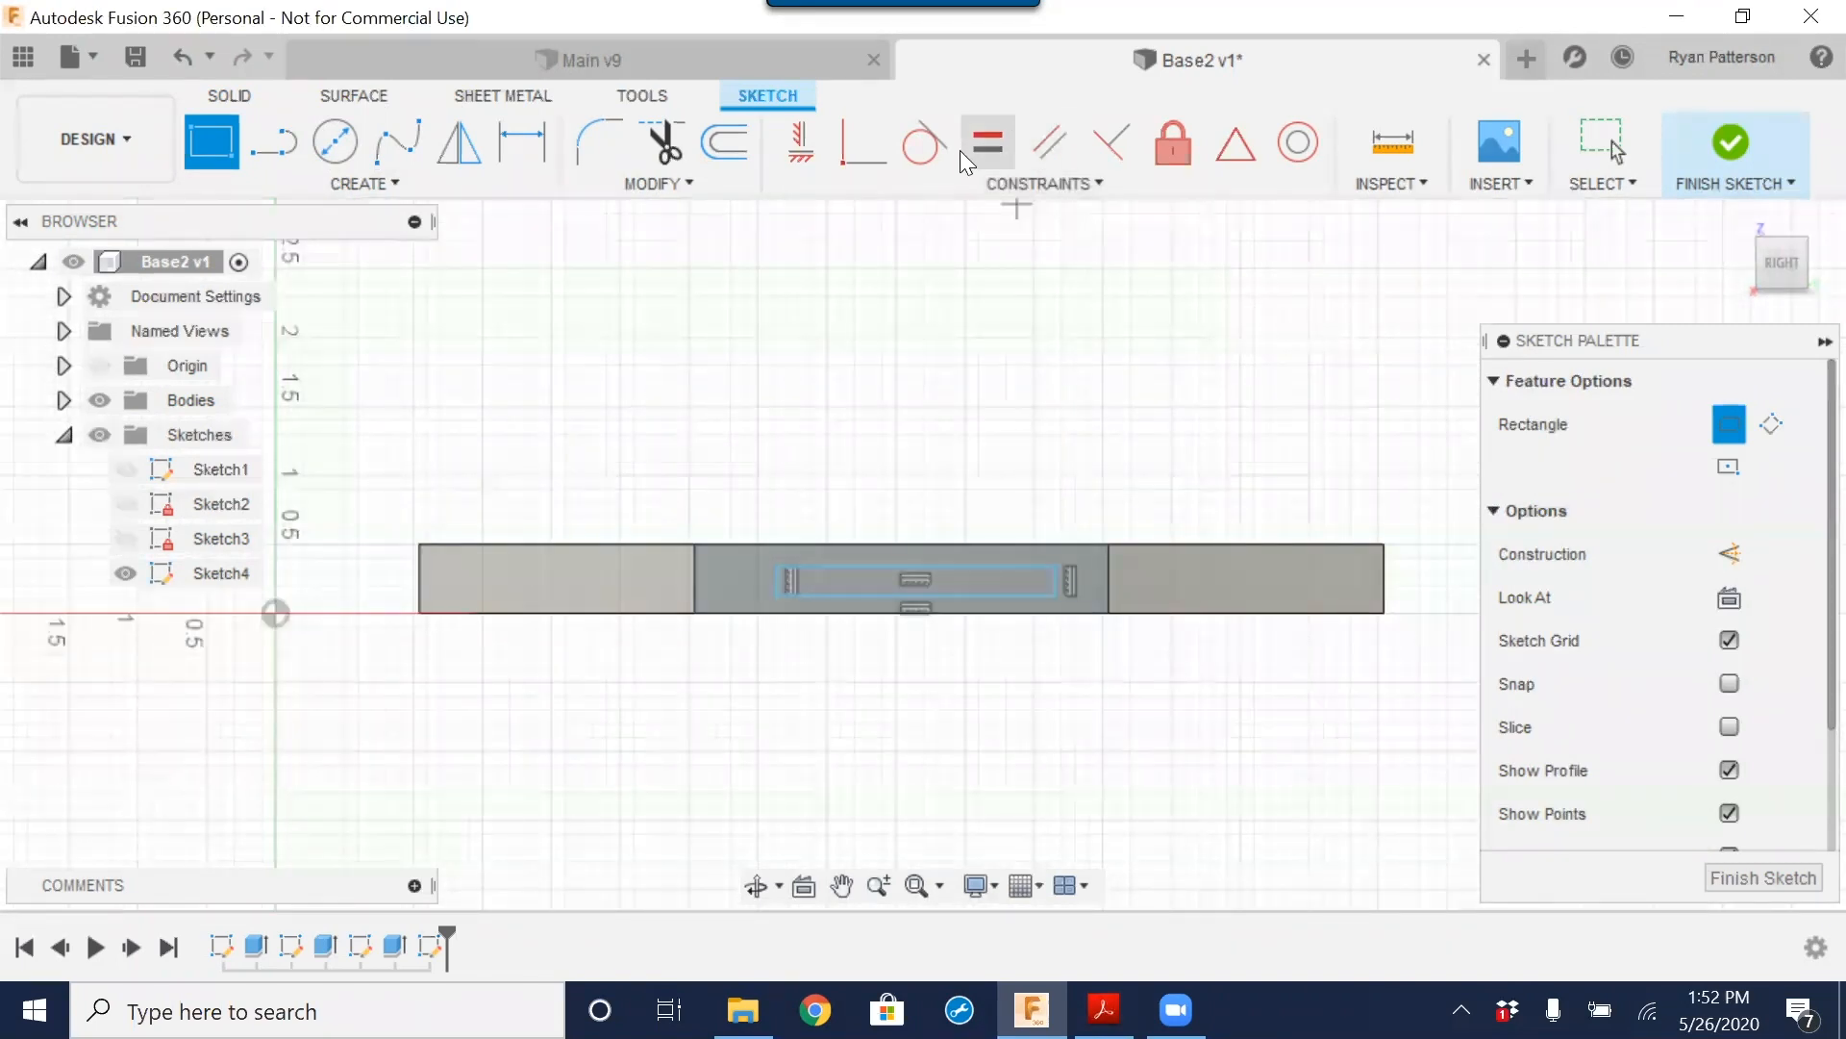
{"action": "left_click", "coordinate": [863, 146]}
{"action": "left_click", "coordinate": [1055, 595]}
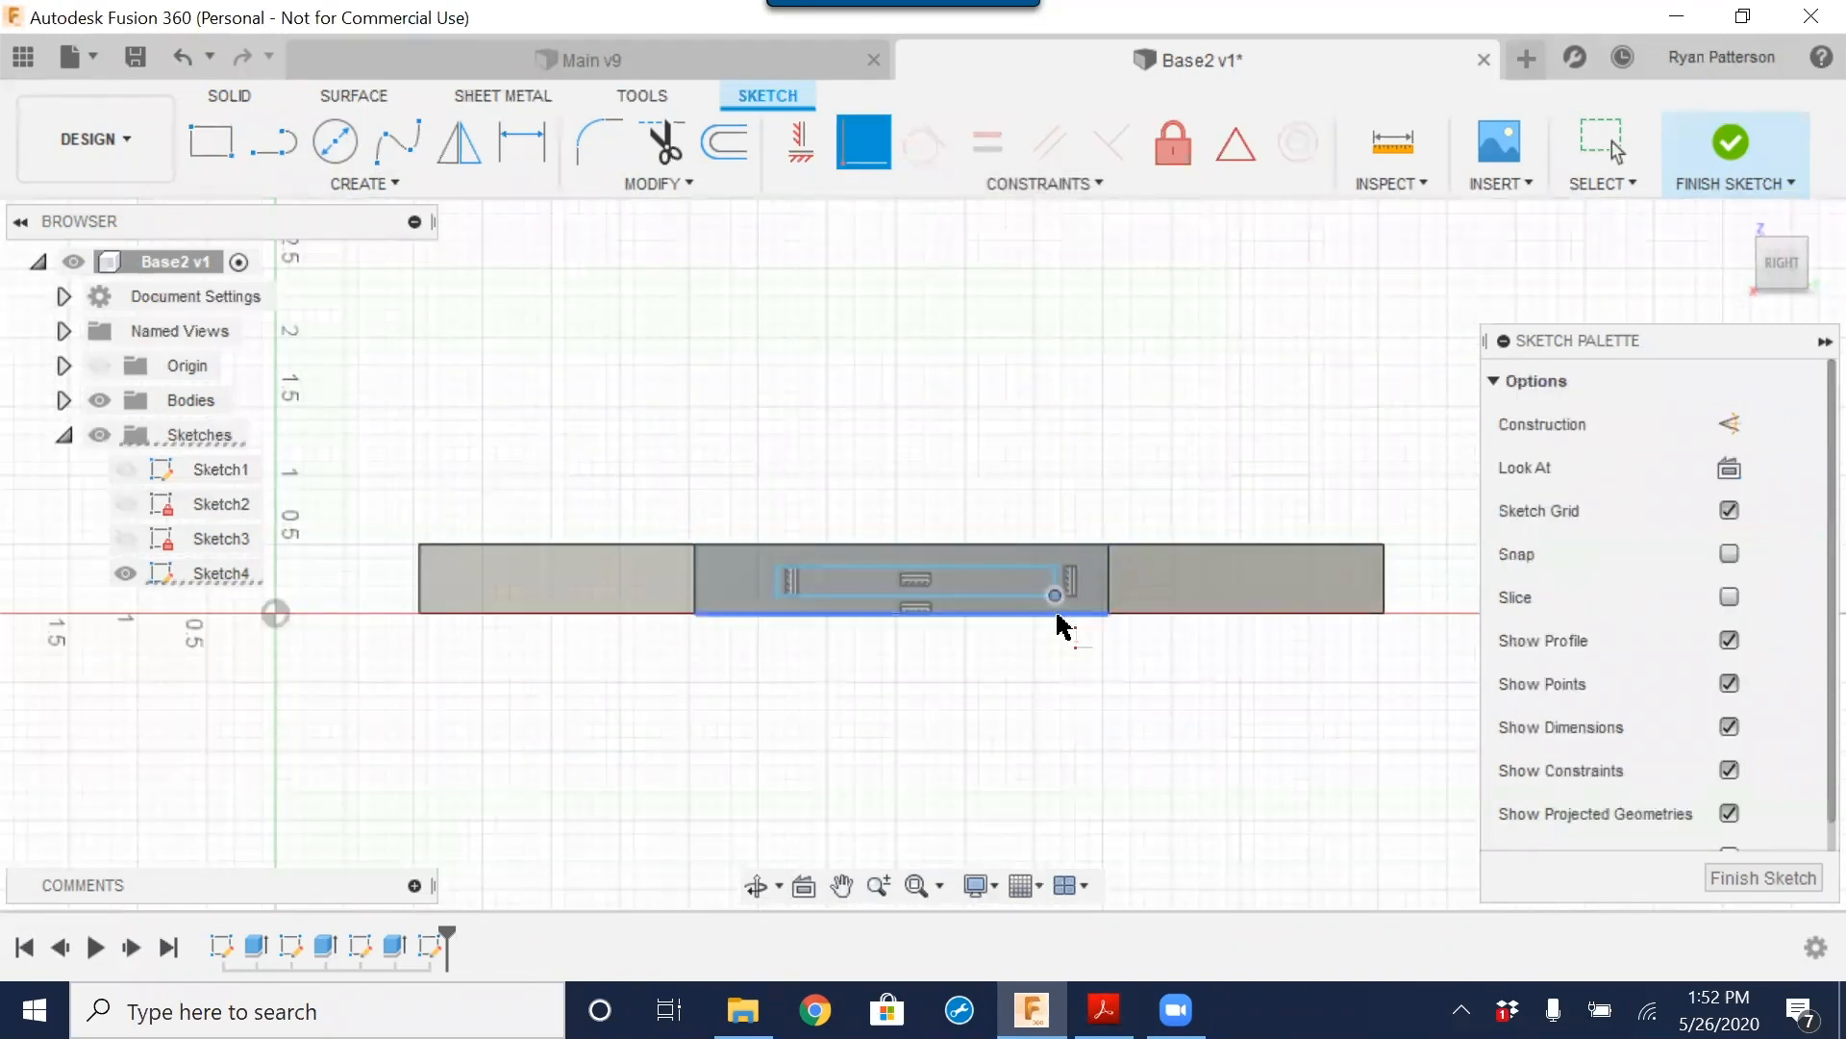
{"action": "left_click", "coordinate": [1056, 622]}
{"action": "scroll", "coordinate": [907, 658], "scroll_direction": "up", "scroll_amount": 2}
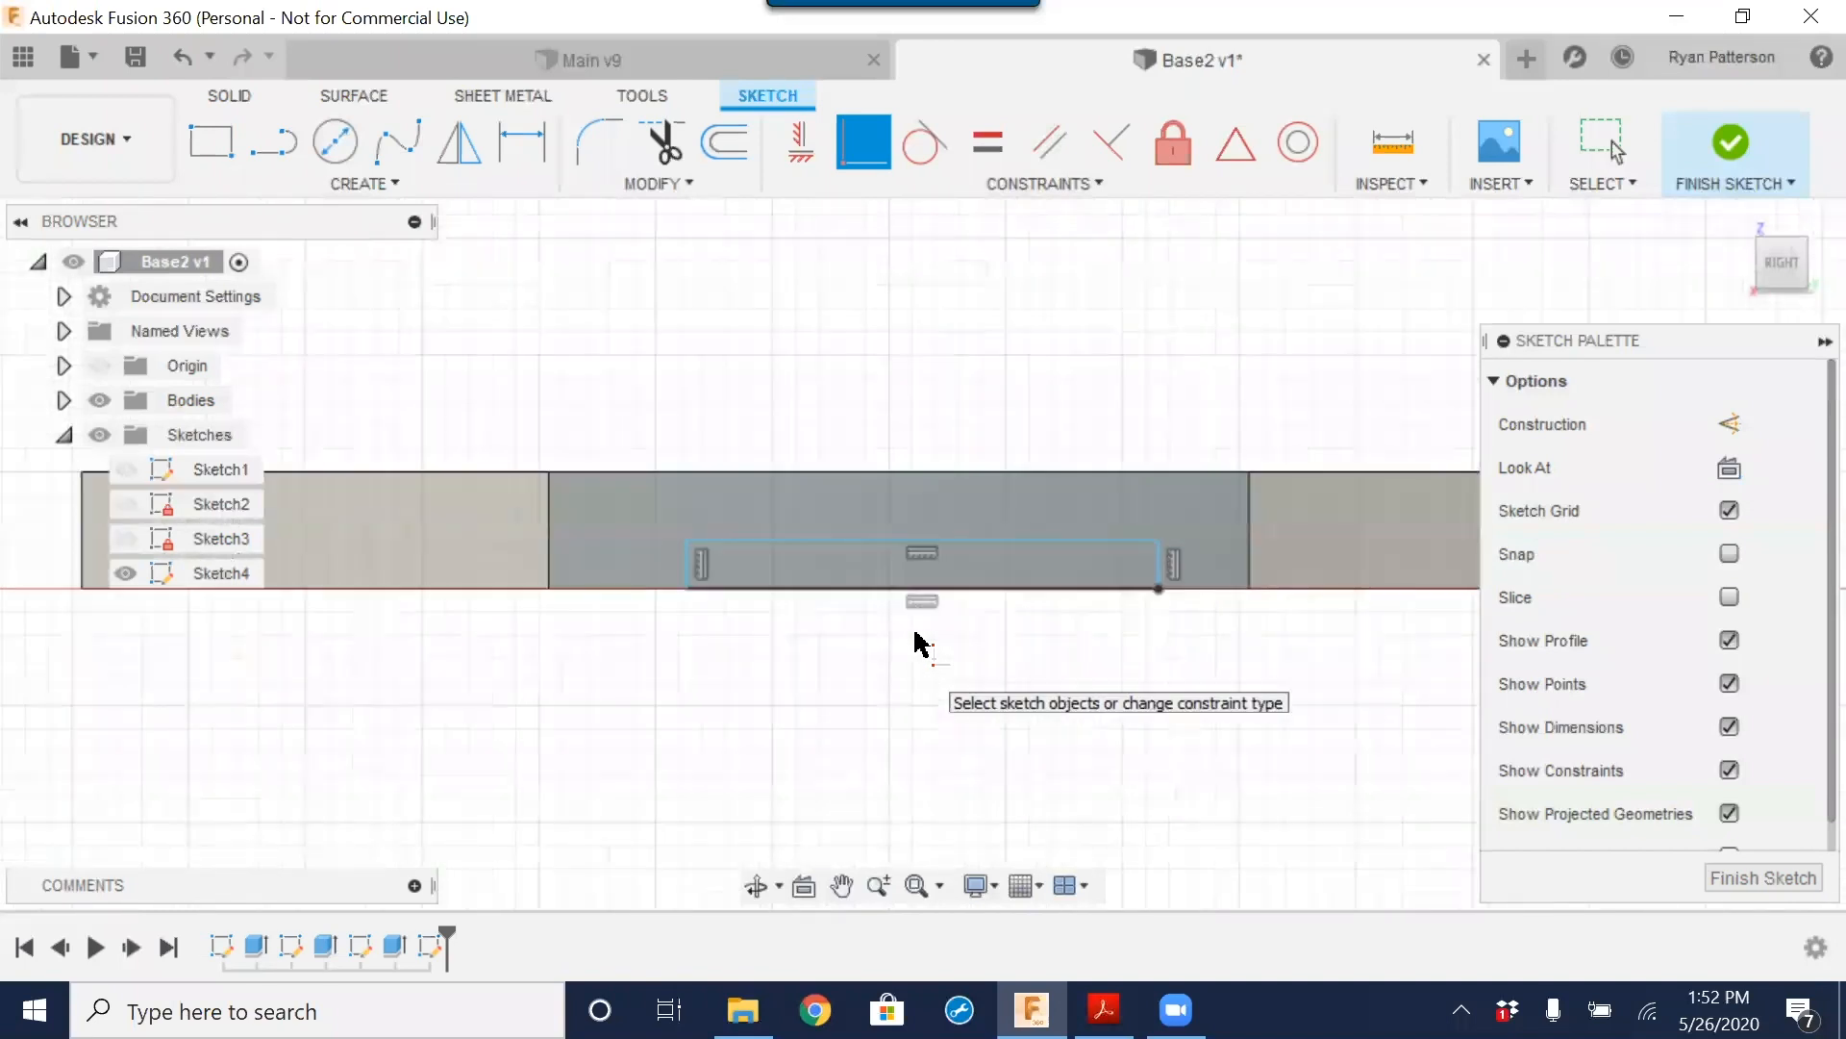
Step: Draw a line from the midpoint of the rectangle's top edge to the midpoint of the end face's top edge, and delete it
{"action": "left_click", "coordinate": [278, 173]}
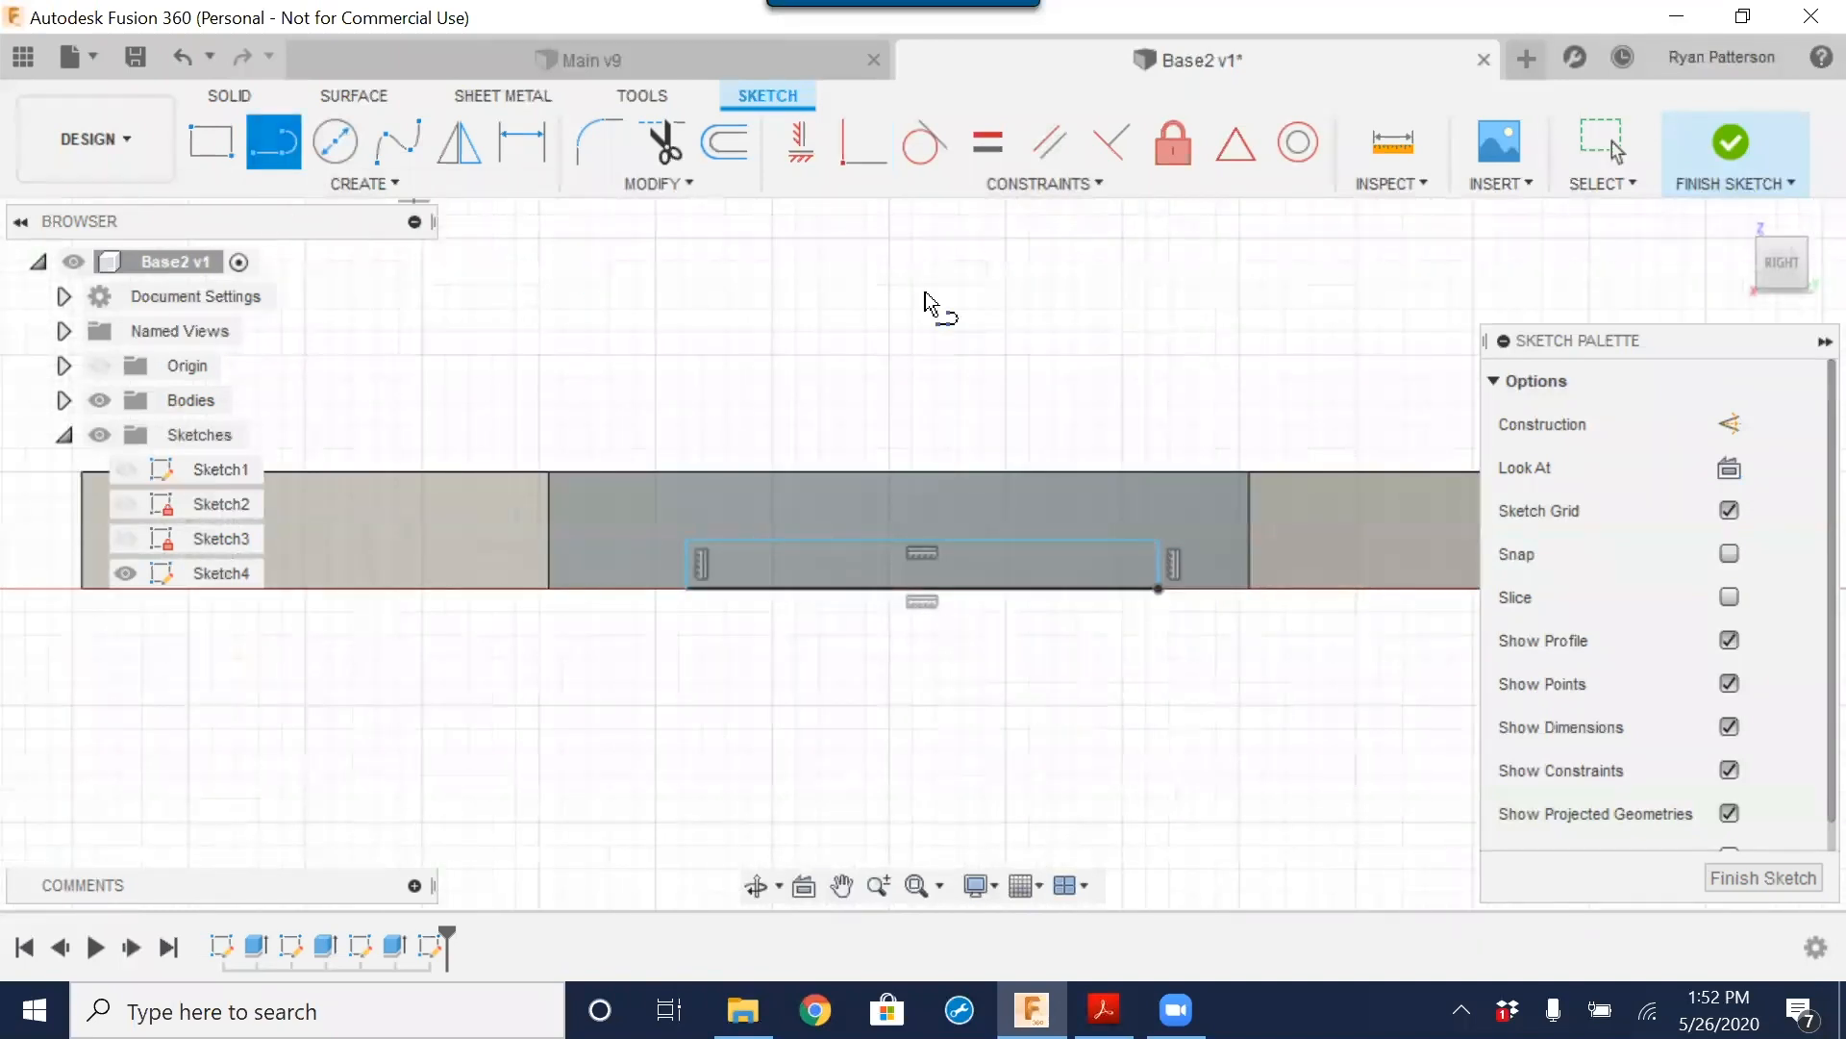
{"action": "left_click", "coordinate": [923, 540]}
{"action": "left_click", "coordinate": [900, 472]}
{"action": "key", "text": "Escape"}
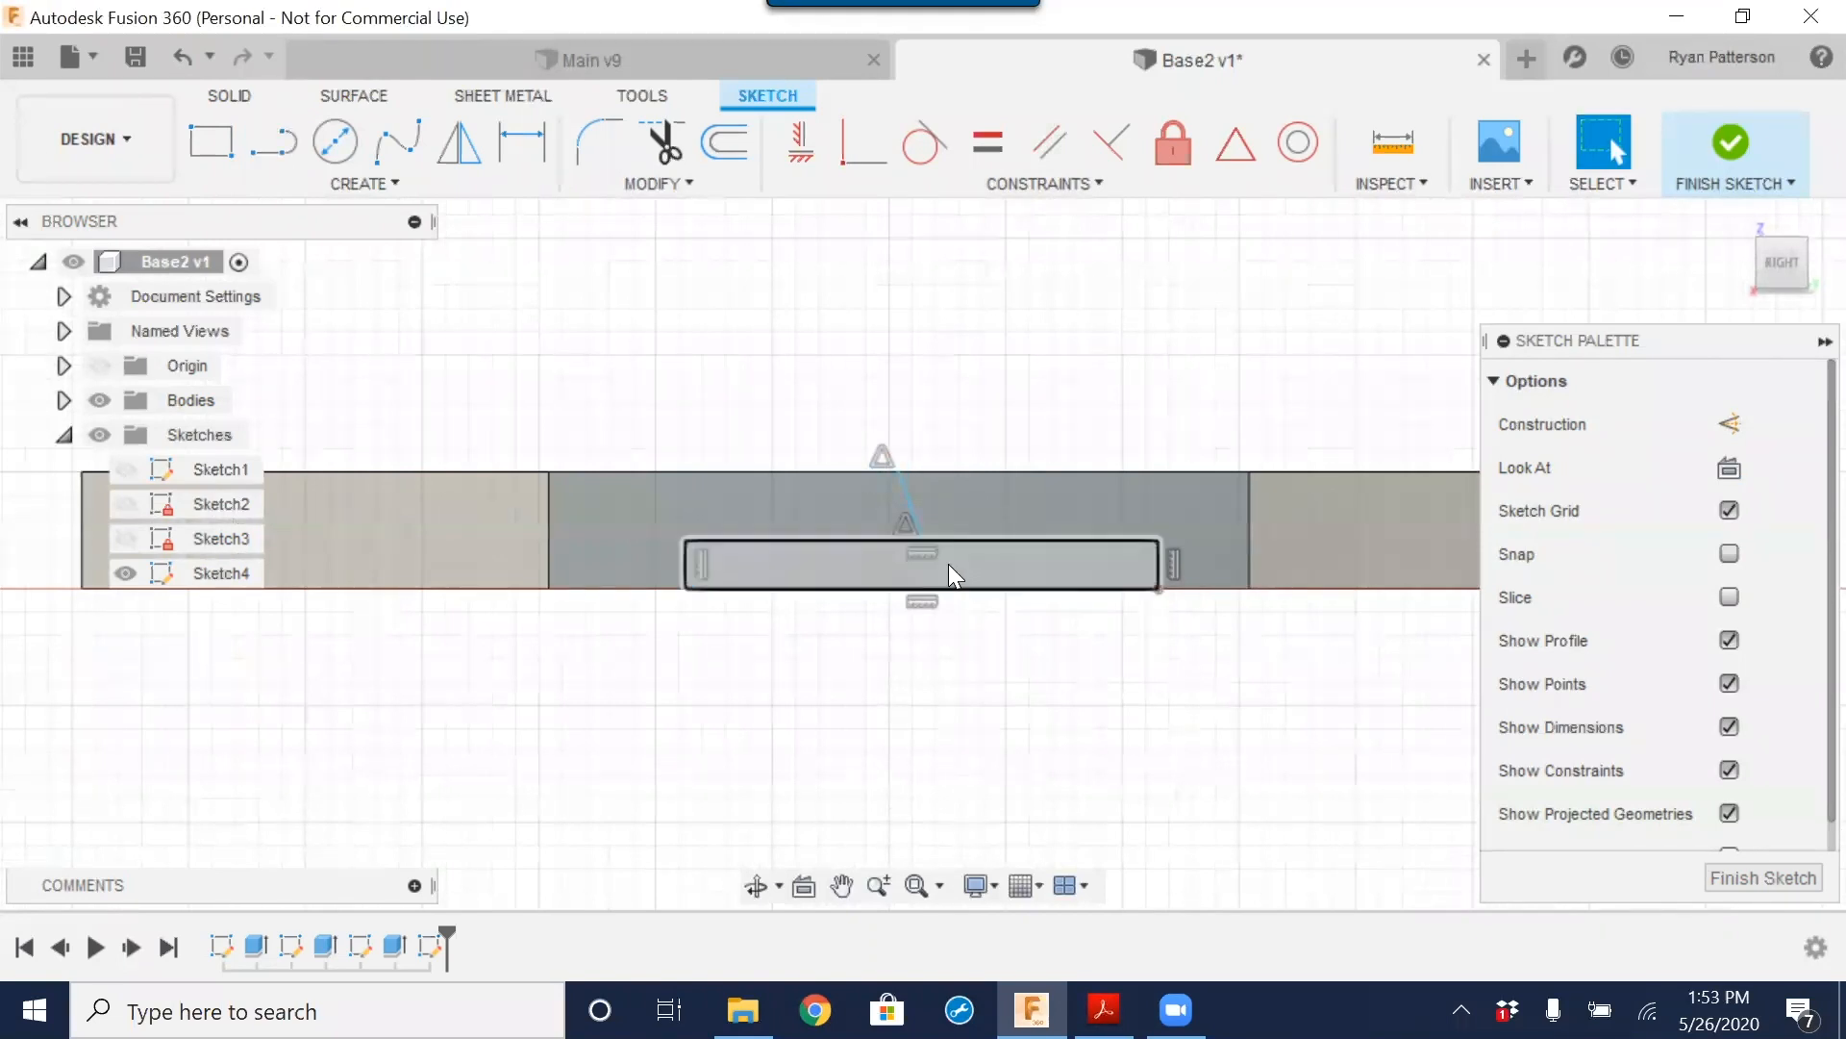
{"action": "right_click", "coordinate": [905, 502]}
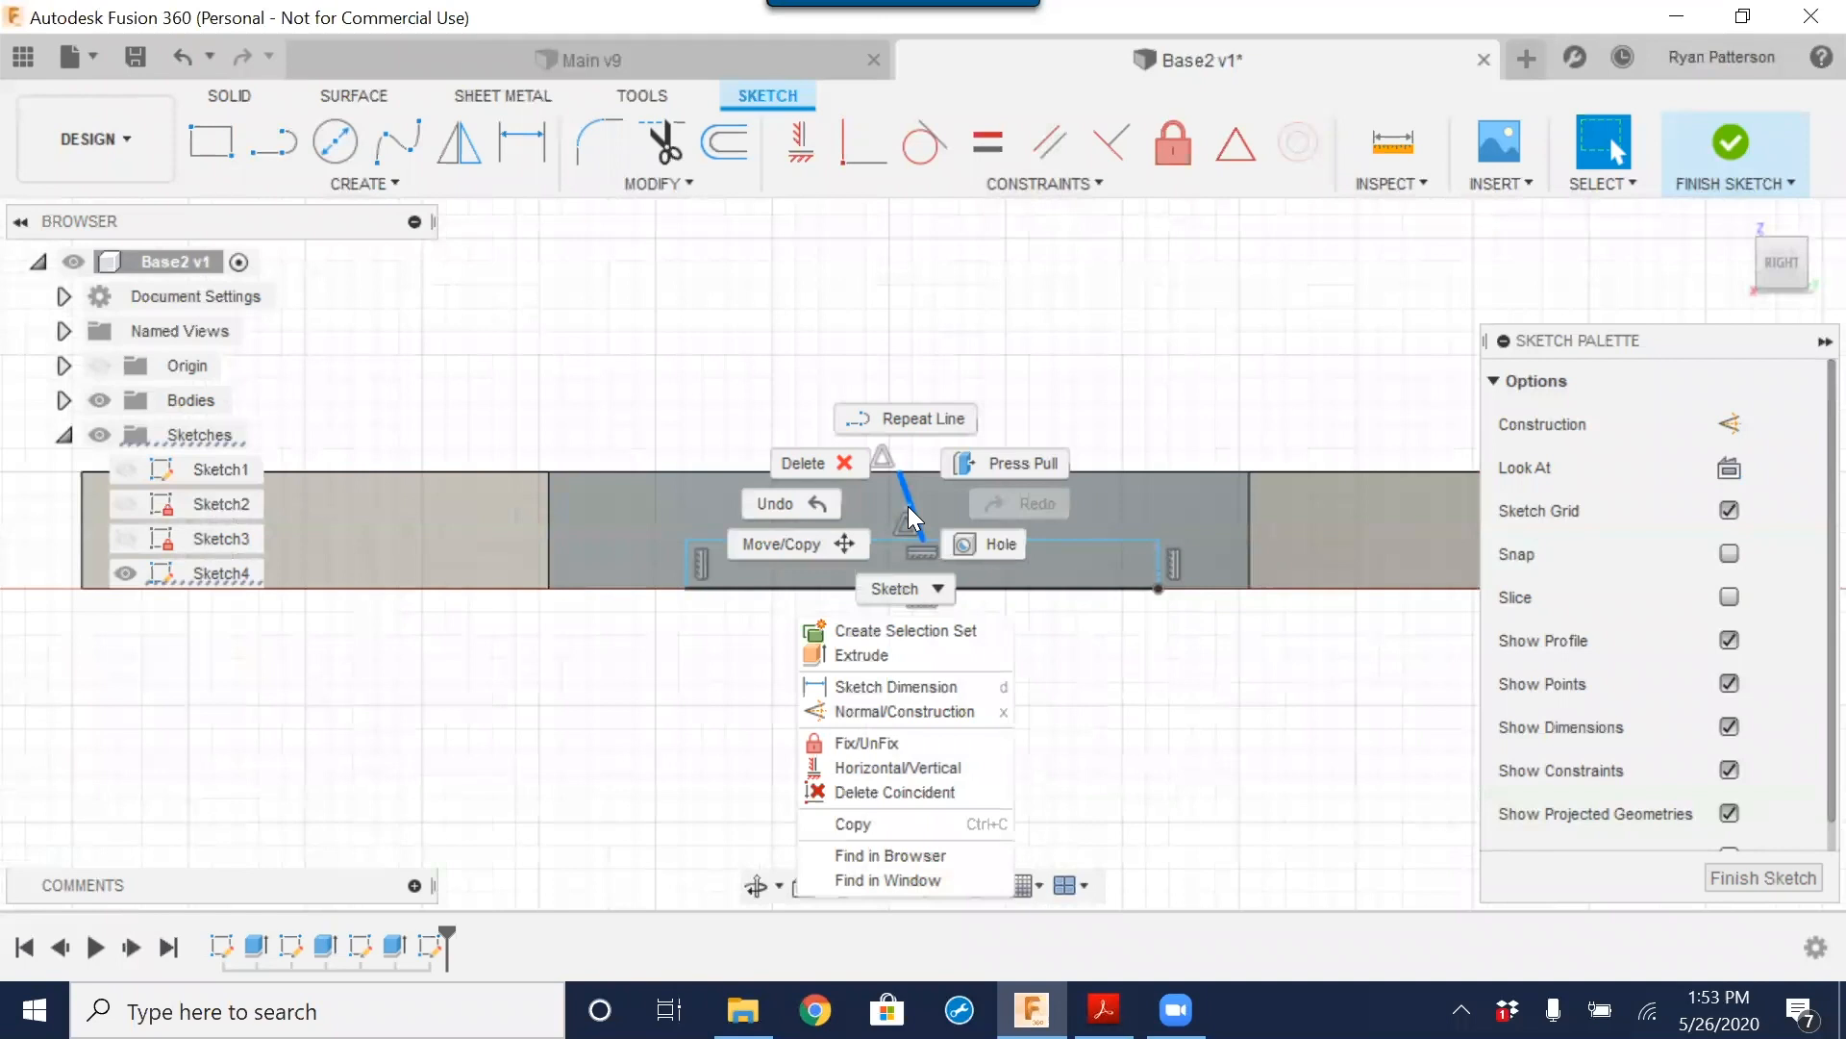
{"action": "left_click", "coordinate": [752, 373]}
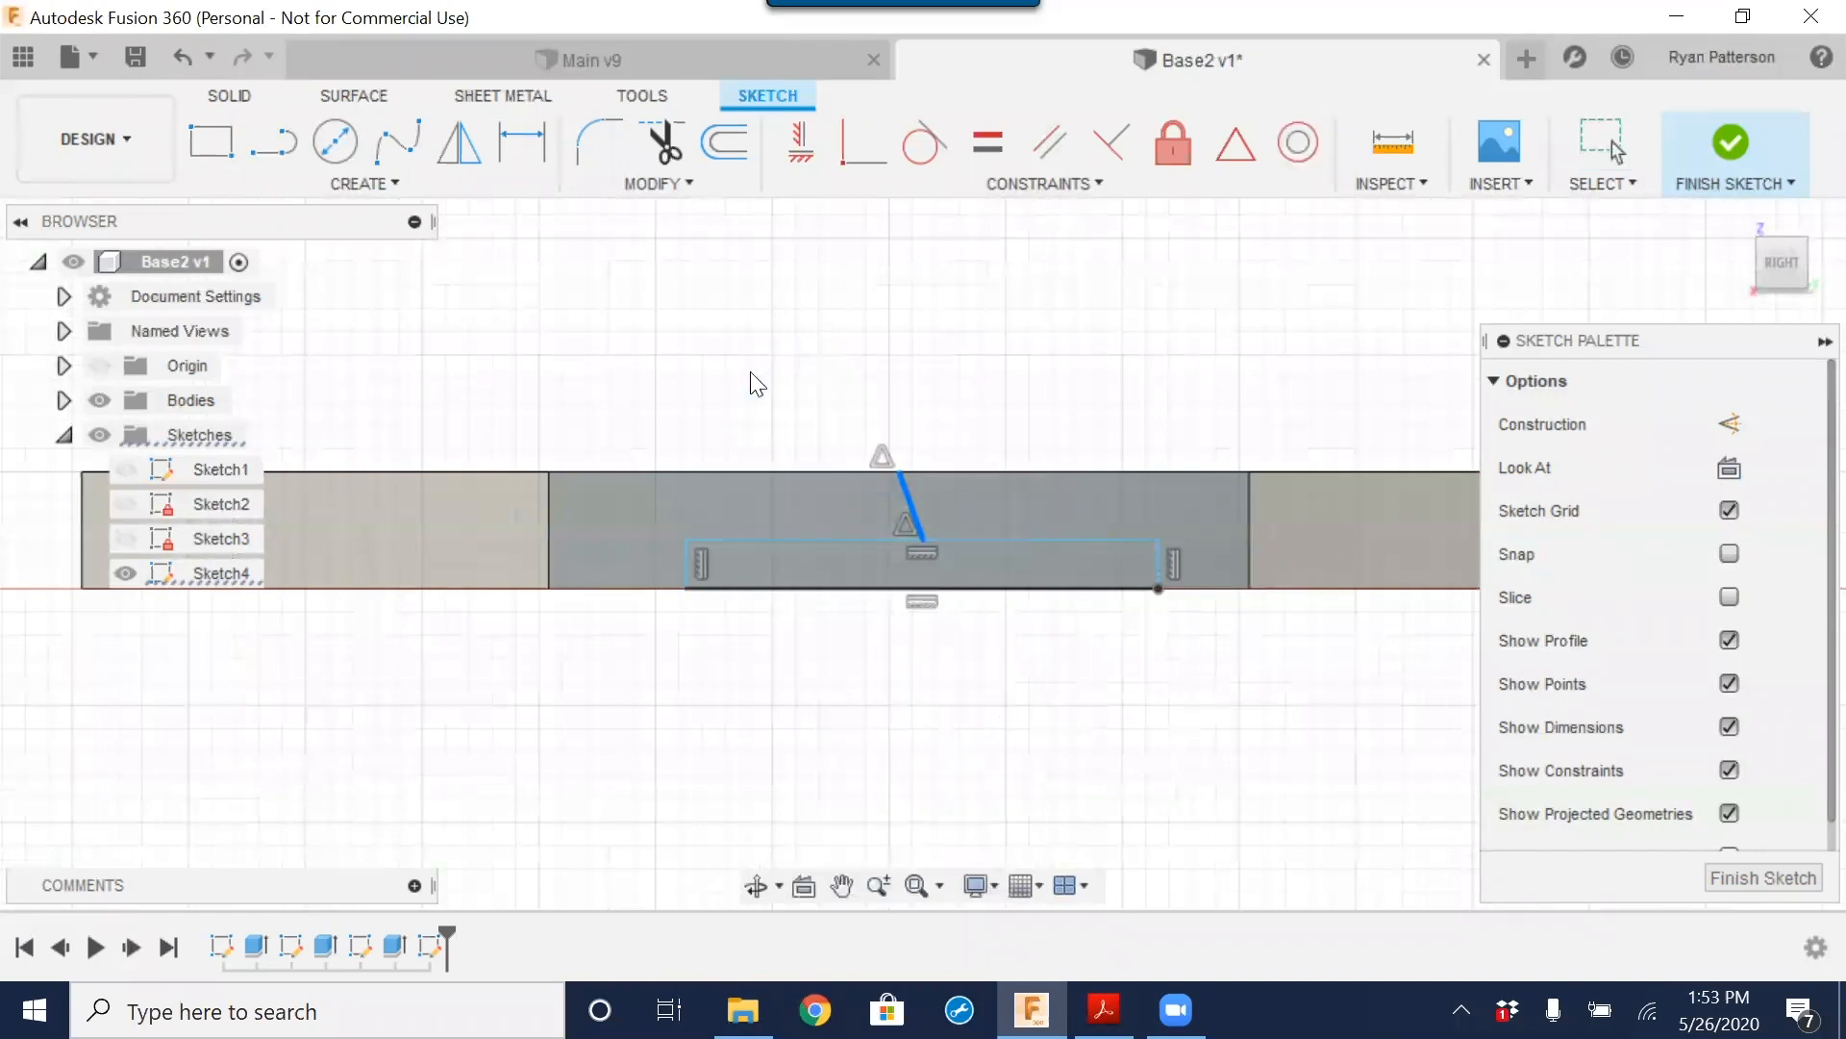
{"action": "right_click", "coordinate": [911, 510]}
{"action": "left_click", "coordinate": [798, 344]}
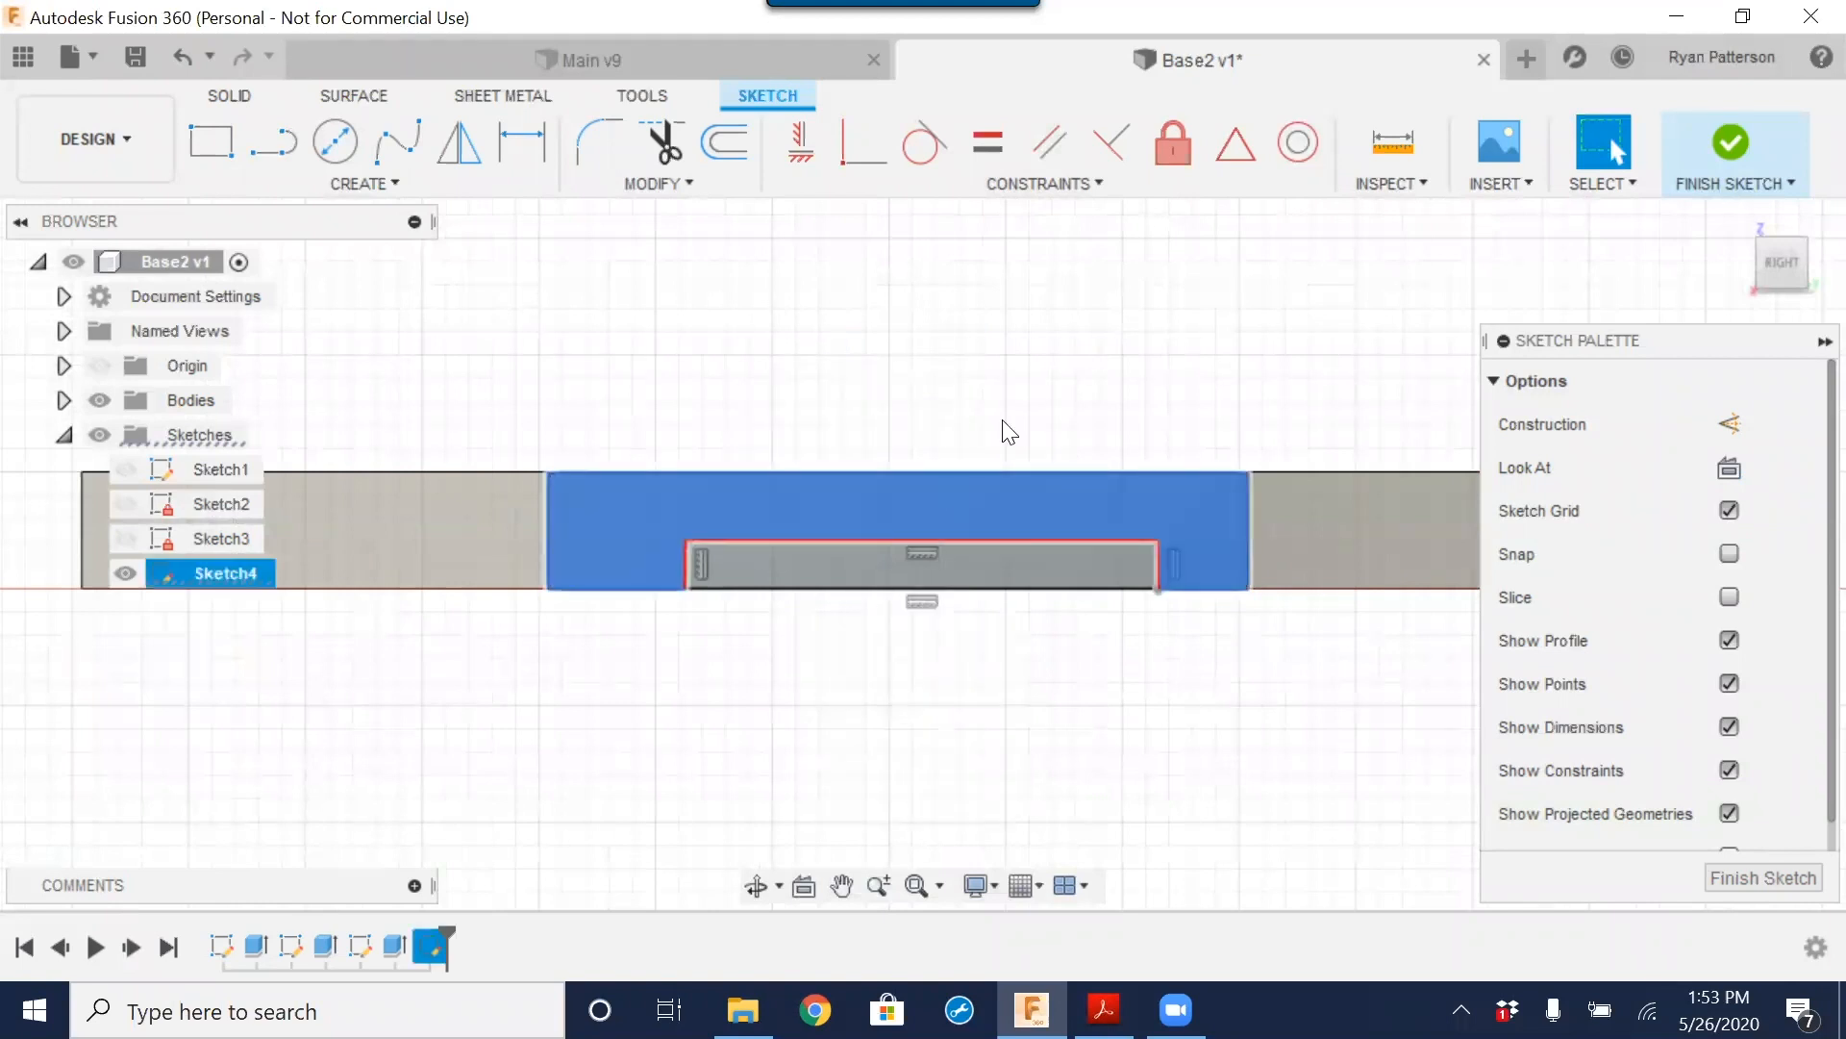
{"action": "left_click", "coordinate": [885, 437]}
Step: Connect the midpoints of the rectangle's top edge and the end face's top edge with a line, and convert it to construction geometry
{"action": "left_click", "coordinate": [272, 144]}
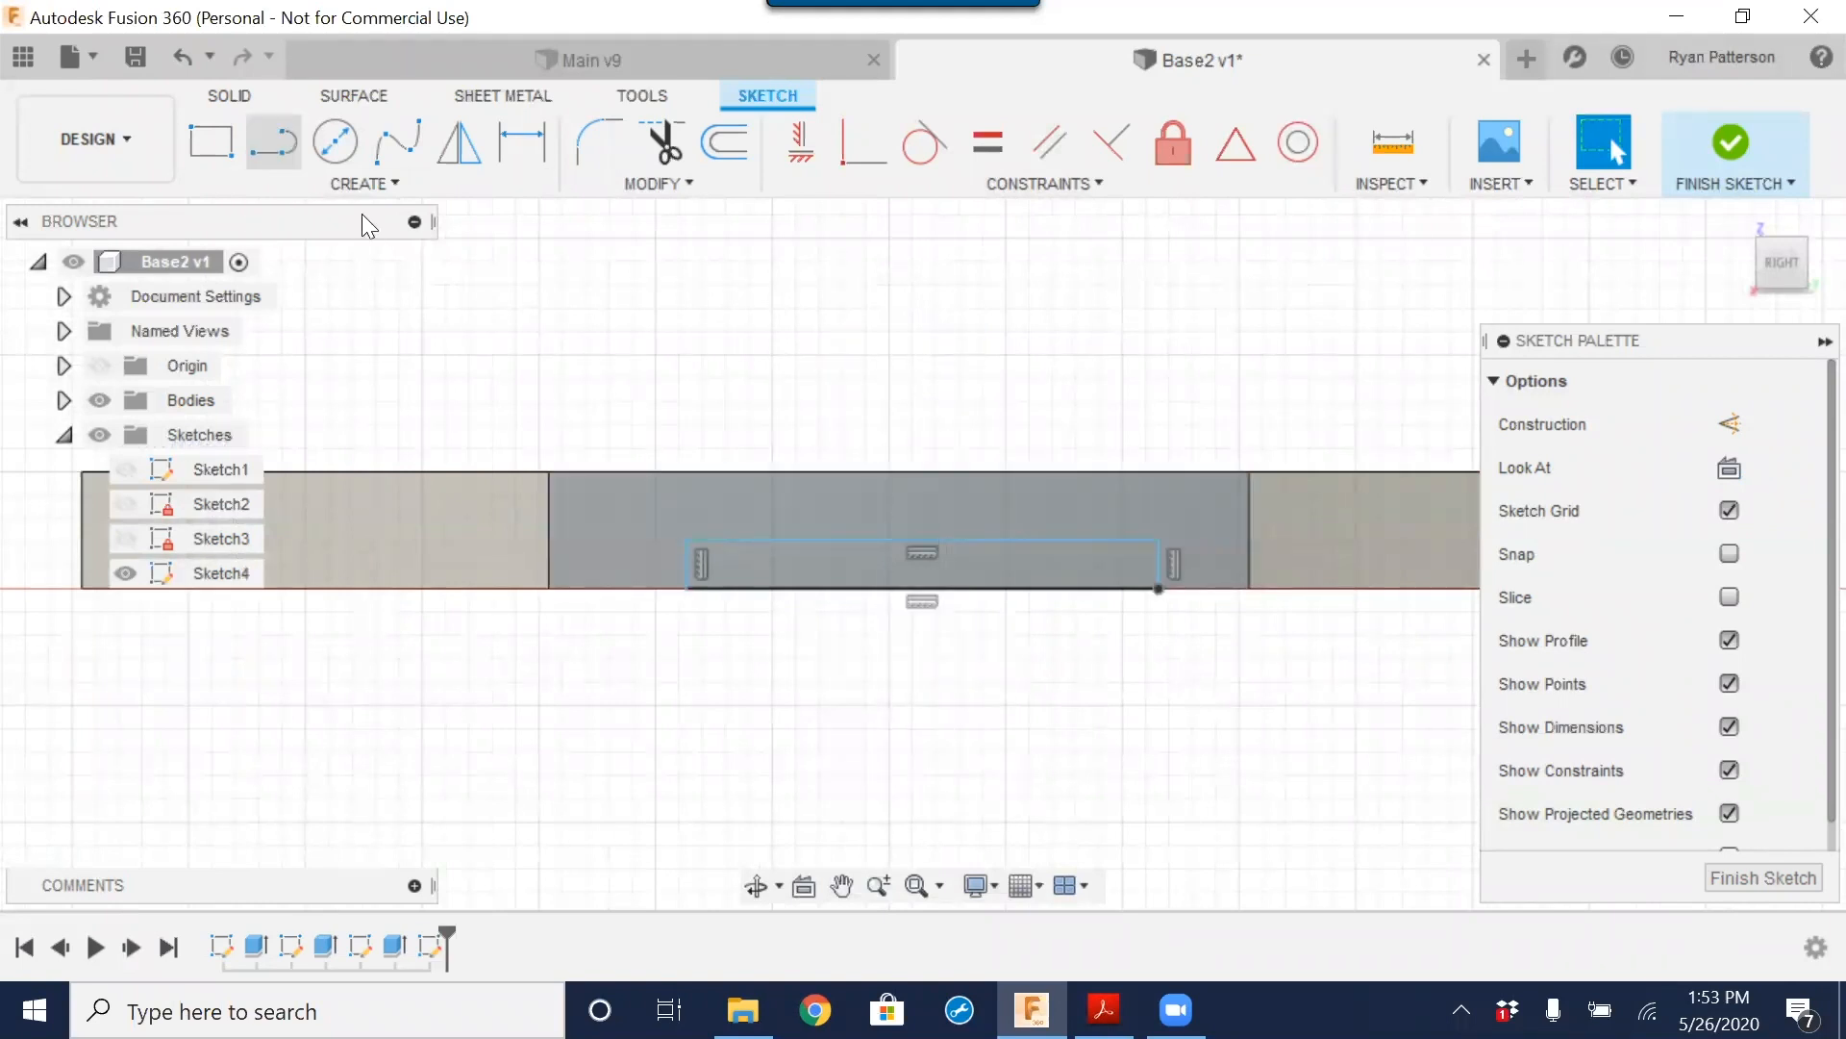
{"action": "left_click", "coordinate": [920, 539]}
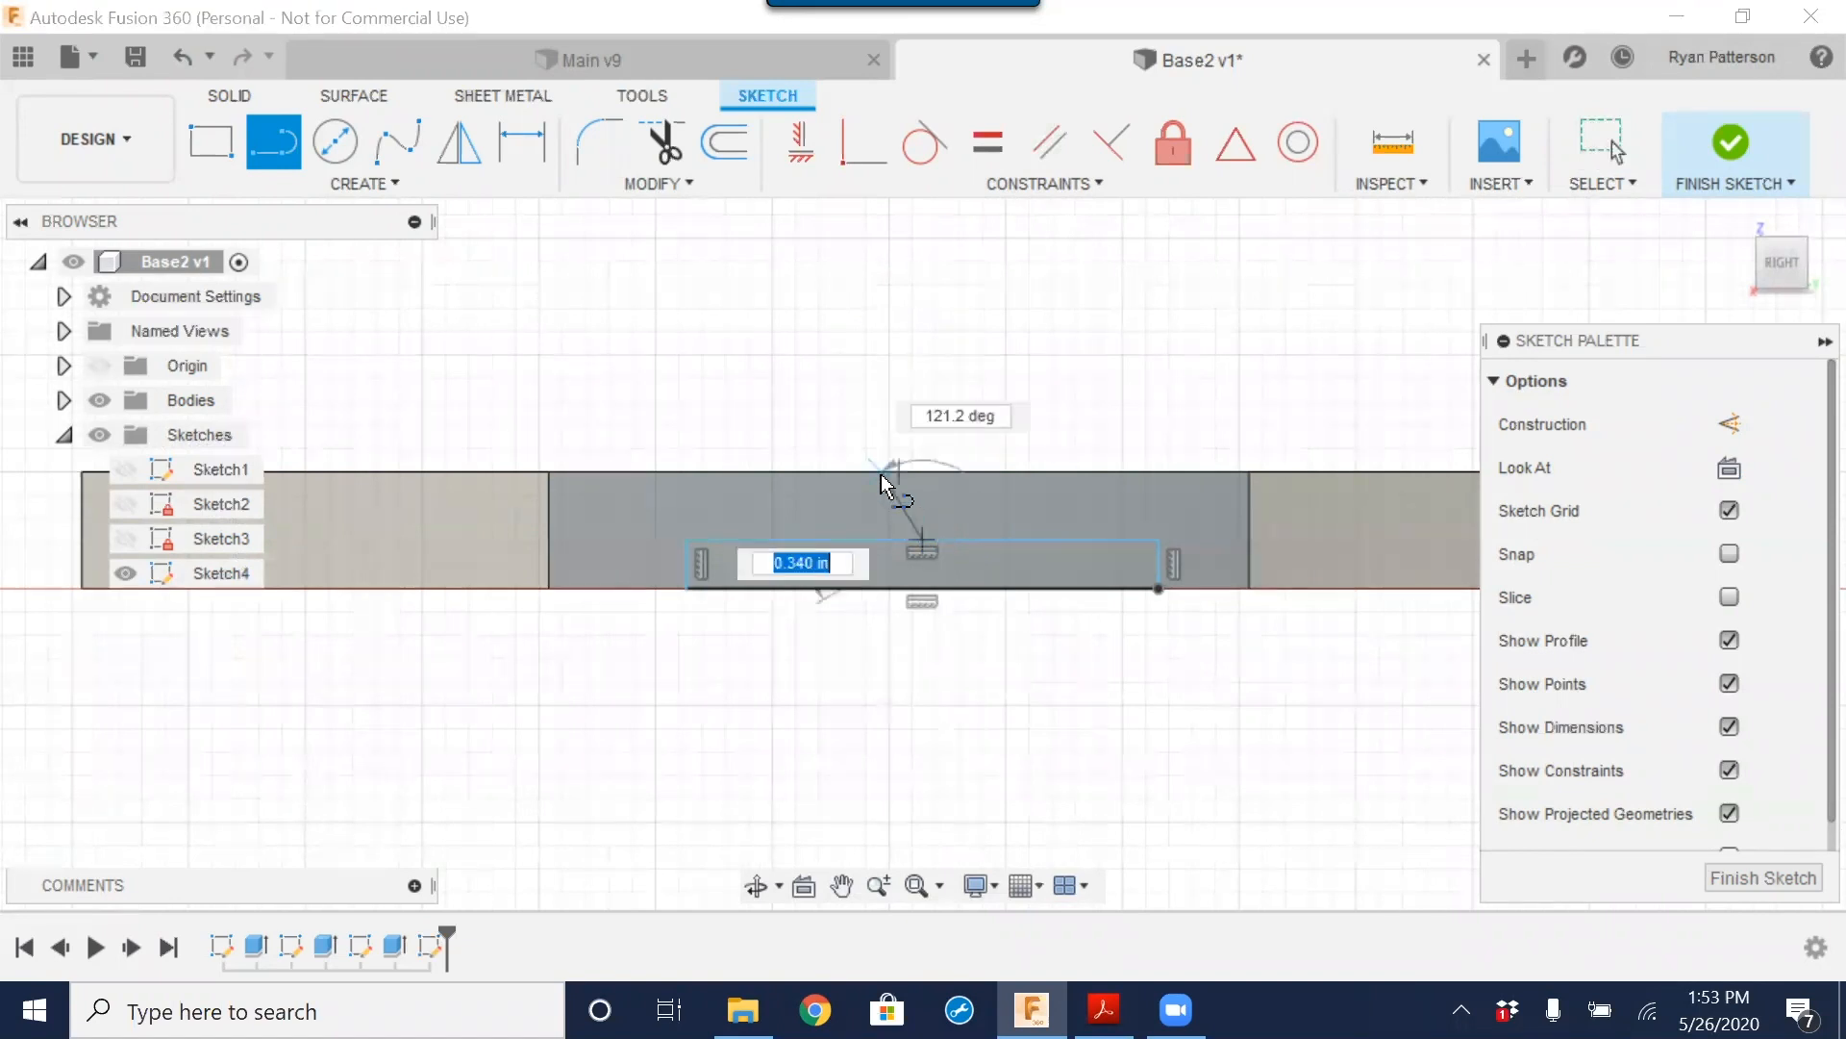
{"action": "left_click", "coordinate": [899, 481]}
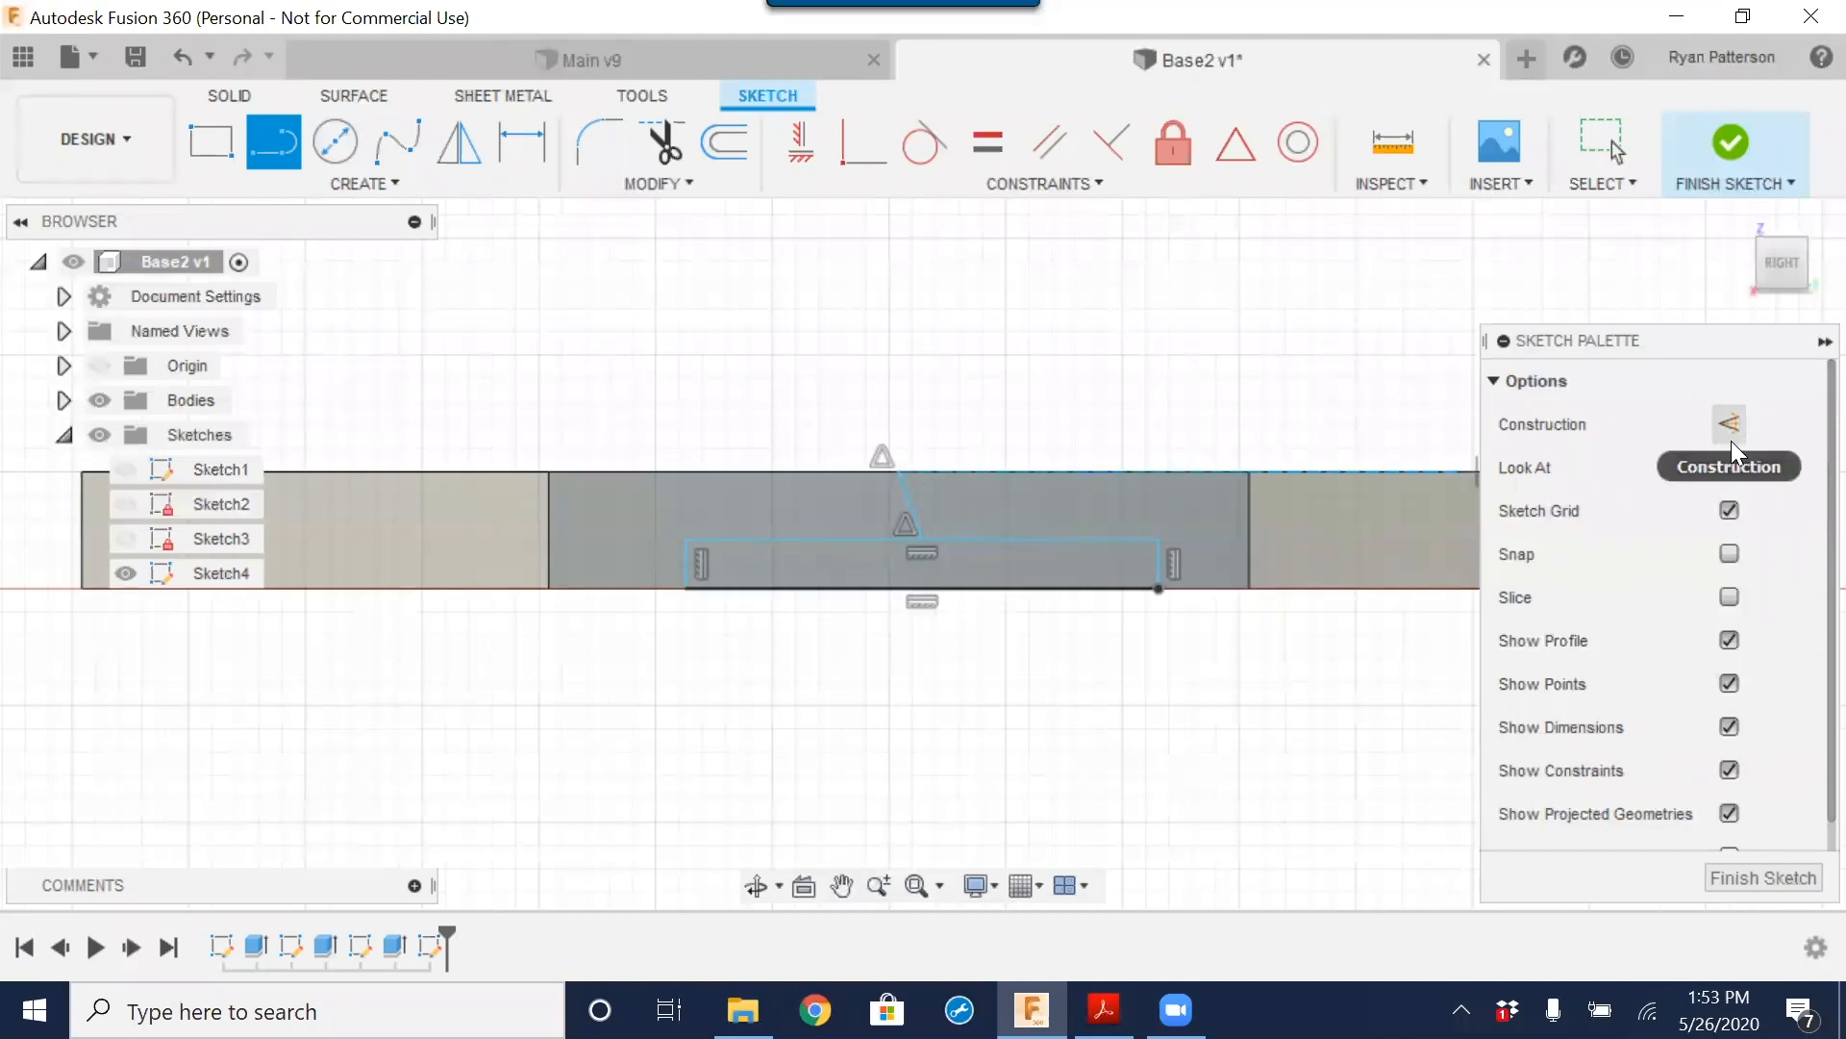
{"action": "key", "text": "Escape"}
{"action": "left_click", "coordinate": [904, 495]}
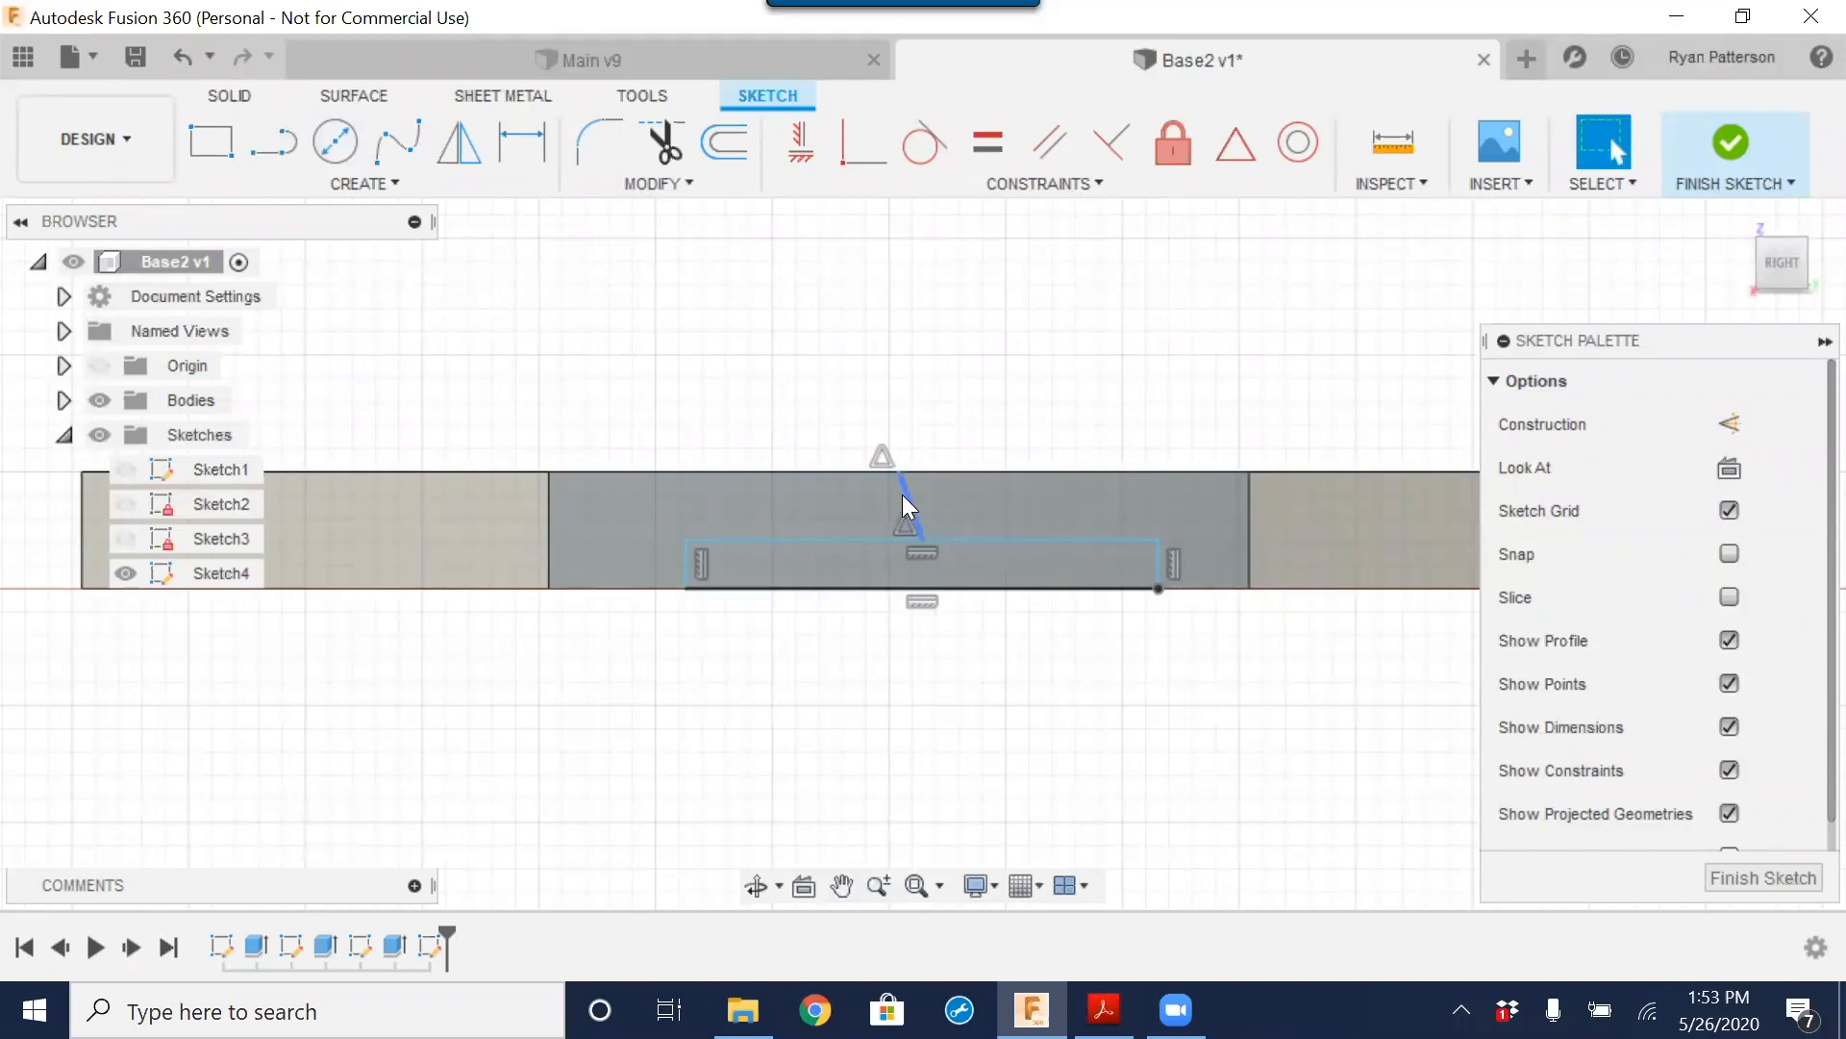
{"action": "right_click", "coordinate": [902, 494]}
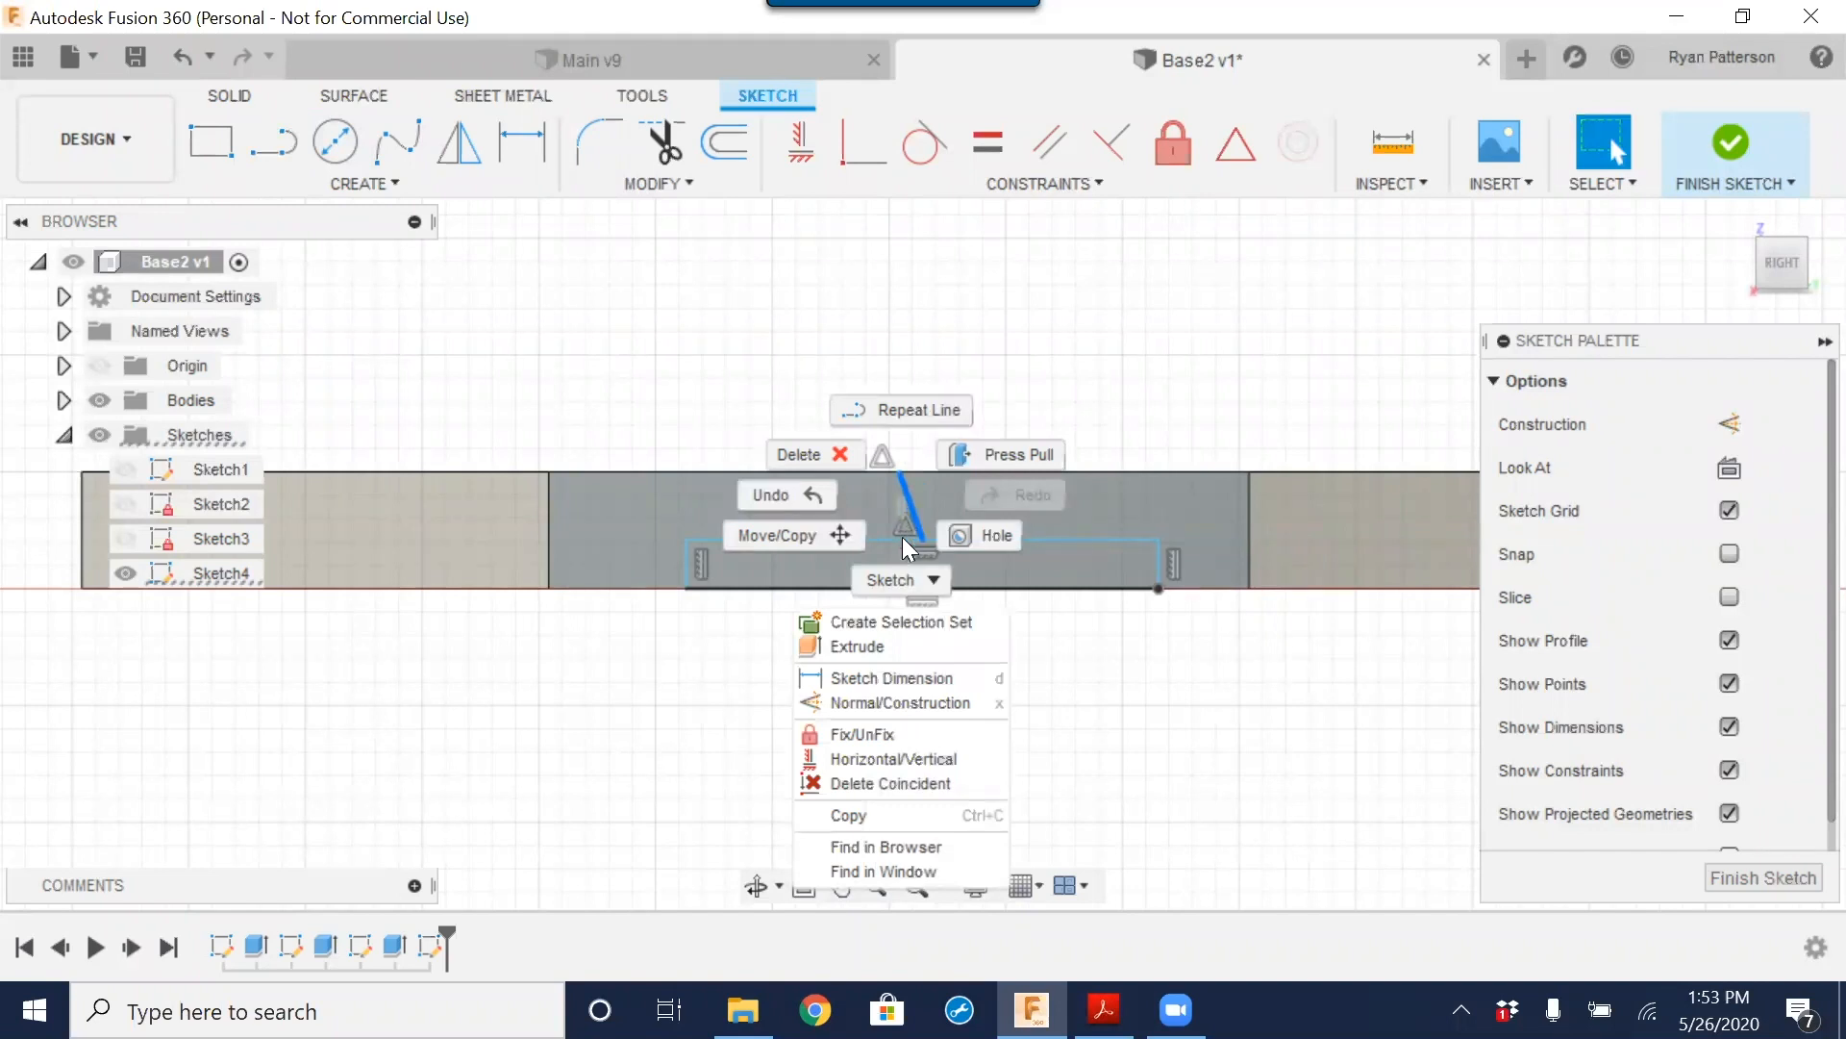
{"action": "left_click", "coordinate": [935, 703]}
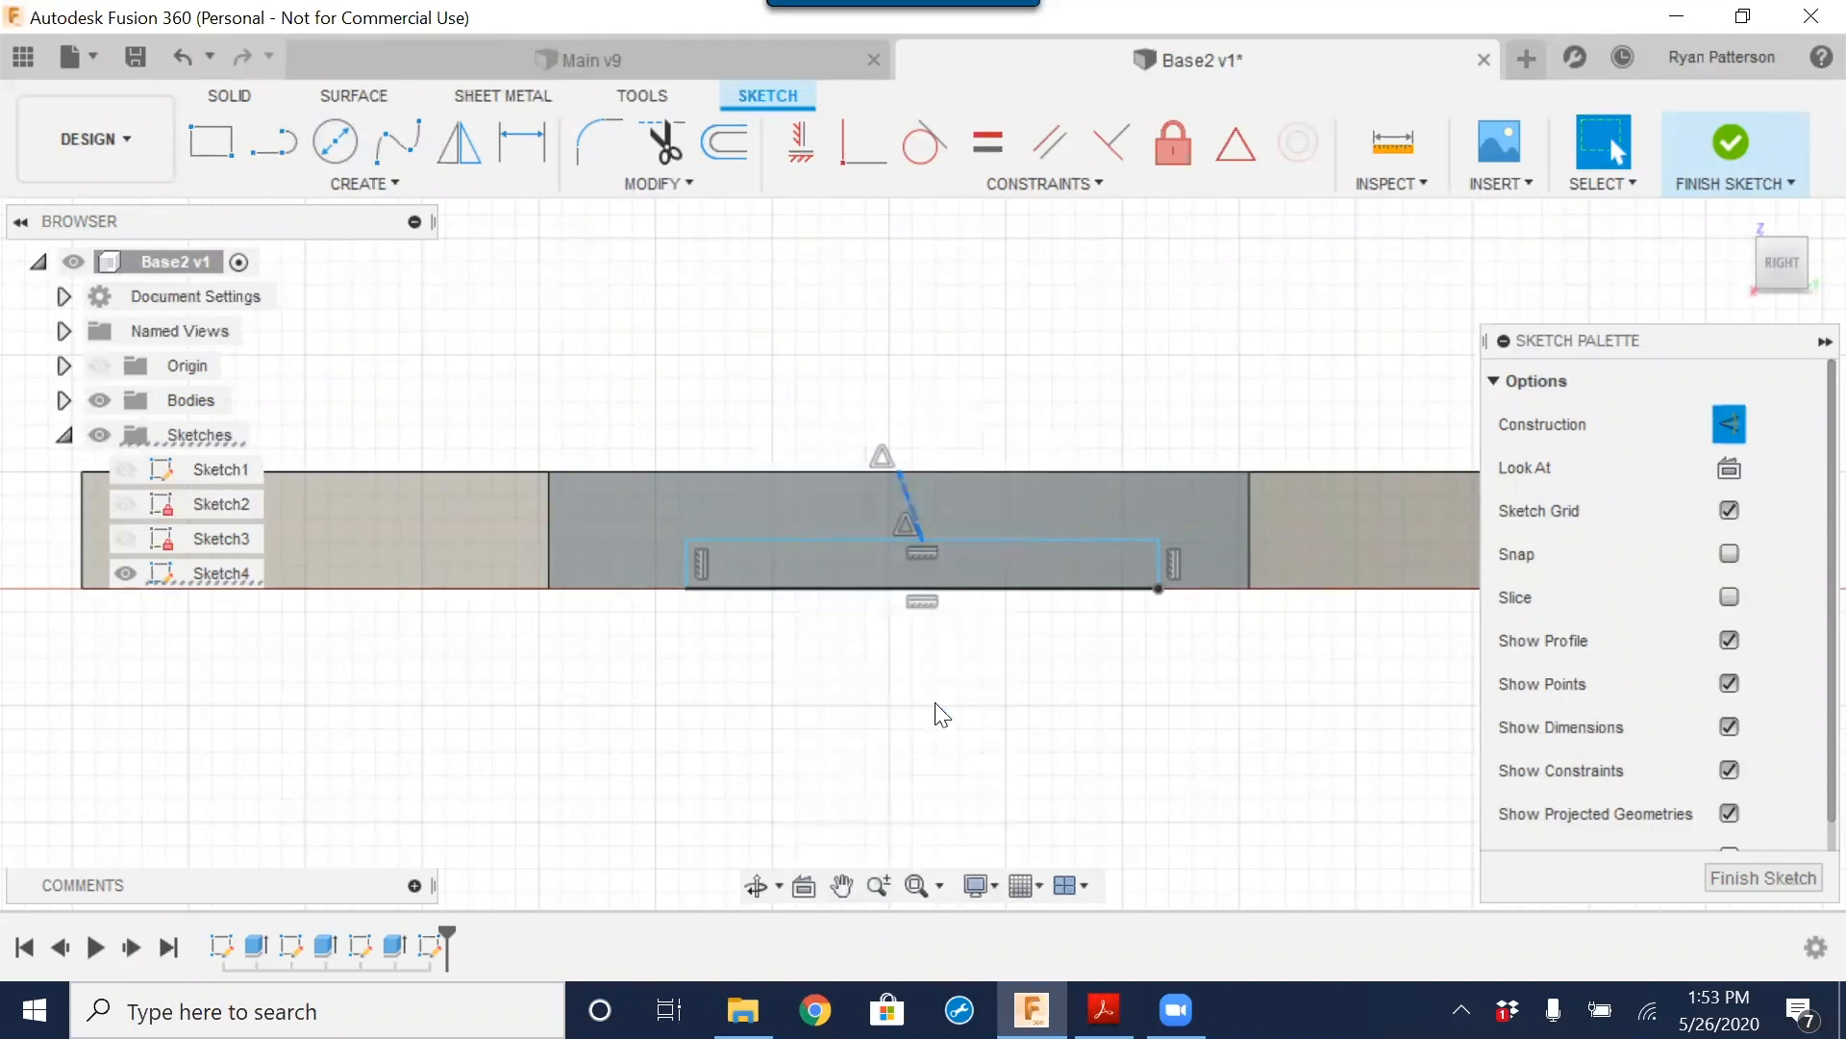
{"action": "left_click", "coordinate": [935, 703]}
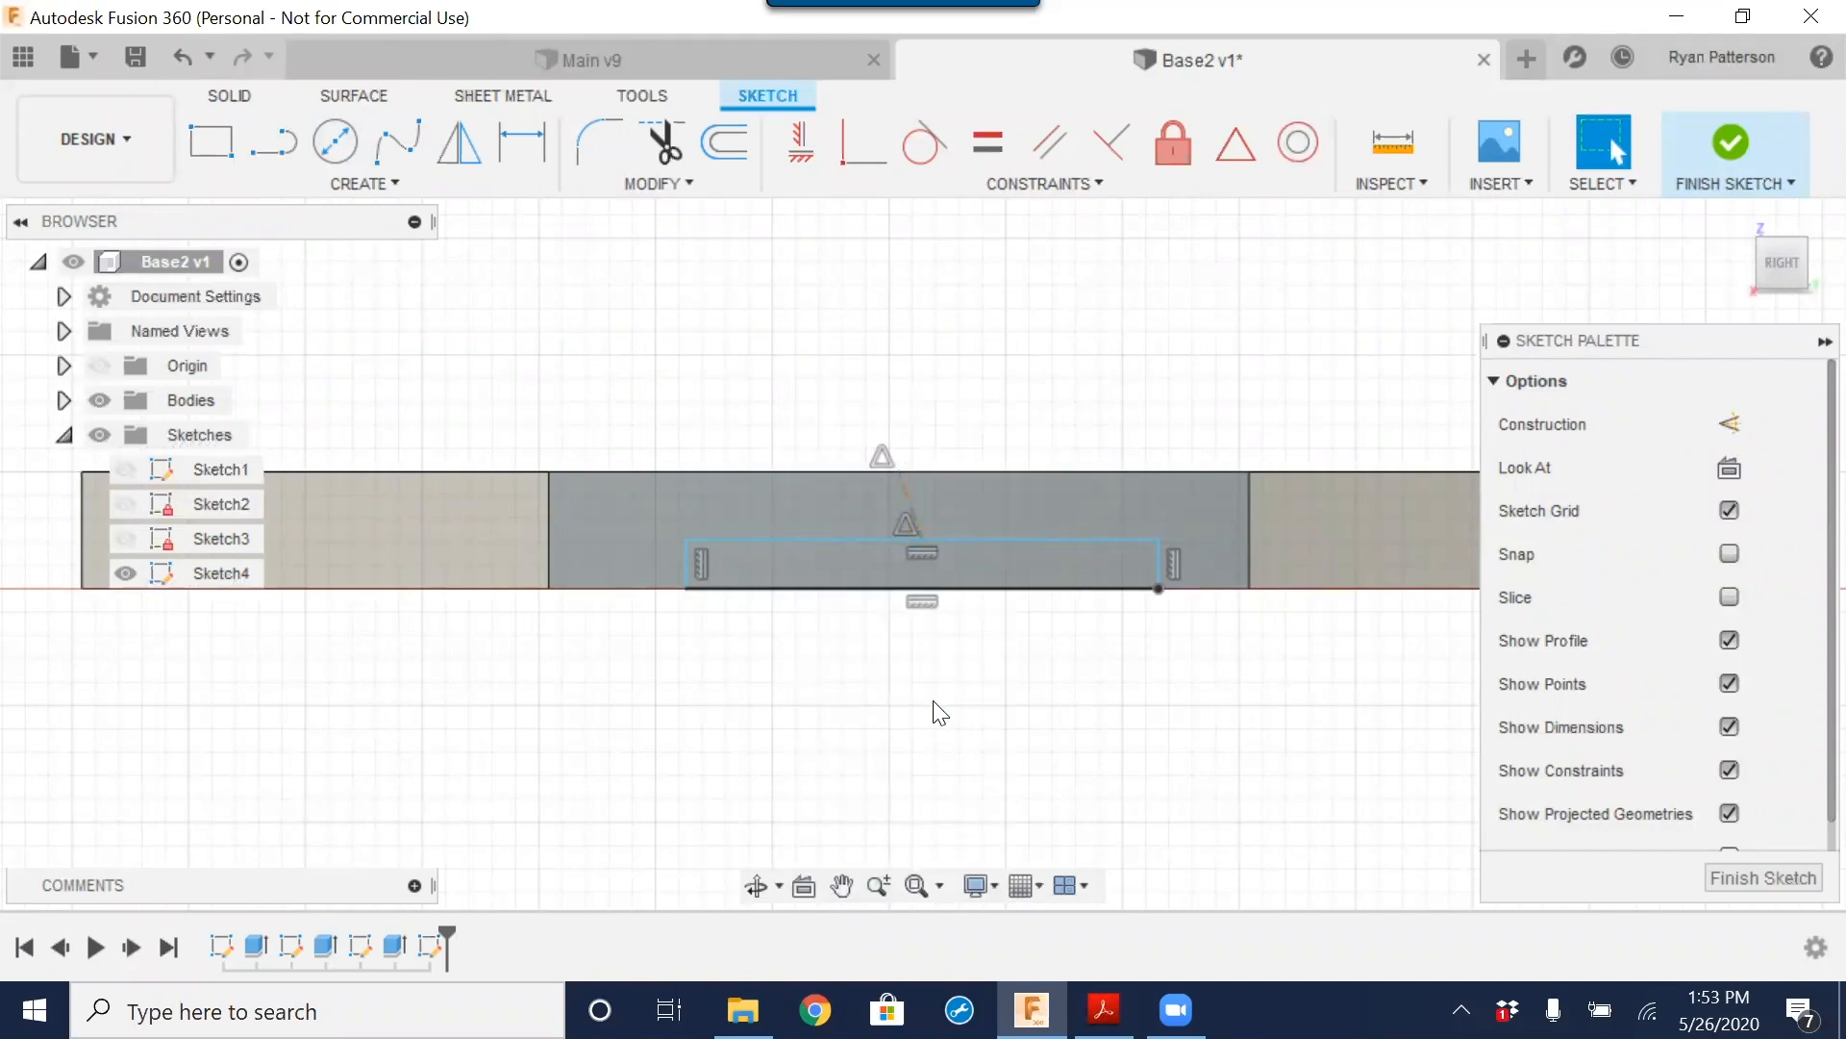
Step: Constrain the slanted construction line to vertical so the rectangle is centred on the end face
{"action": "left_click", "coordinate": [912, 506]}
{"action": "right_click", "coordinate": [911, 506]}
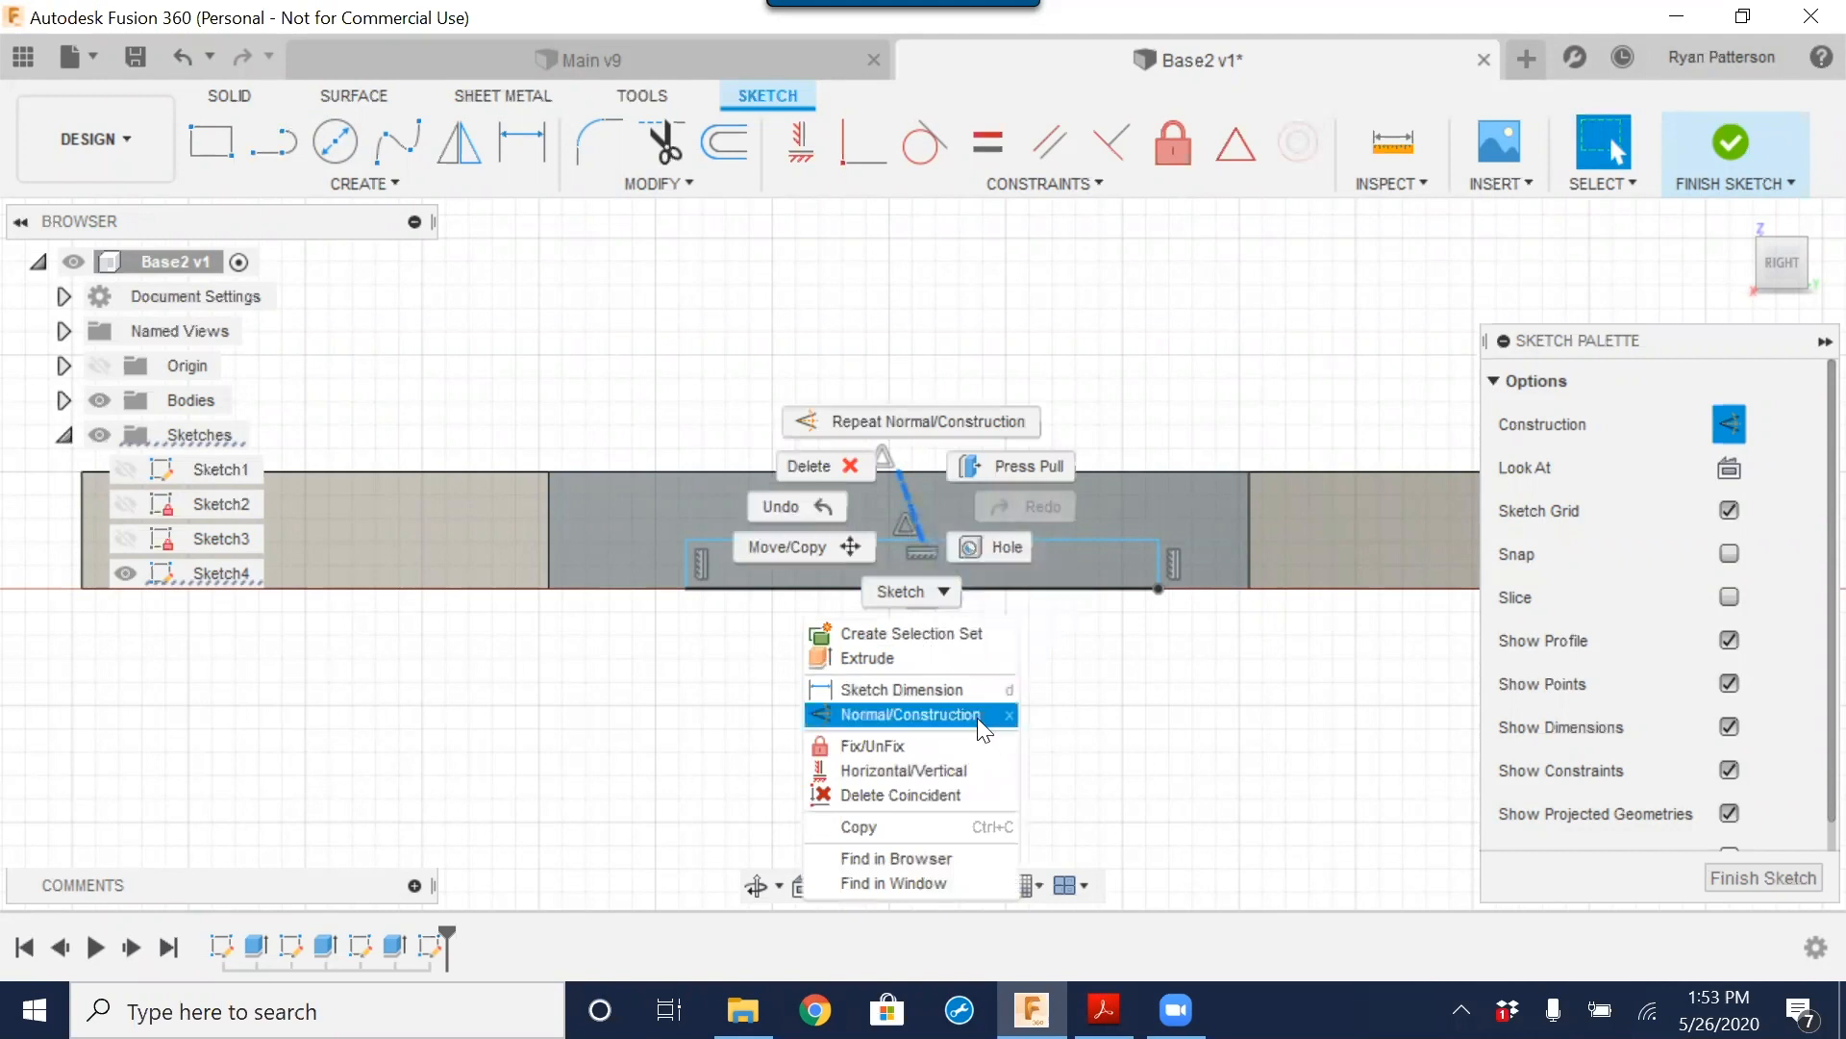
{"action": "left_click", "coordinate": [1038, 763]}
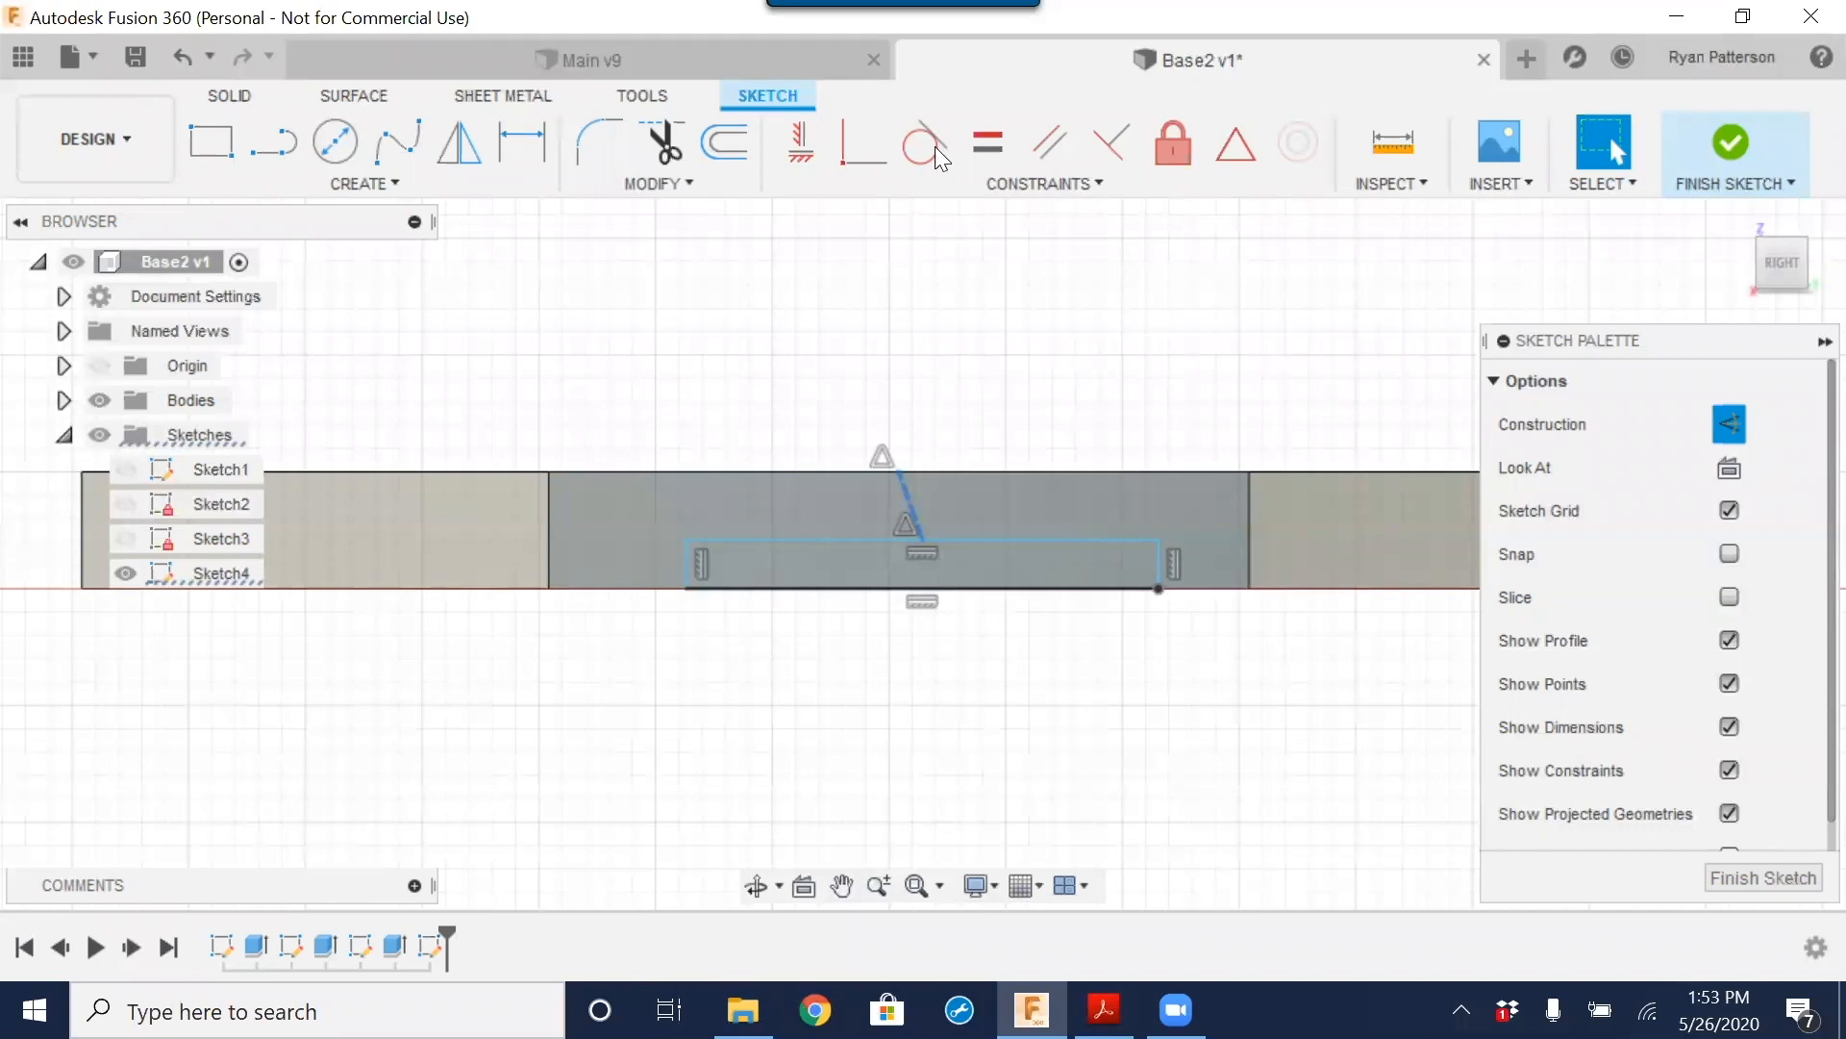
{"action": "left_click", "coordinate": [805, 147]}
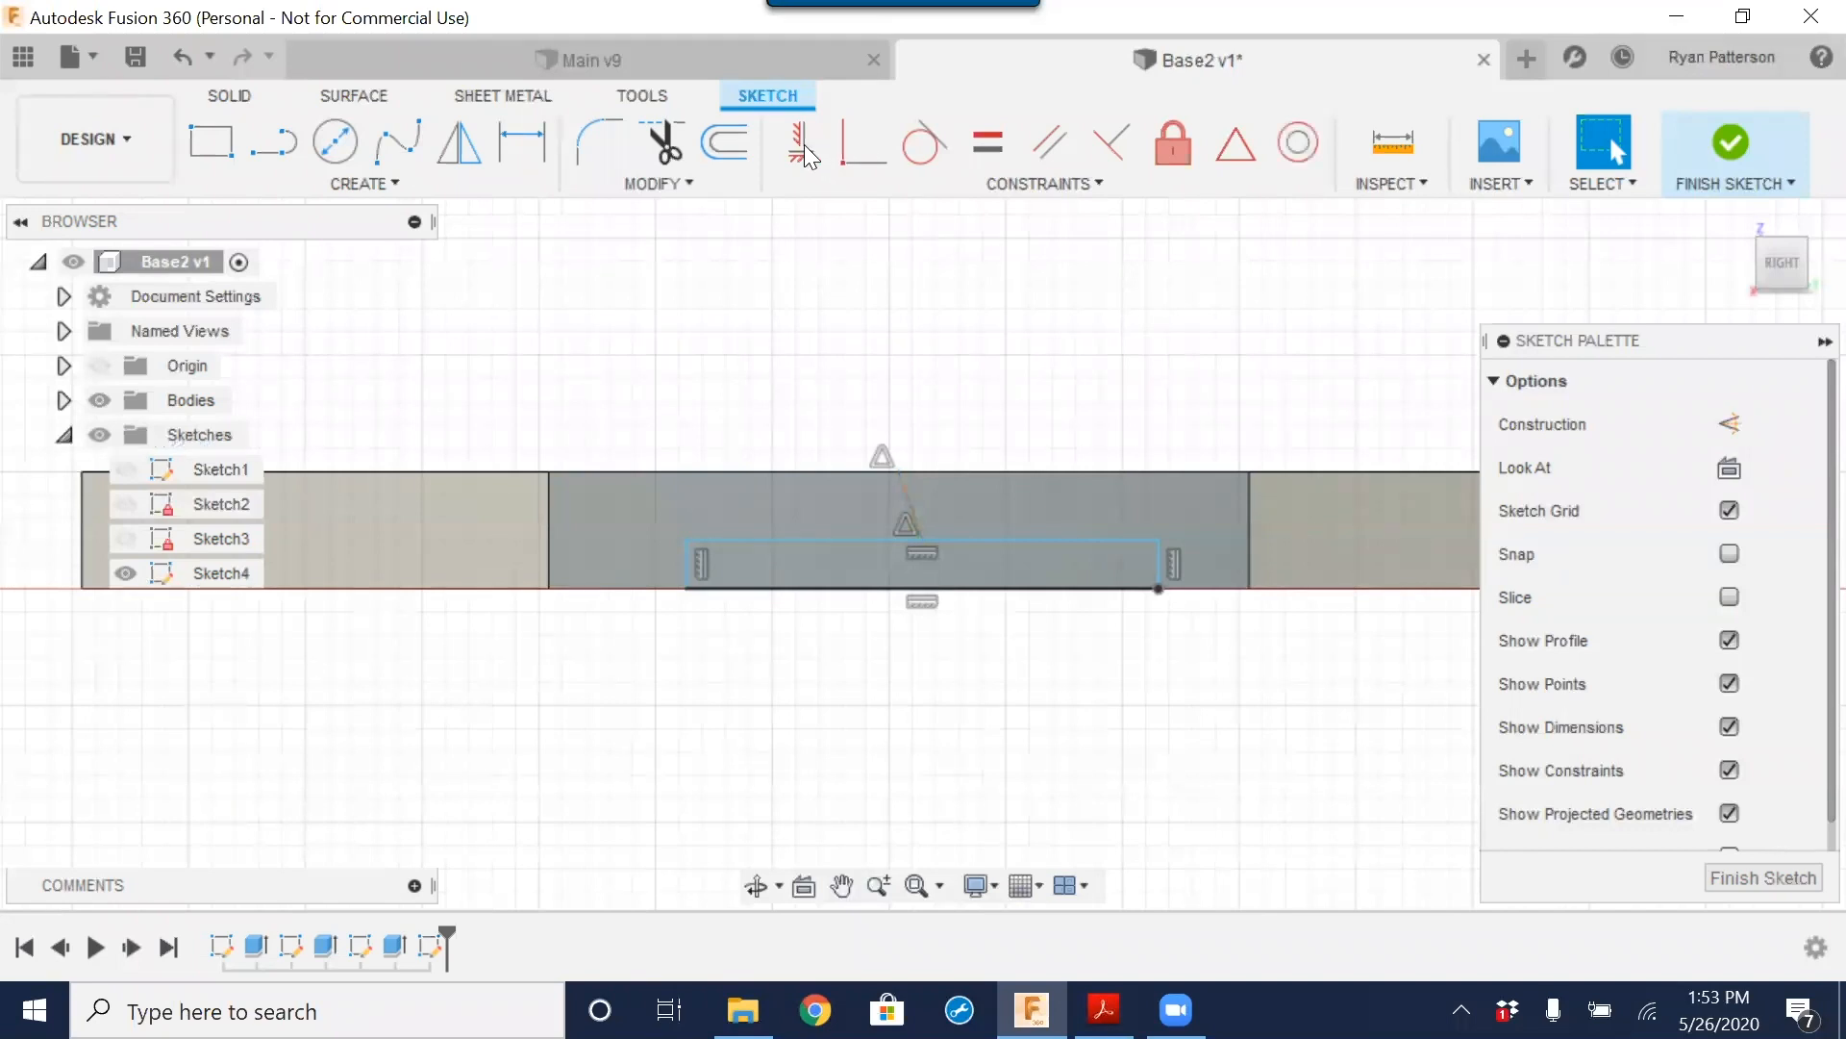
{"action": "left_click", "coordinate": [908, 496]}
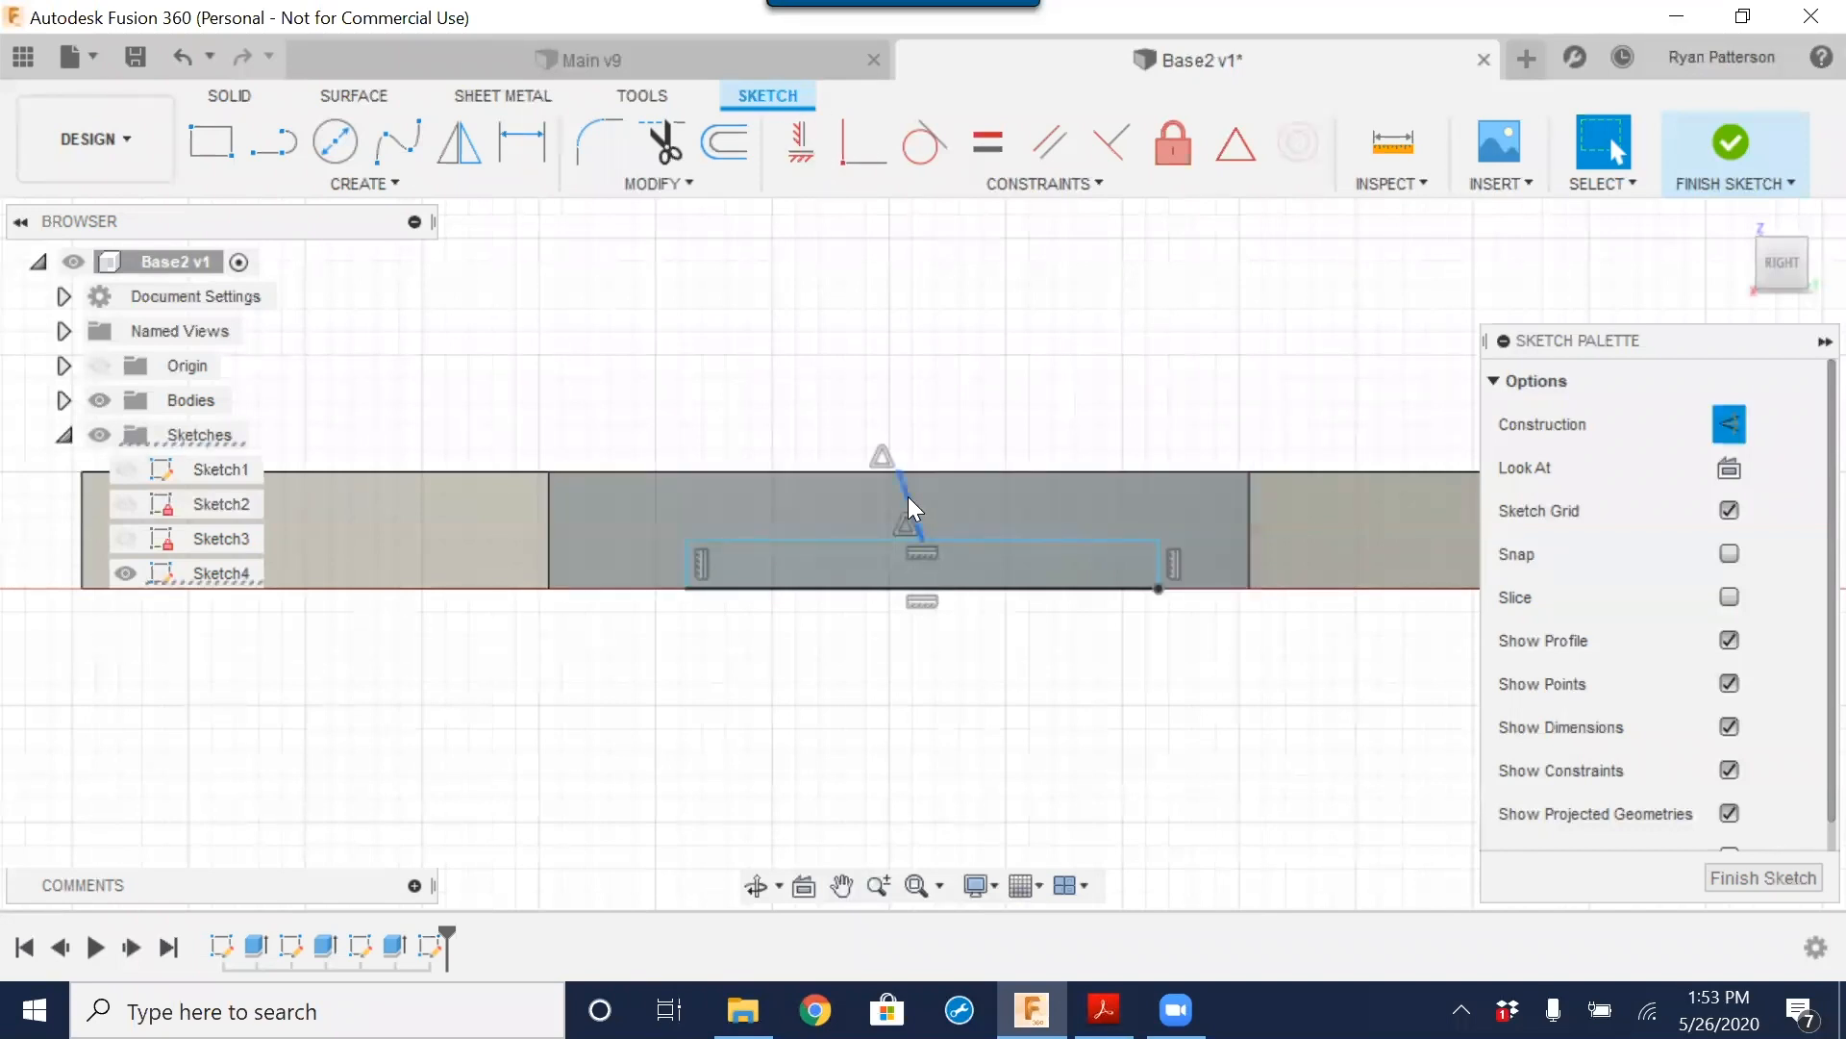
{"action": "left_click", "coordinate": [802, 143]}
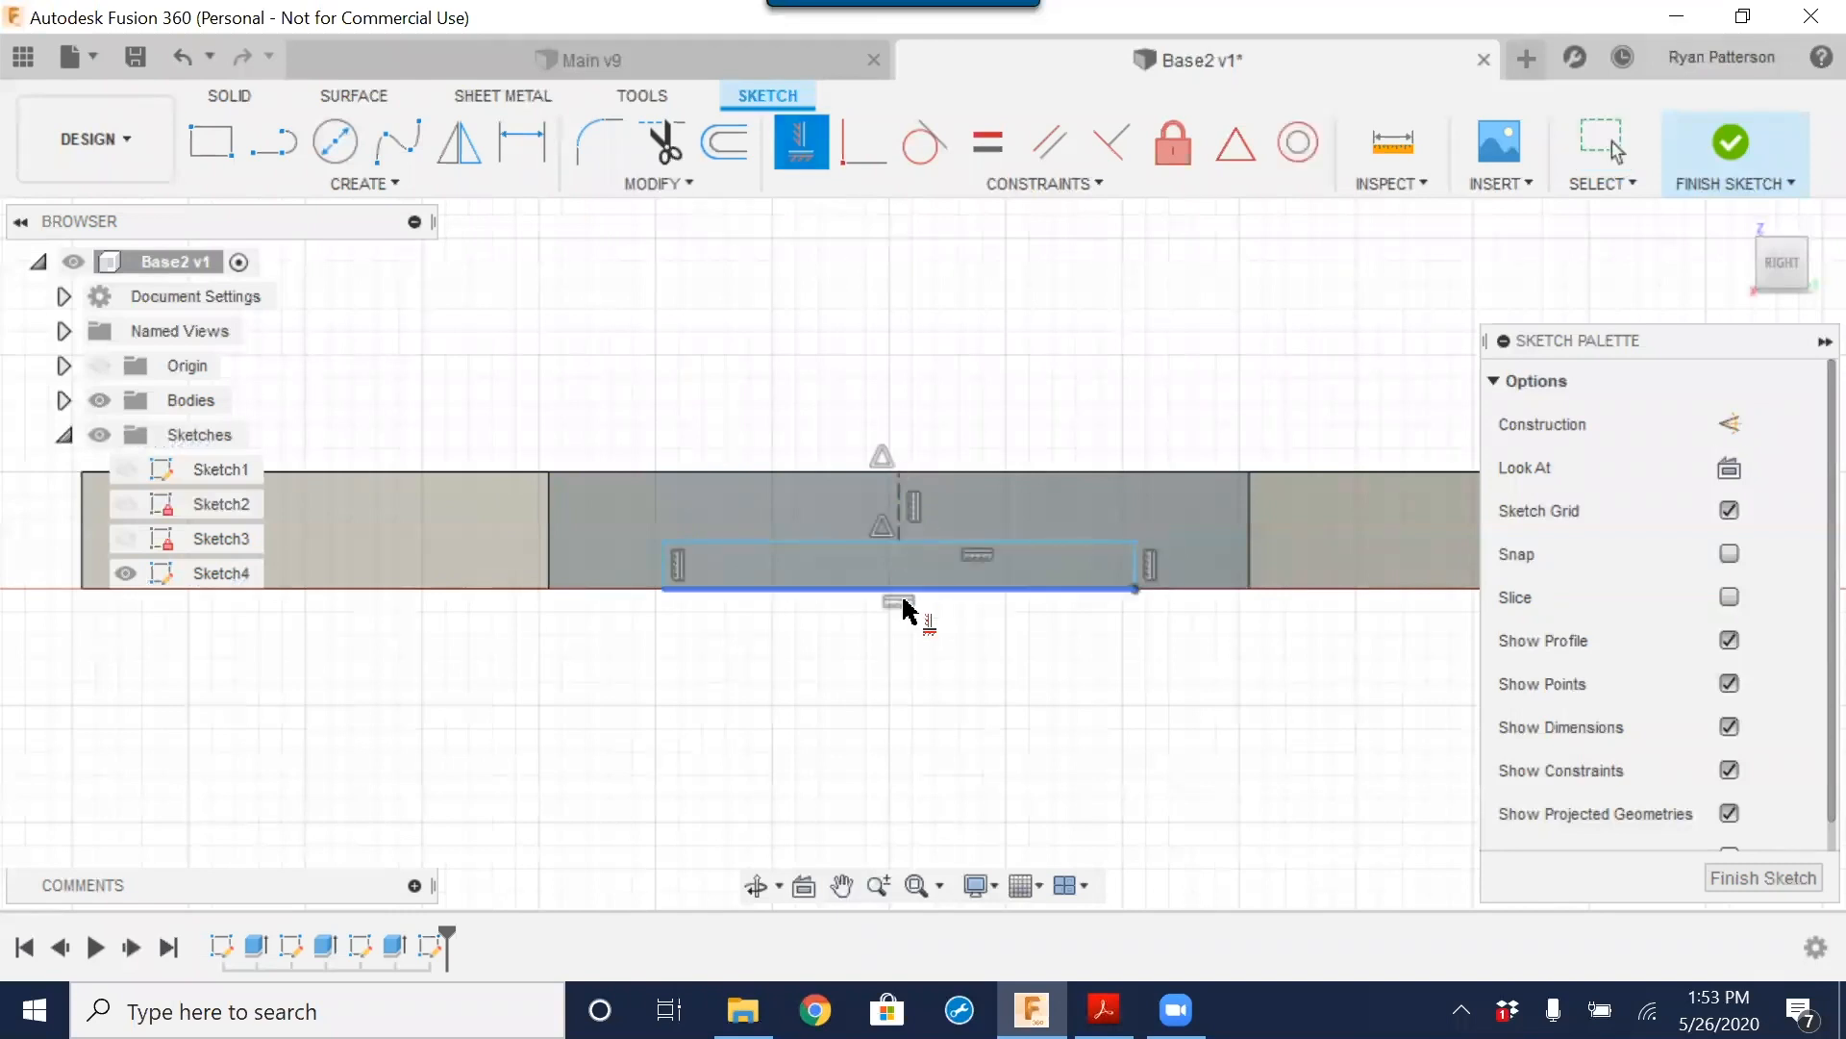
Step: Dimension the rectangle's top edge to 2 in wide and finish the sketch on the narrow end face
{"action": "left_click", "coordinate": [522, 143]}
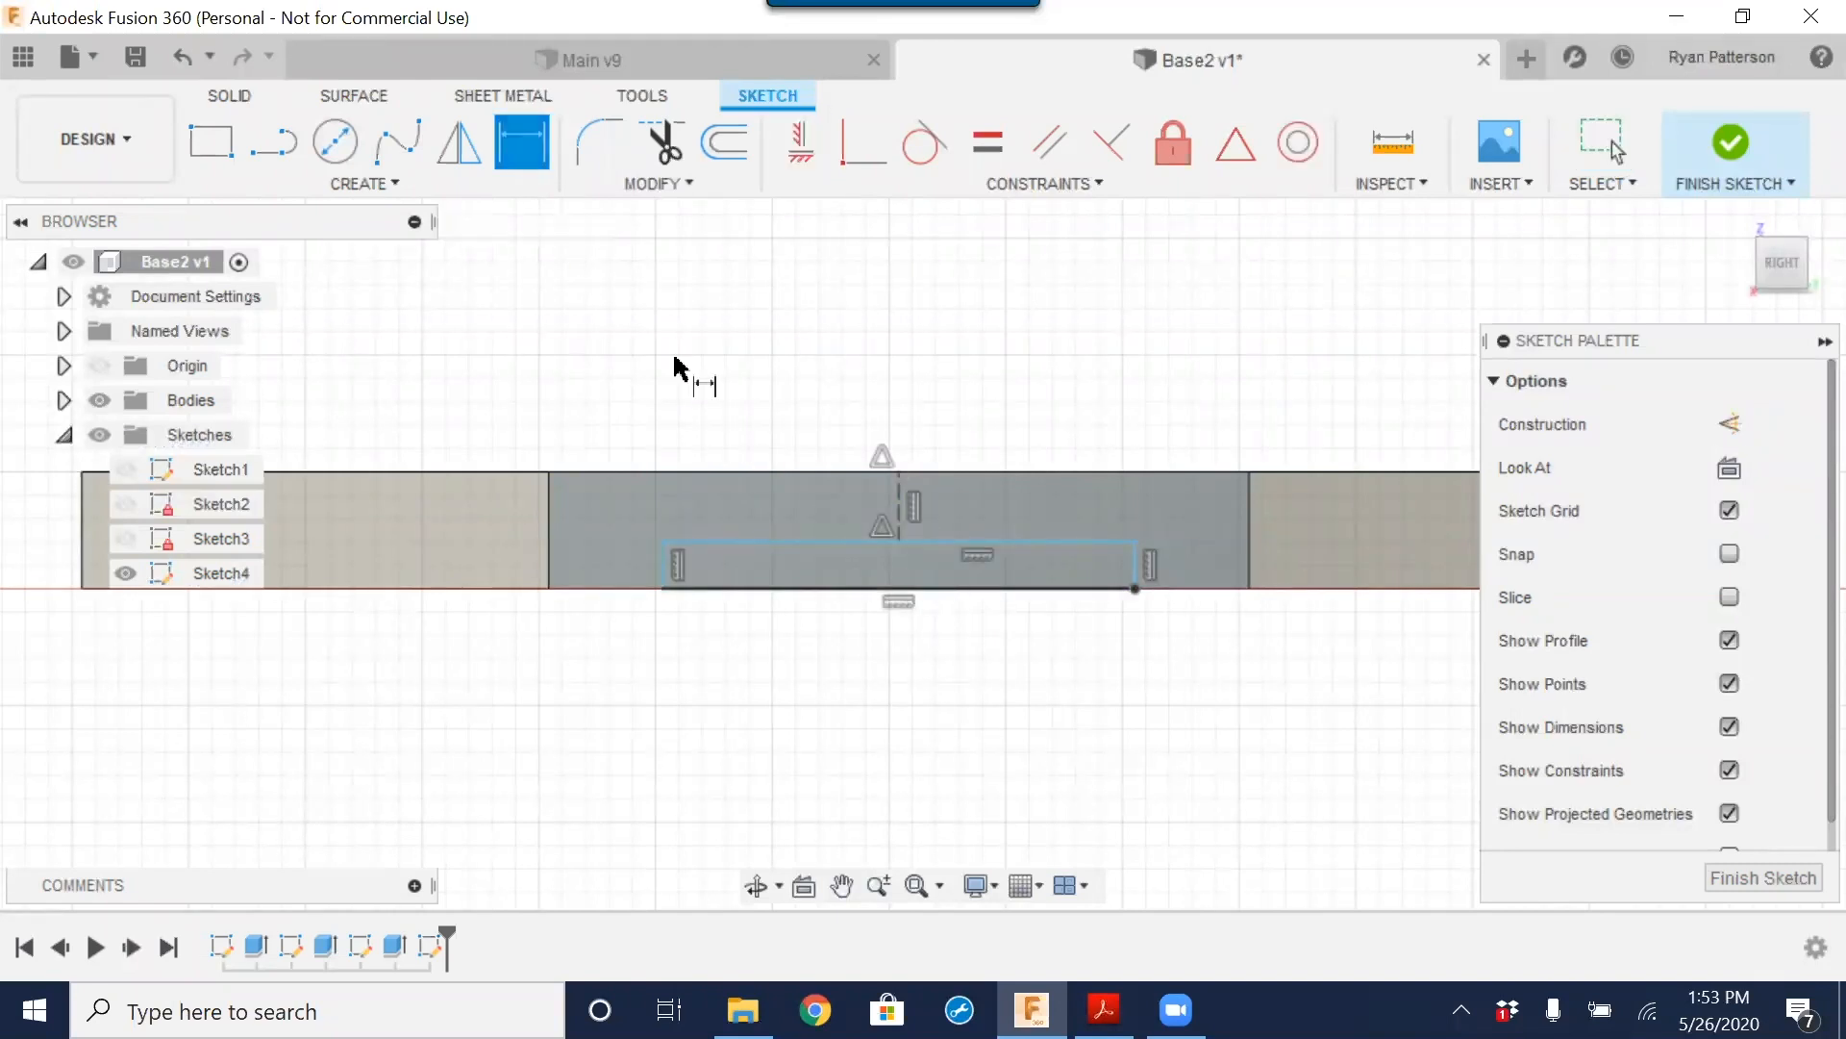
{"action": "left_click", "coordinate": [781, 544]}
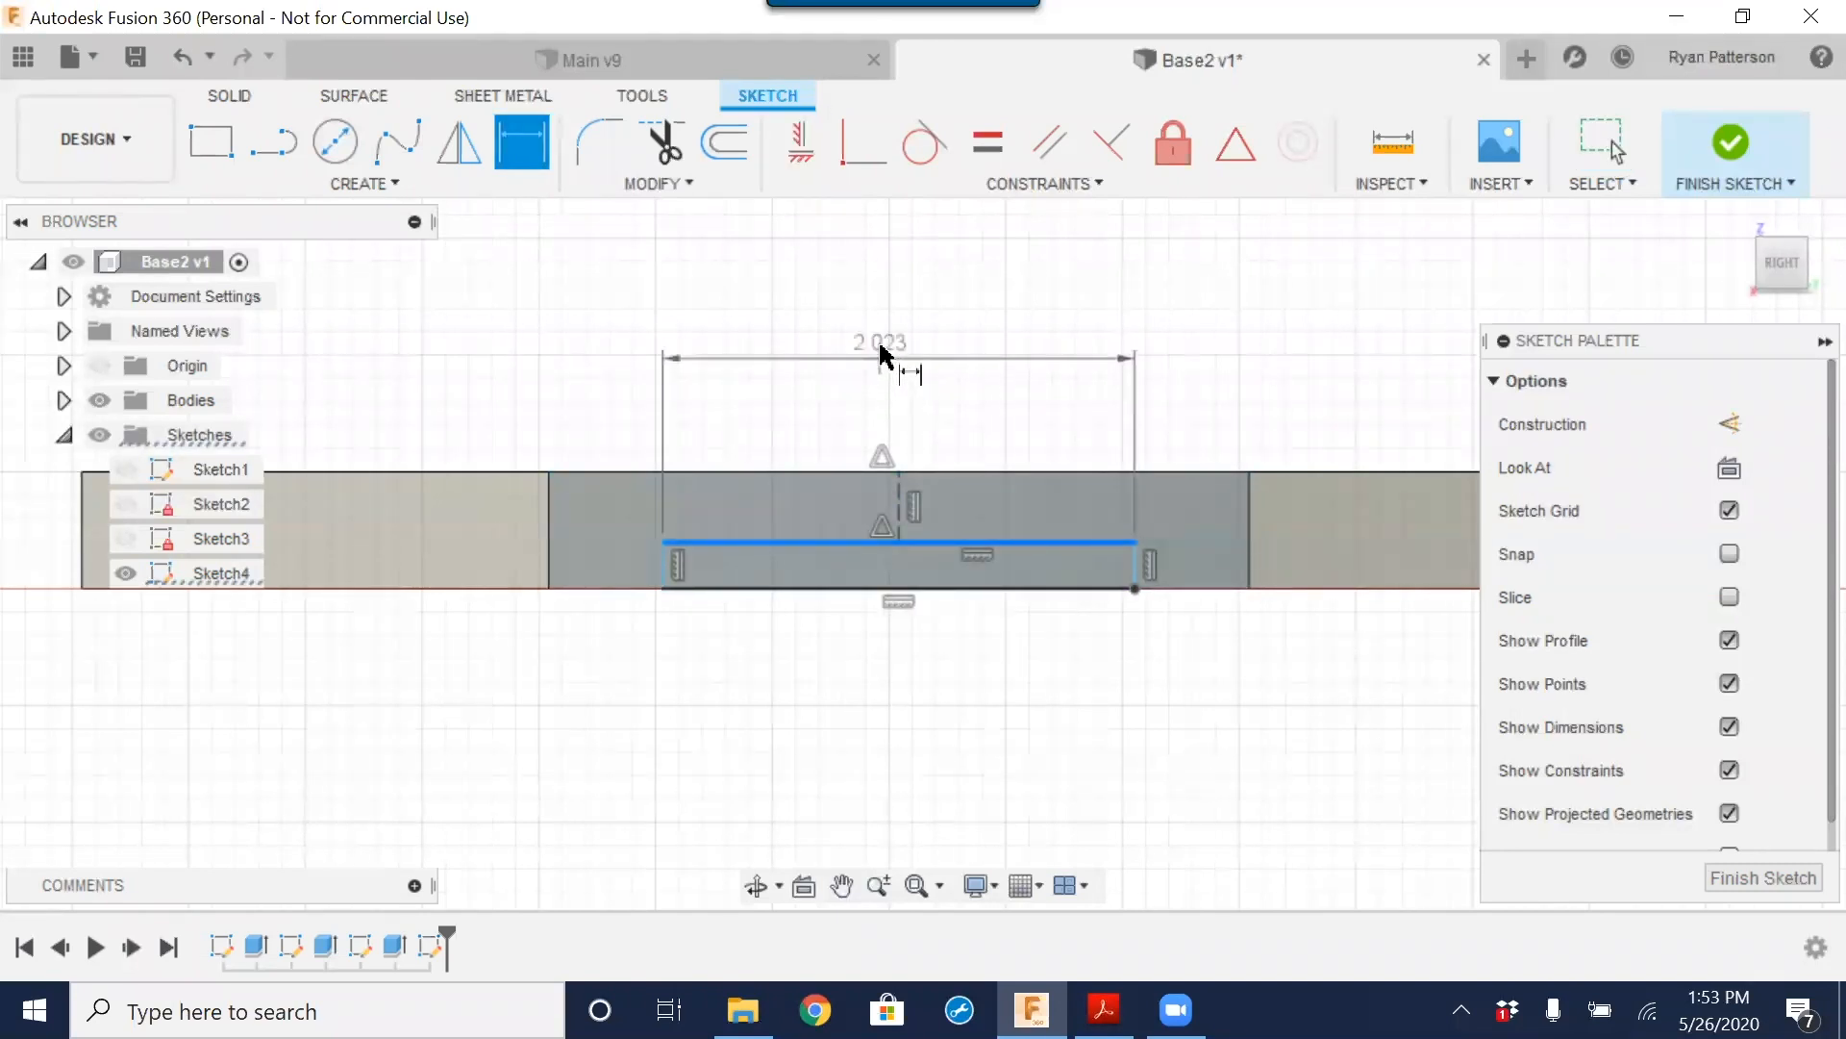
{"action": "left_click", "coordinate": [886, 356]}
{"action": "type", "text": "2"}
{"action": "key", "text": "Return"}
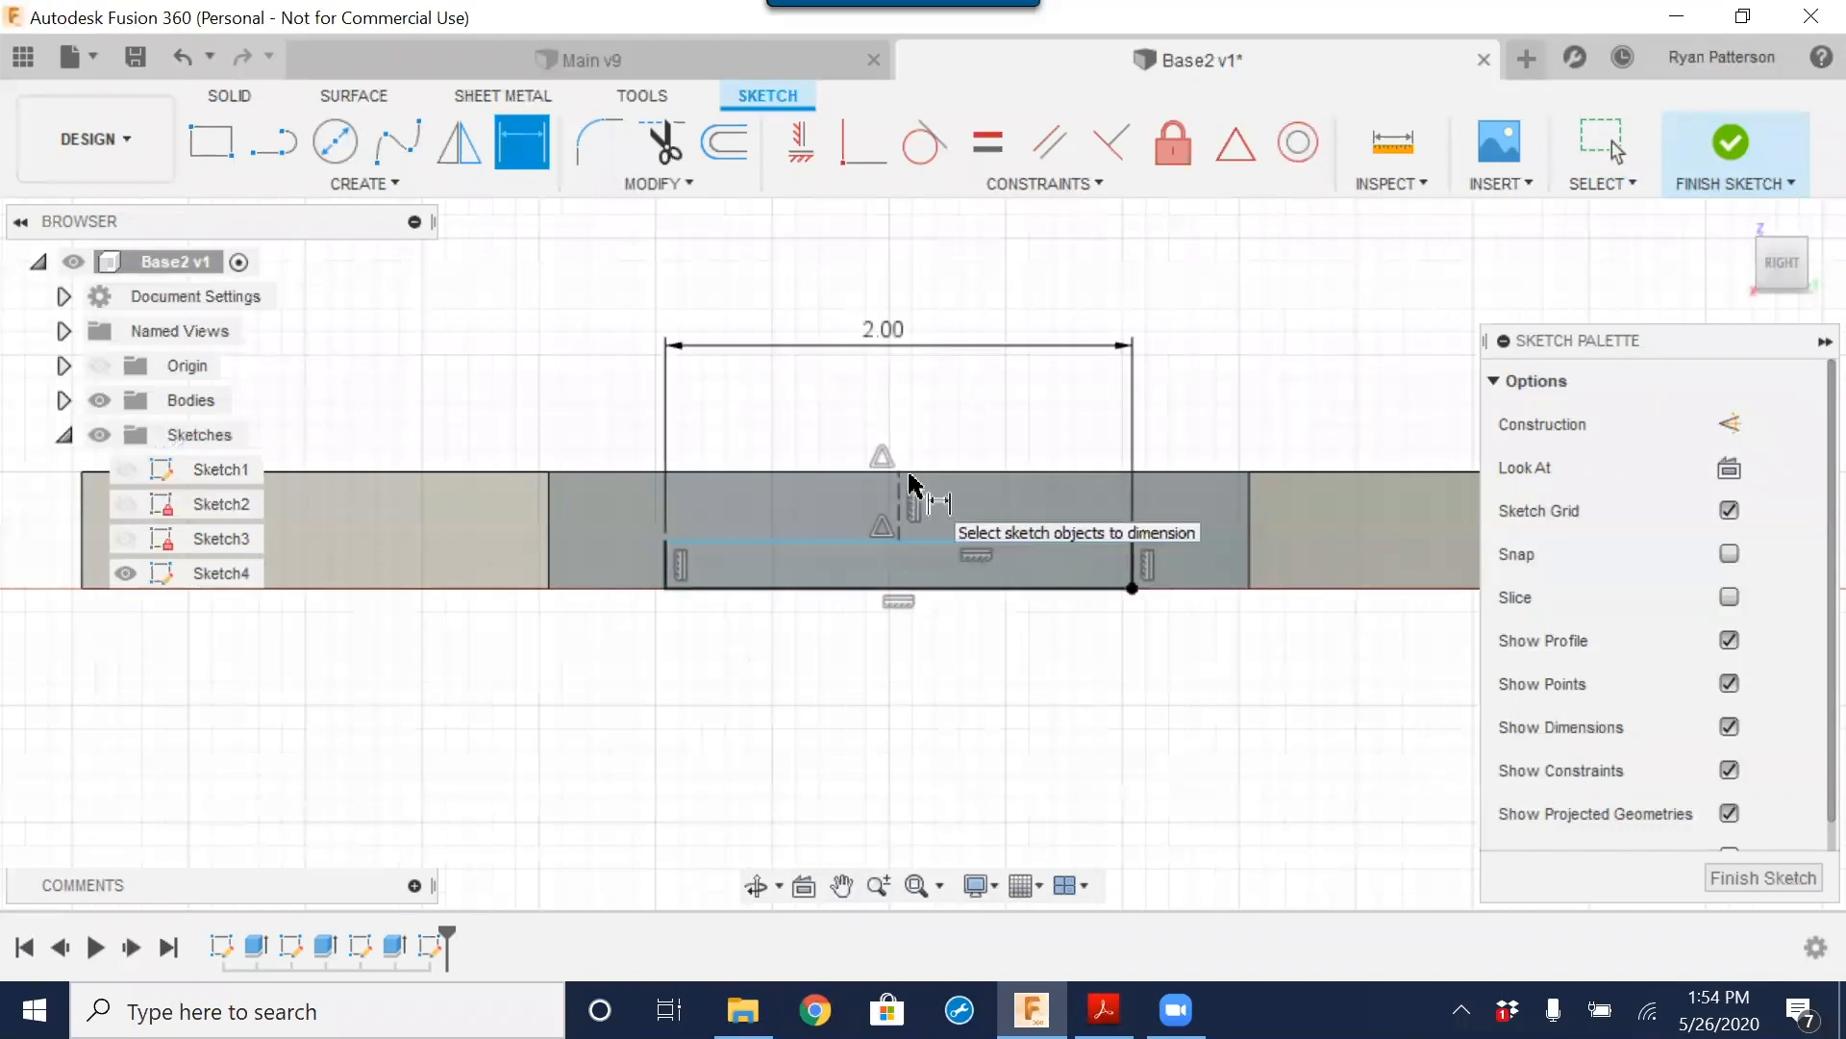
{"action": "scroll", "coordinate": [957, 461], "scroll_direction": "down", "scroll_amount": 2}
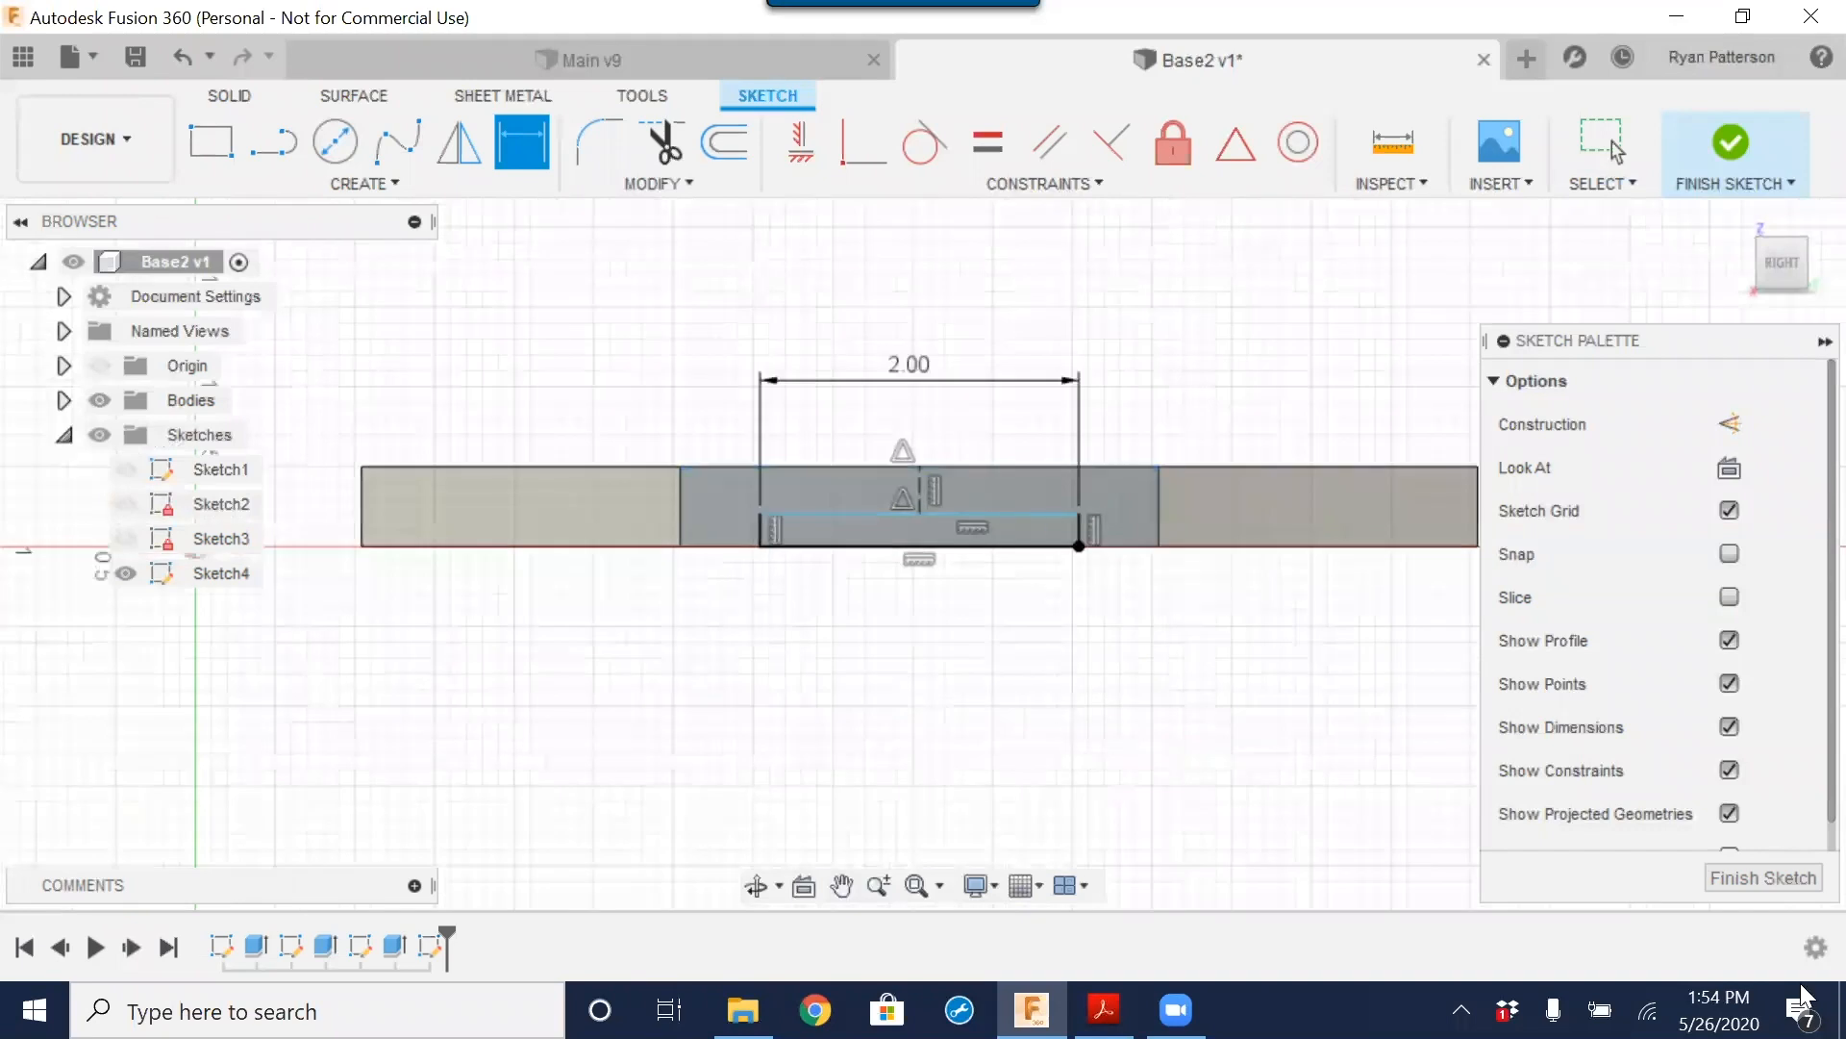
{"action": "left_click", "coordinate": [1751, 885]}
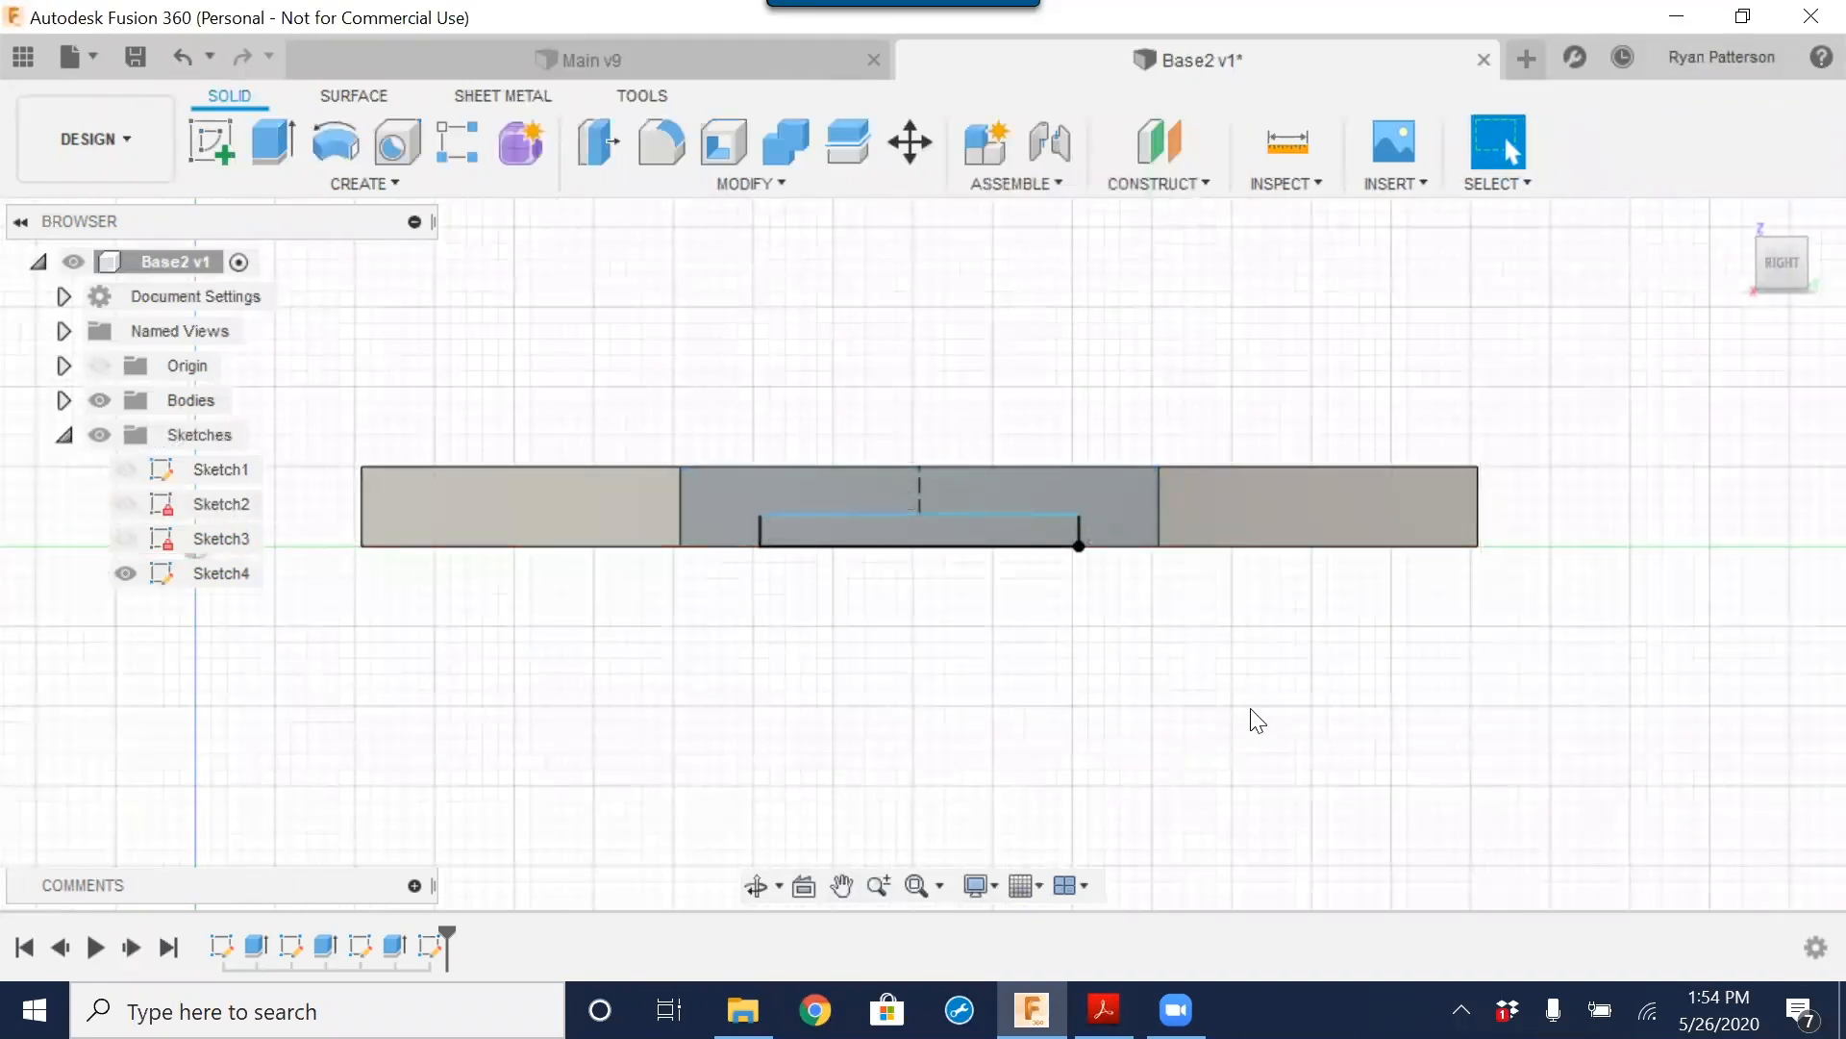
Step: Extrude the sketched rectangle 0.375 in outward from the narrow end face, joined to the plate, and collapse the Sketches folder
{"action": "left_click", "coordinate": [592, 147]}
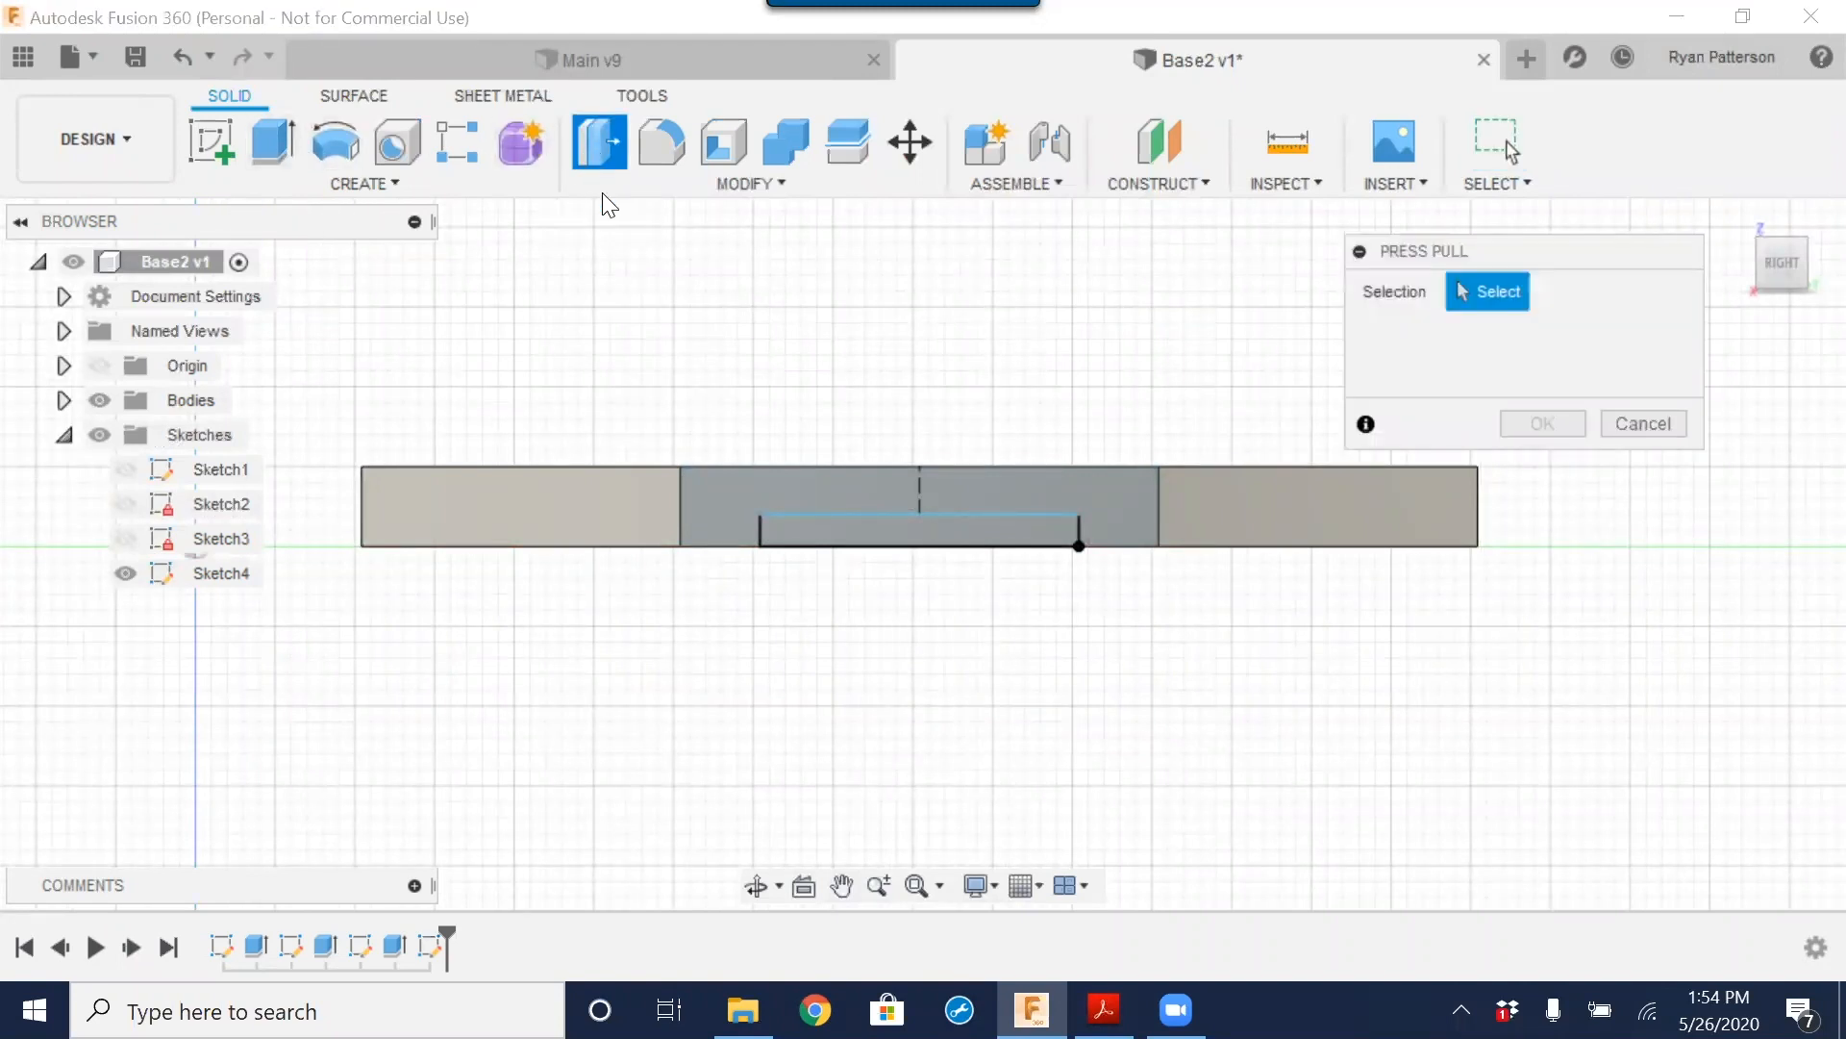
{"action": "left_click", "coordinate": [881, 527]}
{"action": "middle_click_drag", "start_coordinate": [1190, 700], "coordinate": [1187, 494], "text": "shift"}
{"action": "type", "text": ".375"}
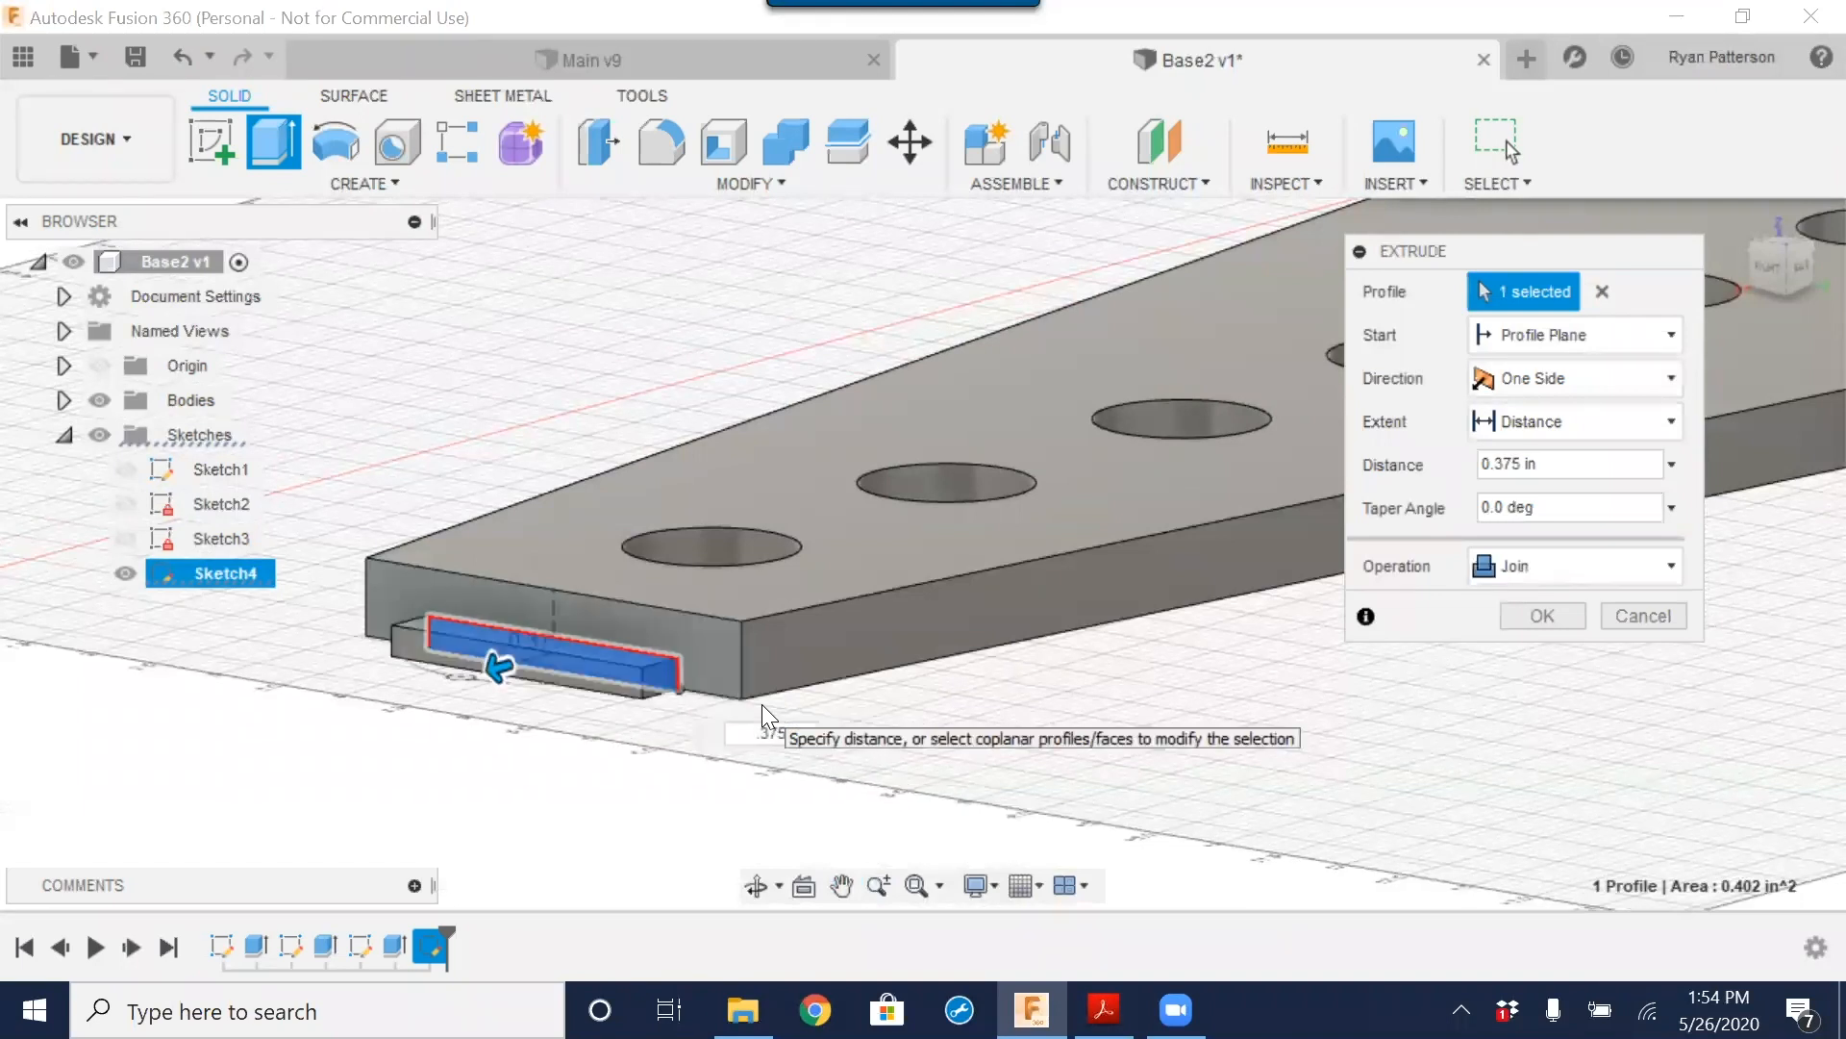
{"action": "left_click", "coordinate": [1564, 612]}
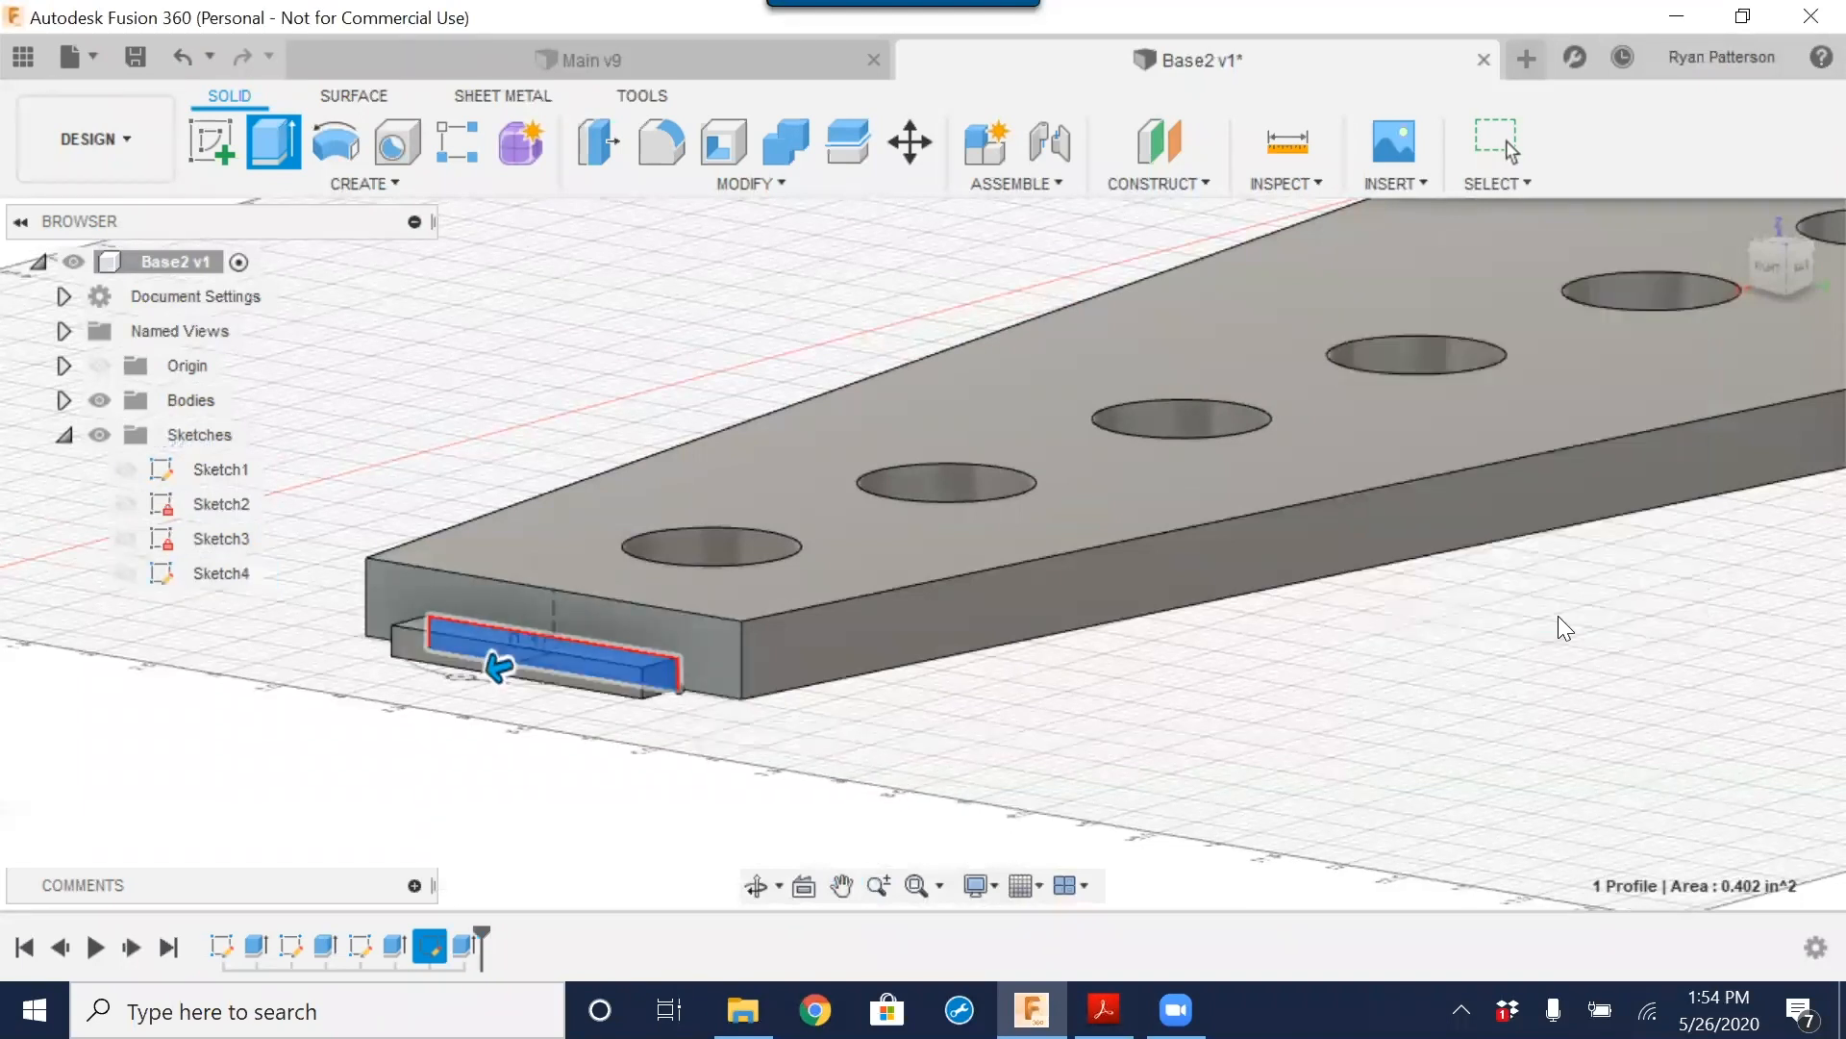
{"action": "scroll", "coordinate": [946, 715], "scroll_direction": "down", "scroll_amount": 3}
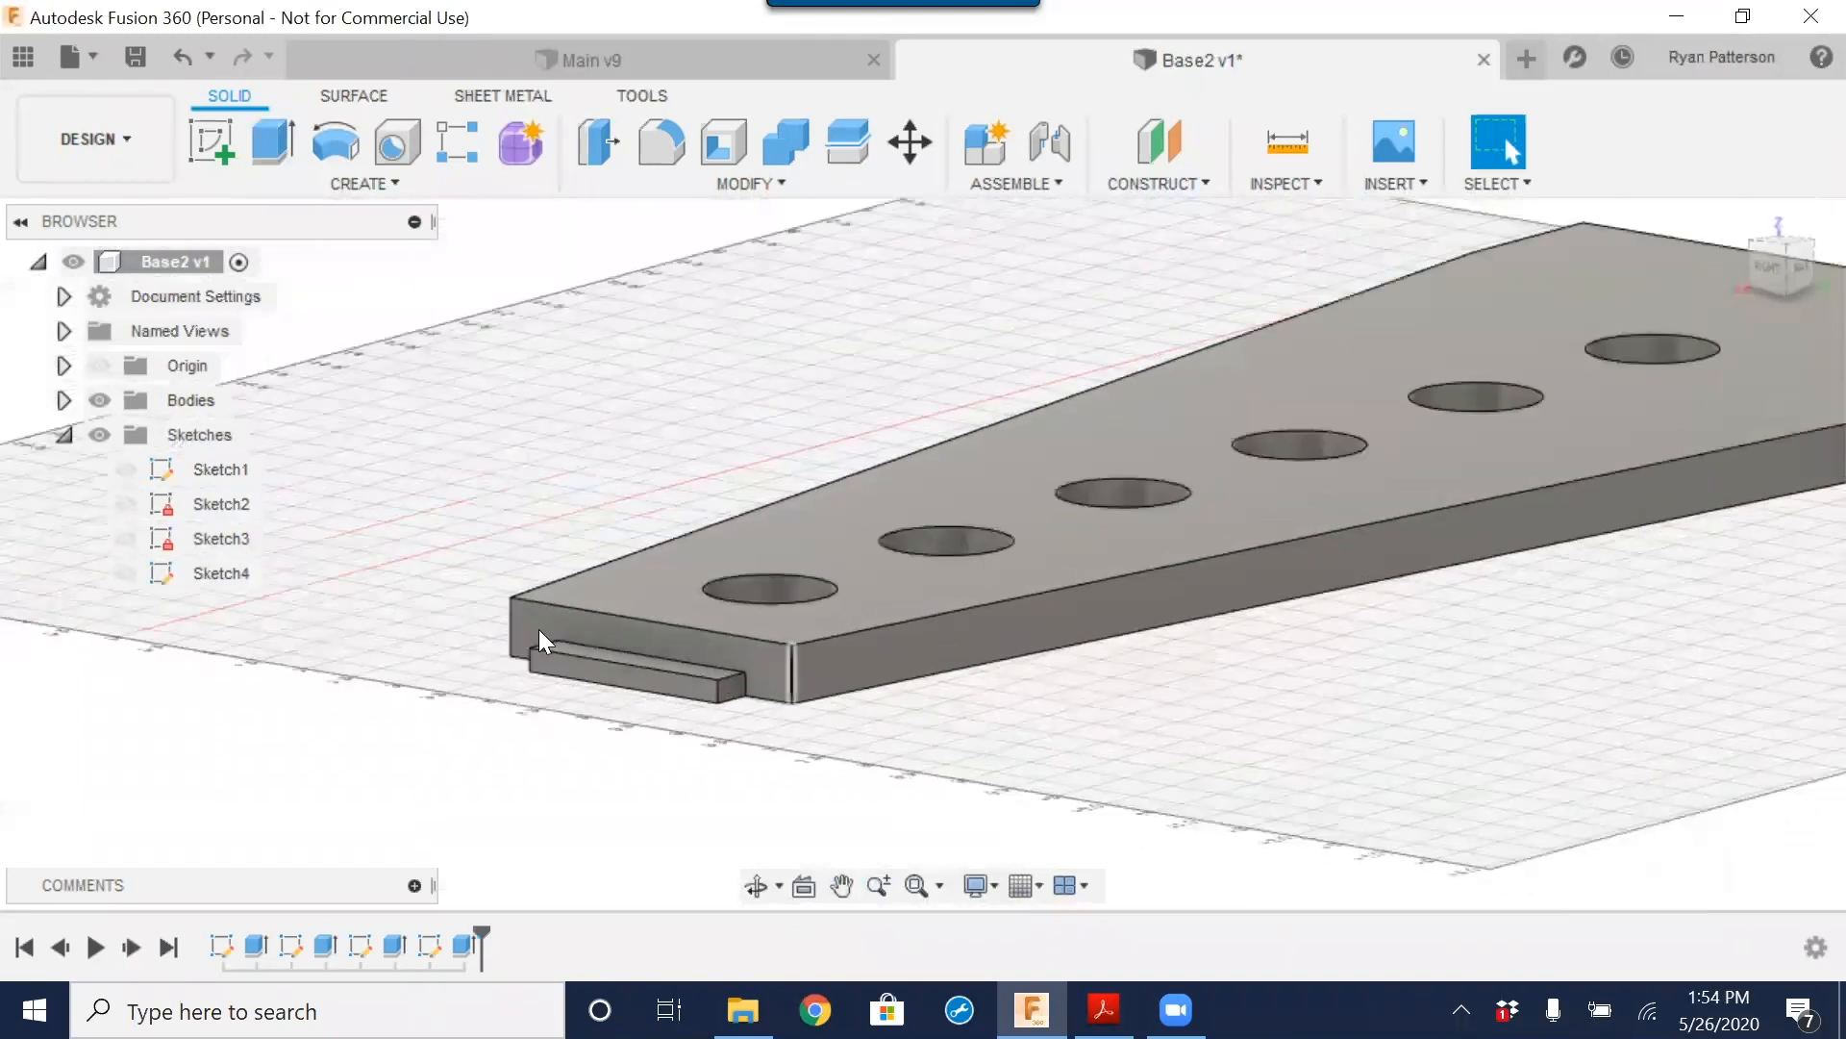
{"action": "left_click", "coordinate": [64, 435]}
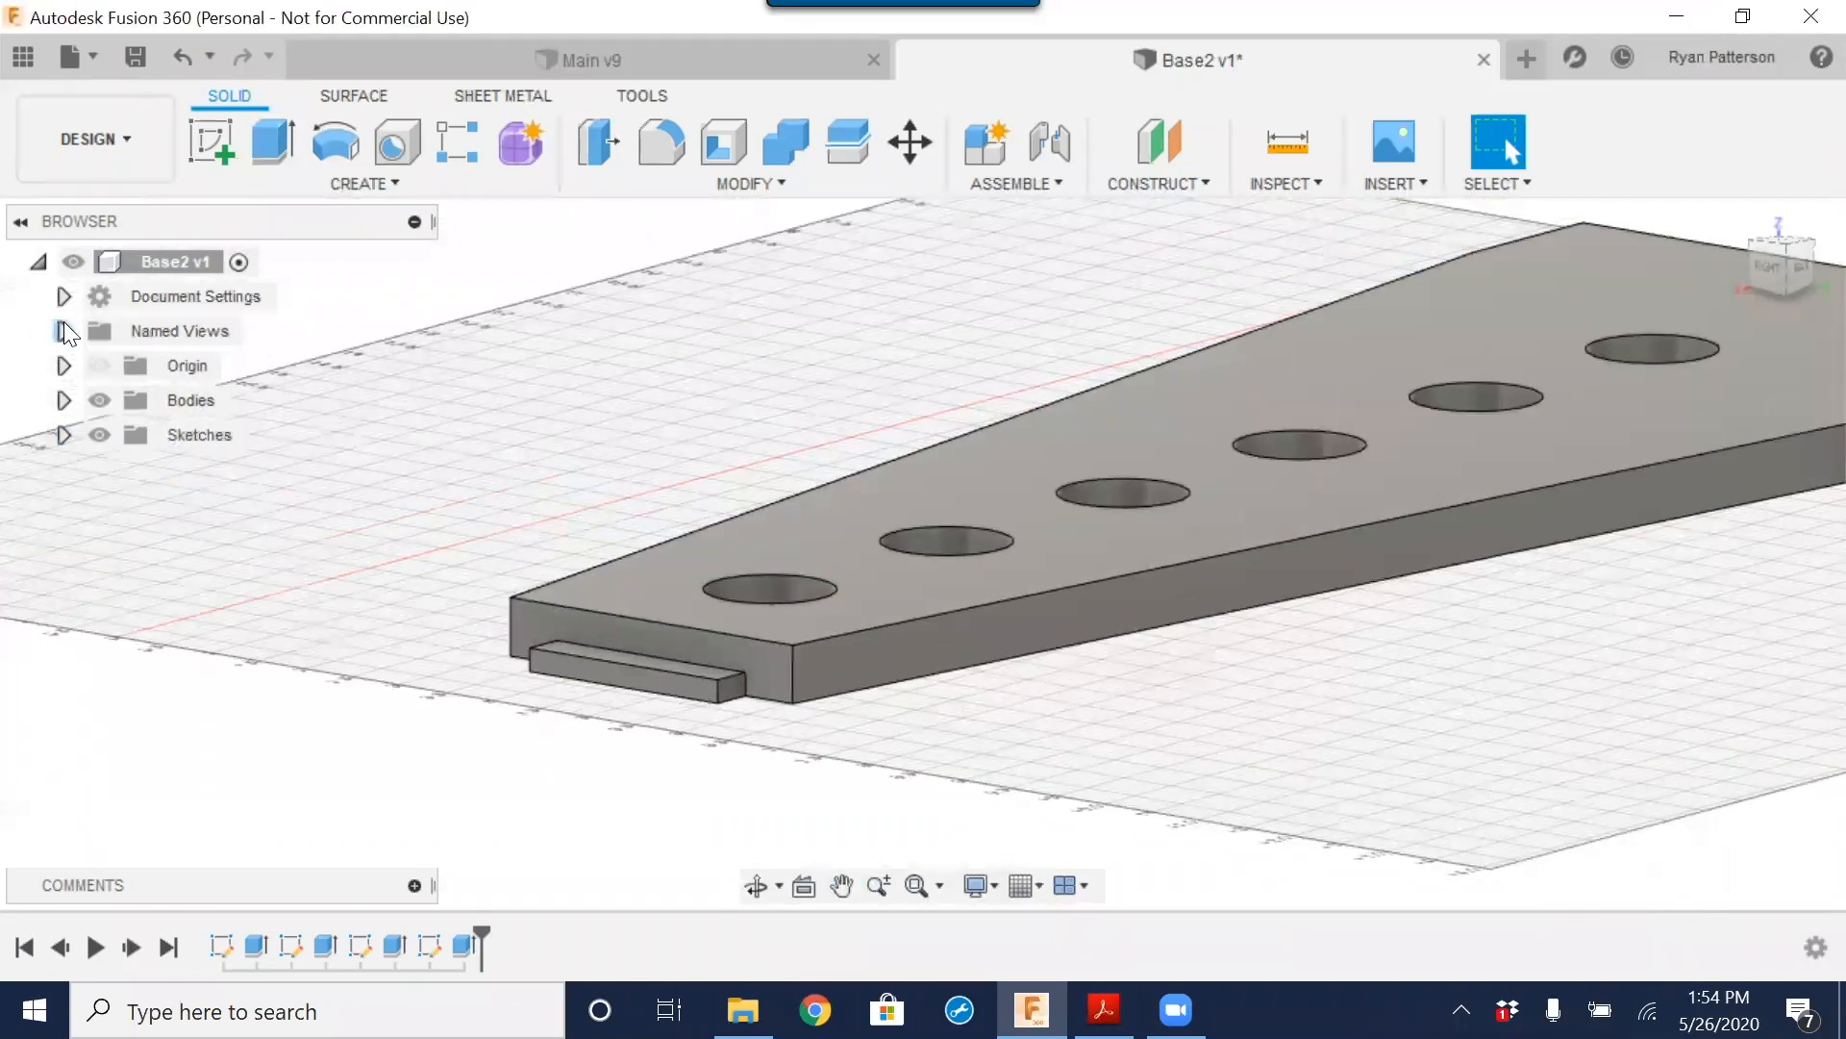
Step: Save the finished base plate as a new version with the description User Saved
{"action": "scroll", "coordinate": [684, 420], "scroll_direction": "down", "scroll_amount": 5}
{"action": "middle_click_drag", "start_coordinate": [1343, 552], "coordinate": [1069, 572]}
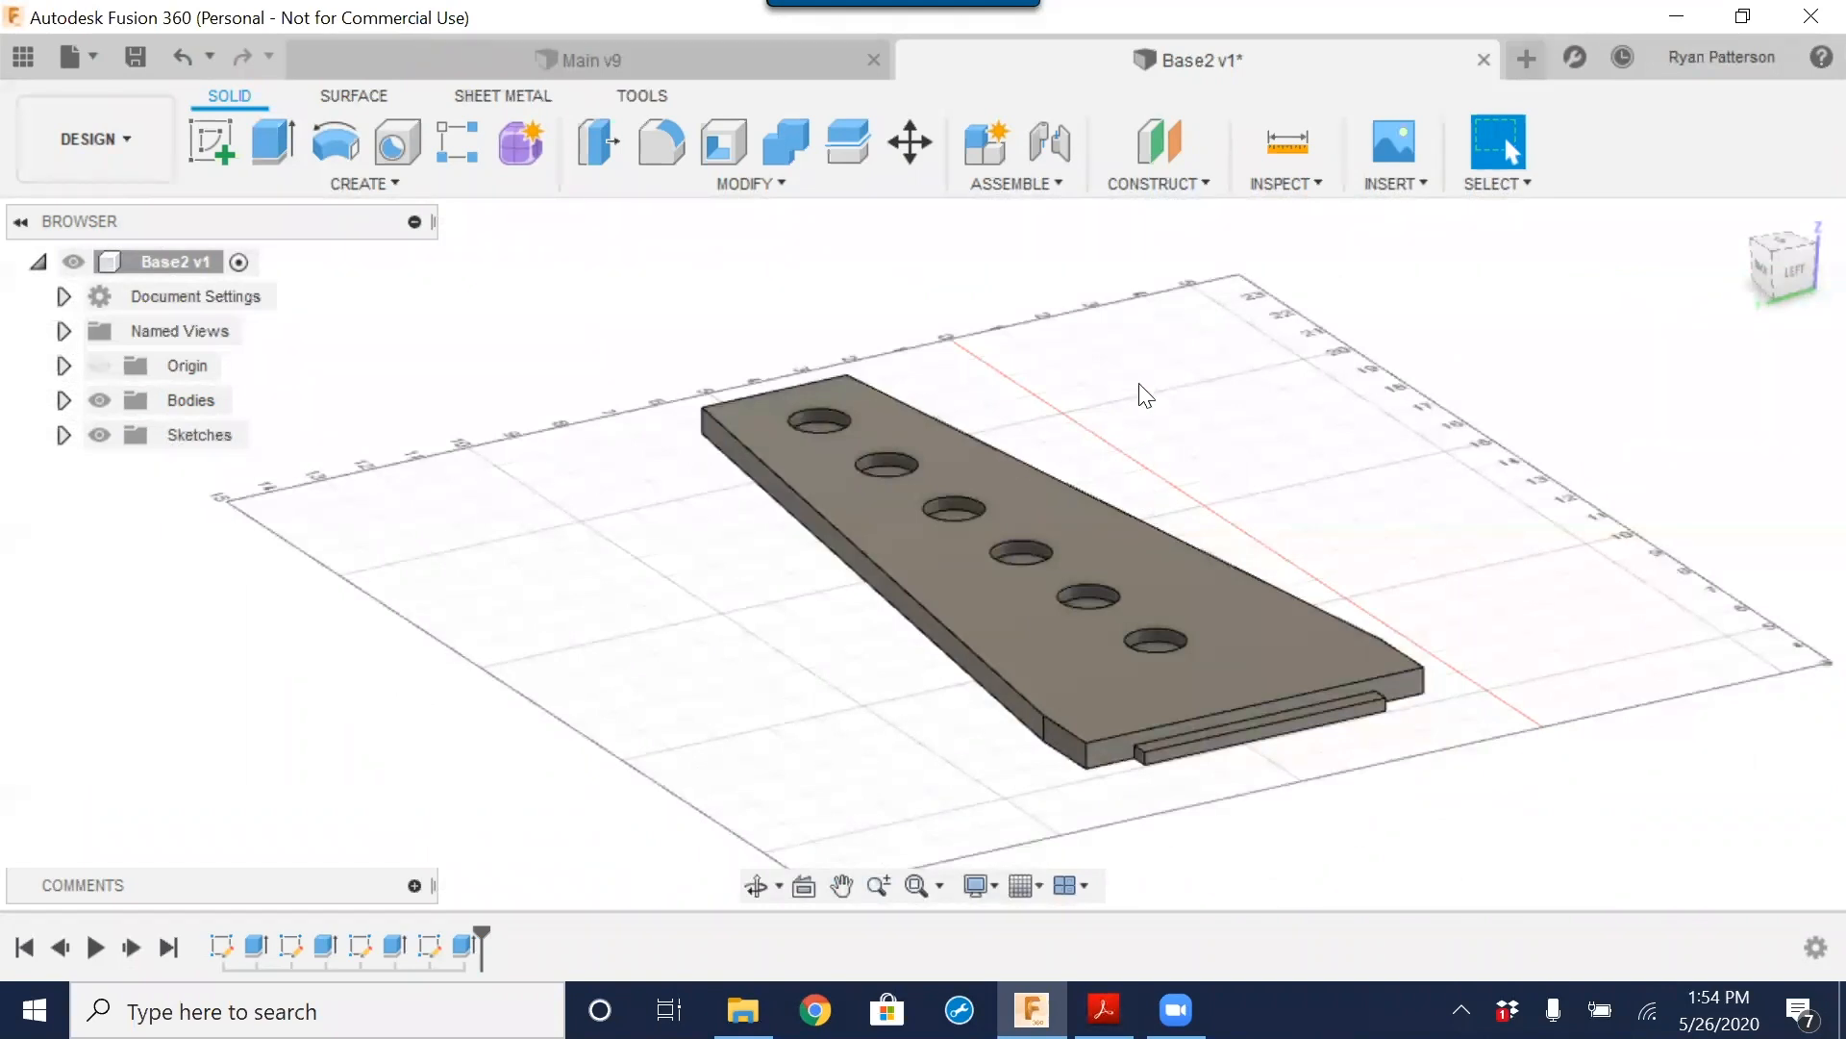
{"action": "scroll", "coordinate": [1159, 505], "scroll_direction": "down", "scroll_amount": 2}
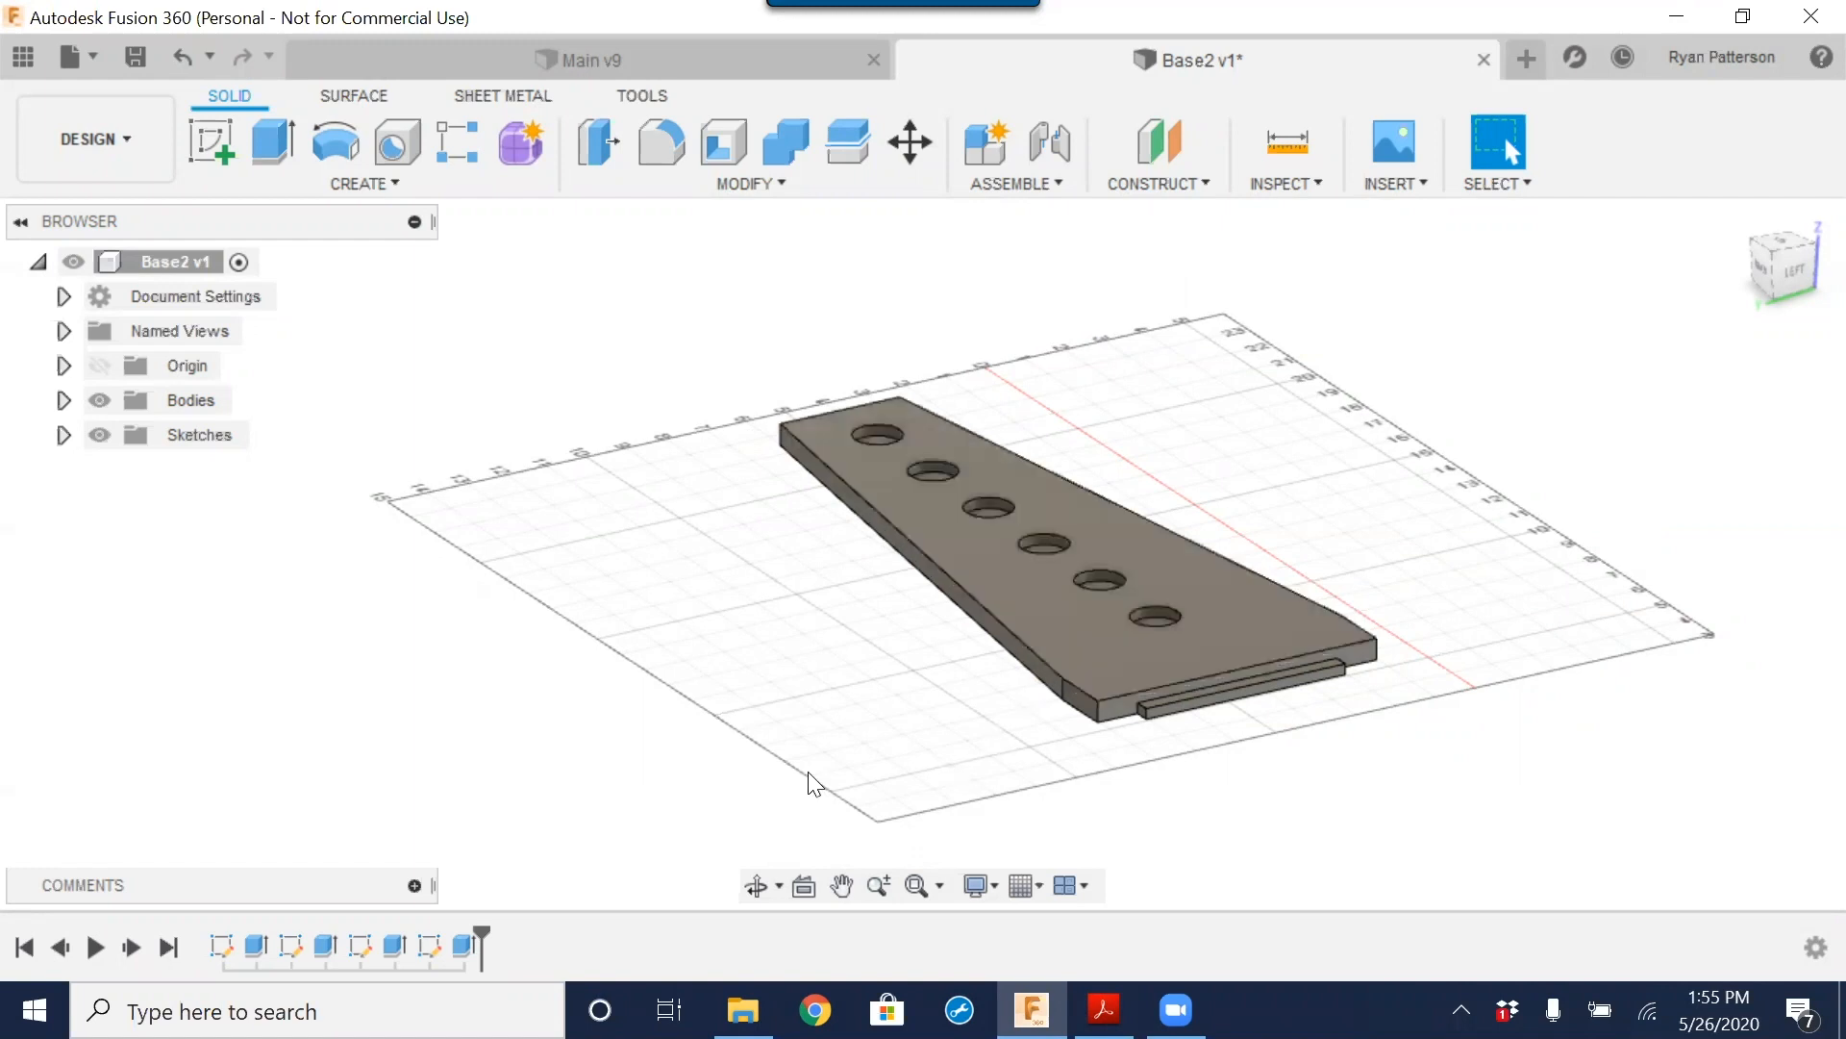
{"action": "middle_click_drag", "start_coordinate": [886, 772], "coordinate": [904, 831]}
{"action": "scroll", "coordinate": [754, 660], "scroll_direction": "down", "scroll_amount": 2}
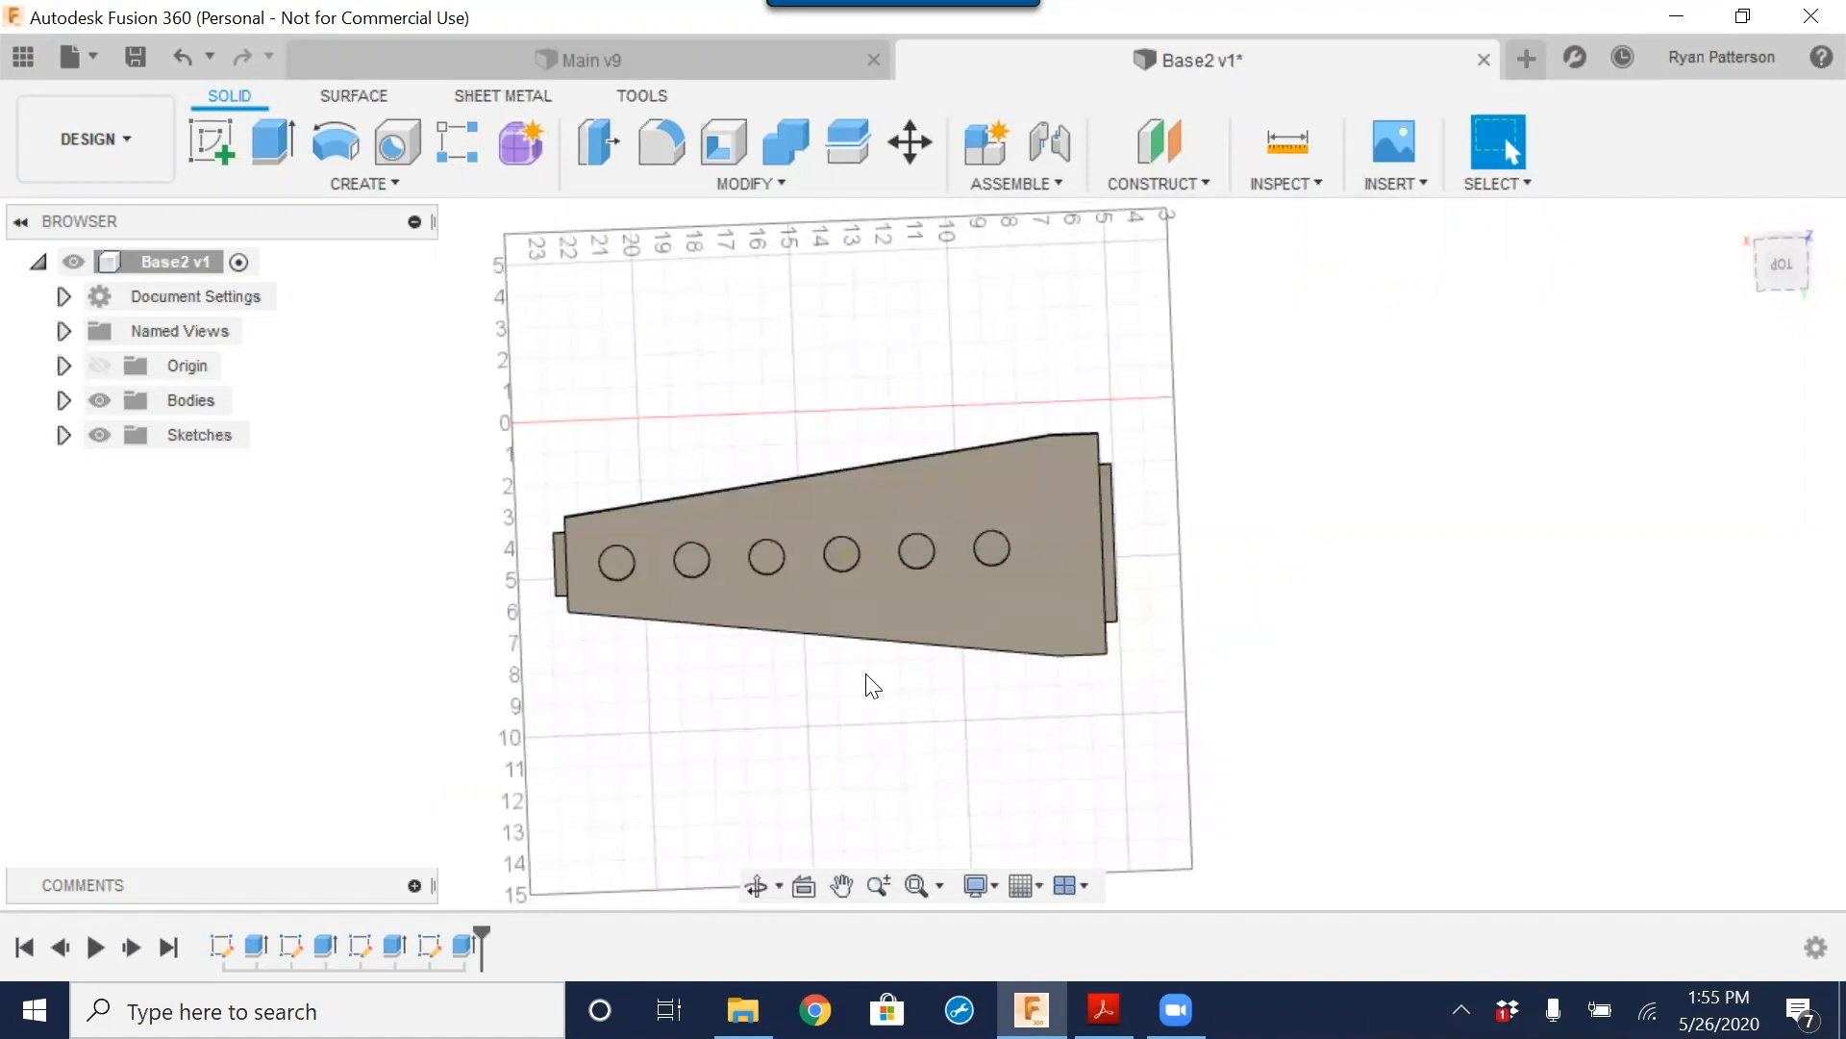
{"action": "middle_click_drag", "start_coordinate": [898, 701], "coordinate": [1042, 523], "text": "shift"}
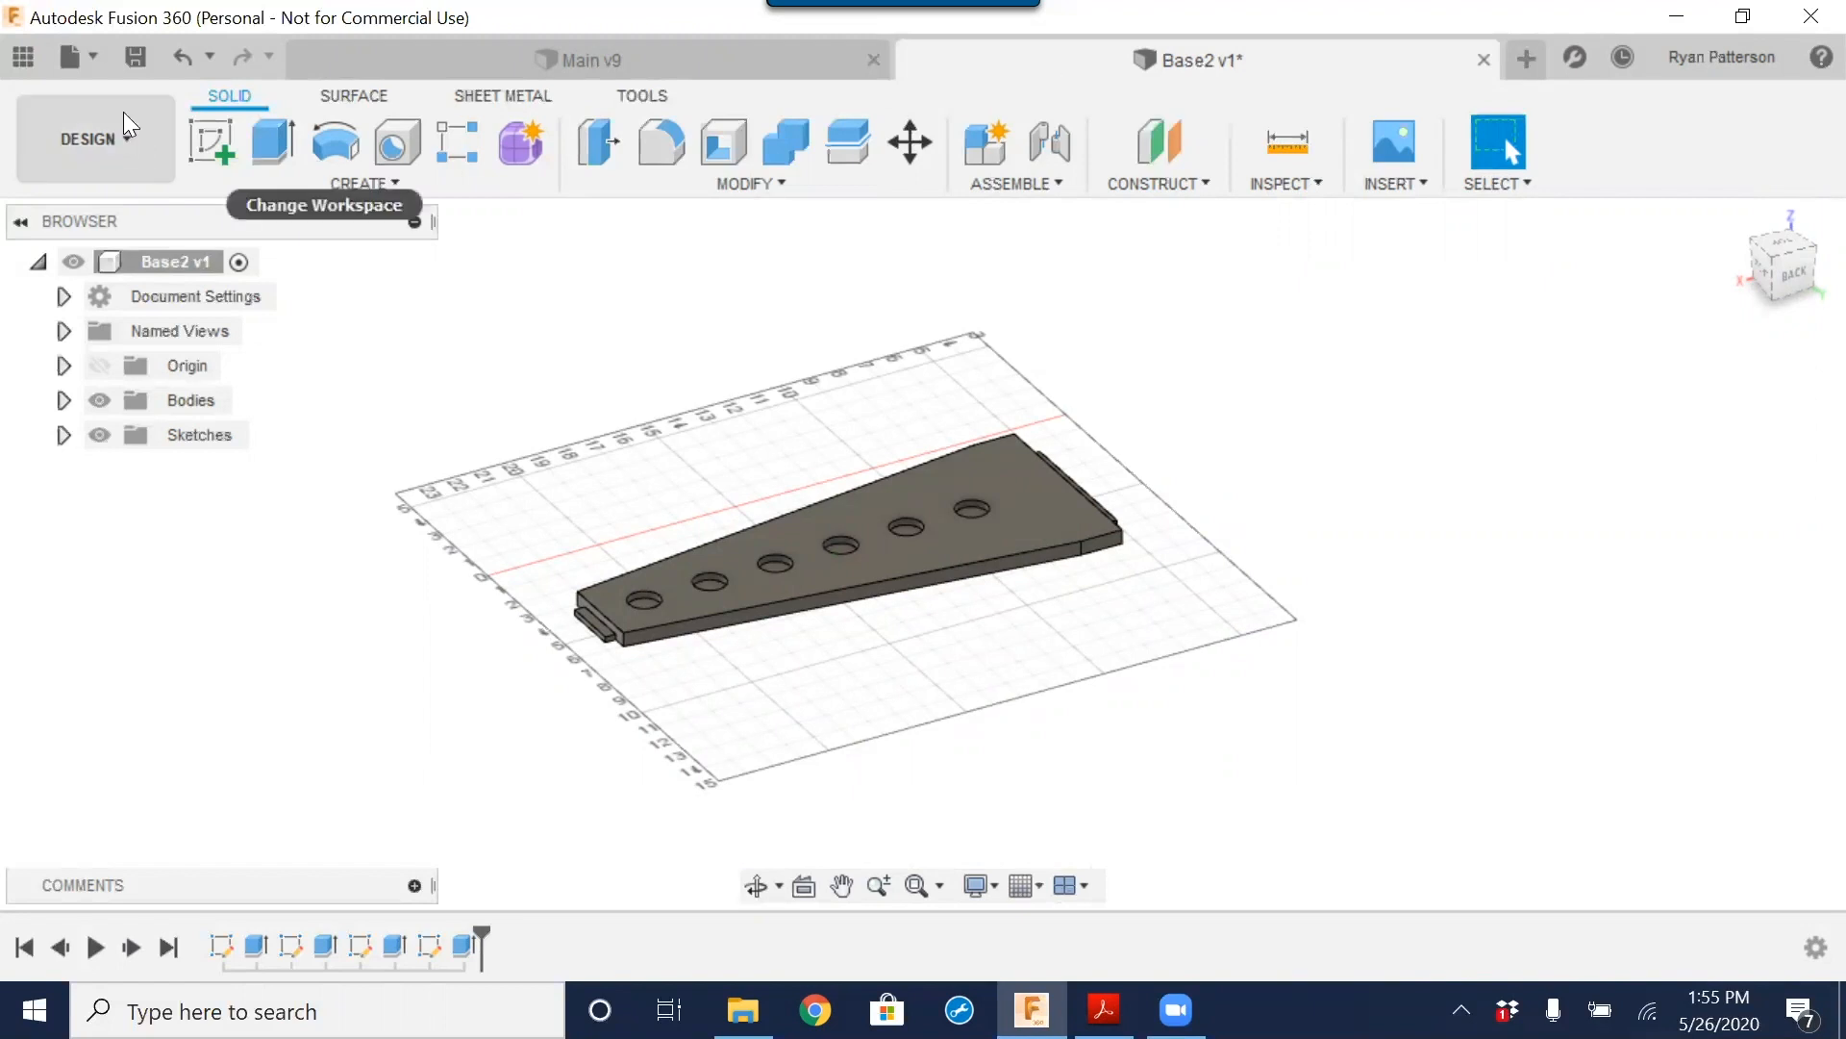
{"action": "left_click", "coordinate": [132, 58]}
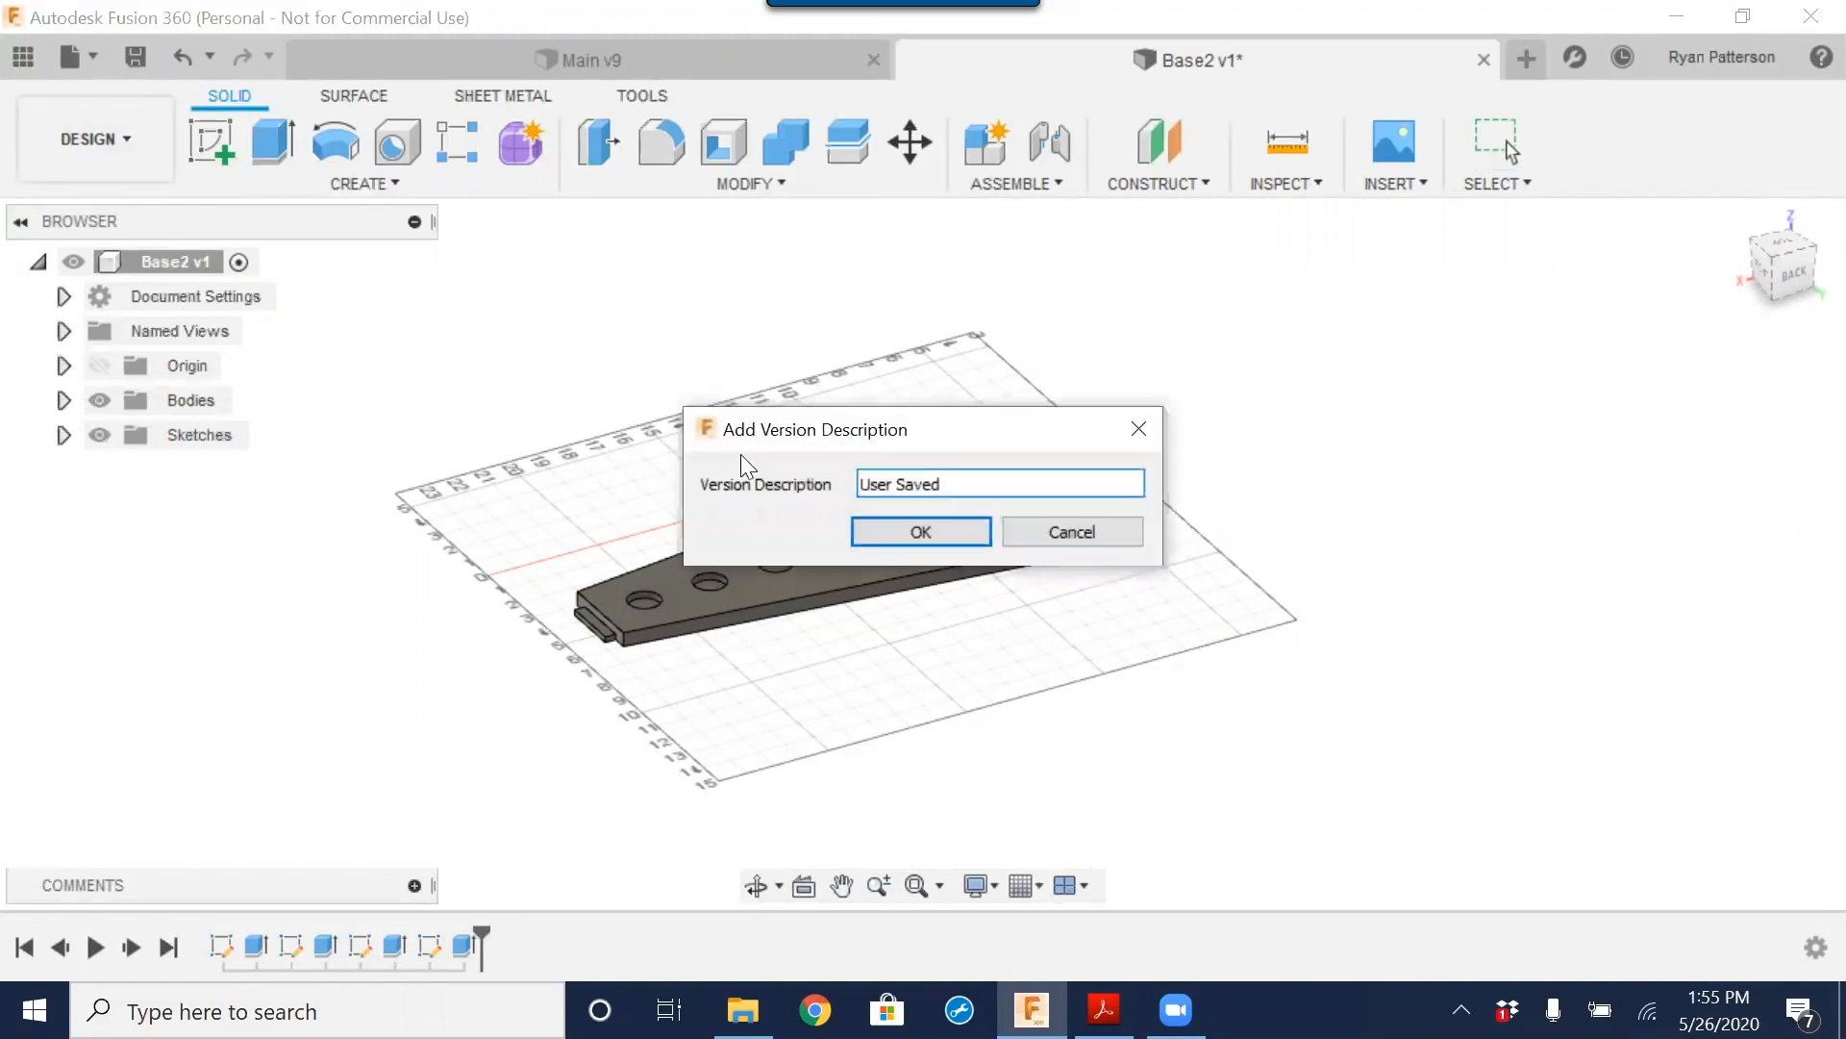
{"action": "left_click", "coordinate": [898, 525]}
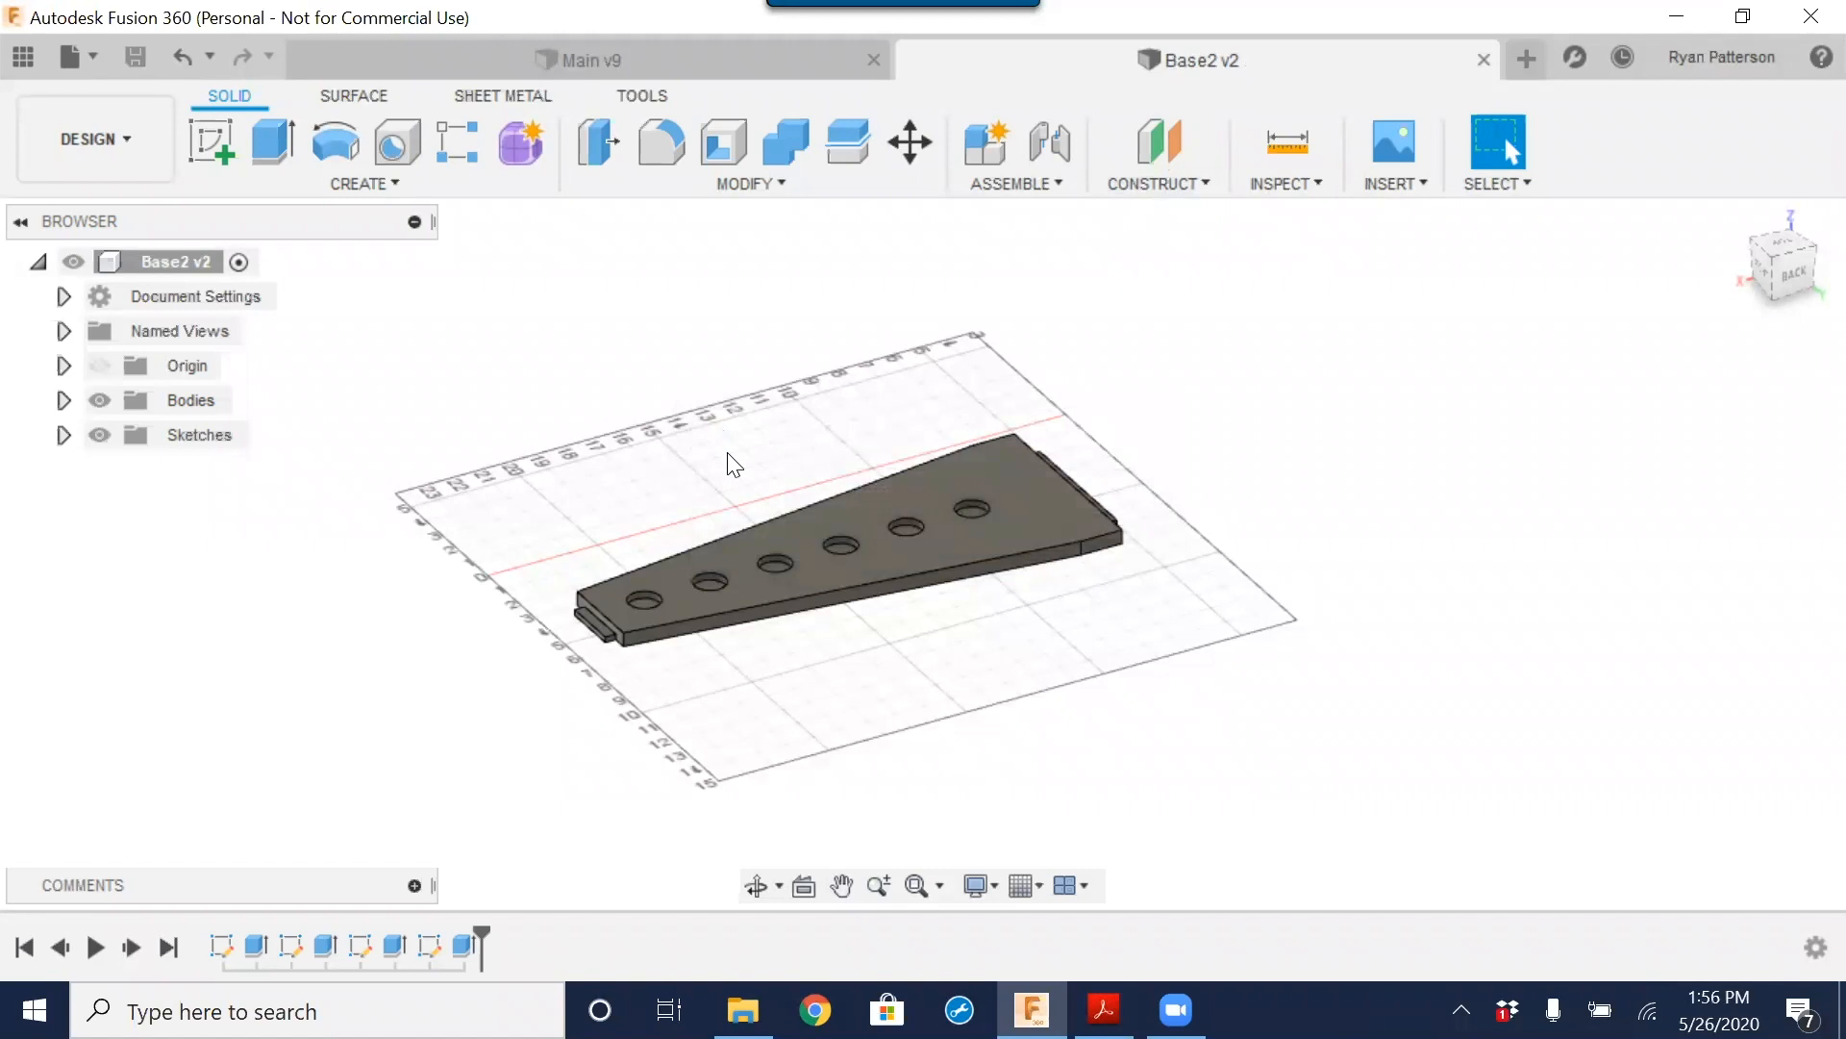
Step: Create a new empty component inside the Base2 design and select it
{"action": "right_click", "coordinate": [175, 258]}
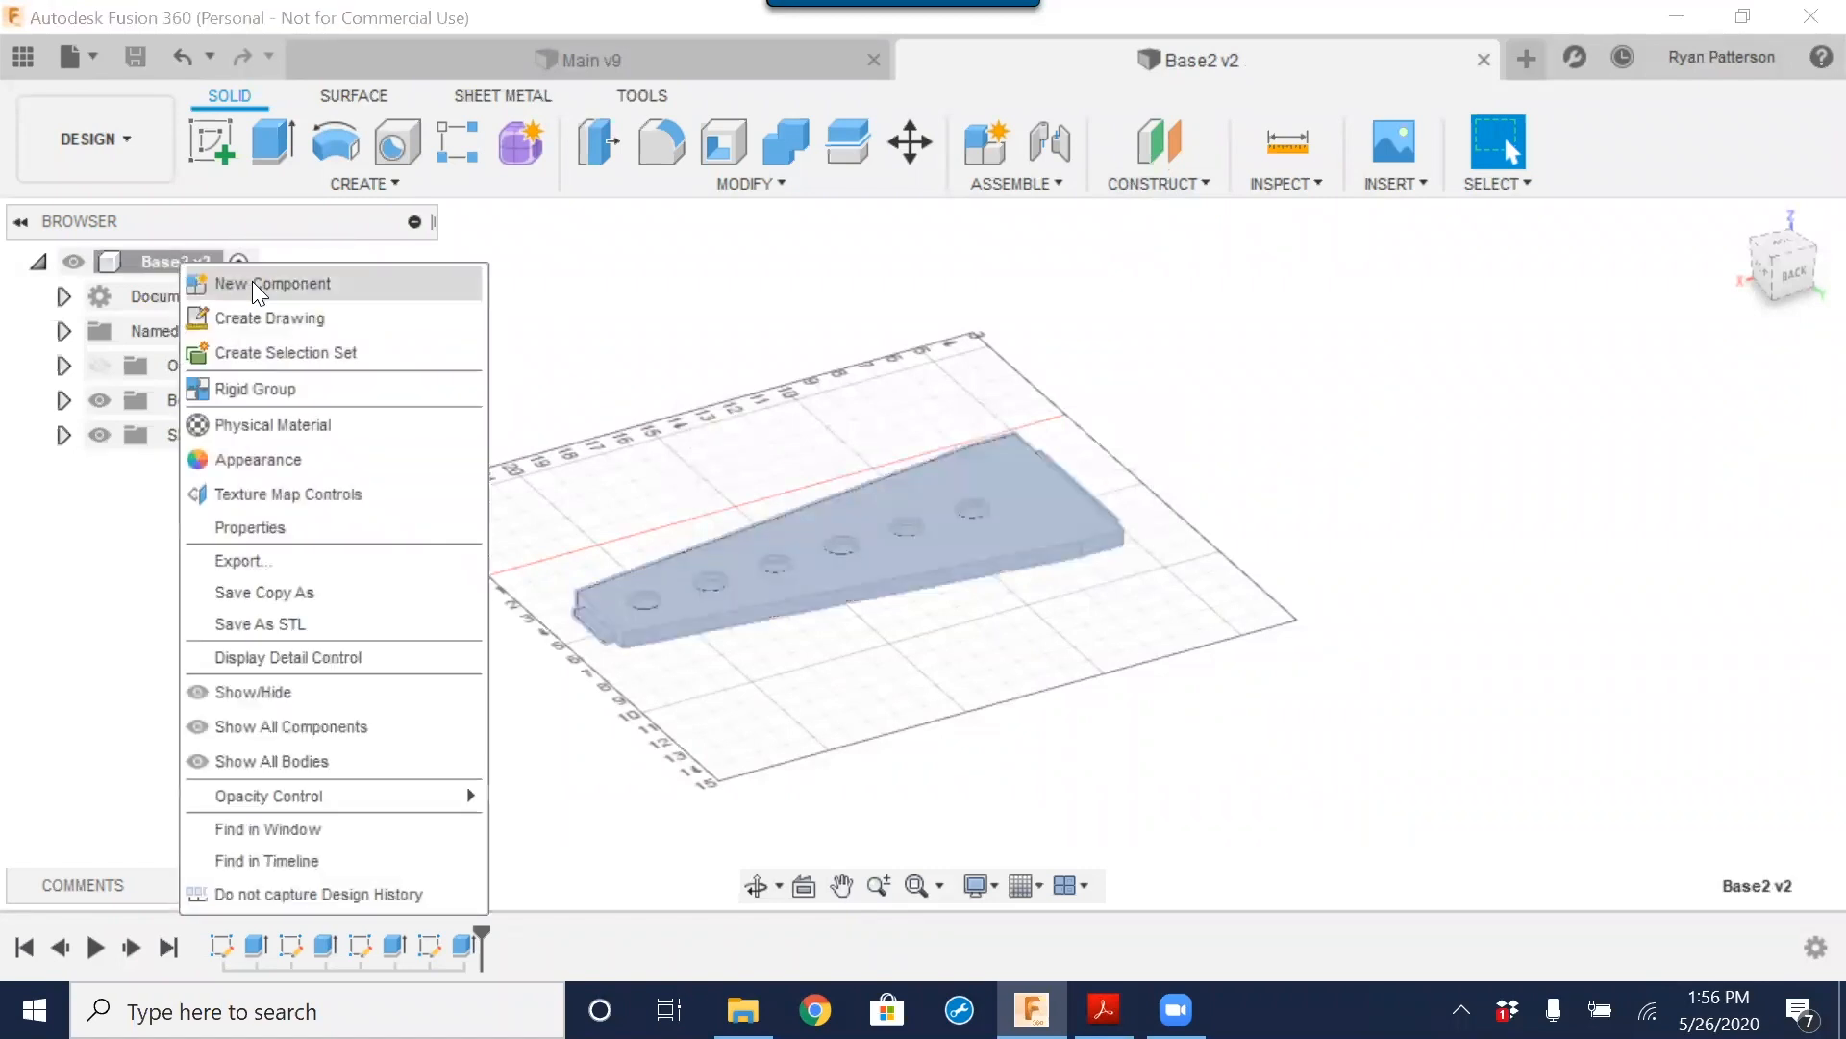
{"action": "left_click", "coordinate": [252, 283]}
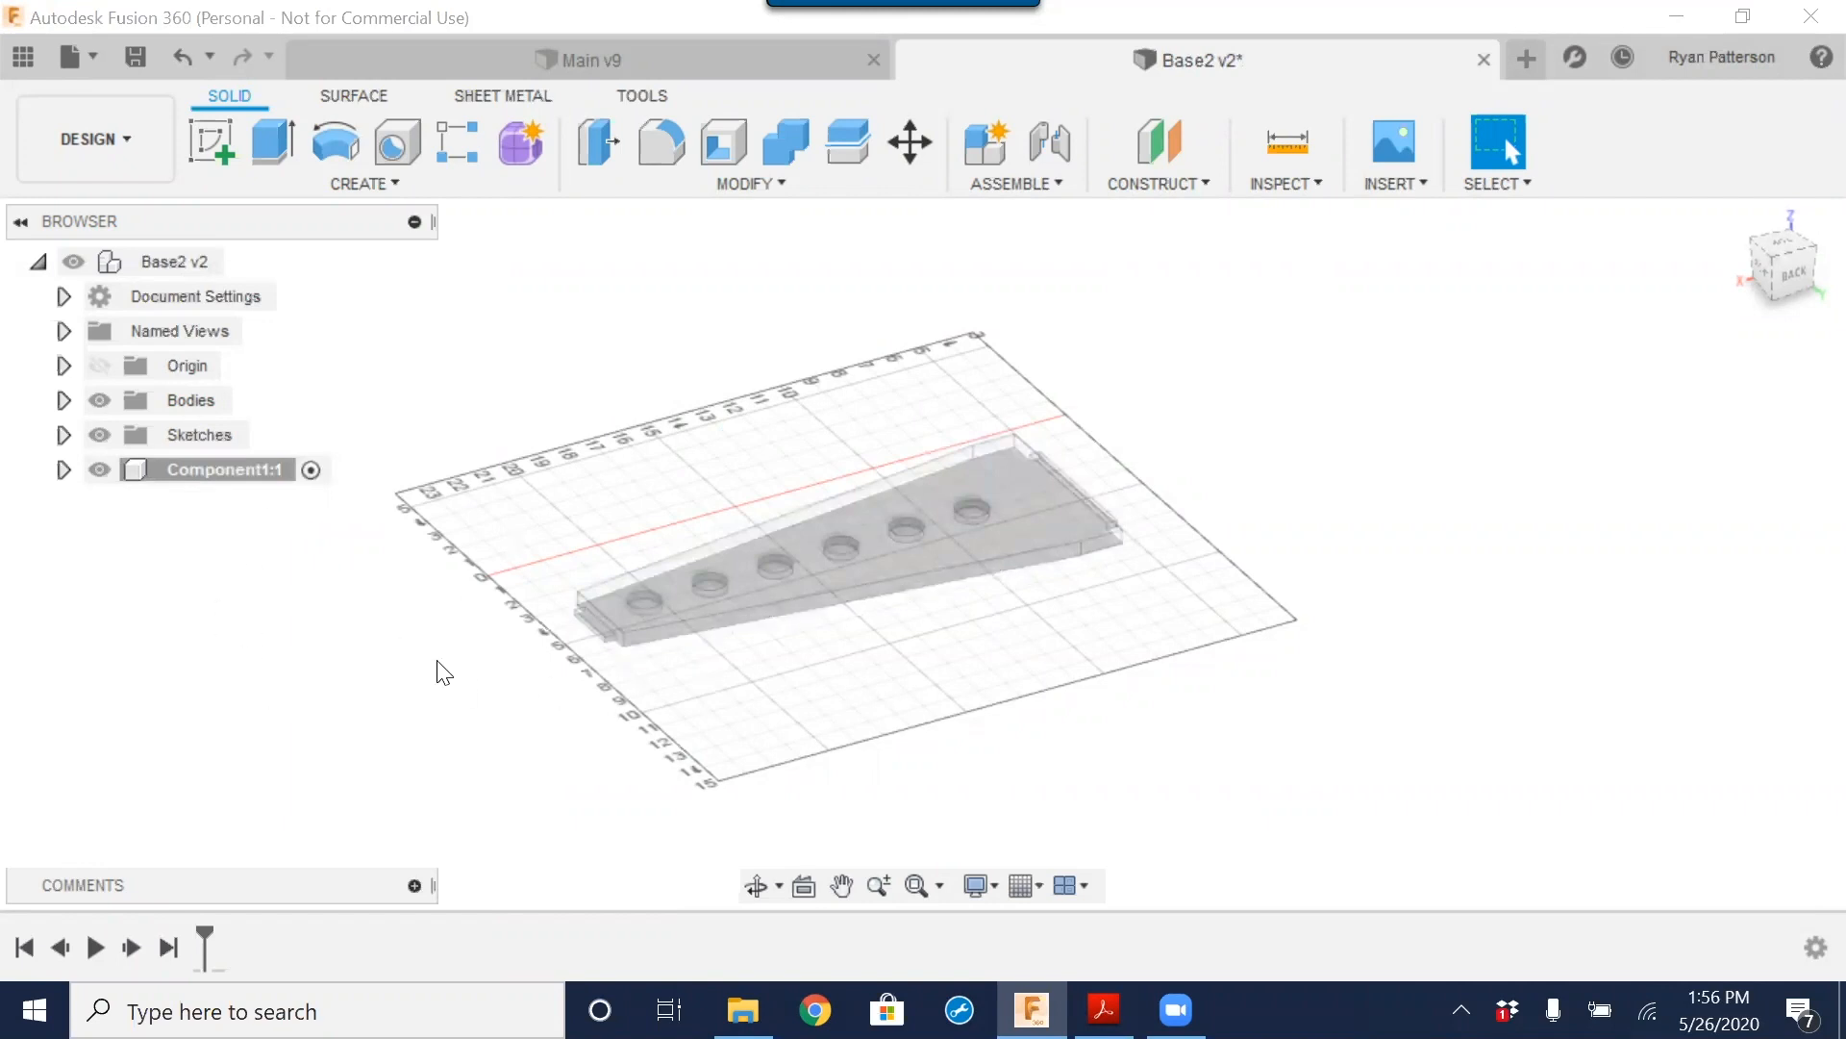
{"action": "left_click", "coordinate": [288, 471]}
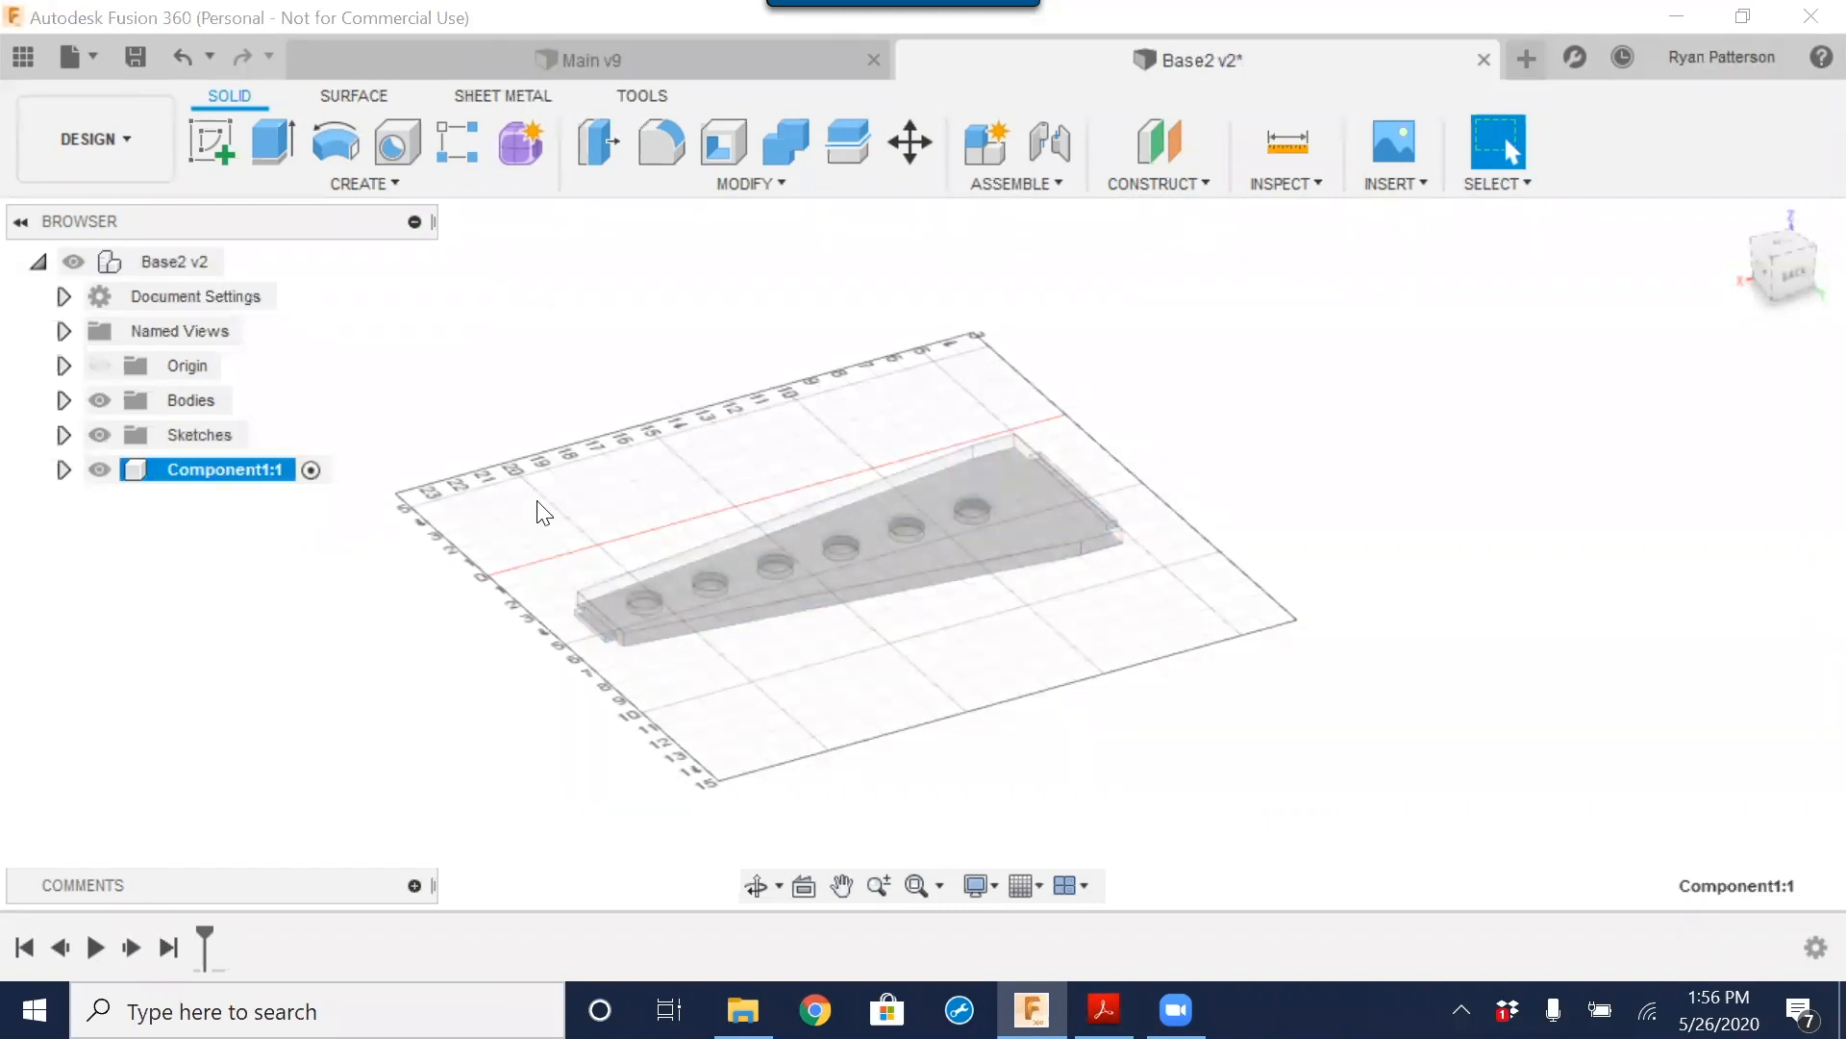
Step: Close the Base2 design without saving the added component, returning to the Main assembly
{"action": "left_click", "coordinate": [1483, 57]}
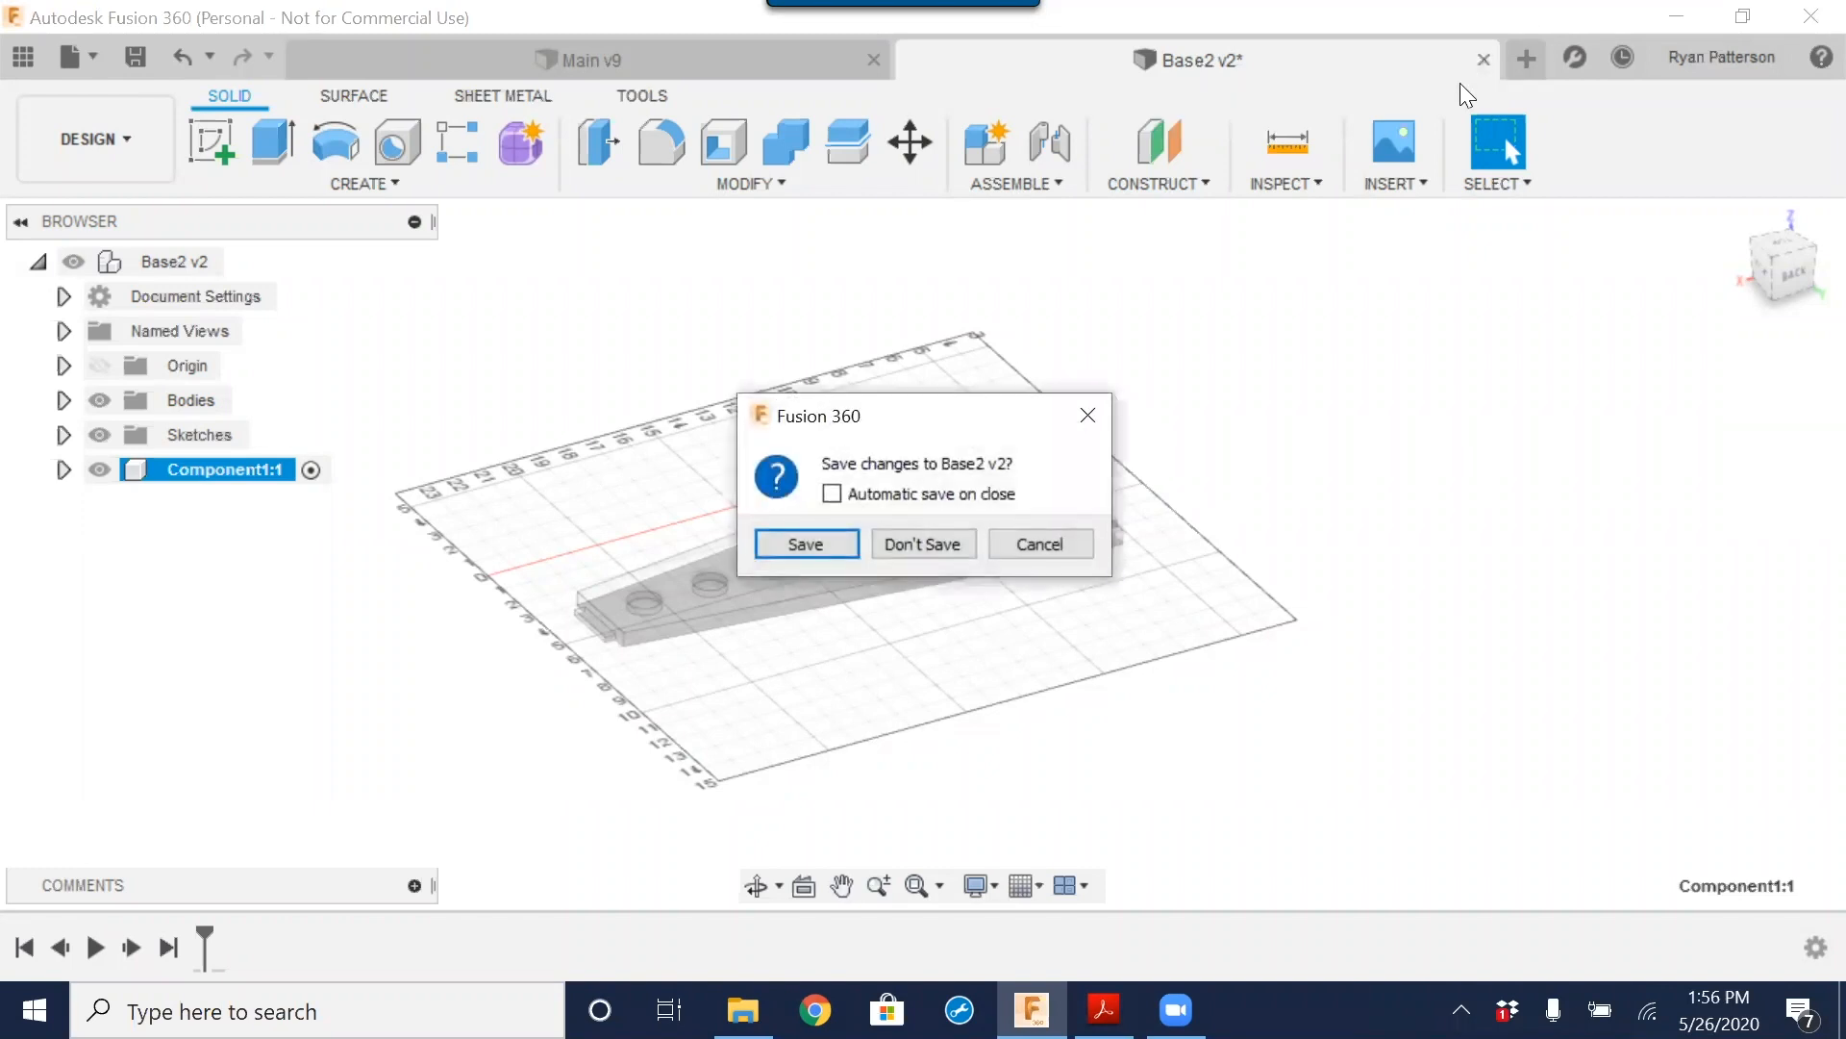
{"action": "left_click", "coordinate": [924, 544]}
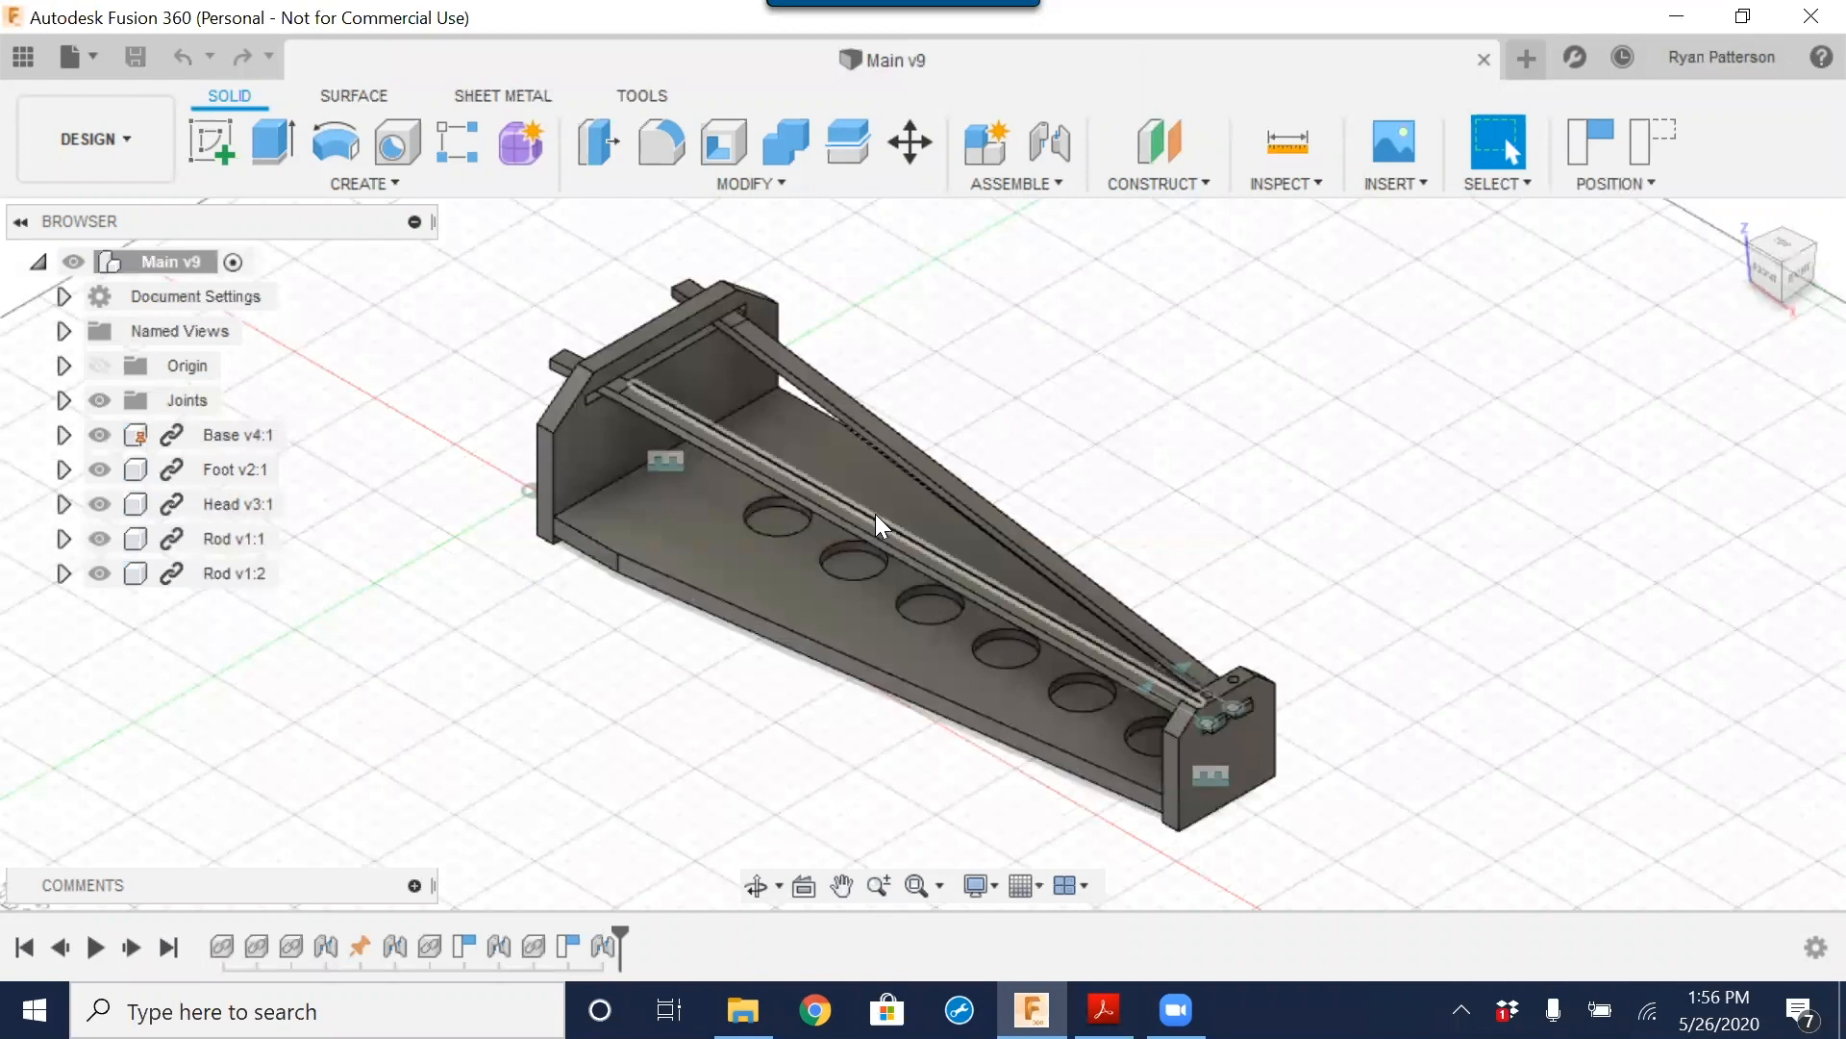
{"action": "scroll", "coordinate": [922, 489], "scroll_direction": "down", "scroll_amount": 2}
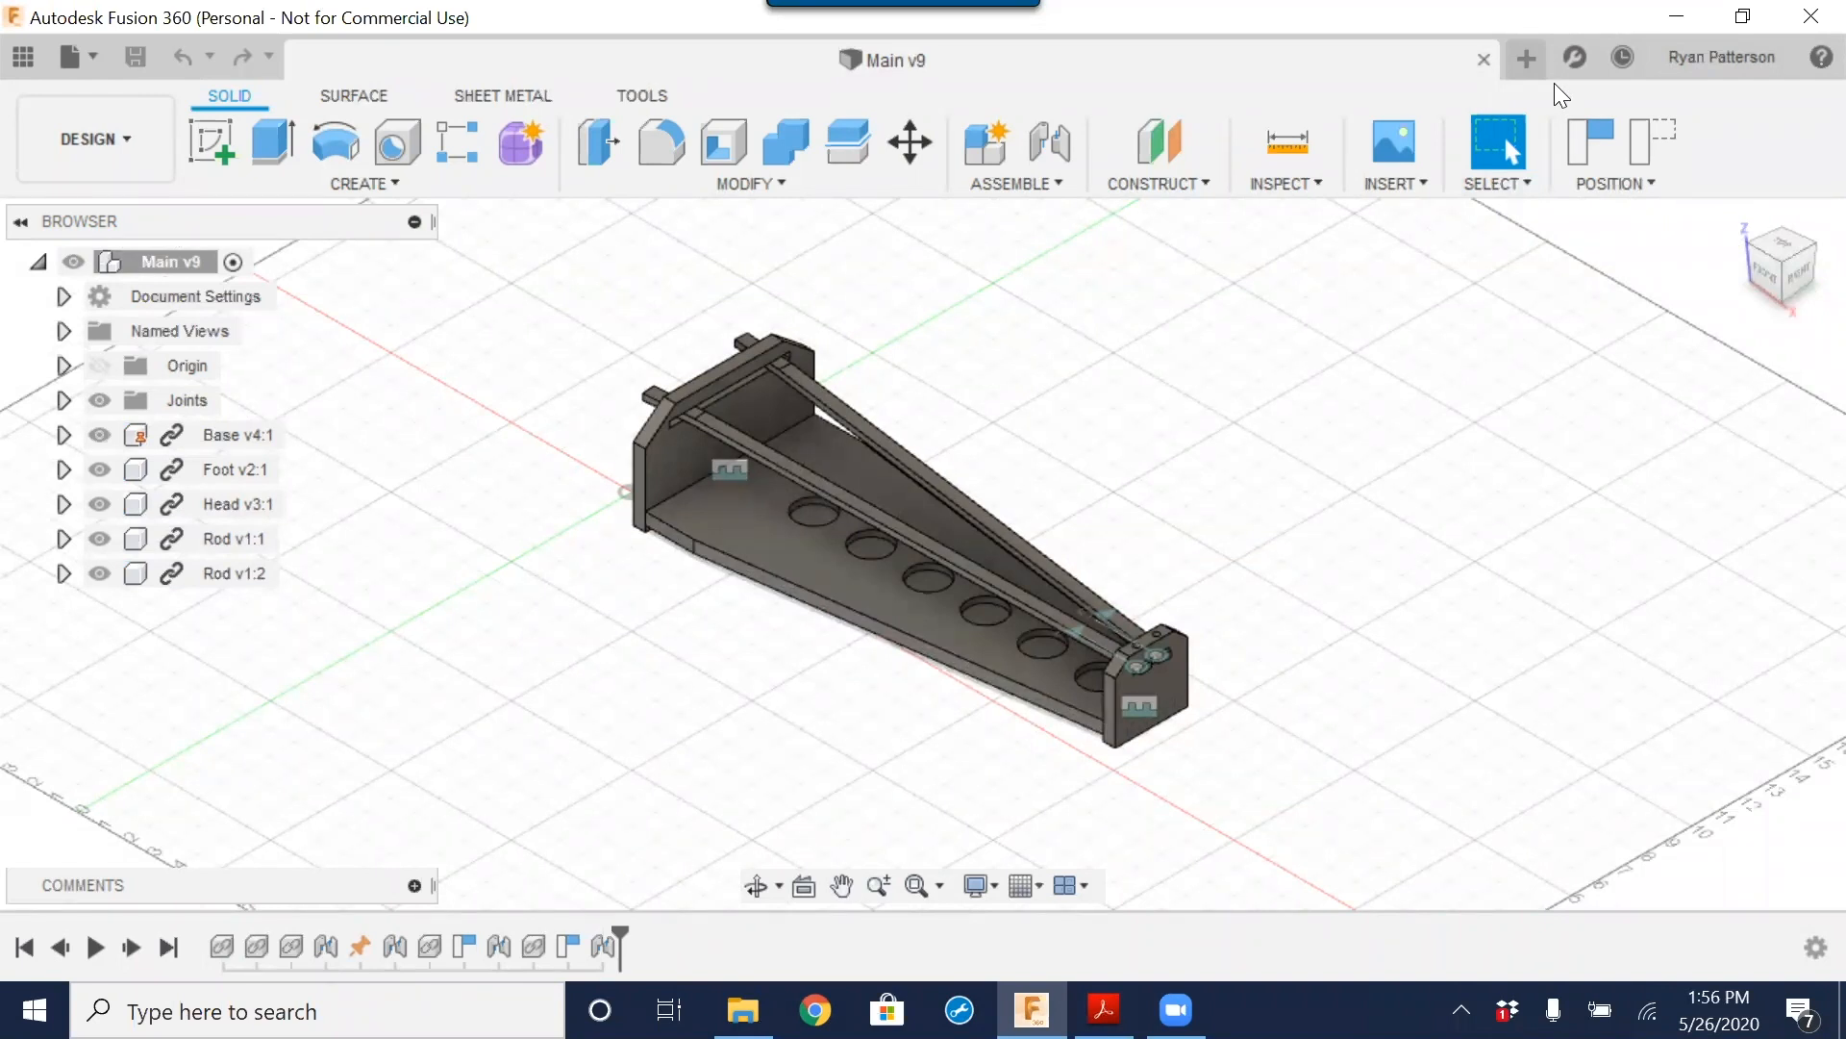
Step: Start a new design and try to insert the Base part from the Shoot the Moon project folder
{"action": "left_click", "coordinate": [1526, 58]}
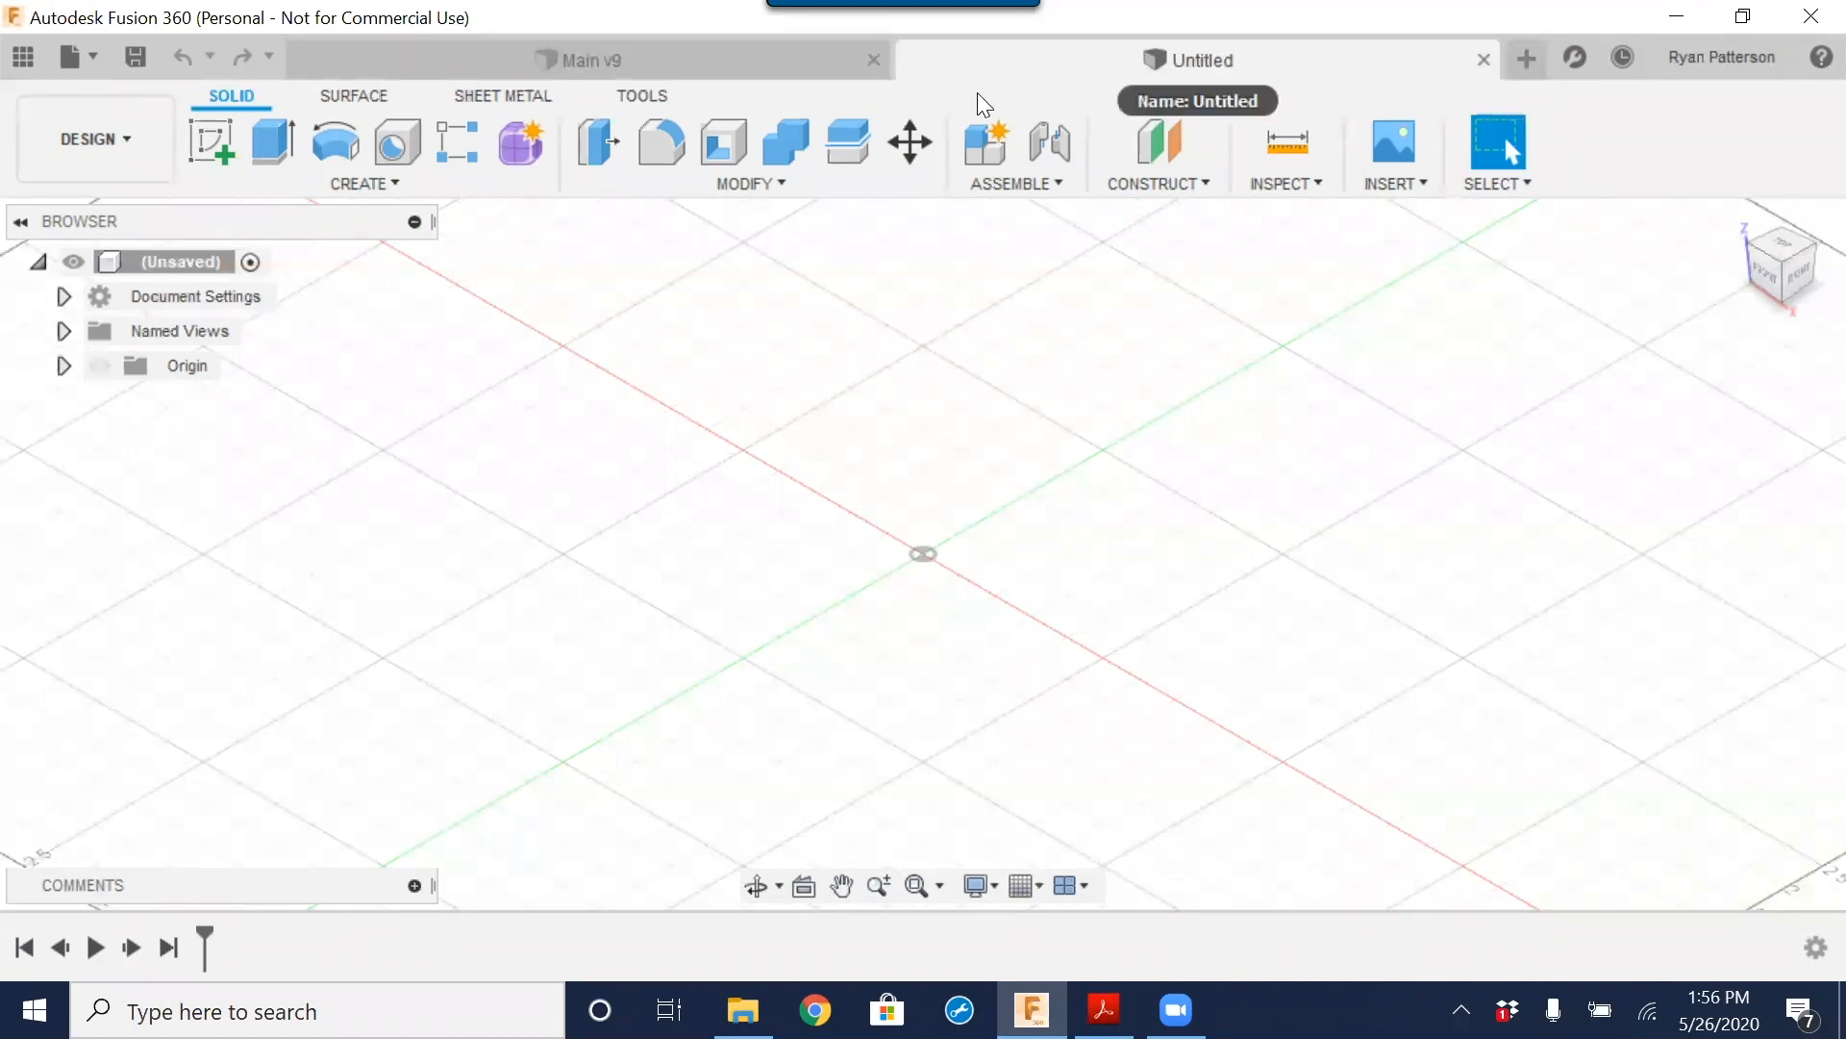
{"action": "middle_click_drag", "start_coordinate": [1241, 433], "coordinate": [915, 639]}
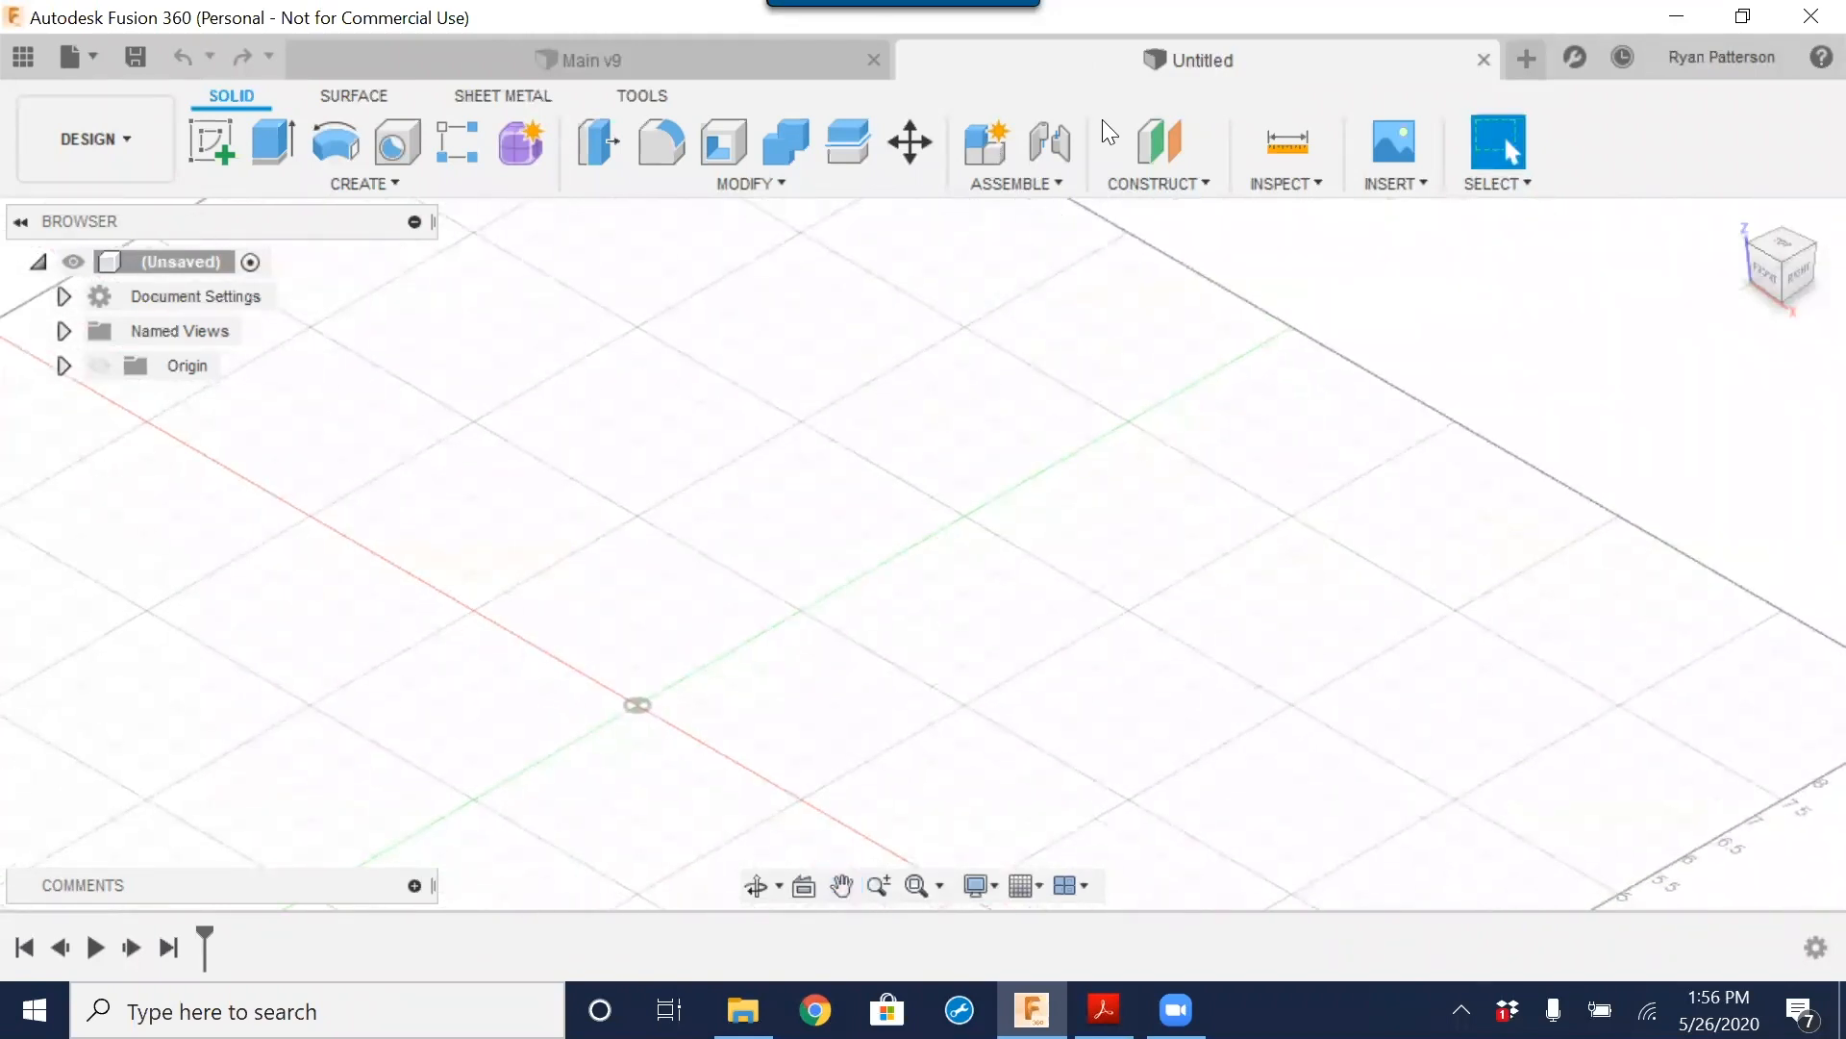
{"action": "left_click", "coordinate": [24, 60]}
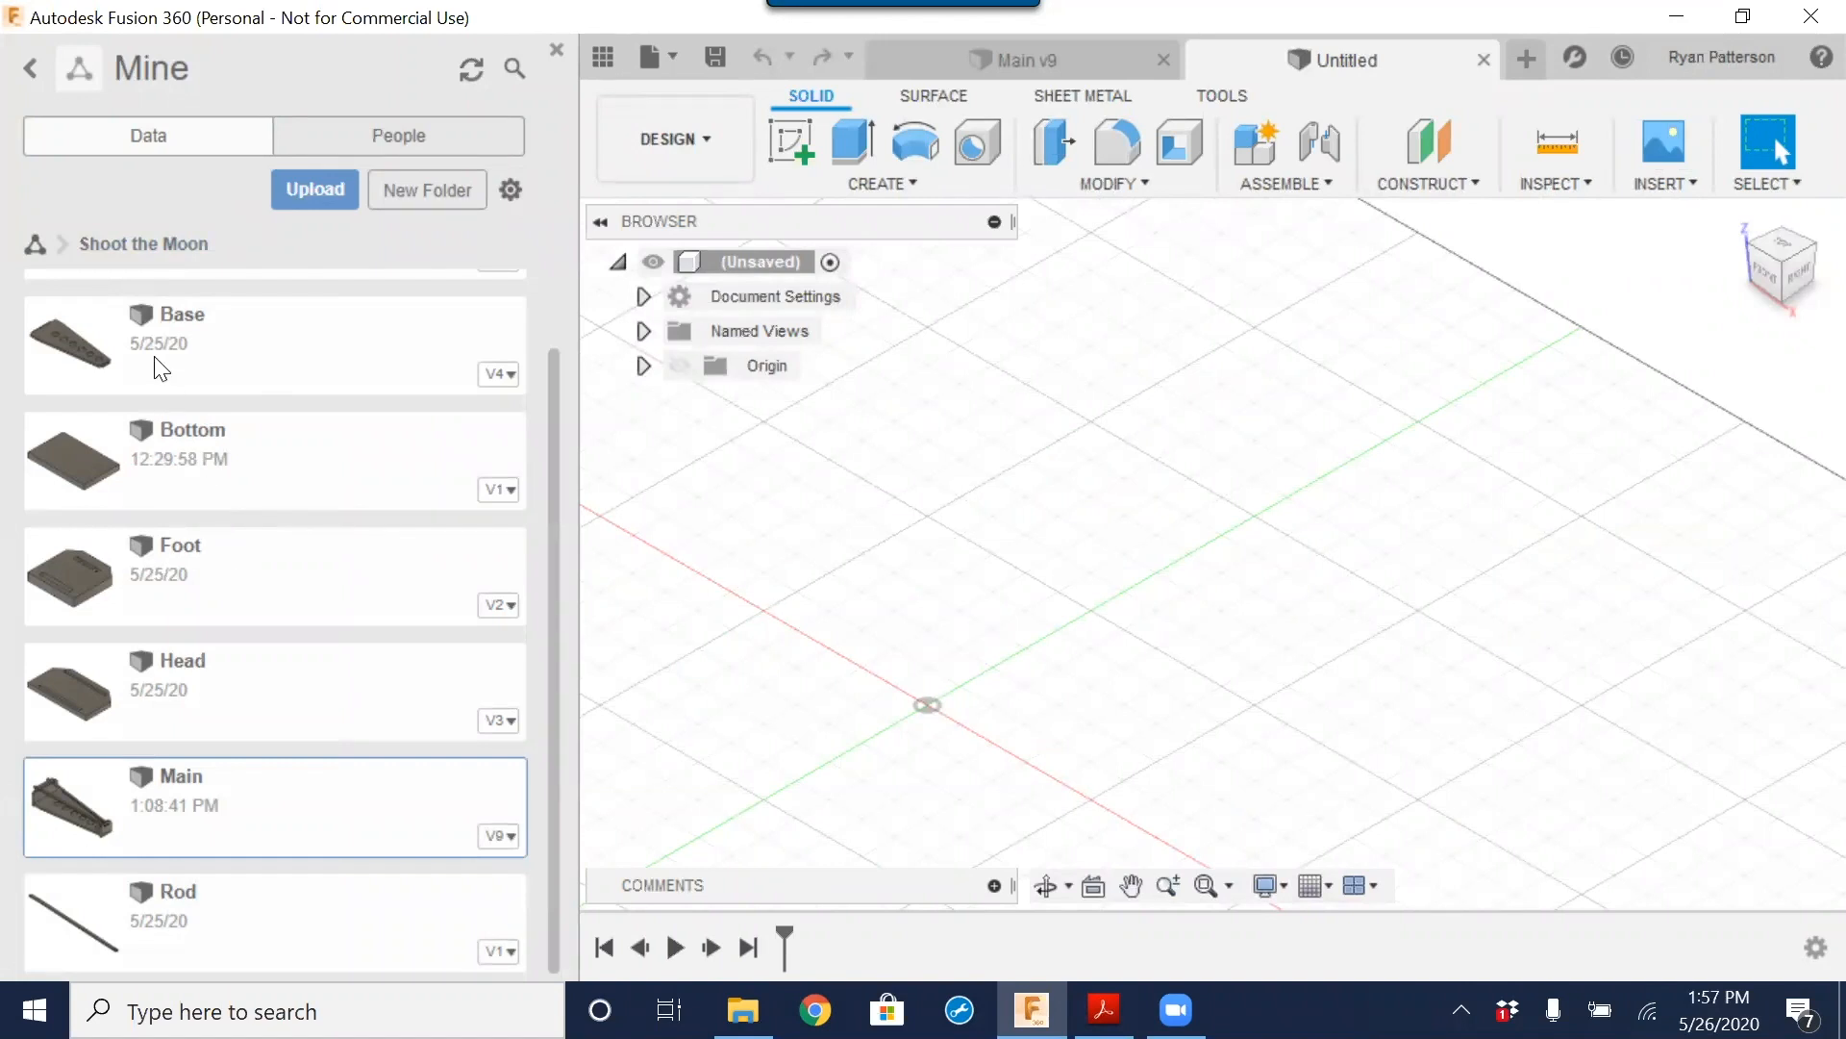
{"action": "left_click", "coordinate": [178, 324]}
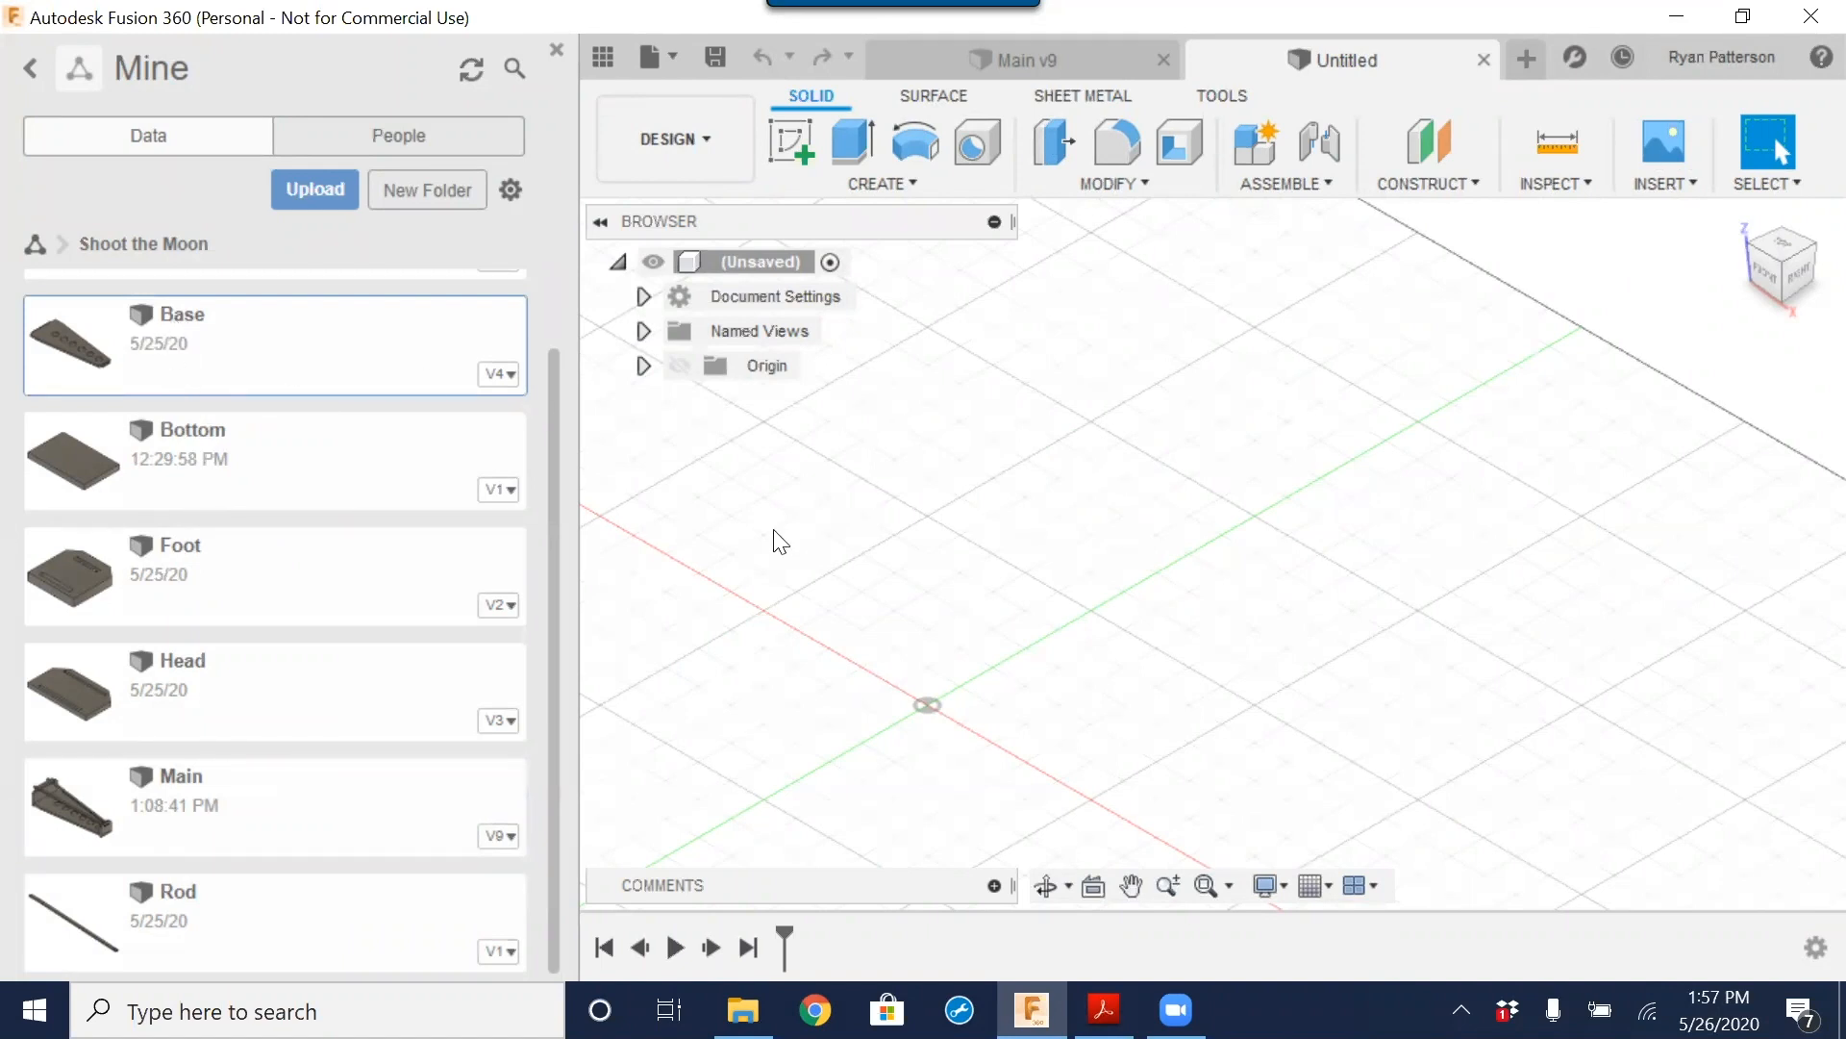
{"action": "left_click_drag", "start_coordinate": [181, 312], "coordinate": [1055, 675]}
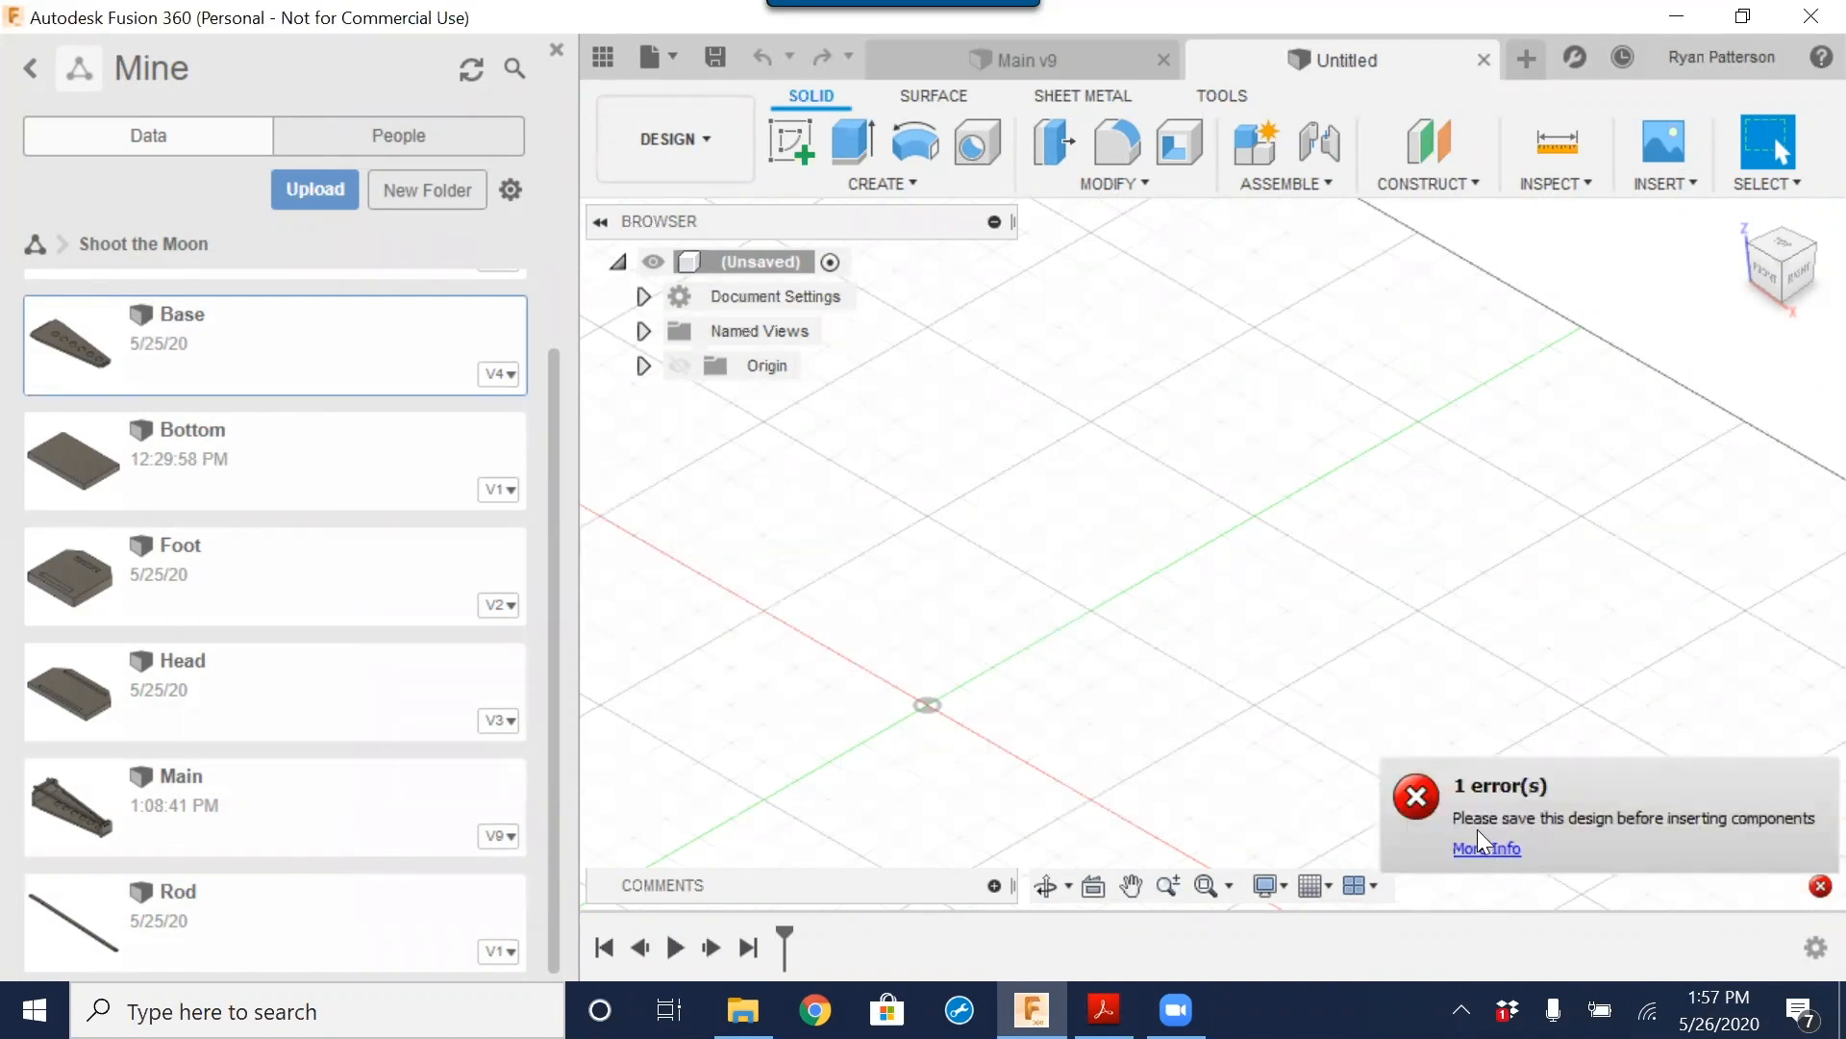
Step: Save the new design as Test in Mine > ShootTheMoon2
{"action": "left_click", "coordinate": [717, 60]}
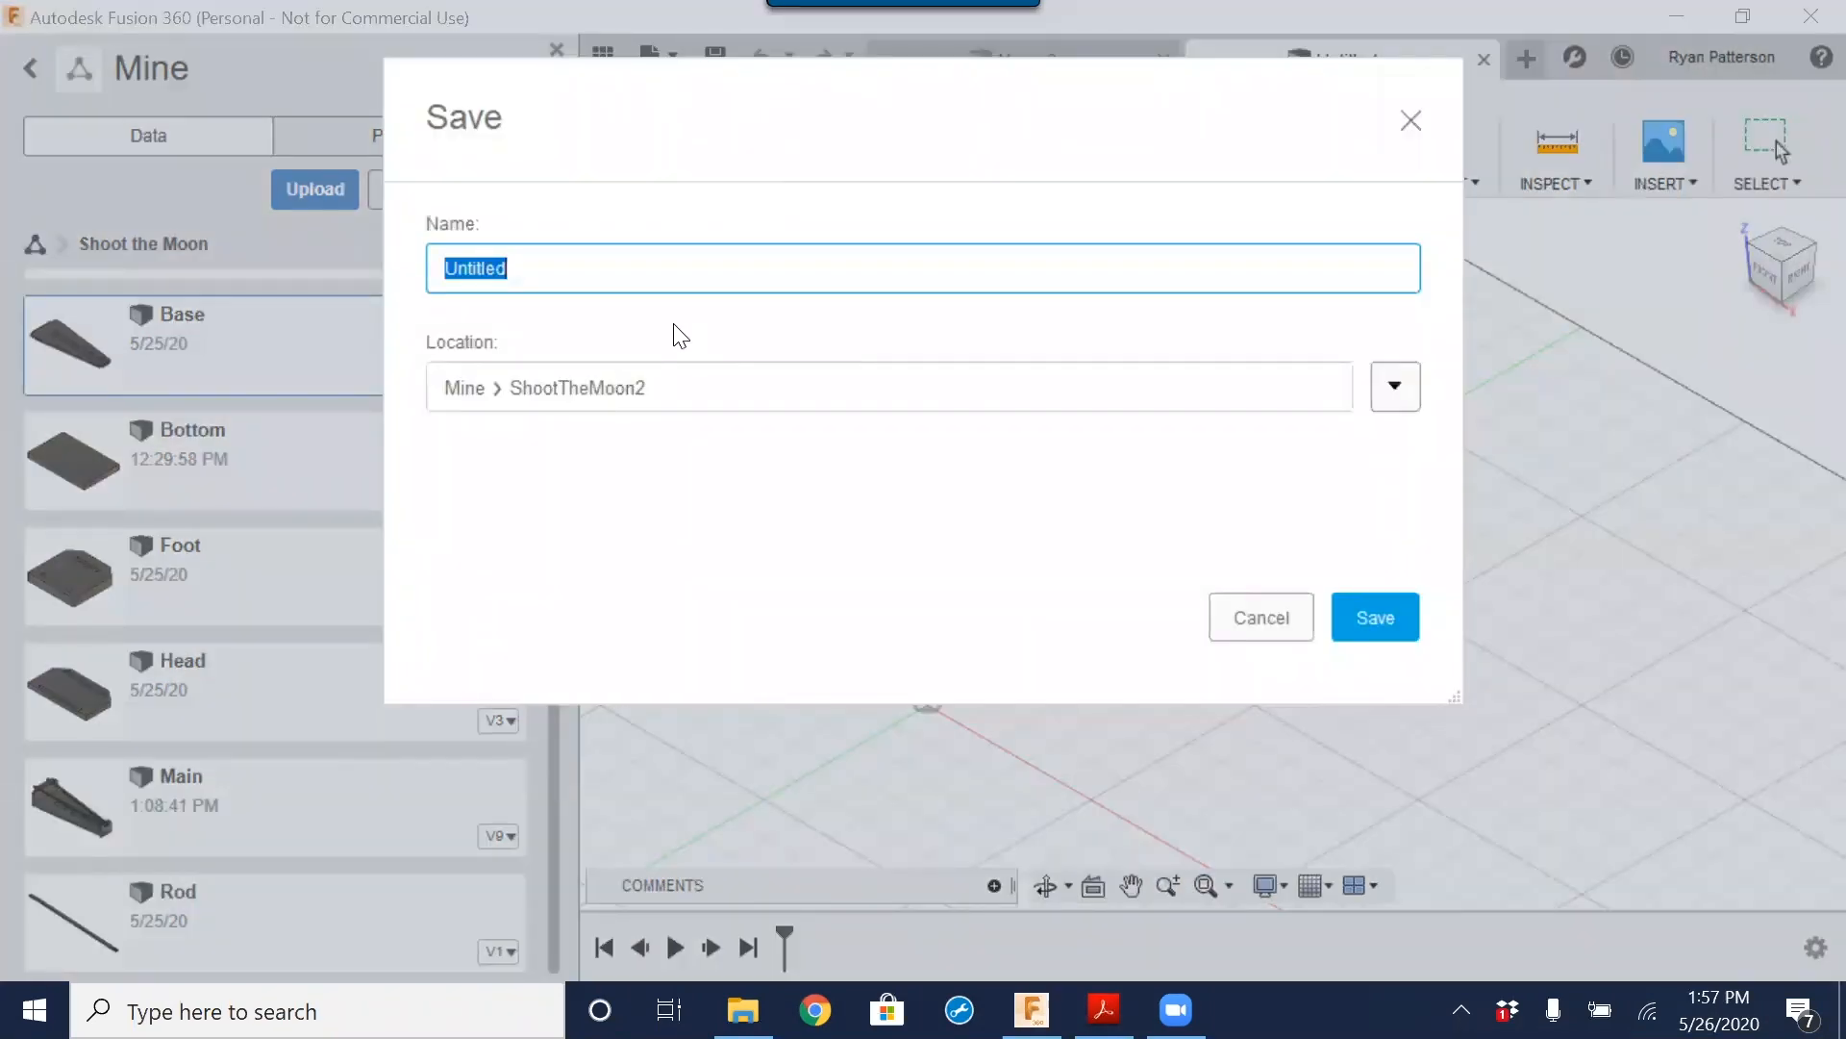
{"action": "type", "text": "Test"}
{"action": "left_click", "coordinate": [1395, 615]}
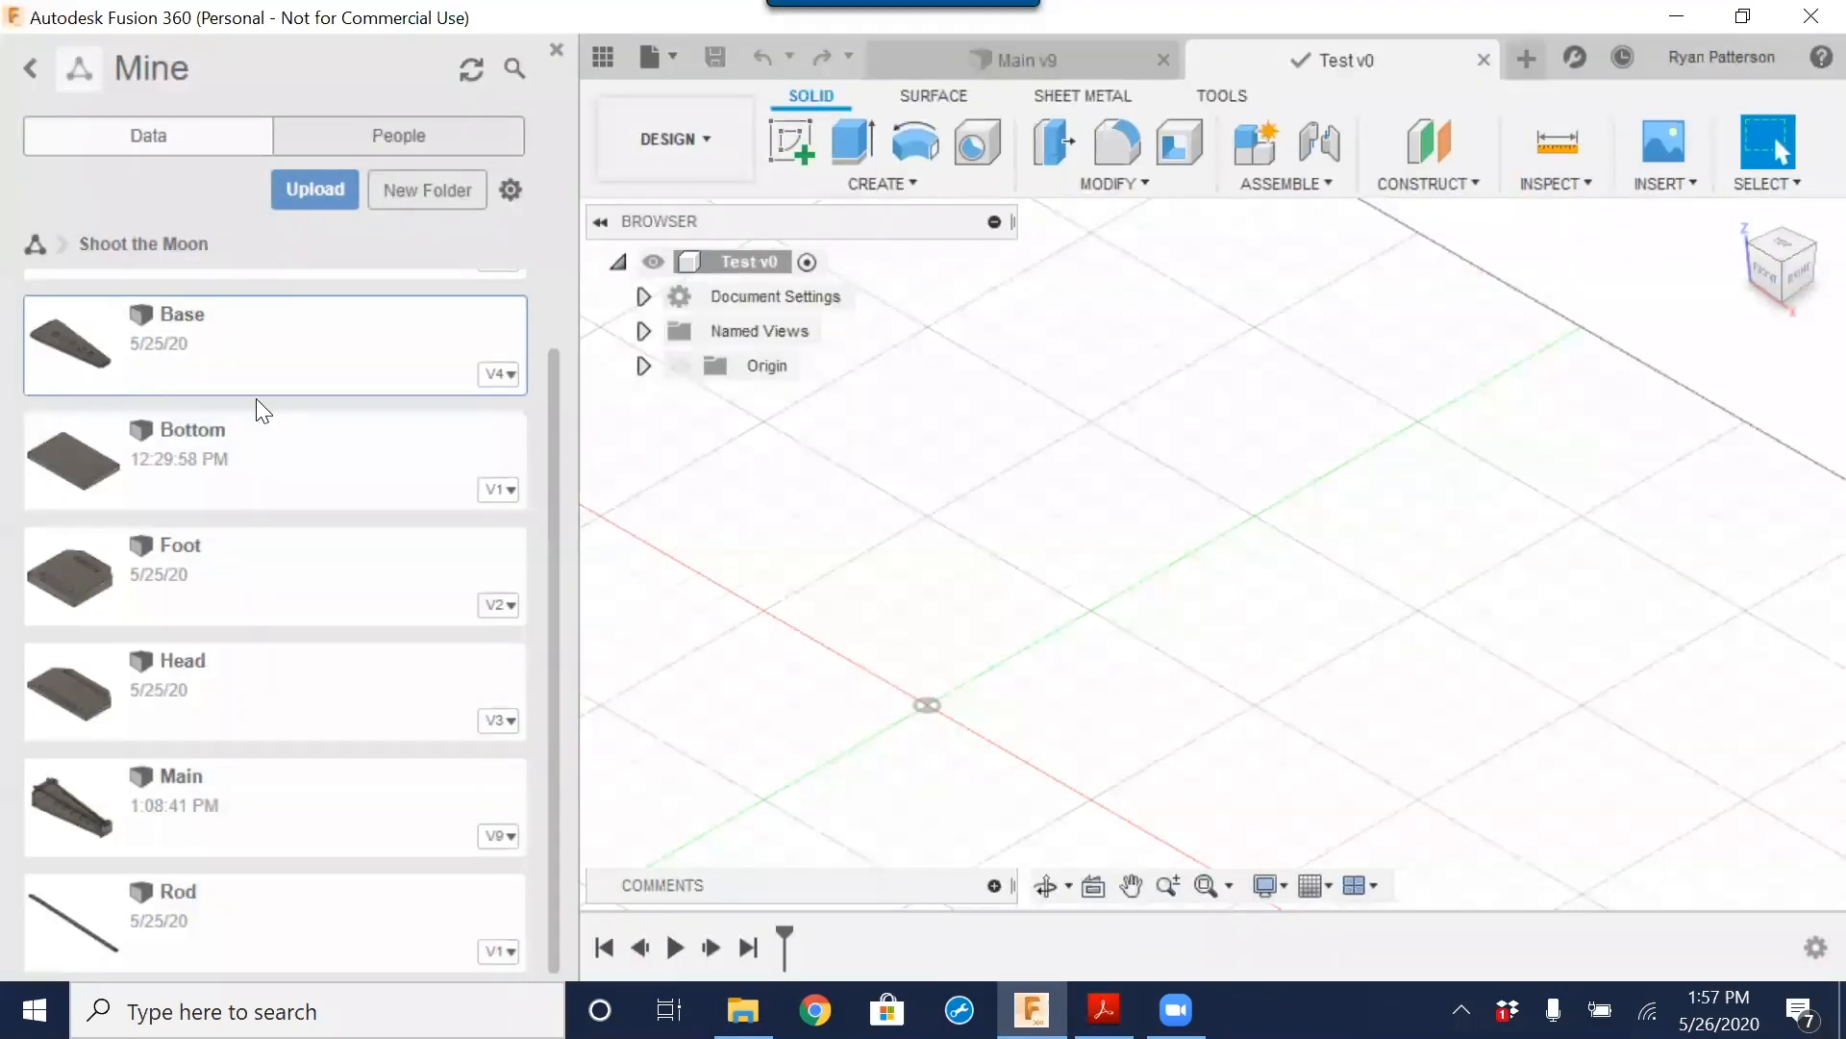
Step: Insert the Base part into the Test design, shifted about 1.79 in along X and 0.41 in along Z
{"action": "left_click_drag", "start_coordinate": [96, 354], "coordinate": [1006, 652]}
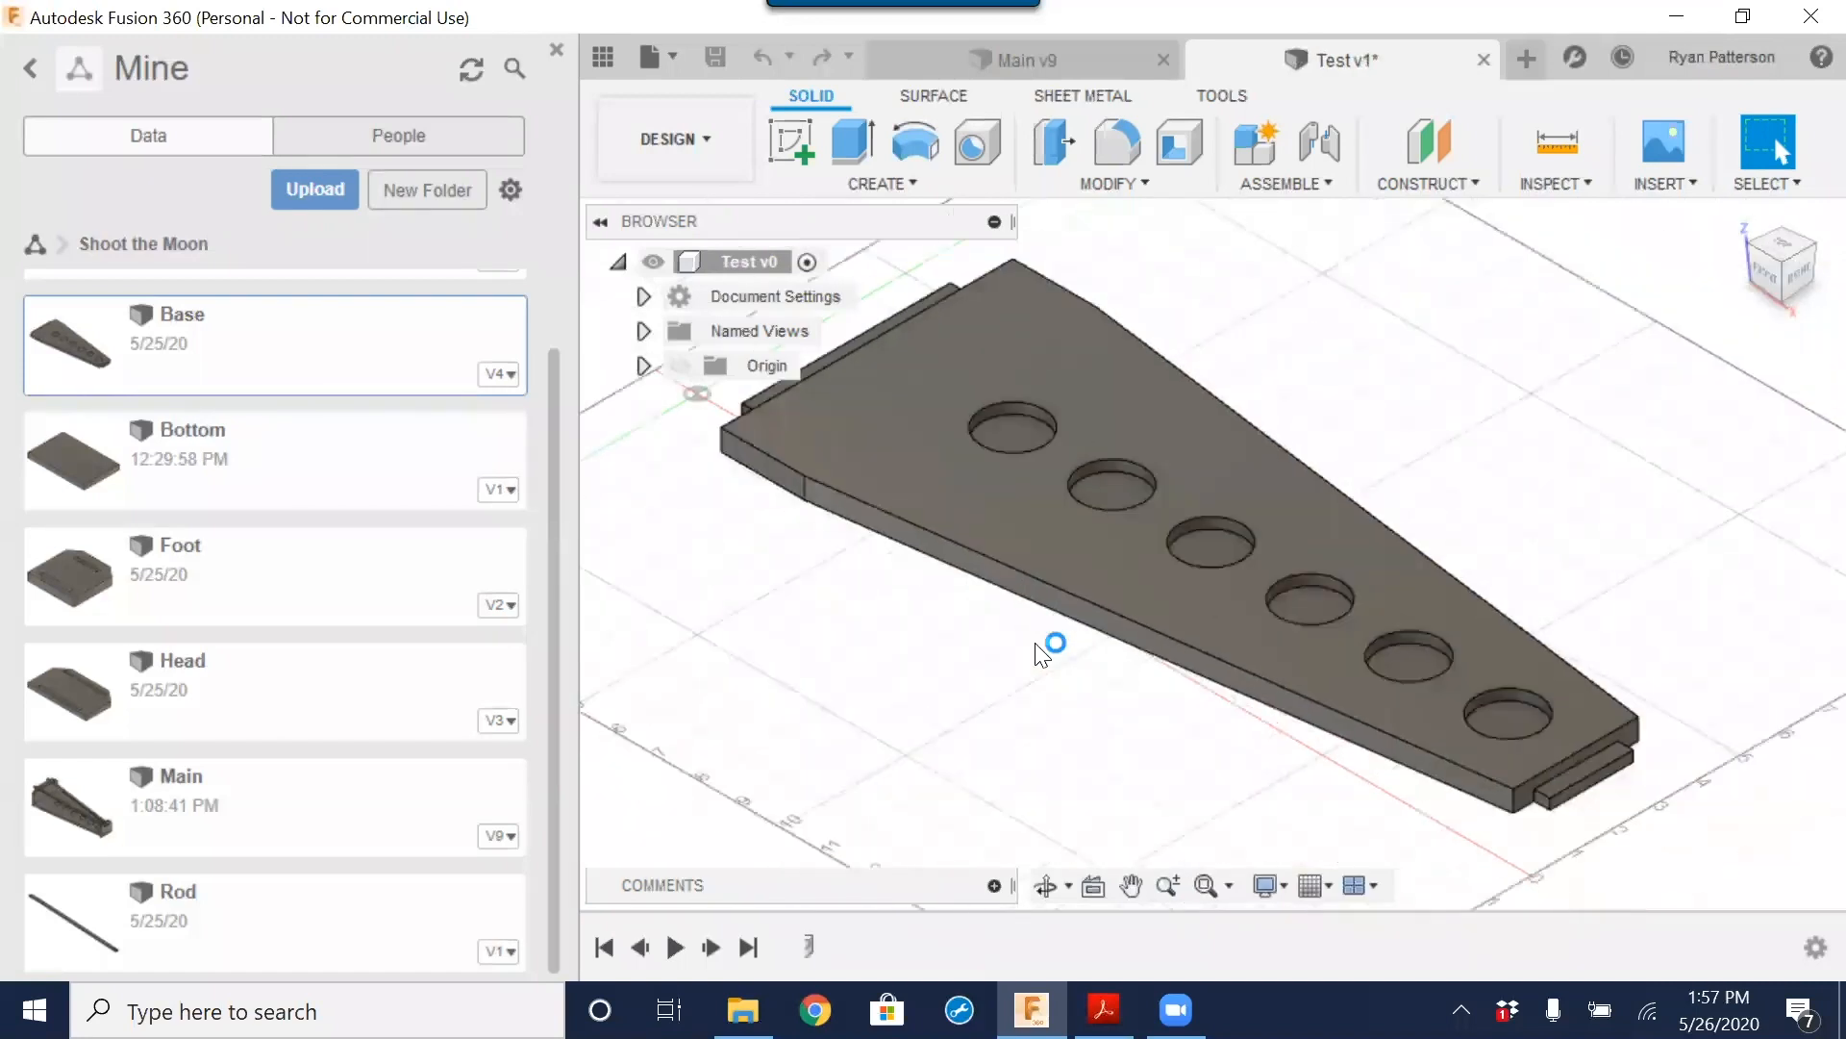
{"action": "scroll", "coordinate": [930, 638], "scroll_direction": "down", "scroll_amount": 4}
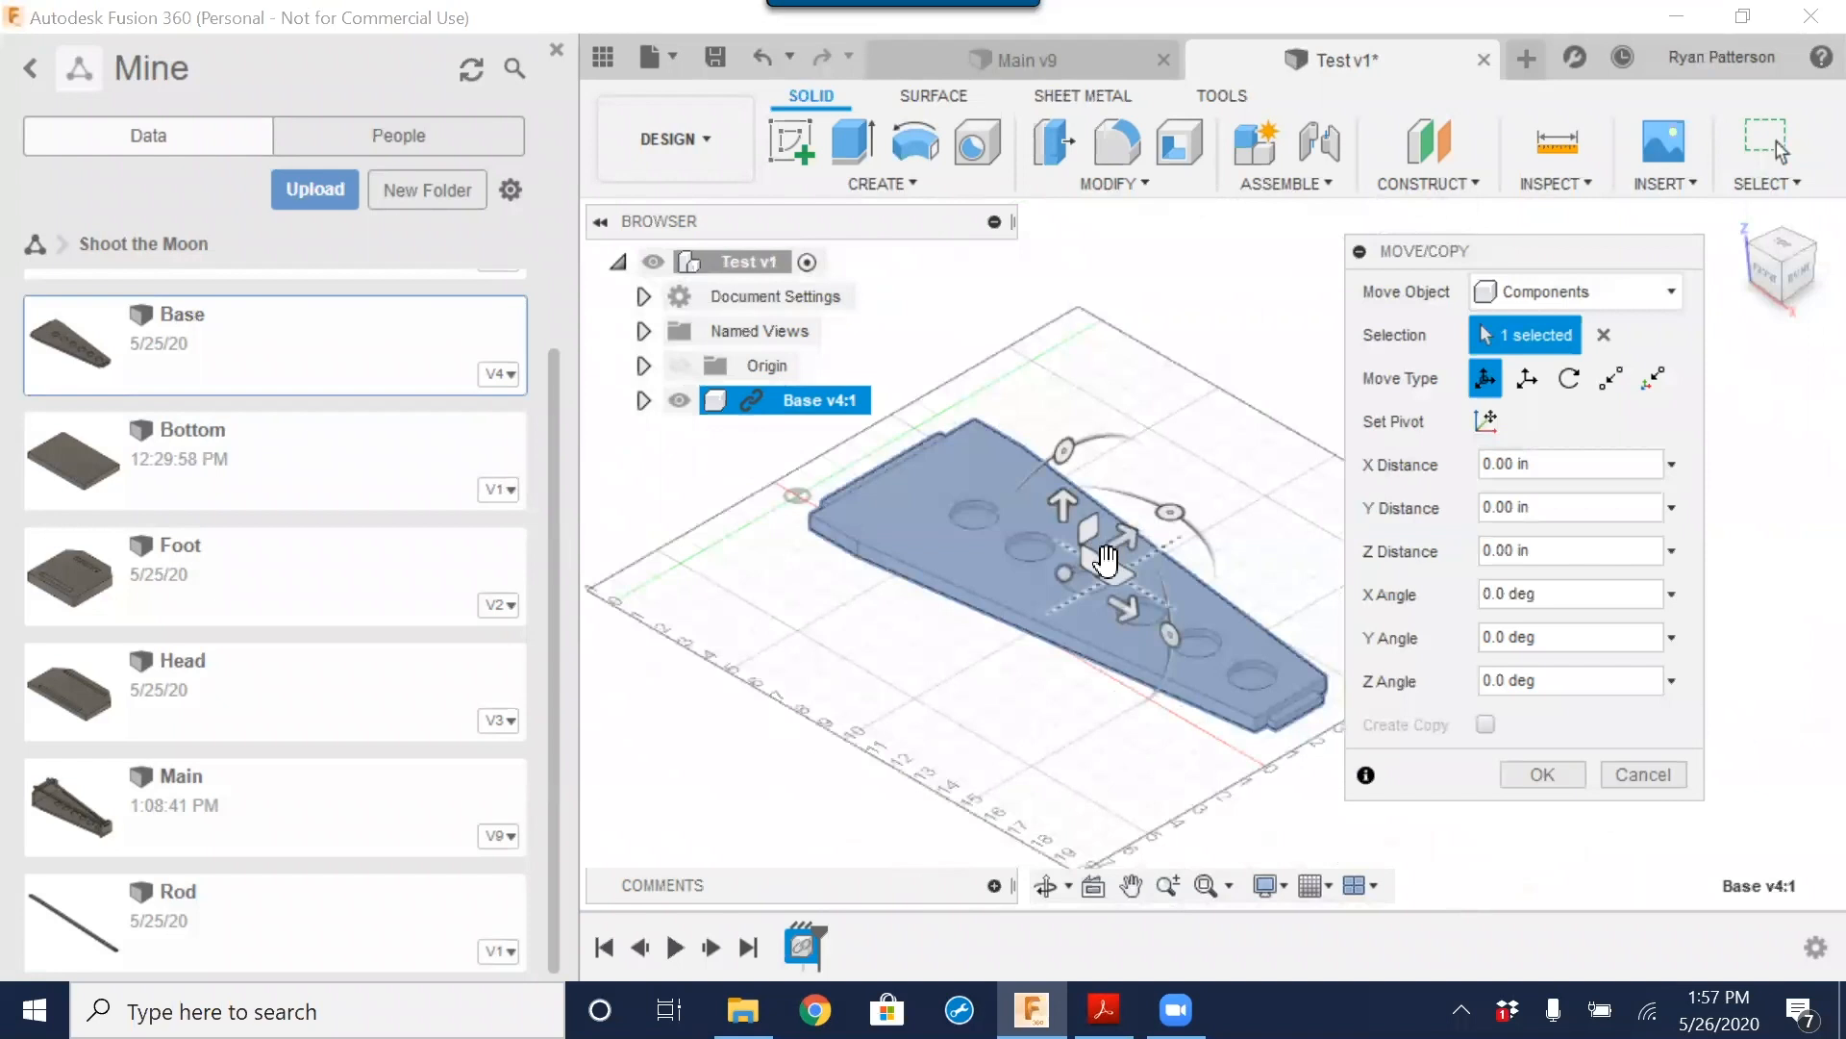
{"action": "left_click_drag", "start_coordinate": [1090, 560], "coordinate": [1132, 576]}
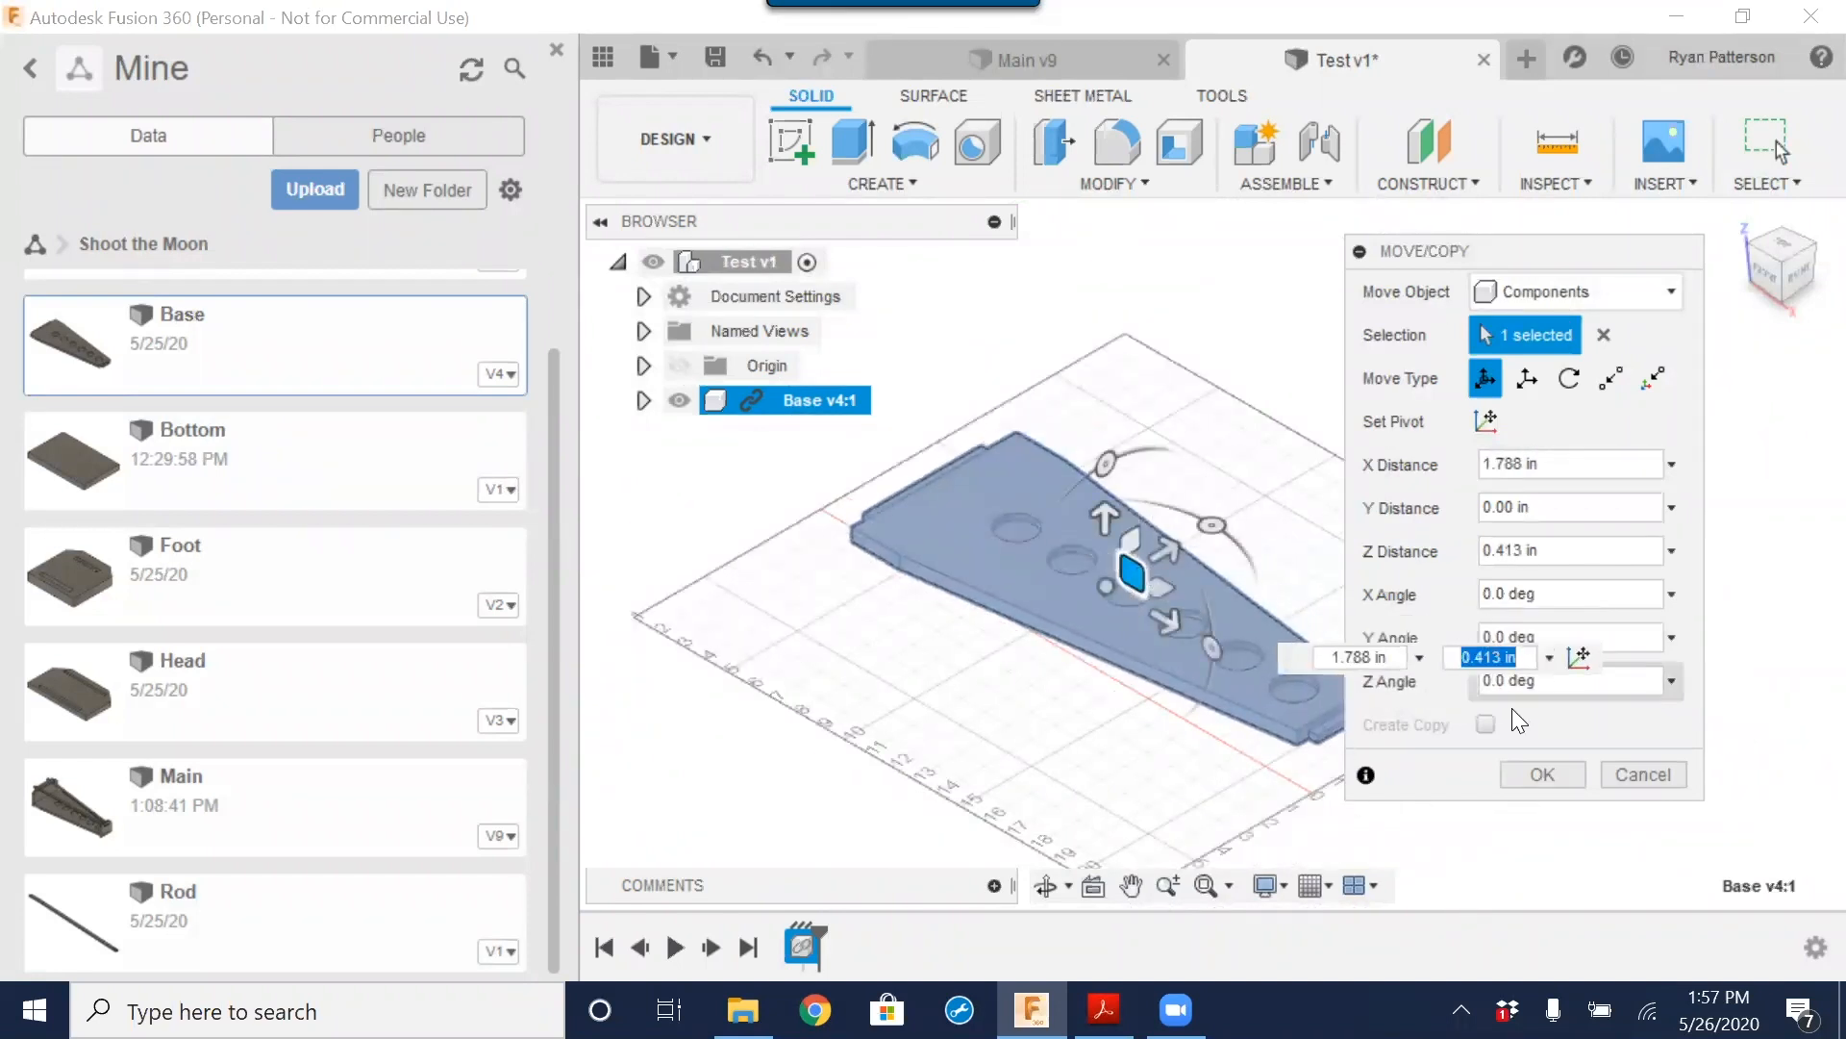
{"action": "left_click", "coordinate": [1540, 775]}
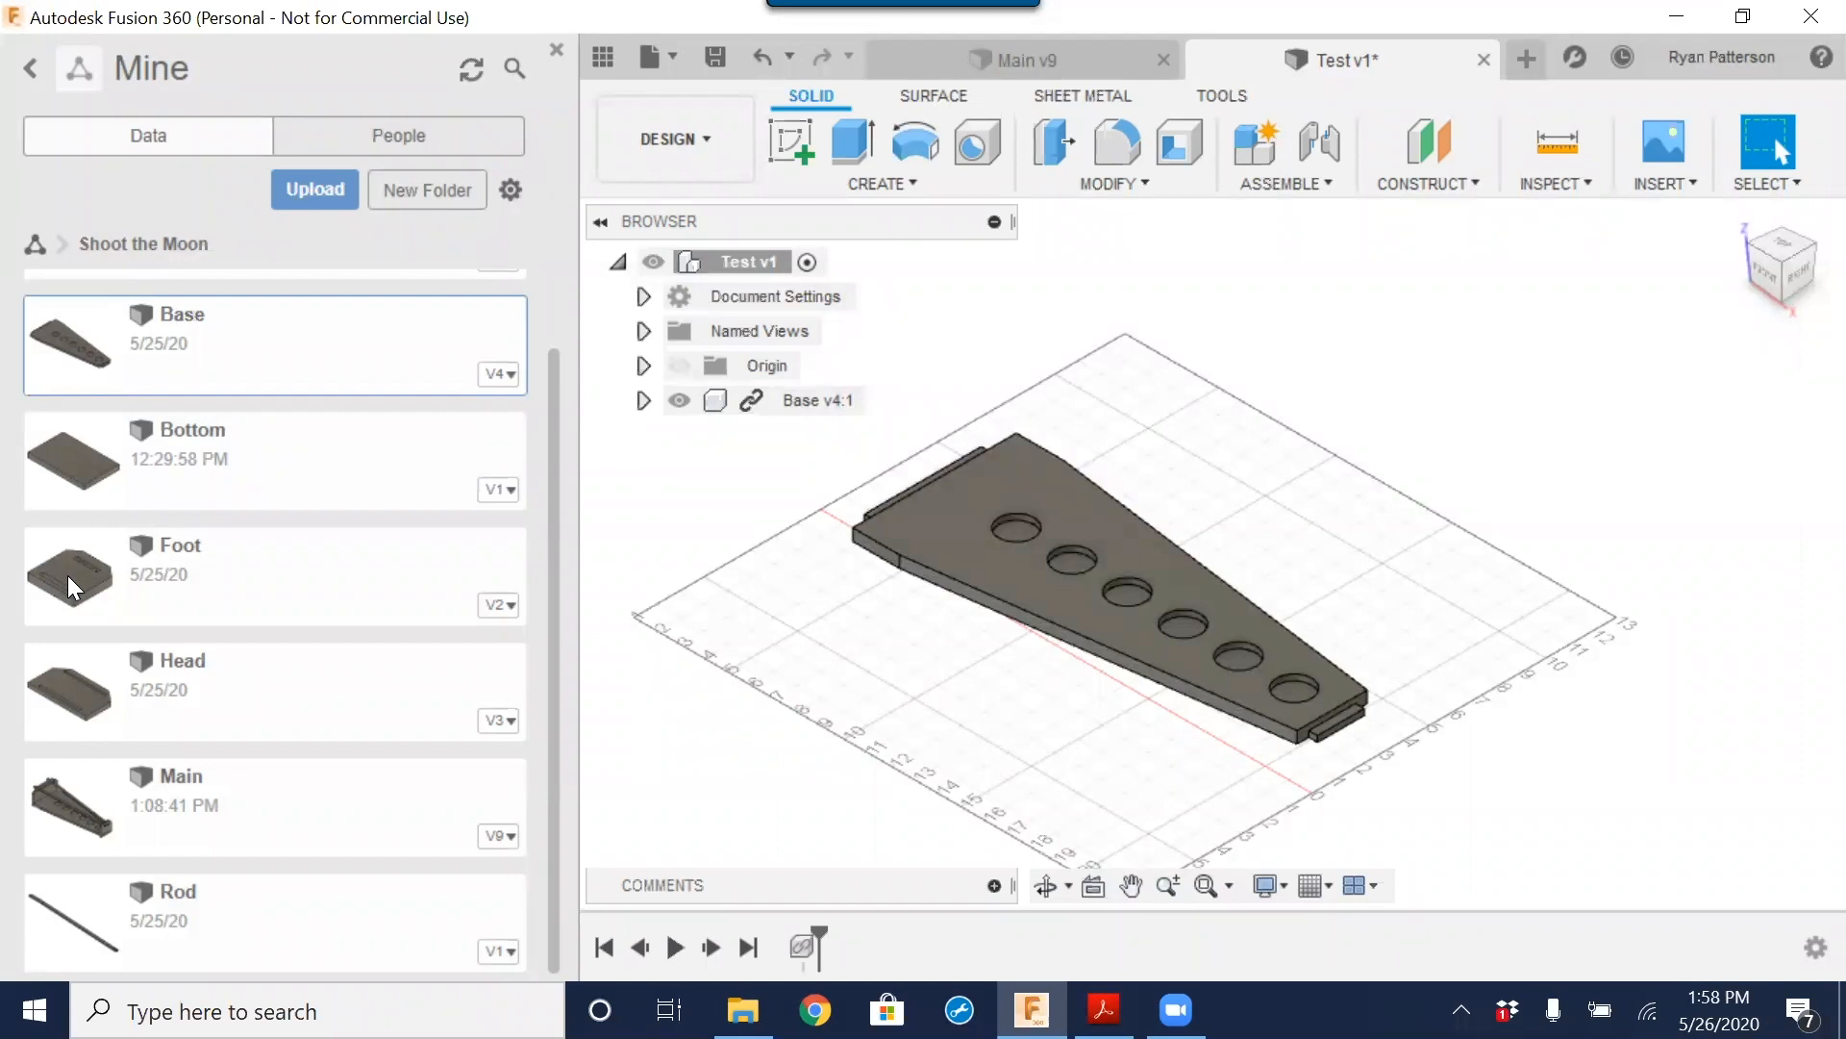
Step: Insert the Foot part from the Shoot the Moon project into the Test design without shifting or rotating it
{"action": "left_click_drag", "start_coordinate": [73, 588], "coordinate": [1298, 523]}
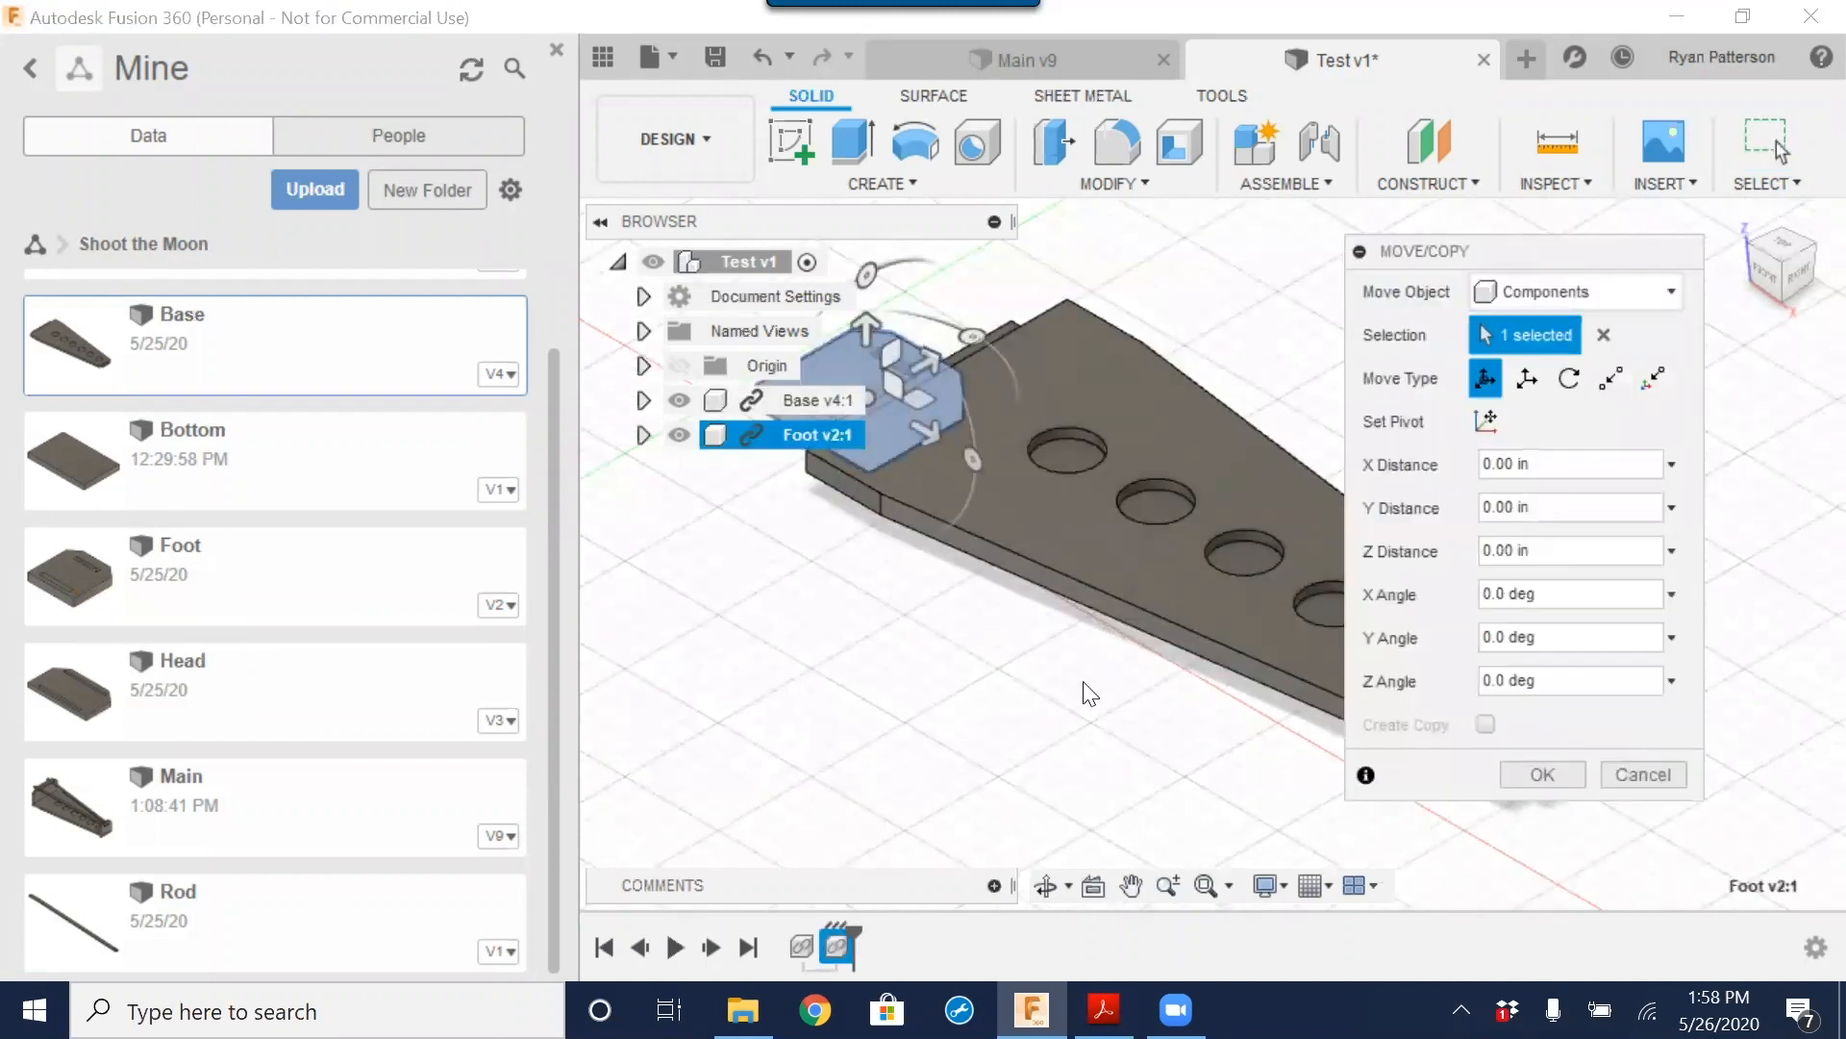
{"action": "scroll", "coordinate": [974, 632], "scroll_direction": "down", "scroll_amount": 2}
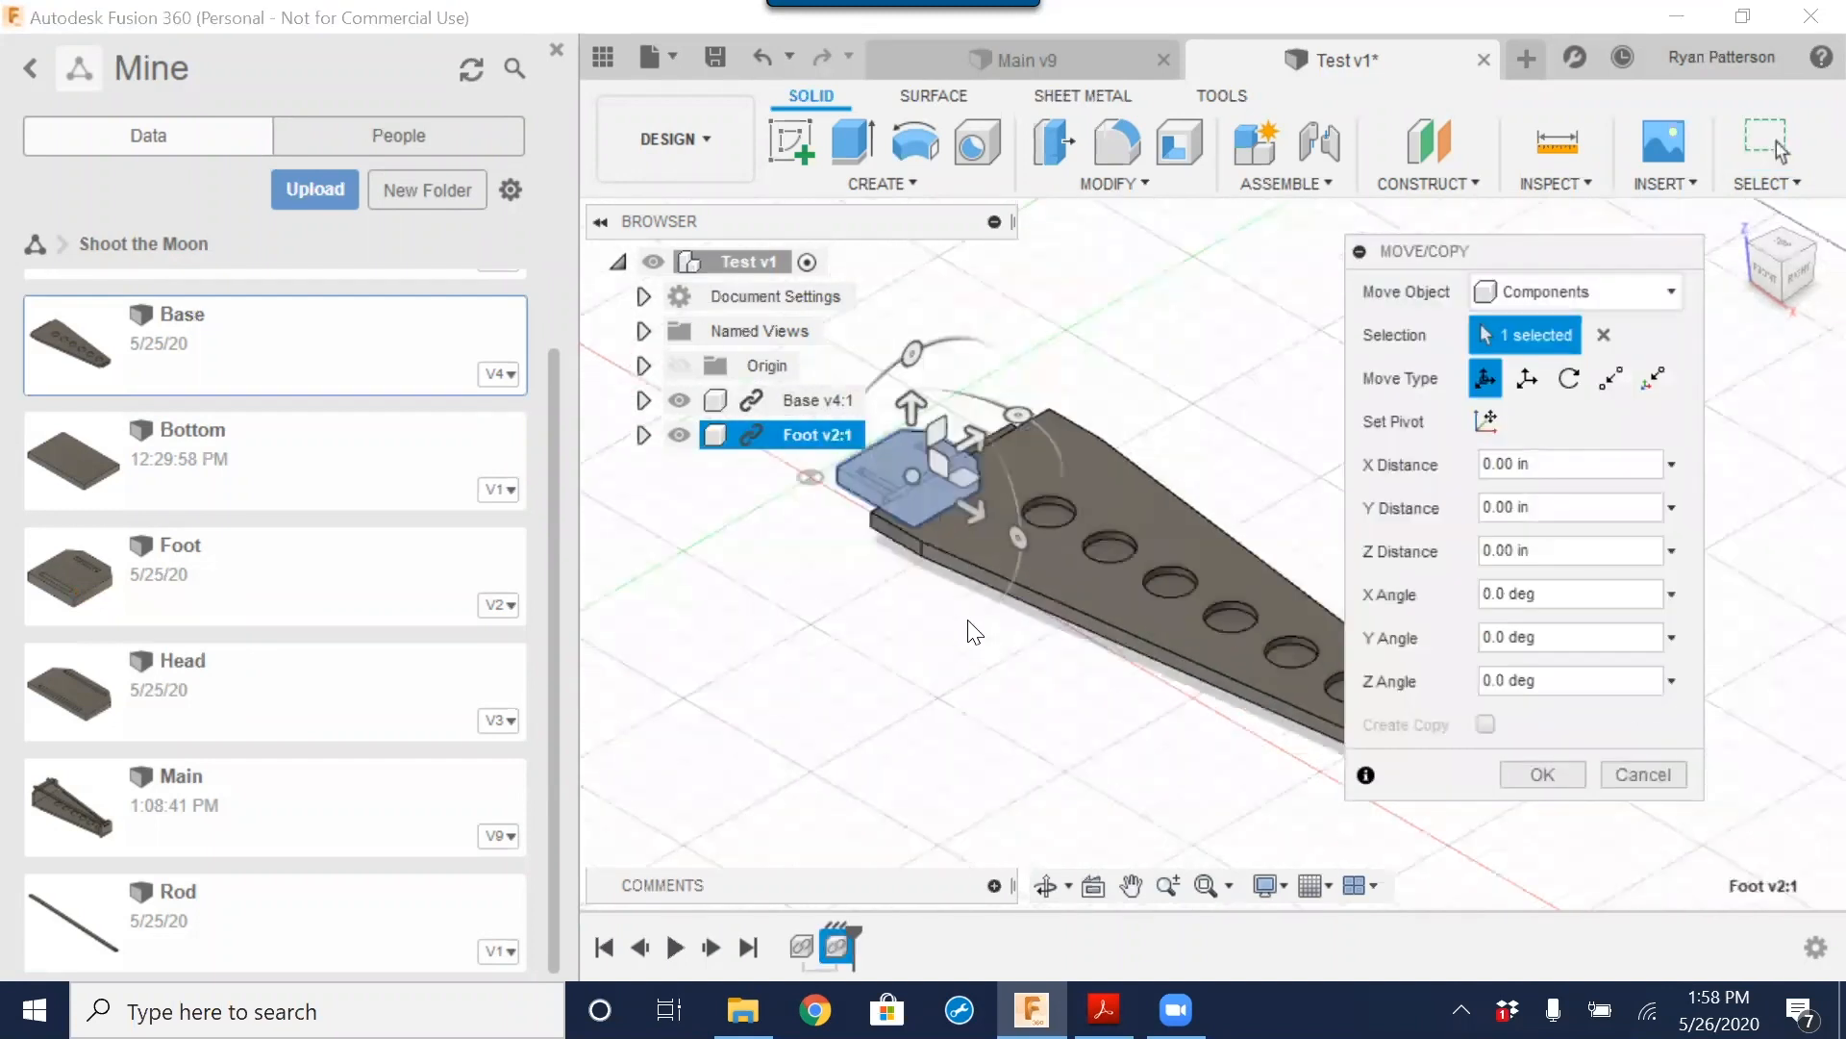
{"action": "left_click", "coordinate": [1541, 774]}
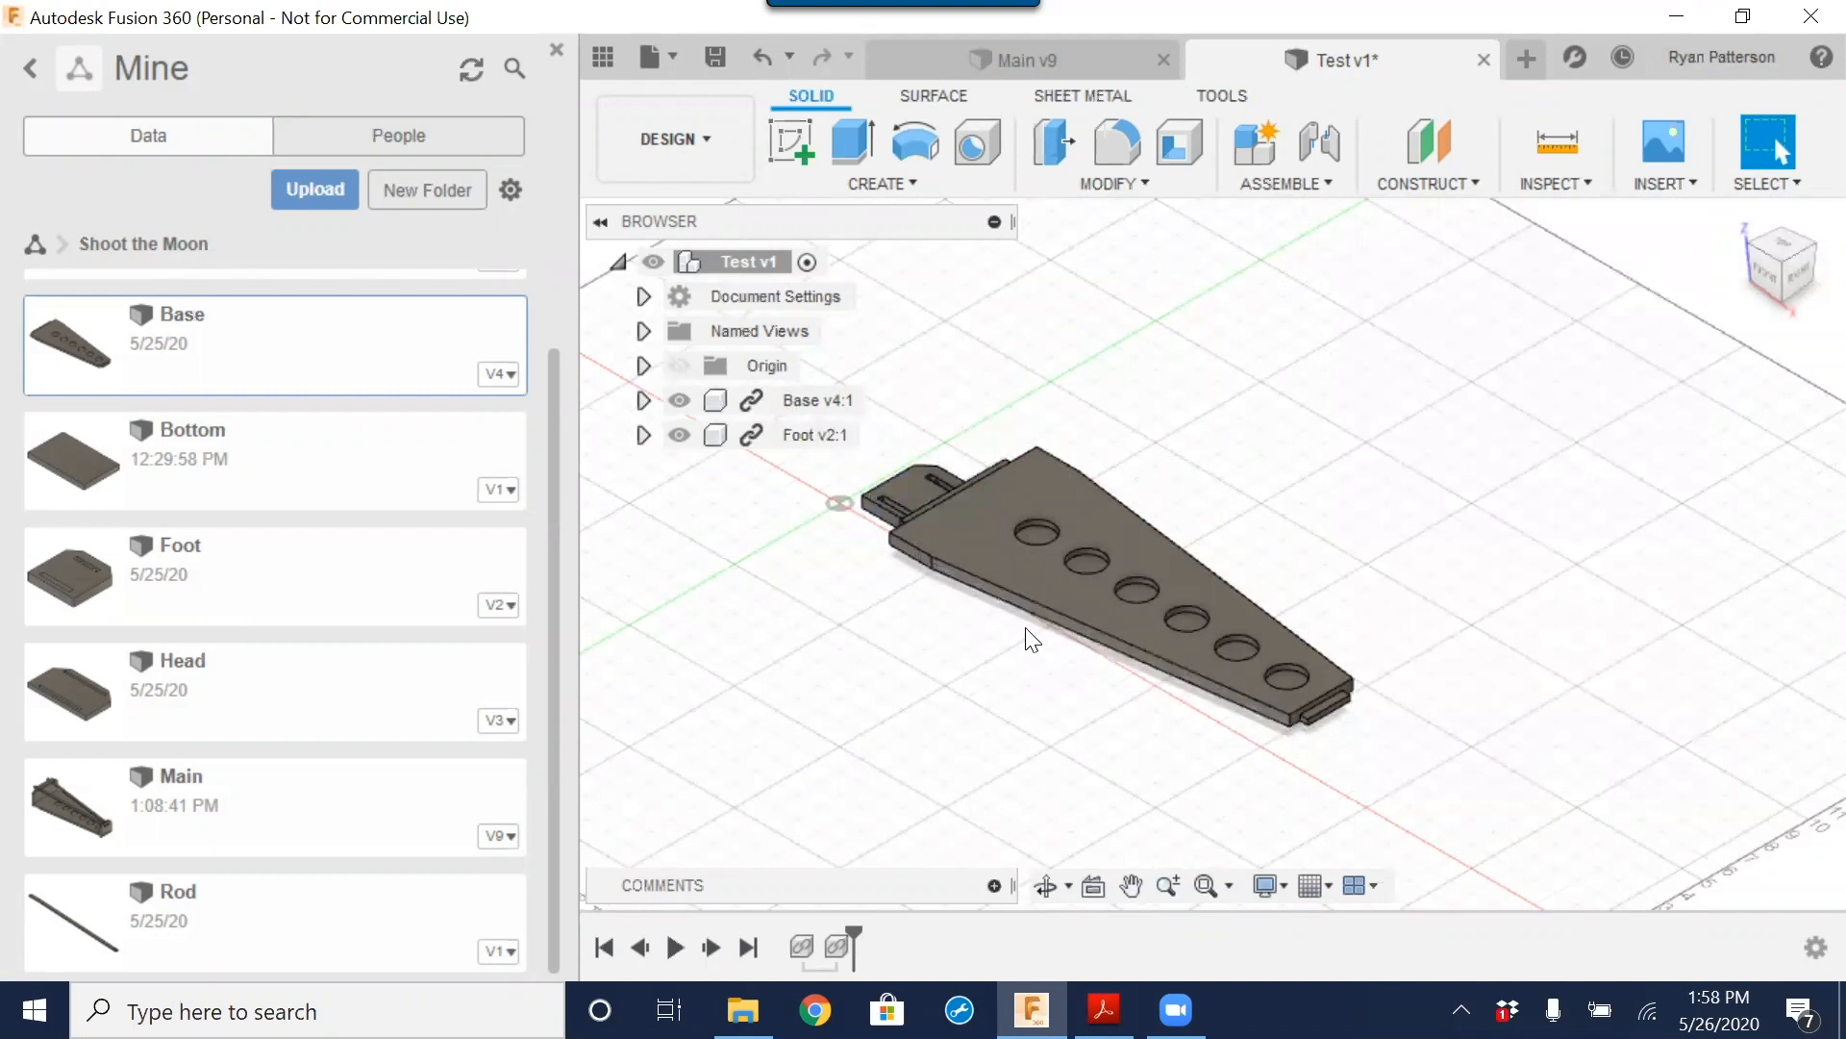
{"action": "mouse_move", "coordinate": [913, 683]}
{"action": "middle_mouse_down", "text": "shift"}
{"action": "mouse_move", "coordinate": [972, 742]}
{"action": "mouse_move", "coordinate": [1006, 741]}
{"action": "mouse_move", "coordinate": [1048, 678]}
{"action": "mouse_move", "coordinate": [1009, 651]}
{"action": "mouse_move", "coordinate": [898, 647]}
{"action": "mouse_move", "coordinate": [874, 683]}
{"action": "mouse_move", "coordinate": [976, 731]}
{"action": "mouse_move", "coordinate": [925, 662]}
{"action": "middle_mouse_up", "text": "shift"}
{"action": "scroll", "coordinate": [924, 695], "scroll_direction": "up", "scroll_amount": 5}
{"action": "scroll", "coordinate": [1012, 654], "scroll_direction": "down", "scroll_amount": 8}
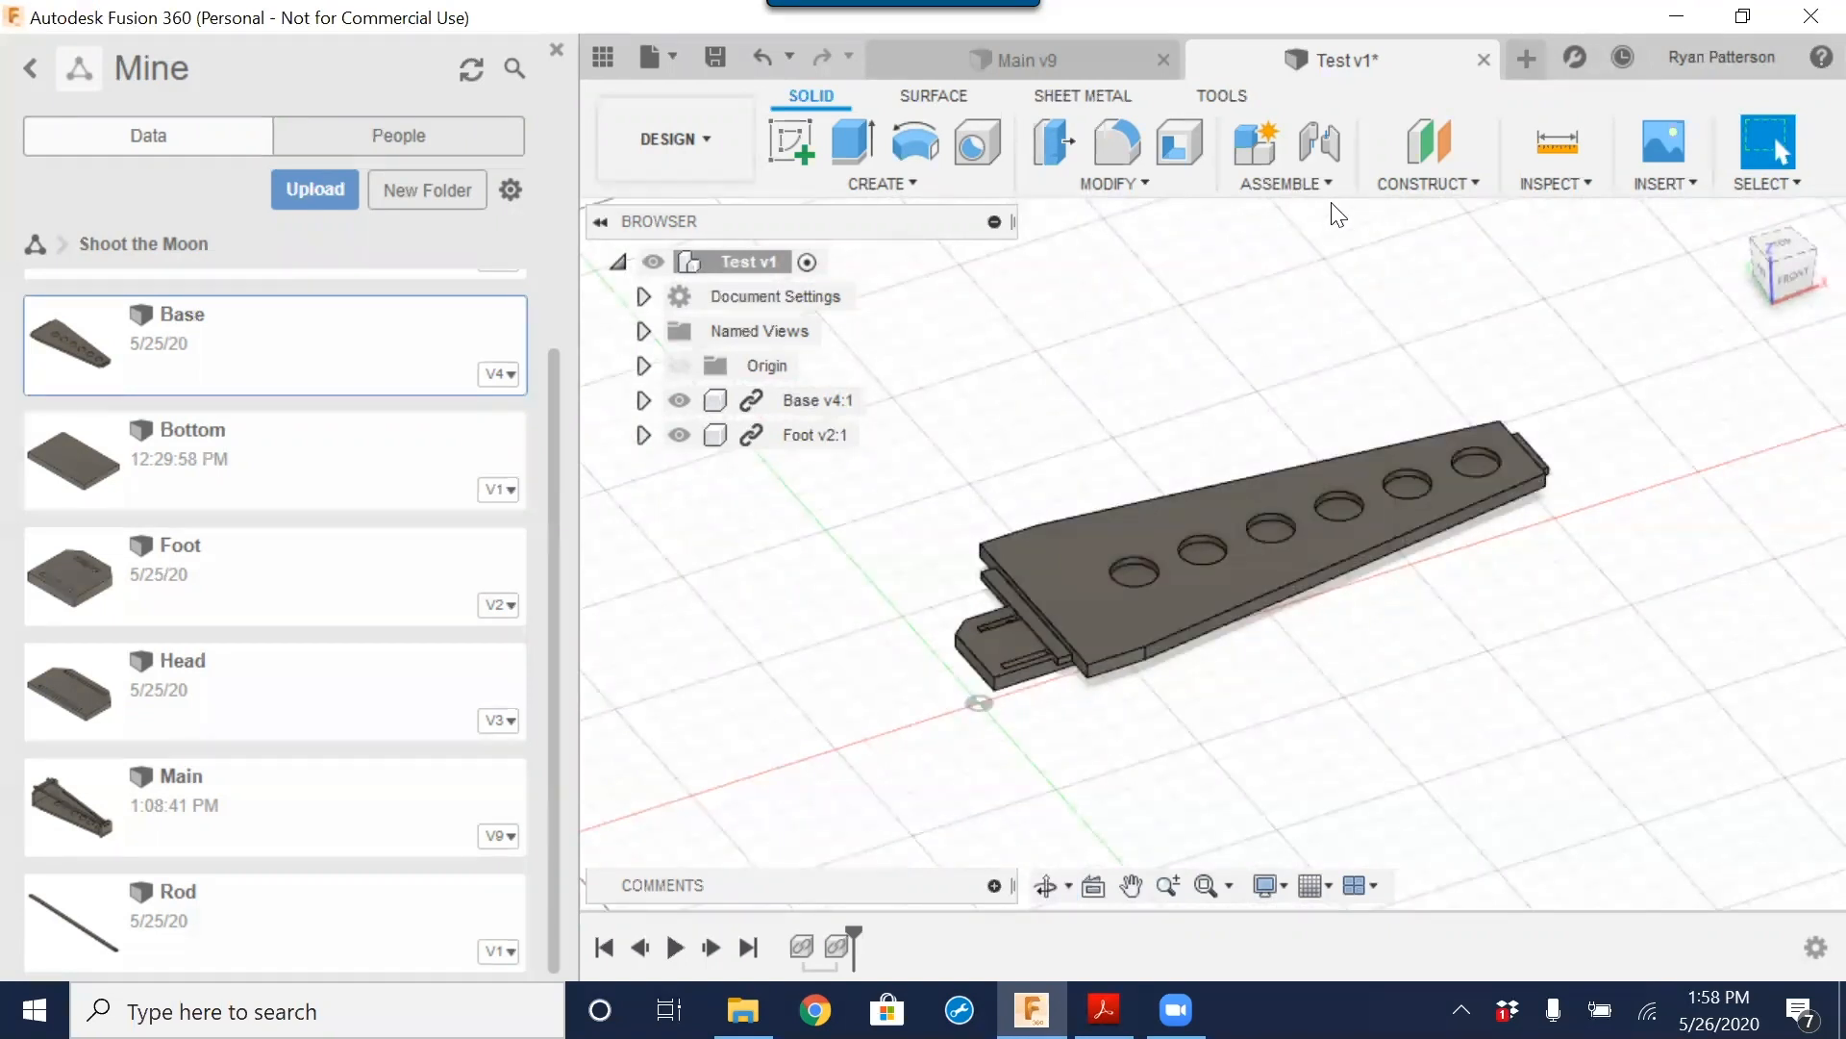
{"action": "left_click", "coordinate": [1324, 143]}
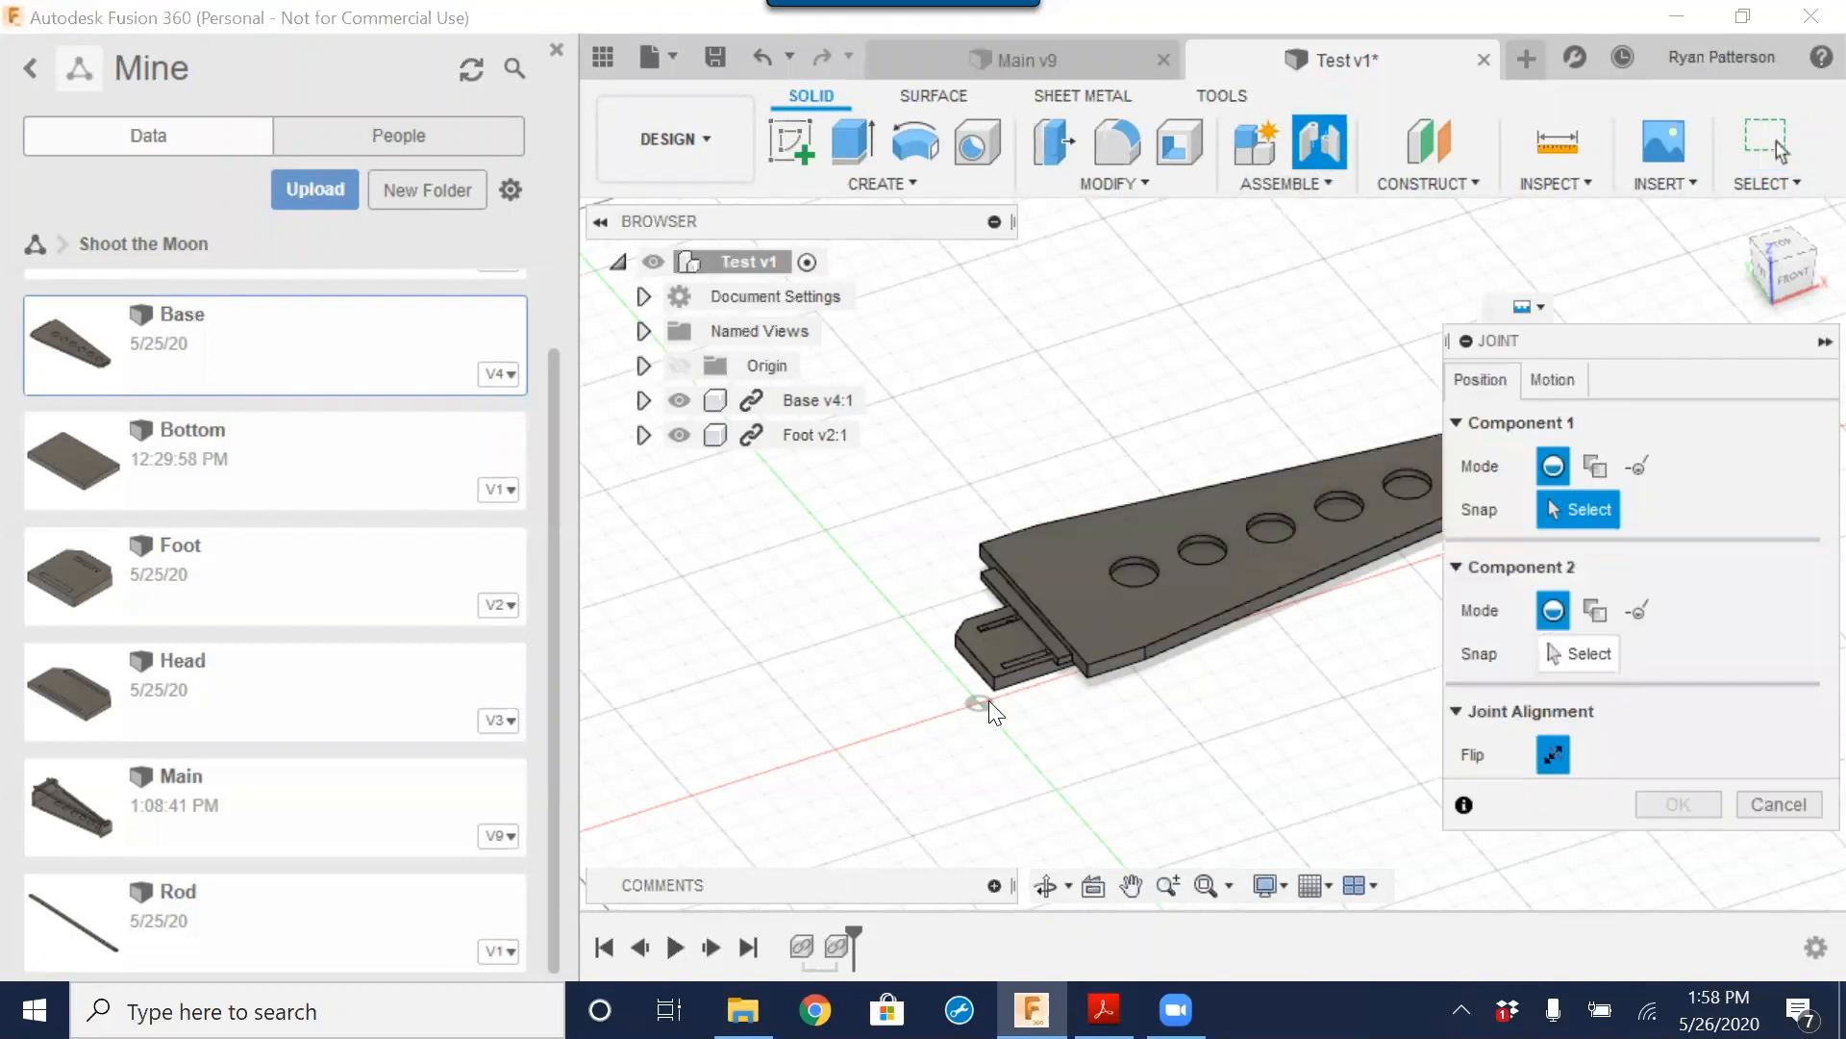
{"action": "scroll", "coordinate": [980, 701], "scroll_direction": "up", "scroll_amount": 5}
{"action": "mouse_move", "coordinate": [979, 696]}
{"action": "middle_mouse_down"}
{"action": "mouse_move", "coordinate": [977, 557]}
{"action": "mouse_move", "coordinate": [1003, 680]}
{"action": "middle_mouse_up"}
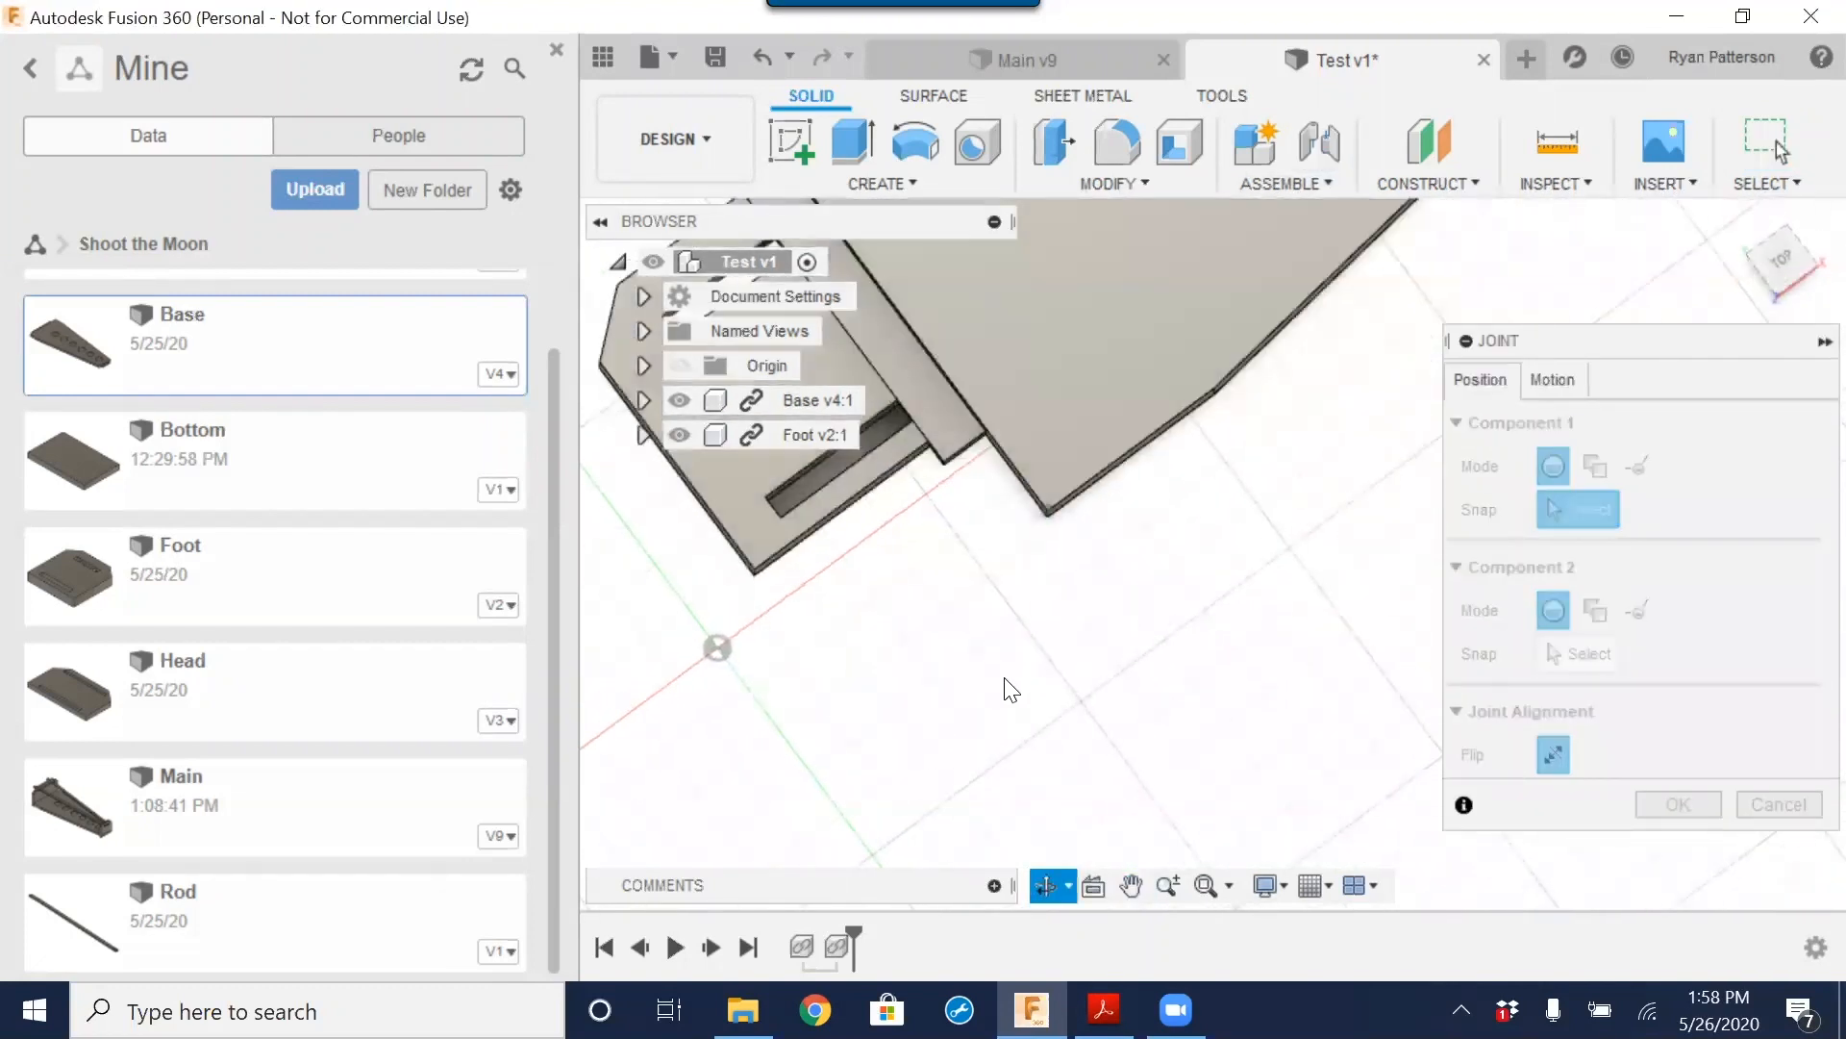
{"action": "middle_click_drag", "start_coordinate": [925, 514], "coordinate": [1026, 641]}
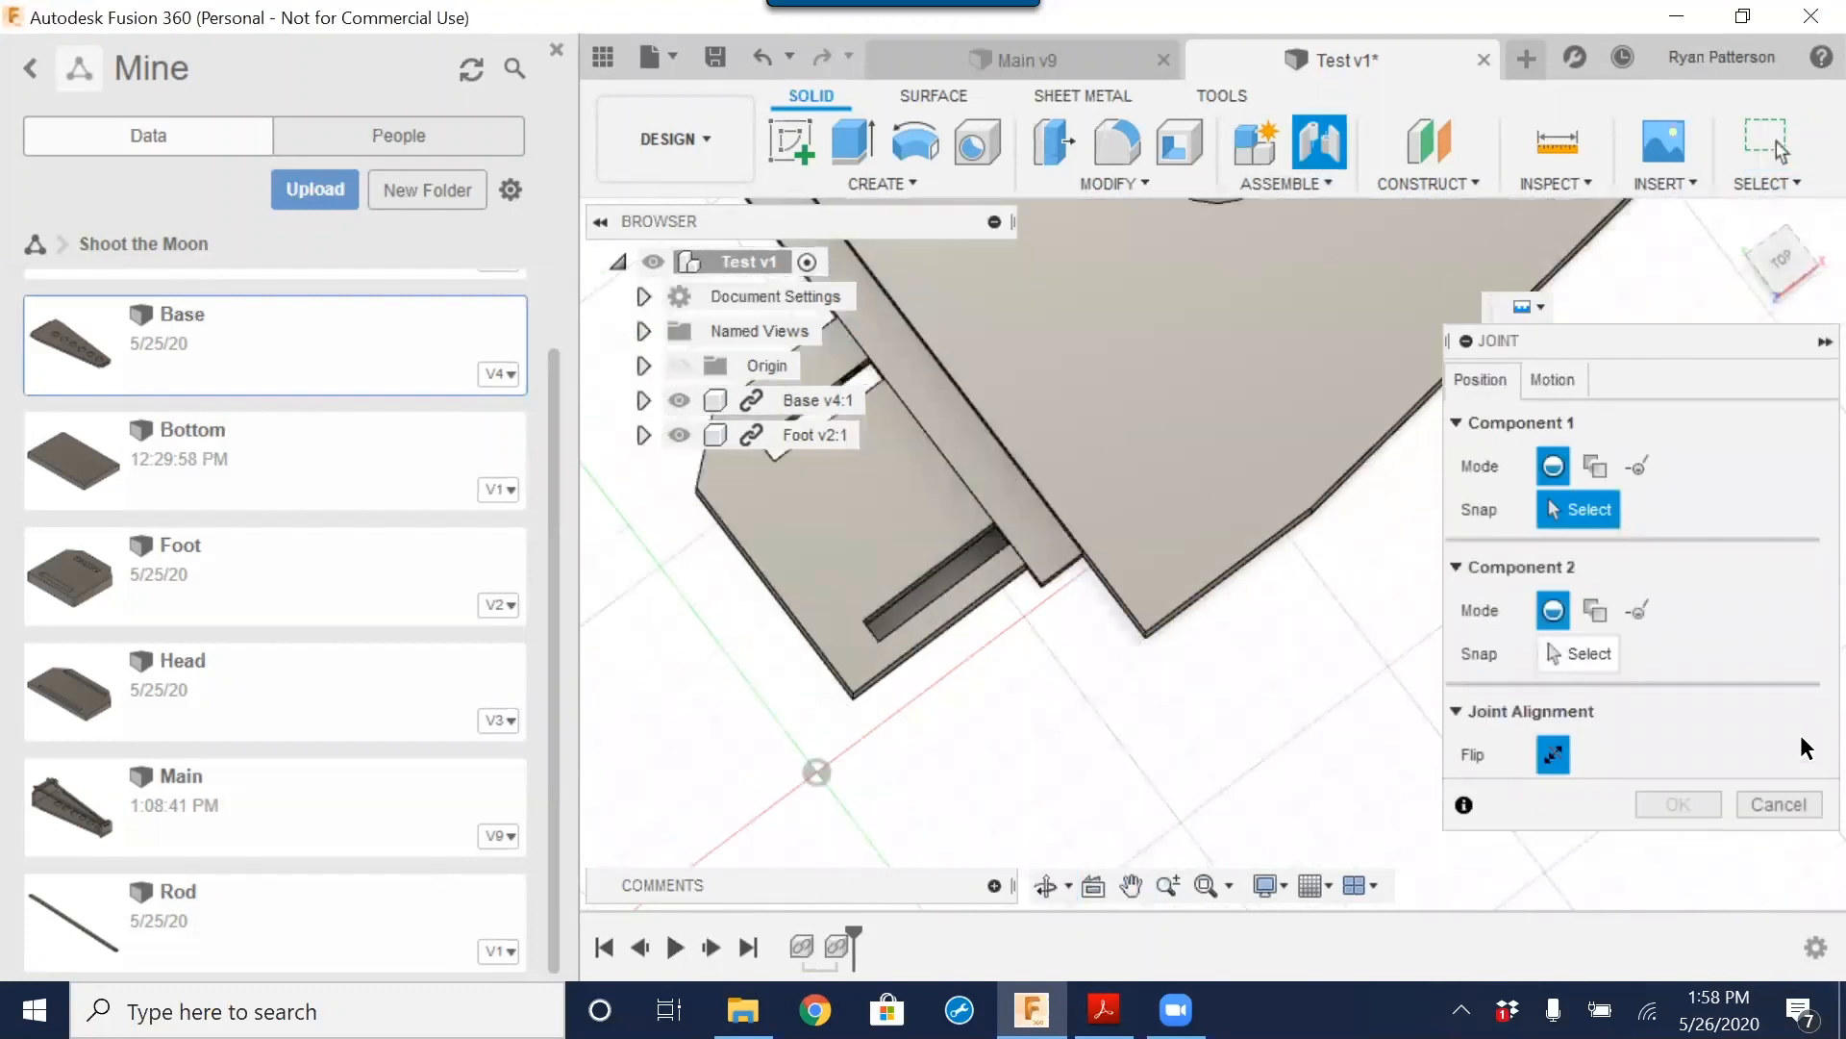
{"action": "left_click", "coordinate": [1780, 806]}
{"action": "right_click", "coordinate": [1241, 379]}
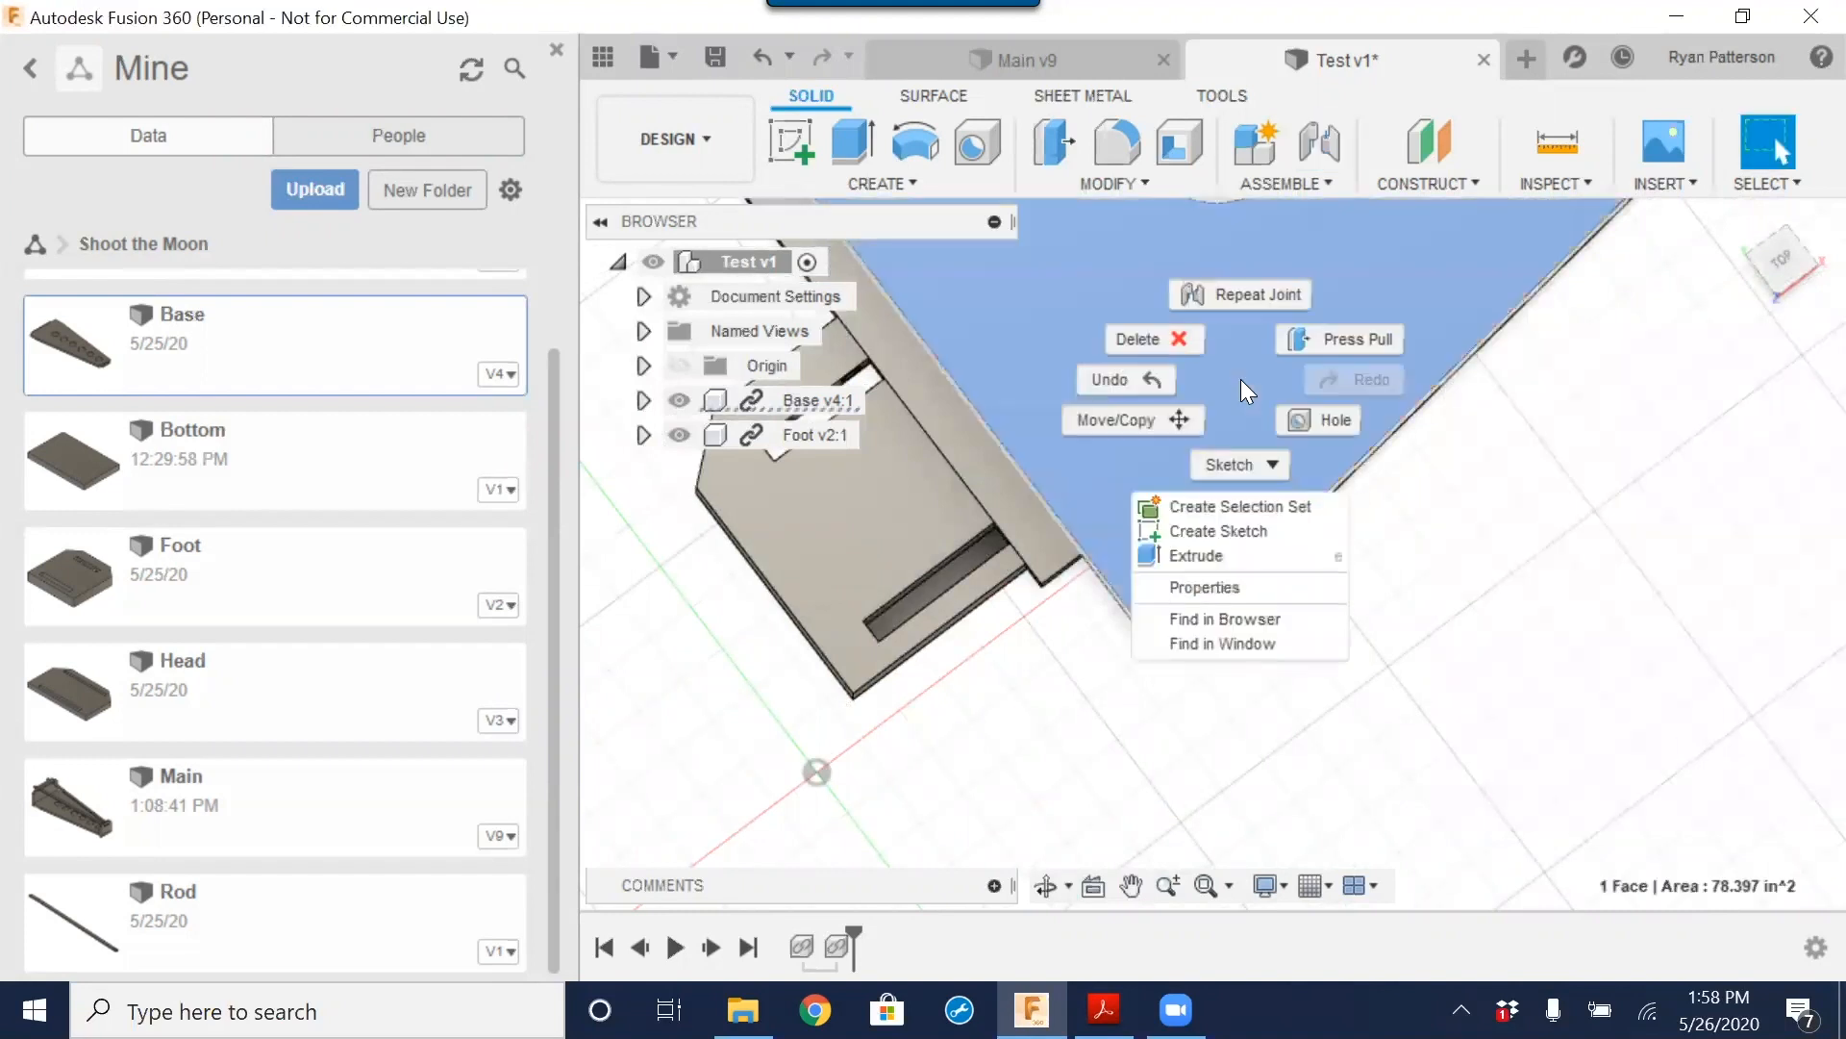
{"action": "left_click", "coordinate": [1345, 291]}
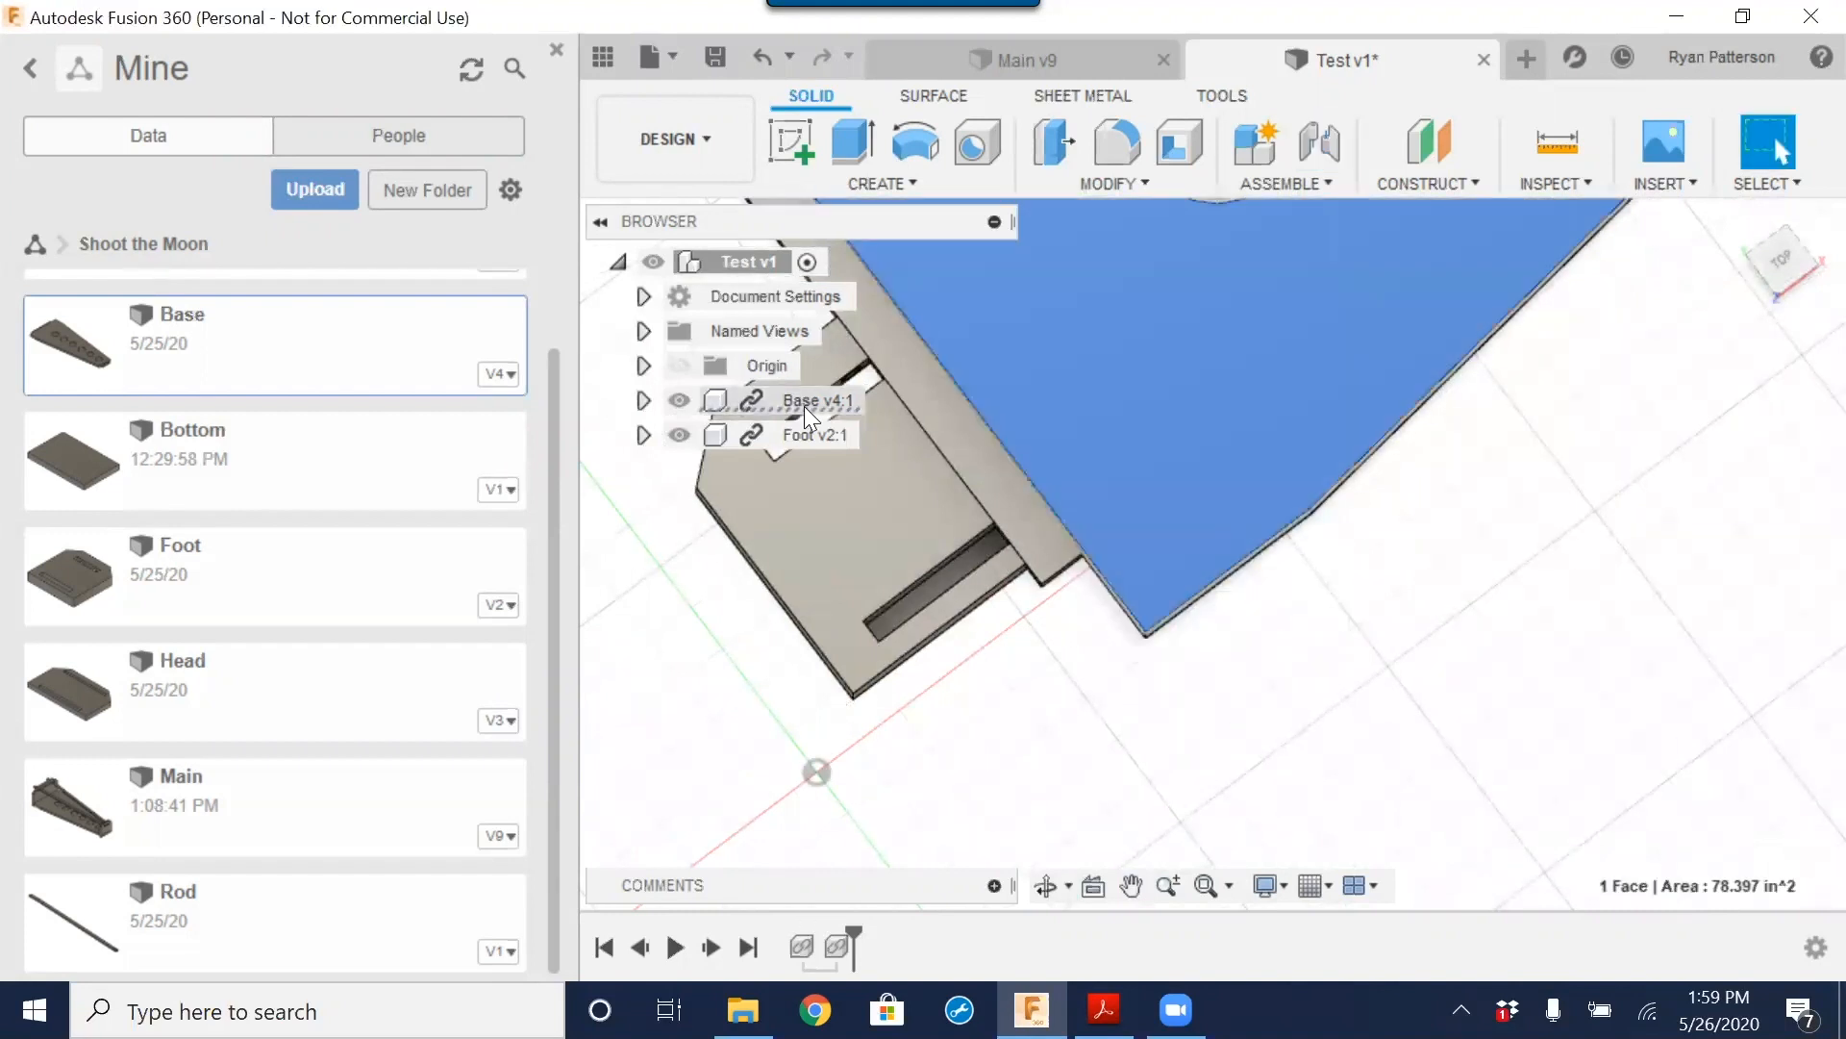
Step: Ground the Base component so it stays fixed in the Test design
{"action": "left_click", "coordinate": [804, 402]}
{"action": "right_click", "coordinate": [804, 406]}
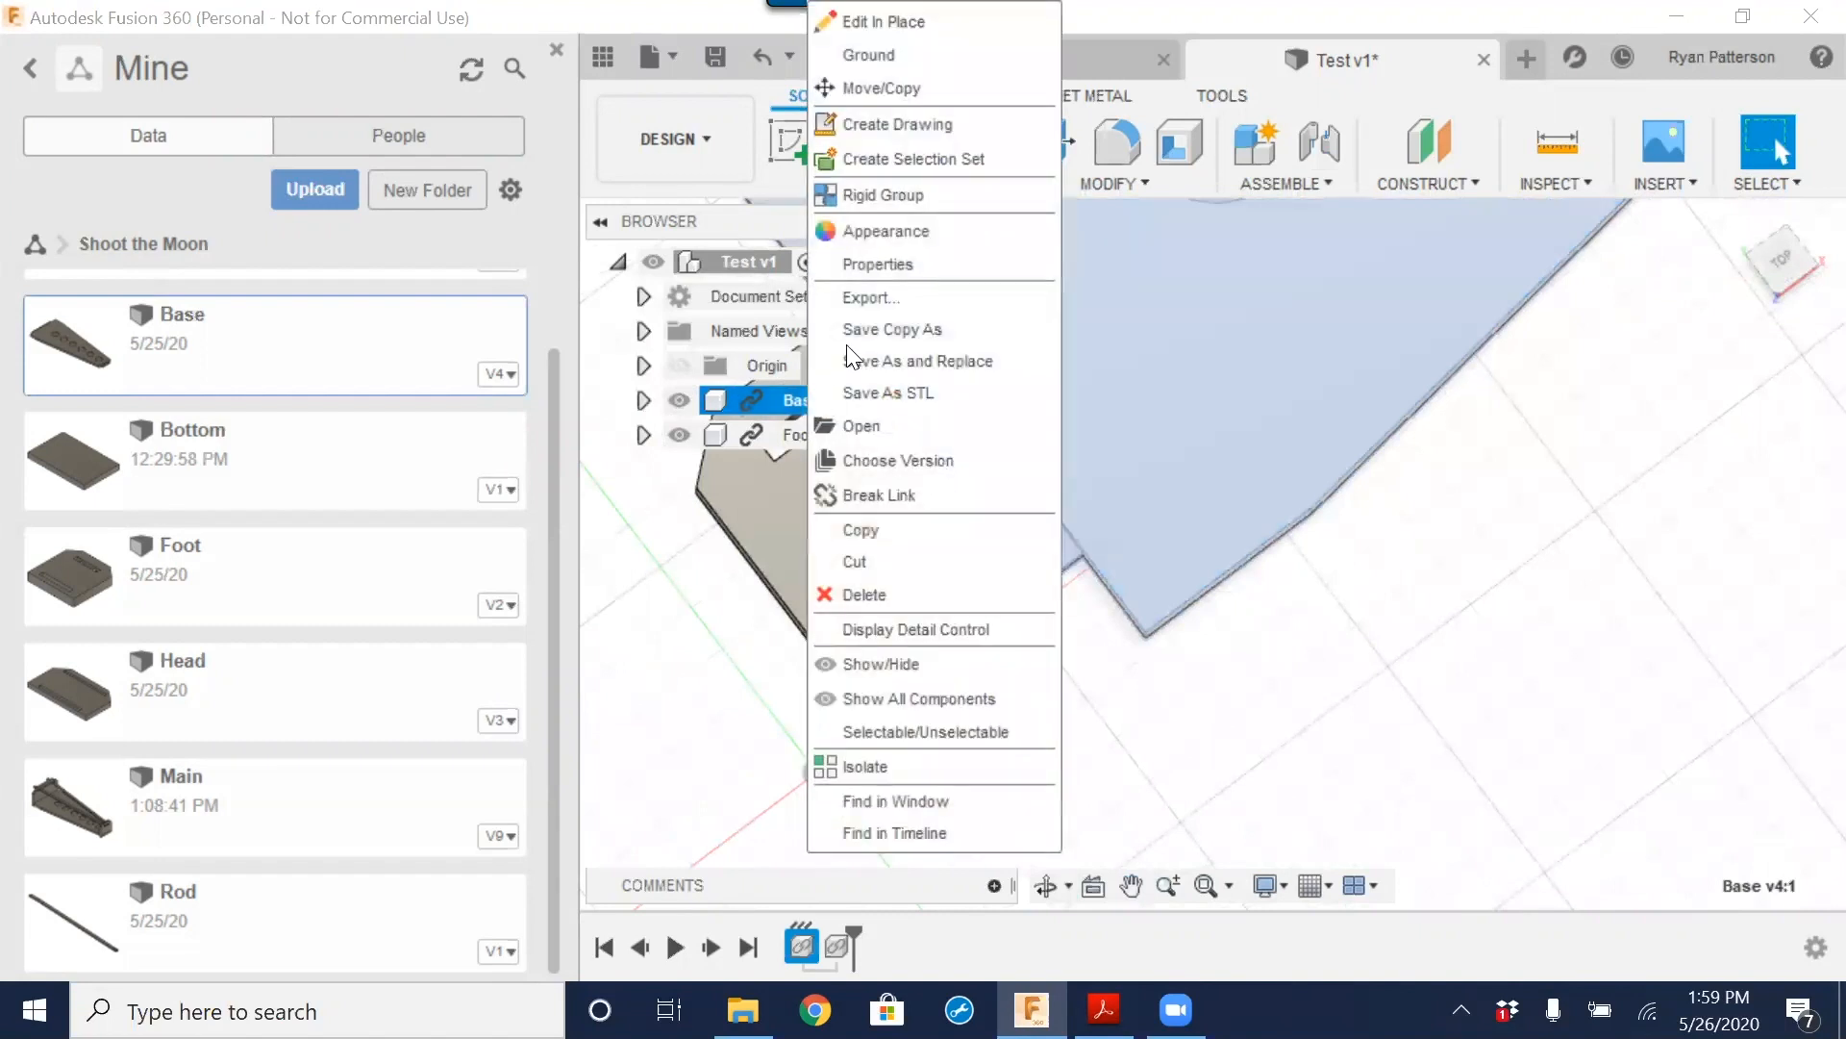
{"action": "left_click", "coordinate": [911, 60]}
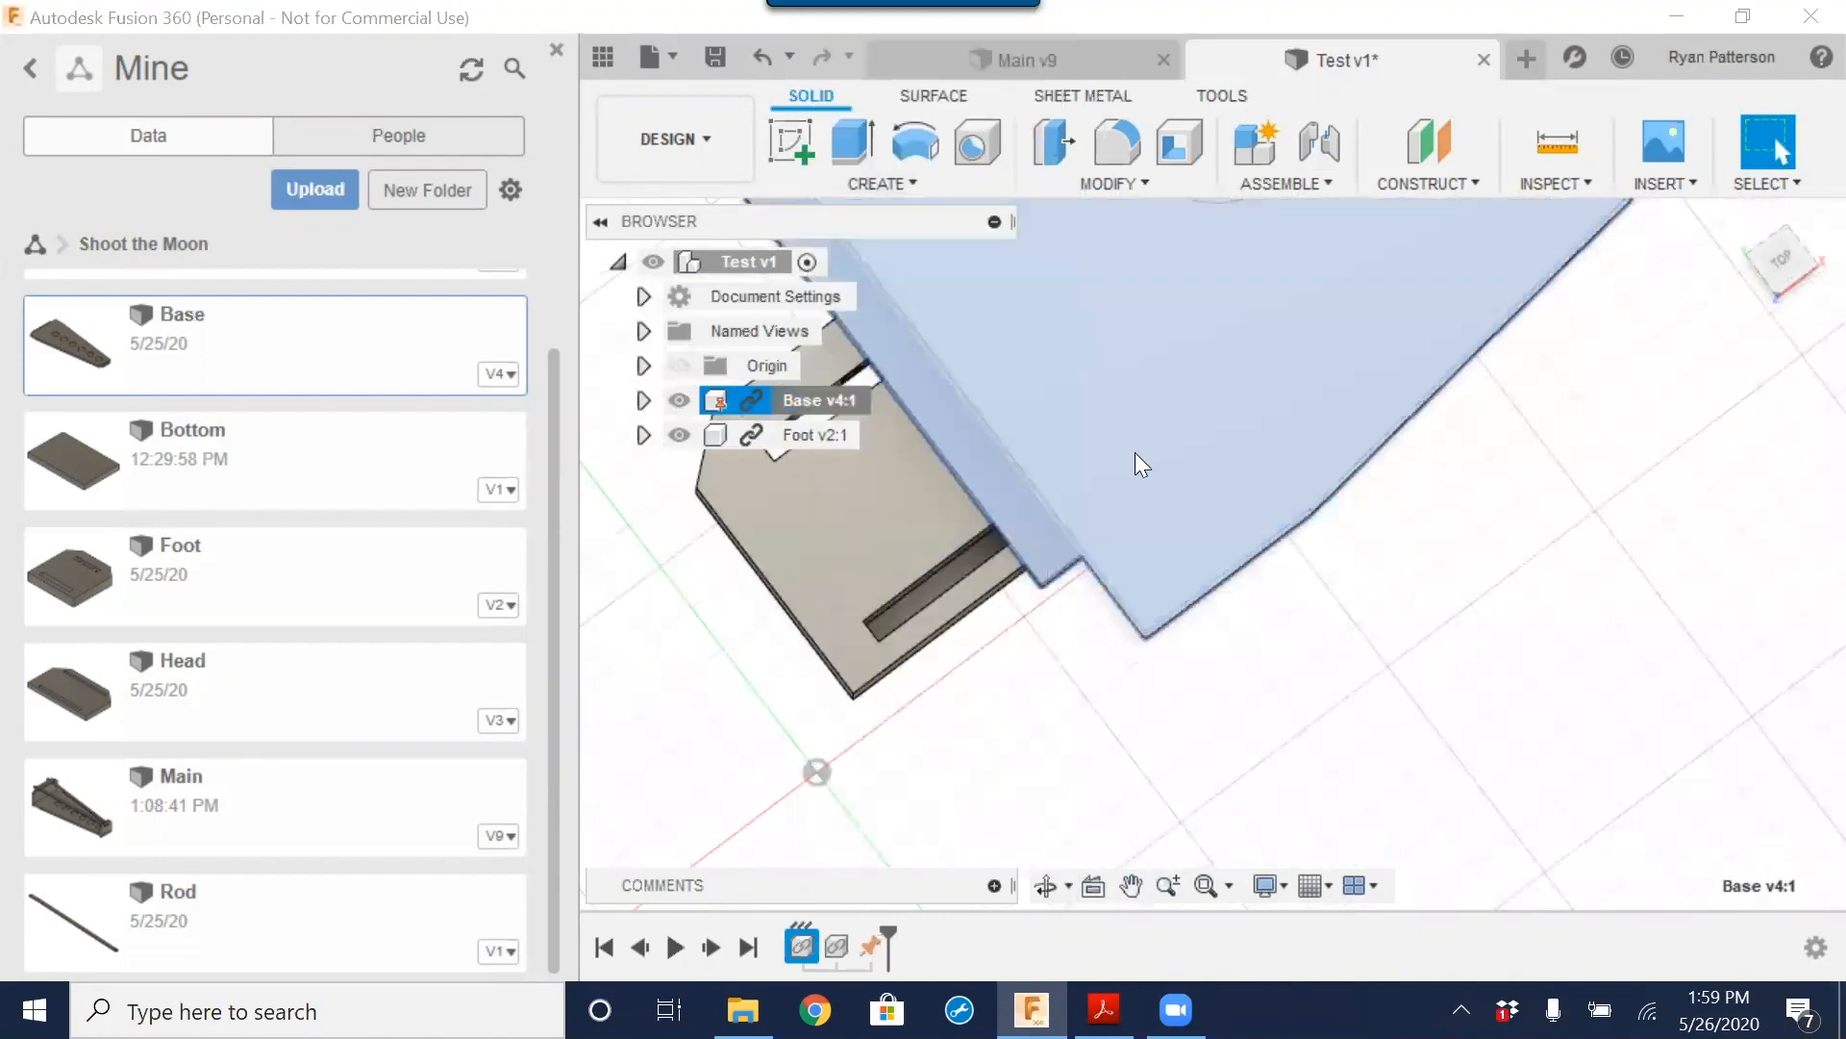
{"action": "scroll", "coordinate": [1356, 678], "scroll_direction": "down", "scroll_amount": 5}
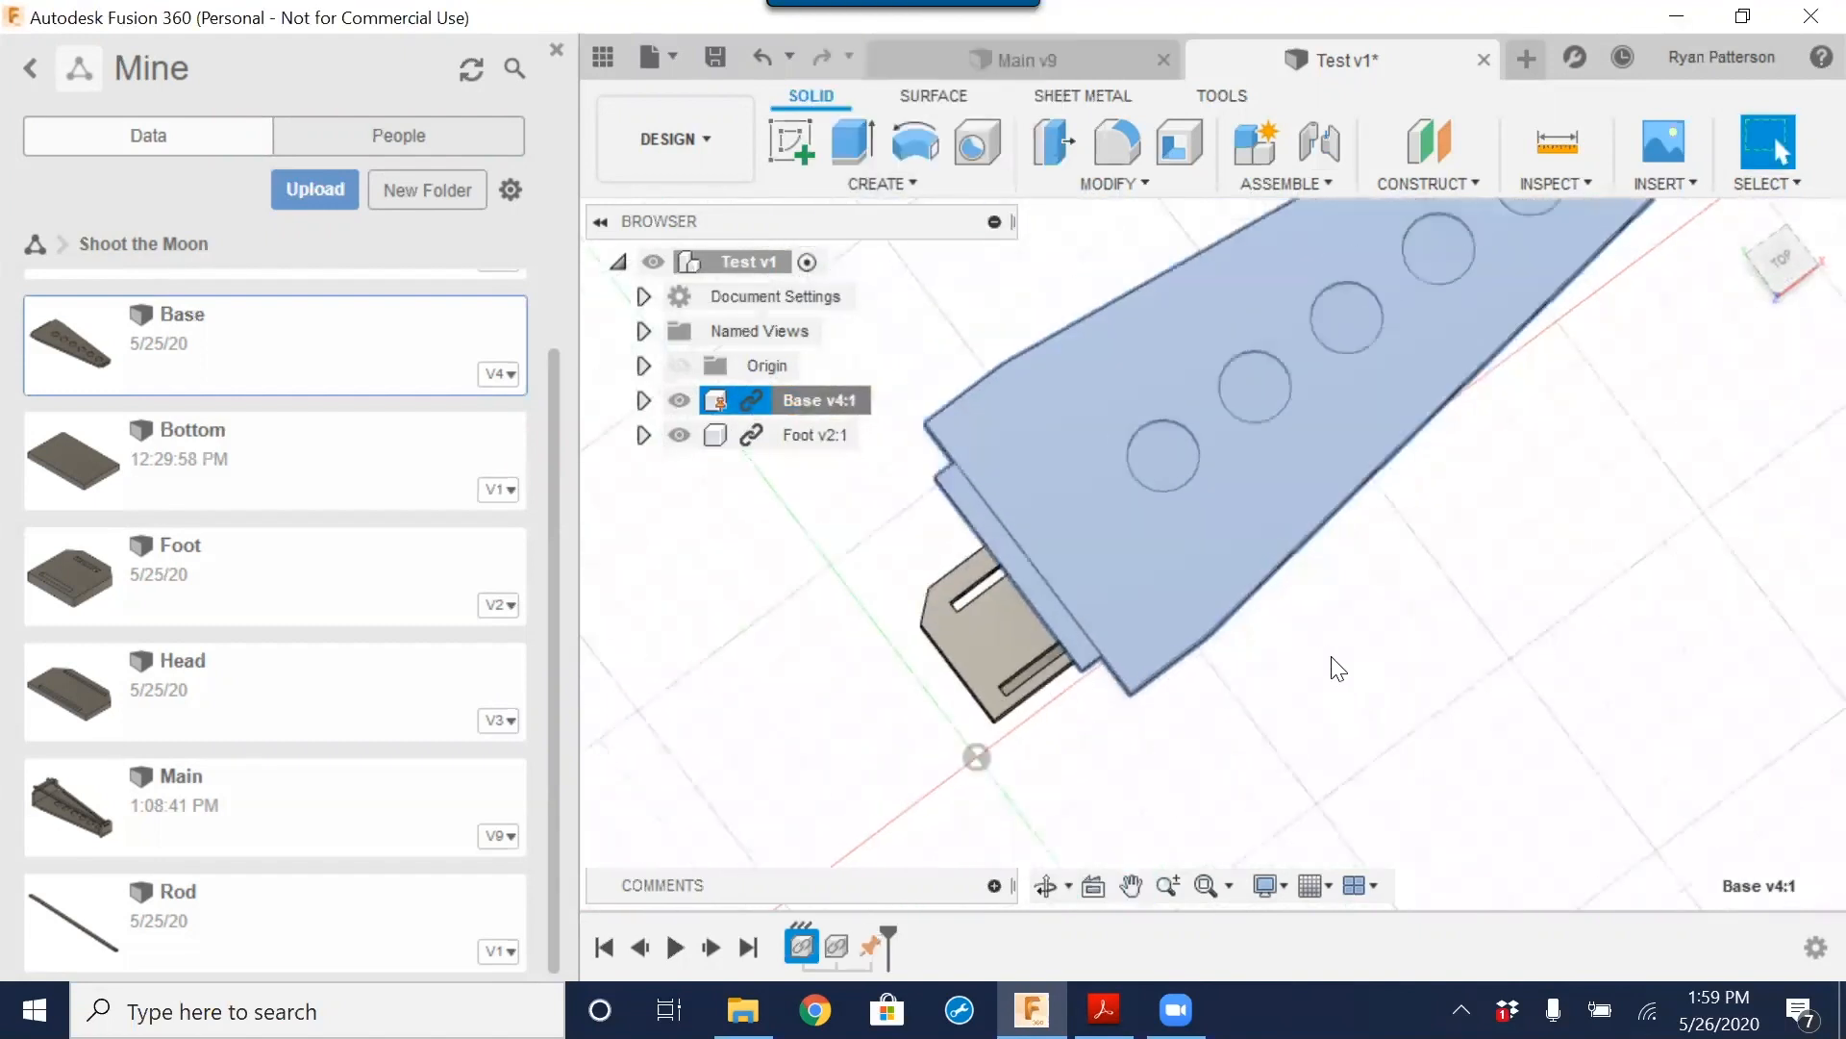
{"action": "middle_click_drag", "start_coordinate": [1265, 618], "coordinate": [1205, 623], "text": "shift"}
{"action": "left_click", "coordinate": [1177, 581]}
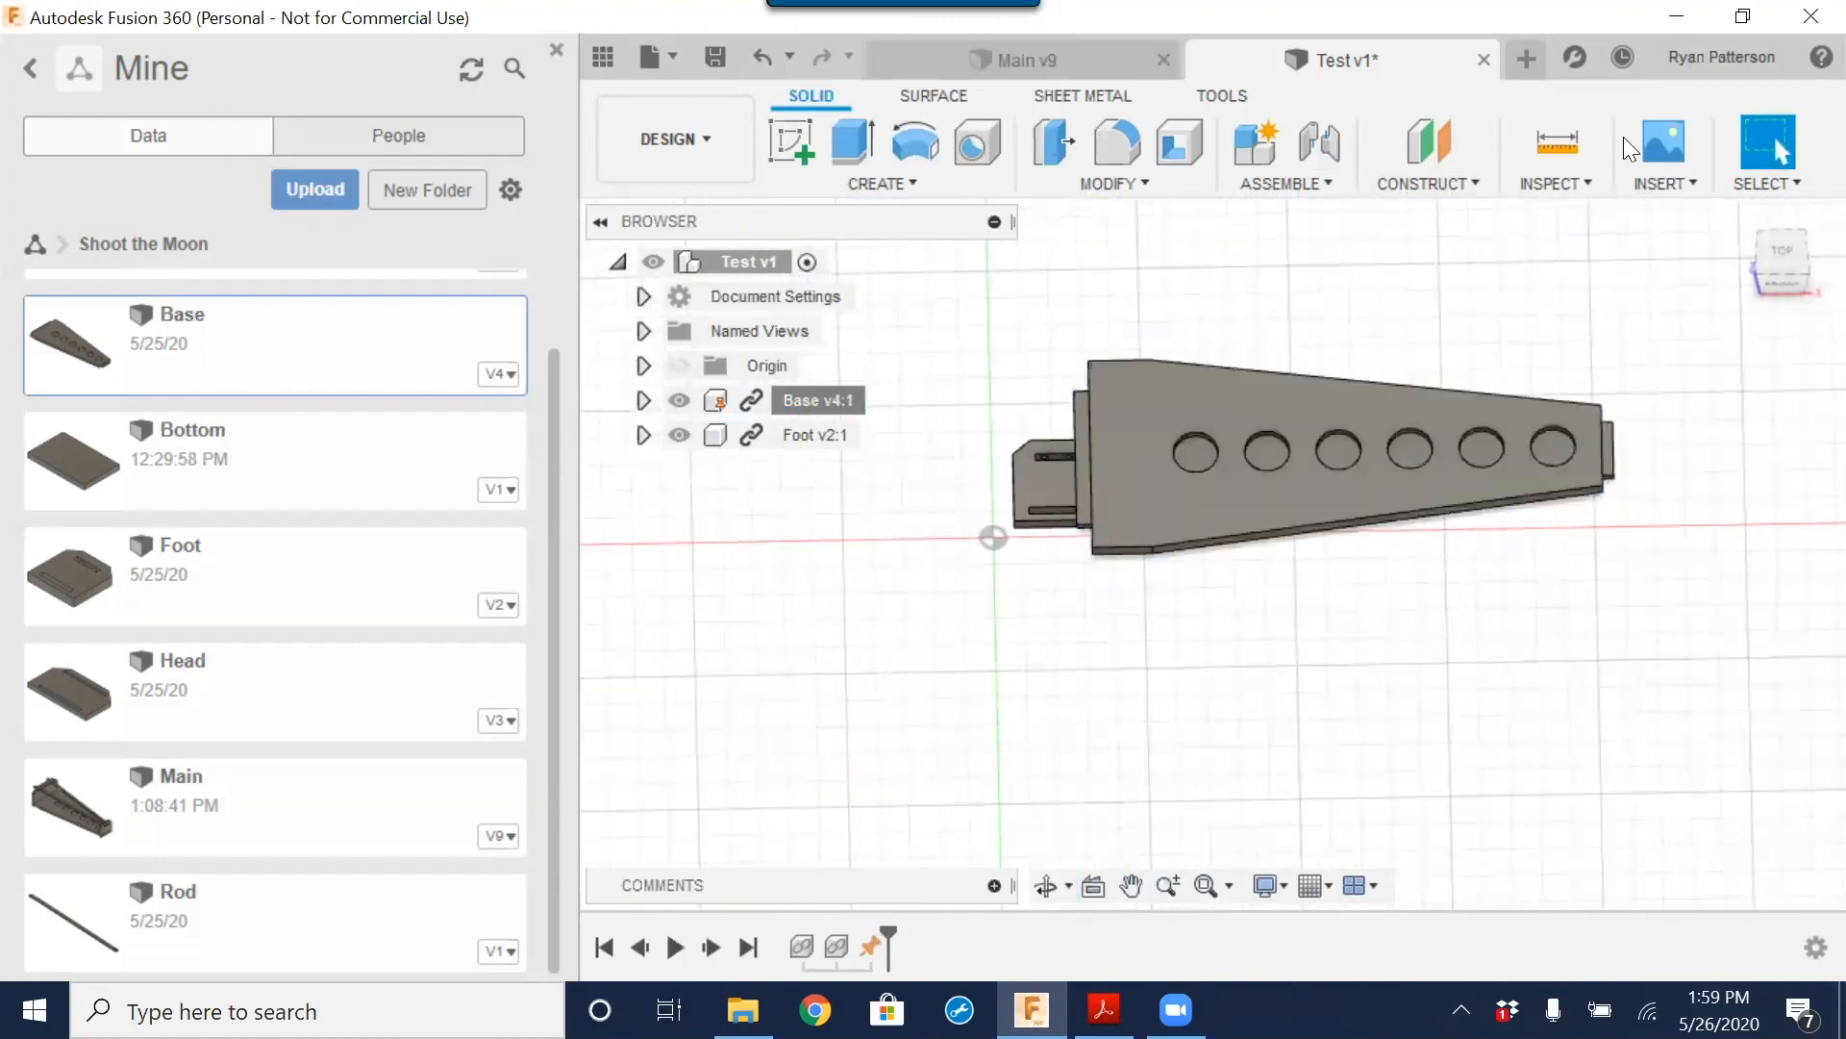
Step: Start a joint with a centre snap in the Foot's slot nearest the origin as the first component's snap
{"action": "left_click", "coordinate": [1324, 145]}
{"action": "scroll", "coordinate": [1085, 446], "scroll_direction": "up", "scroll_amount": 6}
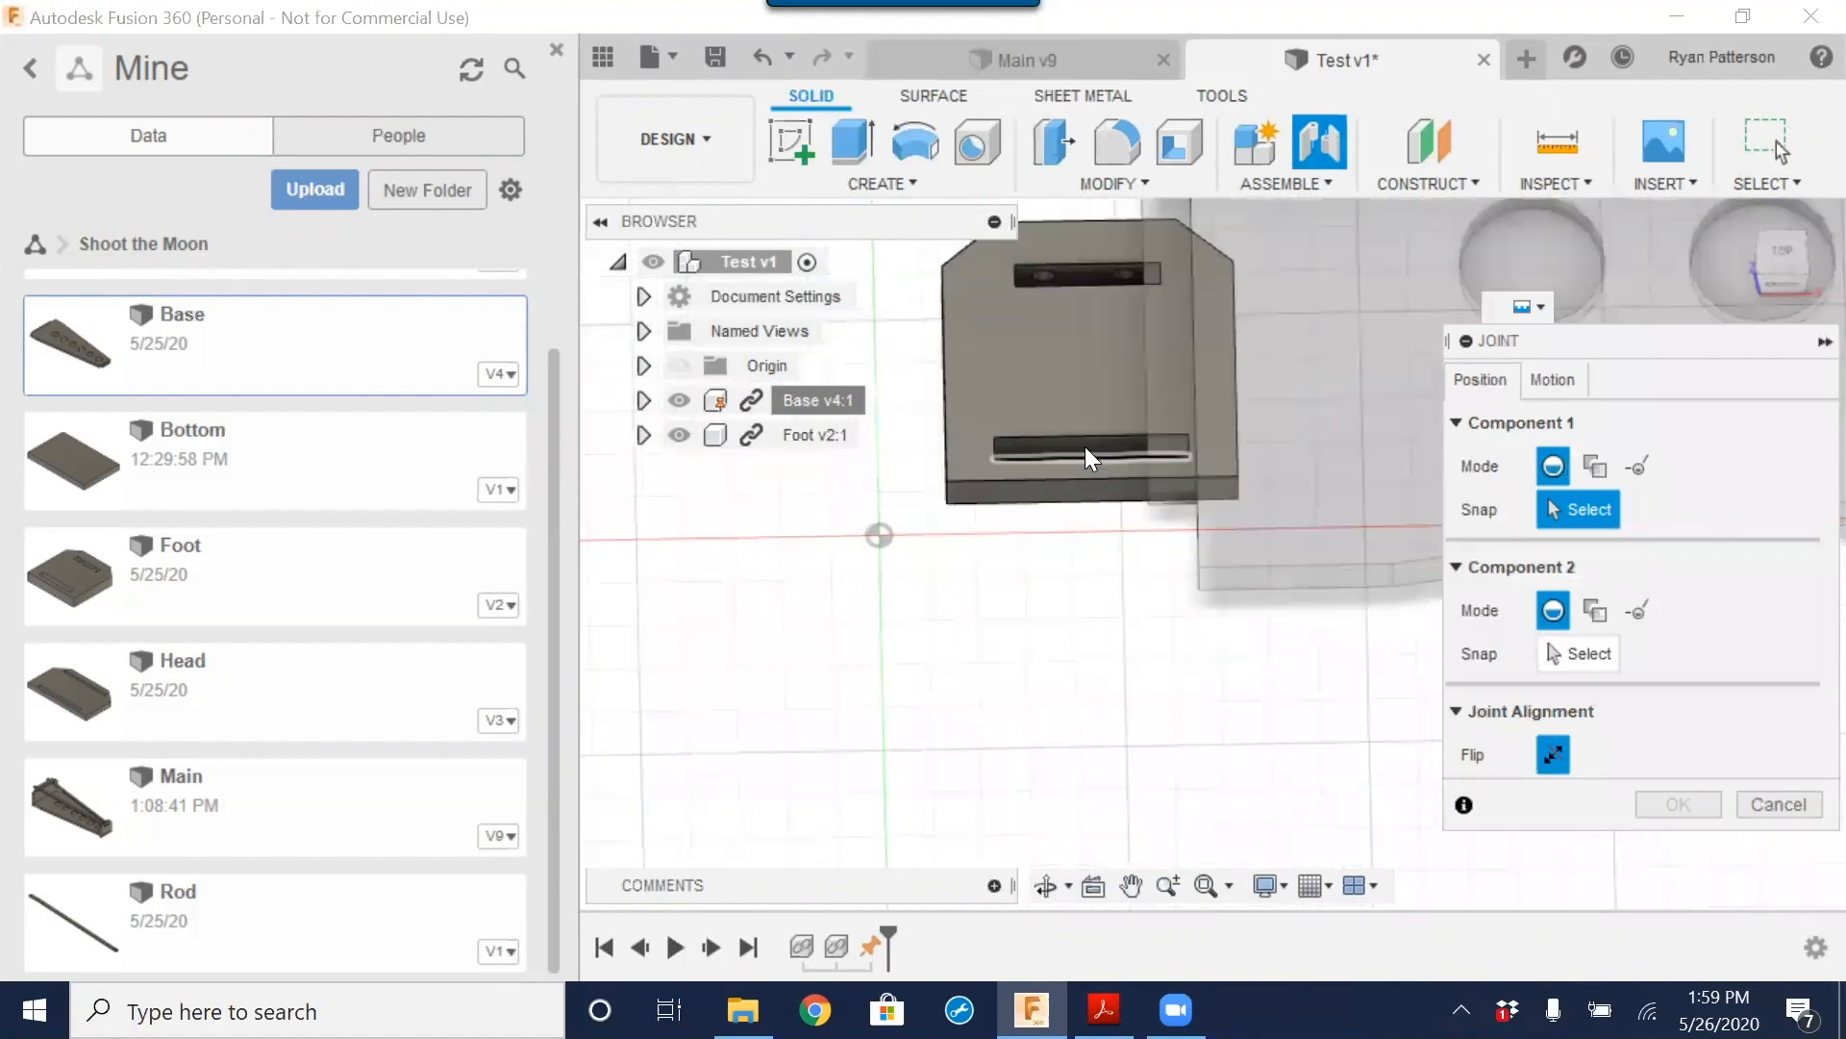
{"action": "middle_click_drag", "start_coordinate": [1079, 444], "coordinate": [1068, 491], "text": "shift"}
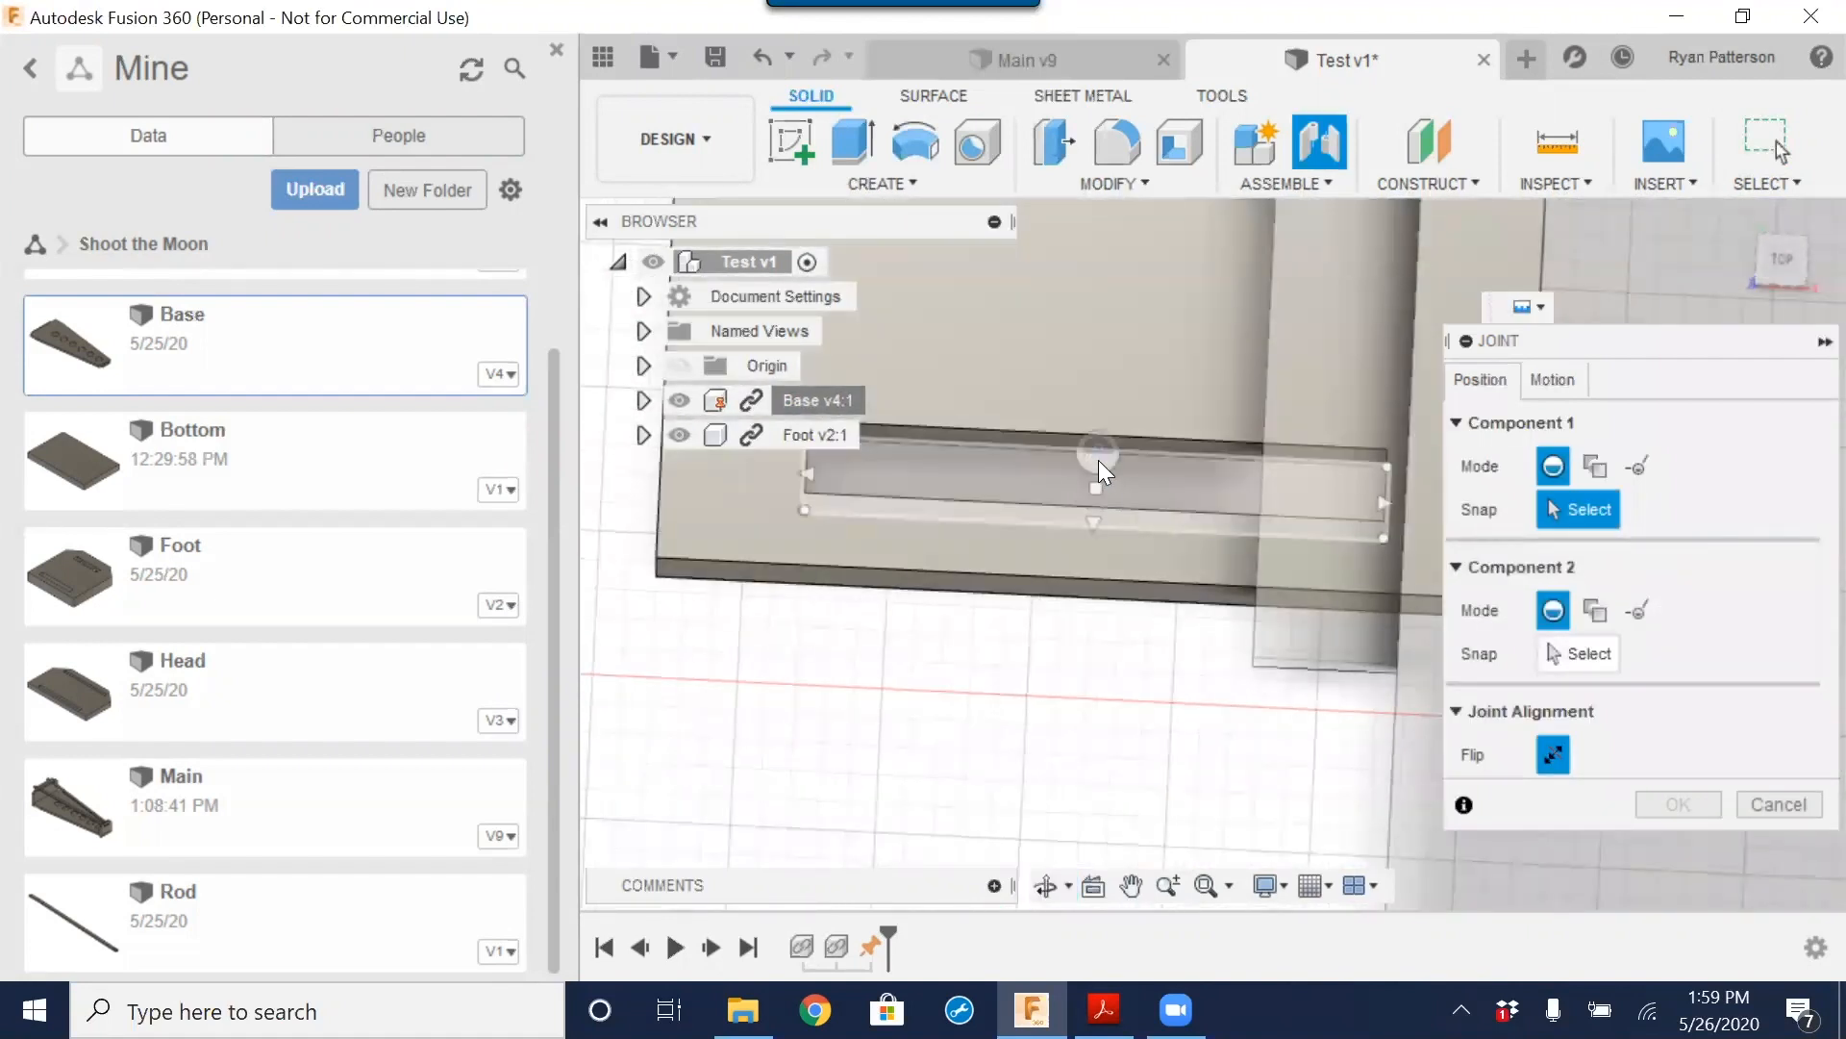
{"action": "left_click", "coordinate": [1098, 460]}
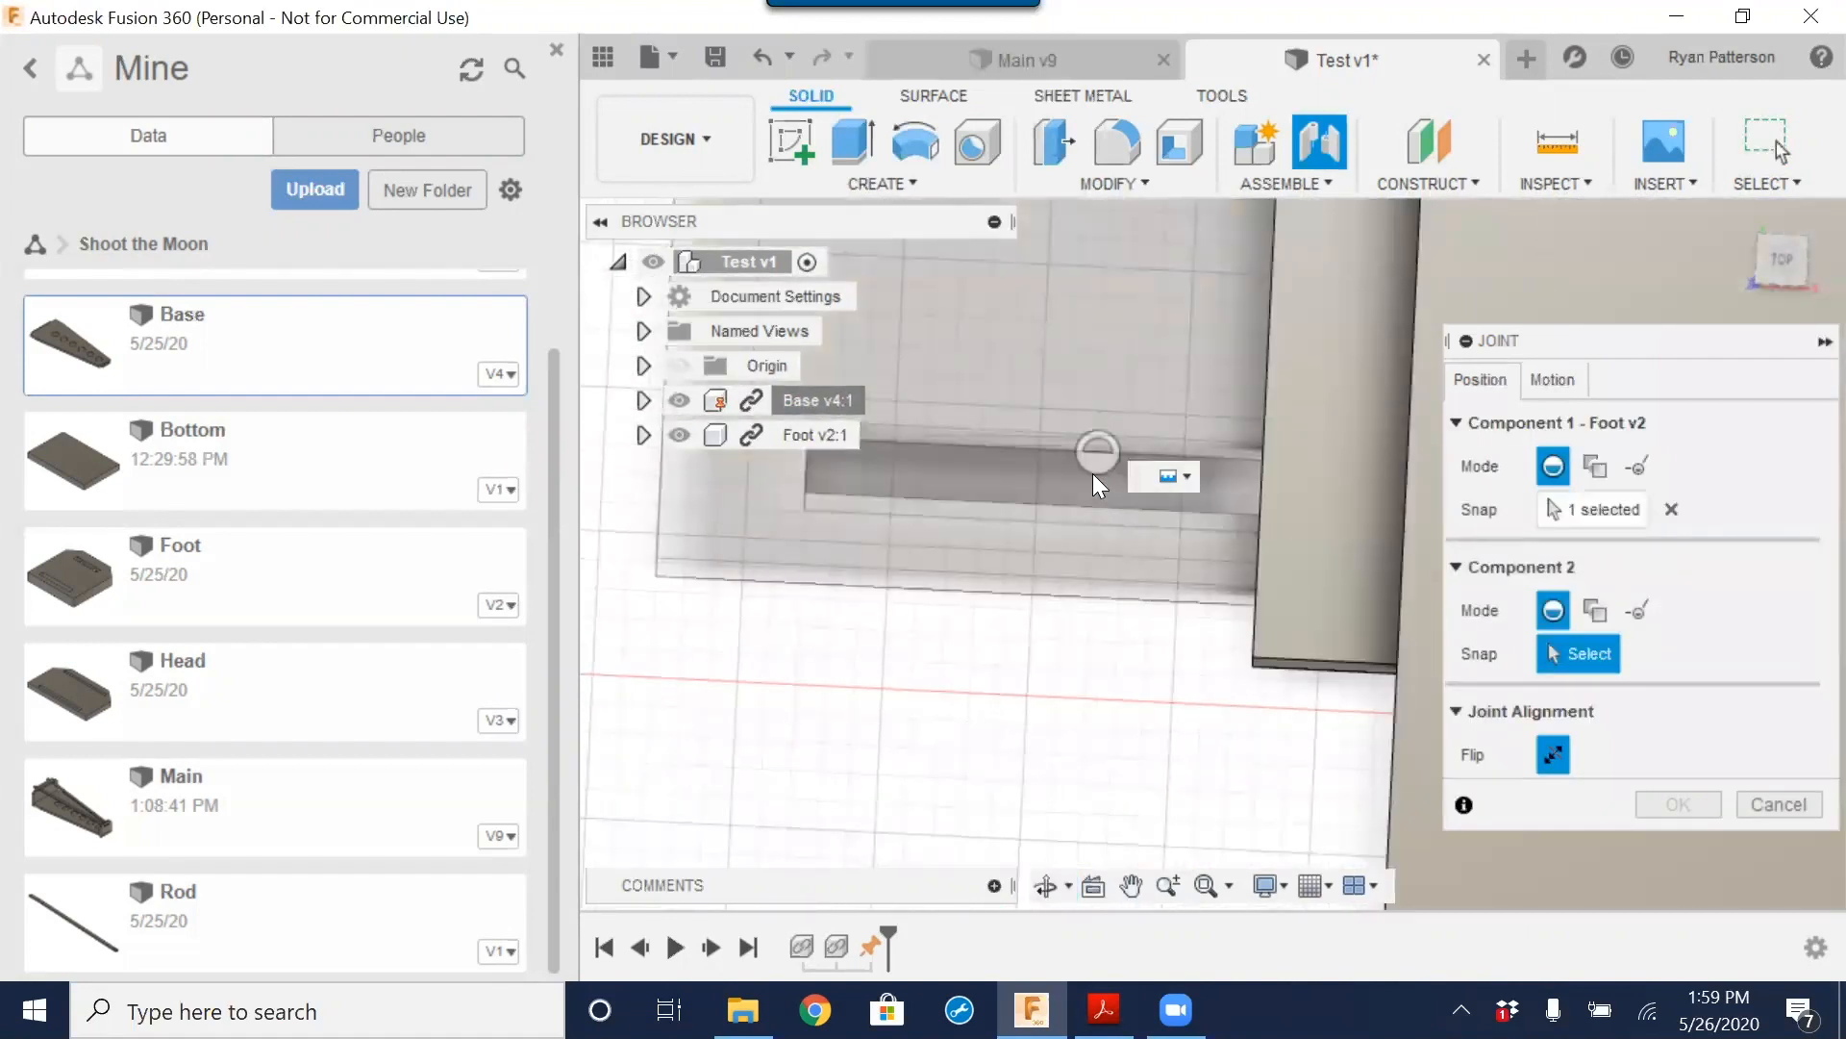
{"action": "scroll", "coordinate": [1052, 454], "scroll_direction": "down", "scroll_amount": 8}
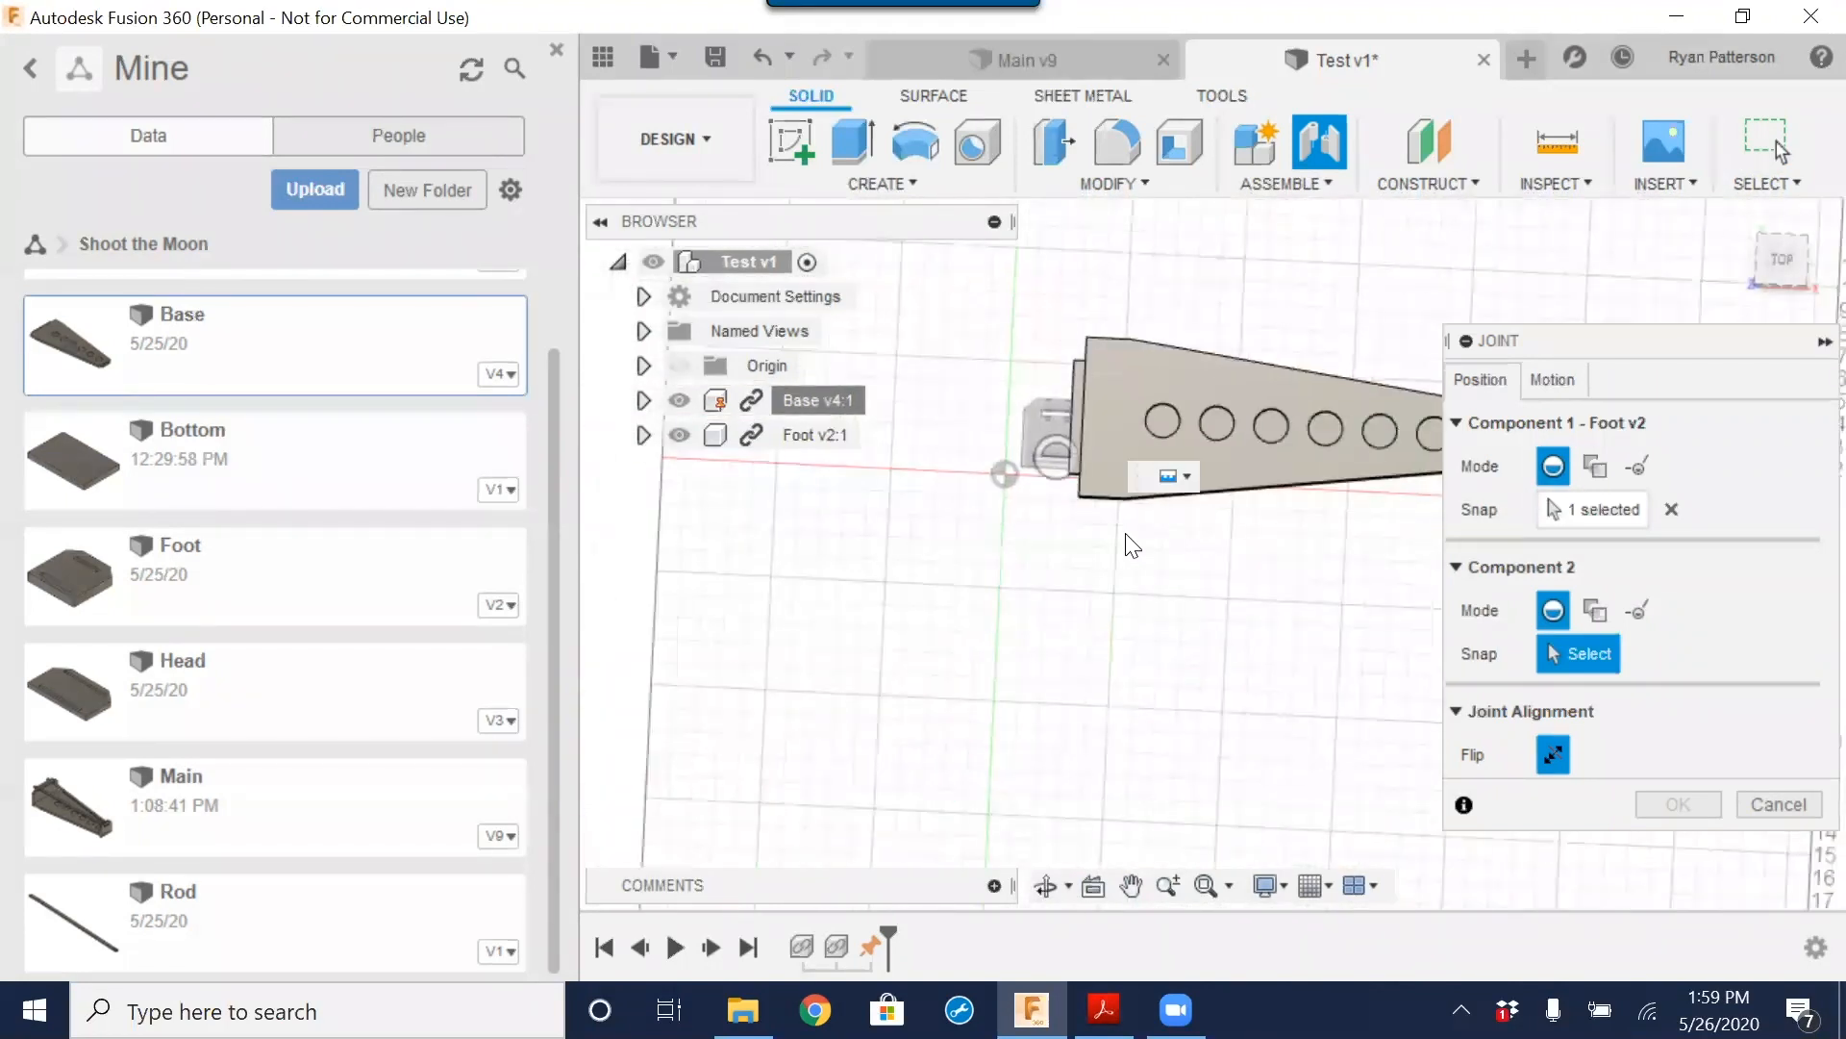
{"action": "middle_click_drag", "start_coordinate": [1219, 595], "coordinate": [1138, 492]}
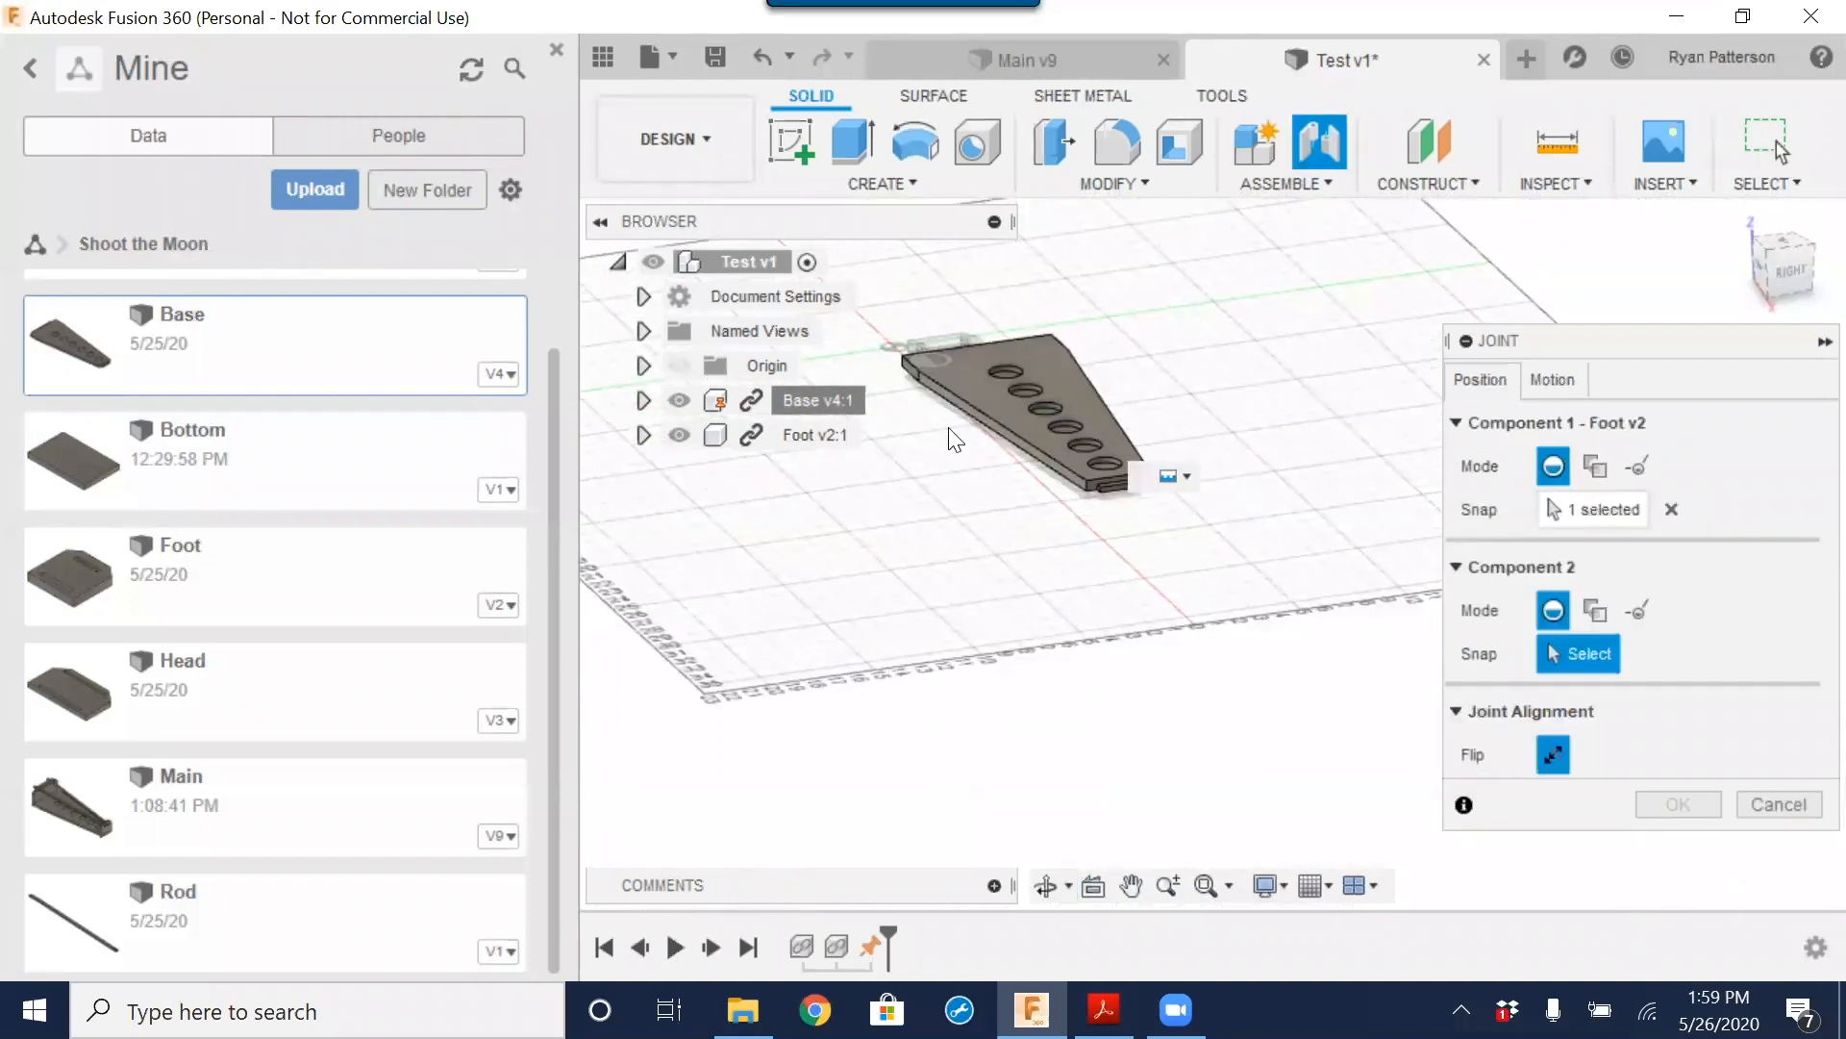
Step: Choose the centre of the end face of the Base's narrow-end tab as the joint's second snap, replacing the mistaken shoulder-face pick
{"action": "double_click", "coordinate": [1172, 21]}
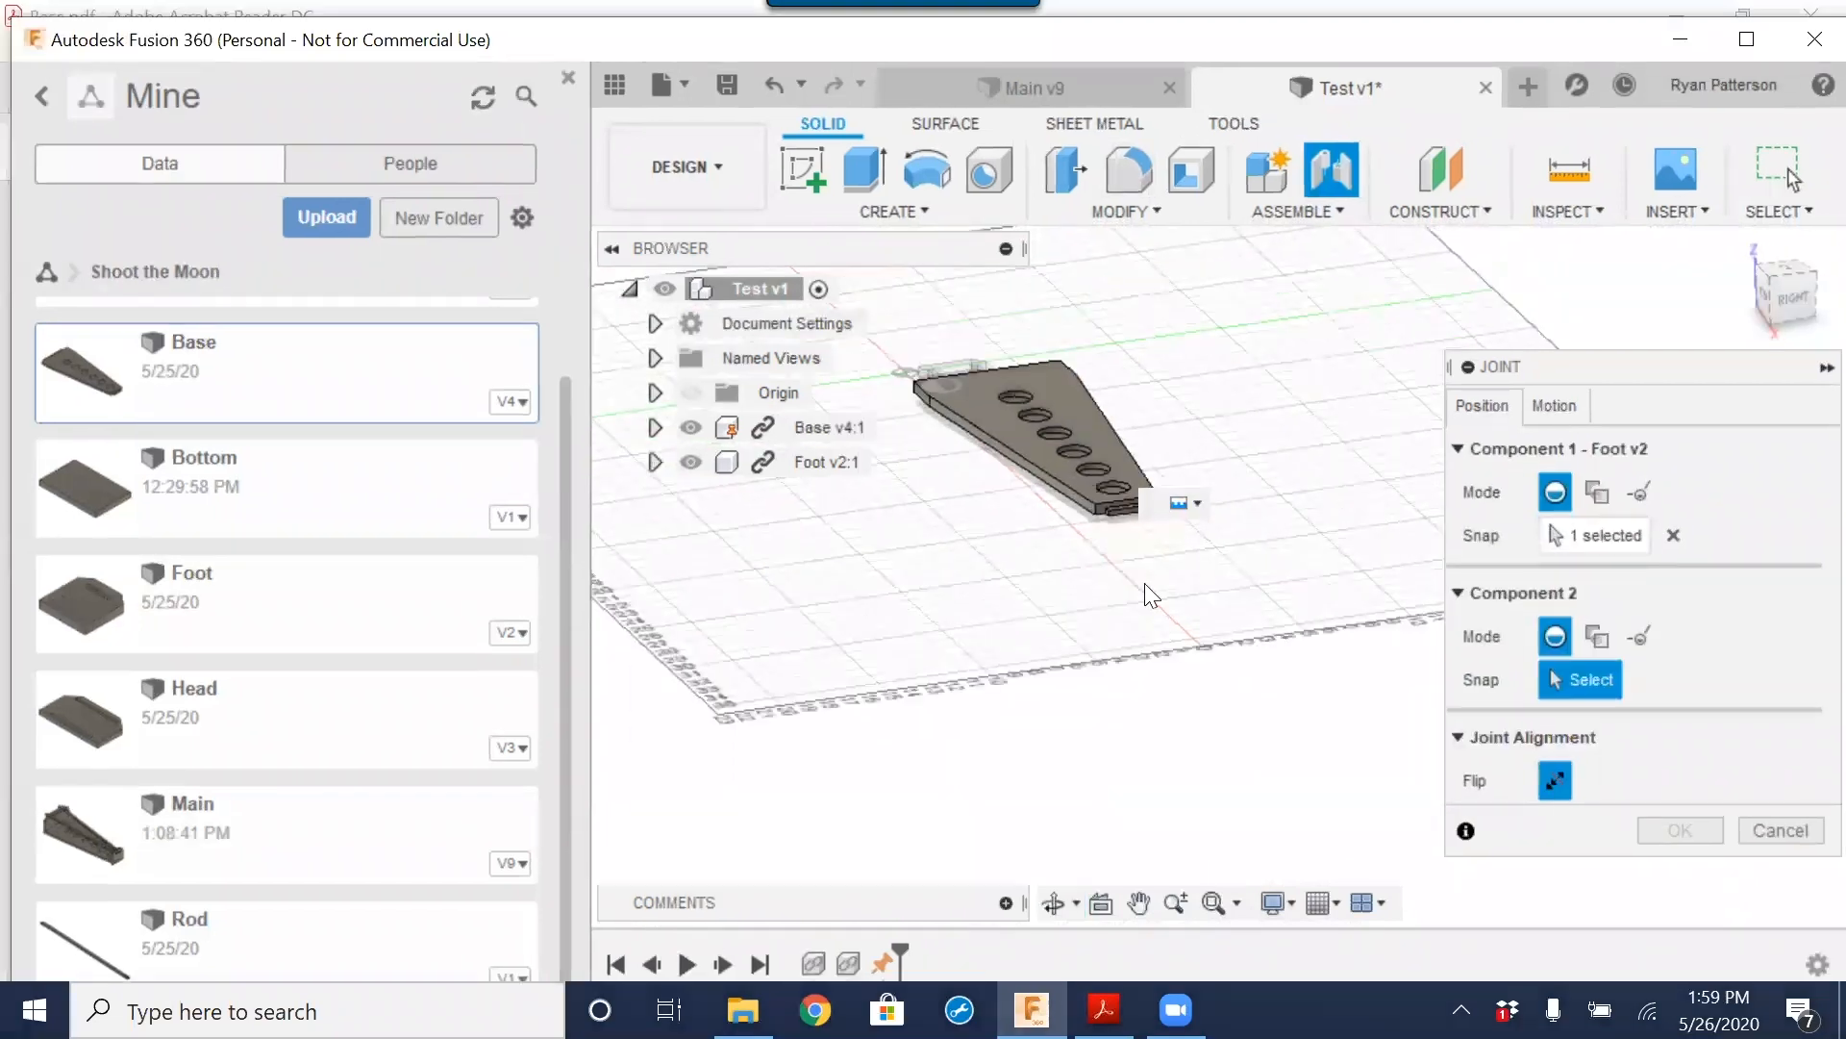
{"action": "scroll", "coordinate": [1122, 384], "scroll_direction": "up", "scroll_amount": 6}
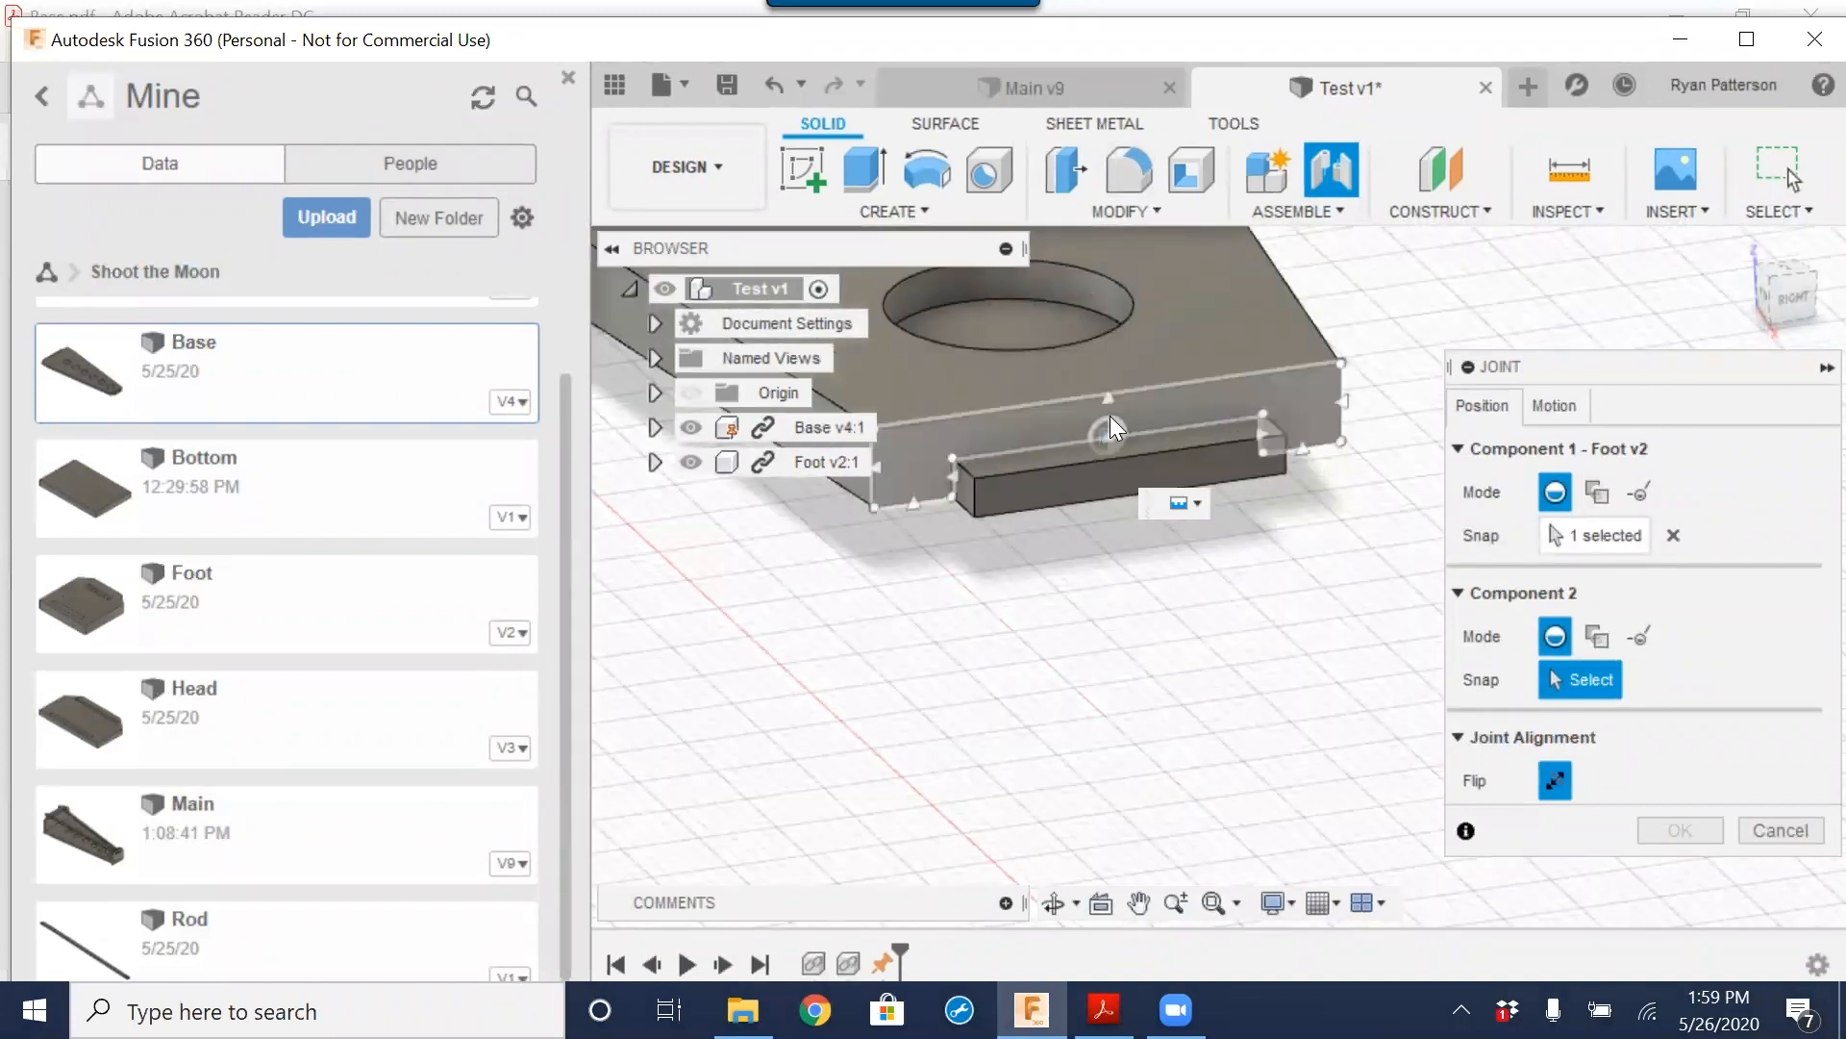
{"action": "left_click", "coordinate": [1104, 428]}
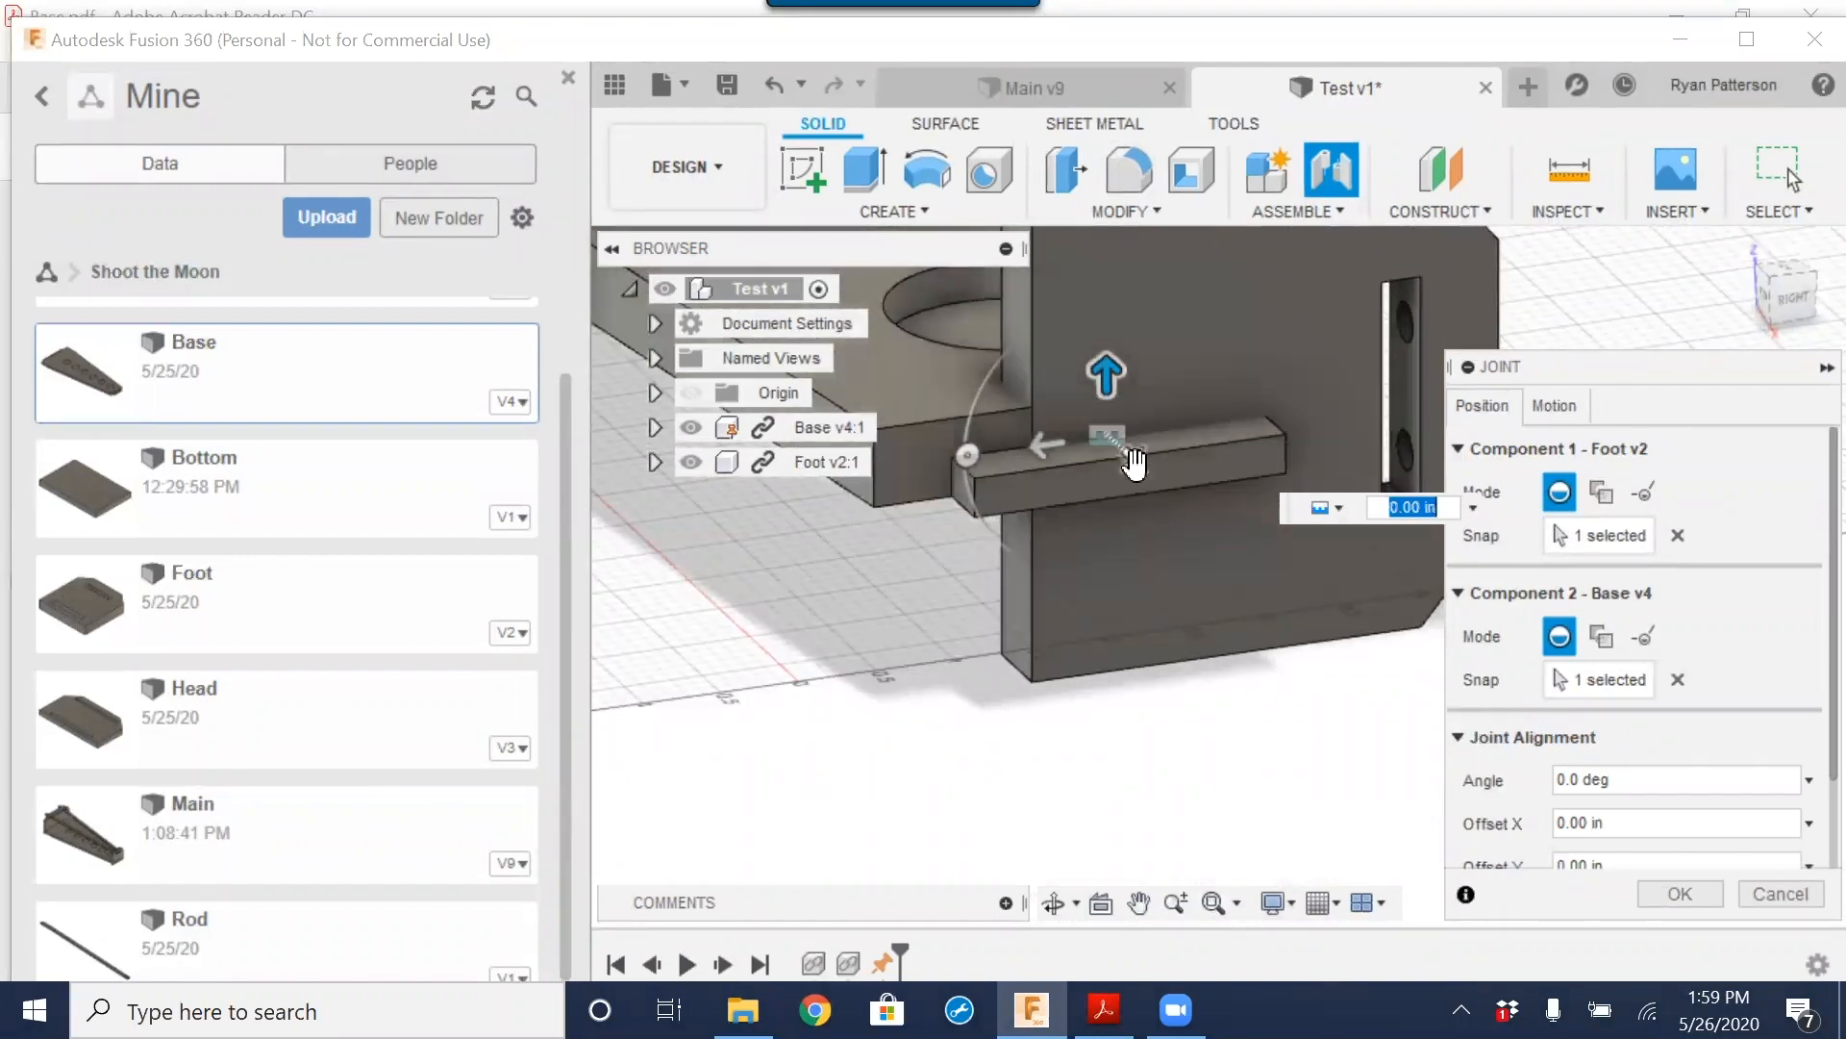
{"action": "left_click", "coordinate": [1678, 680]}
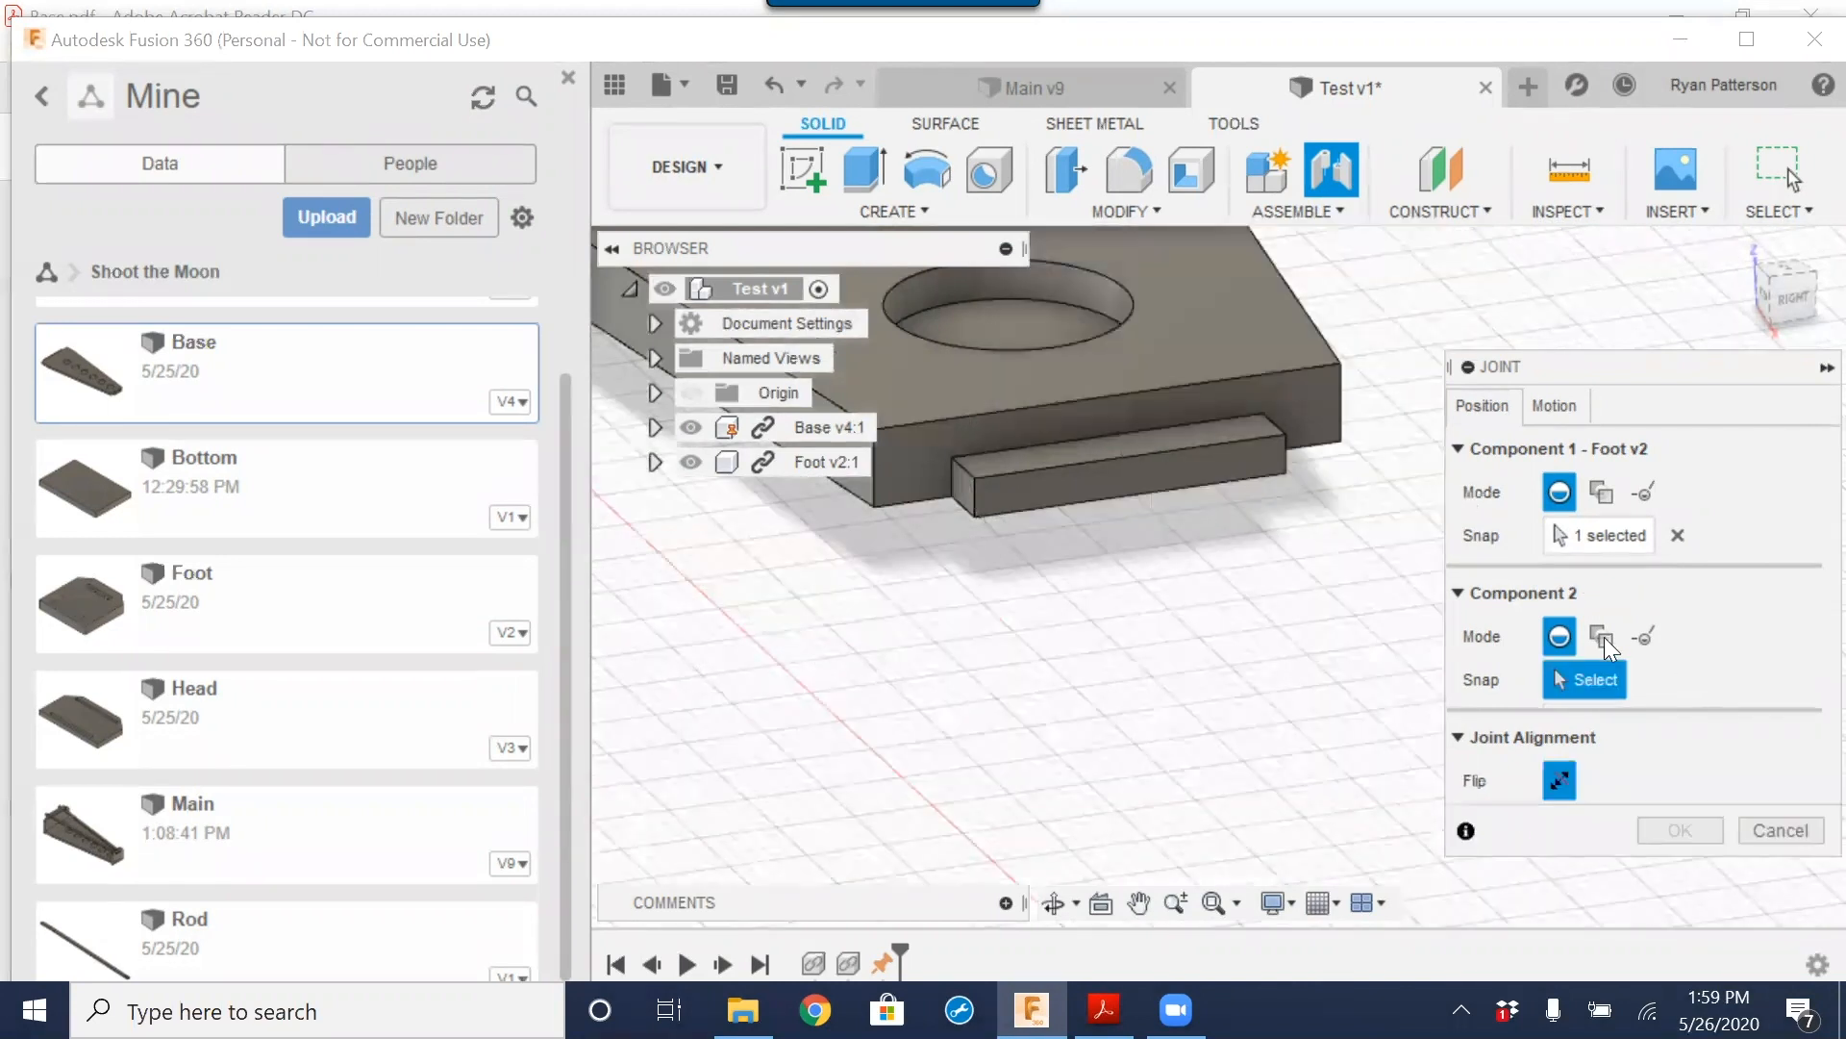
{"action": "left_click", "coordinate": [1129, 458]}
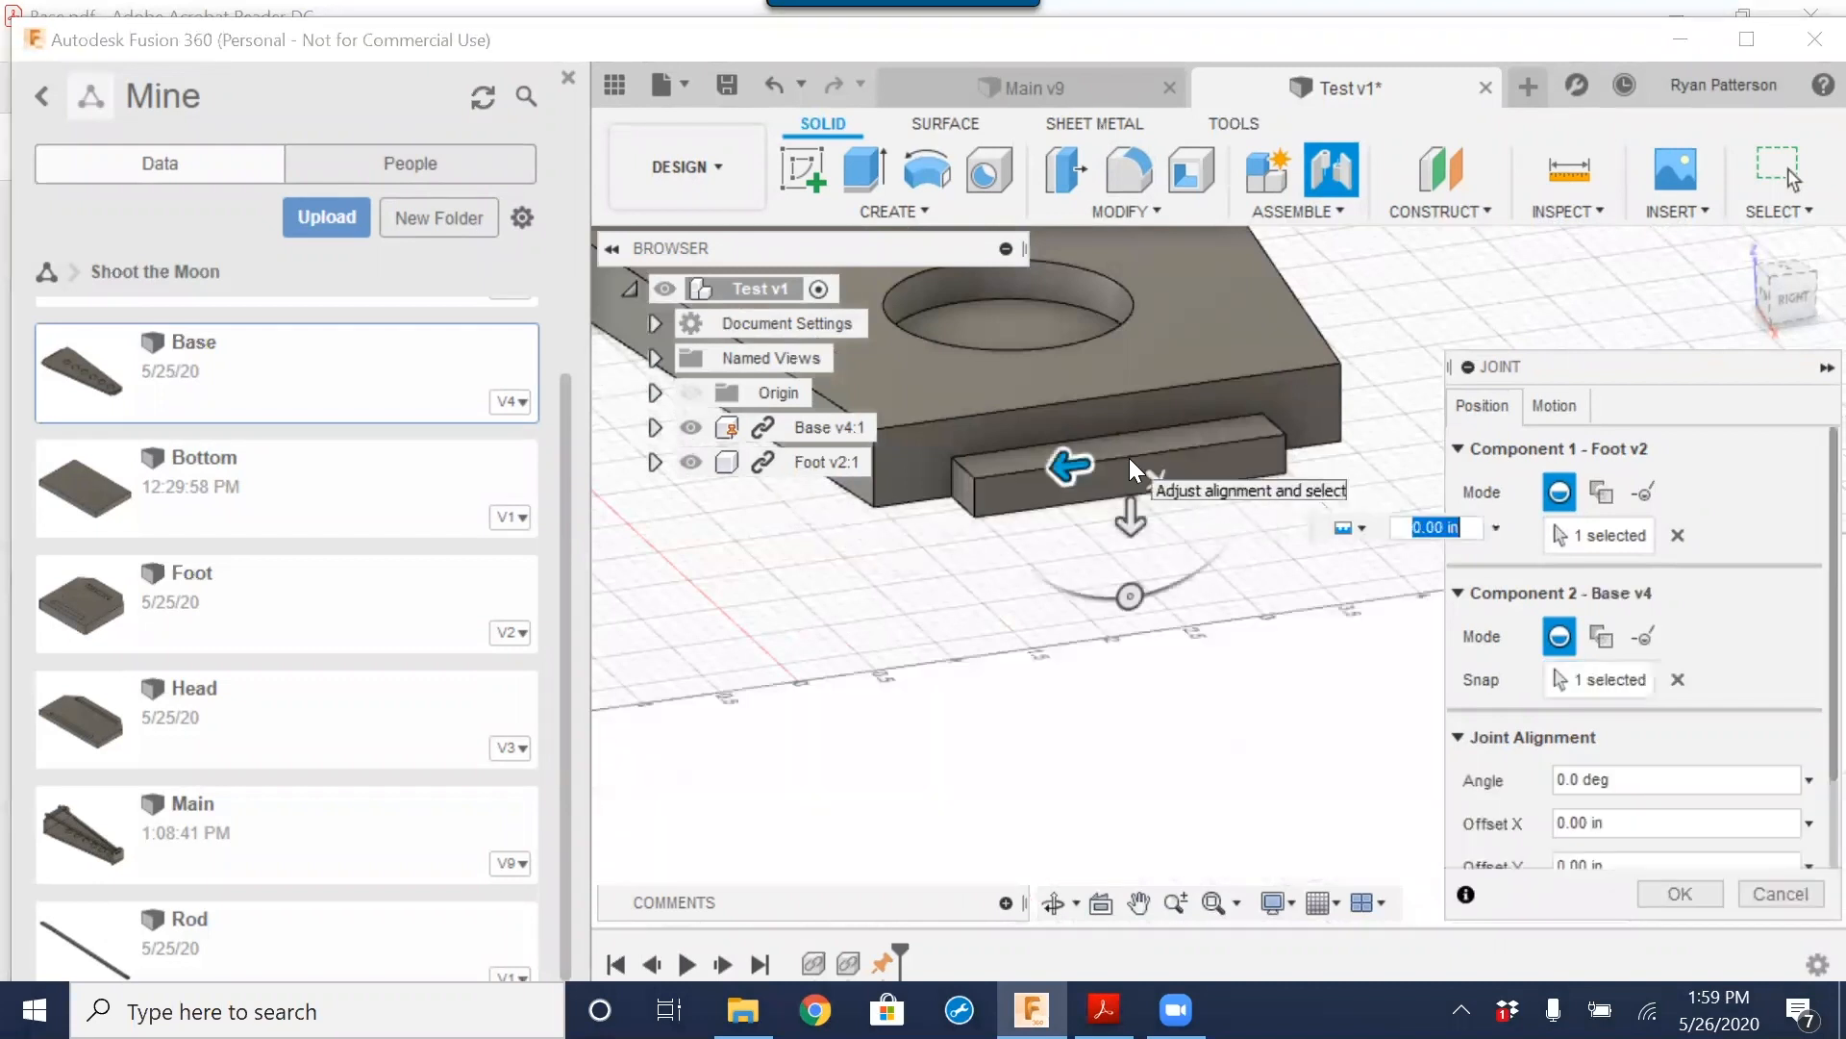
Step: Examine from several sides how the Foot sits on the Base's tab and where the two parts meet
{"action": "scroll", "coordinate": [1040, 506], "scroll_direction": "down", "scroll_amount": 4}
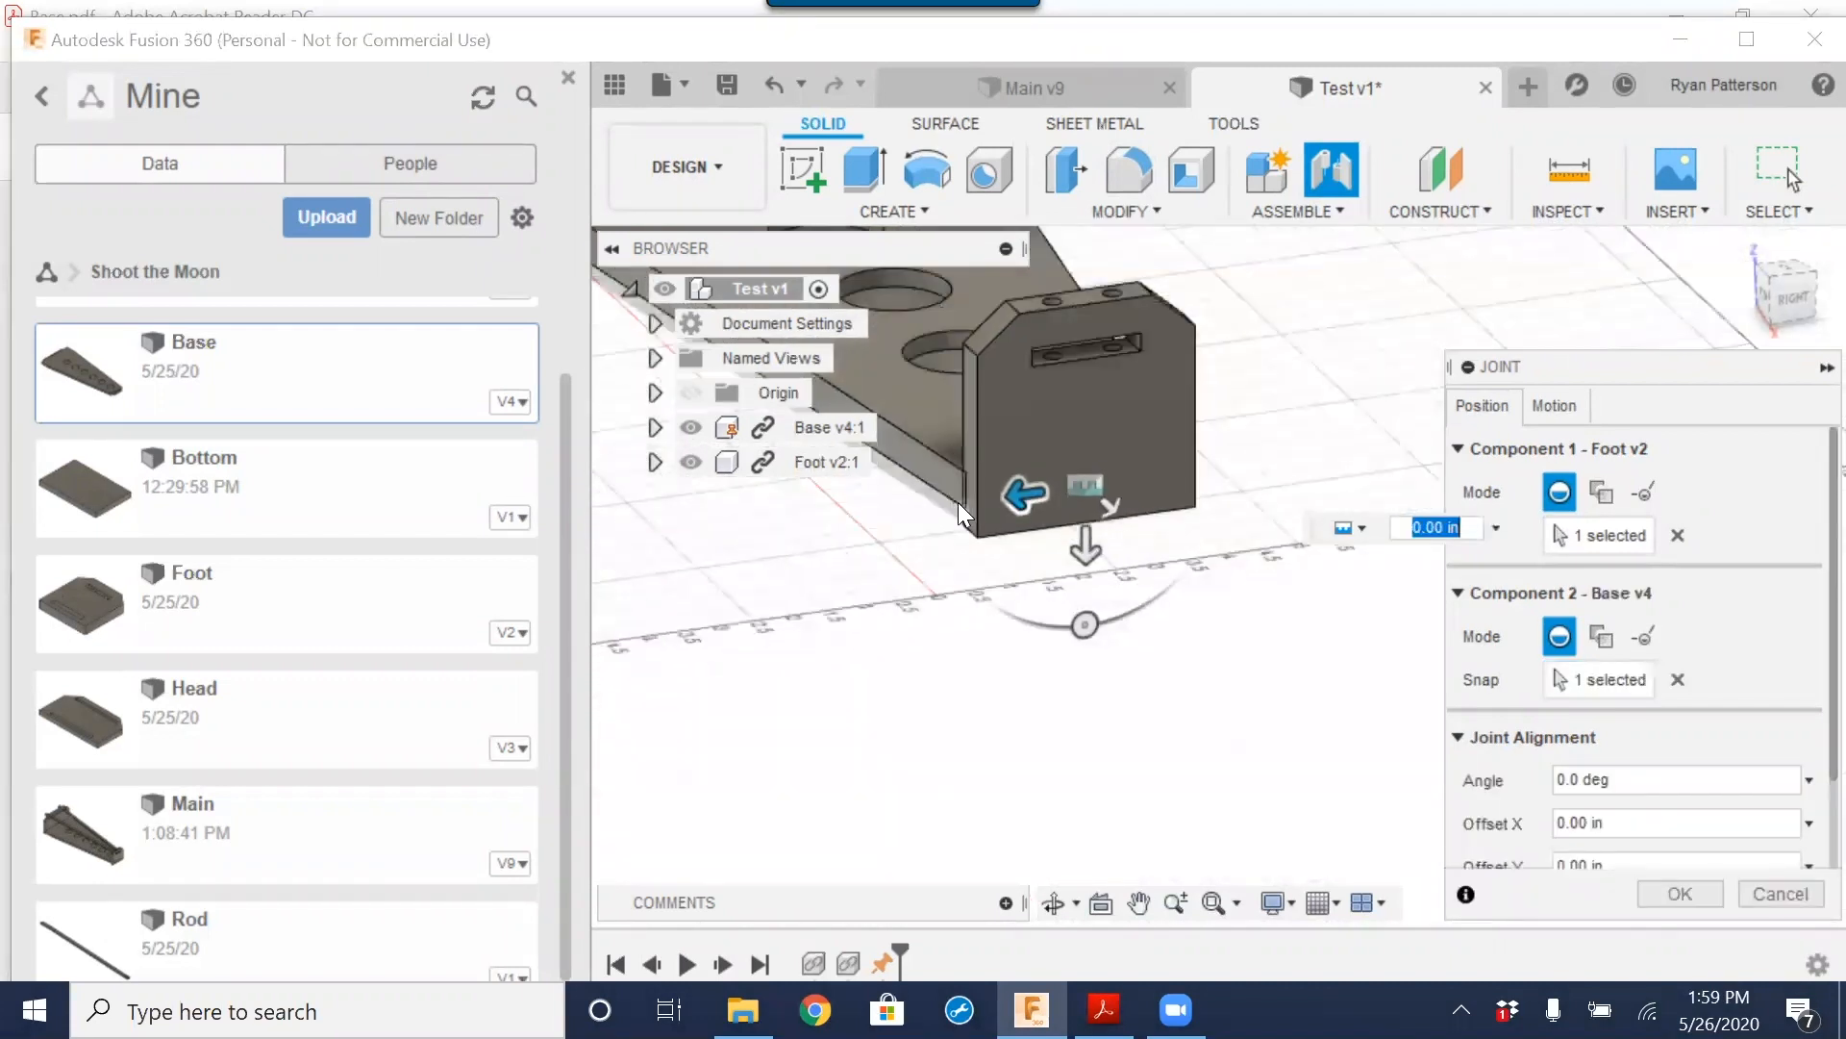
{"action": "scroll", "coordinate": [948, 524], "scroll_direction": "down", "scroll_amount": 1}
{"action": "middle_click_drag", "start_coordinate": [938, 540], "coordinate": [1448, 538], "text": "shift"}
{"action": "scroll", "coordinate": [1151, 689], "scroll_direction": "up", "scroll_amount": 10}
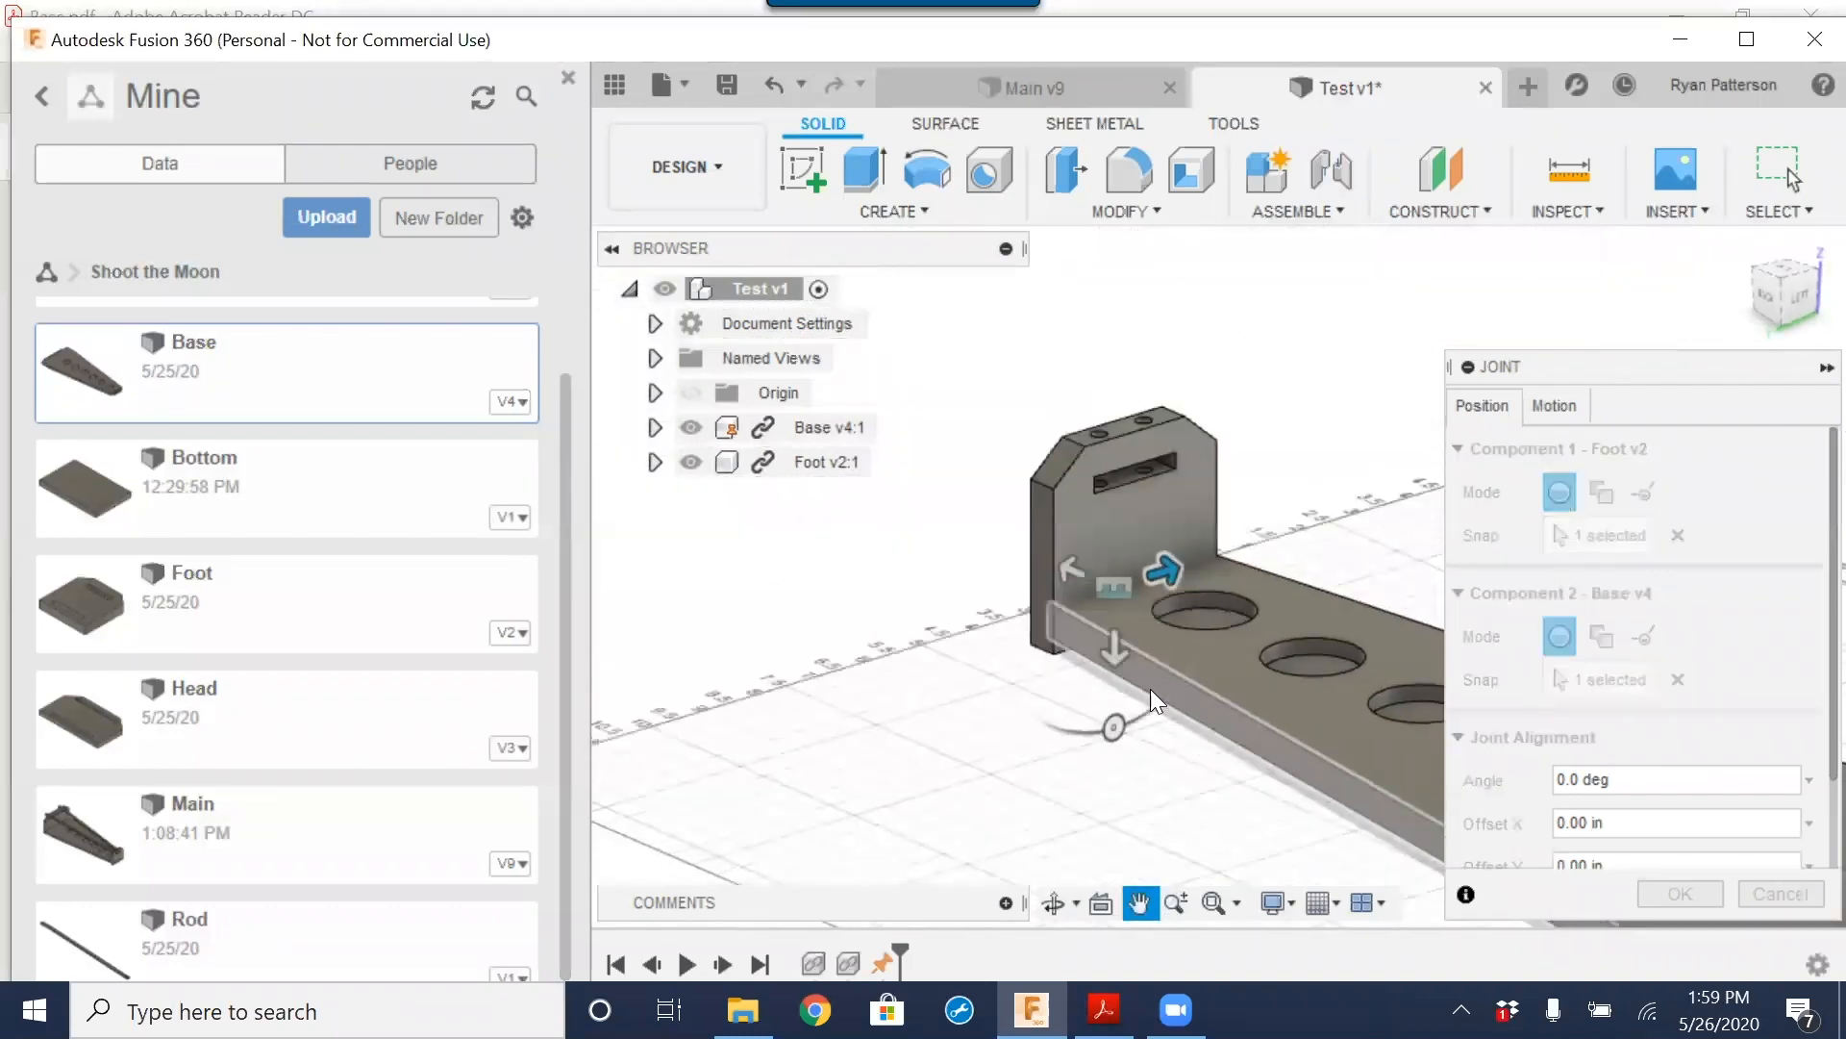
{"action": "scroll", "coordinate": [1075, 613], "scroll_direction": "down", "scroll_amount": 6}
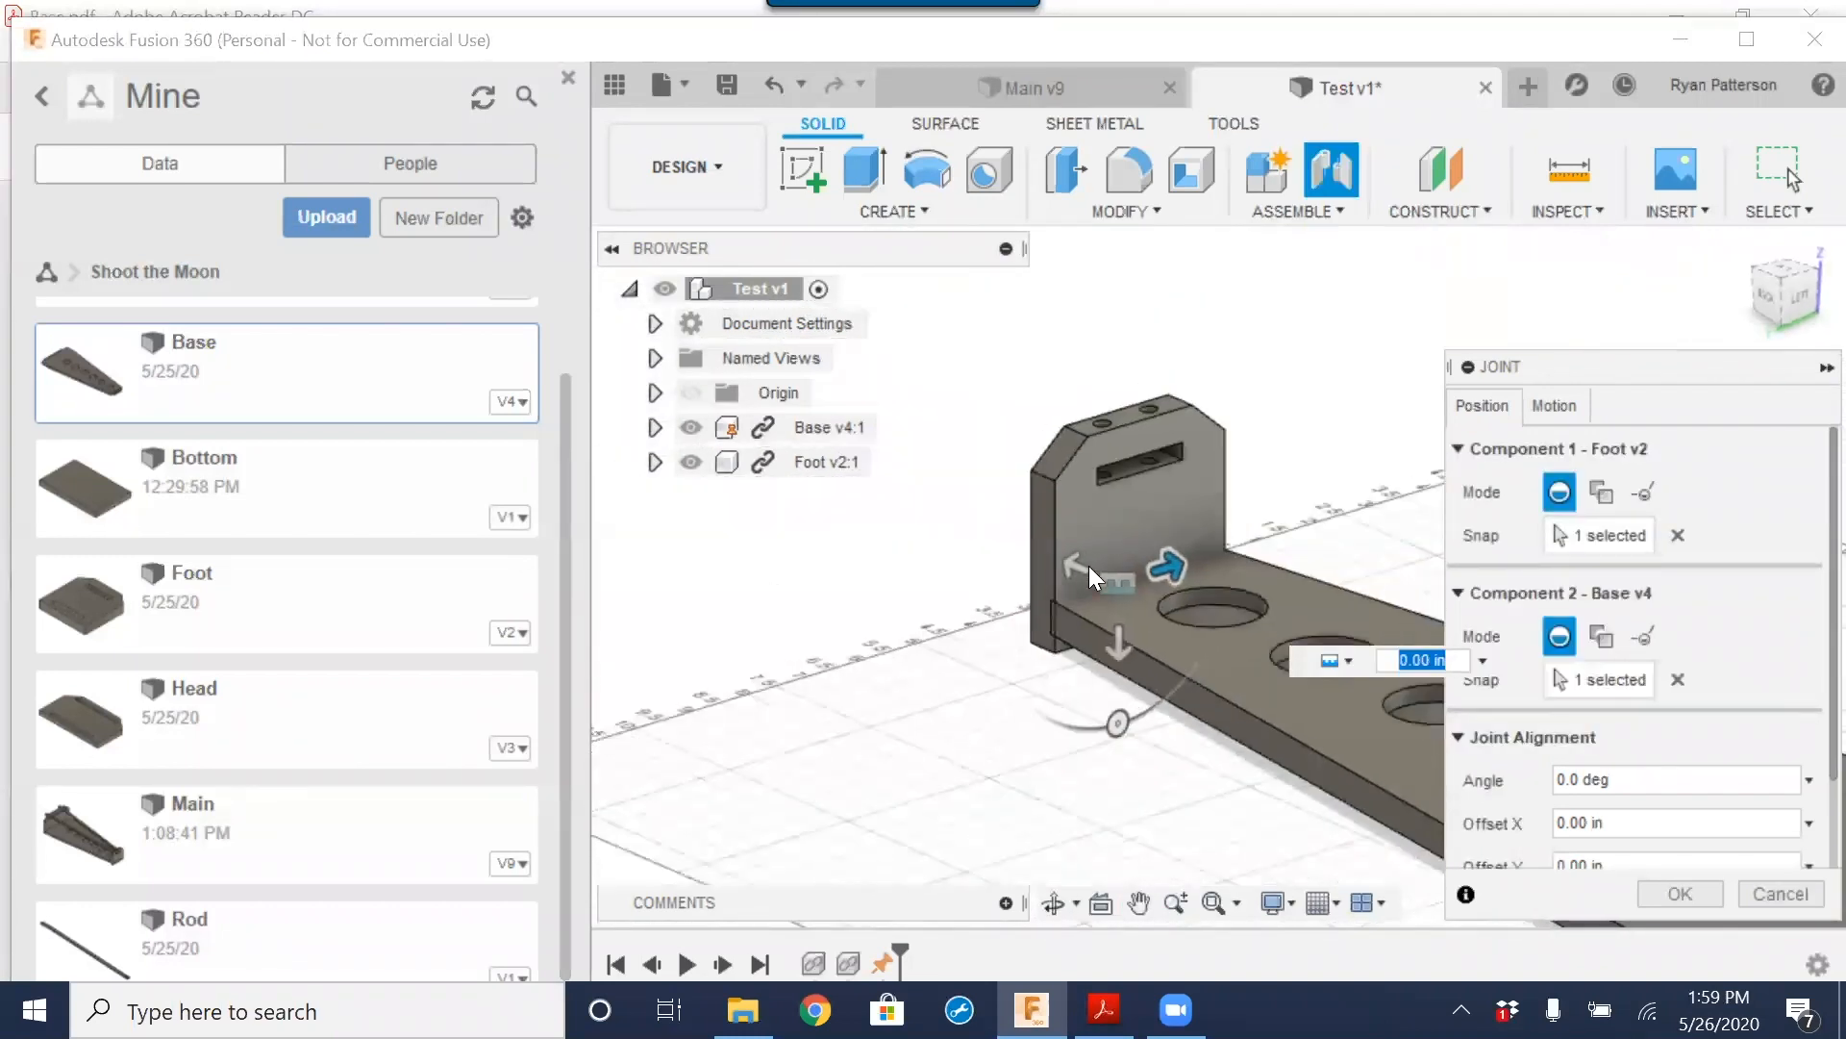
{"action": "middle_click_drag", "start_coordinate": [1303, 731], "coordinate": [1001, 746], "text": "shift"}
{"action": "scroll", "coordinate": [1213, 677], "scroll_direction": "down", "scroll_amount": 2}
{"action": "middle_click_drag", "start_coordinate": [1214, 677], "coordinate": [925, 603]}
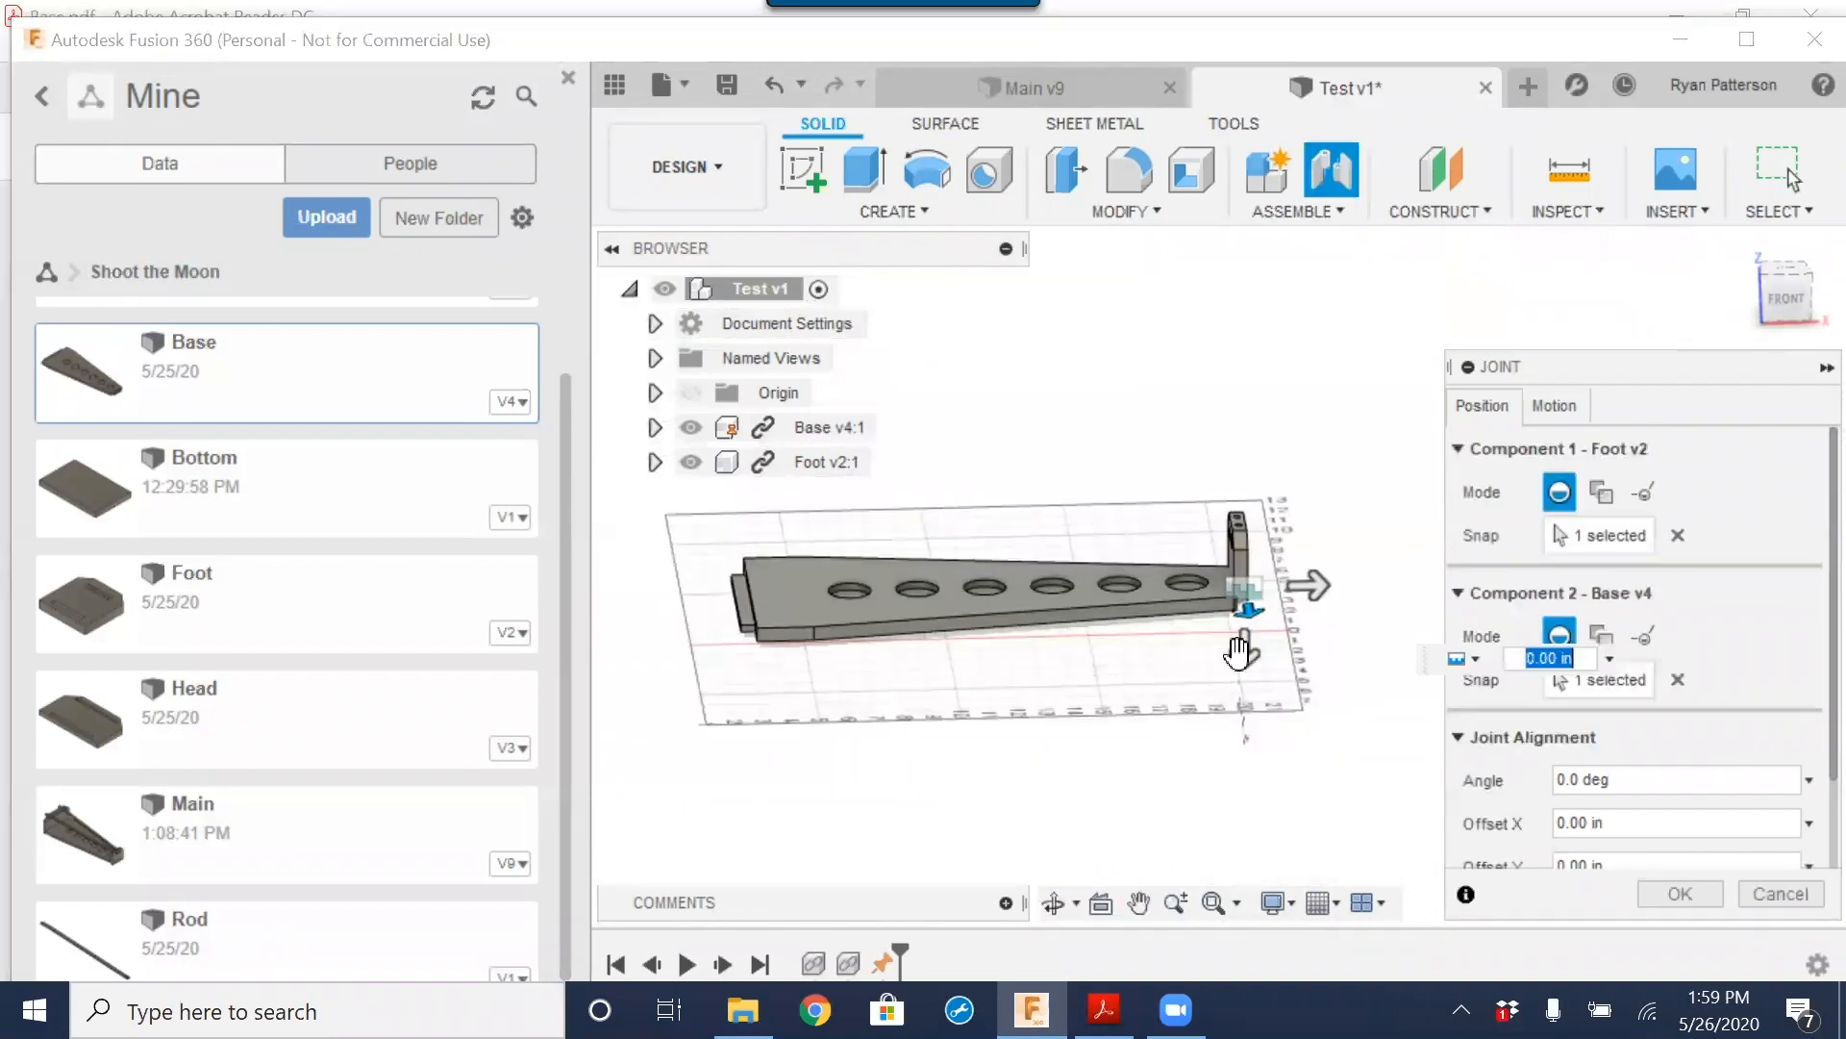
{"action": "scroll", "coordinate": [1269, 611], "scroll_direction": "up", "scroll_amount": 6}
{"action": "scroll", "coordinate": [1229, 601], "scroll_direction": "up", "scroll_amount": 6}
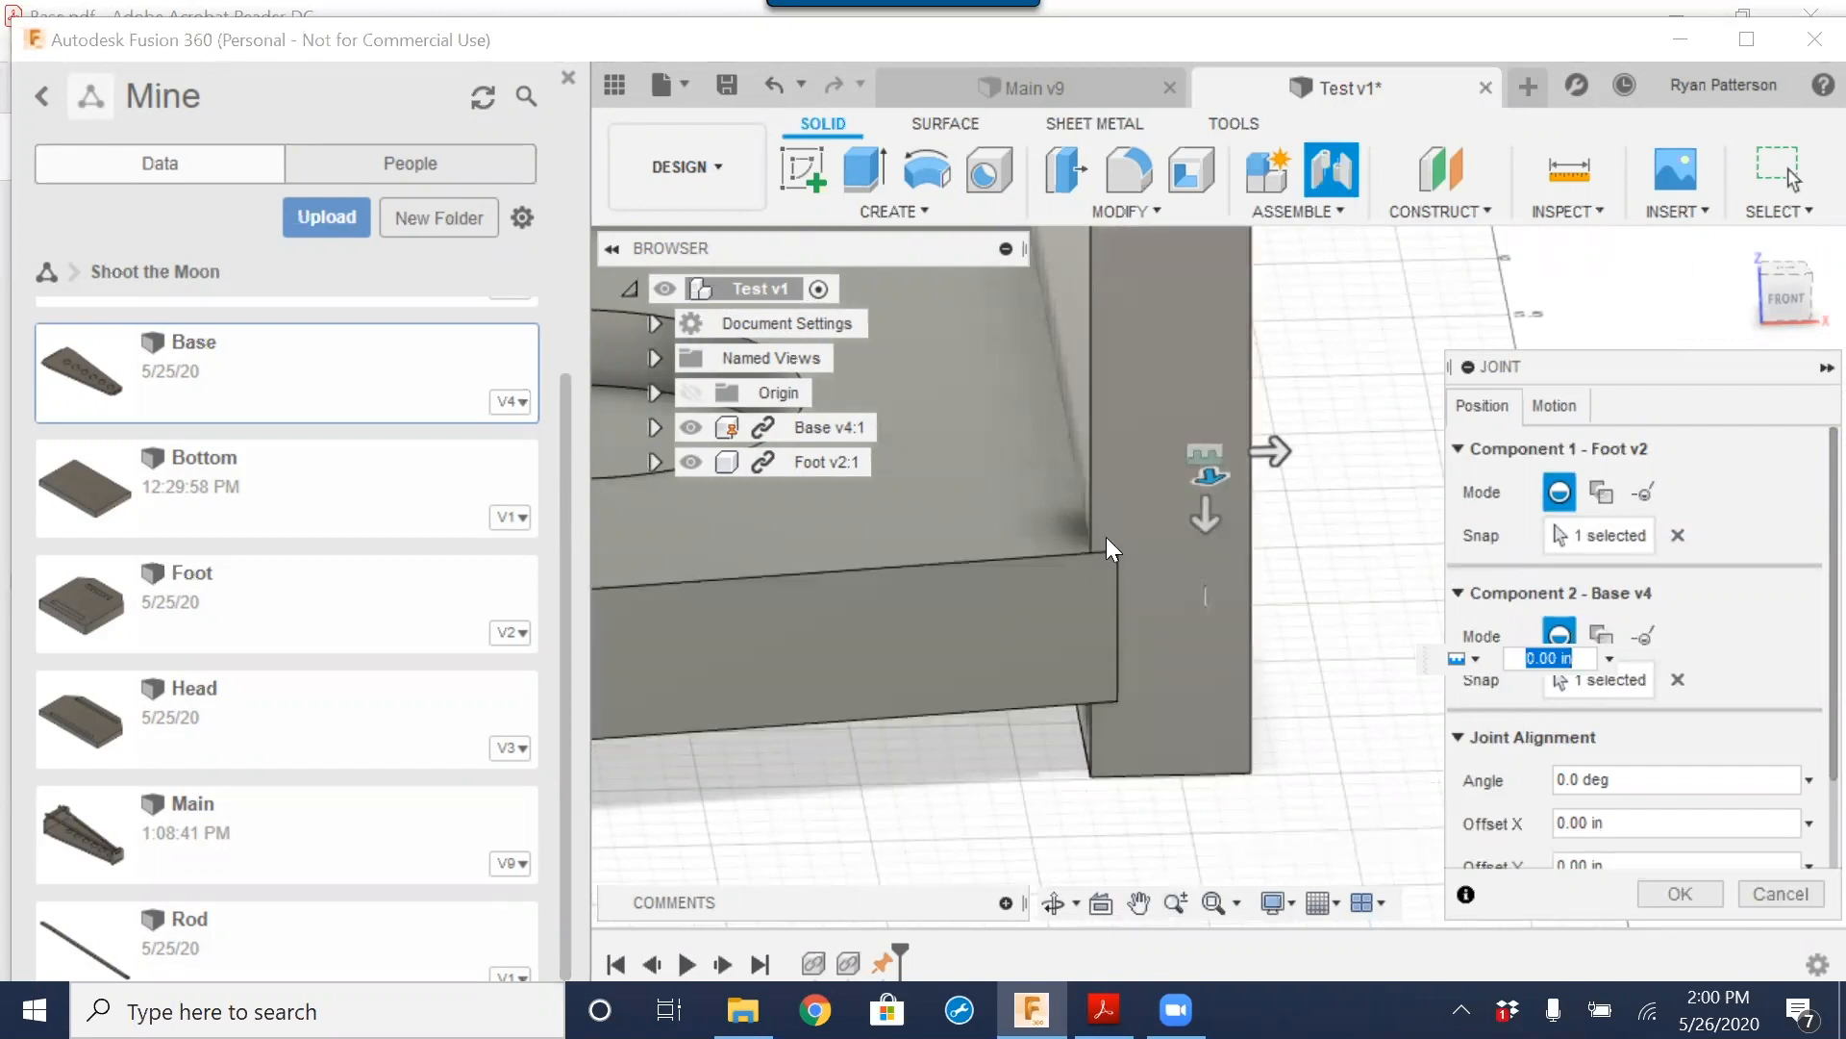
{"action": "scroll", "coordinate": [1190, 631], "scroll_direction": "down", "scroll_amount": 10}
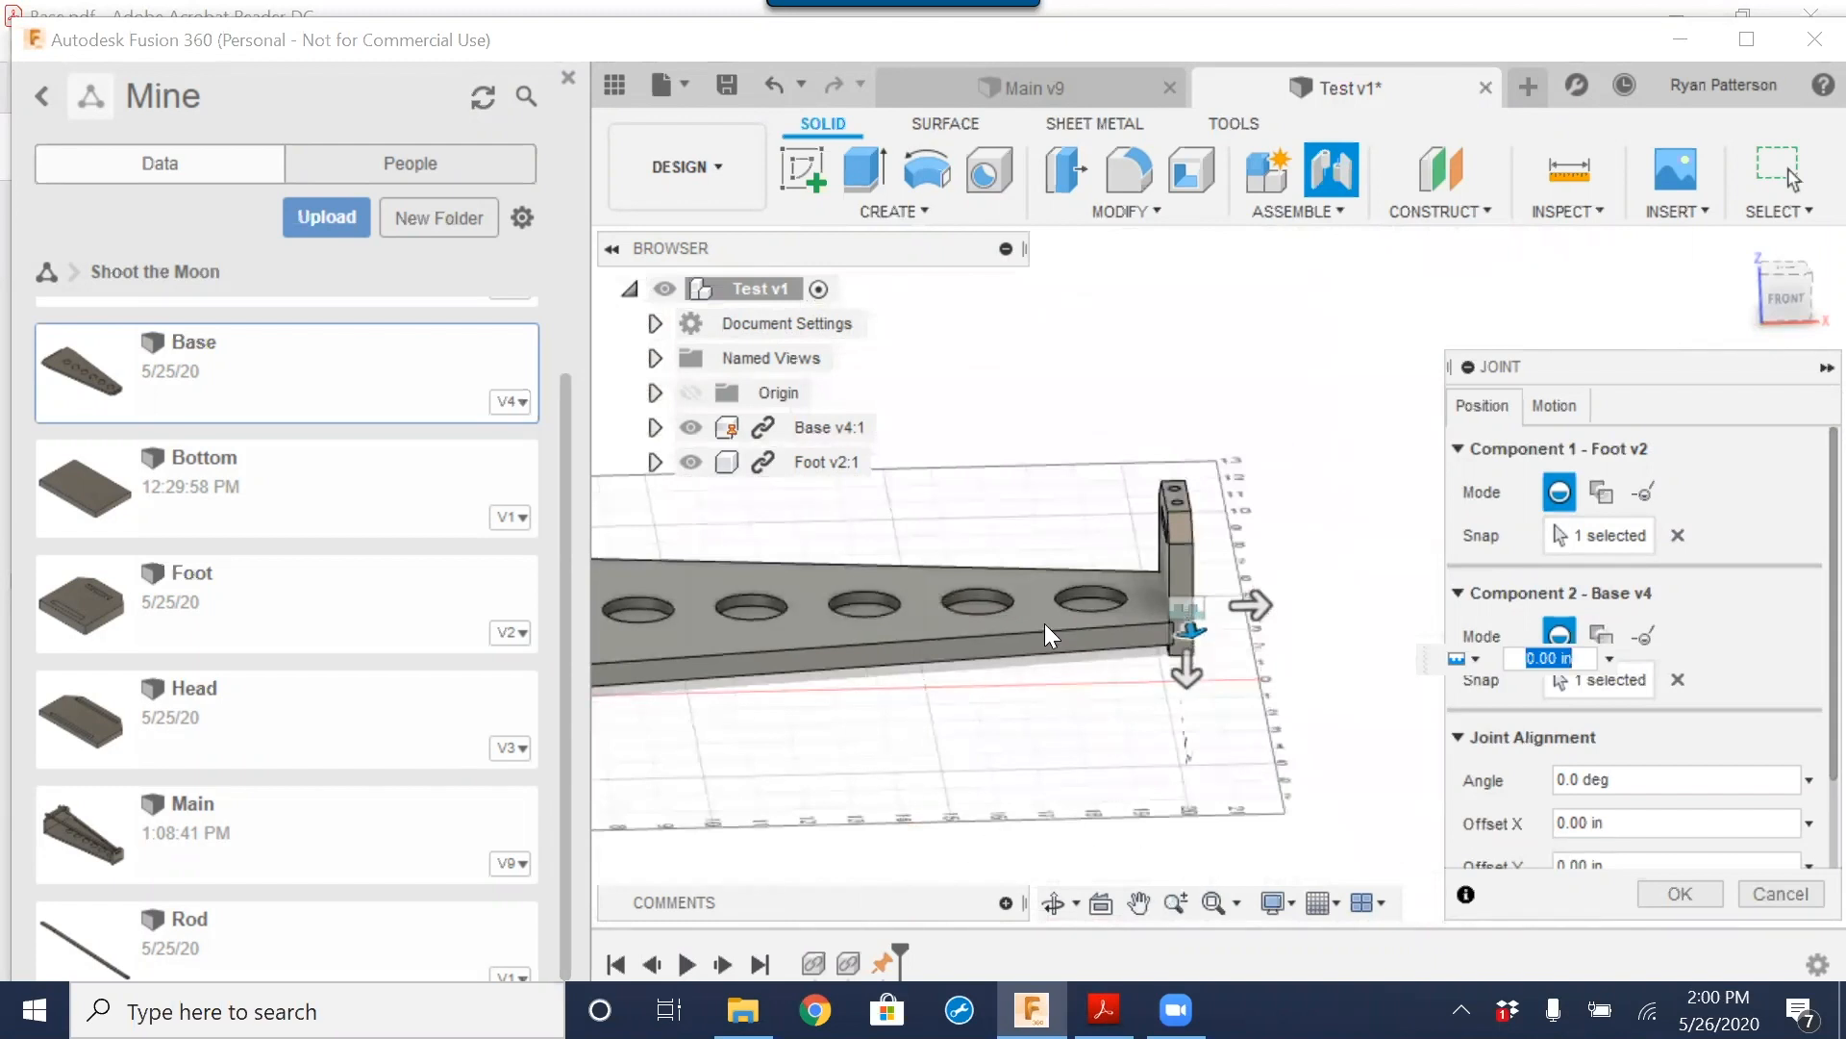
Step: Switch to the Main assembly and inspect its assembled parts
{"action": "left_click", "coordinate": [1031, 86]}
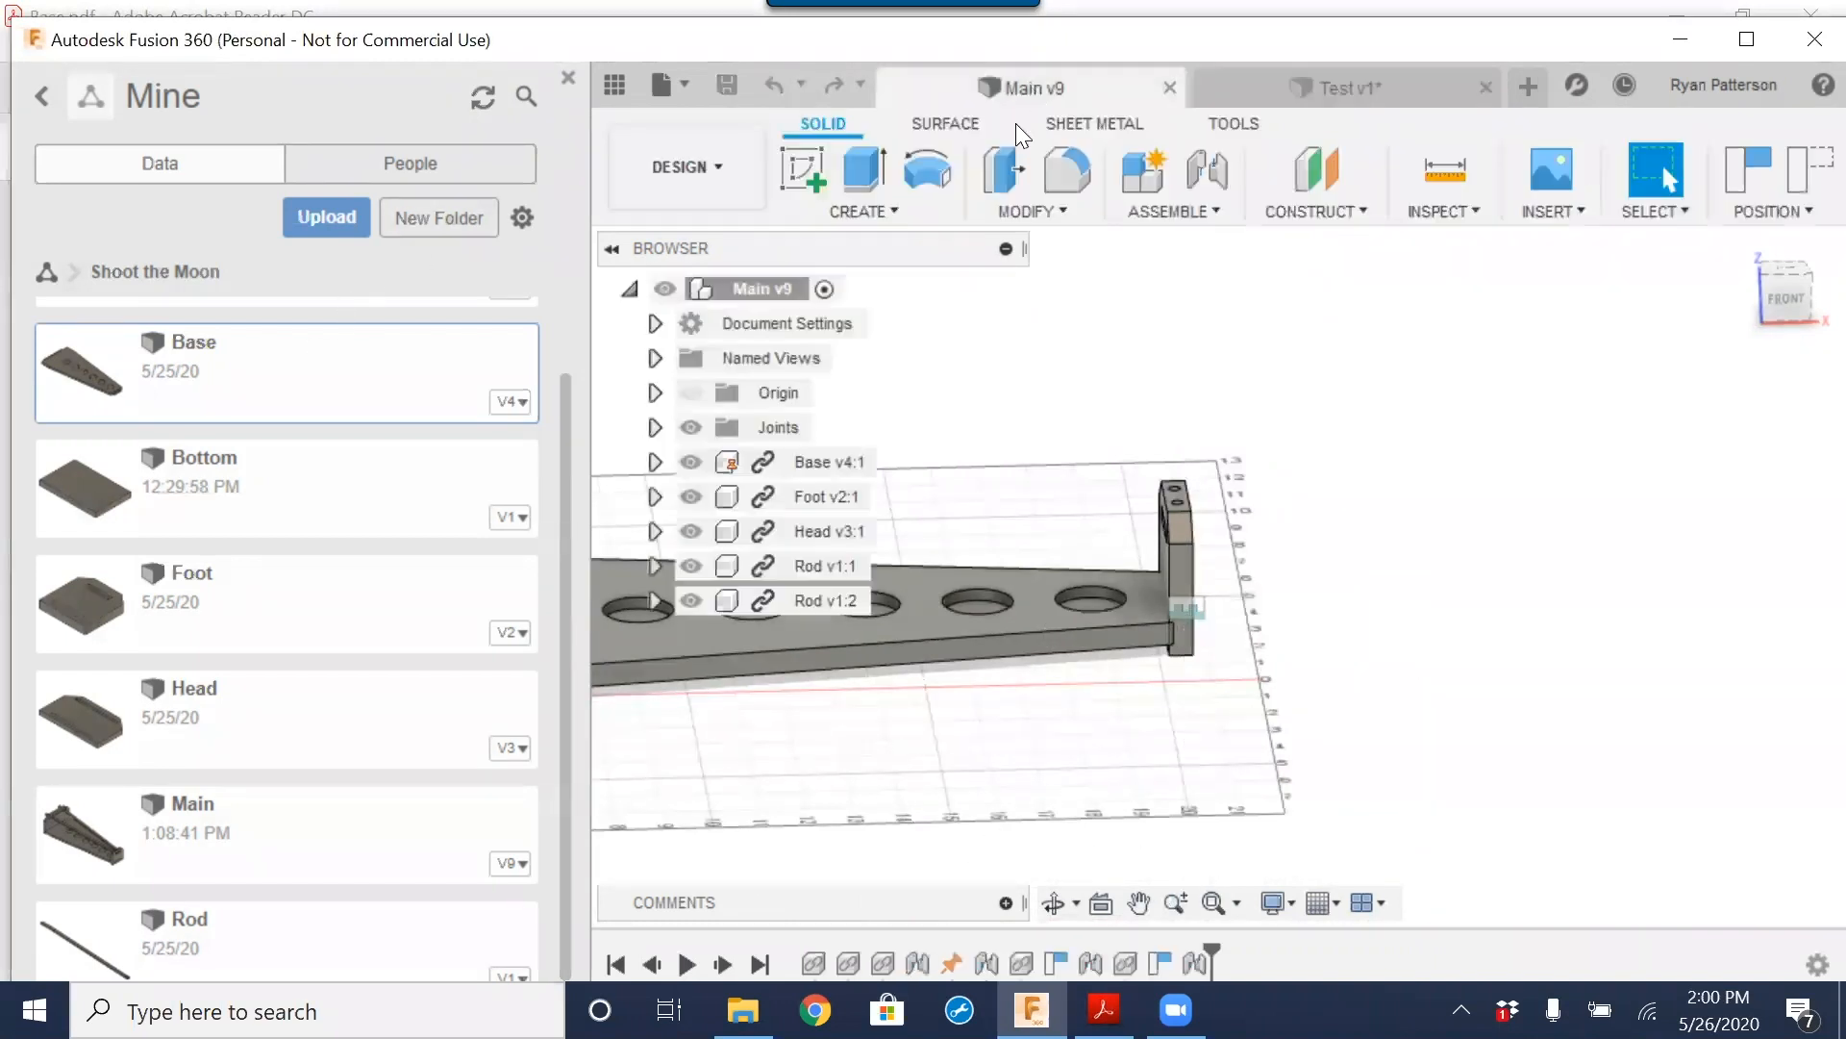
{"action": "mouse_move", "coordinate": [1098, 467]}
{"action": "left_mouse_down"}
{"action": "mouse_move", "coordinate": [1136, 436]}
{"action": "mouse_move", "coordinate": [1100, 475]}
{"action": "left_mouse_up"}
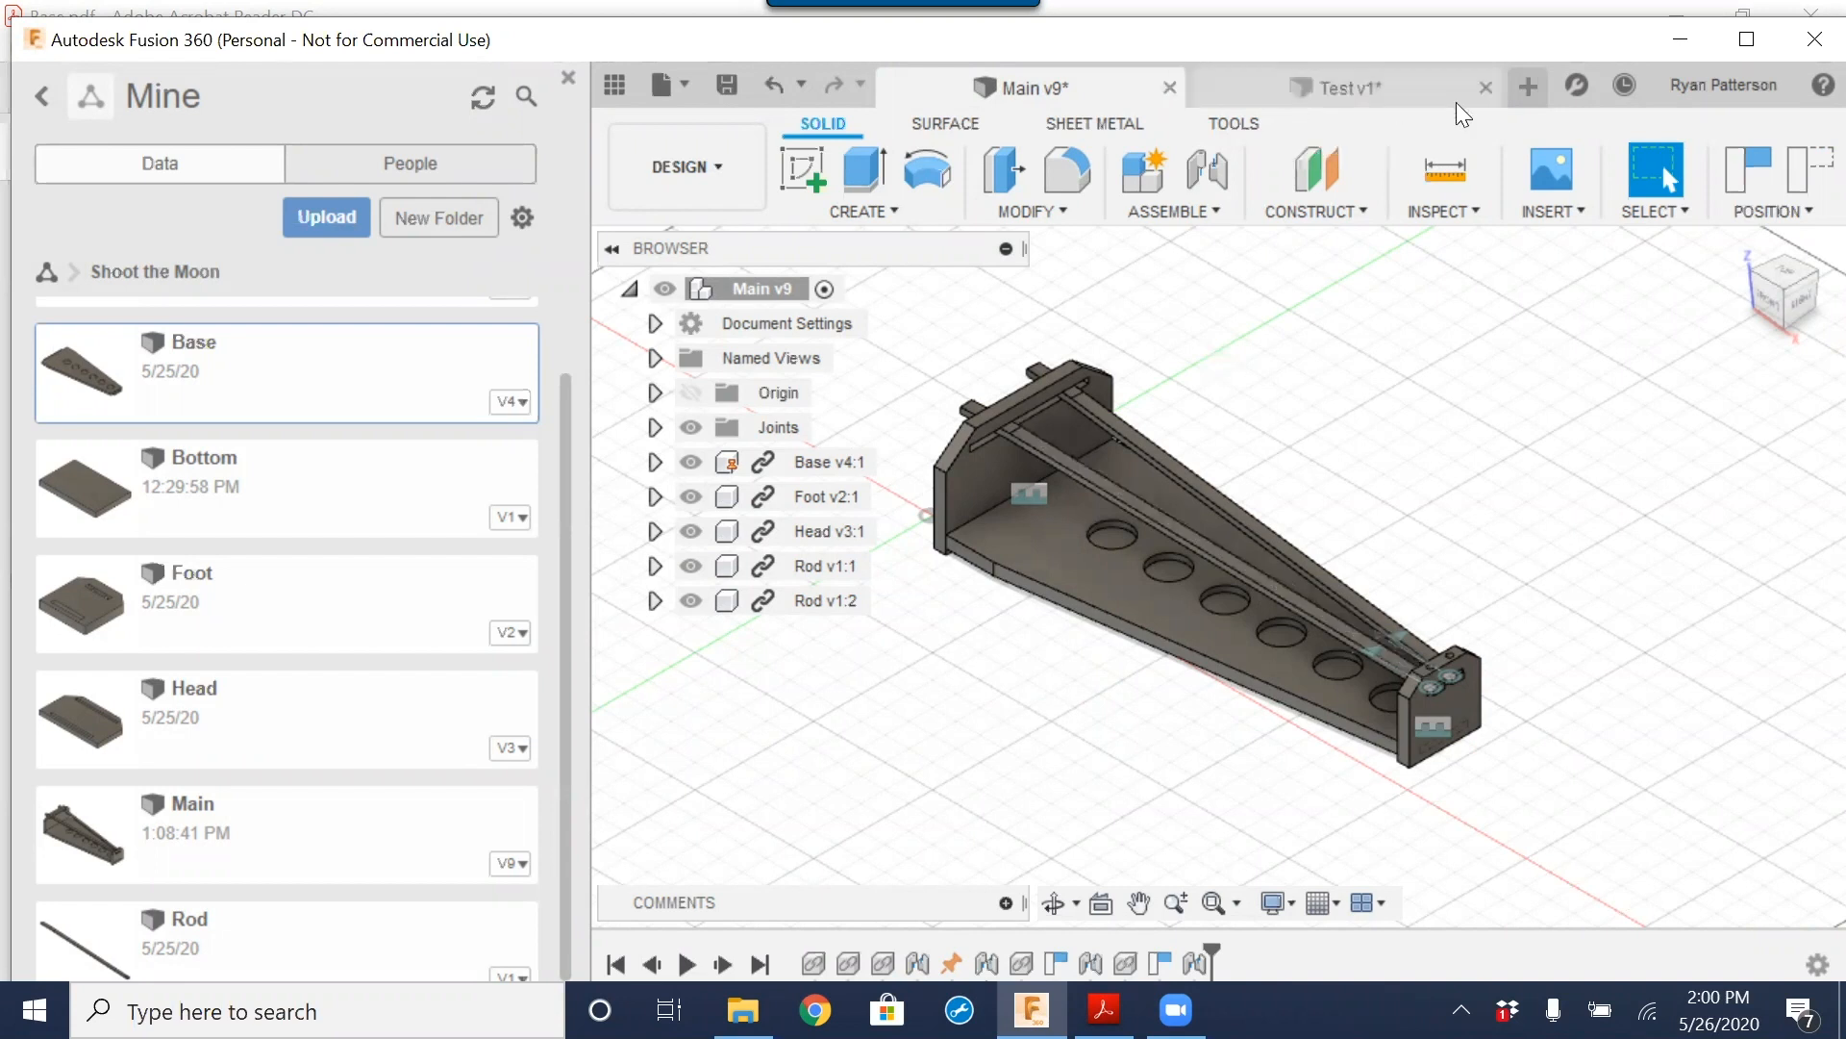
Step: Start another new design and add a new empty component to it
{"action": "left_click", "coordinate": [1529, 84]}
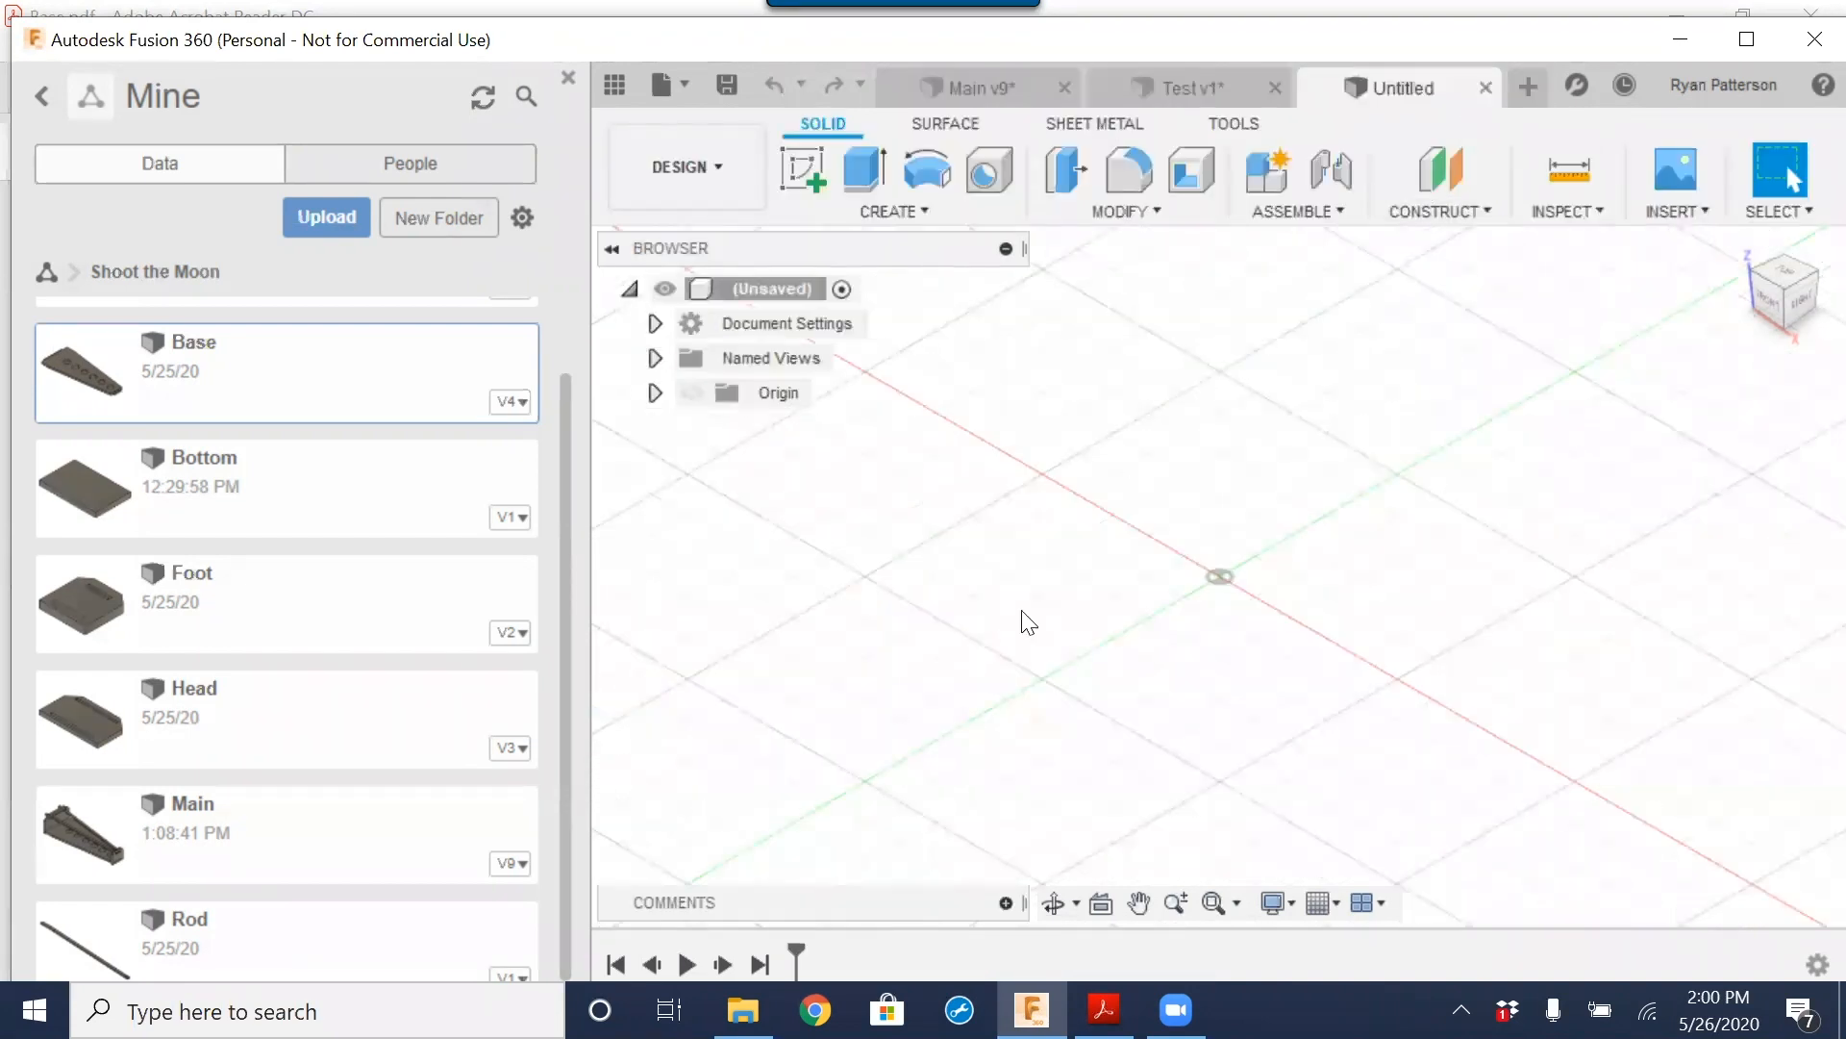
{"action": "scroll", "coordinate": [1174, 498], "scroll_direction": "down", "scroll_amount": 2}
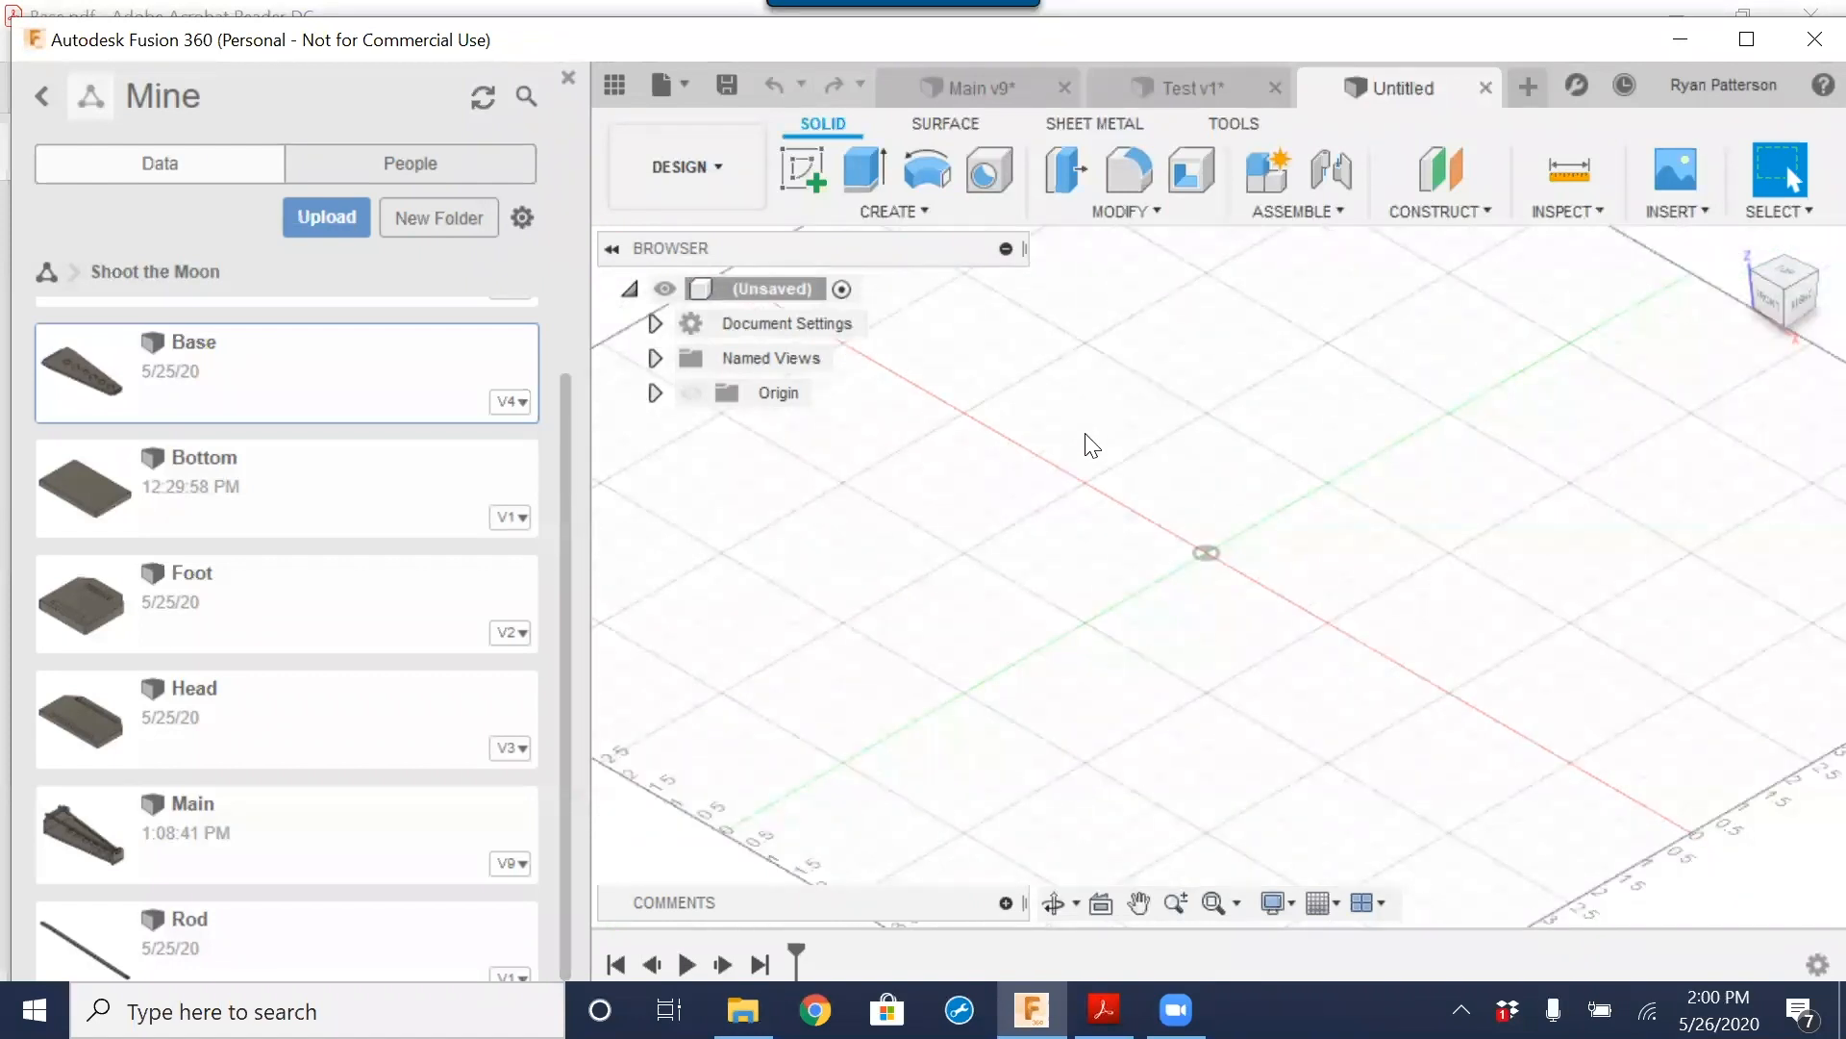
{"action": "right_click", "coordinate": [762, 289]}
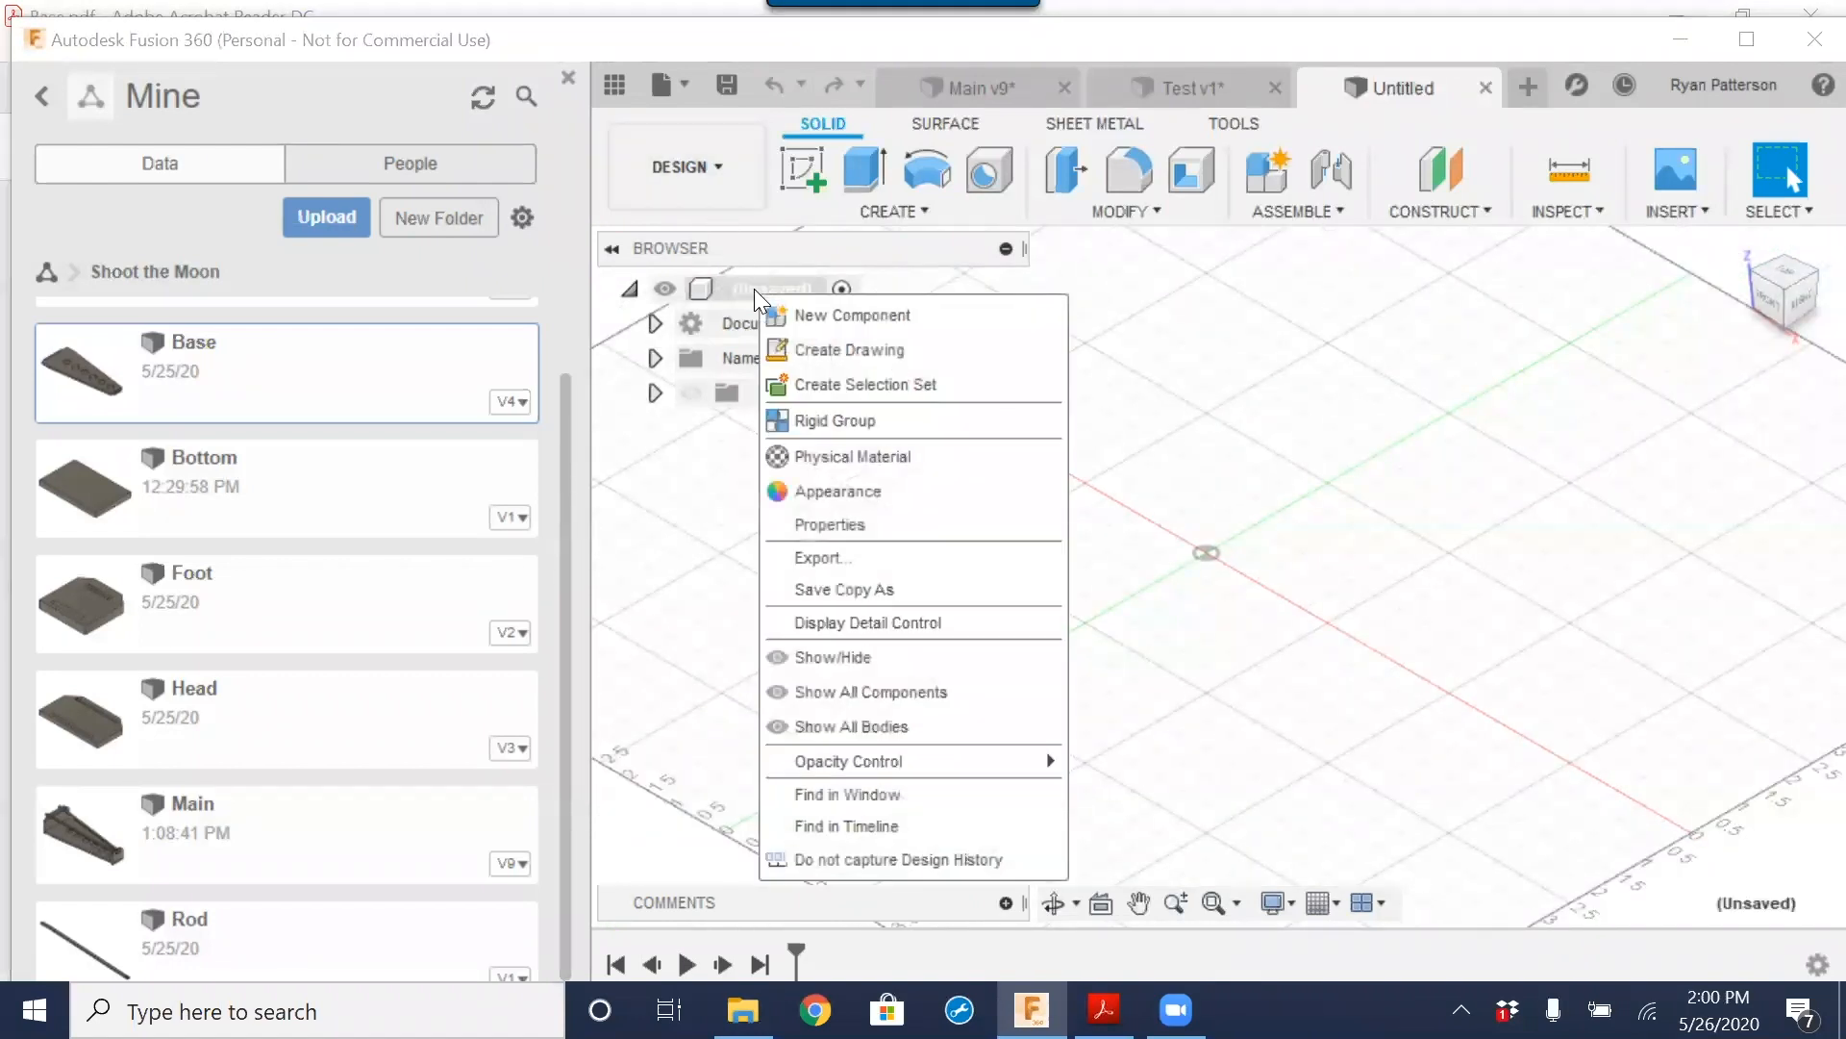
{"action": "left_click", "coordinate": [811, 314]}
{"action": "left_click", "coordinate": [806, 428]}
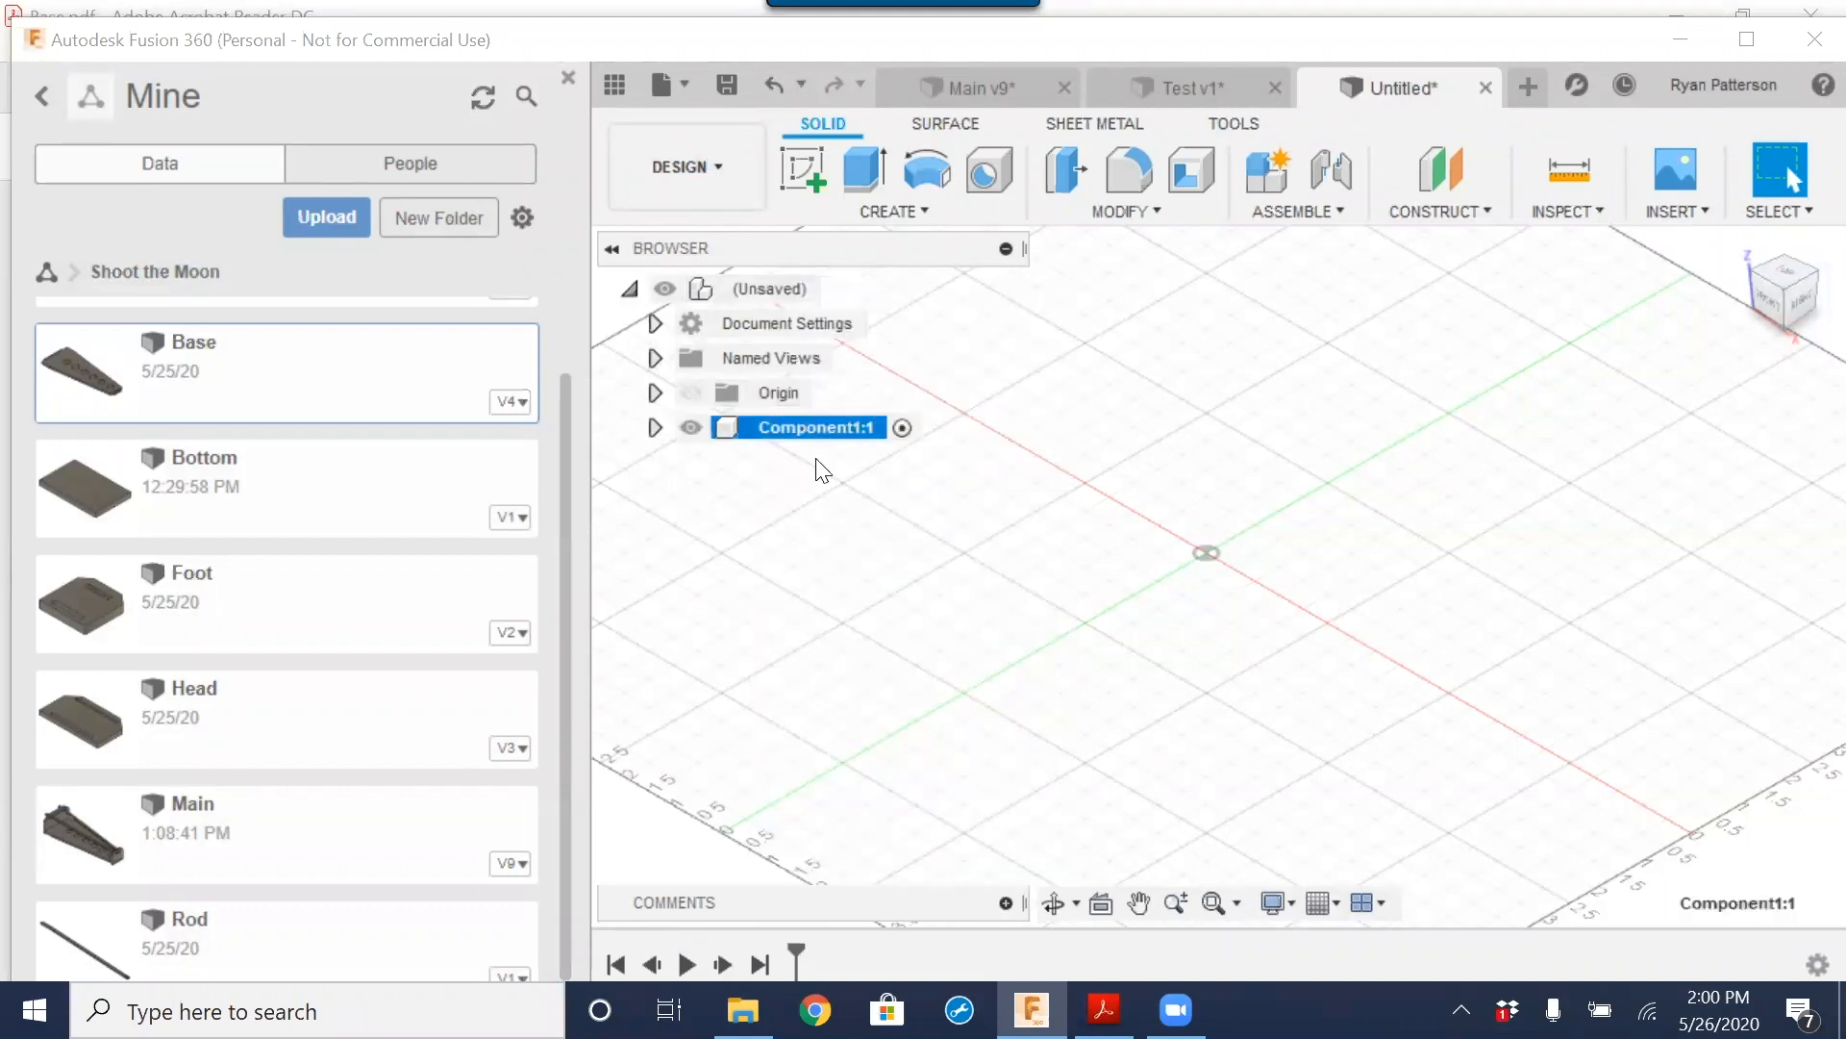
Step: Rename the new empty component as Base
{"action": "double_click", "coordinate": [806, 428]}
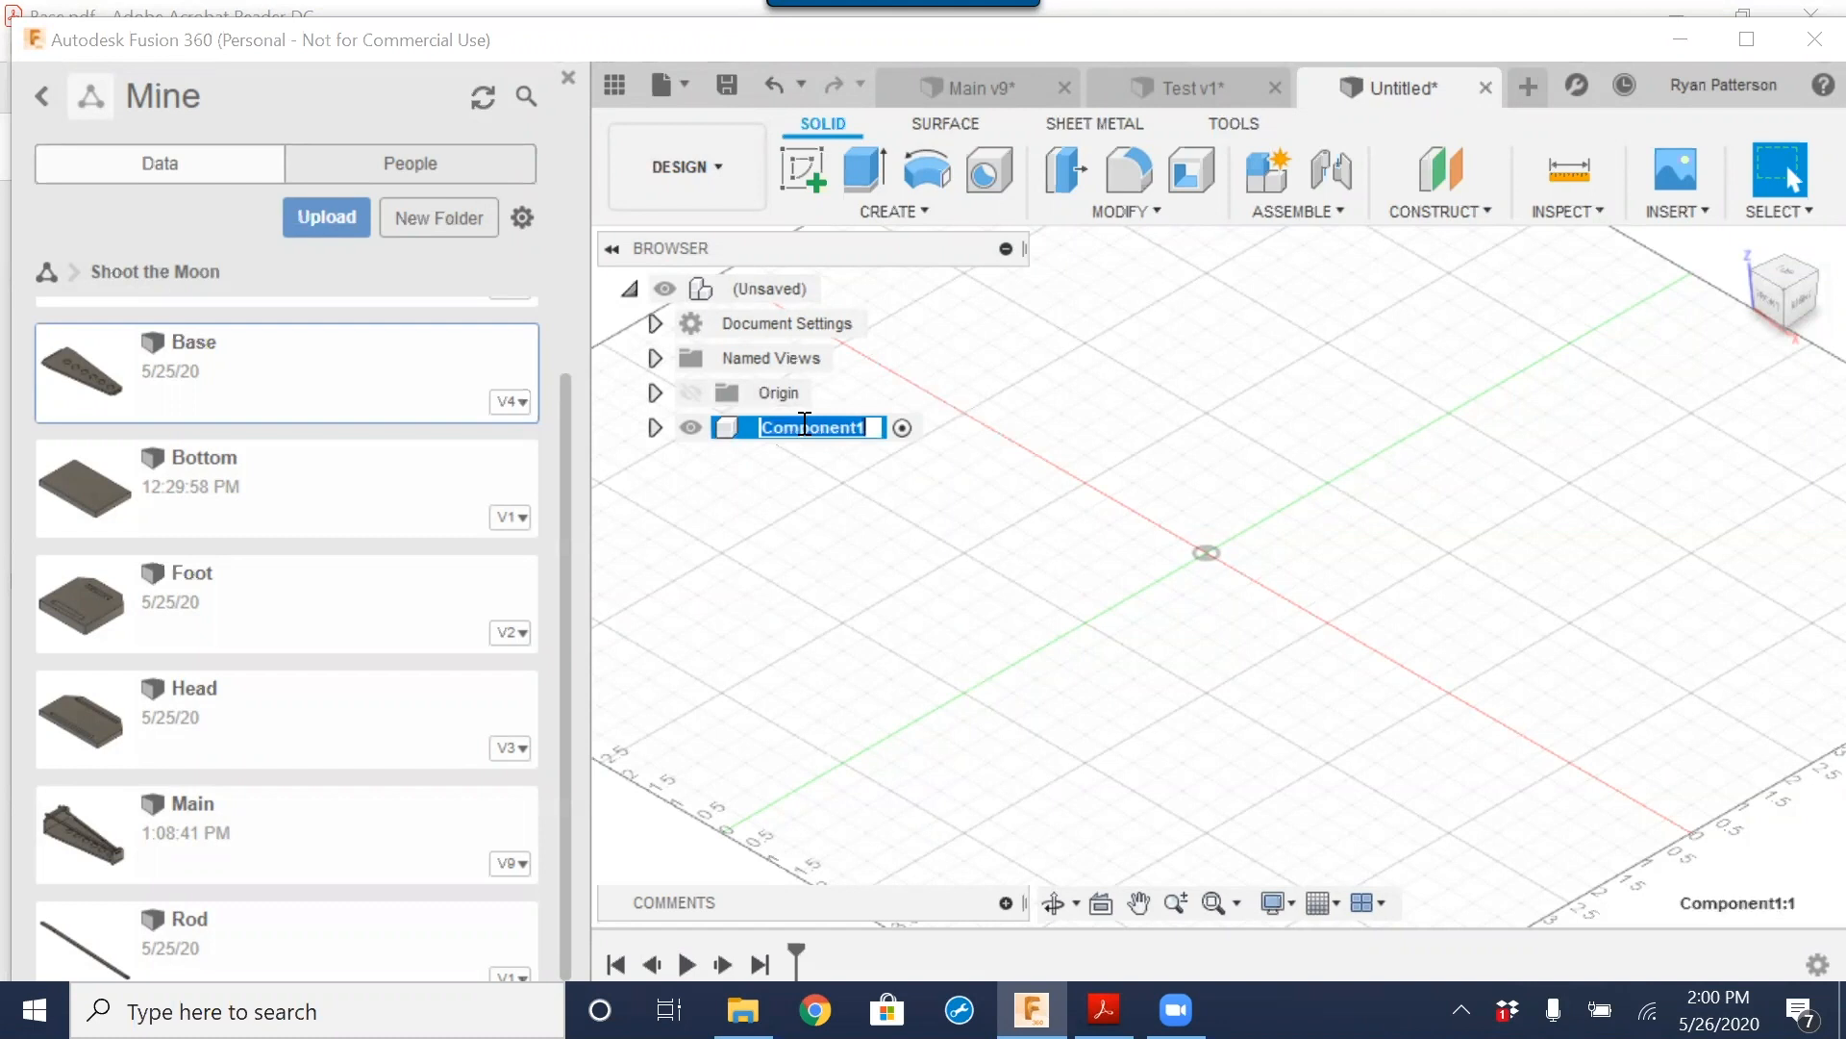
{"action": "type", "text": "Base"}
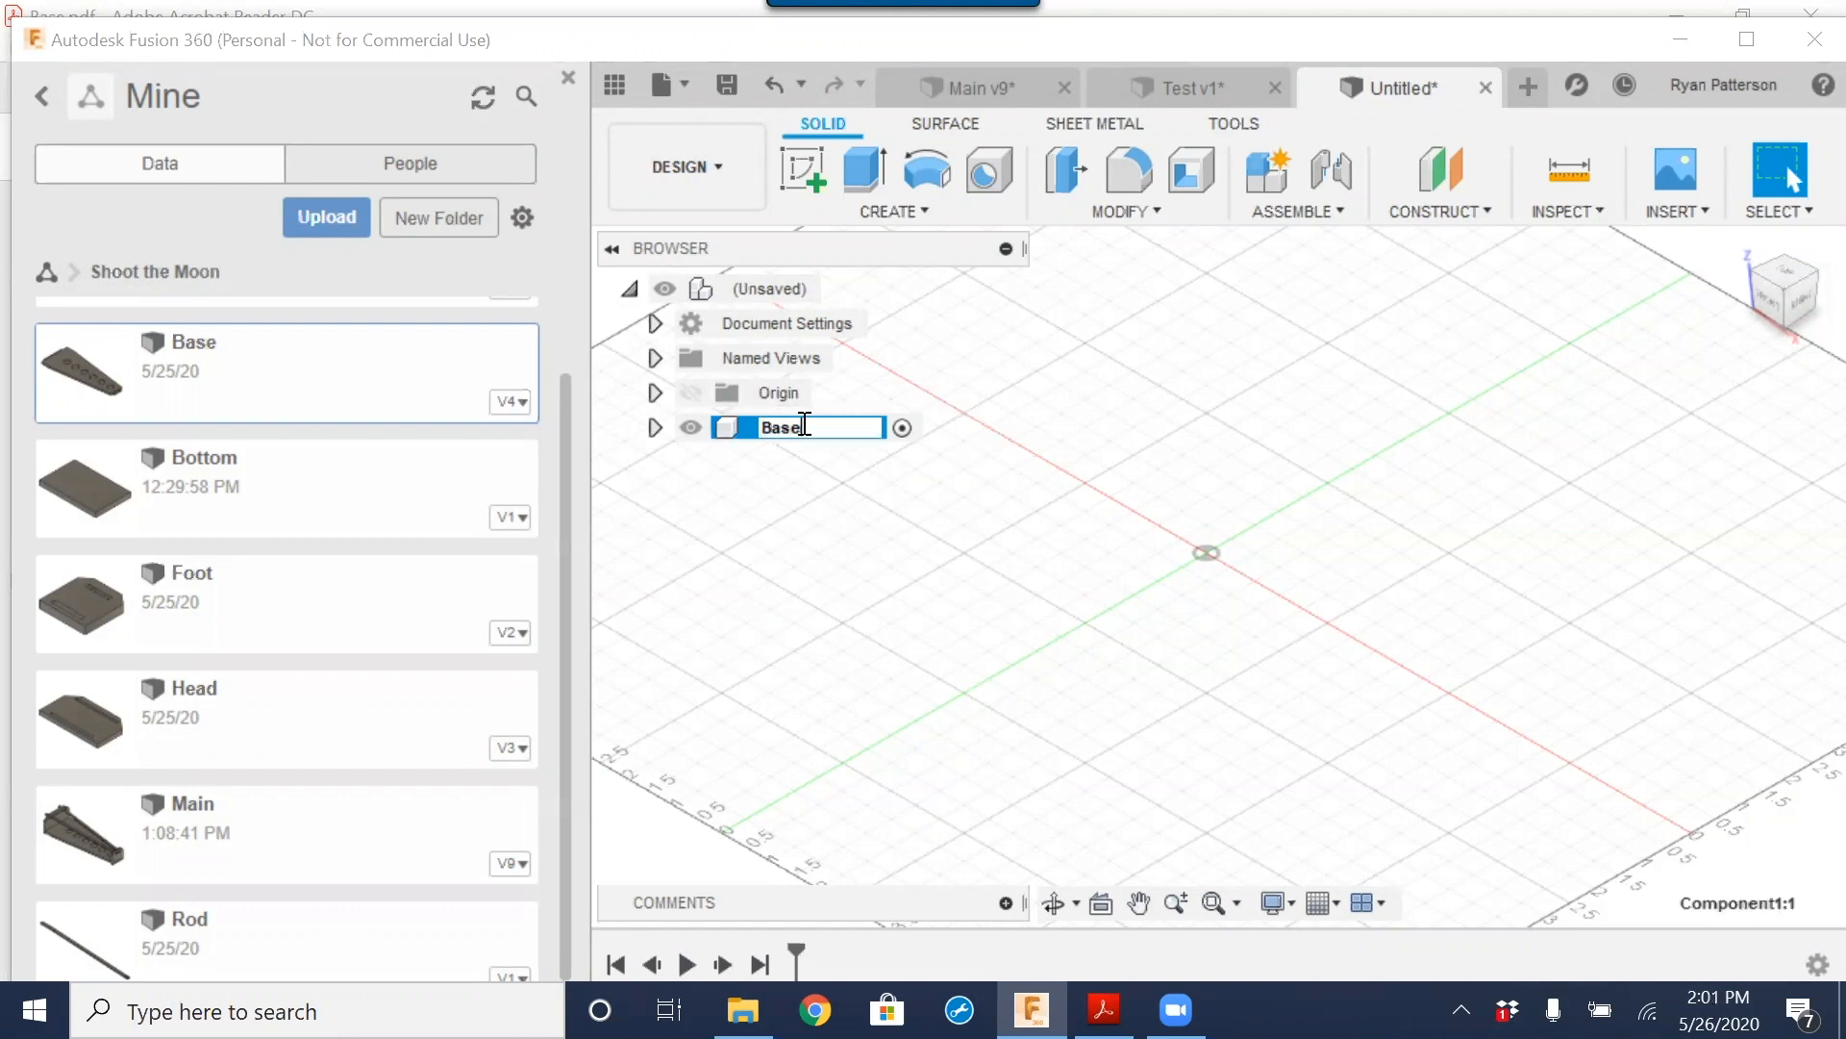
{"action": "key", "text": "Return"}
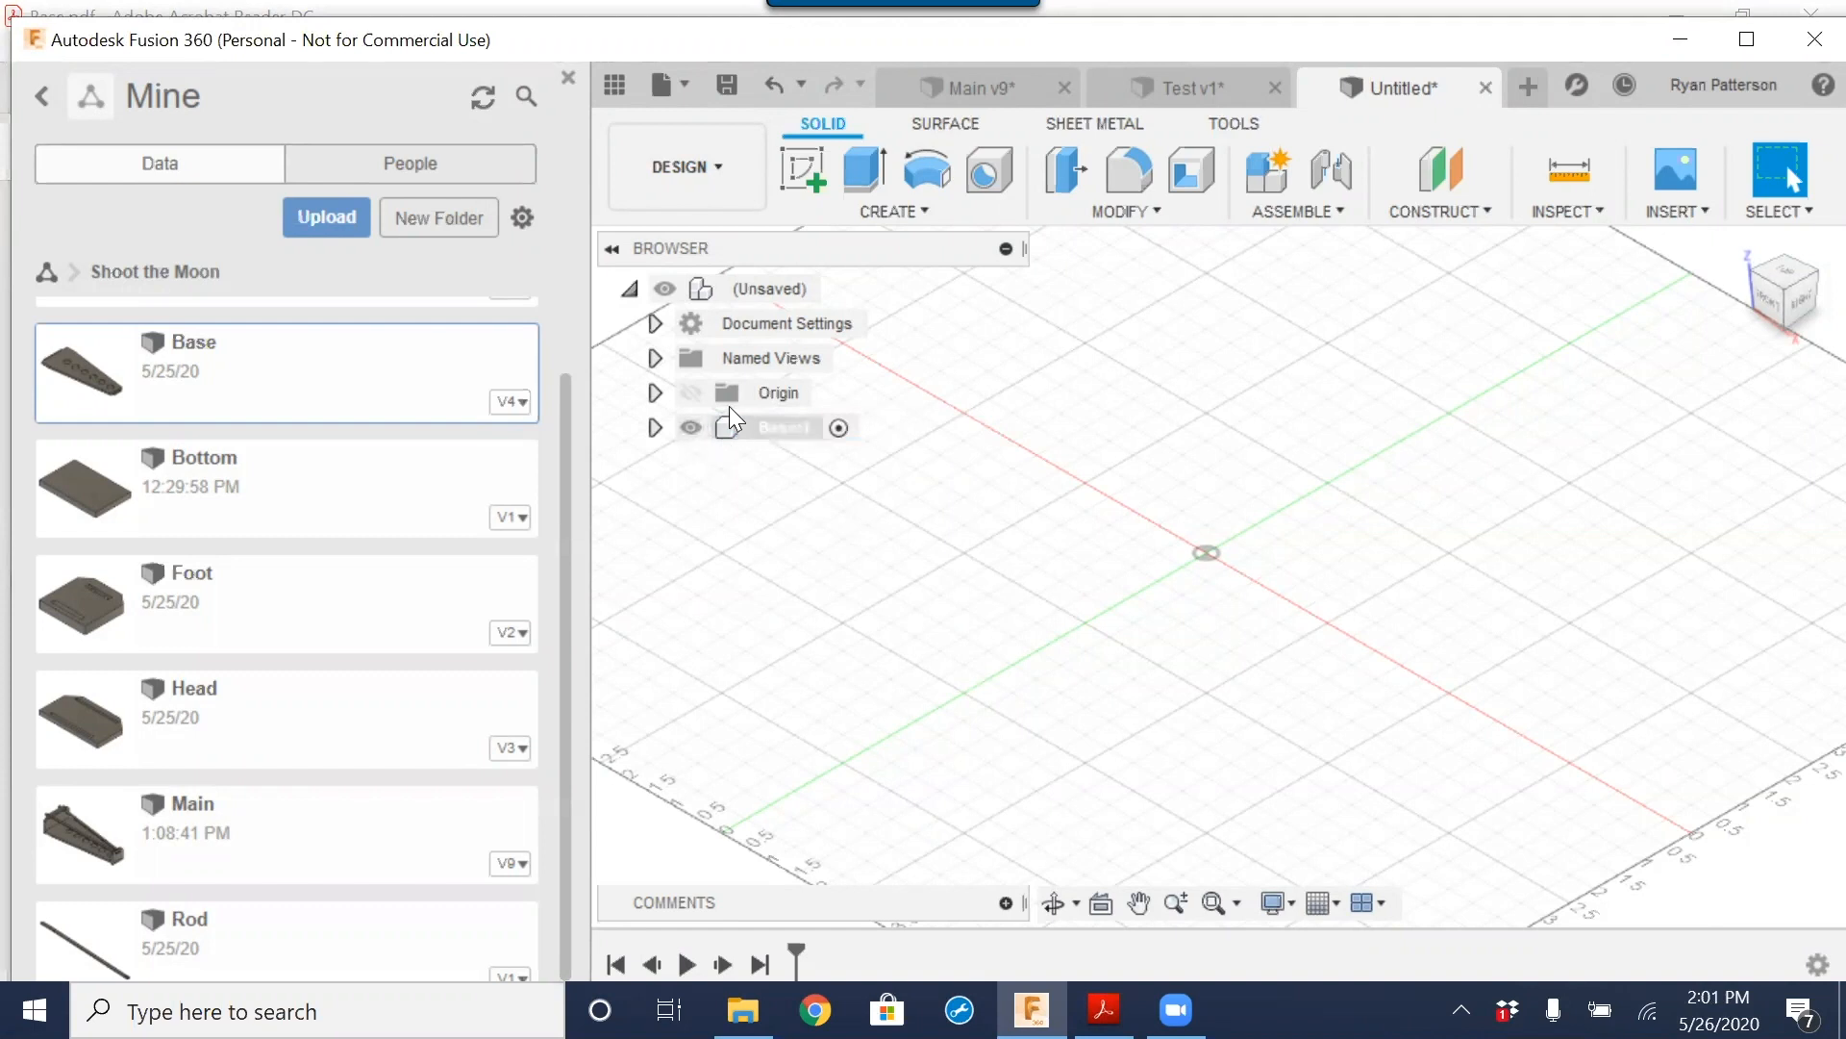
Step: Sketch a roughly square rectangle of about 7 in² on the Base component's horizontal origin plane, clear of the origin, and finish the sketch
{"action": "left_click", "coordinate": [804, 171]}
{"action": "left_click", "coordinate": [1377, 546]}
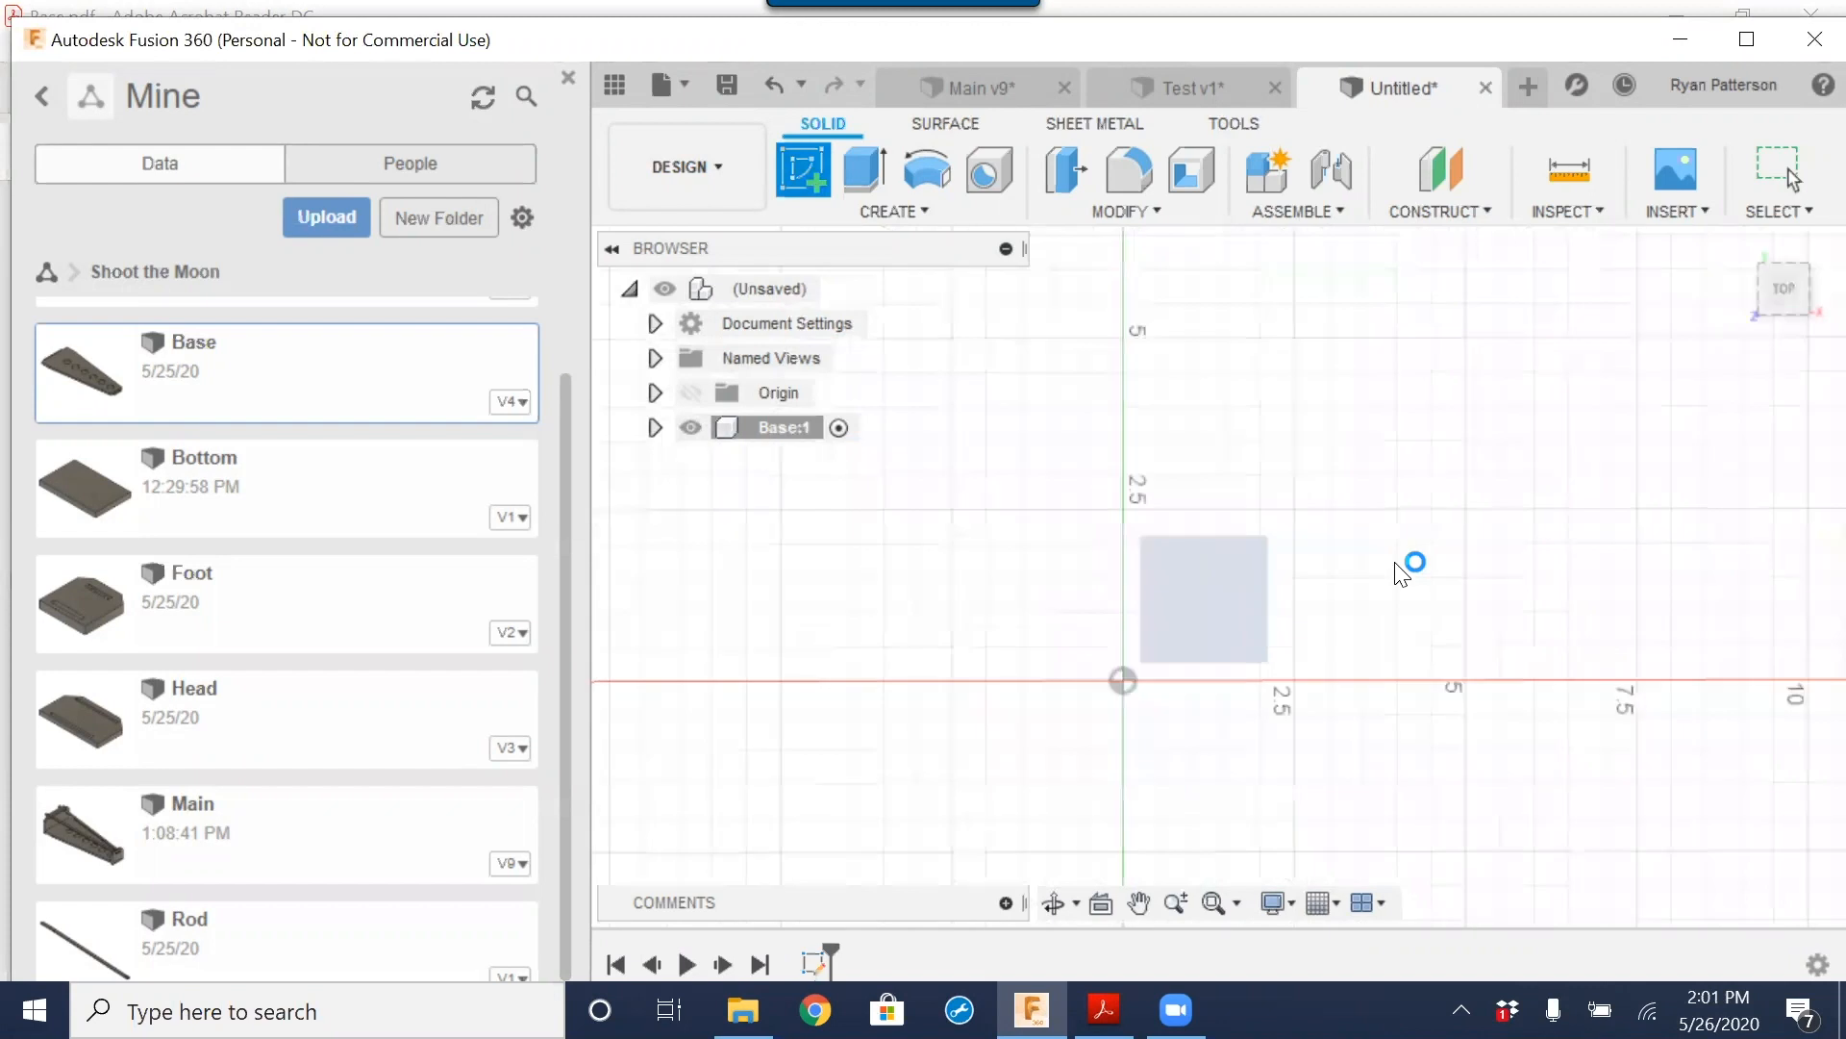
{"action": "left_click", "coordinate": [808, 169]}
{"action": "left_click", "coordinate": [1182, 619]}
{"action": "left_click", "coordinate": [1366, 437]}
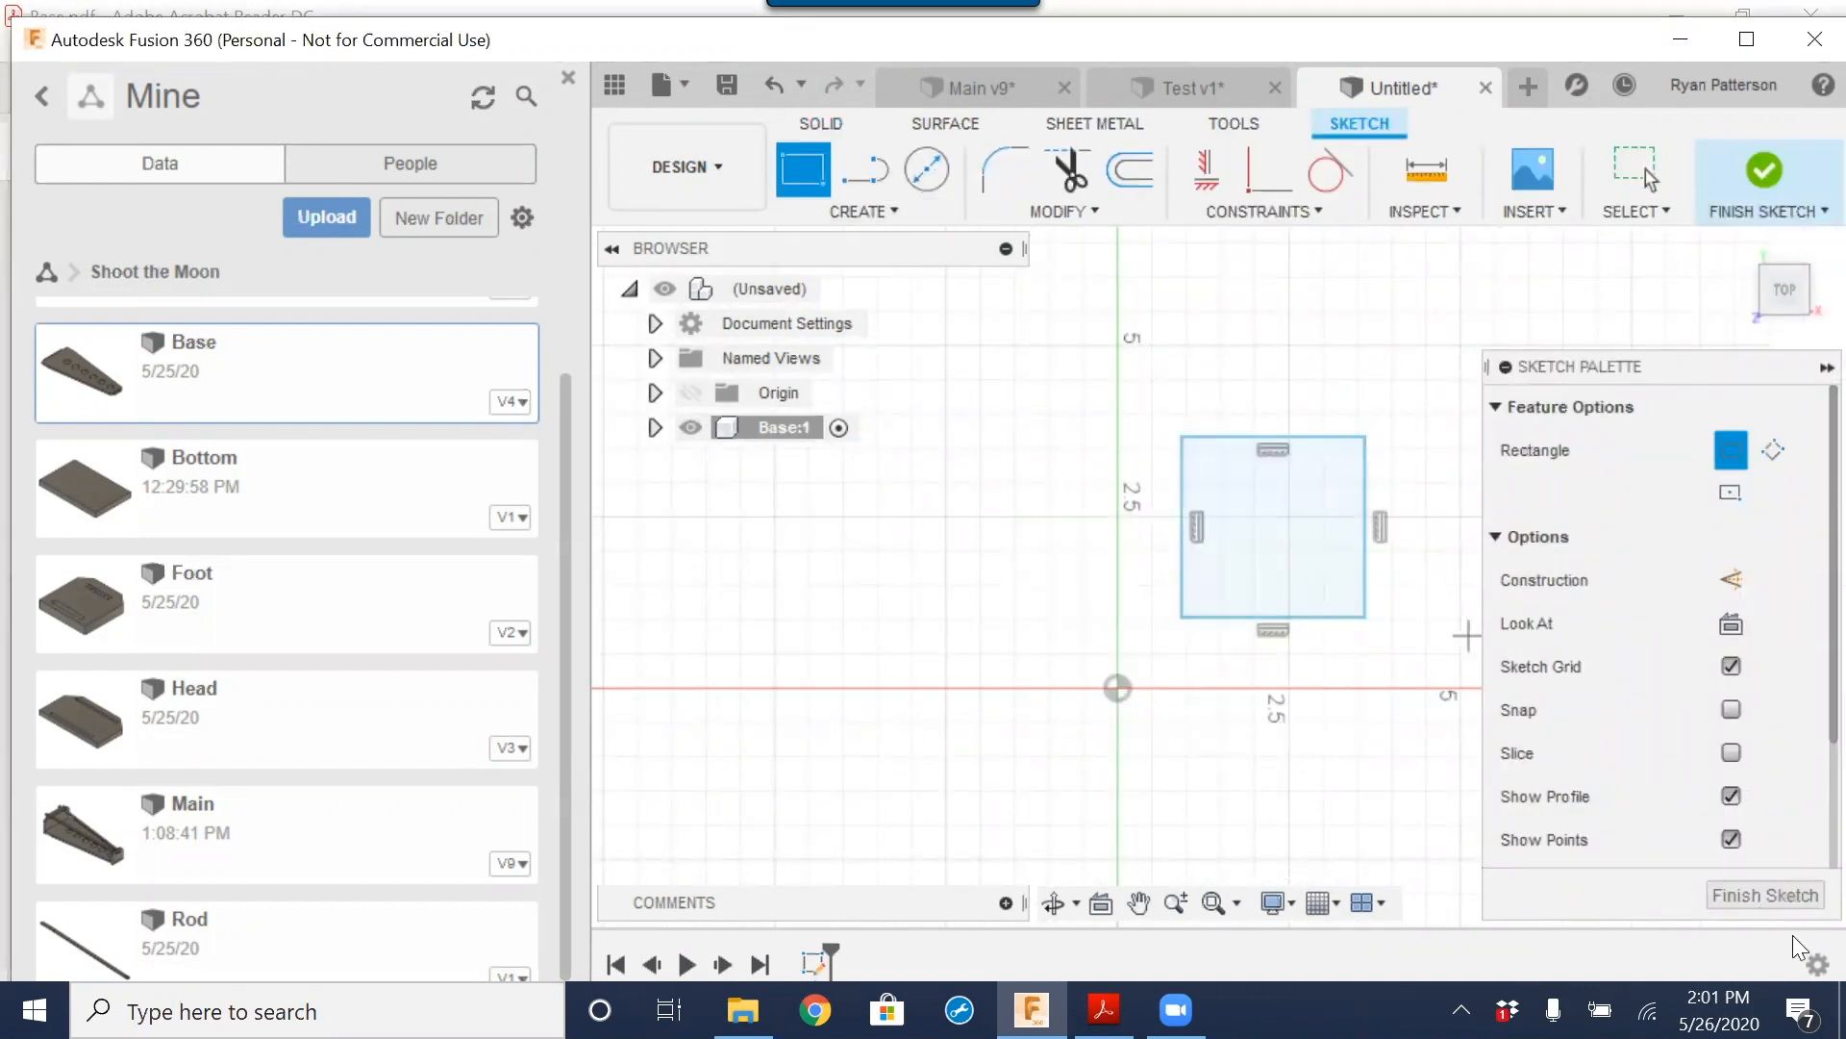
{"action": "left_click", "coordinate": [1746, 904]}
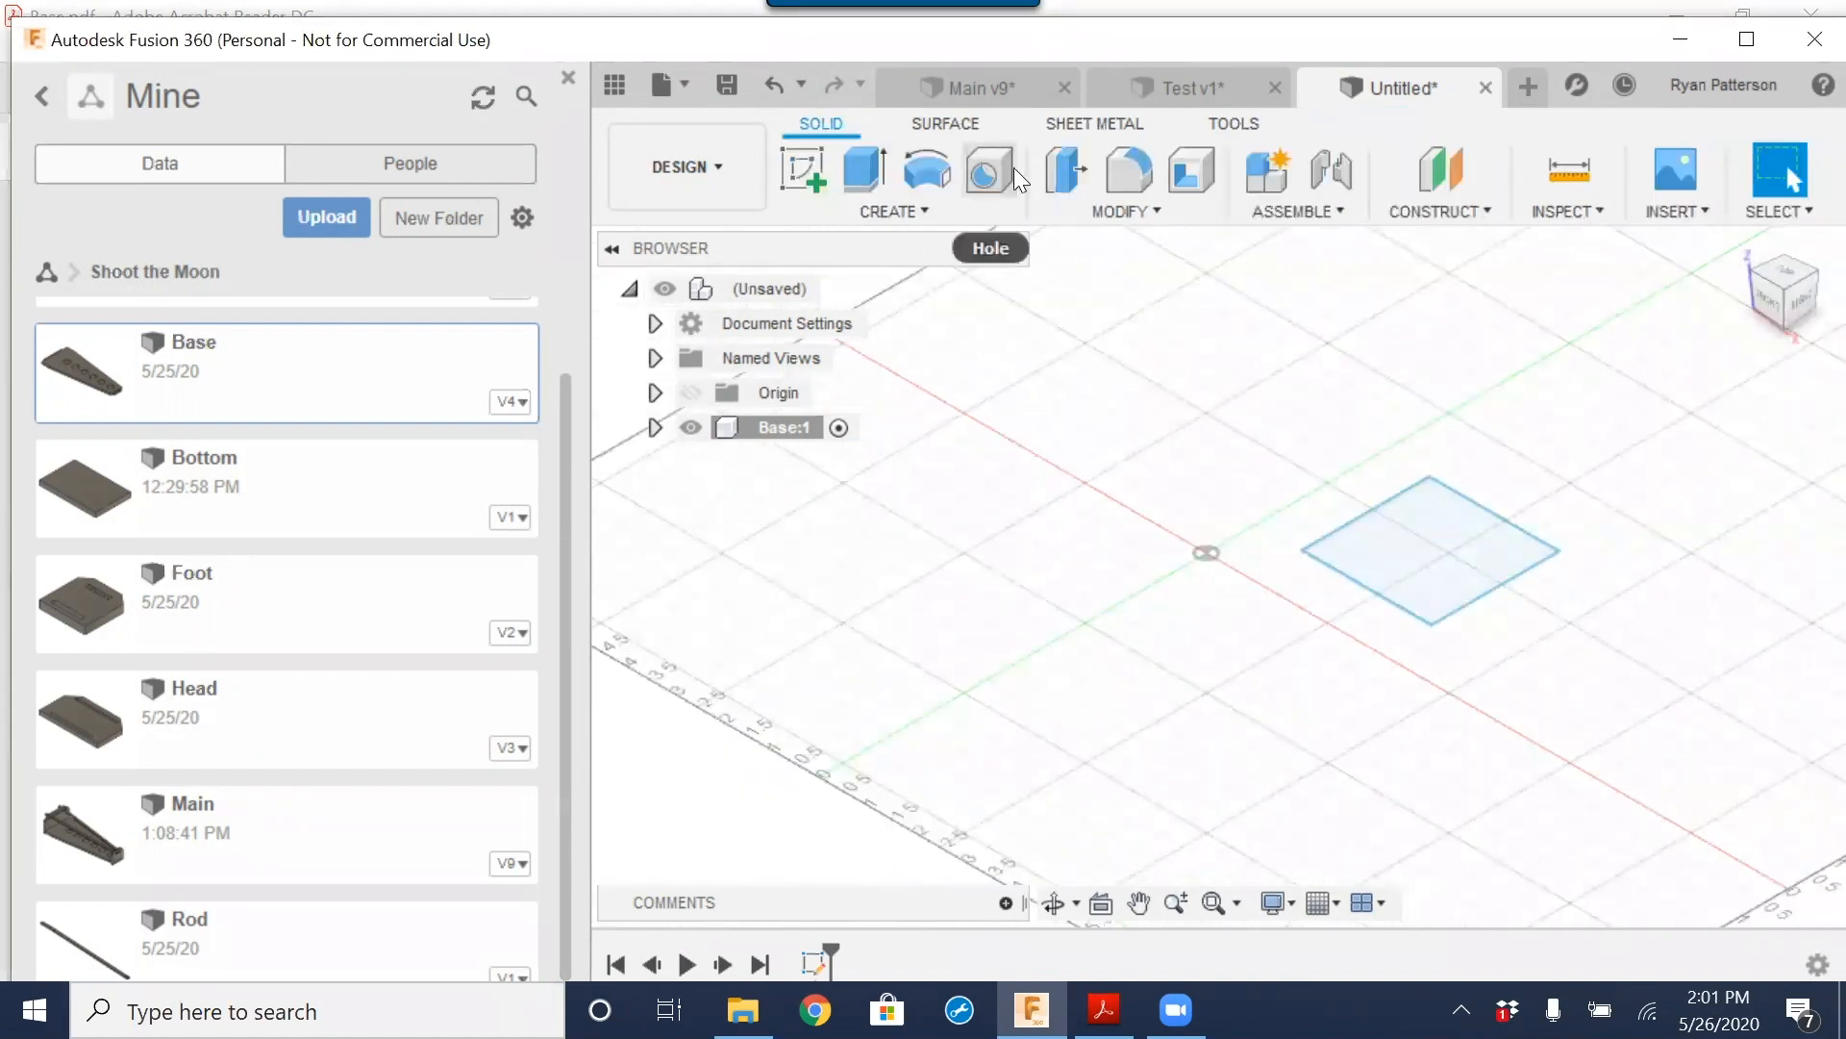
Step: Extrude the rectangular profile 0.25 in as a new body in the Base component
{"action": "left_click", "coordinate": [1058, 162]}
{"action": "left_click", "coordinate": [1422, 533]}
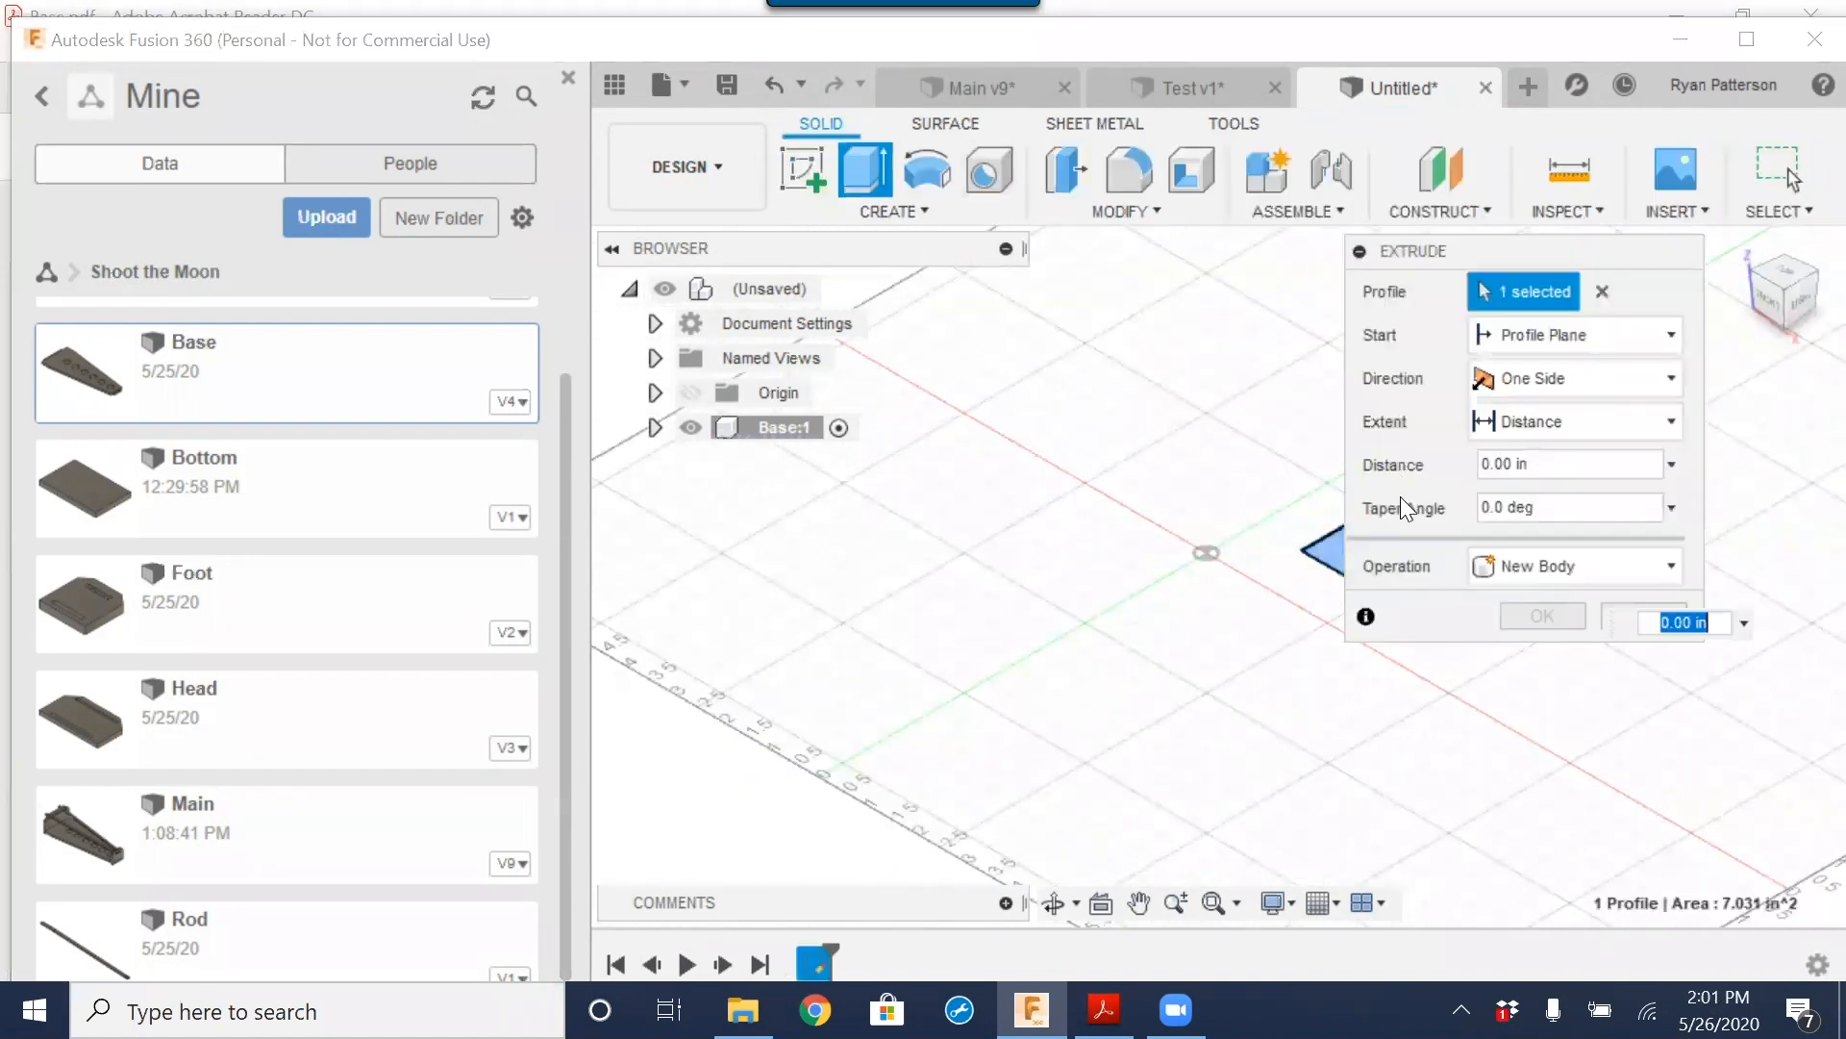
{"action": "type", "text": ".25"}
{"action": "key", "text": "Return"}
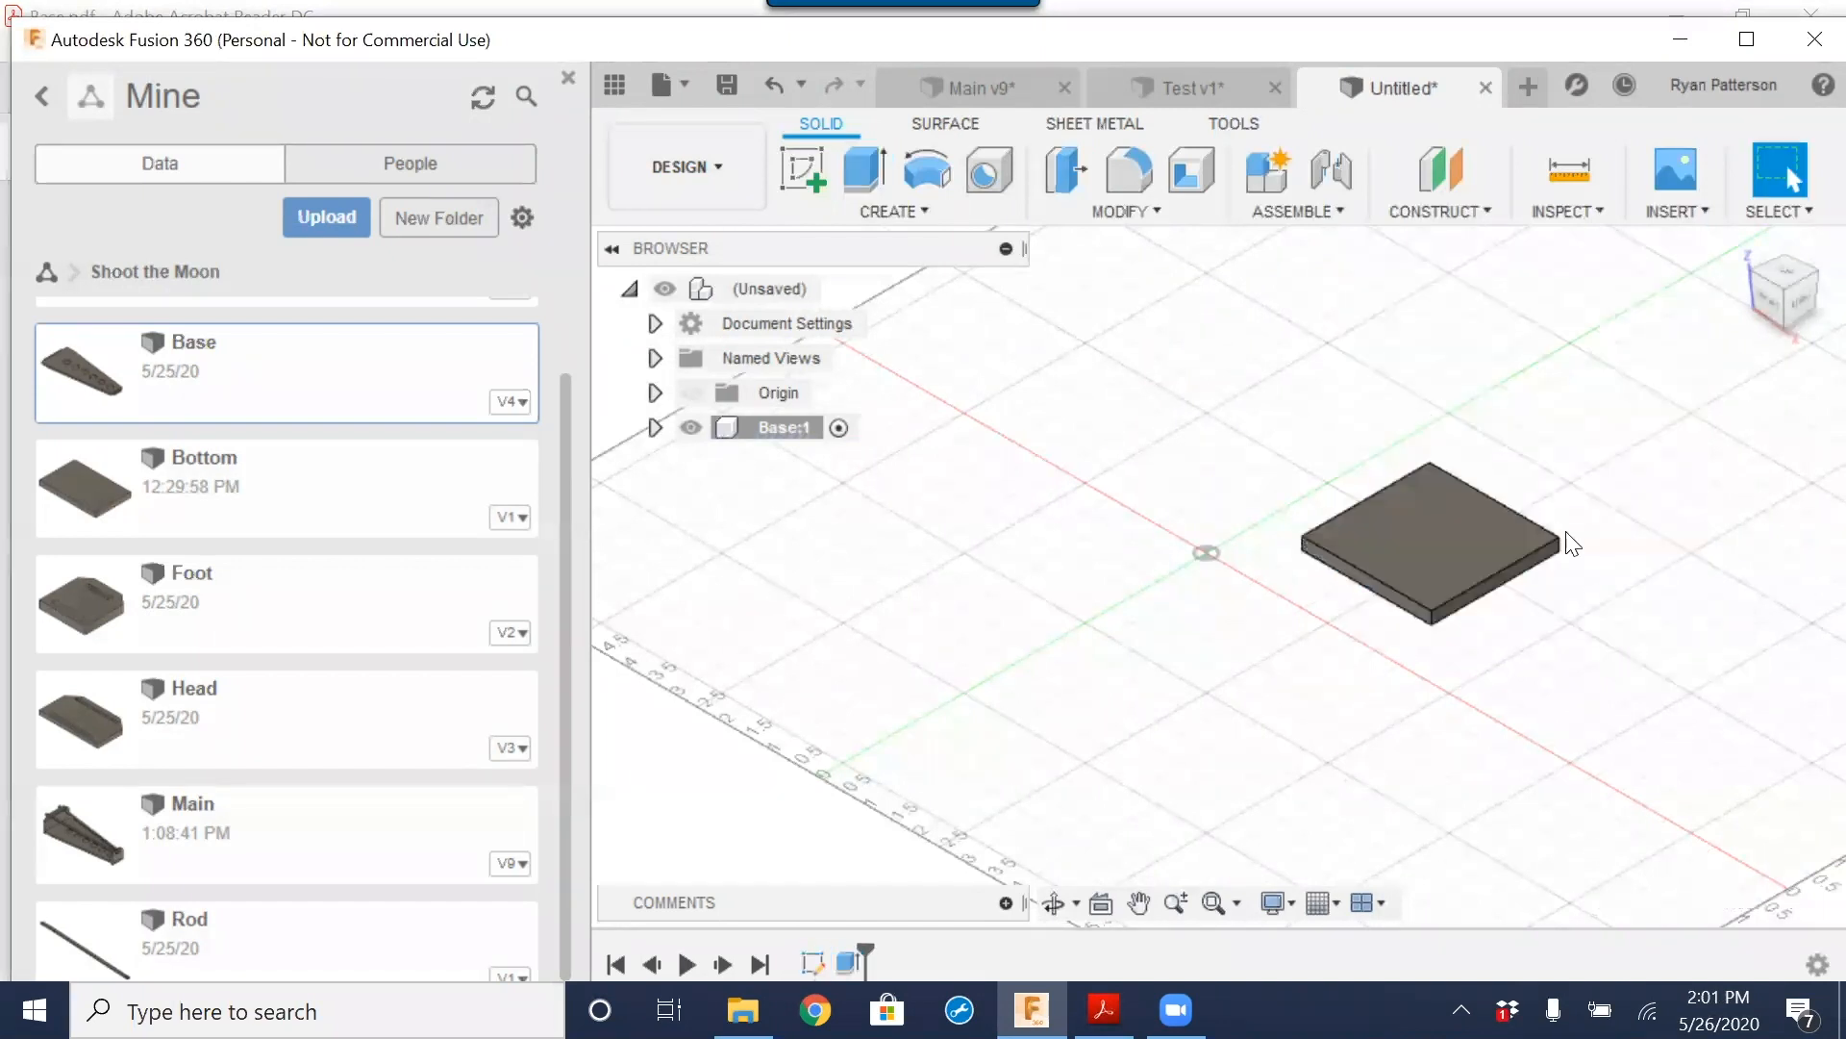
Step: Add a second empty component under the top-level design and try starting a sketch in it
{"action": "right_click", "coordinate": [760, 429]}
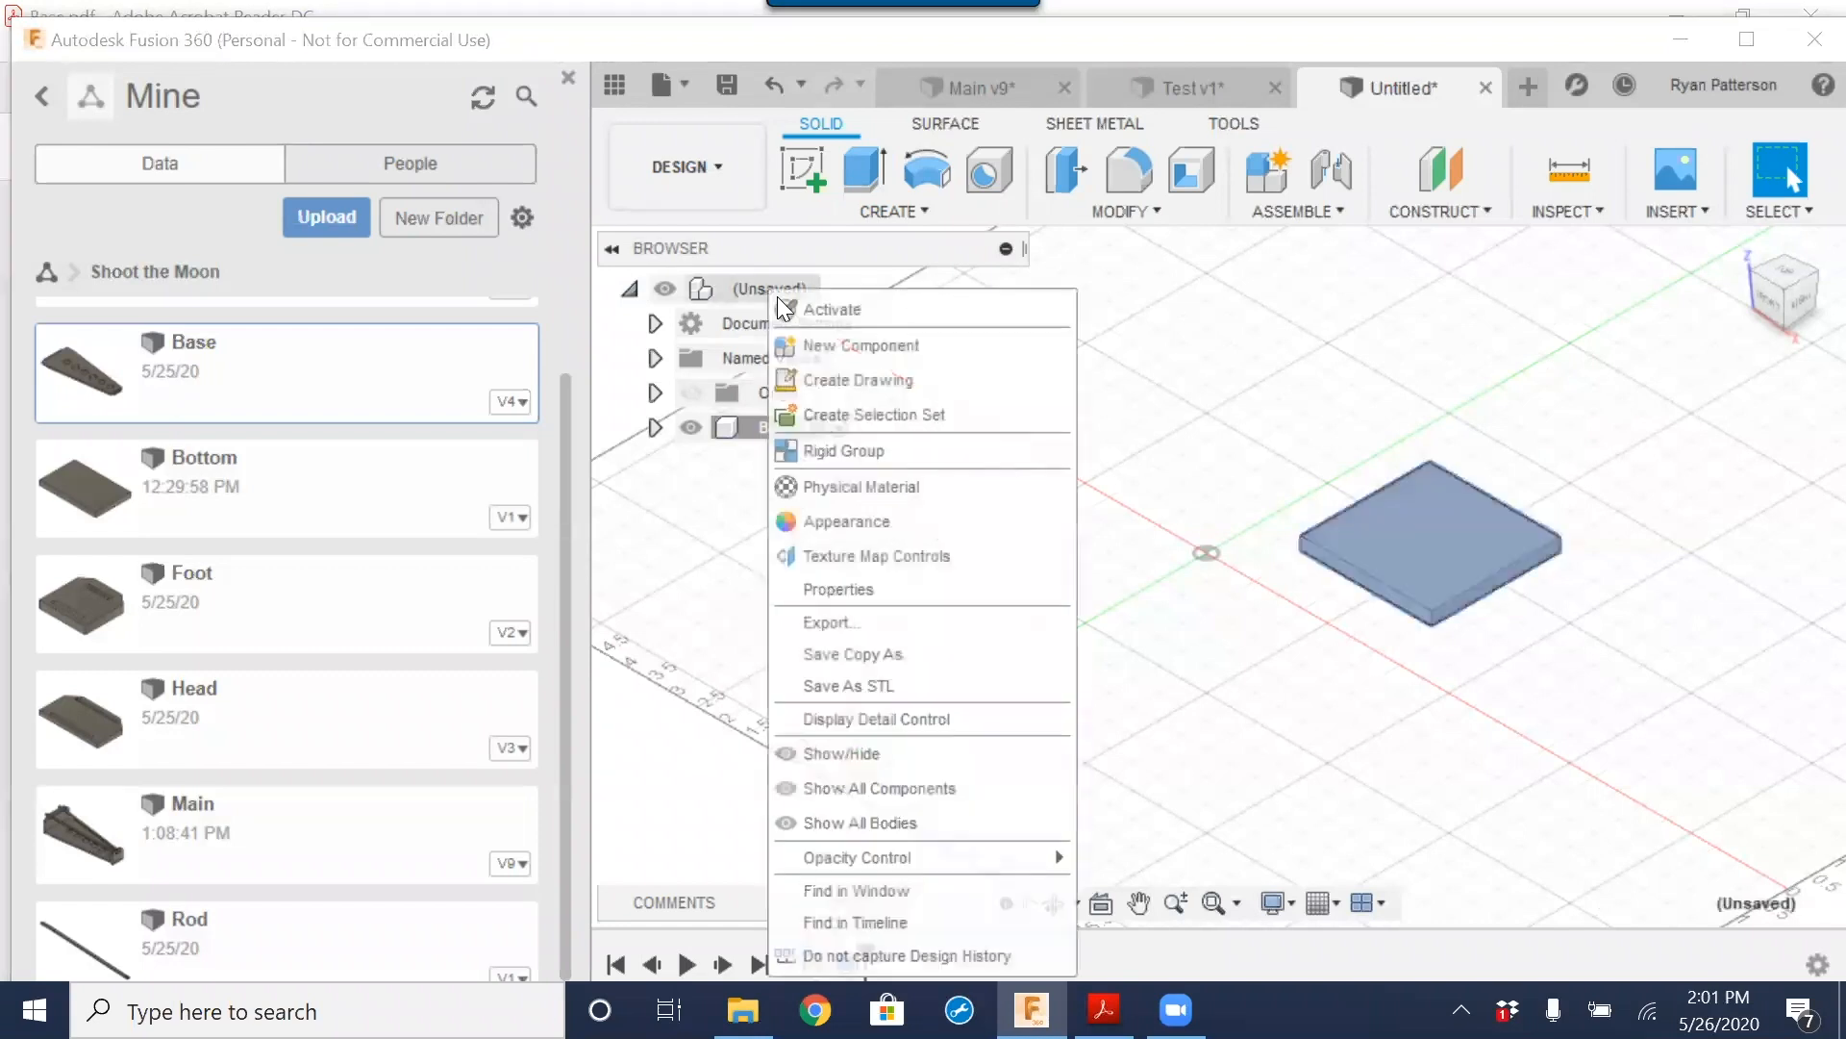
{"action": "left_click", "coordinate": [836, 345]}
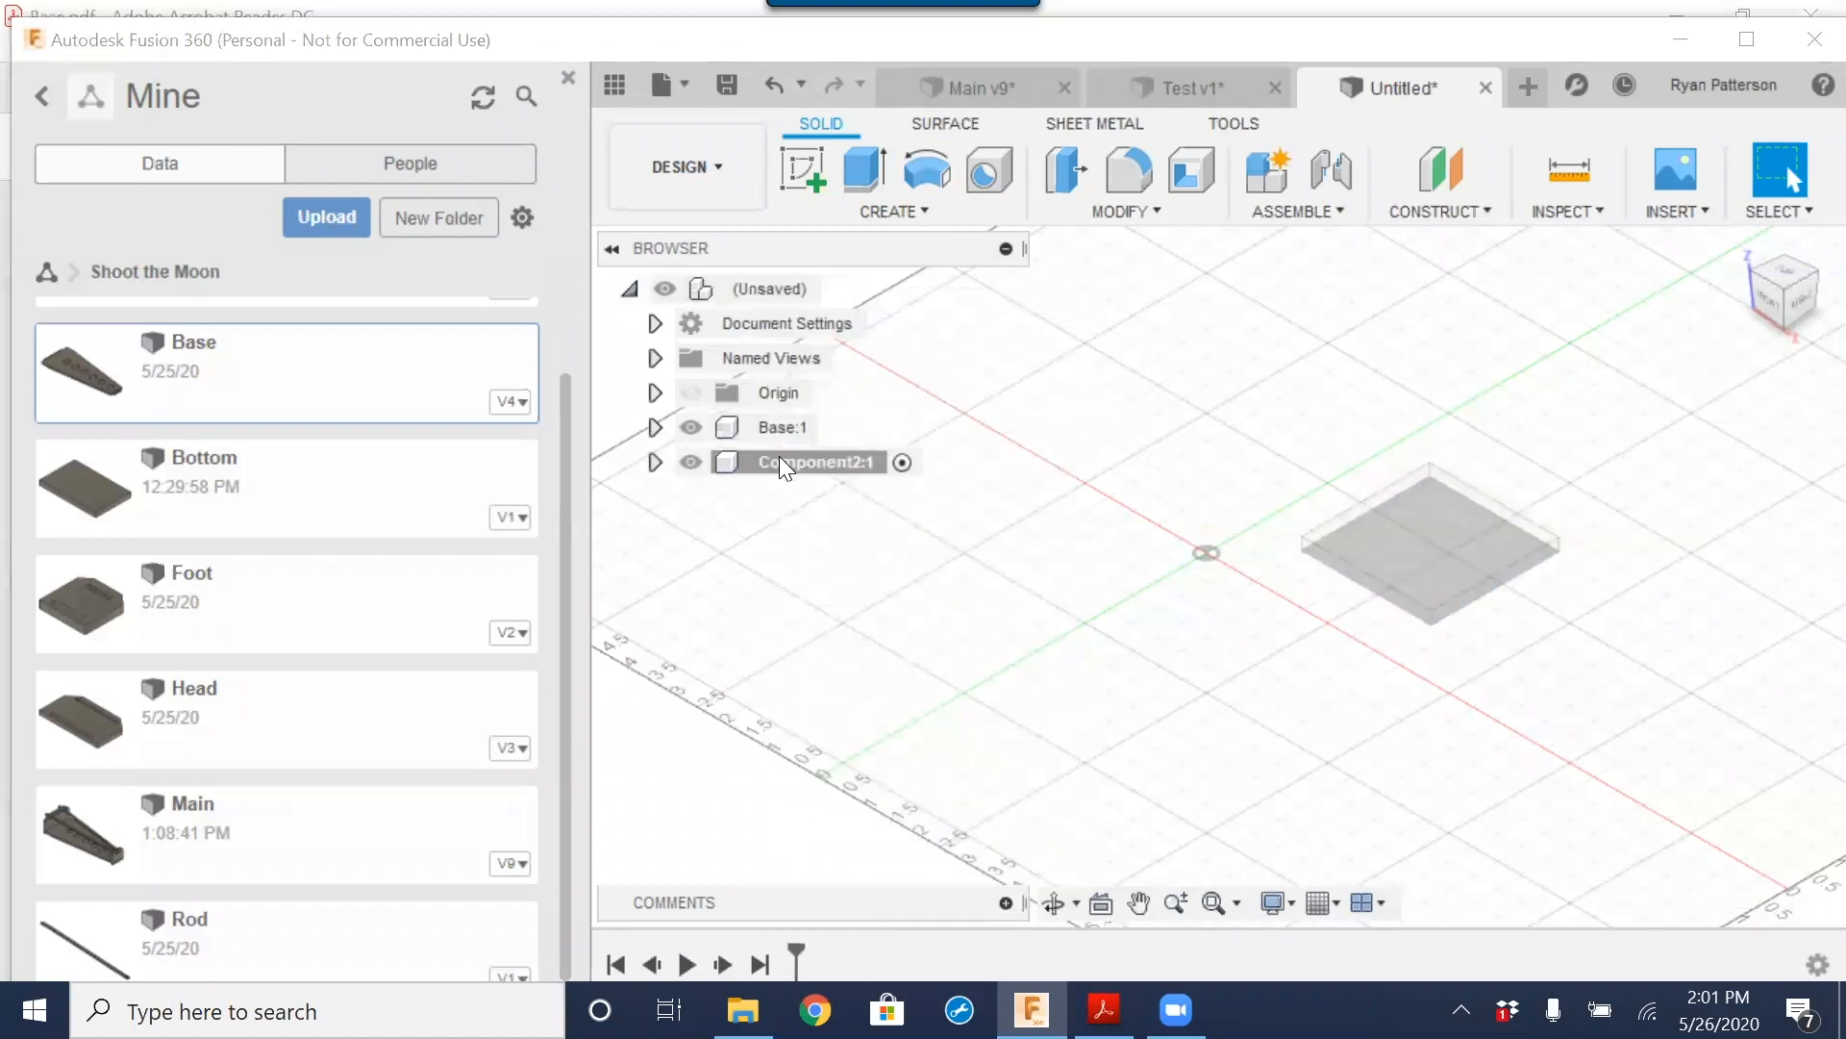
{"action": "left_click", "coordinate": [811, 174]}
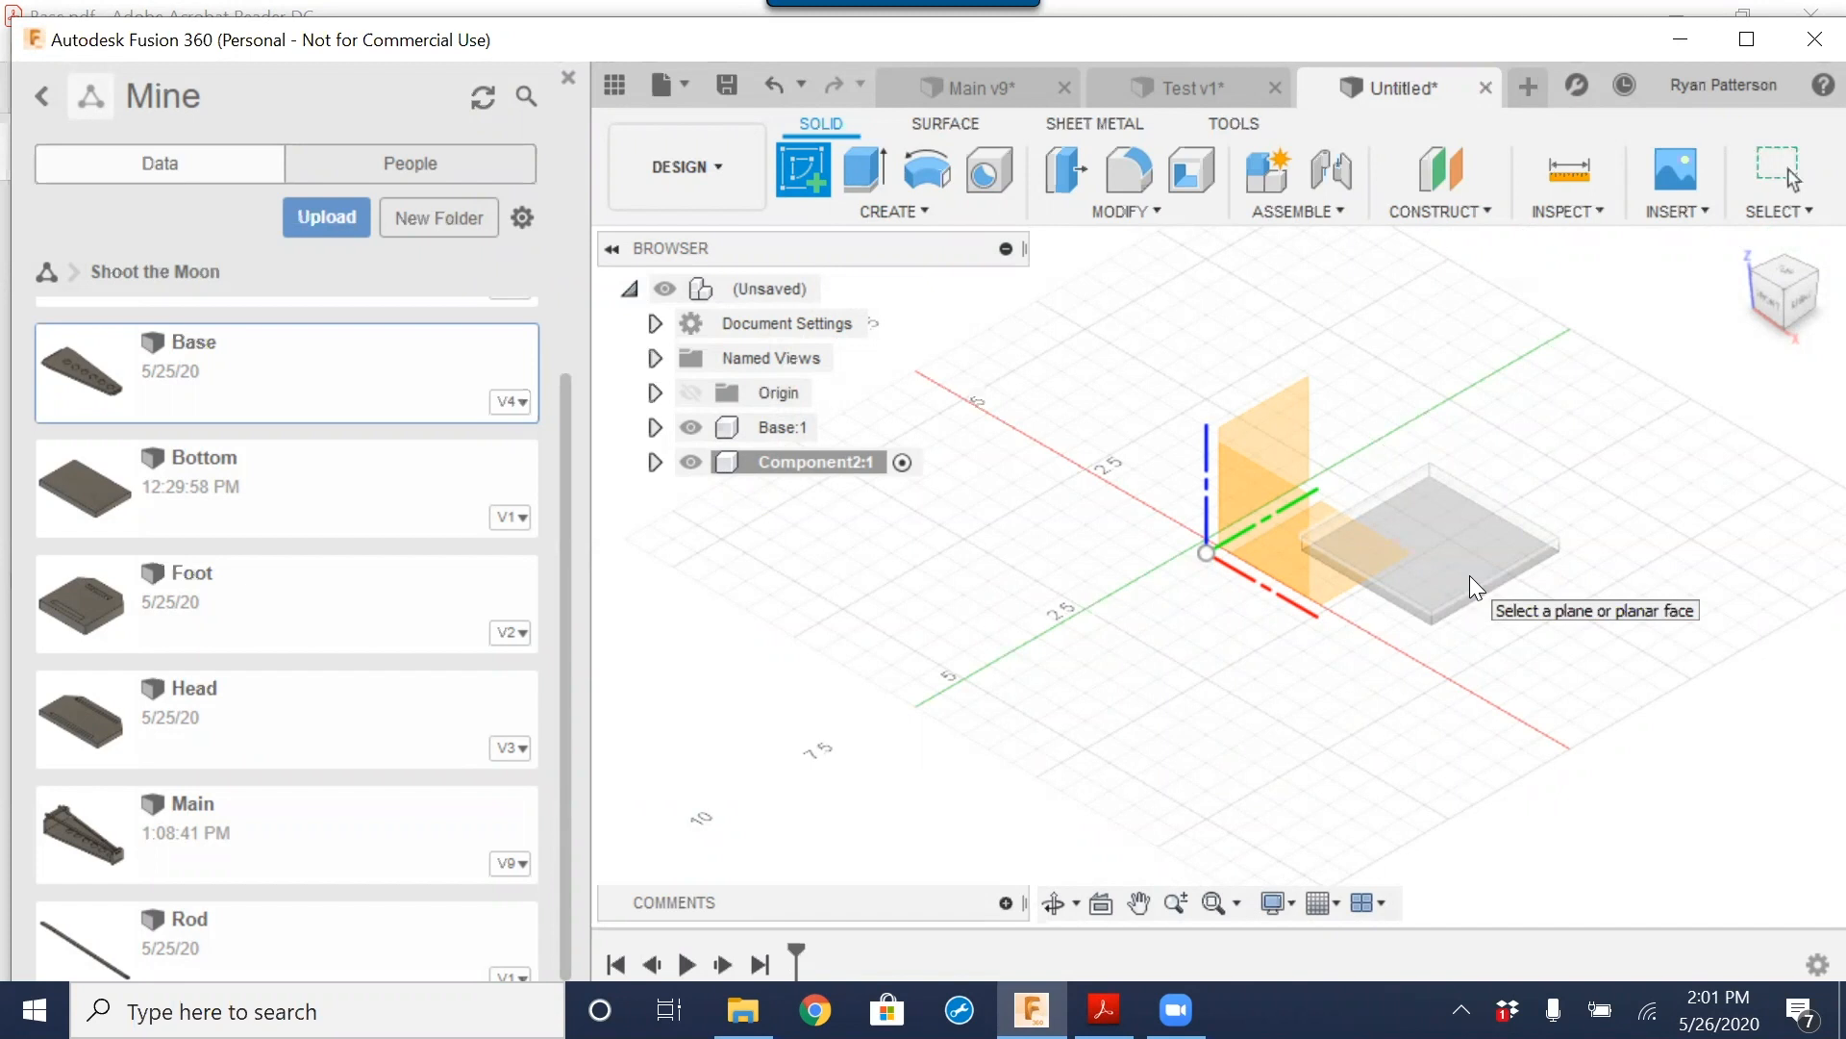
{"action": "key", "text": "Escape"}
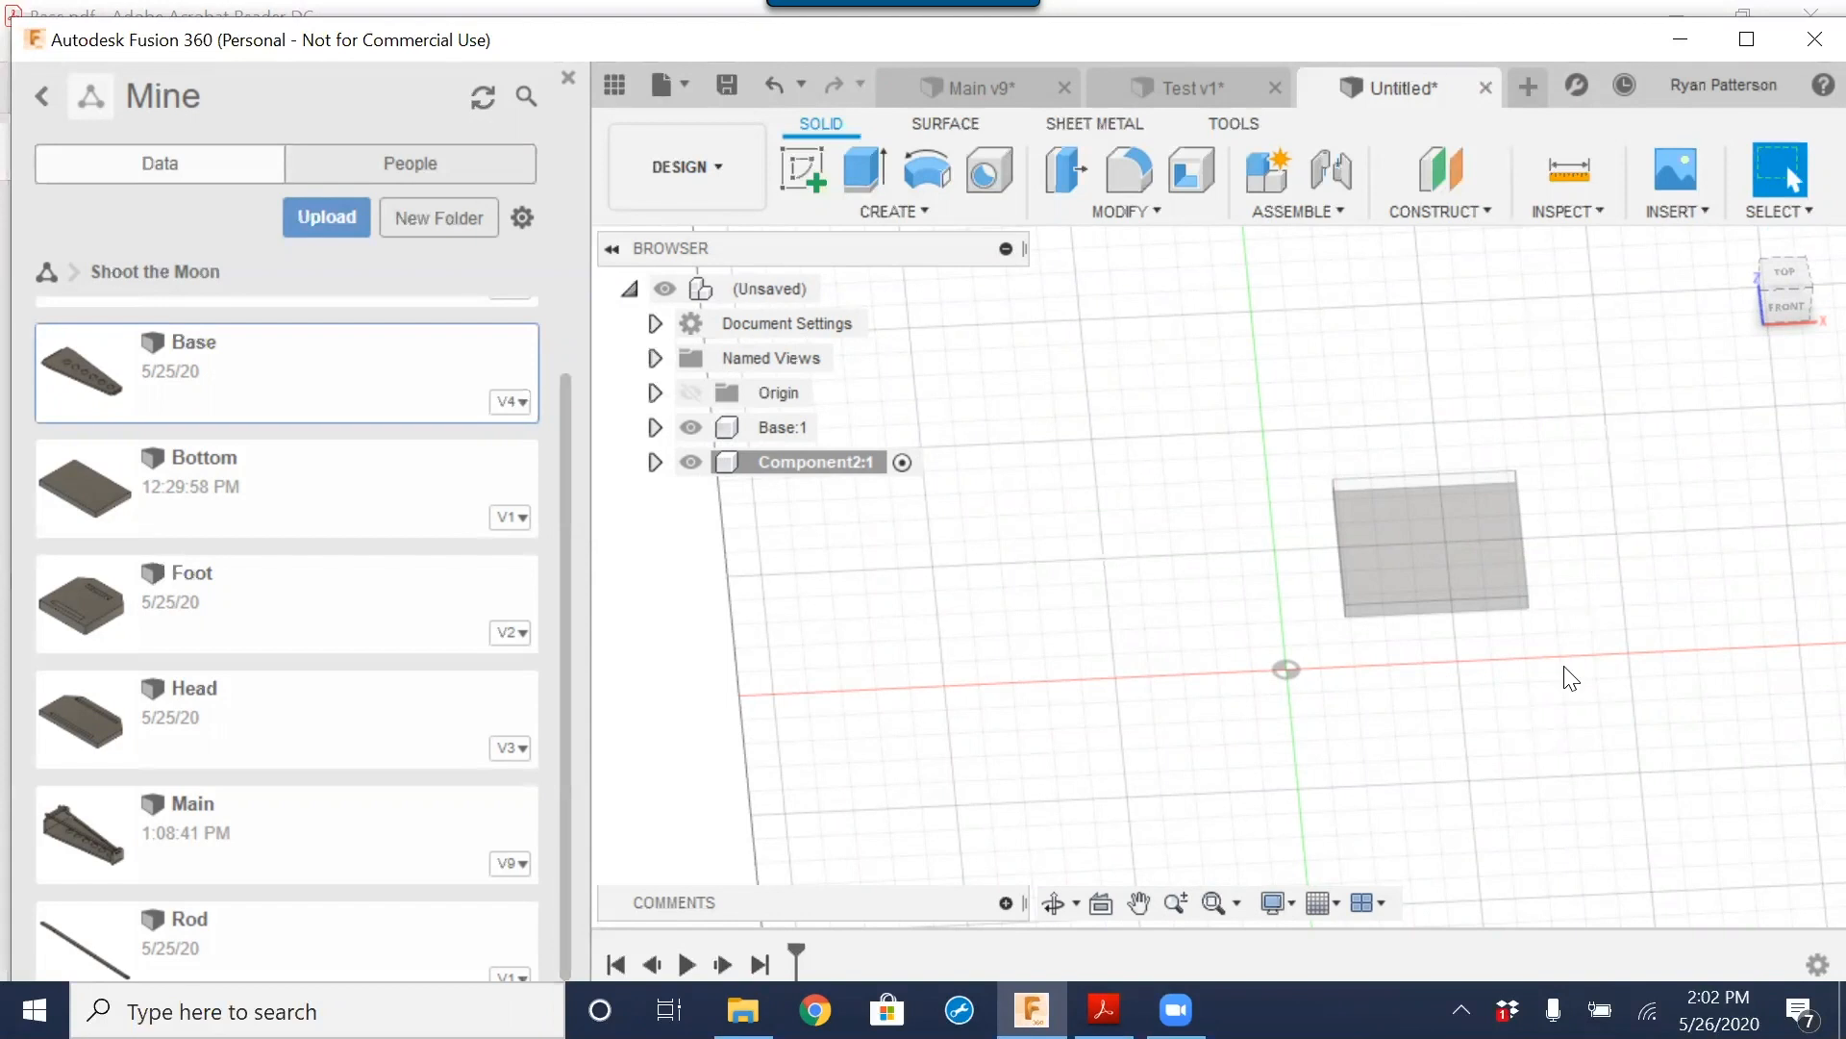
Step: Switch back to the Main assembly design
{"action": "scroll", "coordinate": [1565, 667], "scroll_direction": "down", "scroll_amount": 2}
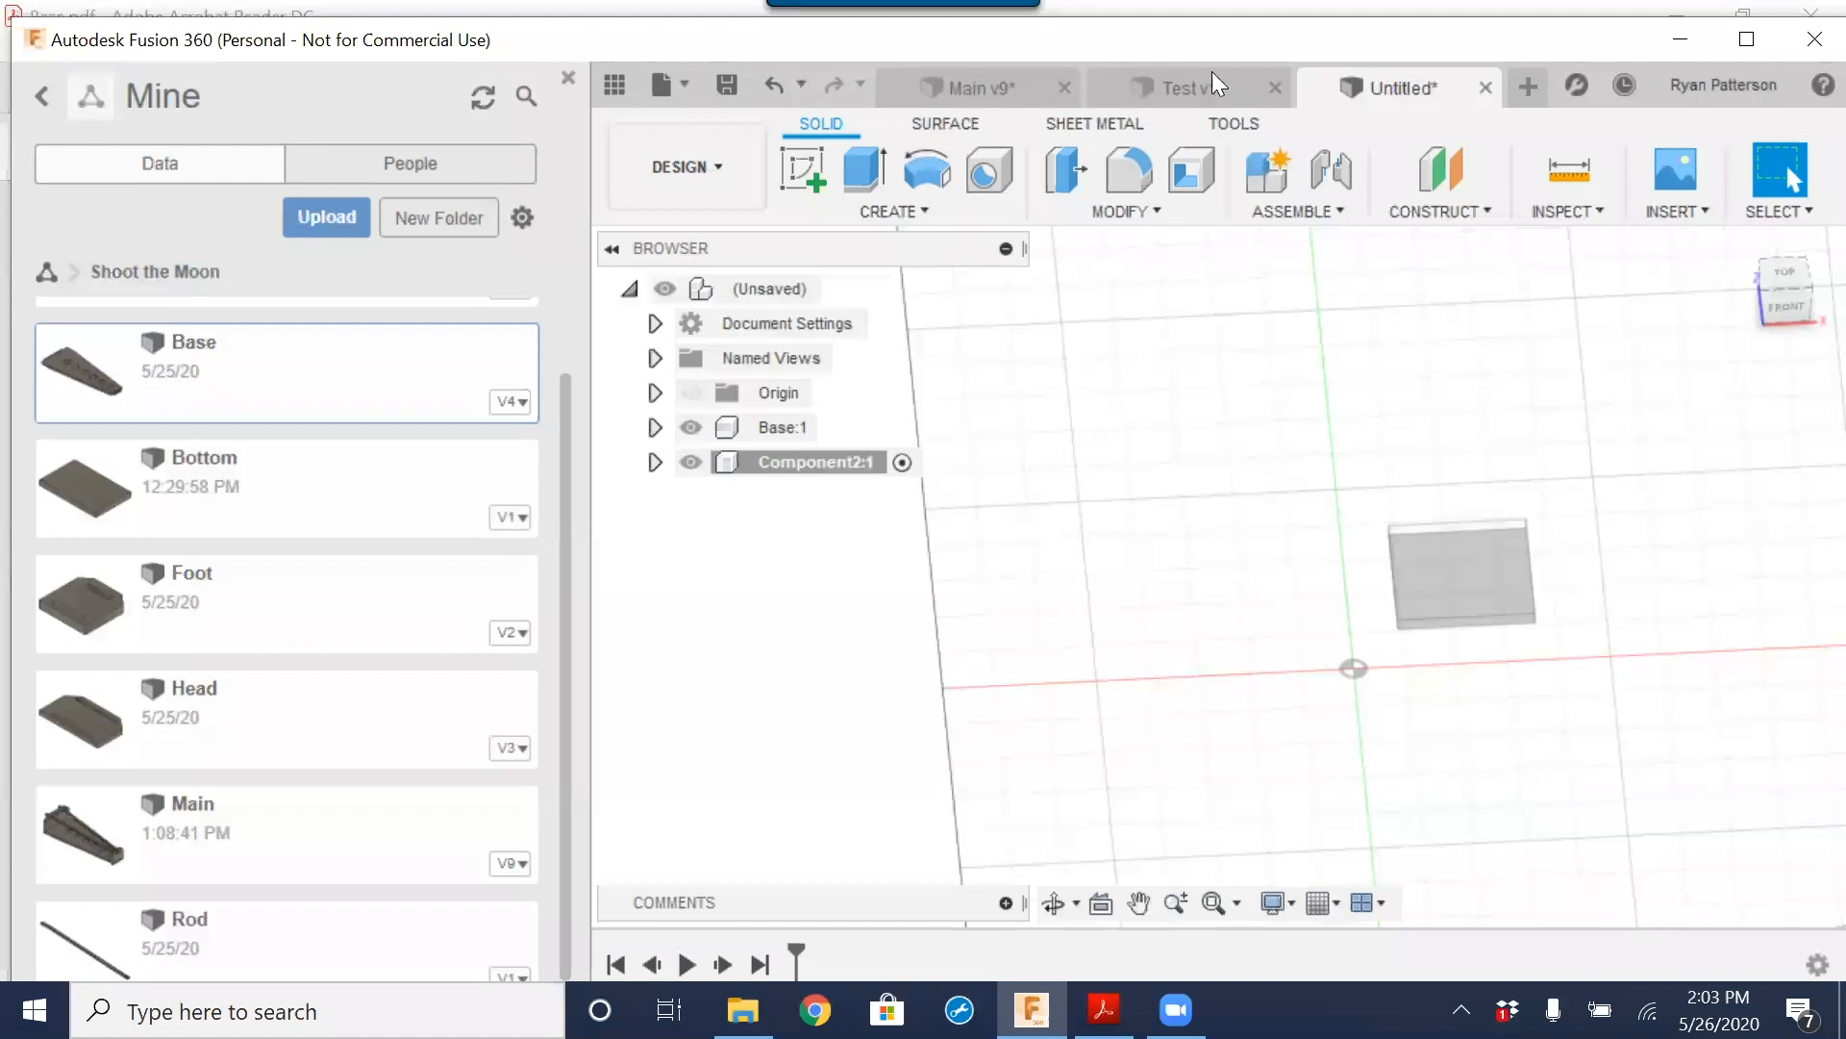
{"action": "left_click", "coordinate": [1048, 82]}
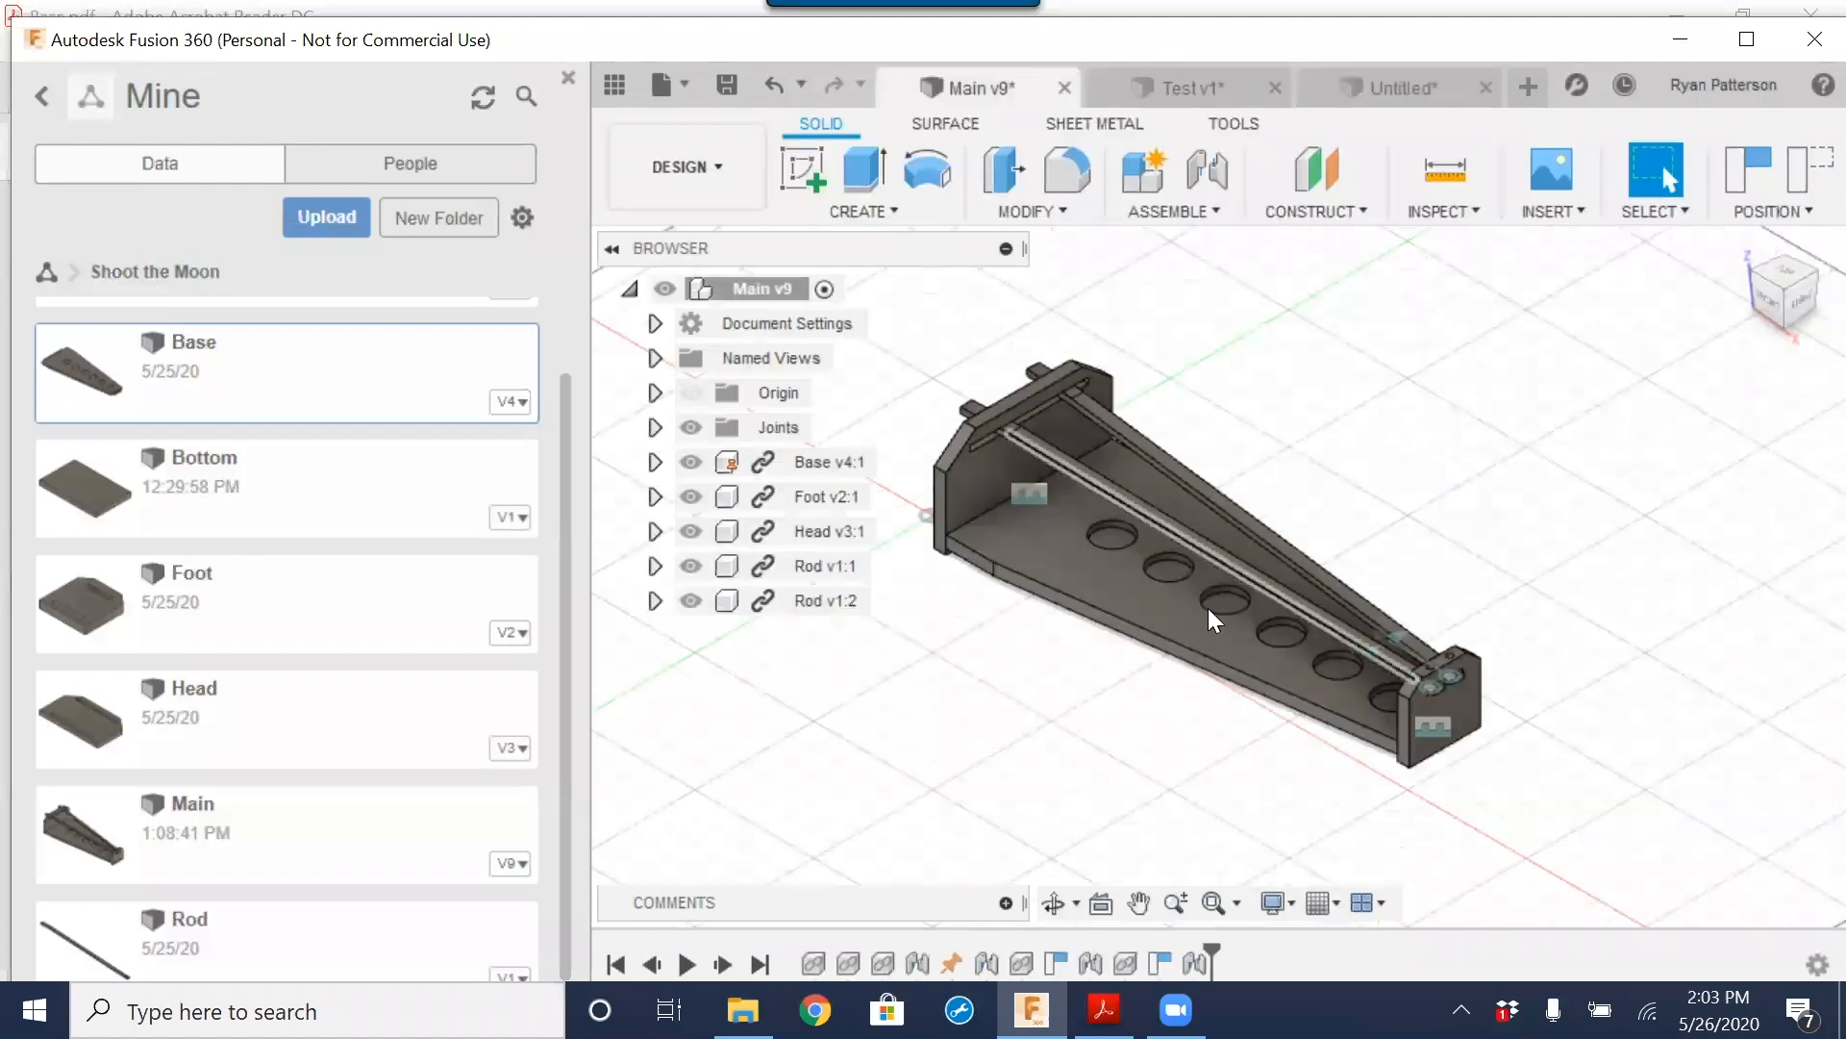